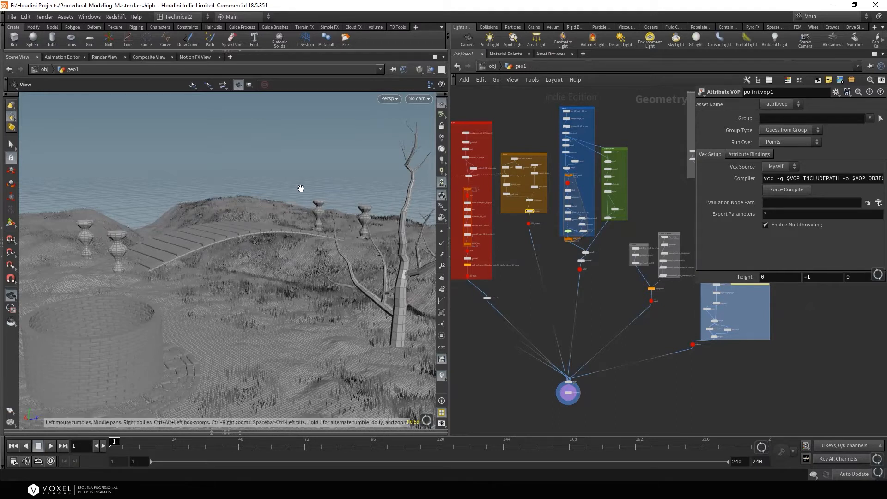
Examine the terrain scene with the bridge, pillars and trees from several angles and distances
{"action": "left_click_drag", "start_coordinate": [293, 201], "coordinate": [276, 218]}
{"action": "left_click_drag", "start_coordinate": [406, 197], "coordinate": [414, 196]}
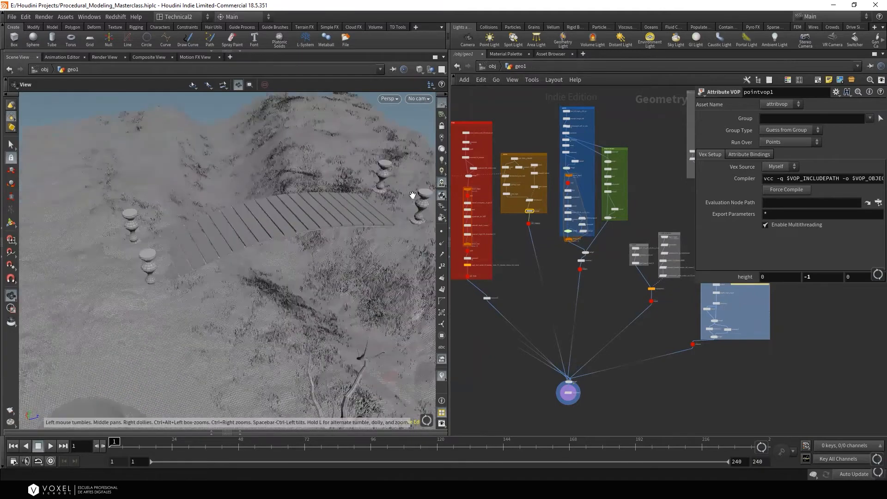
{"action": "right_click_drag", "start_coordinate": [414, 196], "coordinate": [323, 212]}
{"action": "left_click_drag", "start_coordinate": [323, 212], "coordinate": [268, 208]}
{"action": "right_click_drag", "start_coordinate": [268, 208], "coordinate": [263, 226]}
{"action": "left_click_drag", "start_coordinate": [264, 226], "coordinate": [498, 219]}
Review the node networks that build the terrain, the puente bridge and its side timbers
{"action": "scroll", "coordinate": [471, 218], "scroll_direction": "up", "scroll_amount": 5}
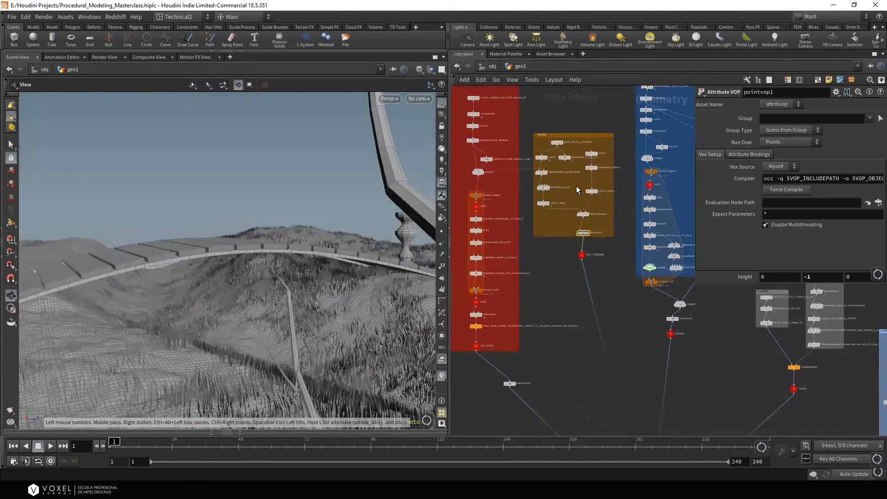
{"action": "scroll", "coordinate": [576, 187], "scroll_direction": "up", "scroll_amount": 3}
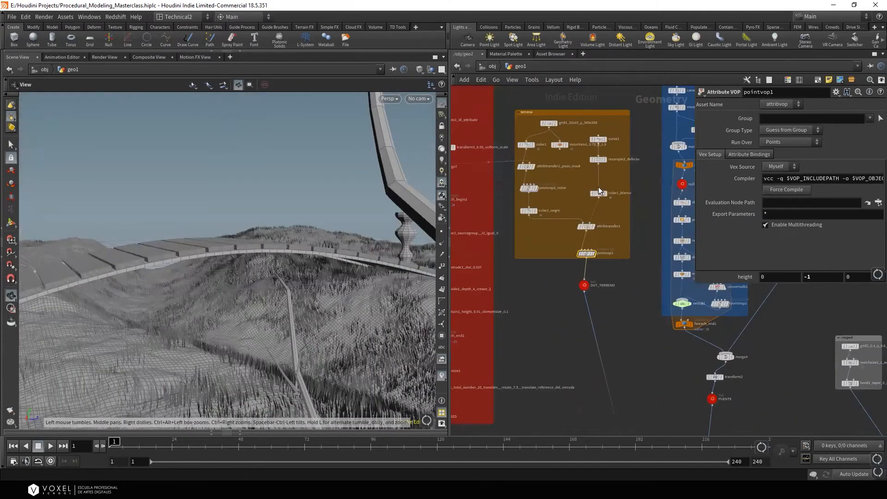
{"action": "scroll", "coordinate": [598, 186], "scroll_direction": "up", "scroll_amount": 2}
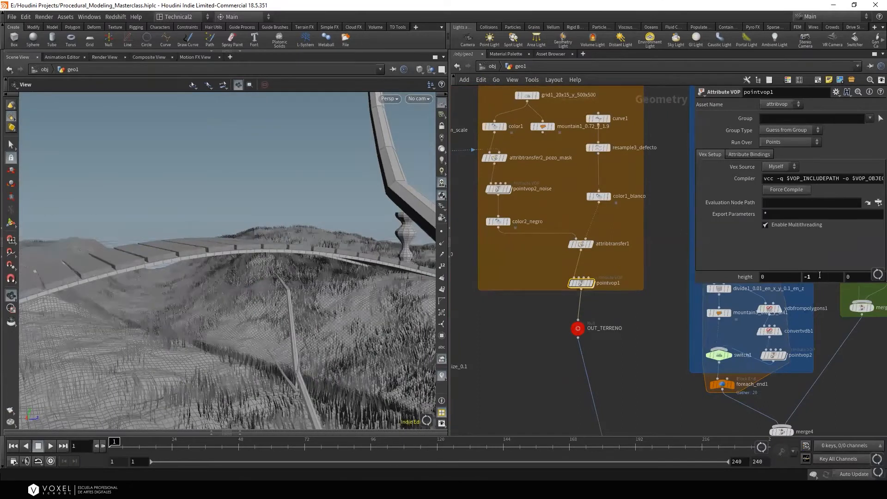
{"action": "scroll", "coordinate": [278, 273], "scroll_direction": "down", "scroll_amount": 3}
{"action": "scroll", "coordinate": [631, 273], "scroll_direction": "down", "scroll_amount": 4}
{"action": "middle_click_drag", "start_coordinate": [630, 274], "coordinate": [534, 293]}
{"action": "scroll", "coordinate": [590, 175], "scroll_direction": "up", "scroll_amount": 2}
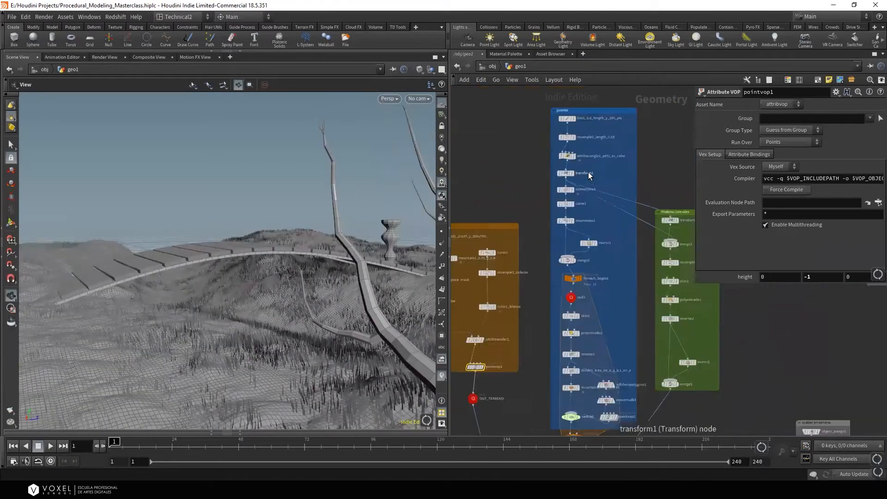
{"action": "scroll", "coordinate": [590, 176], "scroll_direction": "up", "scroll_amount": 2}
{"action": "middle_click_drag", "start_coordinate": [616, 314], "coordinate": [619, 294]}
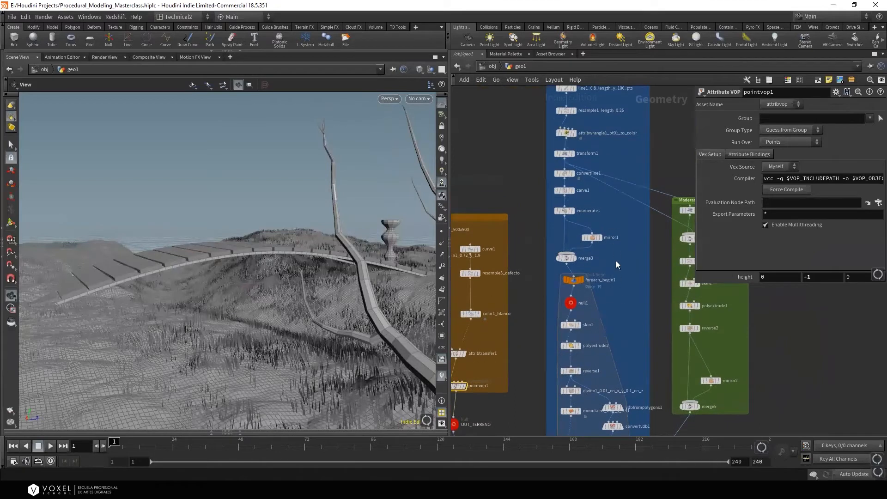
{"action": "middle_click_drag", "start_coordinate": [616, 385], "coordinate": [610, 246]}
{"action": "middle_click_drag", "start_coordinate": [635, 202], "coordinate": [656, 323]}
{"action": "scroll", "coordinate": [628, 217], "scroll_direction": "down", "scroll_amount": 2}
{"action": "middle_click_drag", "start_coordinate": [644, 264], "coordinate": [630, 268]}
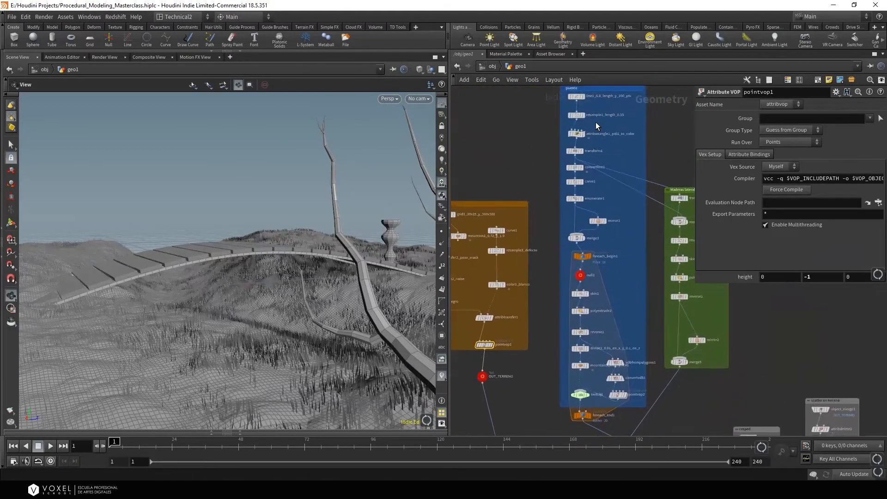
Display foreach_end1 and move the middle point of attribwrangle1's Cdramp to about position 0.47, value 0.4
{"action": "left_click_drag", "start_coordinate": [554, 138], "coordinate": [554, 139]}
{"action": "left_click_drag", "start_coordinate": [794, 285], "coordinate": [796, 289]}
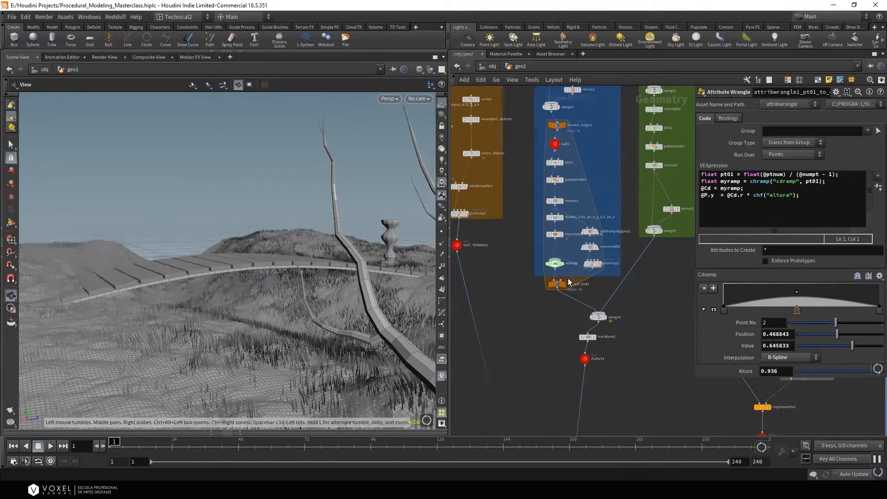
{"action": "left_click", "coordinate": [567, 278]}
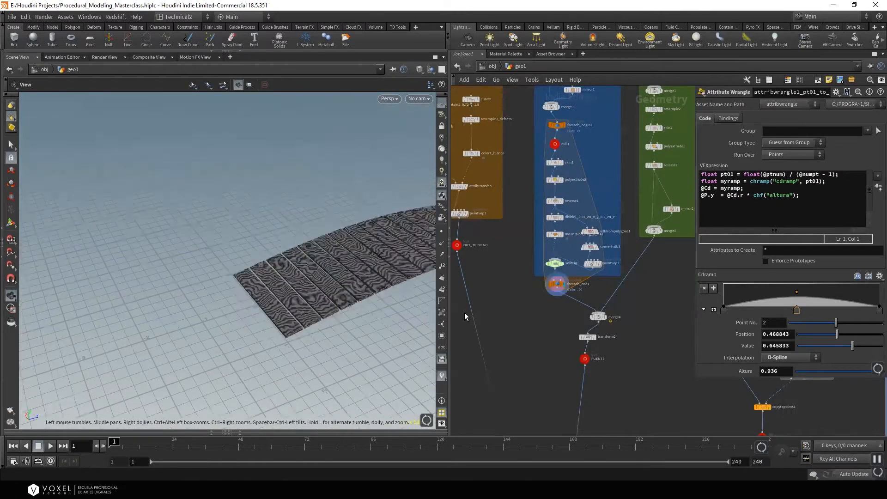
{"action": "middle_click_drag", "start_coordinate": [407, 277], "coordinate": [291, 245]}
{"action": "scroll", "coordinate": [272, 240], "scroll_direction": "up", "scroll_amount": 6}
{"action": "scroll", "coordinate": [273, 240], "scroll_direction": "down", "scroll_amount": 3}
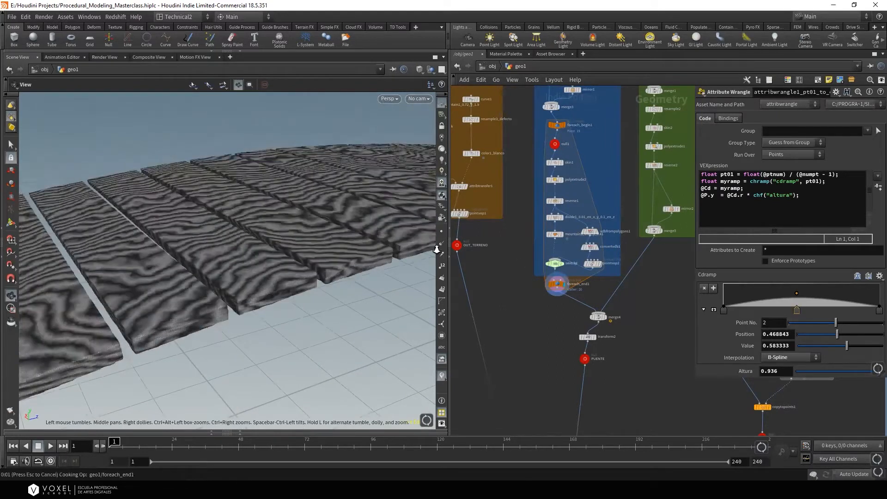
Set the maximum segment Length of the bridge's resample1_length_0.35 node to 0.49
{"action": "middle_click_drag", "start_coordinate": [602, 131], "coordinate": [614, 233]}
{"action": "middle_click_drag", "start_coordinate": [603, 176], "coordinate": [607, 219]}
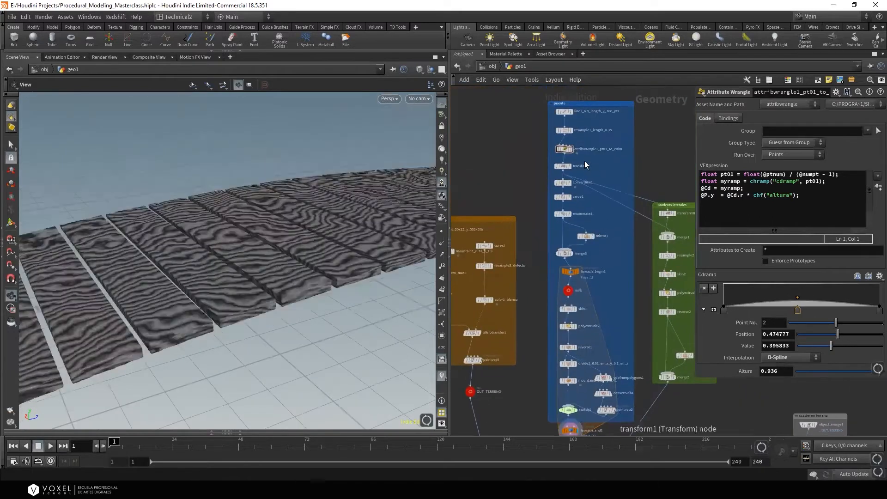
{"action": "scroll", "coordinate": [584, 160], "scroll_direction": "up", "scroll_amount": 4}
{"action": "middle_click_drag", "start_coordinate": [584, 124], "coordinate": [578, 141]}
{"action": "left_click", "coordinate": [585, 169]}
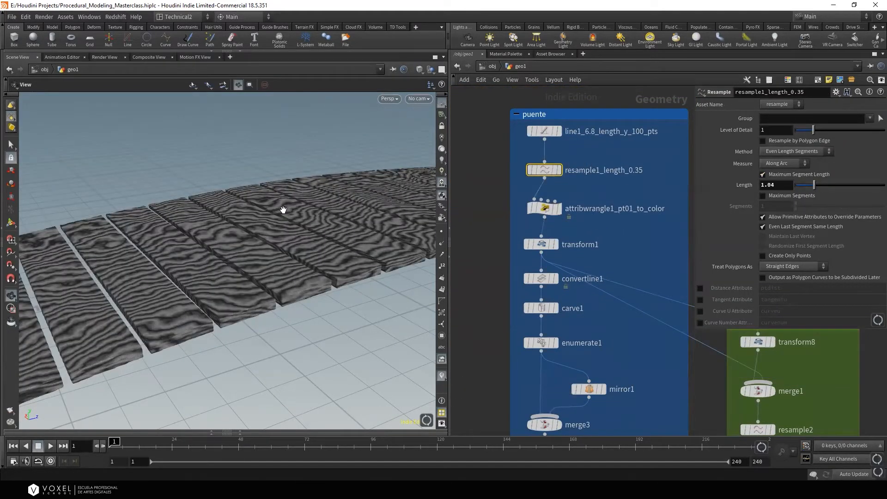
{"action": "left_click_drag", "start_coordinate": [255, 244], "coordinate": [323, 259]}
{"action": "left_click_drag", "start_coordinate": [814, 185], "coordinate": [804, 184]}
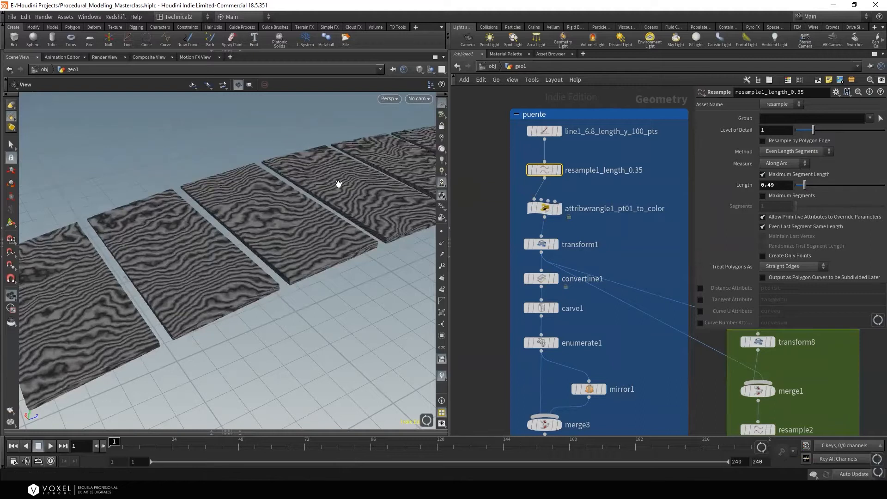
Return to the object level and hide geo1
{"action": "scroll", "coordinate": [636, 192], "scroll_direction": "down", "scroll_amount": 10}
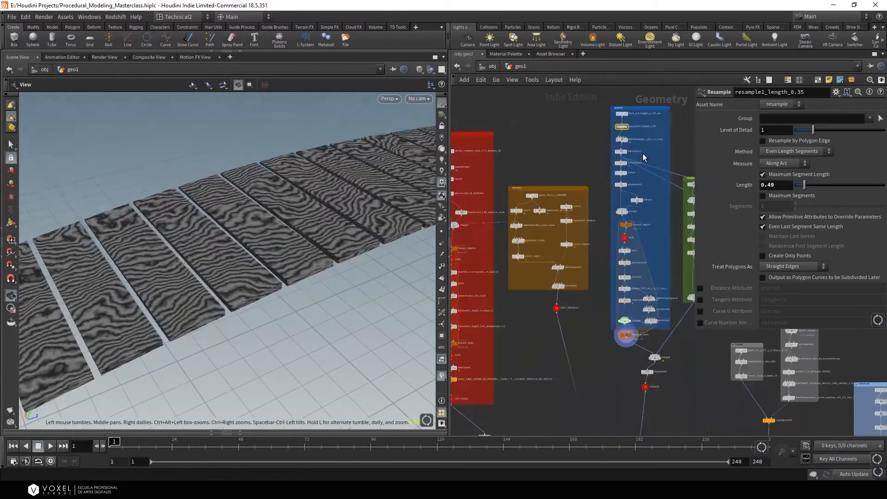
{"action": "left_click", "coordinate": [492, 67]}
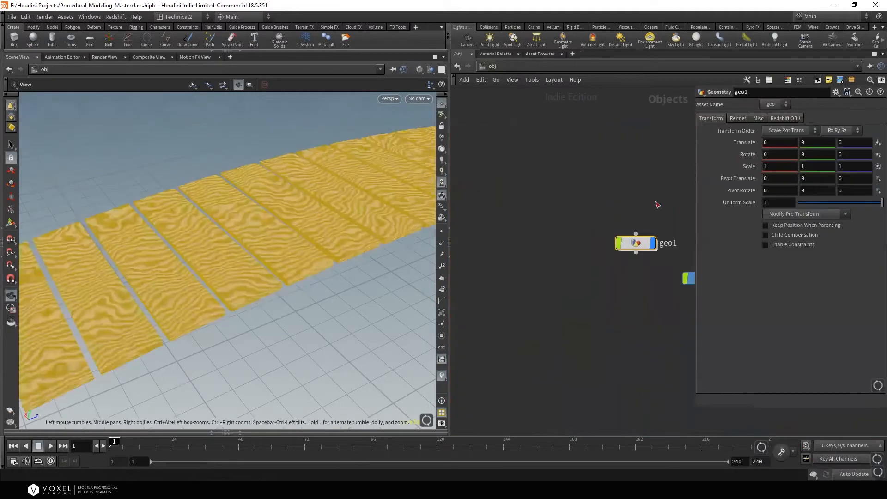
{"action": "left_click", "coordinate": [575, 194]}
{"action": "middle_click_drag", "start_coordinate": [542, 256], "coordinate": [555, 199]}
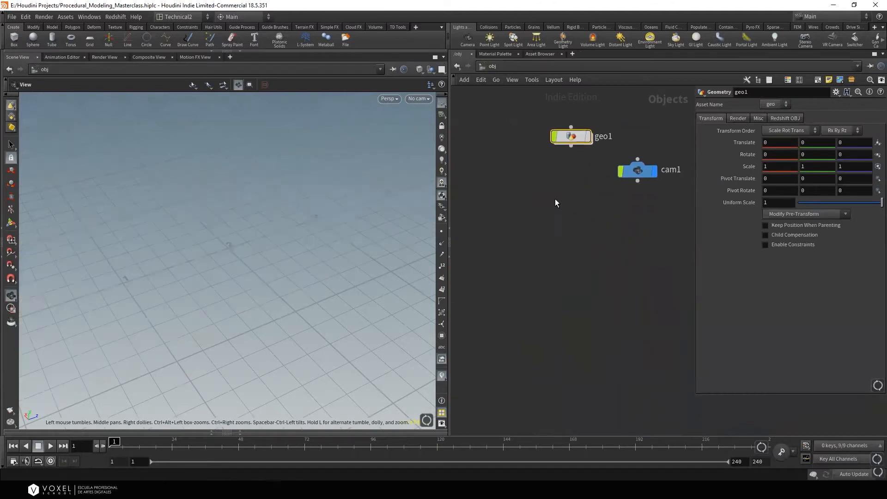
Create a new Geometry object below geo1 and open its network
{"action": "key", "text": "Tab"}
{"action": "type", "text": "ge"}
{"action": "left_click", "coordinate": [639, 213]}
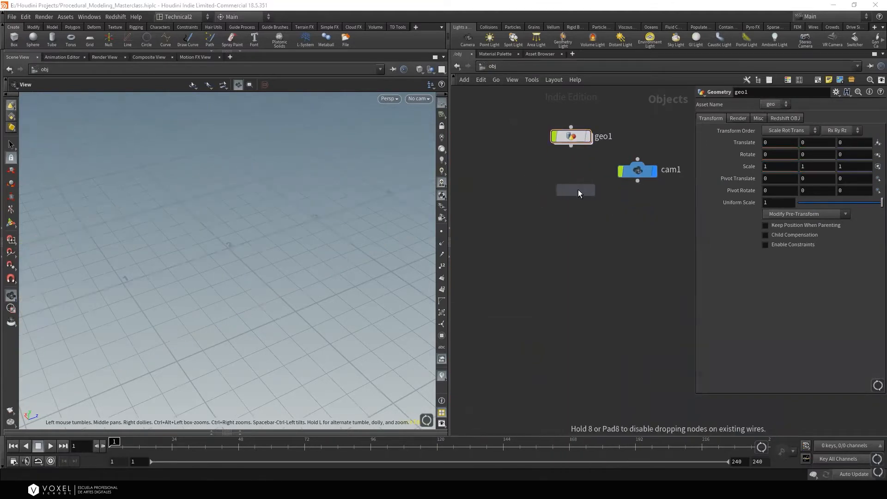
{"action": "left_click", "coordinate": [554, 187]}
{"action": "double_click", "coordinate": [562, 184]}
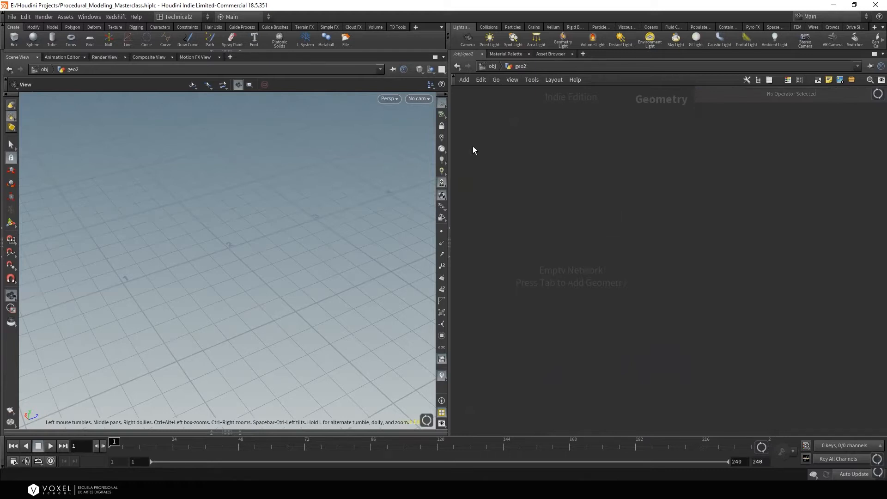
Add a HeightField node to the empty geometry network
{"action": "left_click_drag", "start_coordinate": [448, 135], "coordinate": [418, 135]}
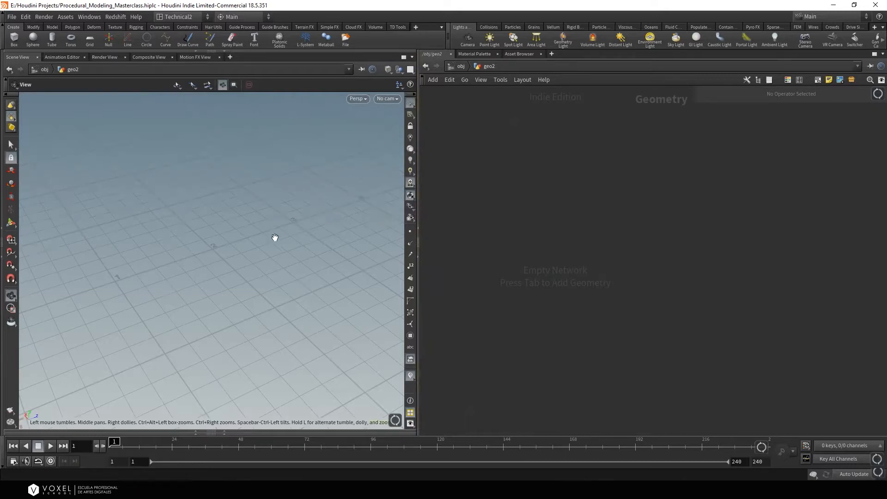
{"action": "key", "text": "Tab"}
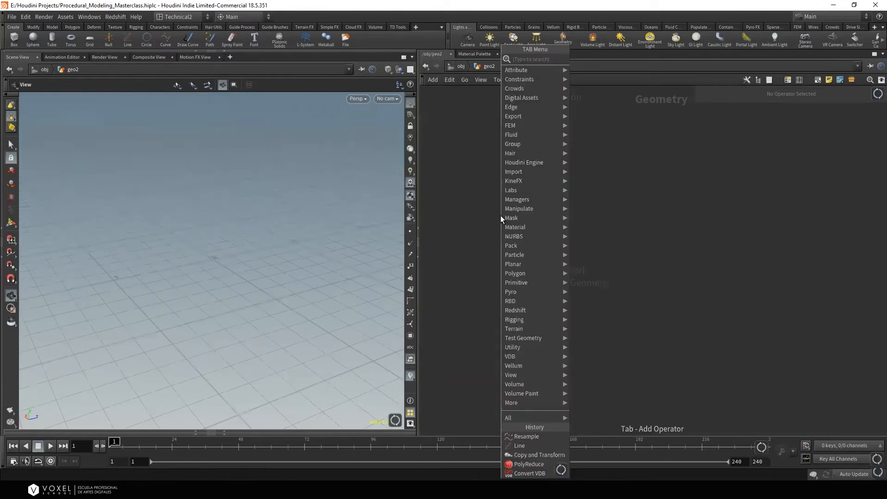
{"action": "type", "text": "hea"}
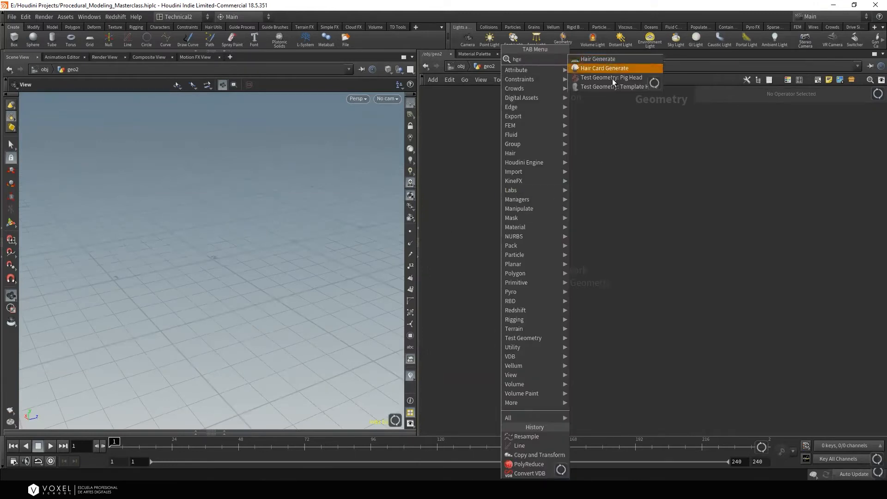
{"action": "key", "text": "Escape"}
{"action": "key", "text": "Tab"}
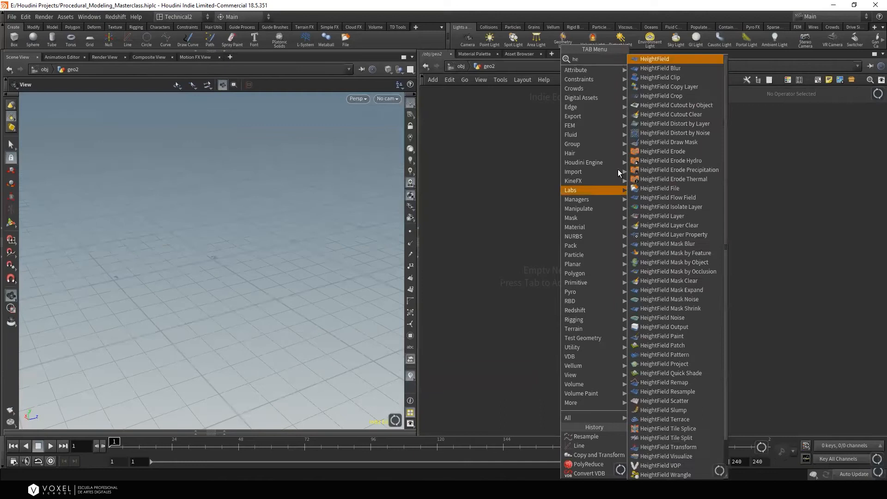
{"action": "left_click", "coordinate": [673, 59]}
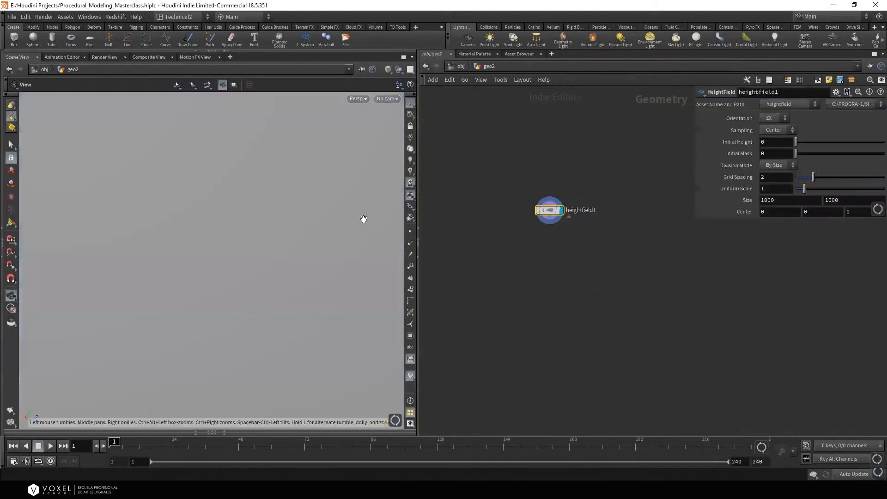
View the whole heightfield plane and check the node's information for its height and mask layers
{"action": "right_click_drag", "start_coordinate": [144, 284], "coordinate": [228, 311]}
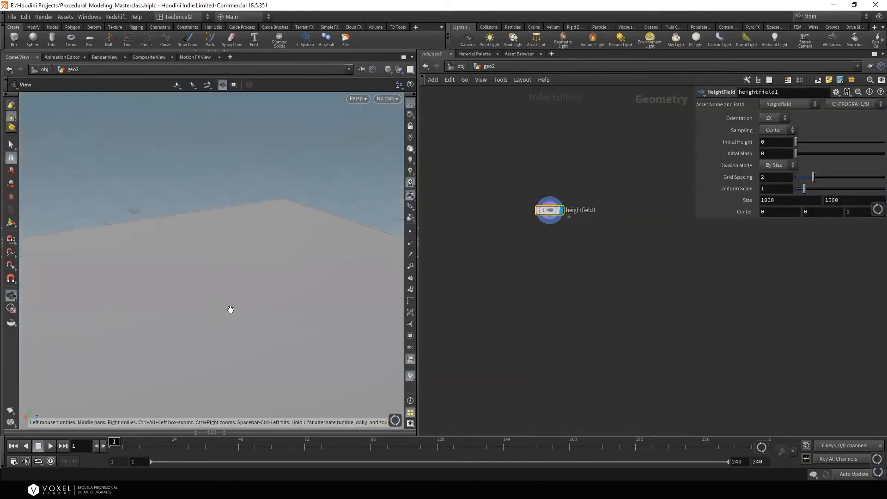
{"action": "right_click_drag", "start_coordinate": [265, 237], "coordinate": [158, 273]}
{"action": "left_click_drag", "start_coordinate": [159, 273], "coordinate": [277, 268]}
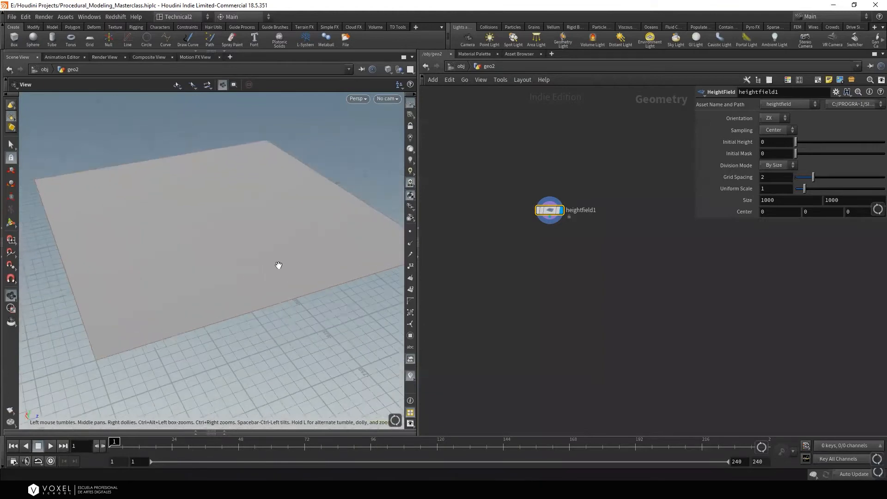
{"action": "left_click_drag", "start_coordinate": [214, 237], "coordinate": [262, 231]}
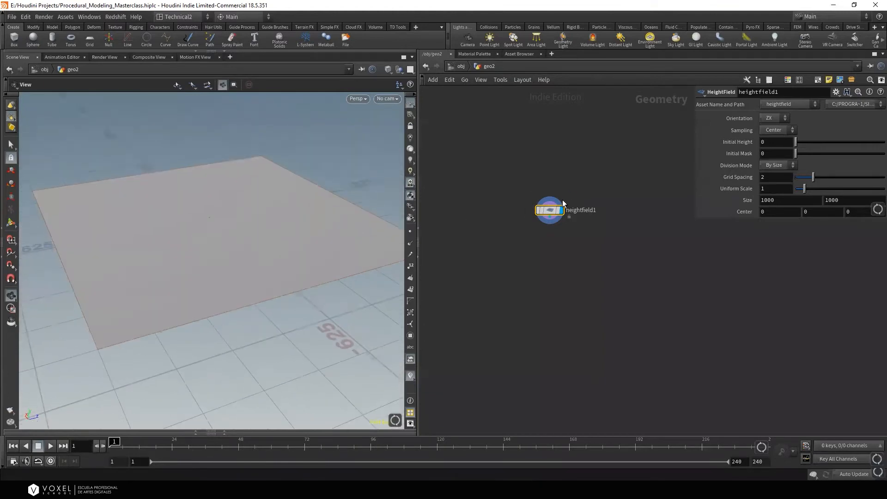
{"action": "left_click", "coordinate": [529, 210]}
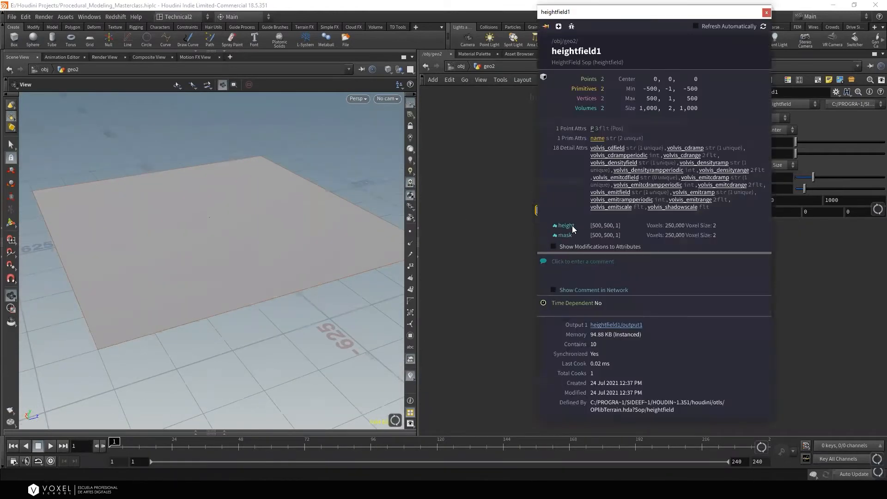
{"action": "left_click", "coordinate": [767, 13]}
Add a HeightField Noise node fed by heightfield1 and align it below that node
{"action": "left_click", "coordinate": [549, 217]}
{"action": "key", "text": "Tab"}
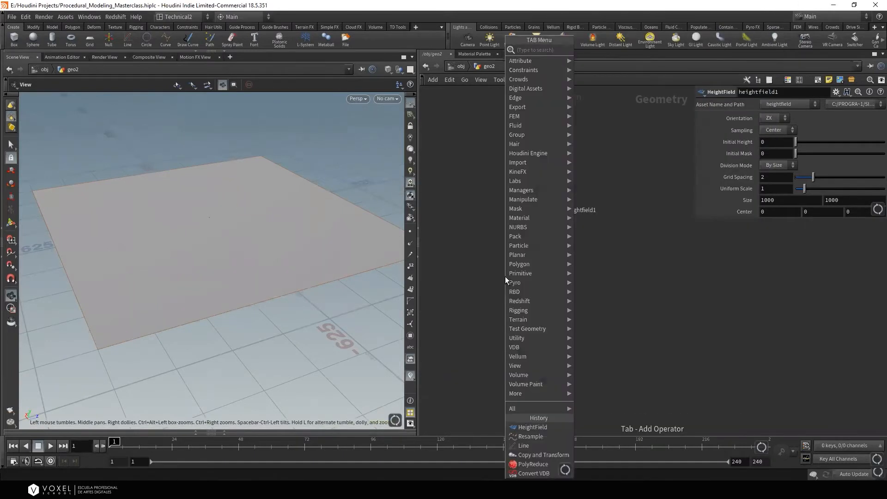
{"action": "type", "text": "hf"}
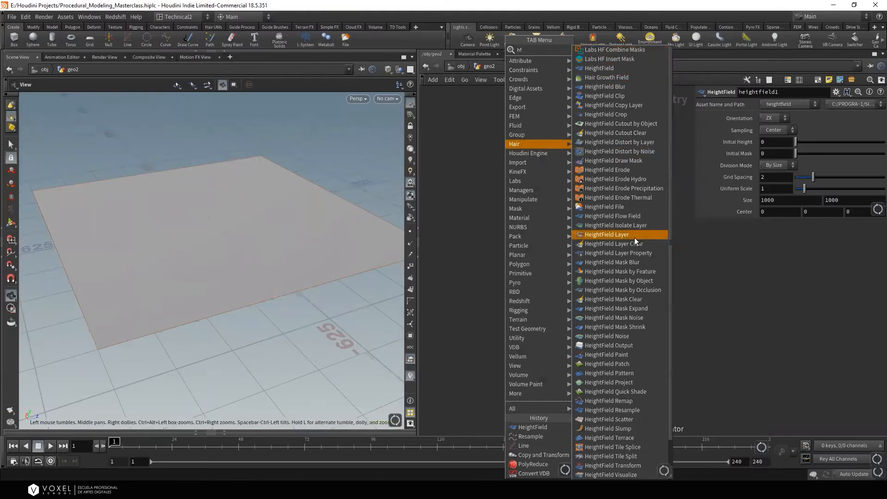
{"action": "left_click", "coordinate": [617, 335]}
{"action": "left_click", "coordinate": [520, 277]}
{"action": "left_click_drag", "start_coordinate": [283, 247], "coordinate": [311, 270]}
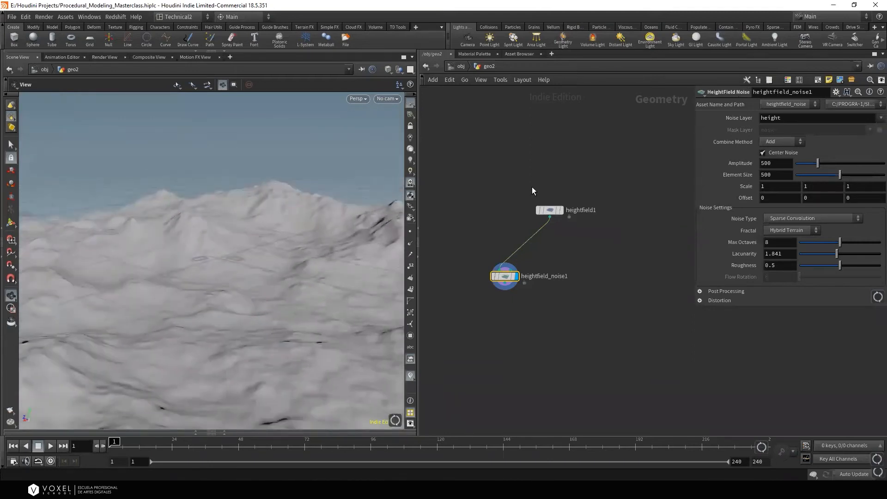
{"action": "left_click_drag", "start_coordinate": [489, 274], "coordinate": [537, 242]}
Delete the HeightField and HeightField Noise nodes from the network
{"action": "mouse_move", "coordinate": [321, 243]}
{"action": "left_mouse_down"}
{"action": "mouse_move", "coordinate": [254, 261]}
{"action": "mouse_move", "coordinate": [315, 254]}
{"action": "left_mouse_up"}
{"action": "left_click_drag", "start_coordinate": [419, 151], "coordinate": [448, 150]}
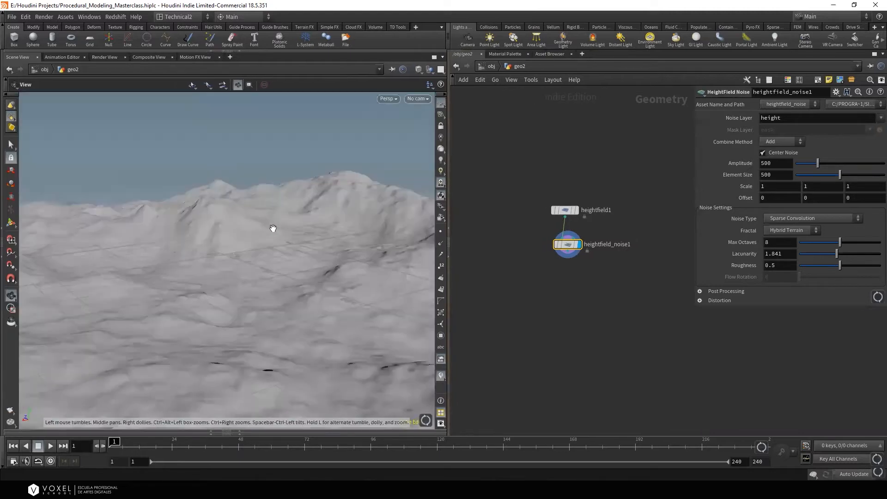
{"action": "left_click_drag", "start_coordinate": [575, 184], "coordinate": [548, 250]}
{"action": "key", "text": "Delete"}
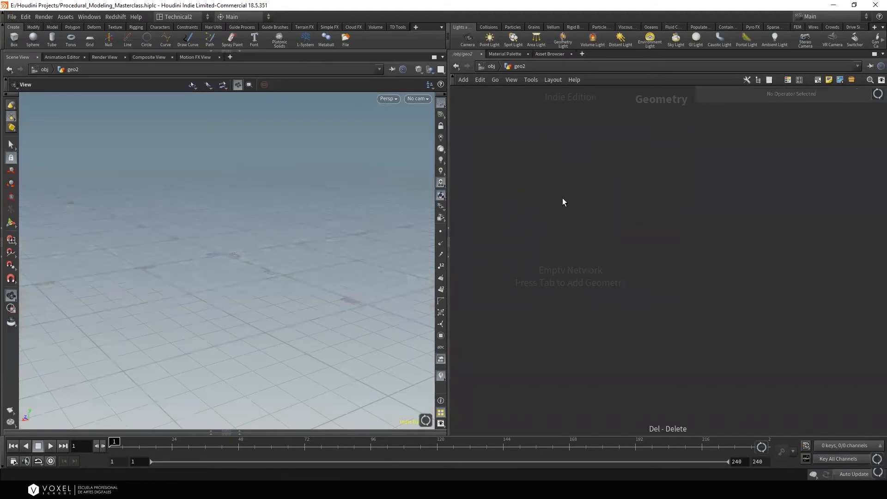
Add a Grid node to the empty network and set its size to 20 by 15
{"action": "key", "text": "Tab"}
{"action": "type", "text": "gr"}
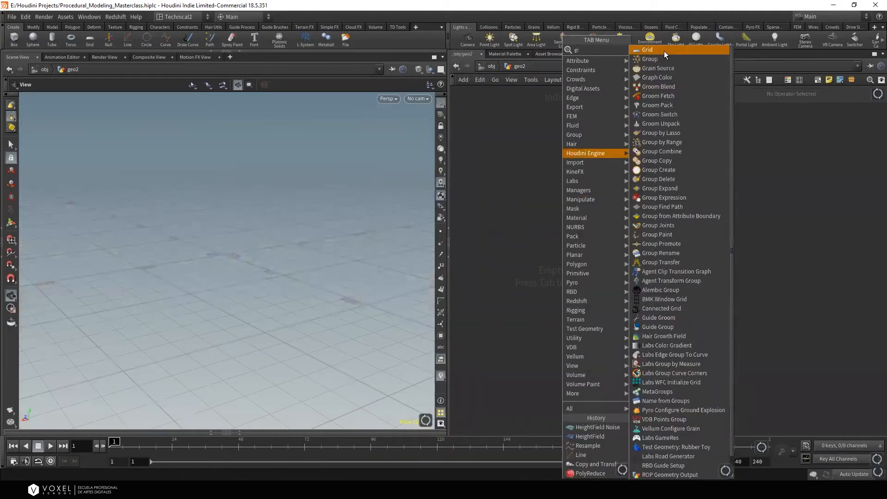
{"action": "left_click", "coordinate": [664, 51]}
{"action": "left_click", "coordinate": [552, 215]}
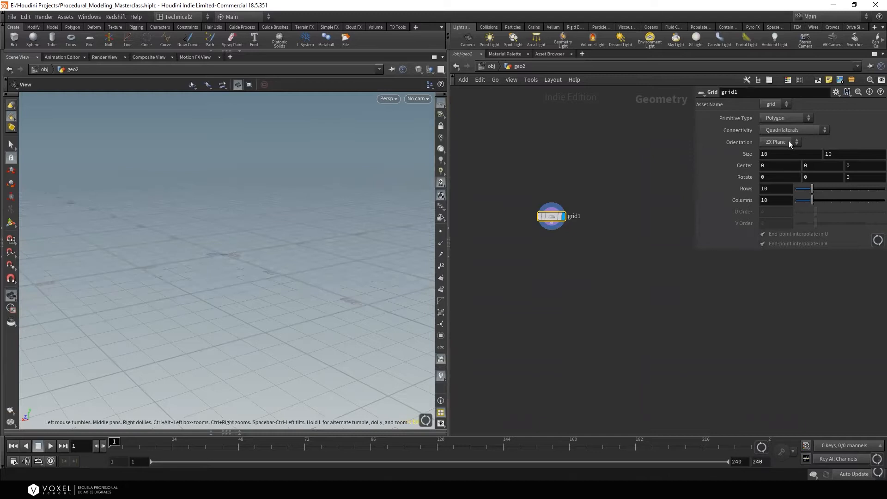
{"action": "type", "text": "20"}
{"action": "key", "text": "Tab"}
{"action": "type", "text": "15"}
{"action": "key", "text": "Return"}
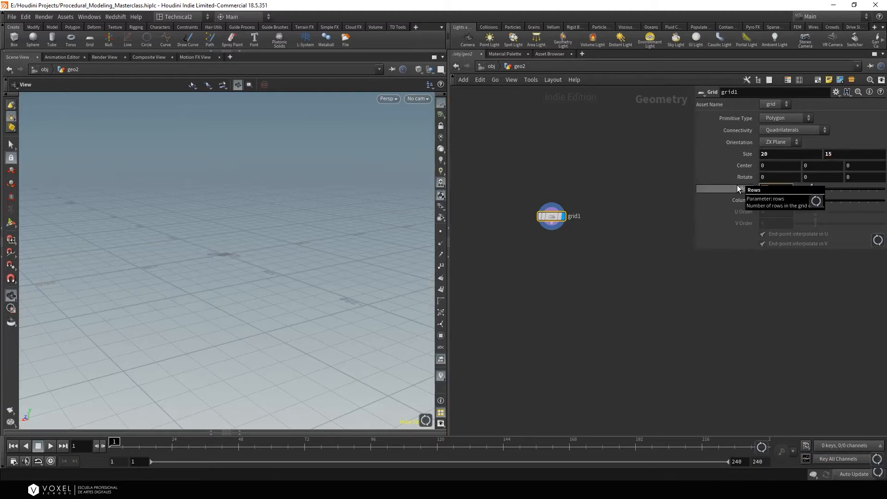
Set the grid's rows and columns to 500 and frame the whole grid in the 3D view
{"action": "type", "text": "500"}
{"action": "key", "text": "Tab"}
{"action": "type", "text": "500"}
{"action": "key", "text": "Return"}
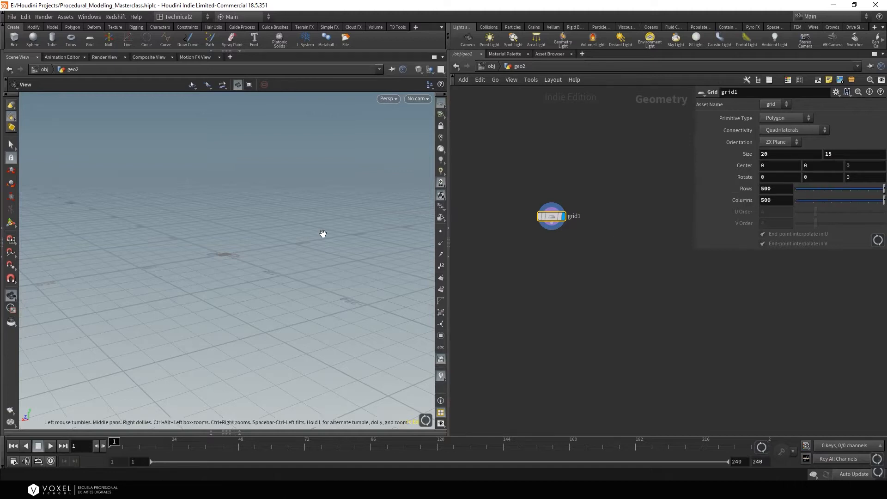
{"action": "key", "text": "space+g"}
{"action": "left_click_drag", "start_coordinate": [232, 262], "coordinate": [236, 302]}
{"action": "right_click_drag", "start_coordinate": [317, 257], "coordinate": [305, 205]}
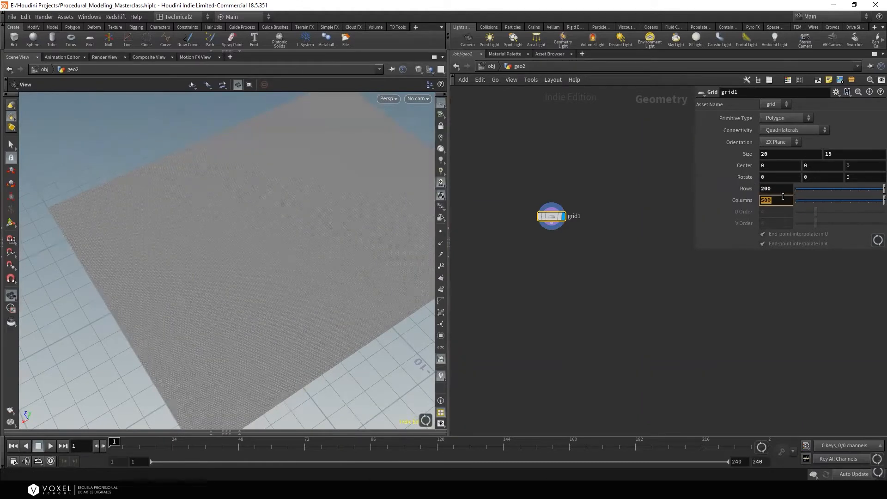
Set the grid's rows and columns to 200 and move the grid1 node higher in the network
{"action": "type", "text": "0"}
{"action": "key", "text": "Return"}
{"action": "mouse_move", "coordinate": [267, 159]}
{"action": "left_mouse_down"}
{"action": "mouse_move", "coordinate": [277, 129]}
{"action": "mouse_move", "coordinate": [263, 146]}
{"action": "mouse_move", "coordinate": [362, 226]}
{"action": "mouse_move", "coordinate": [296, 233]}
{"action": "mouse_move", "coordinate": [282, 213]}
{"action": "left_mouse_up"}
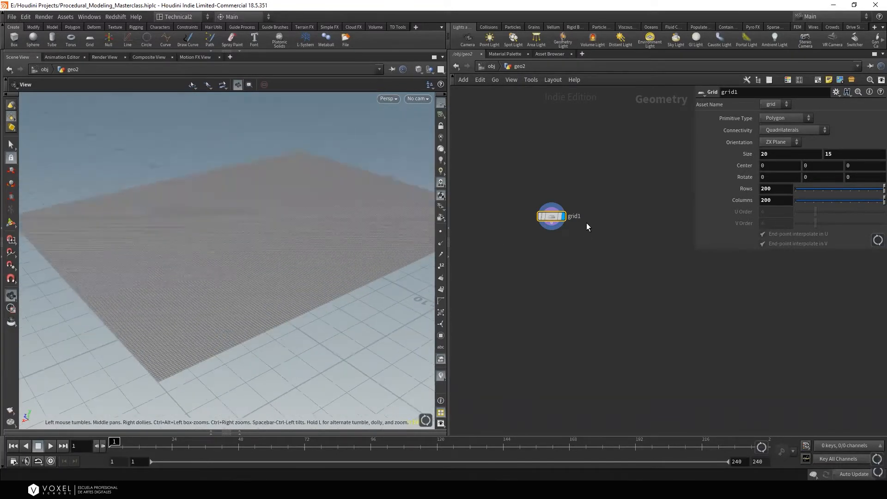
{"action": "left_click_drag", "start_coordinate": [552, 218], "coordinate": [568, 207]}
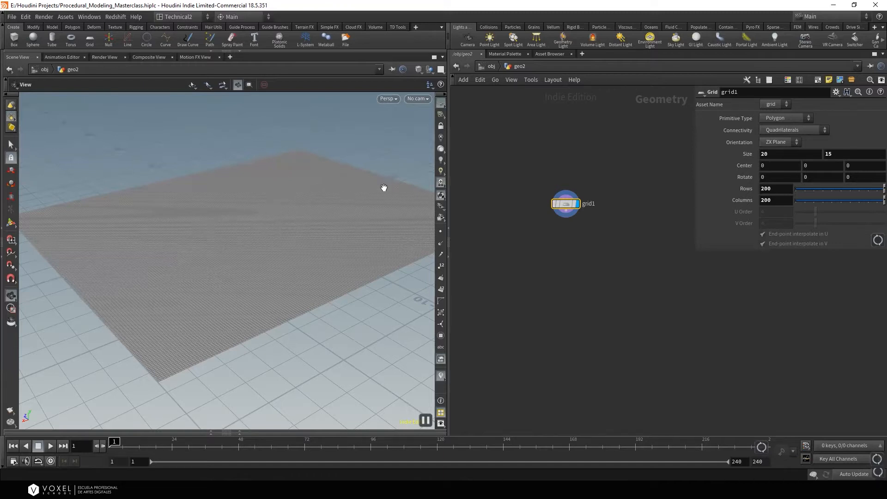
{"action": "right_click_drag", "start_coordinate": [270, 241], "coordinate": [339, 215]}
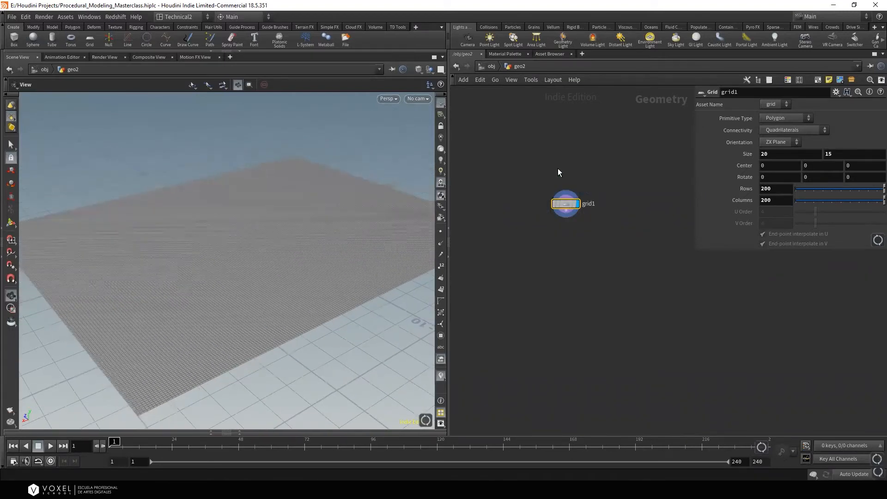
{"action": "left_click_drag", "start_coordinate": [563, 206], "coordinate": [555, 164]}
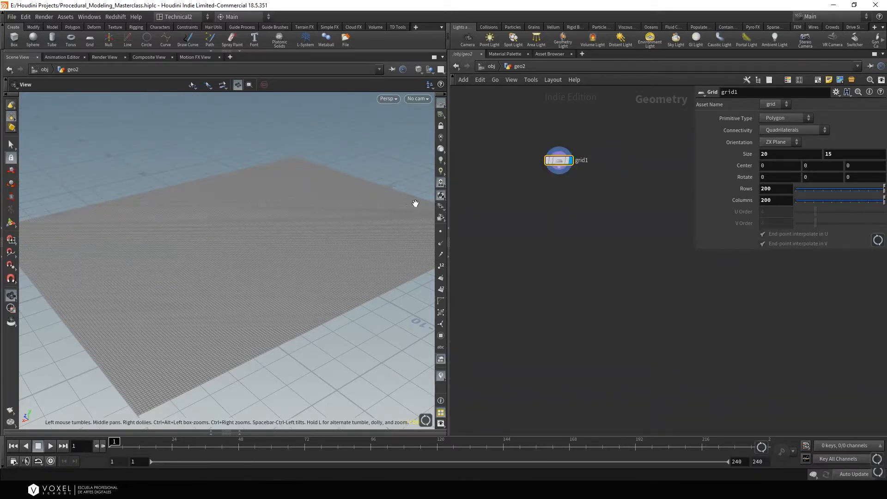
{"action": "mouse_move", "coordinate": [558, 163]}
{"action": "left_mouse_down"}
{"action": "mouse_move", "coordinate": [582, 158]}
{"action": "mouse_move", "coordinate": [568, 157]}
{"action": "left_mouse_up"}
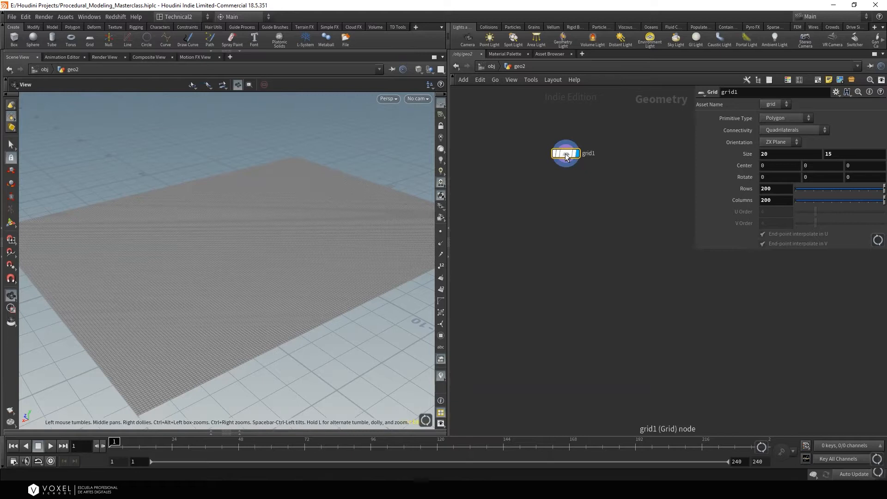
Add a Point VOP node fed by grid1, align the two nodes and make the Point VOP the displayed node
{"action": "left_click", "coordinate": [565, 164]}
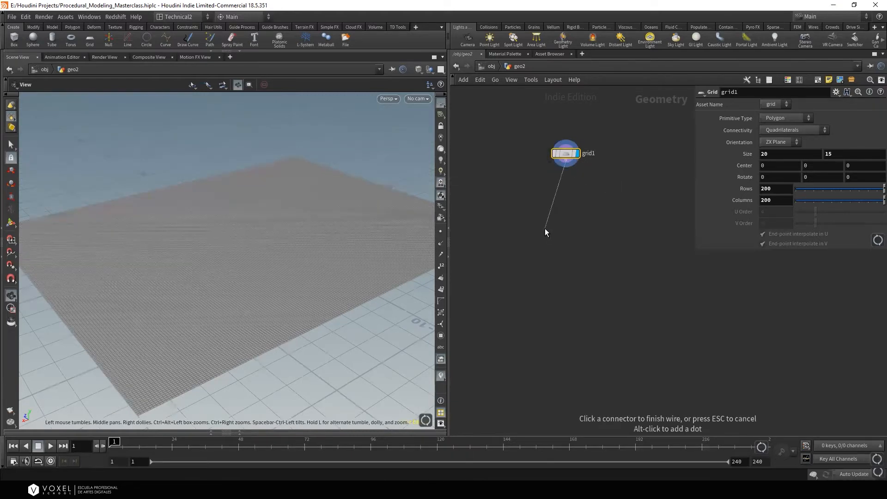
{"action": "key", "text": "Tab"}
{"action": "type", "text": "poi"}
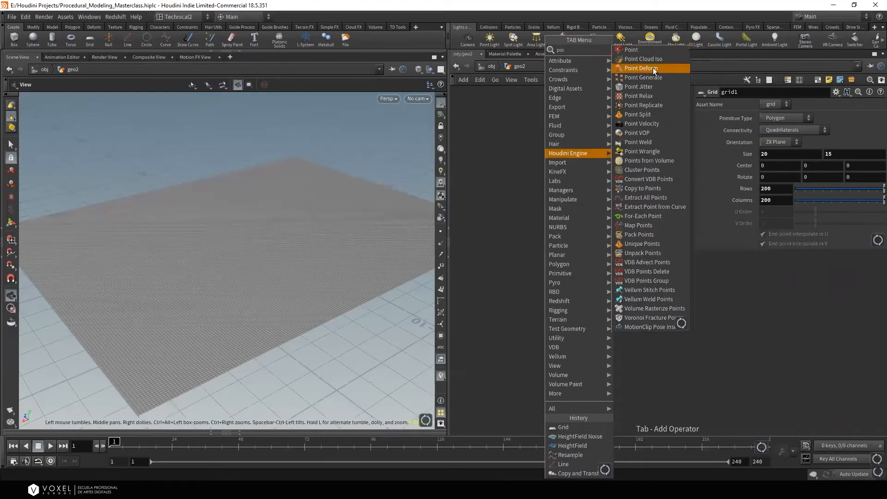
{"action": "left_click", "coordinate": [650, 130]}
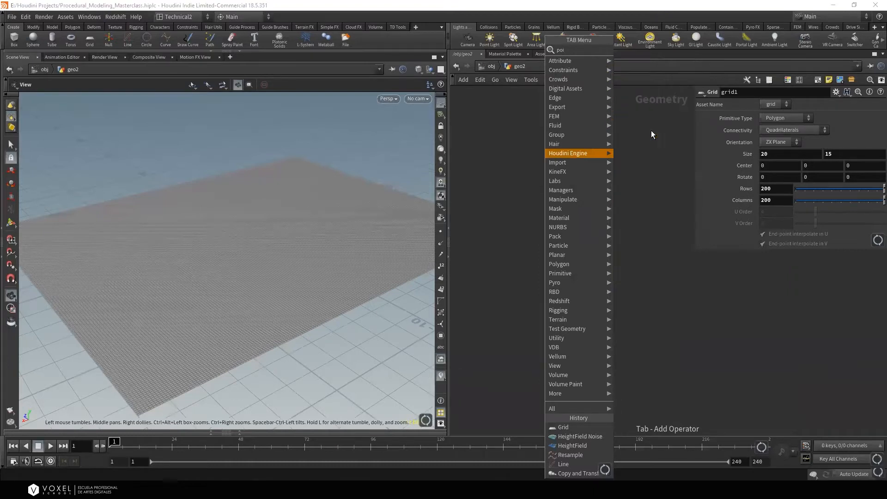
{"action": "left_click", "coordinate": [564, 195]}
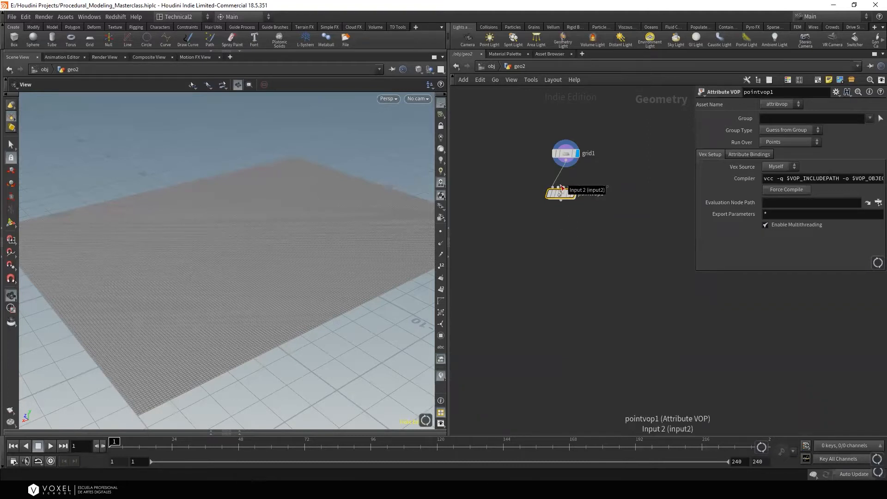
{"action": "mouse_move", "coordinate": [570, 191]}
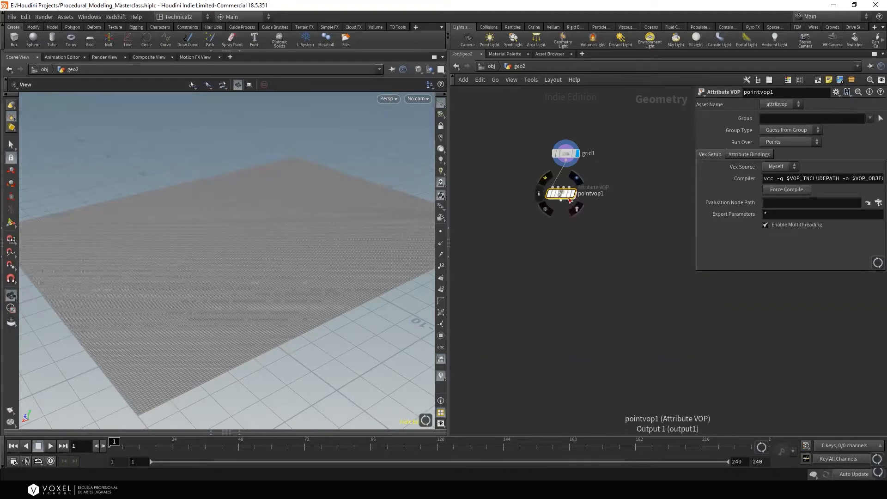
{"action": "left_click_drag", "start_coordinate": [567, 152], "coordinate": [561, 151]}
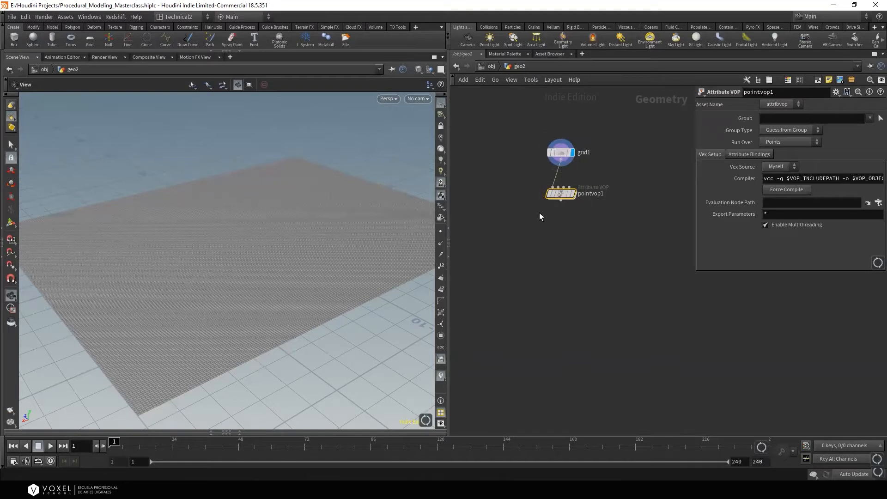
{"action": "left_click", "coordinate": [573, 194]}
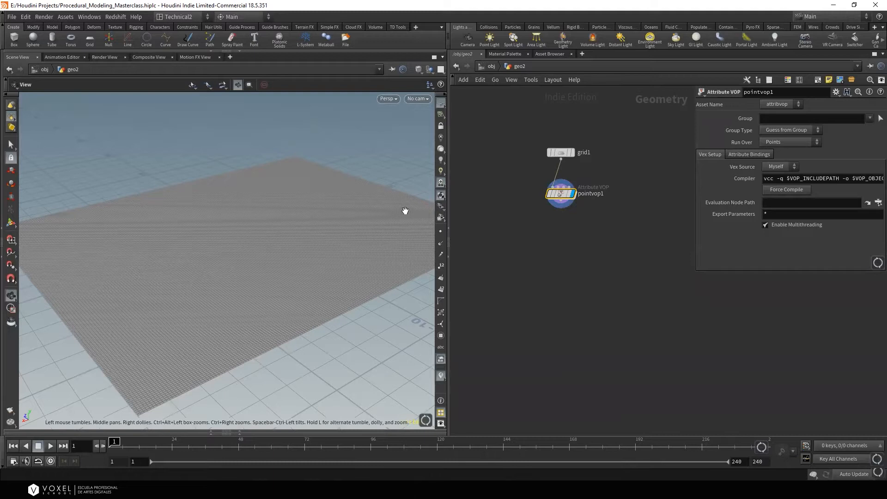
Go inside the pointvop1 network and spread the geometryvopglobal1 and geometryvopoutput1 nodes apart
{"action": "double_click", "coordinate": [563, 194]}
{"action": "left_click_drag", "start_coordinate": [622, 184], "coordinate": [700, 178]}
{"action": "scroll", "coordinate": [567, 163], "scroll_direction": "up", "scroll_amount": 4}
{"action": "left_click_drag", "start_coordinate": [567, 163], "coordinate": [502, 360]}
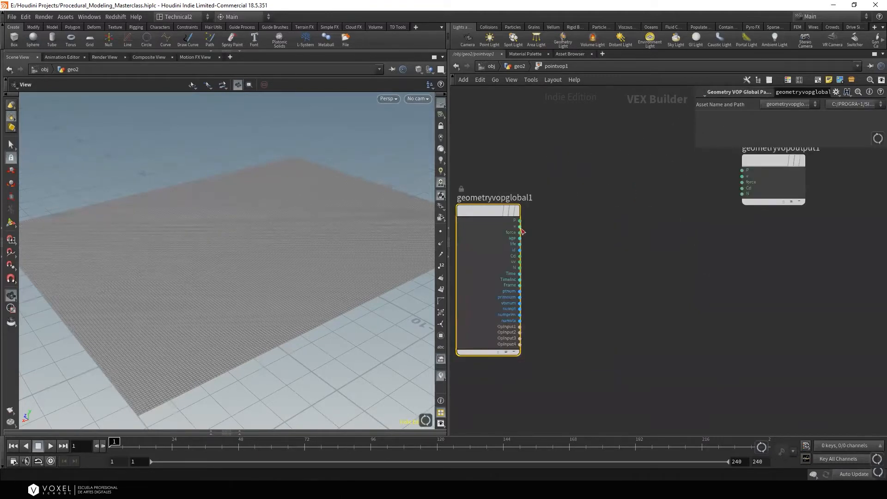
Examine the outputs of geometryvopglobal1, especially P, the inputs of geometryvopoutput1, and the grid from a low side angle
{"action": "scroll", "coordinate": [522, 231], "scroll_direction": "up", "scroll_amount": 4}
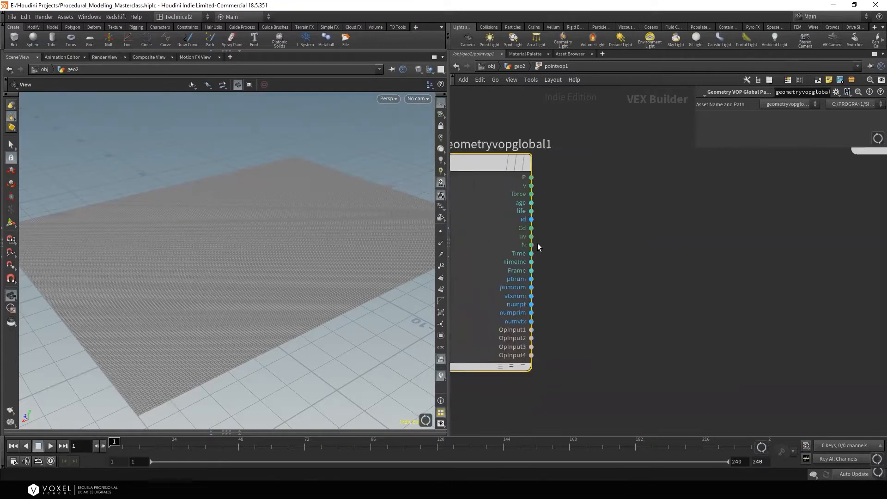
{"action": "left_click", "coordinate": [532, 178]}
{"action": "left_click", "coordinate": [617, 224]}
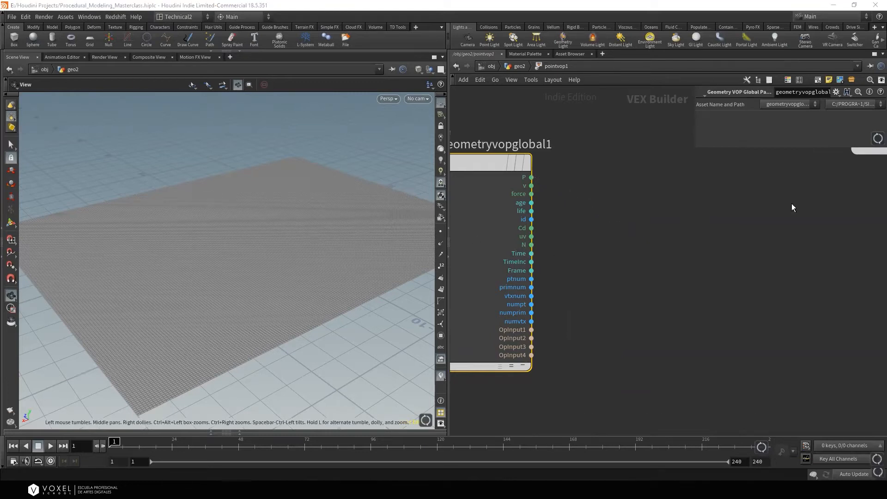
{"action": "scroll", "coordinate": [595, 229], "scroll_direction": "down", "scroll_amount": 1}
{"action": "middle_click_drag", "start_coordinate": [594, 230], "coordinate": [545, 240]}
{"action": "scroll", "coordinate": [575, 216], "scroll_direction": "down", "scroll_amount": 1}
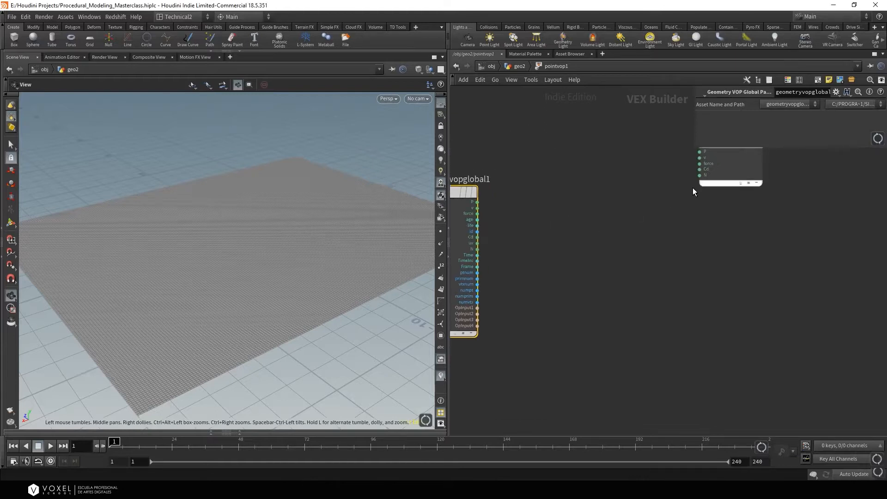
{"action": "middle_click_drag", "start_coordinate": [713, 180], "coordinate": [695, 199]}
{"action": "key", "text": "h"}
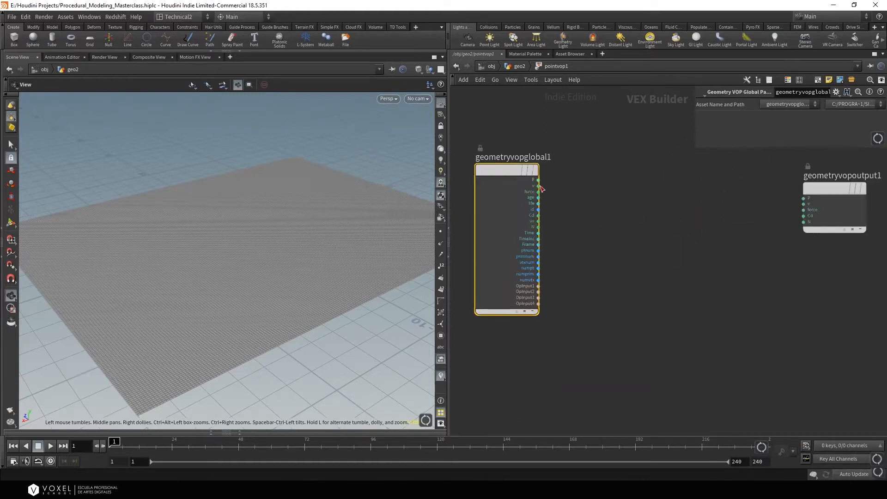
{"action": "left_click", "coordinate": [538, 180]}
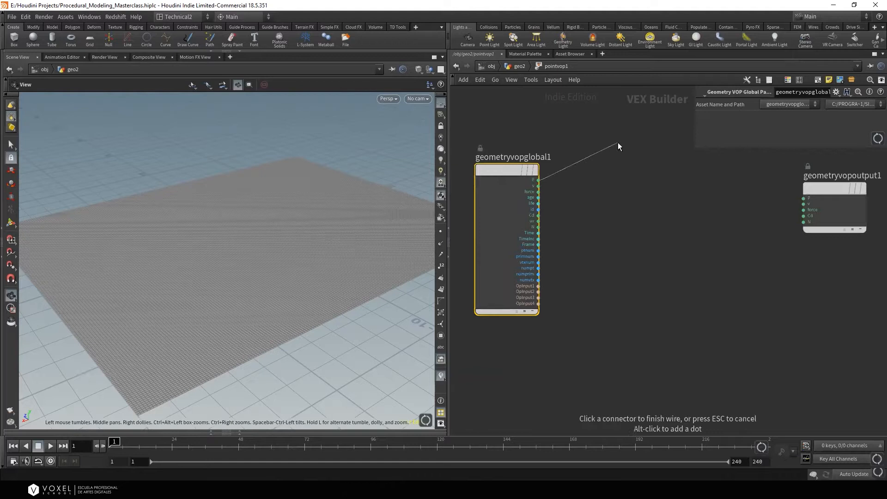
{"action": "middle_click_drag", "start_coordinate": [267, 299], "coordinate": [253, 297]}
{"action": "left_click_drag", "start_coordinate": [252, 297], "coordinate": [248, 265]}
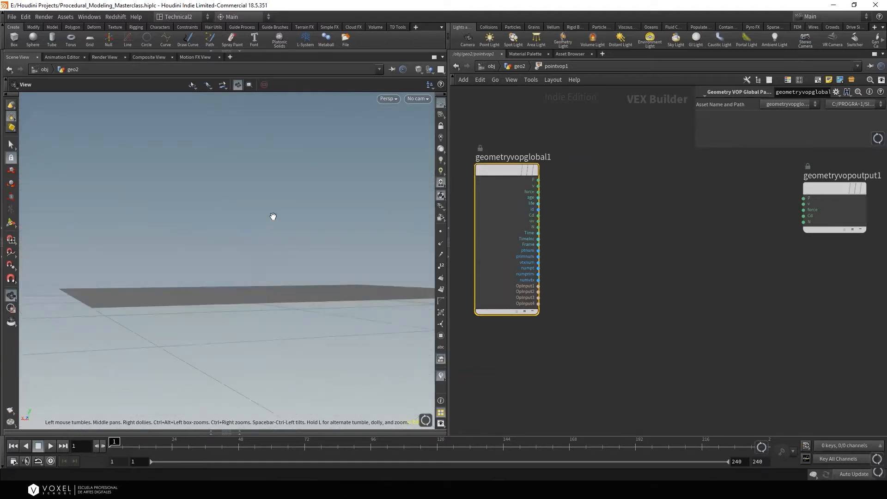
{"action": "left_click", "coordinate": [538, 180]}
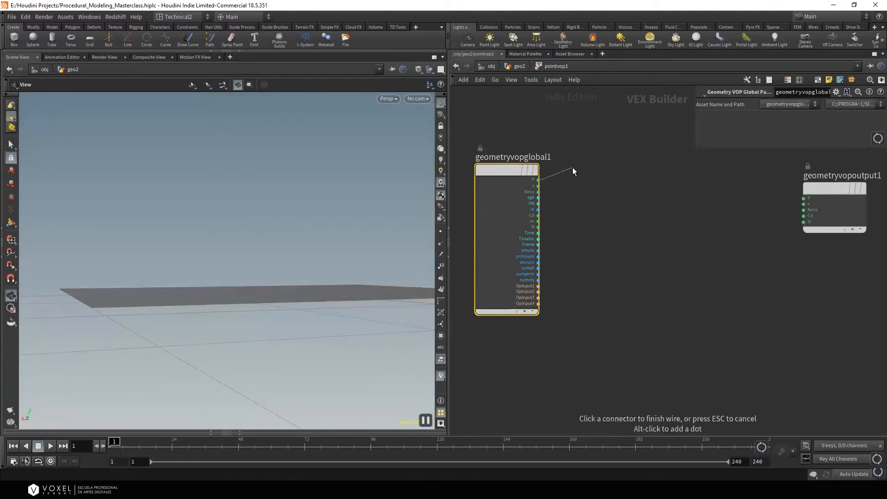
{"action": "left_click", "coordinate": [541, 180]}
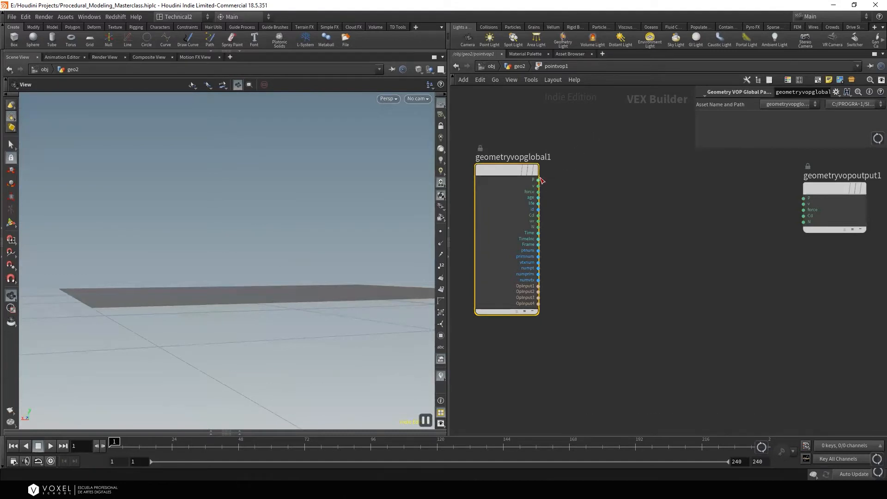
Add a Vector to Float node between the geometryvopglobal1 and geometryvopoutput1 nodes
{"action": "key", "text": "Tab"}
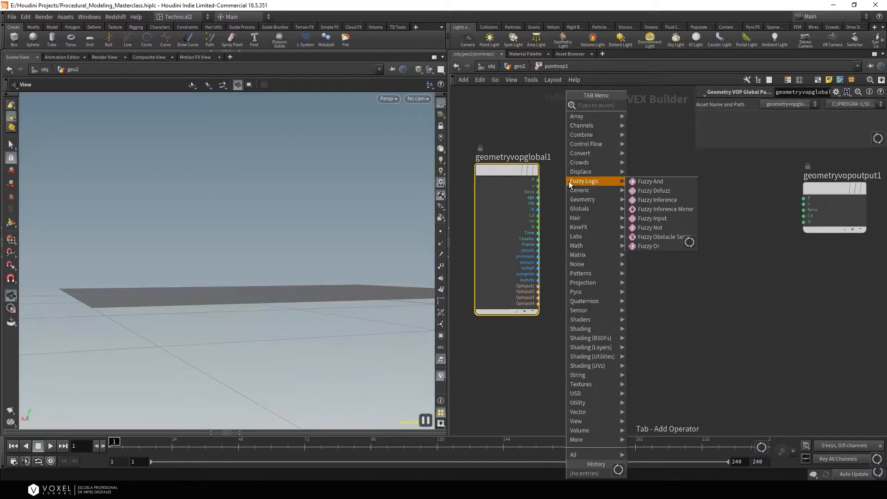
{"action": "type", "text": "vec"}
{"action": "left_click", "coordinate": [668, 116]}
{"action": "left_click", "coordinate": [611, 201]}
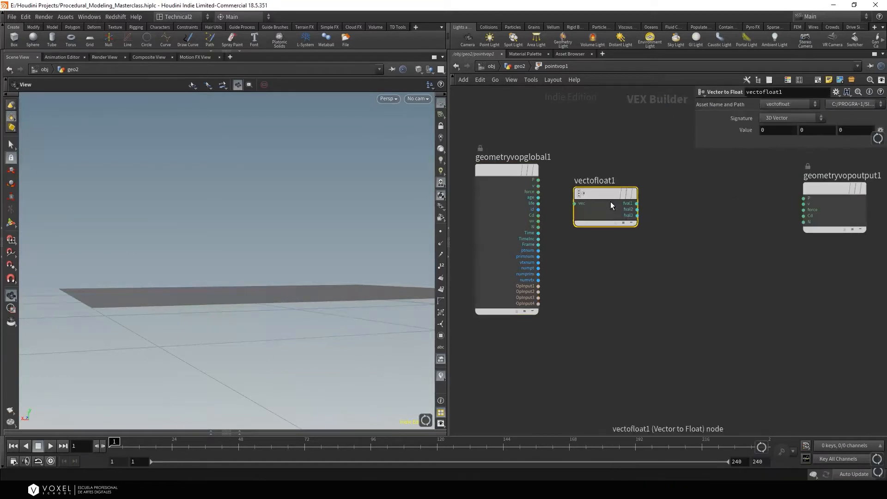
{"action": "left_click", "coordinate": [655, 199]}
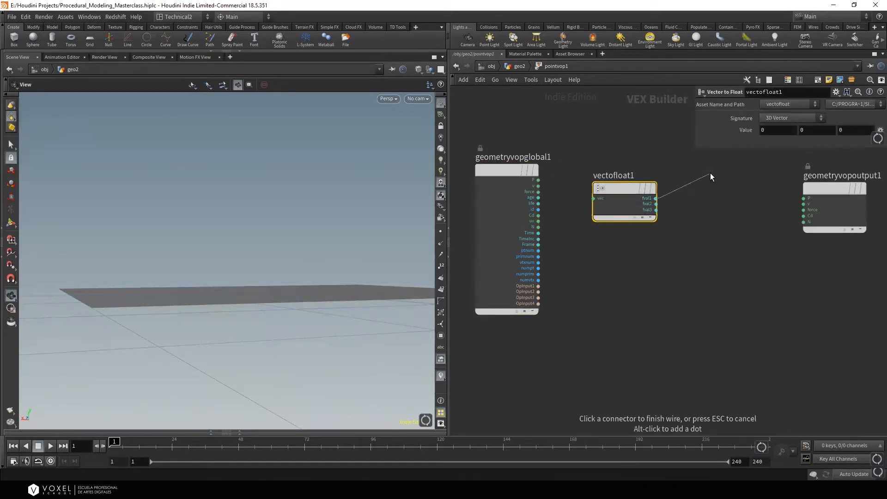
{"action": "left_click", "coordinate": [692, 200]}
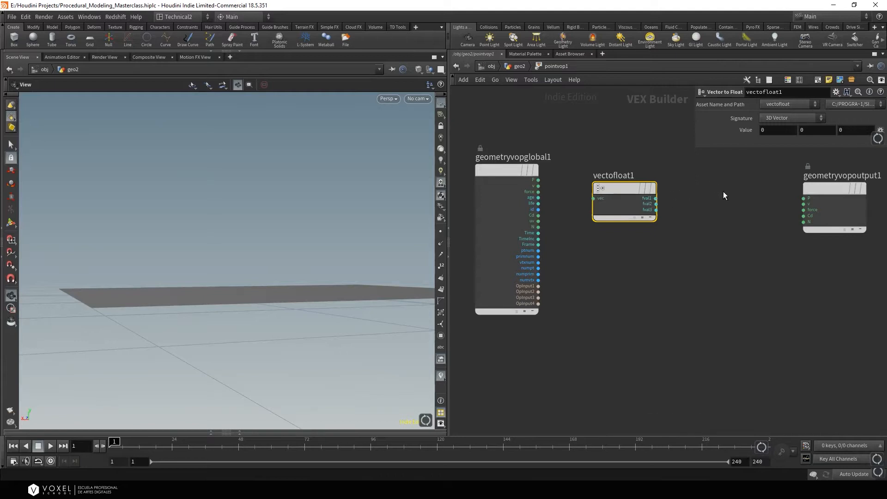
Connect the P output of geometryvopglobal1 to the vec input of vectofloat1 and position that node closer to it
{"action": "left_click_drag", "start_coordinate": [646, 212], "coordinate": [657, 213]}
{"action": "left_click", "coordinate": [538, 180]}
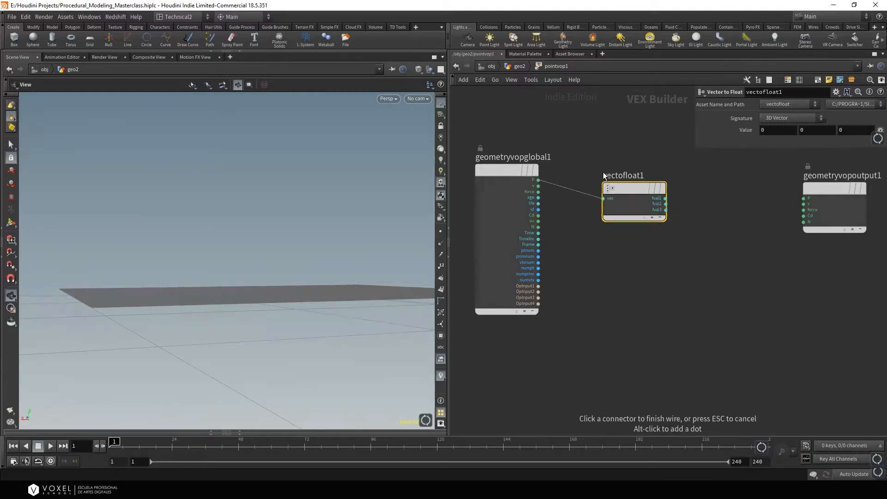
{"action": "left_click", "coordinate": [603, 198]}
{"action": "left_click_drag", "start_coordinate": [628, 187], "coordinate": [604, 187]}
{"action": "left_click", "coordinate": [642, 204]}
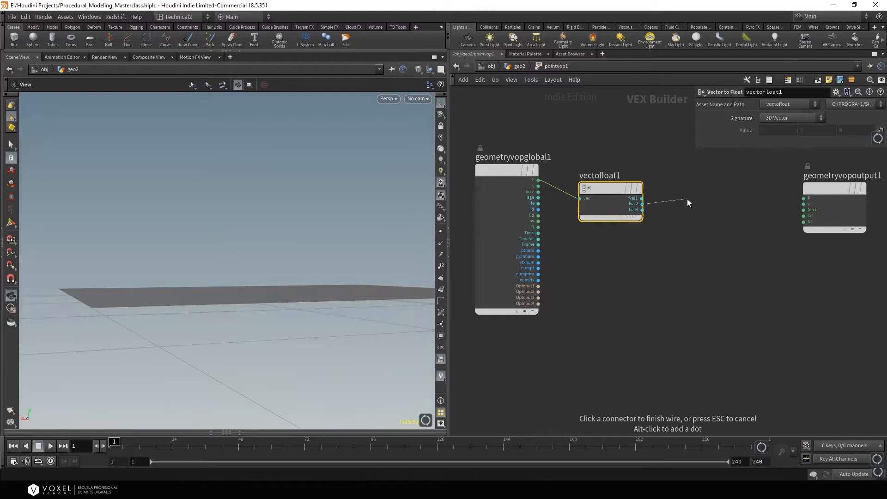
{"action": "key", "text": "Escape"}
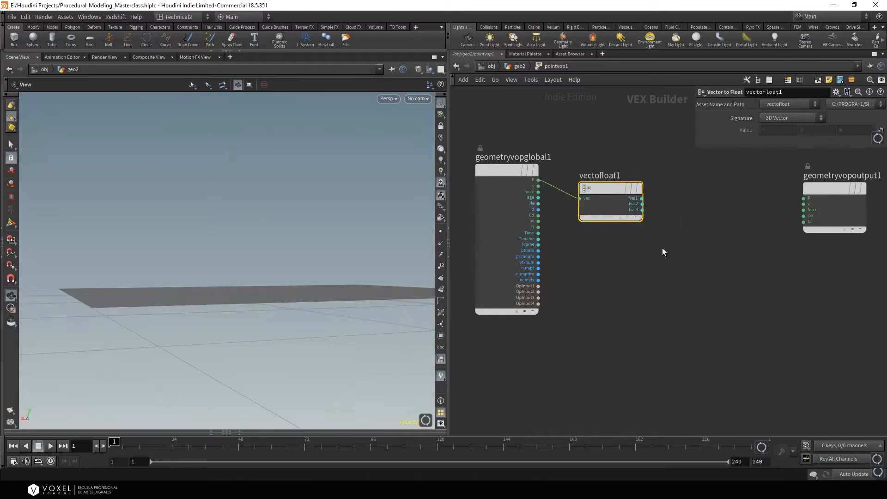
Add an Add node below vectofloat1, with the fval2 output wired into its first input
{"action": "left_click_drag", "start_coordinate": [388, 234], "coordinate": [396, 258]}
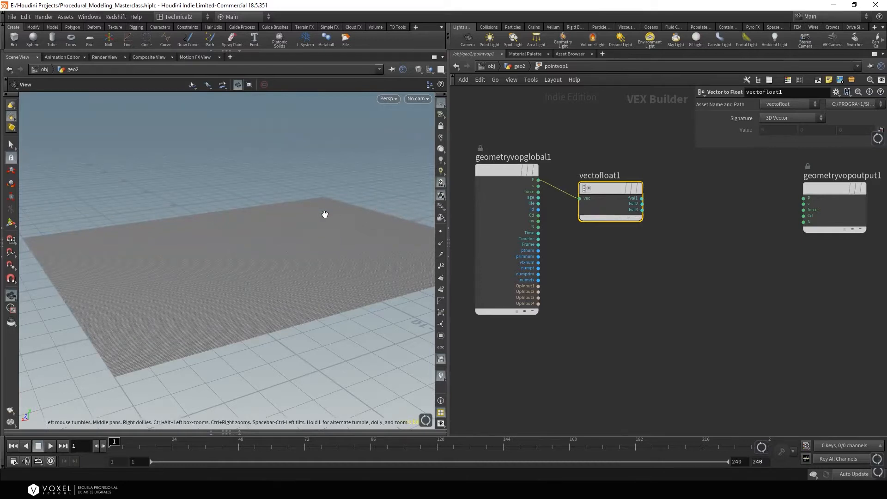
{"action": "left_click_drag", "start_coordinate": [619, 213], "coordinate": [620, 183]}
{"action": "left_click", "coordinate": [647, 201]}
{"action": "key", "text": "Tab"}
{"action": "type", "text": "add"}
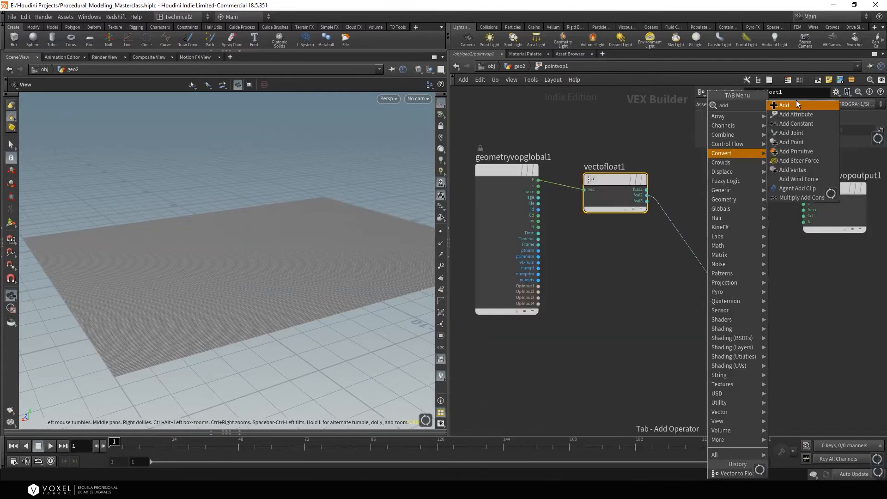
{"action": "left_click", "coordinate": [797, 105]}
{"action": "left_click", "coordinate": [733, 279]}
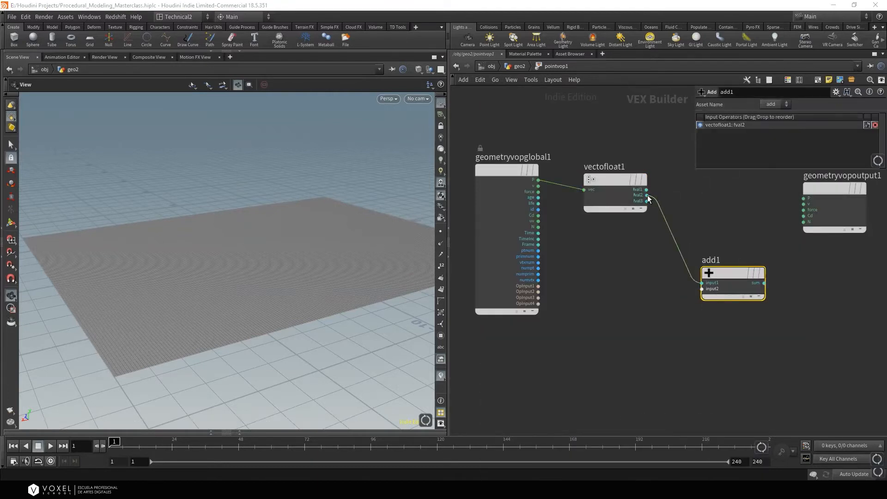
Add a Turbulent Noise node below vectofloat1, with the P output of geometryvopglobal1 wired into its pos input
{"action": "left_click", "coordinate": [539, 180]}
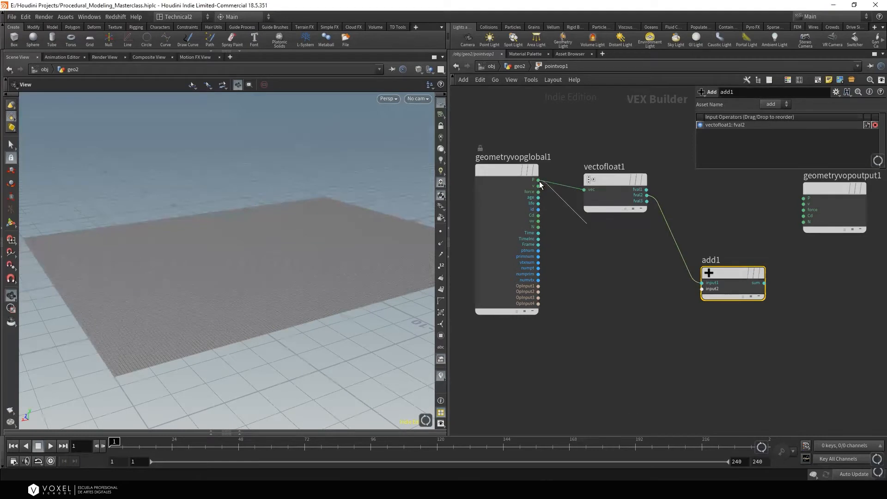
{"action": "key", "text": "Tab"}
{"action": "type", "text": "tu"}
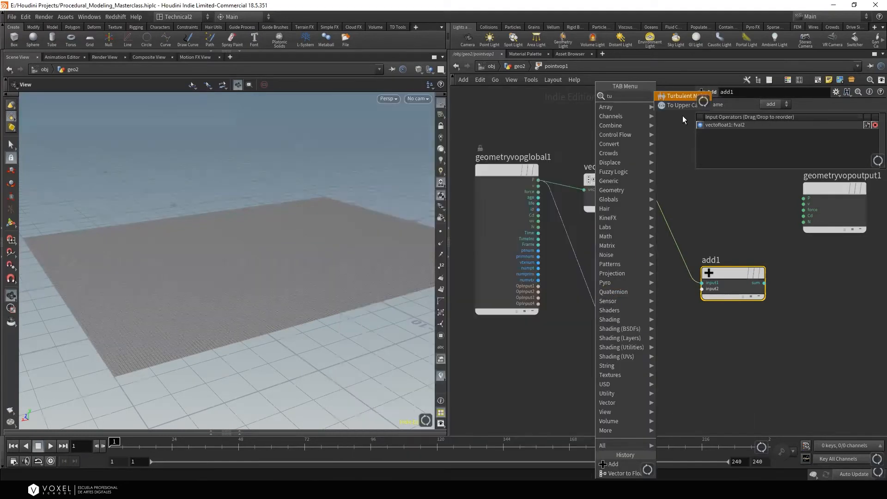
{"action": "left_click", "coordinate": [680, 96]}
{"action": "left_click", "coordinate": [622, 297]}
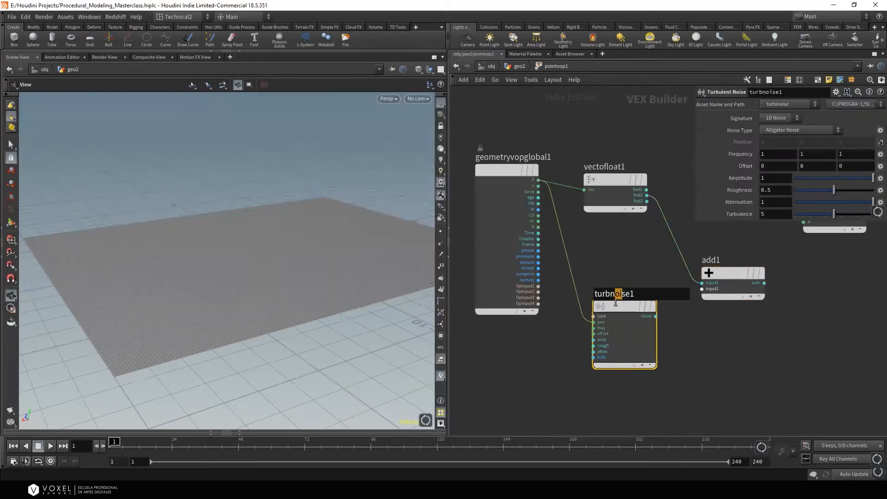
{"action": "left_click", "coordinate": [641, 307]}
{"action": "middle_click_drag", "start_coordinate": [634, 271], "coordinate": [595, 263]}
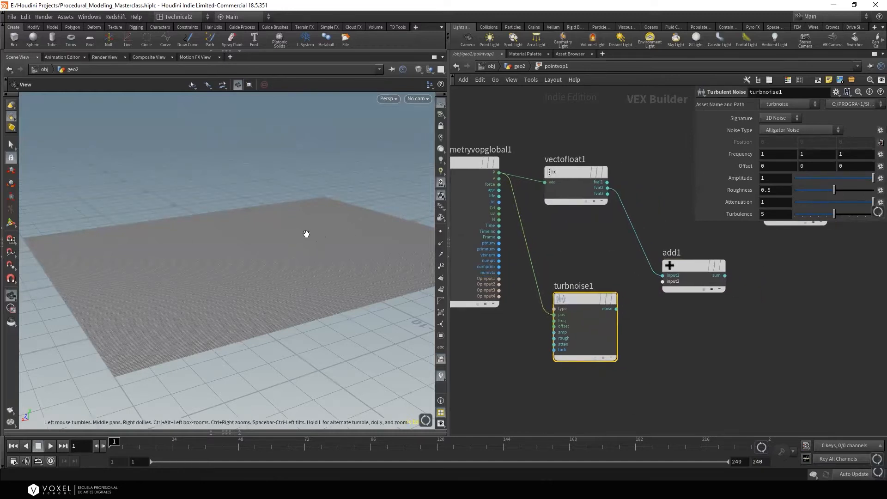
Set the signature of turbnoise1 to 3D Noise
{"action": "left_click", "coordinate": [779, 118]}
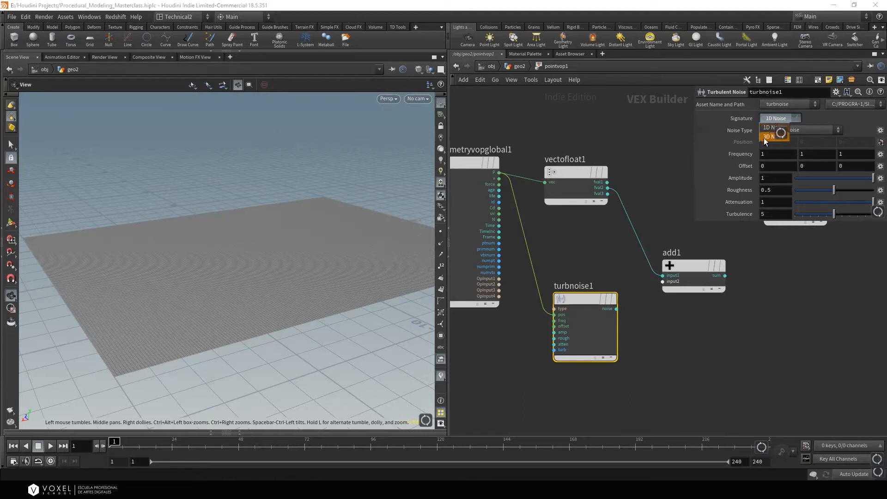
{"action": "left_click", "coordinate": [769, 136]}
{"action": "middle_click_drag", "start_coordinate": [578, 299], "coordinate": [577, 276]}
Connect the noise output of turbnoise1 to the second input of add1 and move add1 slightly higher
{"action": "left_click_drag", "start_coordinate": [710, 239], "coordinate": [706, 224]}
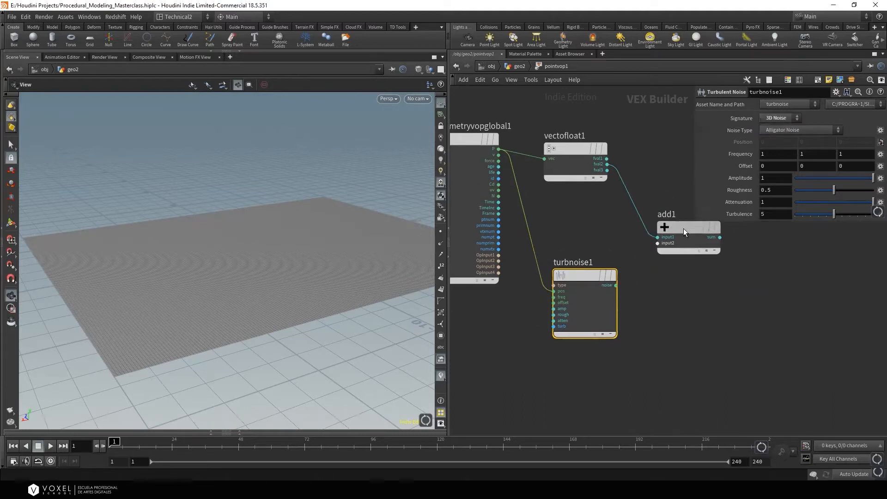
{"action": "mouse_move", "coordinate": [597, 283]}
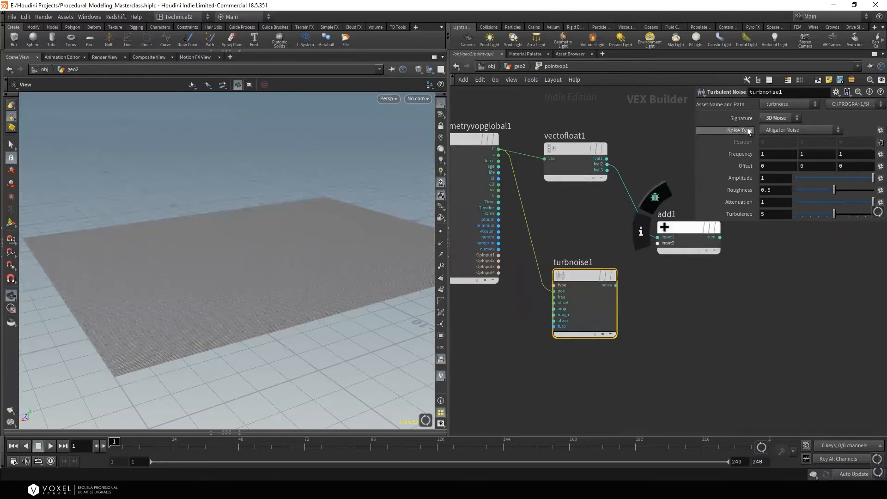
{"action": "left_click", "coordinate": [617, 285]}
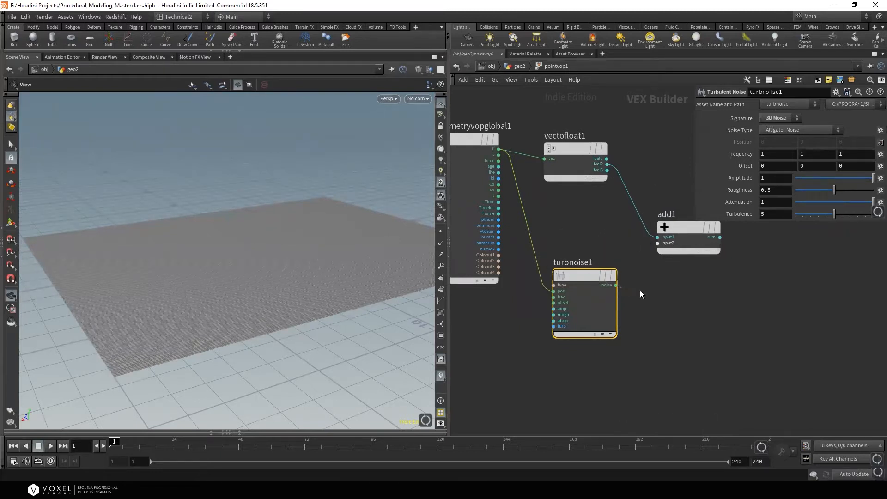
{"action": "left_click", "coordinate": [658, 243]}
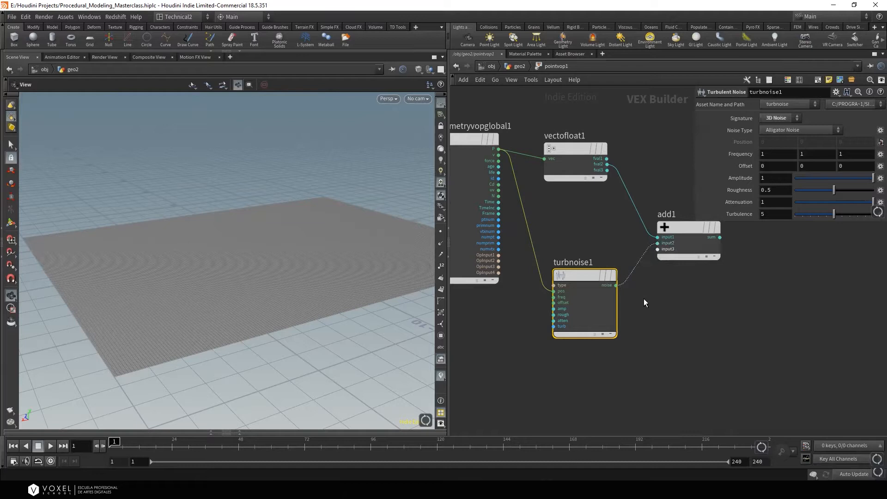
{"action": "scroll", "coordinate": [600, 215], "scroll_direction": "down", "scroll_amount": 2}
{"action": "middle_click_drag", "start_coordinate": [599, 226], "coordinate": [559, 211]}
{"action": "scroll", "coordinate": [559, 211], "scroll_direction": "up", "scroll_amount": 2}
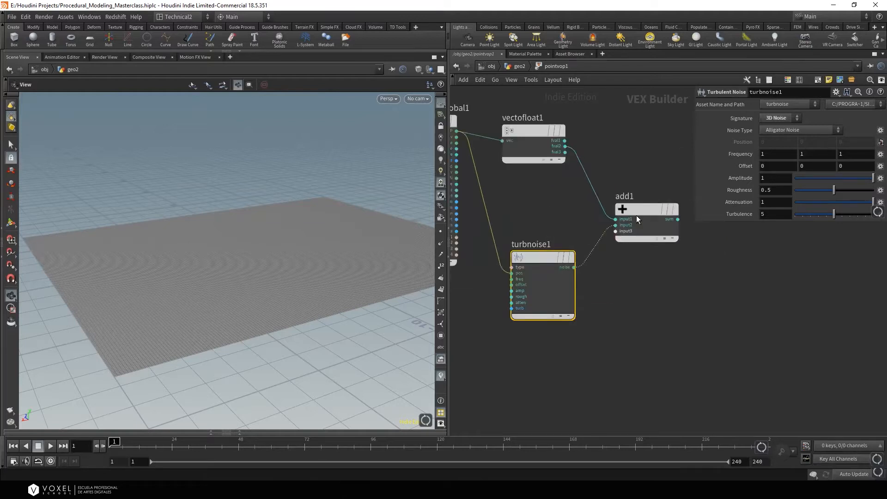
{"action": "left_click", "coordinate": [540, 133]}
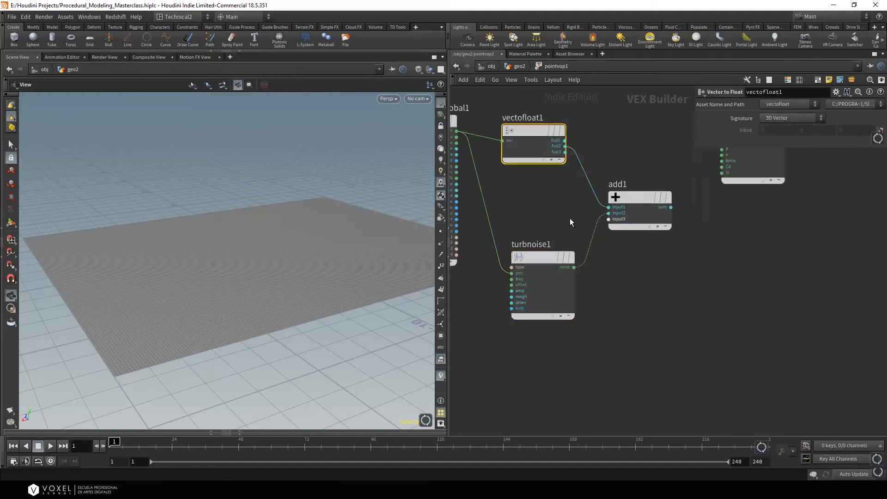
Add a Float to Vector node between vectofloat1 and geometryvopoutput1
{"action": "scroll", "coordinate": [586, 274], "scroll_direction": "down", "scroll_amount": 2}
{"action": "scroll", "coordinate": [541, 189], "scroll_direction": "up", "scroll_amount": 2}
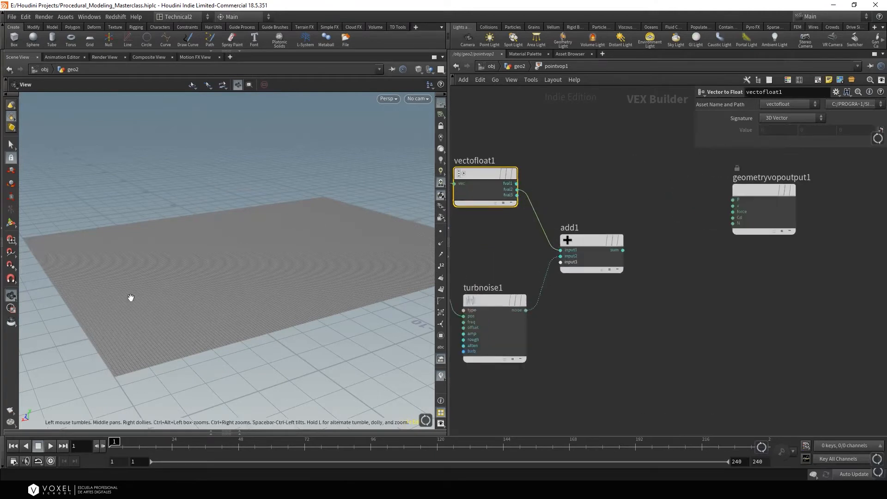
{"action": "left_click", "coordinate": [572, 185]}
{"action": "key", "text": "Tab"}
{"action": "type", "text": "flo"}
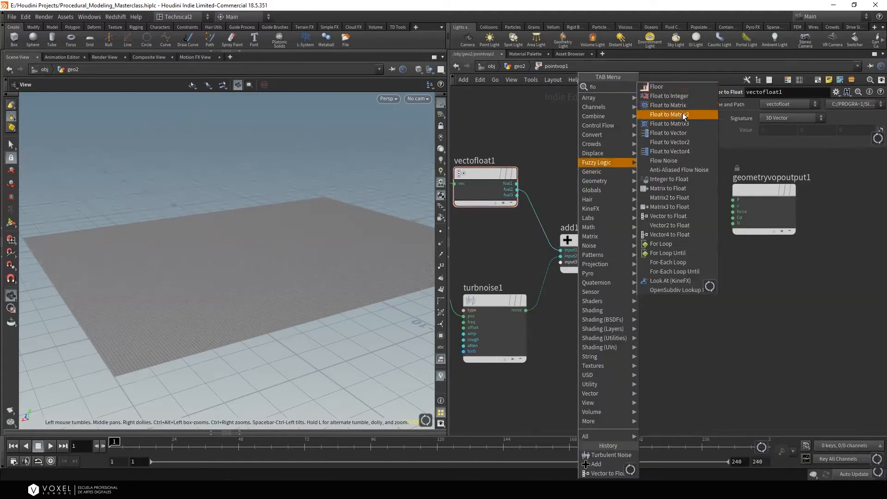
{"action": "left_click", "coordinate": [668, 133]}
{"action": "left_click", "coordinate": [636, 175]}
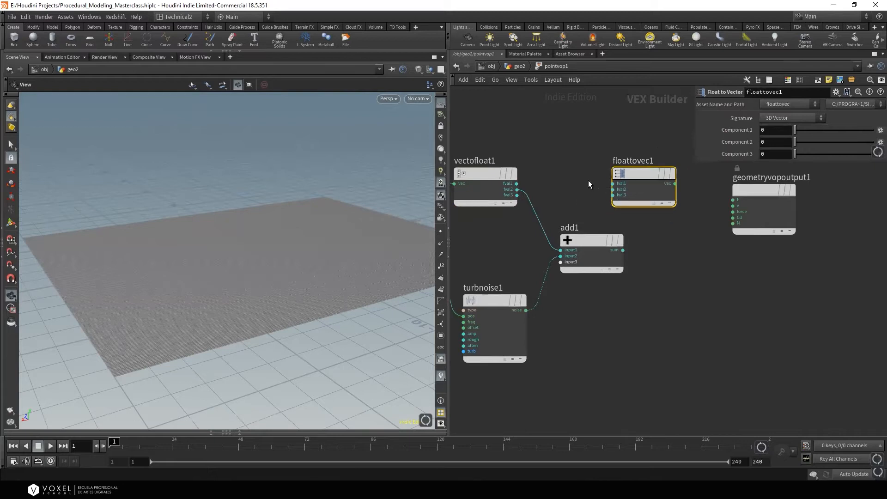
Connect the fval1 and fval3 outputs of vectofloat1 to the matching fval1 and fval3 inputs of floattovec1
{"action": "left_click", "coordinate": [517, 183]}
{"action": "left_click", "coordinate": [613, 183]}
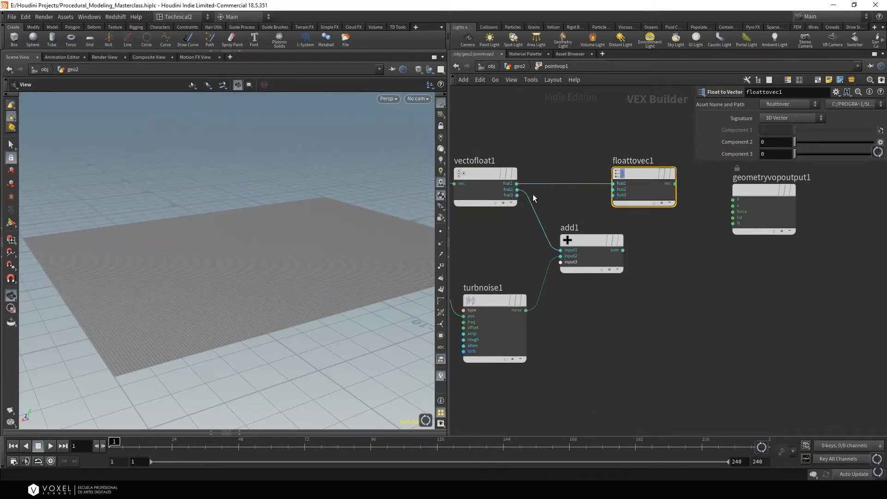
{"action": "left_click", "coordinate": [613, 194]}
{"action": "key", "text": "l"}
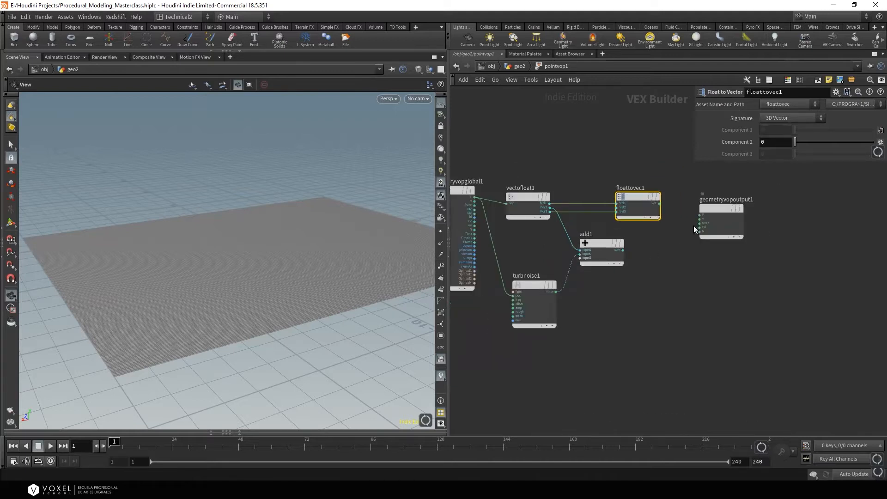
Space out the network by moving floattovec1 and geometryvopoutput1 farther from the vectofloat1 and add1 nodes
{"action": "scroll", "coordinate": [628, 212], "scroll_direction": "up", "scroll_amount": 2}
{"action": "left_click_drag", "start_coordinate": [531, 140], "coordinate": [496, 229]}
{"action": "middle_click_drag", "start_coordinate": [502, 248], "coordinate": [566, 243]}
{"action": "left_click_drag", "start_coordinate": [642, 153], "coordinate": [723, 224]}
{"action": "left_click_drag", "start_coordinate": [702, 188], "coordinate": [741, 191]}
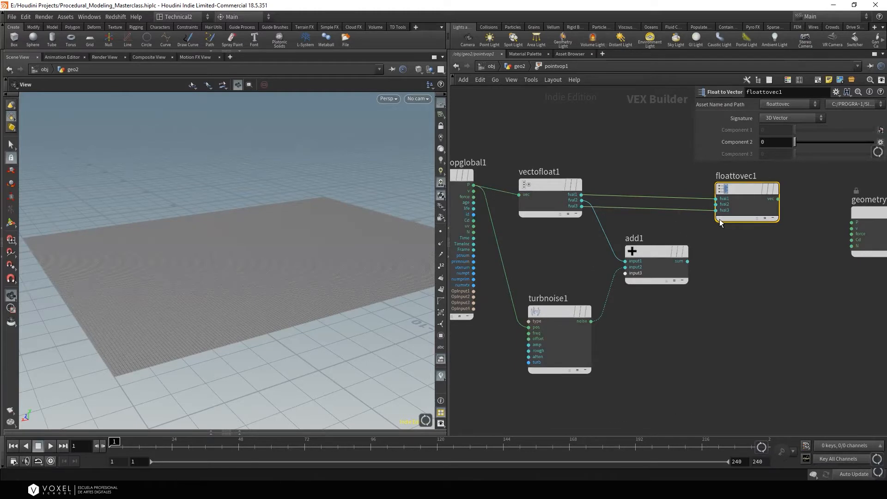
{"action": "left_click_drag", "start_coordinate": [749, 190], "coordinate": [751, 186]}
{"action": "middle_click_drag", "start_coordinate": [803, 245], "coordinate": [719, 235]}
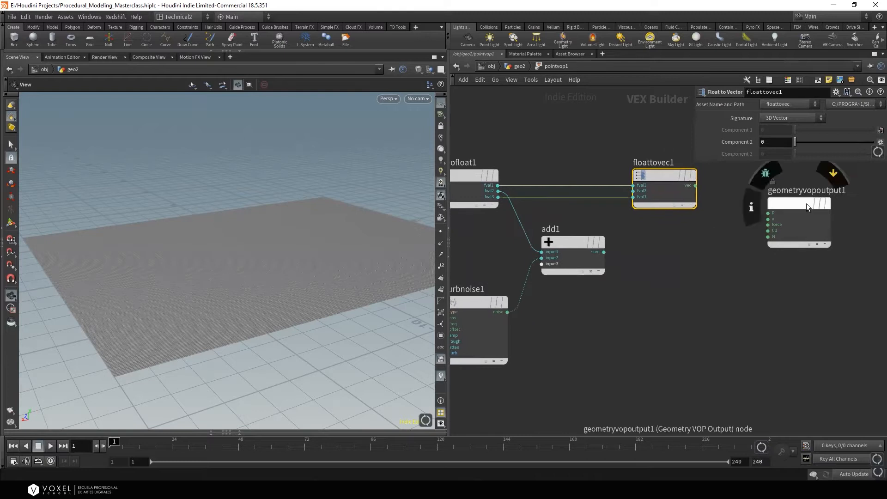
{"action": "left_click_drag", "start_coordinate": [807, 203], "coordinate": [839, 213]}
{"action": "scroll", "coordinate": [774, 232], "scroll_direction": "down", "scroll_amount": 2}
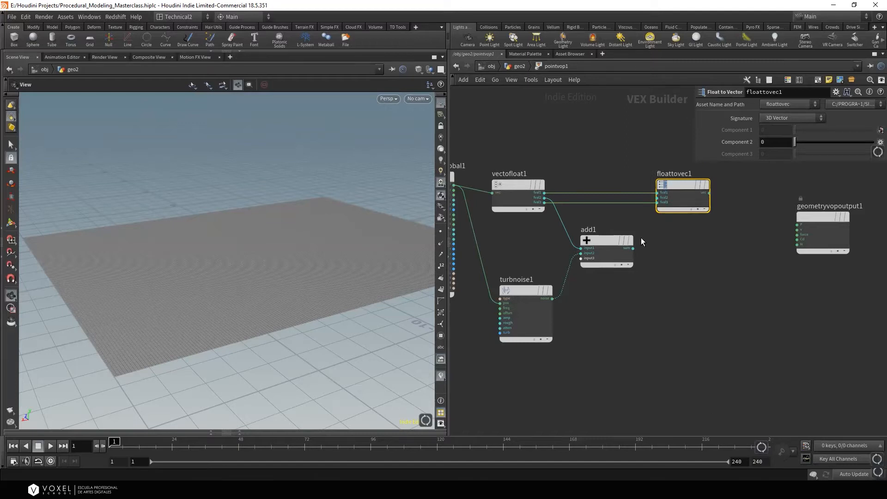
Connect the sum output of add1 to the fval2 input of floattovec1
{"action": "scroll", "coordinate": [612, 245], "scroll_direction": "up", "scroll_amount": 2}
{"action": "middle_click_drag", "start_coordinate": [503, 247], "coordinate": [568, 254]}
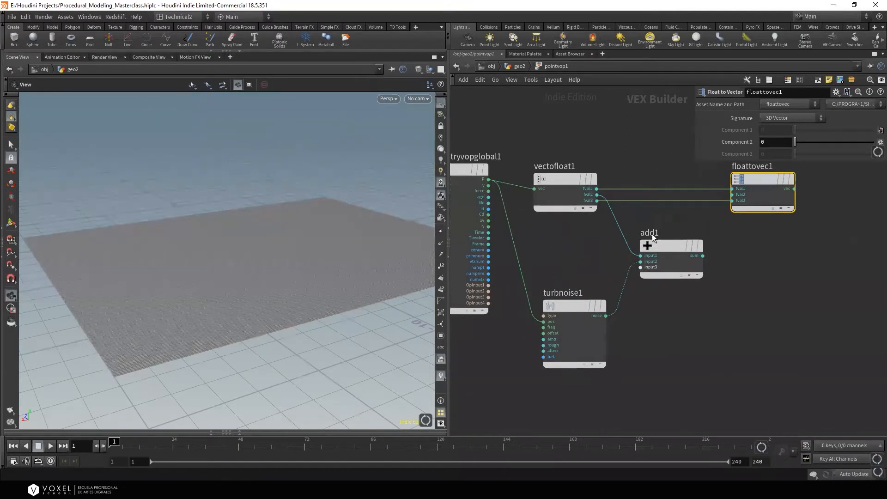
{"action": "left_click_drag", "start_coordinate": [572, 245], "coordinate": [569, 308]}
{"action": "middle_click_drag", "start_coordinate": [708, 258], "coordinate": [641, 300]}
{"action": "left_click", "coordinate": [636, 297]}
{"action": "left_click", "coordinate": [662, 236]}
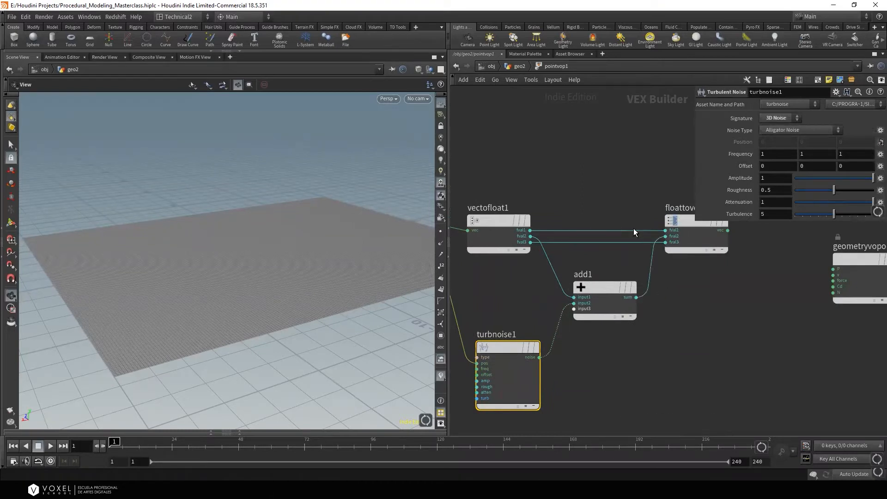
Connect the vec output of floattovec1 to the P input of geometryvopoutput1 and inspect the displaced grid
{"action": "middle_click_drag", "start_coordinate": [738, 317], "coordinate": [674, 317]}
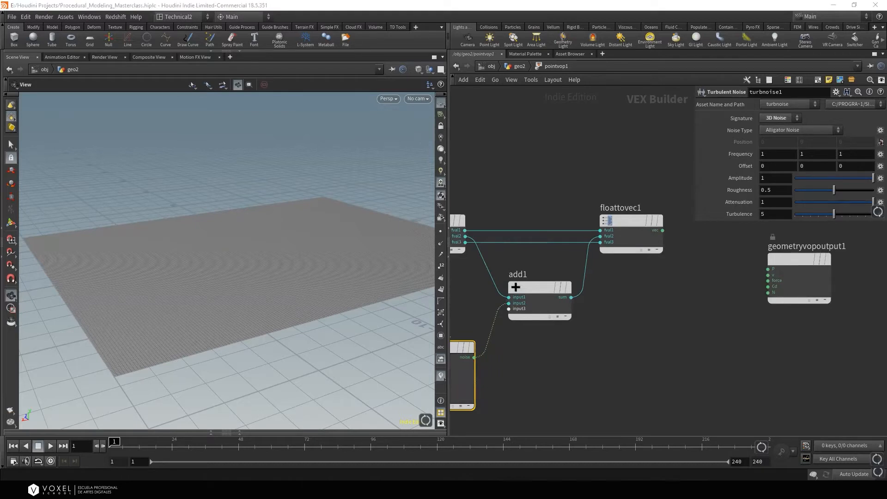
{"action": "left_click", "coordinate": [664, 231]}
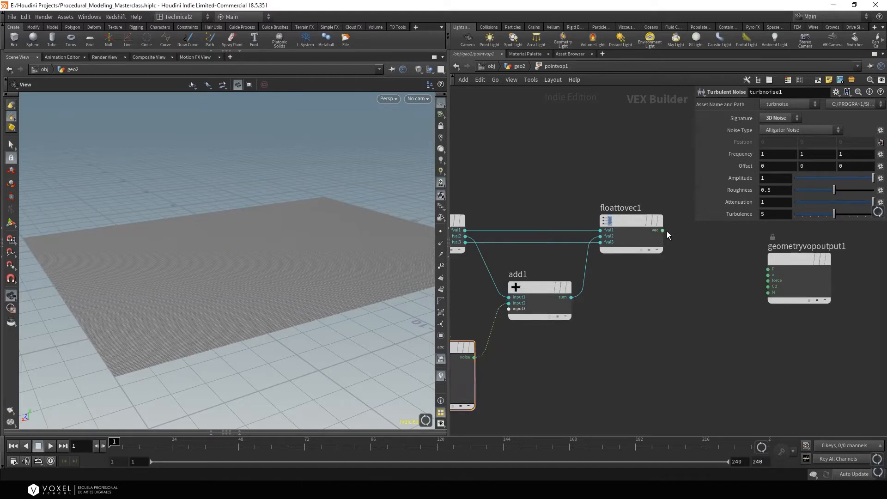
{"action": "left_click", "coordinate": [768, 269]}
{"action": "left_click_drag", "start_coordinate": [337, 253], "coordinate": [370, 247]}
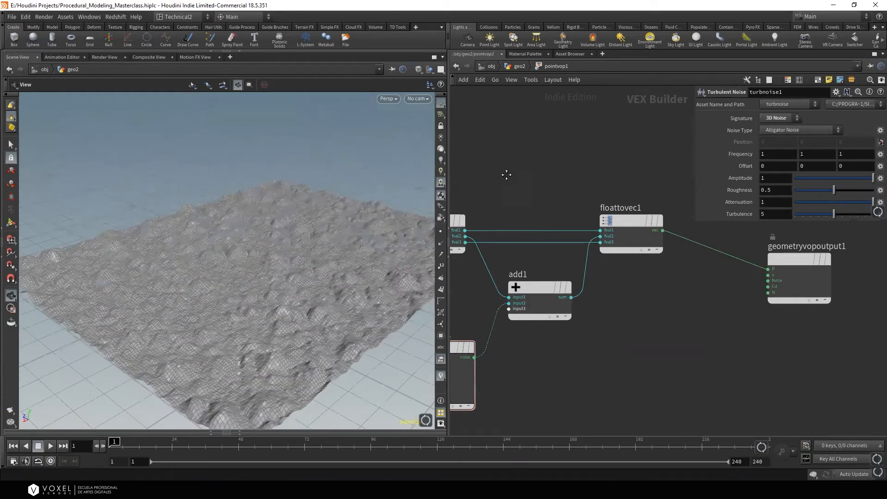
{"action": "middle_click_drag", "start_coordinate": [507, 176], "coordinate": [580, 154]}
{"action": "left_click_drag", "start_coordinate": [313, 236], "coordinate": [340, 229]}
Return to the geo2 network and set both the rows and columns of grid1 to 500
{"action": "left_click", "coordinate": [513, 67]}
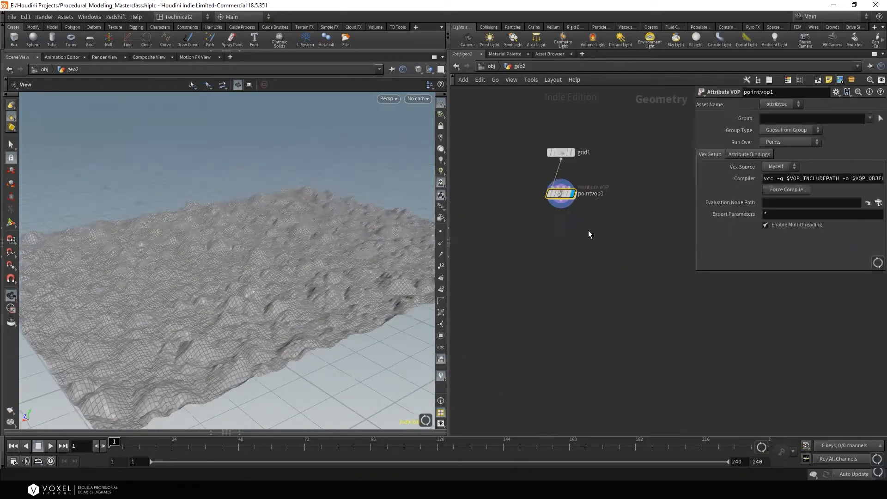
{"action": "left_click", "coordinate": [560, 153]}
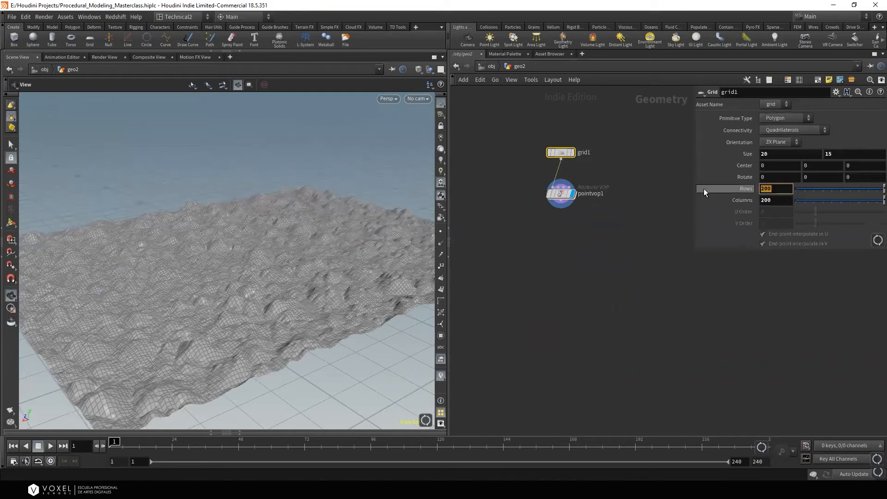
{"action": "type", "text": "500"}
{"action": "key", "text": "Return"}
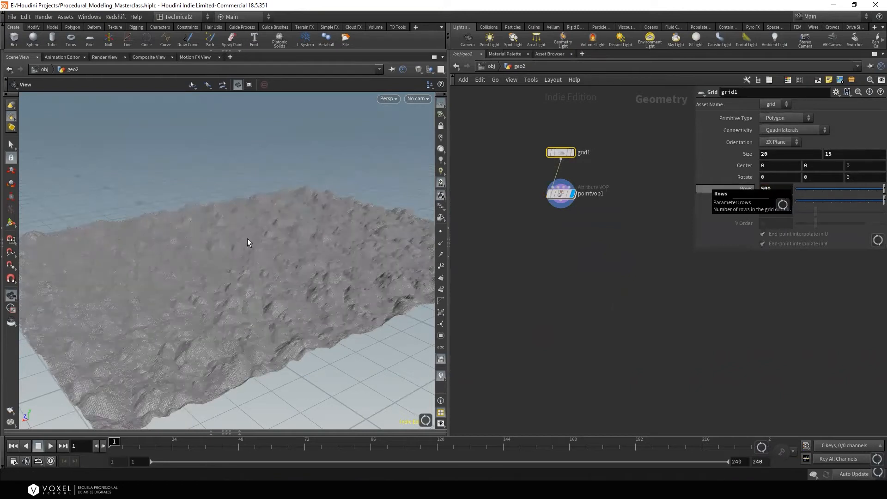
{"action": "right_click_drag", "start_coordinate": [247, 239], "coordinate": [242, 299]}
{"action": "left_click_drag", "start_coordinate": [241, 300], "coordinate": [323, 249]}
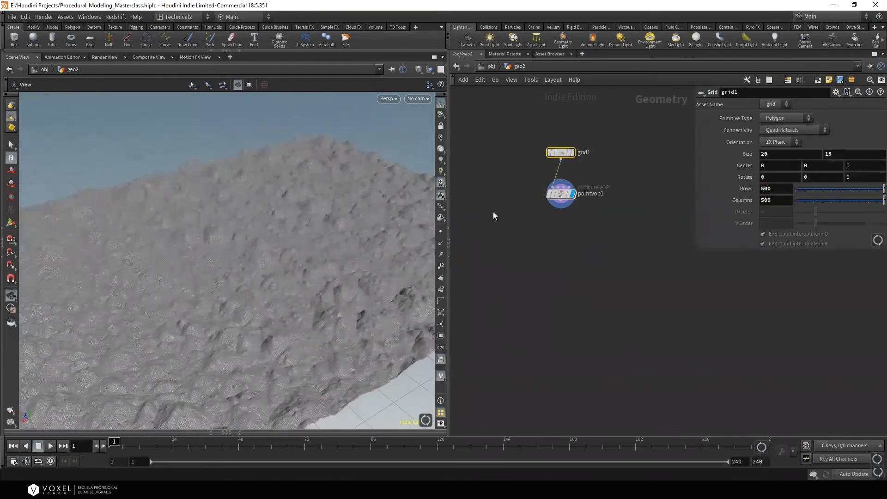
Go inside pointvop1 and create input parameters for the turbnoise1 node through its VEX/VOP options
{"action": "double_click", "coordinate": [563, 192]}
{"action": "middle_click_drag", "start_coordinate": [572, 357], "coordinate": [613, 298]}
{"action": "mouse_move", "coordinate": [331, 283]}
{"action": "left_mouse_down"}
{"action": "mouse_move", "coordinate": [313, 265]}
{"action": "mouse_move", "coordinate": [324, 270]}
{"action": "left_mouse_up"}
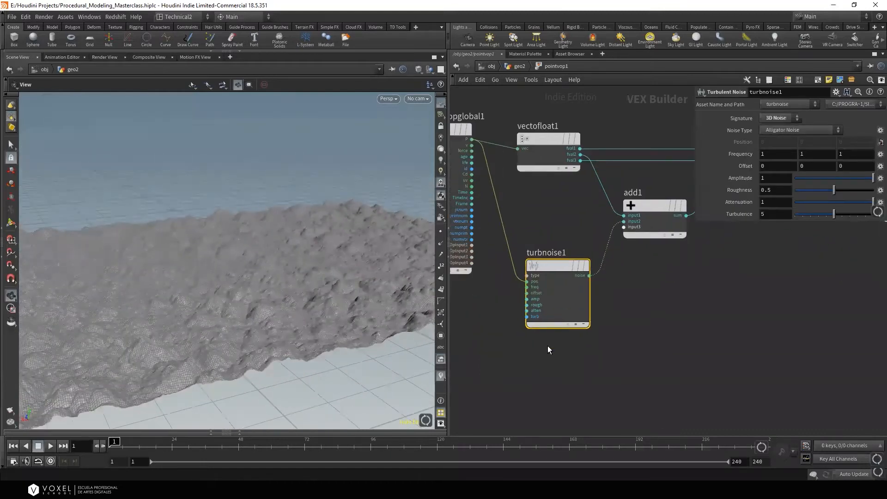
{"action": "right_click", "coordinate": [555, 267]}
{"action": "mouse_move", "coordinate": [612, 311]}
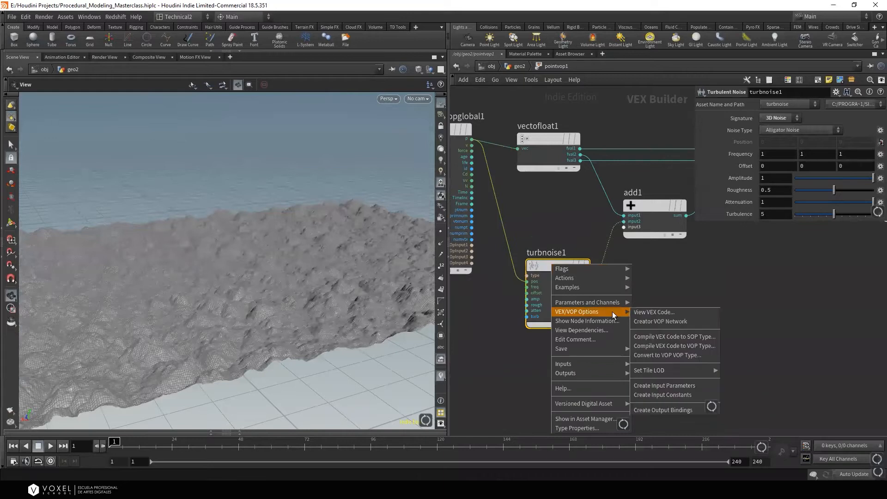
{"action": "left_click", "coordinate": [674, 384]}
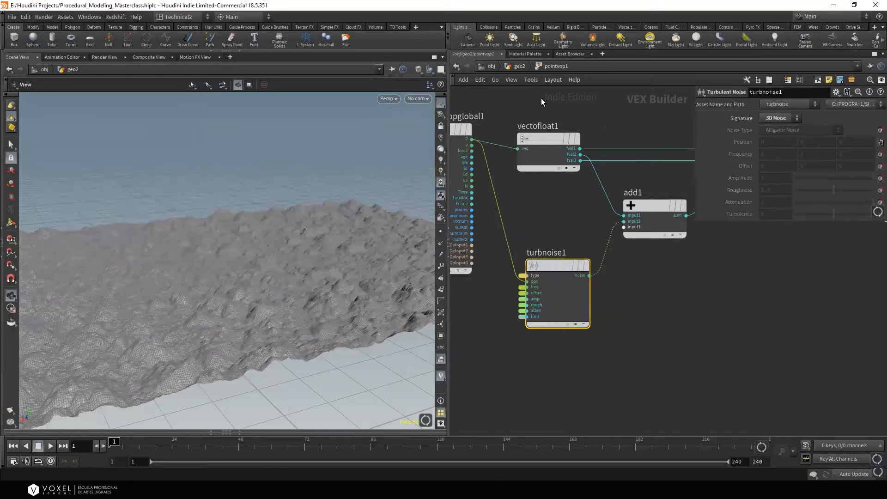
Return to the geo2 network and set the noise frequency of pointvop1 to 0.4 on all three axes
{"action": "left_click", "coordinate": [519, 66]}
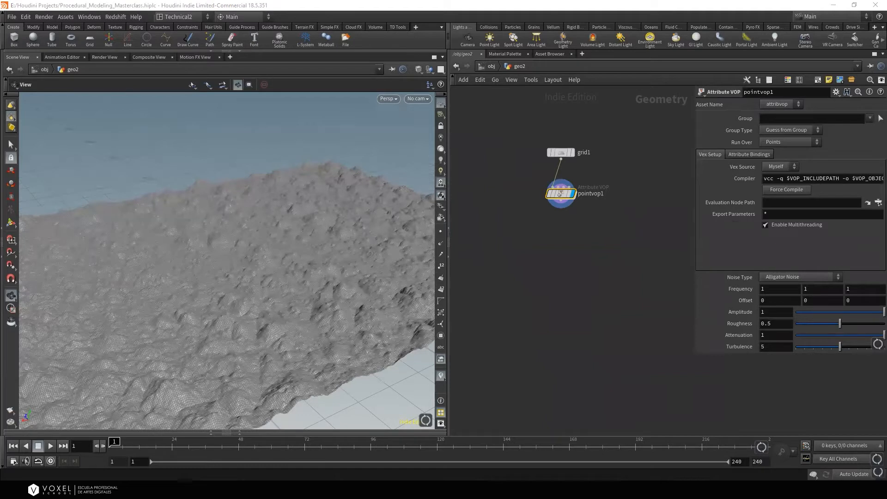
{"action": "middle_click_drag", "start_coordinate": [742, 287], "coordinate": [706, 287]}
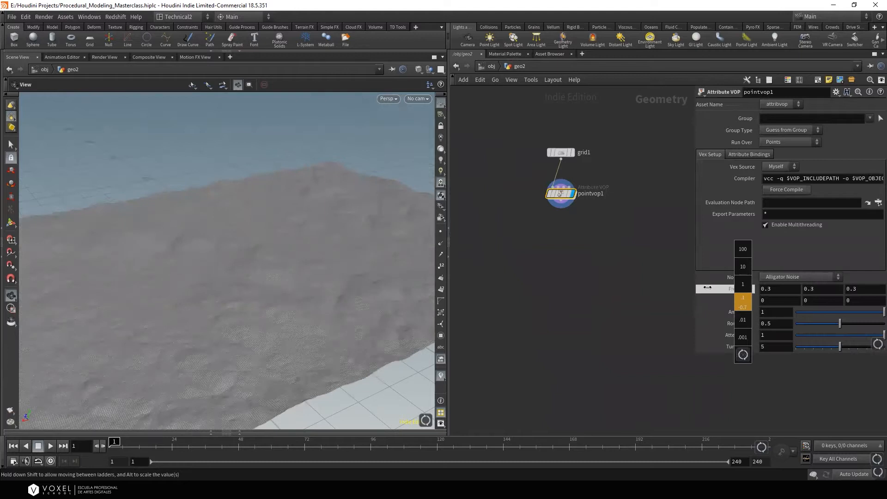
{"action": "middle_click_drag", "start_coordinate": [707, 288], "coordinate": [721, 287]}
{"action": "left_click_drag", "start_coordinate": [346, 265], "coordinate": [289, 296]}
Change the noise type of pointvop1 to Original Perlin Noise
{"action": "mouse_move", "coordinate": [568, 199]}
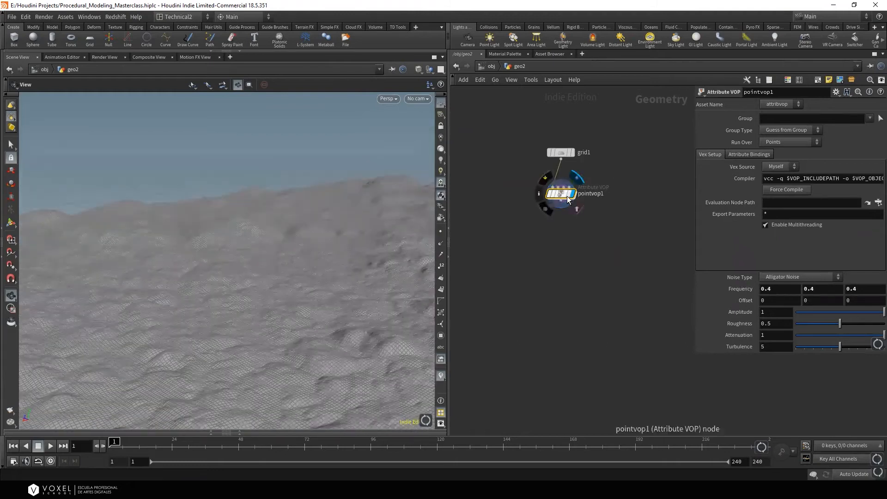
{"action": "left_click", "coordinate": [791, 278]}
{"action": "left_click", "coordinate": [787, 292]}
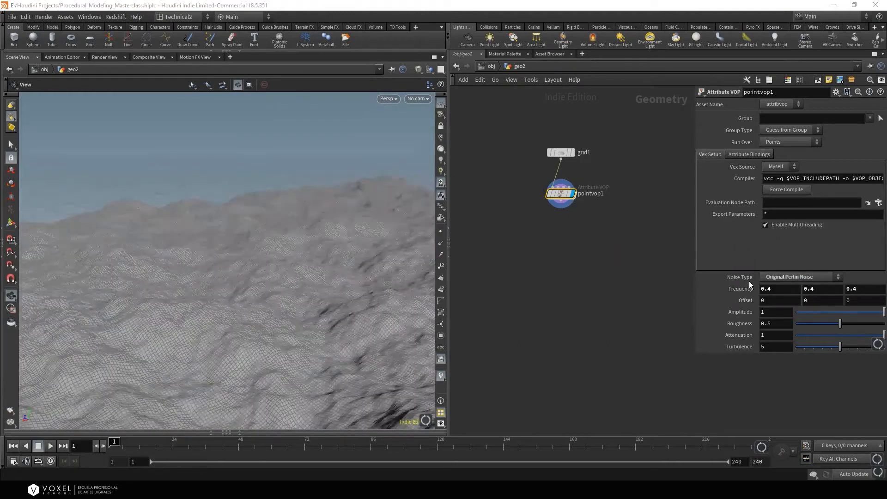
Try Simplex Noise as the noise type of pointvop1, and settle on Perlin Noise
{"action": "left_click", "coordinate": [788, 277]}
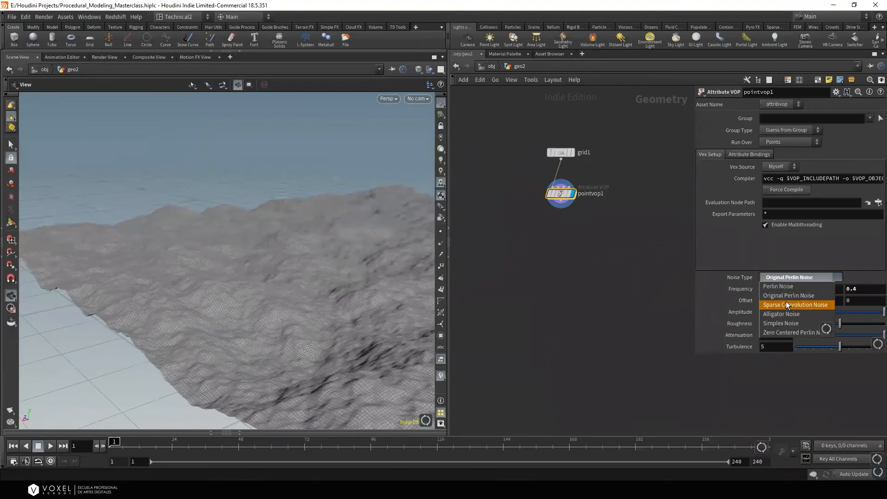
{"action": "left_click", "coordinate": [783, 321]}
{"action": "left_click_drag", "start_coordinate": [278, 249], "coordinate": [341, 288]}
{"action": "left_click", "coordinate": [781, 279]}
{"action": "left_click", "coordinate": [778, 288]}
{"action": "mouse_move", "coordinate": [248, 282]}
{"action": "left_mouse_down"}
{"action": "mouse_move", "coordinate": [238, 277]}
{"action": "mouse_move", "coordinate": [231, 293]}
{"action": "mouse_move", "coordinate": [254, 291]}
{"action": "left_mouse_up"}
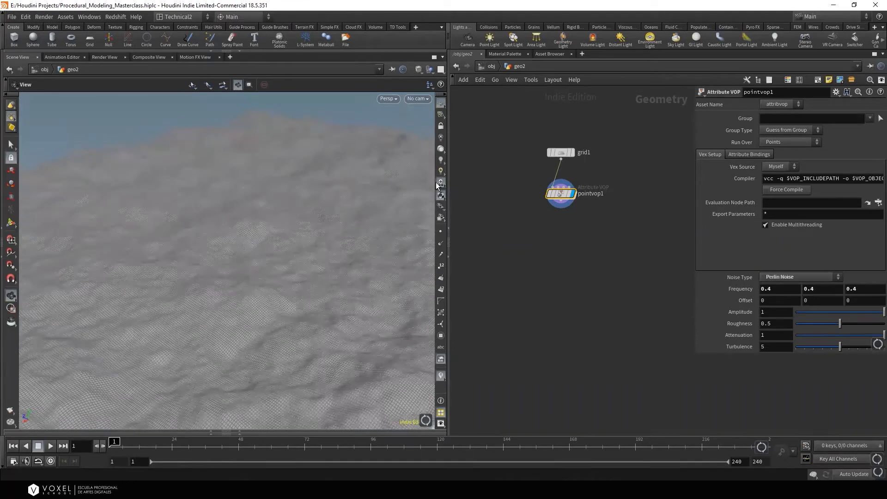
{"action": "left_click_drag", "start_coordinate": [374, 205], "coordinate": [238, 299]}
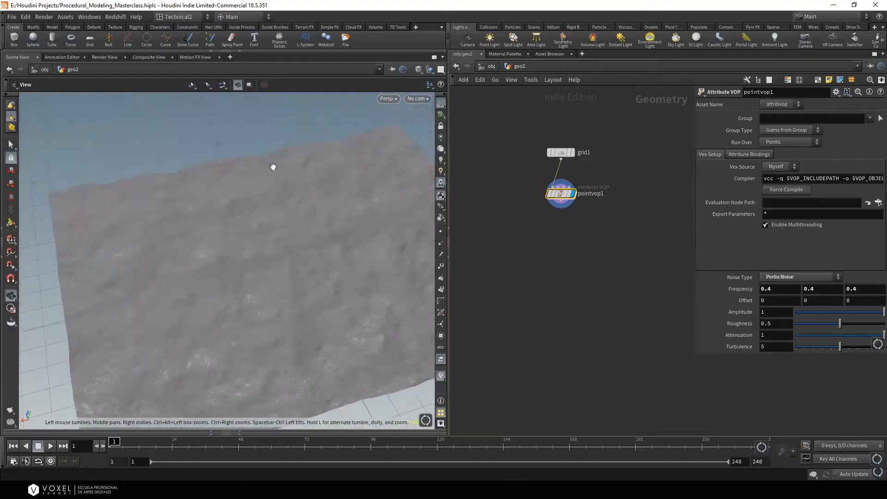
{"action": "left_click_drag", "start_coordinate": [293, 241], "coordinate": [306, 209]}
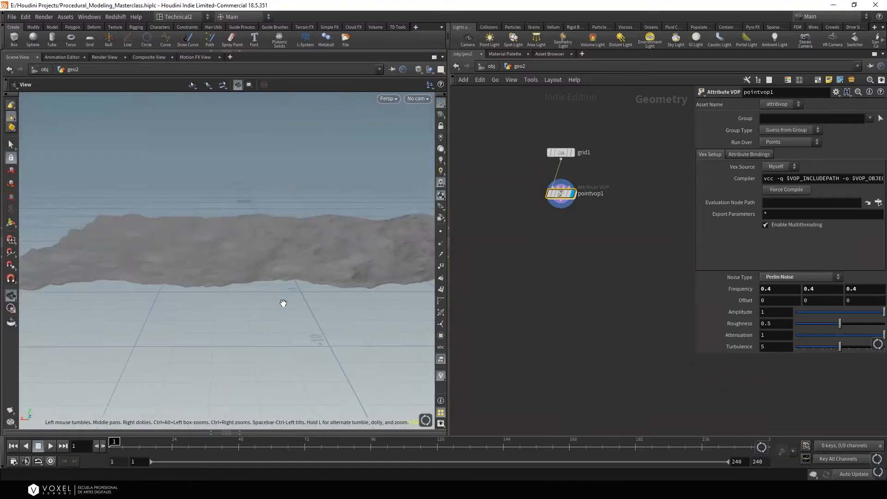
{"action": "left_click_drag", "start_coordinate": [322, 227], "coordinate": [361, 192]}
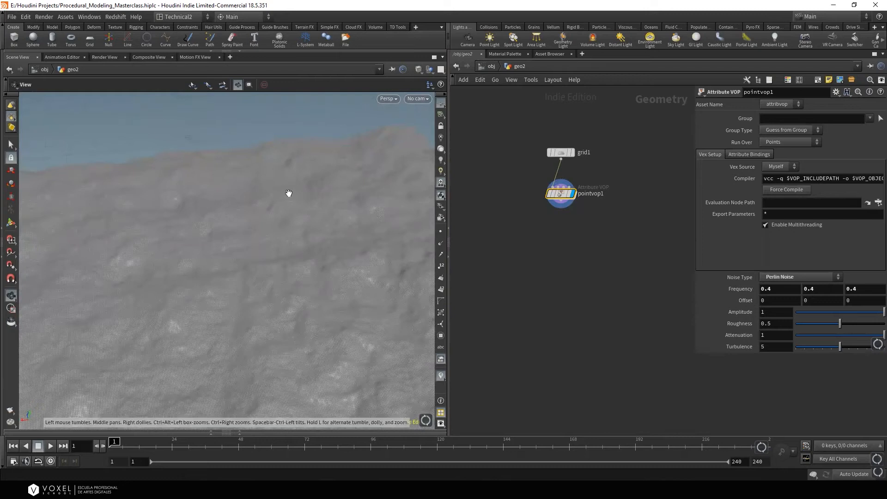
{"action": "left_click_drag", "start_coordinate": [293, 219], "coordinate": [295, 213]}
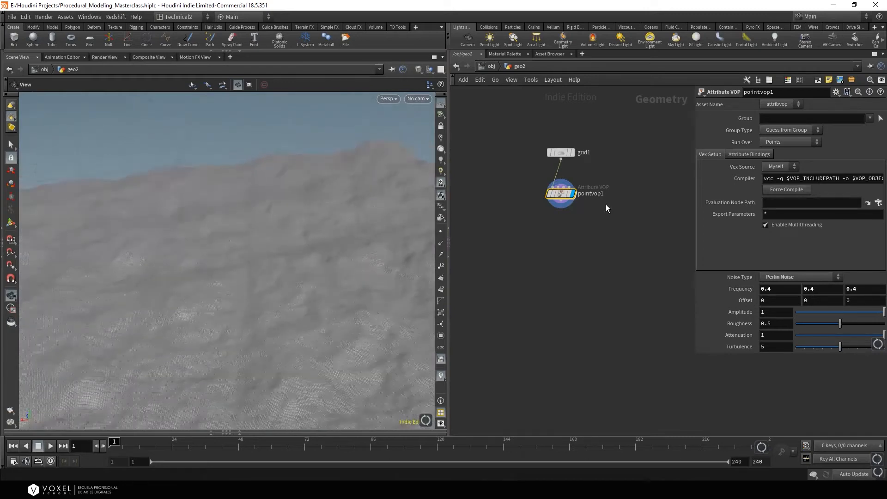
Add a Curve node beside pointvop1 in the geo2 network
{"action": "left_click_drag", "start_coordinate": [562, 194], "coordinate": [561, 198]}
{"action": "middle_click_drag", "start_coordinate": [598, 237], "coordinate": [582, 244]}
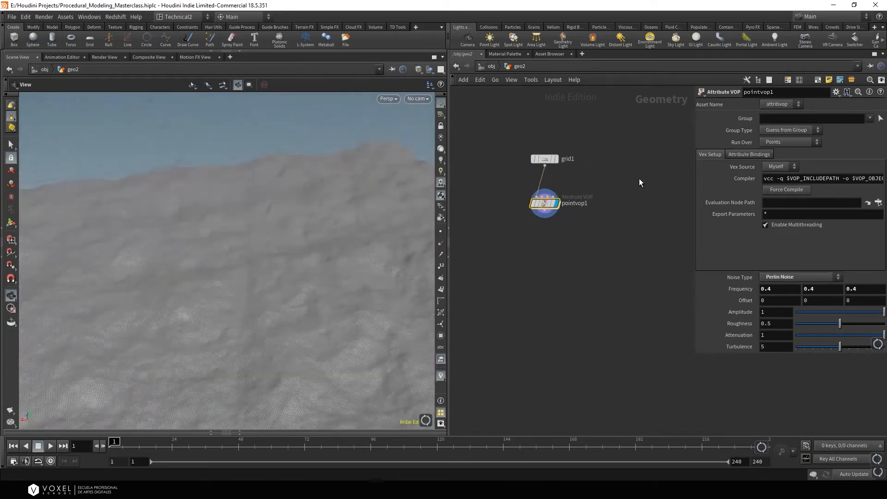
{"action": "key", "text": "Tab"}
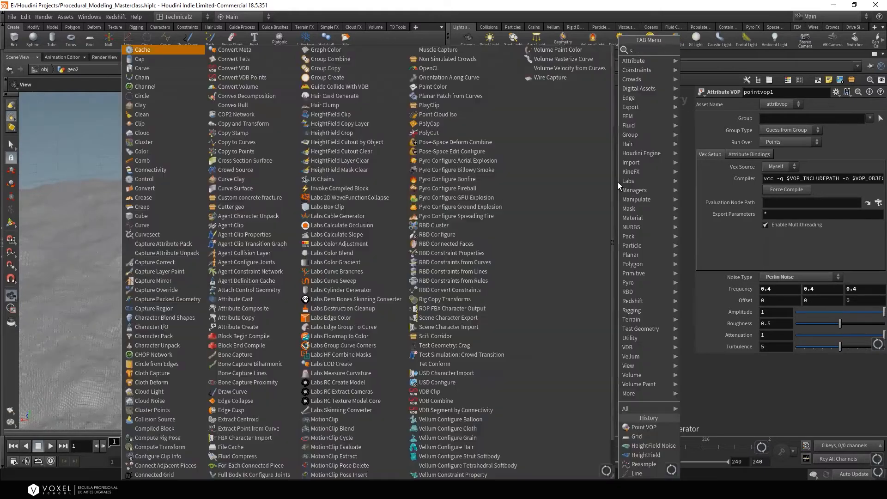
{"action": "type", "text": "cu"}
{"action": "left_click", "coordinate": [705, 59]}
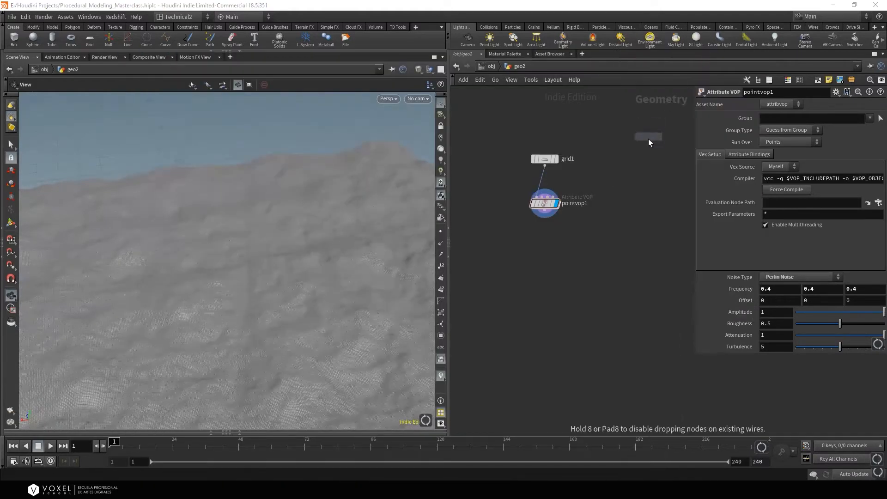
{"action": "left_click", "coordinate": [646, 187]}
Look at the terrain in top view, with curve1 displayed and pointvop1 shown as a template
{"action": "left_click_drag", "start_coordinate": [337, 200], "coordinate": [257, 223]}
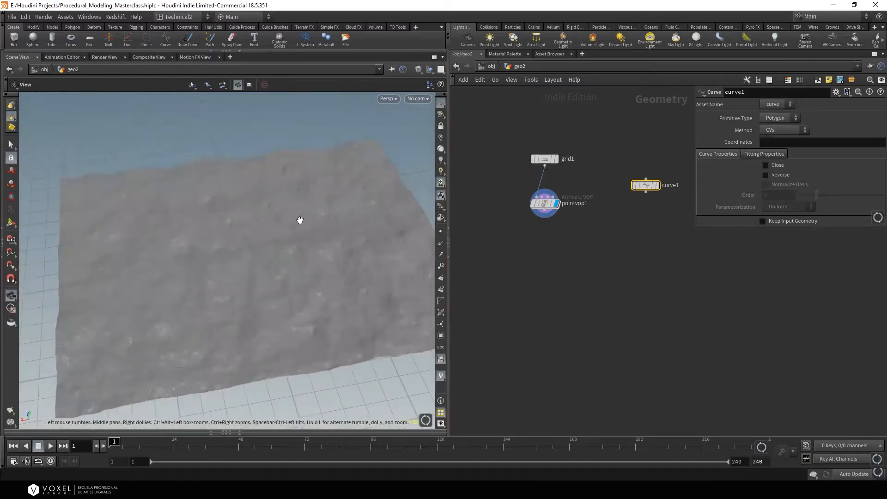
{"action": "key", "text": "space+2"}
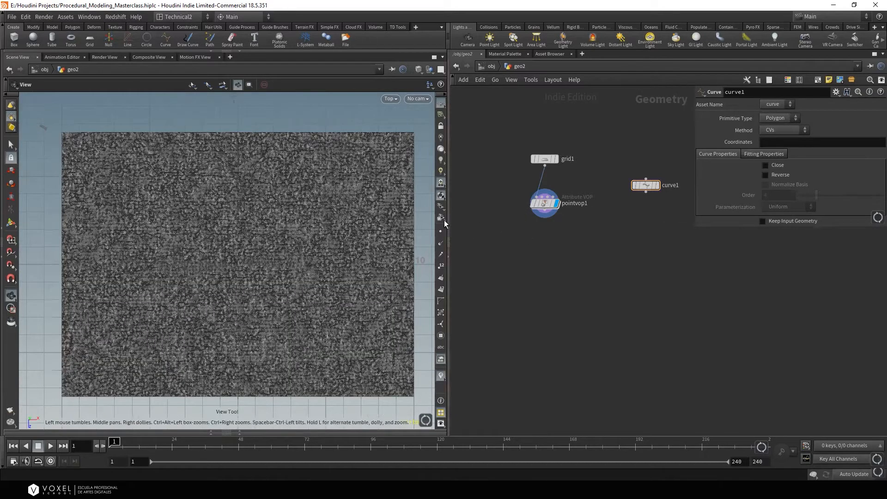
{"action": "left_click", "coordinate": [656, 186]}
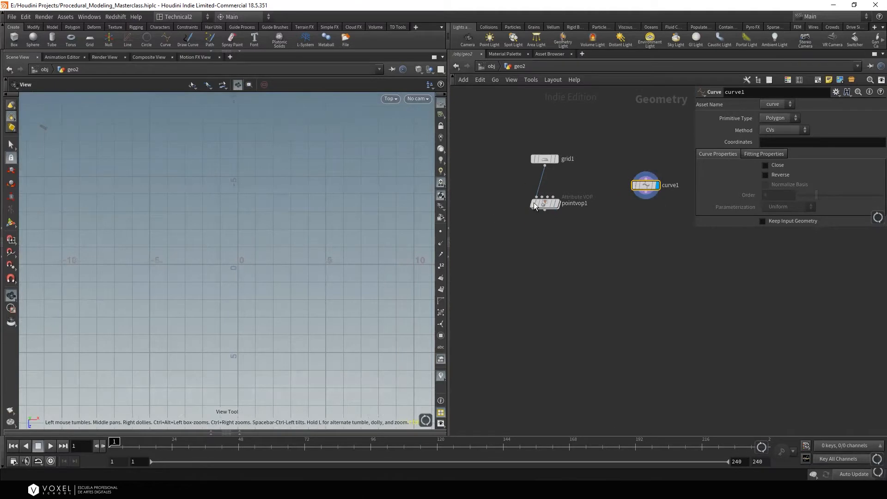
{"action": "mouse_move", "coordinate": [558, 205]}
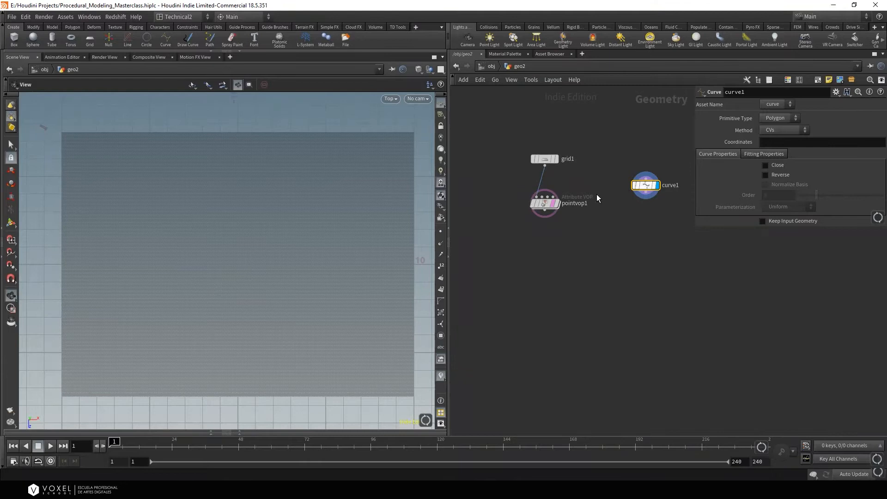
Draw a wavy seven-point curve across the terrain's width, starting at about X -11.3, Z 0.3 and extending past both edges
{"action": "key", "text": "Return"}
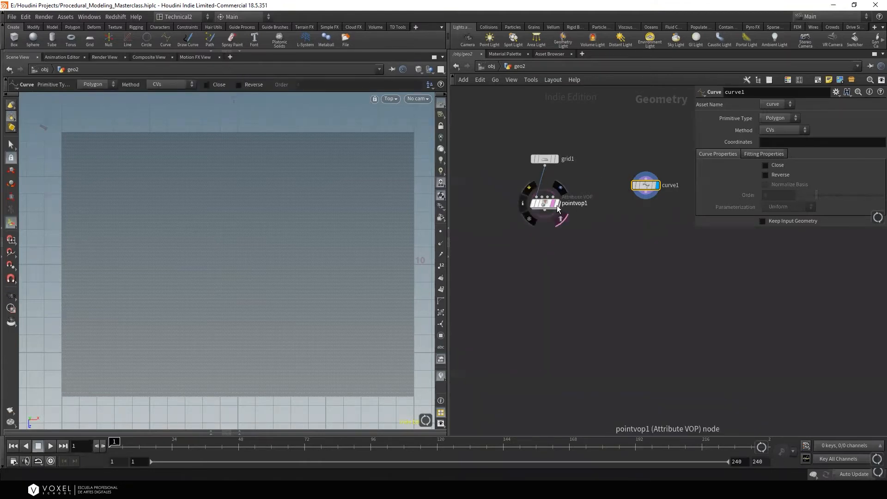
{"action": "scroll", "coordinate": [231, 216], "scroll_direction": "down", "scroll_amount": 3}
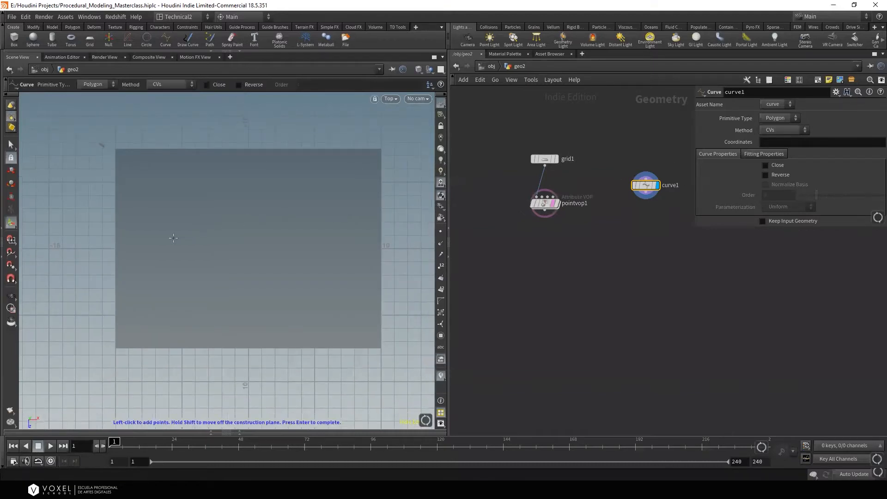
{"action": "left_click", "coordinate": [99, 251]}
{"action": "left_click", "coordinate": [164, 223]}
{"action": "left_click", "coordinate": [218, 271]}
{"action": "left_click", "coordinate": [285, 228]}
{"action": "left_click", "coordinate": [343, 241]}
{"action": "left_click", "coordinate": [391, 282]}
{"action": "left_click", "coordinate": [427, 240]}
{"action": "right_click", "coordinate": [427, 243]}
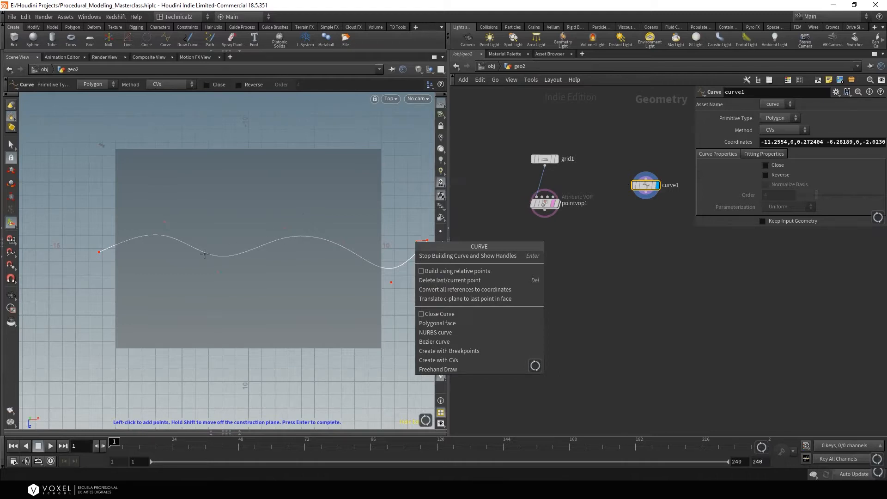
{"action": "left_click", "coordinate": [431, 255]}
{"action": "key", "text": "Escape"}
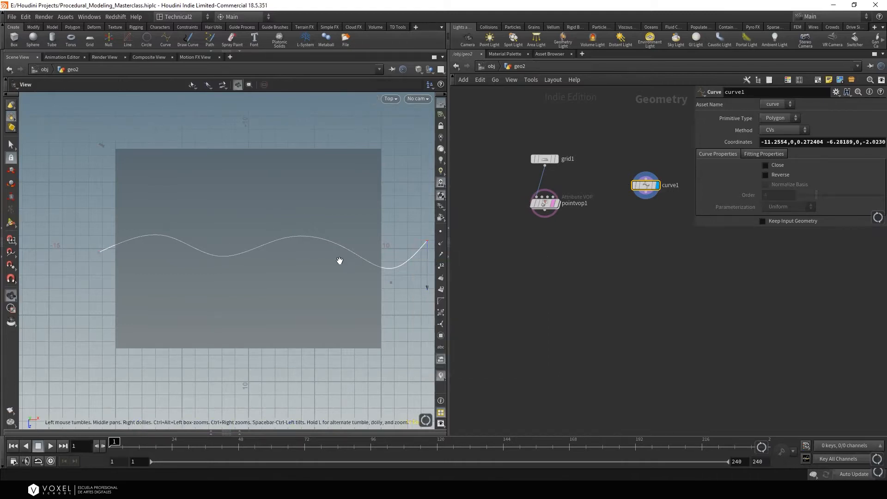
Display pointvop1 in the perspective view in place of curve1
{"action": "left_click_drag", "start_coordinate": [339, 261], "coordinate": [365, 233]}
{"action": "scroll", "coordinate": [555, 208], "scroll_direction": "up", "scroll_amount": 1}
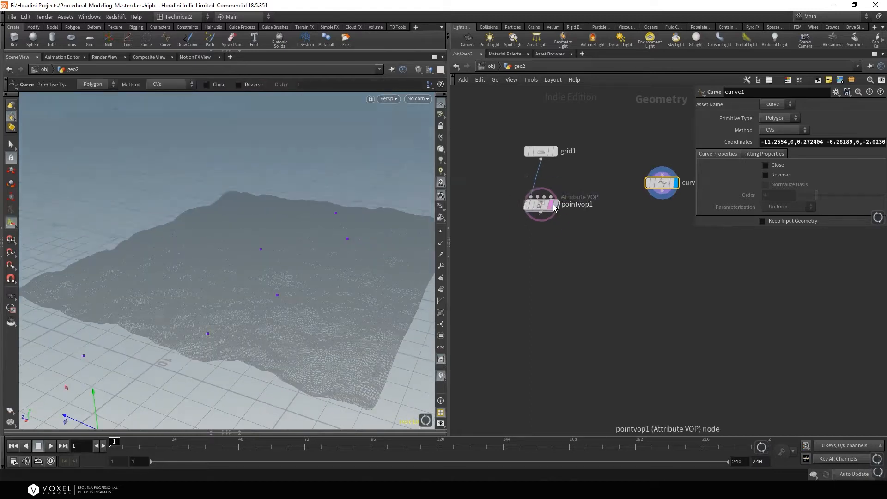
{"action": "left_click", "coordinate": [555, 206]}
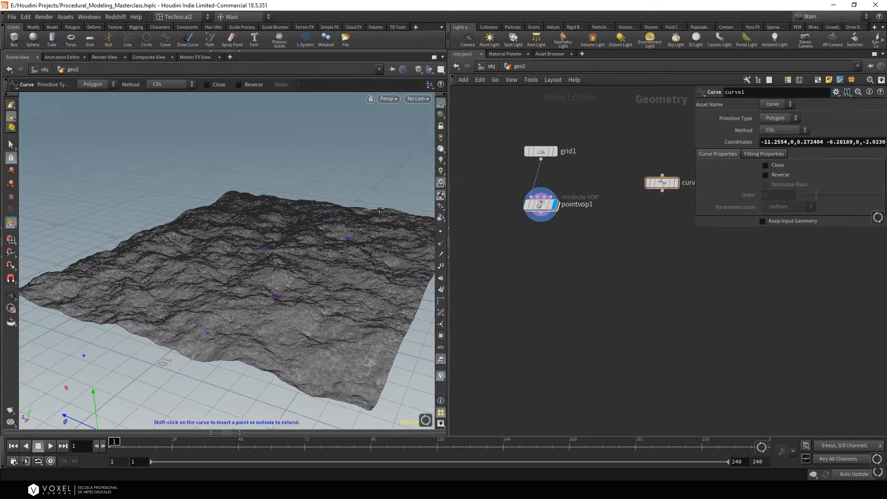
{"action": "key", "text": "Escape"}
{"action": "left_click_drag", "start_coordinate": [345, 219], "coordinate": [351, 241], "text": "alt"}
Try 20 rows and 20 columns on grid1, and settle on 200 for both
{"action": "left_click_drag", "start_coordinate": [567, 126], "coordinate": [518, 163]}
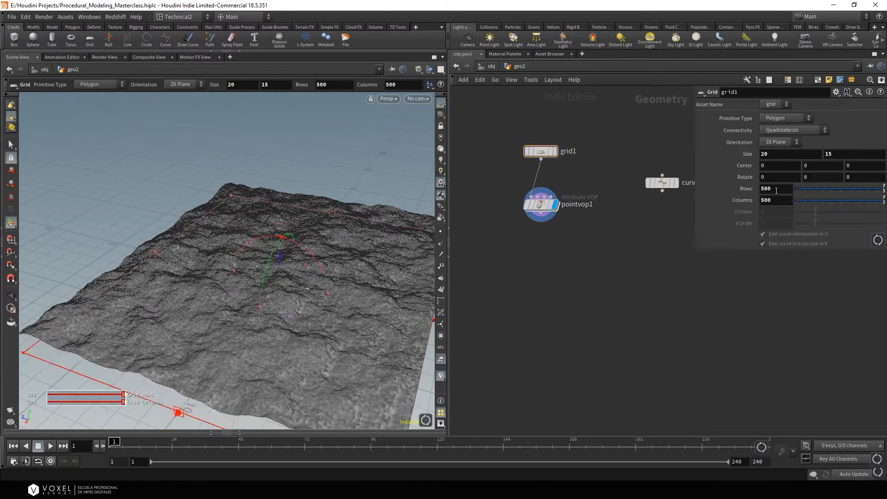
{"action": "double_click", "coordinate": [776, 191]}
{"action": "type", "text": "20"}
{"action": "key", "text": "Return"}
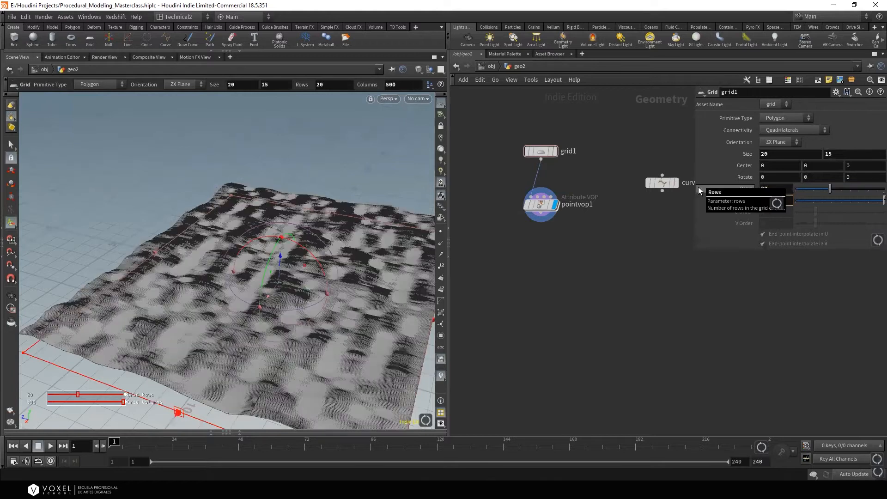
{"action": "type", "text": "20"}
{"action": "key", "text": "Tab"}
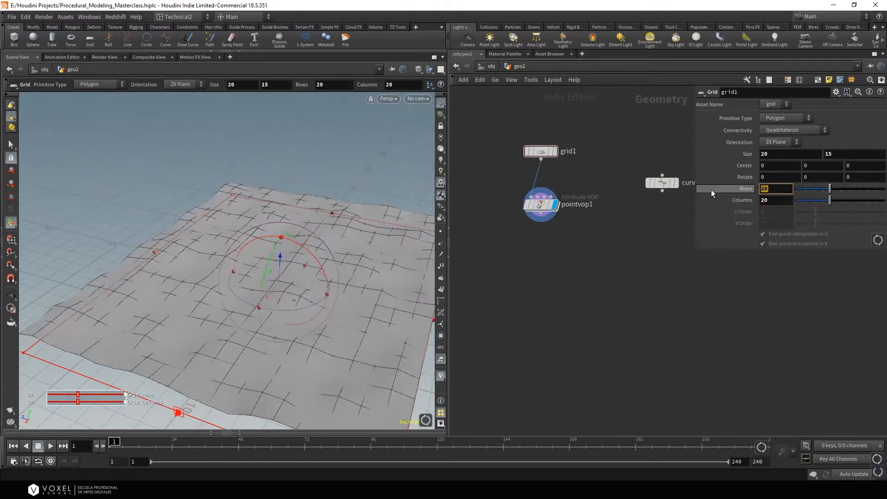
{"action": "type", "text": "200"}
{"action": "key", "text": "Tab"}
{"action": "type", "text": "200"}
{"action": "key", "text": "Return"}
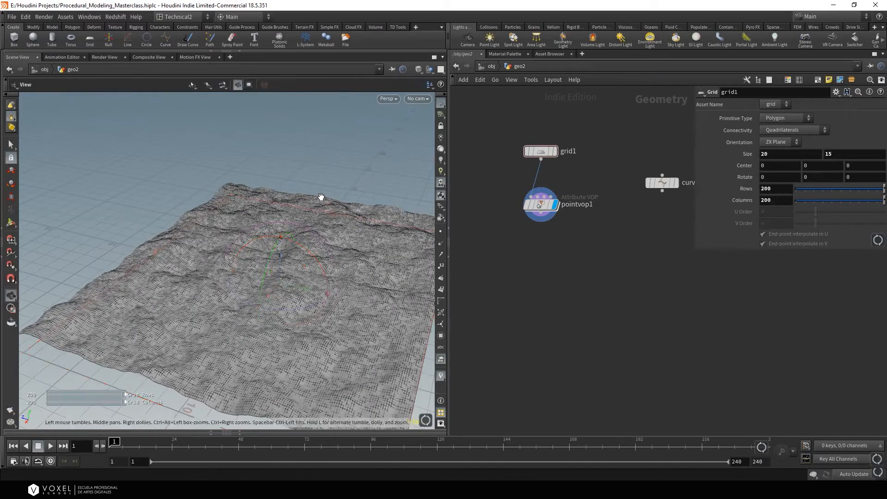
Hide all objects other than geo2 in the scene view
{"action": "middle_click_drag", "start_coordinate": [320, 198], "coordinate": [308, 143], "text": "alt"}
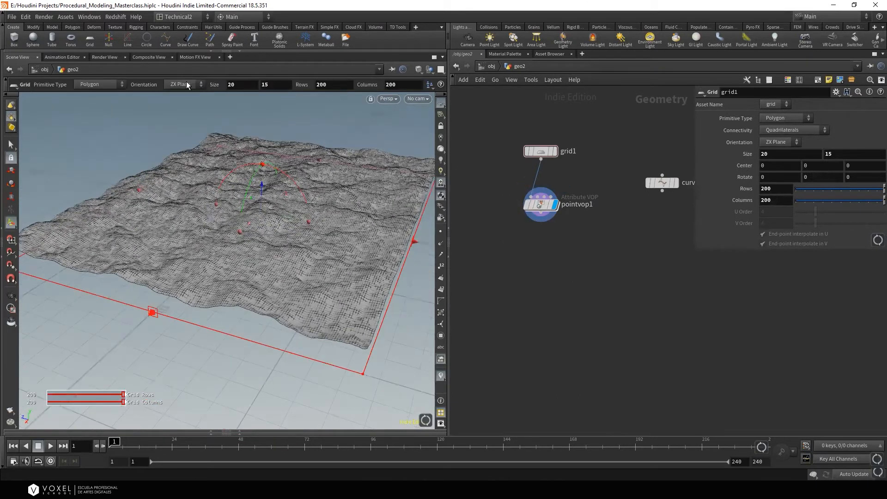
{"action": "key", "text": "Escape"}
{"action": "left_click_drag", "start_coordinate": [309, 172], "coordinate": [279, 198], "text": "alt"}
{"action": "right_click_drag", "start_coordinate": [279, 198], "coordinate": [379, 180], "text": "alt"}
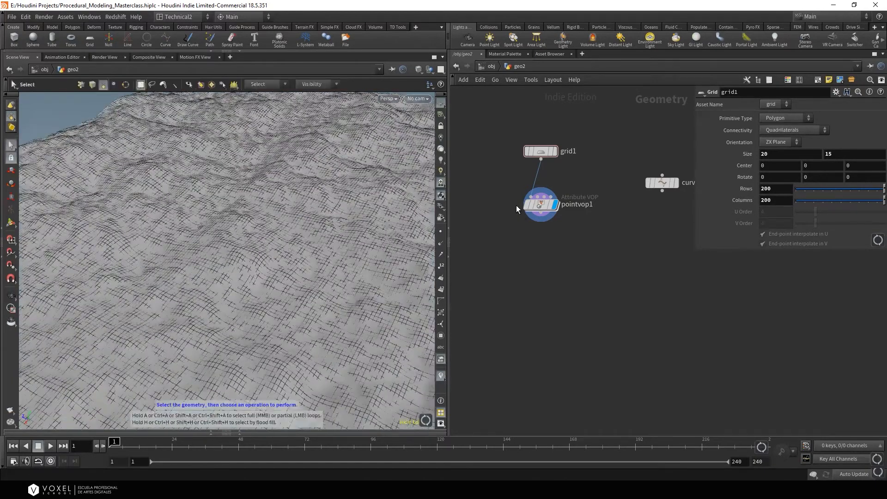
{"action": "scroll", "coordinate": [517, 205], "scroll_direction": "down", "scroll_amount": 2}
{"action": "left_click", "coordinate": [430, 70]}
{"action": "left_click", "coordinate": [445, 98]}
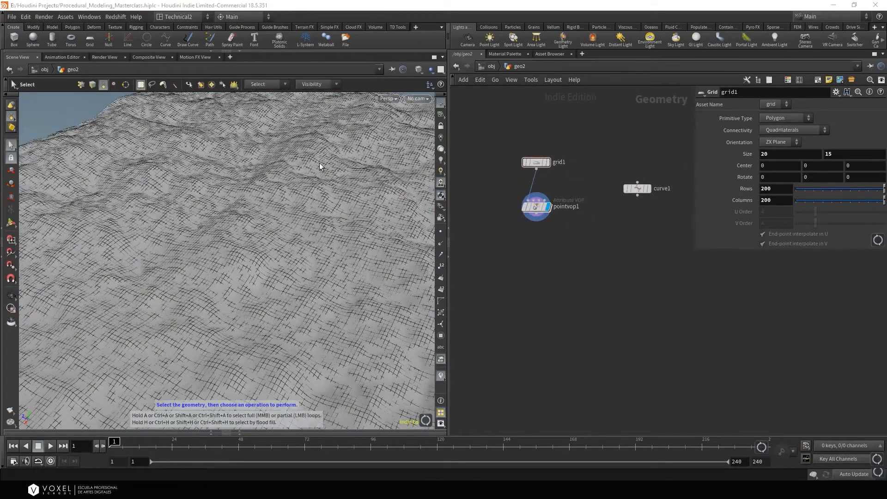
{"action": "right_click_drag", "start_coordinate": [298, 170], "coordinate": [249, 174], "text": "alt"}
{"action": "left_click_drag", "start_coordinate": [249, 174], "coordinate": [334, 209], "text": "alt"}
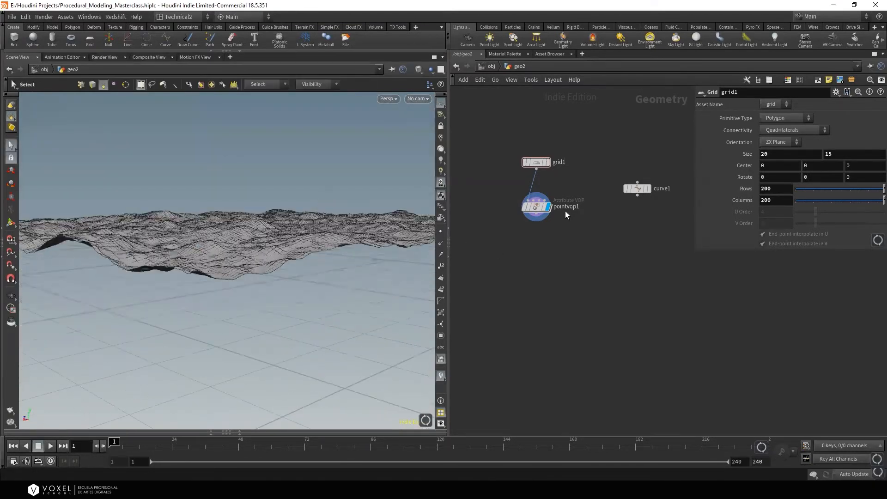
{"action": "scroll", "coordinate": [564, 211], "scroll_direction": "down", "scroll_amount": 3}
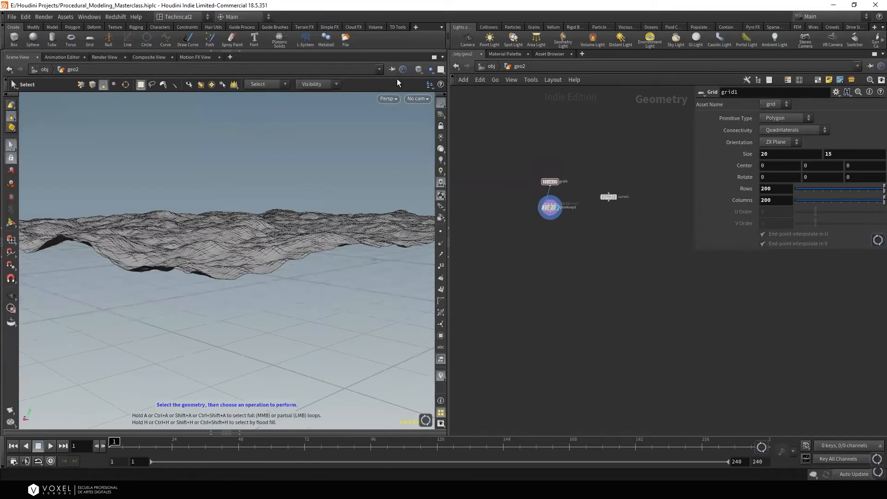
{"action": "mouse_move", "coordinate": [309, 218]}
{"action": "left_mouse_down", "text": "alt"}
{"action": "mouse_move", "coordinate": [282, 233]}
{"action": "mouse_move", "coordinate": [319, 205]}
{"action": "left_mouse_up", "text": "alt"}
Open a new Scene View pane alongside the existing views and frame the terrain in it
{"action": "left_click", "coordinate": [230, 57]}
{"action": "mouse_move", "coordinate": [243, 75]}
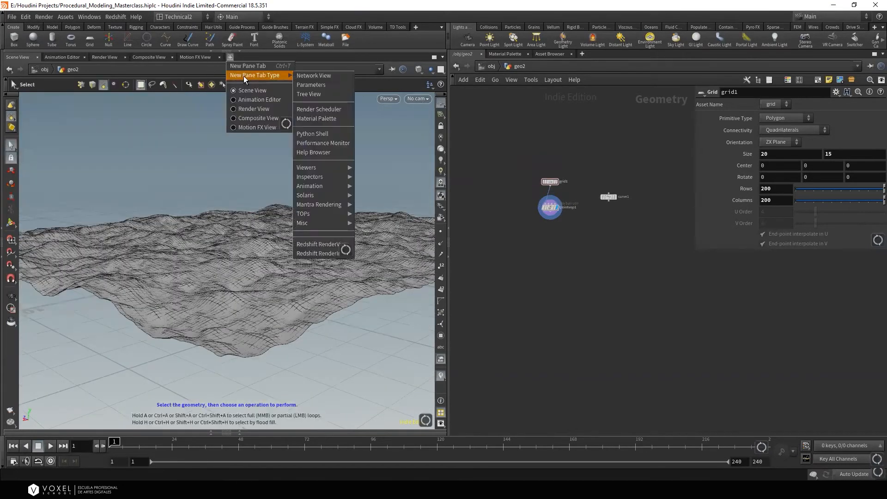
{"action": "mouse_move", "coordinate": [323, 168]}
{"action": "left_click", "coordinate": [376, 168]}
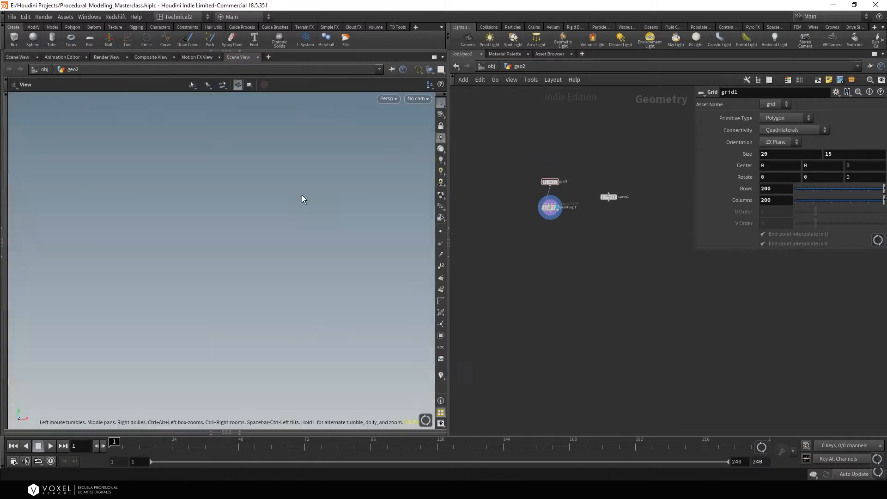
{"action": "key", "text": "f"}
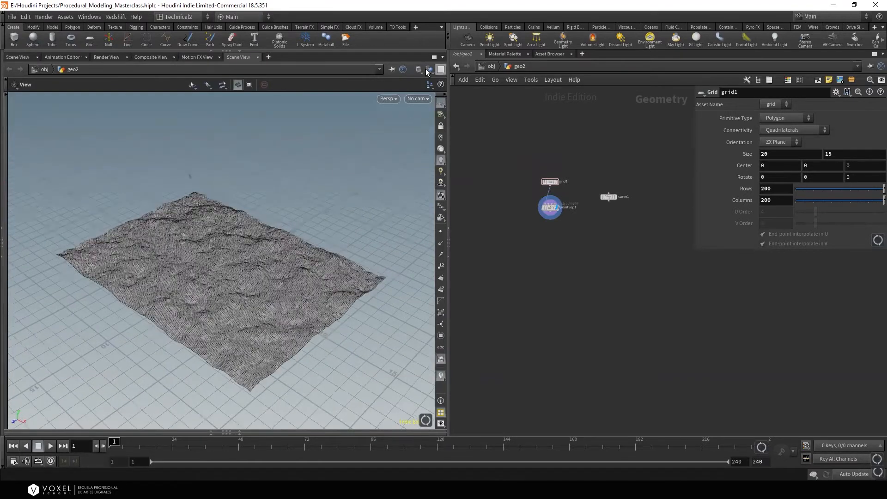
Compare the flat grid with the displaced terrain by displaying grid1 and returning the display to pointvop1
{"action": "left_click_drag", "start_coordinate": [234, 242], "coordinate": [235, 217]}
{"action": "scroll", "coordinate": [199, 232], "scroll_direction": "up", "scroll_amount": 6}
{"action": "left_click", "coordinate": [559, 181]}
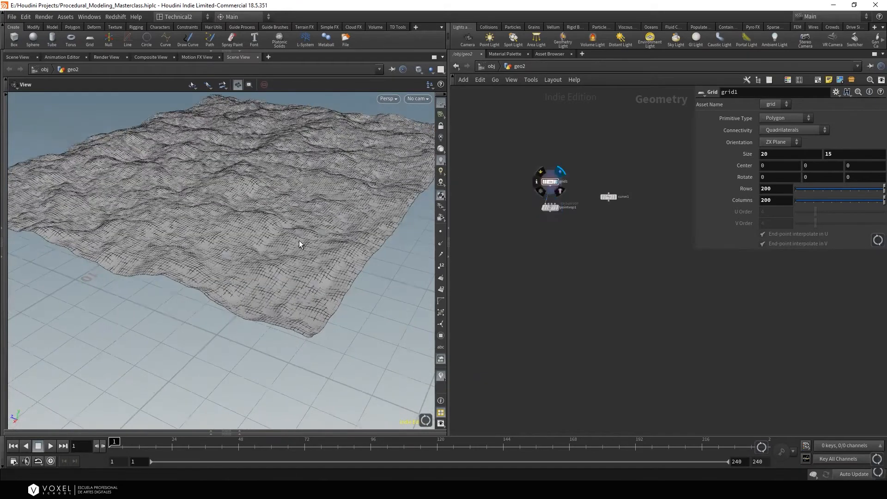
{"action": "left_click_drag", "start_coordinate": [323, 234], "coordinate": [331, 217]}
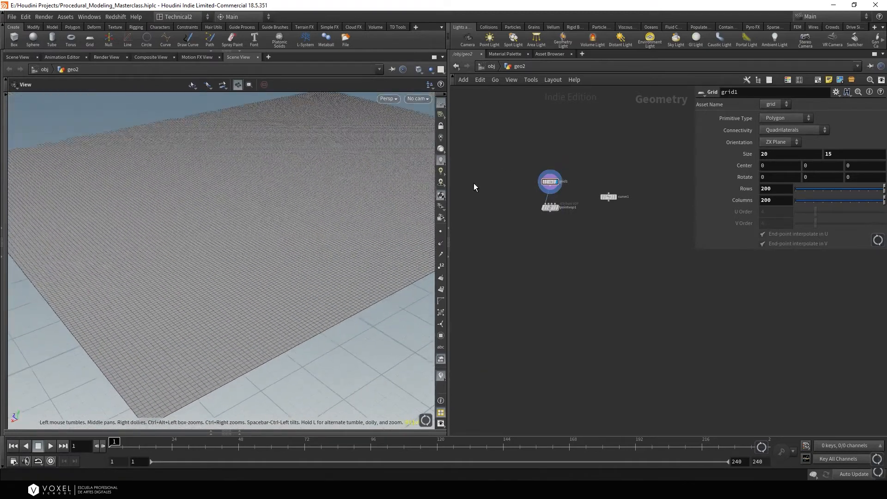
{"action": "left_click", "coordinate": [557, 207]}
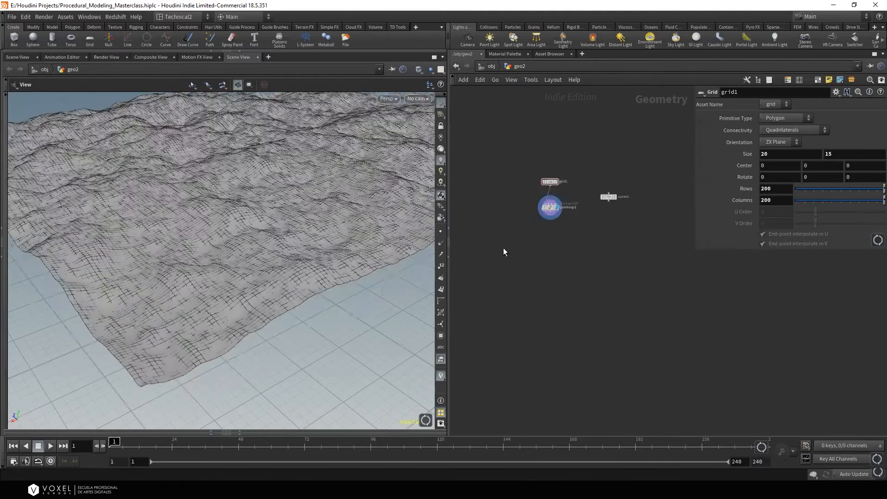
Examine the displaced terrain from several angles and look inside pointvop1's noise network, returning to the geo2 level
{"action": "right_click_drag", "start_coordinate": [308, 248], "coordinate": [464, 232]}
{"action": "right_click_drag", "start_coordinate": [303, 264], "coordinate": [300, 220]}
{"action": "left_click_drag", "start_coordinate": [301, 263], "coordinate": [542, 224]}
{"action": "scroll", "coordinate": [543, 223], "scroll_direction": "up", "scroll_amount": 2}
{"action": "left_click", "coordinate": [557, 198]}
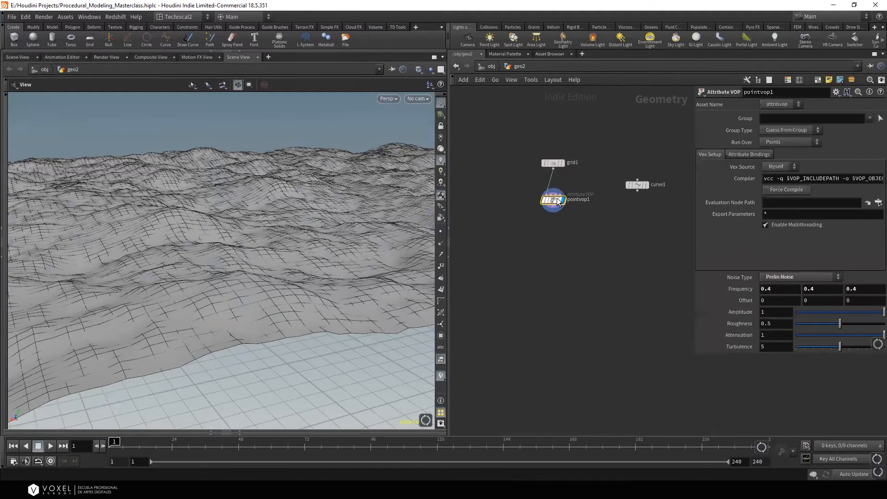
{"action": "double_click", "coordinate": [558, 201]}
{"action": "scroll", "coordinate": [525, 139], "scroll_direction": "down", "scroll_amount": 3}
{"action": "middle_click_drag", "start_coordinate": [571, 180], "coordinate": [635, 246]}
{"action": "left_click", "coordinate": [516, 70]}
{"action": "left_click_drag", "start_coordinate": [247, 222], "coordinate": [323, 272]}
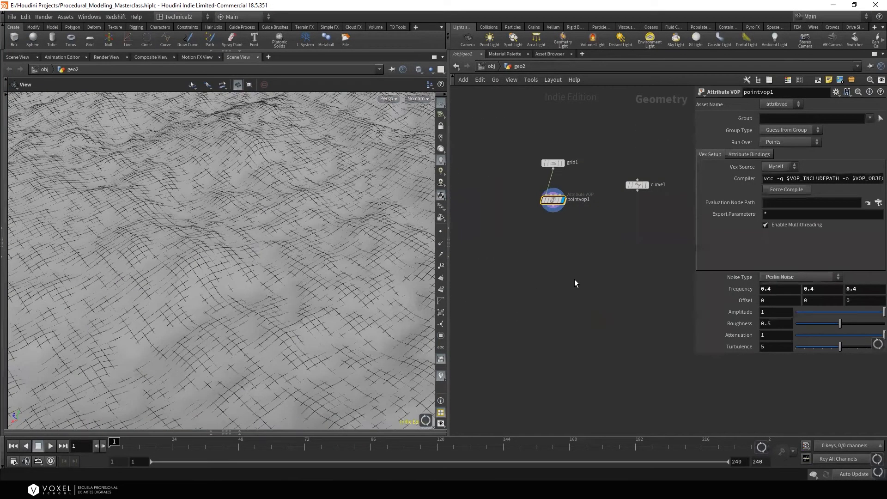
{"action": "scroll", "coordinate": [212, 258], "scroll_direction": "down", "scroll_amount": 5}
{"action": "left_click_drag", "start_coordinate": [212, 258], "coordinate": [98, 112]}
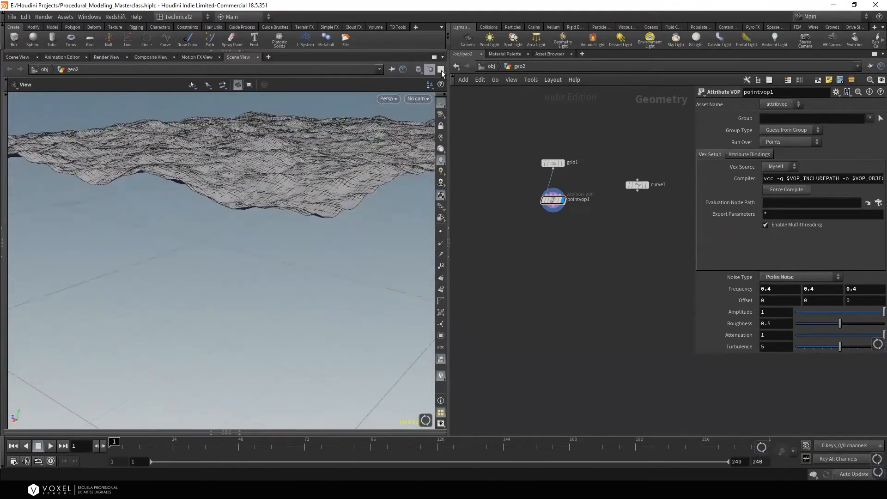
{"action": "left_click_drag", "start_coordinate": [265, 159], "coordinate": [259, 254]}
{"action": "left_click_drag", "start_coordinate": [344, 210], "coordinate": [596, 218]}
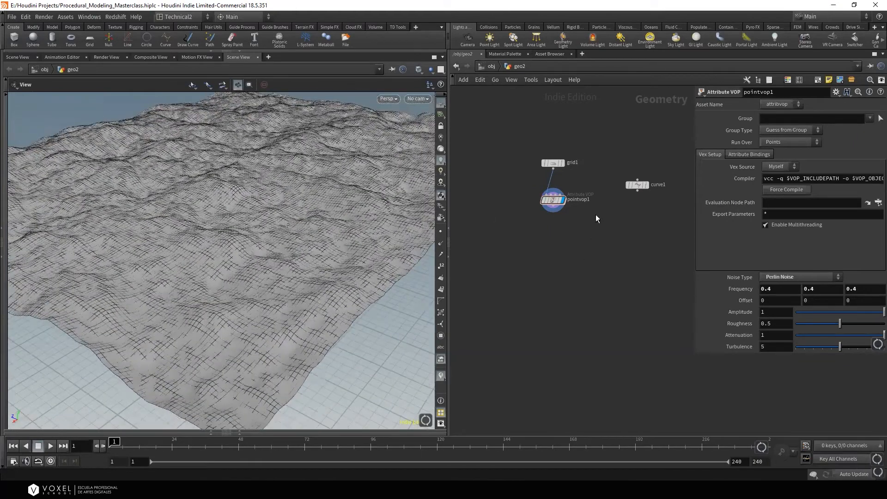
Compare the curve with the terrain by displaying curve1 and returning the display to pointvop1
{"action": "left_click", "coordinate": [648, 183]}
{"action": "left_click", "coordinate": [650, 185]}
{"action": "left_click_drag", "start_coordinate": [391, 212], "coordinate": [212, 295]}
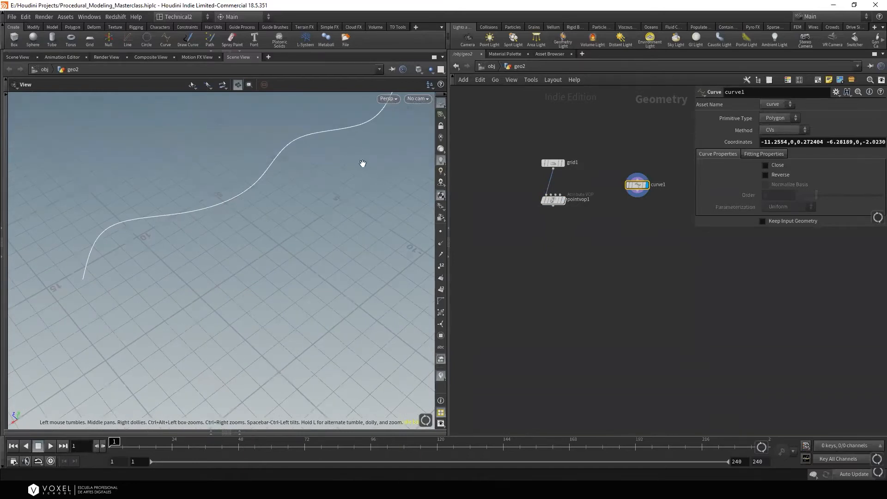
{"action": "left_click", "coordinate": [563, 200]}
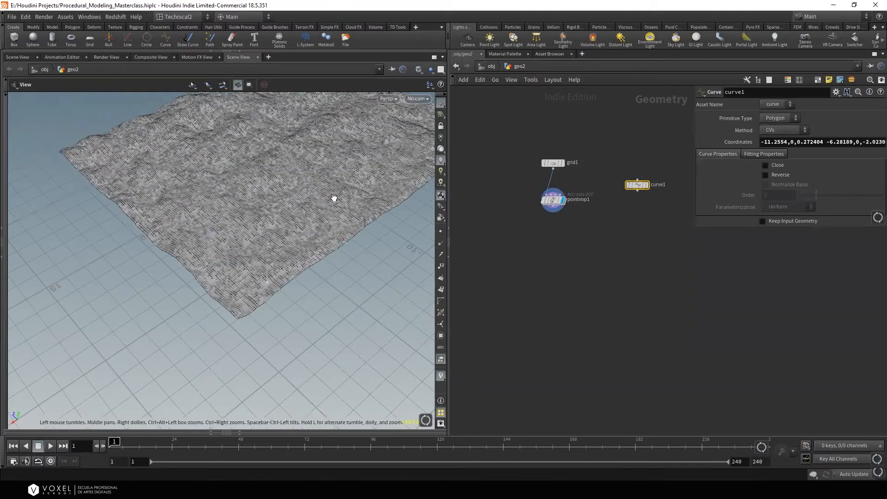
{"action": "middle_click_drag", "start_coordinate": [334, 227], "coordinate": [322, 262]}
{"action": "right_click_drag", "start_coordinate": [322, 261], "coordinate": [216, 236]}
{"action": "left_click_drag", "start_coordinate": [235, 217], "coordinate": [307, 221]}
{"action": "right_click_drag", "start_coordinate": [278, 229], "coordinate": [180, 310]}
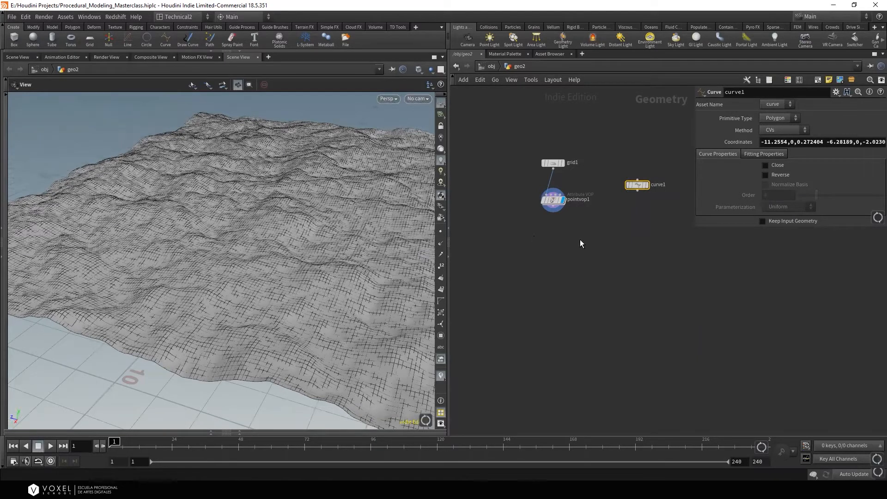
Add a Color node below pointvop1, wired to its output and set as the displayed node
{"action": "key", "text": "Tab"}
{"action": "type", "text": "col"}
{"action": "left_click", "coordinate": [601, 198]}
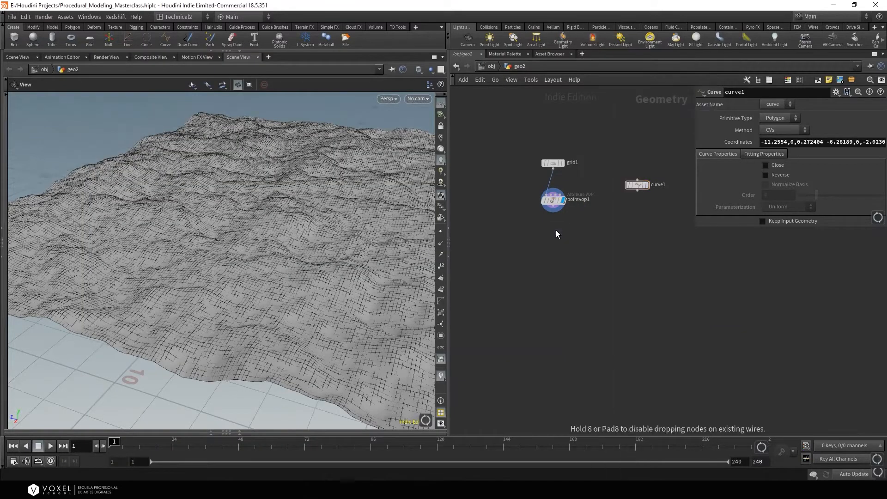
{"action": "left_click", "coordinate": [556, 230]}
{"action": "left_click_drag", "start_coordinate": [556, 212], "coordinate": [556, 227]}
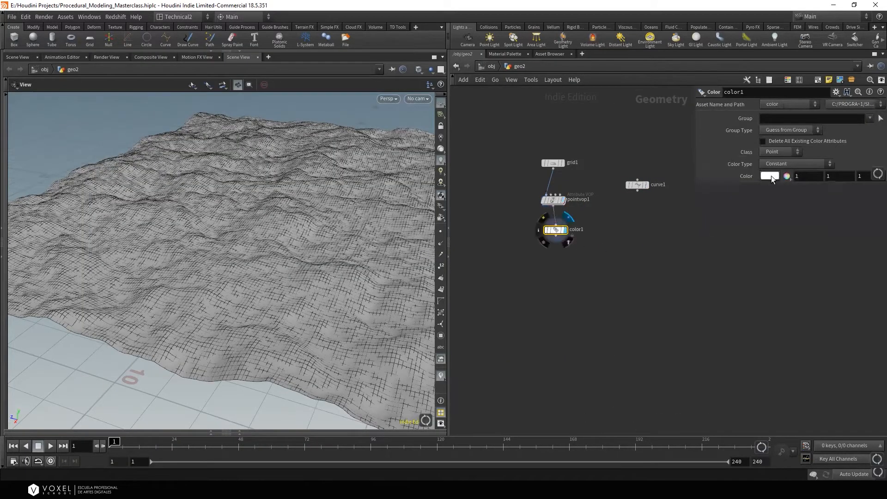
Set color1 to black (0, 0, 0) and place the node slightly lower beneath pointvop1
{"action": "double_click", "coordinate": [797, 176]}
{"action": "type", "text": "0"}
{"action": "key", "text": "Tab"}
{"action": "type", "text": "0"}
{"action": "key", "text": "Tab"}
{"action": "type", "text": "0"}
{"action": "key", "text": "Tab"}
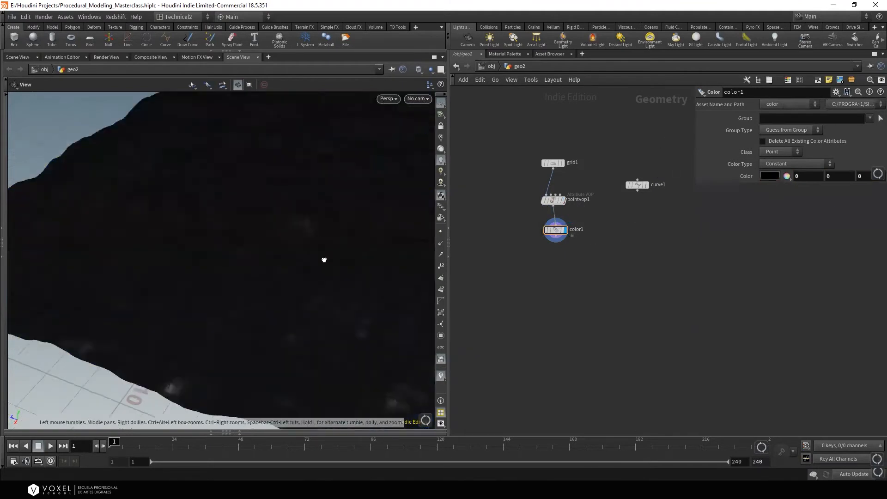
{"action": "left_click_drag", "start_coordinate": [324, 260], "coordinate": [309, 249]}
{"action": "left_click_drag", "start_coordinate": [555, 230], "coordinate": [545, 240]}
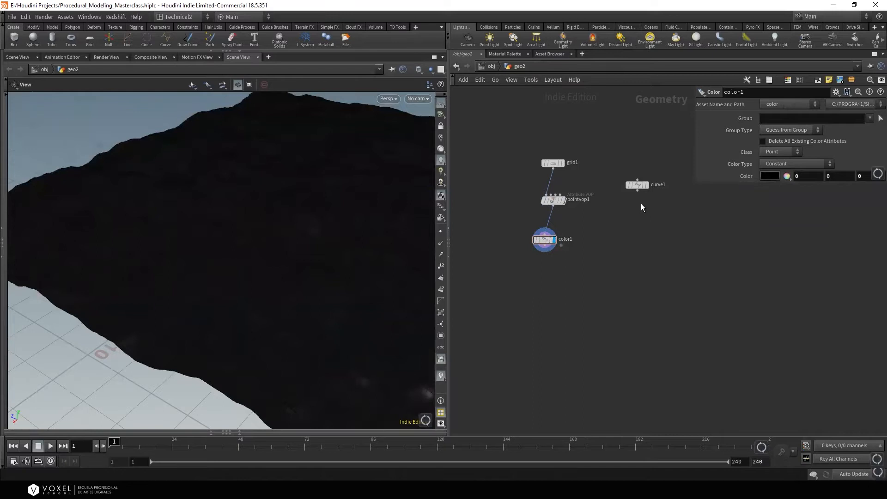
Add a second Color node fed by curve1, keep it white and display it
{"action": "left_click_drag", "start_coordinate": [637, 184], "coordinate": [638, 199]}
{"action": "key", "text": "Tab"}
{"action": "type", "text": "colo"}
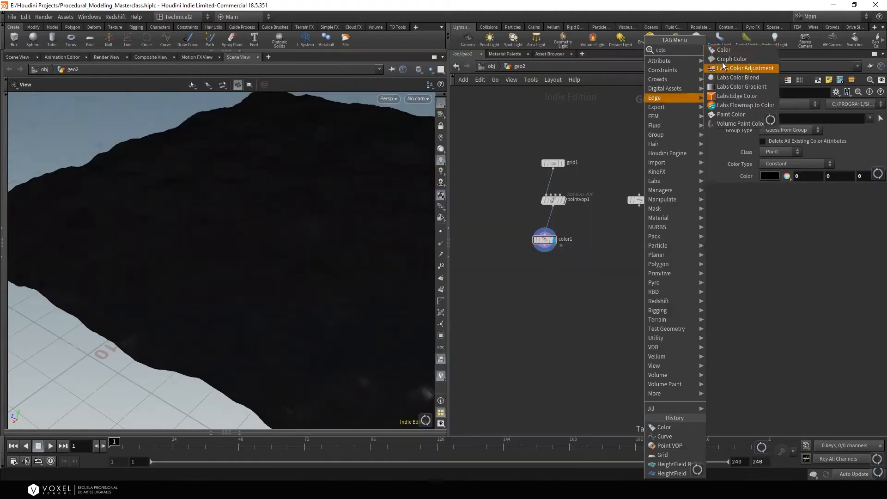
{"action": "left_click", "coordinate": [723, 49]}
{"action": "left_click", "coordinate": [637, 235]}
{"action": "left_click", "coordinate": [639, 206]}
{"action": "left_click", "coordinate": [638, 231]}
{"action": "left_click", "coordinate": [647, 234]}
Add an Attribute Transfer node below both branches and wire color1 into its first input
{"action": "key", "text": "Tab"}
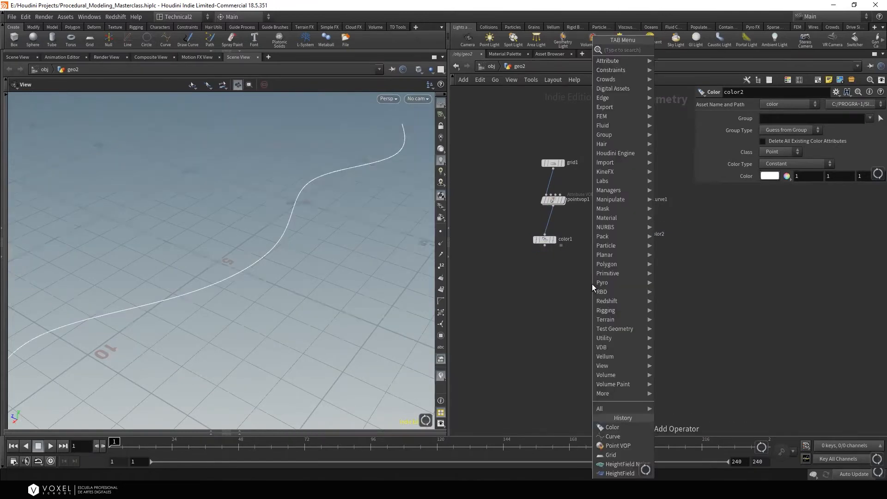
{"action": "type", "text": "at"}
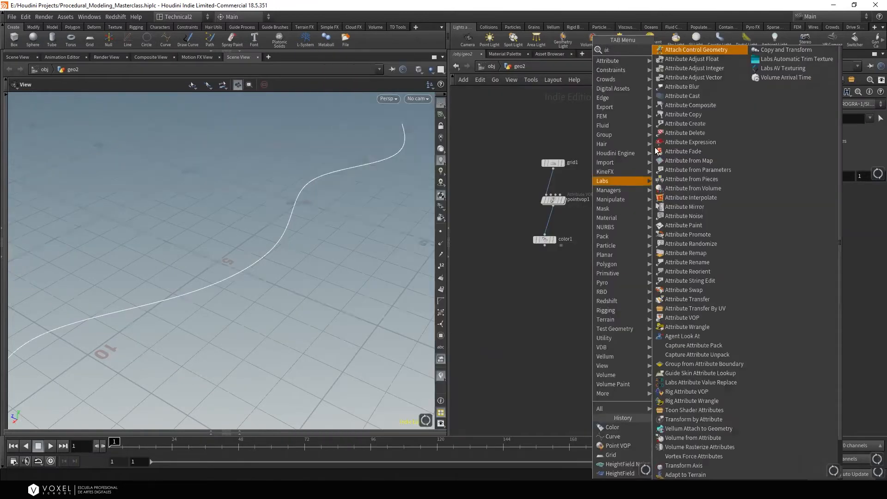
{"action": "left_click", "coordinate": [708, 299]}
{"action": "left_click", "coordinate": [596, 284]}
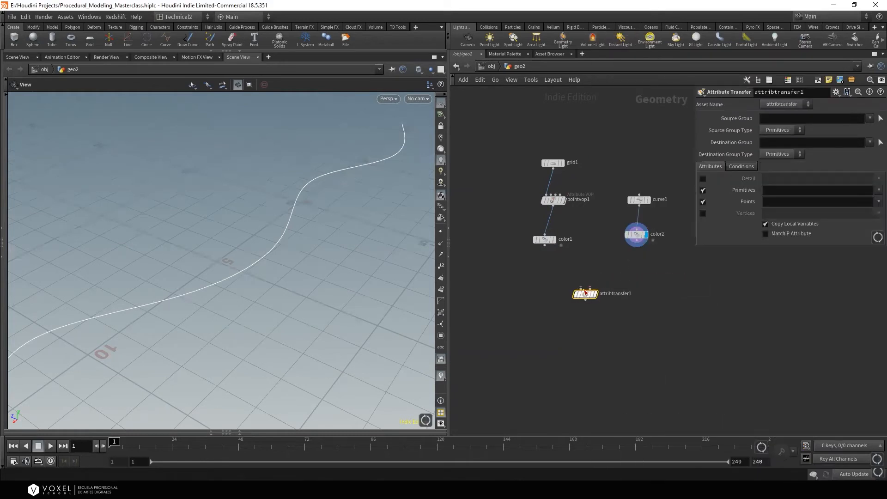
{"action": "scroll", "coordinate": [585, 292], "scroll_direction": "up", "scroll_amount": 2}
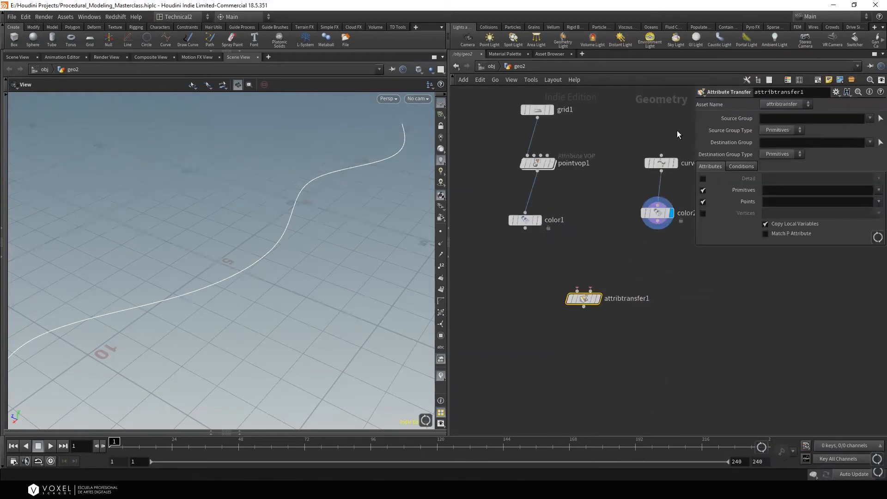
{"action": "left_click", "coordinate": [662, 163]}
{"action": "left_click_drag", "start_coordinate": [547, 188], "coordinate": [508, 238]}
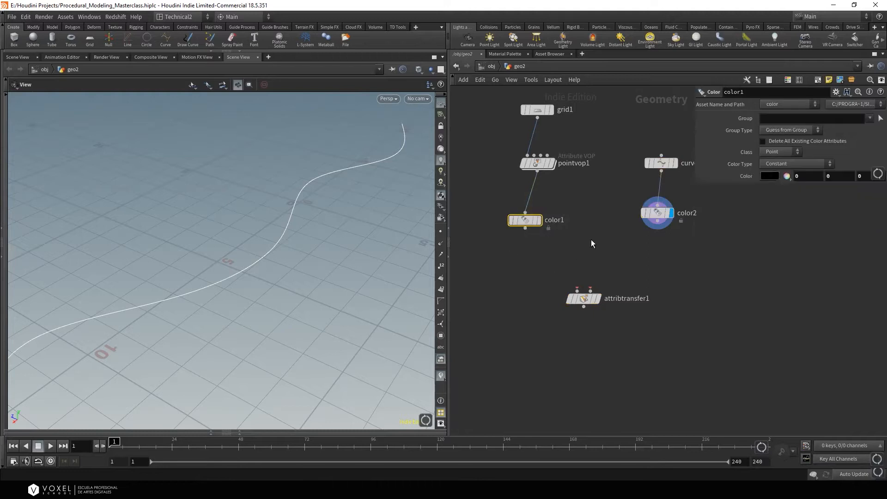
{"action": "mouse_move", "coordinate": [664, 209]}
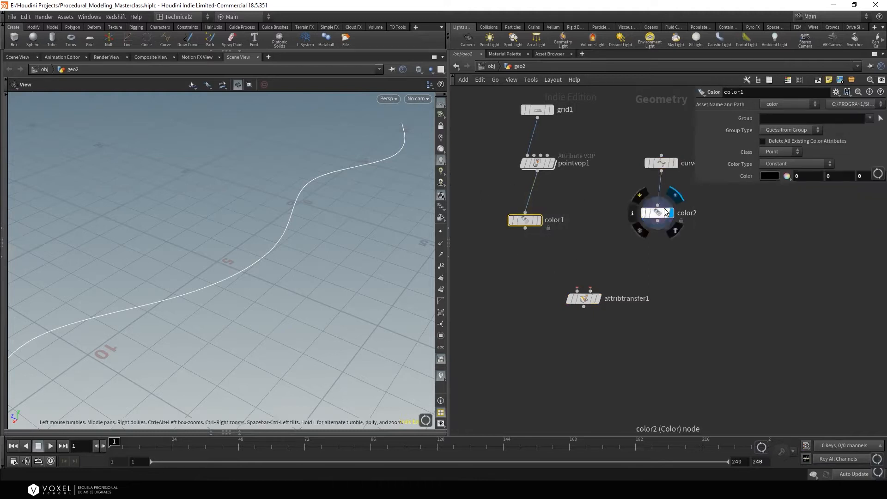
{"action": "left_click_drag", "start_coordinate": [527, 221], "coordinate": [577, 290]}
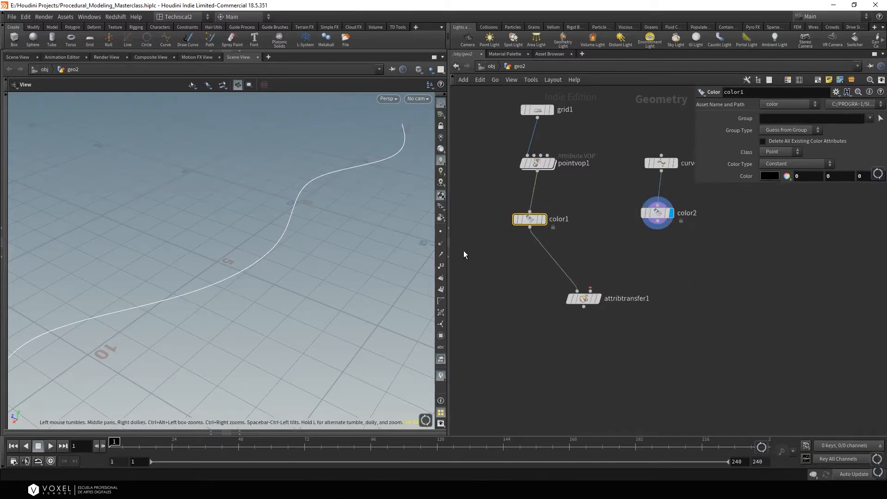
Turn on point display in the viewport and add a displayed Resample node after color2
{"action": "left_click", "coordinate": [653, 221]}
{"action": "left_click", "coordinate": [442, 232]}
{"action": "left_click_drag", "start_coordinate": [396, 242], "coordinate": [284, 272]}
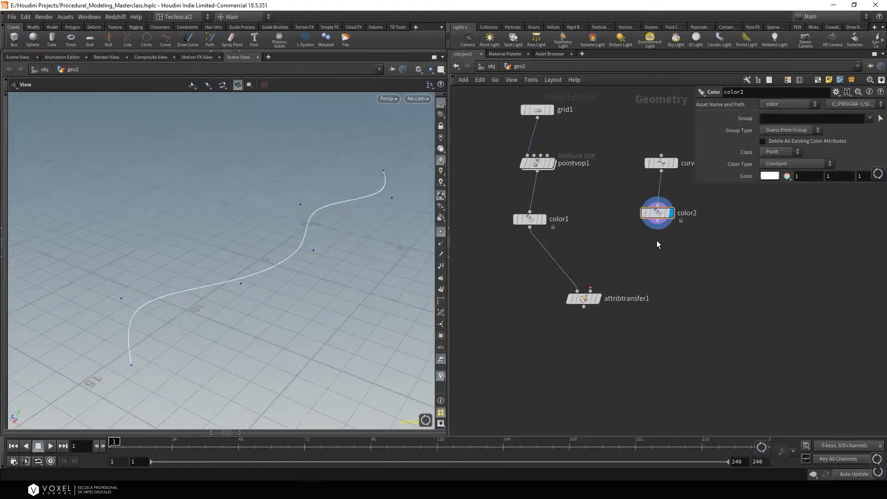
{"action": "key", "text": "Tab"}
{"action": "type", "text": "resa"}
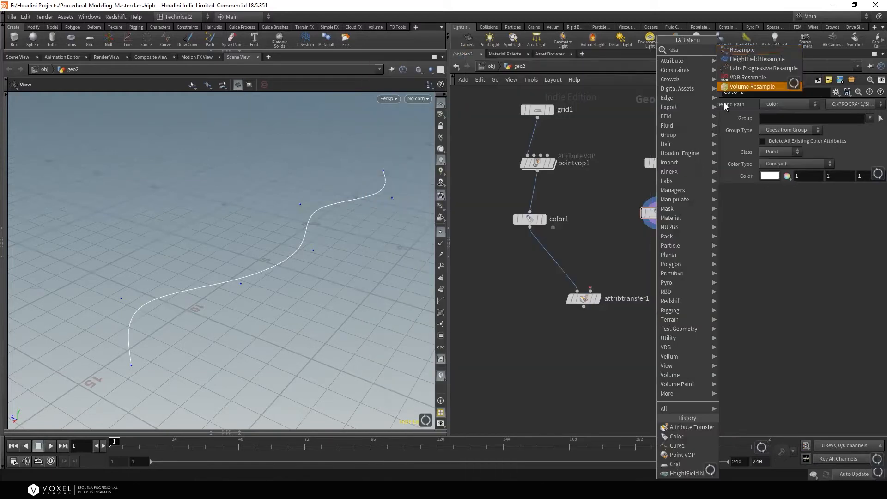
{"action": "left_click", "coordinate": [750, 50]}
{"action": "left_click", "coordinate": [662, 248]}
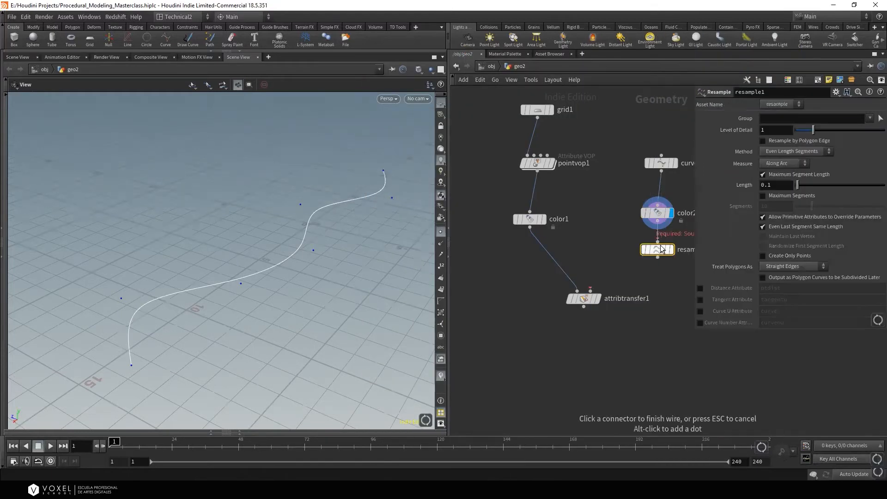
{"action": "left_click", "coordinate": [671, 250]}
Compare the curve before and after resampling, and set resample1 to treat polygons as Subdivision Curves
{"action": "mouse_move", "coordinate": [284, 260]}
{"action": "left_mouse_down"}
{"action": "mouse_move", "coordinate": [261, 264]}
{"action": "mouse_move", "coordinate": [275, 259]}
{"action": "left_mouse_up"}
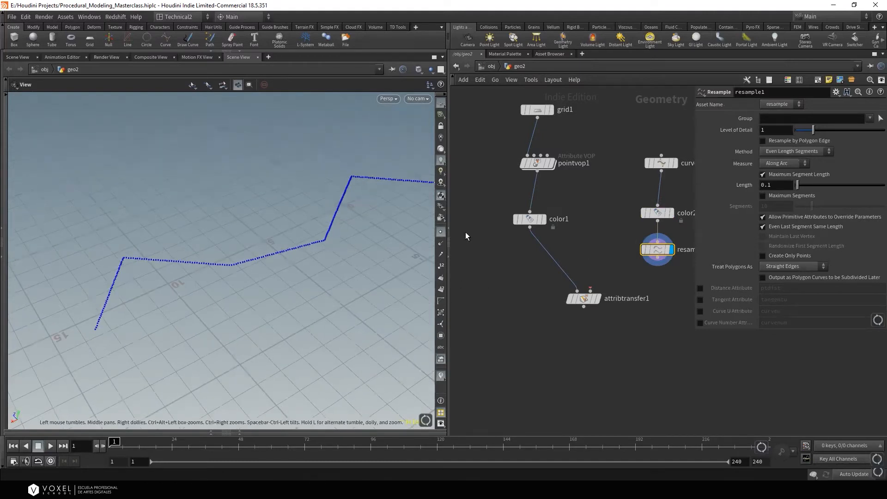
{"action": "left_click", "coordinate": [670, 213]}
{"action": "left_click", "coordinate": [670, 250]}
{"action": "left_click_drag", "start_coordinate": [275, 259], "coordinate": [301, 255]}
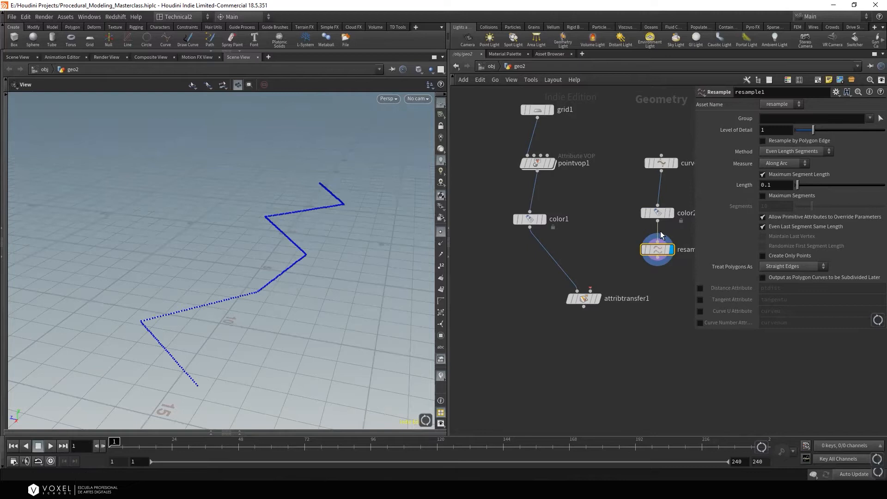
{"action": "left_click_drag", "start_coordinate": [673, 258], "coordinate": [674, 258]}
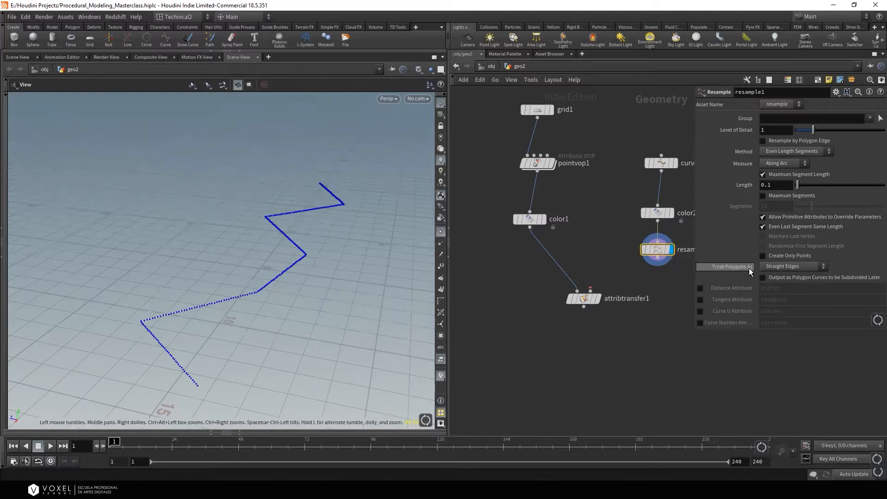
{"action": "left_click", "coordinate": [783, 266]}
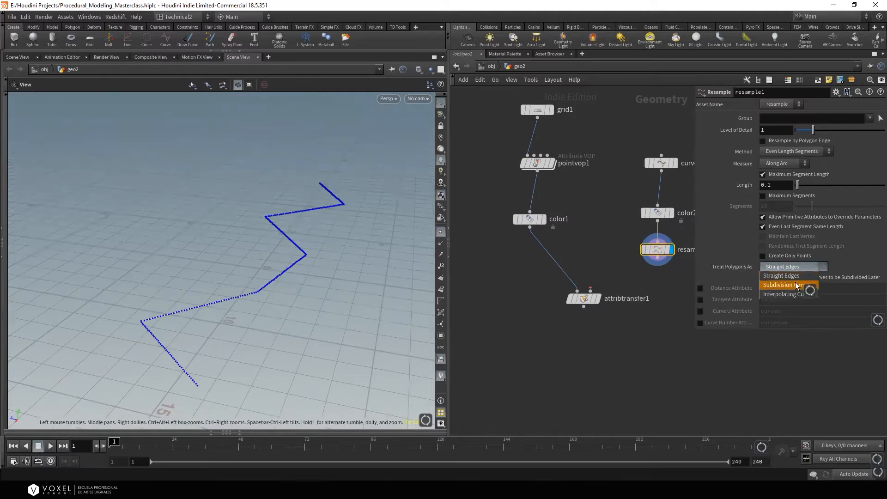
{"action": "left_click", "coordinate": [789, 285]}
{"action": "left_click_drag", "start_coordinate": [324, 307], "coordinate": [358, 284]}
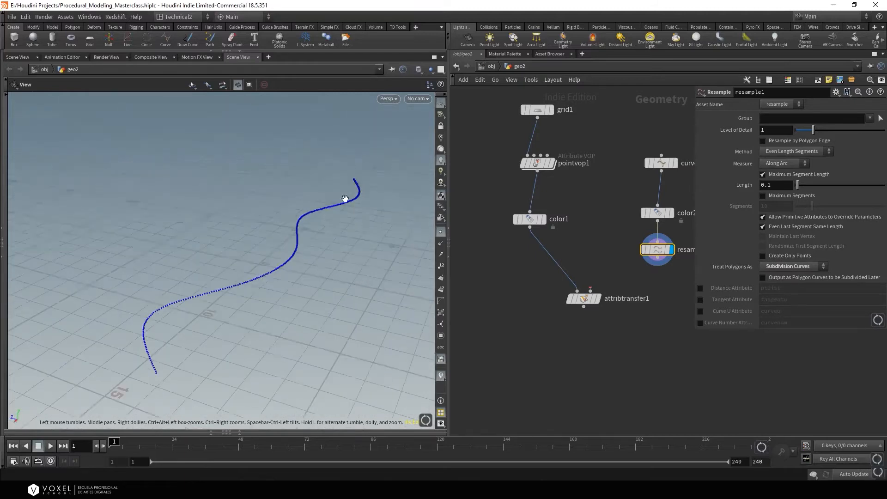
Wire resample1 into the second input of attribtransfer1, display that node and turn off point display
{"action": "left_click_drag", "start_coordinate": [656, 266], "coordinate": [611, 294]}
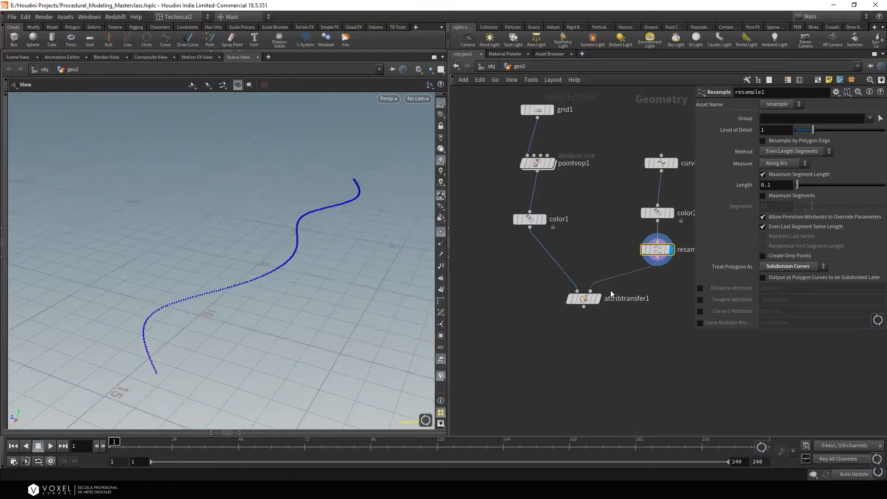
{"action": "left_click", "coordinate": [598, 299]}
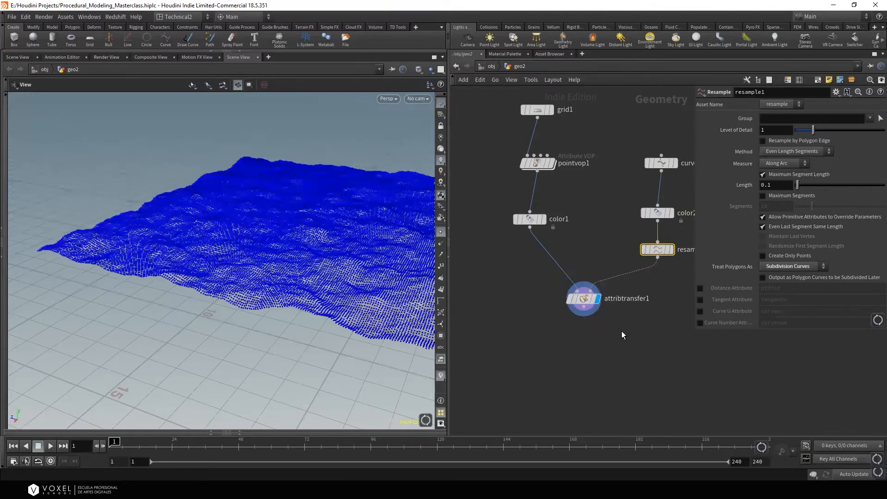
{"action": "left_click", "coordinate": [584, 299]}
{"action": "left_click", "coordinate": [440, 232]}
{"action": "left_click_drag", "start_coordinate": [362, 248], "coordinate": [333, 296]}
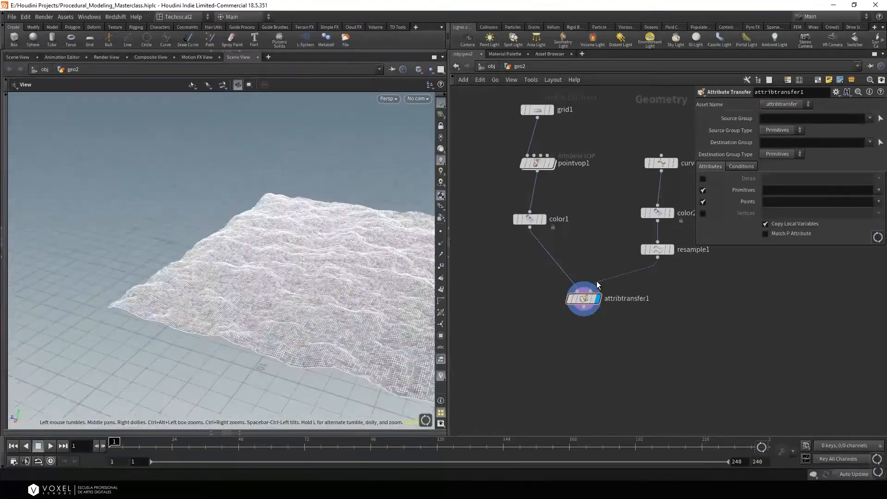
Move color2 between resample1 and attribtransfer1, and compare the displays of color1 and attribtransfer1
{"action": "left_click", "coordinate": [659, 249]}
{"action": "left_click", "coordinate": [658, 206]}
{"action": "left_click_drag", "start_coordinate": [662, 212], "coordinate": [660, 294]}
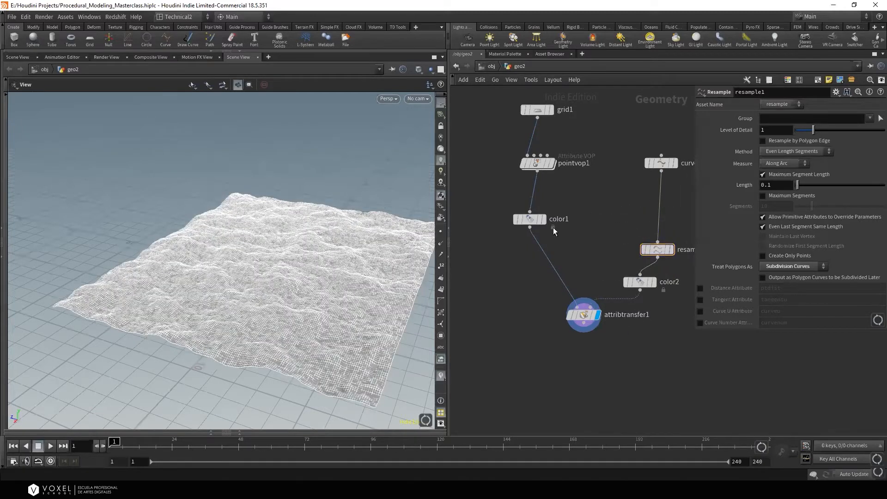
{"action": "left_click", "coordinate": [544, 218]}
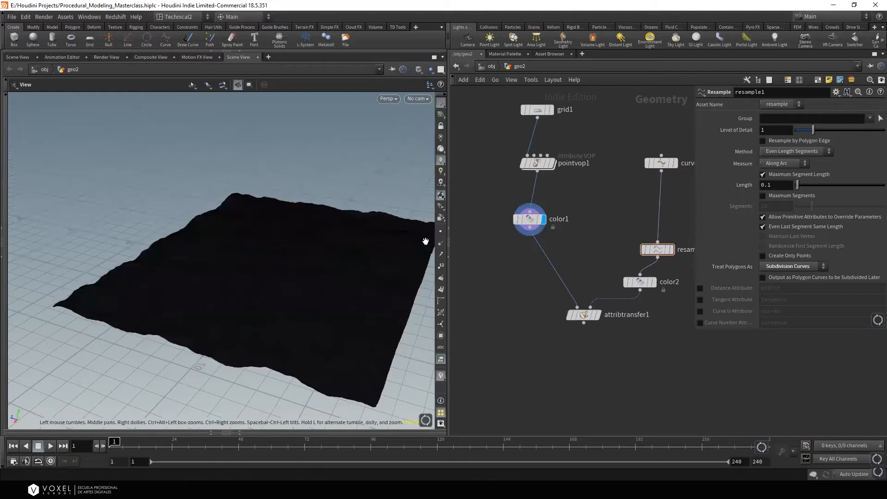
{"action": "left_click", "coordinate": [598, 315]}
Reposition attribtransfer1 and choose Color as its points attribute to transfer
{"action": "left_click_drag", "start_coordinate": [579, 315], "coordinate": [564, 317]}
{"action": "left_click_drag", "start_coordinate": [585, 357], "coordinate": [561, 309]}
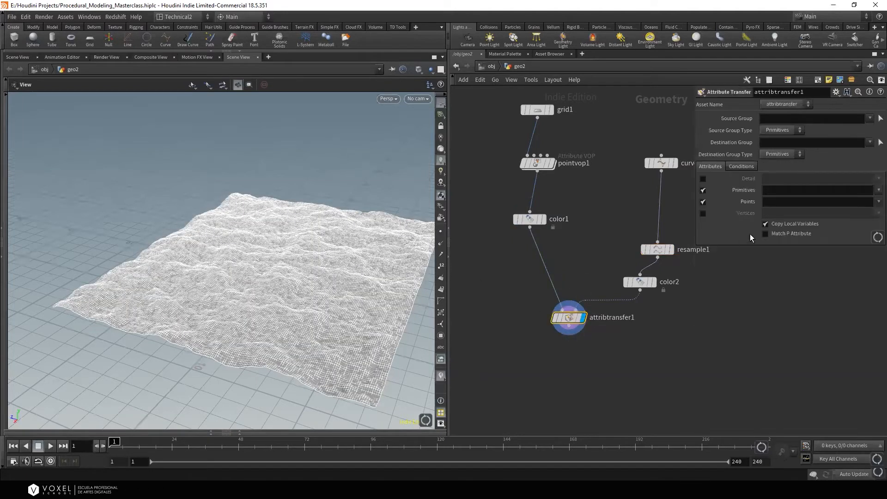
{"action": "left_click", "coordinate": [877, 203]}
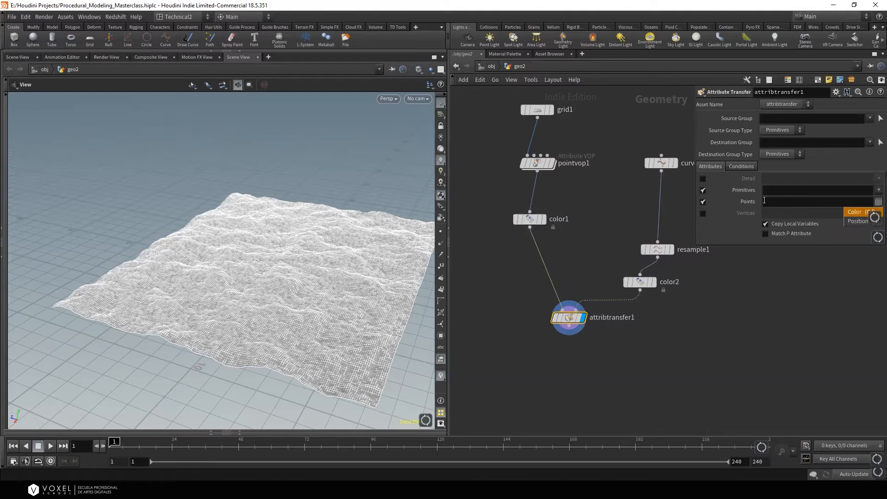
{"action": "left_click", "coordinate": [854, 215]}
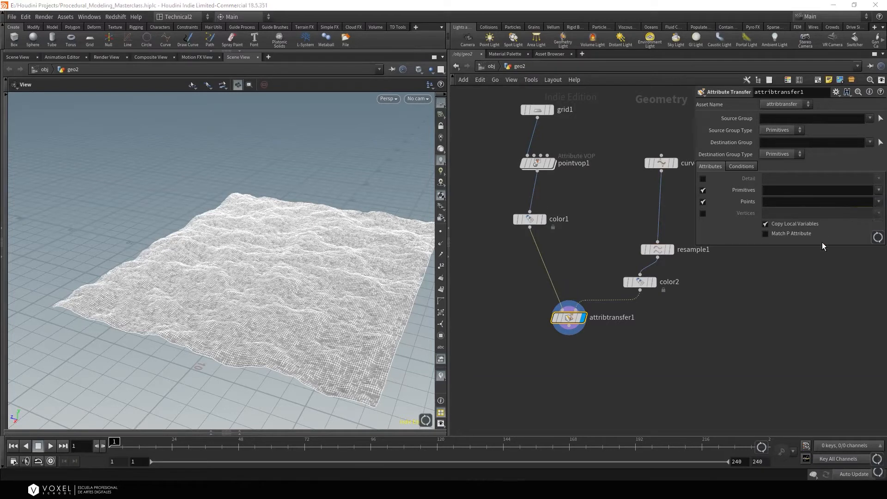
Lower attribtransfer1's Distance Threshold to 1.7 and inspect the resulting path on the terrain
{"action": "left_click", "coordinate": [741, 167]}
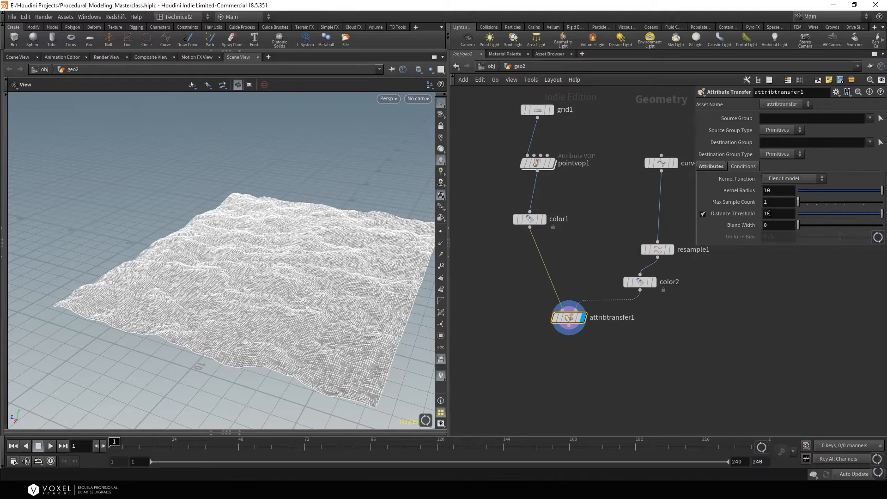
{"action": "scroll", "coordinate": [331, 283], "scroll_direction": "up", "scroll_amount": 2}
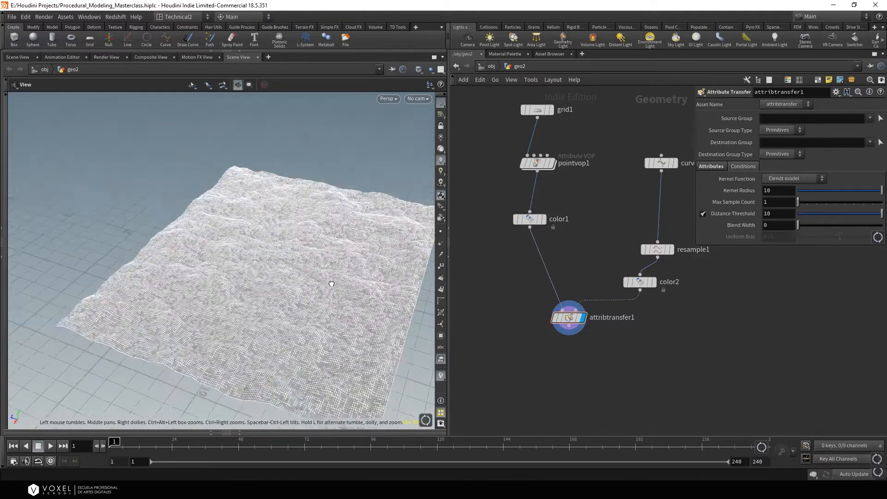
{"action": "left_click_drag", "start_coordinate": [331, 283], "coordinate": [239, 229]}
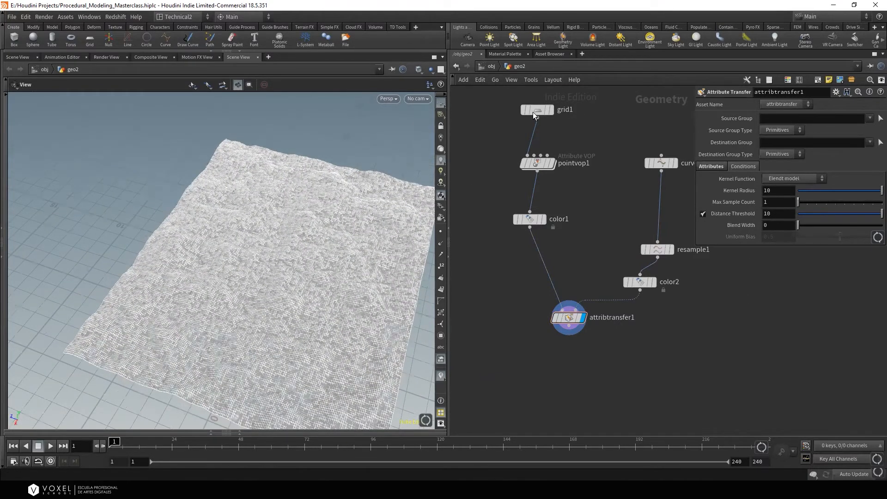
{"action": "left_click", "coordinate": [533, 111]}
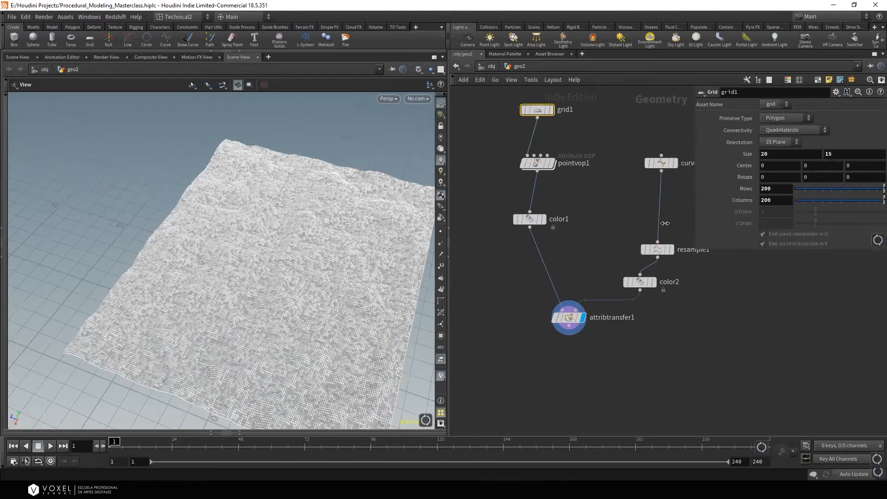
{"action": "left_click_drag", "start_coordinate": [227, 248], "coordinate": [191, 196]}
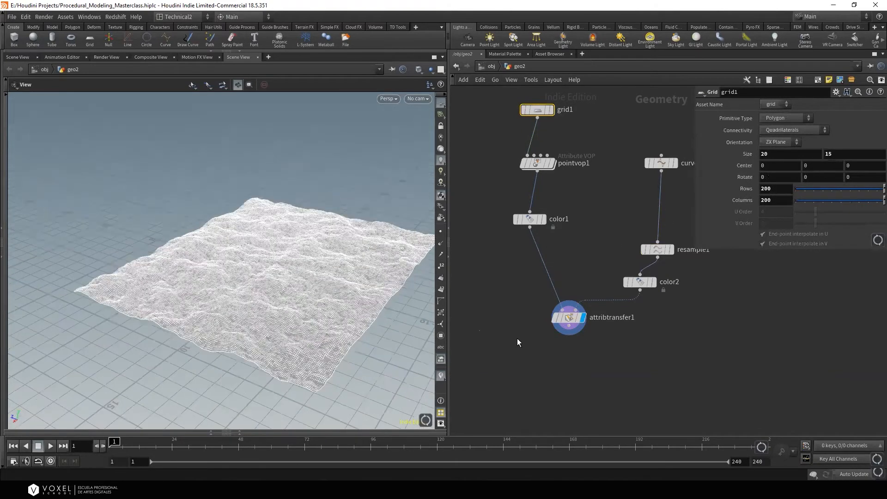
{"action": "left_click_drag", "start_coordinate": [575, 344], "coordinate": [599, 293]}
{"action": "left_click_drag", "start_coordinate": [821, 214], "coordinate": [812, 215]}
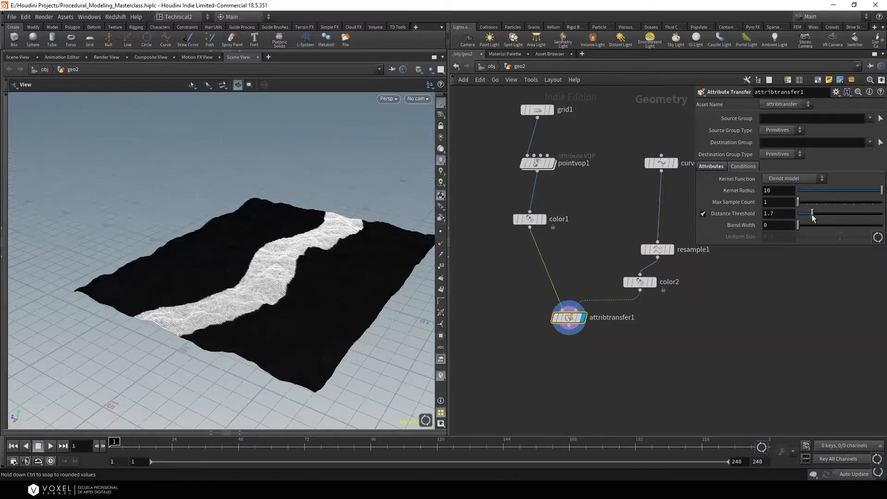
{"action": "left_click_drag", "start_coordinate": [238, 279], "coordinate": [255, 260]}
{"action": "scroll", "coordinate": [255, 260], "scroll_direction": "up", "scroll_amount": 3}
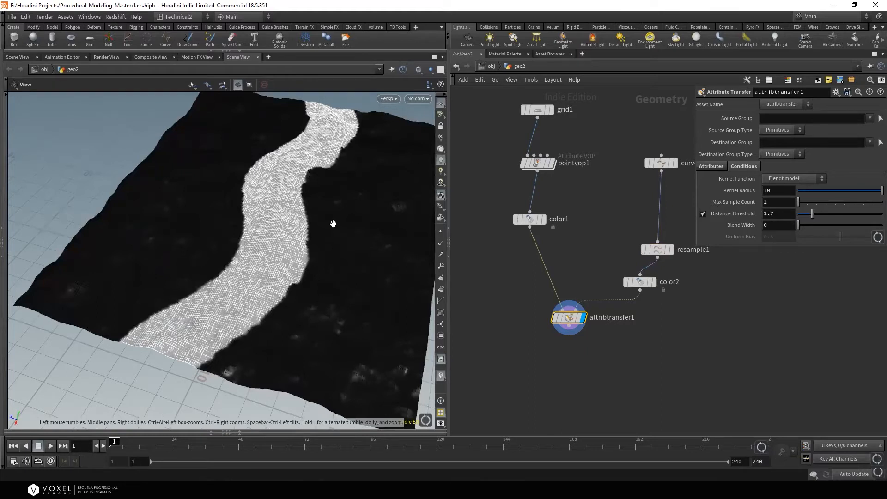
{"action": "mouse_move", "coordinate": [305, 250]}
{"action": "left_mouse_down"}
{"action": "mouse_move", "coordinate": [304, 262]}
{"action": "mouse_move", "coordinate": [298, 234]}
{"action": "left_mouse_up"}
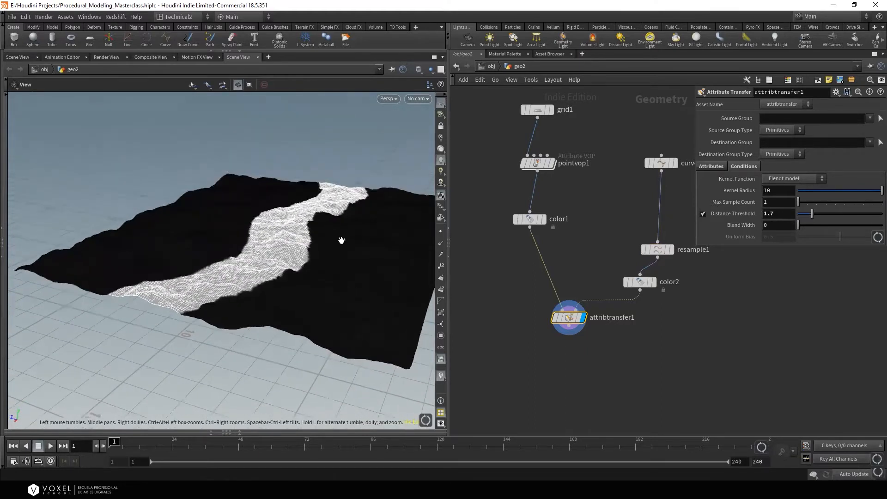
Set attribtransfer1's Distance Threshold to 0.1
{"action": "left_click", "coordinate": [531, 219]}
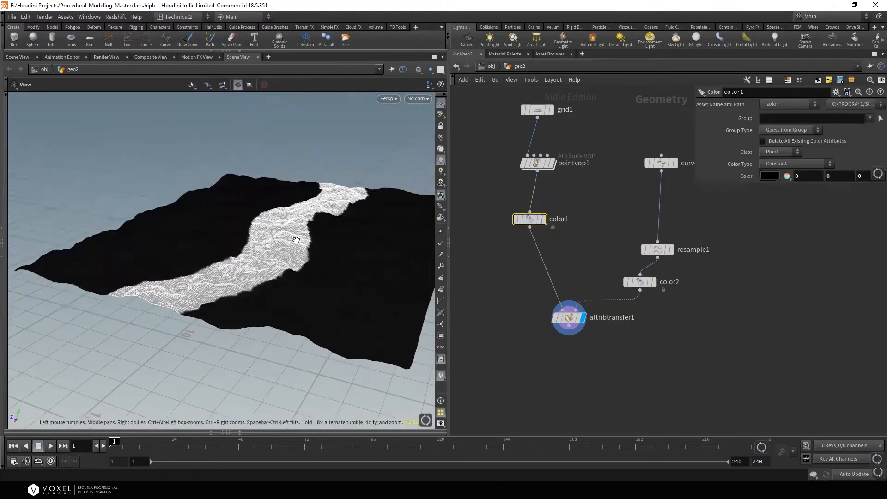
{"action": "left_click", "coordinate": [570, 326]}
{"action": "key", "text": "Escape"}
{"action": "left_click", "coordinate": [573, 317]}
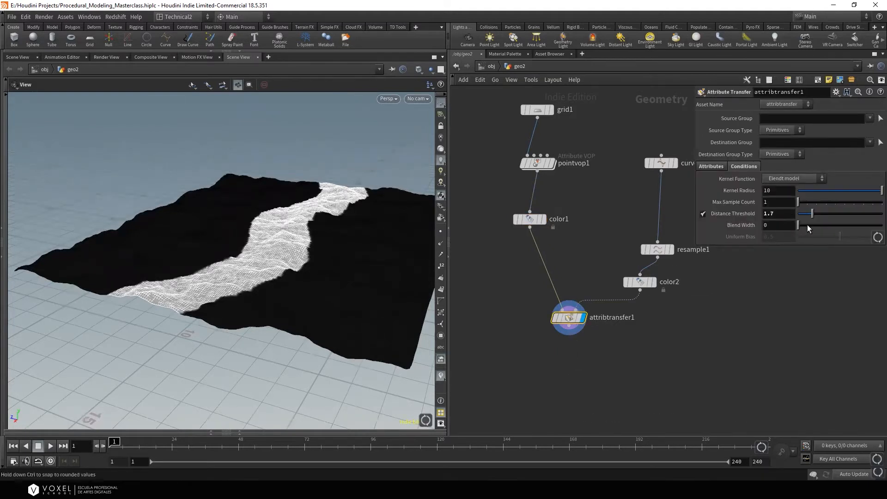
{"action": "left_click_drag", "start_coordinate": [781, 214], "coordinate": [686, 215]}
{"action": "type", "text": "0.1"}
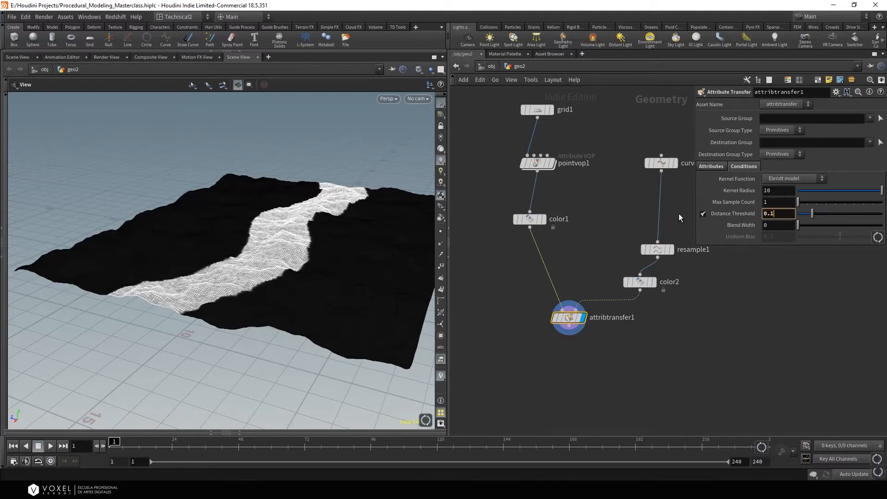
{"action": "key", "text": "Return"}
{"action": "scroll", "coordinate": [330, 249], "scroll_direction": "up", "scroll_amount": 5}
{"action": "left_click_drag", "start_coordinate": [330, 250], "coordinate": [333, 254]}
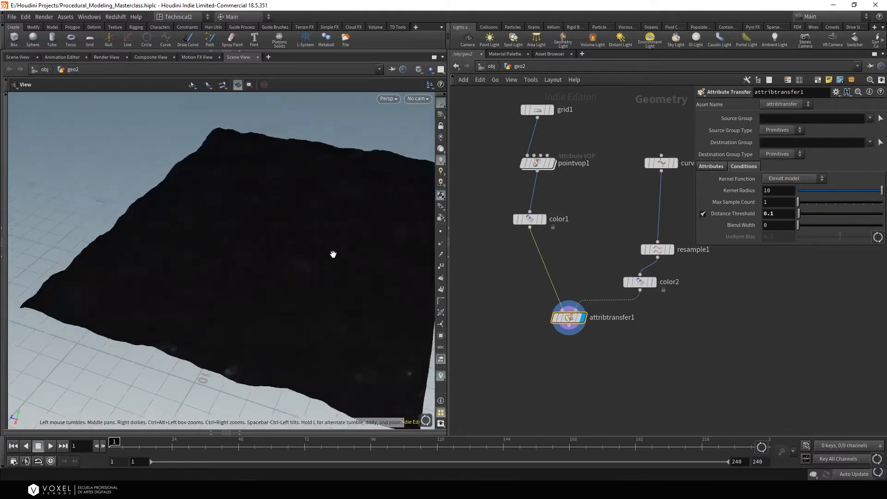
Raise attribtransfer1's Blend Width to 2.31 and inspect the soft path edges on the terrain
{"action": "left_click_drag", "start_coordinate": [796, 225], "coordinate": [817, 227]}
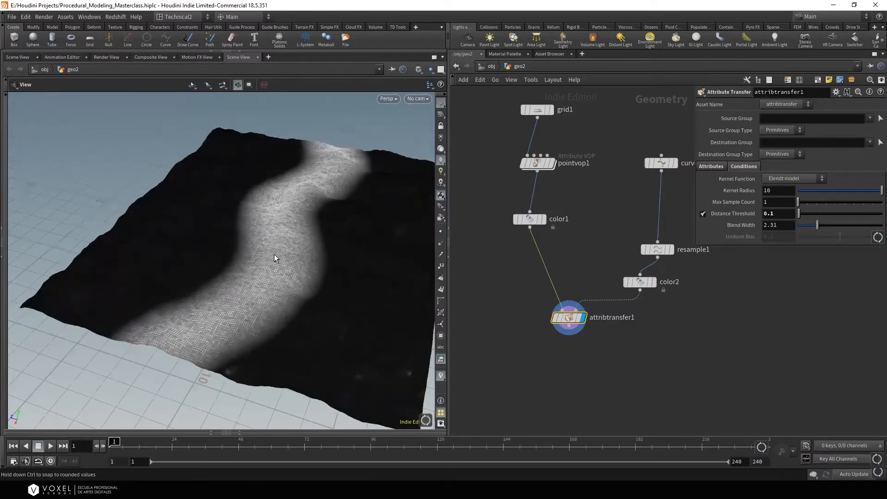
{"action": "left_click_drag", "start_coordinate": [274, 258], "coordinate": [286, 234]}
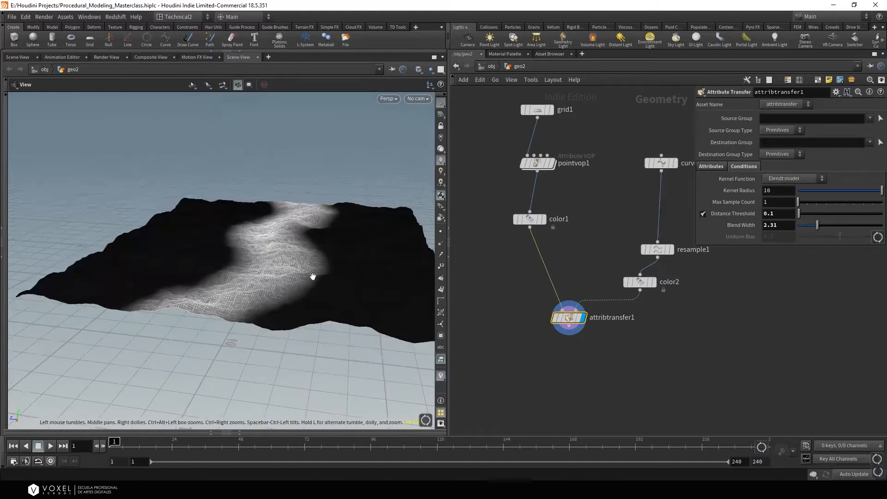
{"action": "left_click_drag", "start_coordinate": [321, 256], "coordinate": [295, 262]}
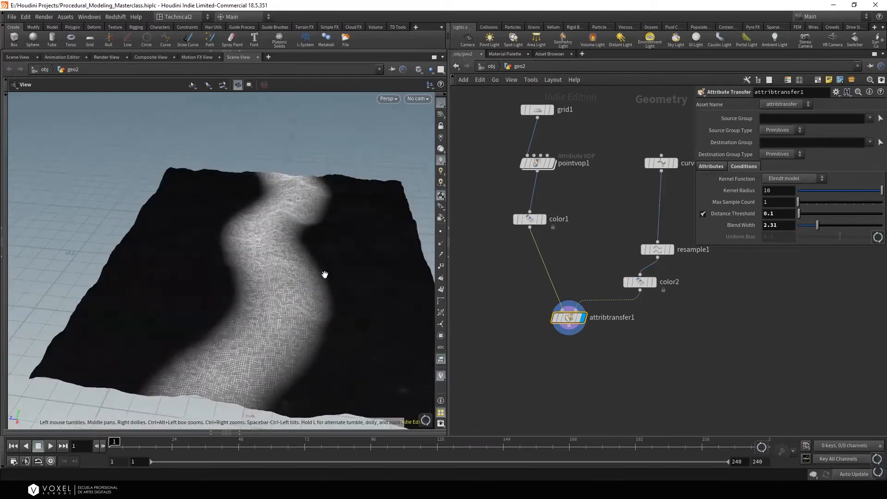
{"action": "left_click_drag", "start_coordinate": [344, 240], "coordinate": [328, 321]}
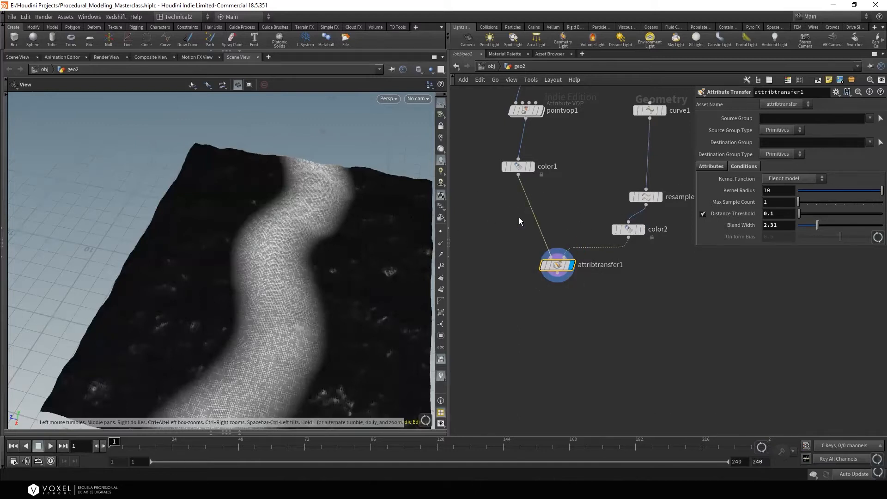
{"action": "mouse_move", "coordinate": [378, 207]}
{"action": "left_mouse_down"}
{"action": "mouse_move", "coordinate": [341, 219]}
{"action": "mouse_move", "coordinate": [386, 216]}
{"action": "left_mouse_up"}
{"action": "right_click_drag", "start_coordinate": [386, 216], "coordinate": [306, 233]}
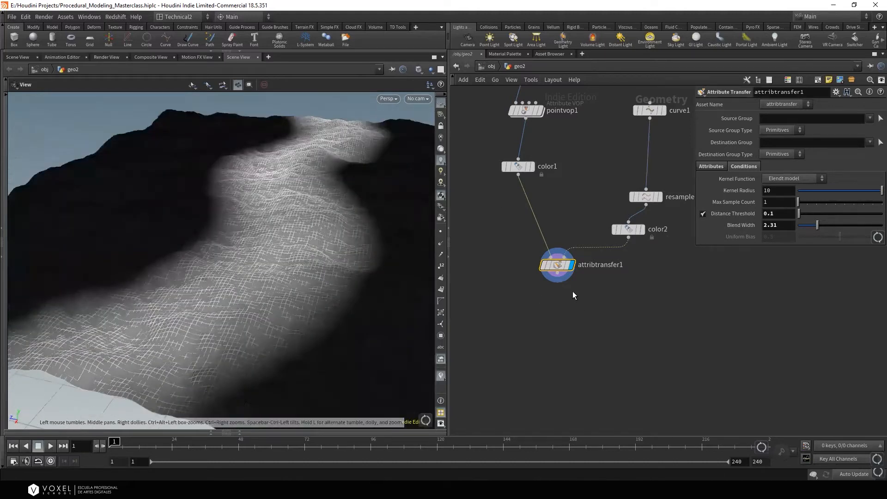
{"action": "left_click_drag", "start_coordinate": [303, 245], "coordinate": [299, 208]}
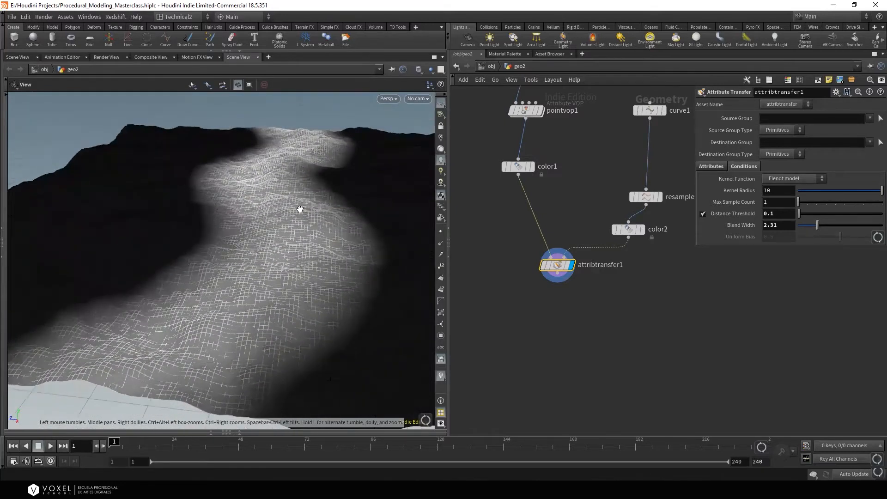
Add a Point VOP fed by attribtransfer1 and display it
{"action": "left_click", "coordinate": [558, 273]}
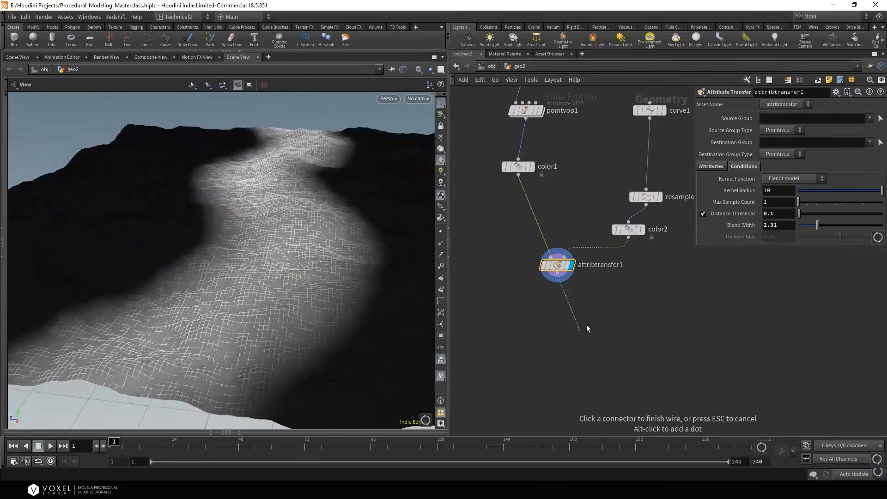
{"action": "key", "text": "Tab"}
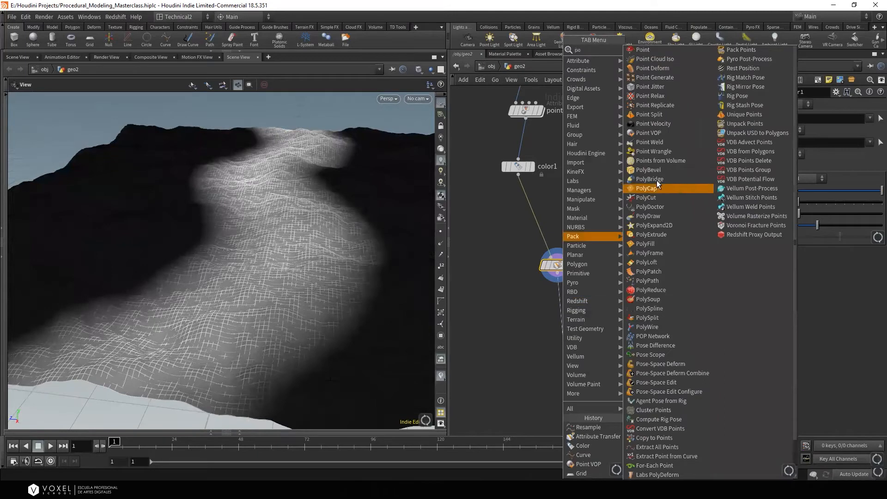
{"action": "type", "text": "po"}
{"action": "left_click", "coordinate": [664, 139]}
{"action": "left_click", "coordinate": [575, 336]}
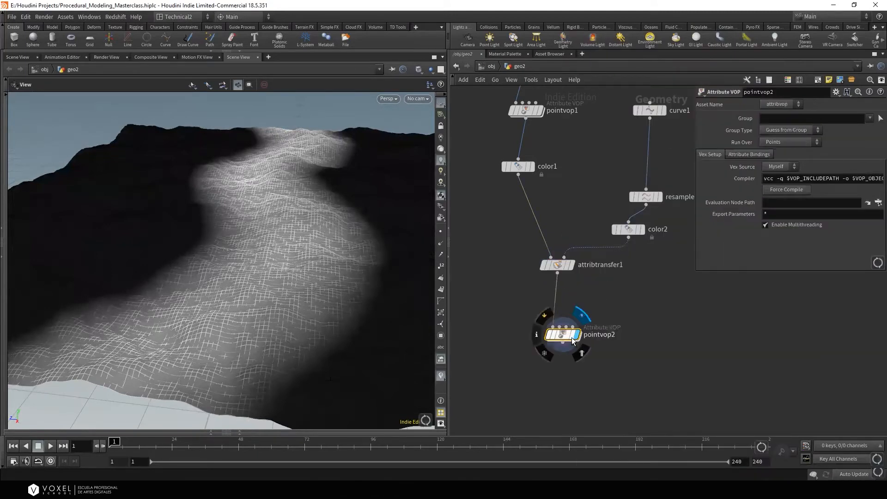
Enter the new Point VOP and spread its geometryvopglobal1 and geometryvopoutput1 nodes apart
{"action": "double_click", "coordinate": [561, 331]}
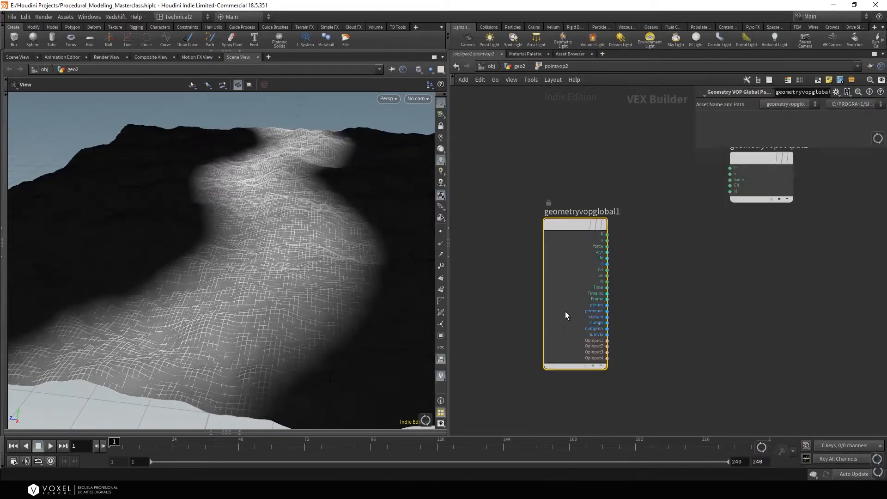
{"action": "left_click_drag", "start_coordinate": [749, 172], "coordinate": [788, 206]}
{"action": "left_click_drag", "start_coordinate": [564, 223], "coordinate": [510, 218]}
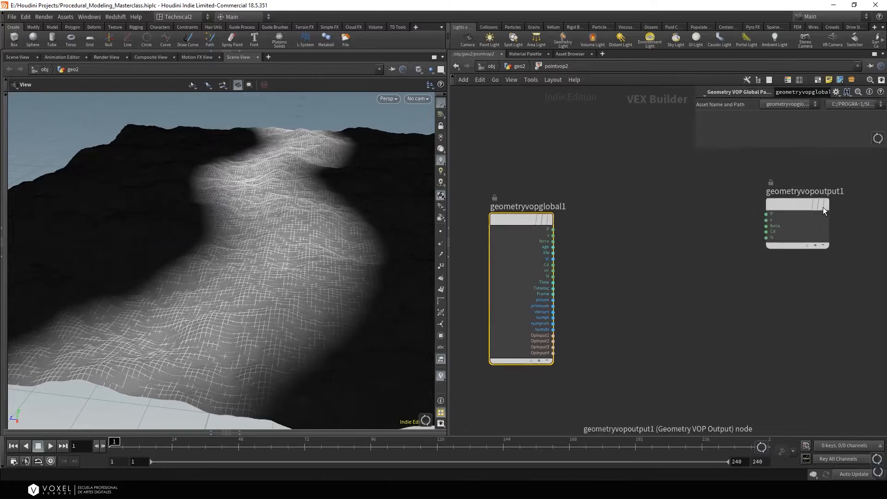
{"action": "left_click_drag", "start_coordinate": [775, 208], "coordinate": [795, 217]}
{"action": "scroll", "coordinate": [224, 284], "scroll_direction": "down", "scroll_amount": 2}
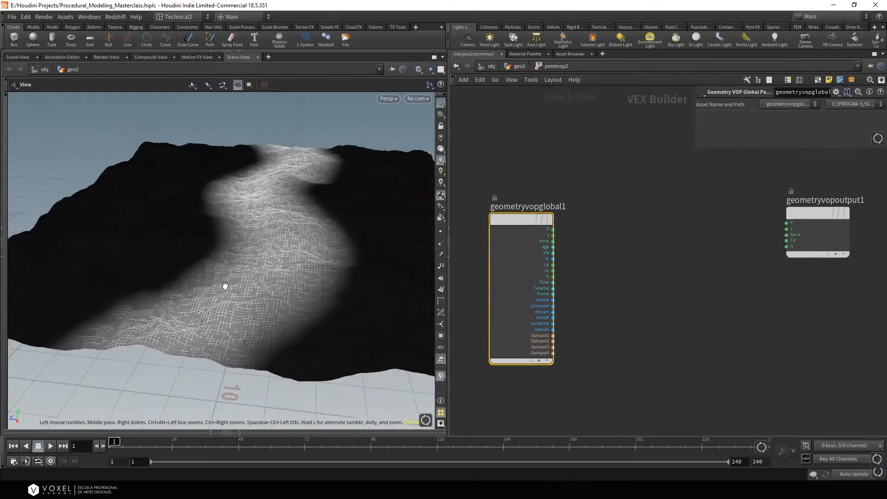
{"action": "key", "text": "l"}
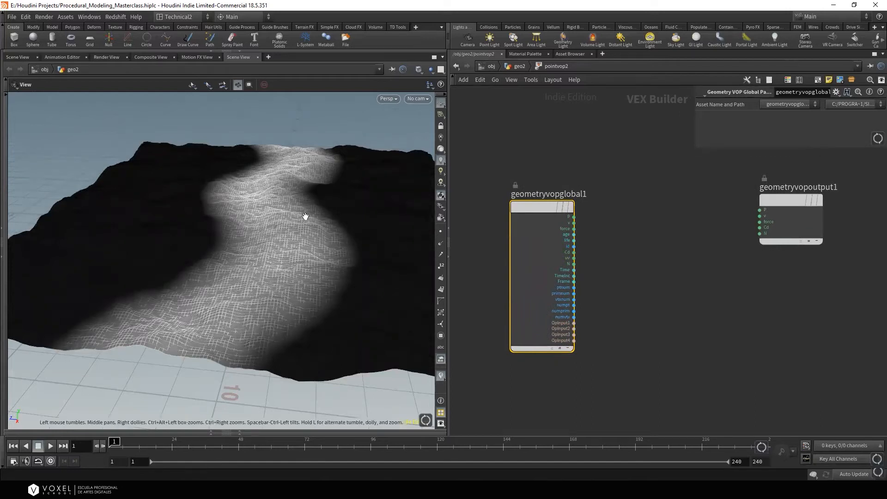
{"action": "left_click", "coordinate": [573, 252]}
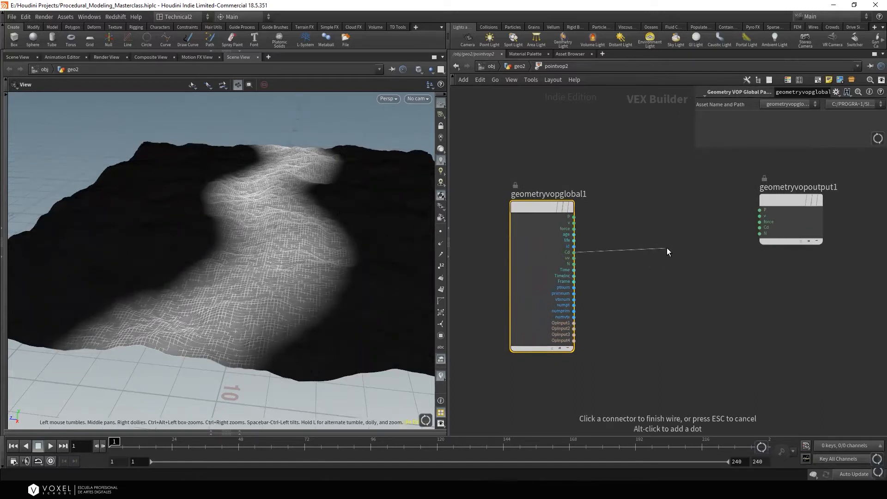
{"action": "key", "text": "Escape"}
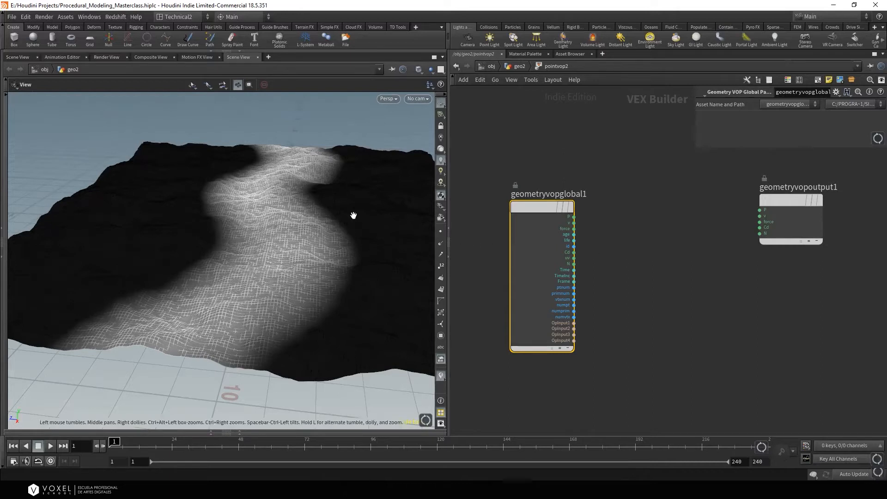
Launch Epic Pen and handwrite R, G and B over the terrain with a 1 beneath each letter
{"action": "key", "text": "super"}
{"action": "type", "text": "epic"}
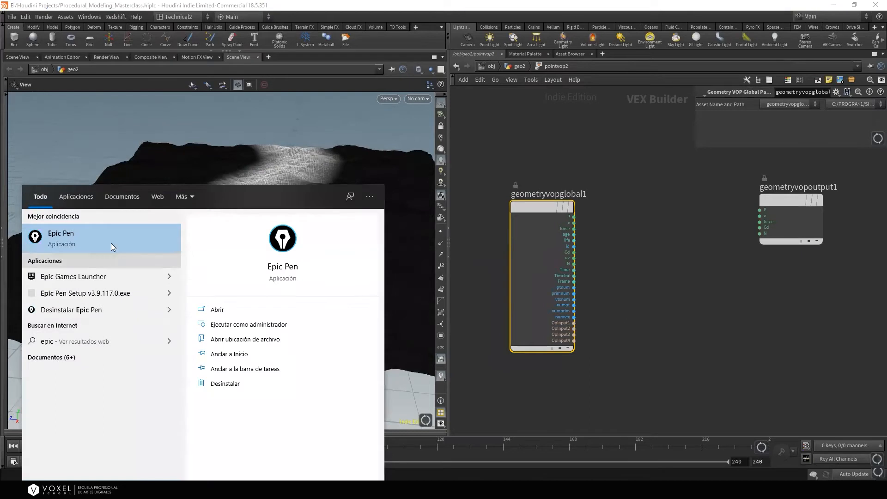
{"action": "left_click", "coordinate": [110, 240]}
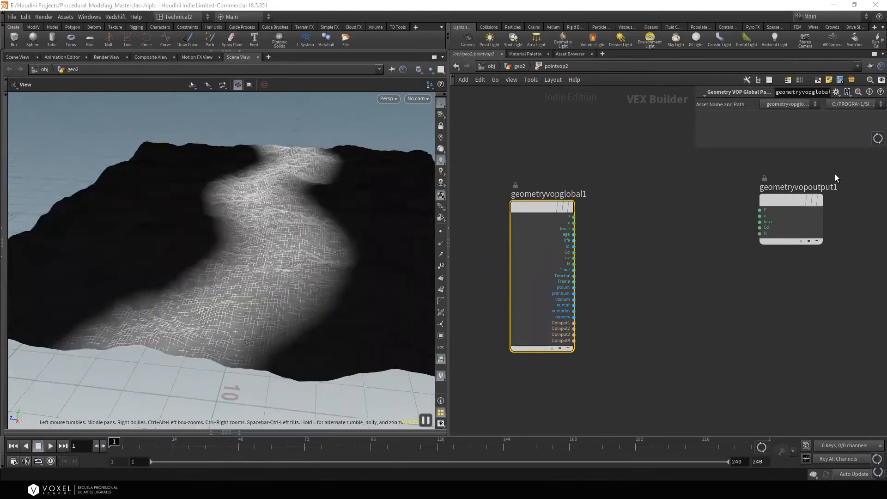
{"action": "left_click", "coordinate": [762, 169]}
{"action": "mouse_move", "coordinate": [305, 143]}
{"action": "left_mouse_down"}
{"action": "mouse_move", "coordinate": [330, 123]}
{"action": "mouse_move", "coordinate": [333, 150]}
{"action": "left_mouse_up"}
{"action": "left_click_drag", "start_coordinate": [372, 111], "coordinate": [377, 148]}
{"action": "mouse_move", "coordinate": [402, 118]}
{"action": "left_mouse_down"}
{"action": "mouse_move", "coordinate": [423, 131]}
{"action": "mouse_move", "coordinate": [407, 151]}
{"action": "left_mouse_up"}
{"action": "left_click_drag", "start_coordinate": [326, 178], "coordinate": [326, 207]}
{"action": "left_click_drag", "start_coordinate": [374, 170], "coordinate": [375, 199]}
{"action": "left_click_drag", "start_coordinate": [429, 165], "coordinate": [432, 197]}
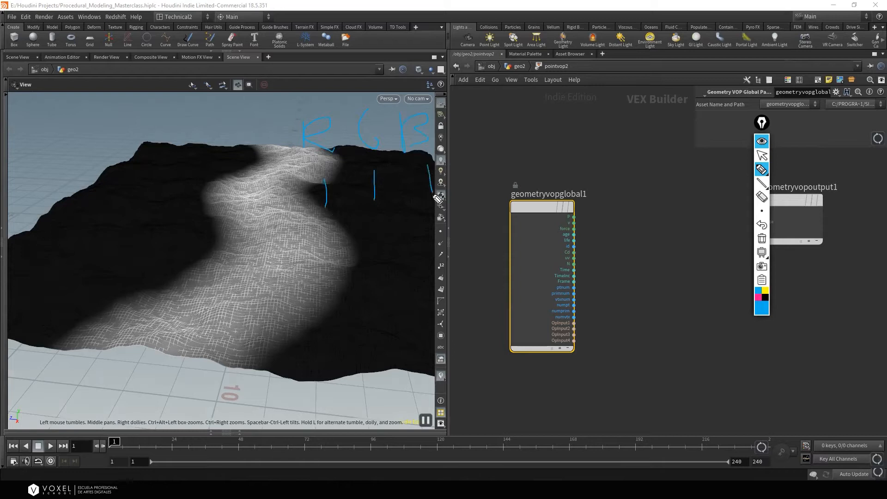
Handwrite more values below the RGB notes, then clear the ink and return Epic Pen to cursor mode
{"action": "mouse_move", "coordinate": [386, 160]}
{"action": "left_mouse_down"}
{"action": "mouse_move", "coordinate": [295, 217]}
{"action": "mouse_move", "coordinate": [411, 168]}
{"action": "left_mouse_up"}
{"action": "left_click_drag", "start_coordinate": [349, 247], "coordinate": [398, 249]}
{"action": "left_click_drag", "start_coordinate": [456, 240], "coordinate": [460, 246]}
{"action": "mouse_move", "coordinate": [354, 311]}
{"action": "left_mouse_down"}
{"action": "mouse_move", "coordinate": [344, 342]}
{"action": "mouse_move", "coordinate": [358, 313]}
{"action": "left_mouse_up"}
{"action": "left_click", "coordinate": [375, 333]}
{"action": "left_click_drag", "start_coordinate": [410, 303], "coordinate": [383, 338]}
{"action": "left_click", "coordinate": [456, 308]}
{"action": "mouse_move", "coordinate": [442, 298]}
{"action": "left_mouse_down"}
{"action": "mouse_move", "coordinate": [437, 305]}
{"action": "mouse_move", "coordinate": [455, 312]}
{"action": "mouse_move", "coordinate": [498, 292]}
{"action": "left_mouse_up"}
{"action": "mouse_move", "coordinate": [763, 171]}
{"action": "left_click", "coordinate": [762, 155]}
Add a Vector to Float node fed by the Cd output of geometryvopglobal1 and place it below the output node
{"action": "left_click", "coordinate": [573, 252]}
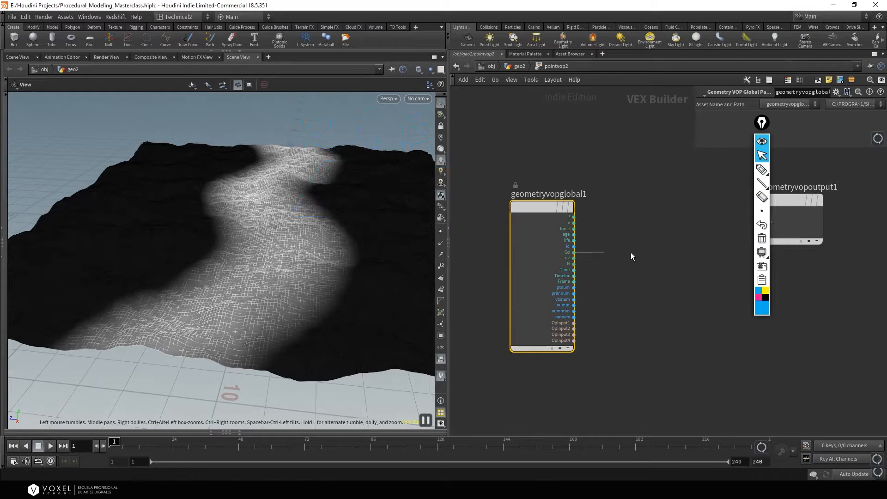
{"action": "key", "text": "Tab"}
{"action": "type", "text": "vec"}
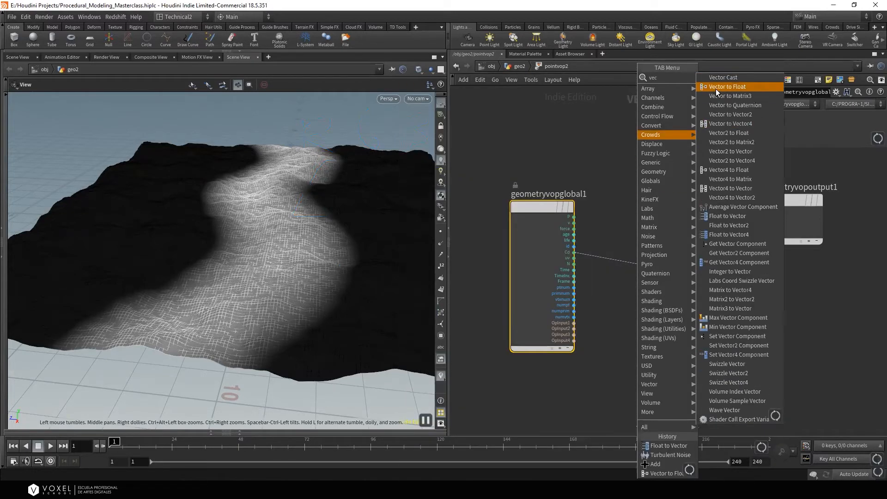
{"action": "left_click", "coordinate": [719, 87]}
{"action": "left_click", "coordinate": [594, 243]}
{"action": "key", "text": "Escape"}
{"action": "left_click_drag", "start_coordinate": [573, 235], "coordinate": [573, 289]}
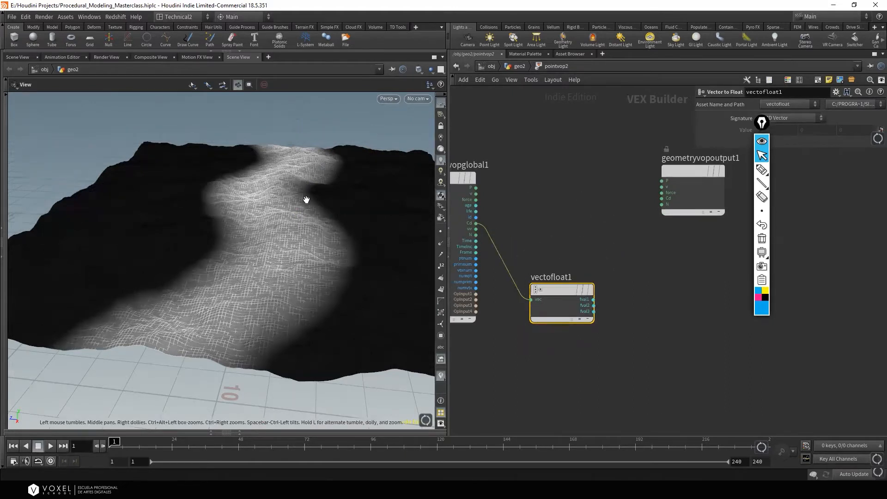
Add an Add node fed by the P output of geometryvopglobal1 and move geometryvopoutput1 farther away from it
{"action": "left_click_drag", "start_coordinate": [268, 248], "coordinate": [272, 218]}
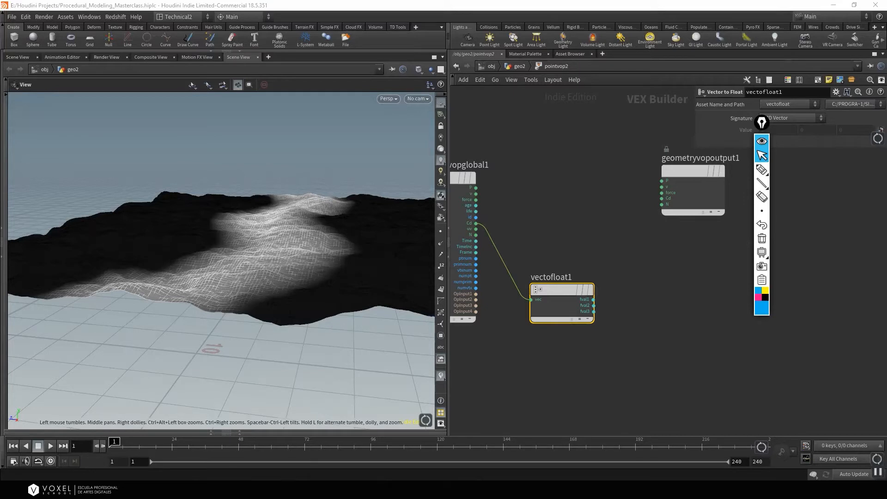
{"action": "left_click", "coordinate": [476, 188]}
{"action": "key", "text": "Tab"}
{"action": "type", "text": "add"}
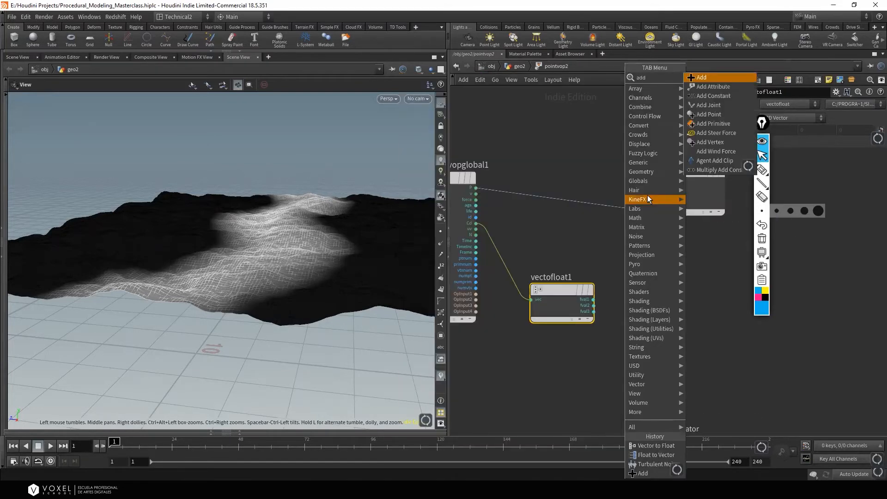
{"action": "left_click", "coordinate": [701, 79]}
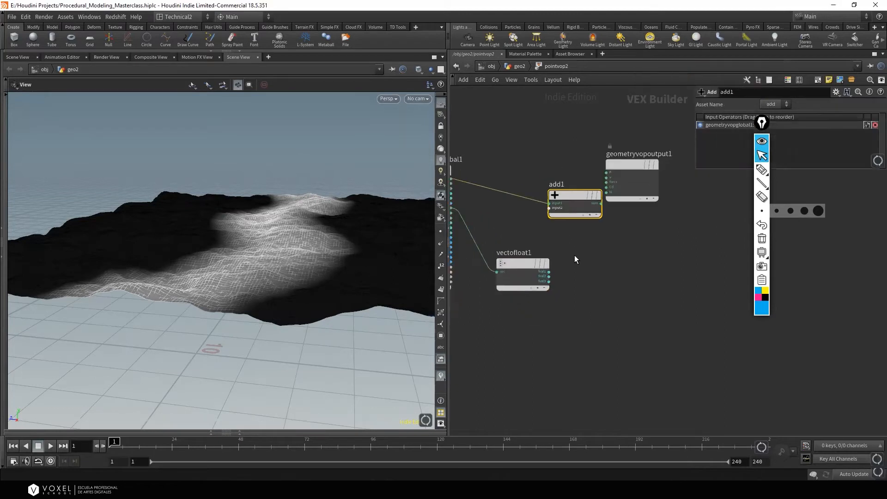
{"action": "left_click_drag", "start_coordinate": [626, 165], "coordinate": [671, 142]}
{"action": "middle_click_drag", "start_coordinate": [604, 274], "coordinate": [631, 259]}
{"action": "scroll", "coordinate": [631, 259], "scroll_direction": "down", "scroll_amount": 1}
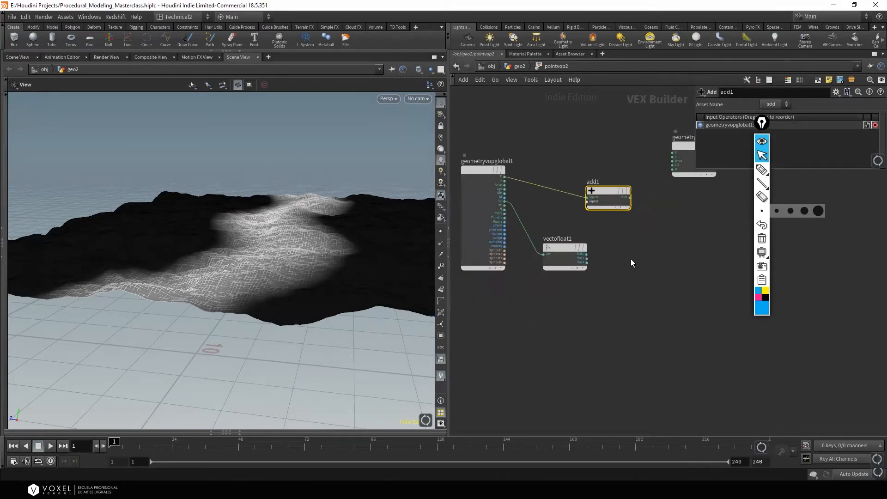
{"action": "scroll", "coordinate": [593, 251], "scroll_direction": "up", "scroll_amount": 1}
Delete the Vector to Float node connected to the Cd output
{"action": "left_click_drag", "start_coordinate": [538, 245], "coordinate": [571, 259]}
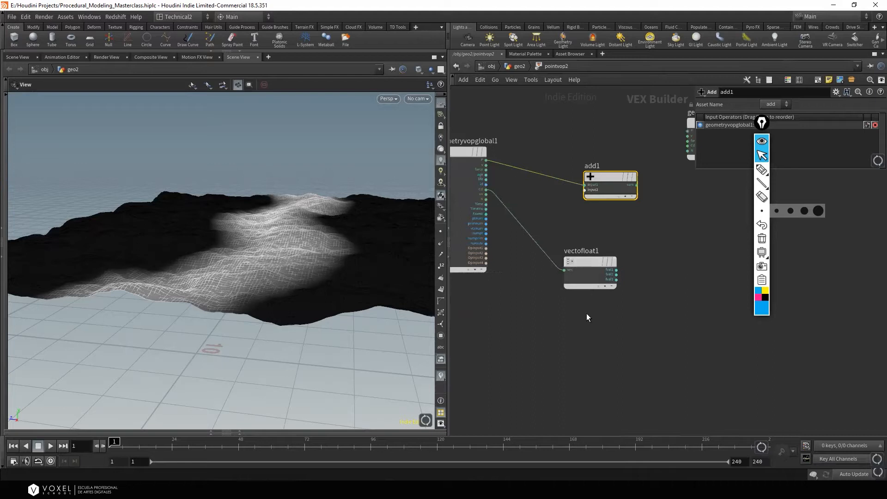
{"action": "left_click_drag", "start_coordinate": [590, 318], "coordinate": [583, 258]}
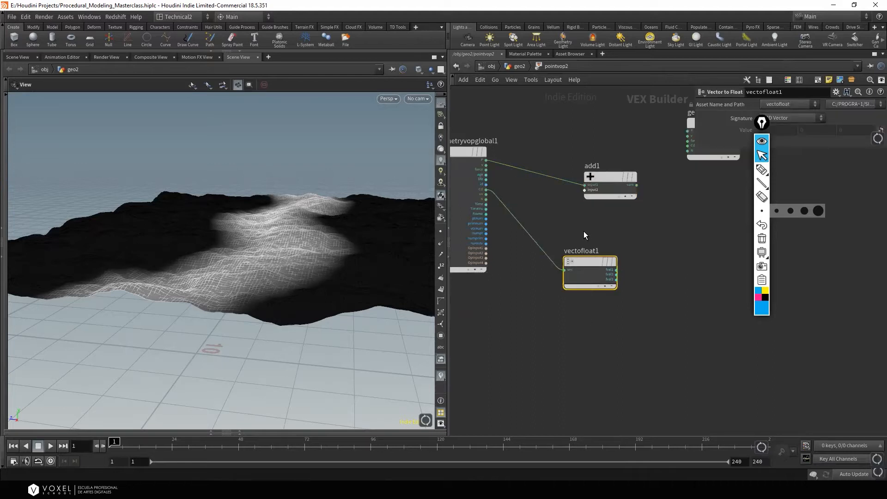
{"action": "key", "text": "Delete"}
Add a Multiply node fed by the Cd output of geometryvopglobal1 and place it below the Add node
{"action": "scroll", "coordinate": [490, 192], "scroll_direction": "up", "scroll_amount": 2}
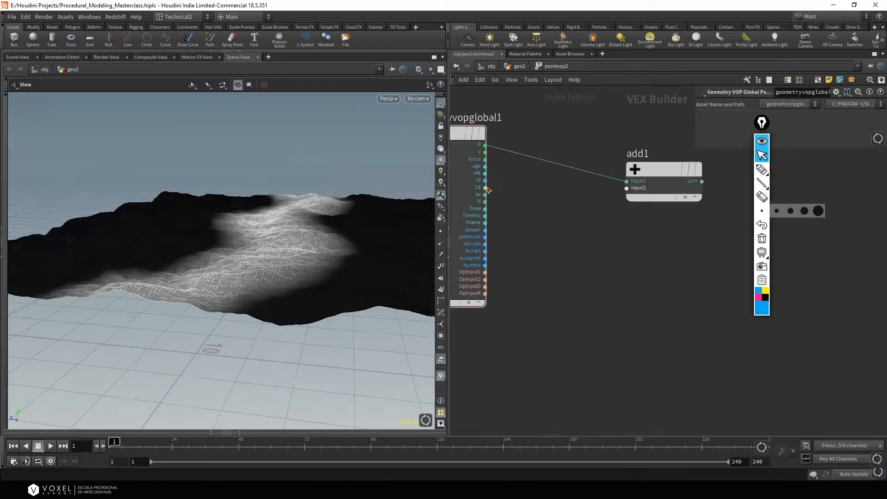
{"action": "left_click", "coordinate": [485, 188]}
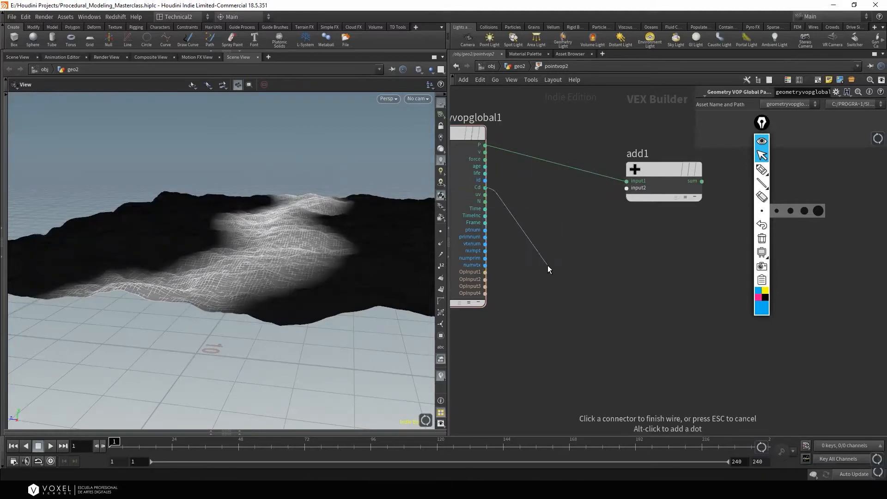
{"action": "key", "text": "Tab"}
{"action": "type", "text": "mul"}
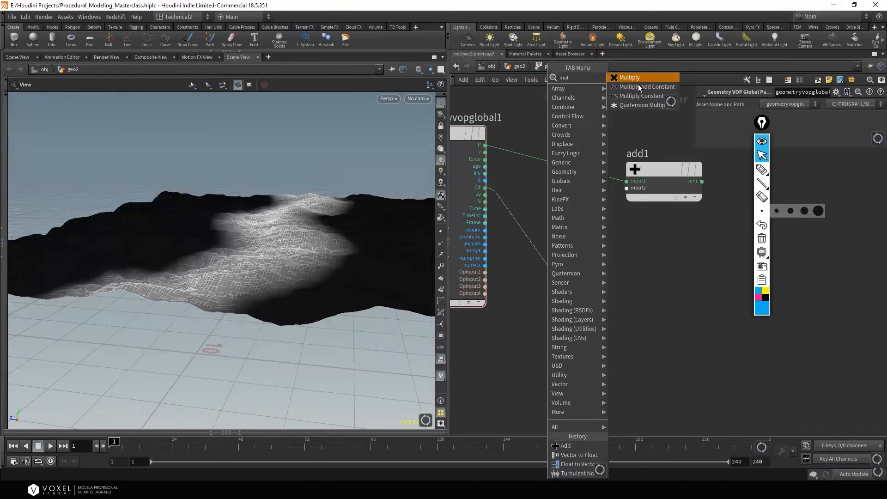
{"action": "left_click", "coordinate": [637, 78]}
{"action": "left_click", "coordinate": [581, 254]}
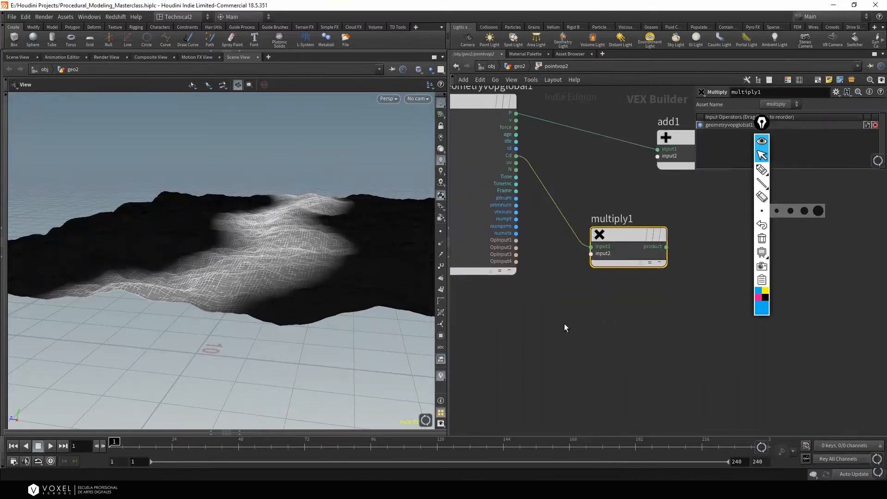
{"action": "left_click_drag", "start_coordinate": [614, 242], "coordinate": [618, 250]}
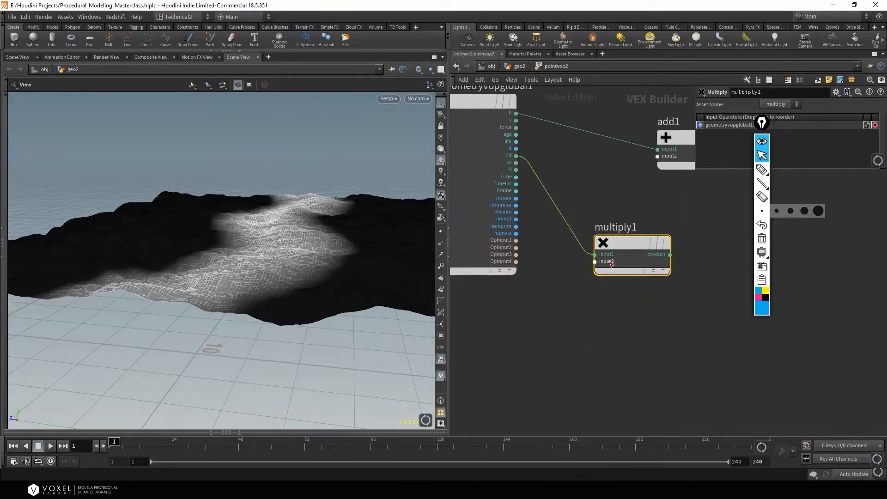
Move the Epic Pen toolbar off the node parameters and re-enter pointvop2
{"action": "key", "text": "u"}
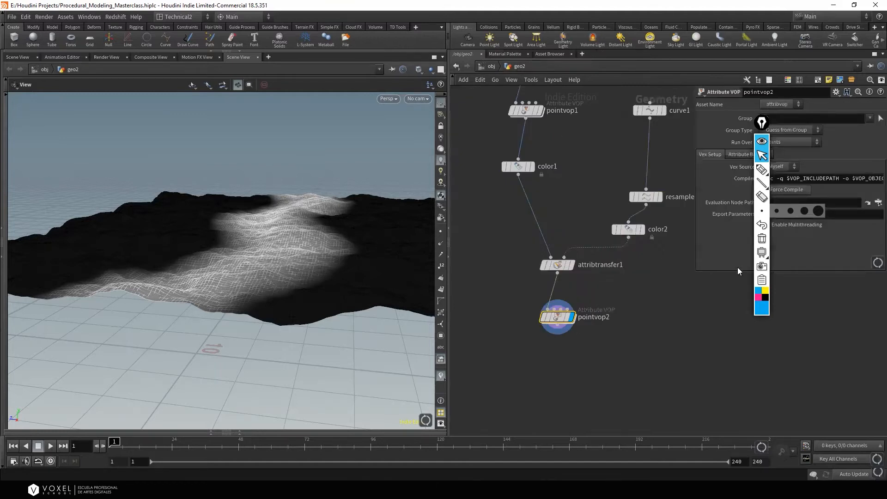
{"action": "left_click_drag", "start_coordinate": [761, 125], "coordinate": [885, 204]}
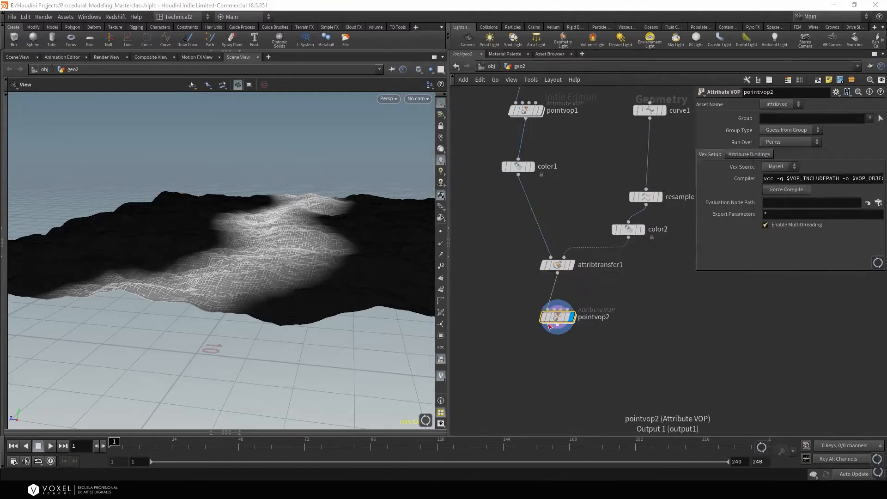
{"action": "double_click", "coordinate": [550, 327]}
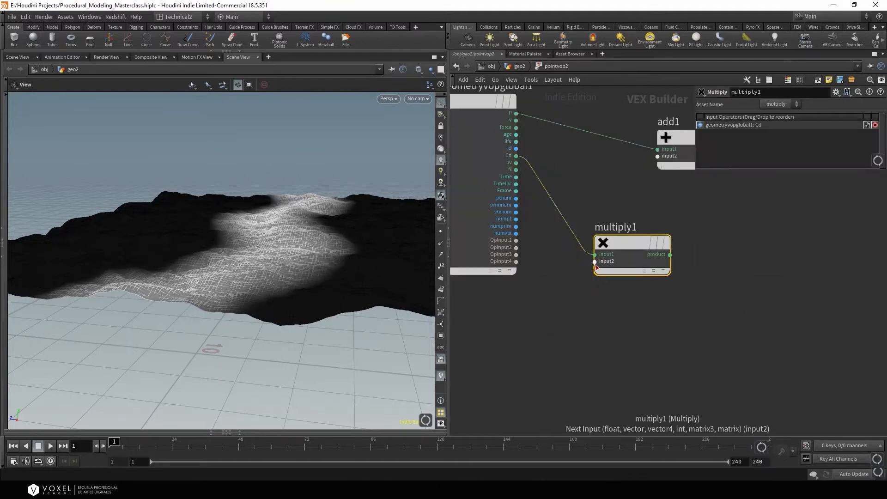
Promote the second input of multiply1 to a parameter and set both its name and label to altura
{"action": "right_click", "coordinate": [596, 265]}
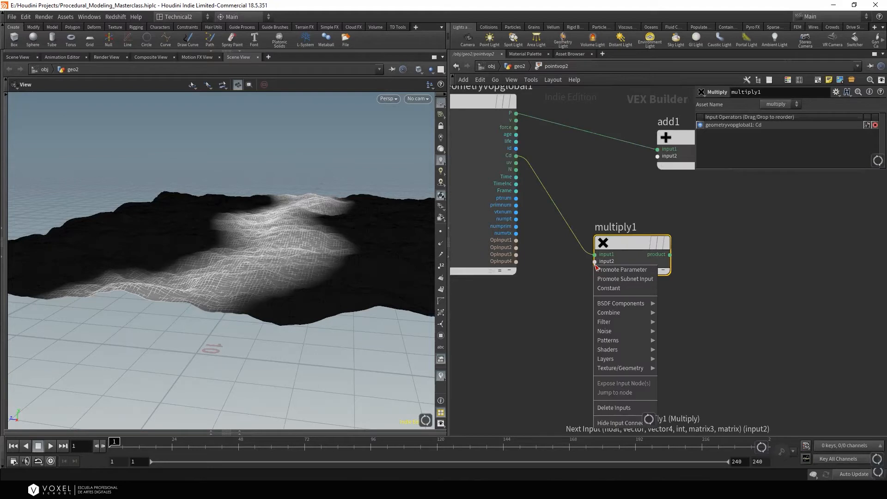
{"action": "left_click", "coordinate": [619, 269]}
{"action": "left_click", "coordinate": [589, 263]}
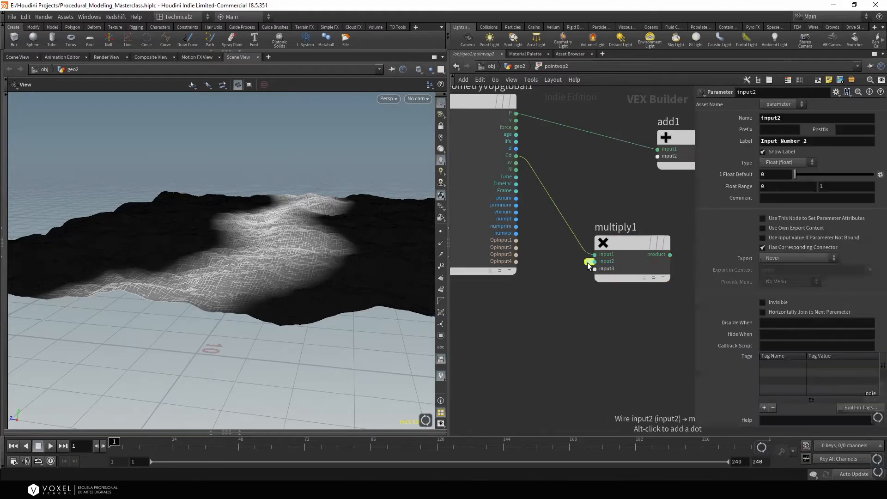
{"action": "double_click", "coordinate": [771, 118]}
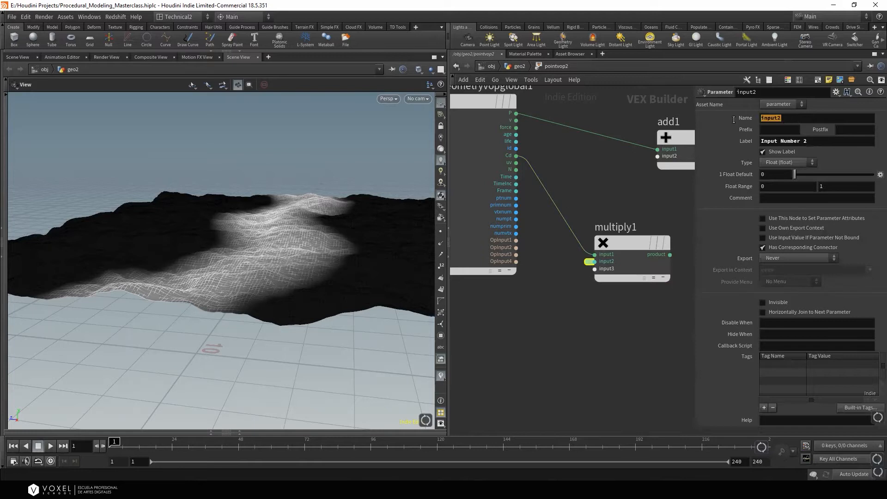
{"action": "type", "text": "altura"}
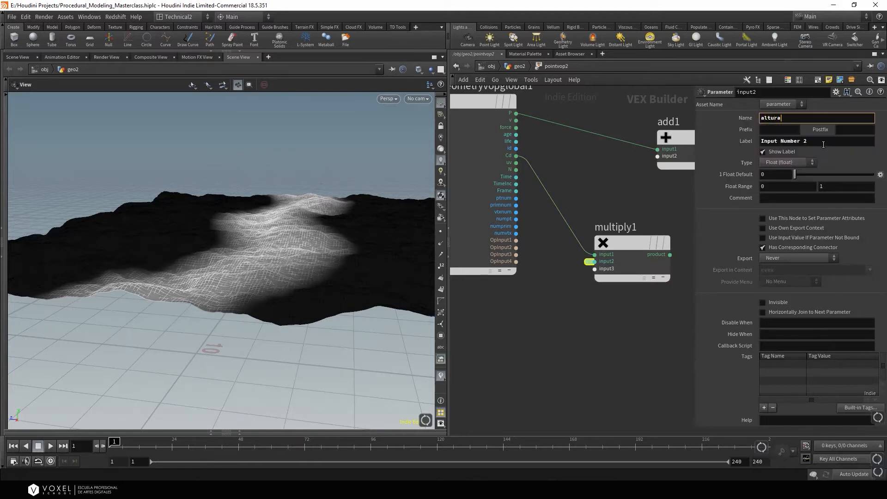
{"action": "left_click", "coordinate": [790, 139]}
{"action": "key", "text": "ctrl+a"}
{"action": "type", "text": "altur"}
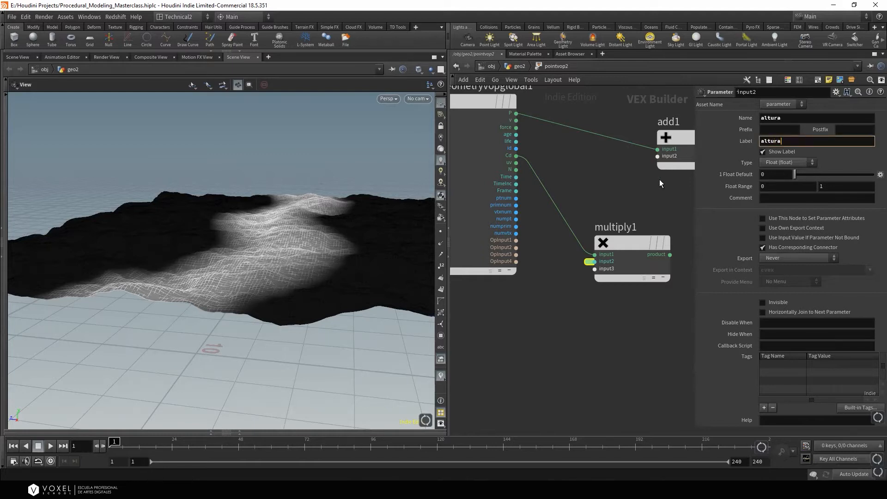
{"action": "key", "text": "Tab"}
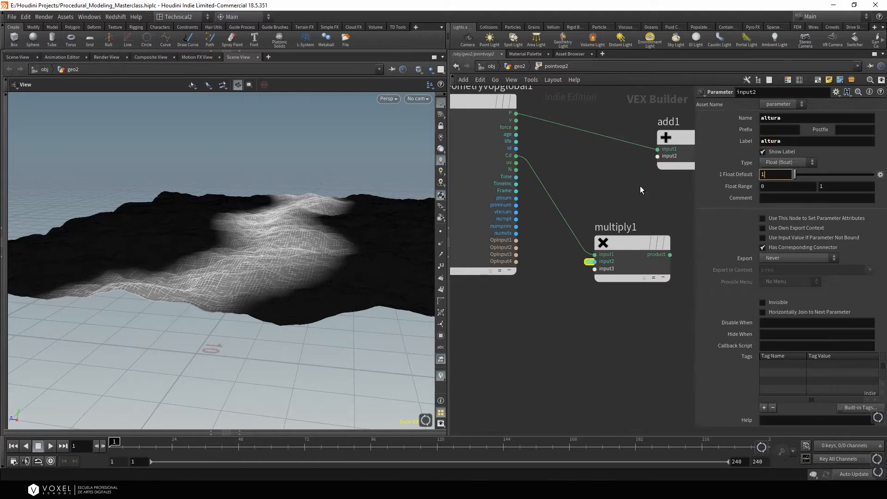
Set the altura parameter's default to -1 and its float range from -10 to 0
{"action": "left_click_drag", "start_coordinate": [781, 174], "coordinate": [732, 172]}
{"action": "type", "text": "-1"}
{"action": "key", "text": "Return"}
{"action": "left_click_drag", "start_coordinate": [763, 187], "coordinate": [736, 188]}
{"action": "type", "text": "-10"}
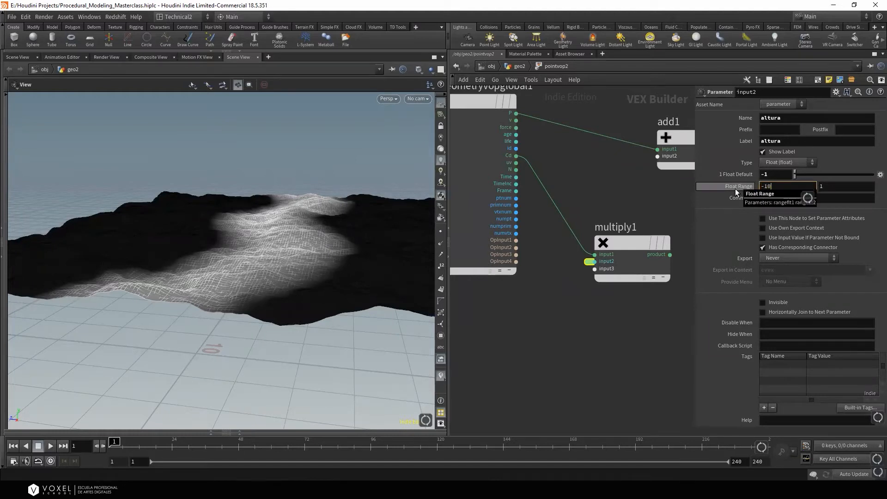
{"action": "key", "text": "Tab"}
{"action": "type", "text": "0"}
{"action": "key", "text": "Return"}
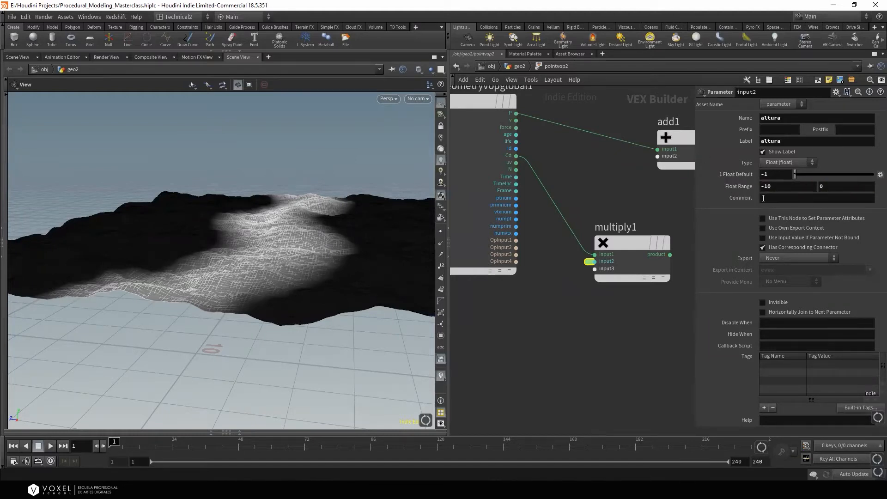
Move multiply1 closer beneath add1, then expand the altura parameter node and place it below multiply1
{"action": "scroll", "coordinate": [617, 206], "scroll_direction": "down", "scroll_amount": 3}
{"action": "left_click", "coordinate": [603, 249]}
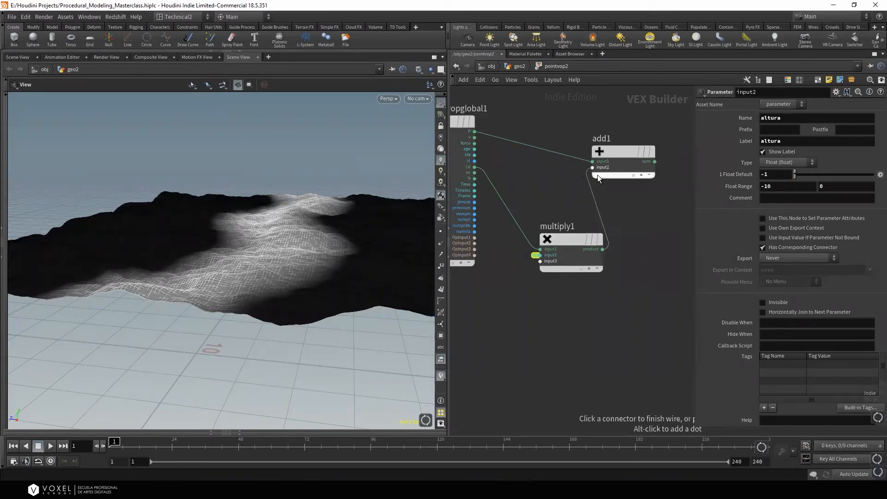
{"action": "left_click", "coordinate": [562, 205]}
{"action": "left_click_drag", "start_coordinate": [556, 241], "coordinate": [574, 217]}
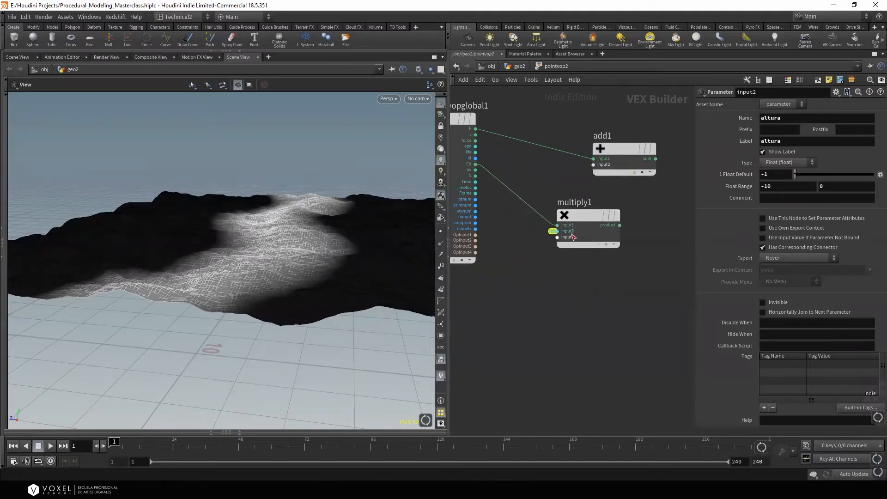
{"action": "double_click", "coordinate": [551, 231]}
{"action": "left_click_drag", "start_coordinate": [497, 246], "coordinate": [516, 339]}
{"action": "scroll", "coordinate": [583, 288], "scroll_direction": "down", "scroll_amount": 2}
Wire the multiply1 product into the second input of add1 and the add1 sum into P of geometryvopoutput1
{"action": "left_click", "coordinate": [613, 236]}
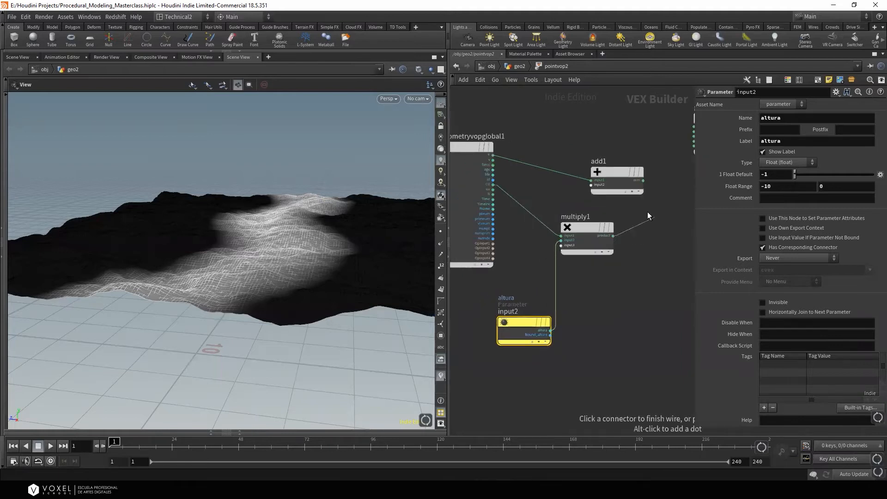
{"action": "left_click", "coordinate": [592, 185]}
{"action": "middle_click_drag", "start_coordinate": [647, 258], "coordinate": [607, 293]}
{"action": "left_click", "coordinate": [602, 214]}
{"action": "left_click", "coordinate": [653, 160]}
{"action": "left_click_drag", "start_coordinate": [349, 225], "coordinate": [314, 236]}
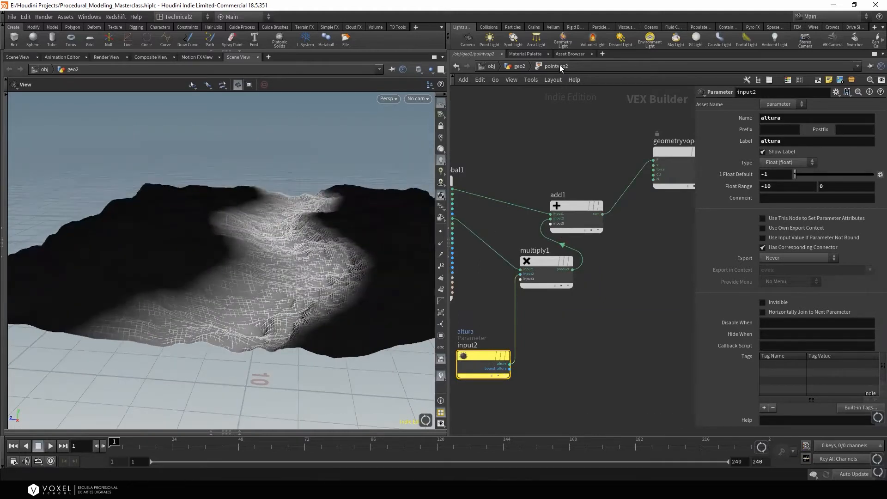
Return to the geo2 network and set altura to 1 on pointvop2
{"action": "left_click", "coordinate": [520, 67]}
{"action": "middle_click_drag", "start_coordinate": [782, 277], "coordinate": [654, 273]}
{"action": "left_click_drag", "start_coordinate": [301, 253], "coordinate": [329, 278]}
{"action": "double_click", "coordinate": [781, 279]}
{"action": "type", "text": "1"}
{"action": "key", "text": "Return"}
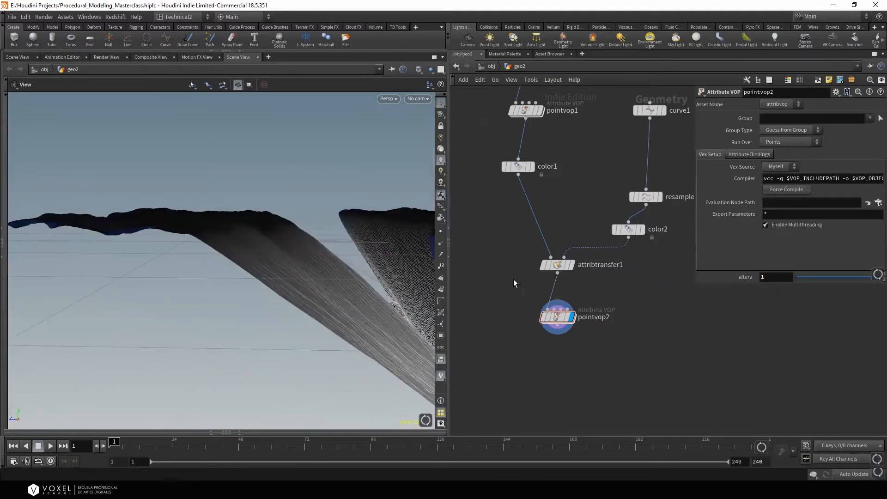
{"action": "mouse_move", "coordinate": [265, 261]}
{"action": "left_mouse_down"}
{"action": "mouse_move", "coordinate": [263, 278]}
{"action": "mouse_move", "coordinate": [266, 251]}
{"action": "left_mouse_up"}
Inside pointvop2, add a Vector to Float node above add1 and feed it the P output of geometryvopglobal1
{"action": "mouse_move", "coordinate": [558, 317]}
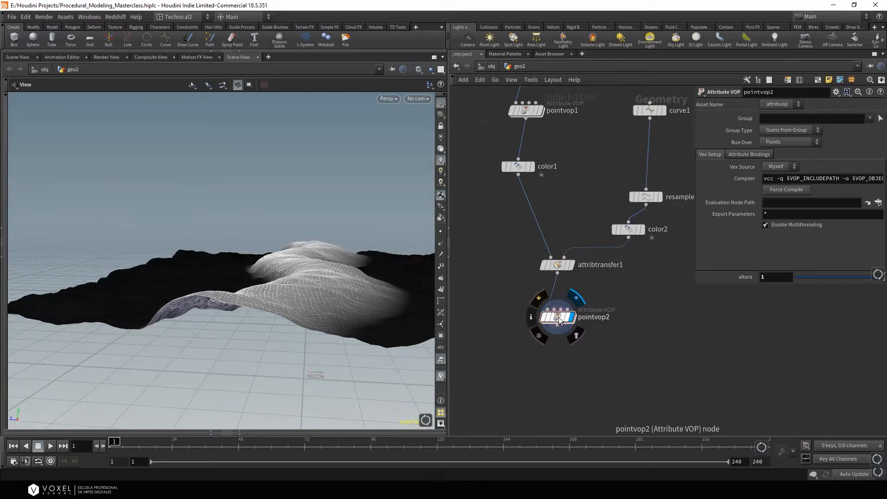
{"action": "double_click", "coordinate": [559, 317]}
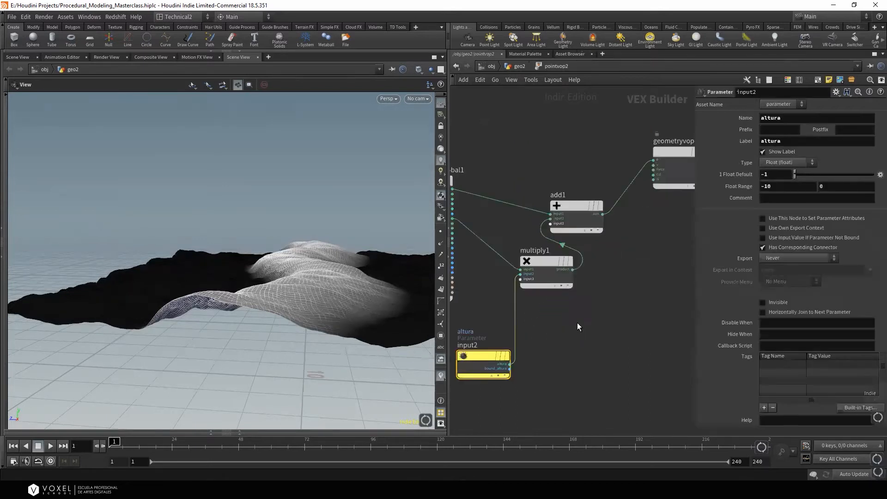
{"action": "middle_click_drag", "start_coordinate": [547, 220], "coordinate": [576, 195]}
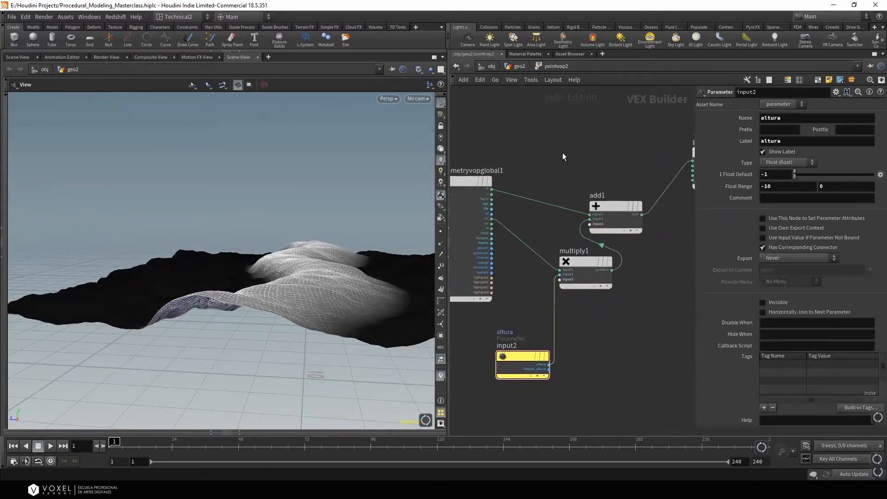
{"action": "key", "text": "Tab"}
{"action": "type", "text": "ve"}
{"action": "left_click", "coordinate": [652, 87]}
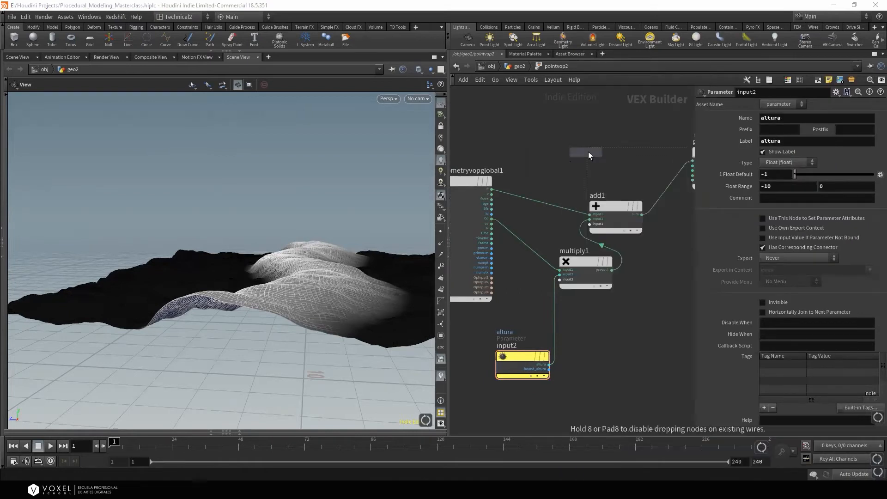
{"action": "left_click", "coordinate": [573, 161]}
{"action": "left_click", "coordinate": [492, 189]}
{"action": "left_click", "coordinate": [547, 169]}
{"action": "left_click_drag", "start_coordinate": [576, 157], "coordinate": [562, 143]}
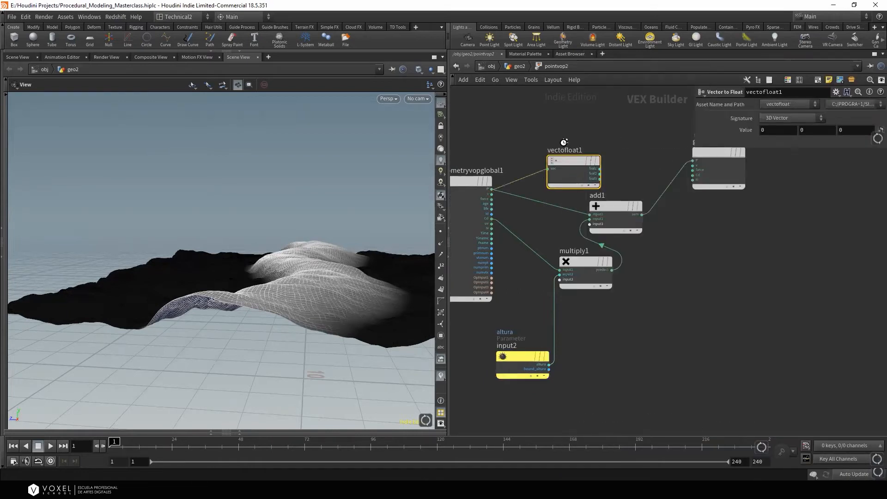
Connect the third output of vectofloat1 to the first input of add1 and move geometryvopoutput1 farther away
{"action": "left_click", "coordinate": [584, 163]}
{"action": "left_click", "coordinate": [585, 167]}
{"action": "left_click", "coordinate": [590, 214]}
{"action": "middle_click_drag", "start_coordinate": [637, 251], "coordinate": [584, 289]}
{"action": "left_click_drag", "start_coordinate": [680, 189], "coordinate": [741, 190]}
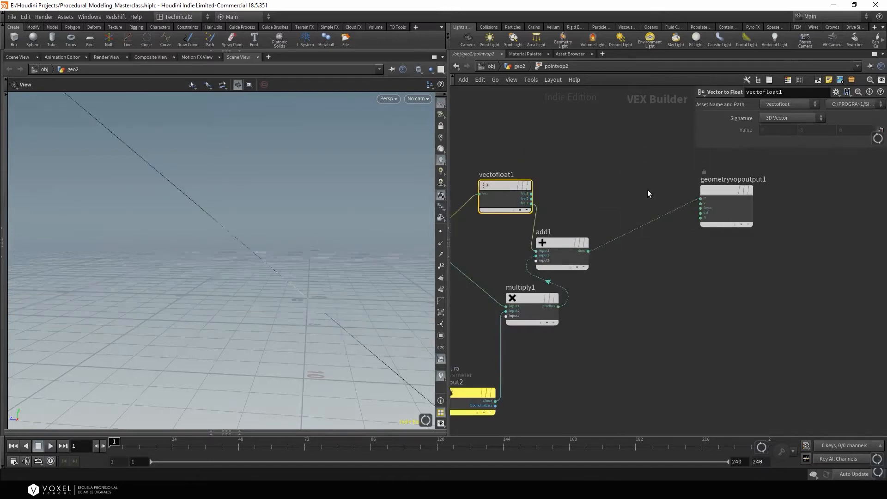
Add a Float to Vector node and wire the first and third outputs of vectofloat1 into its matching inputs
{"action": "key", "text": "Tab"}
{"action": "type", "text": "flo"}
{"action": "mouse_move", "coordinate": [665, 153]}
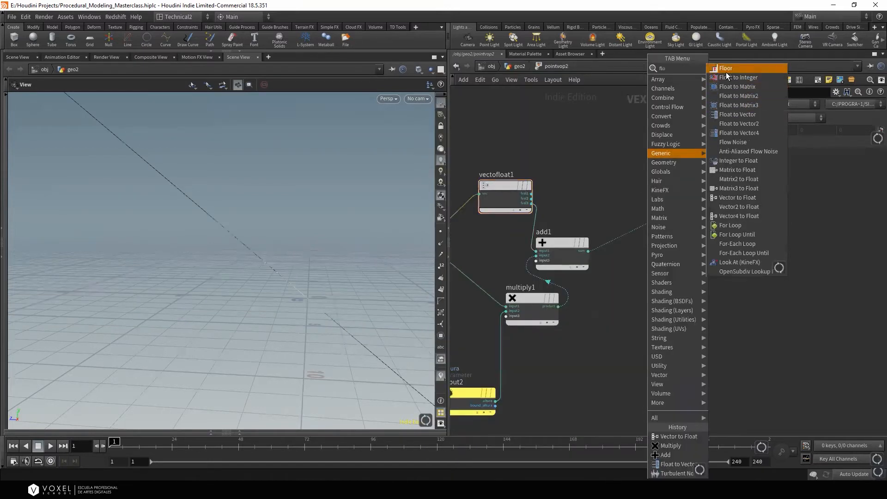
{"action": "left_click", "coordinate": [746, 114]}
{"action": "left_click", "coordinate": [609, 196]}
{"action": "left_click", "coordinate": [532, 194]}
{"action": "left_click", "coordinate": [610, 198]}
{"action": "left_click", "coordinate": [532, 203]}
{"action": "left_click", "coordinate": [611, 208]}
Route the second output of vectofloat1 through add1 into floattovec1's second input, and connect floattovec1's vector to P of geometryvopoutput1
{"action": "left_click", "coordinate": [531, 198]}
{"action": "left_click", "coordinate": [536, 251]}
{"action": "left_click", "coordinate": [588, 251]}
{"action": "left_click", "coordinate": [609, 203]}
{"action": "left_click", "coordinate": [661, 198]}
{"action": "left_click", "coordinate": [702, 199]}
{"action": "mouse_move", "coordinate": [271, 254]}
{"action": "left_mouse_down"}
{"action": "mouse_move", "coordinate": [278, 293]}
{"action": "mouse_move", "coordinate": [266, 263]}
{"action": "left_mouse_up"}
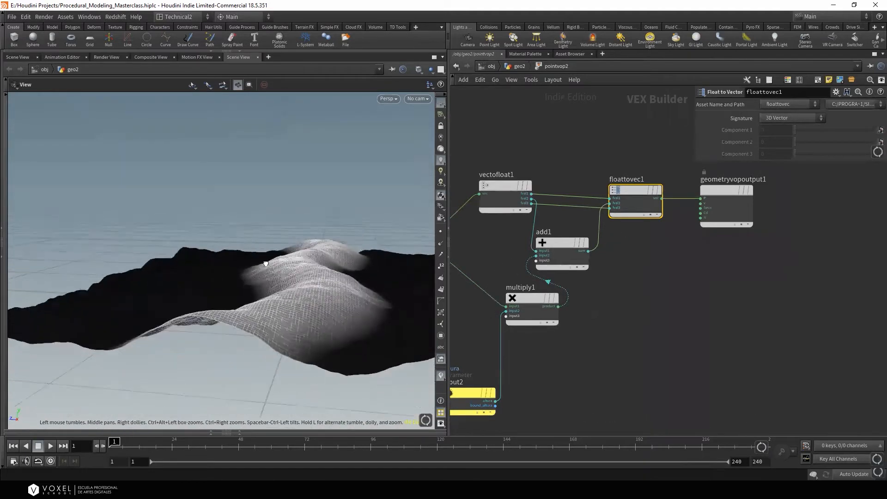
Return to the geo2 network and set pointvop2's altura to -1 to sink the path into the terrain
{"action": "middle_click_drag", "start_coordinate": [588, 352], "coordinate": [638, 325]}
{"action": "left_click", "coordinate": [517, 66]}
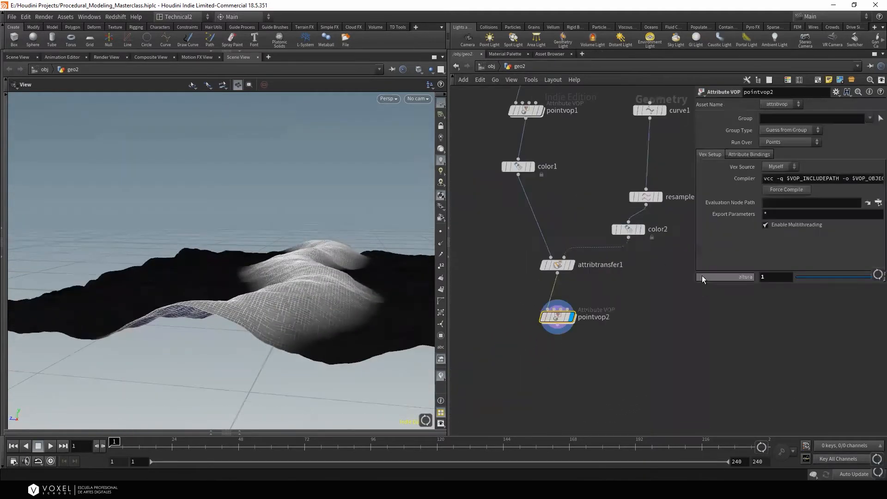
{"action": "type", "text": "-1"}
{"action": "key", "text": "Return"}
{"action": "mouse_move", "coordinate": [283, 253]}
{"action": "left_mouse_down"}
{"action": "mouse_move", "coordinate": [293, 277]}
{"action": "mouse_move", "coordinate": [279, 258]}
{"action": "left_mouse_up"}
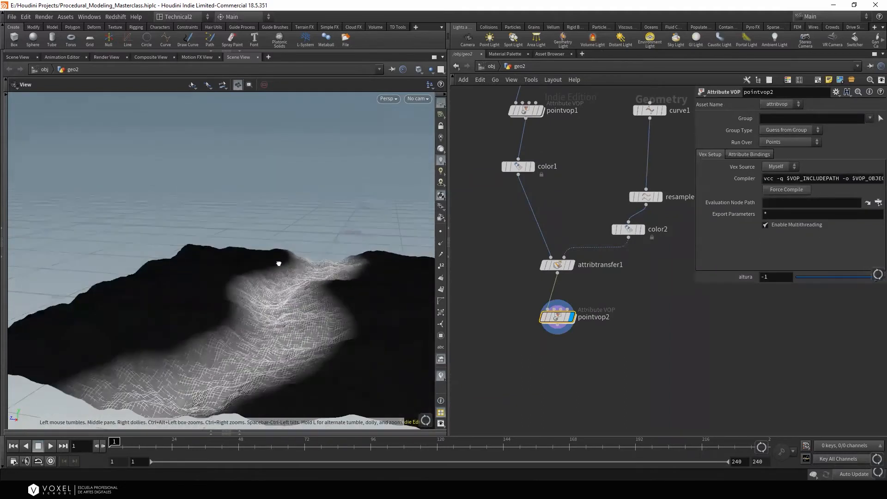
{"action": "left_click_drag", "start_coordinate": [341, 280], "coordinate": [323, 283]}
{"action": "middle_click_drag", "start_coordinate": [323, 283], "coordinate": [298, 311]}
{"action": "left_click_drag", "start_coordinate": [298, 310], "coordinate": [252, 337]}
{"action": "middle_click_drag", "start_coordinate": [251, 337], "coordinate": [271, 323]}
{"action": "right_click_drag", "start_coordinate": [271, 324], "coordinate": [341, 311]}
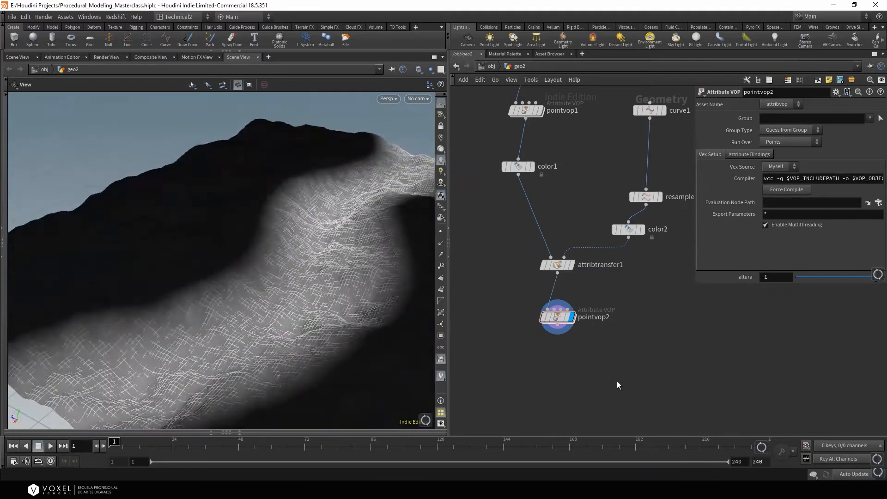
Add an Attribute Delete node after pointvop2, display it, and enable Delete Non Selected
{"action": "key", "text": "Tab"}
{"action": "type", "text": "at"}
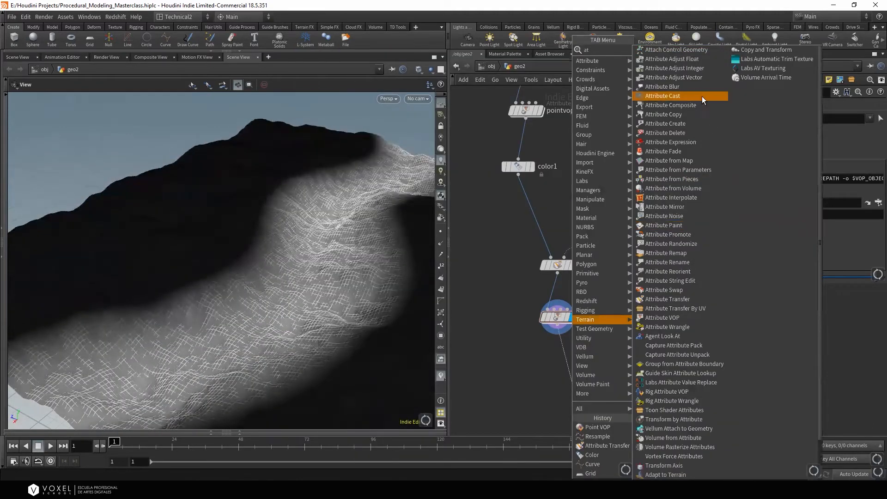
{"action": "left_click", "coordinate": [666, 133]}
{"action": "left_click", "coordinate": [573, 380]}
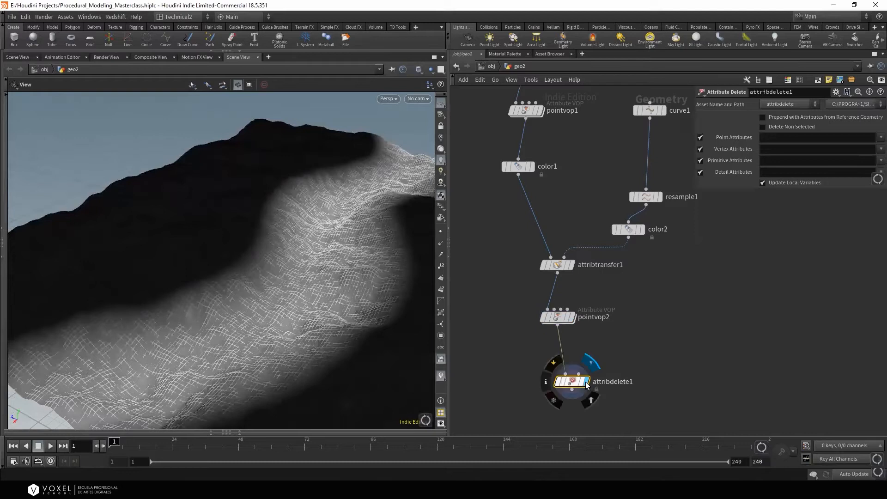
{"action": "left_click_drag", "start_coordinate": [570, 381], "coordinate": [554, 355]}
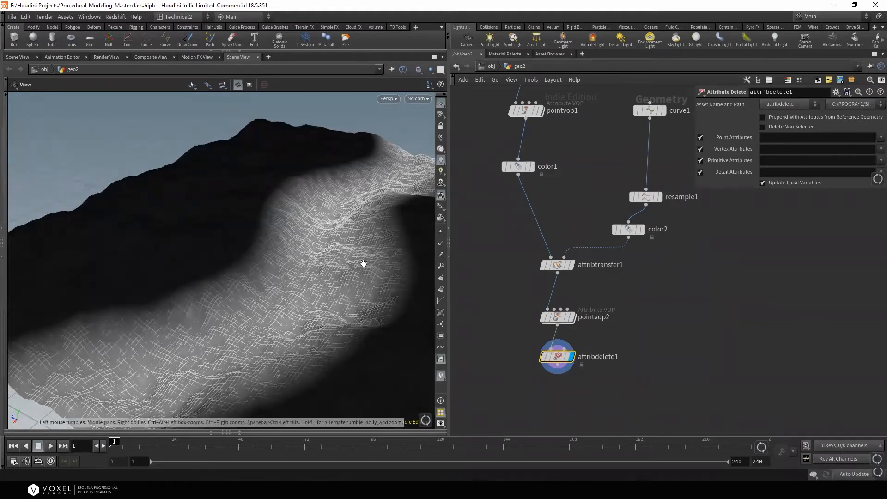
{"action": "left_click", "coordinate": [769, 128]}
{"action": "left_click_drag", "start_coordinate": [370, 260], "coordinate": [403, 259]}
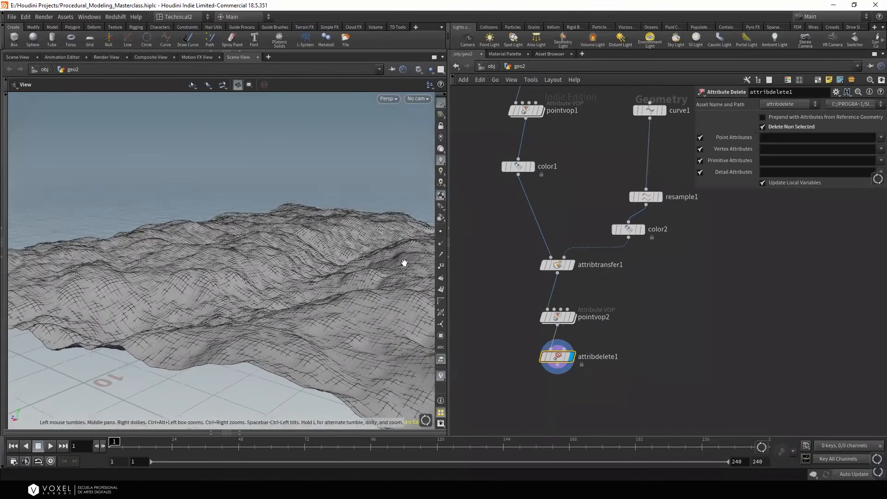
Save the scene to the Desktop folder as Procedural_Modeling_Masterclass_v2.hiplc
{"action": "left_click", "coordinate": [12, 17]}
{"action": "left_click", "coordinate": [11, 17]}
{"action": "left_click", "coordinate": [19, 79]}
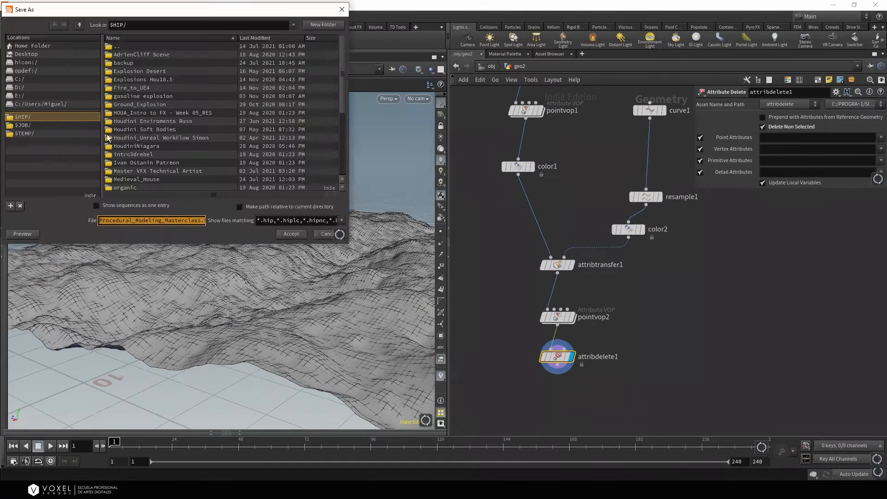
{"action": "left_click", "coordinate": [33, 55]}
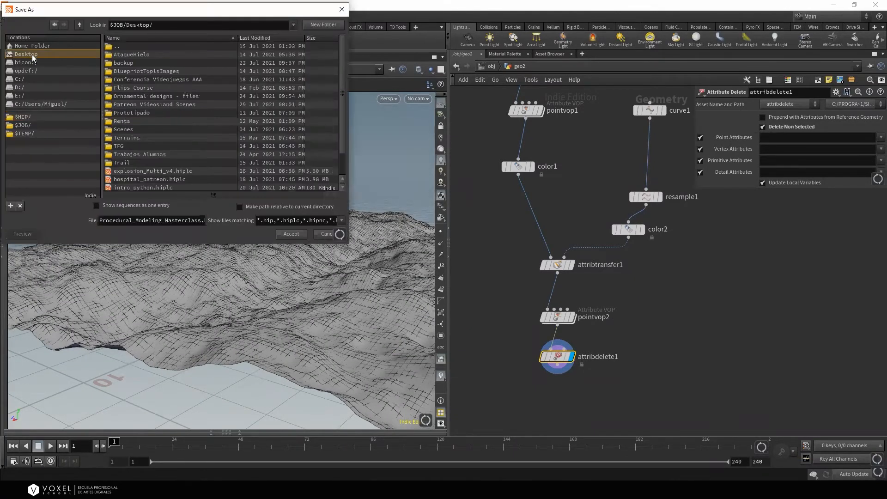
{"action": "left_click", "coordinate": [141, 221]}
{"action": "left_click", "coordinate": [205, 221]}
{"action": "type", "text": "_v2"}
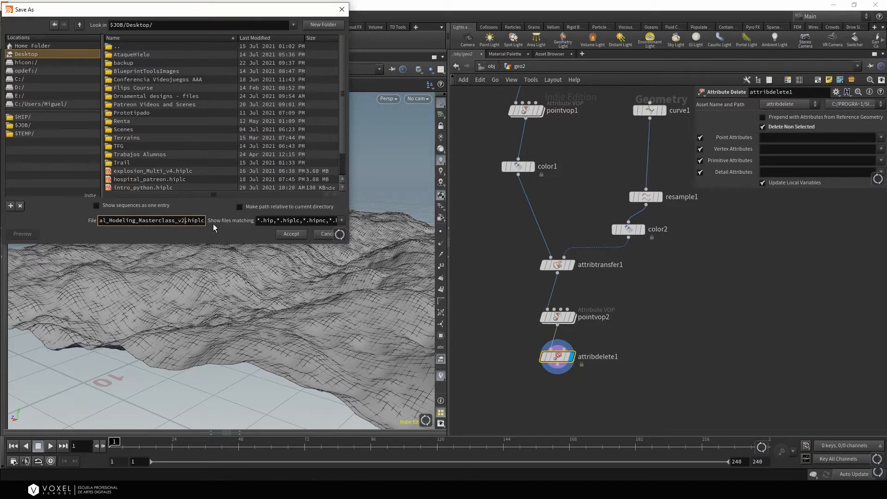
{"action": "left_click", "coordinate": [291, 234]}
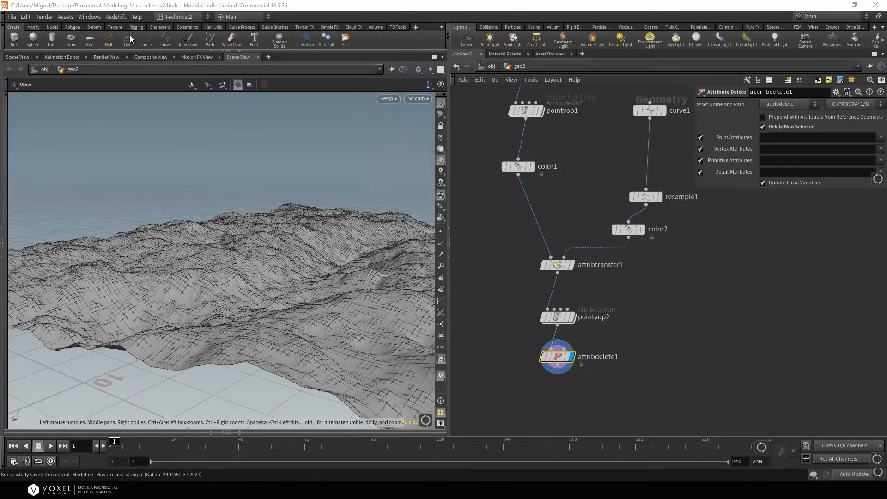
Try to open Procedural_Modeling_Masterclass_v2.hiplc from the Desktop folder
{"action": "left_click", "coordinate": [16, 19]}
{"action": "left_click", "coordinate": [29, 40]}
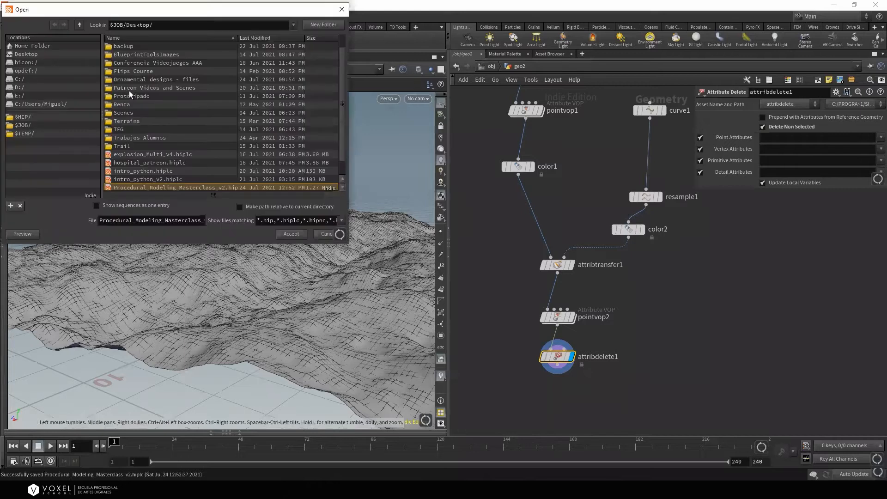
{"action": "left_click", "coordinate": [28, 54]}
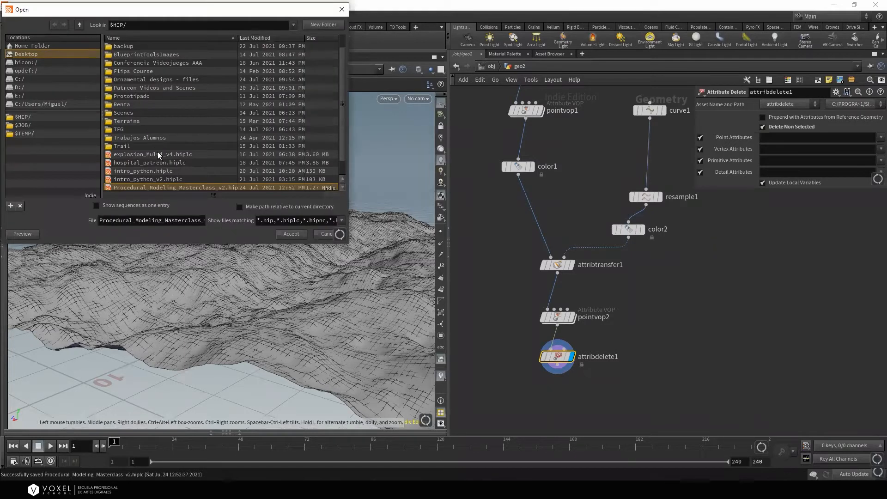
{"action": "scroll", "coordinate": [158, 154], "scroll_direction": "down", "scroll_amount": 1}
{"action": "left_click", "coordinate": [298, 232]}
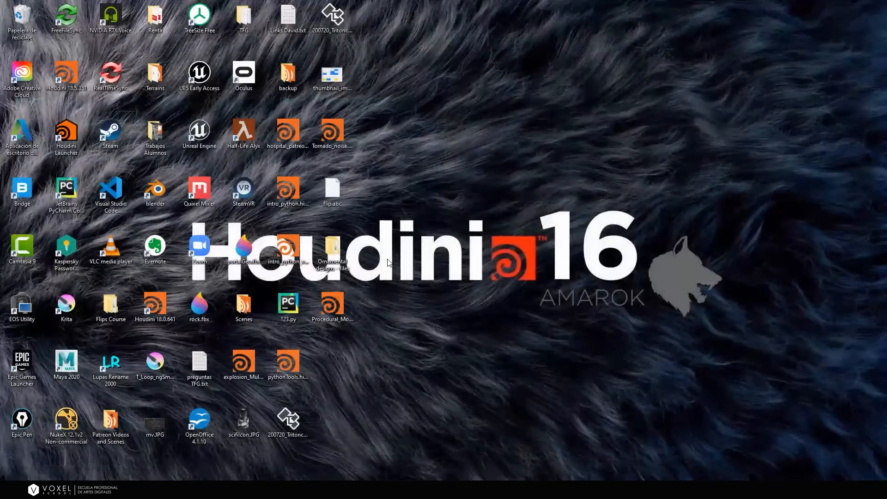
Launch Houdini with the Procedural_Modeling_Masterclass_v2 scene from the Windows desktop and dismiss the usage statistics dialog
{"action": "left_click", "coordinate": [334, 305]}
{"action": "double_click", "coordinate": [333, 302]}
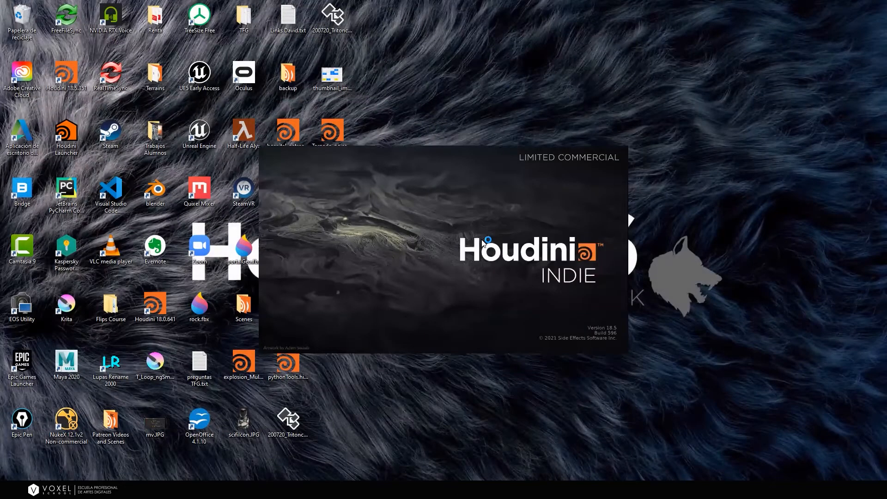
{"action": "left_click", "coordinate": [509, 291]}
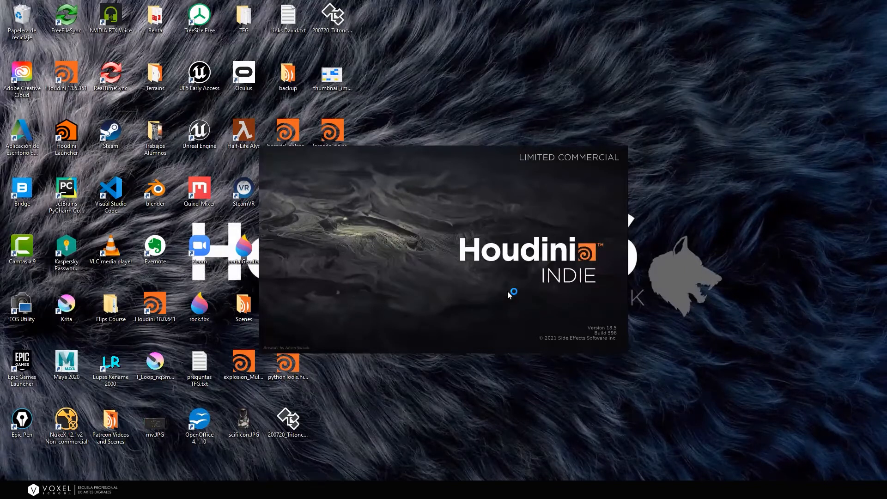
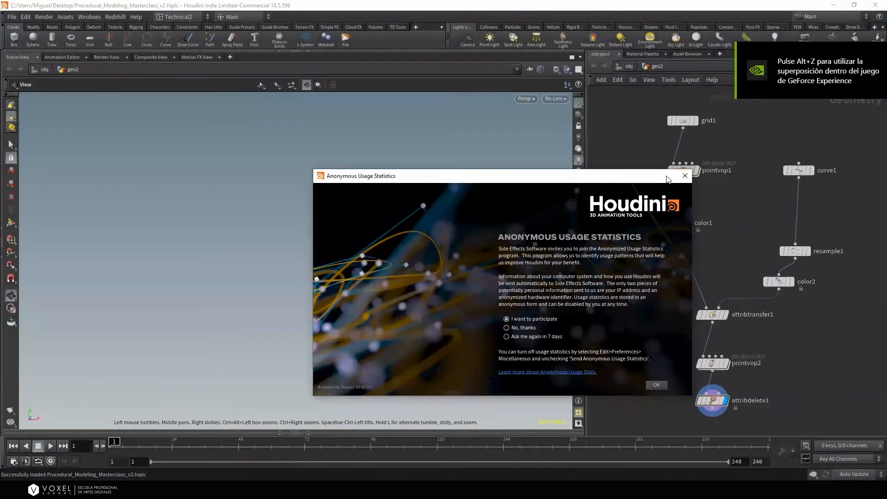
{"action": "left_click", "coordinate": [686, 175]}
Compare the final terrain at attribdelete1 with the noise-only terrain at pointvop1 by switching the displayed node
{"action": "mouse_move", "coordinate": [354, 214]}
{"action": "left_mouse_down"}
{"action": "mouse_move", "coordinate": [298, 238]}
{"action": "mouse_move", "coordinate": [356, 227]}
{"action": "left_mouse_up"}
{"action": "left_click", "coordinate": [568, 69]}
{"action": "left_click", "coordinate": [568, 72]}
{"action": "left_click", "coordinate": [580, 99]}
{"action": "left_click_drag", "start_coordinate": [435, 168], "coordinate": [418, 178]}
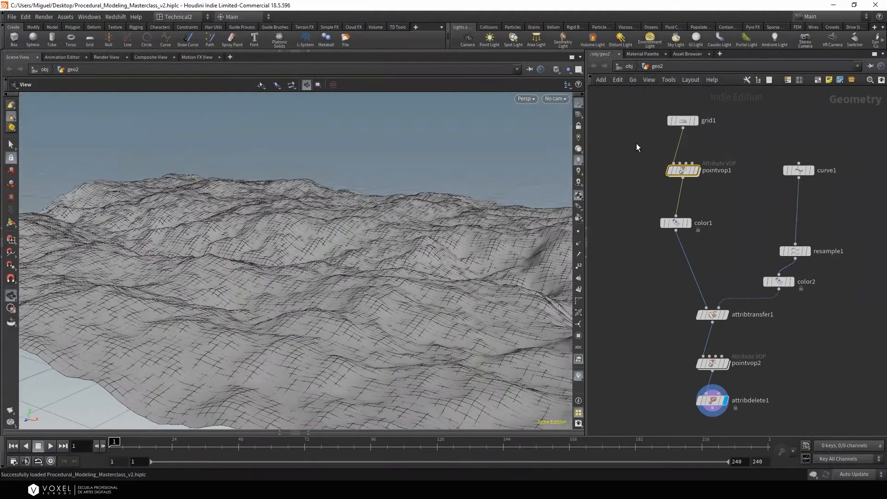
{"action": "scroll", "coordinate": [638, 159], "scroll_direction": "down", "scroll_amount": 2}
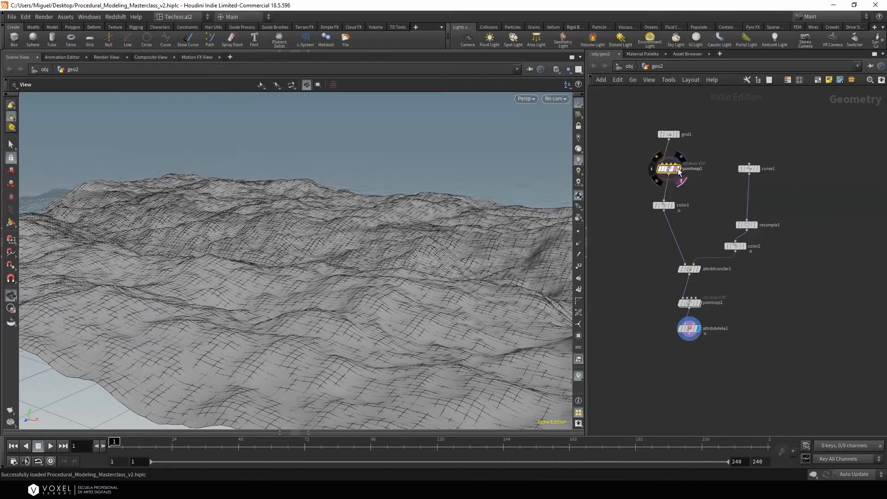
{"action": "left_click", "coordinate": [678, 168]}
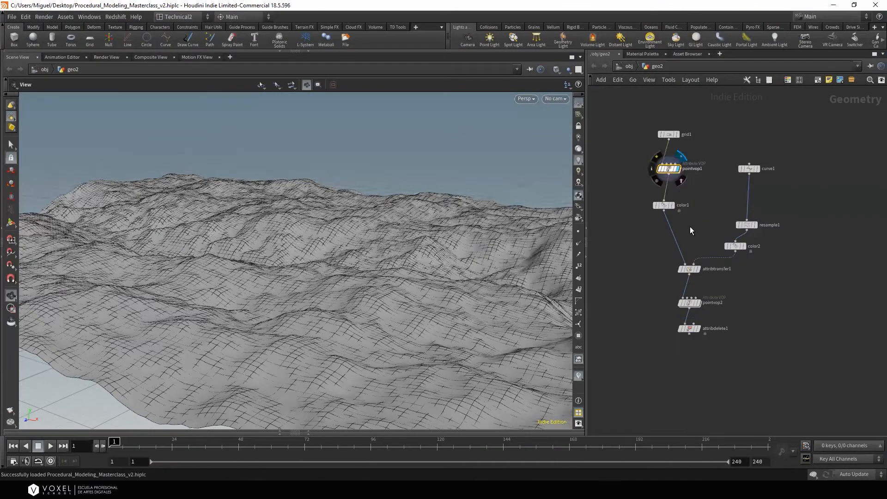
{"action": "left_click", "coordinate": [699, 329]}
{"action": "left_click", "coordinate": [678, 168]}
{"action": "left_click_drag", "start_coordinate": [390, 231], "coordinate": [441, 238]}
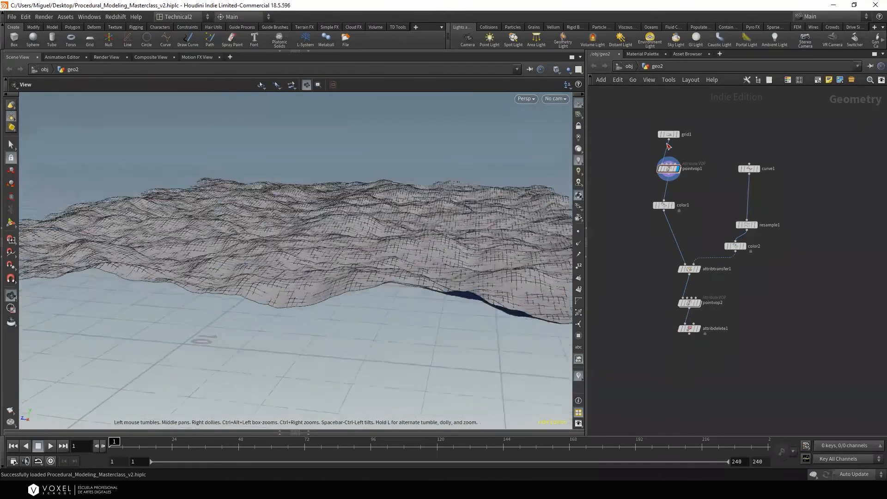
Examine the remaining stages of the terrain by displaying color1 and the base grid1
{"action": "middle_click_drag", "start_coordinate": [673, 182], "coordinate": [653, 216]}
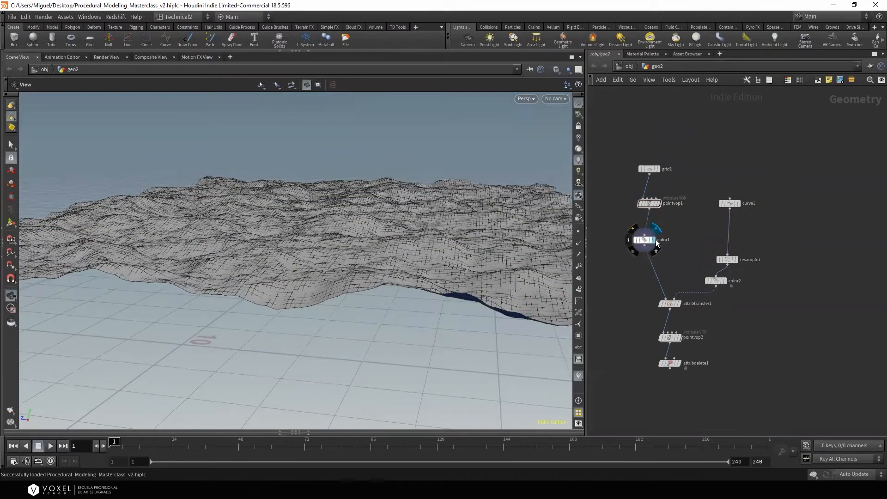
{"action": "left_click", "coordinate": [656, 227]}
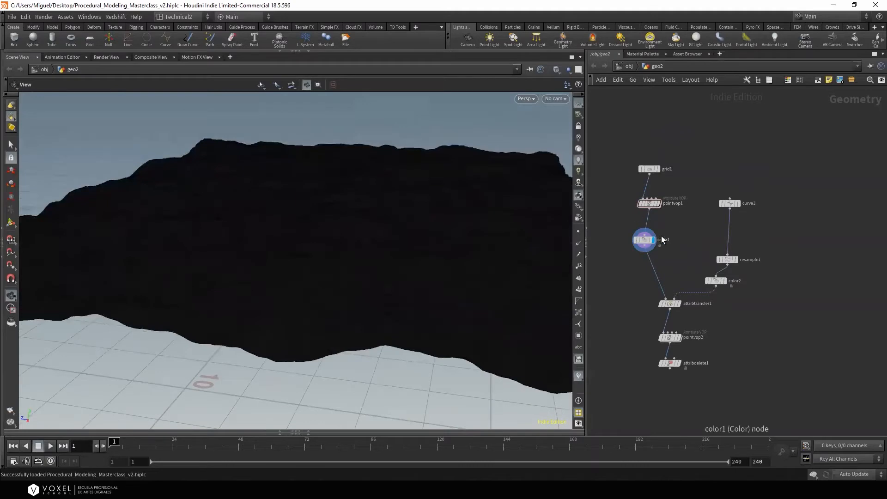
{"action": "mouse_move", "coordinate": [668, 360]}
{"action": "left_click_drag", "start_coordinate": [431, 271], "coordinate": [489, 246]}
{"action": "right_click_drag", "start_coordinate": [526, 241], "coordinate": [457, 245]}
{"action": "left_click_drag", "start_coordinate": [458, 245], "coordinate": [600, 194]}
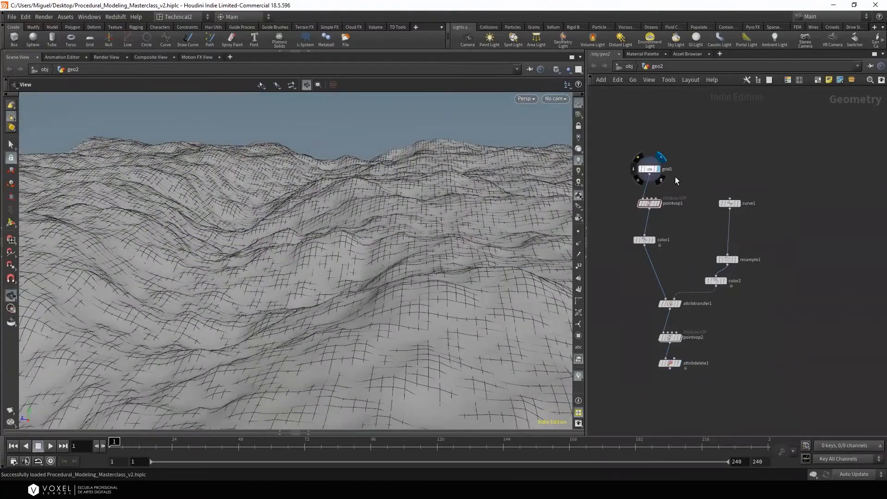
{"action": "left_click", "coordinate": [664, 178]}
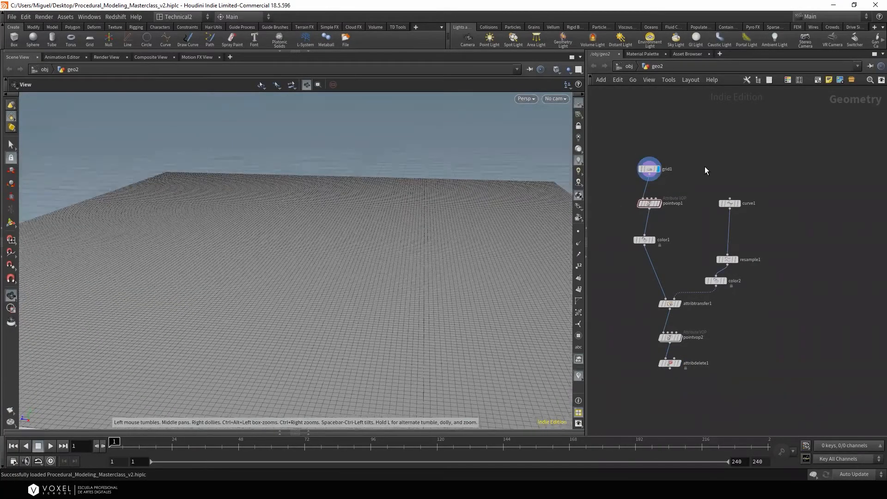
Place a second Grid node beside grid1, inspect its surface, and delete it
{"action": "key", "text": "Tab"}
{"action": "left_click", "coordinate": [786, 113]}
{"action": "left_click", "coordinate": [703, 180]}
{"action": "left_click_drag", "start_coordinate": [475, 219], "coordinate": [478, 231]}
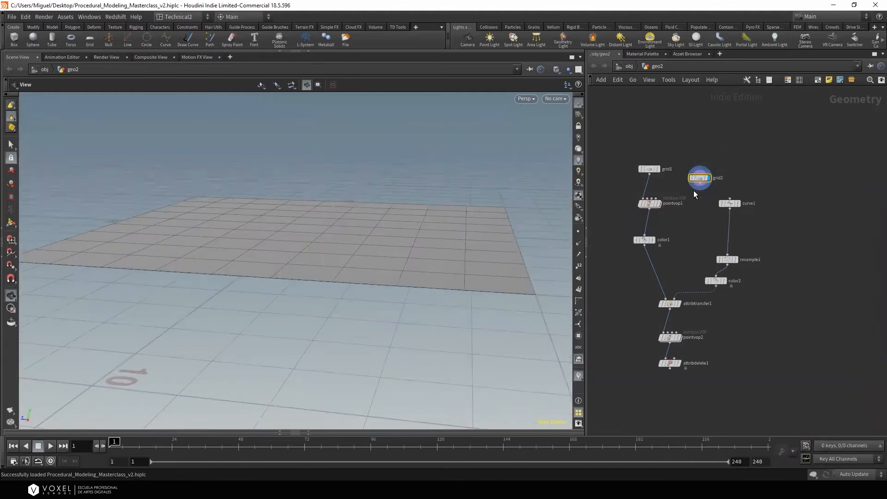
{"action": "key", "text": "Delete"}
Display attribdelete1 and deepen the path by setting pointvop2's altura to -2
{"action": "left_click_drag", "start_coordinate": [452, 198], "coordinate": [388, 248]}
{"action": "right_click_drag", "start_coordinate": [388, 248], "coordinate": [390, 235]}
{"action": "left_click_drag", "start_coordinate": [391, 234], "coordinate": [391, 267]}
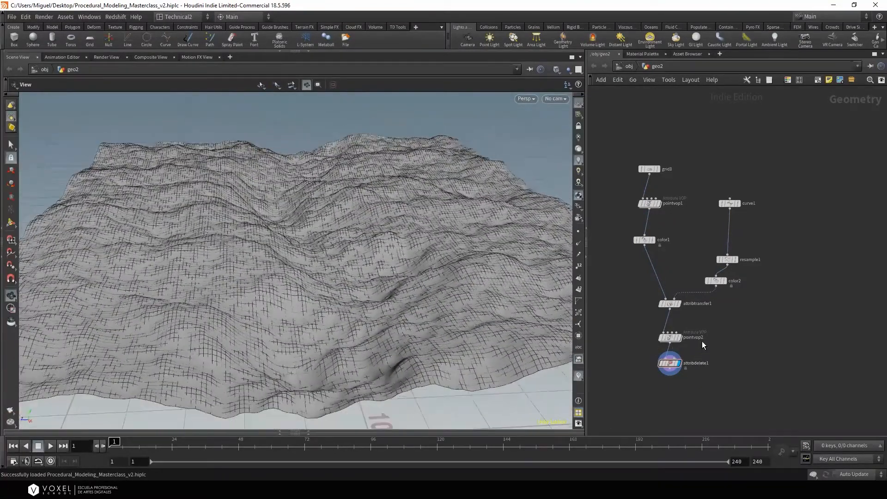
{"action": "left_click", "coordinate": [670, 338]}
{"action": "key", "text": "p"}
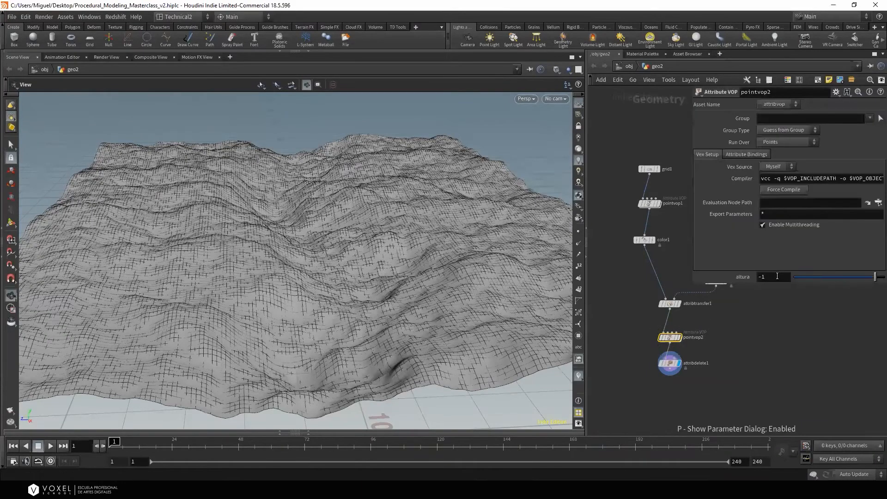
{"action": "left_click_drag", "start_coordinate": [777, 276], "coordinate": [746, 277]}
{"action": "type", "text": "-2"}
{"action": "key", "text": "Return"}
{"action": "left_click_drag", "start_coordinate": [513, 226], "coordinate": [437, 219]}
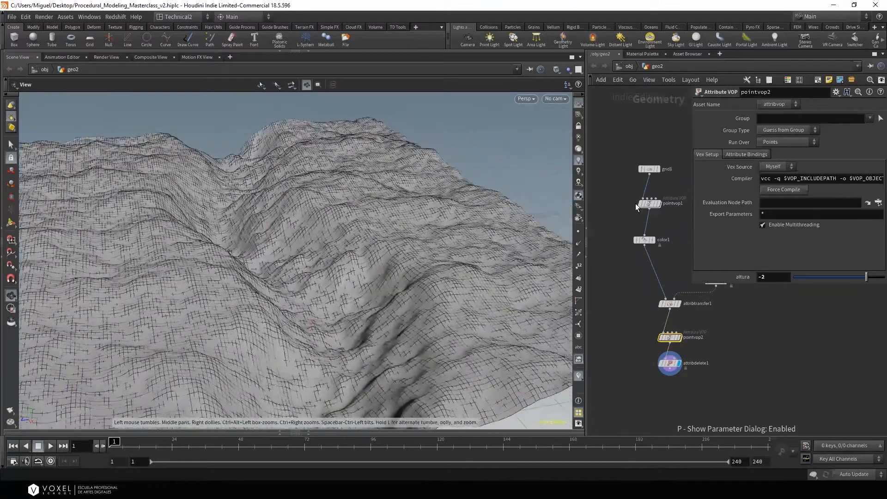
Widen the network area beside the viewport and examine the carved valley from several angles
{"action": "scroll", "coordinate": [656, 198], "scroll_direction": "down", "scroll_amount": 2}
{"action": "left_click_drag", "start_coordinate": [586, 111], "coordinate": [462, 116]}
{"action": "middle_click_drag", "start_coordinate": [616, 166], "coordinate": [561, 162]}
{"action": "left_click_drag", "start_coordinate": [408, 213], "coordinate": [271, 225]}
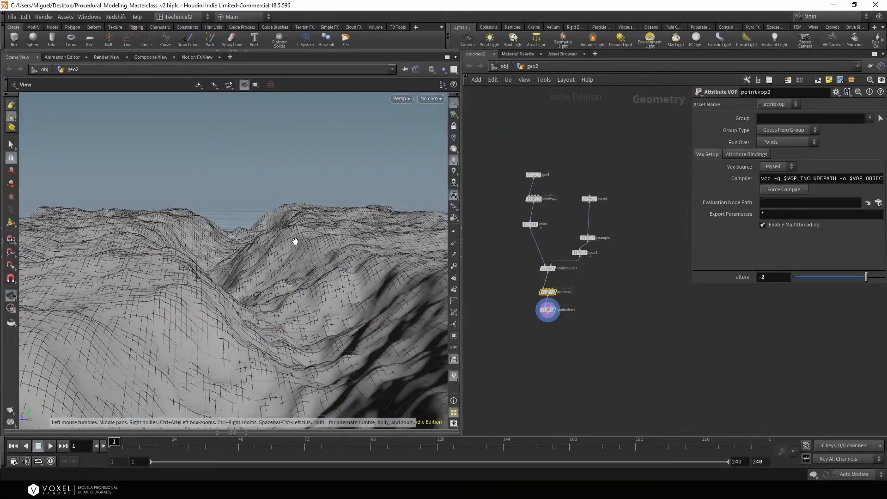
{"action": "left_click_drag", "start_coordinate": [291, 258], "coordinate": [415, 283]}
{"action": "left_click_drag", "start_coordinate": [329, 285], "coordinate": [581, 325]}
{"action": "left_click_drag", "start_coordinate": [335, 238], "coordinate": [373, 260]}
{"action": "middle_click_drag", "start_coordinate": [670, 208], "coordinate": [633, 213]}
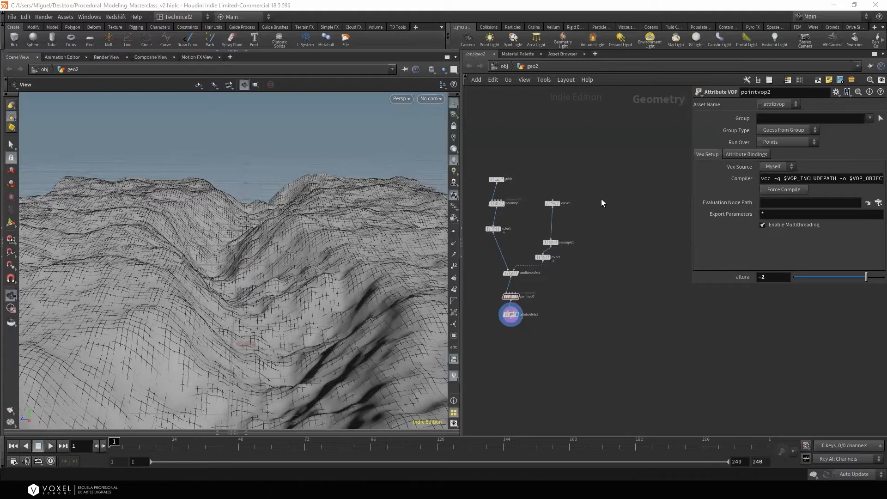
{"action": "key", "text": "Tab"}
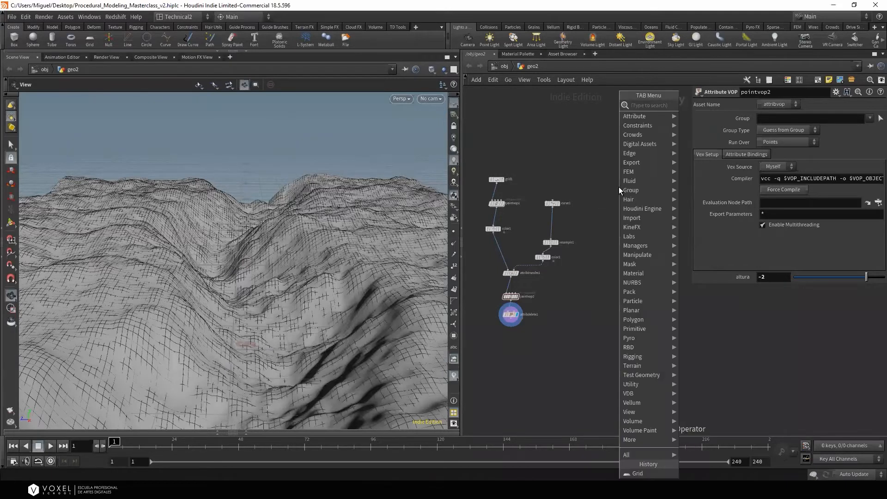
{"action": "type", "text": "box"}
{"action": "key", "text": "Return"}
{"action": "key", "text": "Escape"}
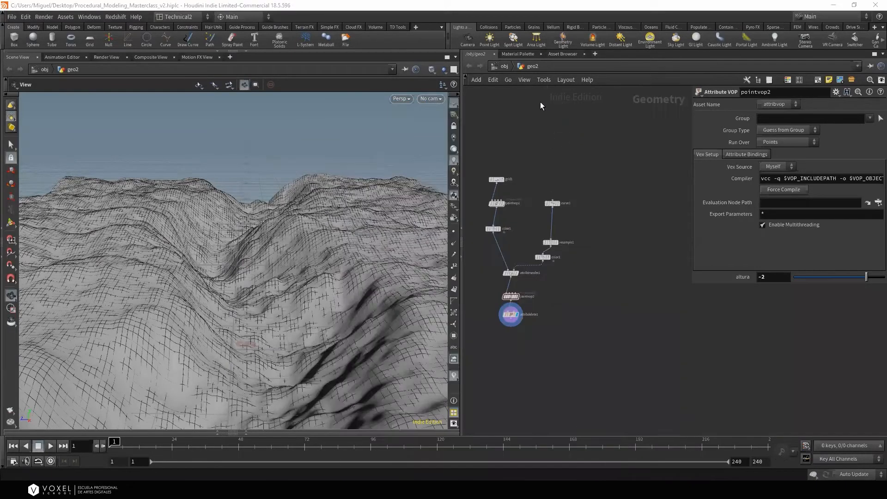
Return to the object level, create a new geometry object below geo2, and enter it
{"action": "left_click", "coordinate": [505, 66]}
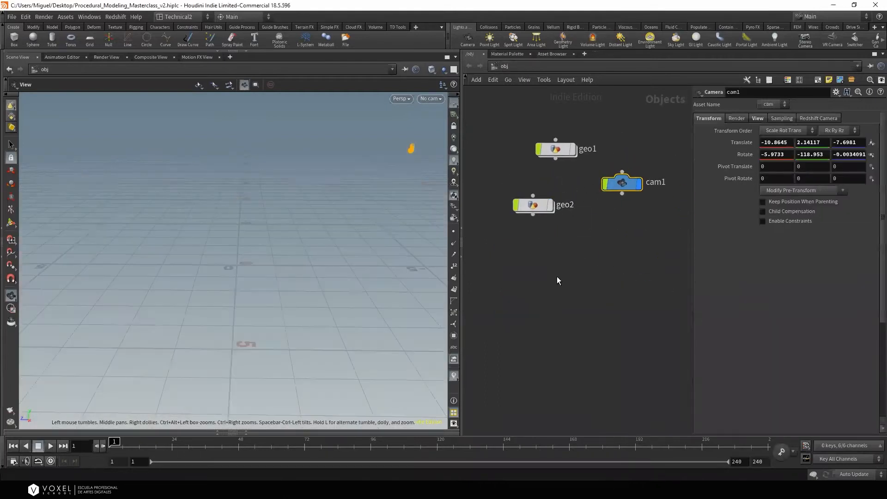
{"action": "key", "text": "Tab"}
{"action": "type", "text": "ge"}
{"action": "key", "text": "Return"}
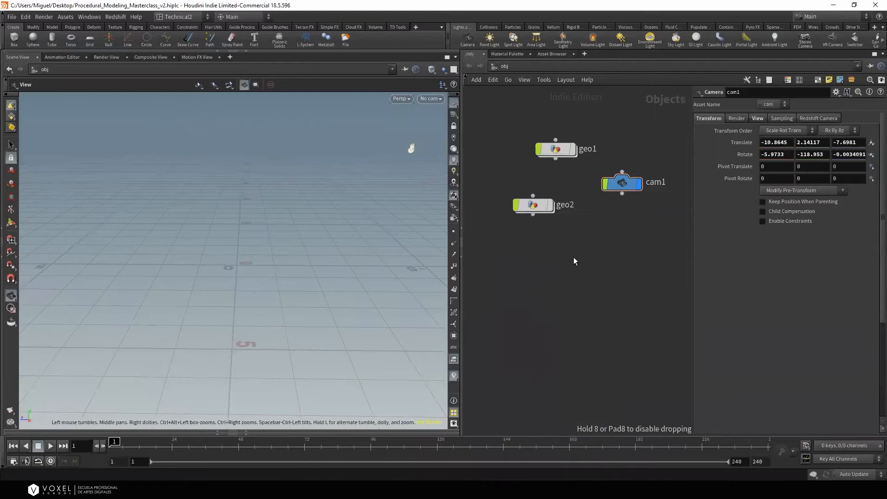
{"action": "left_click", "coordinate": [567, 252]}
{"action": "double_click", "coordinate": [559, 250]}
Place a Grid node in the empty geometry network
{"action": "key", "text": "Tab"}
{"action": "mouse_move", "coordinate": [601, 172]}
{"action": "left_click", "coordinate": [676, 90]}
{"action": "left_click", "coordinate": [596, 167]}
{"action": "mouse_move", "coordinate": [319, 249]}
{"action": "left_mouse_down"}
{"action": "mouse_move", "coordinate": [341, 228]}
{"action": "mouse_move", "coordinate": [298, 247]}
{"action": "left_mouse_up"}
{"action": "mouse_move", "coordinate": [528, 182]}
{"action": "left_click_drag", "start_coordinate": [594, 182], "coordinate": [661, 130]}
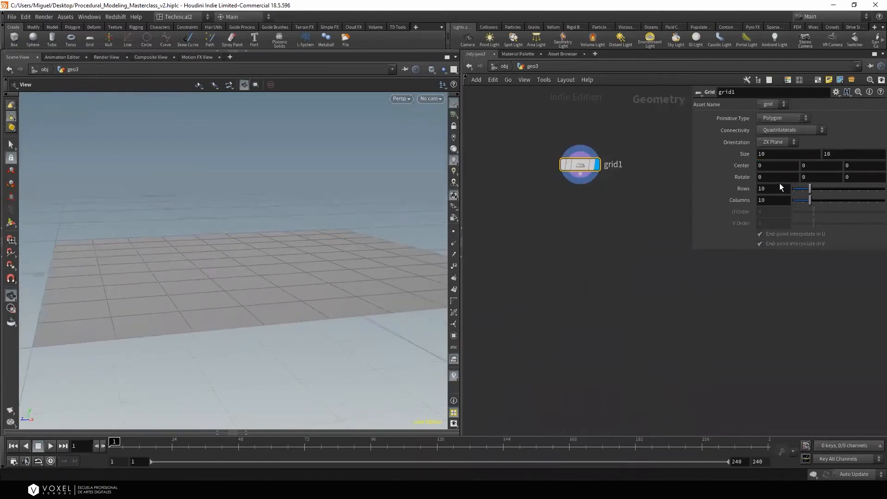
Set the grid's rows and columns to 200 each
{"action": "type", "text": "200"}
{"action": "key", "text": "Return"}
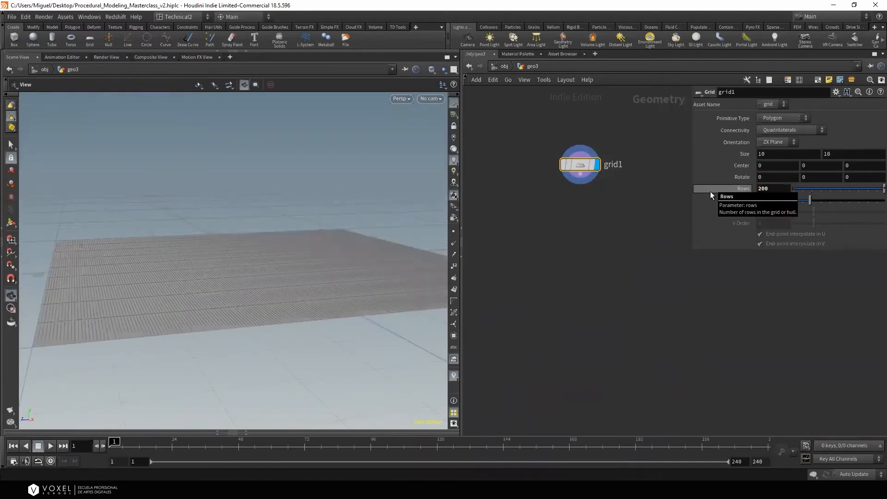
{"action": "type", "text": "200"}
{"action": "key", "text": "Return"}
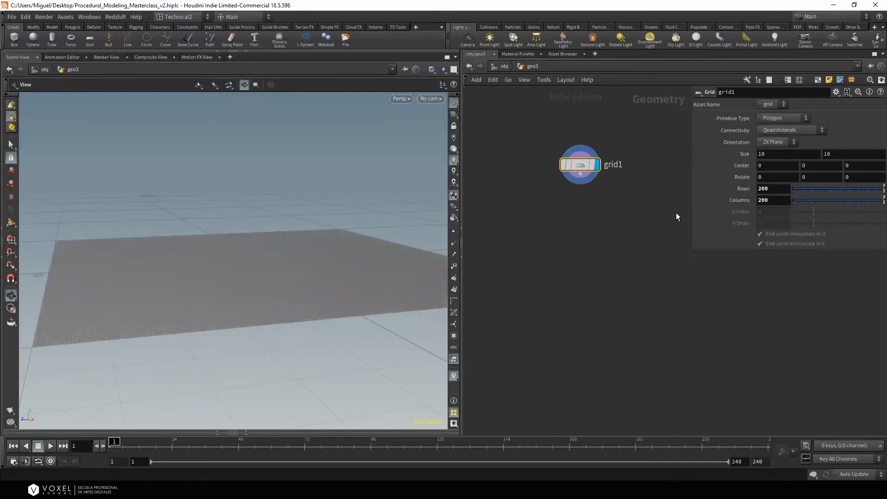
{"action": "left_click_drag", "start_coordinate": [586, 166], "coordinate": [580, 181]}
{"action": "middle_click_drag", "start_coordinate": [573, 210], "coordinate": [588, 216]}
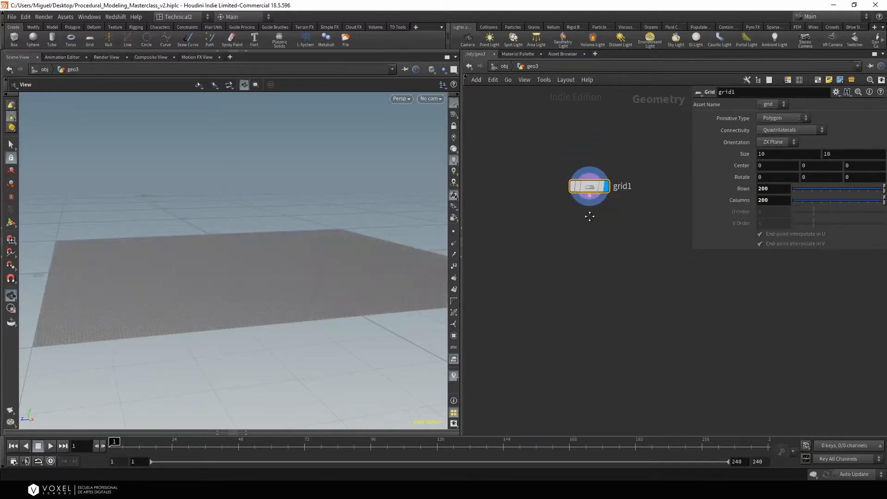
{"action": "left_click_drag", "start_coordinate": [319, 210], "coordinate": [332, 236]}
Append a Point VOP to grid1's output and place it below the grid
{"action": "left_click", "coordinate": [590, 196]}
{"action": "key", "text": "Tab"}
{"action": "type", "text": "poi"}
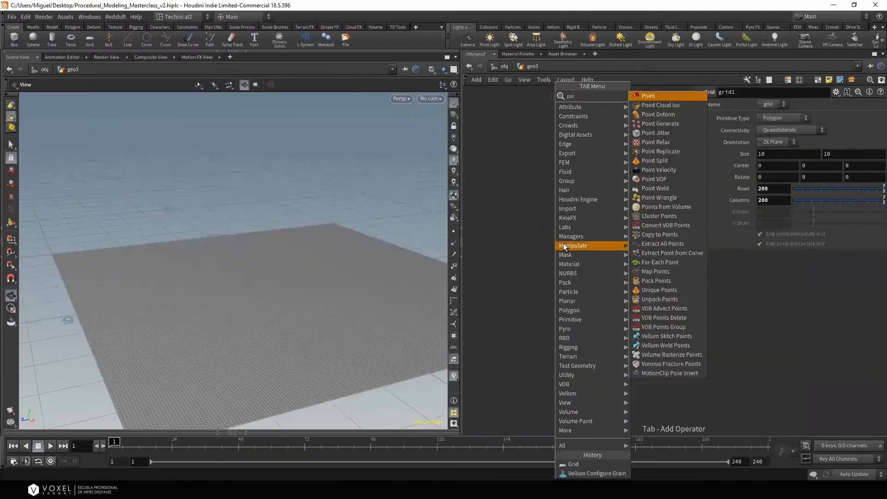
{"action": "left_click", "coordinate": [664, 178]}
{"action": "left_click_drag", "start_coordinate": [567, 263], "coordinate": [528, 249]}
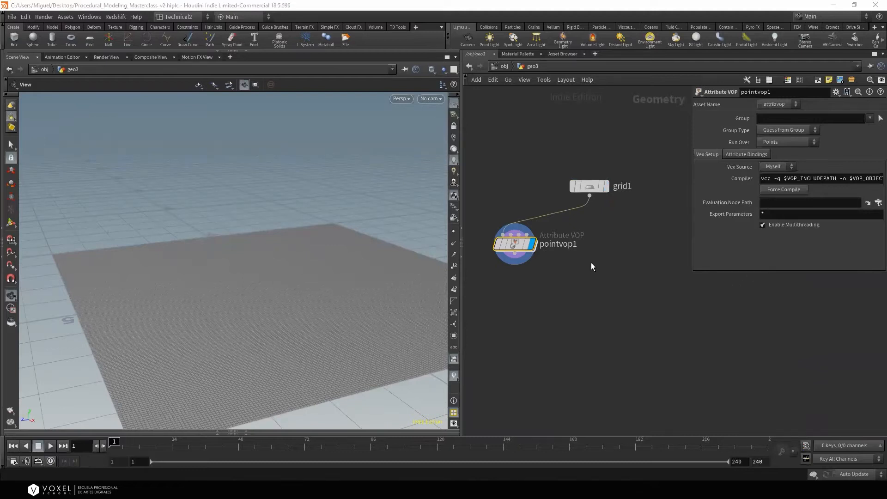
Enter pointvop1, move the output node away from the globals, and place an unconnected Add node
{"action": "double_click", "coordinate": [514, 245]}
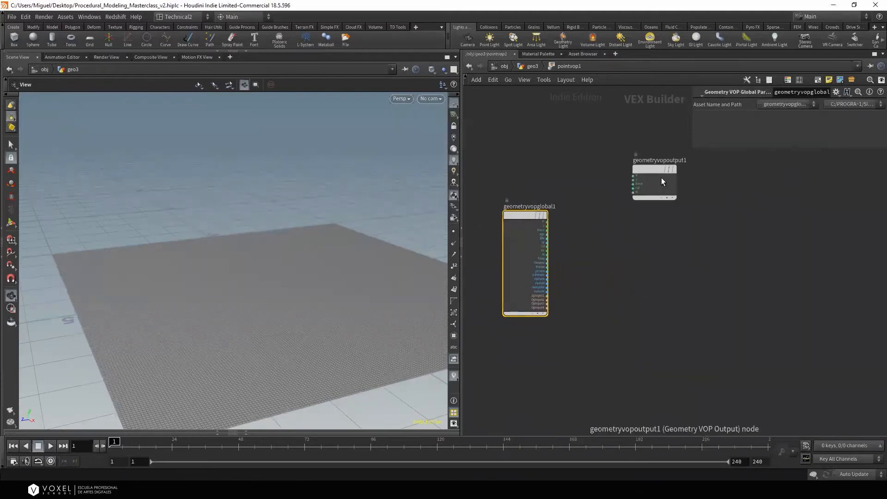
{"action": "left_click_drag", "start_coordinate": [662, 181], "coordinate": [720, 206]}
{"action": "key", "text": "Tab"}
{"action": "type", "text": "add"}
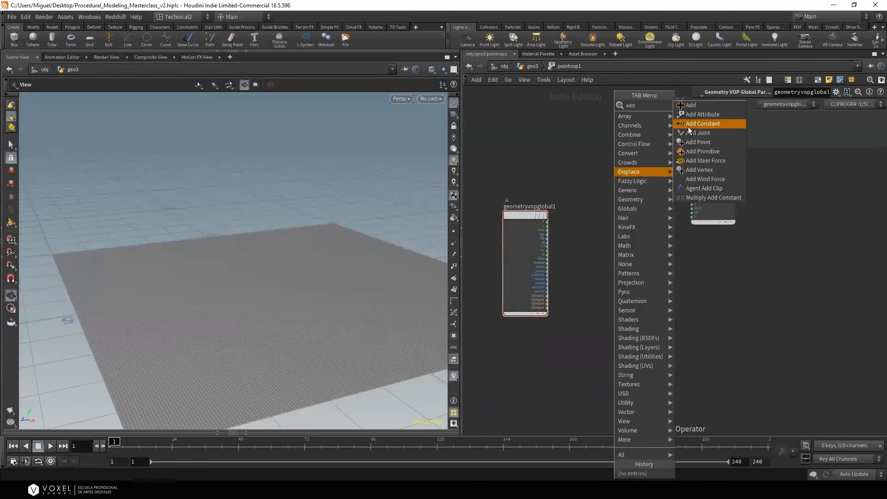
{"action": "left_click", "coordinate": [688, 106]}
{"action": "left_click", "coordinate": [636, 285]}
{"action": "middle_click_drag", "start_coordinate": [646, 254], "coordinate": [614, 268]}
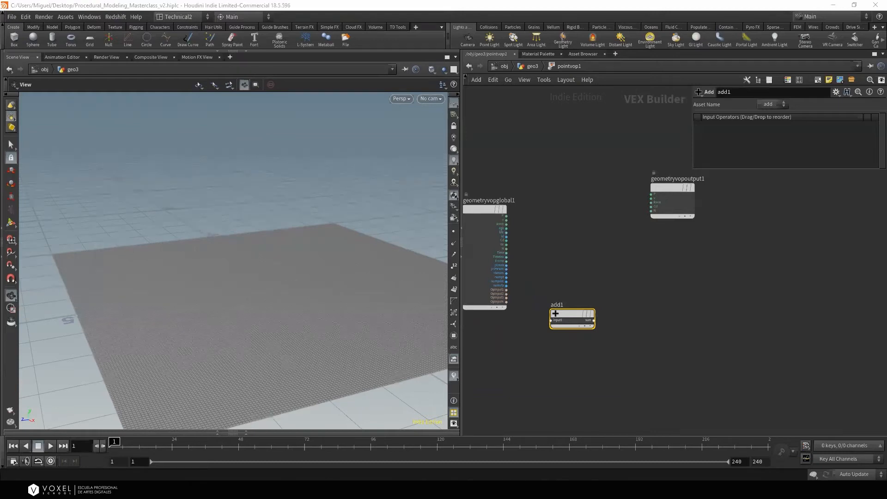
Wire the global P into a new Vector to Float node and place it above the Add node
{"action": "left_click", "coordinate": [502, 217]}
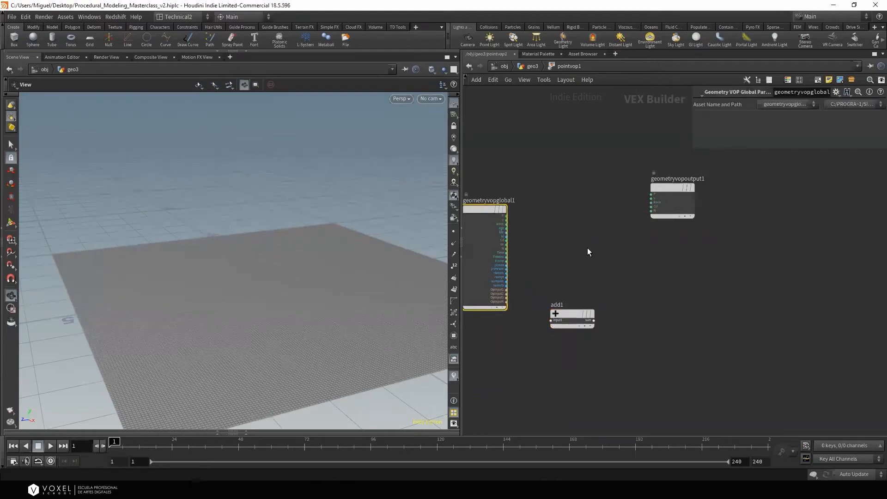
{"action": "scroll", "coordinate": [508, 217], "scroll_direction": "up", "scroll_amount": 3}
{"action": "left_click", "coordinate": [507, 216]}
{"action": "key", "text": "Tab"}
{"action": "type", "text": "vec"}
{"action": "left_click", "coordinate": [668, 115]}
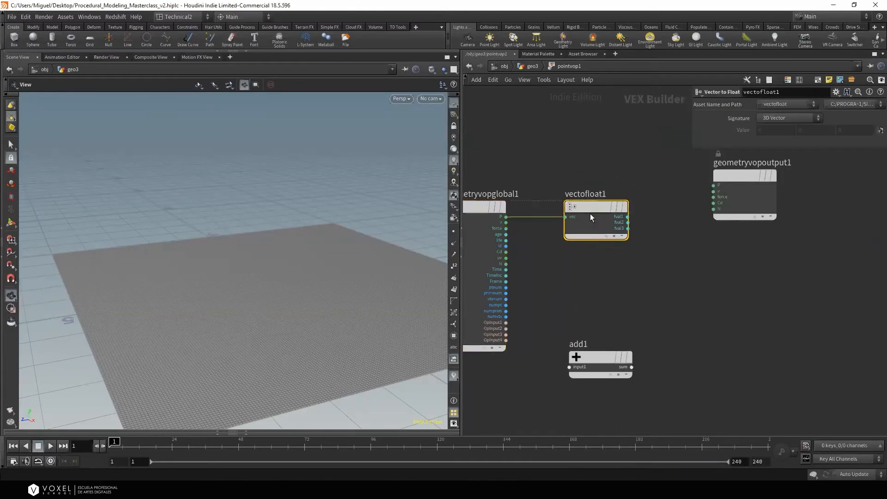
{"action": "left_click", "coordinate": [603, 174]}
Wire the global P into a new Get Vector Component node set to Component 1, placed below vectofloat1
{"action": "left_click", "coordinate": [506, 217]}
{"action": "key", "text": "Tab"}
{"action": "type", "text": "get"}
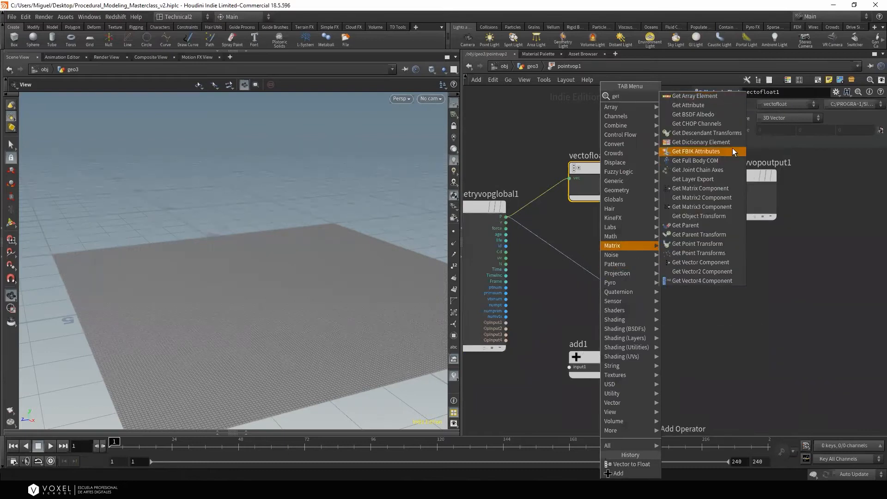
{"action": "left_click", "coordinate": [709, 262]}
{"action": "left_click", "coordinate": [600, 285]}
{"action": "left_click", "coordinate": [786, 131]}
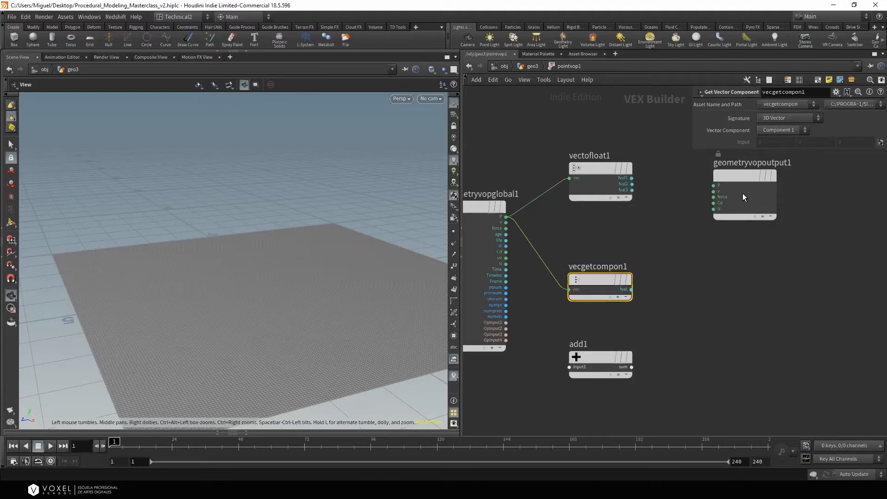
{"action": "middle_click_drag", "start_coordinate": [711, 292], "coordinate": [667, 283]}
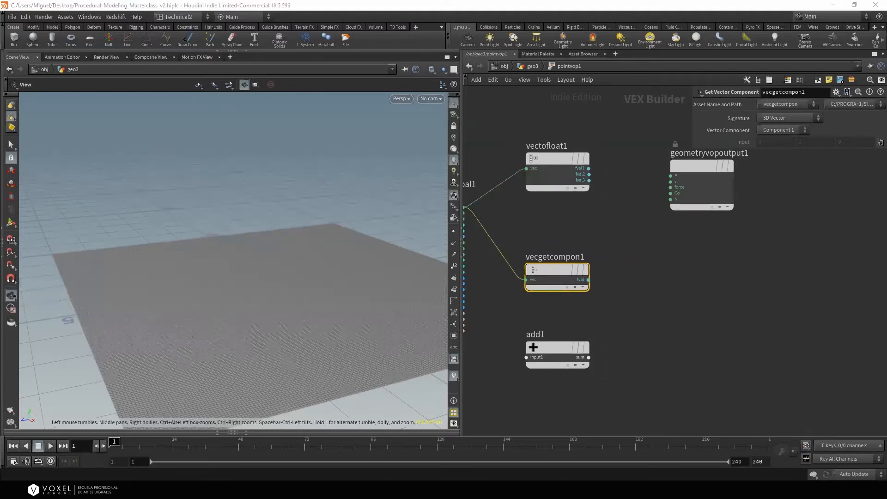
{"action": "left_click_drag", "start_coordinate": [577, 276], "coordinate": [579, 264]}
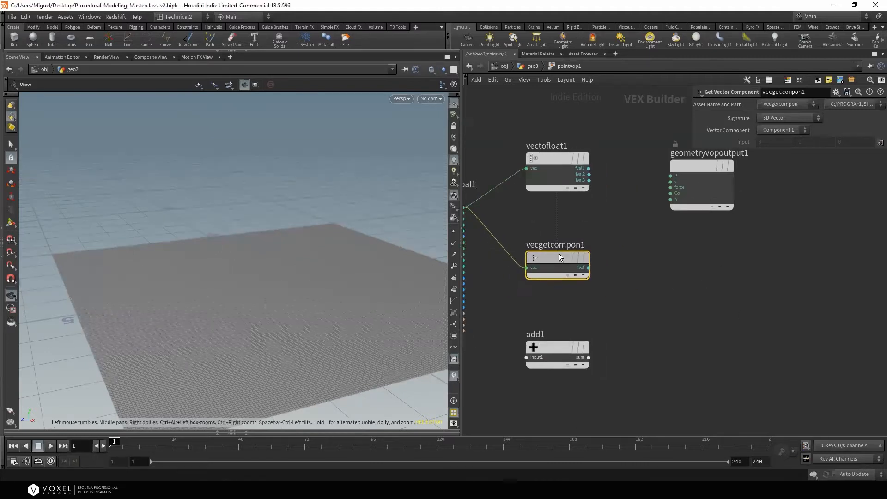
{"action": "middle_click_drag", "start_coordinate": [610, 289], "coordinate": [617, 269]}
Feed the extracted vector component into a new Ramp Parameter and set its type to Spline Ramp (float)
{"action": "left_click", "coordinate": [595, 245]}
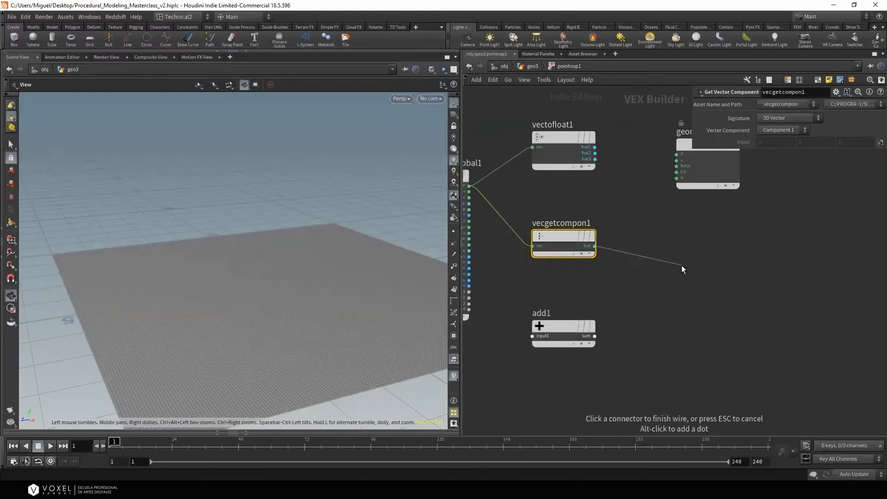
{"action": "key", "text": "Tab"}
{"action": "type", "text": "ramp"}
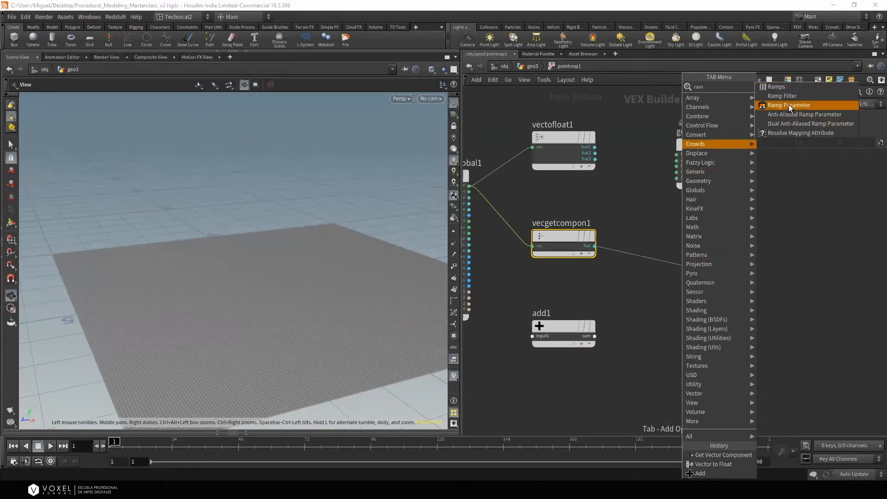
{"action": "key", "text": "Return"}
{"action": "left_click", "coordinate": [786, 177]}
{"action": "left_click", "coordinate": [786, 176]}
{"action": "left_click", "coordinate": [779, 166]}
{"action": "left_click", "coordinate": [778, 165]}
{"action": "left_click", "coordinate": [776, 144]}
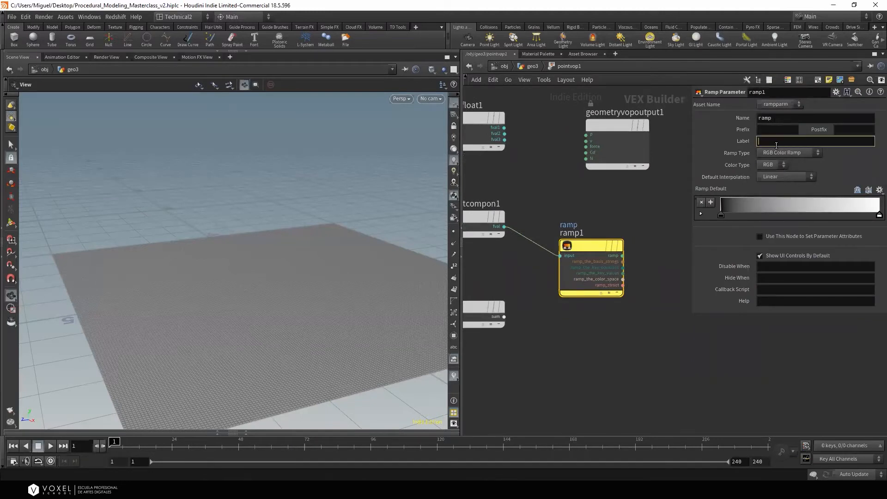
{"action": "left_click", "coordinate": [781, 153]}
{"action": "left_click", "coordinate": [779, 172]}
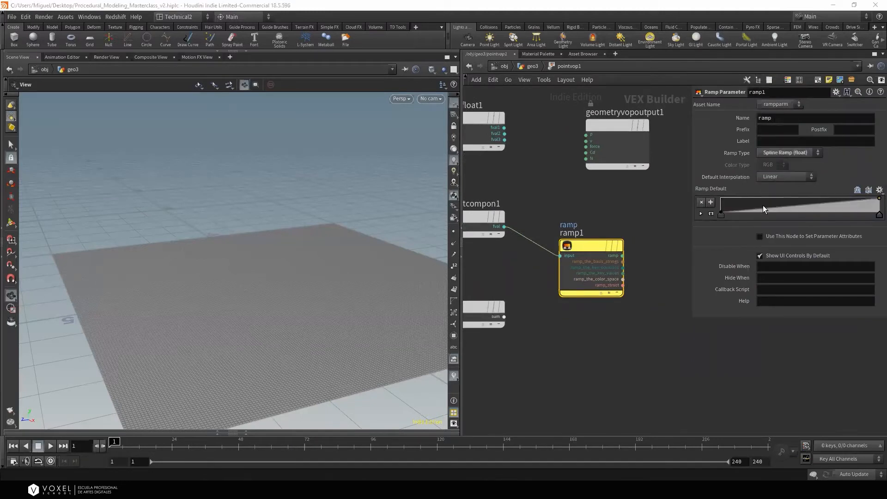
Place a Float to Vector node after the ramp and wire the ramp value into its second component
{"action": "scroll", "coordinate": [657, 328], "scroll_direction": "down", "scroll_amount": 2}
{"action": "middle_click_drag", "start_coordinate": [649, 336], "coordinate": [591, 337]}
{"action": "left_click_drag", "start_coordinate": [570, 158], "coordinate": [643, 174]}
{"action": "middle_click_drag", "start_coordinate": [580, 299], "coordinate": [588, 286]}
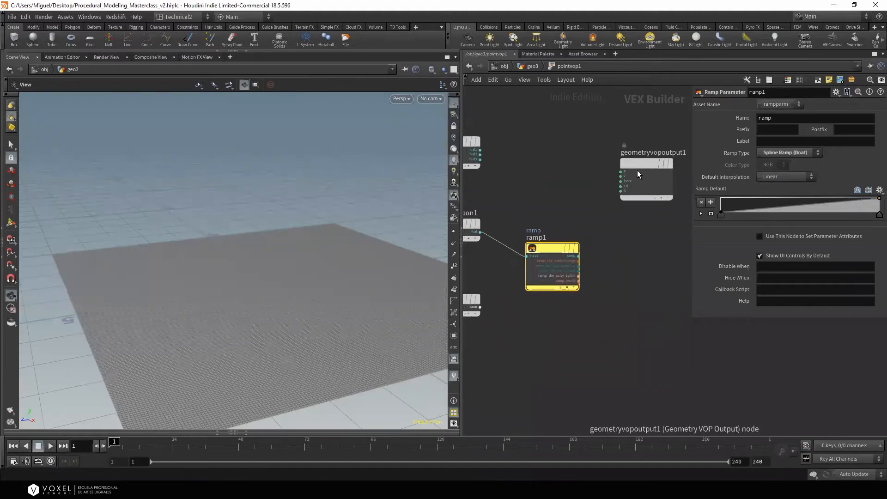
{"action": "left_click_drag", "start_coordinate": [638, 171], "coordinate": [676, 172]}
{"action": "key", "text": "Tab"}
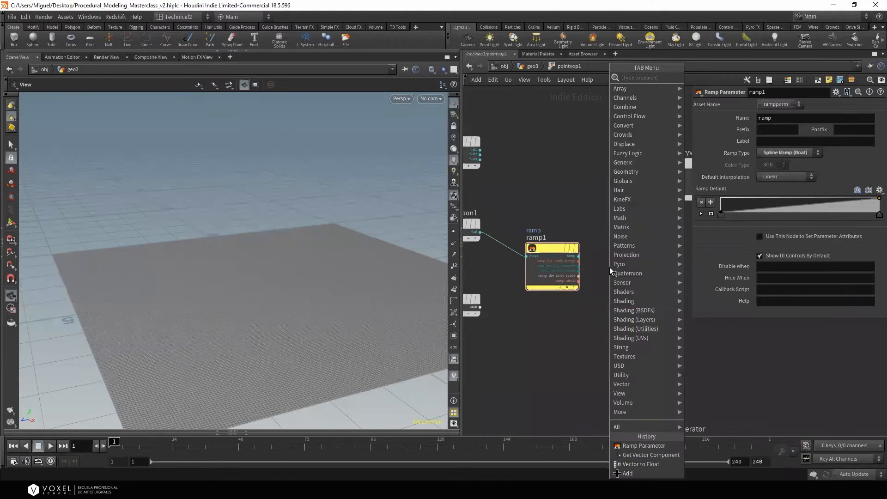
{"action": "type", "text": "r"}
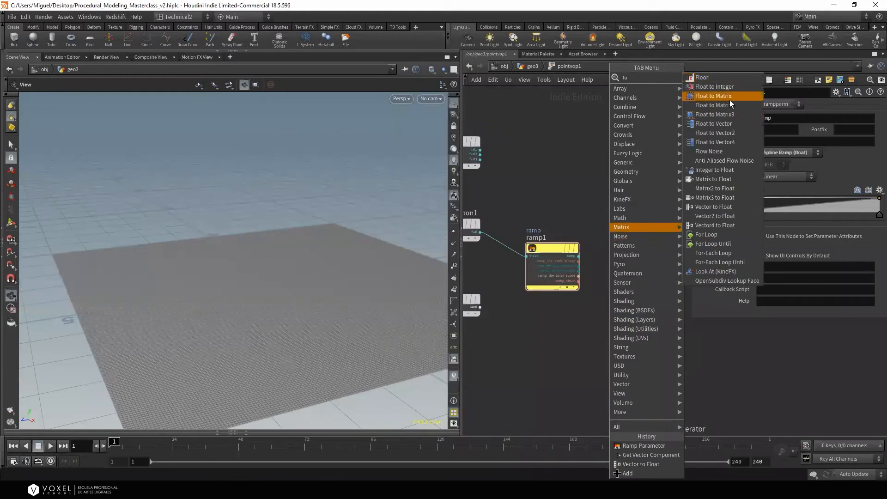
{"action": "left_click", "coordinate": [718, 123]}
{"action": "left_click", "coordinate": [619, 251]}
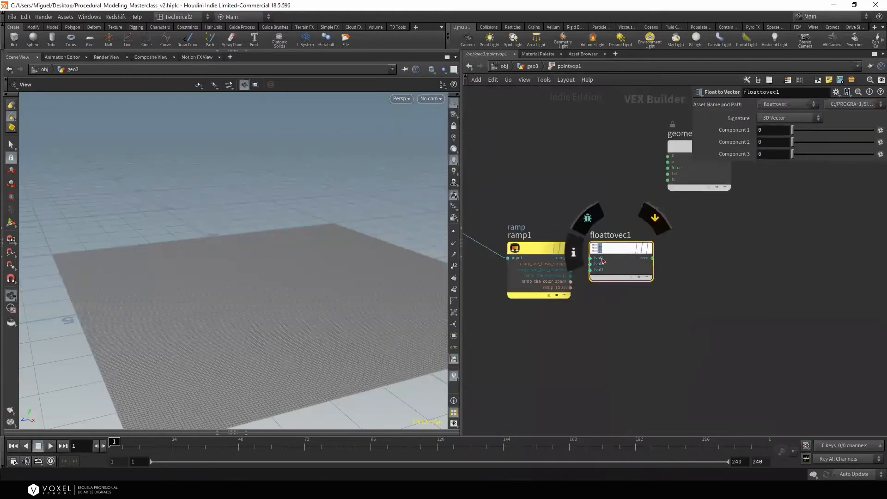
{"action": "left_click", "coordinate": [571, 258]}
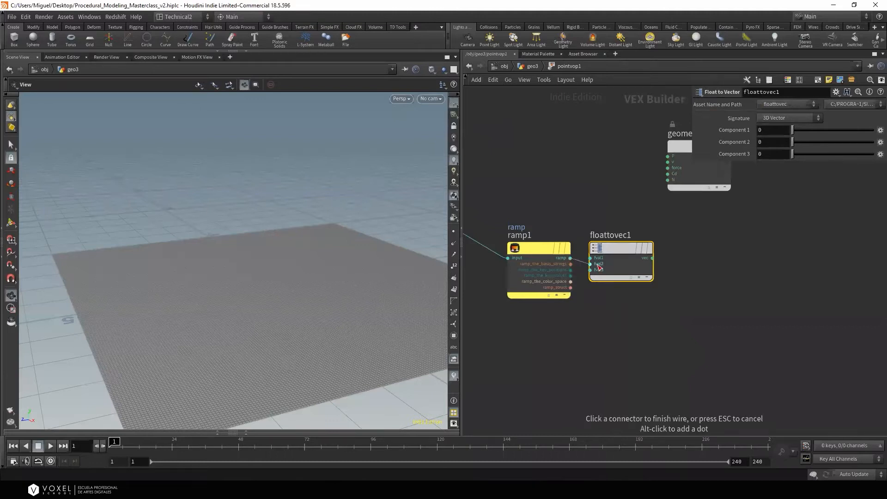
{"action": "left_click", "coordinate": [599, 267]}
{"action": "scroll", "coordinate": [614, 323], "scroll_direction": "down", "scroll_amount": 2}
{"action": "left_click_drag", "start_coordinate": [619, 262], "coordinate": [648, 261]}
{"action": "left_click_drag", "start_coordinate": [347, 293], "coordinate": [360, 299]}
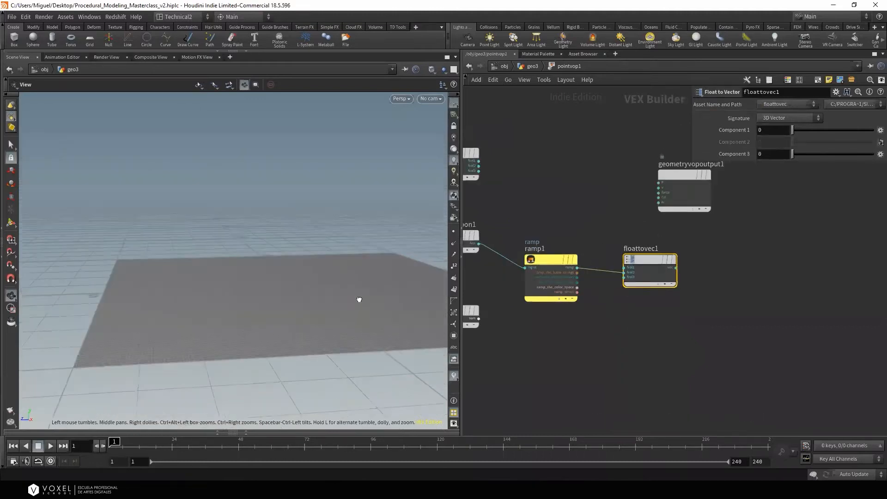
Place a second Add node above the ramp and wire the global P into its first input
{"action": "middle_click_drag", "start_coordinate": [541, 222], "coordinate": [617, 204]}
{"action": "key", "text": "Tab"}
{"action": "type", "text": "a"}
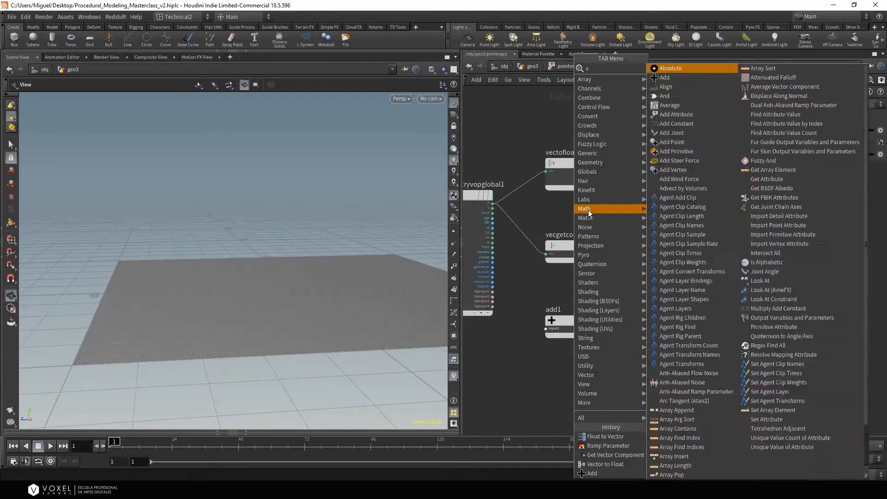
{"action": "left_click", "coordinate": [692, 69]}
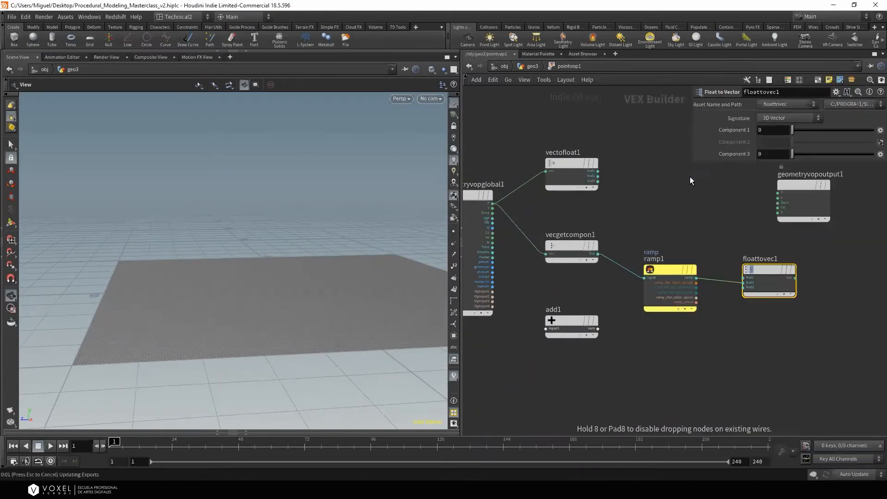
{"action": "left_click", "coordinate": [691, 181]}
{"action": "left_click", "coordinate": [493, 203]}
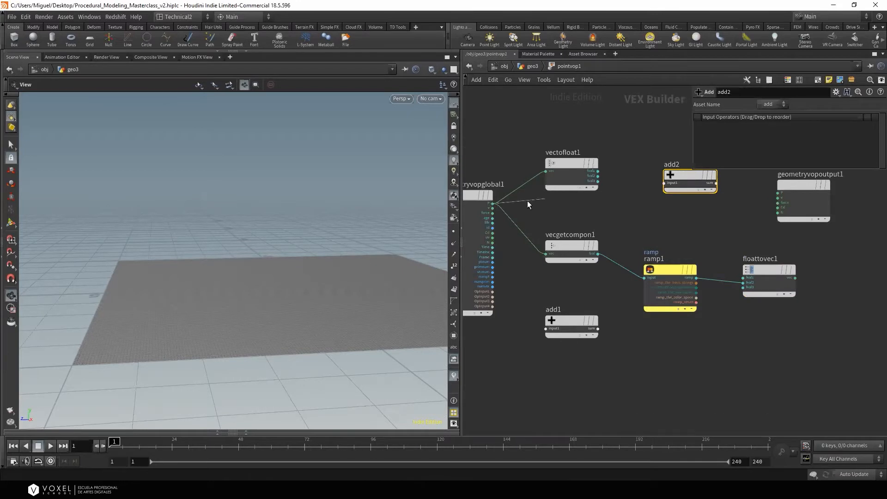
{"action": "left_click", "coordinate": [664, 183]}
Wire the Float to Vector result into add2's second input and connect its sum to the output's P
{"action": "left_click", "coordinate": [795, 278]}
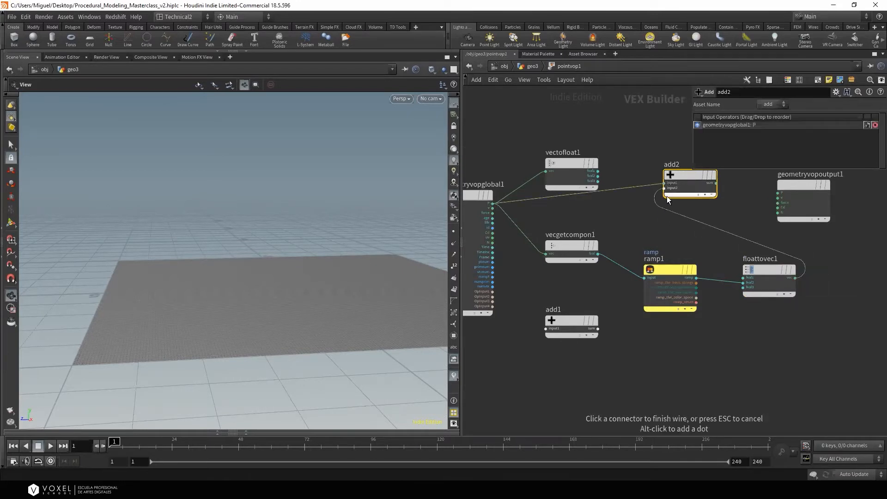
{"action": "left_click", "coordinate": [665, 188]}
{"action": "left_click", "coordinate": [715, 183]}
{"action": "left_click", "coordinate": [778, 193]}
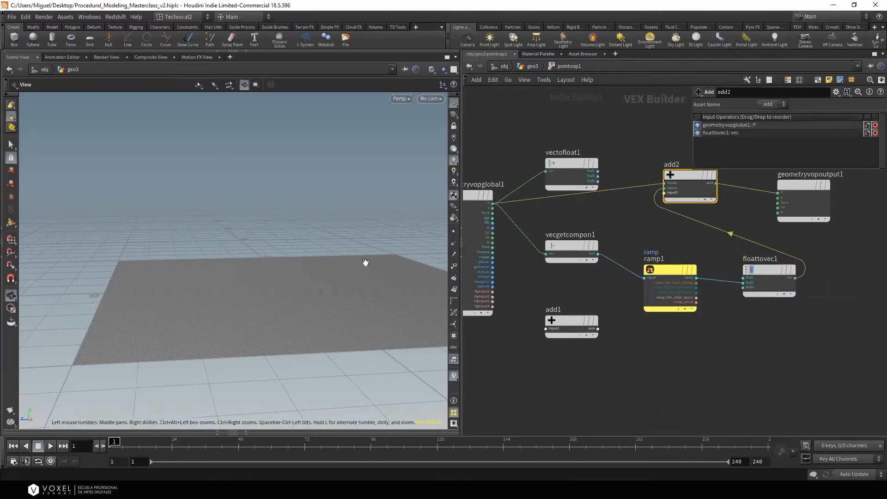
{"action": "middle_click_drag", "start_coordinate": [739, 330], "coordinate": [623, 330]}
{"action": "left_click_drag", "start_coordinate": [693, 183], "coordinate": [742, 188]}
Return to geo3 and raise pointvop1's ramp end point to a value of about 0.73
{"action": "left_click", "coordinate": [532, 67]}
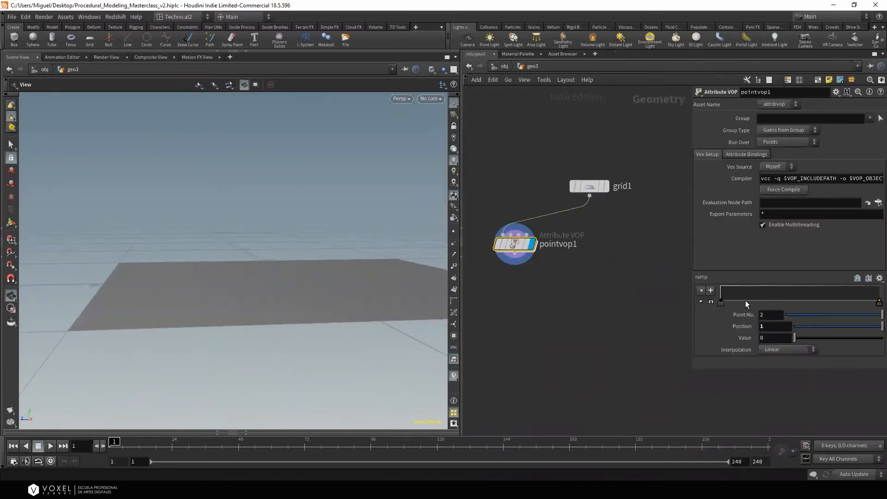
{"action": "left_click_drag", "start_coordinate": [877, 306], "coordinate": [880, 291]}
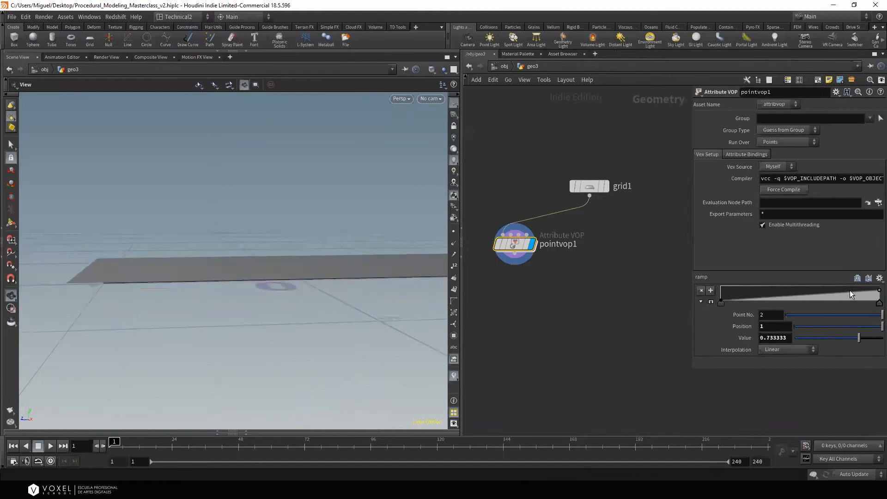
{"action": "left_click_drag", "start_coordinate": [295, 244], "coordinate": [245, 277]}
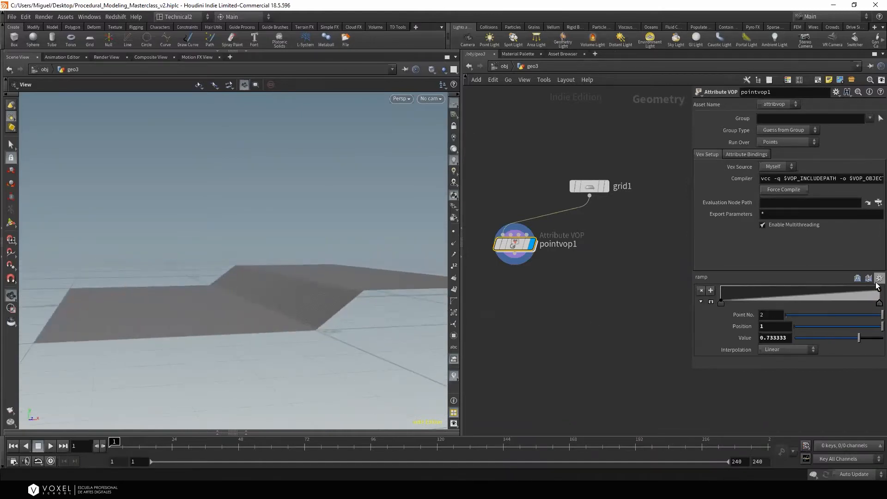
Raise pointvop1's ramp end point to a value of 1 and open the pointvop1 network
{"action": "left_click_drag", "start_coordinate": [878, 290], "coordinate": [877, 284]}
{"action": "mouse_move", "coordinate": [248, 266]}
{"action": "left_mouse_down"}
{"action": "mouse_move", "coordinate": [265, 286]}
{"action": "mouse_move", "coordinate": [242, 268]}
{"action": "mouse_move", "coordinate": [282, 272]}
{"action": "mouse_move", "coordinate": [244, 276]}
{"action": "mouse_move", "coordinate": [252, 272]}
{"action": "left_mouse_up"}
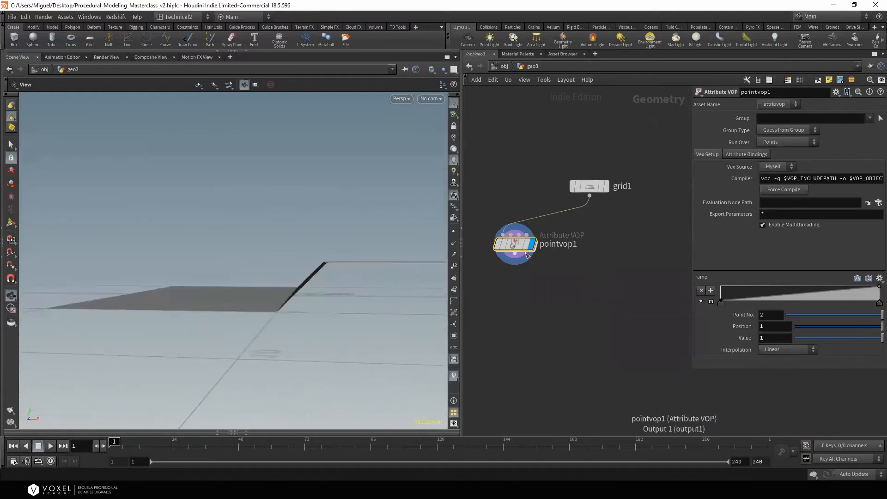
{"action": "double_click", "coordinate": [514, 244]}
Spread out the network by moving vectofloat1 higher and ramp1 lower
{"action": "middle_click_drag", "start_coordinate": [581, 256], "coordinate": [661, 260]}
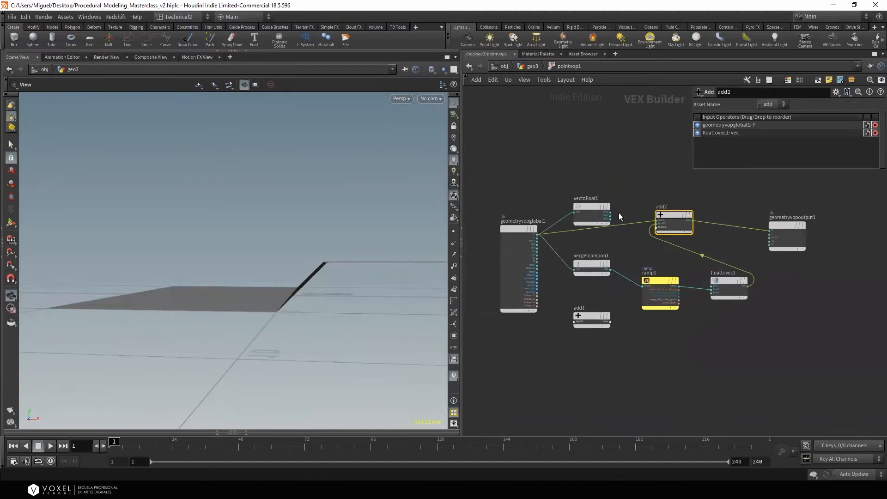
{"action": "scroll", "coordinate": [619, 212], "scroll_direction": "up", "scroll_amount": 1}
{"action": "left_click_drag", "start_coordinate": [587, 201], "coordinate": [587, 169]}
{"action": "left_click_drag", "start_coordinate": [665, 302], "coordinate": [668, 324]}
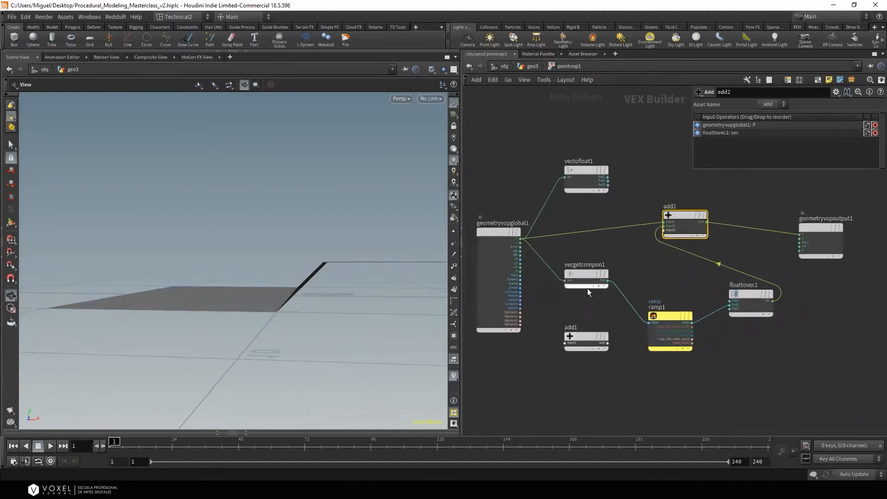
{"action": "scroll", "coordinate": [586, 277], "scroll_direction": "up", "scroll_amount": 2}
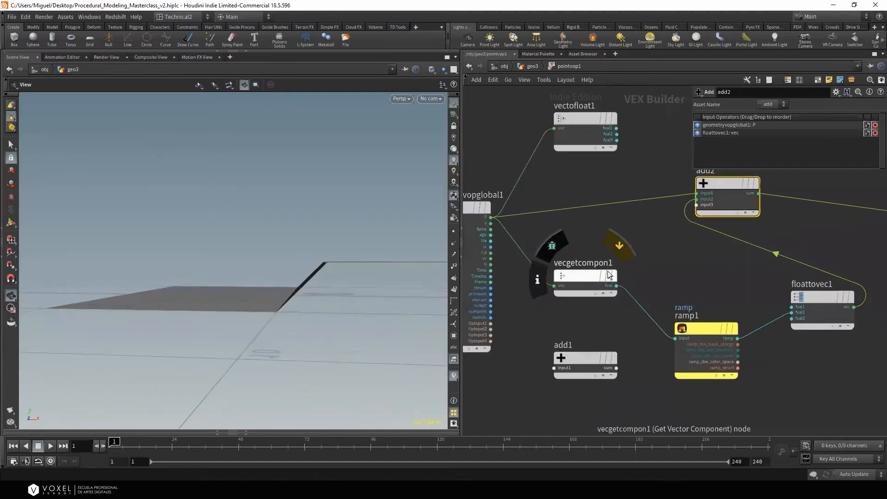
Examine the Vector to Float, Get Vector Component, ramp, Float to Vector and add2 settings against the displaced surface
{"action": "left_click", "coordinate": [583, 276]}
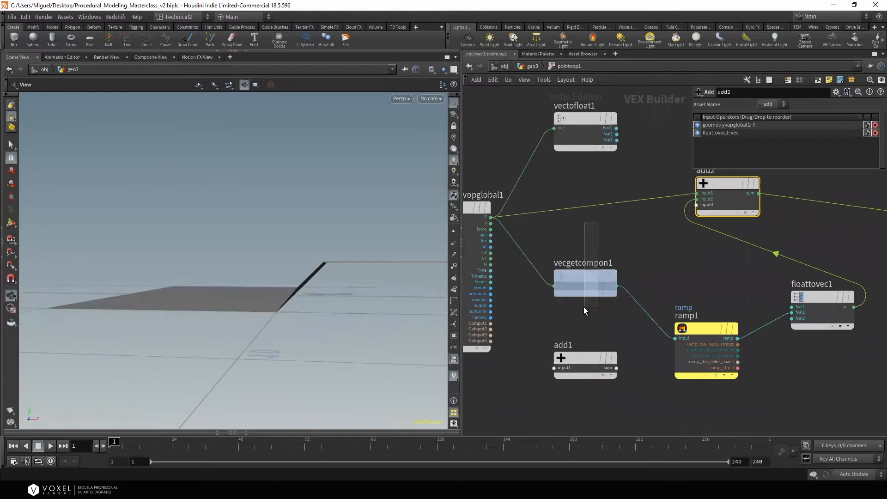
{"action": "left_click", "coordinate": [589, 146]}
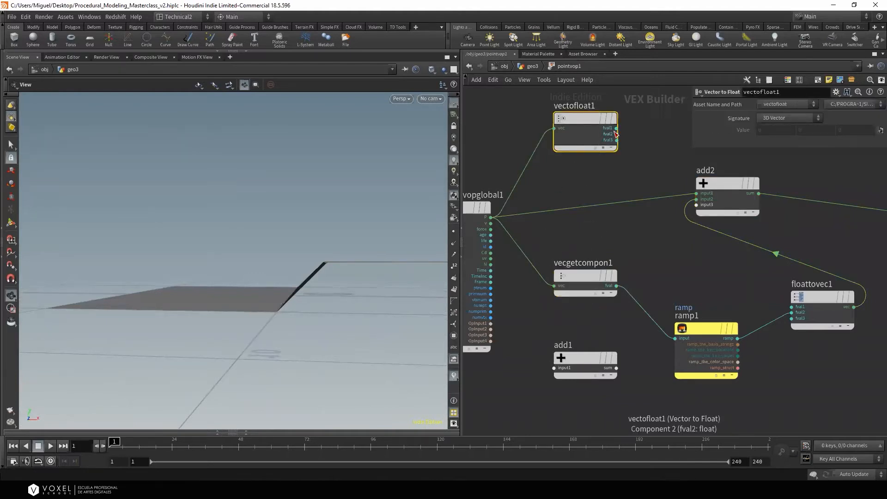
{"action": "left_click", "coordinate": [605, 277]}
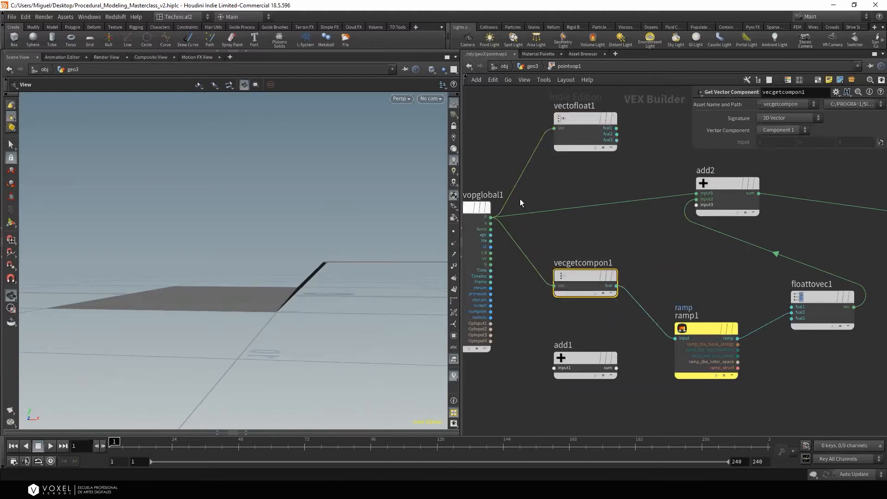
{"action": "left_click_drag", "start_coordinate": [326, 253], "coordinate": [327, 291]}
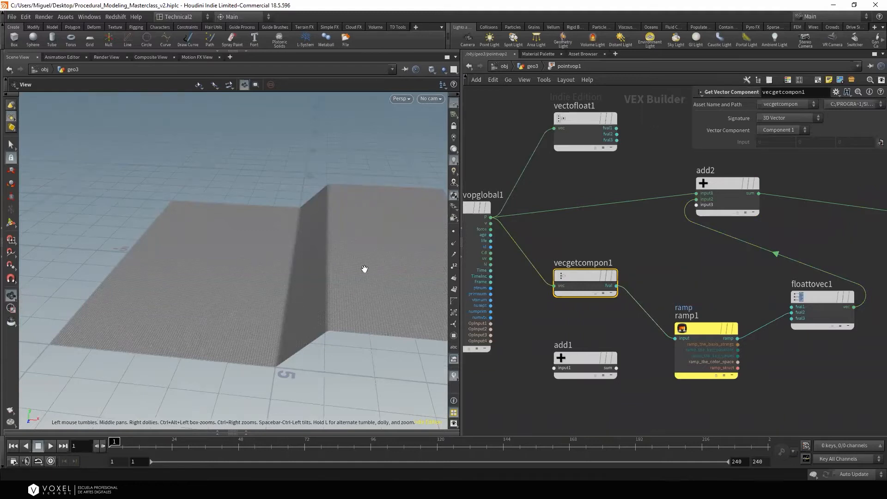
{"action": "left_click", "coordinate": [705, 328]}
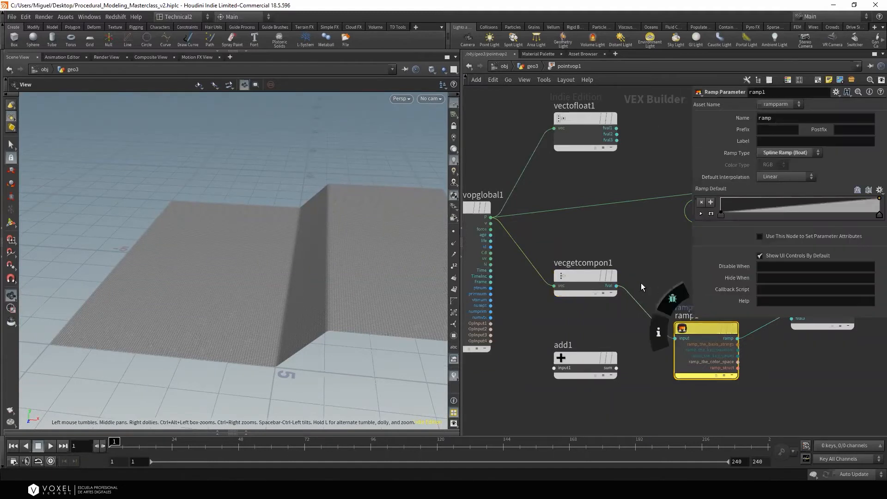
{"action": "middle_click_drag", "start_coordinate": [622, 239], "coordinate": [559, 228]}
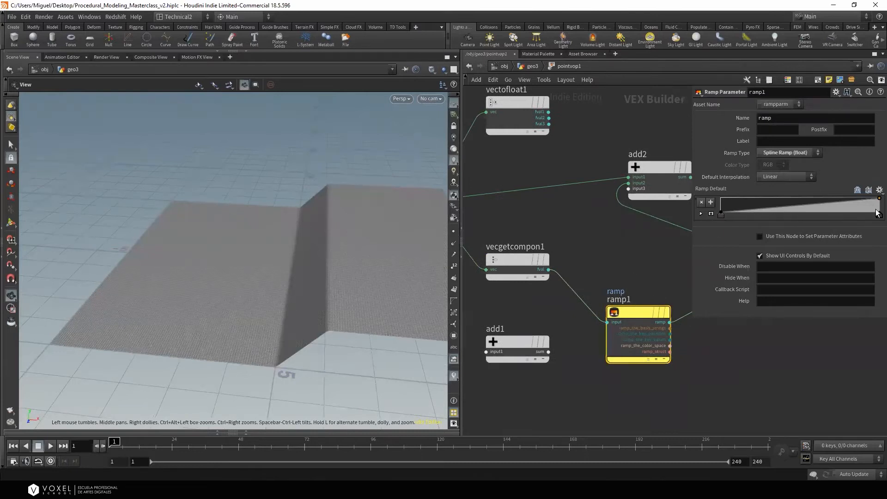
{"action": "middle_click_drag", "start_coordinate": [653, 284], "coordinate": [547, 273]}
{"action": "scroll", "coordinate": [558, 299], "scroll_direction": "down", "scroll_amount": 2}
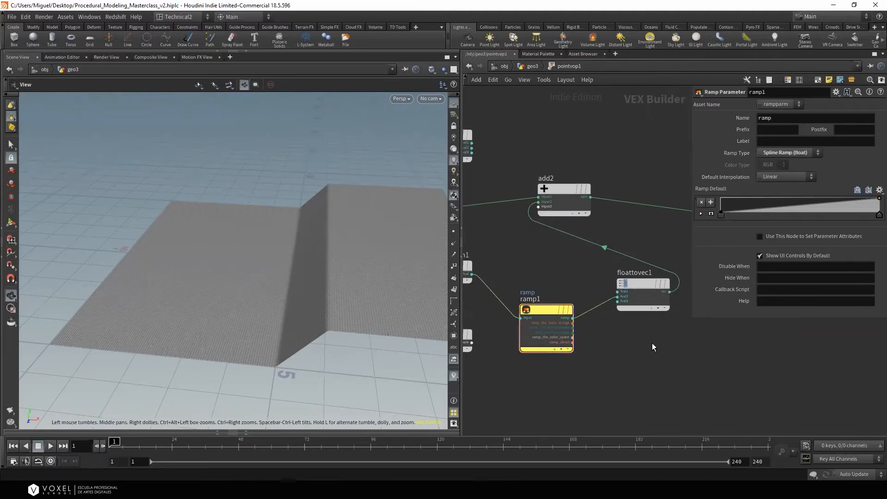
{"action": "left_click", "coordinate": [636, 298]}
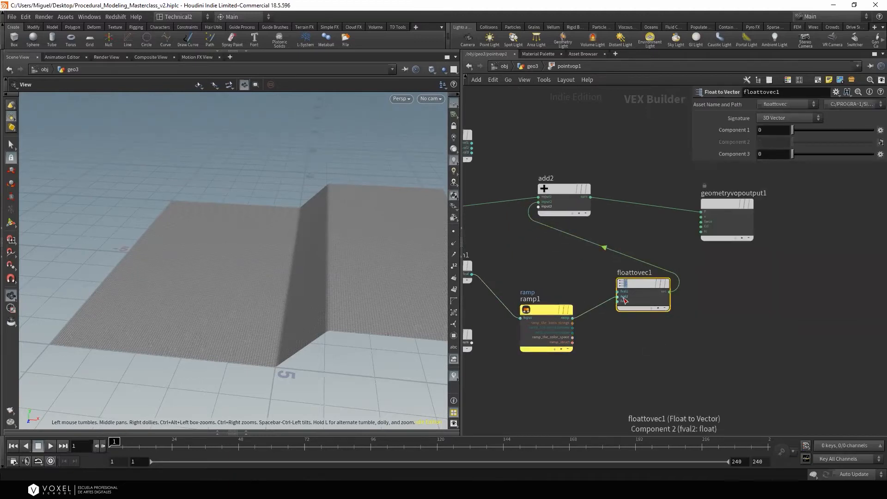
{"action": "left_click", "coordinate": [564, 199]}
{"action": "middle_click_drag", "start_coordinate": [539, 260], "coordinate": [670, 257]}
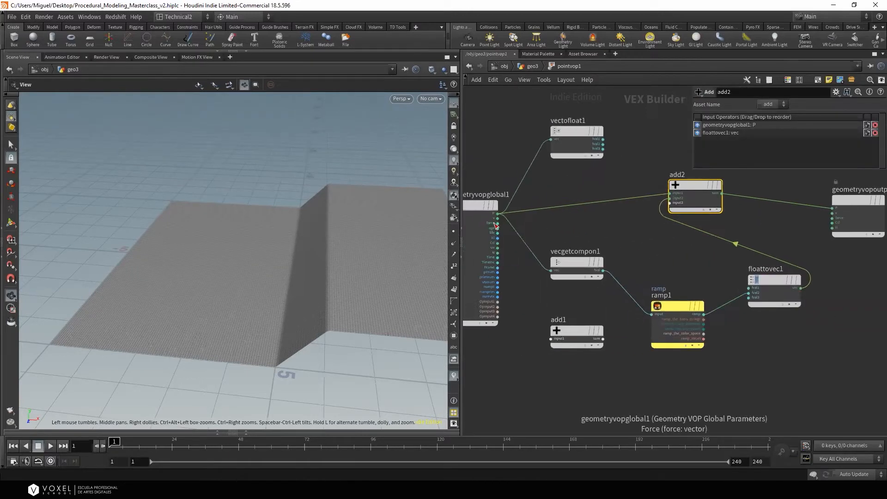
{"action": "left_click_drag", "start_coordinate": [370, 256], "coordinate": [413, 241]}
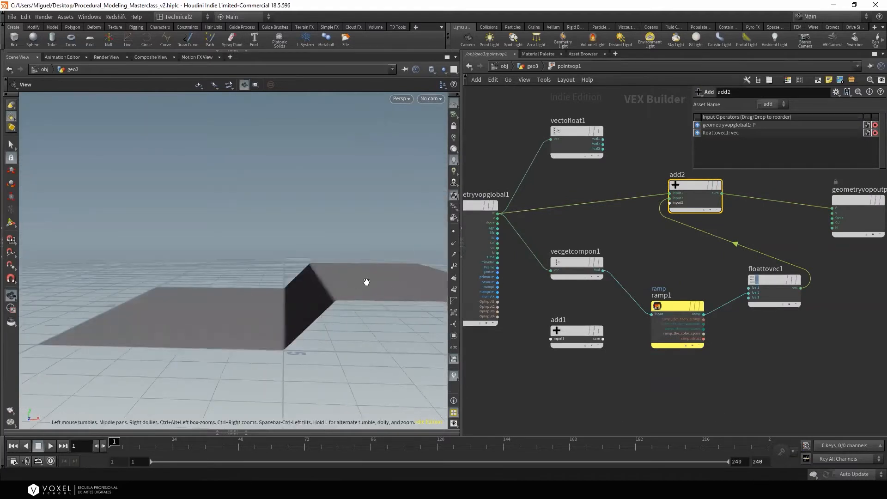
Rearrange the ramp1 and floattovec1 nodes below add2, leaving ramp1 lower than vecgetcompon1
{"action": "middle_click_drag", "start_coordinate": [618, 304], "coordinate": [574, 250]}
{"action": "scroll", "coordinate": [574, 250], "scroll_direction": "down", "scroll_amount": 1}
{"action": "left_click_drag", "start_coordinate": [623, 254], "coordinate": [617, 218]}
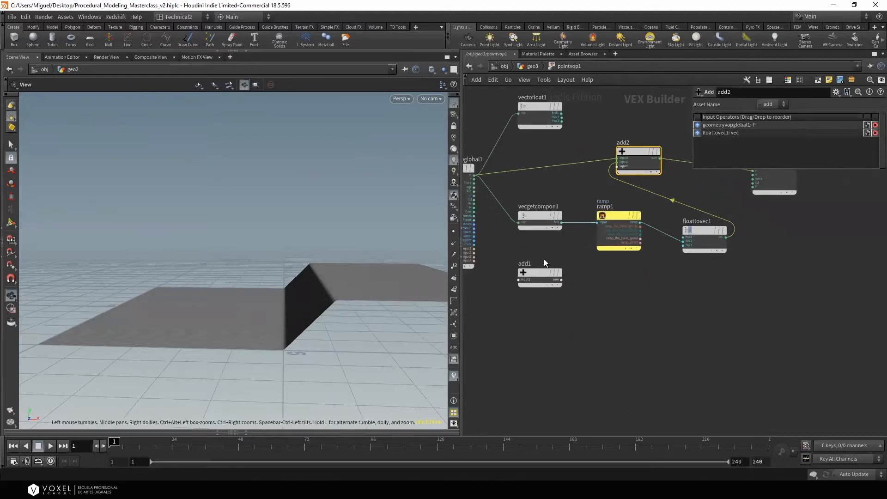
{"action": "left_click_drag", "start_coordinate": [701, 232], "coordinate": [706, 233]}
{"action": "left_click_drag", "start_coordinate": [309, 275], "coordinate": [339, 267]}
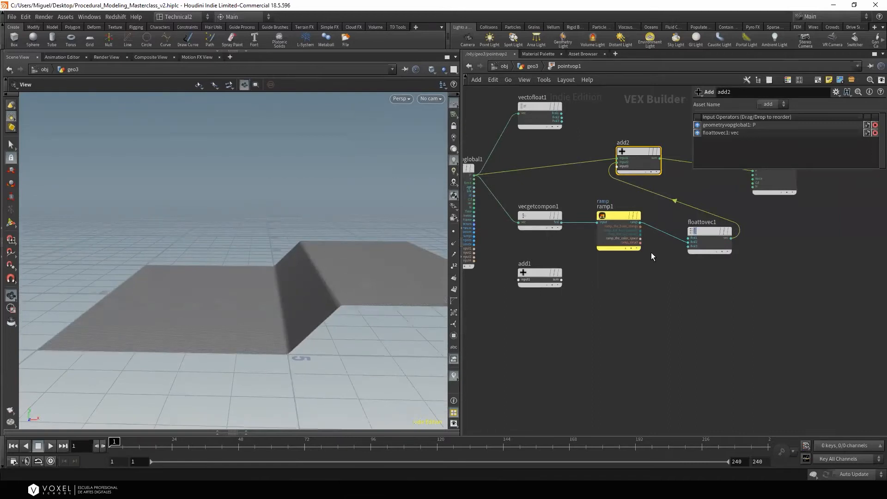
{"action": "middle_click_drag", "start_coordinate": [649, 269], "coordinate": [647, 276]}
{"action": "left_click_drag", "start_coordinate": [627, 223], "coordinate": [639, 259]}
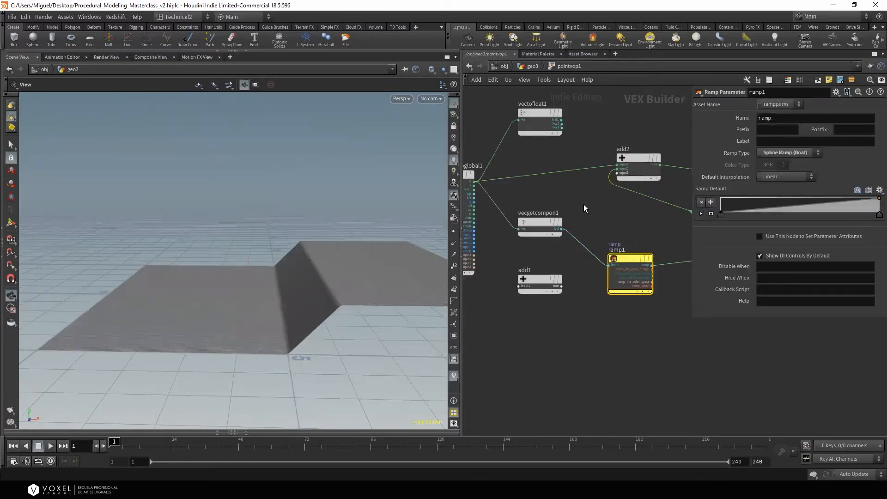
Check vecgetcompon1's settings, return to geo3 and display the undisplaced grid1 to examine its extent
{"action": "left_click", "coordinate": [537, 223]}
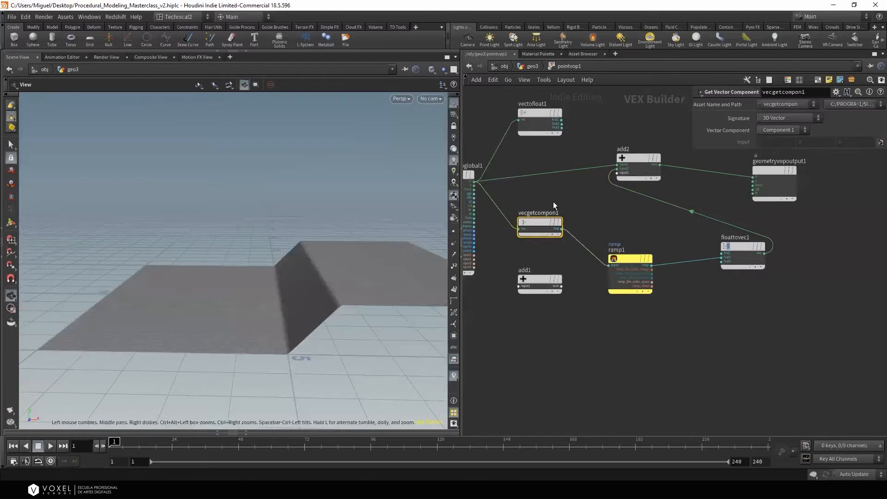
{"action": "left_click_drag", "start_coordinate": [143, 308], "coordinate": [169, 364]}
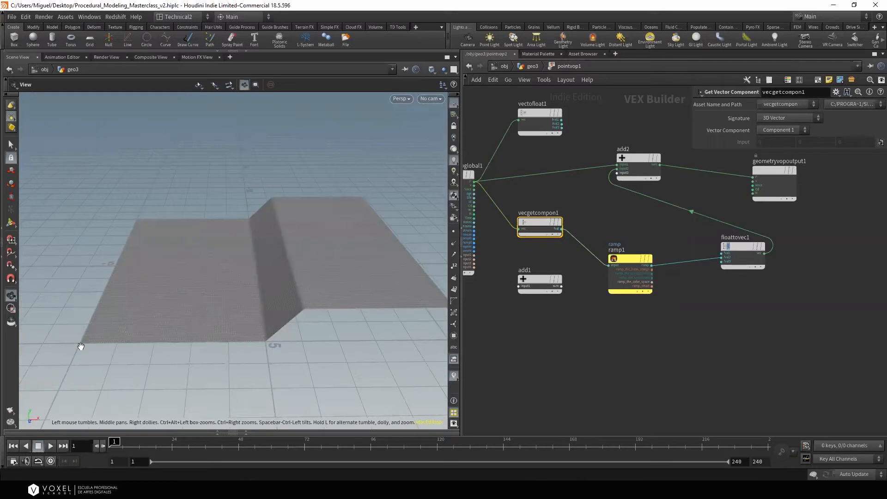
{"action": "mouse_move", "coordinate": [185, 345]}
{"action": "left_mouse_down"}
{"action": "mouse_move", "coordinate": [182, 356]}
{"action": "mouse_move", "coordinate": [152, 329]}
{"action": "mouse_move", "coordinate": [160, 309]}
{"action": "mouse_move", "coordinate": [176, 333]}
{"action": "left_mouse_up"}
{"action": "left_click", "coordinate": [535, 66]}
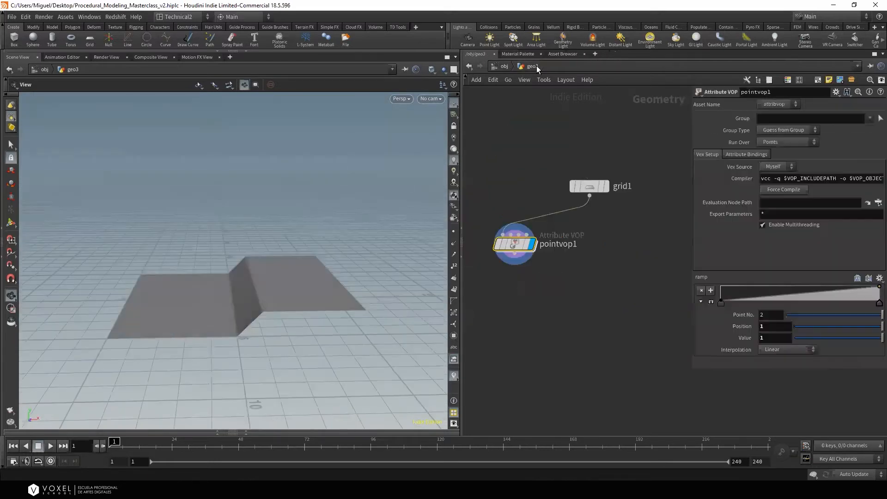
{"action": "left_click", "coordinate": [605, 186]}
{"action": "left_click_drag", "start_coordinate": [340, 286], "coordinate": [344, 317]}
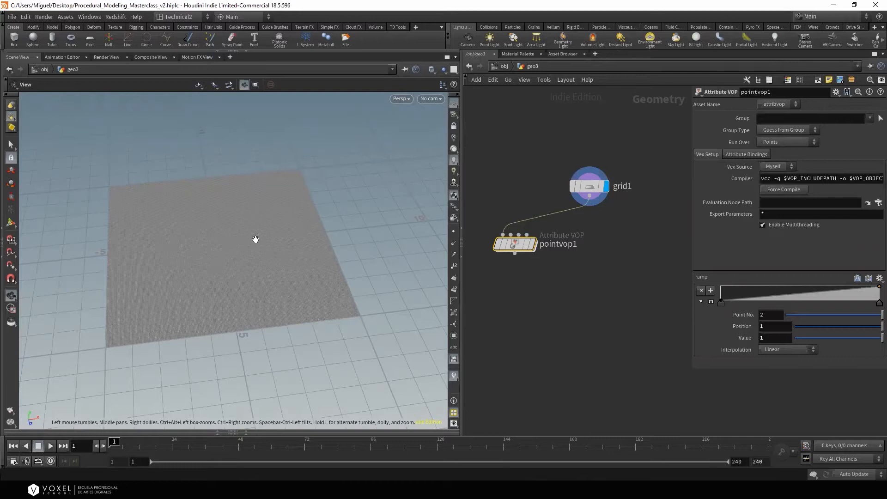
Add a Fit Range node inside pointvop1 and make room for it between vecgetcompon1 and ramp1
{"action": "double_click", "coordinate": [514, 245]}
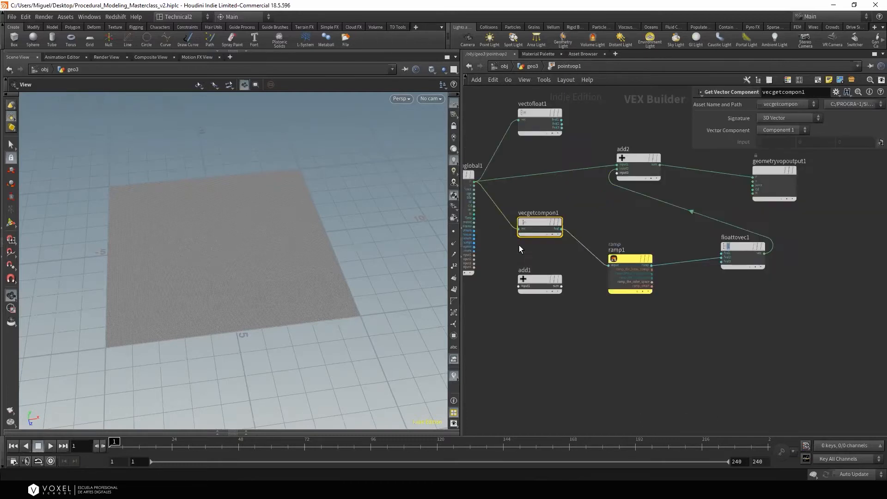
{"action": "key", "text": "Tab"}
{"action": "type", "text": "fi"}
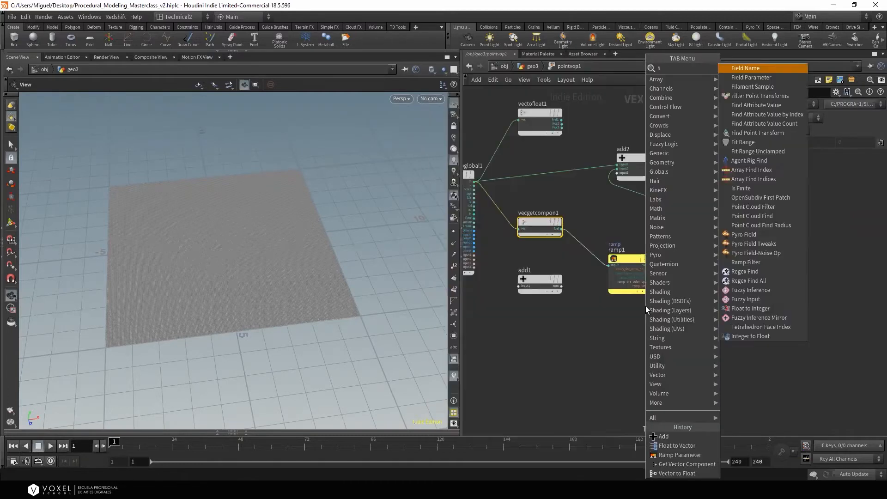
{"action": "left_click", "coordinate": [755, 143]}
{"action": "left_click", "coordinate": [592, 266]}
{"action": "left_click_drag", "start_coordinate": [629, 259], "coordinate": [680, 251]}
{"action": "scroll", "coordinate": [612, 245], "scroll_direction": "up", "scroll_amount": 1}
{"action": "middle_click_drag", "start_coordinate": [573, 247], "coordinate": [608, 210]}
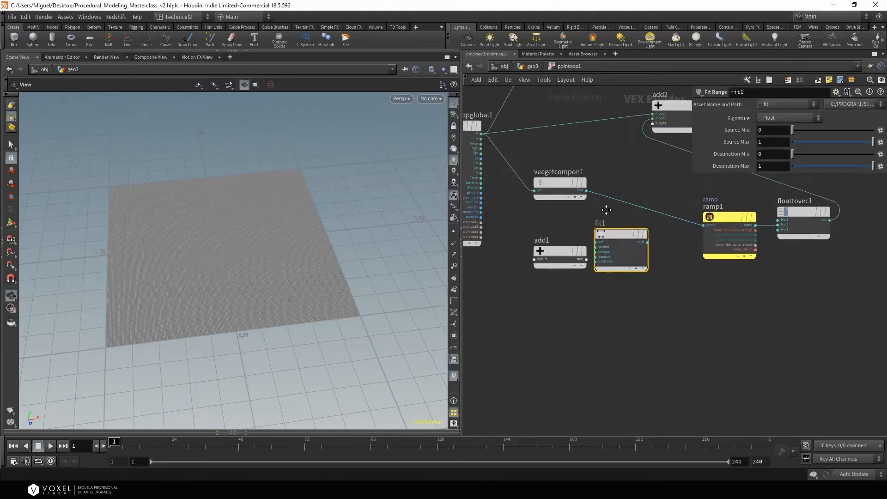
{"action": "left_click_drag", "start_coordinate": [611, 242], "coordinate": [629, 237]}
Wire vecgetcompon1's output into fit1's val input and set its source range from -5 to 5
{"action": "scroll", "coordinate": [626, 234], "scroll_direction": "up", "scroll_amount": 2}
{"action": "left_click", "coordinate": [574, 175]}
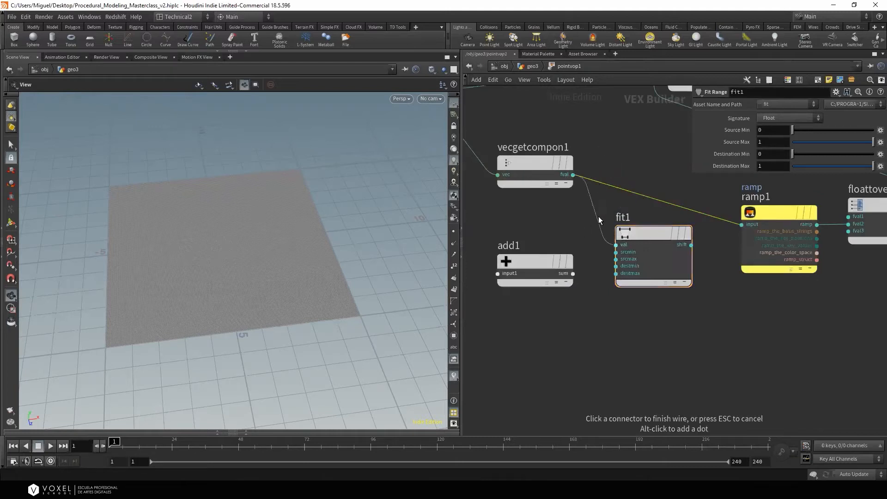
{"action": "left_click", "coordinate": [608, 241]}
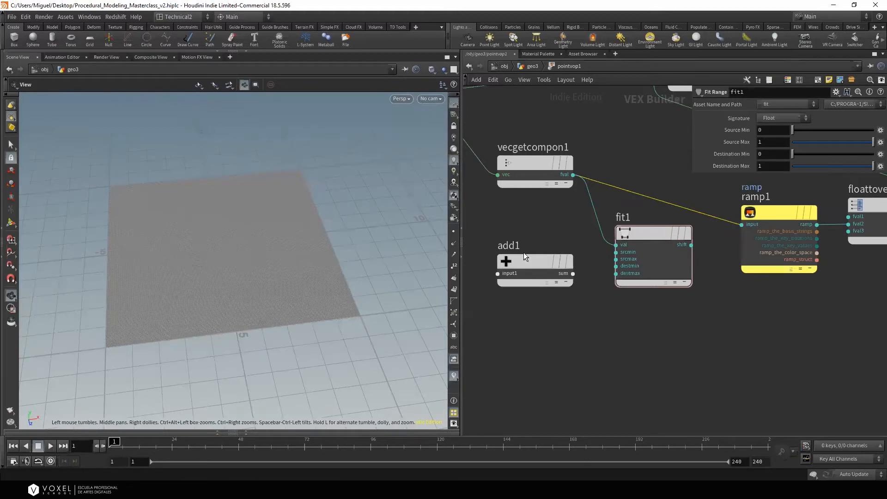
{"action": "left_click", "coordinate": [661, 234]}
{"action": "left_click_drag", "start_coordinate": [767, 130], "coordinate": [709, 135]}
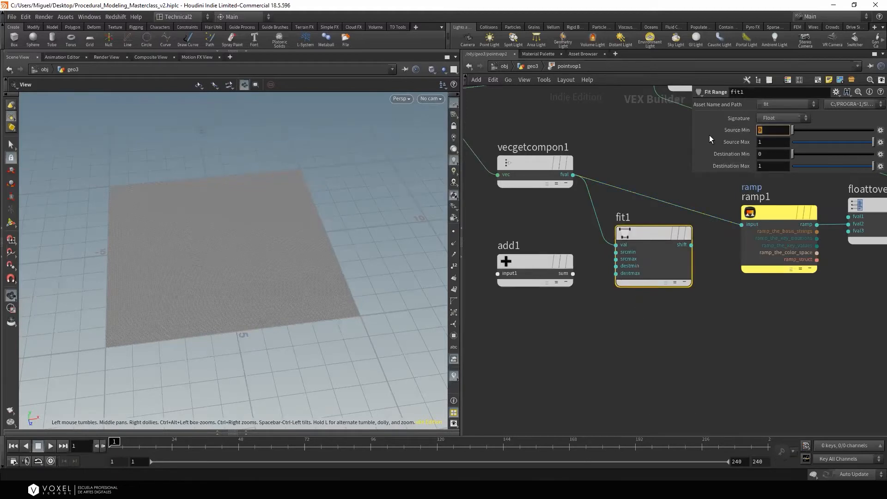
{"action": "type", "text": "-5"}
{"action": "key", "text": "Tab"}
{"action": "type", "text": "5"}
{"action": "key", "text": "Return"}
Wire fit1's shift output into ramp1's input, replacing the direct connection from vecgetcompon1
{"action": "middle_click_drag", "start_coordinate": [711, 228], "coordinate": [661, 243]}
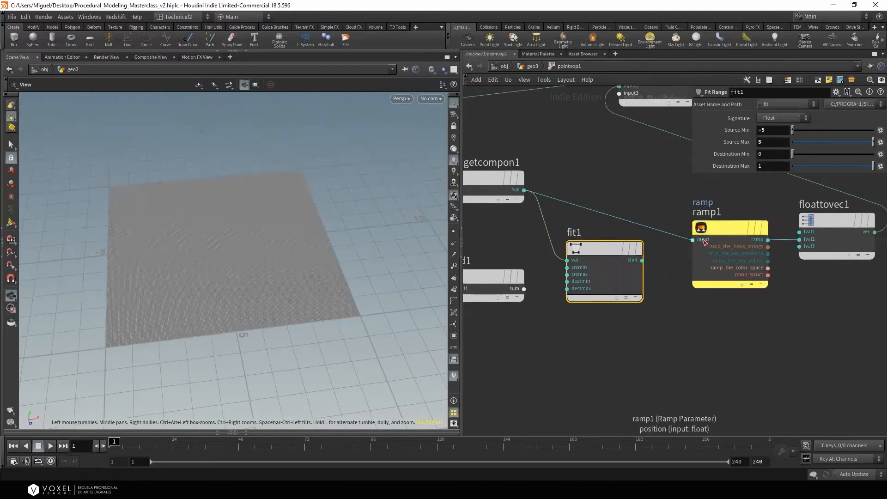
{"action": "left_click", "coordinate": [643, 260]}
{"action": "left_click", "coordinate": [693, 240]}
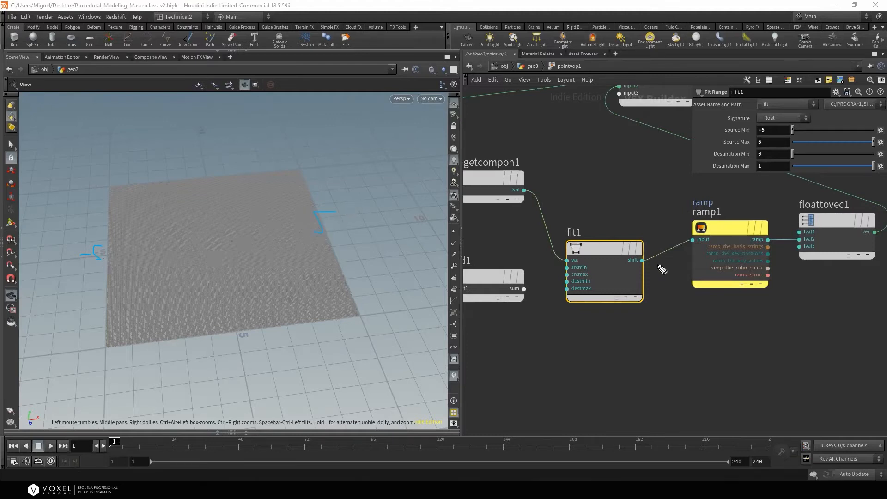
{"action": "mouse_move", "coordinate": [776, 145]}
{"action": "left_mouse_down"}
{"action": "mouse_move", "coordinate": [779, 156]}
{"action": "mouse_move", "coordinate": [777, 126]}
{"action": "left_mouse_up"}
{"action": "mouse_move", "coordinate": [105, 266]}
{"action": "left_mouse_down"}
{"action": "mouse_move", "coordinate": [110, 280]}
{"action": "mouse_move", "coordinate": [105, 269]}
{"action": "left_mouse_up"}
{"action": "left_click_drag", "start_coordinate": [767, 139], "coordinate": [769, 142]}
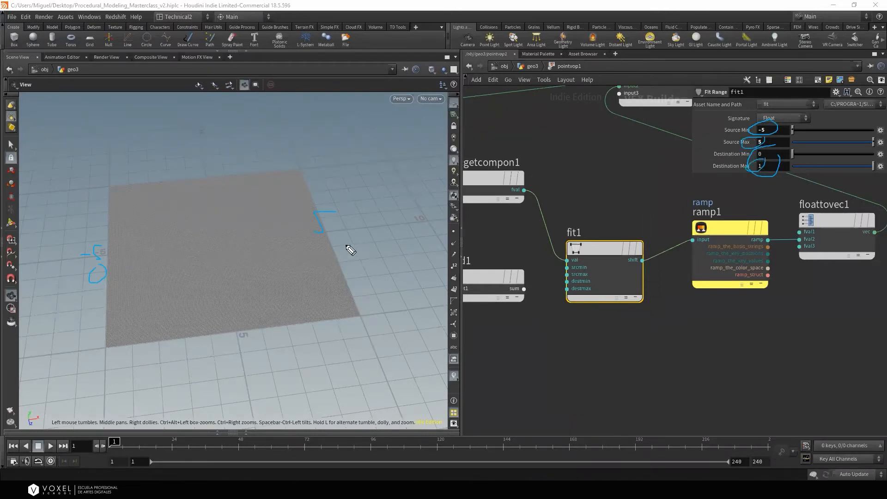
{"action": "left_click_drag", "start_coordinate": [327, 238], "coordinate": [328, 250]}
{"action": "mouse_move", "coordinate": [735, 201]}
{"action": "left_mouse_down"}
{"action": "mouse_move", "coordinate": [759, 301]}
{"action": "mouse_move", "coordinate": [771, 193]}
{"action": "left_mouse_up"}
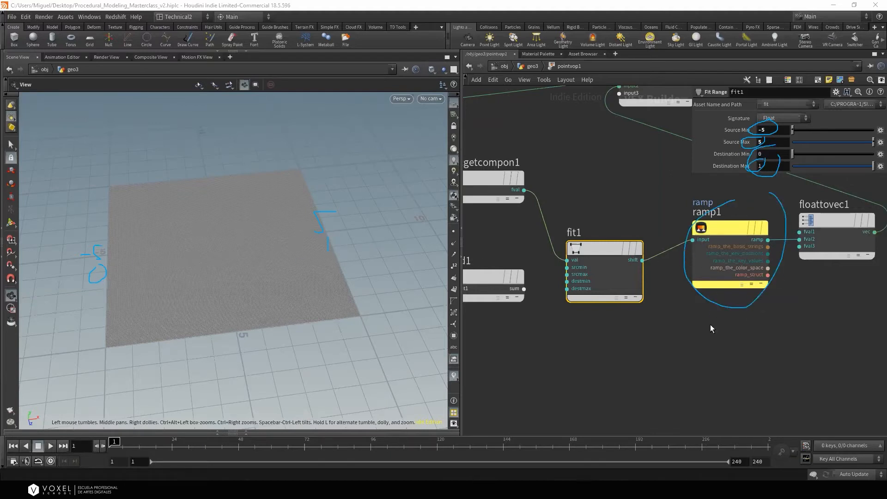
Review ramp1's settings, return to geo3 and display pointvop1's result on the grid
{"action": "left_click", "coordinate": [740, 259]}
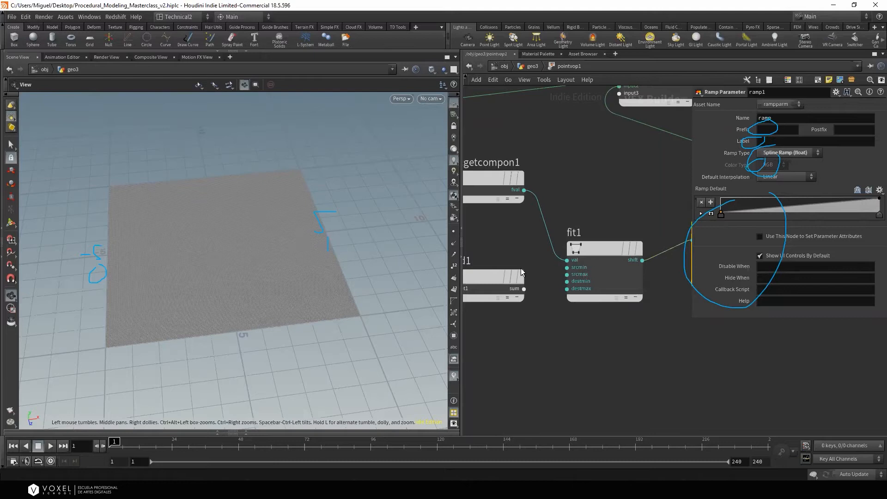
{"action": "scroll", "coordinate": [653, 313], "scroll_direction": "down", "scroll_amount": 3}
{"action": "middle_click_drag", "start_coordinate": [652, 313], "coordinate": [585, 321]}
{"action": "middle_click_drag", "start_coordinate": [635, 188], "coordinate": [520, 206]}
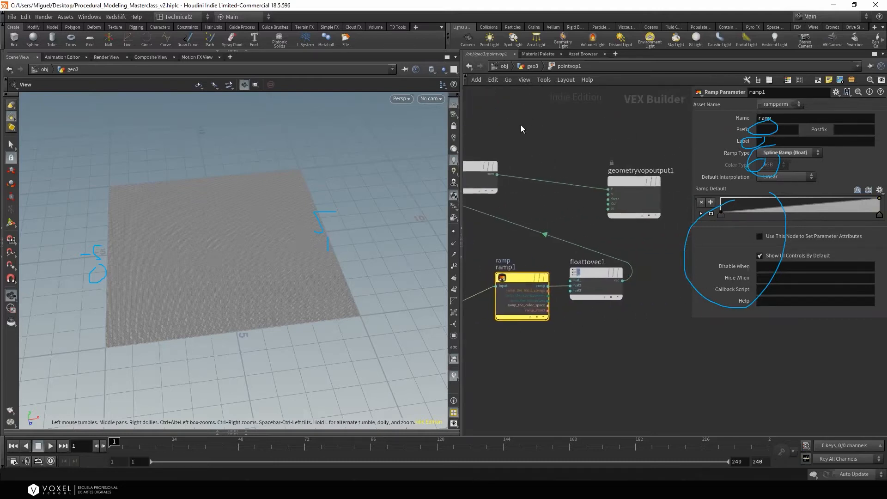
{"action": "left_click", "coordinate": [533, 66]}
{"action": "left_click_drag", "start_coordinate": [307, 282], "coordinate": [298, 240]}
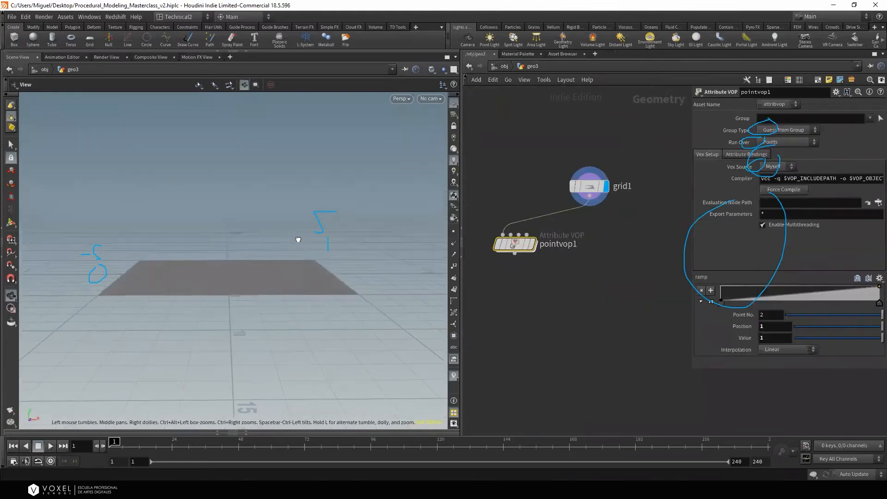
{"action": "left_click", "coordinate": [534, 245]}
{"action": "left_click_drag", "start_coordinate": [280, 311], "coordinate": [275, 292]}
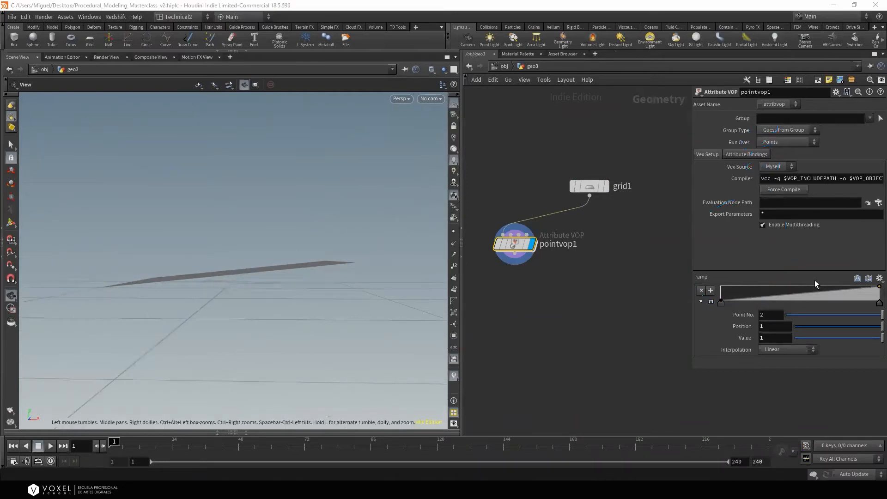
Add three points to pointvop1's ramp, including one at position 0.854, value 0.533 and one at position 0.166, value 0.767
{"action": "left_click", "coordinate": [814, 298]}
{"action": "left_click", "coordinate": [856, 293]}
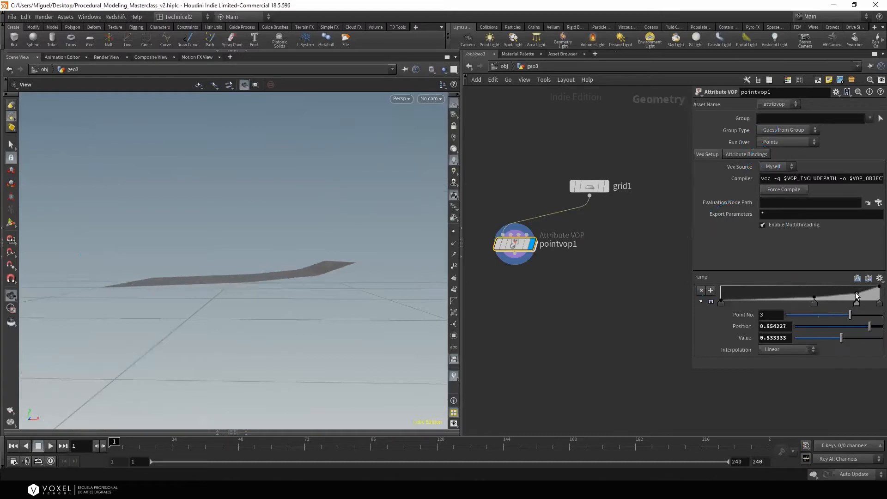
{"action": "left_click", "coordinate": [747, 290]}
{"action": "mouse_move", "coordinate": [241, 254]}
{"action": "left_mouse_down"}
{"action": "mouse_move", "coordinate": [293, 250]}
{"action": "mouse_move", "coordinate": [297, 264]}
{"action": "mouse_move", "coordinate": [237, 252]}
{"action": "left_mouse_up"}
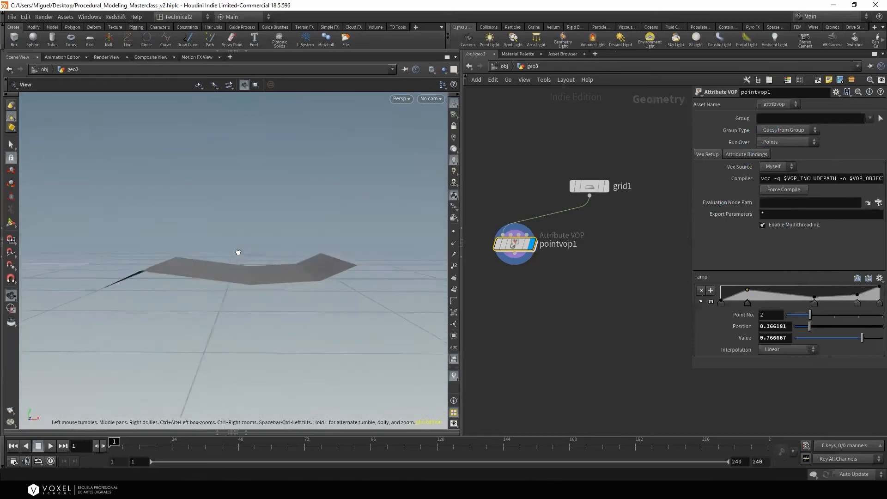
{"action": "mouse_move", "coordinate": [525, 248]}
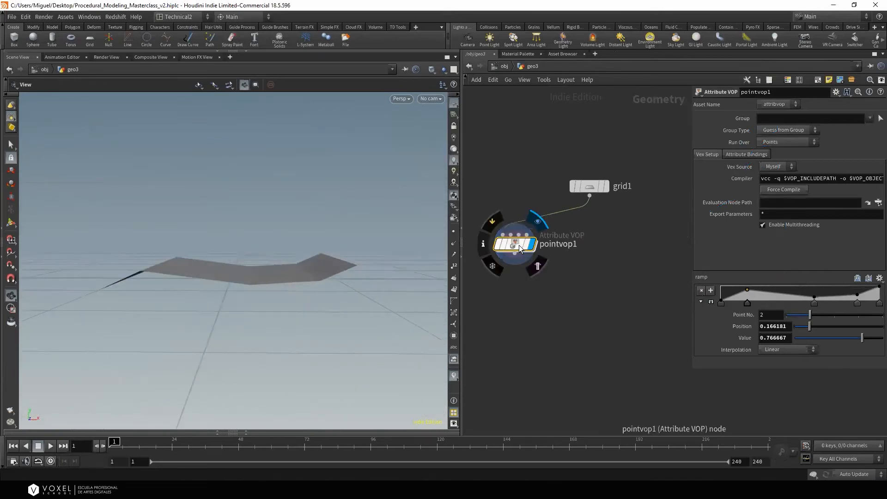
{"action": "left_click_drag", "start_coordinate": [341, 257], "coordinate": [420, 243]}
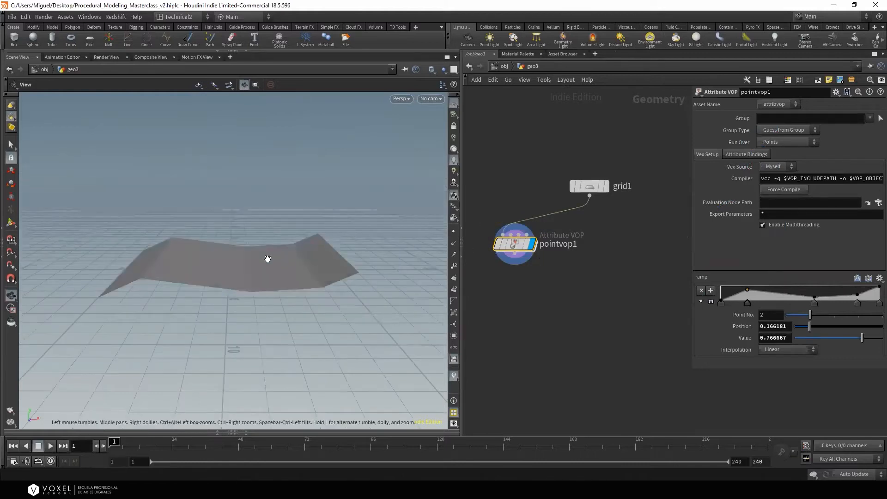
Inside pointvop1, set fit1's source range from -0.5 to 6.3
{"action": "double_click", "coordinate": [519, 243]}
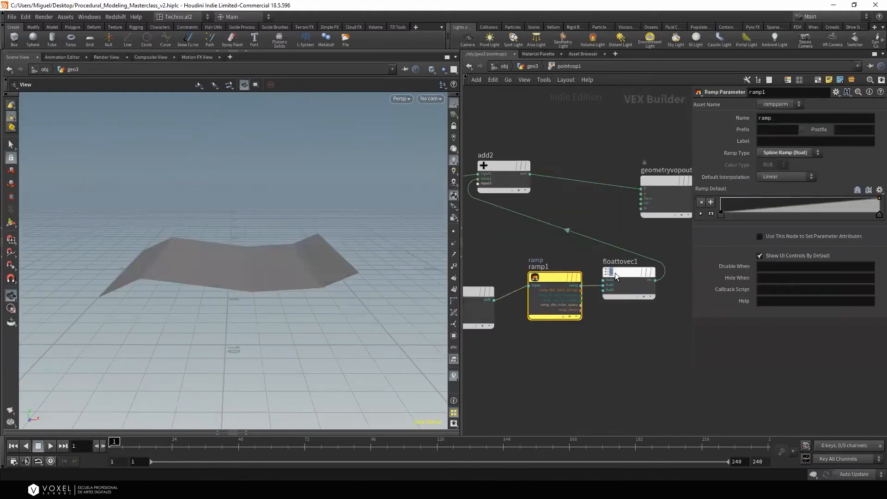
{"action": "left_click", "coordinate": [535, 282]}
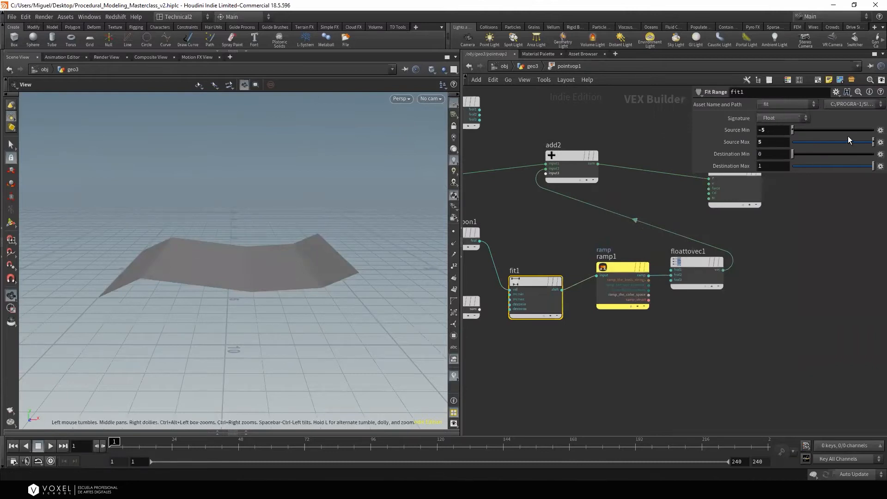
{"action": "mouse_move", "coordinate": [771, 129]}
{"action": "middle_mouse_down"}
{"action": "mouse_move", "coordinate": [774, 141]}
{"action": "mouse_move", "coordinate": [827, 141]}
{"action": "mouse_move", "coordinate": [776, 142]}
{"action": "middle_mouse_up"}
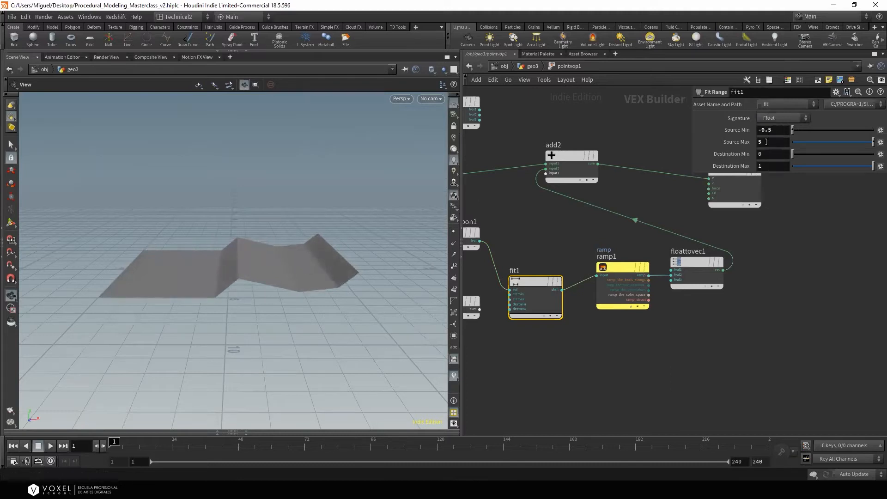
{"action": "type", "text": "1"}
{"action": "key", "text": "Return"}
{"action": "left_click_drag", "start_coordinate": [370, 203], "coordinate": [310, 215]}
{"action": "middle_click_drag", "start_coordinate": [771, 141], "coordinate": [848, 142]}
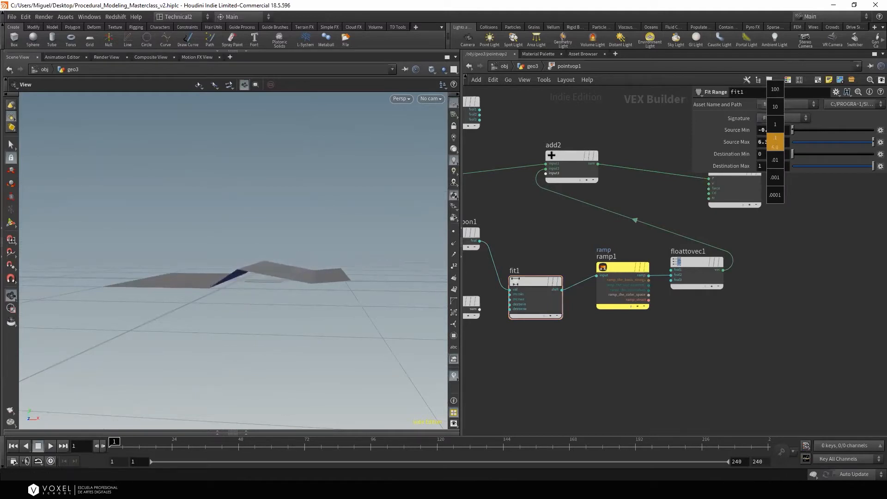
Bypass fit1 by wiring vecgetcompon1's output directly into ramp1's input, and move ramp1 and fit1 lower in the network
{"action": "scroll", "coordinate": [591, 283], "scroll_direction": "down", "scroll_amount": 2}
{"action": "scroll", "coordinate": [614, 262], "scroll_direction": "up", "scroll_amount": 2}
{"action": "left_click_drag", "start_coordinate": [594, 276], "coordinate": [597, 318]}
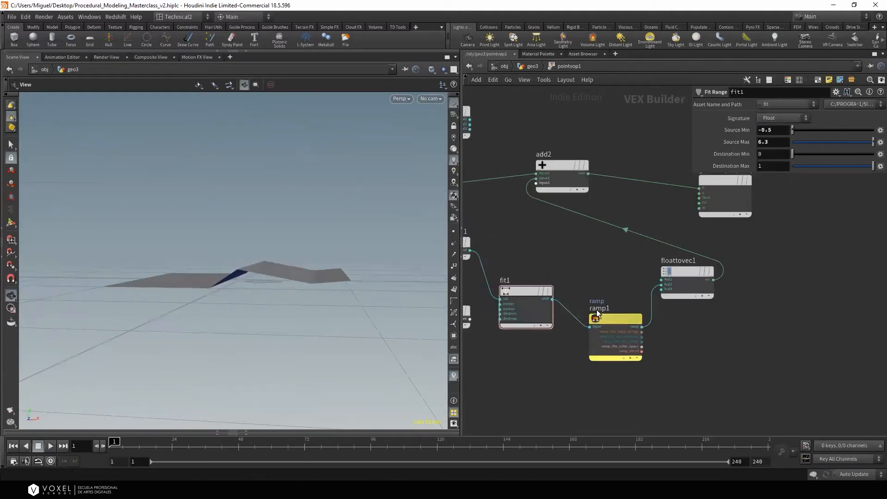
{"action": "middle_click_drag", "start_coordinate": [559, 290], "coordinate": [619, 231]}
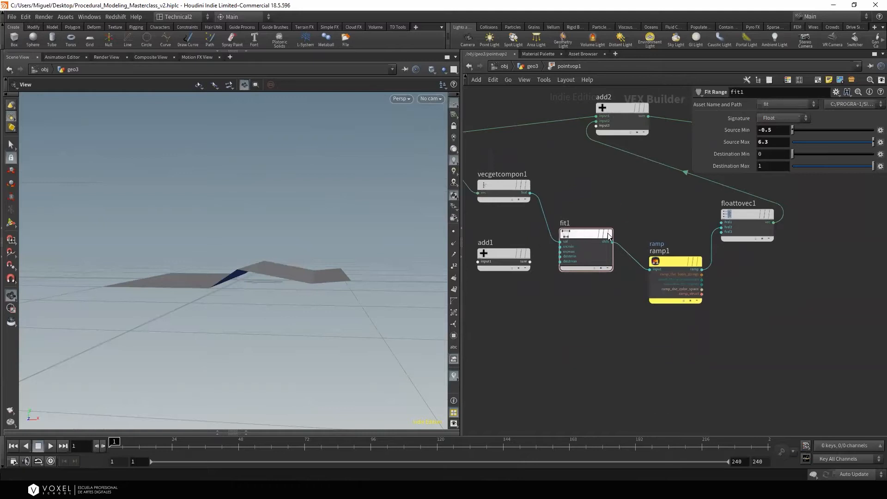
{"action": "left_click_drag", "start_coordinate": [584, 234], "coordinate": [578, 282]}
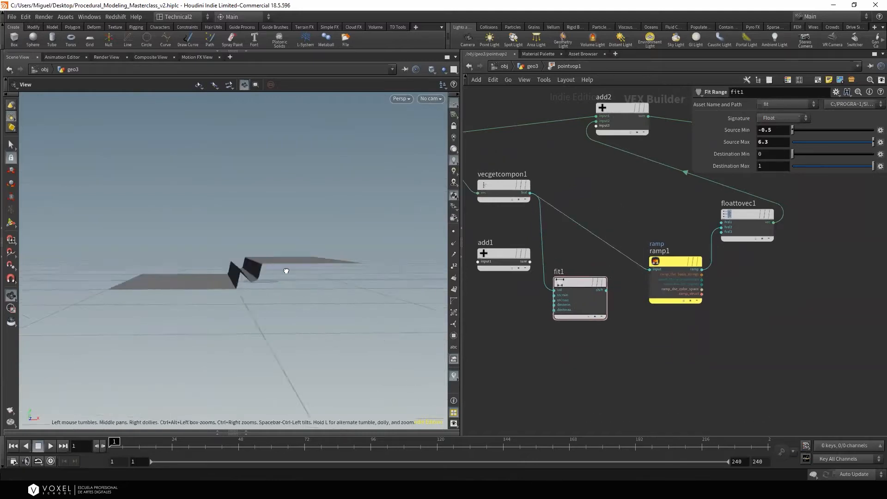
Return to geo3, reset pointvop1's ramp to its default and add a point at about position 0.59, value 0.43
{"action": "left_click", "coordinate": [532, 67]}
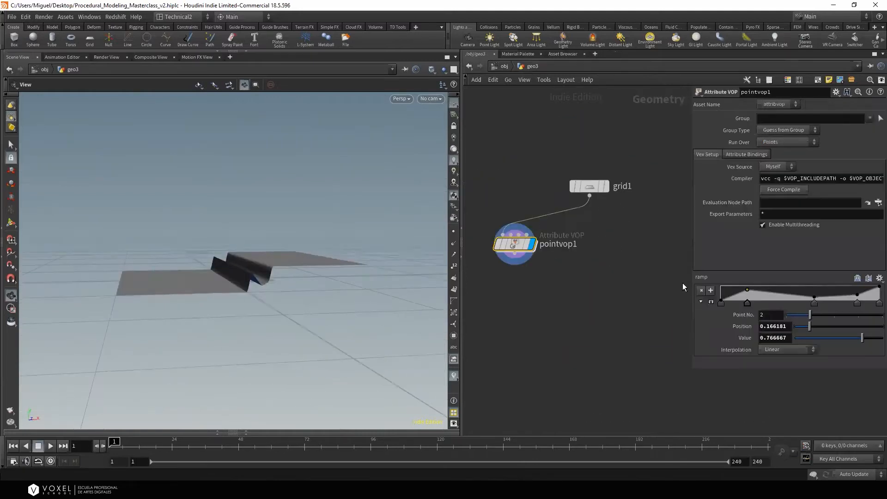
{"action": "middle_click", "coordinate": [706, 278], "text": "ctrl"}
{"action": "left_click_drag", "start_coordinate": [332, 273], "coordinate": [293, 253]}
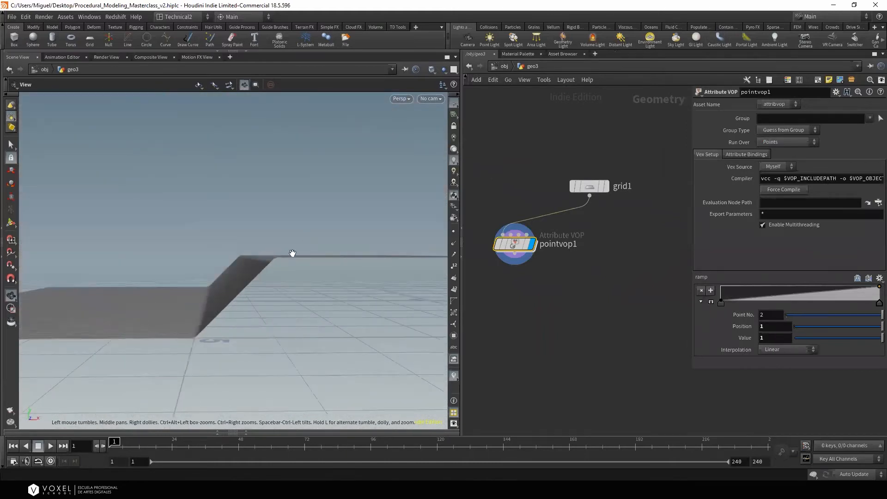
{"action": "left_click_drag", "start_coordinate": [194, 297], "coordinate": [333, 332]}
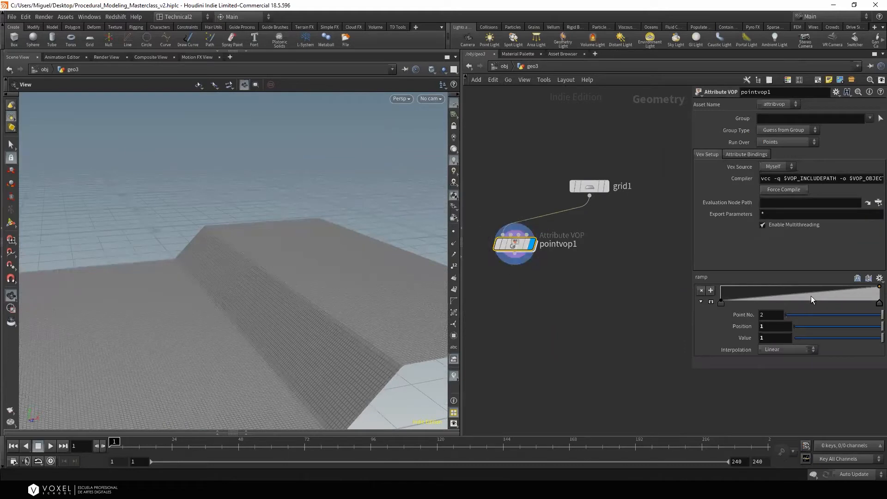
{"action": "left_click_drag", "start_coordinate": [808, 294], "coordinate": [815, 294]}
{"action": "left_click_drag", "start_coordinate": [277, 284], "coordinate": [311, 273]}
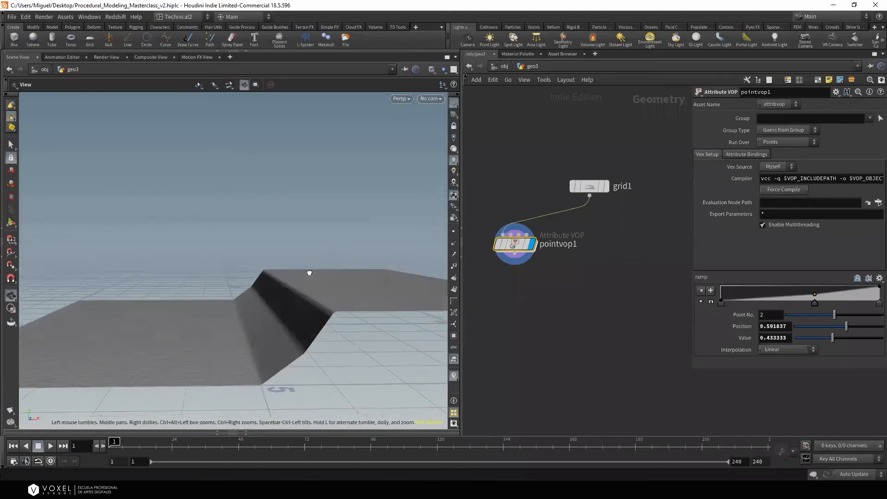
Open pointvop1's network and make room between geometryvopglobal1 and vecgetcompon1 by moving them and add1 apart
{"action": "double_click", "coordinate": [521, 248]}
{"action": "scroll", "coordinate": [664, 272], "scroll_direction": "up", "scroll_amount": 5}
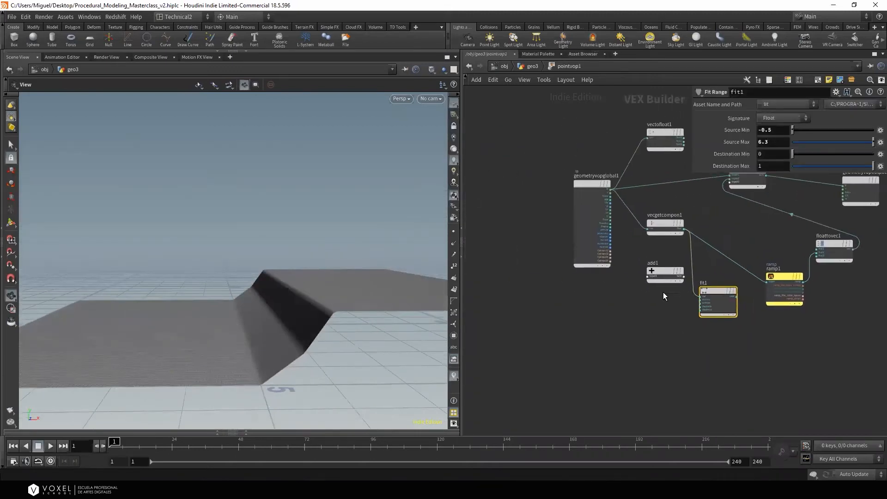
{"action": "left_click_drag", "start_coordinate": [664, 272], "coordinate": [597, 333]}
{"action": "scroll", "coordinate": [594, 178], "scroll_direction": "up", "scroll_amount": 1}
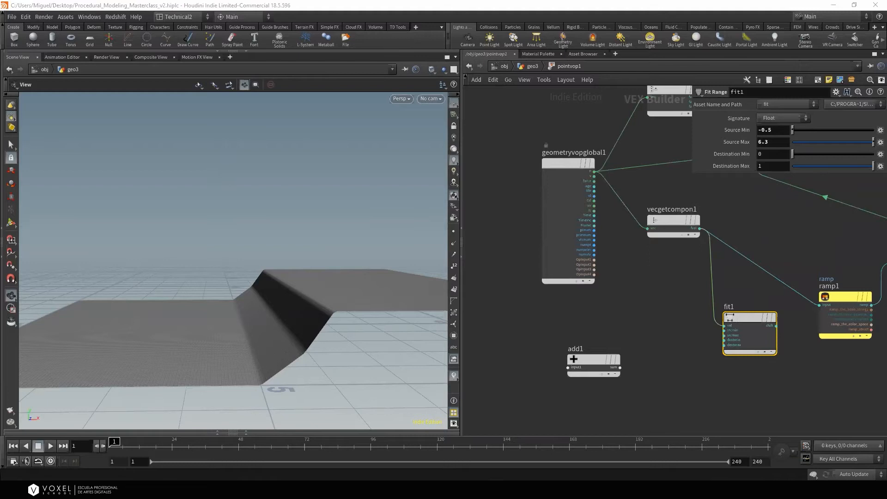
{"action": "left_click_drag", "start_coordinate": [588, 172], "coordinate": [571, 170]}
{"action": "left_click_drag", "start_coordinate": [660, 223], "coordinate": [668, 228]}
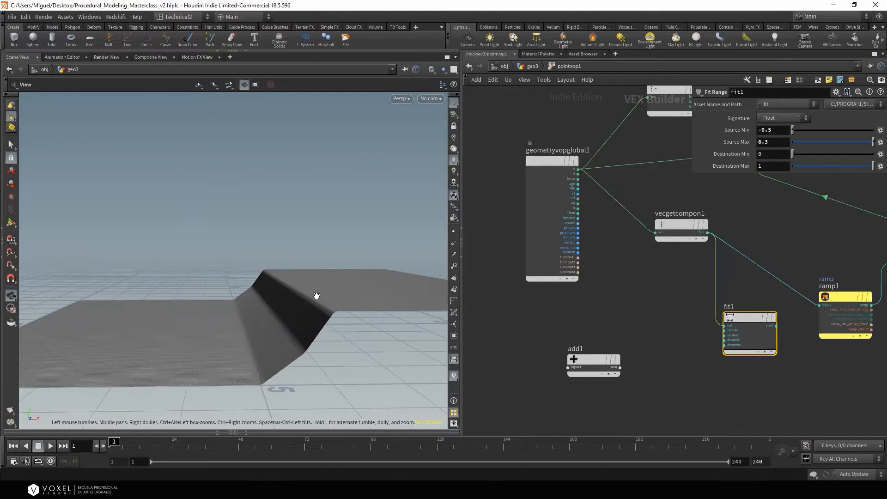
{"action": "left_click", "coordinate": [679, 222]}
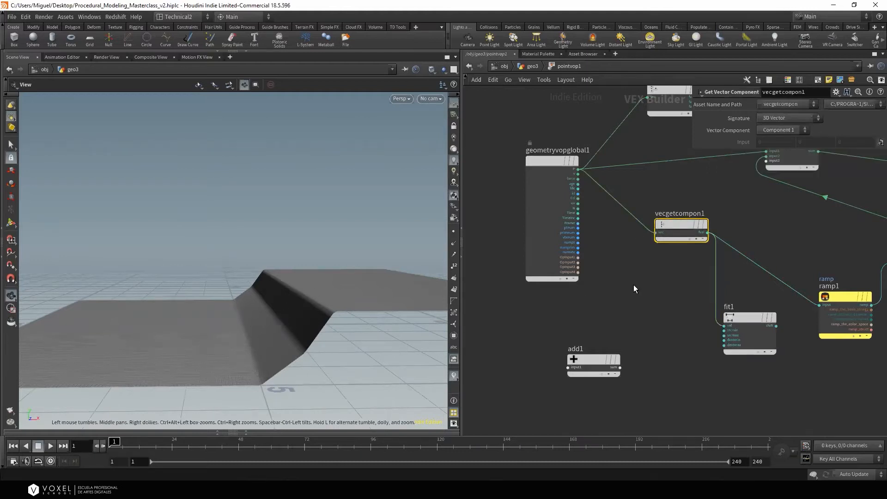
Add an Add node between geometryvopglobal1 and vecgetcompon1 and wire the global P output into its first input
{"action": "key", "text": "Tab"}
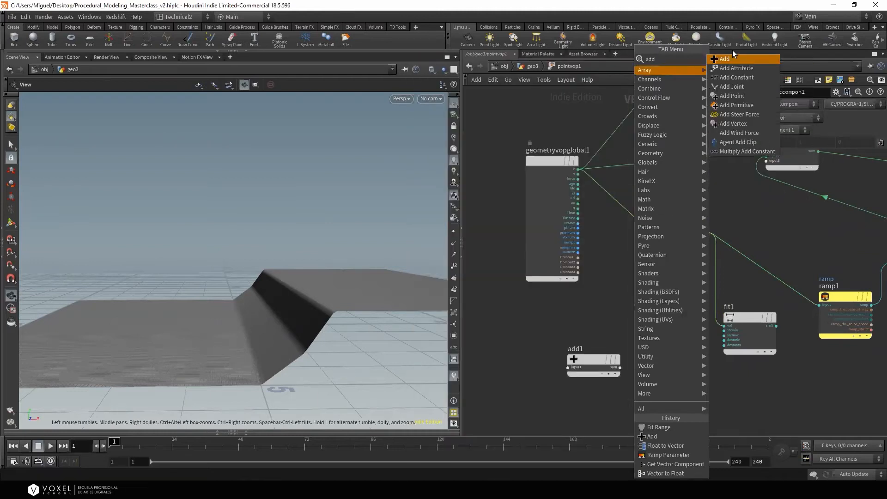
{"action": "type", "text": "add"}
{"action": "key", "text": "Return"}
{"action": "left_click", "coordinate": [616, 242]}
{"action": "left_click_drag", "start_coordinate": [532, 162], "coordinate": [488, 161]}
{"action": "middle_click_drag", "start_coordinate": [549, 223], "coordinate": [575, 173]}
{"action": "left_click", "coordinate": [560, 118]}
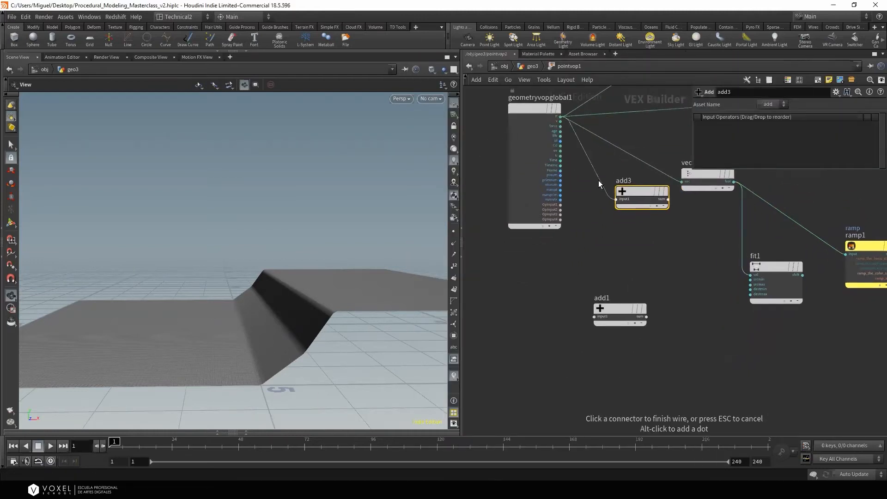
{"action": "left_click", "coordinate": [617, 199]}
Add a Turbulent Noise node below add3 and wire geometryvopglobal1's P output into its pos input
{"action": "key", "text": "Tab"}
{"action": "type", "text": "cons"}
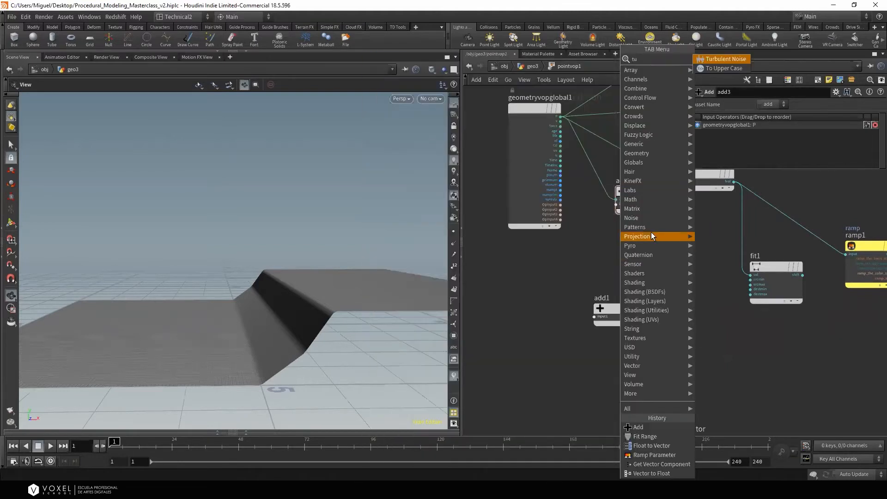
{"action": "left_click", "coordinate": [732, 60]}
{"action": "left_click", "coordinate": [597, 249]}
{"action": "left_click", "coordinate": [560, 118]}
{"action": "left_click", "coordinate": [571, 262]}
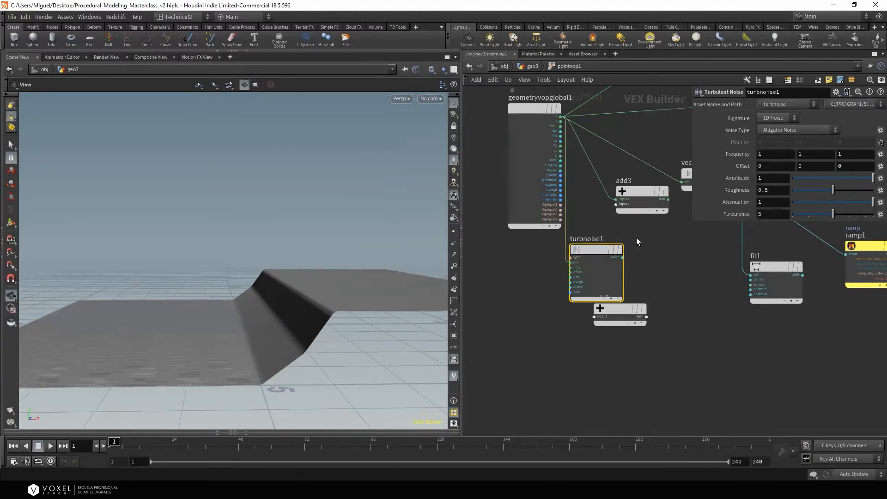
Set turbnoise1's signature to 3D Noise and wire its noise output into add3's second input, moving add1 out of the way
{"action": "left_click", "coordinate": [780, 135]}
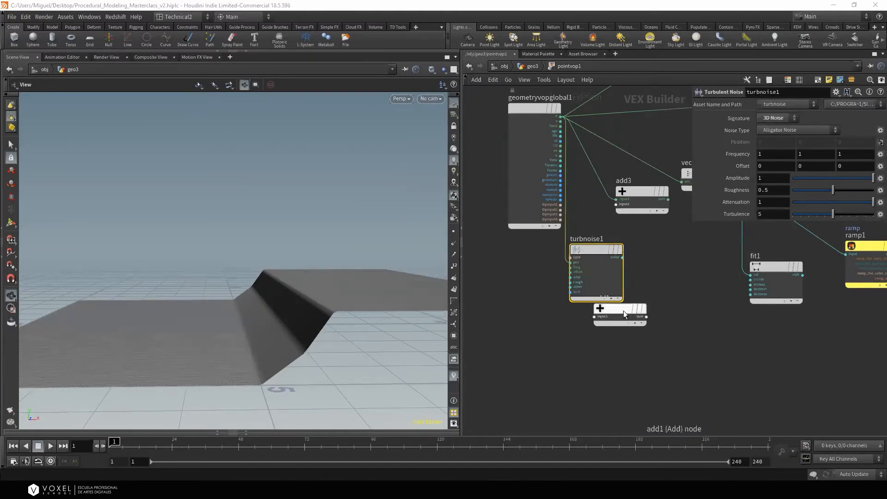
{"action": "left_click_drag", "start_coordinate": [623, 310], "coordinate": [617, 345]}
{"action": "left_click", "coordinate": [622, 257]}
{"action": "left_click", "coordinate": [616, 204]}
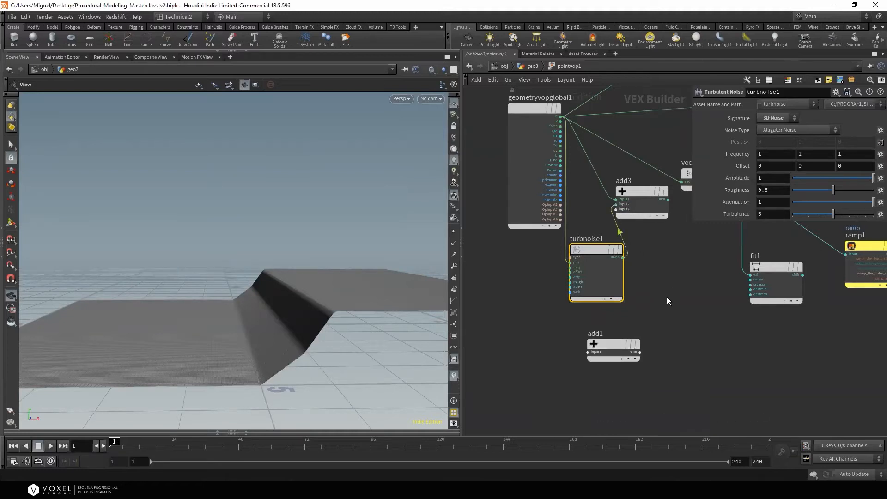
Wire add3's sum output into vecgetcompon1's input in place of the direct P connection, and check the slope
{"action": "scroll", "coordinate": [737, 260], "scroll_direction": "down", "scroll_amount": 2}
{"action": "middle_click_drag", "start_coordinate": [700, 250], "coordinate": [597, 261]}
{"action": "scroll", "coordinate": [596, 219], "scroll_direction": "up", "scroll_amount": 2}
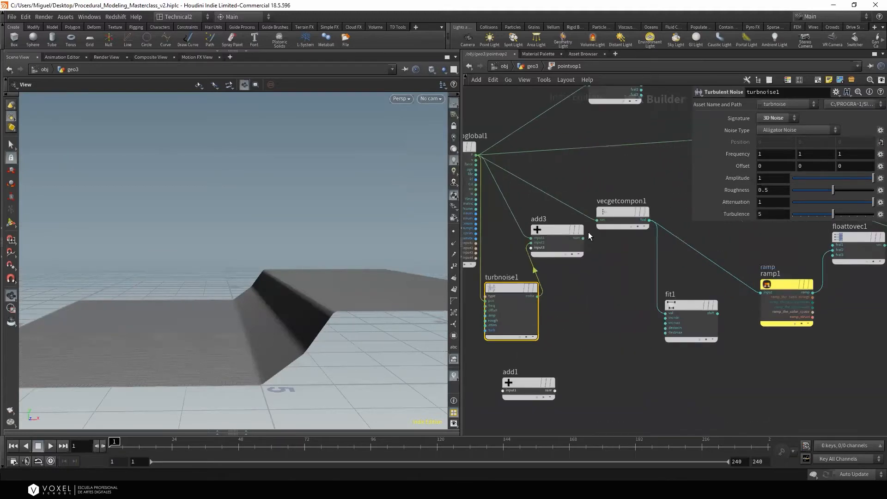
{"action": "left_click", "coordinate": [583, 237]}
{"action": "left_click_drag", "start_coordinate": [580, 344], "coordinate": [558, 230], "text": "shift"}
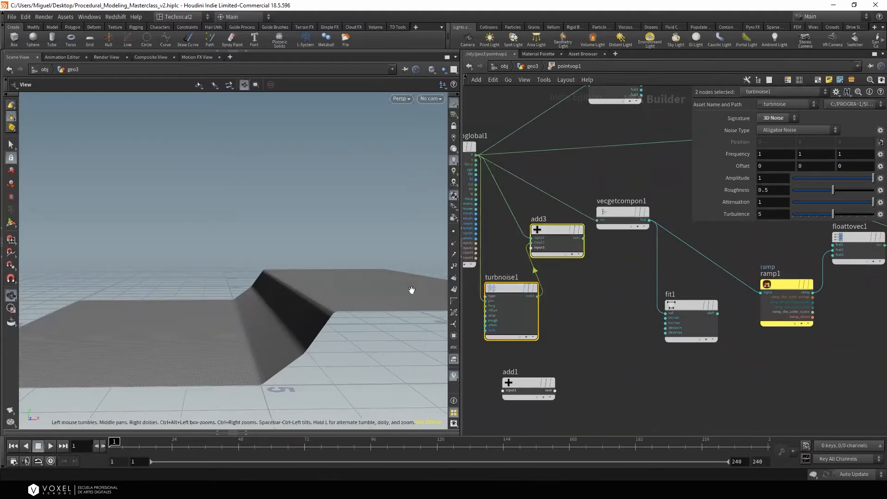
{"action": "left_click", "coordinate": [583, 238]}
{"action": "left_click_drag", "start_coordinate": [583, 238], "coordinate": [602, 222]}
{"action": "left_click", "coordinate": [596, 245]}
{"action": "left_click", "coordinate": [602, 223]}
{"action": "left_click_drag", "start_coordinate": [240, 282], "coordinate": [271, 285]}
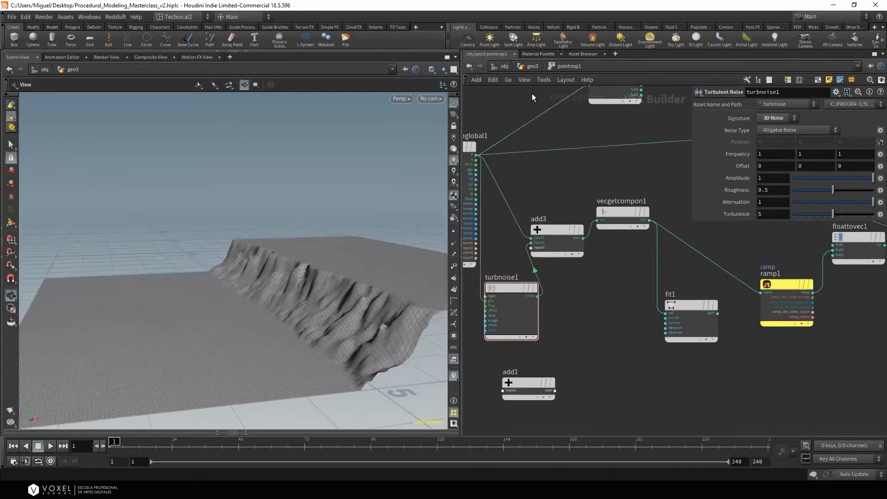
Create input parameters for turbnoise1 and return to geo3 to show them on pointvop1
{"action": "right_click", "coordinate": [508, 287]}
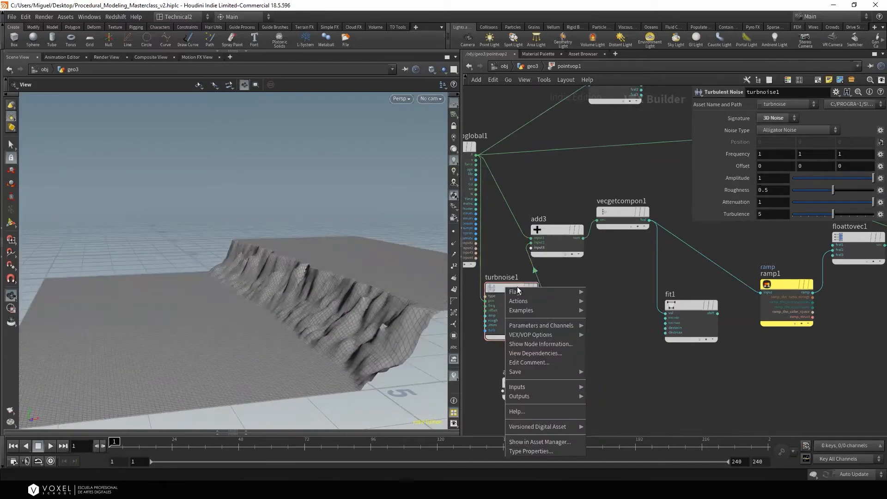
{"action": "mouse_move", "coordinate": [563, 295]}
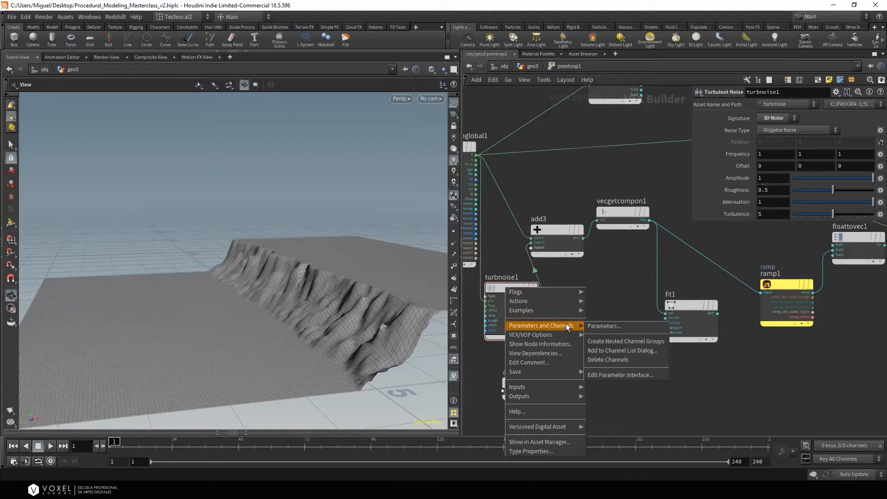
{"action": "mouse_move", "coordinate": [553, 336]}
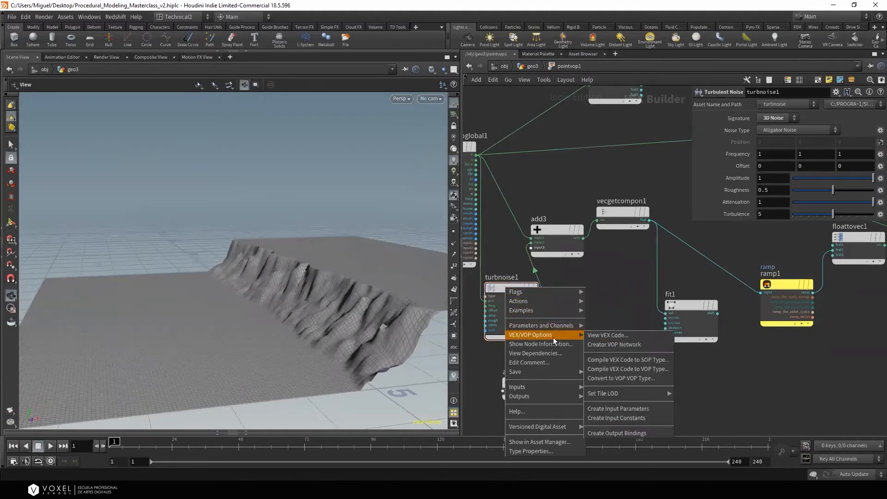
{"action": "left_click", "coordinate": [630, 409]}
{"action": "left_click", "coordinate": [527, 70]}
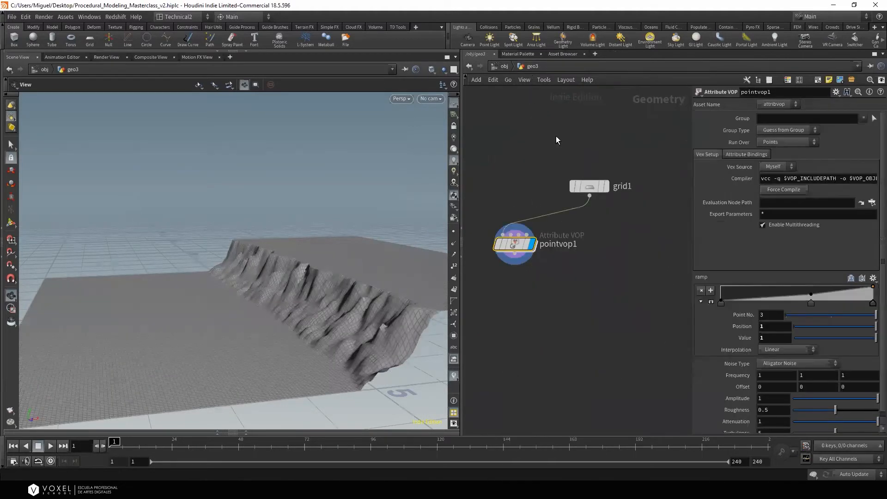
Set the noise amplitude on pointvop1 to 0.6
{"action": "scroll", "coordinate": [777, 363], "scroll_direction": "down", "scroll_amount": 1}
{"action": "mouse_move", "coordinate": [741, 370]}
{"action": "middle_mouse_down"}
{"action": "mouse_move", "coordinate": [747, 382]}
{"action": "mouse_move", "coordinate": [744, 366]}
{"action": "middle_mouse_up"}
{"action": "mouse_move", "coordinate": [784, 393]}
{"action": "middle_mouse_down"}
{"action": "mouse_move", "coordinate": [754, 393]}
{"action": "mouse_move", "coordinate": [766, 393]}
{"action": "middle_mouse_up"}
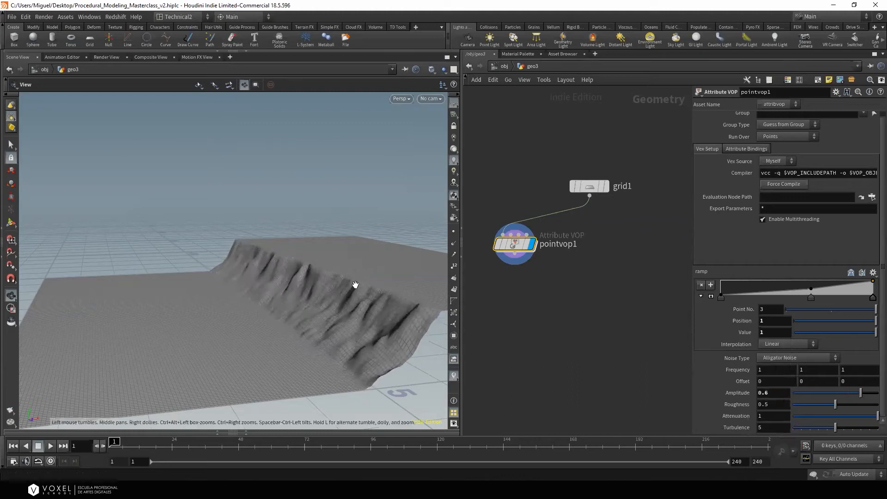
Raise the ramp's middle point and shift it slightly toward the start, and inspect the cliff's profile
{"action": "left_click_drag", "start_coordinate": [809, 289], "coordinate": [801, 298]}
{"action": "left_click_drag", "start_coordinate": [721, 298], "coordinate": [719, 301]}
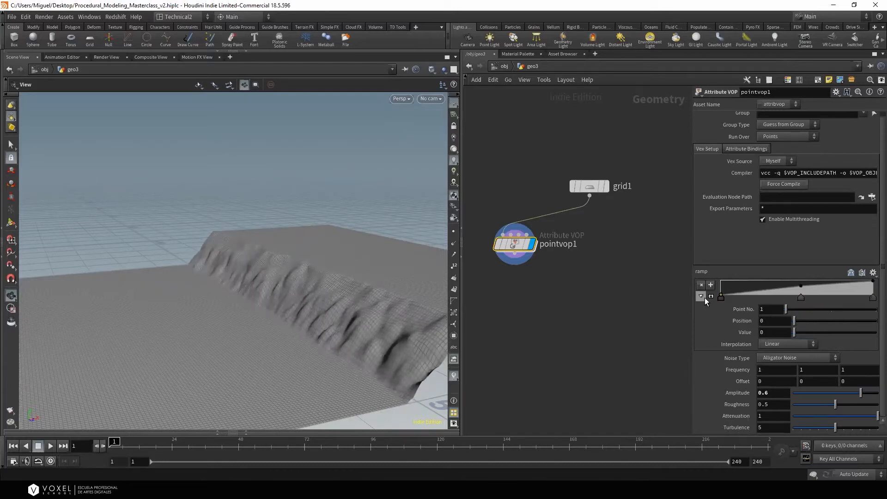
{"action": "left_click_drag", "start_coordinate": [398, 273], "coordinate": [369, 271]}
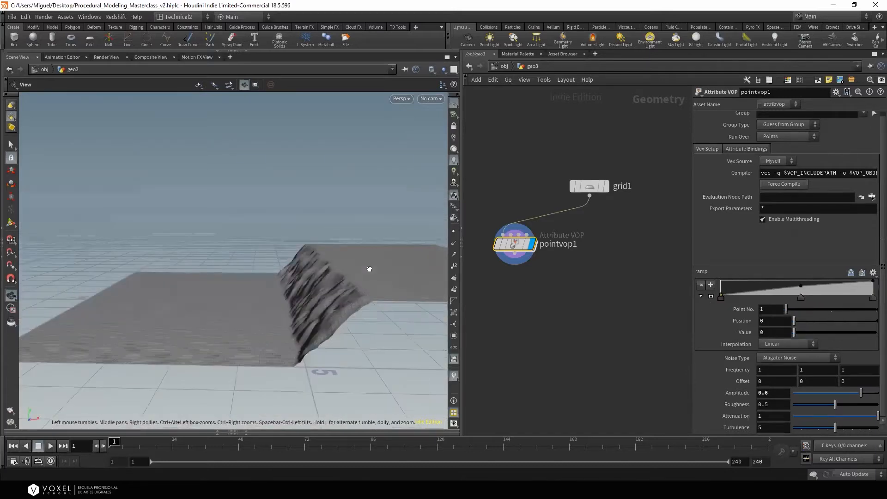
Inside pointvop1, set fit1's source minimum to -0.9 and source maximum to 0.1, and check the cliff slope
{"action": "double_click", "coordinate": [517, 245]}
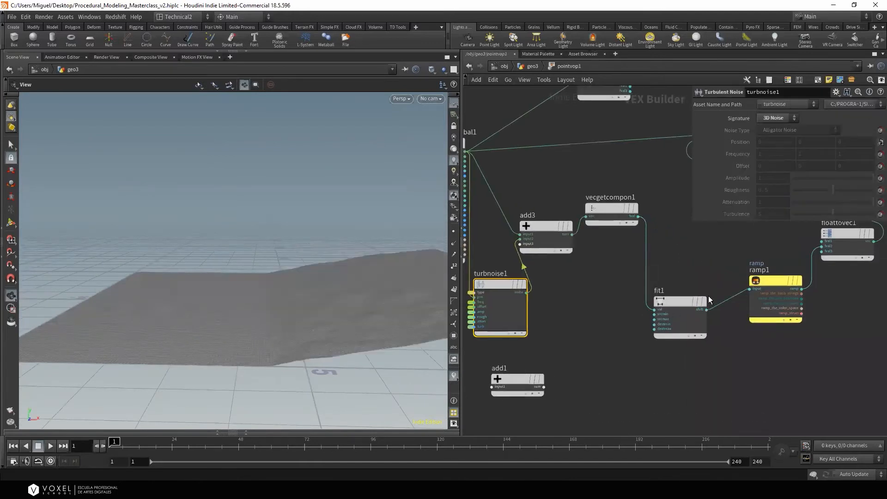
{"action": "left_click_drag", "start_coordinate": [376, 257], "coordinate": [432, 233]}
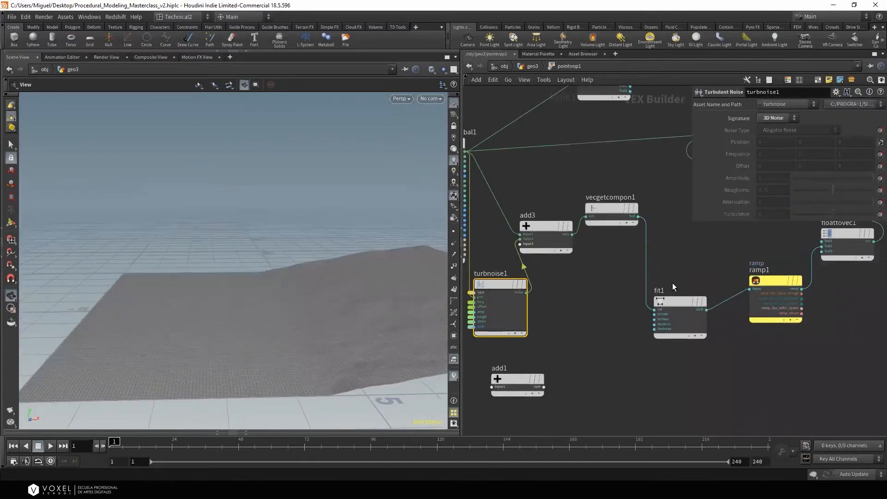
{"action": "left_click", "coordinate": [673, 301]}
{"action": "middle_click_drag", "start_coordinate": [777, 130], "coordinate": [656, 141]}
{"action": "middle_click_drag", "start_coordinate": [776, 140], "coordinate": [608, 142]}
{"action": "left_click_drag", "start_coordinate": [279, 210], "coordinate": [303, 206]}
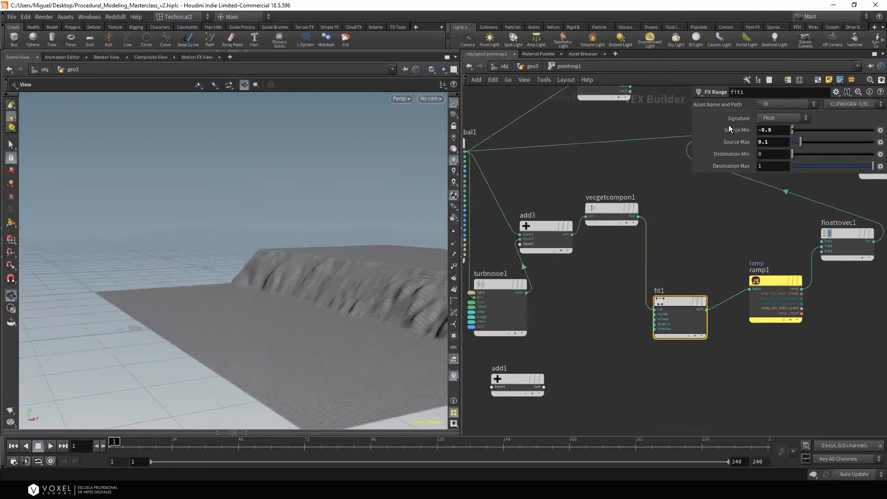
Promote fit1's source minimum and source maximum as parameters and return to the geo3 network
{"action": "scroll", "coordinate": [654, 317], "scroll_direction": "up", "scroll_amount": 4}
{"action": "right_click", "coordinate": [654, 316]}
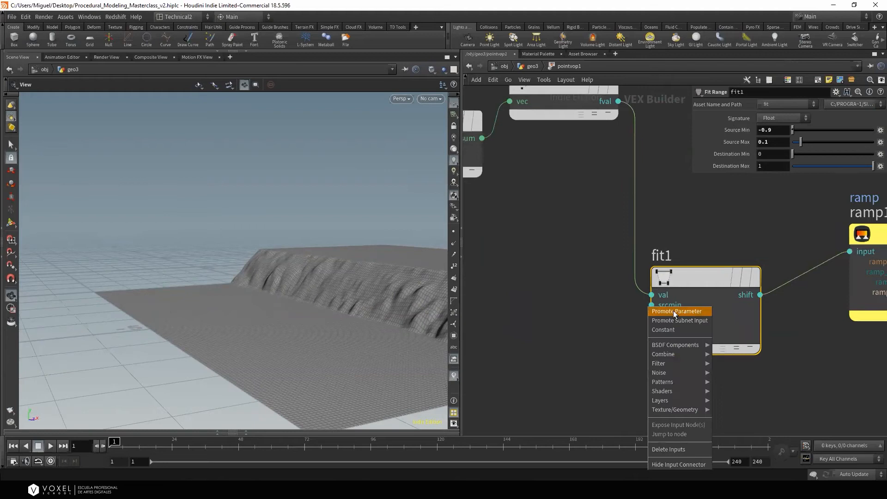
{"action": "left_click", "coordinate": [676, 312]}
{"action": "right_click", "coordinate": [652, 315]}
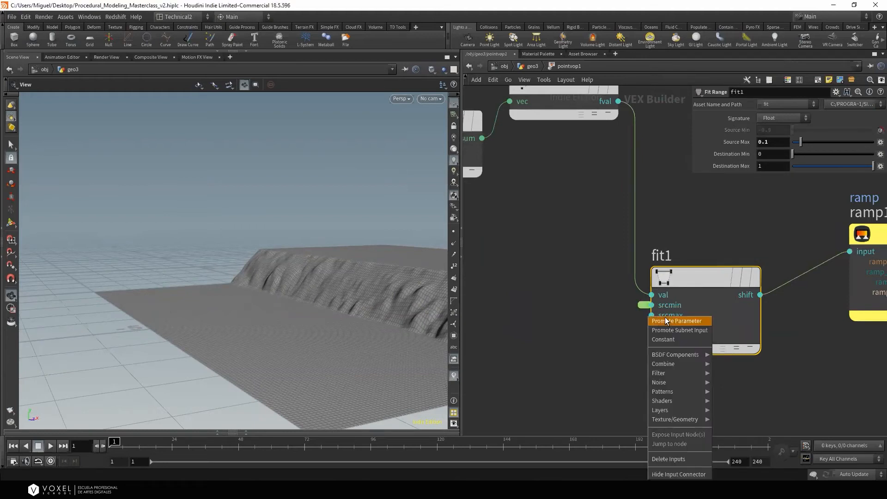
{"action": "left_click", "coordinate": [675, 318]}
{"action": "key", "text": "u"}
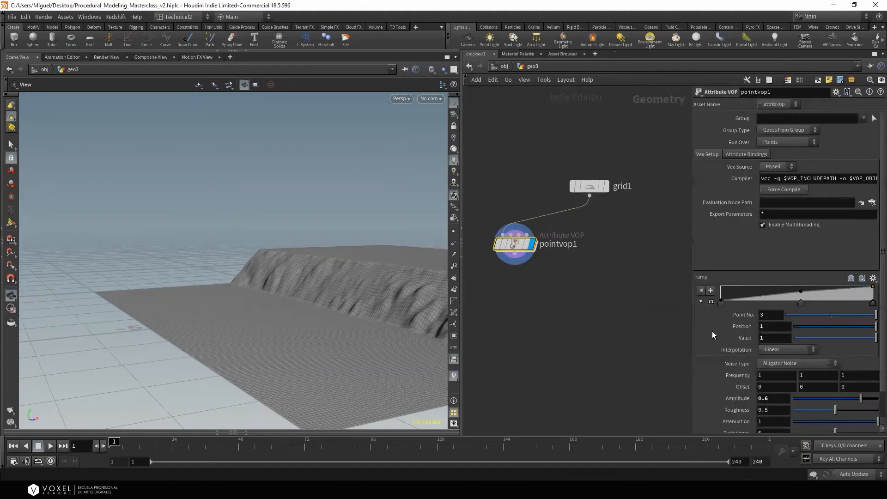
Set pointvop1's promoted minimum source value to -0.8 and maximum source value to 0.2
{"action": "scroll", "coordinate": [757, 355], "scroll_direction": "down", "scroll_amount": 3}
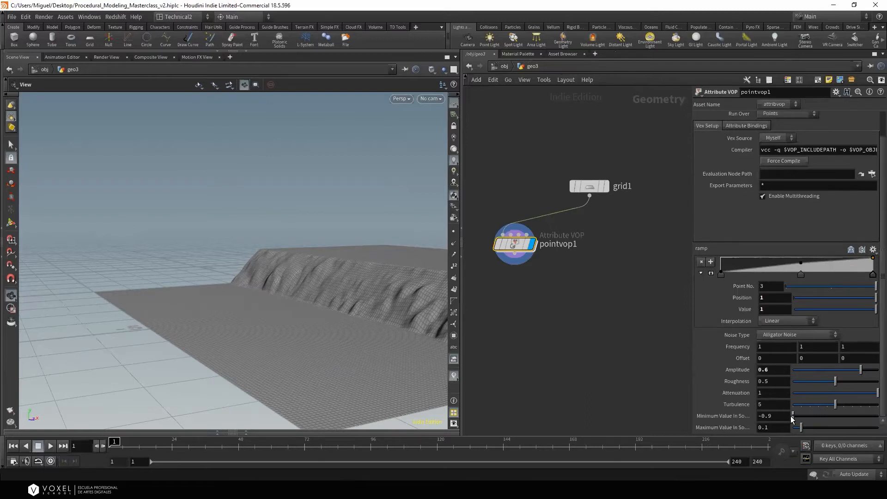
{"action": "left_click_drag", "start_coordinate": [793, 418], "coordinate": [795, 419]}
{"action": "mouse_move", "coordinate": [781, 415]}
{"action": "middle_mouse_down"}
{"action": "mouse_move", "coordinate": [745, 416]}
{"action": "mouse_move", "coordinate": [781, 426]}
{"action": "mouse_move", "coordinate": [798, 418]}
{"action": "mouse_move", "coordinate": [786, 419]}
{"action": "middle_mouse_up"}
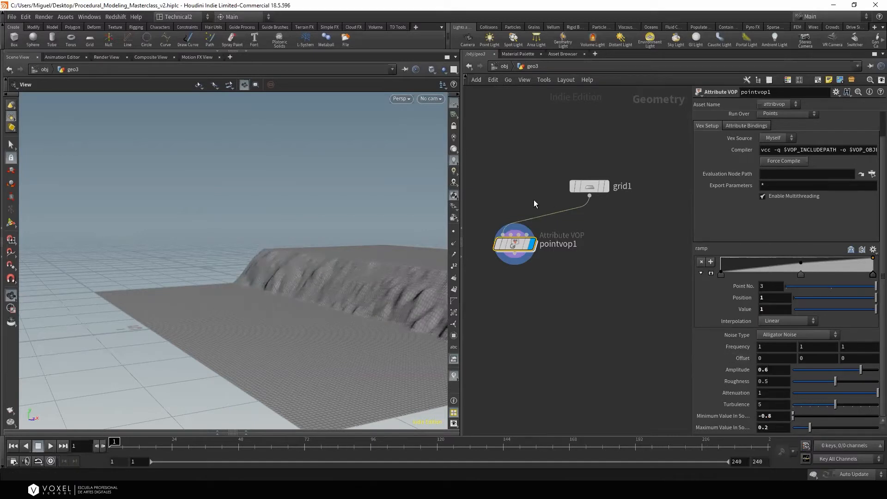
Set pointvop1's noise frequency to 2 on all three axes and inspect the cliff from several angles
{"action": "middle_click_drag", "start_coordinate": [714, 352], "coordinate": [747, 343]}
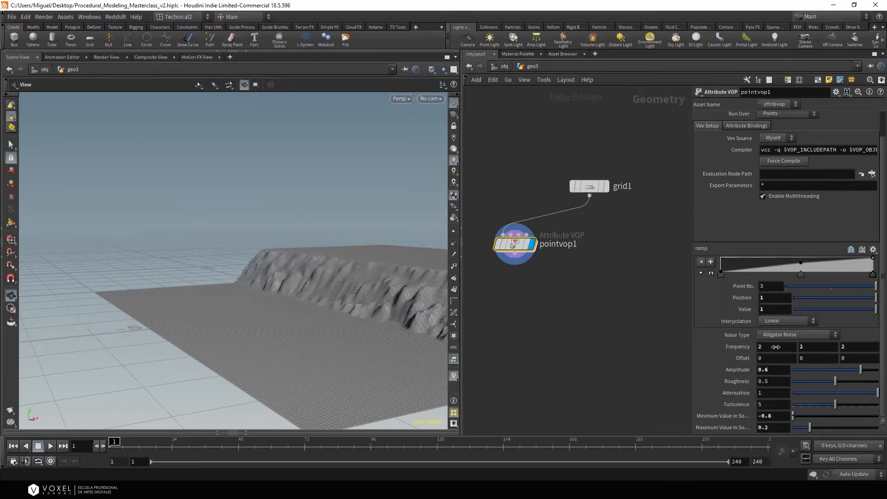
{"action": "left_click_drag", "start_coordinate": [276, 265], "coordinate": [254, 244]}
{"action": "left_click_drag", "start_coordinate": [401, 246], "coordinate": [311, 271]}
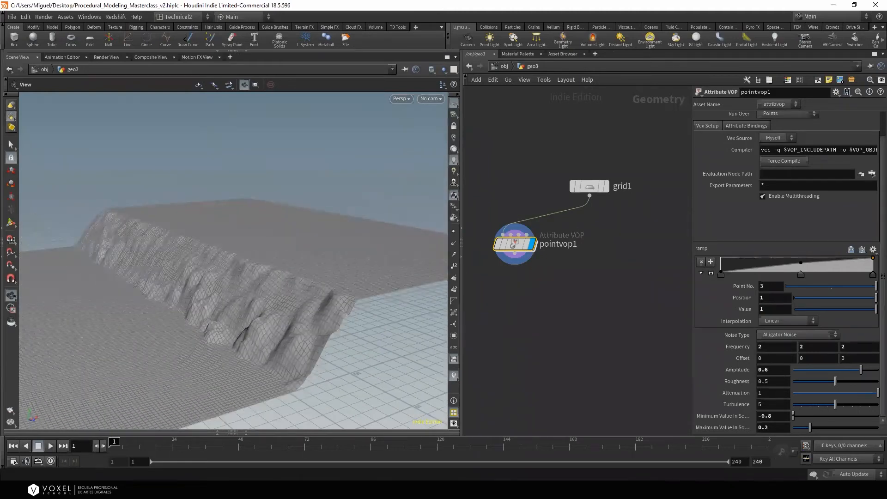
{"action": "mouse_move", "coordinate": [337, 212]}
{"action": "left_mouse_down"}
{"action": "mouse_move", "coordinate": [356, 217]}
{"action": "mouse_move", "coordinate": [348, 218]}
{"action": "left_mouse_up"}
Display the flat grid1 instead of pointvop1 and view it from above
{"action": "middle_click_drag", "start_coordinate": [617, 271], "coordinate": [573, 253]}
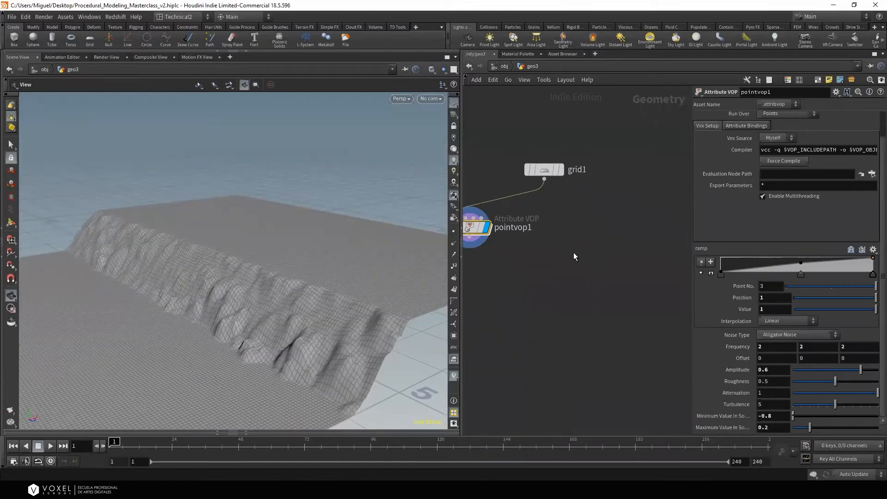
{"action": "key", "text": "Tab"}
{"action": "key", "text": "Escape"}
{"action": "scroll", "coordinate": [567, 254], "scroll_direction": "down", "scroll_amount": 3}
{"action": "left_click", "coordinate": [563, 204]}
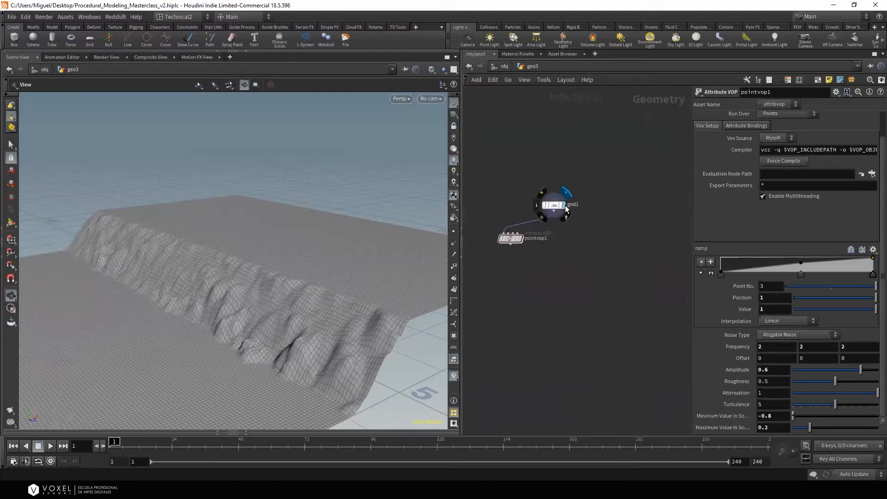
{"action": "left_click_drag", "start_coordinate": [348, 218], "coordinate": [304, 239]}
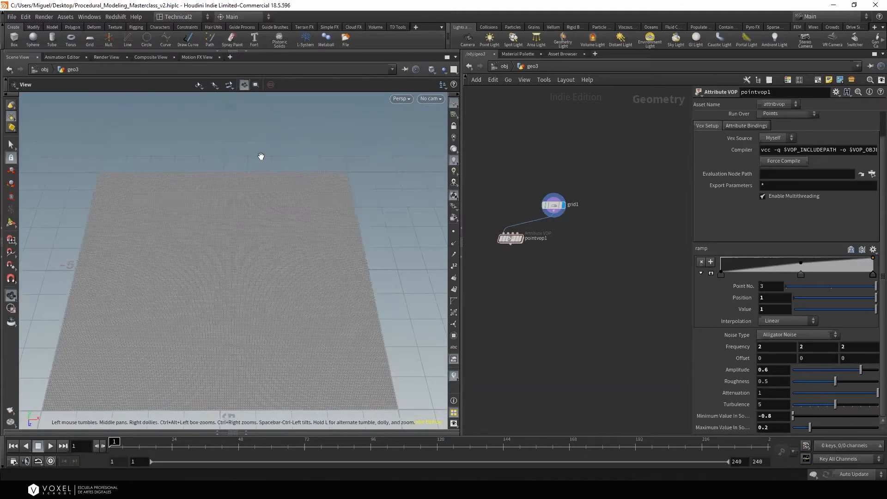
{"action": "left_click_drag", "start_coordinate": [314, 265], "coordinate": [259, 297]}
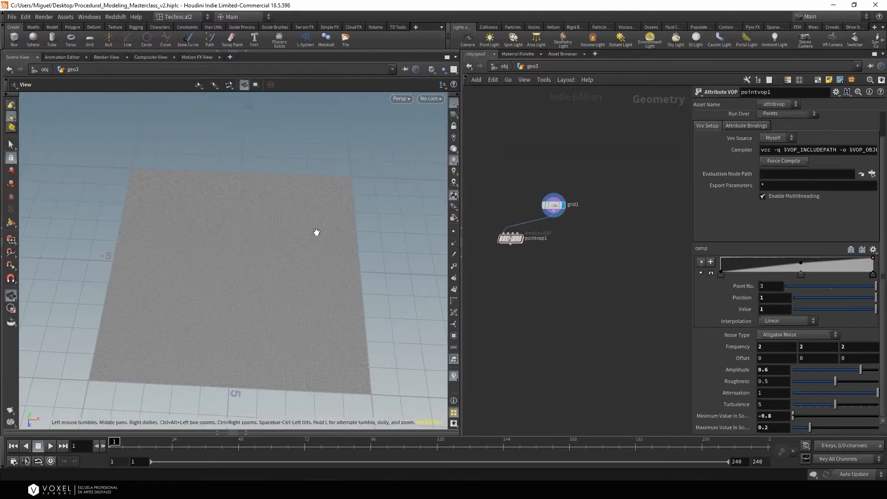
Add a Line node beside grid1 in the geo3 network
{"action": "scroll", "coordinate": [614, 220], "scroll_direction": "up", "scroll_amount": 1}
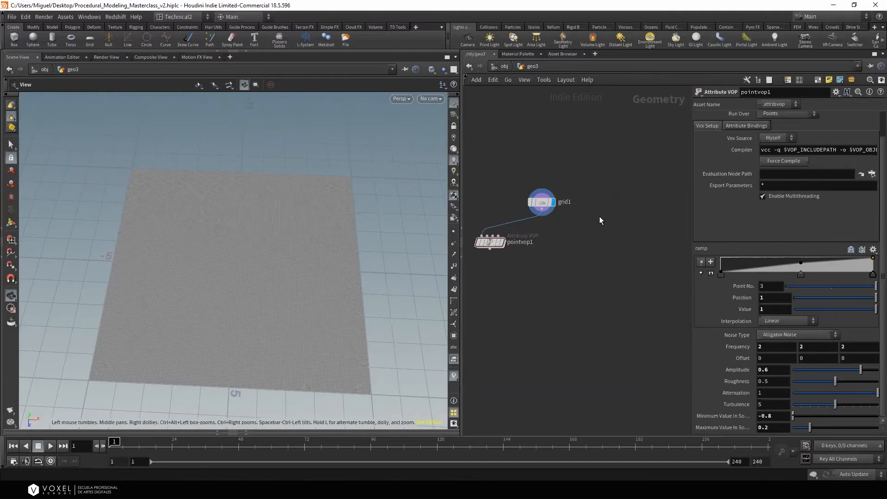
{"action": "key", "text": "Tab"}
{"action": "mouse_move", "coordinate": [638, 153]}
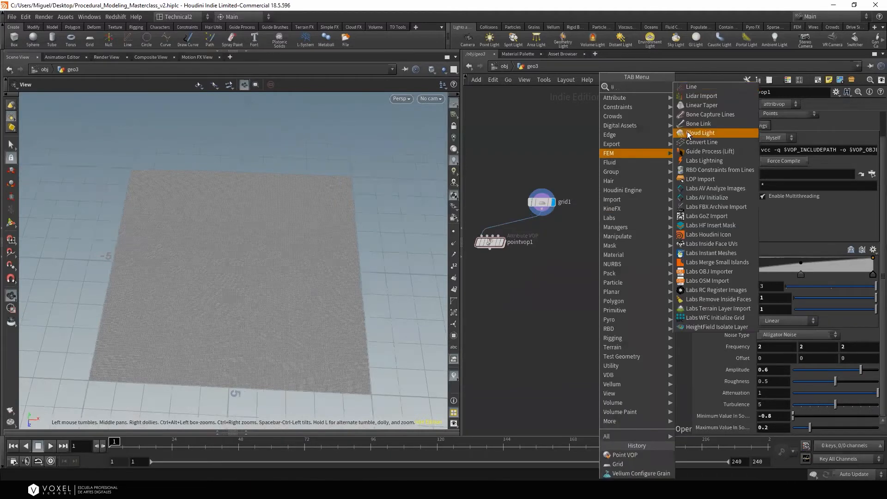
Add a displayed Line node beside the grid node and turn on the grid's template display
{"action": "left_click", "coordinate": [695, 84]}
{"action": "left_click", "coordinate": [613, 219]}
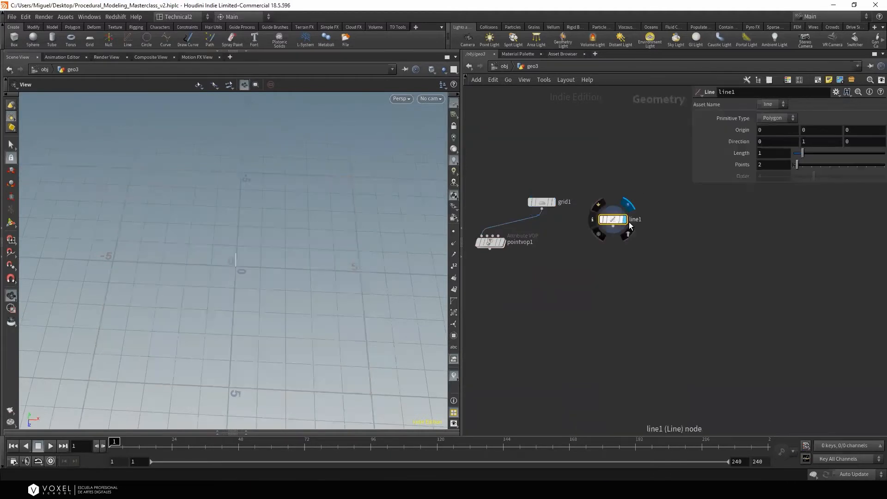
{"action": "left_click", "coordinate": [552, 203]}
{"action": "left_click", "coordinate": [552, 203]}
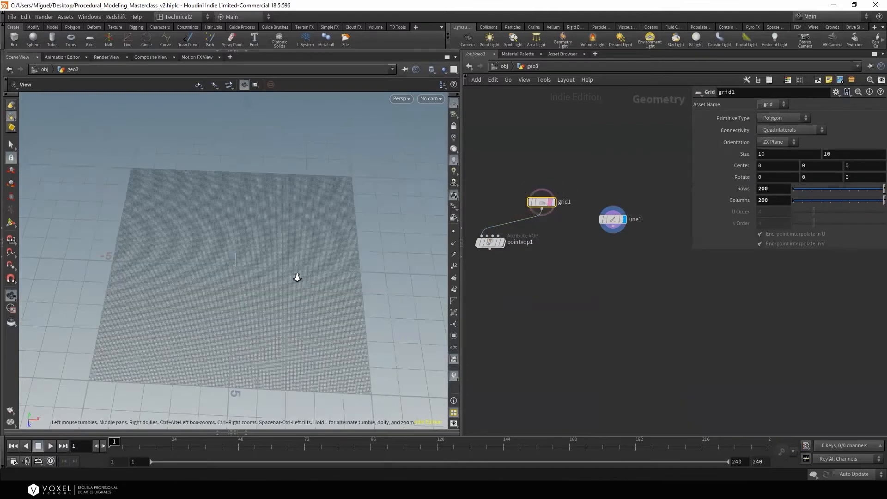
Set the line's direction to 0, 0, 1 so that it lies along the Z axis of the grid
{"action": "scroll", "coordinate": [297, 275], "scroll_direction": "up", "scroll_amount": 3}
{"action": "left_click_drag", "start_coordinate": [630, 257], "coordinate": [618, 194]}
{"action": "left_click_drag", "start_coordinate": [297, 250], "coordinate": [151, 320]}
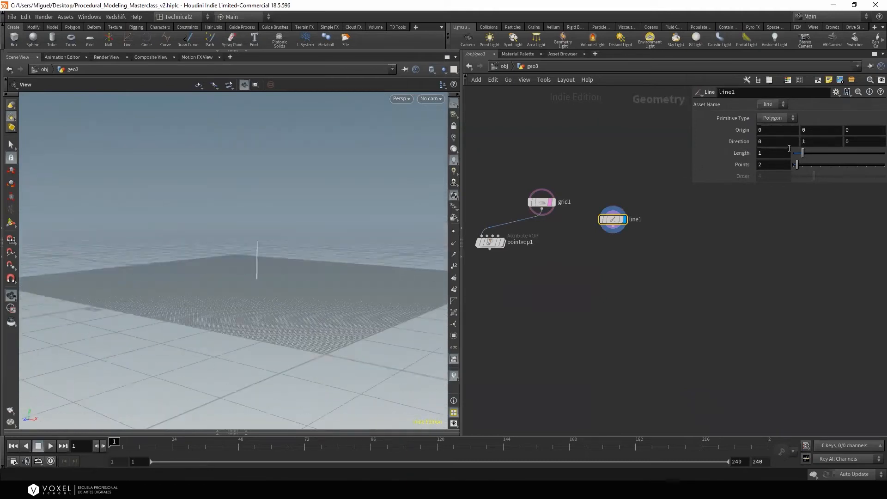
{"action": "left_click_drag", "start_coordinate": [300, 265], "coordinate": [231, 255]}
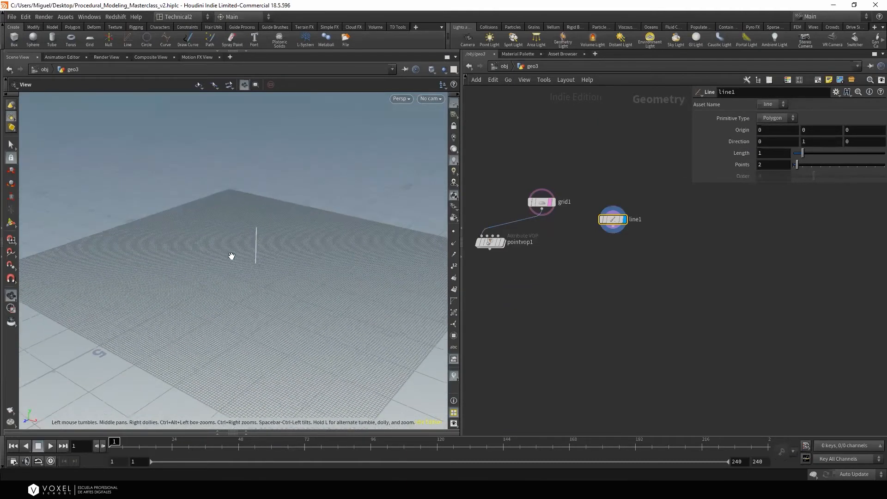
{"action": "key", "text": "Tab"}
{"action": "type", "text": "0"}
{"action": "key", "text": "Tab"}
{"action": "type", "text": "1"}
{"action": "key", "text": "Return"}
{"action": "left_click_drag", "start_coordinate": [250, 238], "coordinate": [430, 208]}
{"action": "right_click_drag", "start_coordinate": [864, 160], "coordinate": [344, 222]}
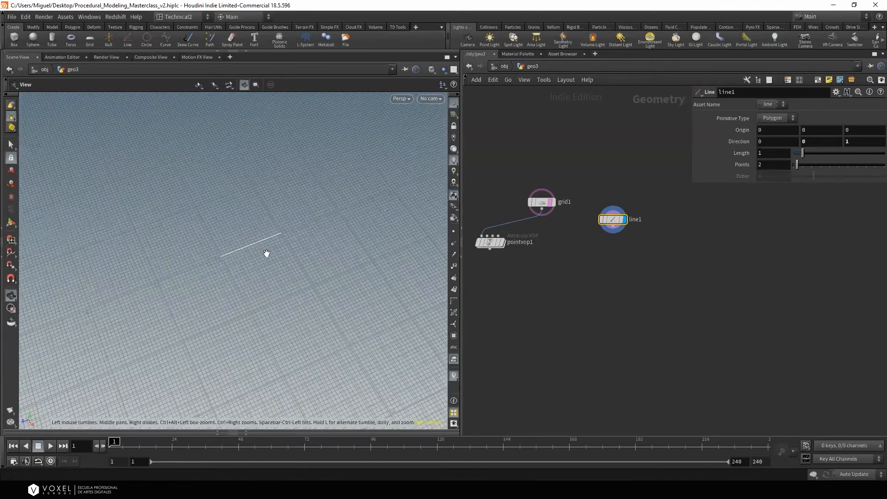
{"action": "right_click_drag", "start_coordinate": [284, 234], "coordinate": [596, 181]}
{"action": "right_click_drag", "start_coordinate": [255, 236], "coordinate": [263, 234]}
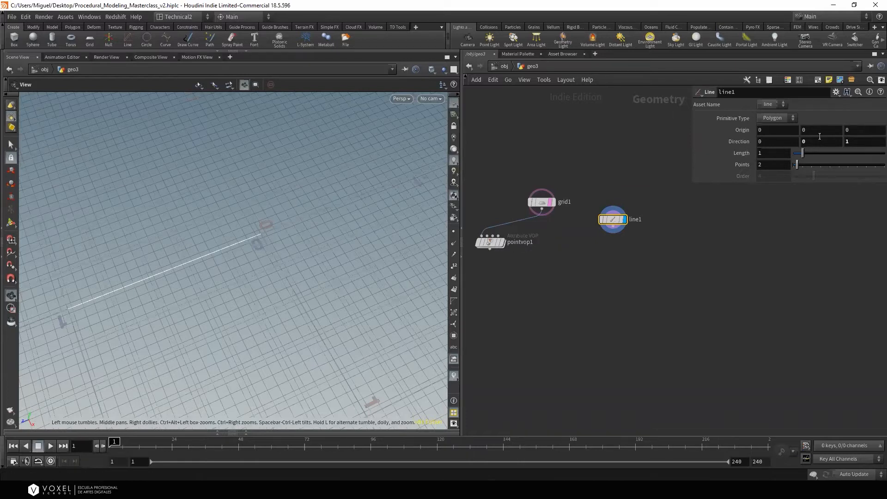
Link the line's Z origin to its Length as ch("dist") and divide it by a negative number to centre the line
{"action": "right_click", "coordinate": [758, 154]}
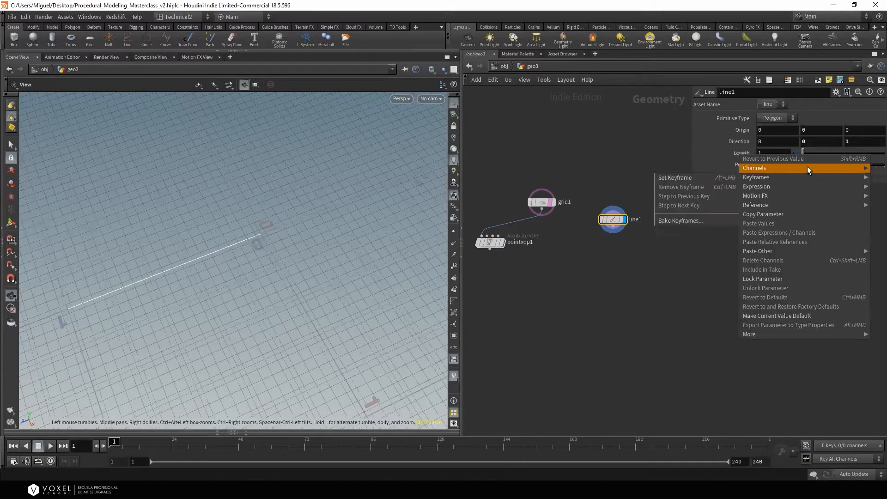
{"action": "left_click", "coordinate": [769, 215]}
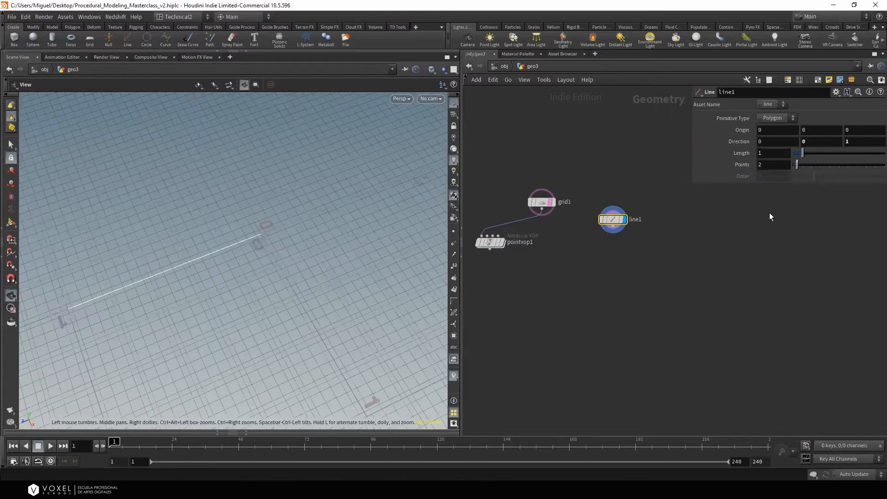
{"action": "right_click", "coordinate": [857, 131]}
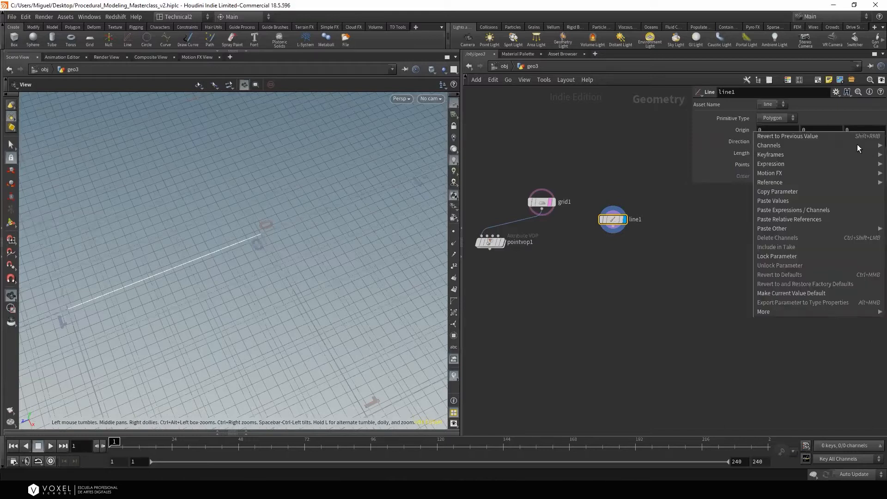
{"action": "left_click", "coordinate": [828, 219]}
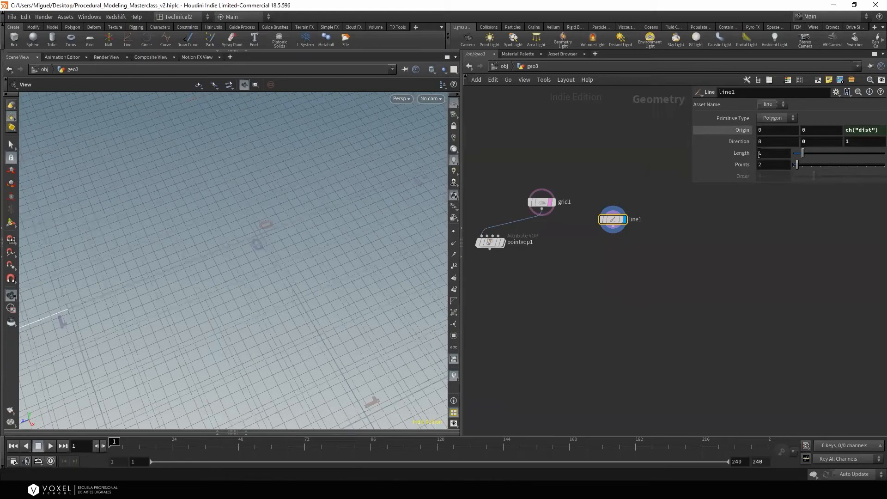
{"action": "left_click", "coordinate": [854, 131]}
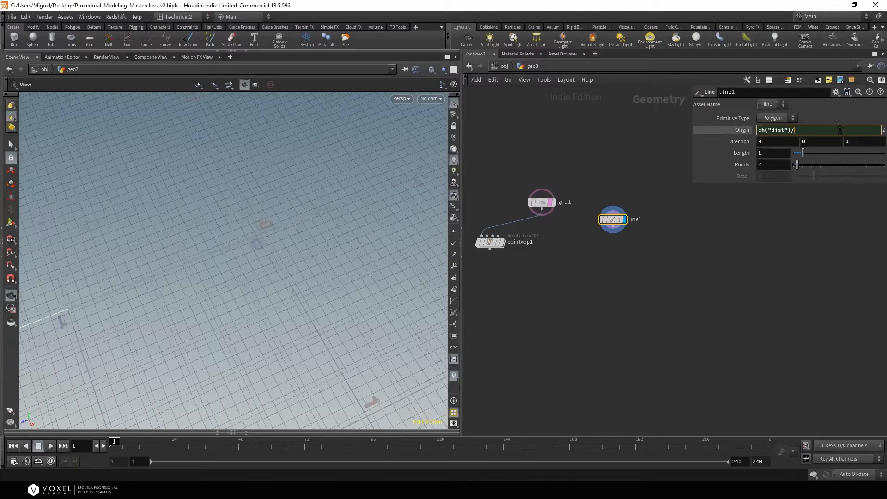
{"action": "key", "text": "Return"}
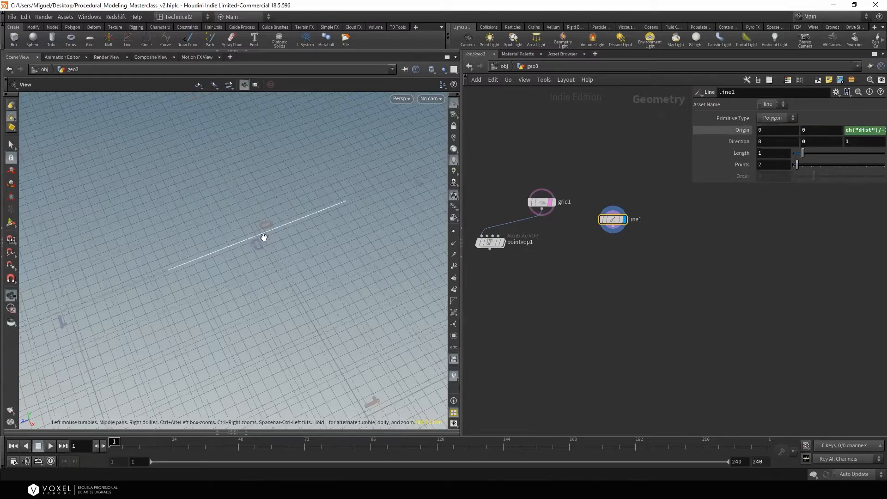
Set the line's length to 10 and display its points in the viewport
{"action": "left_click_drag", "start_coordinate": [803, 153], "coordinate": [803, 154]}
{"action": "scroll", "coordinate": [309, 244], "scroll_direction": "down", "scroll_amount": 10}
{"action": "left_click", "coordinate": [772, 153]}
{"action": "type", "text": "10"}
{"action": "key", "text": "Return"}
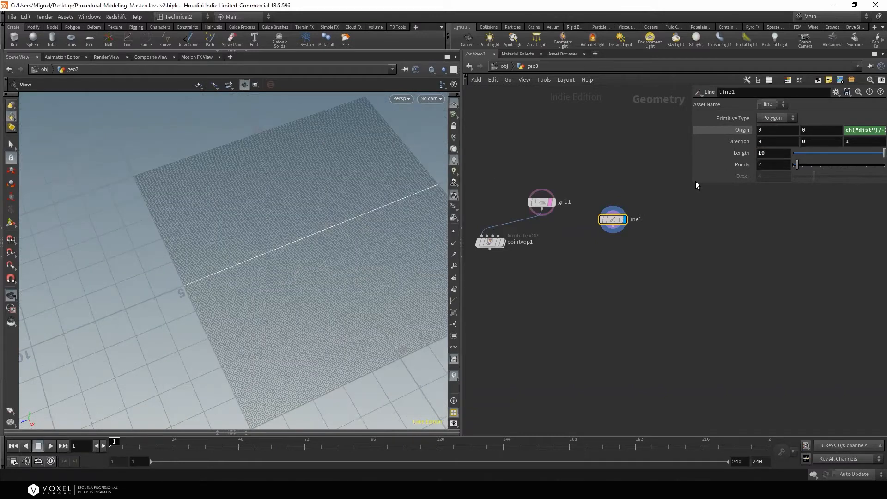
{"action": "left_click_drag", "start_coordinate": [275, 244], "coordinate": [392, 231]}
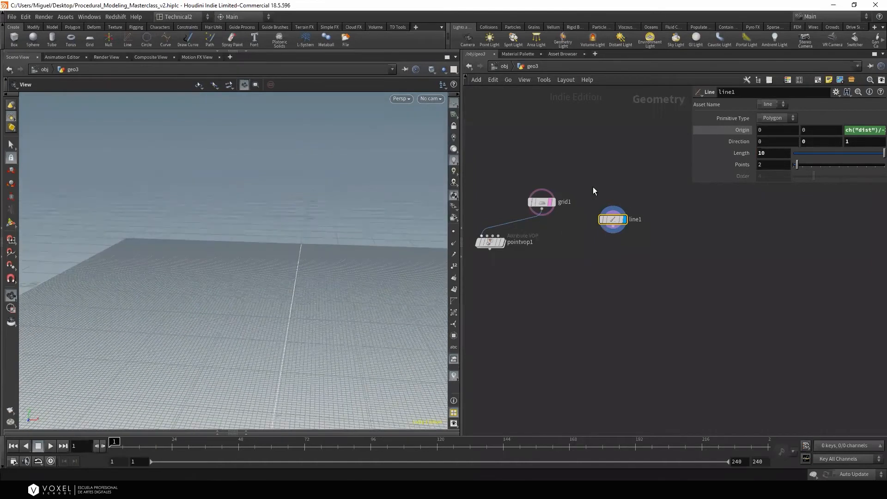
{"action": "left_click_drag", "start_coordinate": [333, 267], "coordinate": [262, 274]}
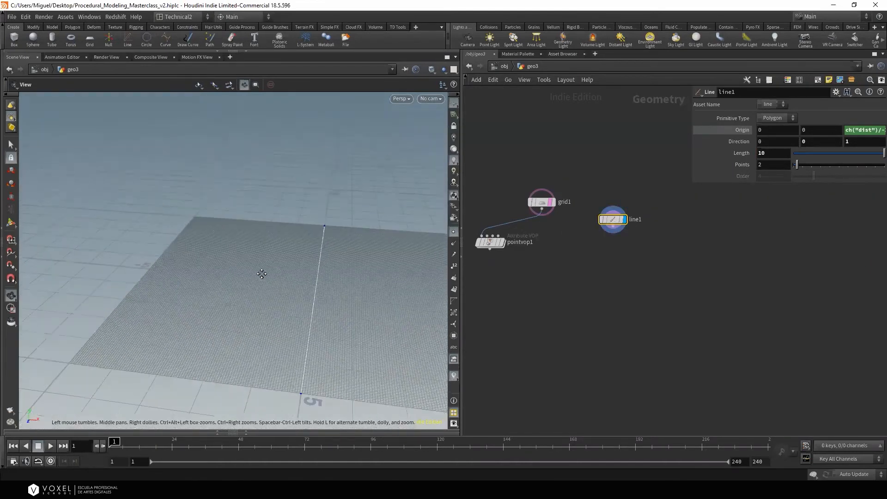
{"action": "middle_click_drag", "start_coordinate": [262, 274], "coordinate": [253, 226]}
{"action": "left_click_drag", "start_coordinate": [331, 275], "coordinate": [333, 262]}
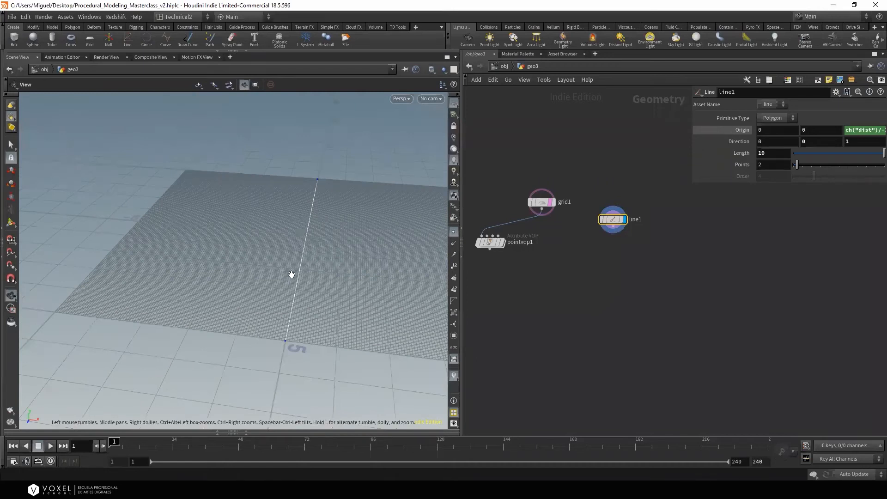
Add a Resample node connected to the output of line1 and display it
{"action": "left_click", "coordinate": [613, 226]}
{"action": "key", "text": "Tab"}
{"action": "type", "text": "resa"}
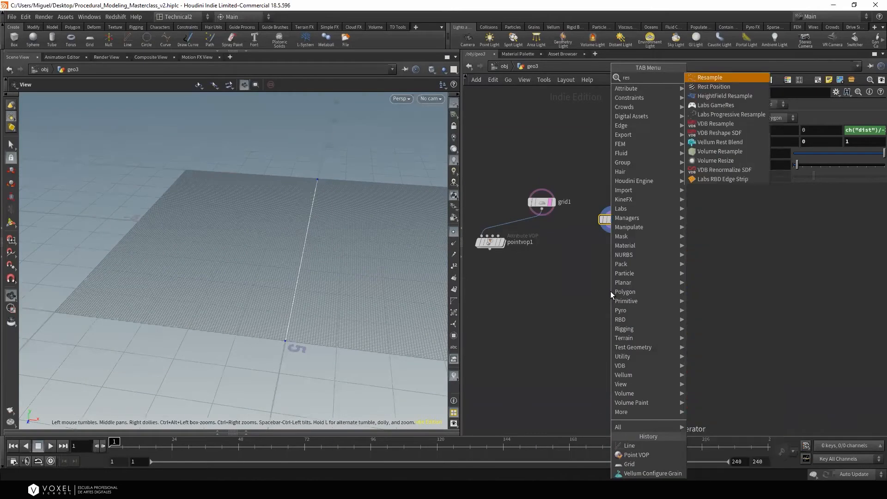
{"action": "left_click", "coordinate": [710, 77]}
{"action": "left_click", "coordinate": [617, 275]}
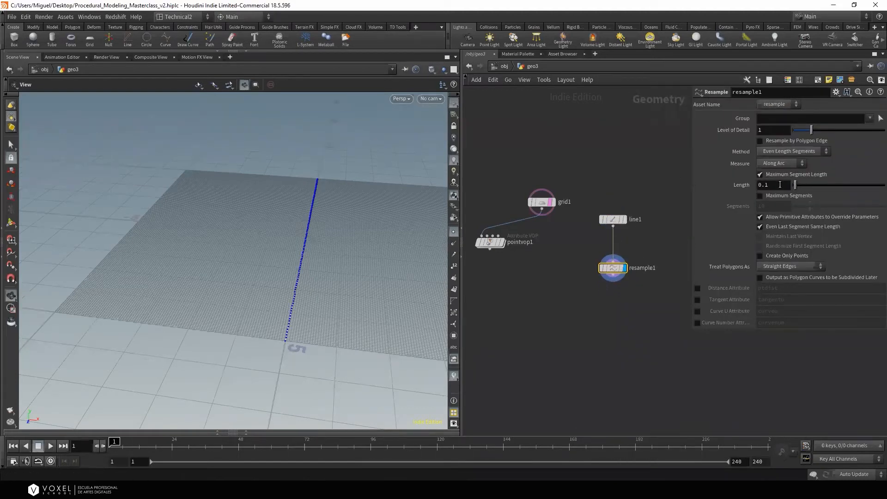
Set the Resample node's maximum segment length to 0.25
{"action": "left_click_drag", "start_coordinate": [321, 267], "coordinate": [99, 325]}
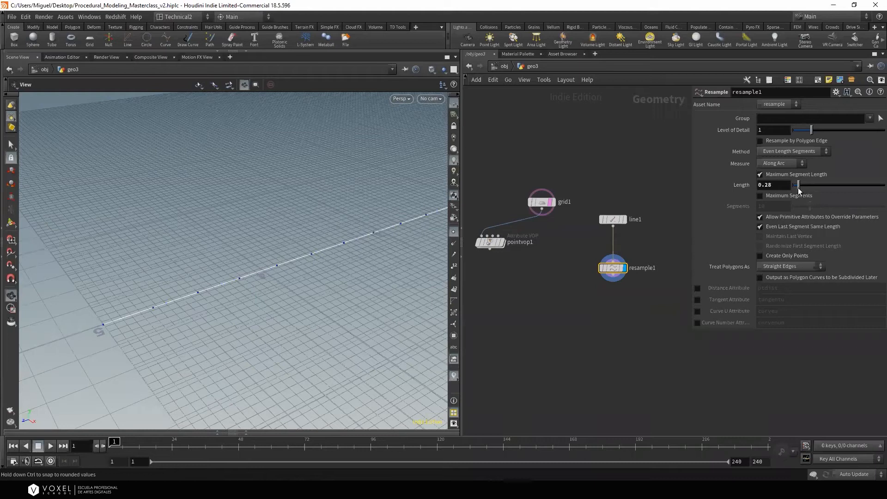
{"action": "right_click_drag", "start_coordinate": [350, 236], "coordinate": [287, 289]}
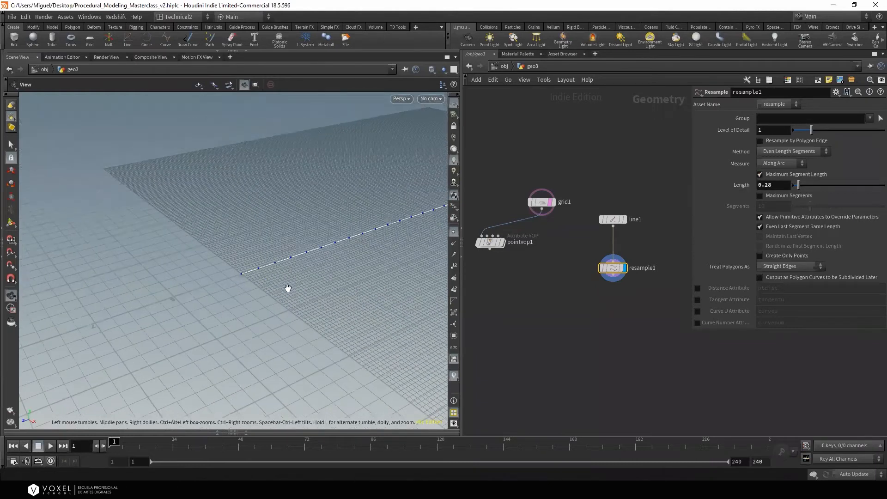
{"action": "left_click_drag", "start_coordinate": [287, 290], "coordinate": [220, 282]}
{"action": "key", "text": "space+g"}
{"action": "left_click_drag", "start_coordinate": [798, 185], "coordinate": [795, 186]}
{"action": "left_click_drag", "start_coordinate": [318, 278], "coordinate": [324, 247]}
{"action": "mouse_move", "coordinate": [324, 246]}
{"action": "middle_mouse_down"}
{"action": "mouse_move", "coordinate": [289, 269]}
{"action": "mouse_move", "coordinate": [332, 232]}
{"action": "middle_mouse_up"}
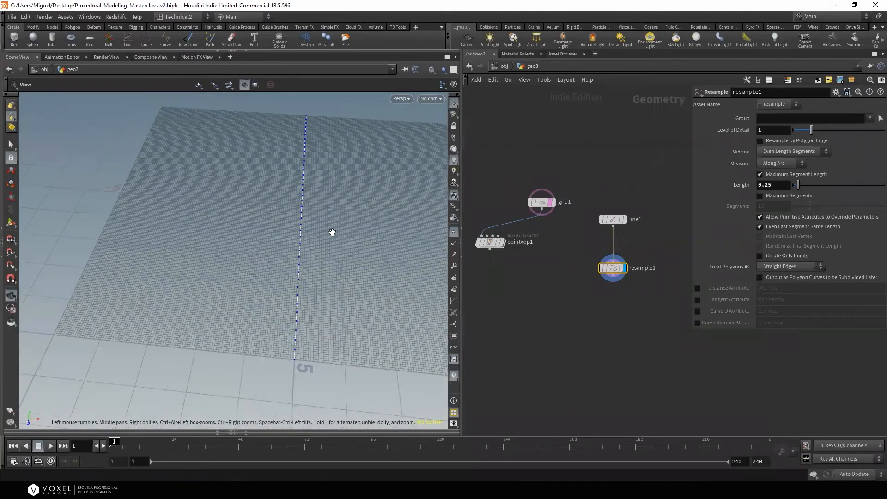
{"action": "left_click_drag", "start_coordinate": [338, 280], "coordinate": [345, 271]}
Move resample1 closer to the line node and add a connected, displayed Attribute Wrangle below it
{"action": "left_click_drag", "start_coordinate": [619, 271], "coordinate": [620, 256]}
{"action": "left_click", "coordinate": [613, 261]}
{"action": "left_click", "coordinate": [588, 319]}
{"action": "type", "text": "wra"}
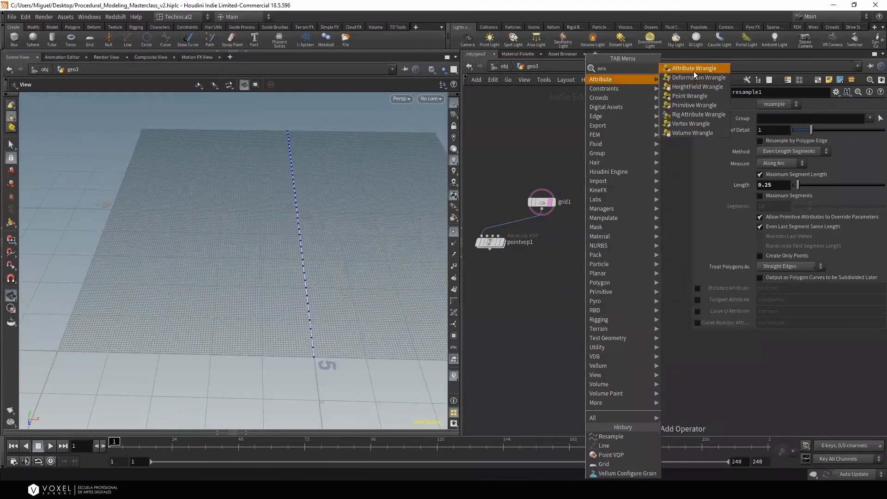
{"action": "key", "text": "Return"}
{"action": "left_click_drag", "start_coordinate": [586, 319], "coordinate": [627, 290]}
{"action": "left_click", "coordinate": [620, 290]}
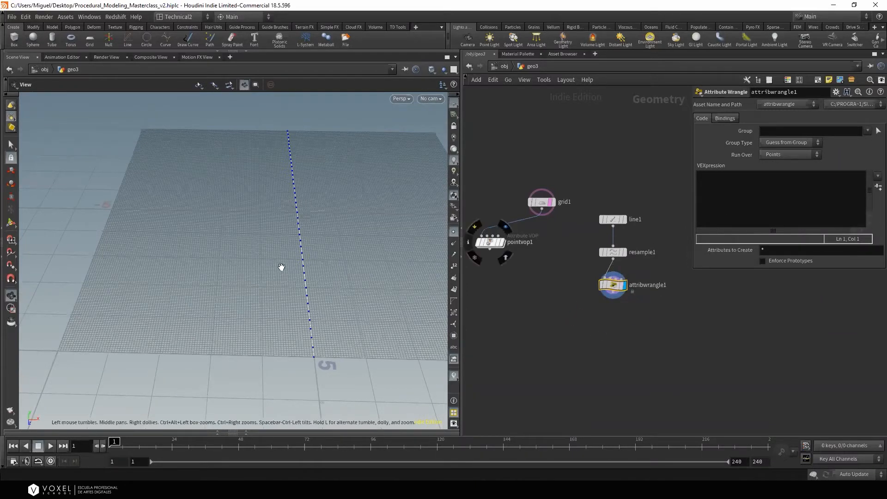
{"action": "left_click_drag", "start_coordinate": [281, 267], "coordinate": [278, 260]}
{"action": "left_click", "coordinate": [746, 205]}
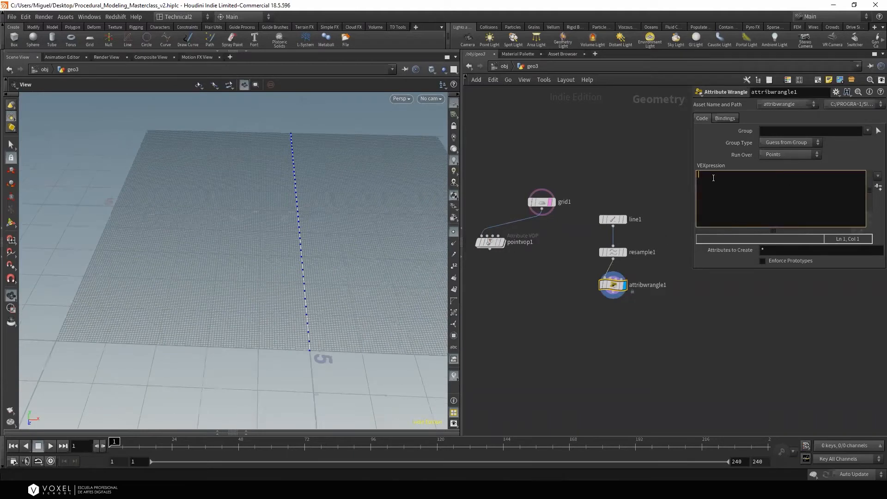
{"action": "type", "text": "float"}
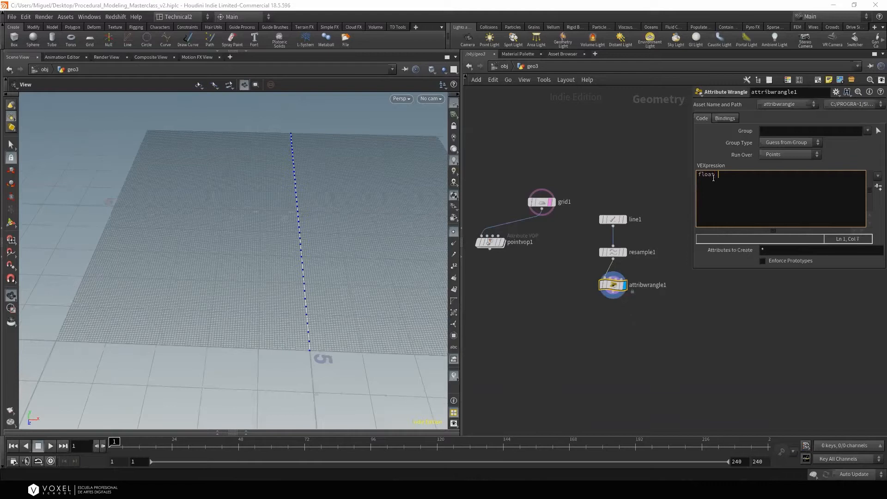
{"action": "type", "text": " pt01 = float"}
{"action": "type", "text": "(@ptnum) / (@numpt-1);"}
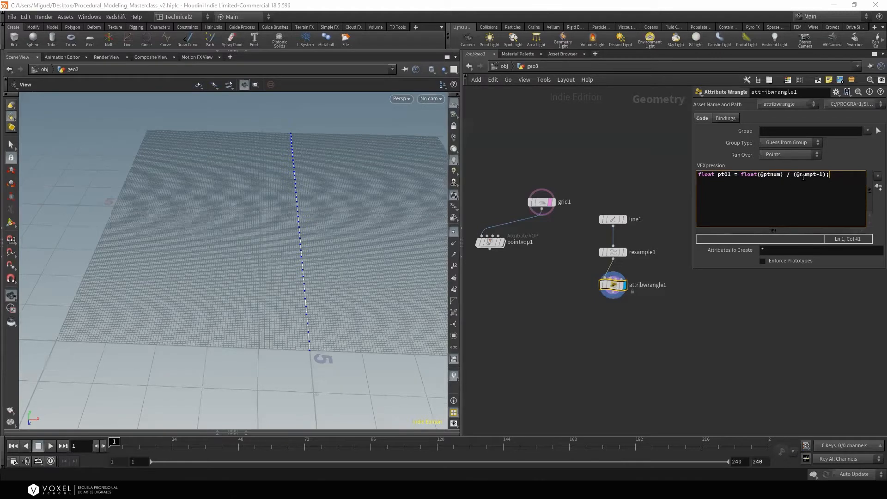
{"action": "left_click_drag", "start_coordinate": [402, 224], "coordinate": [300, 291]}
{"action": "mouse_move", "coordinate": [779, 169]}
{"action": "left_mouse_down"}
{"action": "mouse_move", "coordinate": [739, 177]}
{"action": "mouse_move", "coordinate": [781, 165]}
{"action": "left_mouse_up"}
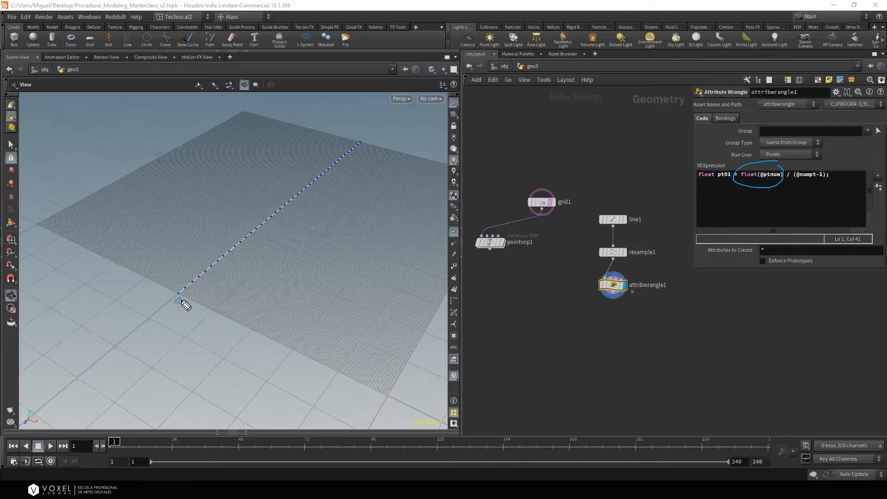
{"action": "mouse_move", "coordinate": [182, 294]}
{"action": "left_mouse_down"}
{"action": "mouse_move", "coordinate": [194, 298]}
{"action": "mouse_move", "coordinate": [202, 285]}
{"action": "left_mouse_up"}
{"action": "left_click_drag", "start_coordinate": [211, 275], "coordinate": [212, 279]}
{"action": "left_click_drag", "start_coordinate": [259, 242], "coordinate": [386, 135]}
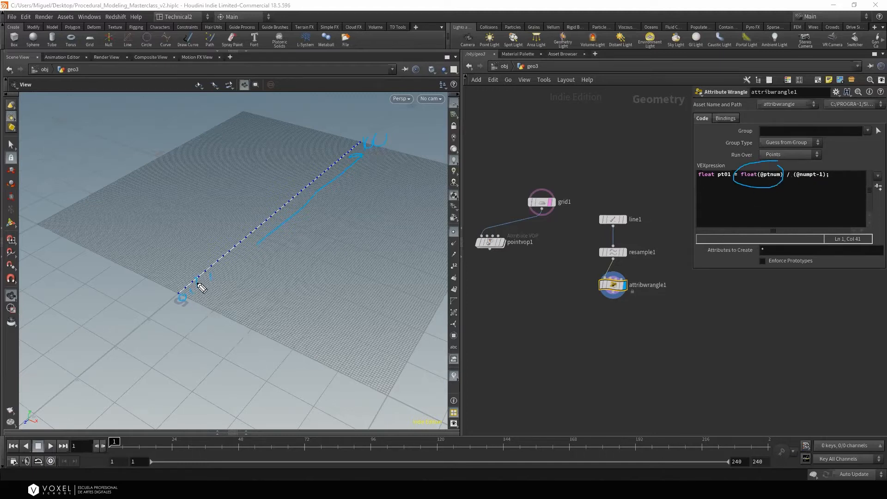
{"action": "mouse_move", "coordinate": [611, 262]}
{"action": "left_mouse_down"}
{"action": "mouse_move", "coordinate": [589, 301]}
{"action": "mouse_move", "coordinate": [649, 264]}
{"action": "mouse_move", "coordinate": [578, 276]}
{"action": "left_mouse_up"}
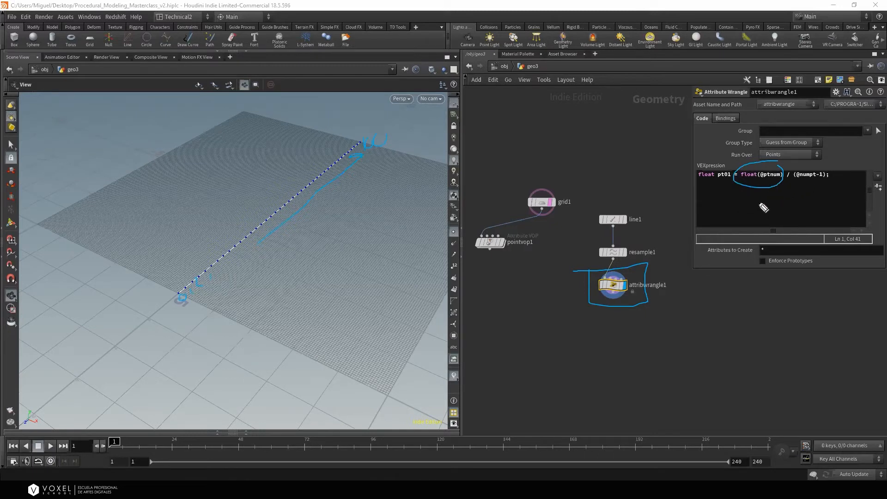
{"action": "mouse_move", "coordinate": [721, 149]}
{"action": "left_mouse_down"}
{"action": "mouse_move", "coordinate": [762, 160]}
{"action": "mouse_move", "coordinate": [821, 149]}
{"action": "mouse_move", "coordinate": [739, 162]}
{"action": "left_mouse_up"}
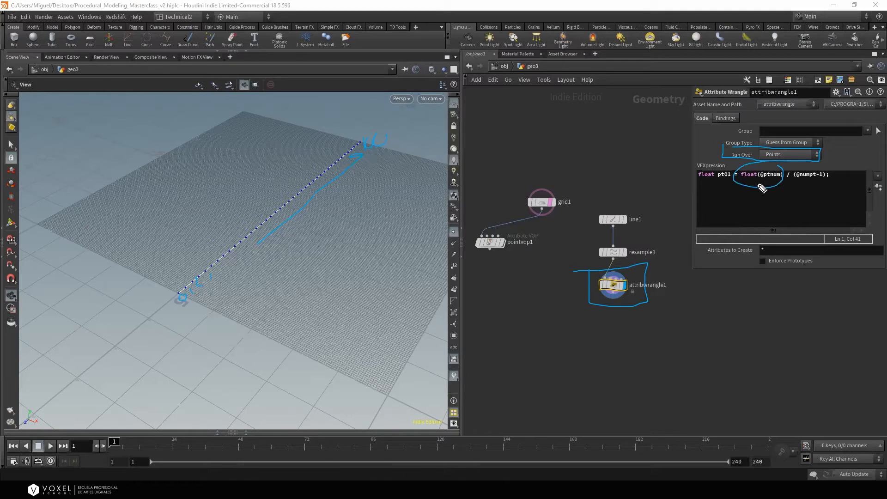
{"action": "mouse_move", "coordinate": [697, 187]}
{"action": "left_mouse_down"}
{"action": "mouse_move", "coordinate": [853, 175]}
{"action": "mouse_move", "coordinate": [706, 170]}
{"action": "left_mouse_up"}
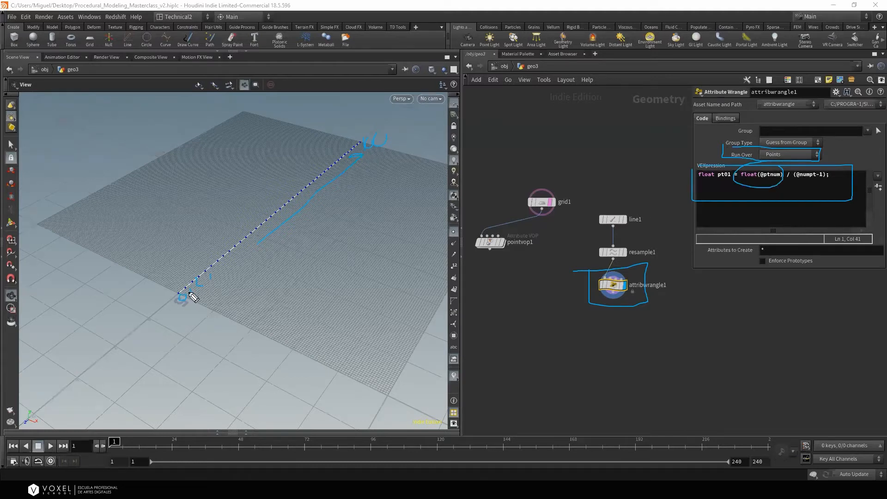
{"action": "mouse_move", "coordinate": [811, 172]}
{"action": "left_mouse_down"}
{"action": "mouse_move", "coordinate": [797, 181]}
{"action": "mouse_move", "coordinate": [814, 169]}
{"action": "left_mouse_up"}
{"action": "mouse_move", "coordinate": [395, 125]}
{"action": "left_mouse_down"}
{"action": "mouse_move", "coordinate": [371, 133]}
{"action": "mouse_move", "coordinate": [402, 148]}
{"action": "mouse_move", "coordinate": [398, 130]}
{"action": "left_mouse_up"}
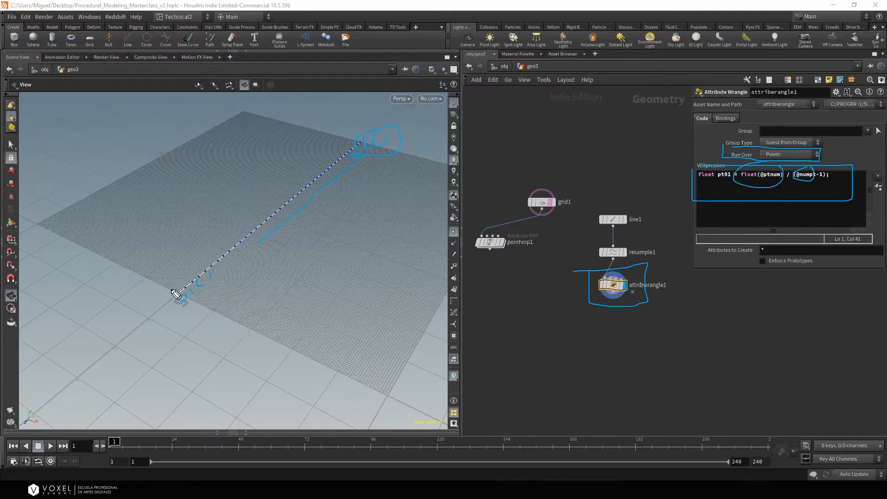
{"action": "left_click_drag", "start_coordinate": [187, 308], "coordinate": [193, 307]}
{"action": "left_click_drag", "start_coordinate": [209, 300], "coordinate": [196, 323]}
{"action": "mouse_move", "coordinate": [222, 305]}
{"action": "left_mouse_down"}
{"action": "mouse_move", "coordinate": [223, 321]}
{"action": "mouse_move", "coordinate": [293, 301]}
{"action": "left_mouse_up"}
{"action": "left_click_drag", "start_coordinate": [246, 274], "coordinate": [244, 283]}
{"action": "mouse_move", "coordinate": [264, 276]}
{"action": "left_mouse_down"}
{"action": "mouse_move", "coordinate": [332, 262]}
{"action": "mouse_move", "coordinate": [340, 273]}
{"action": "mouse_move", "coordinate": [345, 260]}
{"action": "left_mouse_up"}
{"action": "mouse_move", "coordinate": [352, 259]}
{"action": "left_mouse_down"}
{"action": "mouse_move", "coordinate": [352, 270]}
{"action": "mouse_move", "coordinate": [359, 209]}
{"action": "left_mouse_up"}
{"action": "mouse_move", "coordinate": [344, 215]}
{"action": "left_mouse_down"}
{"action": "mouse_move", "coordinate": [371, 199]}
{"action": "mouse_move", "coordinate": [372, 214]}
{"action": "mouse_move", "coordinate": [404, 214]}
{"action": "mouse_move", "coordinate": [423, 201]}
{"action": "left_mouse_up"}
{"action": "left_click_drag", "start_coordinate": [404, 234], "coordinate": [387, 254]}
{"action": "left_click_drag", "start_coordinate": [417, 136], "coordinate": [415, 148]}
{"action": "left_click_drag", "start_coordinate": [764, 190], "coordinate": [767, 235]}
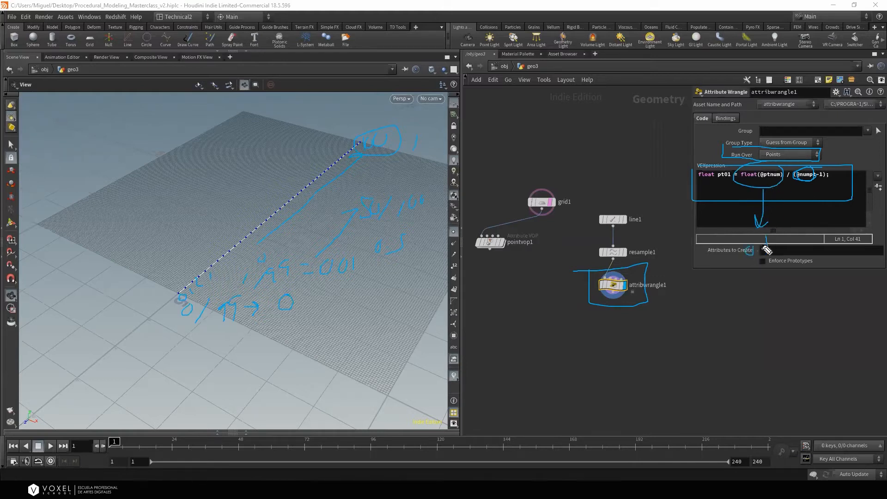
{"action": "mouse_move", "coordinate": [749, 245]}
{"action": "left_mouse_down"}
{"action": "mouse_move", "coordinate": [739, 267]}
{"action": "mouse_move", "coordinate": [750, 252]}
{"action": "left_mouse_up"}
{"action": "mouse_move", "coordinate": [768, 232]}
{"action": "left_mouse_down"}
{"action": "mouse_move", "coordinate": [756, 248]}
{"action": "mouse_move", "coordinate": [766, 240]}
{"action": "left_mouse_up"}
{"action": "mouse_move", "coordinate": [176, 294]}
{"action": "left_mouse_down"}
{"action": "mouse_move", "coordinate": [188, 301]}
{"action": "mouse_move", "coordinate": [174, 292]}
{"action": "left_mouse_up"}
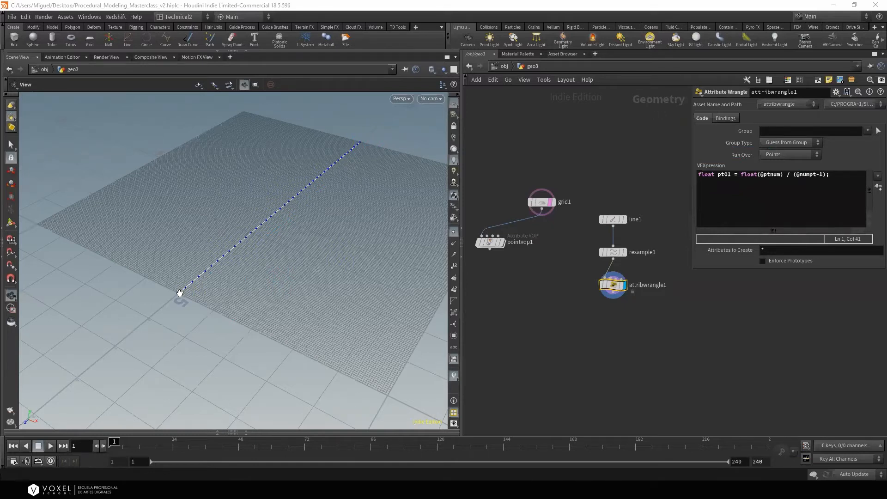
Display the point numbers in the viewport and examine them at the end of the resampled line
{"action": "left_click", "coordinate": [454, 266]}
{"action": "left_click_drag", "start_coordinate": [255, 278], "coordinate": [294, 246]}
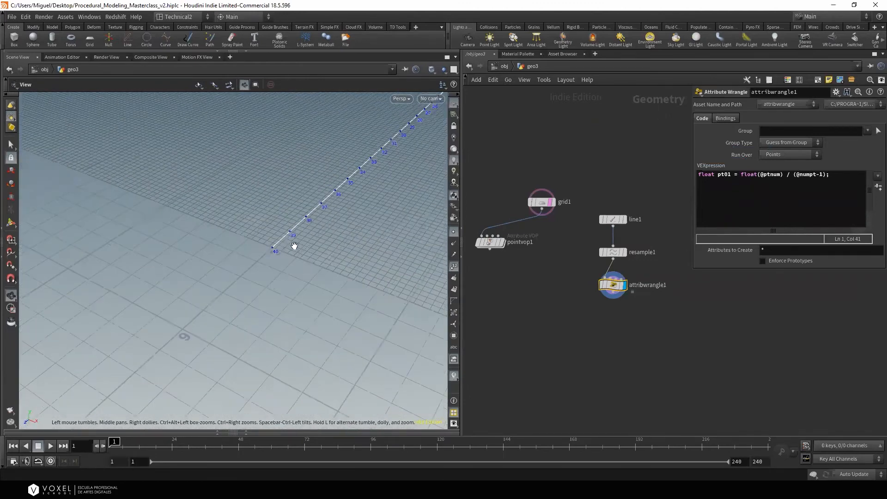
Turn the wrangle's pt01 variable into a float point attribute by changing its declaration to "f@pt01"
{"action": "left_click_drag", "start_coordinate": [265, 290], "coordinate": [388, 137]}
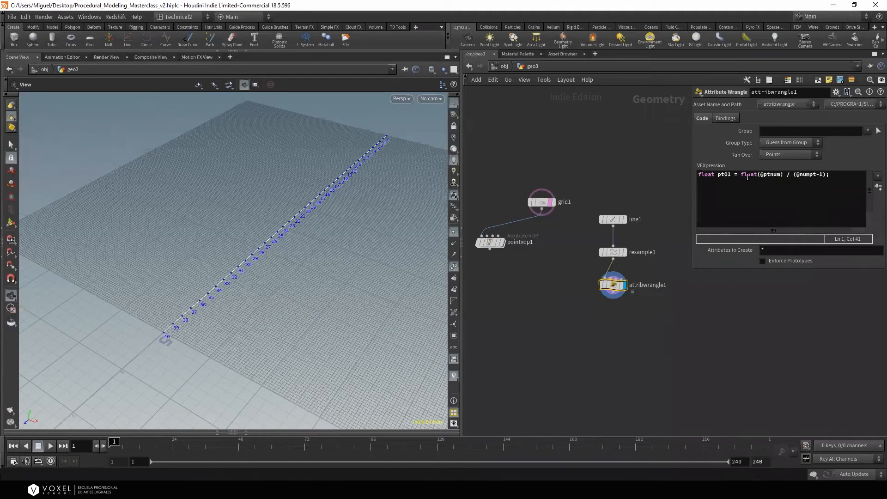
{"action": "left_click_drag", "start_coordinate": [719, 176], "coordinate": [703, 179]}
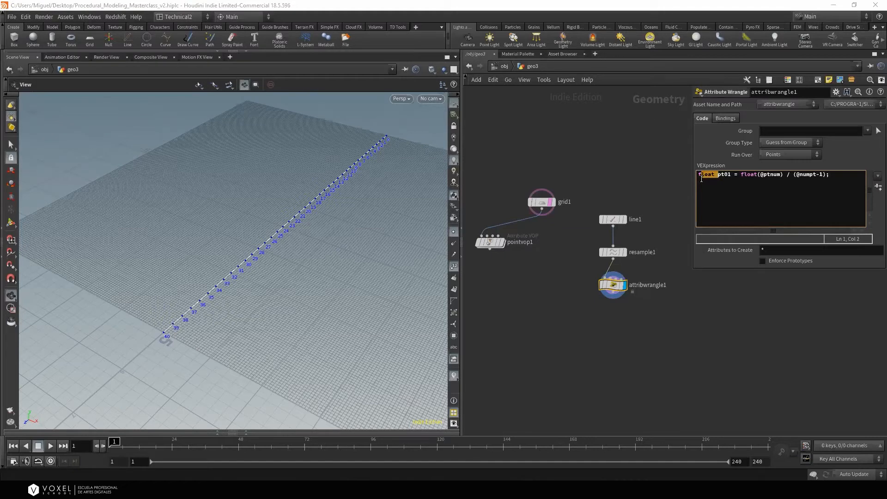
{"action": "left_click", "coordinate": [787, 185]}
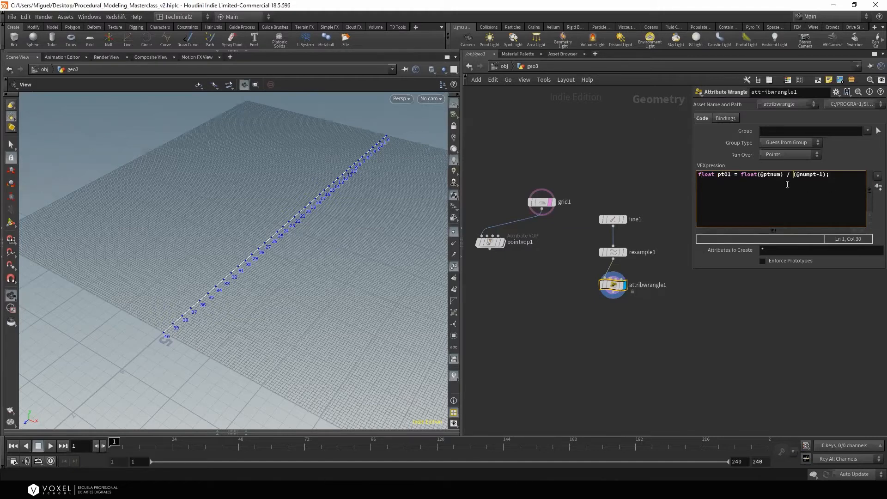
{"action": "left_click_drag", "start_coordinate": [732, 175], "coordinate": [700, 177]}
{"action": "left_click", "coordinate": [713, 176]}
{"action": "type", "text": "@"}
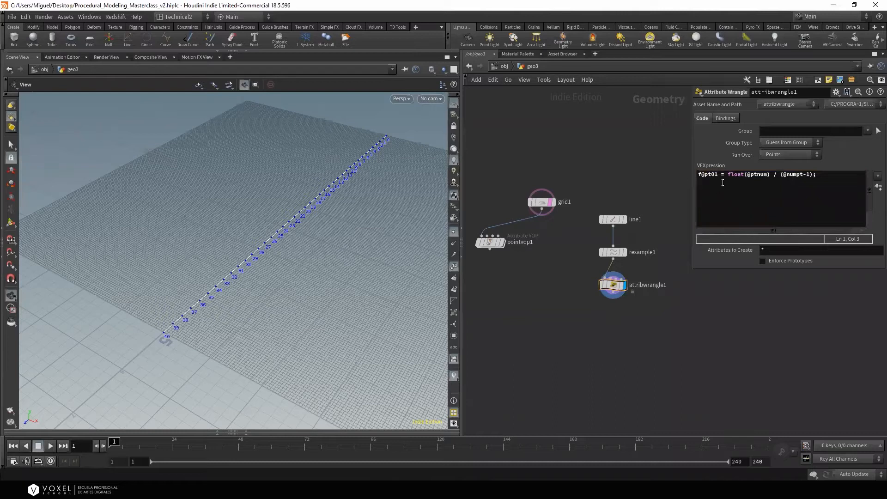
{"action": "left_click_drag", "start_coordinate": [806, 175], "coordinate": [685, 175]}
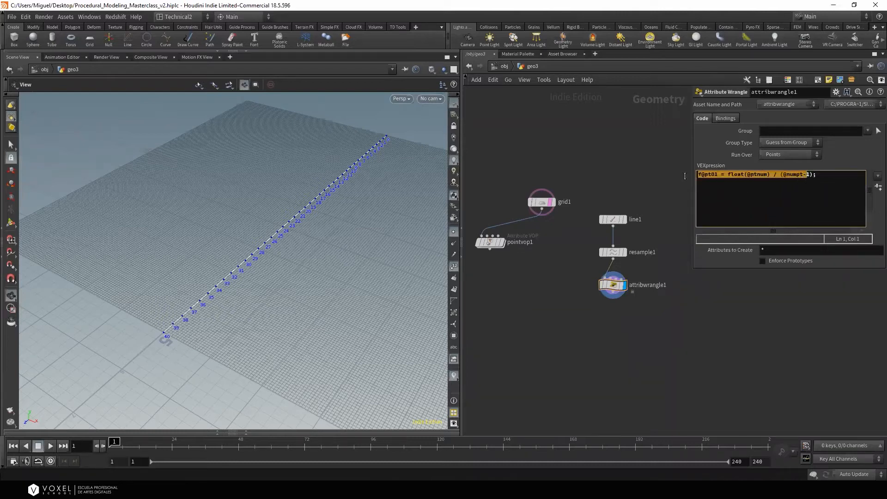
{"action": "left_click", "coordinate": [612, 299]}
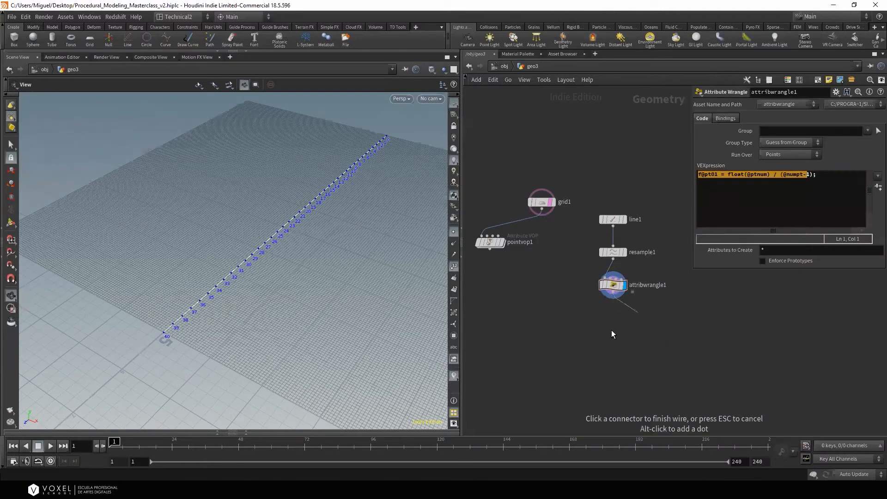
{"action": "left_click", "coordinate": [608, 326]}
{"action": "left_click", "coordinate": [717, 176]}
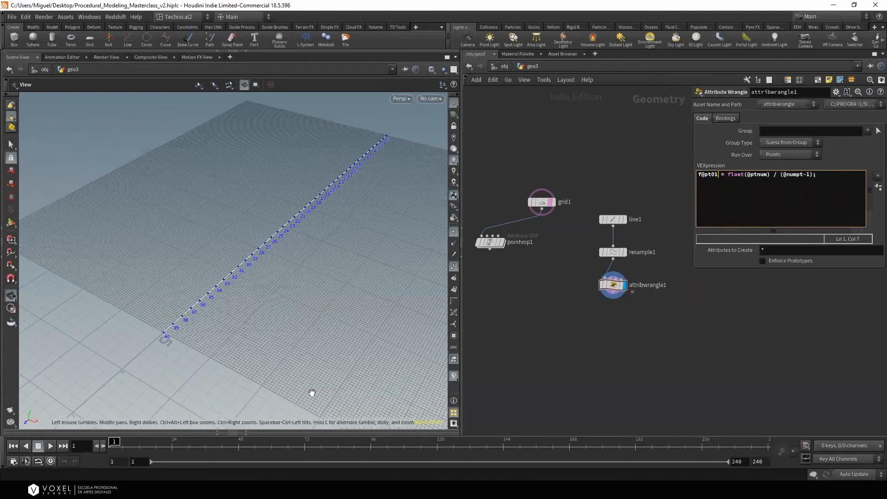
Examine the pt01 values of all the line's points in the Geometry Spreadsheet, and collapse the spreadsheet again
{"action": "left_click", "coordinate": [246, 431]}
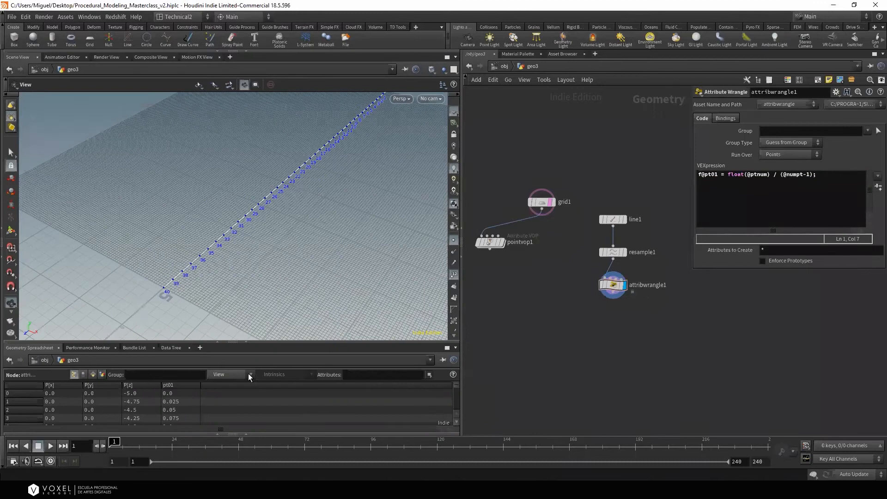
{"action": "left_click_drag", "start_coordinate": [259, 344], "coordinate": [258, 248]}
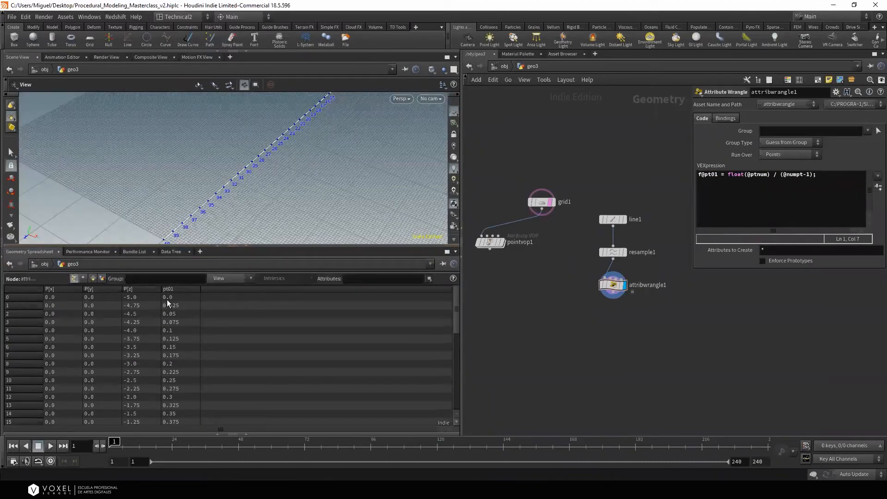
{"action": "left_click_drag", "start_coordinate": [717, 174], "coordinate": [681, 177]}
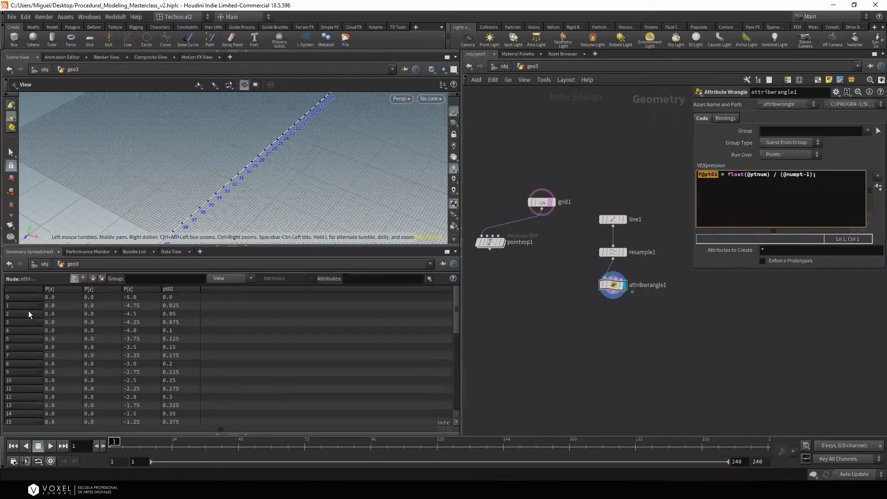
{"action": "scroll", "coordinate": [175, 308], "scroll_direction": "down", "scroll_amount": 5}
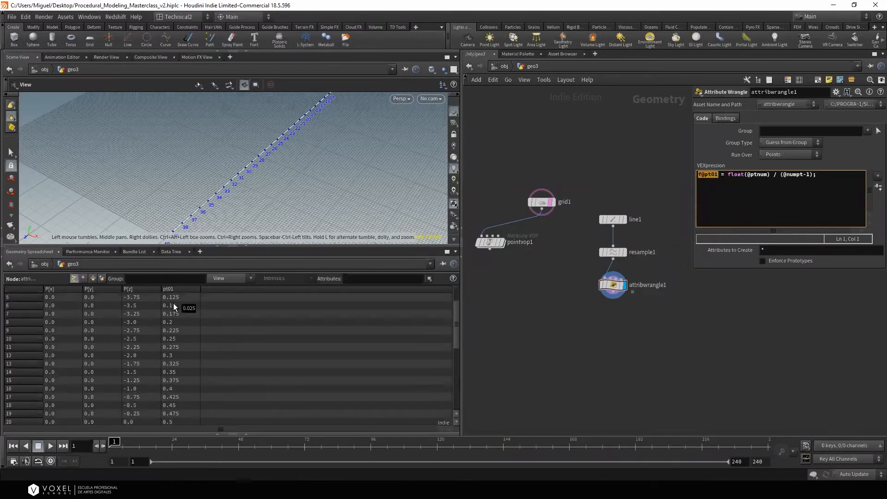
{"action": "scroll", "coordinate": [176, 313], "scroll_direction": "down", "scroll_amount": 3}
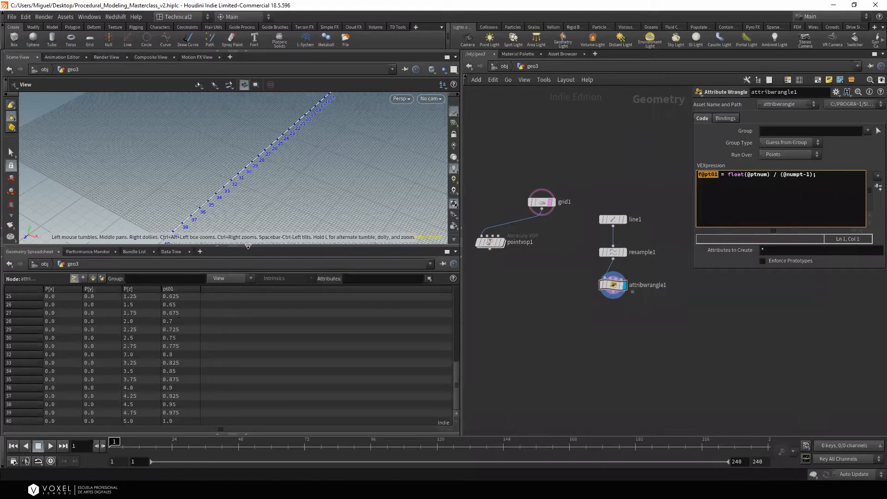
{"action": "scroll", "coordinate": [203, 372], "scroll_direction": "up", "scroll_amount": 6}
{"action": "scroll", "coordinate": [204, 370], "scroll_direction": "up", "scroll_amount": 2}
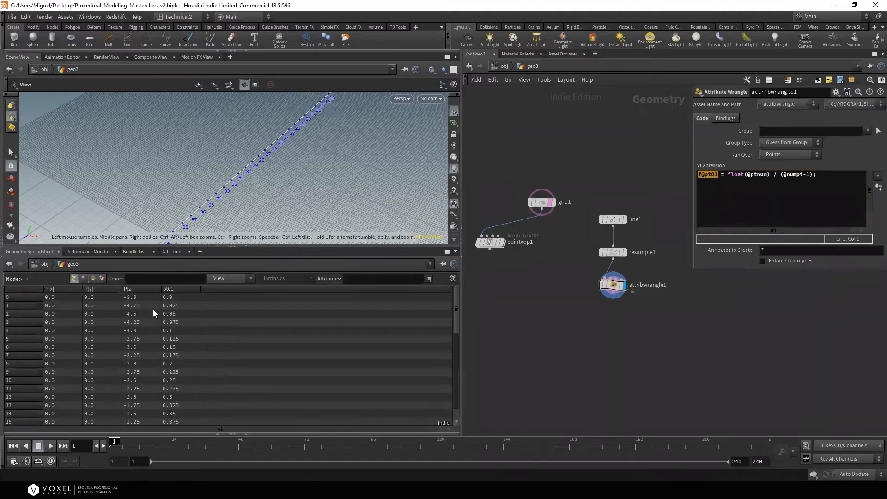
{"action": "left_click", "coordinate": [248, 246]}
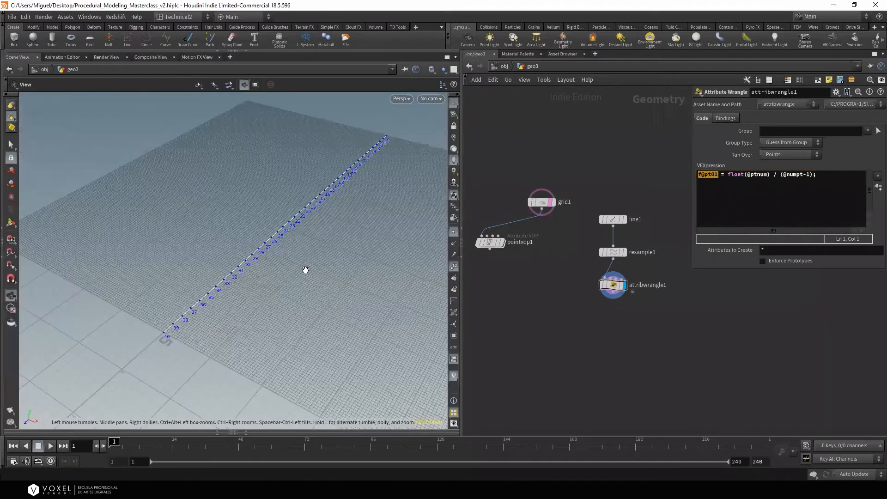
{"action": "left_click", "coordinate": [550, 203]}
{"action": "left_click", "coordinate": [823, 173]}
{"action": "key", "text": "Return"}
{"action": "type", "text": "float myramp"}
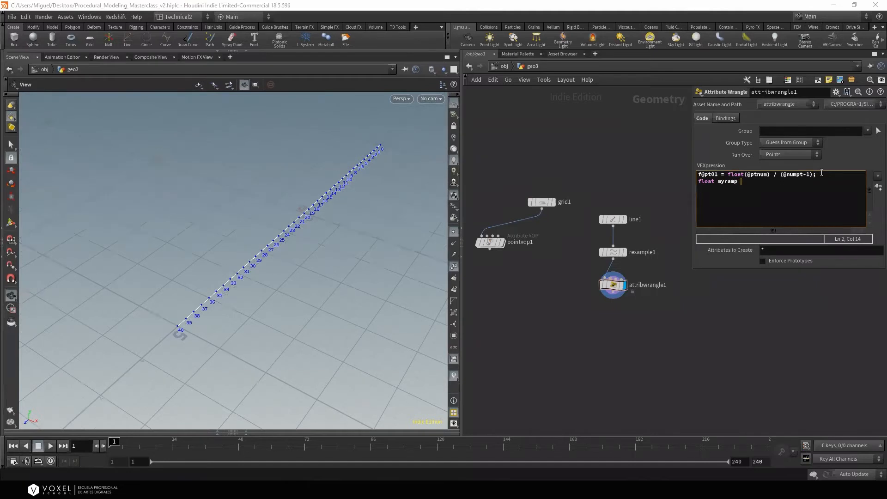
{"action": "type", "text": " = ch"}
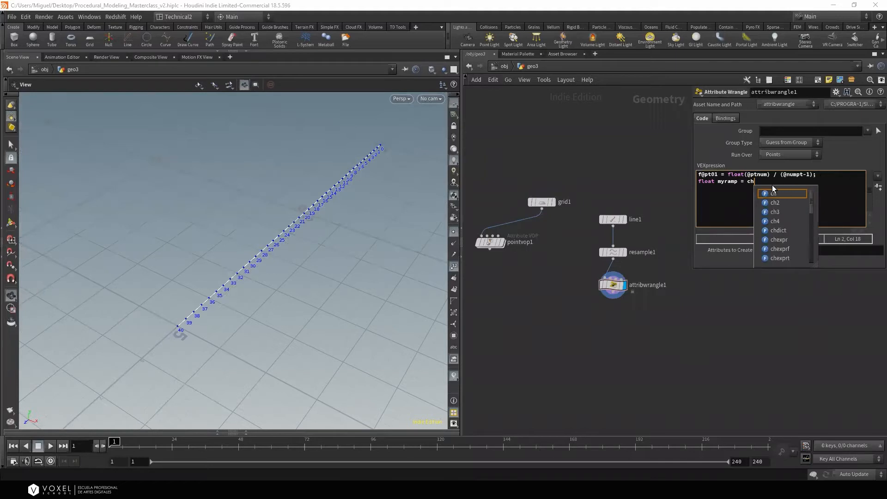
{"action": "type", "text": "ramp()"}
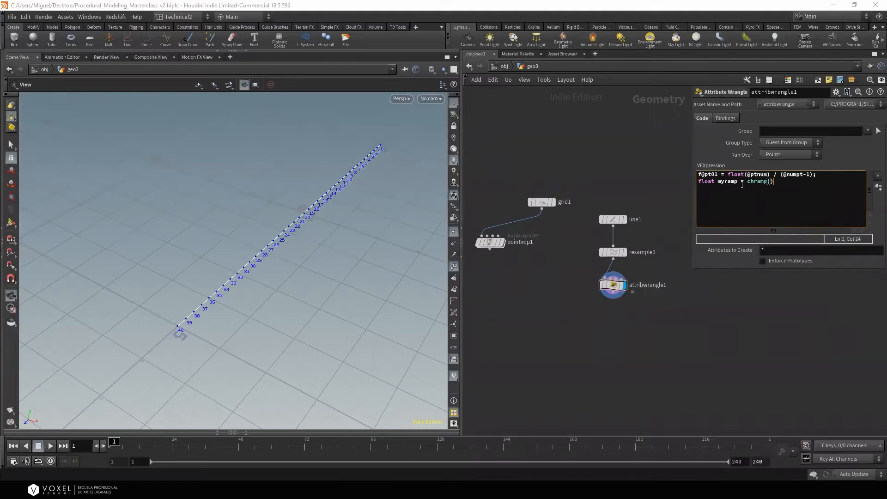
{"action": "key", "text": "Left"}
{"action": "type", "text": "\"posz\", @"}
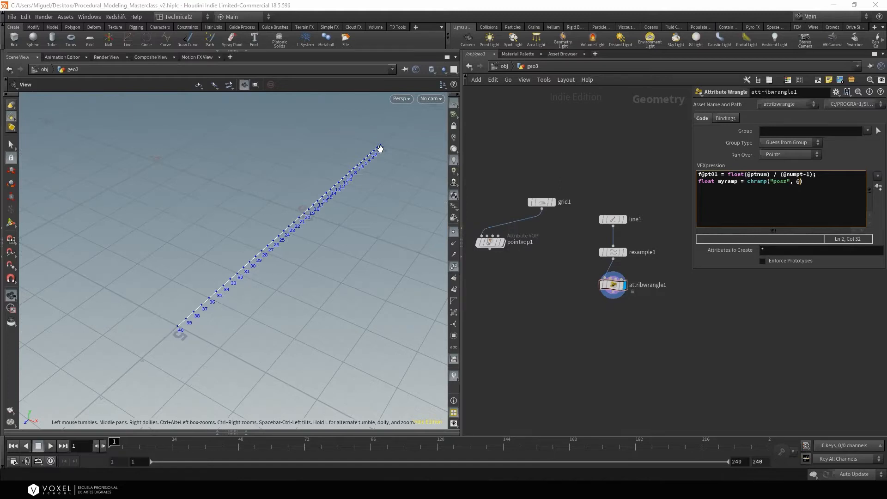
{"action": "type", "text": "pt01"}
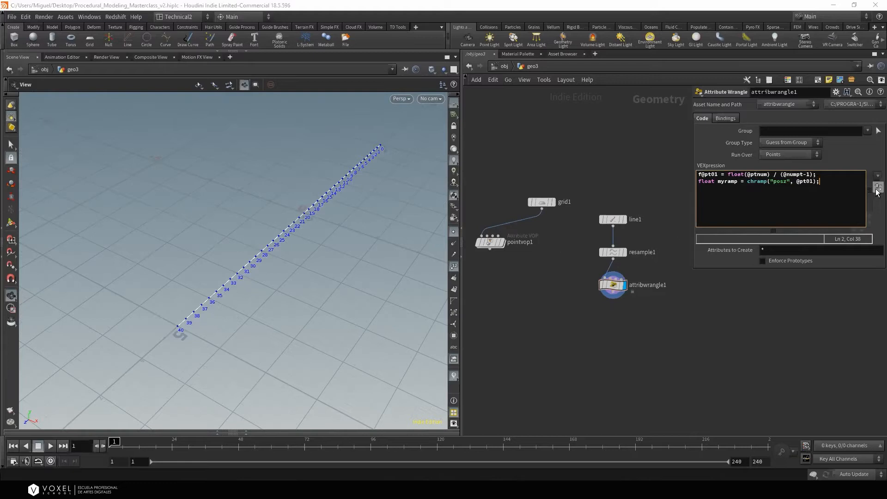
Create the Posz ramp parameter on attribwrangle1 from the chramp call in its code
{"action": "left_click_drag", "start_coordinate": [747, 182], "coordinate": [767, 183]}
{"action": "left_click", "coordinate": [878, 188]}
{"action": "left_click_drag", "start_coordinate": [327, 258], "coordinate": [329, 229]}
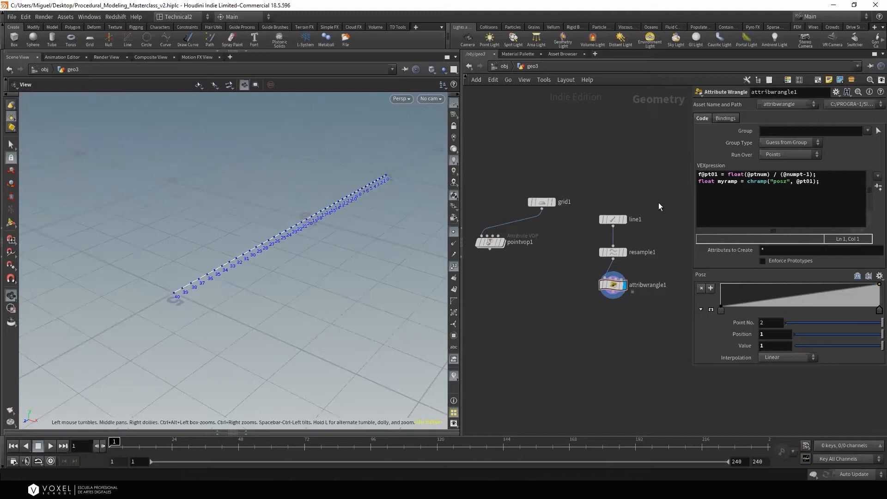
{"action": "left_click_drag", "start_coordinate": [317, 248], "coordinate": [311, 257]}
{"action": "left_click_drag", "start_coordinate": [257, 270], "coordinate": [178, 326]}
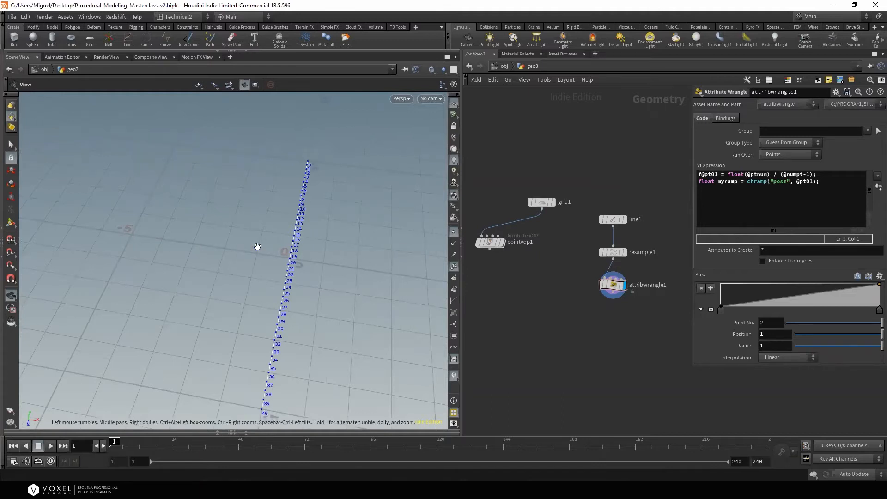
Add a third VEX line, "@P.x = myramp;", to drive the points' X position with the ramp
{"action": "left_click", "coordinate": [827, 184]}
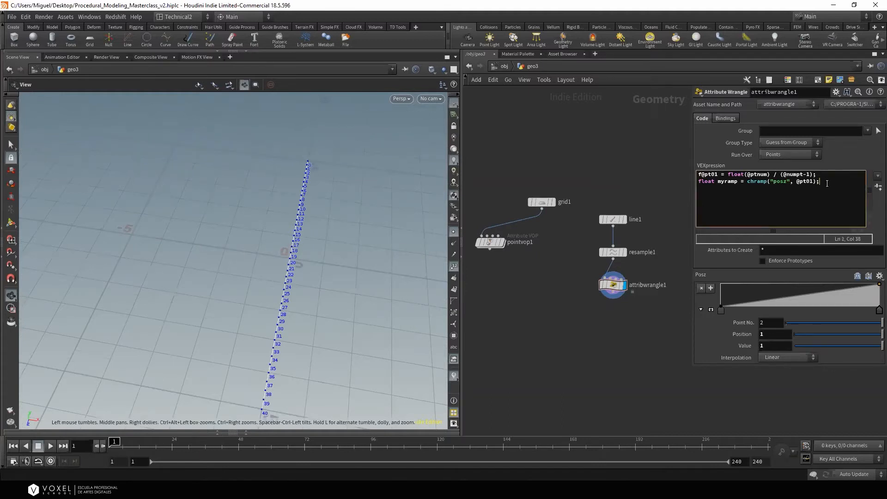
{"action": "key", "text": "Return"}
{"action": "type", "text": "@P.x = myramp;"}
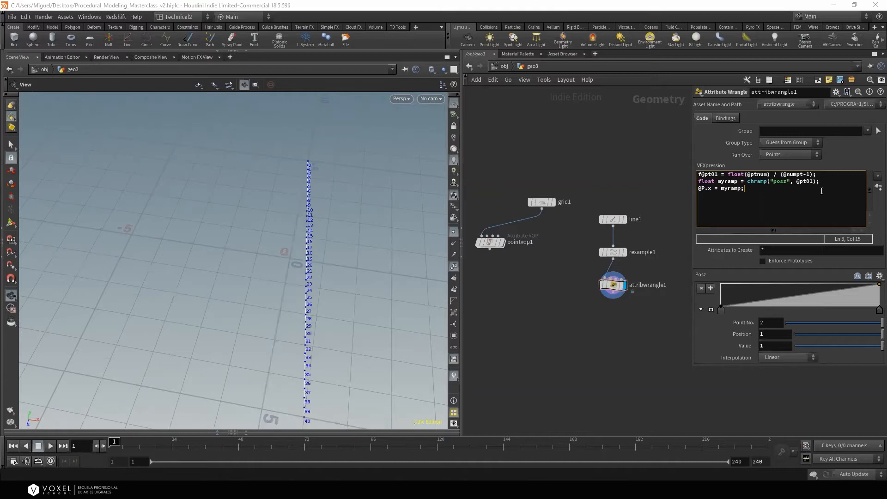
Examine the offset line in the viewport from another angle, without and with its point numbers
{"action": "left_click_drag", "start_coordinate": [249, 261], "coordinate": [264, 287]}
{"action": "left_click", "coordinate": [454, 266]}
{"action": "right_click_drag", "start_coordinate": [337, 246], "coordinate": [349, 257]}
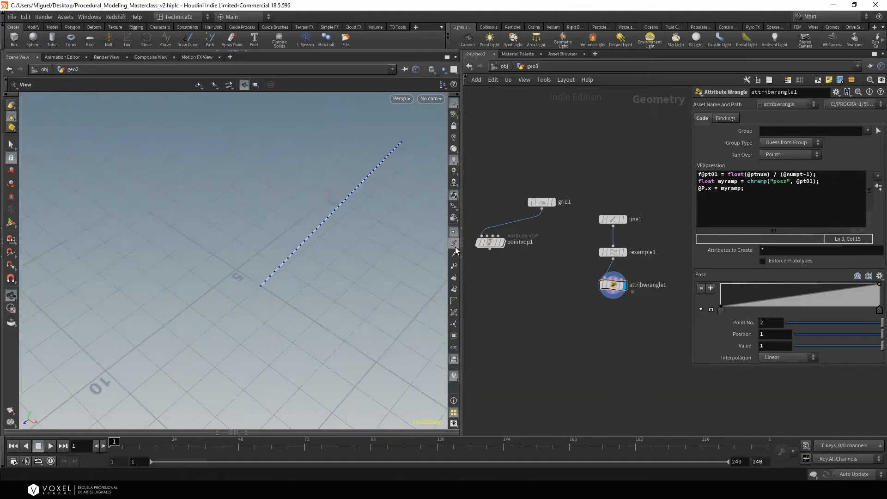
{"action": "left_click", "coordinate": [455, 267]}
{"action": "scroll", "coordinate": [267, 285], "scroll_direction": "up", "scroll_amount": 2}
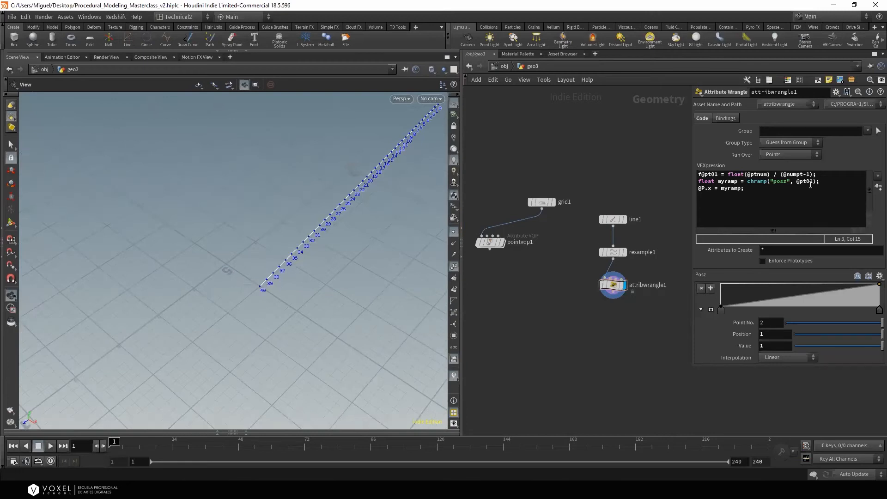
{"action": "middle_click_drag", "start_coordinate": [412, 192], "coordinate": [332, 259]}
{"action": "scroll", "coordinate": [332, 258], "scroll_direction": "down", "scroll_amount": 1}
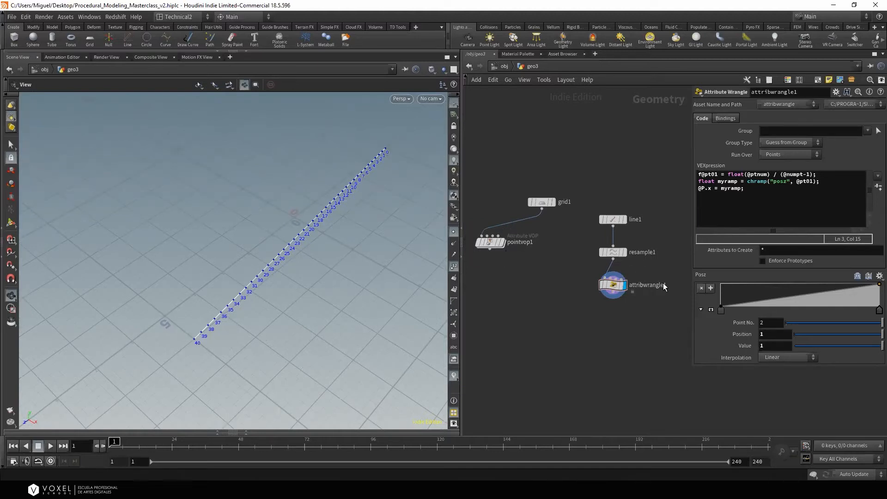
Expand the Posz ramp to its large graph and set the end point's interpolation to B-Spline
{"action": "left_click", "coordinate": [711, 309]}
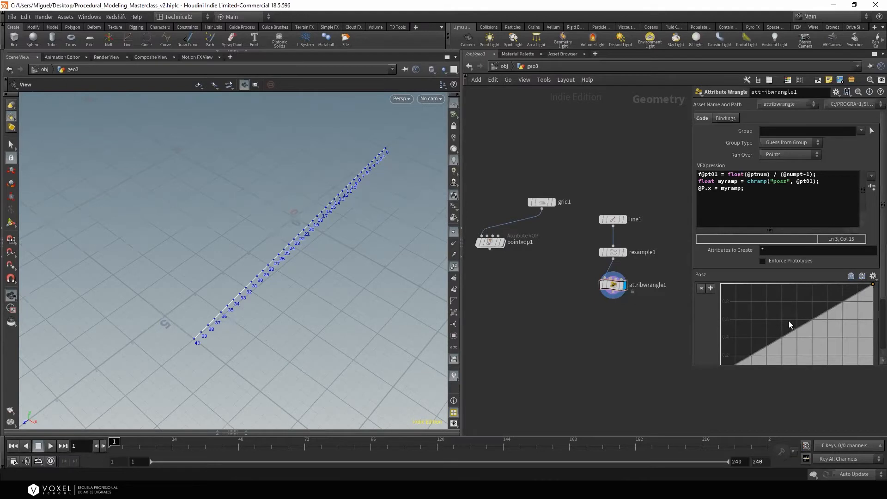
{"action": "scroll", "coordinate": [789, 320], "scroll_direction": "down", "scroll_amount": 3}
{"action": "left_click", "coordinate": [720, 323]}
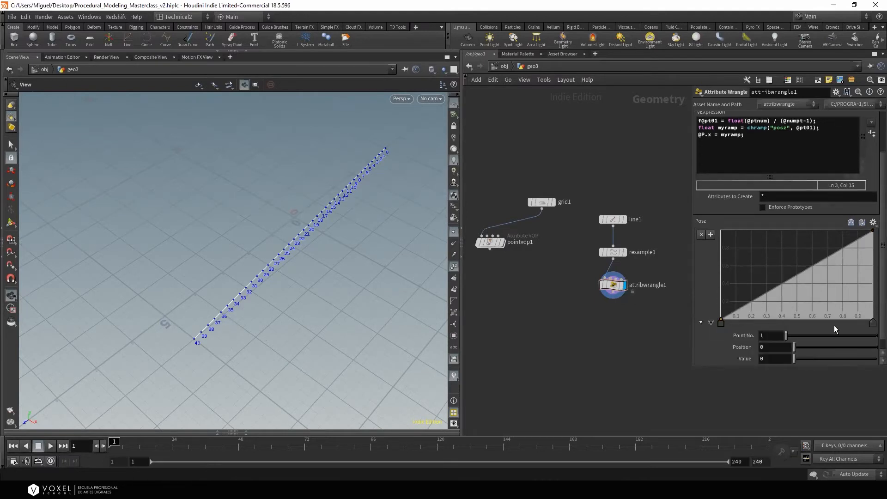
{"action": "left_click", "coordinate": [871, 323]}
{"action": "scroll", "coordinate": [835, 358], "scroll_direction": "down", "scroll_amount": 1}
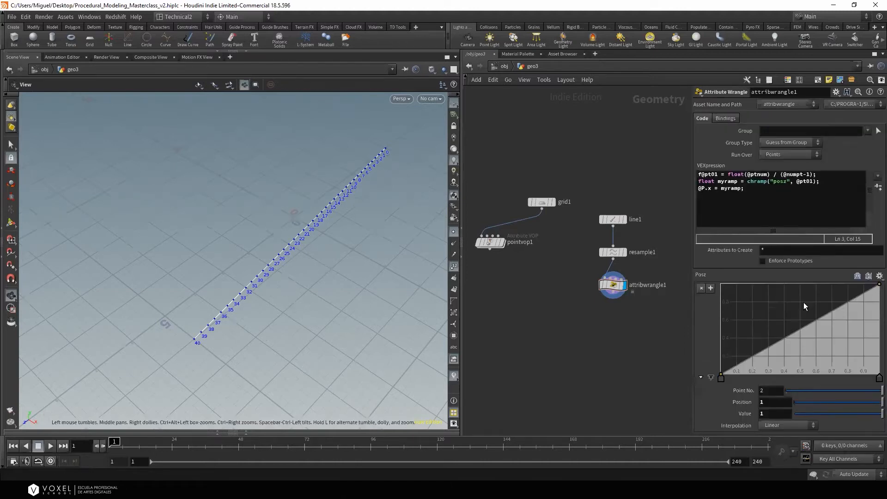
{"action": "left_click", "coordinate": [778, 424]}
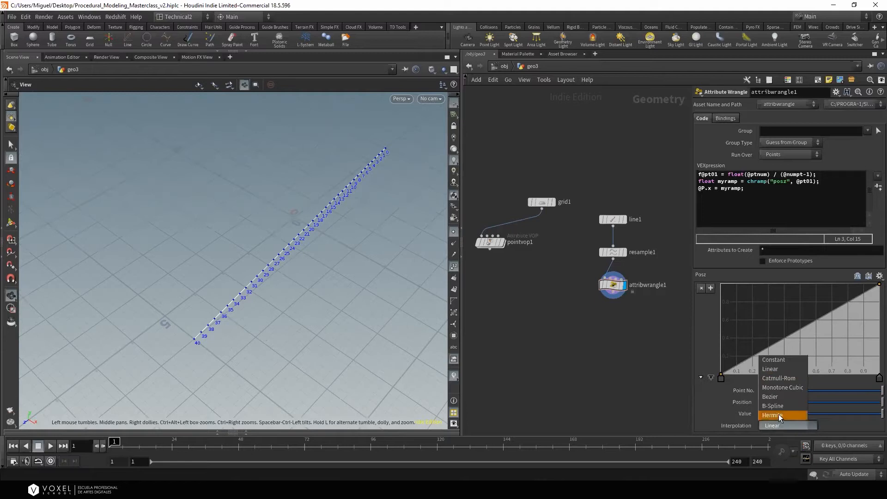
{"action": "left_click", "coordinate": [780, 406]}
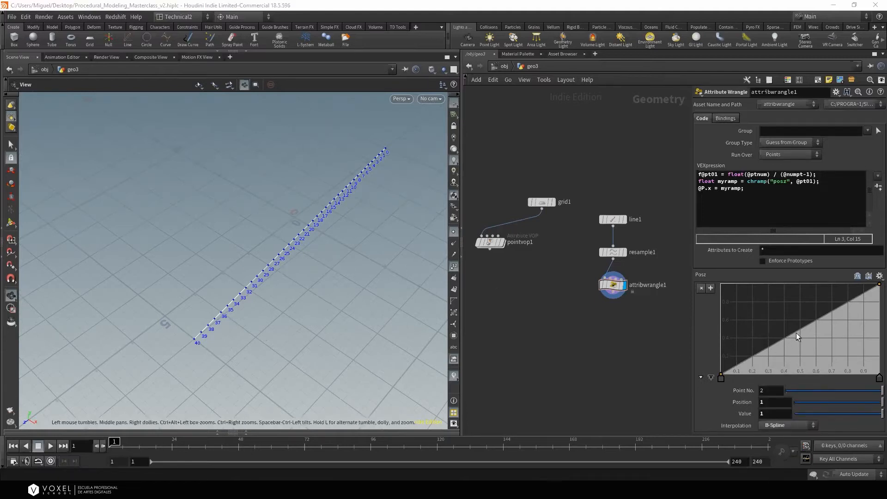
Shape the Posz ramp into a bump with points at about 0.65 (value 0.51) and 0.43 (value 0), lowering the end point to 0
{"action": "mouse_move", "coordinate": [877, 287]}
{"action": "left_mouse_down"}
{"action": "mouse_move", "coordinate": [876, 347]}
{"action": "mouse_move", "coordinate": [878, 286]}
{"action": "left_mouse_up"}
{"action": "left_click", "coordinate": [816, 308]}
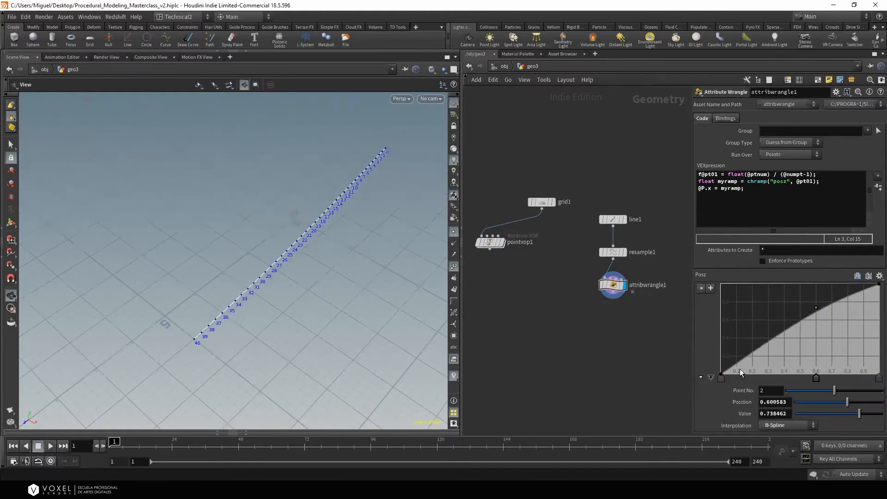
{"action": "left_click", "coordinate": [721, 378]}
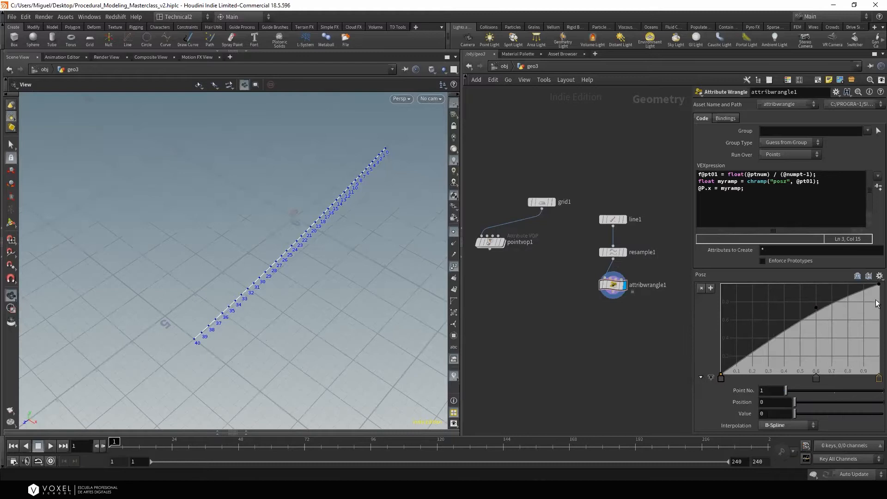
{"action": "left_click_drag", "start_coordinate": [816, 307], "coordinate": [823, 328]}
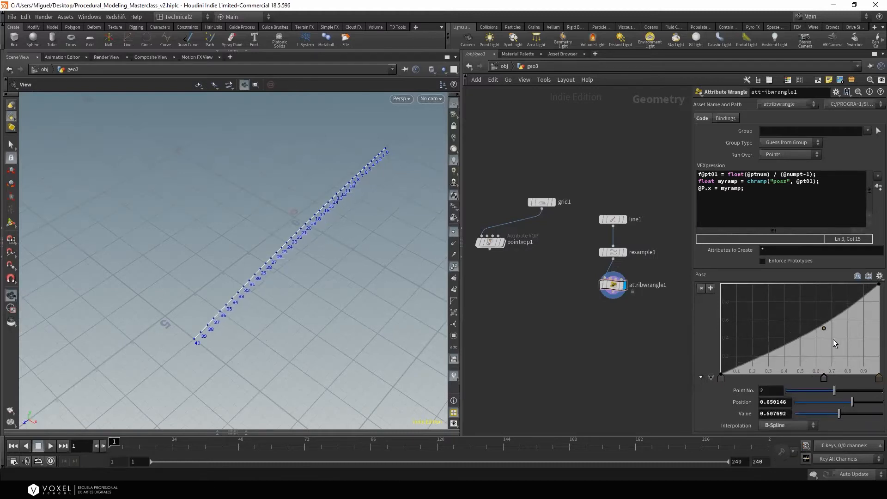
{"action": "left_click_drag", "start_coordinate": [877, 287], "coordinate": [878, 375]}
{"action": "left_click_drag", "start_coordinate": [780, 353], "coordinate": [789, 375]}
{"action": "left_click_drag", "start_coordinate": [336, 283], "coordinate": [378, 241]}
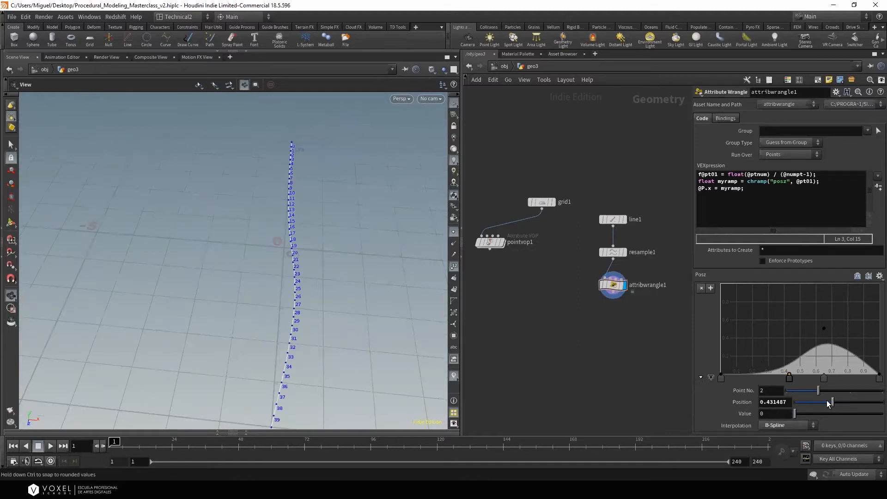
Reshape the Posz ramp into a wave above and below zero, with point 2 at about 0.19 (value 0.61), and hide the point numbers
{"action": "middle_click_drag", "start_coordinate": [780, 413], "coordinate": [731, 413]}
{"action": "left_click_drag", "start_coordinate": [319, 283], "coordinate": [305, 269], "text": "alt"}
{"action": "left_click", "coordinate": [452, 267]}
{"action": "left_click_drag", "start_coordinate": [352, 229], "coordinate": [354, 257]}
{"action": "left_click_drag", "start_coordinate": [825, 306], "coordinate": [824, 290]}
{"action": "left_click_drag", "start_coordinate": [861, 319], "coordinate": [863, 367]}
{"action": "left_click_drag", "start_coordinate": [345, 337], "coordinate": [341, 282]}
{"action": "left_click_drag", "start_coordinate": [740, 341], "coordinate": [750, 300]}
{"action": "left_click_drag", "start_coordinate": [327, 250], "coordinate": [279, 263]}
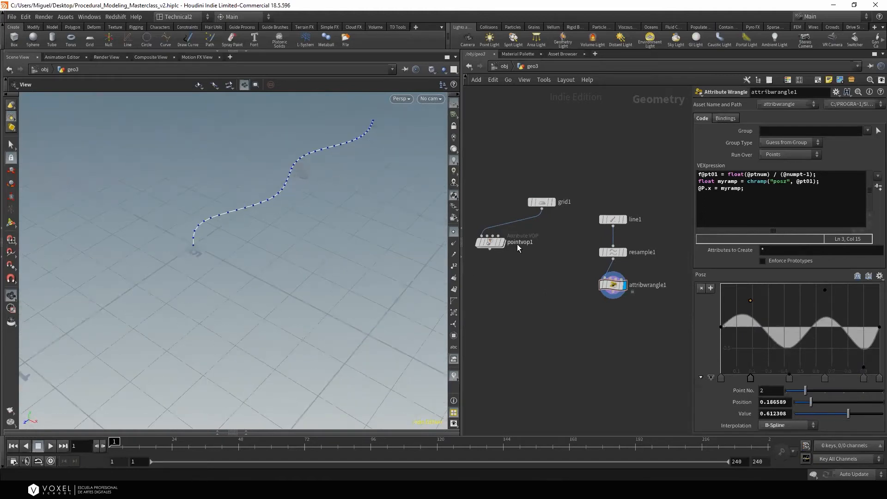
Move pointvop1 closer to grid1 and copy the line1, resample1 and attribwrangle1 nodes
{"action": "left_click_drag", "start_coordinate": [490, 242], "coordinate": [511, 255]}
{"action": "left_click_drag", "start_coordinate": [319, 249], "coordinate": [307, 223]}
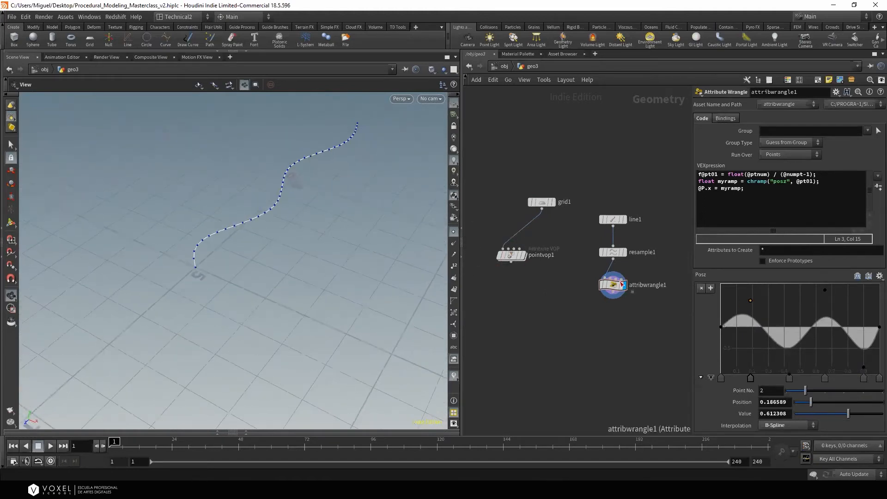
{"action": "scroll", "coordinate": [625, 290], "scroll_direction": "down", "scroll_amount": 5}
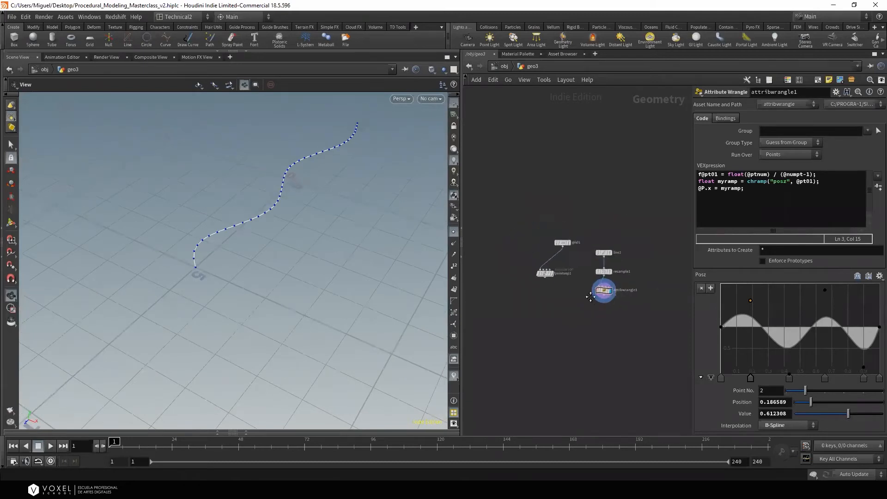
{"action": "scroll", "coordinate": [624, 290], "scroll_direction": "up", "scroll_amount": 1}
{"action": "left_click_drag", "start_coordinate": [627, 307], "coordinate": [659, 230]}
{"action": "left_click_drag", "start_coordinate": [295, 206], "coordinate": [302, 226]}
{"action": "left_click_drag", "start_coordinate": [683, 252], "coordinate": [639, 327]}
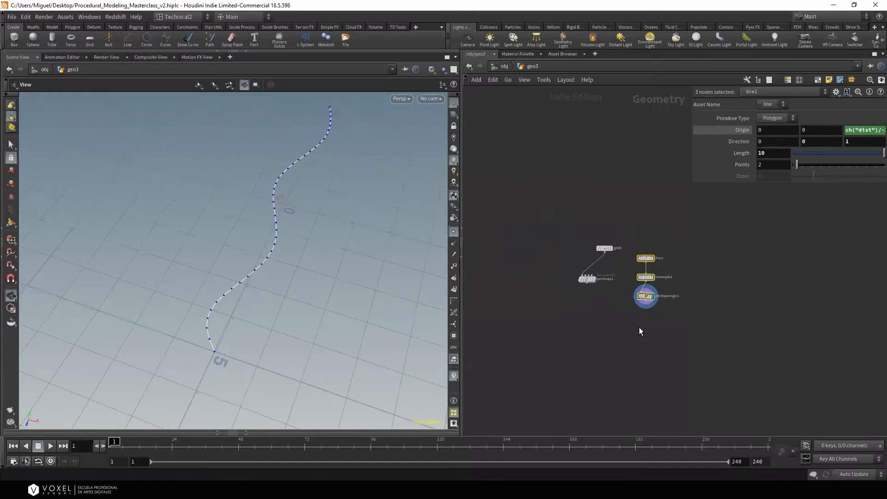
{"action": "key", "text": "ctrl+c"}
Paste the copied line, resample and wrangle nodes inside the geo2 object's network
{"action": "left_click", "coordinate": [504, 67]}
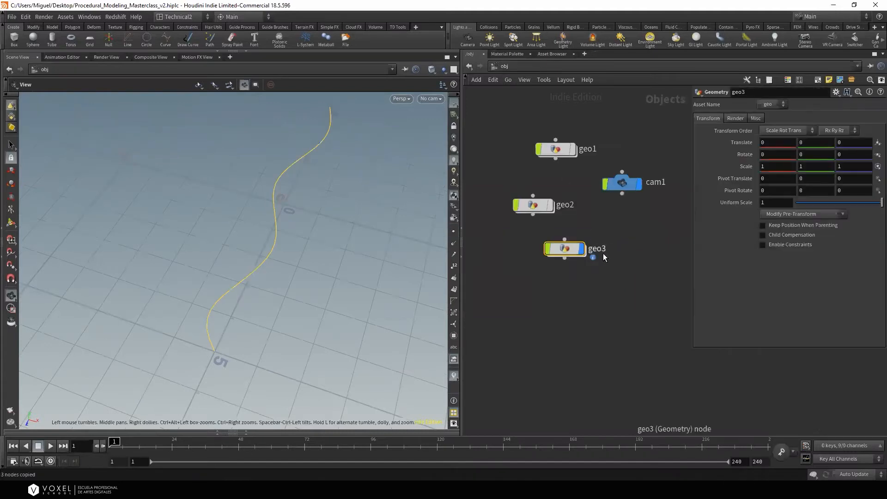
{"action": "left_click", "coordinate": [540, 204]}
{"action": "key", "text": "i"}
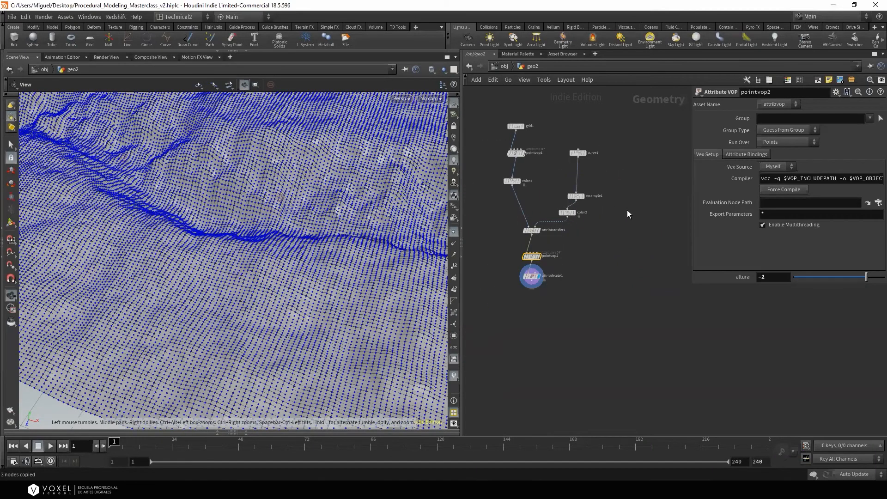
{"action": "key", "text": "ctrl+v"}
{"action": "scroll", "coordinate": [614, 226], "scroll_direction": "up", "scroll_amount": 2}
Route the pasted wrangle through color2 into attribtransfer1's second input in place of the curve, and hide the viewport's point markers
{"action": "left_click", "coordinate": [633, 241]}
{"action": "left_click", "coordinate": [521, 232]}
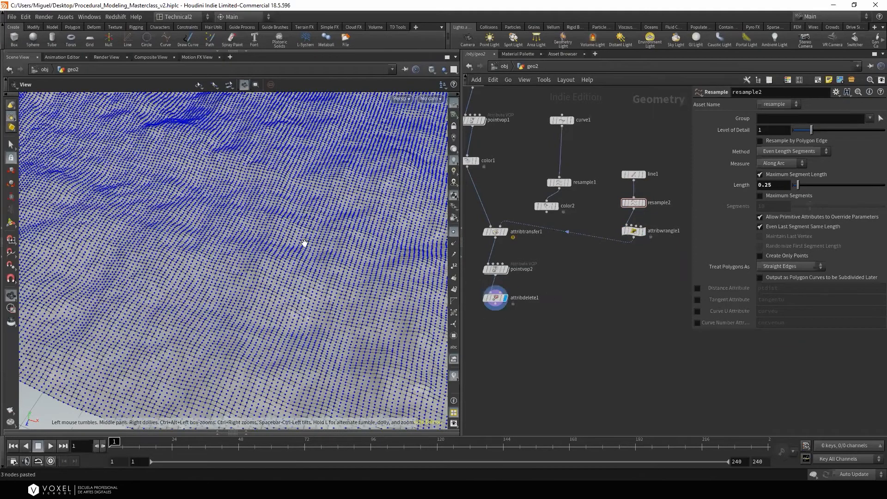
{"action": "middle_click_drag", "start_coordinate": [550, 298], "coordinate": [551, 304]}
{"action": "left_click_drag", "start_coordinate": [548, 210], "coordinate": [583, 259]}
{"action": "left_click", "coordinate": [456, 233]}
{"action": "left_click_drag", "start_coordinate": [296, 240], "coordinate": [311, 292]}
{"action": "right_click_drag", "start_coordinate": [310, 291], "coordinate": [286, 263]}
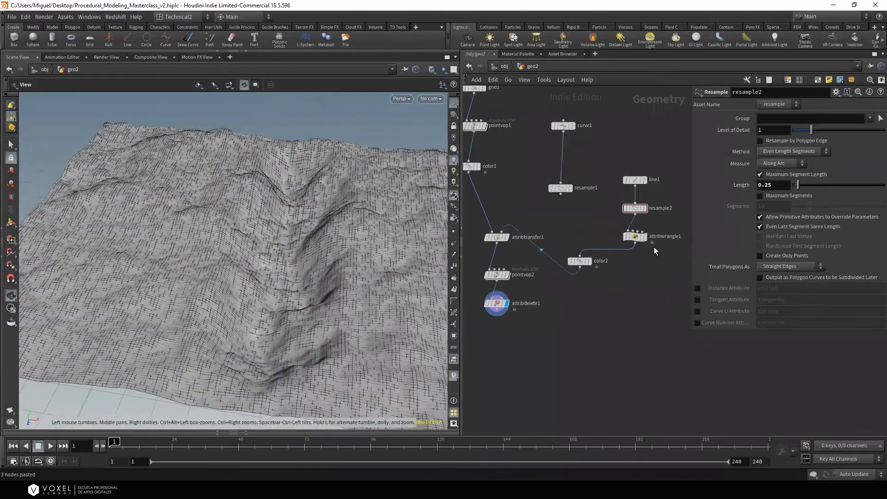
Expand the pasted wrangle's Posz ramp and set point 4's value to 0.76
{"action": "left_click", "coordinate": [635, 236]}
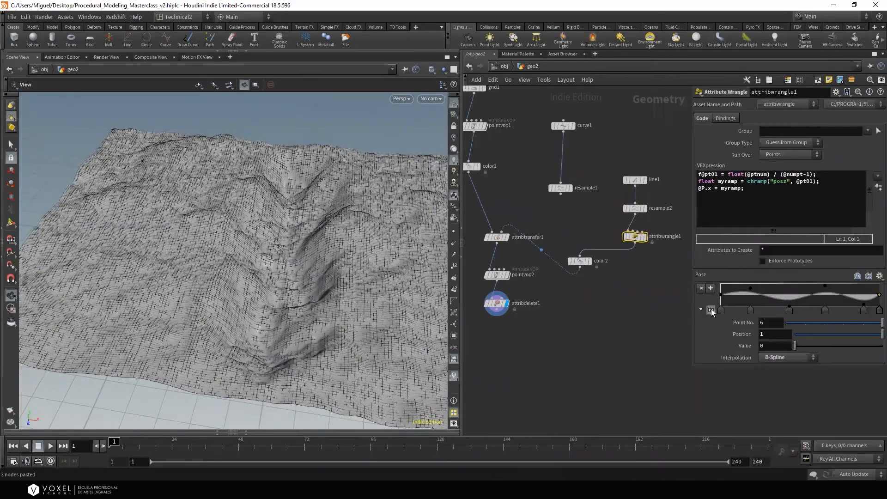
{"action": "left_click", "coordinate": [711, 311]}
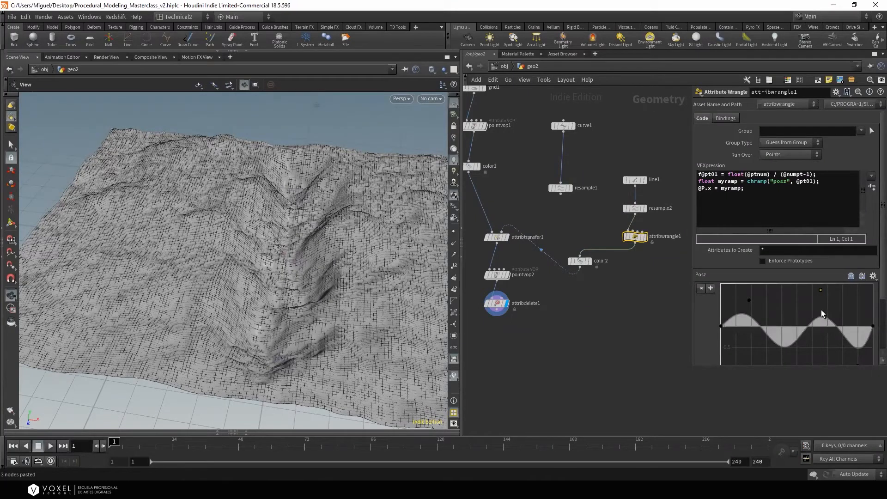
{"action": "scroll", "coordinate": [877, 296], "scroll_direction": "down", "scroll_amount": 3}
{"action": "mouse_move", "coordinate": [774, 343]}
{"action": "middle_mouse_down"}
{"action": "mouse_move", "coordinate": [855, 343]}
{"action": "mouse_move", "coordinate": [759, 344]}
{"action": "middle_mouse_up"}
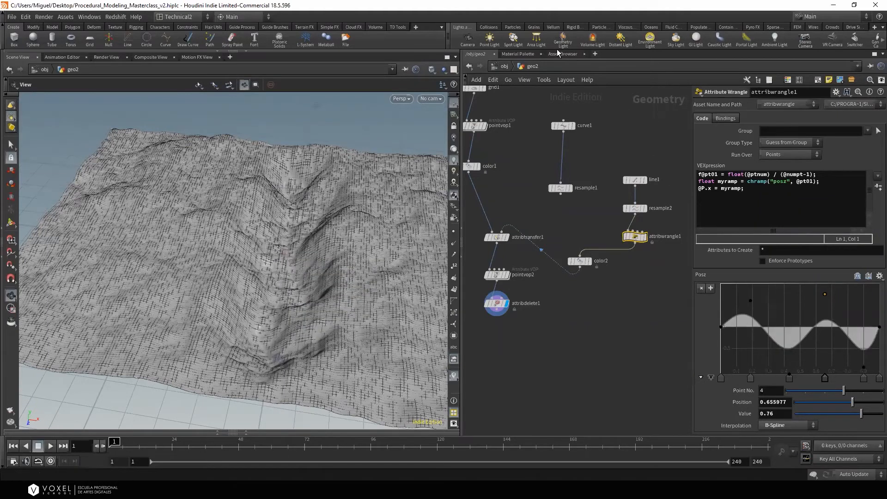
Go back to geo3 and display pointvop1 to examine its straight cliff against the curved line
{"action": "left_click_drag", "start_coordinate": [283, 215], "coordinate": [277, 194]}
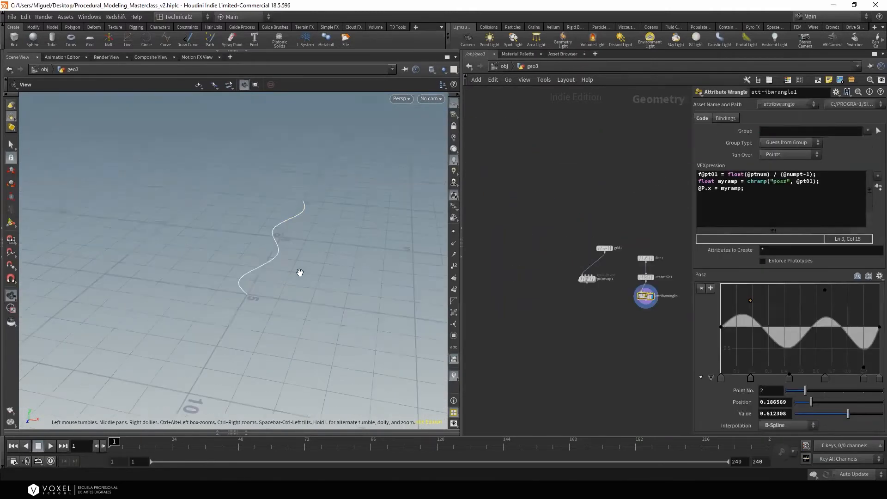
{"action": "left_click_drag", "start_coordinate": [253, 282], "coordinate": [255, 299]}
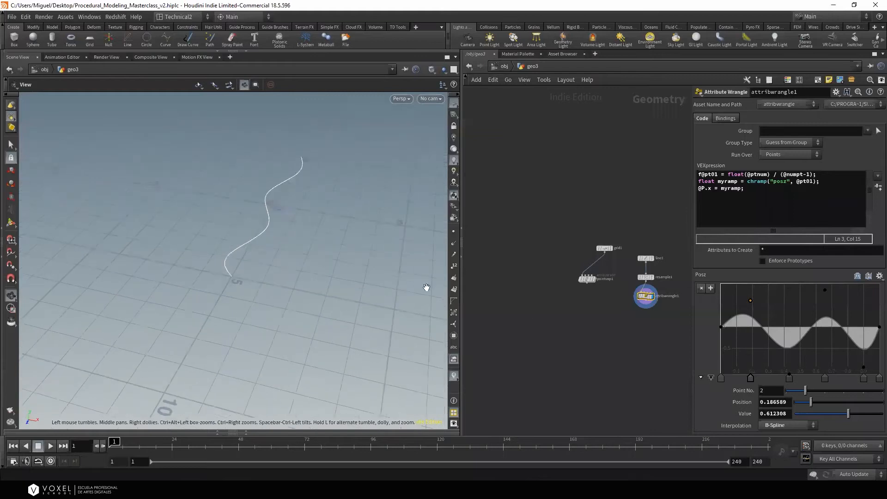
{"action": "scroll", "coordinate": [650, 294], "scroll_direction": "up", "scroll_amount": 2}
{"action": "left_click_drag", "start_coordinate": [576, 276], "coordinate": [580, 303]}
{"action": "left_click", "coordinate": [590, 303]}
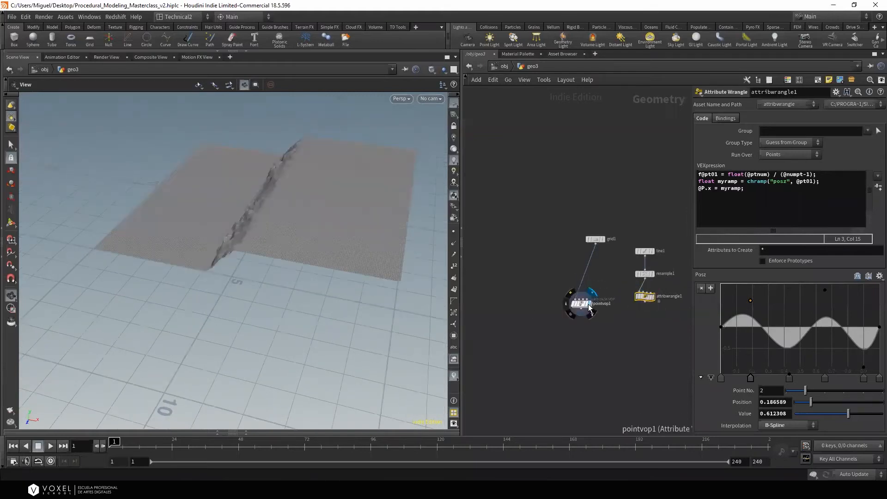
{"action": "left_click_drag", "start_coordinate": [337, 251], "coordinate": [357, 238]}
Move pointvop1 aside to make room beside grid1 and display the output of attribwrangle1
{"action": "left_click_drag", "start_coordinate": [585, 303], "coordinate": [580, 276]}
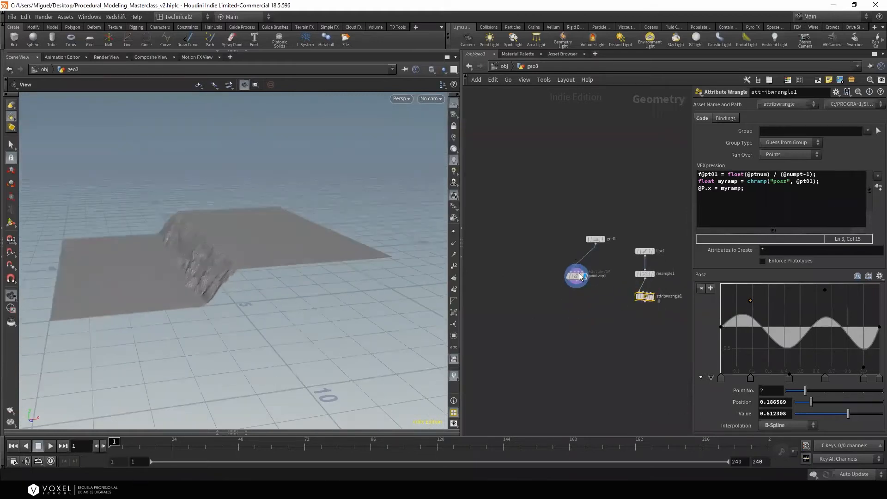
{"action": "left_click_drag", "start_coordinate": [602, 243], "coordinate": [594, 235]}
{"action": "left_click_drag", "start_coordinate": [584, 276], "coordinate": [507, 264]}
{"action": "left_click_drag", "start_coordinate": [589, 231], "coordinate": [578, 241]}
{"action": "scroll", "coordinate": [647, 296], "scroll_direction": "up", "scroll_amount": 3}
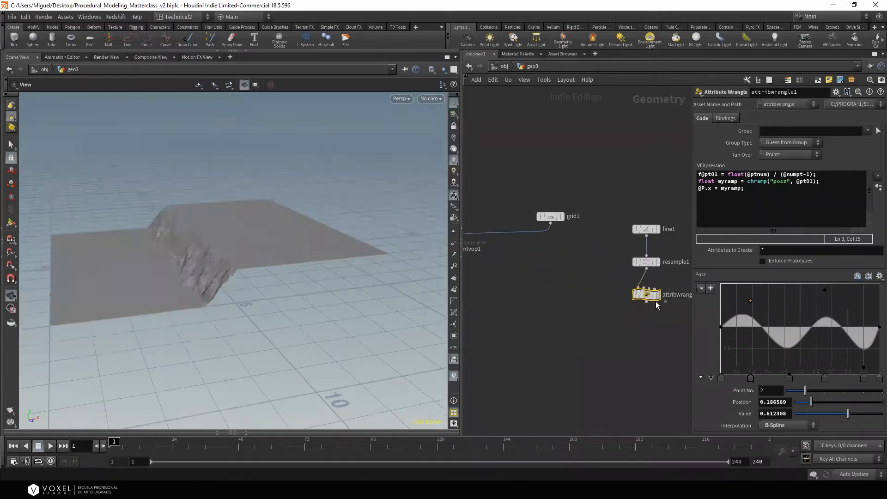
{"action": "left_click", "coordinate": [658, 296]}
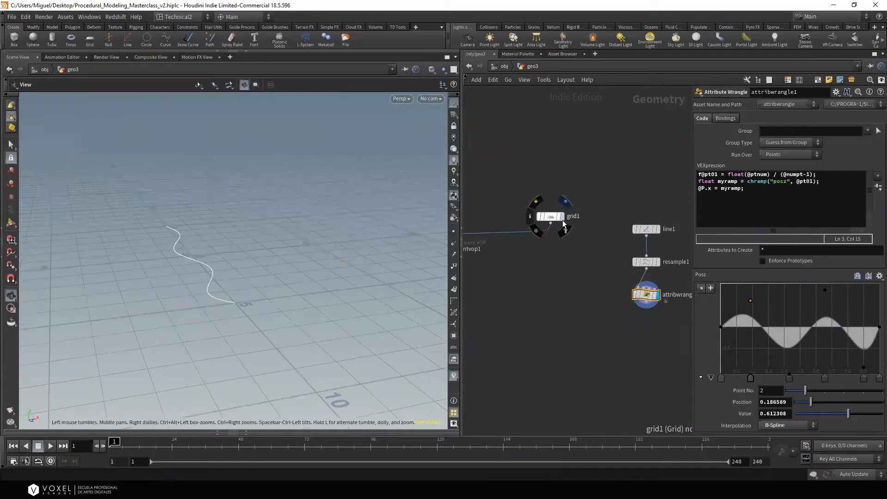
Add a new Point VOP below grid1 and wire grid1 into its first input
{"action": "key", "text": "Tab"}
{"action": "type", "text": "po"}
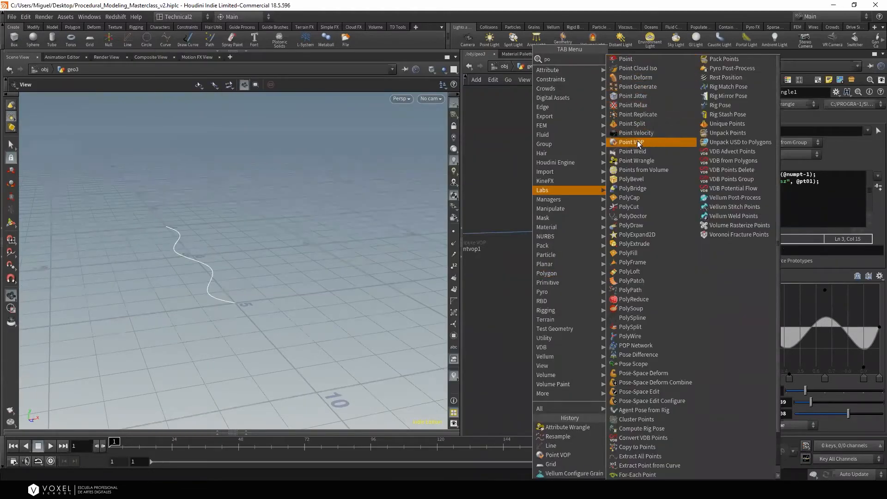
{"action": "left_click", "coordinate": [639, 145]}
{"action": "left_click", "coordinate": [568, 324]}
{"action": "left_click", "coordinate": [551, 223]}
{"action": "left_click", "coordinate": [559, 319]}
{"action": "left_click_drag", "start_coordinate": [568, 325], "coordinate": [567, 336]}
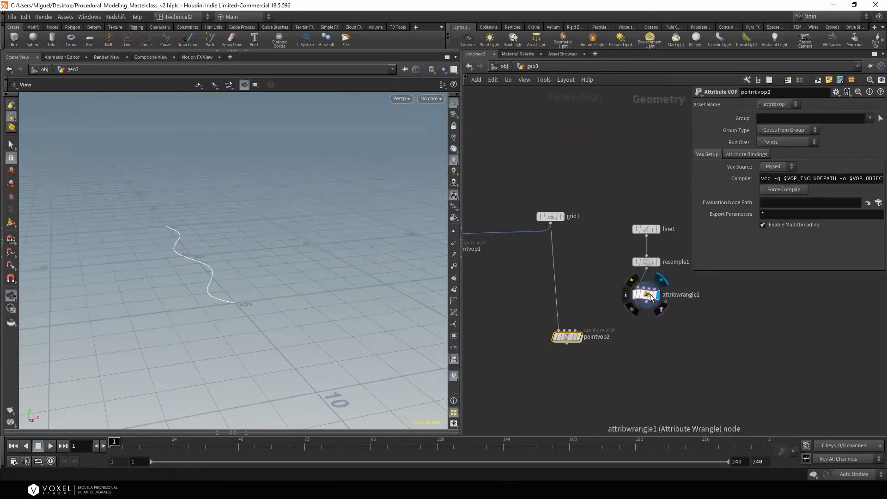
Wire attribwrangle1 into the second input of pointvop2, display pointvop2 and open its VEX network
{"action": "left_click", "coordinate": [646, 301]}
{"action": "left_click", "coordinate": [563, 330]}
{"action": "double_click", "coordinate": [567, 337]}
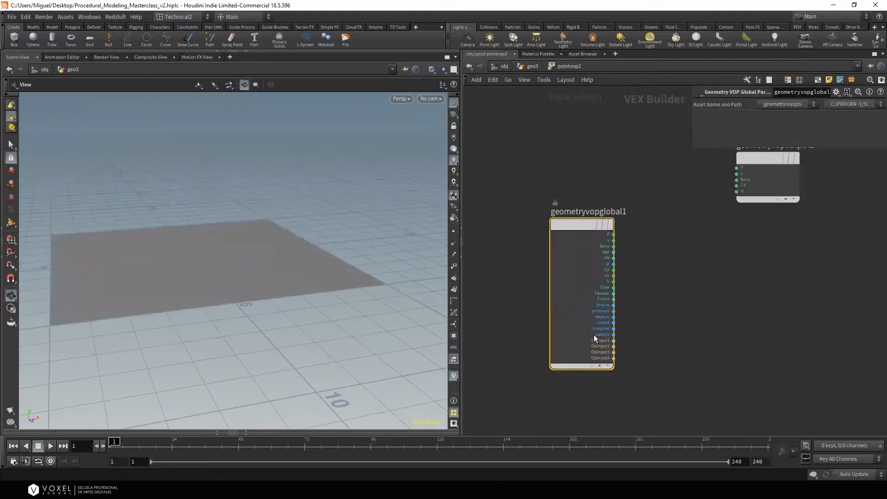
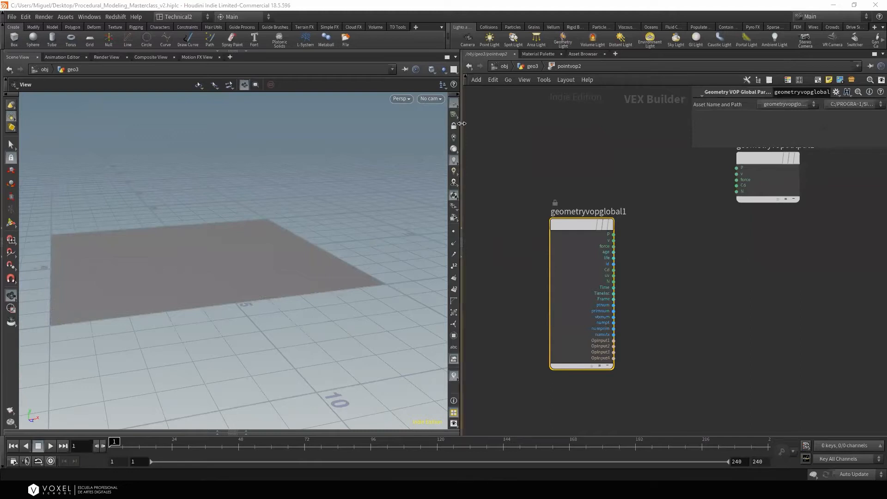
Widen the network area, move the output node away, and create an Add node fed by the global P
{"action": "left_click_drag", "start_coordinate": [462, 153], "coordinate": [400, 152]}
{"action": "left_click_drag", "start_coordinate": [715, 159], "coordinate": [783, 185]}
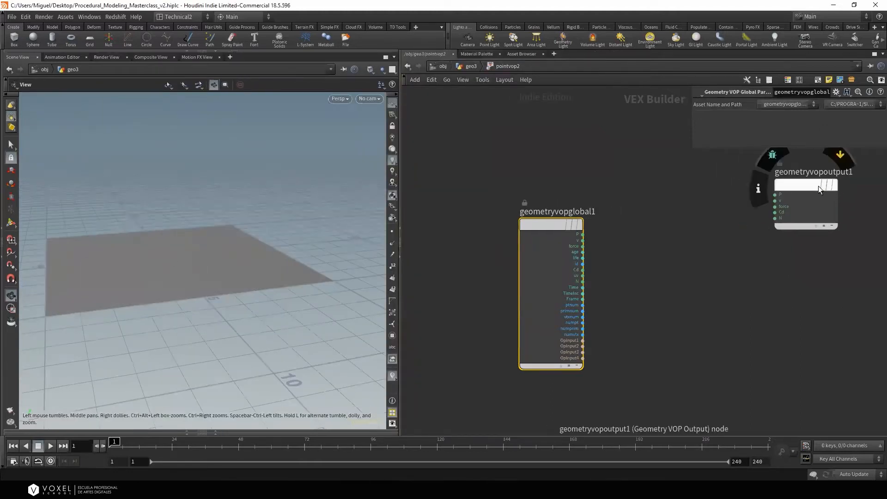
{"action": "middle_click_drag", "start_coordinate": [669, 252], "coordinate": [639, 228]}
{"action": "left_click_drag", "start_coordinate": [553, 211], "coordinate": [682, 185]}
{"action": "mouse_move", "coordinate": [712, 117]}
{"action": "left_click", "coordinate": [783, 61]}
{"action": "middle_click_drag", "start_coordinate": [660, 262], "coordinate": [605, 253]}
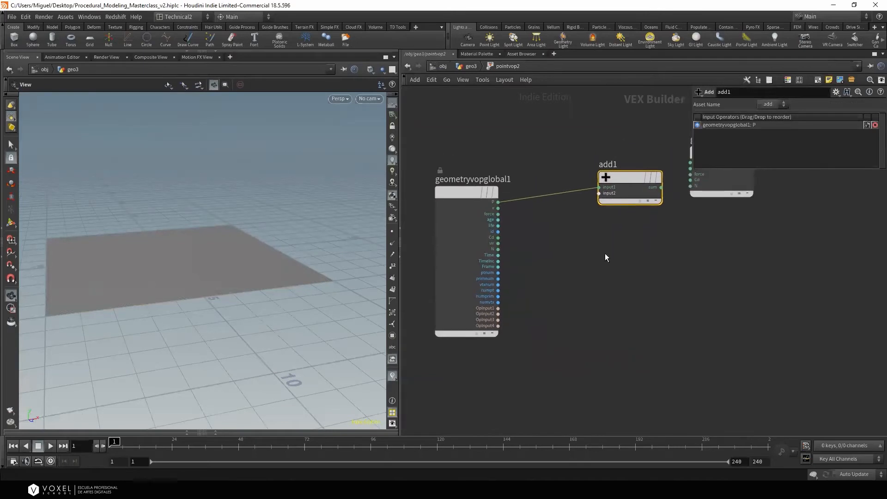
Add a Turbulent Noise node and connect the global P to its pos input
{"action": "key", "text": "Tab"}
{"action": "type", "text": "tu"}
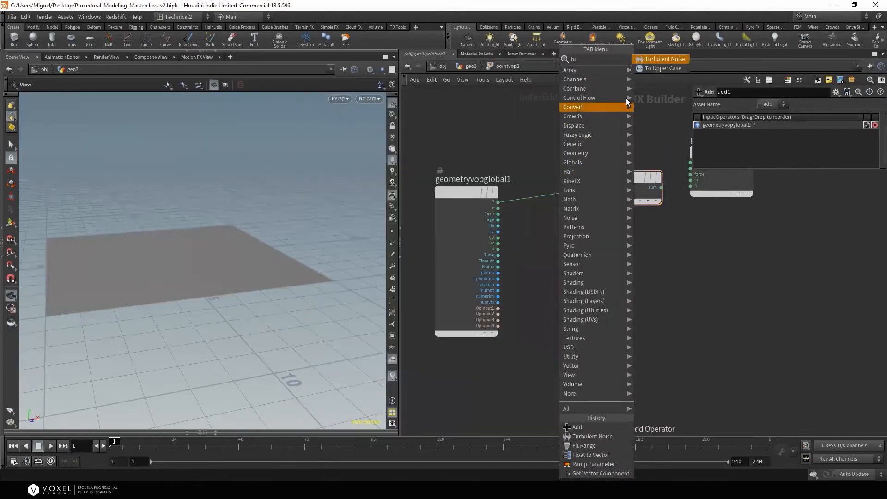
{"action": "left_click", "coordinate": [655, 59]}
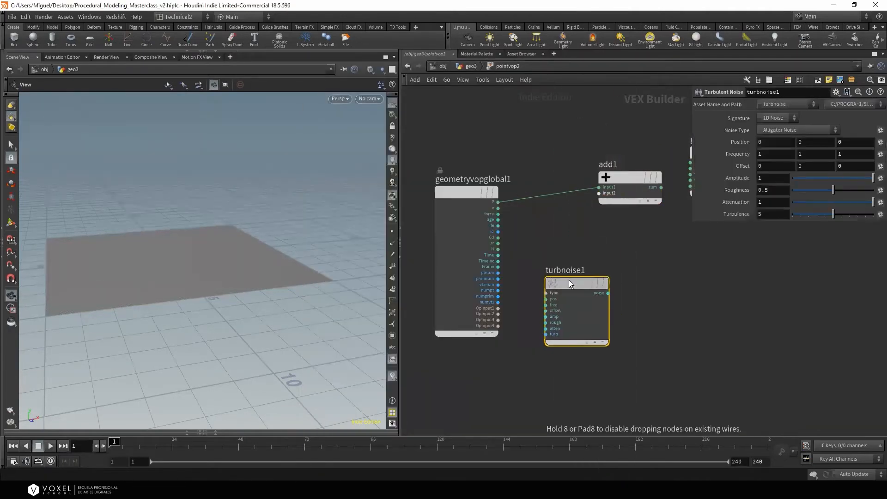
{"action": "left_click", "coordinate": [558, 296]}
{"action": "left_click_drag", "start_coordinate": [567, 285], "coordinate": [587, 275]}
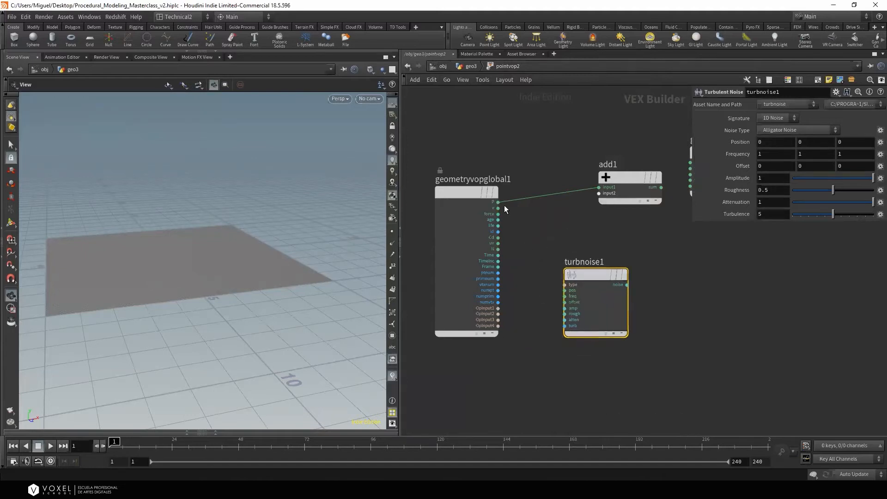
{"action": "left_click_drag", "start_coordinate": [498, 203], "coordinate": [565, 290]}
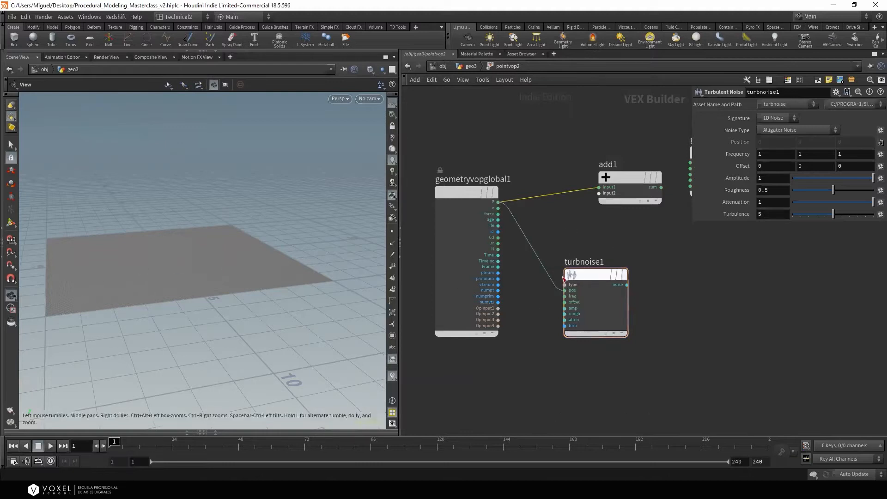
{"action": "middle_click_drag", "start_coordinate": [665, 335], "coordinate": [606, 345]}
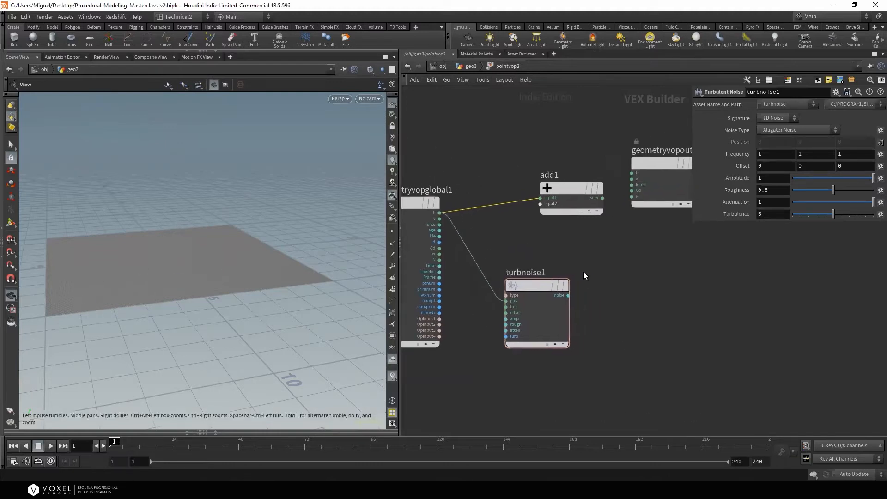
Connect the turbulent noise output to the Add node's second input and spread the nodes apart
{"action": "left_click", "coordinate": [569, 296]}
{"action": "left_click", "coordinate": [540, 204]}
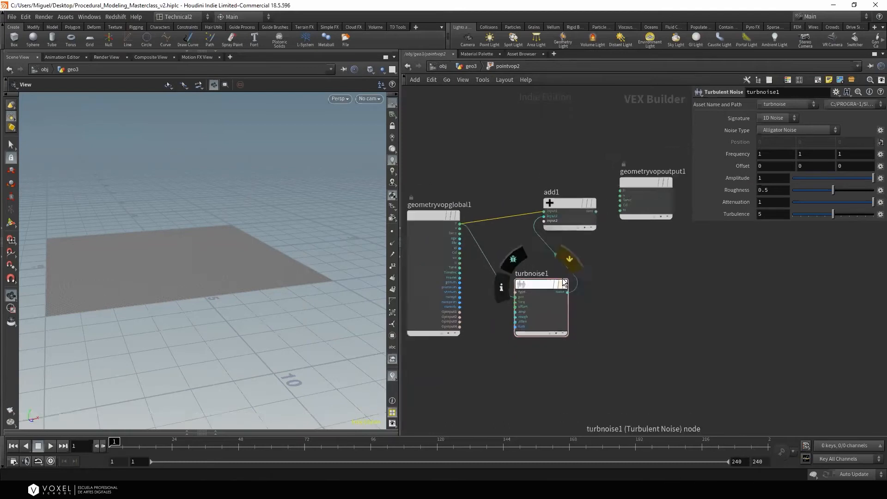
{"action": "scroll", "coordinate": [459, 230], "scroll_direction": "down", "scroll_amount": 3}
{"action": "scroll", "coordinate": [513, 207], "scroll_direction": "up", "scroll_amount": 2}
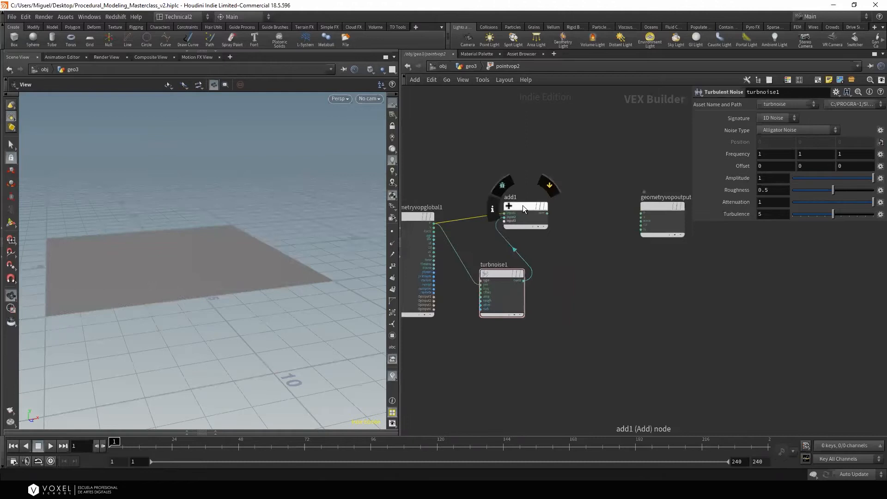
{"action": "left_click_drag", "start_coordinate": [523, 205], "coordinate": [554, 188]}
{"action": "left_click_drag", "start_coordinate": [497, 274], "coordinate": [495, 232]}
{"action": "mouse_move", "coordinate": [586, 293]}
{"action": "middle_mouse_down"}
{"action": "mouse_move", "coordinate": [564, 279]}
{"action": "mouse_move", "coordinate": [580, 280]}
{"action": "middle_mouse_up"}
{"action": "left_click_drag", "start_coordinate": [656, 201], "coordinate": [676, 218]}
{"action": "scroll", "coordinate": [553, 210], "scroll_direction": "up", "scroll_amount": 2}
{"action": "middle_click_drag", "start_coordinate": [564, 235], "coordinate": [576, 227]}
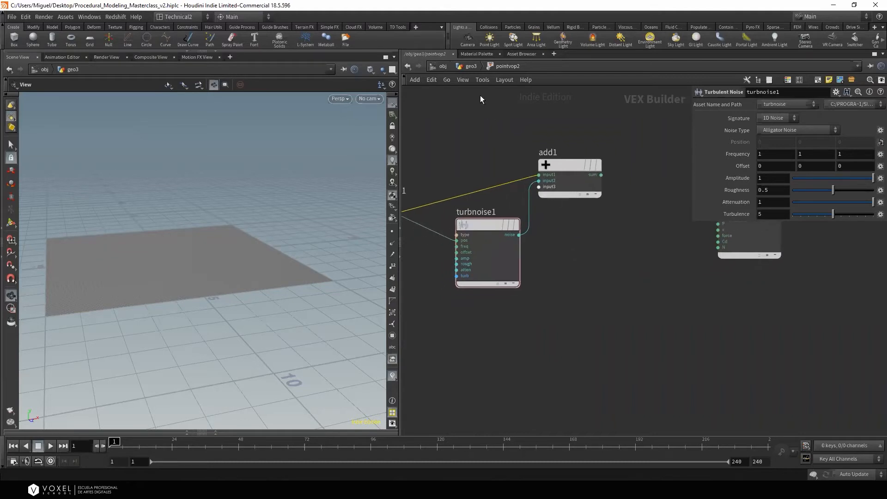
Return to geo3's network and compare the displayed output of pointvop2 with the curved line from attribwrangle1
{"action": "left_click", "coordinate": [468, 66]}
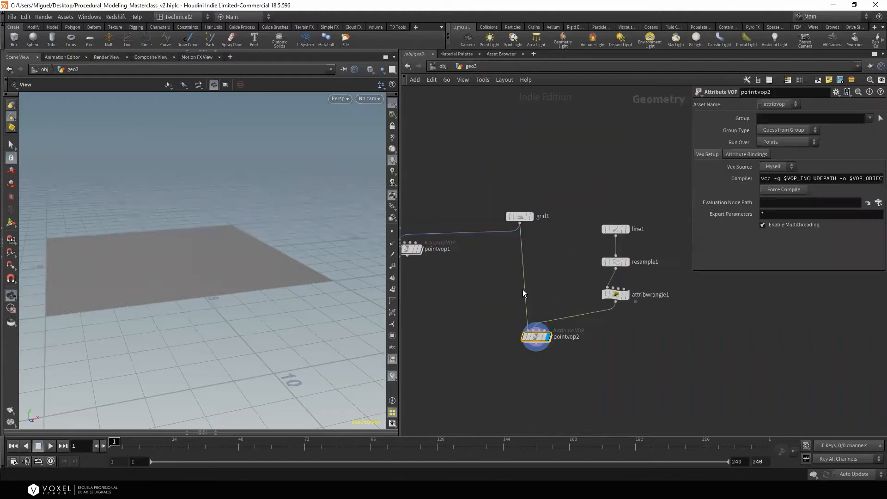
{"action": "left_click", "coordinate": [627, 297]}
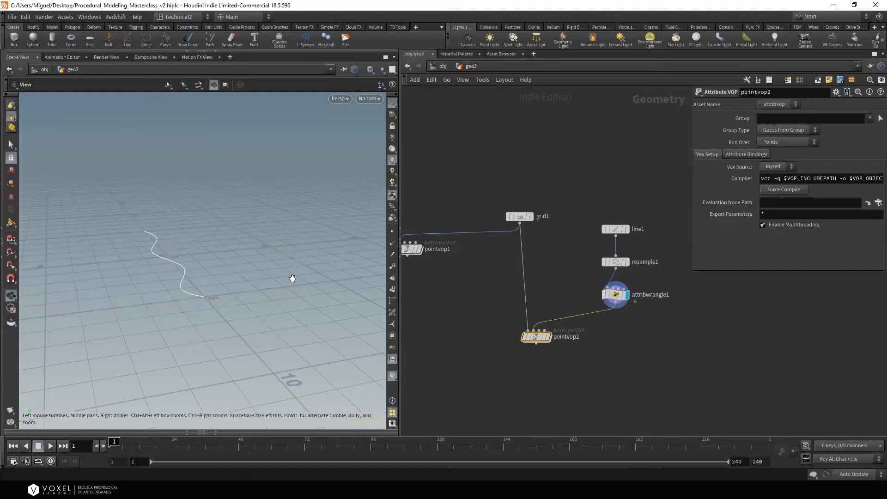
{"action": "left_click", "coordinate": [550, 337]}
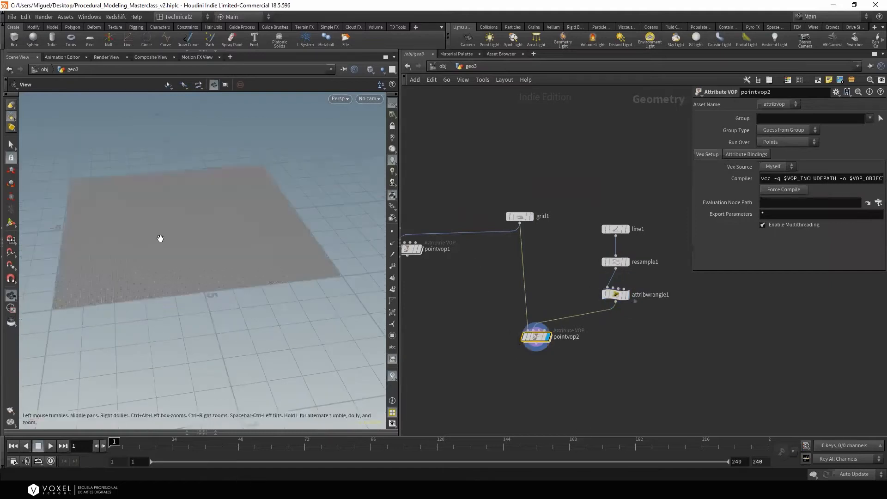
{"action": "left_click", "coordinate": [627, 296]}
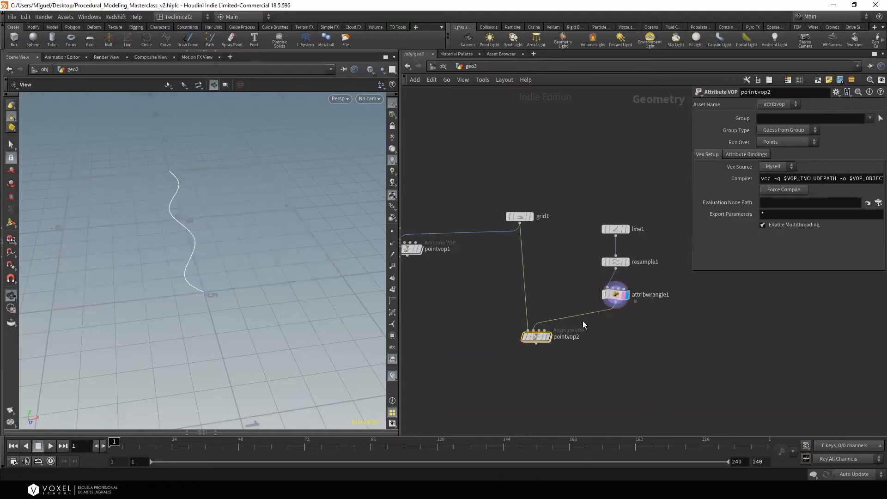
Overlay pointvop2's grid on the curved line for comparison, and make pointvop2 the displayed node
{"action": "left_click", "coordinate": [544, 338]}
{"action": "left_click_drag", "start_coordinate": [227, 260], "coordinate": [127, 228]}
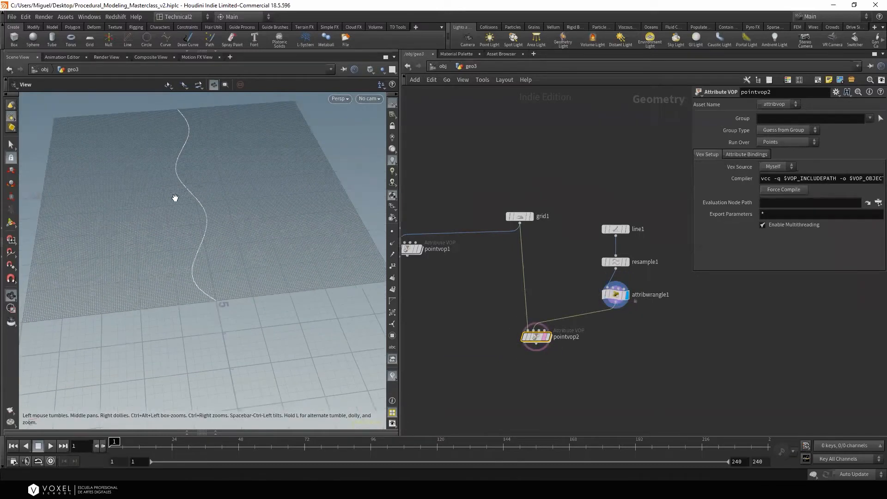
{"action": "left_click", "coordinate": [546, 336]}
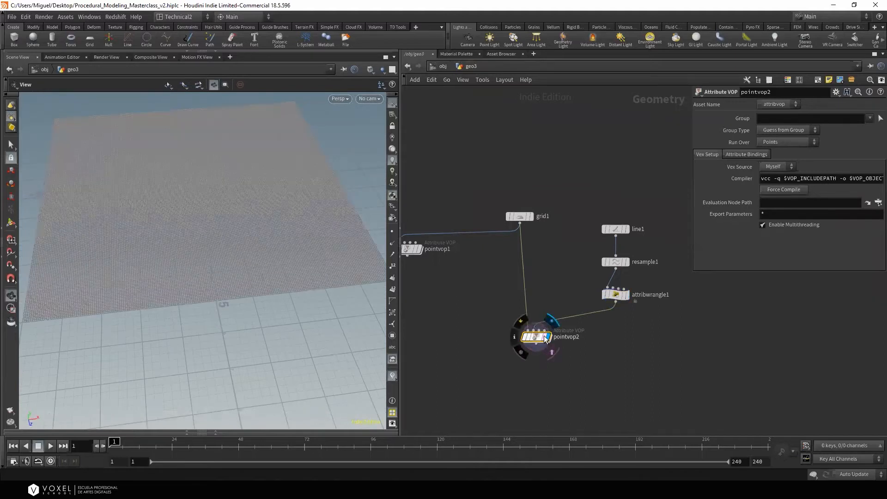
Open pointvop2's network, add a Distance node and place it below the Add node
{"action": "double_click", "coordinate": [536, 338]}
{"action": "left_click", "coordinate": [594, 311]}
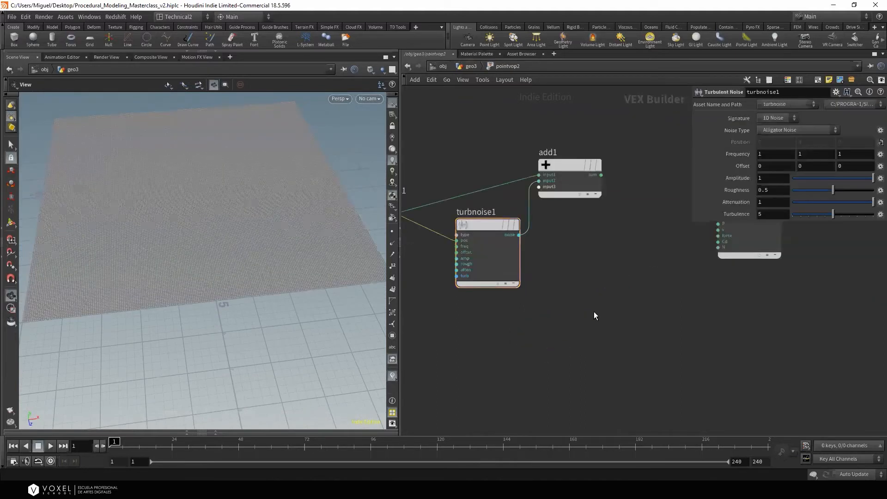
{"action": "key", "text": "Tab"}
{"action": "type", "text": "di"}
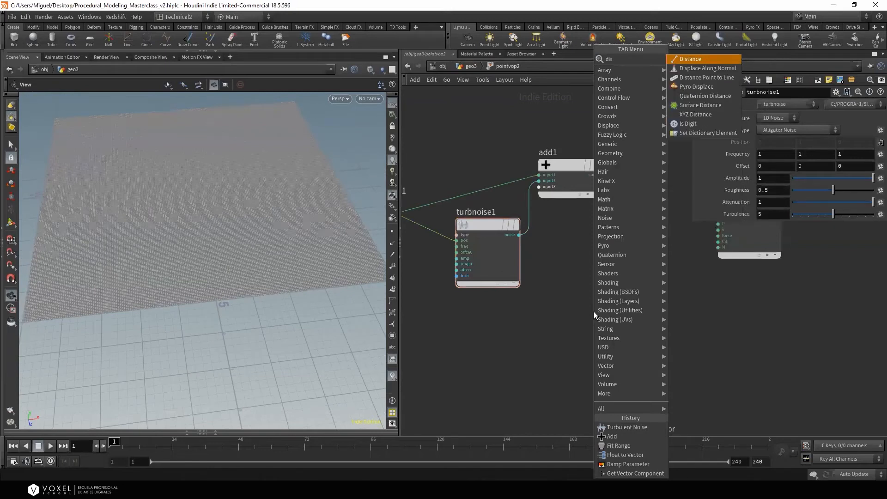
{"action": "left_click", "coordinate": [684, 60]}
{"action": "left_click", "coordinate": [602, 269]}
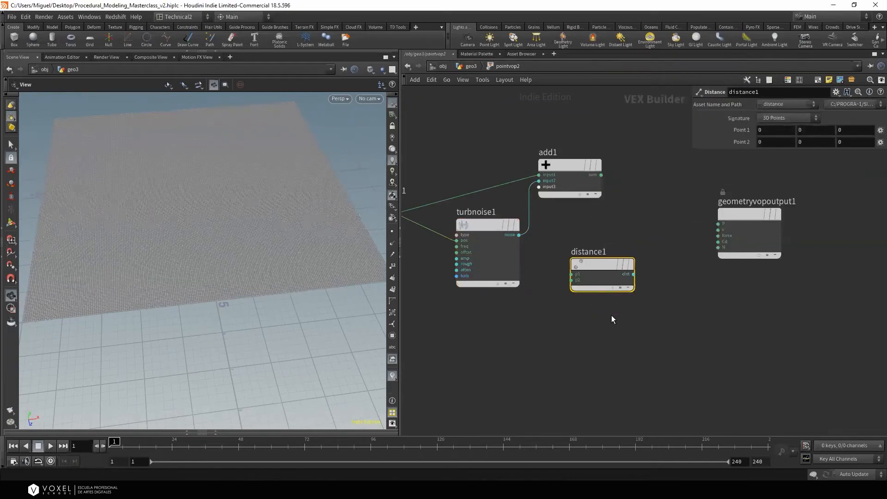
{"action": "scroll", "coordinate": [611, 315], "scroll_direction": "down", "scroll_amount": 2}
{"action": "left_click_drag", "start_coordinate": [611, 284], "coordinate": [616, 312]}
Check in geo3's network which pointvop2 input receives the curved line and match it to the OpInput outputs inside
{"action": "scroll", "coordinate": [524, 271], "scroll_direction": "up", "scroll_amount": 1}
{"action": "middle_click", "coordinate": [549, 251]}
{"action": "middle_click_drag", "start_coordinate": [453, 314], "coordinate": [478, 297]}
{"action": "scroll", "coordinate": [457, 251], "scroll_direction": "up", "scroll_amount": 1}
{"action": "left_click", "coordinate": [469, 67]}
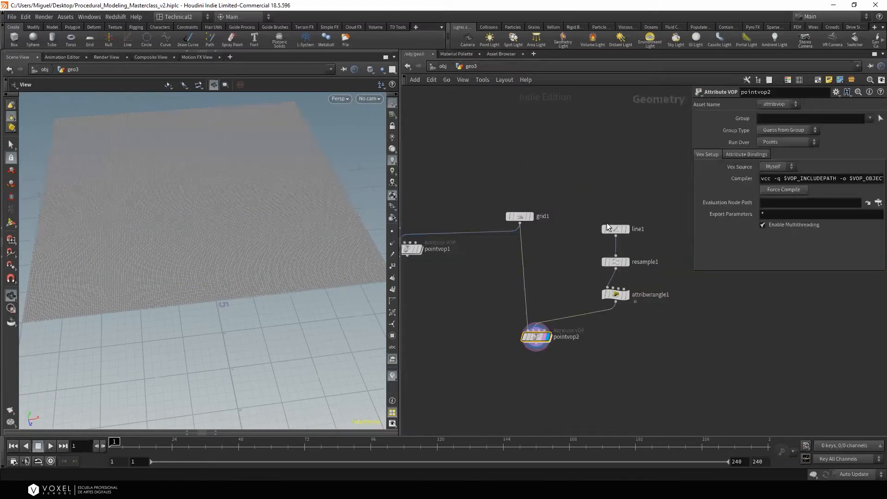
{"action": "mouse_move", "coordinate": [536, 336]}
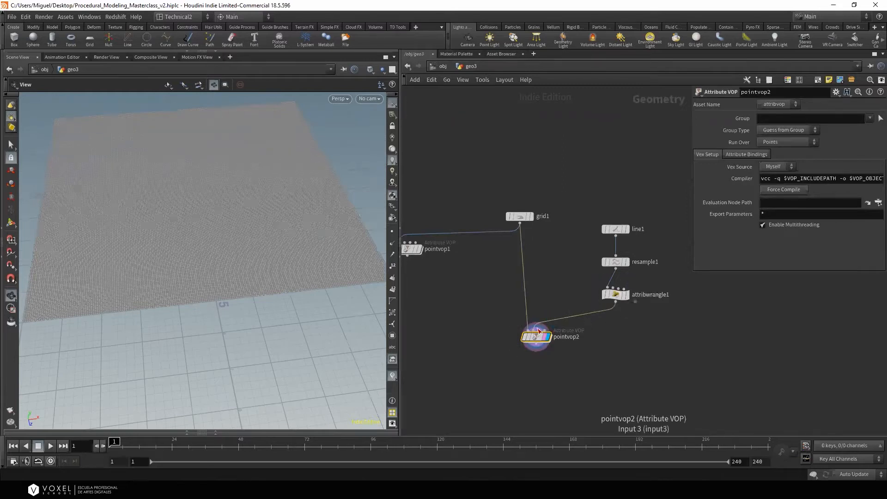
{"action": "double_click", "coordinate": [536, 336]}
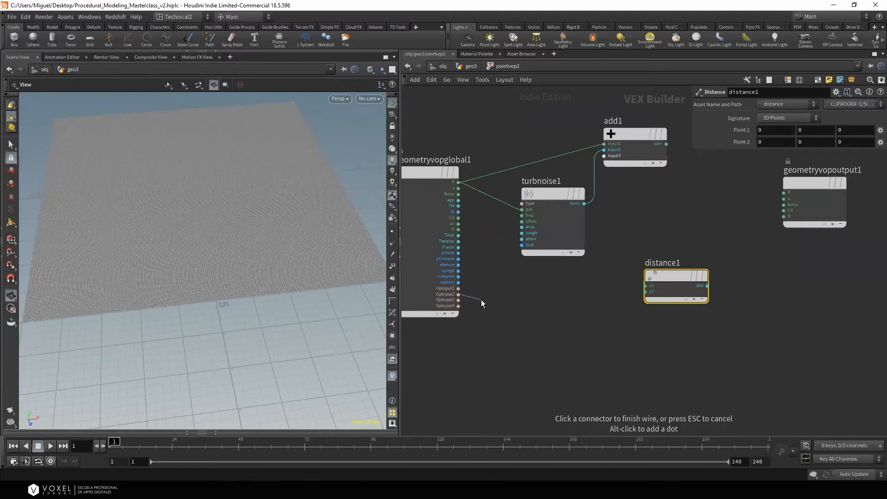
{"action": "left_click", "coordinate": [471, 66]}
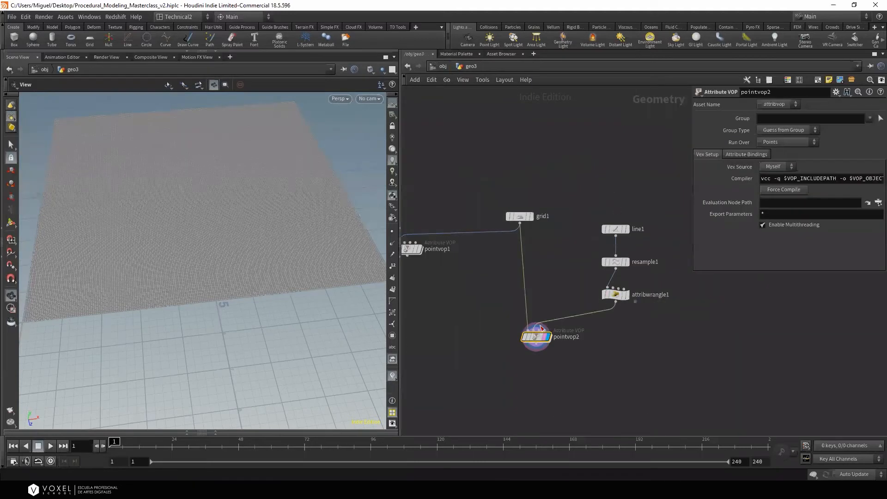
{"action": "double_click", "coordinate": [535, 338]}
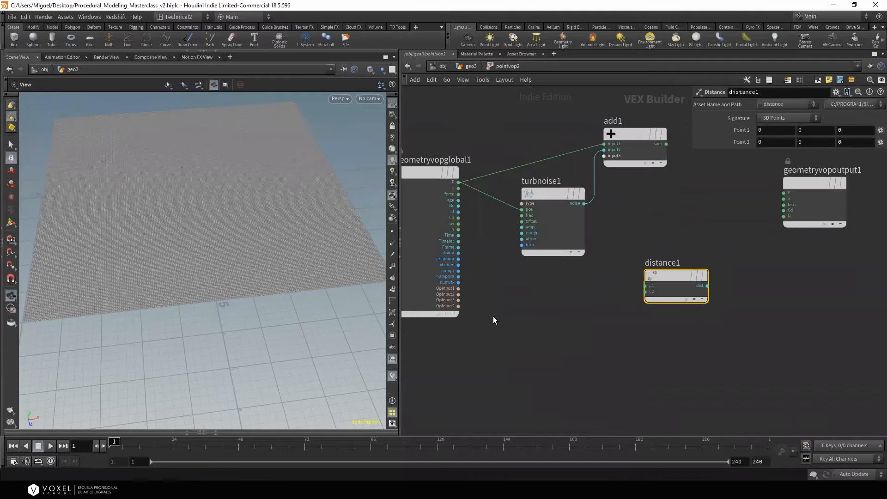
{"action": "key", "text": "Escape"}
Add a Minimum Position node below the turbulent noise, beside the global parameters node
{"action": "middle_click_drag", "start_coordinate": [522, 323], "coordinate": [517, 273]}
{"action": "scroll", "coordinate": [510, 242], "scroll_direction": "up", "scroll_amount": 2}
{"action": "middle_click_drag", "start_coordinate": [515, 227], "coordinate": [540, 280]}
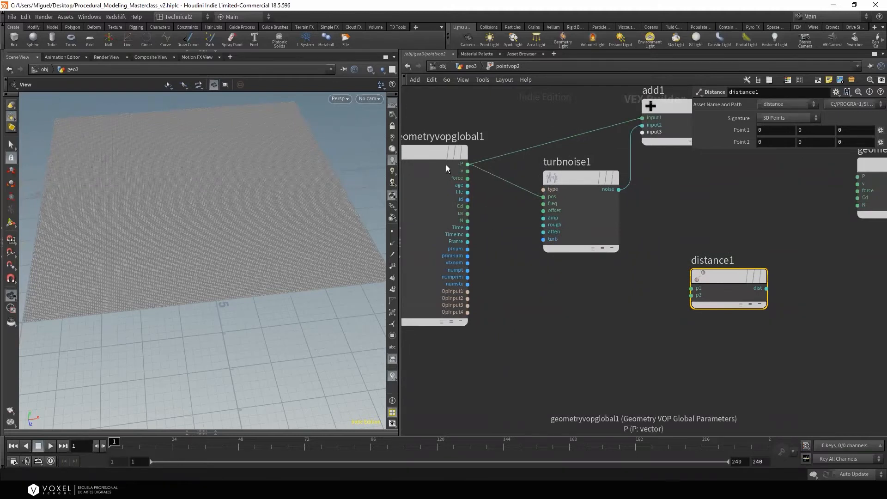
{"action": "key", "text": "Tab"}
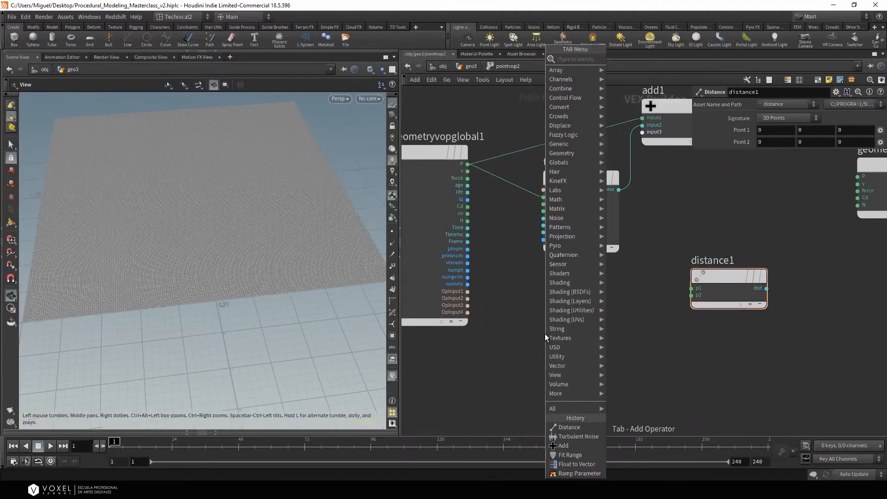
{"action": "type", "text": "min"}
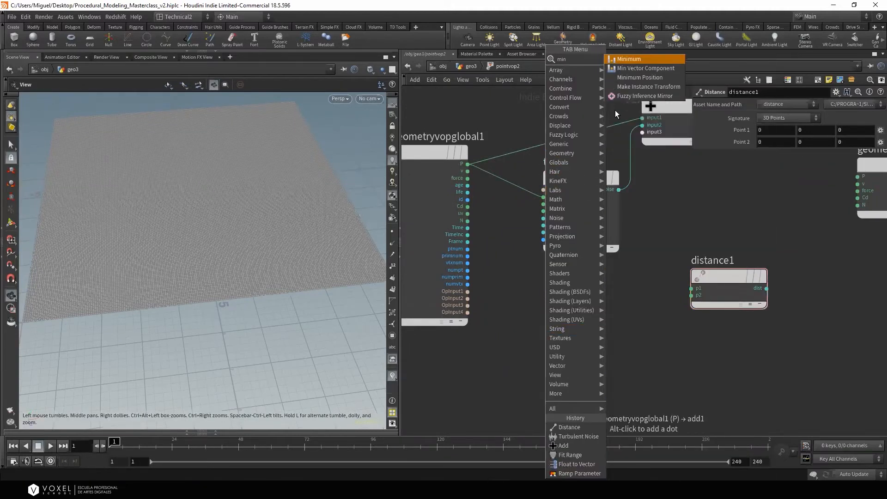
{"action": "left_click", "coordinate": [642, 77]}
{"action": "left_click", "coordinate": [565, 309]}
{"action": "left_click_drag", "start_coordinate": [562, 306], "coordinate": [565, 302]}
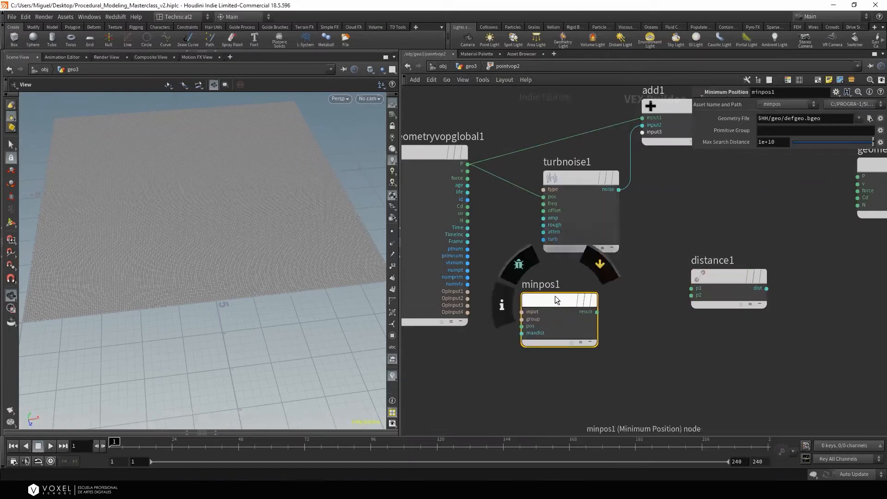
Connect the global P to the Minimum Position node's pos and OpInput2 to its input
{"action": "left_click", "coordinate": [467, 164]}
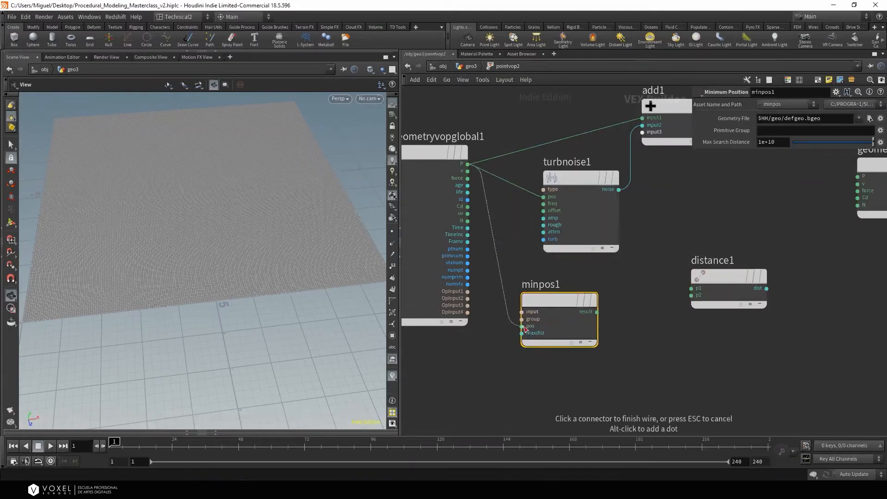
{"action": "left_click", "coordinate": [522, 326]}
{"action": "left_click_drag", "start_coordinate": [554, 312], "coordinate": [568, 318]}
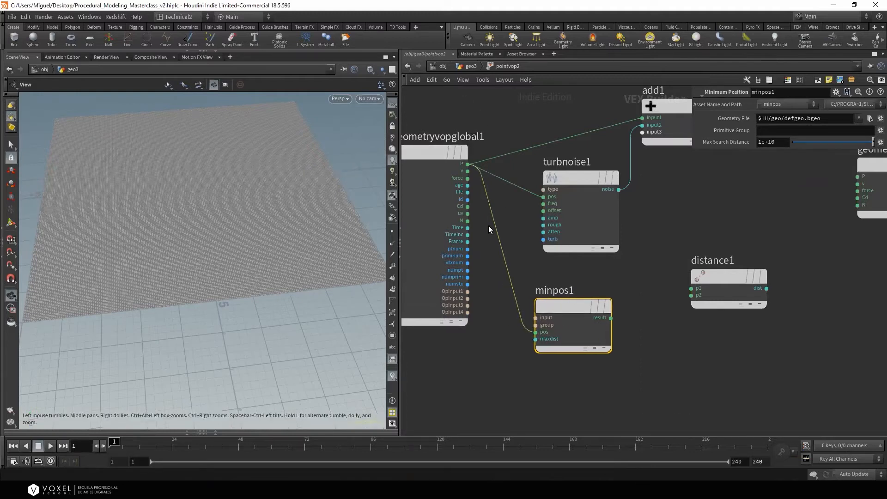
{"action": "left_click", "coordinate": [468, 299]}
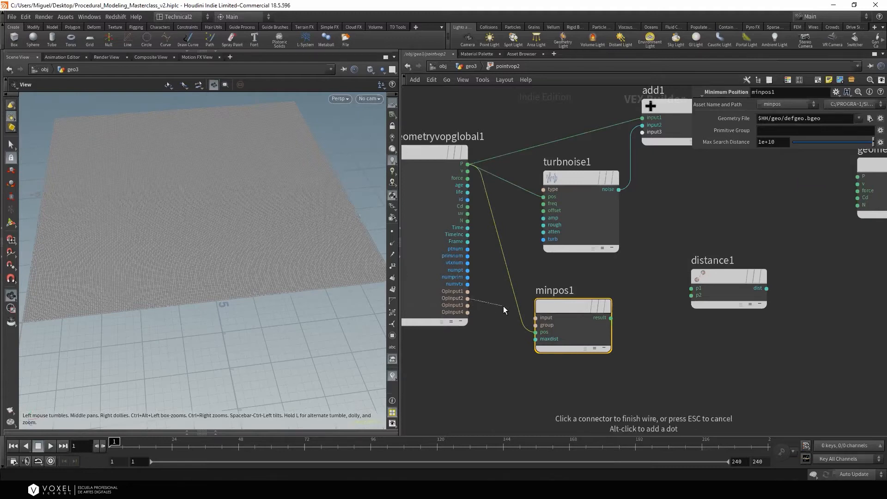
{"action": "left_click", "coordinate": [536, 318]}
{"action": "scroll", "coordinate": [536, 352], "scroll_direction": "down", "scroll_amount": 2}
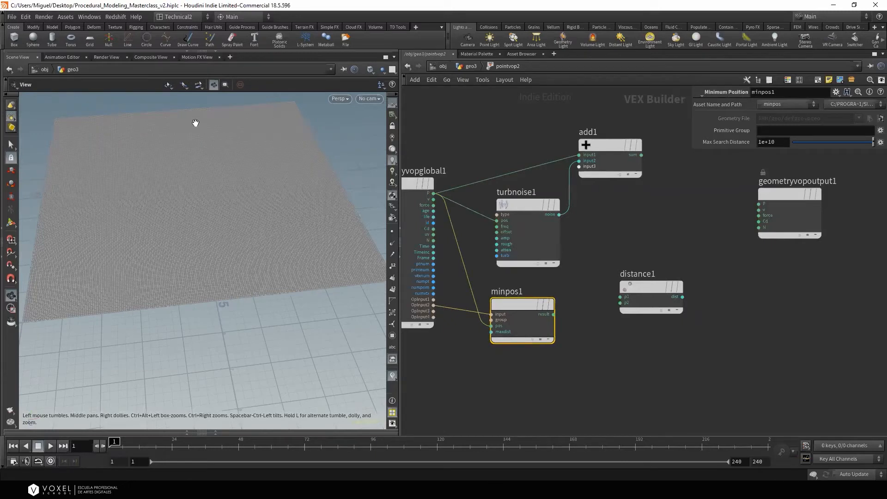
Reposition the Distance node, feeding the Add node's sum into p1 and the Minimum Position result into p2
{"action": "left_click_drag", "start_coordinate": [657, 287], "coordinate": [681, 292]}
{"action": "middle_click_drag", "start_coordinate": [631, 262], "coordinate": [579, 268]}
{"action": "left_click_drag", "start_coordinate": [615, 293], "coordinate": [617, 274]}
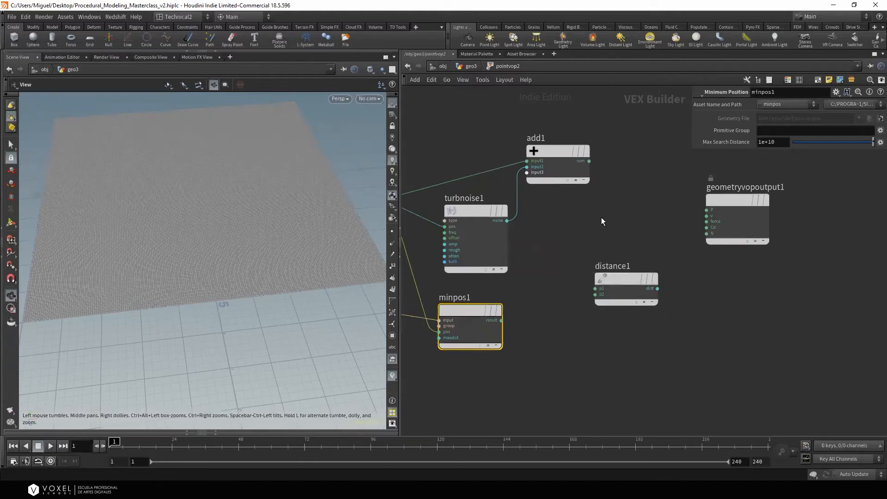
{"action": "left_click", "coordinate": [501, 320]}
{"action": "left_click", "coordinate": [611, 300]}
{"action": "left_click", "coordinate": [589, 161]}
{"action": "left_click", "coordinate": [569, 278]}
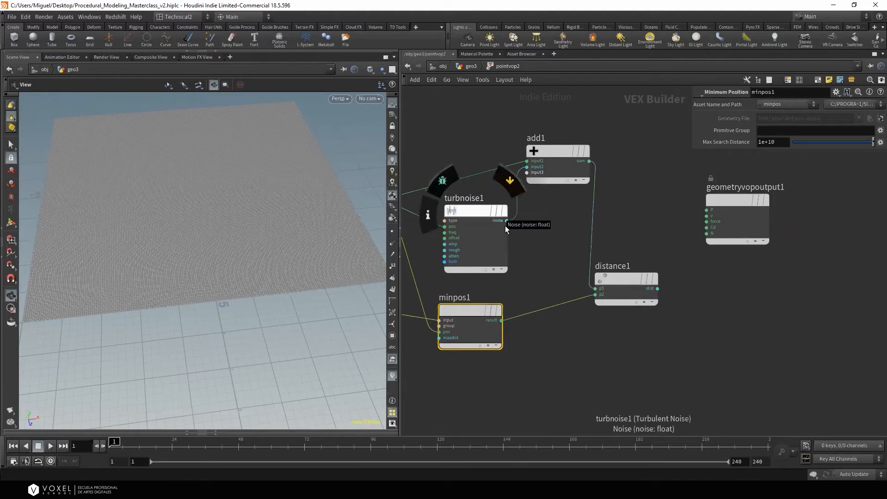
Move the output node away and add a Fit Range node fed by the Distance node's output
{"action": "middle_click_drag", "start_coordinate": [592, 341], "coordinate": [519, 317]}
{"action": "left_click_drag", "start_coordinate": [653, 176], "coordinate": [736, 176]}
{"action": "scroll", "coordinate": [677, 233], "scroll_direction": "down", "scroll_amount": 1}
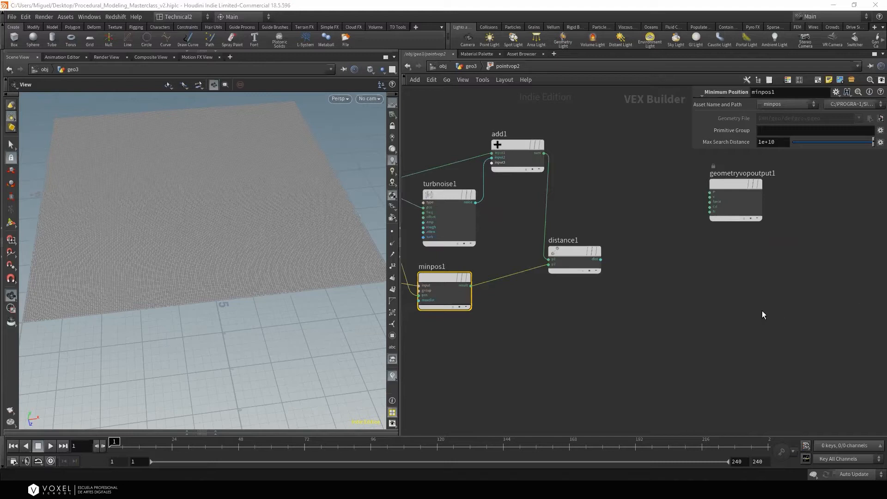
{"action": "middle_click_drag", "start_coordinate": [762, 311], "coordinate": [711, 307]}
{"action": "left_click", "coordinate": [551, 255]}
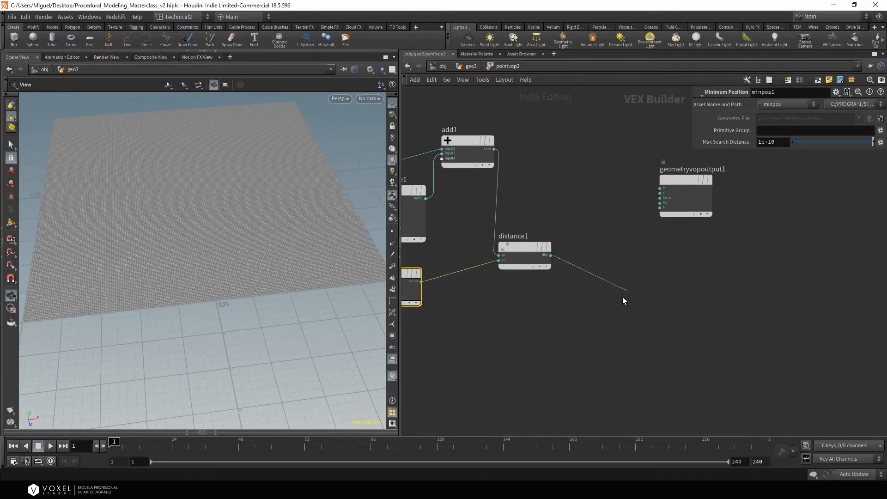
{"action": "key", "text": "Tab"}
{"action": "type", "text": "fit"}
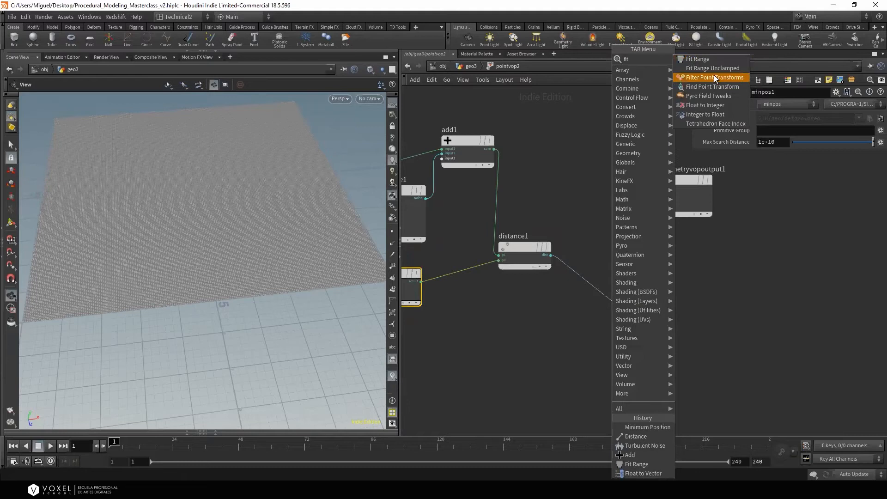
{"action": "left_click", "coordinate": [713, 60]}
{"action": "left_click_drag", "start_coordinate": [616, 299], "coordinate": [589, 278]}
Add a Ramp Parameter node fed by the Fit Range output and set its type to Spline Ramp (float)
{"action": "middle_click_drag", "start_coordinate": [667, 304], "coordinate": [617, 295]}
{"action": "type", "text": "ram"}
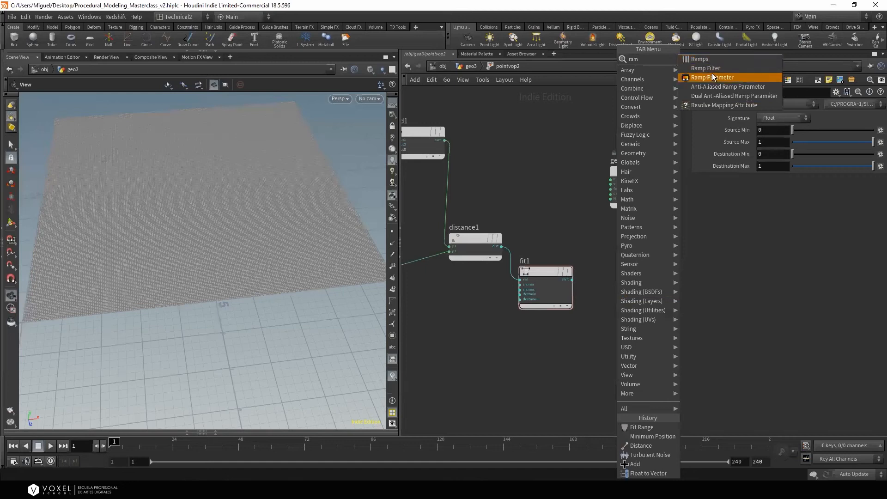
{"action": "left_click", "coordinate": [714, 77]}
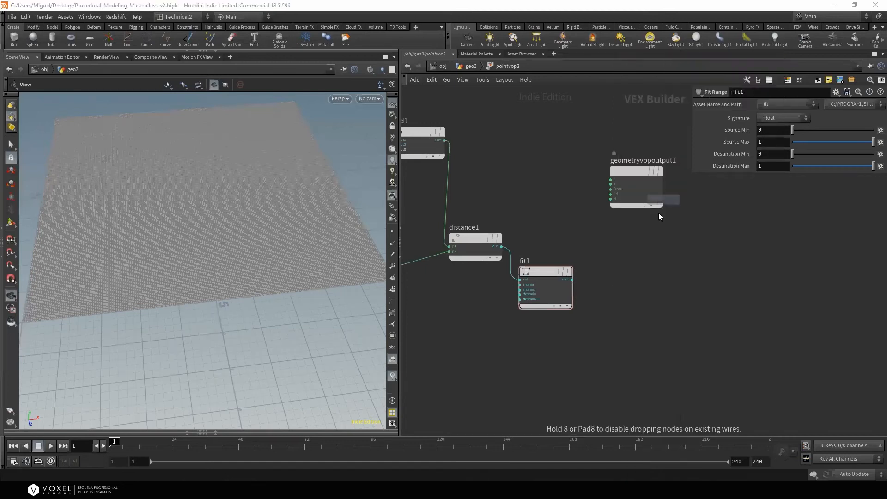
{"action": "left_click", "coordinate": [626, 284]}
{"action": "scroll", "coordinate": [592, 279], "scroll_direction": "up", "scroll_amount": 2}
{"action": "left_click", "coordinate": [565, 281]}
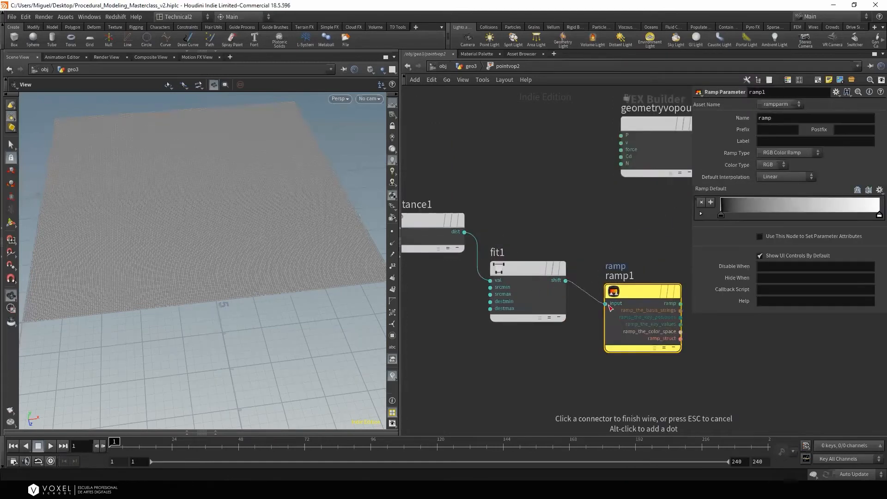
{"action": "left_click", "coordinate": [605, 304]}
{"action": "middle_click_drag", "start_coordinate": [644, 252], "coordinate": [561, 254]}
{"action": "left_click", "coordinate": [787, 153]}
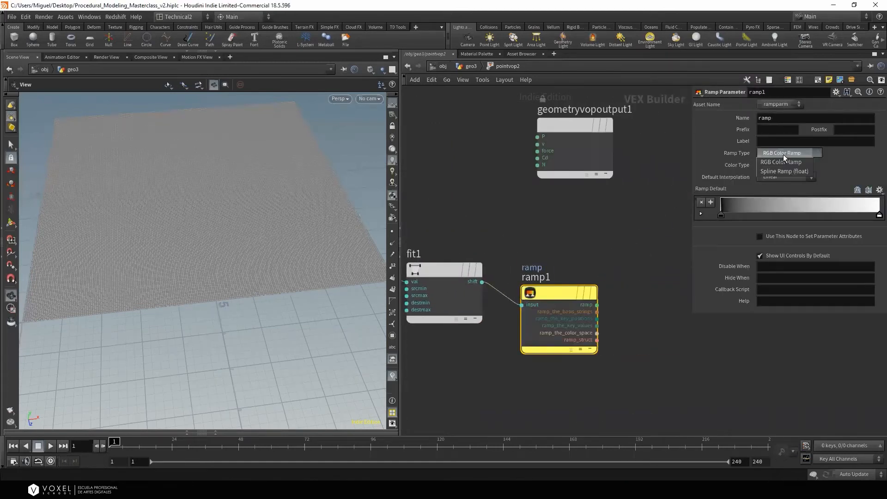
{"action": "left_click", "coordinate": [783, 170]}
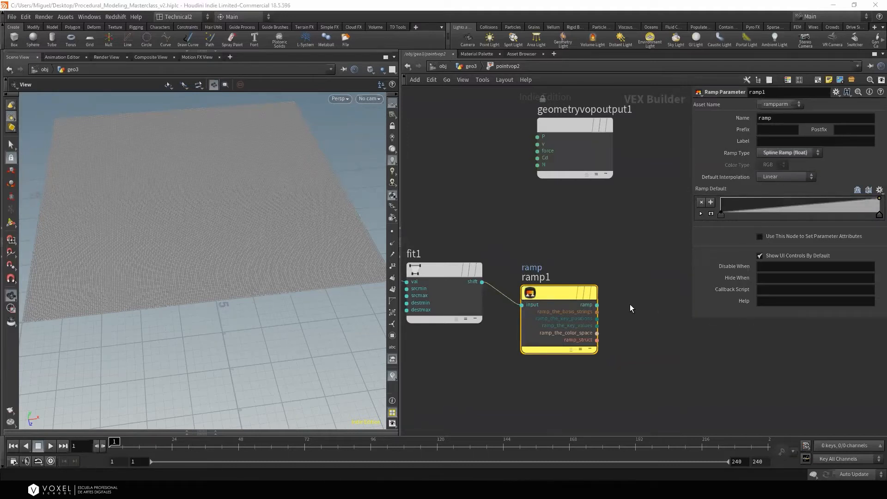
Move the geometry output node farther away to make room after the ramp node
{"action": "scroll", "coordinate": [630, 303], "scroll_direction": "down", "scroll_amount": 2}
{"action": "left_click_drag", "start_coordinate": [581, 179], "coordinate": [646, 195]}
{"action": "scroll", "coordinate": [545, 217], "scroll_direction": "up", "scroll_amount": 2}
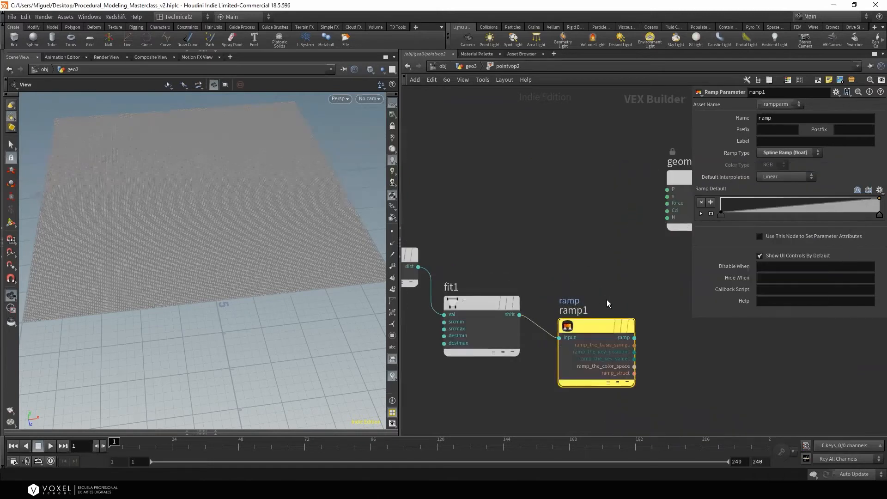
{"action": "middle_click_drag", "start_coordinate": [607, 303], "coordinate": [496, 222]}
{"action": "scroll", "coordinate": [526, 259], "scroll_direction": "up", "scroll_amount": 2}
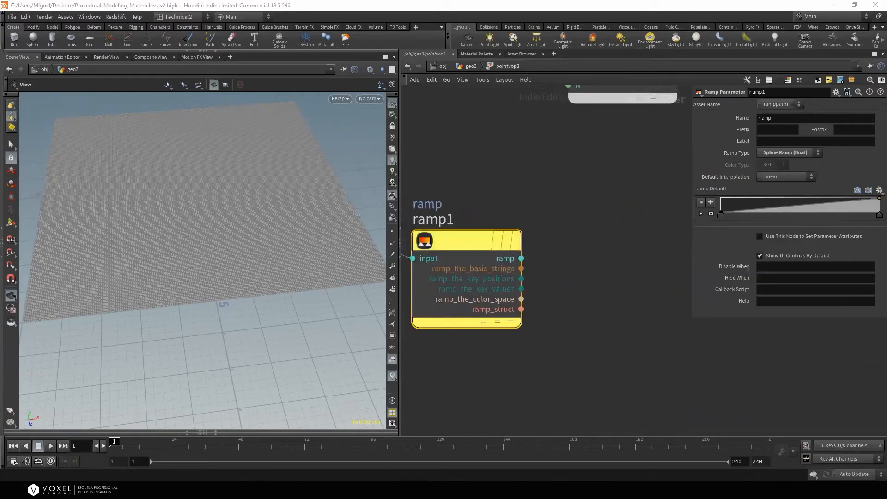
{"action": "left_click", "coordinate": [522, 258]}
{"action": "key", "text": "Tab"}
{"action": "type", "text": "vec"}
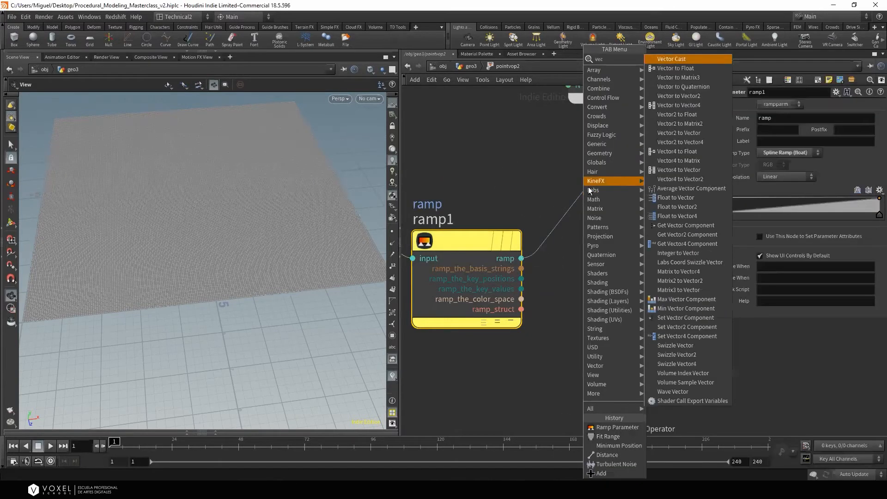
{"action": "left_click", "coordinate": [685, 69]}
{"action": "left_click", "coordinate": [669, 182]}
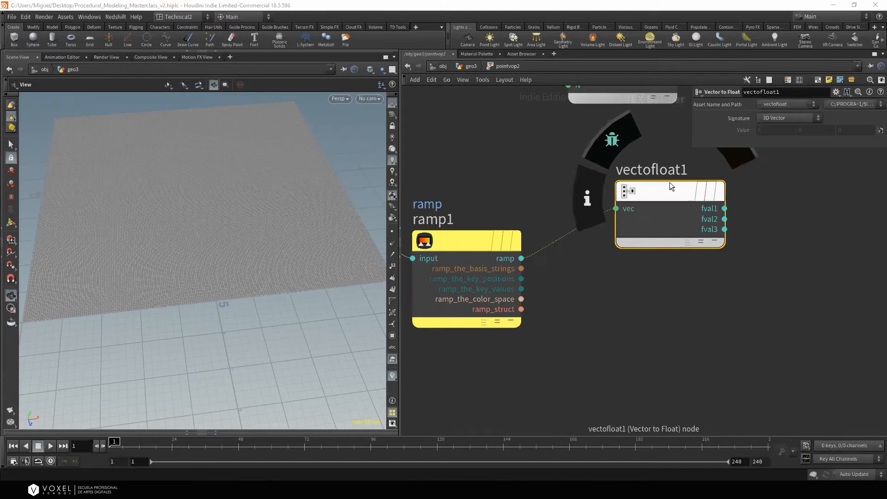
{"action": "middle_click_drag", "start_coordinate": [669, 182], "coordinate": [622, 205]}
{"action": "key", "text": "Delete"}
Add a Float to Vector node and connect the ramp output to its fval2 input instead of fval1
{"action": "left_click", "coordinate": [475, 288]}
{"action": "key", "text": "Tab"}
{"action": "type", "text": "flo"}
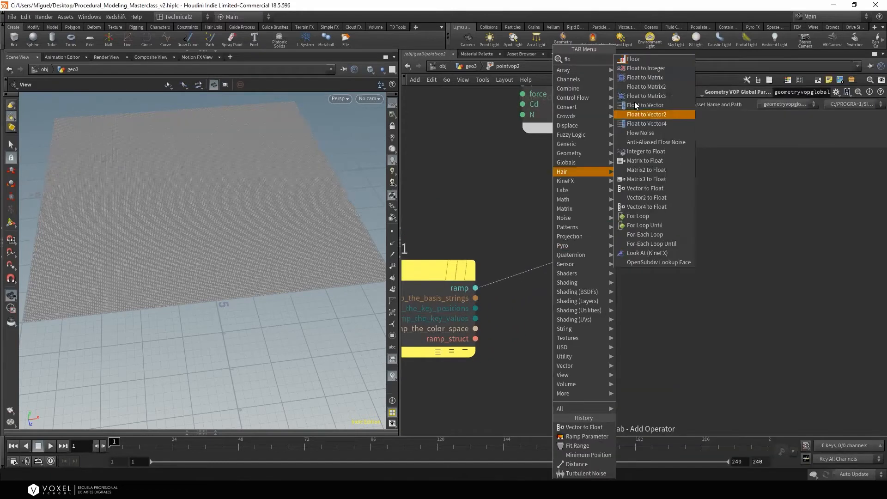
{"action": "left_click", "coordinate": [652, 103]}
{"action": "left_click", "coordinate": [608, 257]}
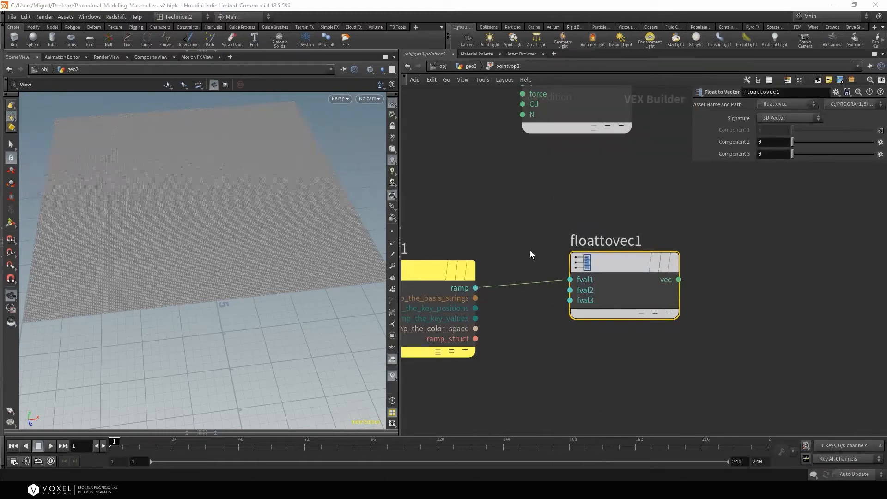
{"action": "left_click", "coordinate": [570, 279]}
{"action": "left_click", "coordinate": [570, 290]}
{"action": "scroll", "coordinate": [571, 319], "scroll_direction": "down", "scroll_amount": 4}
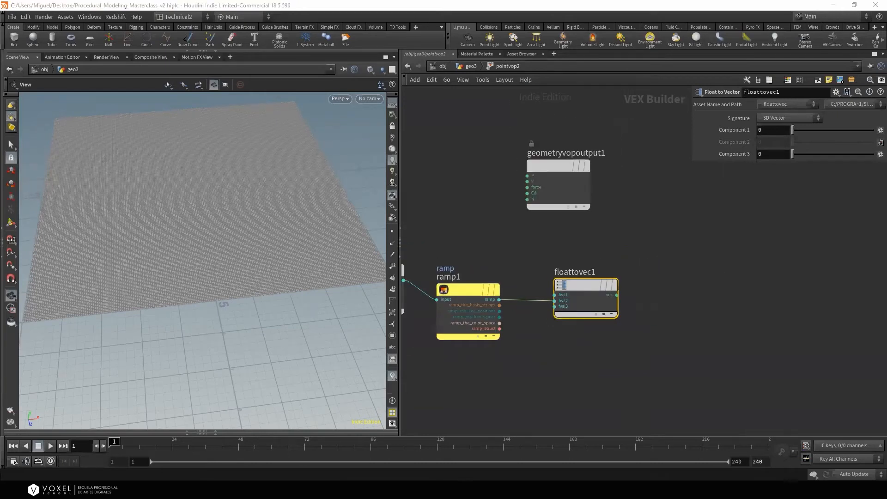
Move the geometry output node farther away and add an Add node fed by the global P output
{"action": "left_click_drag", "start_coordinate": [564, 170], "coordinate": [719, 170]}
{"action": "scroll", "coordinate": [589, 188], "scroll_direction": "down", "scroll_amount": 3}
{"action": "middle_click_drag", "start_coordinate": [411, 190], "coordinate": [633, 189]}
{"action": "scroll", "coordinate": [541, 180], "scroll_direction": "up", "scroll_amount": 3}
{"action": "left_click", "coordinate": [533, 180]}
{"action": "middle_click_drag", "start_coordinate": [873, 201], "coordinate": [586, 206]}
{"action": "key", "text": "Tab"}
{"action": "type", "text": "add"}
{"action": "left_click", "coordinate": [795, 60]}
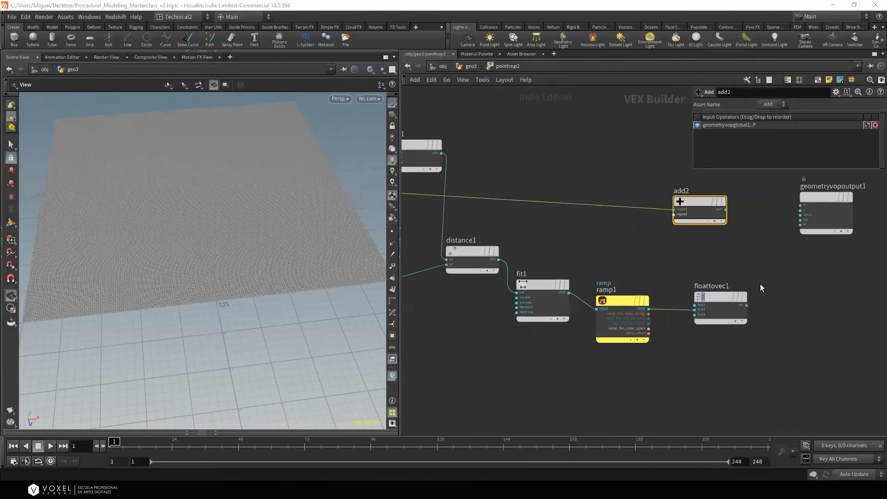
Wire the Float to Vector output into the new Add node's second input and its sum into the output node's P
{"action": "scroll", "coordinate": [761, 284], "scroll_direction": "up", "scroll_amount": 2}
{"action": "left_click", "coordinate": [740, 312]}
{"action": "left_click", "coordinate": [635, 182]}
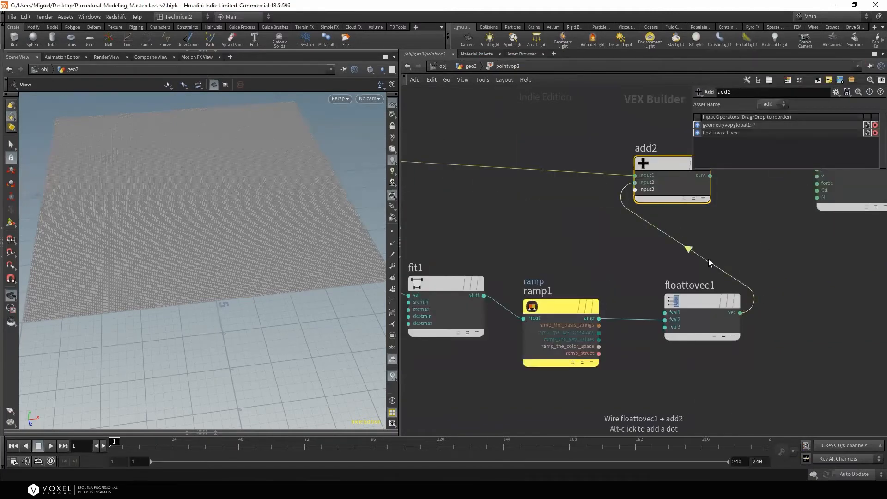
{"action": "middle_click_drag", "start_coordinate": [731, 252], "coordinate": [665, 263]}
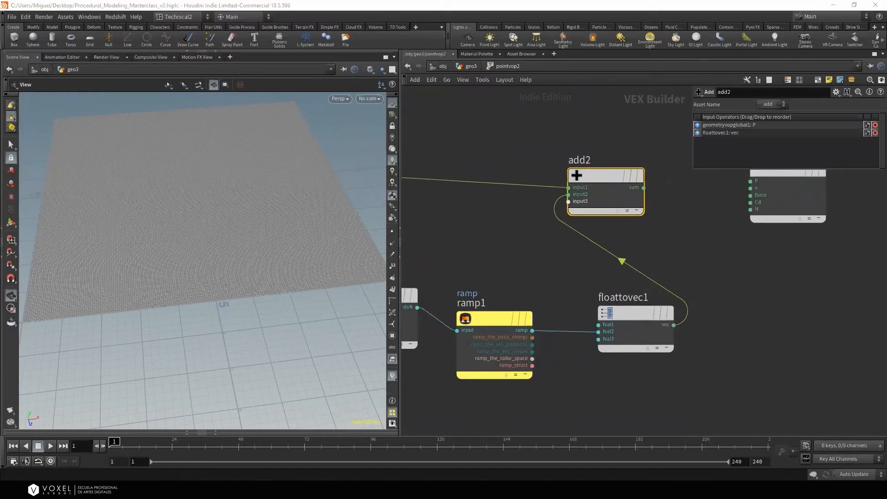
{"action": "left_click", "coordinate": [643, 187]}
{"action": "left_click", "coordinate": [750, 181]}
Tidy the start of the VOP network by repositioning the geometry global, Turbulent Noise and Minimum Position nodes
{"action": "left_click_drag", "start_coordinate": [379, 208], "coordinate": [353, 201]}
{"action": "middle_click_drag", "start_coordinate": [532, 140], "coordinate": [612, 129]}
{"action": "scroll", "coordinate": [612, 129], "scroll_direction": "down", "scroll_amount": 3}
{"action": "middle_click_drag", "start_coordinate": [506, 195], "coordinate": [635, 194]}
{"action": "middle_click_drag", "start_coordinate": [560, 196], "coordinate": [607, 203]}
{"action": "scroll", "coordinate": [515, 162], "scroll_direction": "up", "scroll_amount": 3}
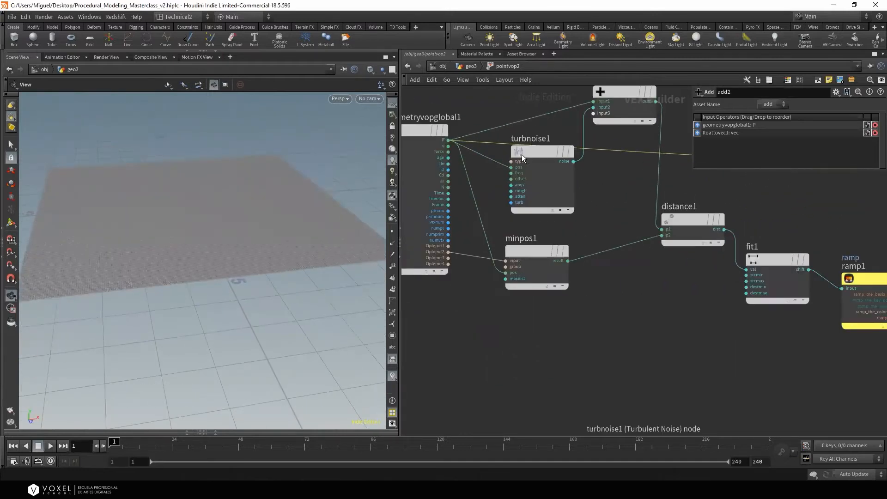
{"action": "left_click_drag", "start_coordinate": [419, 130], "coordinate": [450, 145]}
{"action": "middle_click_drag", "start_coordinate": [592, 258], "coordinate": [605, 259]}
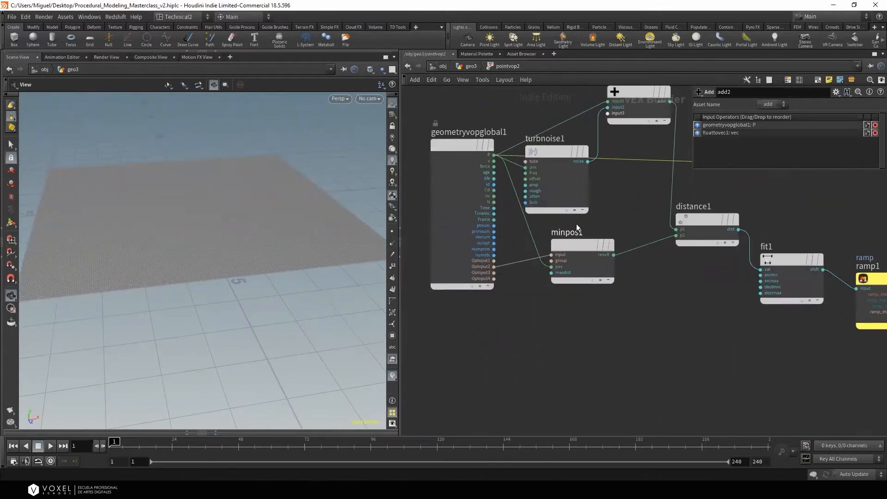
{"action": "left_click", "coordinate": [471, 66]}
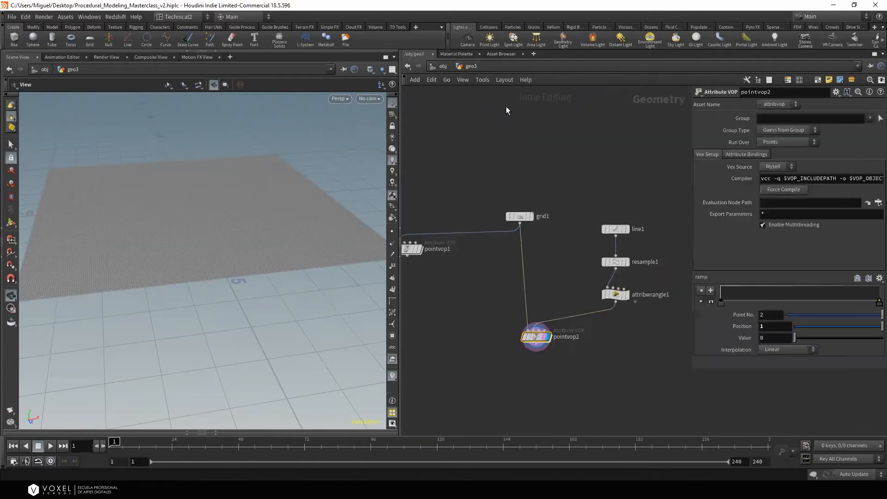
{"action": "double_click", "coordinate": [553, 337]}
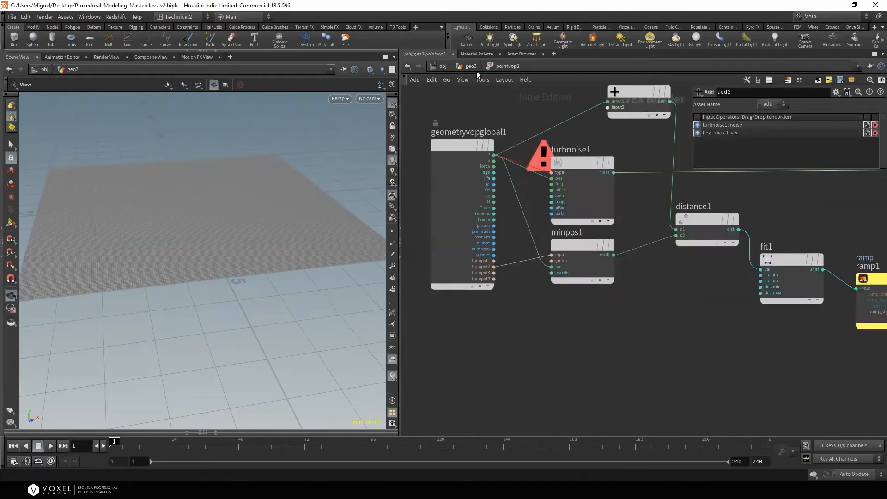
Cut the stray wire from the global P output to the Turbulent Noise type input
{"action": "scroll", "coordinate": [595, 153], "scroll_direction": "up", "scroll_amount": 2}
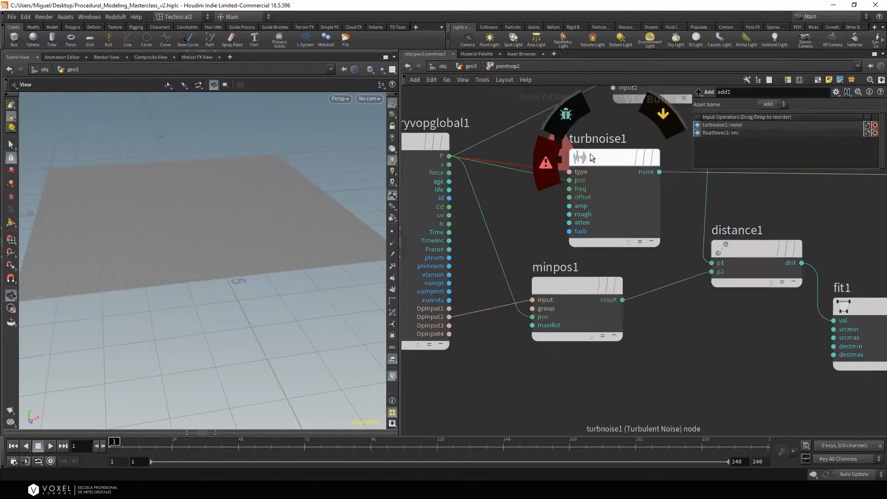
{"action": "key", "text": "y"}
{"action": "left_click_drag", "start_coordinate": [531, 137], "coordinate": [554, 175]}
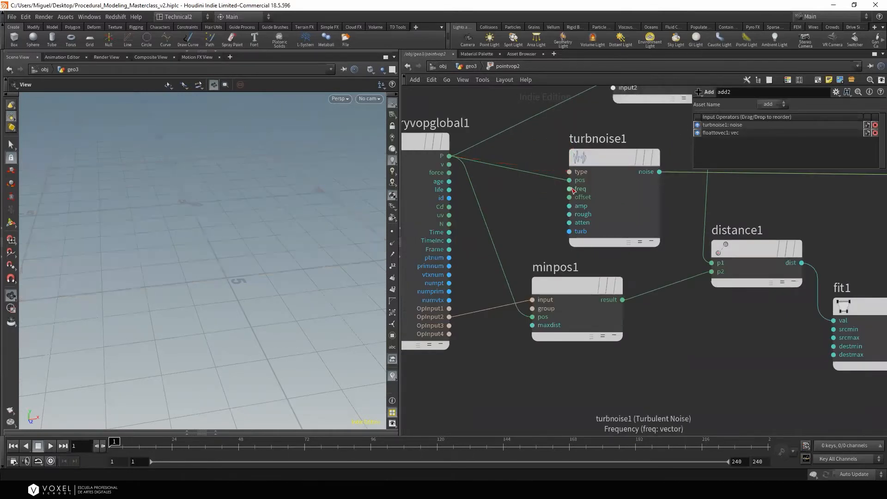
Wire the Turbulent Noise output into the add1 node's free input and set the noise signature to 3D Noise
{"action": "scroll", "coordinate": [525, 196], "scroll_direction": "down", "scroll_amount": 3}
{"action": "middle_click_drag", "start_coordinate": [548, 225], "coordinate": [507, 234]}
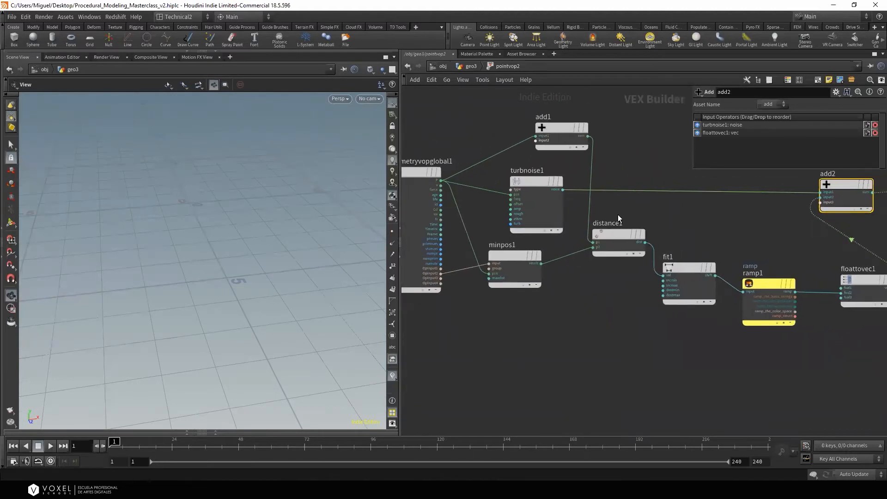
{"action": "middle_click_drag", "start_coordinate": [741, 241], "coordinate": [797, 254]}
{"action": "scroll", "coordinate": [556, 184], "scroll_direction": "up", "scroll_amount": 2}
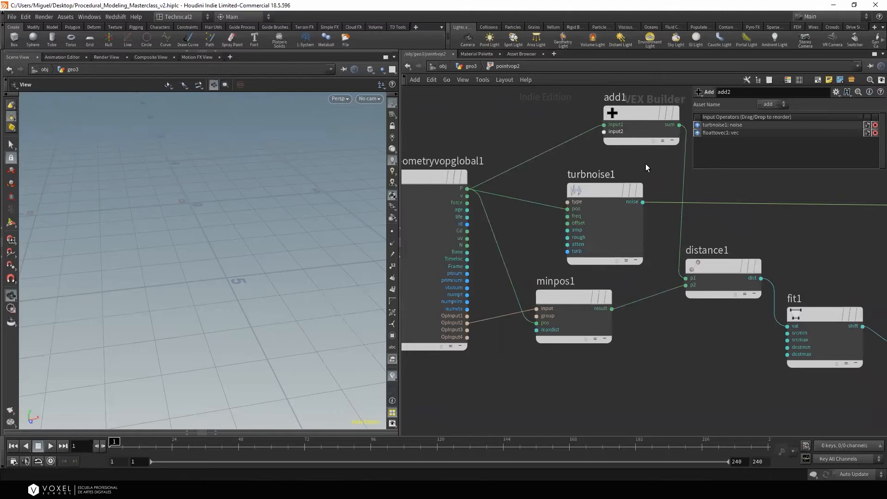
{"action": "middle_click_drag", "start_coordinate": [644, 164], "coordinate": [584, 214]}
{"action": "scroll", "coordinate": [656, 228], "scroll_direction": "down", "scroll_amount": 3}
{"action": "middle_click_drag", "start_coordinate": [710, 229], "coordinate": [658, 226]}
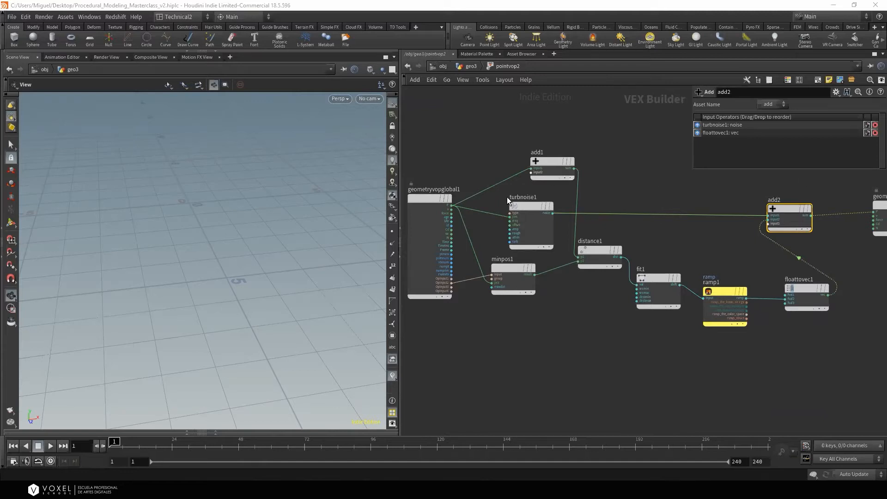
{"action": "mouse_move", "coordinate": [548, 205]}
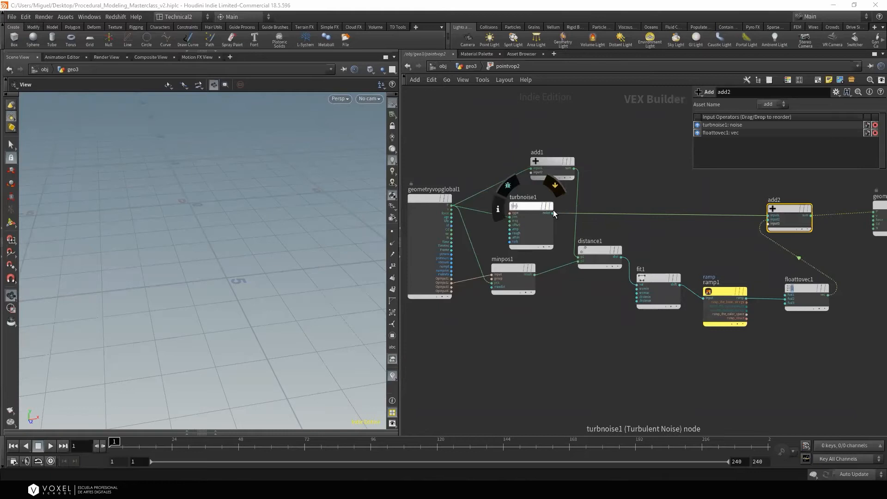
{"action": "left_click_drag", "start_coordinate": [554, 212], "coordinate": [559, 216]}
{"action": "left_click", "coordinate": [558, 216]}
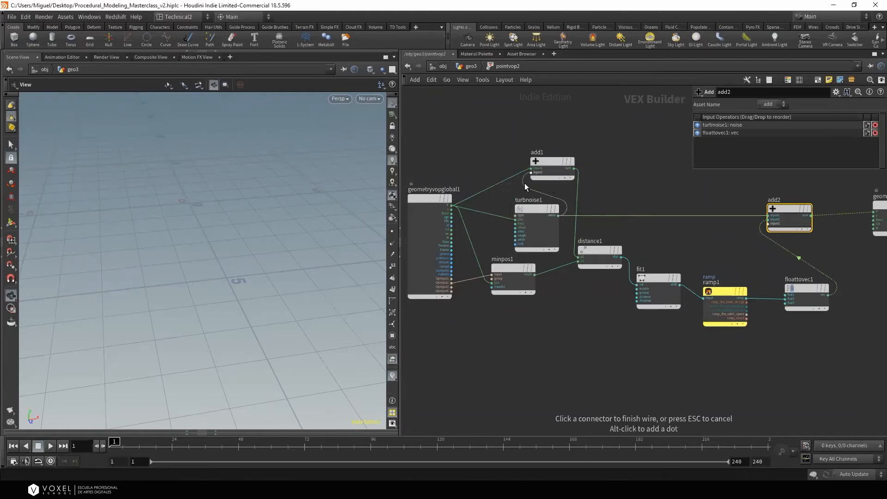
{"action": "left_click", "coordinate": [531, 172]}
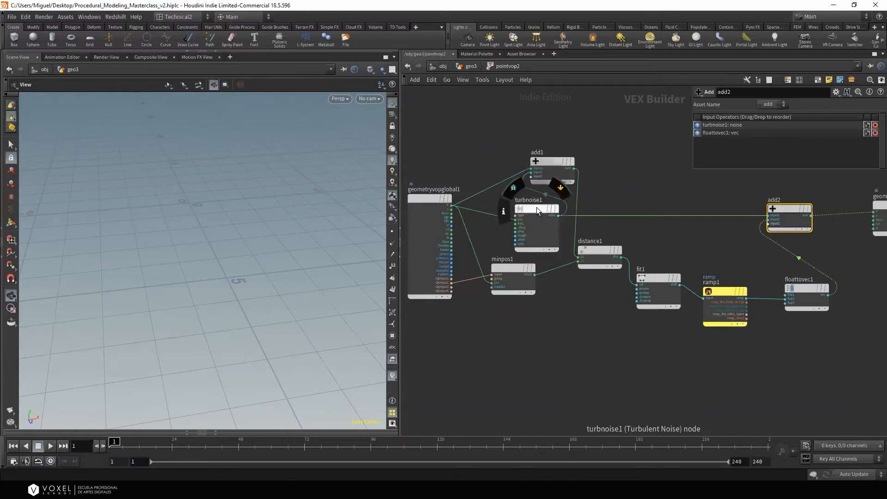
{"action": "left_click", "coordinate": [537, 207]}
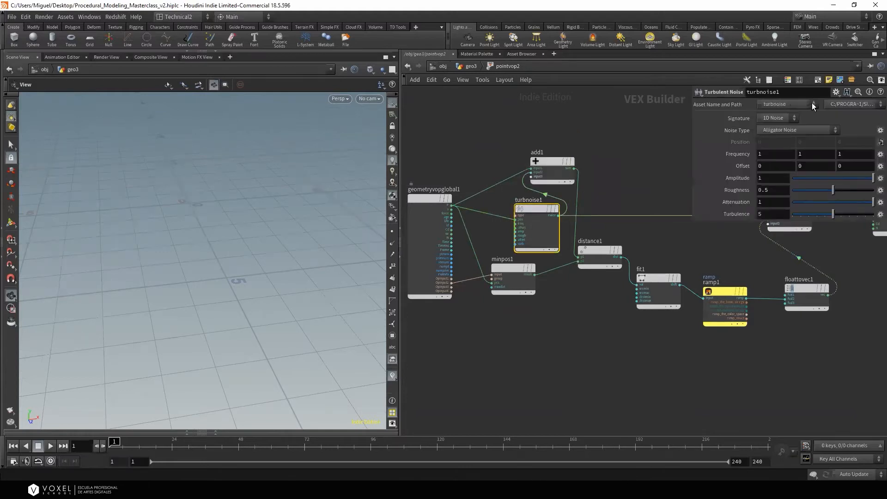
{"action": "left_click", "coordinate": [780, 136]}
Spread out the Add, Fit Range, Ramp, Float to Vector and output nodes so the network reads more clearly
{"action": "middle_click_drag", "start_coordinate": [595, 187], "coordinate": [563, 194]}
{"action": "middle_click_drag", "start_coordinate": [614, 170], "coordinate": [590, 158]}
{"action": "left_click_drag", "start_coordinate": [508, 159], "coordinate": [538, 147]}
{"action": "left_click_drag", "start_coordinate": [546, 250], "coordinate": [586, 235]}
{"action": "mouse_move", "coordinate": [467, 266]}
{"action": "left_click_drag", "start_coordinate": [468, 266], "coordinate": [486, 285]}
{"action": "middle_click_drag", "start_coordinate": [527, 325], "coordinate": [417, 266]}
{"action": "scroll", "coordinate": [417, 267], "scroll_direction": "down", "scroll_amount": 3}
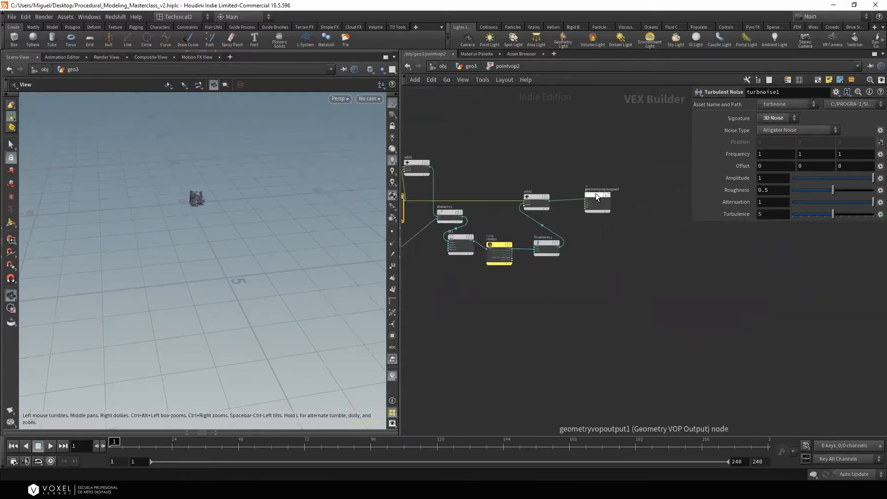
{"action": "left_click_drag", "start_coordinate": [543, 198], "coordinate": [595, 200]}
{"action": "middle_click_drag", "start_coordinate": [583, 259], "coordinate": [651, 216]}
{"action": "scroll", "coordinate": [651, 216], "scroll_direction": "up", "scroll_amount": 2}
{"action": "left_click_drag", "start_coordinate": [601, 202], "coordinate": [636, 201]}
{"action": "left_click_drag", "start_coordinate": [552, 198], "coordinate": [595, 194]}
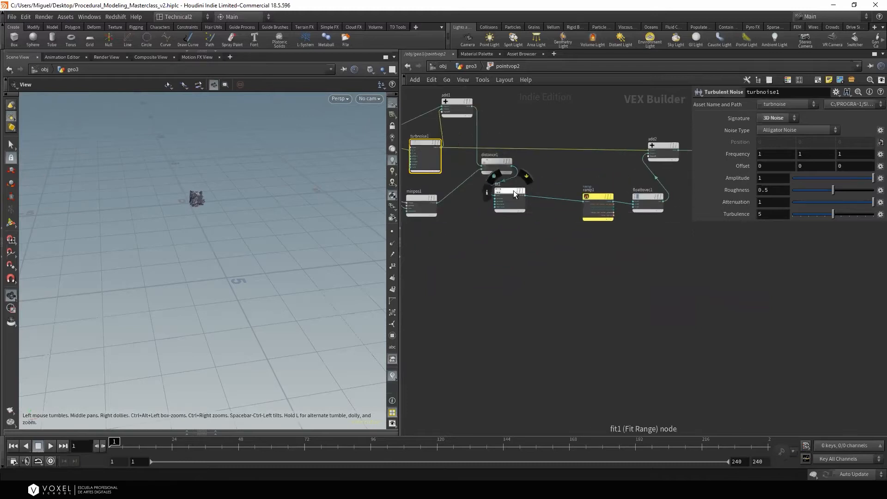
{"action": "left_click_drag", "start_coordinate": [514, 190], "coordinate": [559, 187]}
Examine the Fit Range settings, the node connections and the deformed grid in the viewport
{"action": "left_click", "coordinate": [555, 203]}
{"action": "middle_click_drag", "start_coordinate": [518, 243], "coordinate": [434, 230]}
{"action": "scroll", "coordinate": [489, 221], "scroll_direction": "up", "scroll_amount": 2}
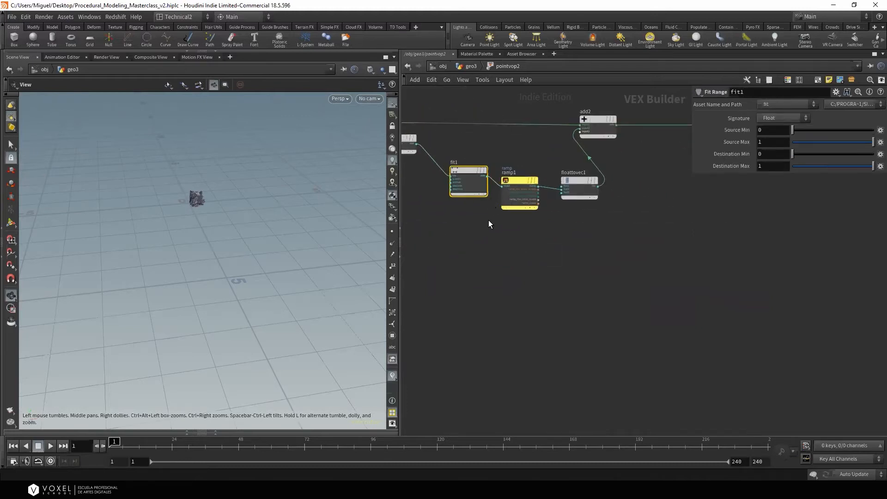
{"action": "middle_click_drag", "start_coordinate": [495, 227], "coordinate": [517, 232]}
{"action": "middle_click_drag", "start_coordinate": [607, 237], "coordinate": [686, 254]}
{"action": "right_click_drag", "start_coordinate": [257, 198], "coordinate": [492, 179]}
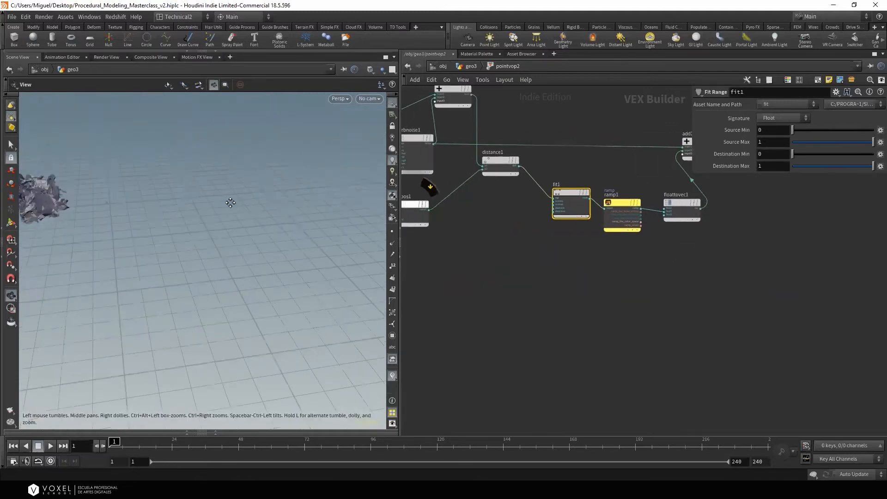
{"action": "middle_click_drag", "start_coordinate": [229, 202], "coordinate": [352, 214]}
{"action": "middle_click_drag", "start_coordinate": [533, 257], "coordinate": [655, 291]}
{"action": "scroll", "coordinate": [656, 291], "scroll_direction": "down", "scroll_amount": 2}
{"action": "scroll", "coordinate": [558, 162], "scroll_direction": "up", "scroll_amount": 2}
{"action": "middle_click_drag", "start_coordinate": [522, 236], "coordinate": [570, 176]}
Raise the end point of pointvop2's ramp to value 1 at position 1
{"action": "left_click", "coordinate": [471, 66]}
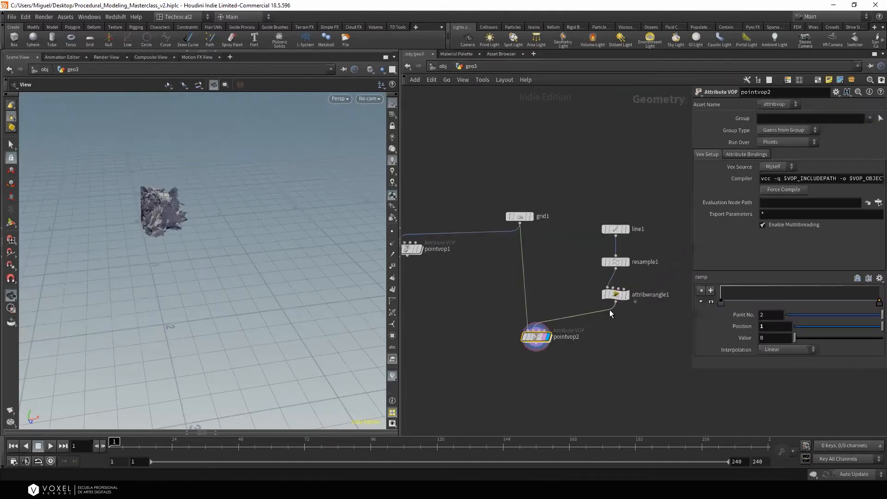
{"action": "scroll", "coordinate": [600, 313], "scroll_direction": "up", "scroll_amount": 1}
{"action": "left_click_drag", "start_coordinate": [878, 301], "coordinate": [655, 303]}
{"action": "left_click_drag", "start_coordinate": [879, 300], "coordinate": [879, 286]}
Display the attribwrangle1 curve and set the resample1 segment length to 0.03
{"action": "double_click", "coordinate": [525, 338]}
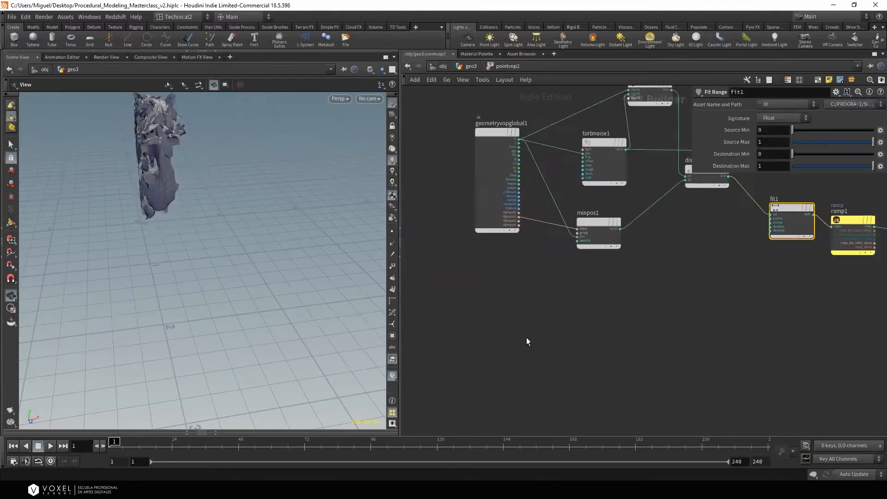
{"action": "scroll", "coordinate": [536, 261], "scroll_direction": "up", "scroll_amount": 3}
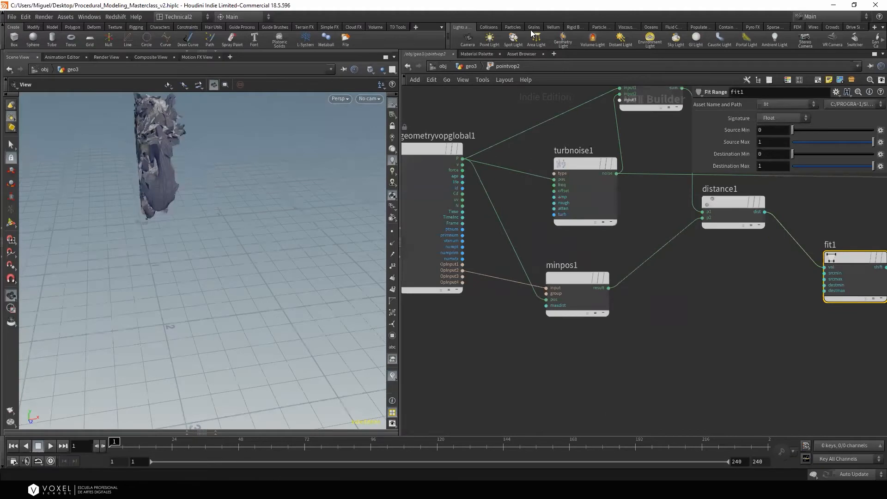
{"action": "key", "text": "u"}
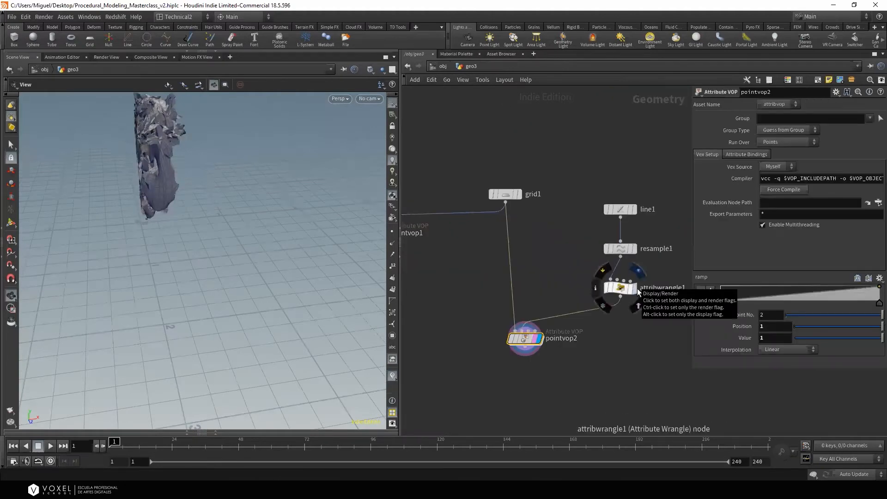
{"action": "left_click", "coordinate": [635, 288]}
{"action": "left_click_drag", "start_coordinate": [276, 250], "coordinate": [194, 245]}
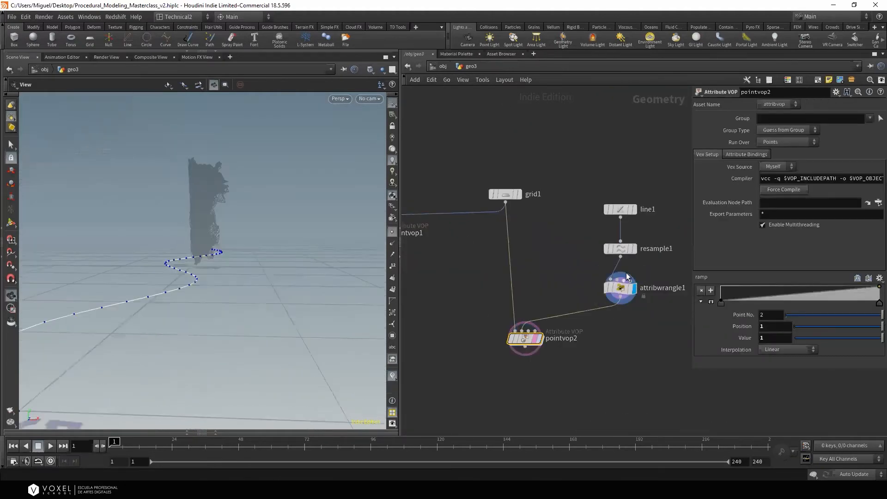
{"action": "left_click", "coordinate": [620, 249]}
{"action": "left_click_drag", "start_coordinate": [798, 187], "coordinate": [794, 185]}
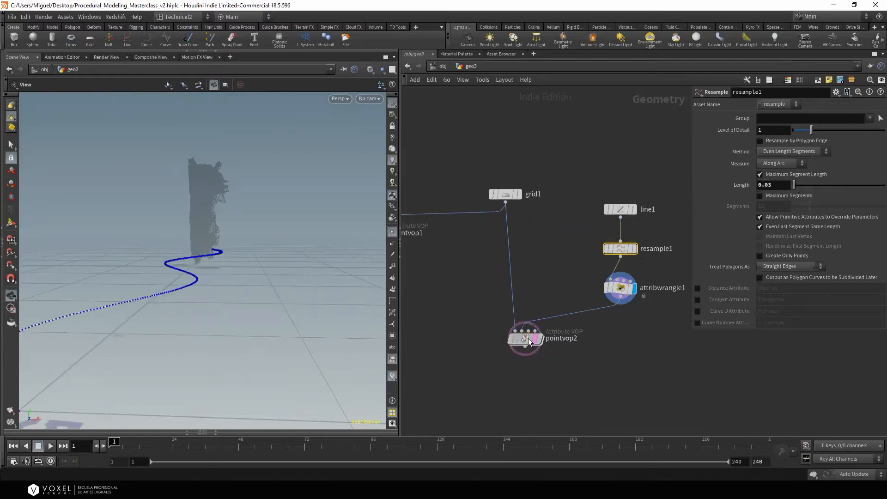
Create input parameters for the Turbulent Noise node inside pointvop2
{"action": "double_click", "coordinate": [529, 338]}
{"action": "left_click", "coordinate": [578, 174]}
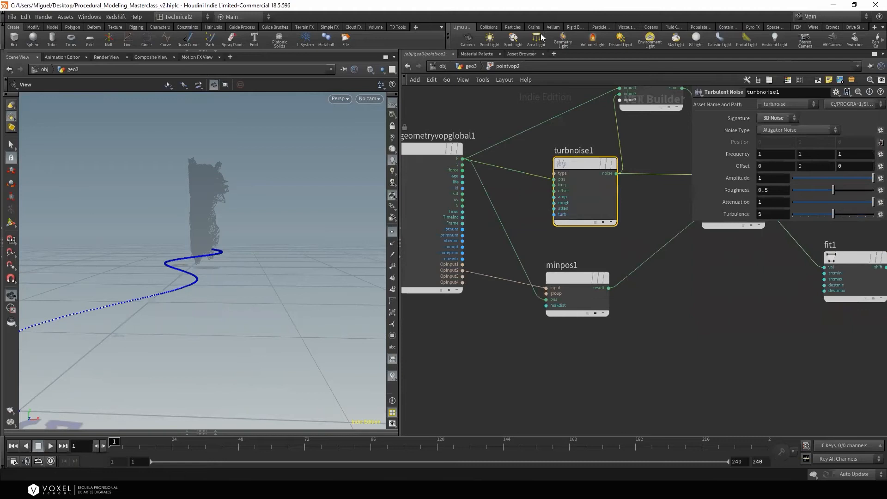
{"action": "key", "text": "u"}
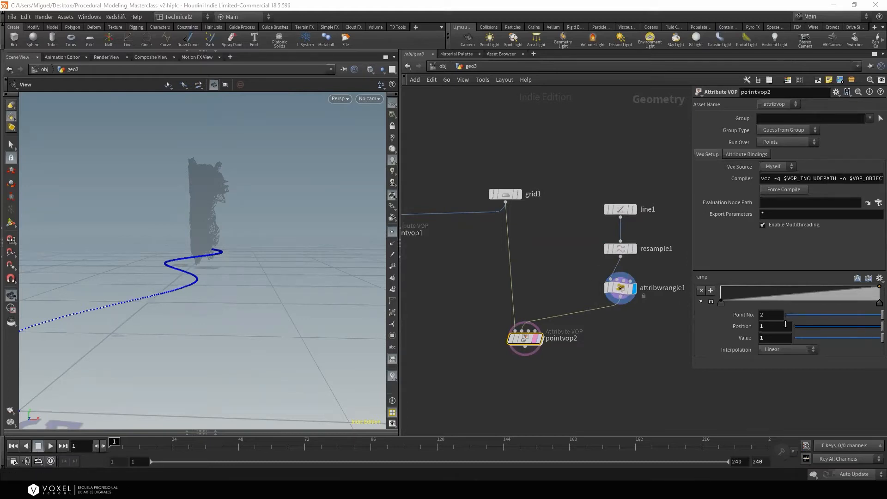
{"action": "double_click", "coordinate": [528, 338]}
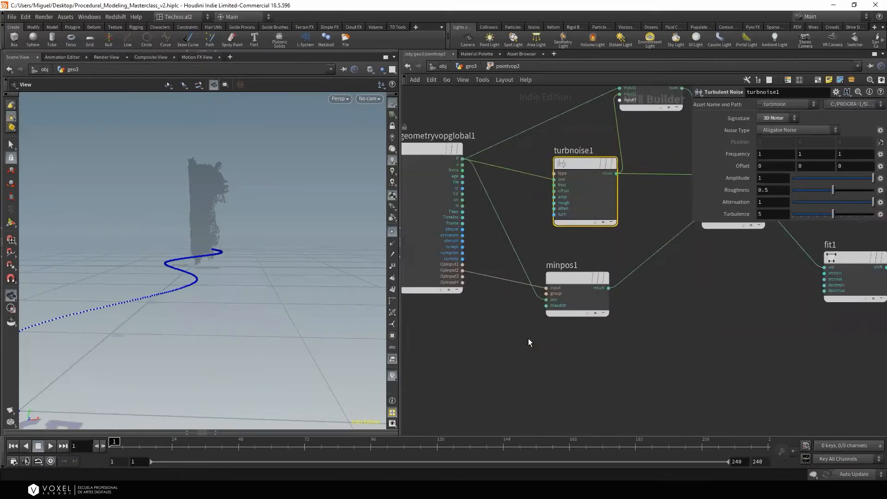
{"action": "right_click", "coordinate": [573, 164]}
{"action": "mouse_move", "coordinate": [616, 212]}
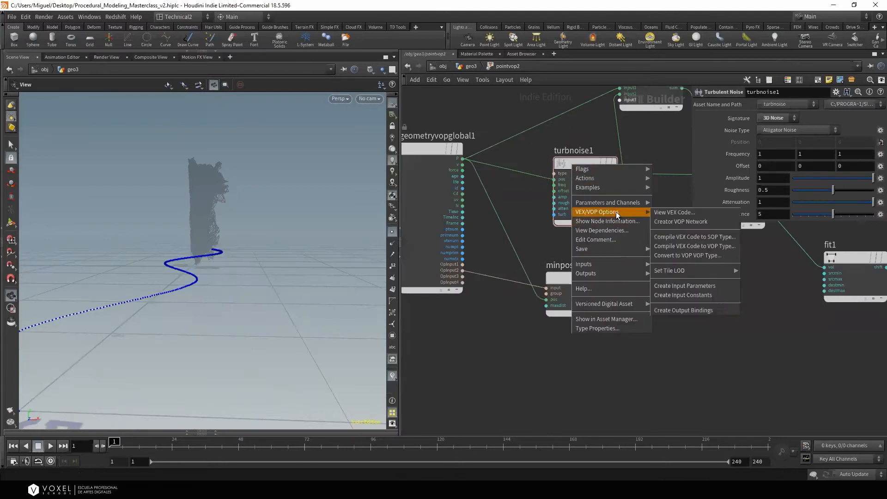
{"action": "left_click", "coordinate": [695, 284]}
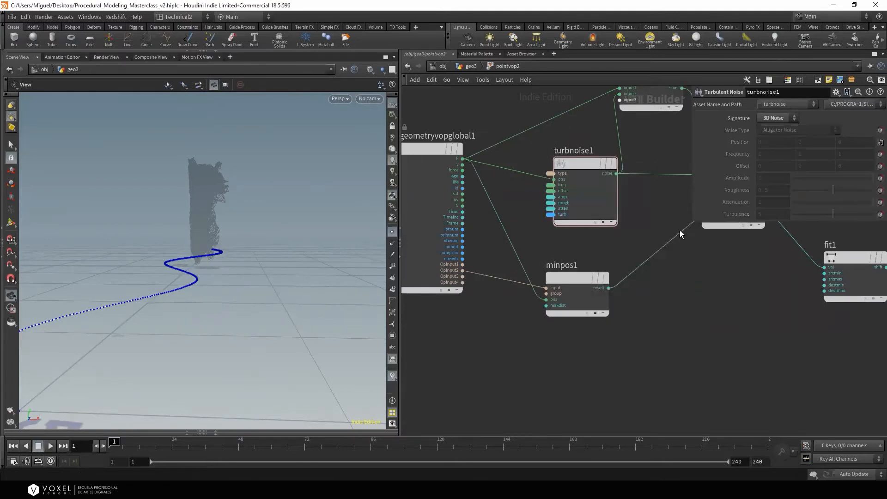
Set the promoted noise Amplitude on pointvop2 to -0.04
{"action": "left_click", "coordinate": [470, 66]}
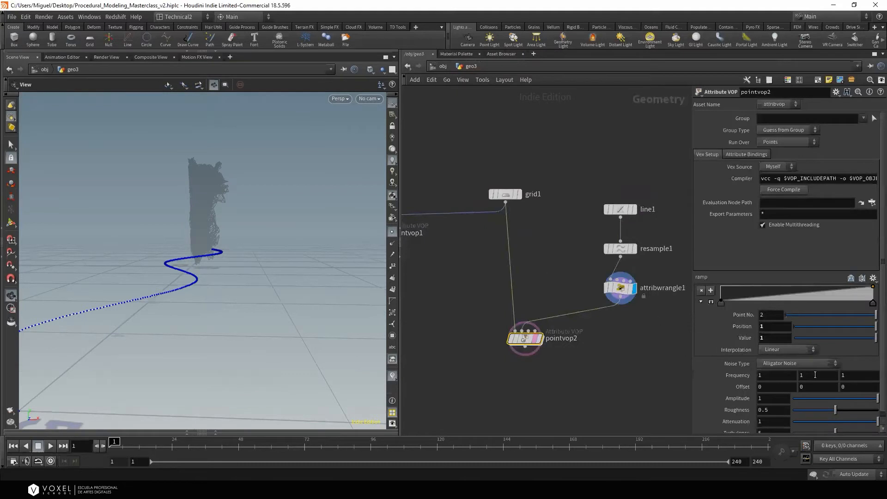
{"action": "scroll", "coordinate": [773, 395], "scroll_direction": "down", "scroll_amount": 1}
{"action": "left_click_drag", "start_coordinate": [842, 392], "coordinate": [834, 393]}
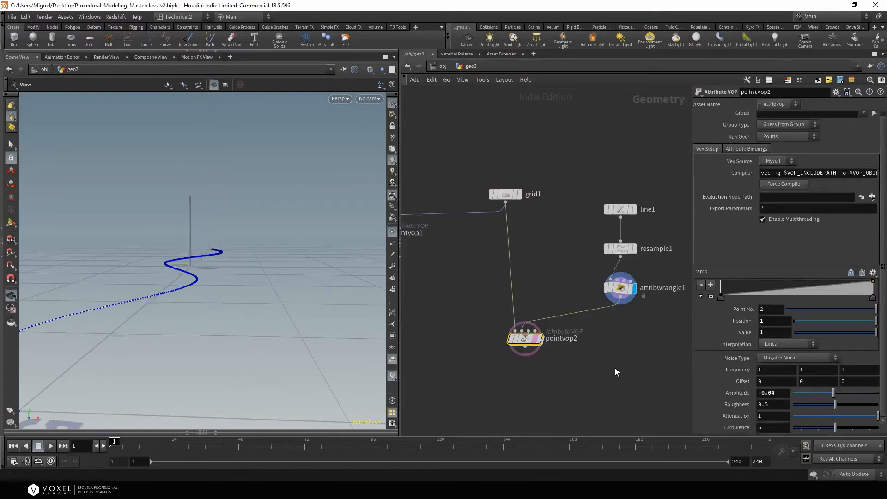
Review the node network inside pointvop2, following the minpos1, distance1, fit1, ramp1 and floattovec1 connections through to the geometry output
{"action": "double_click", "coordinate": [525, 339]}
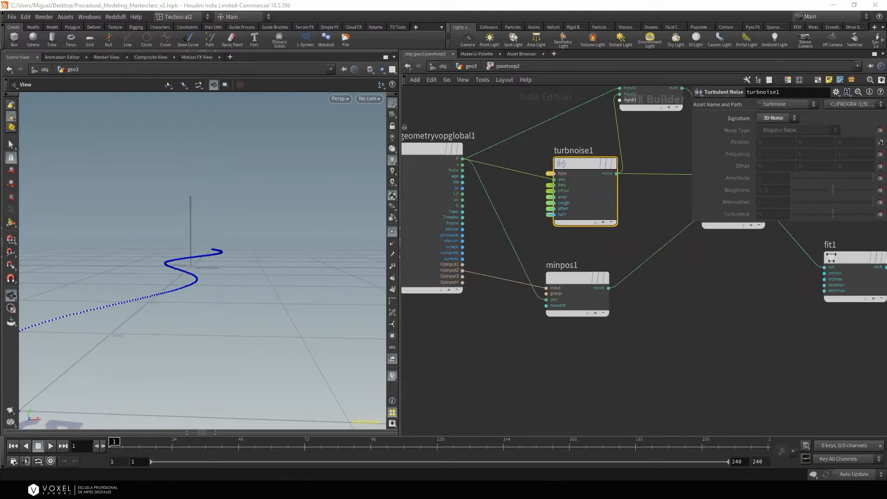
{"action": "left_click", "coordinate": [573, 303]}
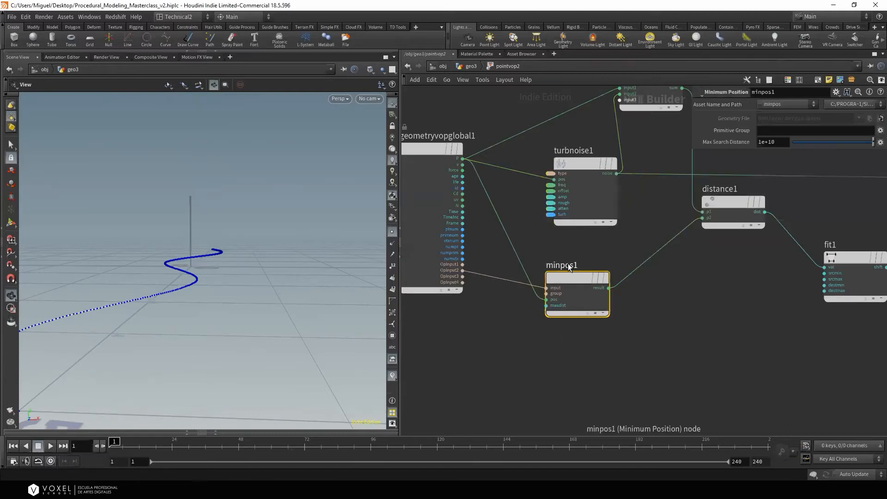
{"action": "left_click_drag", "start_coordinate": [457, 271], "coordinate": [546, 287]}
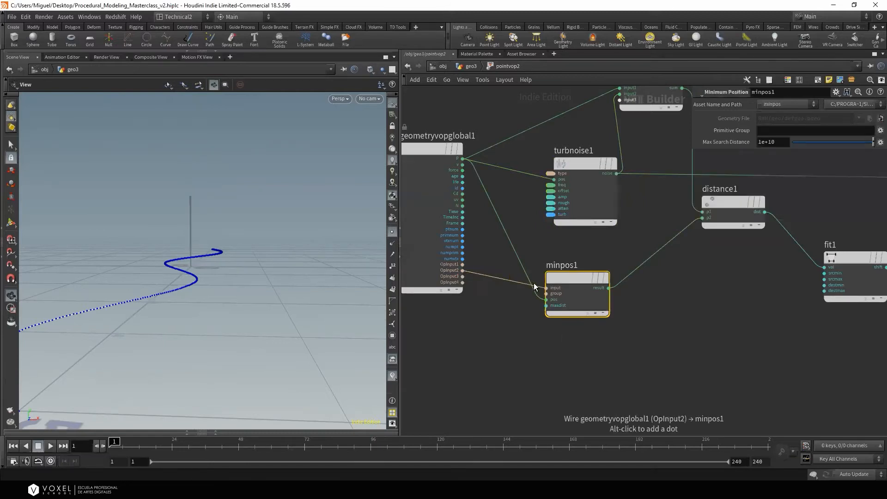
{"action": "middle_click_drag", "start_coordinate": [695, 314], "coordinate": [656, 333]}
{"action": "middle_click_drag", "start_coordinate": [636, 216], "coordinate": [649, 246]}
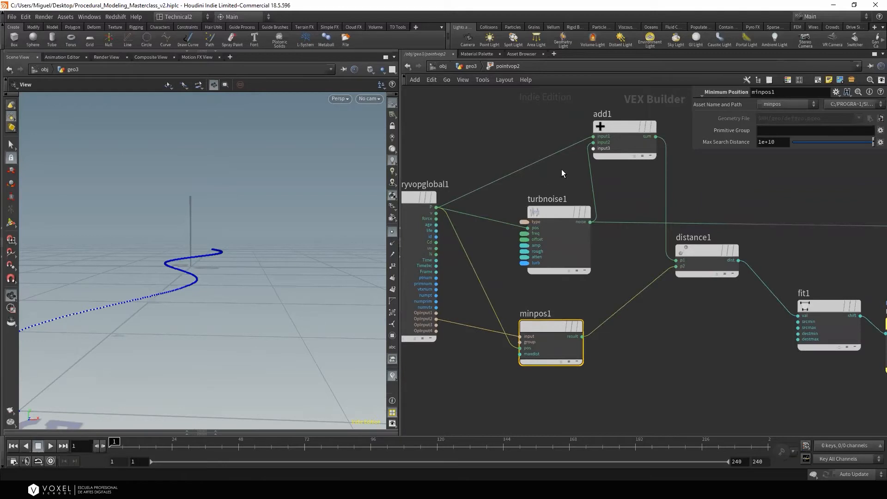
{"action": "middle_click_drag", "start_coordinate": [686, 304], "coordinate": [606, 292]}
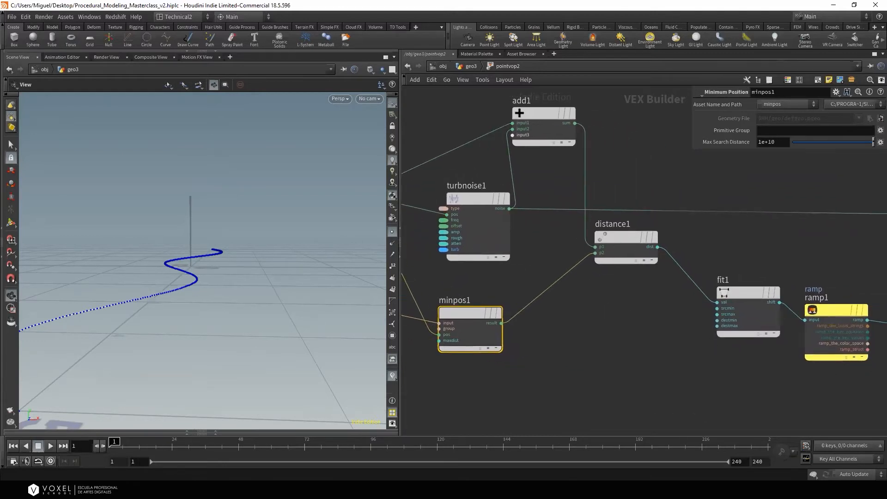
{"action": "left_click_drag", "start_coordinate": [740, 361], "coordinate": [724, 260]}
{"action": "middle_click_drag", "start_coordinate": [728, 356], "coordinate": [669, 341]}
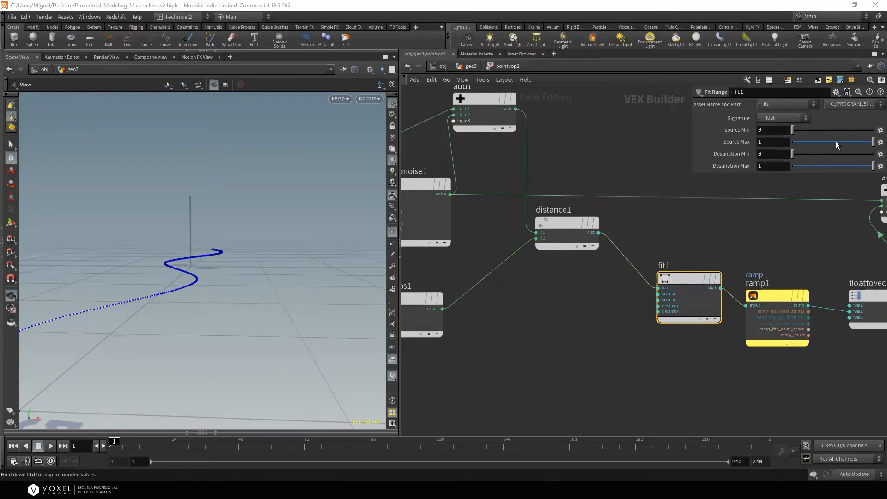
{"action": "middle_click_drag", "start_coordinate": [685, 240], "coordinate": [531, 258]}
{"action": "middle_click_drag", "start_coordinate": [843, 304], "coordinate": [736, 344]}
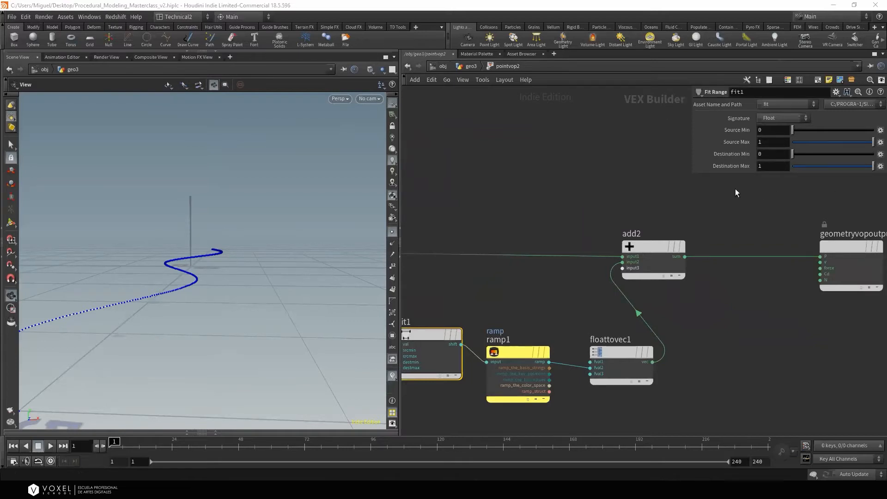
{"action": "left_click", "coordinate": [516, 353]}
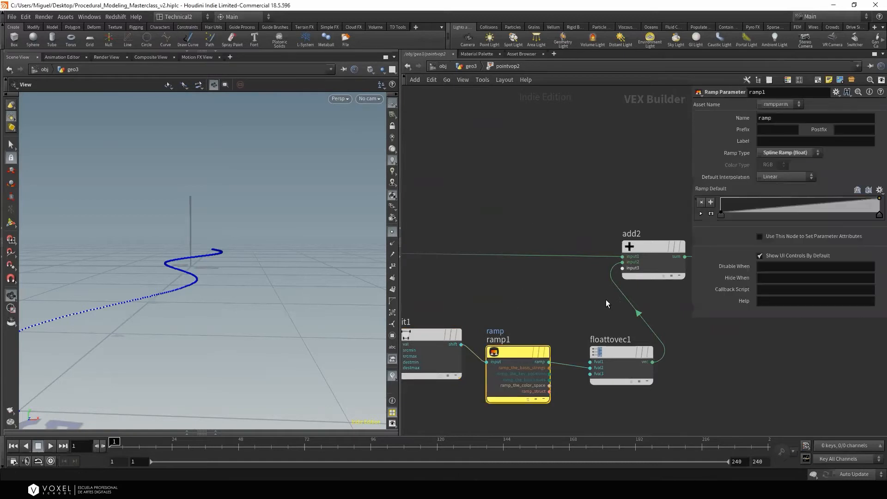
{"action": "middle_click_drag", "start_coordinate": [459, 267], "coordinate": [528, 270]}
{"action": "left_click", "coordinate": [499, 338]}
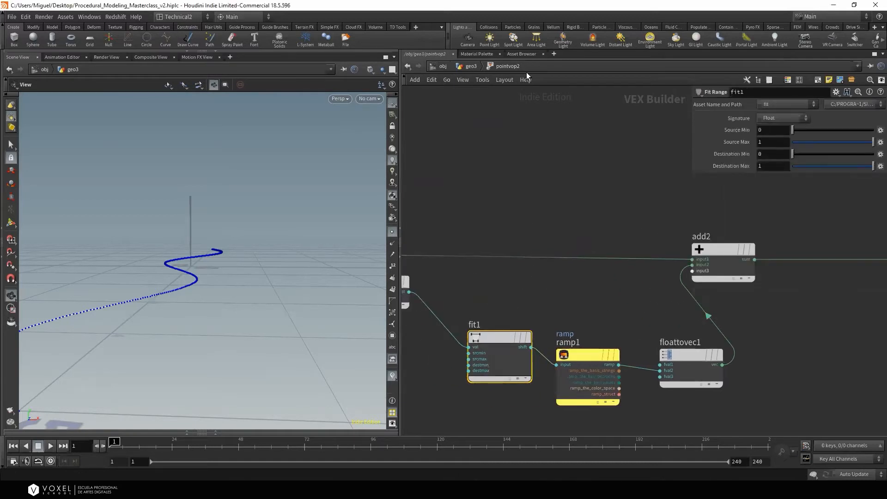
{"action": "left_click", "coordinate": [480, 66]}
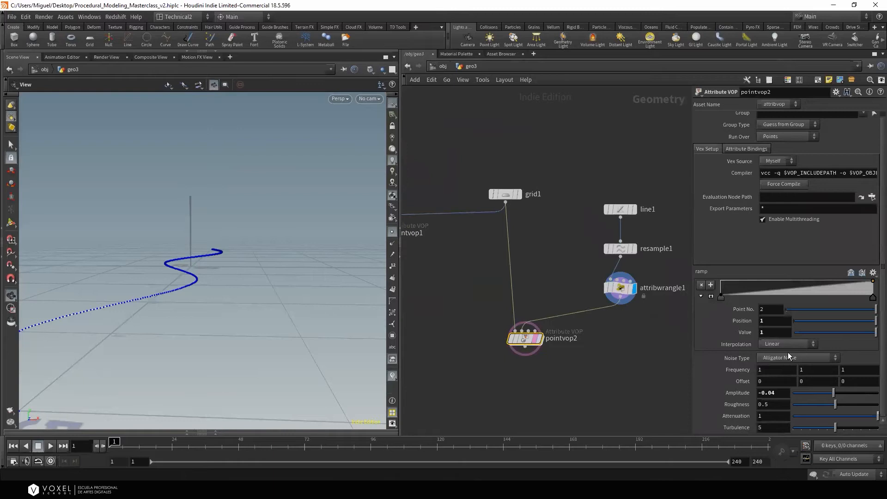
Create input parameters for the fit1 Fit Range node inside pointvop2
{"action": "double_click", "coordinate": [529, 340]}
{"action": "middle_click_drag", "start_coordinate": [605, 320], "coordinate": [626, 265]}
{"action": "mouse_move", "coordinate": [512, 288]}
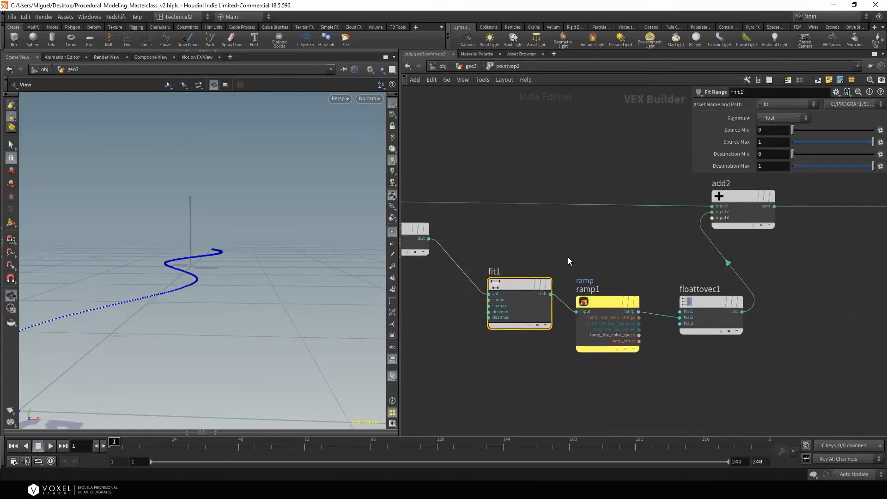
{"action": "right_click", "coordinate": [523, 287]}
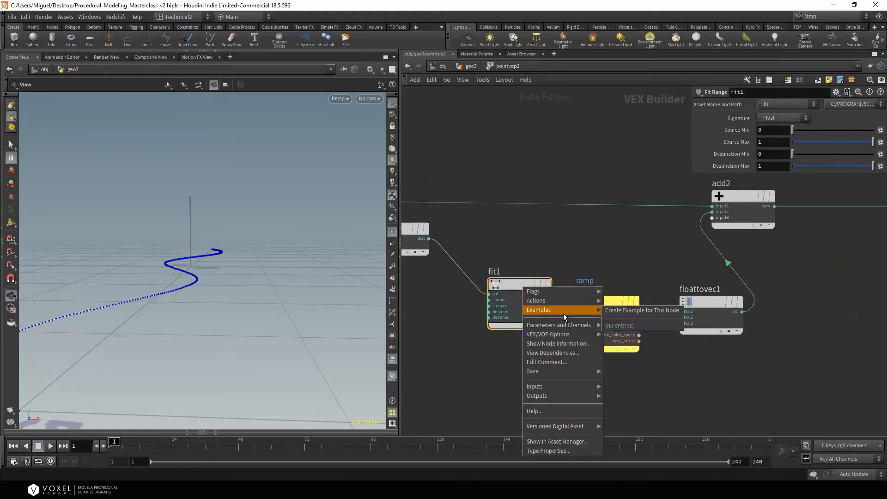
{"action": "mouse_move", "coordinate": [572, 335]}
{"action": "left_click", "coordinate": [646, 408]}
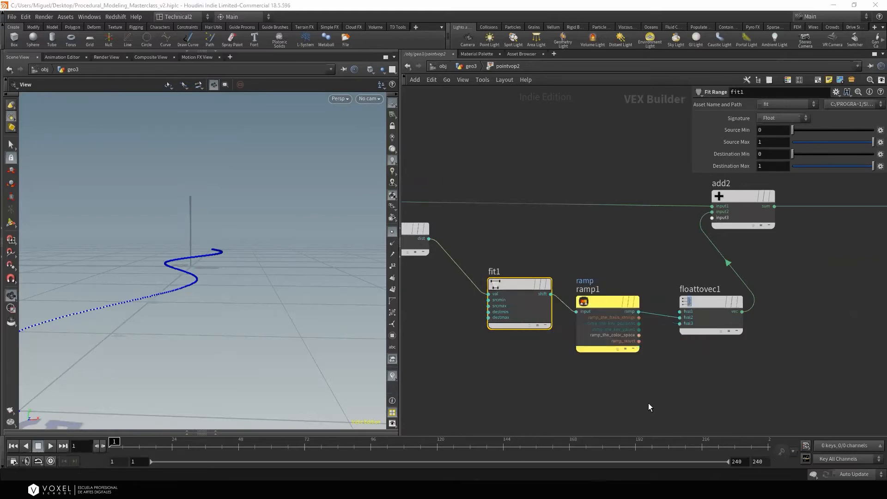
Return to the geo3 network and display the result of pointvop2
{"action": "left_click", "coordinate": [469, 66]}
{"action": "left_click", "coordinate": [538, 338]}
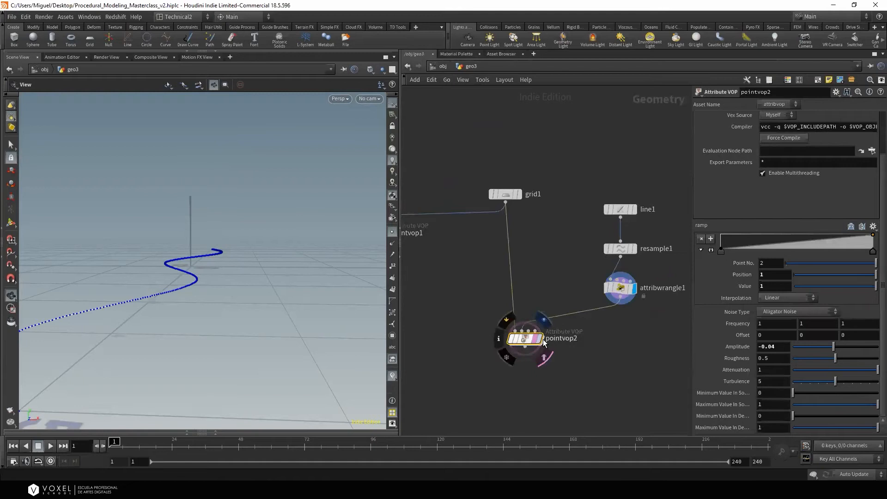
{"action": "left_click_drag", "start_coordinate": [379, 230], "coordinate": [333, 200]}
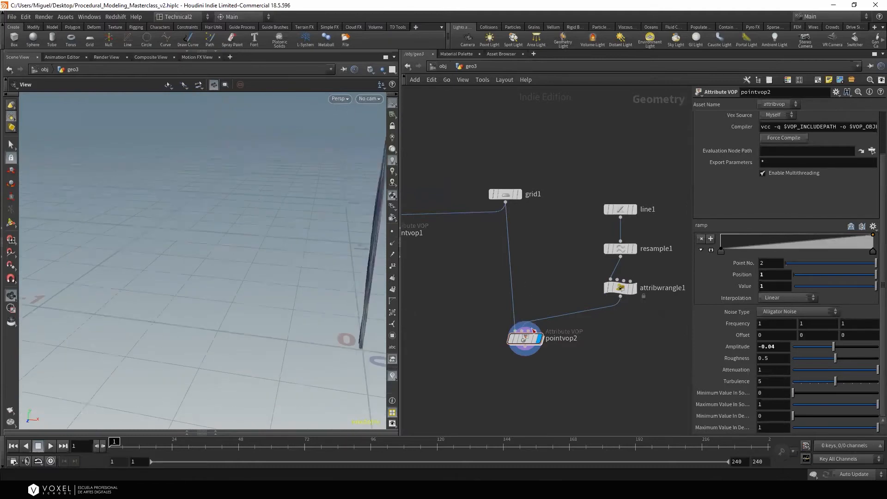
Inside pointvop2, wire the global P output directly into p1 of distance1, bypassing add1
{"action": "double_click", "coordinate": [525, 341]}
{"action": "scroll", "coordinate": [508, 319], "scroll_direction": "down", "scroll_amount": 5}
{"action": "middle_click_drag", "start_coordinate": [466, 323], "coordinate": [589, 270]}
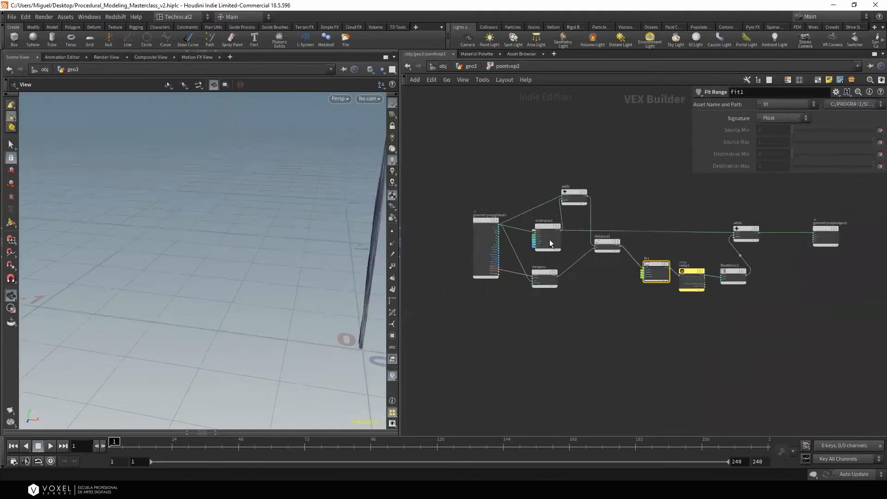
{"action": "scroll", "coordinate": [549, 231], "scroll_direction": "up", "scroll_amount": 3}
{"action": "scroll", "coordinate": [563, 221], "scroll_direction": "up", "scroll_amount": 1}
{"action": "left_click_drag", "start_coordinate": [551, 221], "coordinate": [534, 228]}
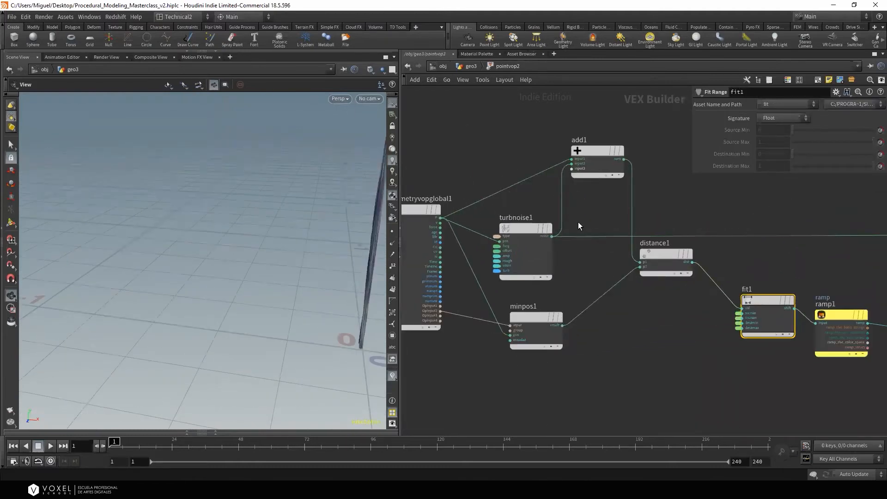
{"action": "left_click", "coordinate": [443, 218]}
{"action": "left_click", "coordinate": [642, 261]}
Rearrange turbnoise1 and add1 above the direct wire from P to distance1 to tidy the network
{"action": "left_click_drag", "start_coordinate": [279, 212], "coordinate": [317, 230]}
{"action": "left_click_drag", "start_coordinate": [527, 235], "coordinate": [559, 200]}
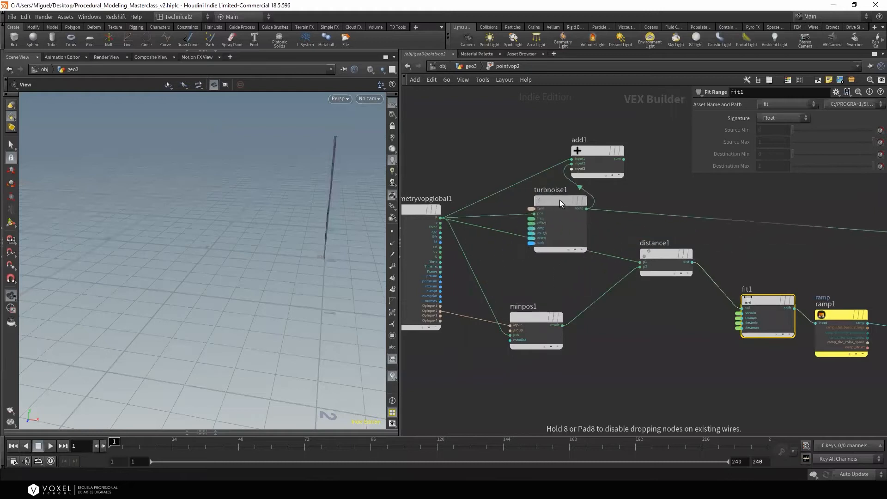
{"action": "left_click_drag", "start_coordinate": [592, 152], "coordinate": [637, 116]}
{"action": "left_click_drag", "start_coordinate": [560, 192], "coordinate": [575, 162]}
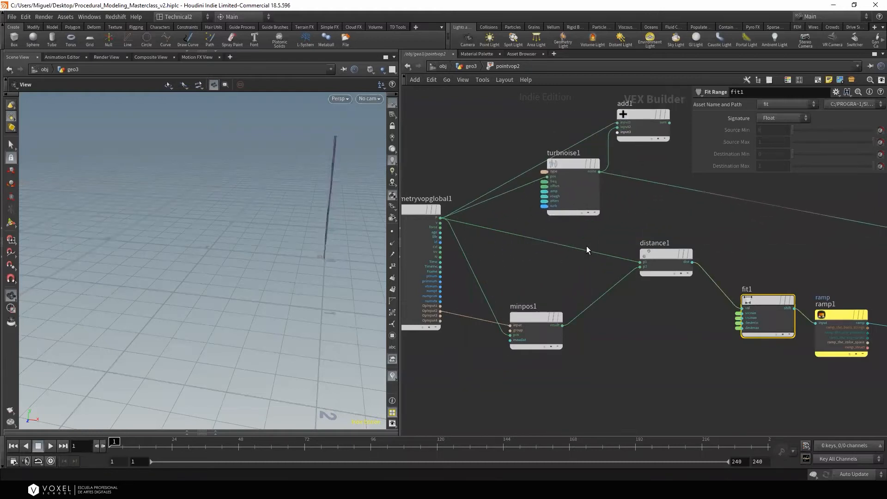
{"action": "middle_click_drag", "start_coordinate": [592, 236], "coordinate": [568, 236]}
{"action": "left_click_drag", "start_coordinate": [541, 167], "coordinate": [540, 193]}
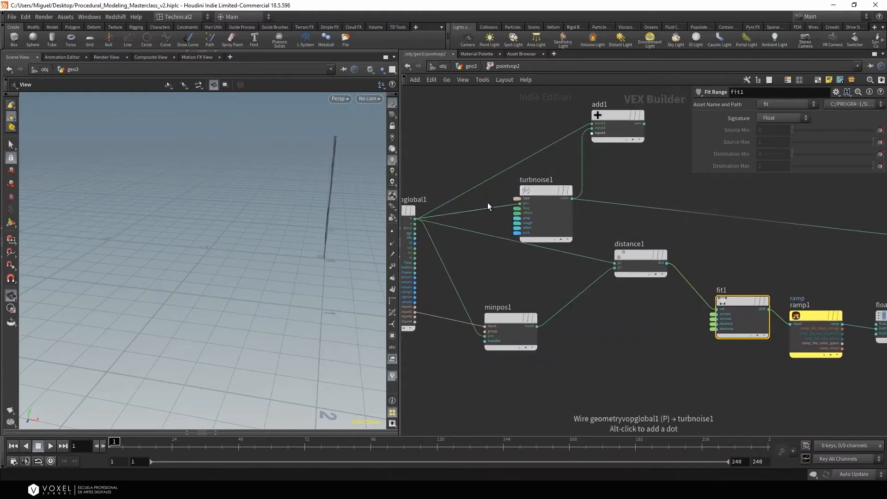
{"action": "left_click_drag", "start_coordinate": [616, 117], "coordinate": [599, 121]}
{"action": "mouse_move", "coordinate": [659, 197]}
{"action": "middle_mouse_down"}
{"action": "mouse_move", "coordinate": [474, 196]}
{"action": "mouse_move", "coordinate": [667, 183]}
{"action": "middle_mouse_up"}
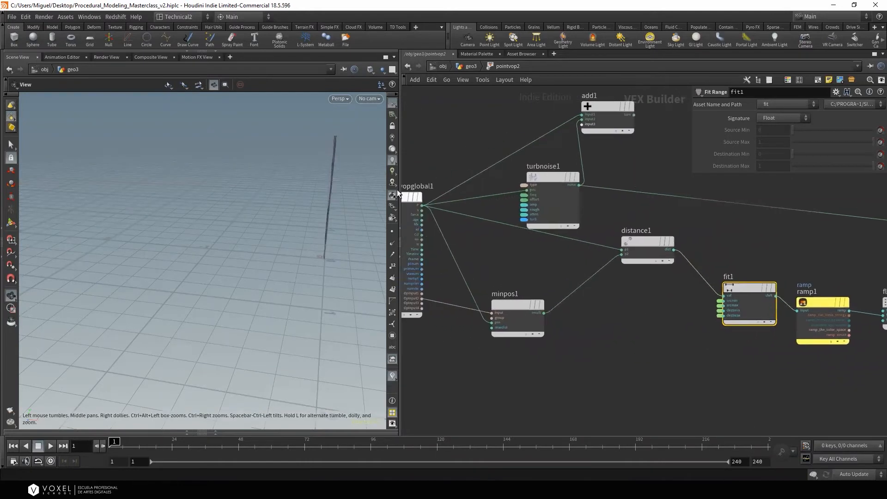
Connect the global P output to input1 of add2 in place of the turbulent noise
{"action": "middle_click_drag", "start_coordinate": [860, 229], "coordinate": [737, 231]}
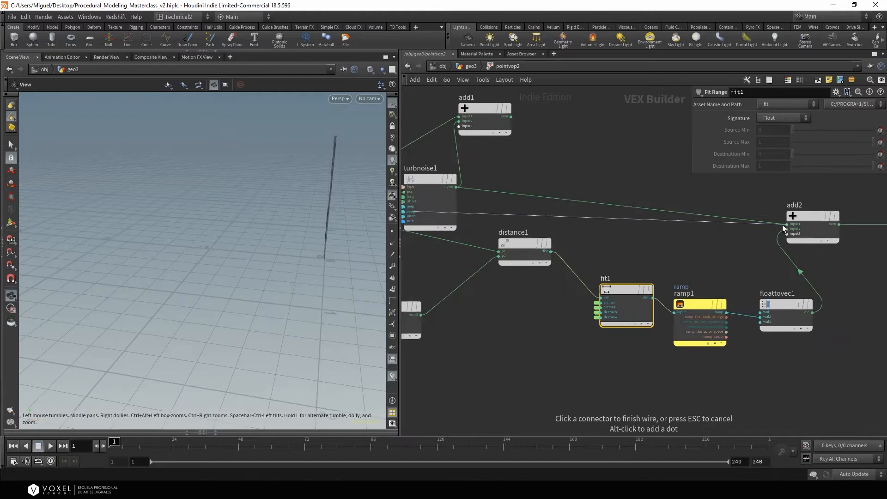
{"action": "left_click", "coordinate": [782, 225]}
{"action": "right_click_drag", "start_coordinate": [235, 184], "coordinate": [224, 263]}
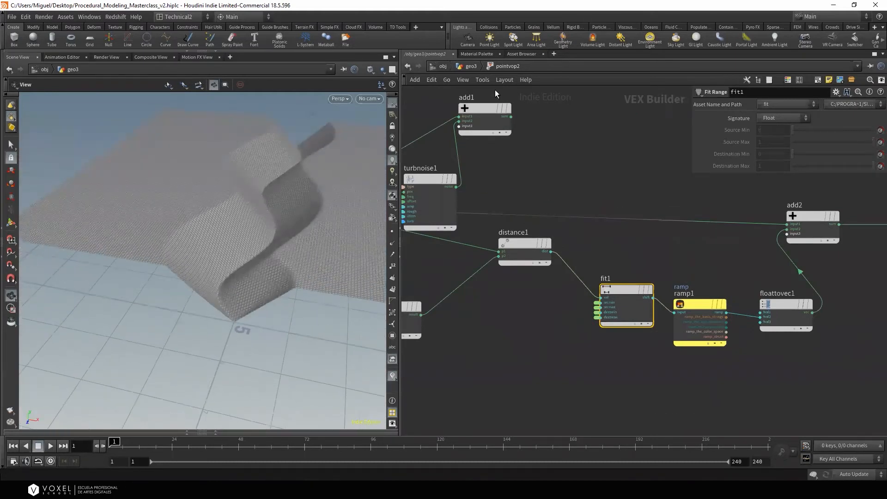
Add a point to pointvop2's ramp at position 0.474164 with value 0.233333
{"action": "left_click", "coordinate": [470, 65]}
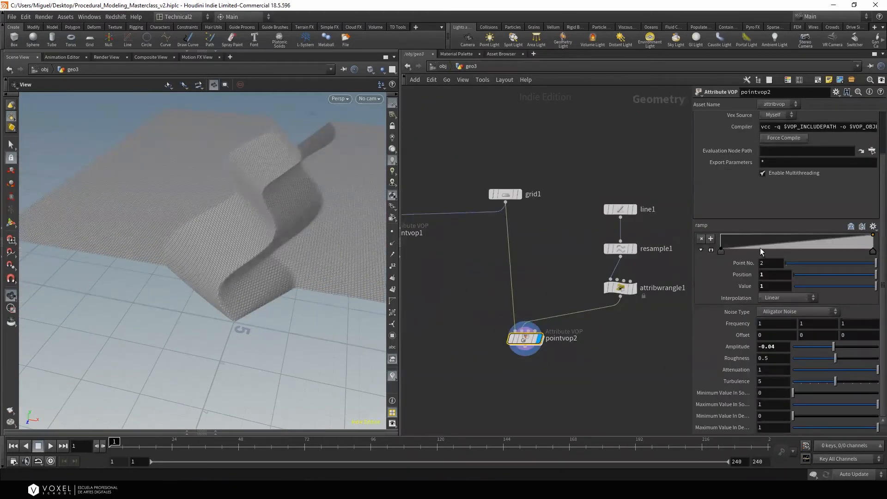
{"action": "left_click_drag", "start_coordinate": [788, 243], "coordinate": [793, 246]}
{"action": "left_click_drag", "start_coordinate": [315, 260], "coordinate": [323, 237]}
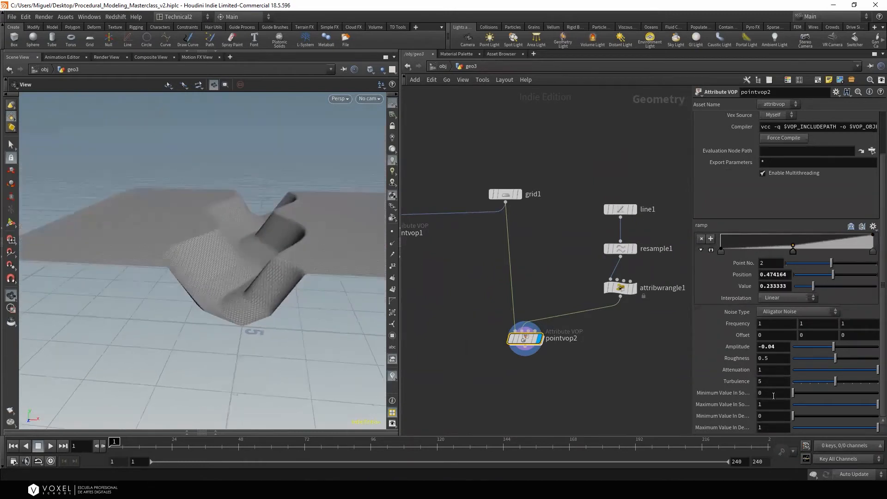
Set pointvop2's fit range to source minimum 0.554 and maximum 0.875, destination minimum 0.473 and maximum 0.783
{"action": "left_click_drag", "start_coordinate": [793, 394], "coordinate": [839, 393]}
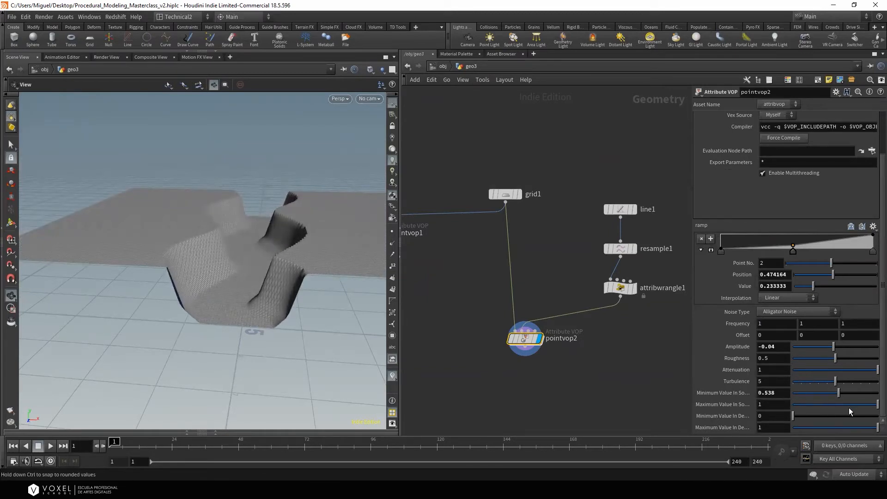
{"action": "mouse_move", "coordinate": [860, 428]}
{"action": "left_mouse_down"}
{"action": "mouse_move", "coordinate": [850, 428]}
{"action": "mouse_move", "coordinate": [859, 428]}
{"action": "left_mouse_up"}
{"action": "left_click_drag", "start_coordinate": [793, 416], "coordinate": [833, 416]}
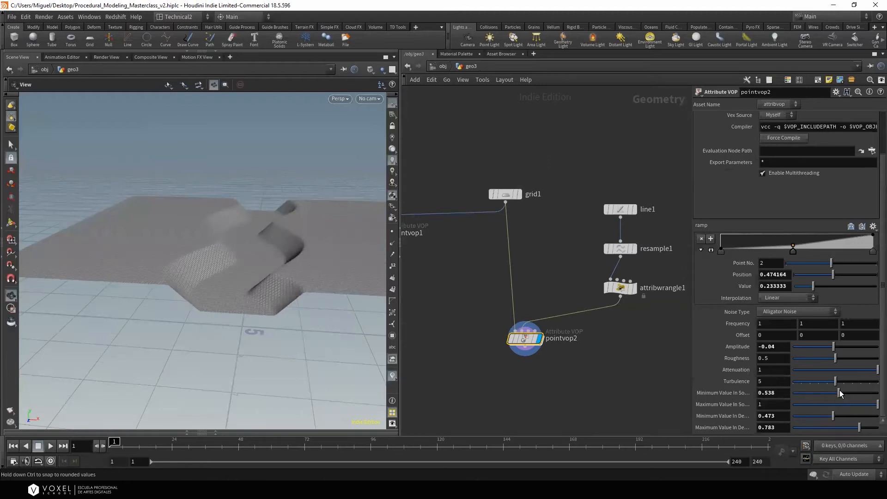
{"action": "mouse_move", "coordinate": [825, 382]}
{"action": "left_mouse_down"}
{"action": "mouse_move", "coordinate": [814, 382]}
{"action": "mouse_move", "coordinate": [839, 392]}
{"action": "left_mouse_up"}
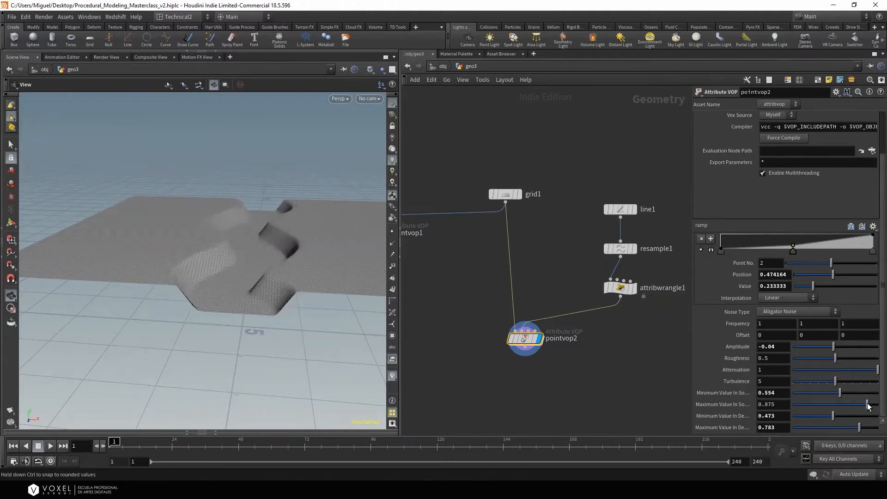
Reshape attribwrangle1's Posz ramp with point 2 at position 0.195335, value 0.461538, and point 3 at position 0.5
{"action": "left_click", "coordinate": [646, 210]}
{"action": "left_click", "coordinate": [620, 287]}
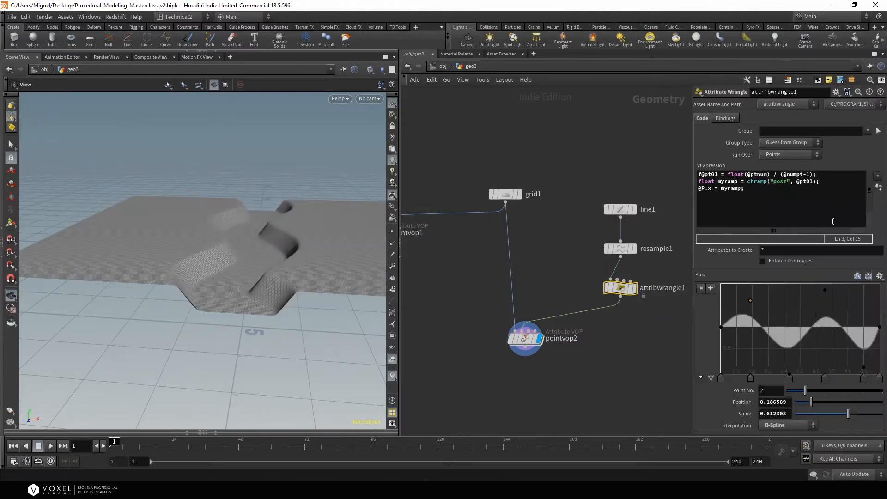
{"action": "mouse_move", "coordinate": [750, 300]}
{"action": "left_mouse_down"}
{"action": "mouse_move", "coordinate": [748, 283]}
{"action": "mouse_move", "coordinate": [753, 307]}
{"action": "left_mouse_up"}
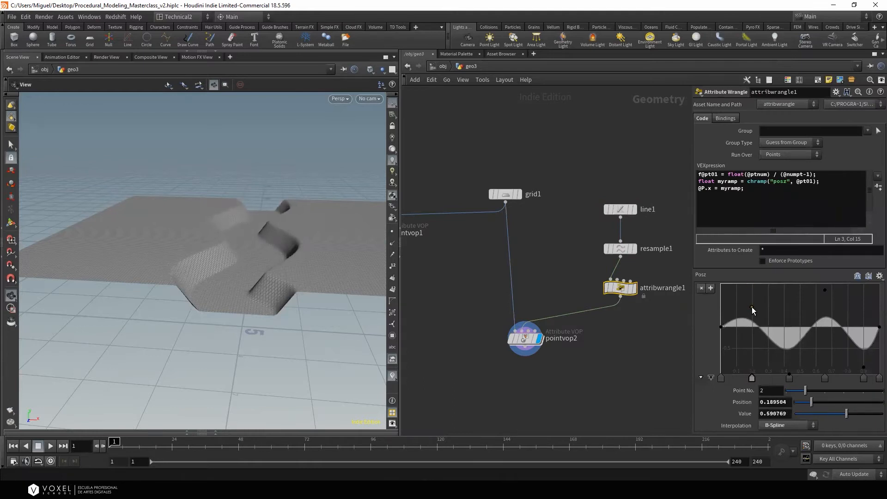
{"action": "left_click", "coordinate": [788, 373]}
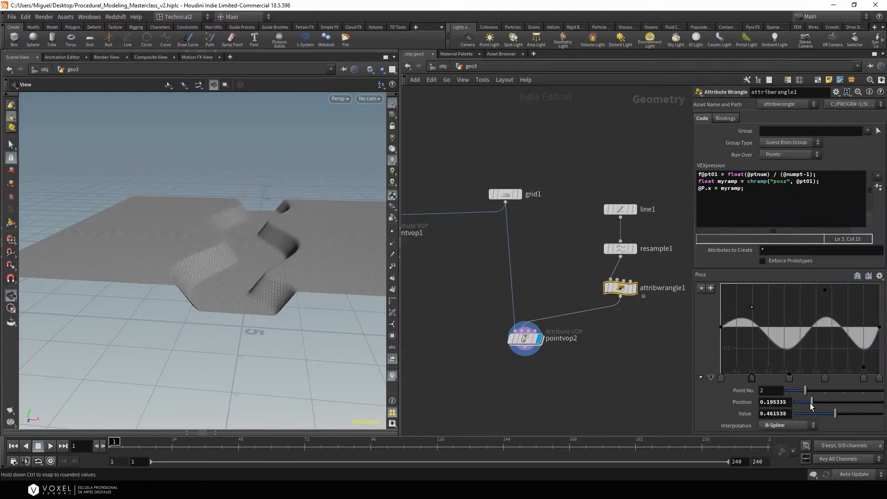
{"action": "mouse_move", "coordinate": [830, 406]}
{"action": "left_mouse_down"}
{"action": "mouse_move", "coordinate": [822, 402]}
{"action": "mouse_move", "coordinate": [846, 405]}
{"action": "mouse_move", "coordinate": [839, 403]}
{"action": "left_mouse_up"}
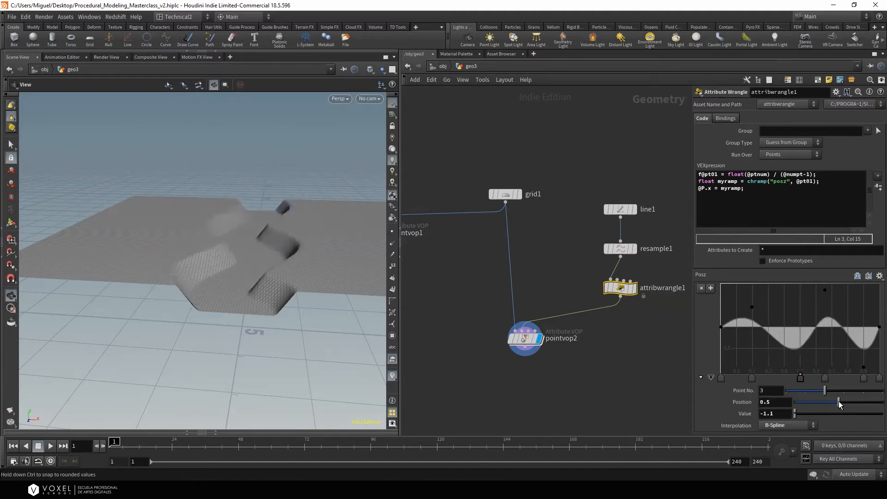
Set point 5 of attribwrangle1's Posz ramp to value -0.9 and select pointvop2 again
{"action": "left_click", "coordinate": [864, 370]}
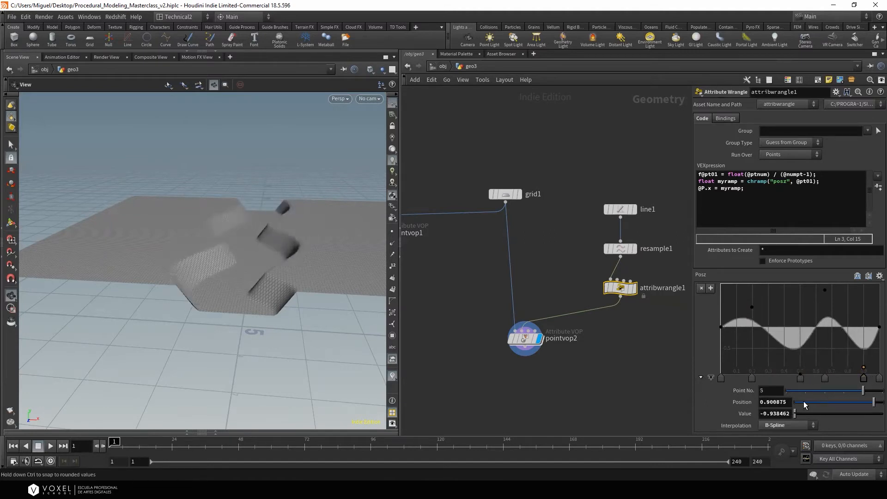
{"action": "mouse_move", "coordinate": [795, 415]}
{"action": "left_mouse_down"}
{"action": "mouse_move", "coordinate": [805, 415]}
{"action": "mouse_move", "coordinate": [787, 415]}
{"action": "left_mouse_up"}
{"action": "middle_click_drag", "start_coordinate": [769, 413], "coordinate": [732, 411]}
{"action": "left_click_drag", "start_coordinate": [196, 203], "coordinate": [319, 231]}
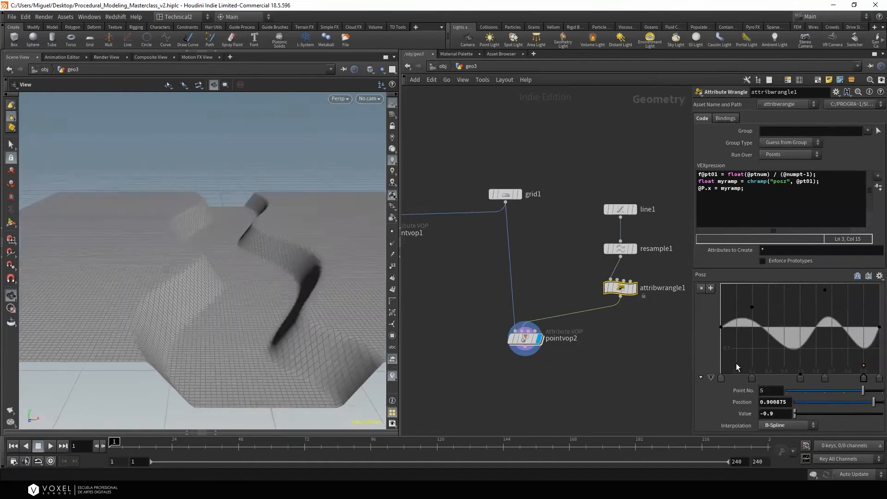
{"action": "left_click", "coordinate": [525, 338]}
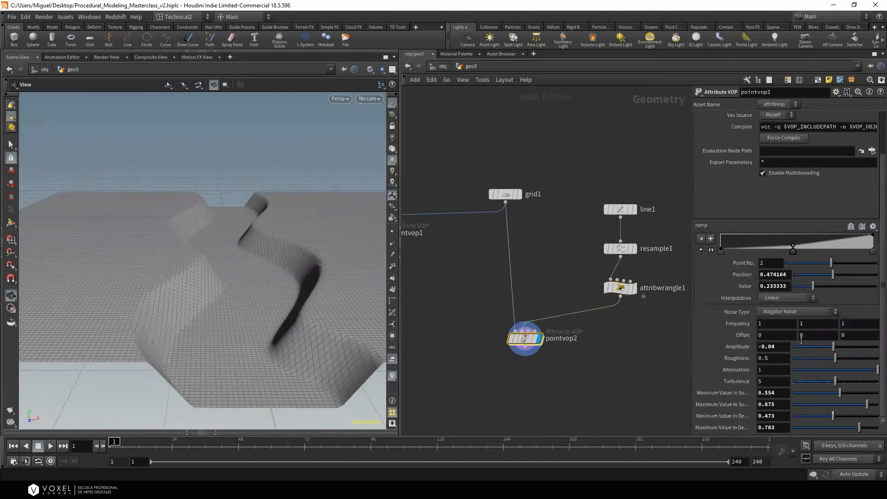
Set pointvop2's fit range to source minimum 0.679 and maximum 0.94, destination minimum 0.429 and maximum 0.832
{"action": "left_click_drag", "start_coordinate": [859, 428], "coordinate": [850, 393]}
{"action": "mouse_move", "coordinate": [338, 268]}
{"action": "left_mouse_down"}
{"action": "mouse_move", "coordinate": [294, 313]}
{"action": "mouse_move", "coordinate": [326, 276]}
{"action": "left_mouse_up"}
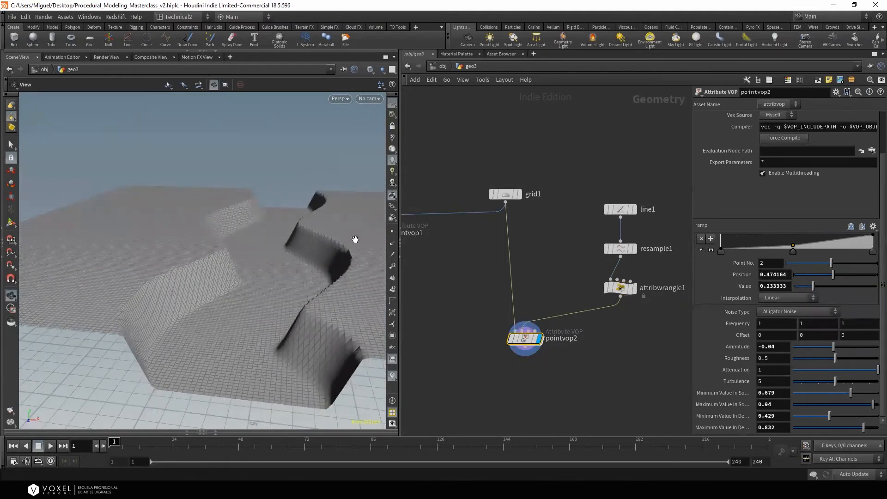
{"action": "left_click_drag", "start_coordinate": [228, 292], "coordinate": [244, 284]}
Raise grid1's resolution to 300 rows and 300 columns
{"action": "left_click", "coordinate": [505, 194]}
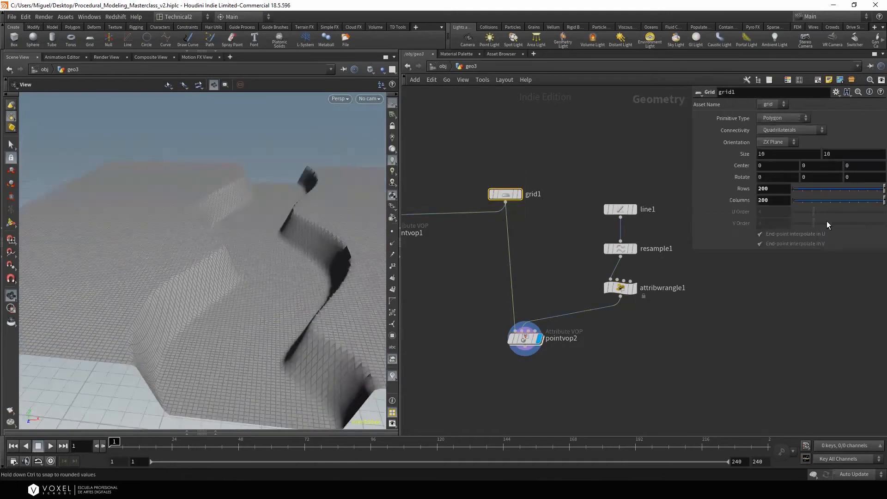
{"action": "left_click_drag", "start_coordinate": [786, 191], "coordinate": [729, 189]}
{"action": "type", "text": "300"}
{"action": "key", "text": "Return"}
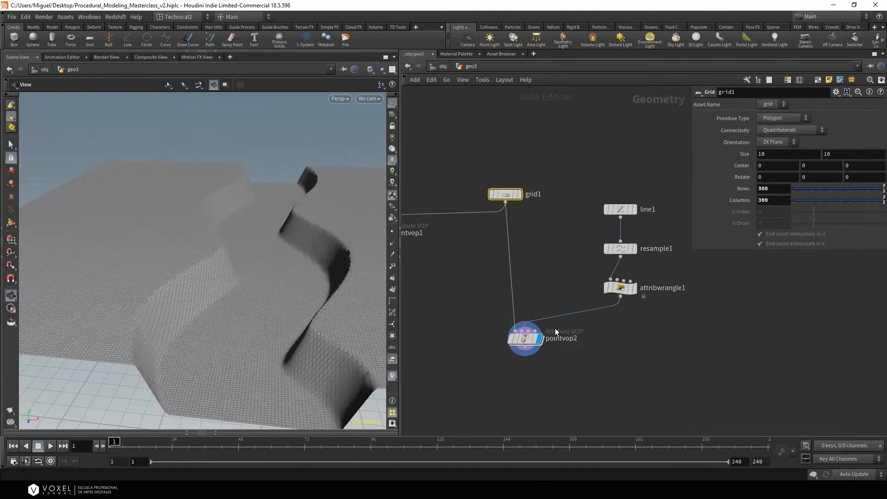
Inside pointvop2, connect add1's sum output to distance1's p1 input so the noisy position drives the distance
{"action": "double_click", "coordinate": [525, 336]}
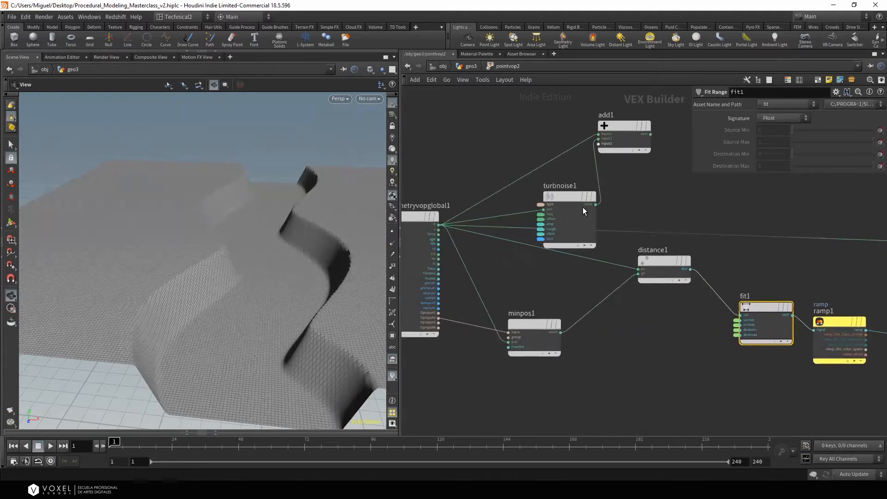
{"action": "scroll", "coordinate": [591, 184], "scroll_direction": "up", "scroll_amount": 3}
{"action": "left_click", "coordinate": [592, 184]}
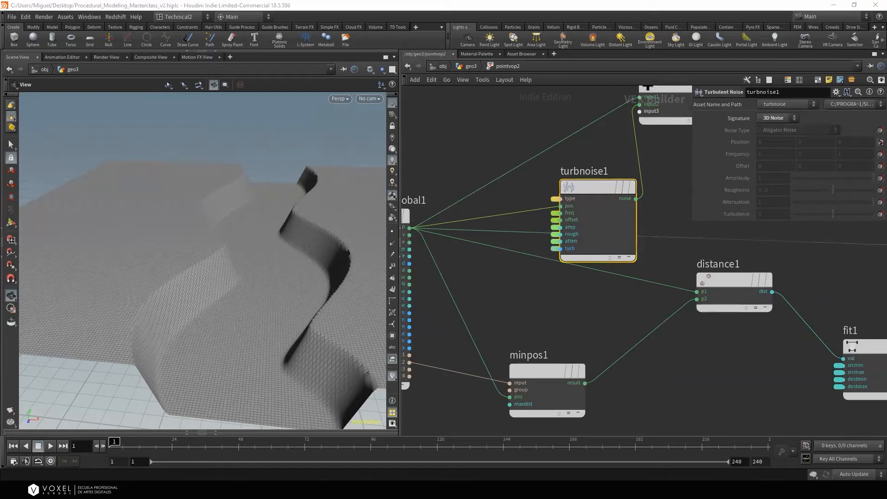
{"action": "left_click_drag", "start_coordinate": [592, 186], "coordinate": [598, 158]}
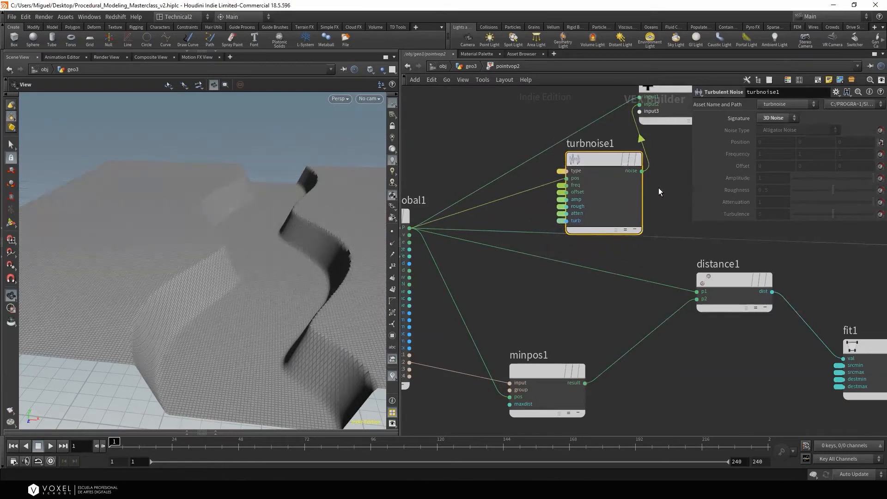
{"action": "scroll", "coordinate": [666, 186], "scroll_direction": "down", "scroll_amount": 2}
{"action": "middle_click_drag", "start_coordinate": [666, 186], "coordinate": [611, 201]}
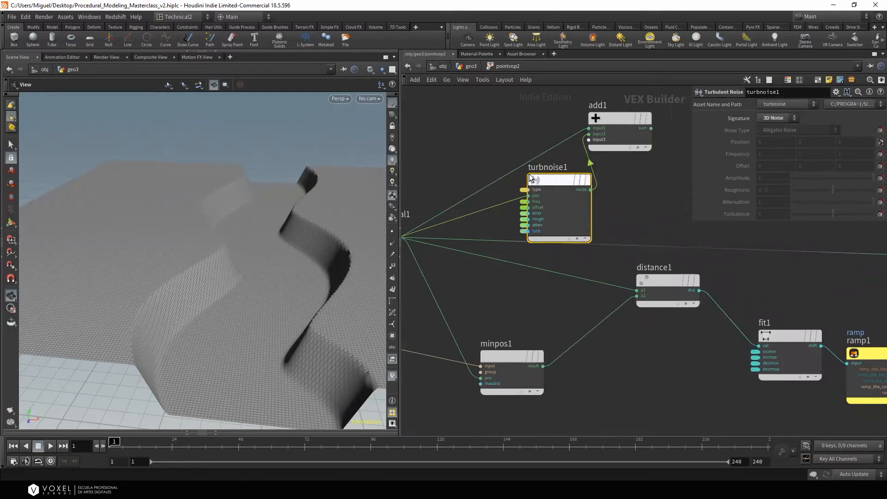
{"action": "scroll", "coordinate": [532, 171], "scroll_direction": "down", "scroll_amount": 2}
{"action": "middle_click_drag", "start_coordinate": [622, 196], "coordinate": [609, 185]}
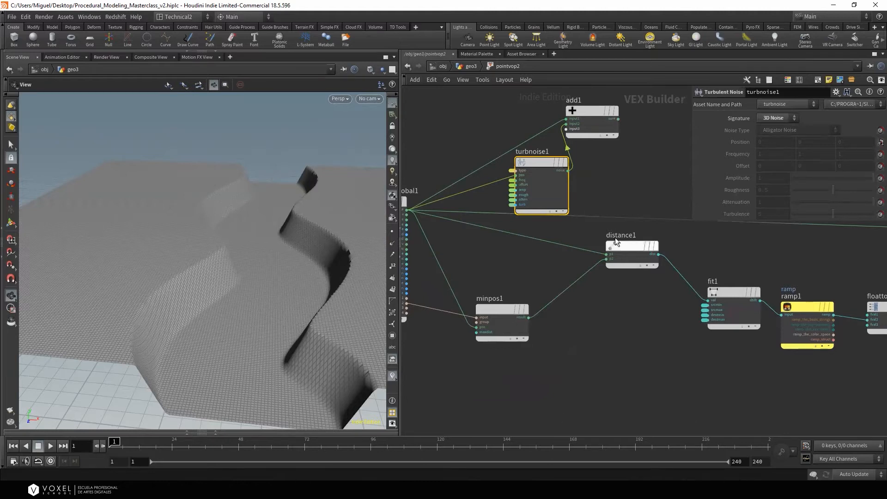
{"action": "left_click", "coordinate": [618, 119]}
{"action": "left_click", "coordinate": [607, 253]}
{"action": "middle_click_drag", "start_coordinate": [634, 311], "coordinate": [551, 308]}
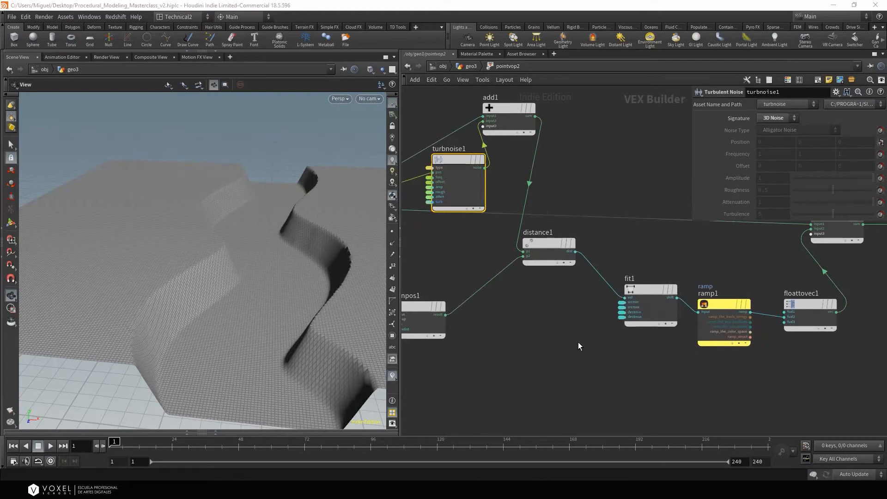
{"action": "middle_click_drag", "start_coordinate": [578, 342], "coordinate": [640, 359]}
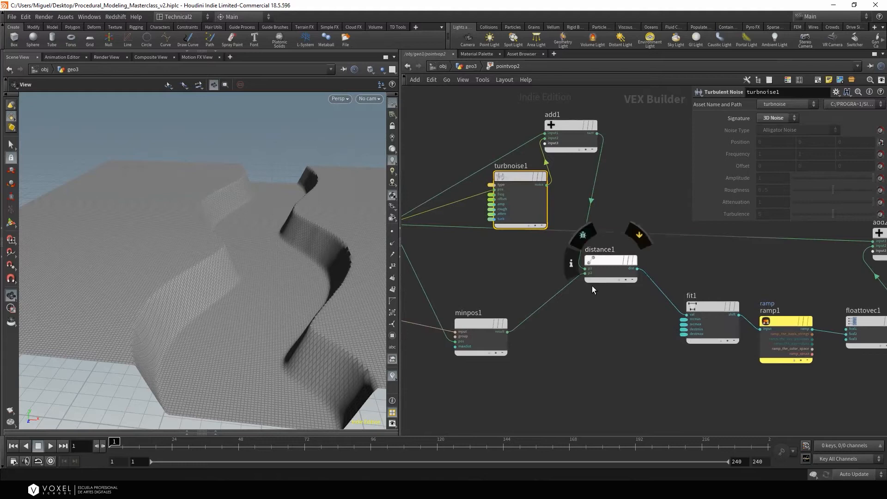
{"action": "middle_click_drag", "start_coordinate": [592, 285], "coordinate": [656, 287]}
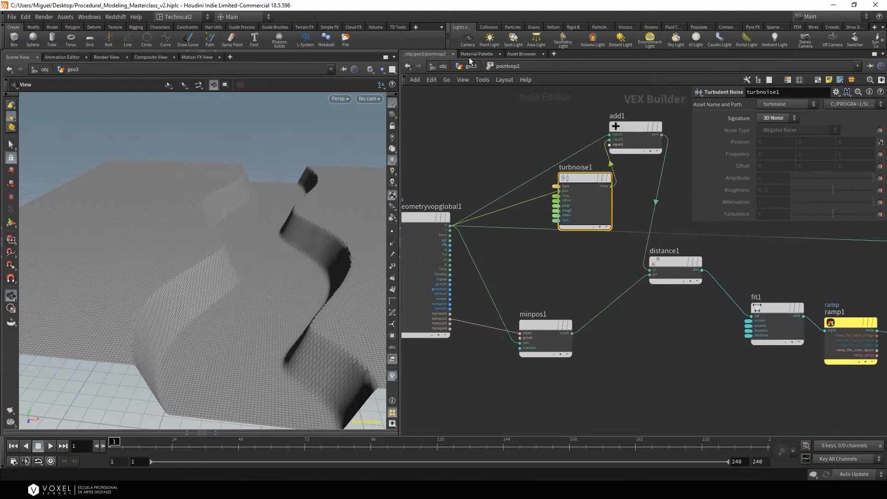
Set pointvop2's noise frequency to 1.8 on all three axes, amplitude to 0.66 and roughness to 0.429
{"action": "left_click", "coordinate": [471, 66]}
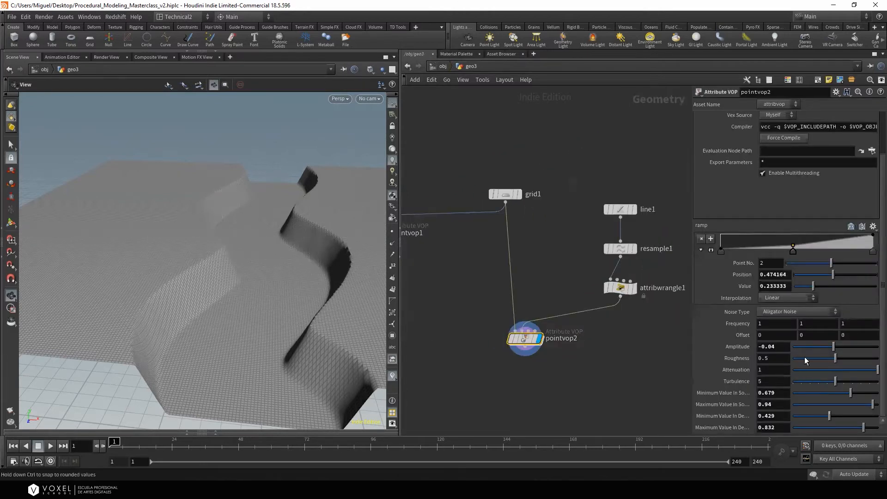
{"action": "middle_click_drag", "start_coordinate": [769, 346], "coordinate": [816, 348]}
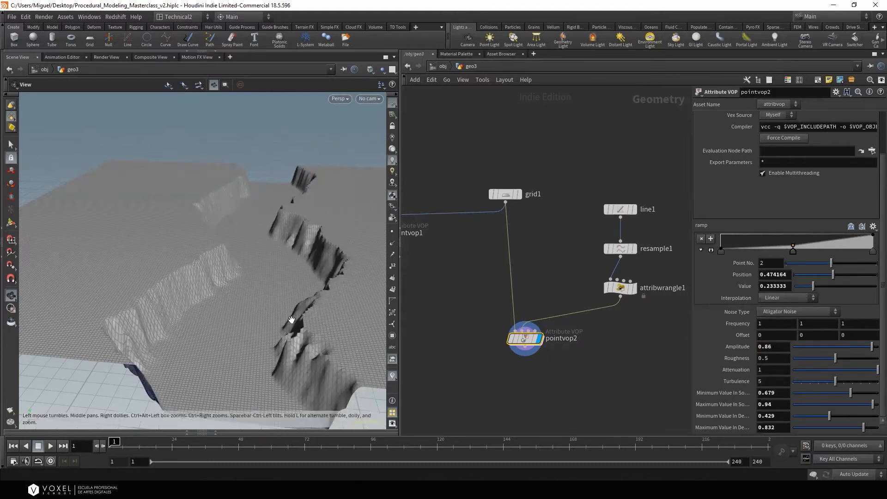
{"action": "left_click_drag", "start_coordinate": [293, 321], "coordinate": [319, 283]}
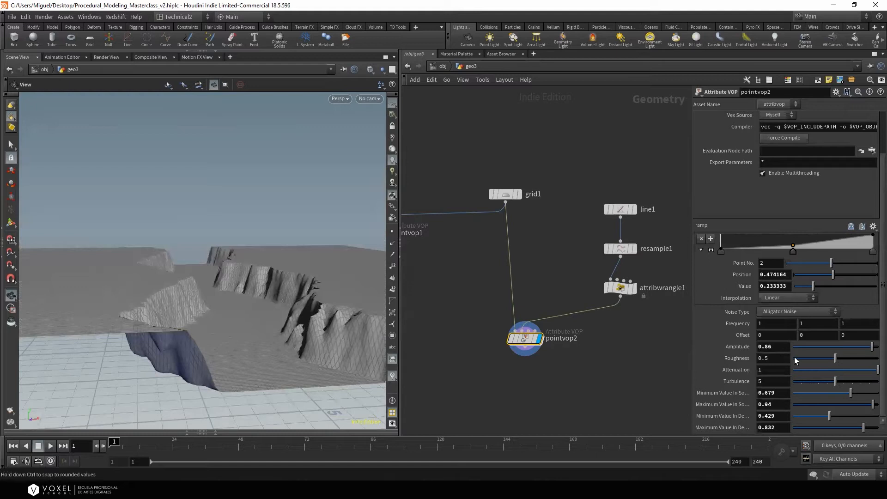
{"action": "mouse_move", "coordinate": [830, 361]}
{"action": "left_mouse_down"}
{"action": "mouse_move", "coordinate": [822, 358]}
{"action": "mouse_move", "coordinate": [829, 359]}
{"action": "left_mouse_up"}
{"action": "left_click_drag", "start_coordinate": [259, 346], "coordinate": [222, 252]}
{"action": "middle_click_drag", "start_coordinate": [738, 324], "coordinate": [771, 347]}
{"action": "left_click_drag", "start_coordinate": [305, 259], "coordinate": [267, 297]}
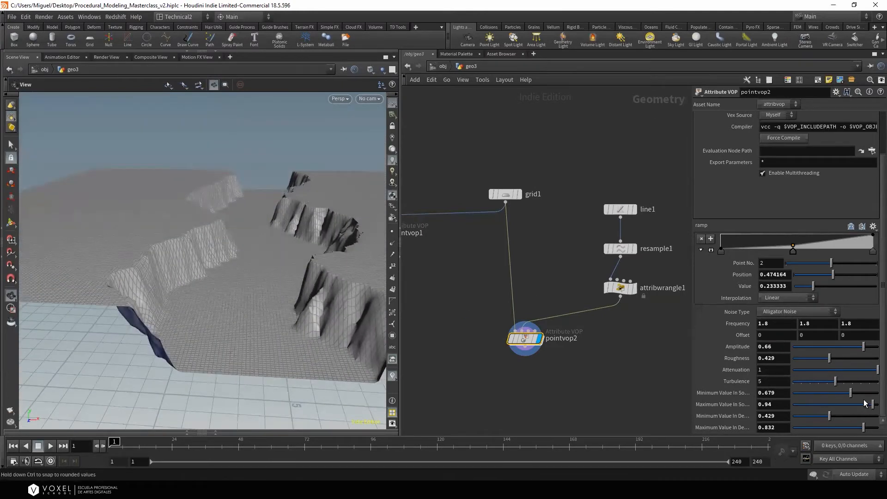
Set pointvop2's fit range to source minimum 0.293 and maximum 0.978, destination minimum 0.391 and maximum 0.799
{"action": "left_click_drag", "start_coordinate": [844, 392], "coordinate": [817, 395]}
{"action": "left_click_drag", "start_coordinate": [873, 404], "coordinate": [861, 429]}
{"action": "left_click_drag", "start_coordinate": [273, 278], "coordinate": [292, 262]}
{"action": "middle_click_drag", "start_coordinate": [469, 255], "coordinate": [508, 257]}
{"action": "left_click_drag", "start_coordinate": [294, 241], "coordinate": [311, 234]}
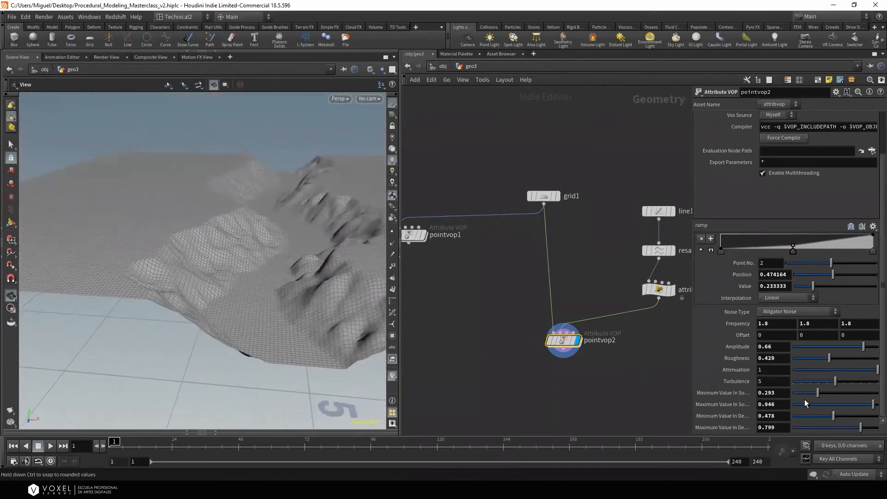
{"action": "left_click_drag", "start_coordinate": [834, 416], "coordinate": [876, 404]}
{"action": "middle_click_drag", "start_coordinate": [620, 246], "coordinate": [551, 245]}
{"action": "left_click", "coordinate": [590, 210]}
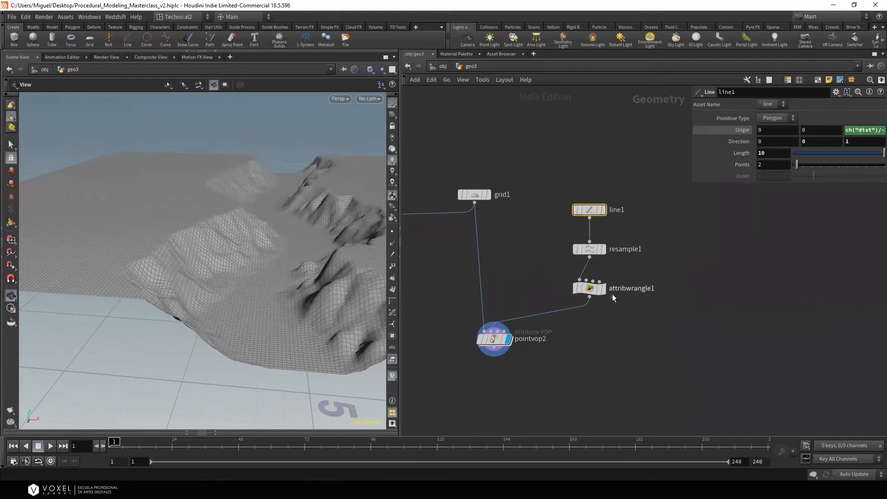
{"action": "left_click", "coordinate": [589, 288]}
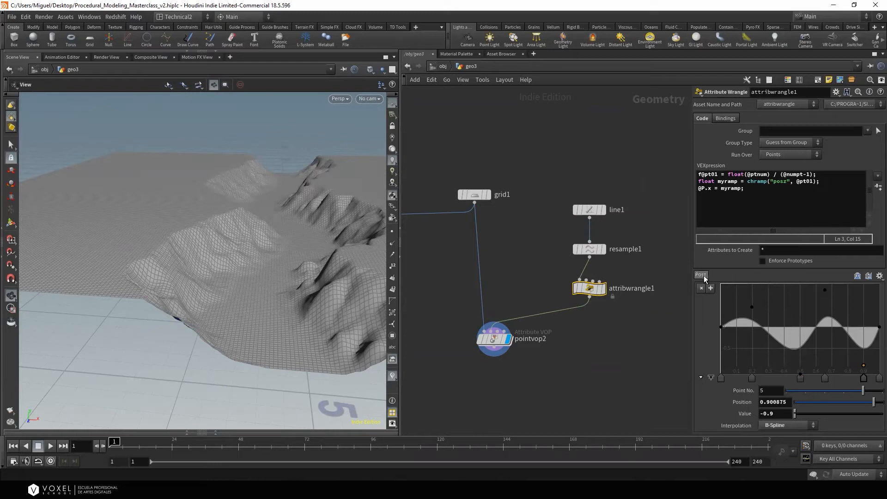
{"action": "left_click", "coordinate": [548, 338]}
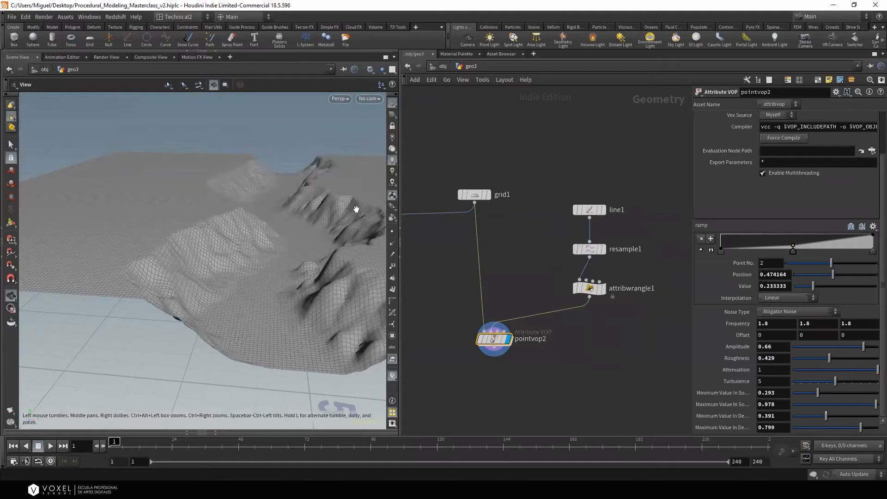
Edit attribwrangle1's last VEX line to read @P.x = myramp * chf("mult");
{"action": "left_click", "coordinate": [589, 289]}
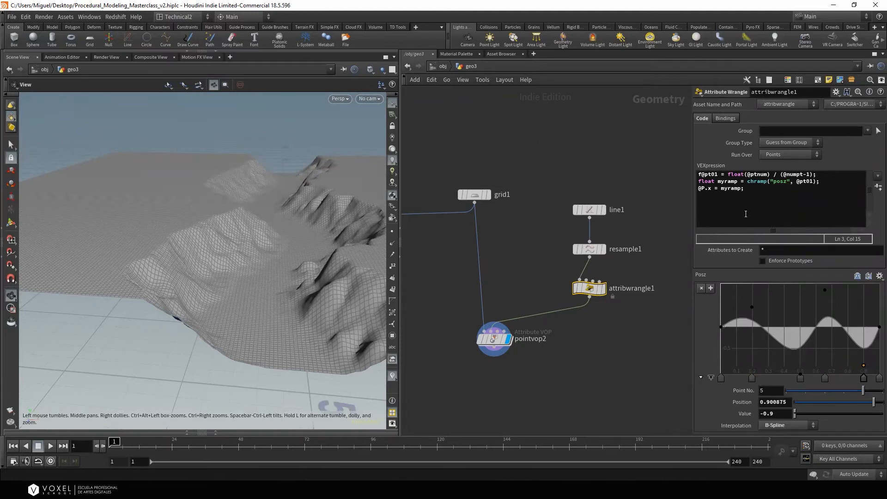
{"action": "left_click", "coordinate": [752, 190]}
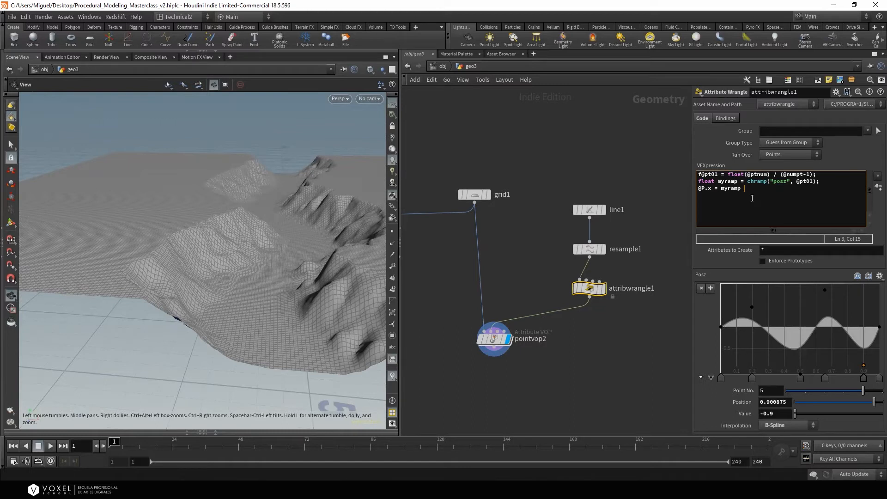
{"action": "key", "text": "BackSpace"}
{"action": "key", "text": "BackSpace"}
{"action": "key", "text": "BackSpace"}
{"action": "key", "text": "BackSpace"}
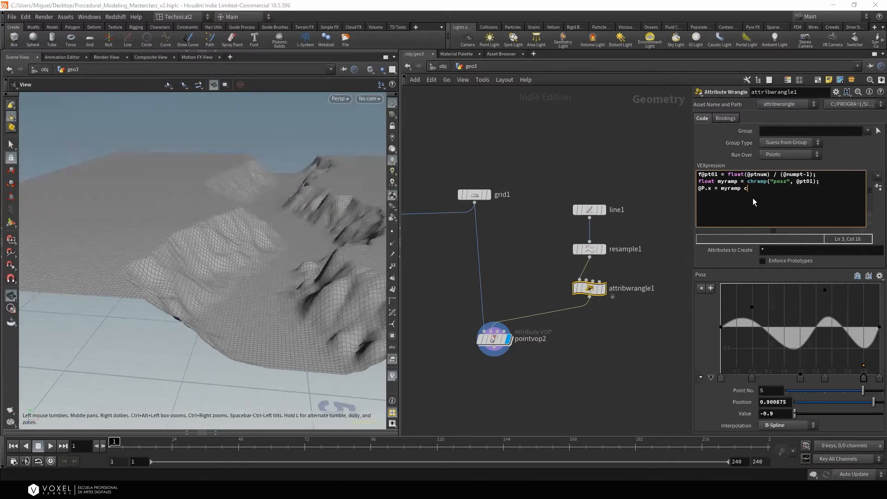
{"action": "type", "text": "* chfg"}
{"action": "key", "text": "BackSpace"}
{"action": "type", "text": "()"}
{"action": "key", "text": "Left"}
{"action": "key", "text": "Left"}
{"action": "type", "text": "\"\""}
{"action": "type", "text": "mult"}
{"action": "key", "text": "End"}
{"action": "type", "text": ";"}
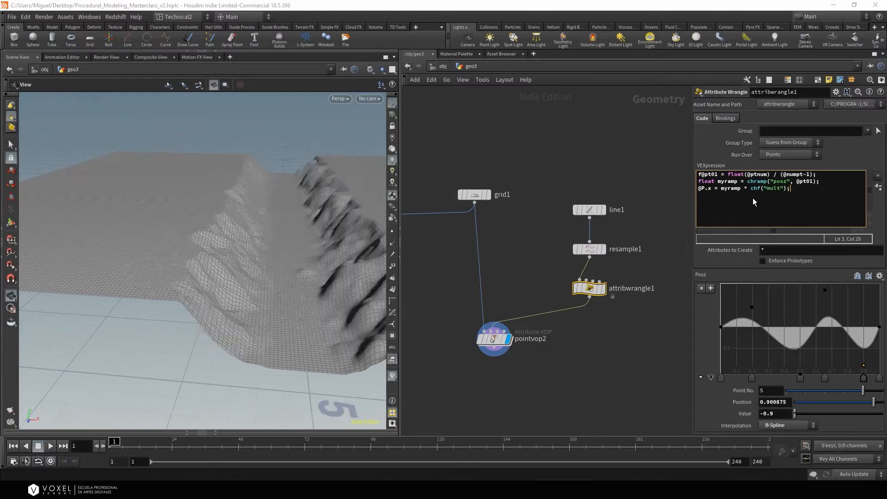
Create the spare parameter for attribwrangle1's mult channel and set Mult to 1.8
{"action": "left_click_drag", "start_coordinate": [384, 233], "coordinate": [276, 283]}
{"action": "left_click_drag", "start_coordinate": [309, 165], "coordinate": [301, 198]}
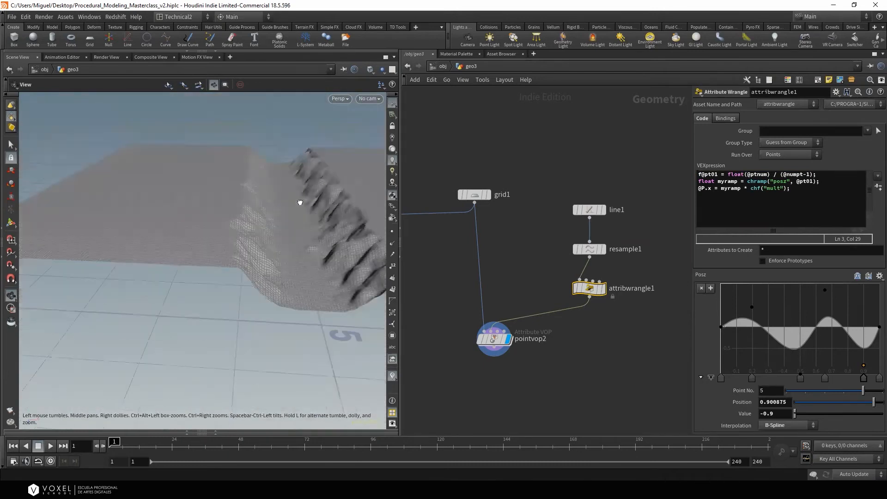
{"action": "left_click", "coordinate": [877, 189]}
{"action": "left_click_drag", "start_coordinate": [790, 372], "coordinate": [884, 371]}
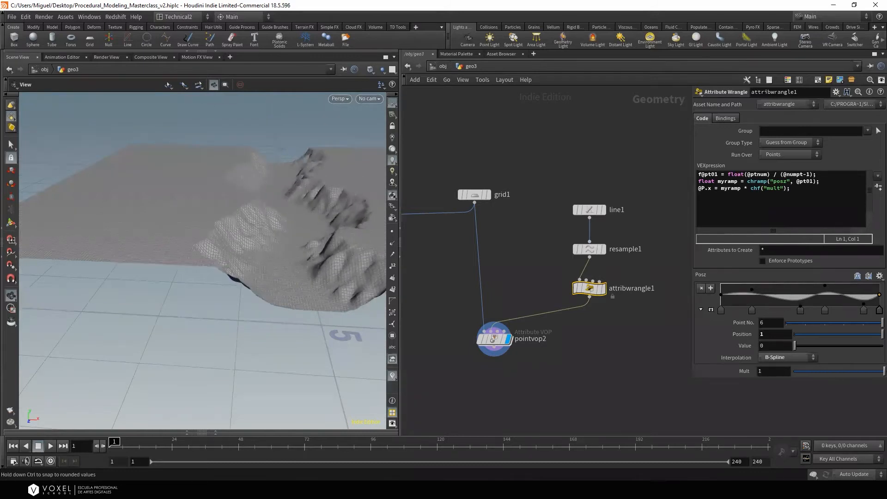
{"action": "middle_click_drag", "start_coordinate": [777, 371], "coordinate": [822, 368]}
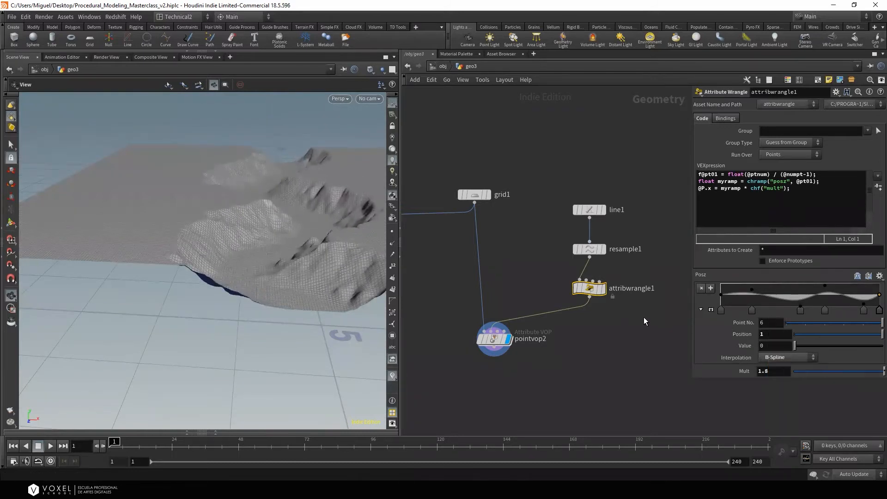
Display attribwrangle1's bent line on its own and set Mult to 2.7
{"action": "left_click", "coordinate": [603, 288]}
{"action": "left_click_drag", "start_coordinate": [316, 235], "coordinate": [320, 273]}
{"action": "middle_click_drag", "start_coordinate": [781, 370], "coordinate": [825, 362]}
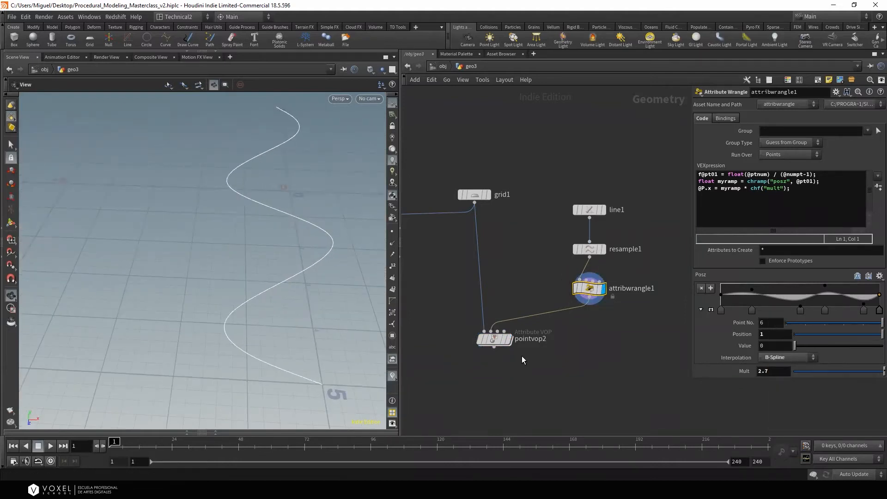
Display pointvop2's canyon again and set attribwrangle1's Mult to 1.9
{"action": "left_click", "coordinate": [509, 339]}
{"action": "left_click_drag", "start_coordinate": [325, 307], "coordinate": [298, 352]}
{"action": "mouse_move", "coordinate": [783, 370]}
{"action": "middle_mouse_down"}
{"action": "mouse_move", "coordinate": [732, 368]}
{"action": "mouse_move", "coordinate": [770, 363]}
{"action": "middle_mouse_up"}
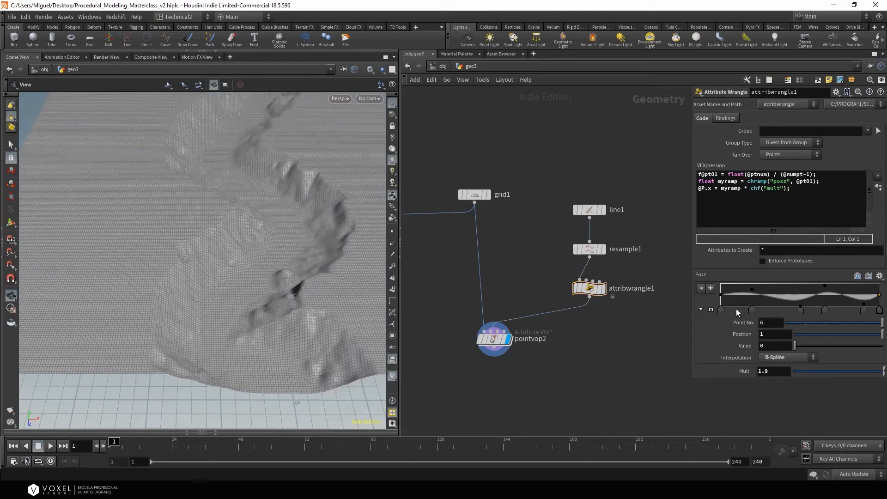
{"action": "left_click_drag", "start_coordinate": [324, 257], "coordinate": [312, 277]}
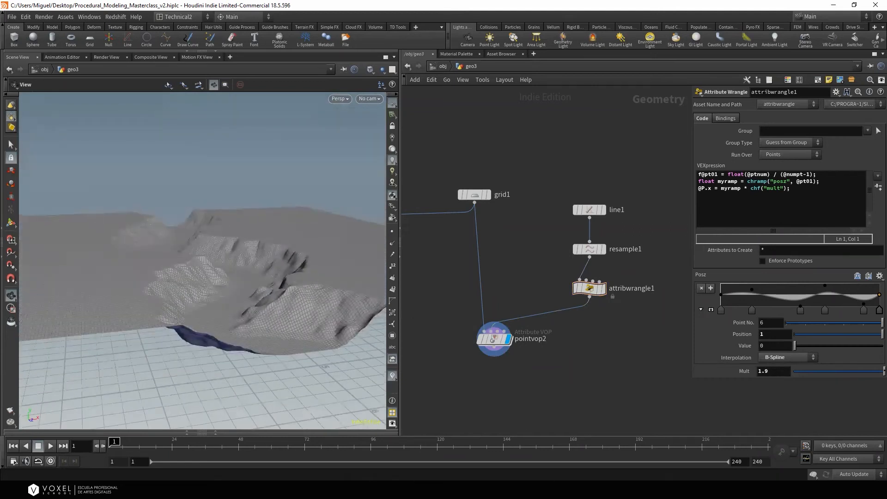
Open pointvop2's network and examine the canyon from above alongside the noise and distance nodes
{"action": "double_click", "coordinate": [494, 339]}
{"action": "key", "text": "ctrl+shift+3"}
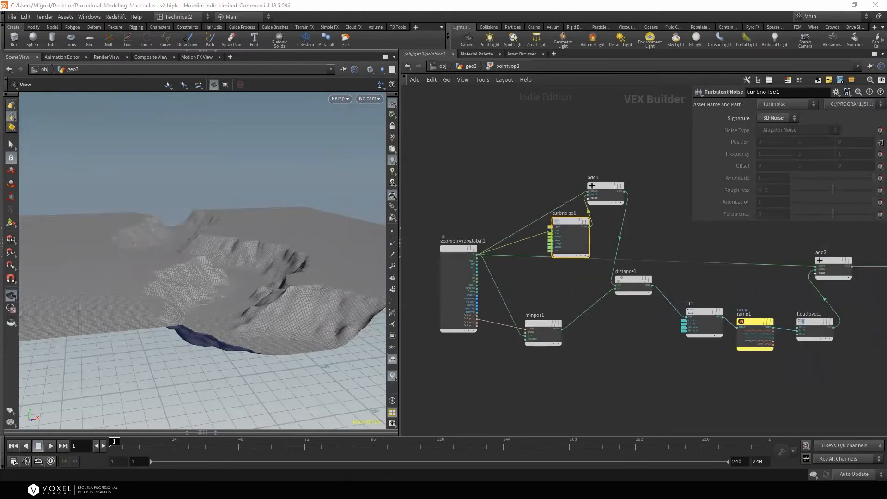
{"action": "scroll", "coordinate": [166, 279], "scroll_direction": "up", "scroll_amount": 5}
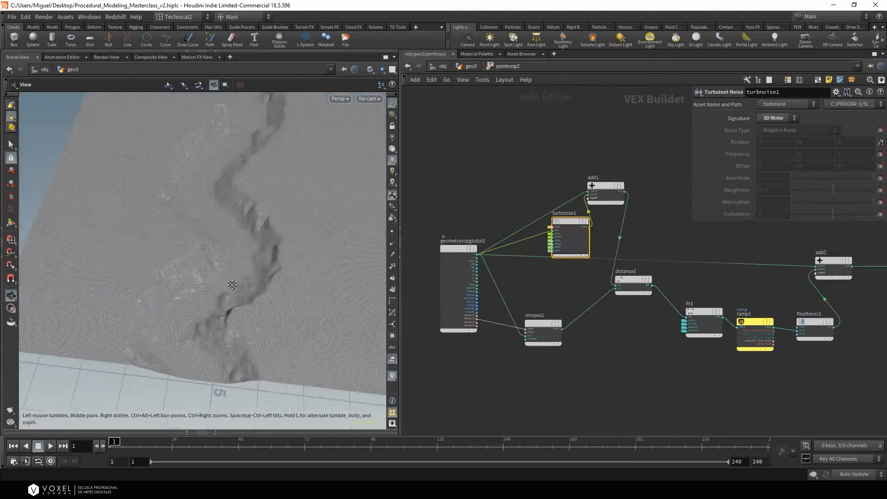
{"action": "left_click_drag", "start_coordinate": [232, 284], "coordinate": [217, 303]}
{"action": "key", "text": "ctrl+shift+3"}
{"action": "mouse_move", "coordinate": [236, 117]}
{"action": "left_mouse_down"}
{"action": "mouse_move", "coordinate": [238, 179]}
{"action": "mouse_move", "coordinate": [209, 381]}
{"action": "left_mouse_up"}
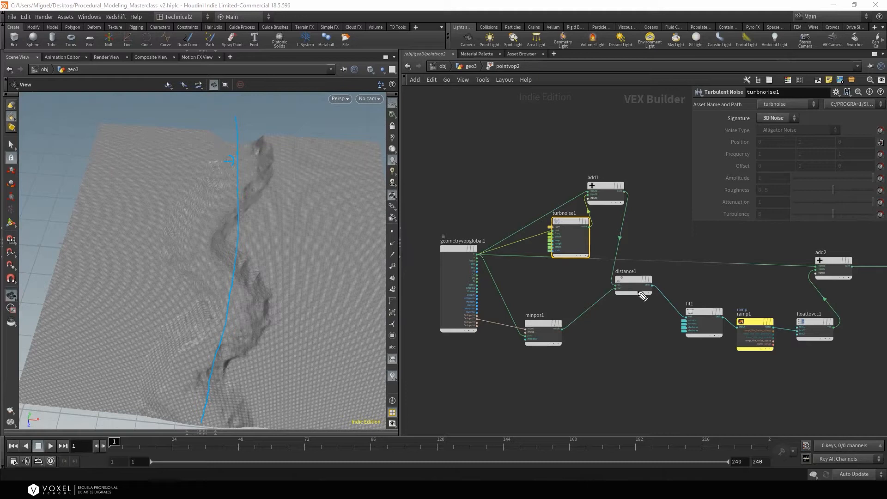
{"action": "mouse_move", "coordinate": [640, 267]}
{"action": "left_mouse_down"}
{"action": "mouse_move", "coordinate": [615, 289]}
{"action": "mouse_move", "coordinate": [656, 271]}
{"action": "left_mouse_up"}
{"action": "mouse_move", "coordinate": [554, 303]}
{"action": "left_mouse_down"}
{"action": "mouse_move", "coordinate": [529, 346]}
{"action": "mouse_move", "coordinate": [563, 329]}
{"action": "left_mouse_up"}
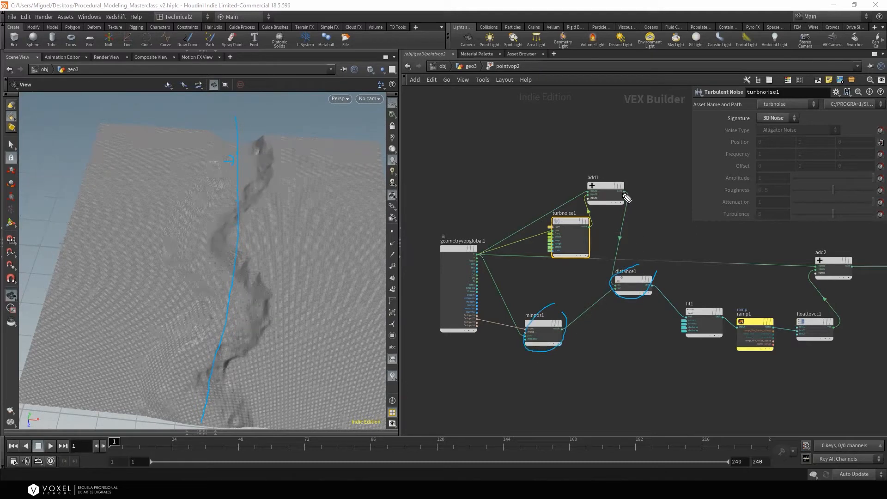
{"action": "mouse_move", "coordinate": [620, 164]}
{"action": "left_mouse_down"}
{"action": "mouse_move", "coordinate": [536, 231]}
{"action": "mouse_move", "coordinate": [631, 178]}
{"action": "left_mouse_up"}
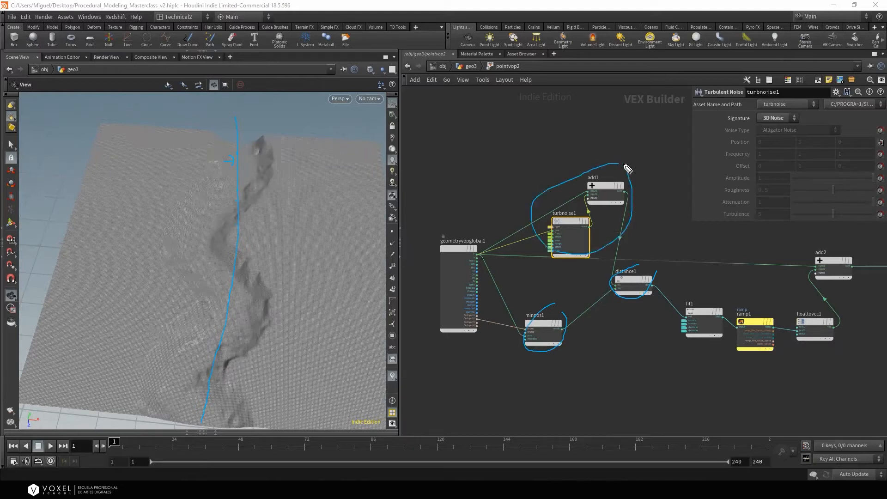
{"action": "mouse_move", "coordinate": [645, 260]}
{"action": "left_mouse_down"}
{"action": "mouse_move", "coordinate": [619, 296]}
{"action": "mouse_move", "coordinate": [652, 257]}
{"action": "left_mouse_up"}
{"action": "left_click", "coordinate": [145, 170]}
{"action": "left_click", "coordinate": [126, 194]}
{"action": "left_click_drag", "start_coordinate": [131, 175], "coordinate": [119, 181]}
{"action": "left_click", "coordinate": [147, 189]}
{"action": "mouse_move", "coordinate": [240, 166]}
{"action": "left_mouse_down"}
{"action": "mouse_move", "coordinate": [205, 265]}
{"action": "mouse_move", "coordinate": [221, 384]}
{"action": "left_mouse_up"}
{"action": "mouse_move", "coordinate": [142, 171]}
{"action": "left_mouse_down"}
{"action": "mouse_move", "coordinate": [216, 225]}
{"action": "mouse_move", "coordinate": [212, 218]}
{"action": "left_mouse_up"}
{"action": "mouse_move", "coordinate": [773, 298]}
{"action": "left_mouse_down"}
{"action": "mouse_move", "coordinate": [741, 311]}
{"action": "mouse_move", "coordinate": [784, 304]}
{"action": "left_mouse_up"}
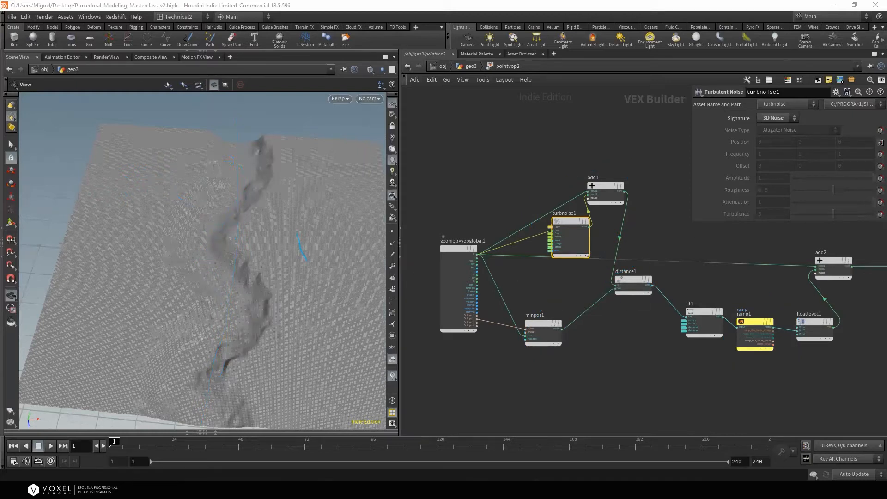
Connect floattovec1's vector output to the Cd input of geometryvopoutput1 and view the coloured canyon
{"action": "middle_click_drag", "start_coordinate": [707, 359], "coordinate": [539, 338]}
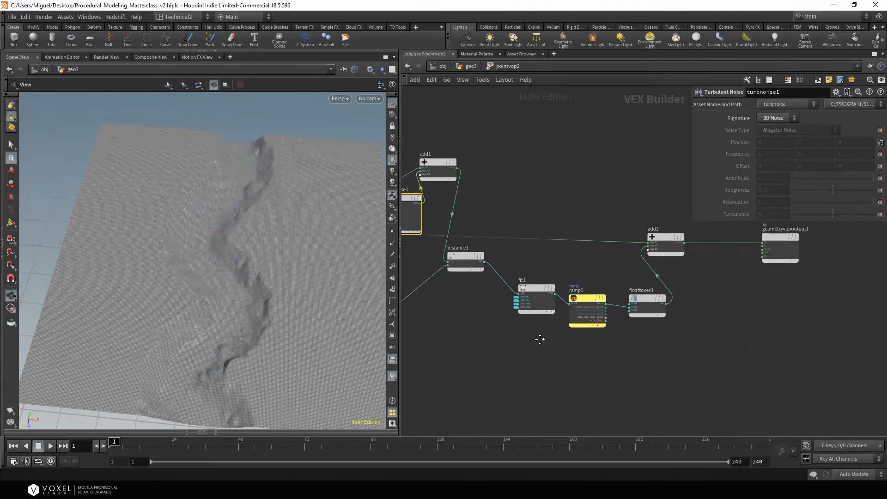
{"action": "scroll", "coordinate": [771, 262], "scroll_direction": "up", "scroll_amount": 3}
{"action": "scroll", "coordinate": [630, 293], "scroll_direction": "down", "scroll_amount": 1}
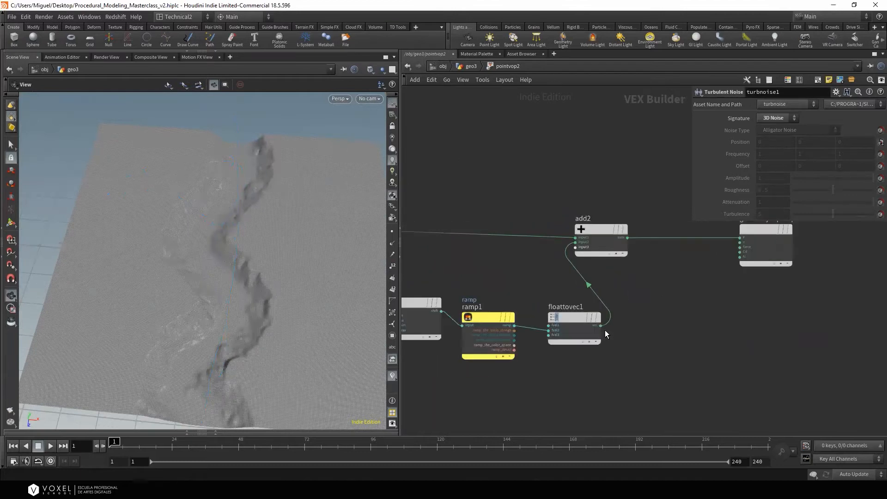
{"action": "left_click_drag", "start_coordinate": [600, 325], "coordinate": [740, 252]}
{"action": "left_click_drag", "start_coordinate": [300, 293], "coordinate": [289, 229]}
{"action": "middle_click_drag", "start_coordinate": [650, 359], "coordinate": [646, 348]}
{"action": "middle_click_drag", "start_coordinate": [706, 330], "coordinate": [677, 342]}
{"action": "left_click_drag", "start_coordinate": [265, 294], "coordinate": [268, 315]}
Add a Vector to Float node after floattovec1 and feed it from floattovec1's vector output
{"action": "key", "text": "Tab"}
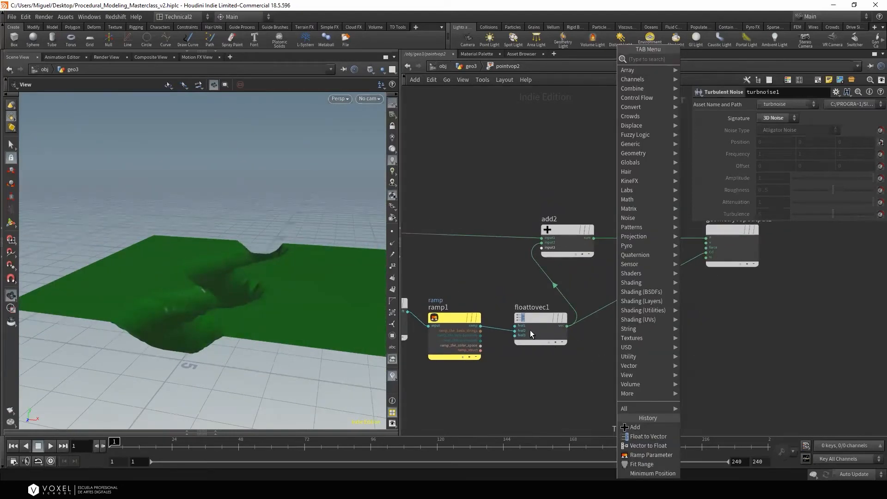
{"action": "left_click", "coordinate": [603, 344]}
{"action": "key", "text": "Tab"}
{"action": "type", "text": "vec"}
{"action": "left_click", "coordinate": [707, 68]}
{"action": "left_click", "coordinate": [632, 326]}
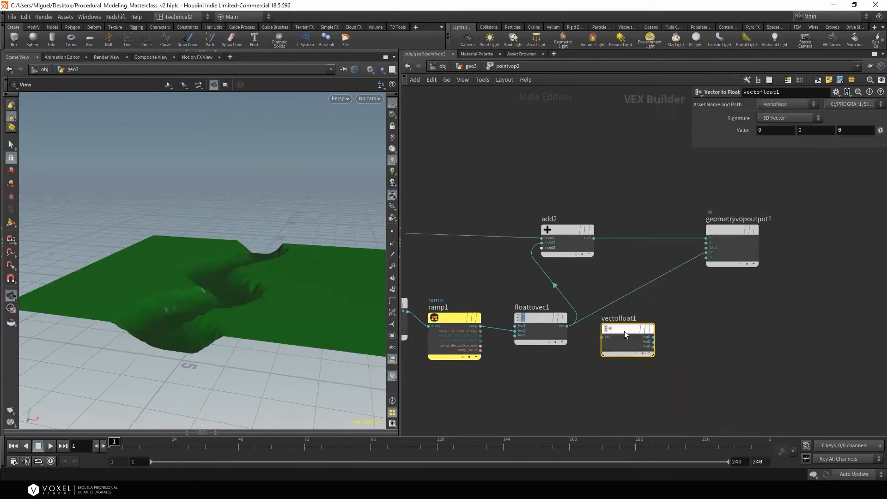
{"action": "scroll", "coordinate": [617, 334], "scroll_direction": "up", "scroll_amount": 3}
{"action": "left_click", "coordinate": [553, 331]}
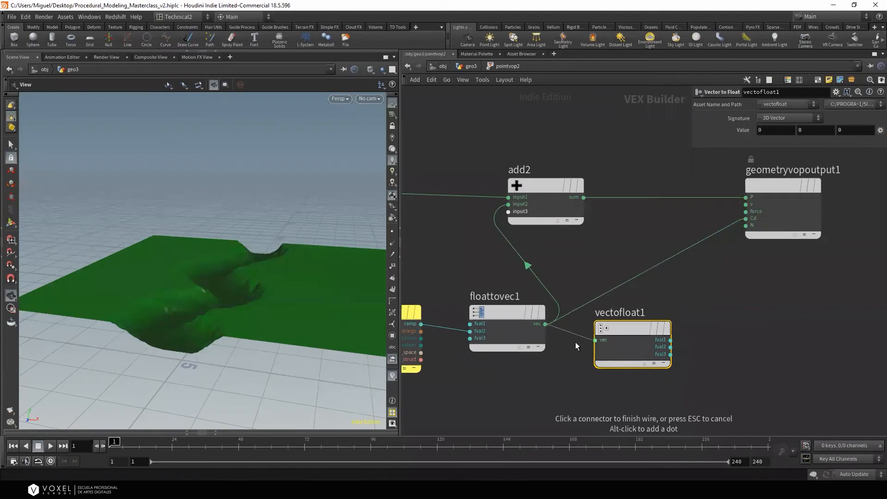
{"action": "left_click", "coordinate": [578, 339]}
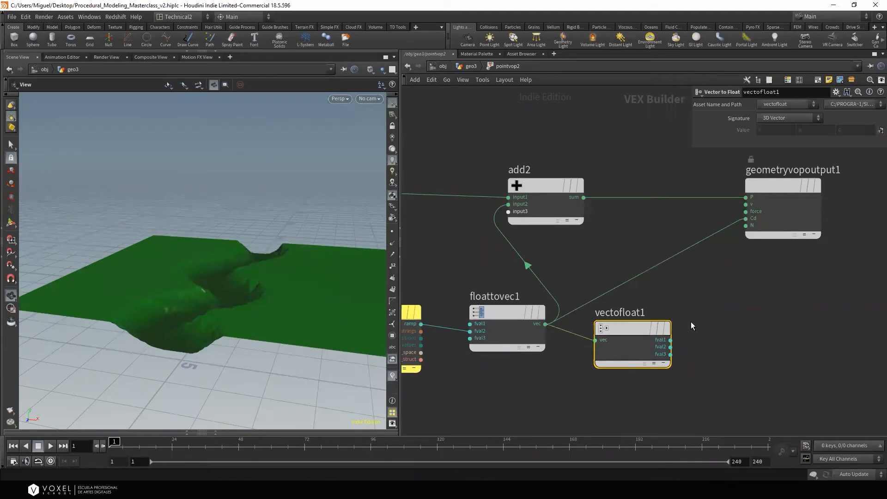
Add a second Float to Vector node and connect vectofloat1's fval1 and fval3 outputs to its matching inputs
{"action": "key", "text": "Tab"}
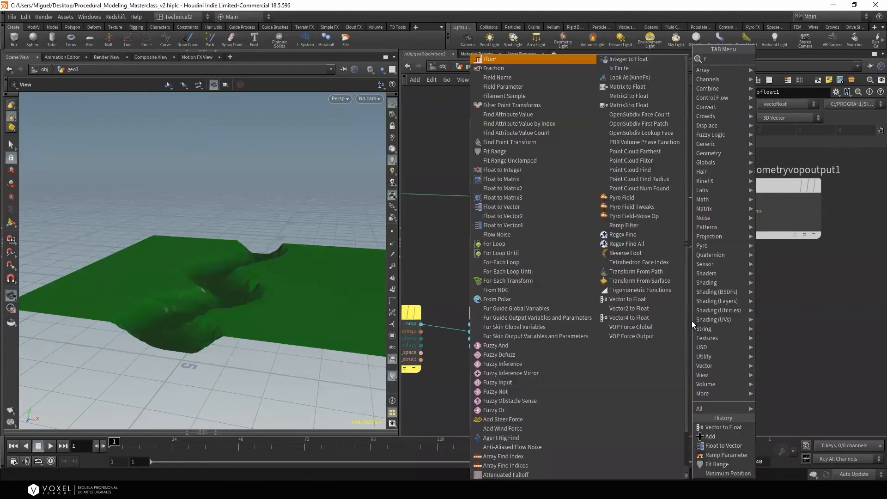
{"action": "type", "text": "flo"}
{"action": "left_click", "coordinate": [784, 104]}
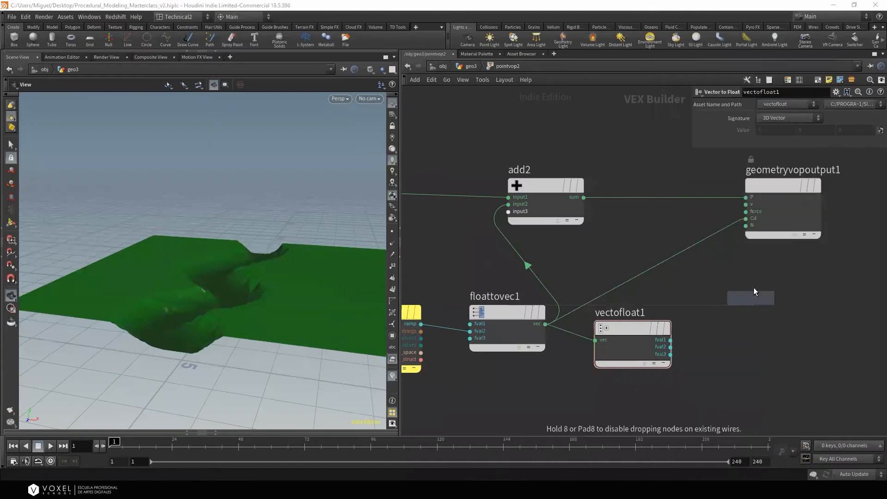
{"action": "left_click", "coordinate": [739, 326]}
{"action": "left_click", "coordinate": [670, 340]}
{"action": "left_click", "coordinate": [702, 340]}
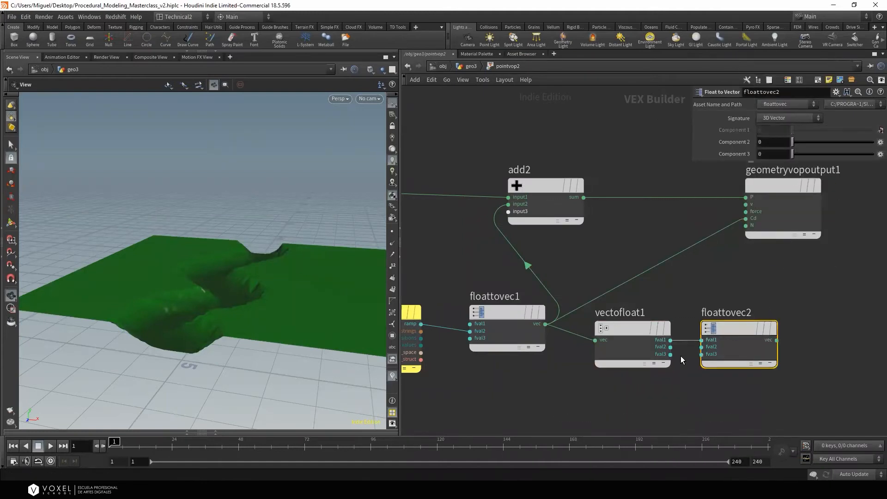
{"action": "left_click", "coordinate": [670, 355]}
{"action": "left_click", "coordinate": [702, 355]}
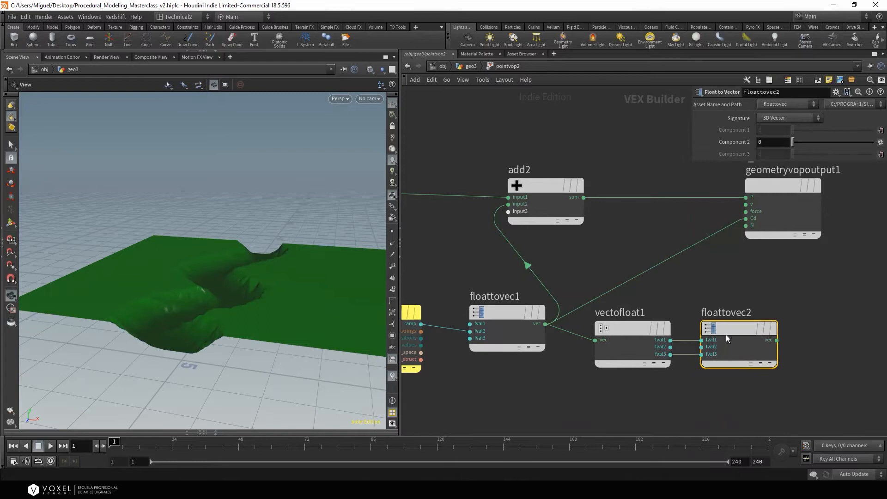
Wire floattovec1's vector output into floattovec2's fval2 and floattovec2's output into geometryvopoutput1's Cd
{"action": "left_click_drag", "start_coordinate": [647, 329], "coordinate": [635, 359]}
{"action": "left_click", "coordinate": [545, 324]}
{"action": "left_click", "coordinate": [702, 347]}
{"action": "left_click", "coordinate": [776, 340]}
{"action": "left_click", "coordinate": [746, 219]}
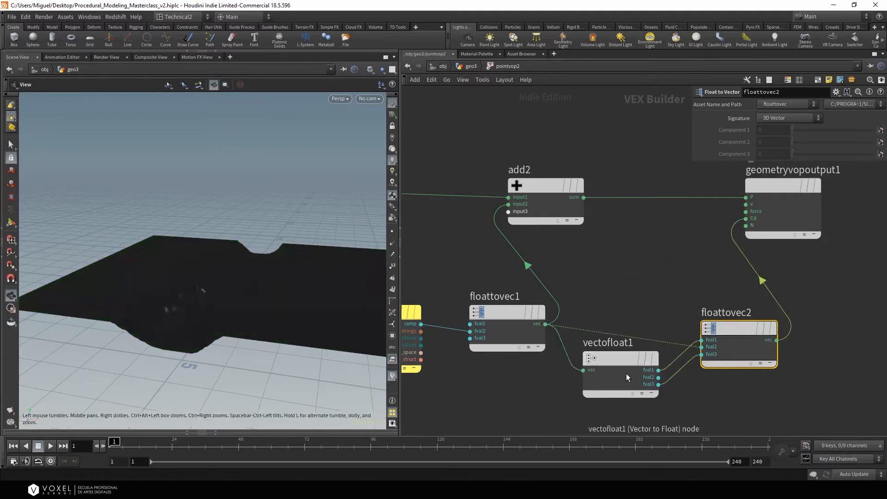
Connect vectofloat1's fval2 output to floattovec2's fval2 input and reposition both nodes
{"action": "left_click", "coordinate": [658, 377]}
{"action": "left_click", "coordinate": [701, 346]}
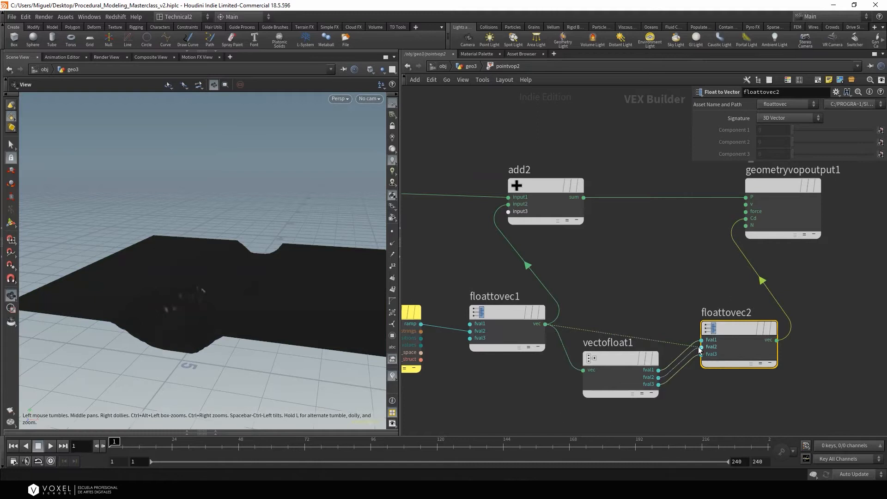
{"action": "left_click_drag", "start_coordinate": [726, 328], "coordinate": [719, 323]}
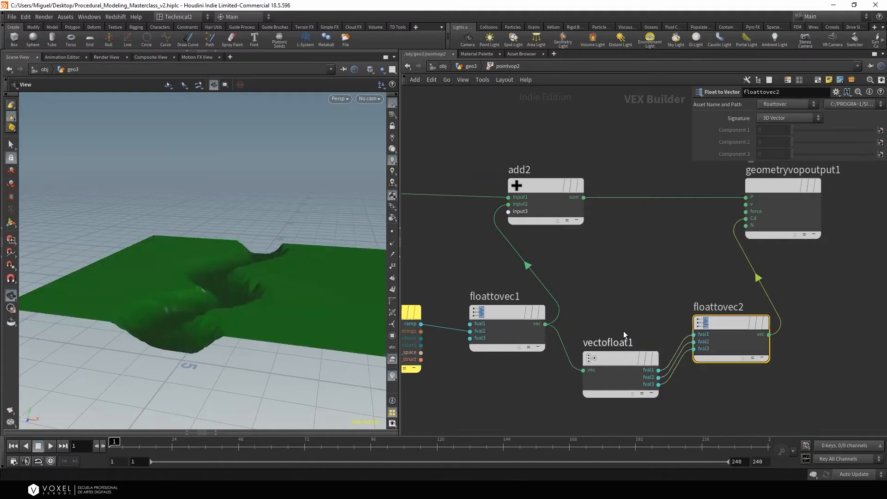
{"action": "left_click_drag", "start_coordinate": [616, 356], "coordinate": [599, 341]}
Delete vectofloat1, wire floattovec1's vector output straight into floattovec2's fval2, and move floattovec2 closer
{"action": "left_click", "coordinate": [603, 375]}
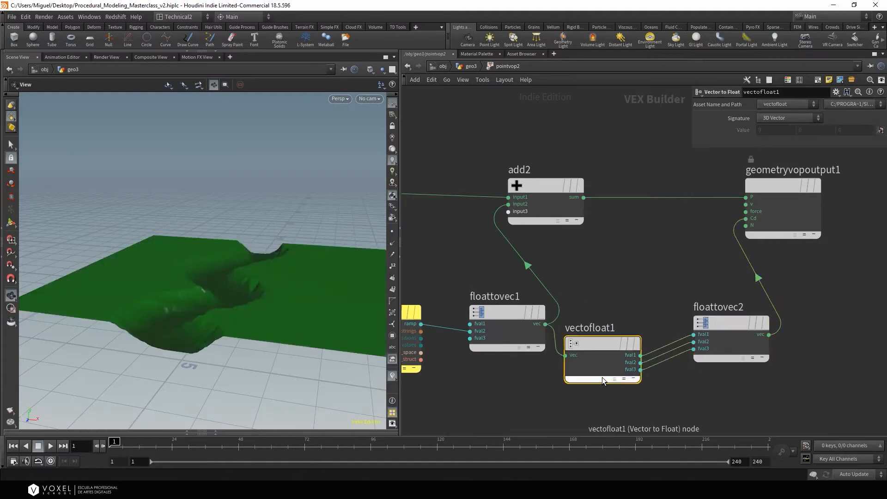
{"action": "key", "text": "Delete"}
{"action": "left_click_drag", "start_coordinate": [646, 315], "coordinate": [645, 369]}
{"action": "left_click", "coordinate": [545, 324]}
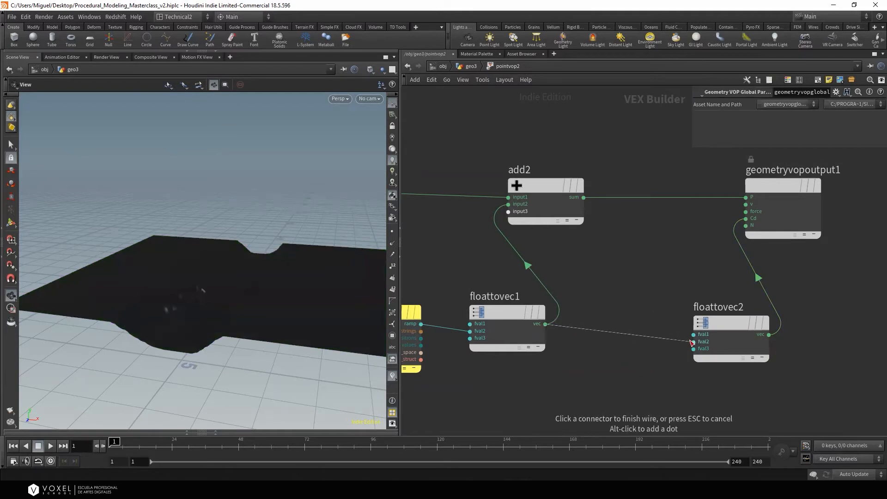
{"action": "left_click", "coordinate": [693, 341]}
{"action": "left_click_drag", "start_coordinate": [710, 327], "coordinate": [614, 311]}
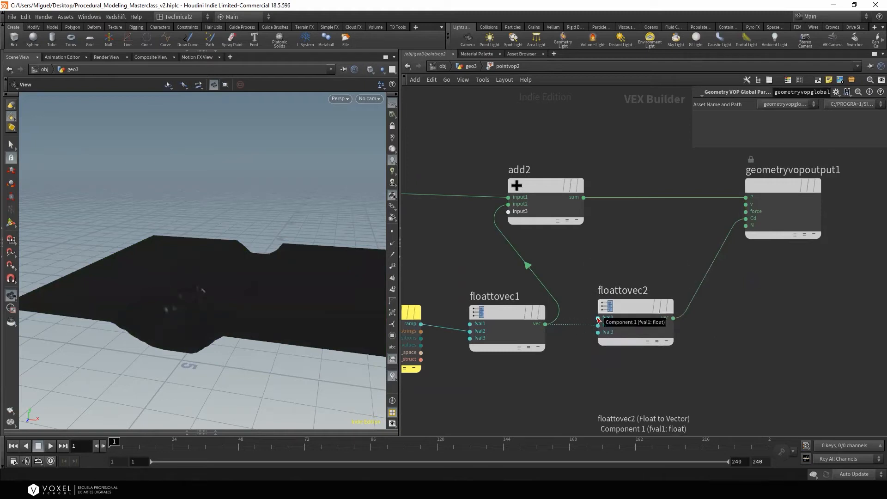
Delete floattovec2, reconnect floattovec1's vector output to geometryvopoutput1's Cd, and inspect the coloured canyon
{"action": "left_click", "coordinate": [645, 341]}
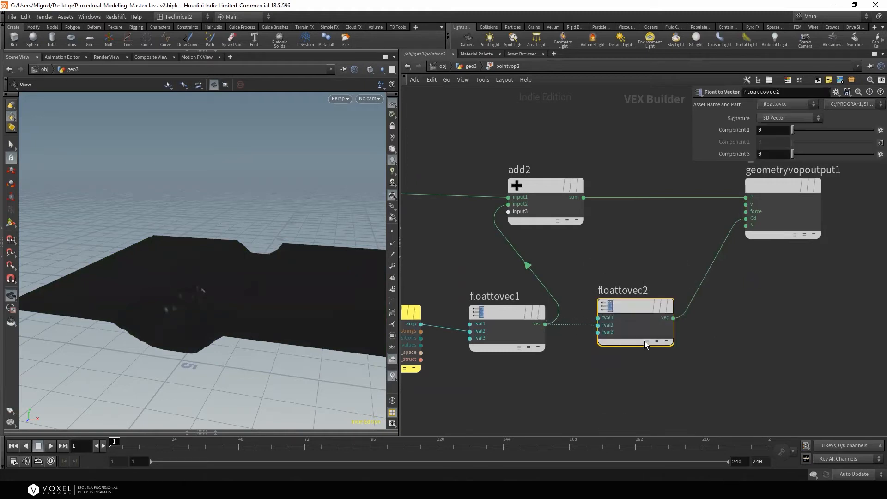
{"action": "key", "text": "Delete"}
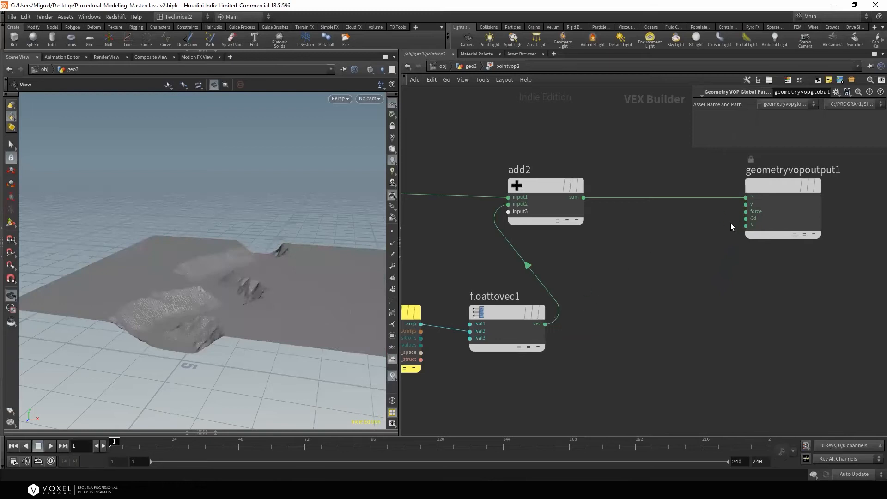
{"action": "left_click", "coordinate": [546, 324]}
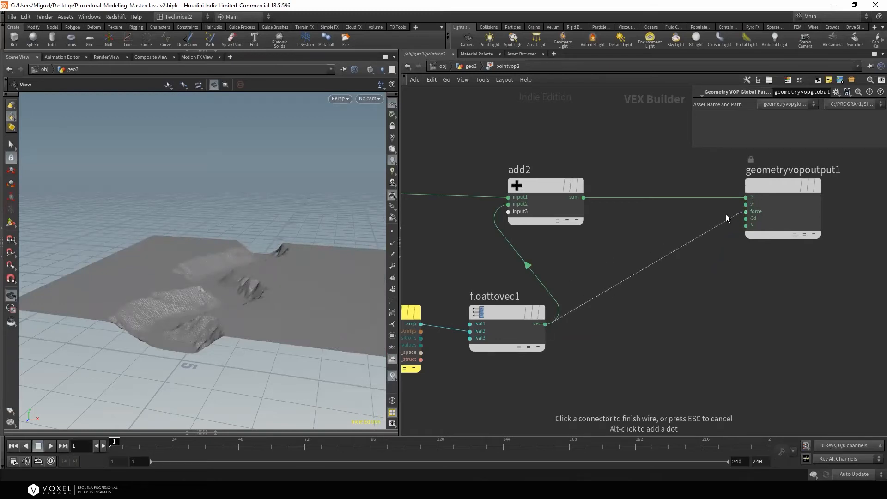
{"action": "left_click", "coordinate": [729, 225]}
{"action": "left_click_drag", "start_coordinate": [311, 303], "coordinate": [299, 351]}
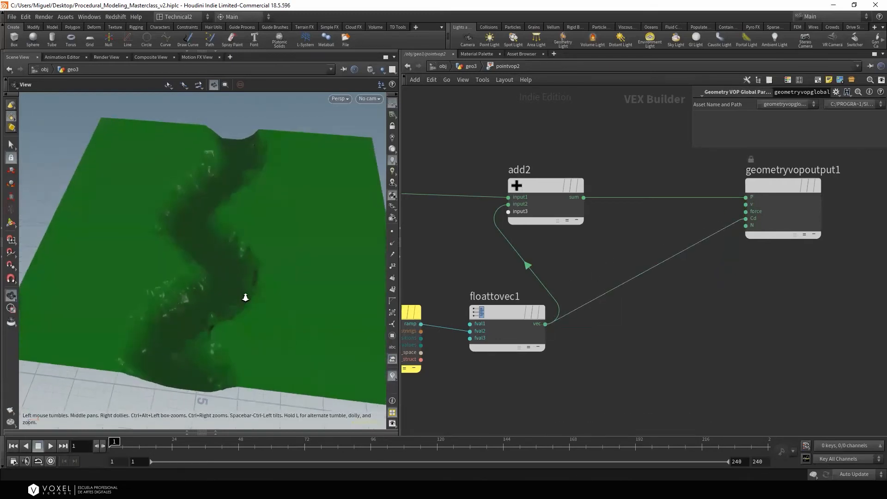
{"action": "right_click_drag", "start_coordinate": [245, 298], "coordinate": [321, 285]}
{"action": "right_click_drag", "start_coordinate": [259, 311], "coordinate": [227, 331]}
{"action": "left_click_drag", "start_coordinate": [228, 331], "coordinate": [225, 315]}
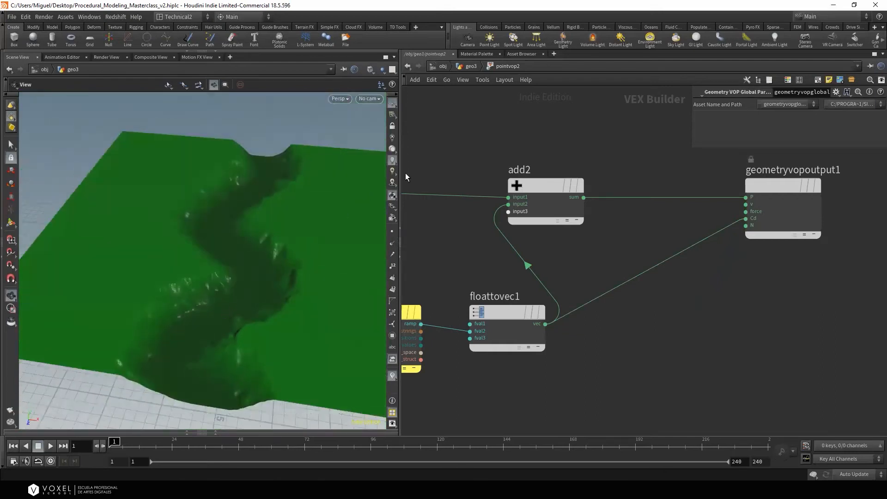
Return to geo3 and set pointvop2's fit source minimum to 0.261, destination minimum to 0.277 and destination maximum to 0.745
{"action": "left_click", "coordinate": [461, 65]}
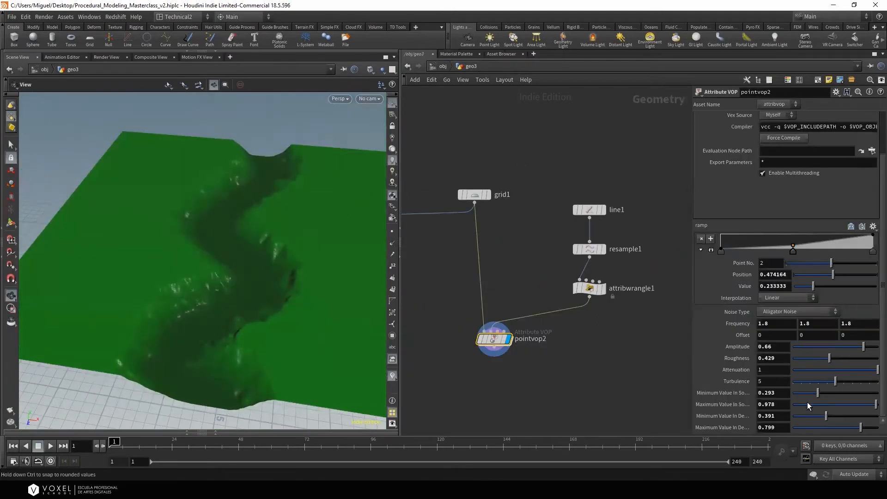
{"action": "mouse_move", "coordinate": [825, 417]}
{"action": "left_mouse_down"}
{"action": "mouse_move", "coordinate": [832, 414]}
{"action": "mouse_move", "coordinate": [813, 415]}
{"action": "mouse_move", "coordinate": [857, 427]}
{"action": "left_mouse_up"}
{"action": "mouse_move", "coordinate": [819, 394]}
{"action": "left_mouse_down"}
{"action": "mouse_move", "coordinate": [859, 395]}
{"action": "mouse_move", "coordinate": [814, 395]}
{"action": "left_mouse_up"}
{"action": "middle_click_drag", "start_coordinate": [539, 318], "coordinate": [526, 274]}
{"action": "left_click_drag", "start_coordinate": [282, 257], "coordinate": [277, 217]}
{"action": "right_click_drag", "start_coordinate": [277, 217], "coordinate": [326, 238]}
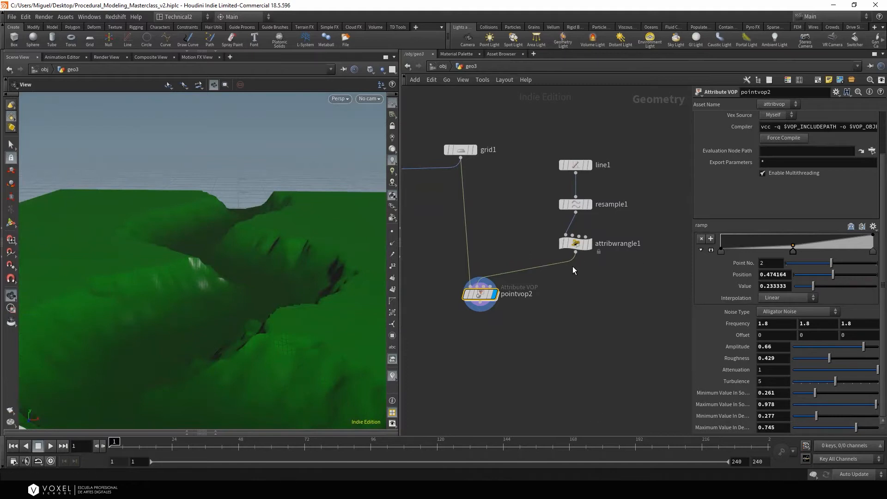
Cut the wire feeding Cd inside pointvop2 and return to the geo3 network
{"action": "double_click", "coordinate": [480, 294]}
{"action": "key", "text": "y"}
{"action": "left_click_drag", "start_coordinate": [678, 311], "coordinate": [635, 245]}
{"action": "left_click", "coordinate": [471, 66]}
{"action": "left_click_drag", "start_coordinate": [301, 221], "coordinate": [295, 269]}
{"action": "middle_click_drag", "start_coordinate": [662, 220], "coordinate": [619, 228]}
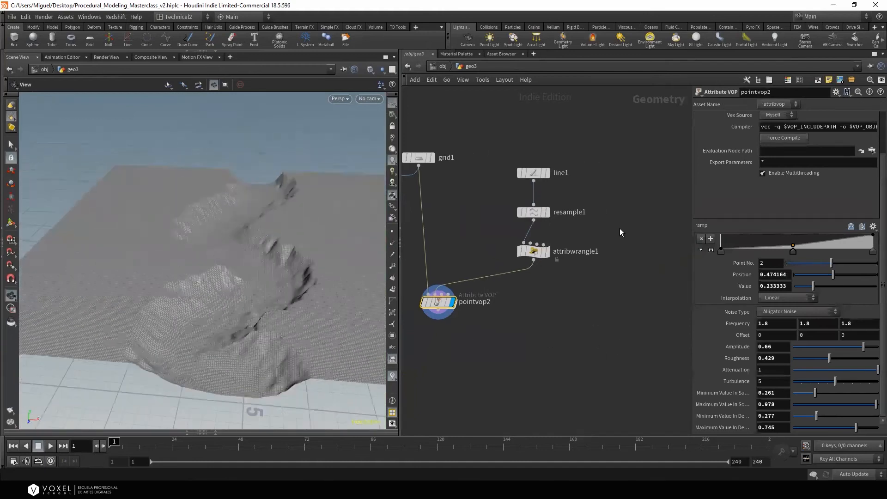
Add a Scatter node fed by grid1 beside the line chain
{"action": "key", "text": "Tab"}
{"action": "left_click", "coordinate": [419, 162]}
{"action": "left_click", "coordinate": [419, 167]}
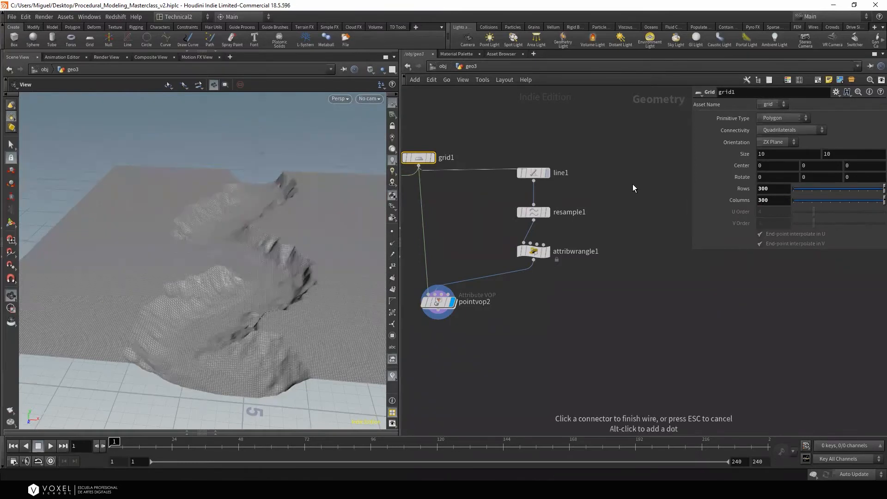
{"action": "key", "text": "Tab"}
{"action": "type", "text": "scatter"}
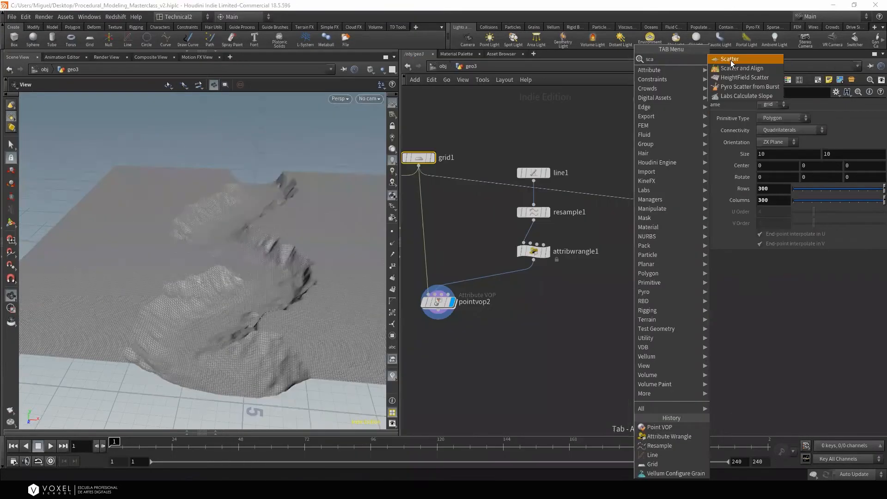
{"action": "left_click", "coordinate": [731, 60]}
{"action": "left_click_drag", "start_coordinate": [635, 203], "coordinate": [633, 215]}
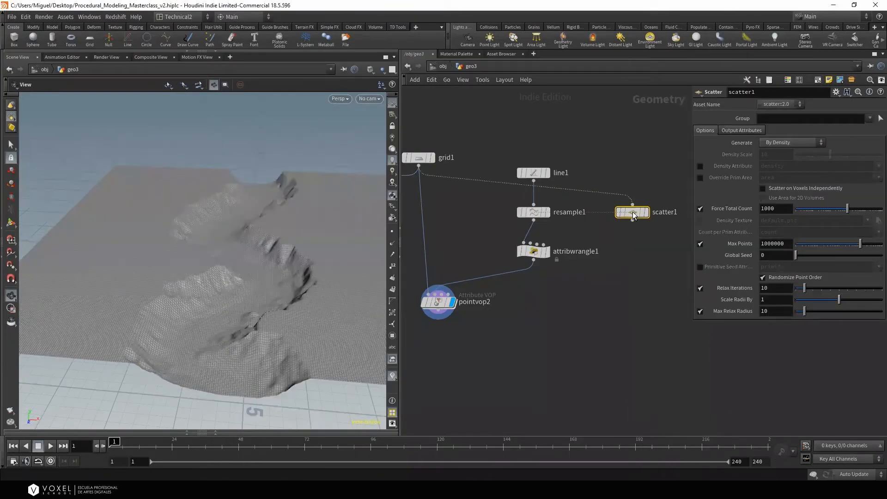
Display scatter1's points and set its Force Total Count to 20
{"action": "left_click", "coordinate": [700, 287]}
{"action": "left_click", "coordinate": [700, 288]}
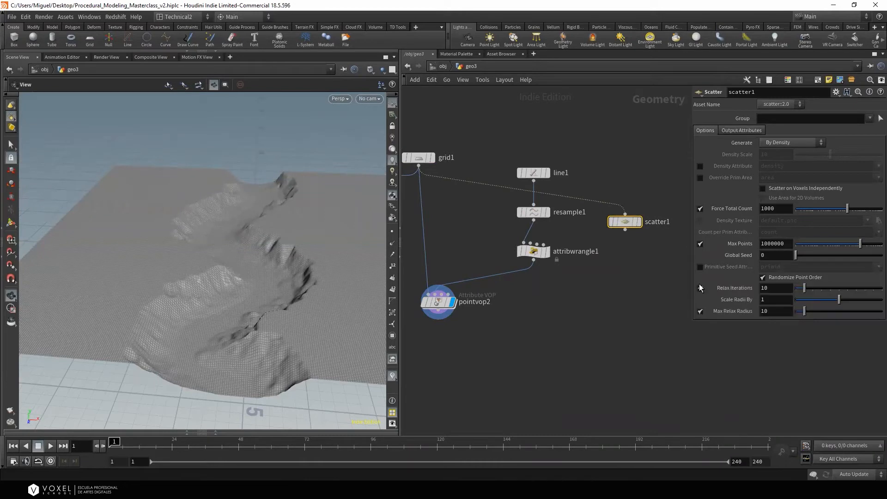
{"action": "left_click", "coordinate": [638, 222]}
{"action": "middle_click_drag", "start_coordinate": [287, 303], "coordinate": [247, 302]}
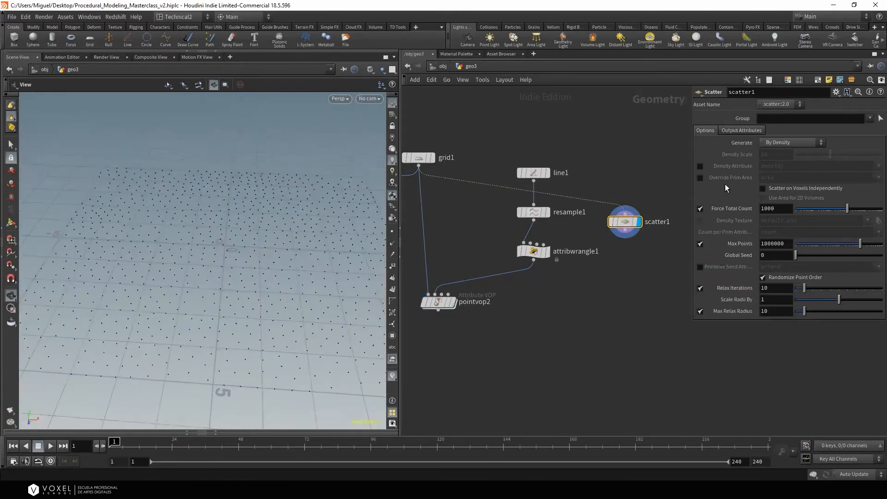
{"action": "mouse_move", "coordinate": [826, 211]}
{"action": "left_mouse_down"}
{"action": "mouse_move", "coordinate": [805, 208]}
{"action": "mouse_move", "coordinate": [822, 211]}
{"action": "left_mouse_up"}
{"action": "right_click_drag", "start_coordinate": [222, 222], "coordinate": [164, 266]}
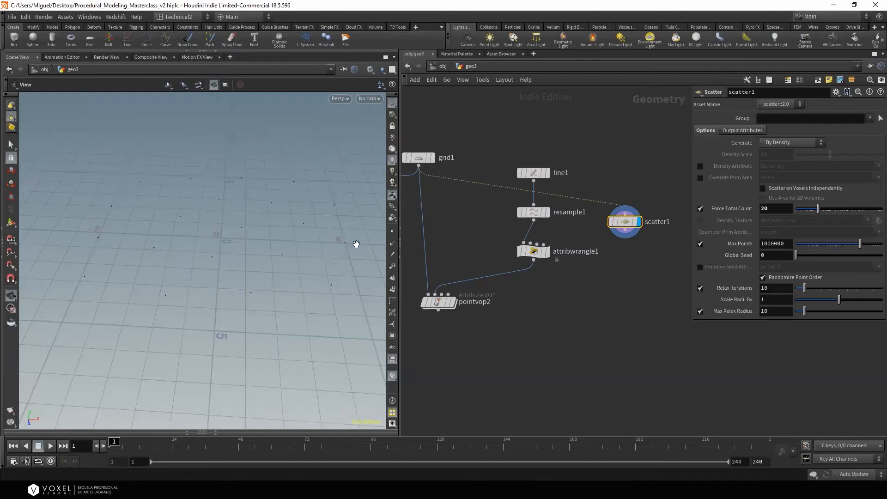
Turn off scatter1's Relax Iterations and move the node farther from the line chain
{"action": "left_click", "coordinate": [700, 288]}
{"action": "left_click_drag", "start_coordinate": [289, 257], "coordinate": [204, 239]}
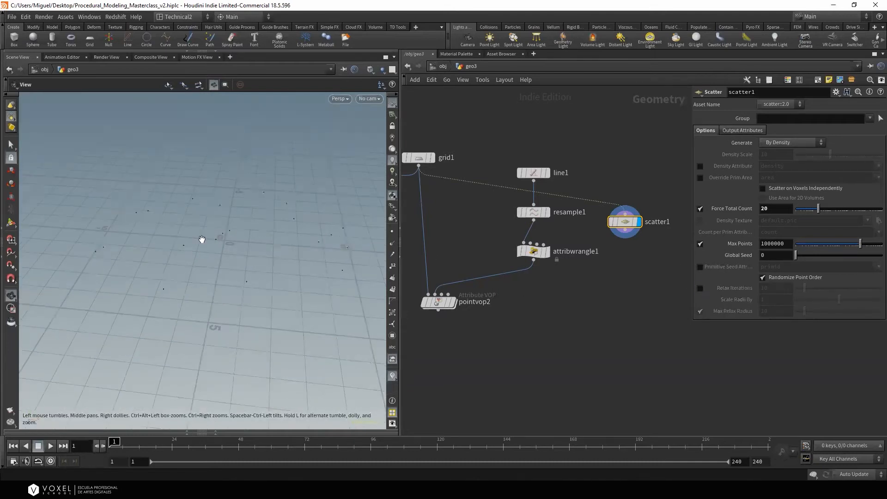
{"action": "left_click_drag", "start_coordinate": [623, 226], "coordinate": [645, 214]}
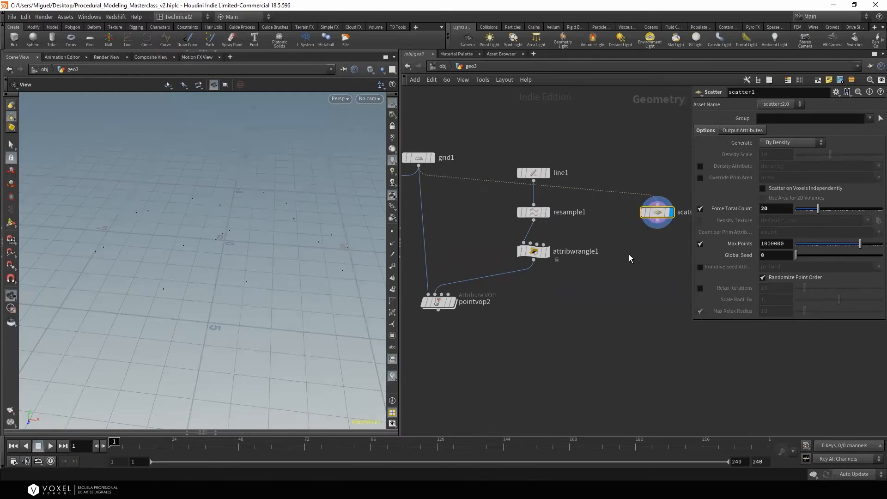
Add a Copy to Points node below scatter1
{"action": "key", "text": "Tab"}
{"action": "type", "text": "cop"}
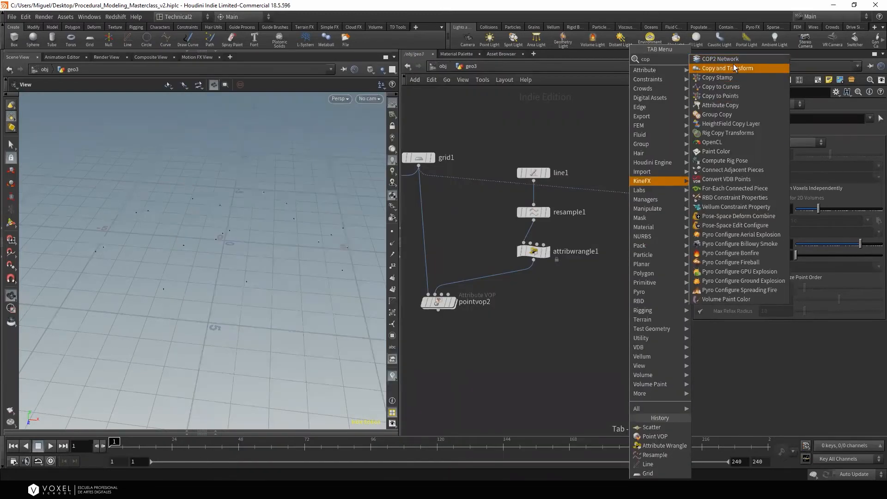
{"action": "left_click", "coordinate": [730, 95]}
{"action": "left_click", "coordinate": [628, 278]}
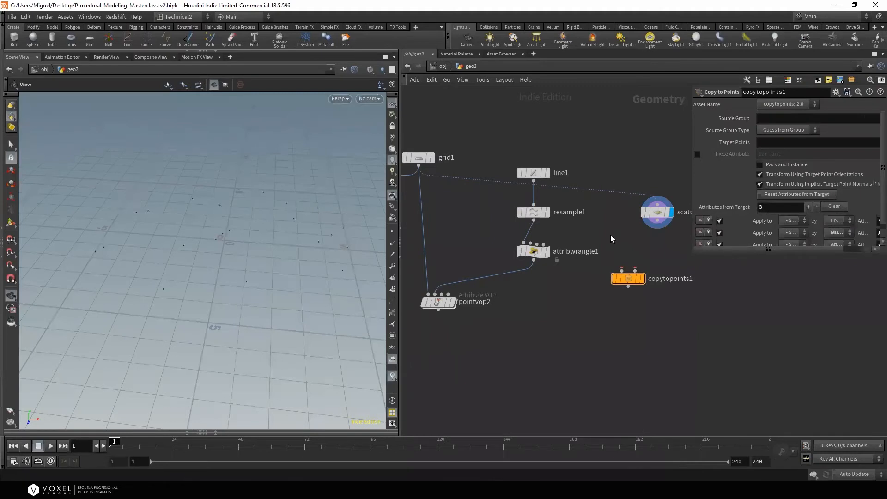
{"action": "key", "text": "Tab"}
{"action": "type", "text": "sp"}
{"action": "key", "text": "Escape"}
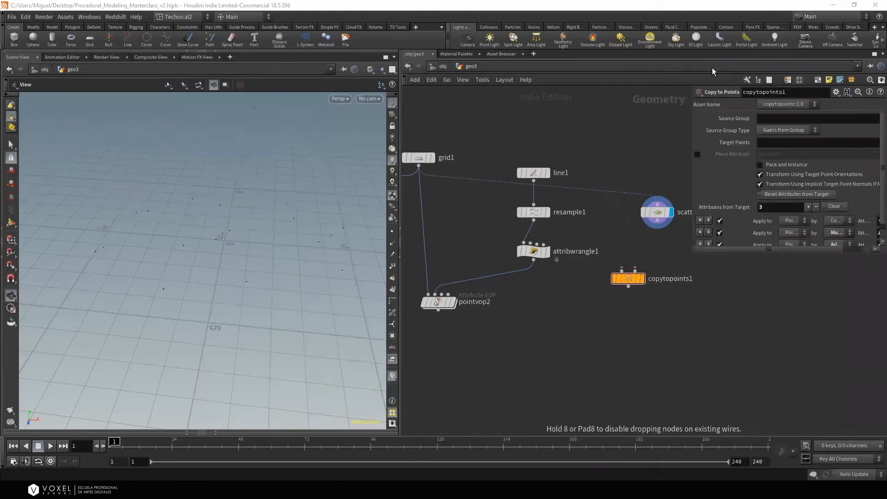
{"action": "key", "text": "Tab"}
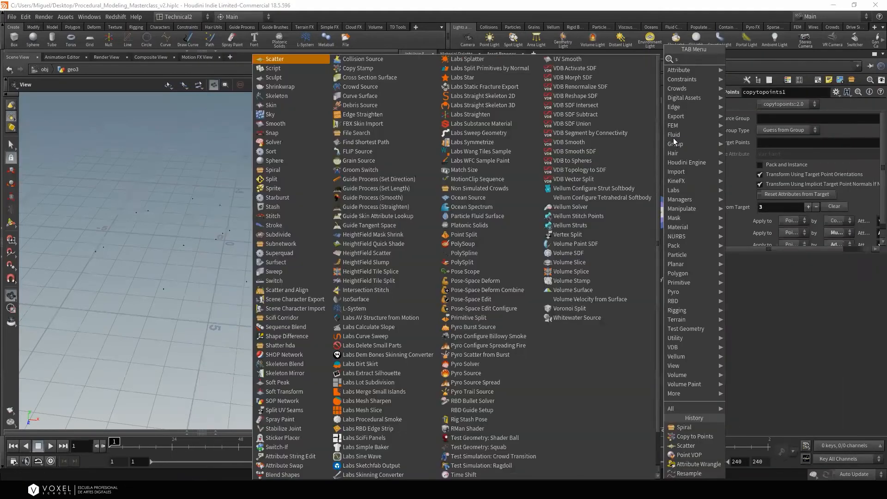
{"action": "key", "text": "Escape"}
{"action": "key", "text": "Tab"}
{"action": "key", "text": "Escape"}
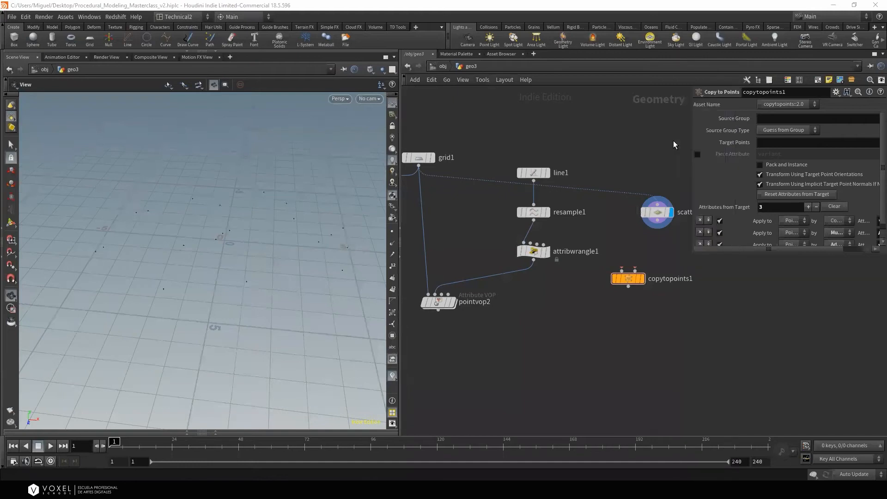
Add a Sphere node above copytopoints1, next to the line chain
{"action": "key", "text": "Tab"}
{"action": "type", "text": "s"}
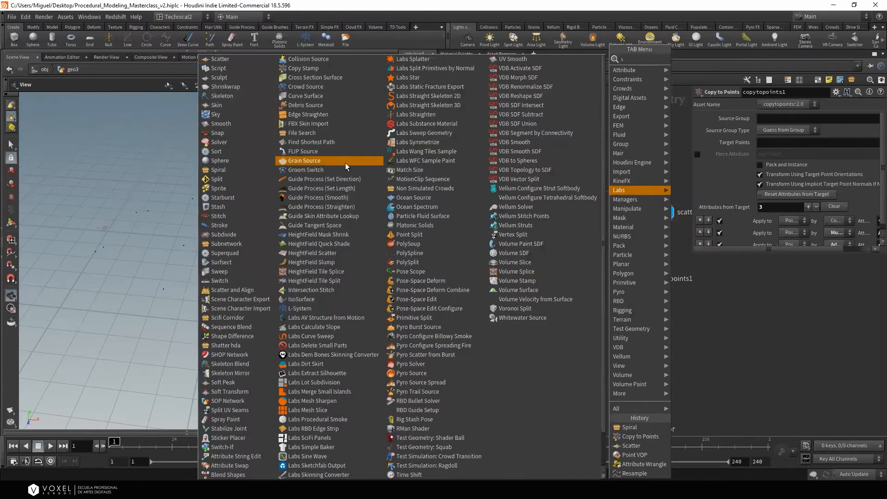
{"action": "left_click", "coordinate": [226, 162]}
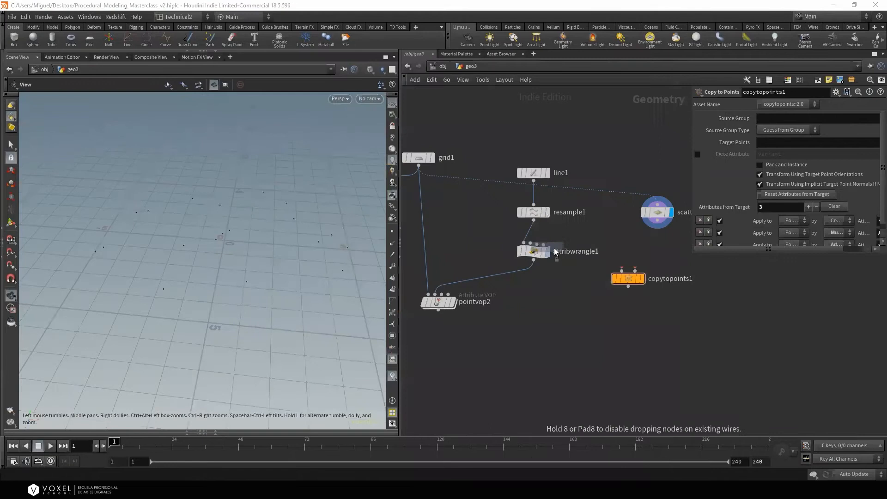
{"action": "left_click", "coordinate": [586, 231]}
Wire sphere1 into copytopoints1's first input and scatter1 into its second, and display the copied spheres
{"action": "left_click", "coordinate": [586, 239]}
{"action": "left_click", "coordinate": [621, 270]}
{"action": "left_click", "coordinate": [663, 223]}
{"action": "left_click", "coordinate": [635, 270]}
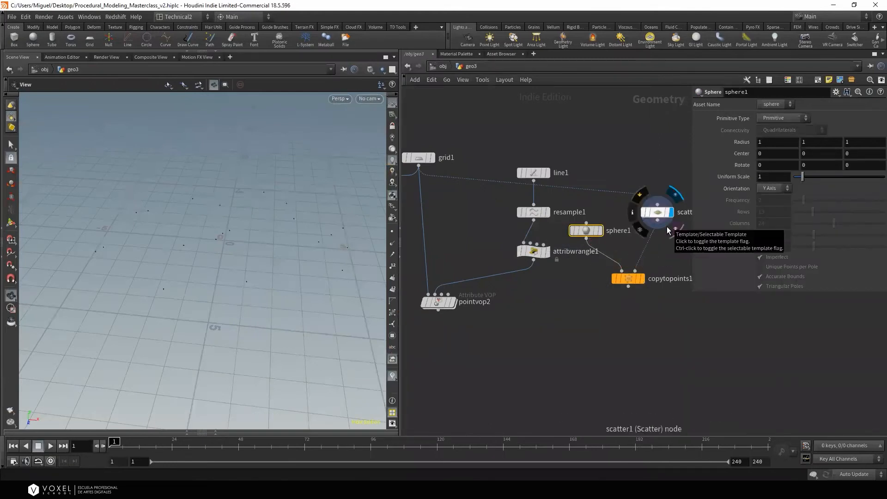
{"action": "left_click", "coordinate": [642, 278]}
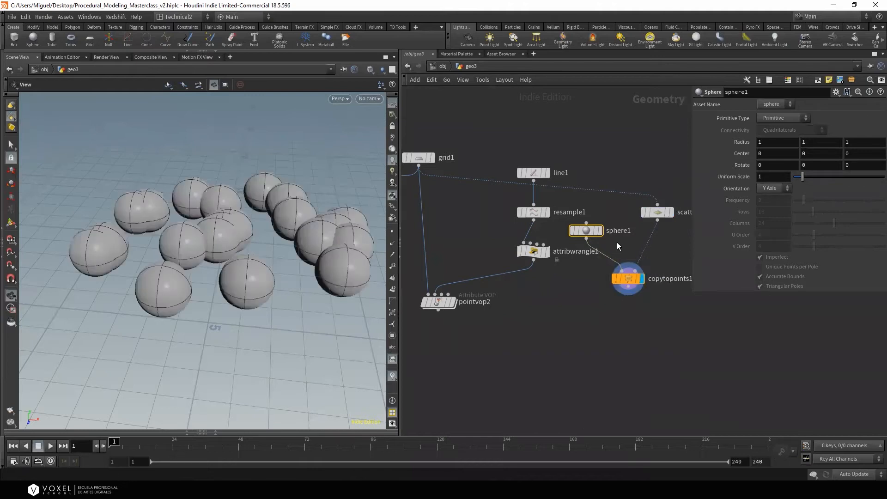
Set sphere1's Primitive Type to Polygon, its Frequency to 12 and its Uniform Scale to 0.51
{"action": "left_click", "coordinate": [784, 118]}
{"action": "left_click", "coordinate": [773, 131]}
{"action": "middle_click_drag", "start_coordinate": [739, 200], "coordinate": [797, 200]}
{"action": "middle_click_drag", "start_coordinate": [728, 206], "coordinate": [727, 207]}
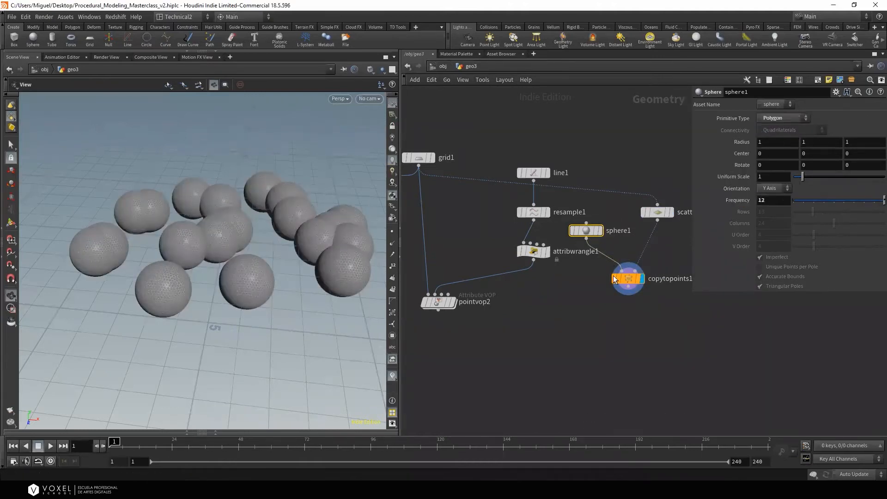
{"action": "left_click_drag", "start_coordinate": [323, 261], "coordinate": [332, 277]}
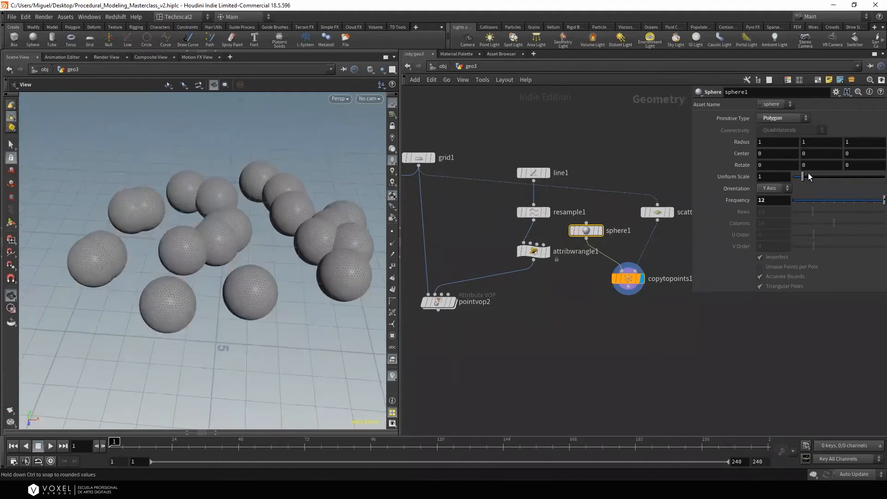
{"action": "left_click_drag", "start_coordinate": [801, 177], "coordinate": [798, 176]}
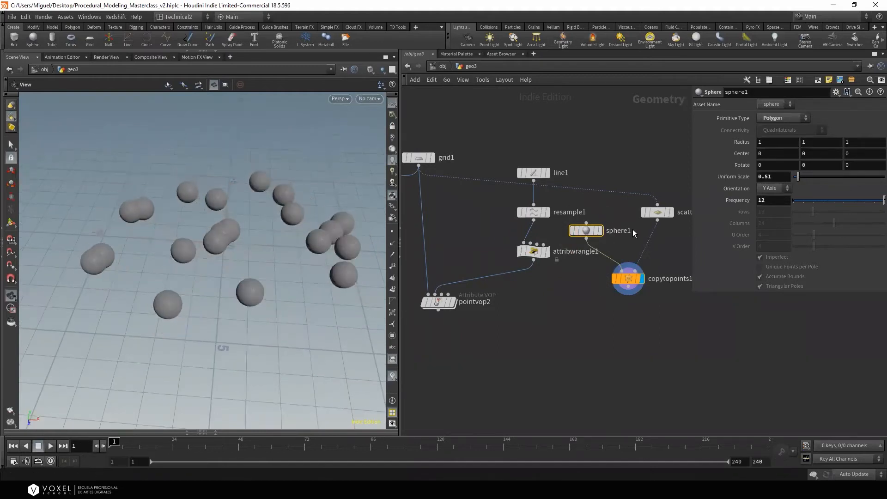
Wire copytopoints1 into pointvop2's second input in place of attribwrangle1 and display the terrain carved by the spheres
{"action": "left_click", "coordinate": [629, 288]}
{"action": "left_click", "coordinate": [444, 301]}
{"action": "left_click", "coordinate": [452, 301]}
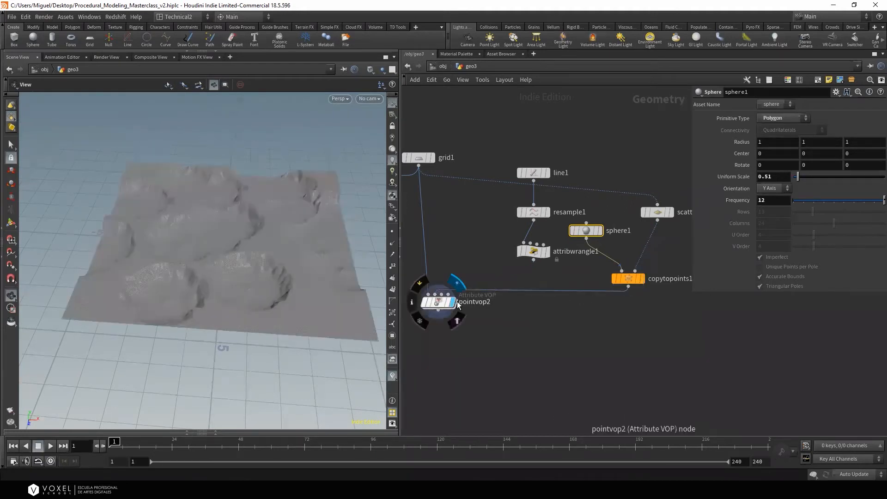
{"action": "right_click_drag", "start_coordinate": [268, 260], "coordinate": [317, 256]}
{"action": "left_click_drag", "start_coordinate": [316, 256], "coordinate": [303, 296]}
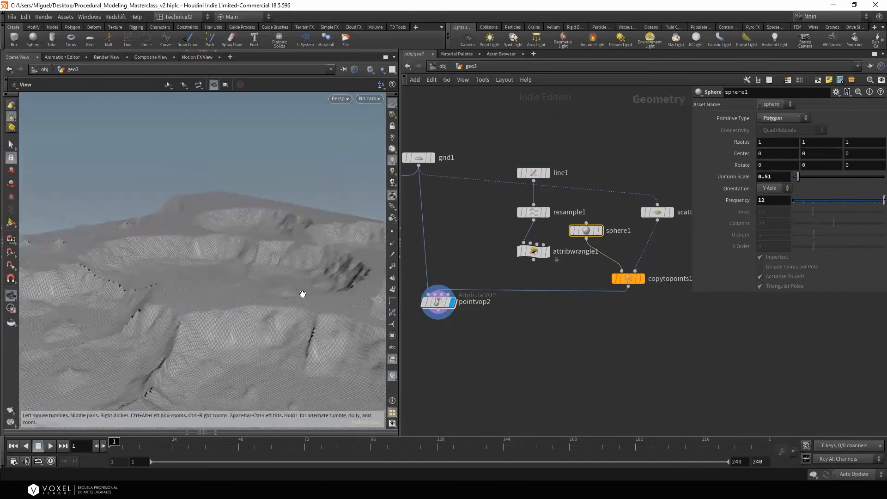
{"action": "left_click_drag", "start_coordinate": [265, 241], "coordinate": [216, 278]}
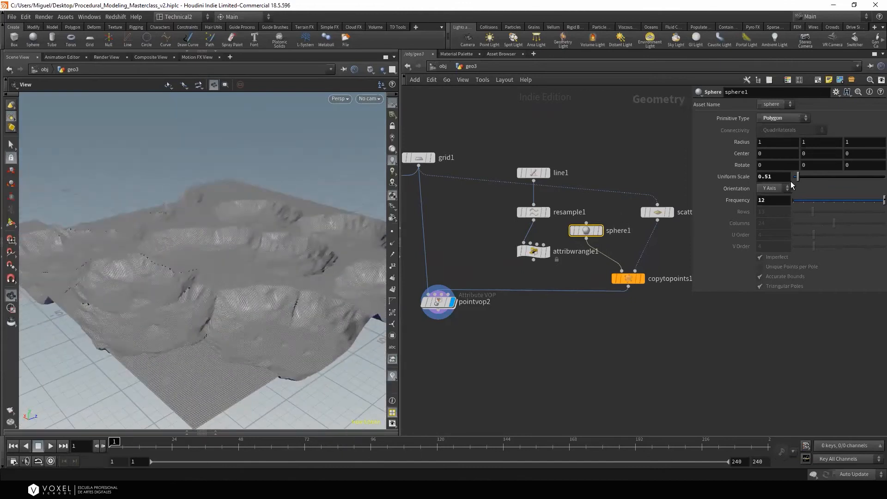
Adjust sphere1's Uniform Scale and set scatter1's Force Total Count to 23
{"action": "middle_click_drag", "start_coordinate": [782, 178], "coordinate": [601, 204]}
{"action": "left_click", "coordinate": [657, 212]}
{"action": "left_click_drag", "start_coordinate": [814, 209], "coordinate": [819, 209]}
{"action": "left_click_drag", "start_coordinate": [198, 204], "coordinate": [193, 224]}
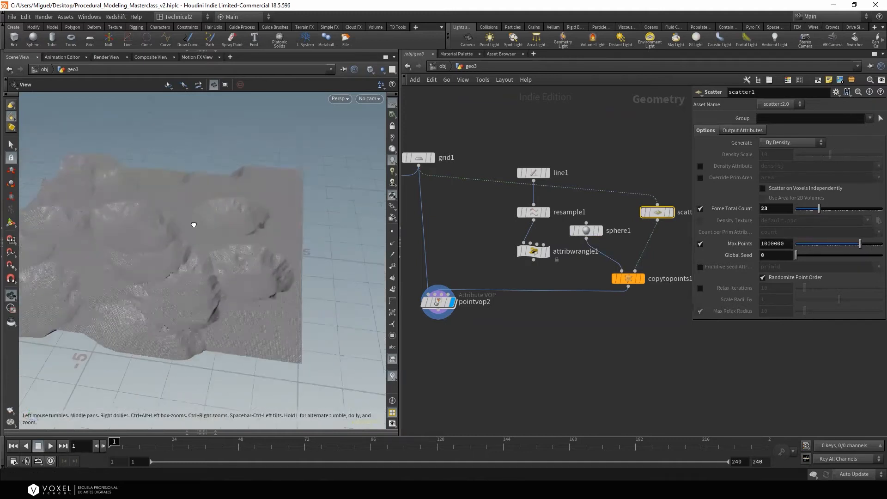
Add a Test Geometry: Squab node beside copytopoints1 and display it in the viewport
{"action": "middle_click_drag", "start_coordinate": [641, 257], "coordinate": [573, 243]}
{"action": "left_click", "coordinate": [633, 228]}
{"action": "key", "text": "Tab"}
{"action": "type", "text": "tes"}
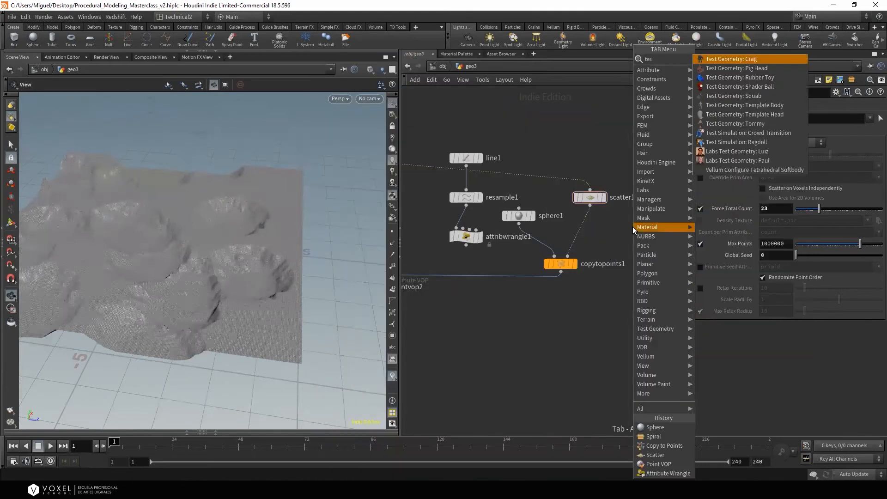
{"action": "left_click", "coordinate": [731, 96]}
{"action": "left_click", "coordinate": [637, 229]}
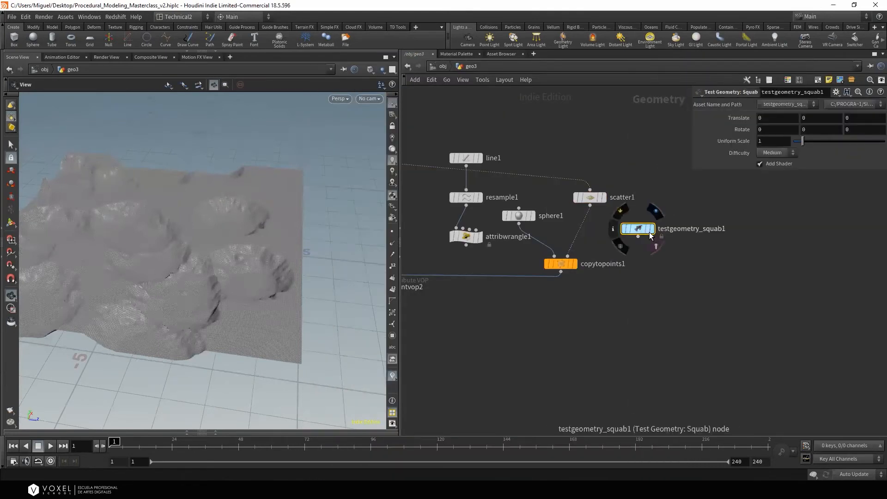
{"action": "left_click", "coordinate": [652, 230]}
{"action": "left_click_drag", "start_coordinate": [208, 242], "coordinate": [252, 240]}
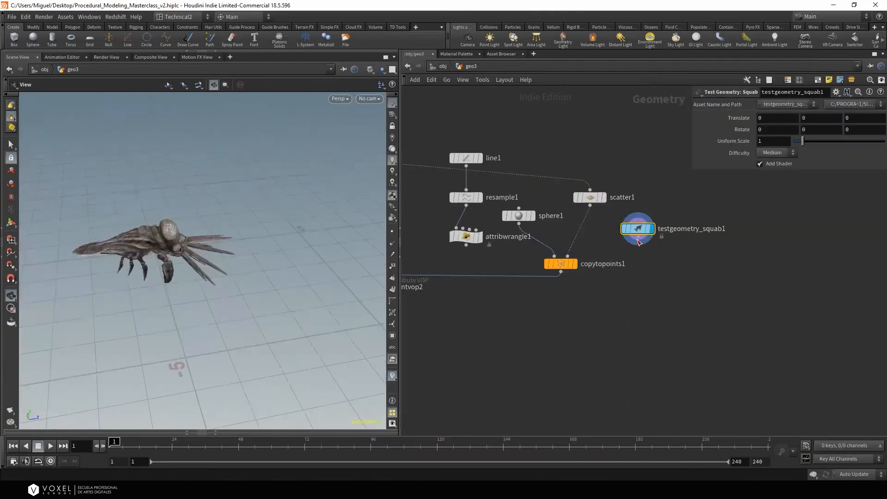
Wire testgeometry_squab1 into pointvop2's second input, display the carved terrain, and adjust the squab's Uniform Scale
{"action": "left_click", "coordinate": [638, 241]}
{"action": "middle_click_drag", "start_coordinate": [569, 298], "coordinate": [701, 253]}
{"action": "left_click", "coordinate": [501, 234]}
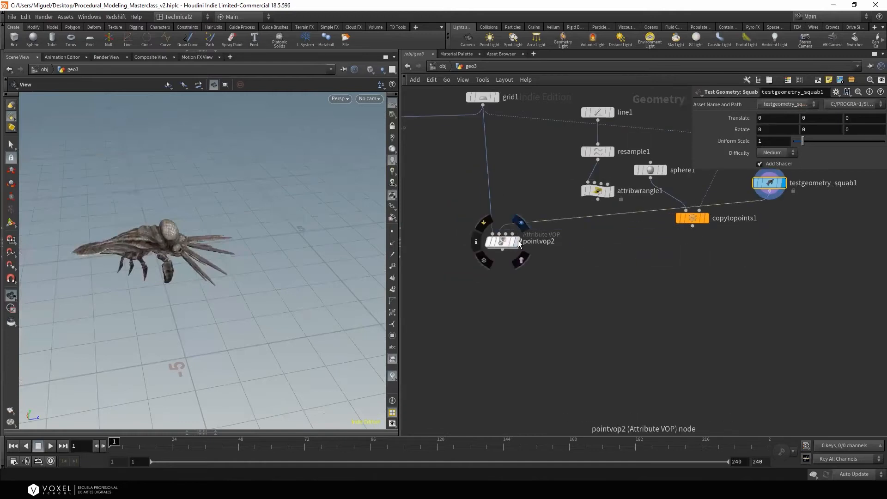
{"action": "left_click", "coordinate": [517, 241]}
{"action": "left_click_drag", "start_coordinate": [188, 253], "coordinate": [262, 274]}
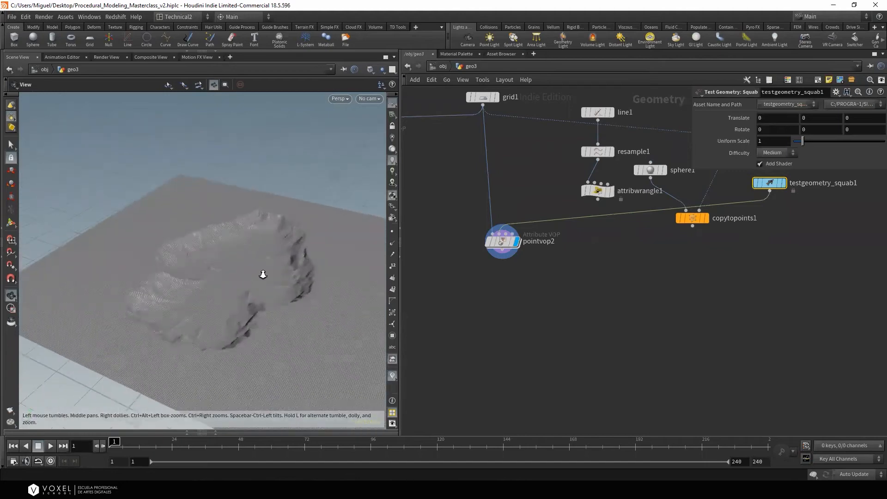
{"action": "right_click_drag", "start_coordinate": [262, 274], "coordinate": [277, 292]}
{"action": "left_click_drag", "start_coordinate": [278, 292], "coordinate": [208, 310]}
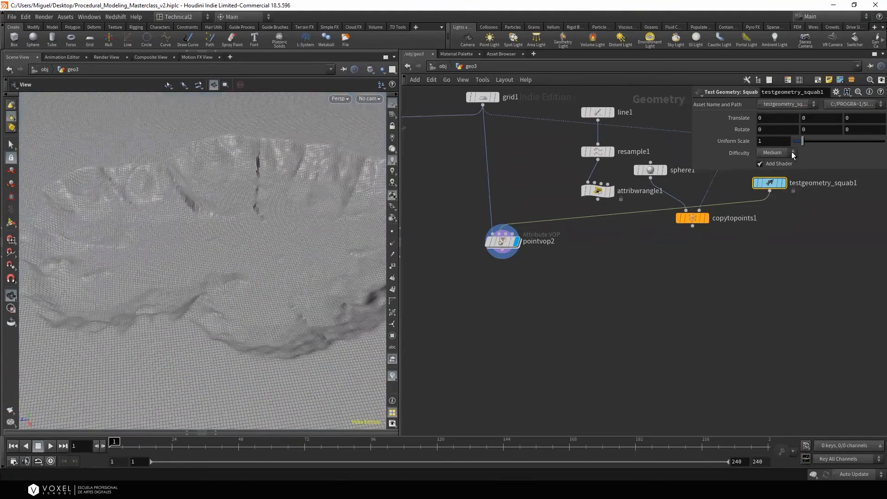
{"action": "left_click_drag", "start_coordinate": [795, 145], "coordinate": [804, 145]}
Add a Merge node below copytopoints1
{"action": "middle_click_drag", "start_coordinate": [744, 233], "coordinate": [714, 242]}
{"action": "key", "text": "Tab"}
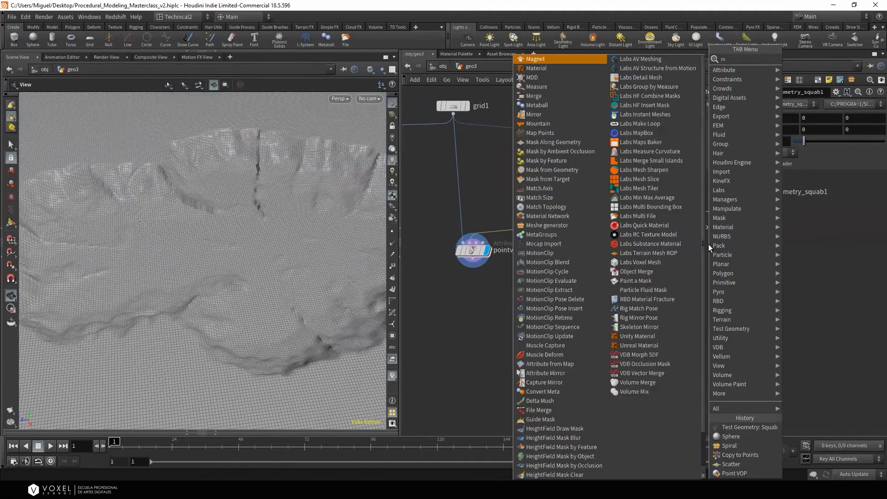
{"action": "type", "text": "mer"}
{"action": "left_click", "coordinate": [816, 57]}
{"action": "left_click", "coordinate": [679, 250]}
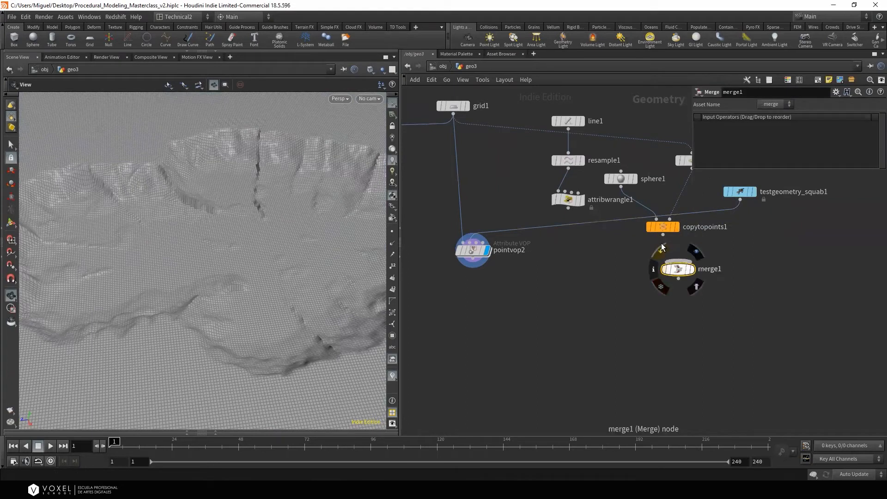
Wire copytopoints1 and testgeometry_squab1 into merge1 and display the merged geometry
{"action": "left_click", "coordinate": [663, 229]}
{"action": "left_click_drag", "start_coordinate": [663, 235], "coordinate": [679, 262]}
{"action": "middle_click_drag", "start_coordinate": [717, 276], "coordinate": [571, 278]}
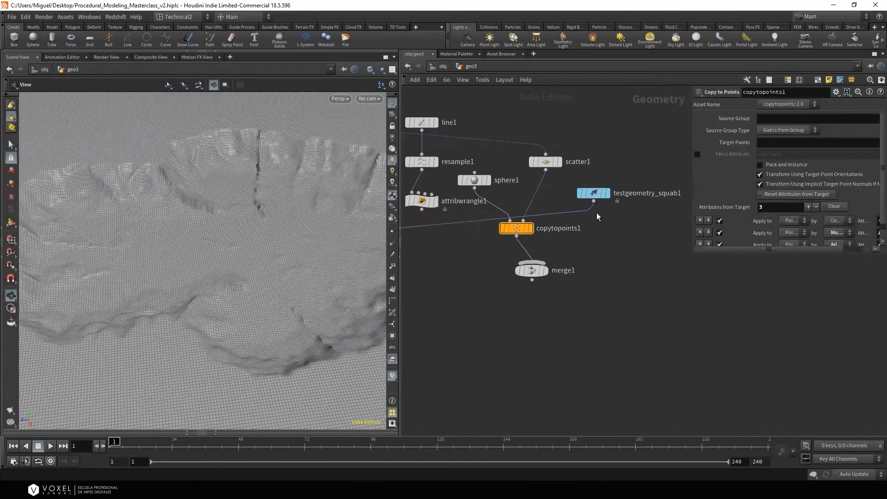
{"action": "left_click_drag", "start_coordinate": [594, 201], "coordinate": [532, 267]}
{"action": "left_click", "coordinate": [545, 270]}
Wire merge1 into pointvop2's second input and display the terrain carved by the spheres and squab together
{"action": "middle_click_drag", "start_coordinate": [515, 331], "coordinate": [594, 308]}
{"action": "left_click", "coordinate": [606, 259]}
{"action": "middle_click_drag", "start_coordinate": [470, 243], "coordinate": [524, 263]}
{"action": "left_click", "coordinate": [457, 240]}
{"action": "key", "text": "r"}
{"action": "left_click", "coordinate": [453, 254]}
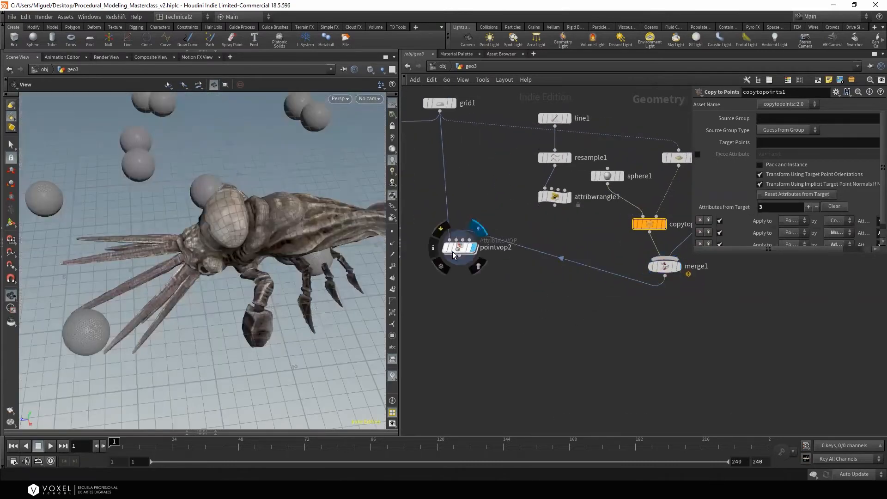
{"action": "scroll", "coordinate": [212, 281], "scroll_direction": "down", "scroll_amount": 5}
{"action": "left_click_drag", "start_coordinate": [227, 280], "coordinate": [364, 241]}
{"action": "scroll", "coordinate": [331, 251], "scroll_direction": "up", "scroll_amount": 4}
{"action": "scroll", "coordinate": [364, 241], "scroll_direction": "up", "scroll_amount": 4}
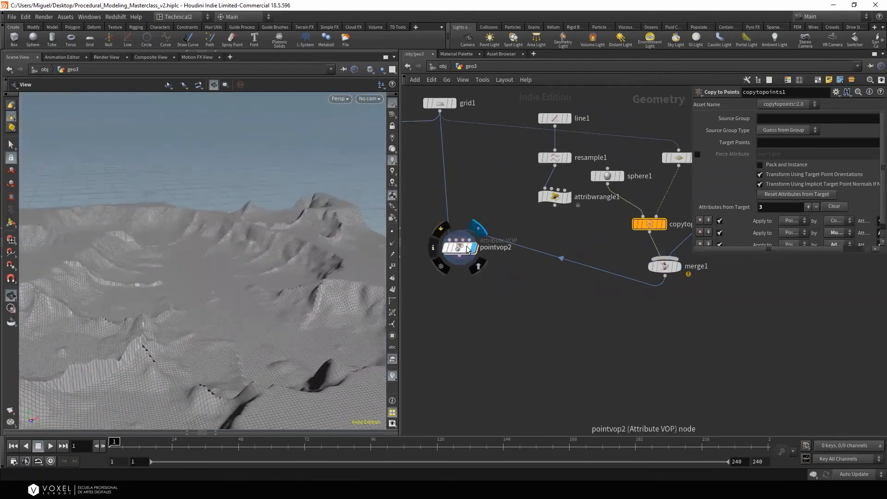
Move pointvop2 slightly lower in the network and examine the carved terrain up close
{"action": "left_click_drag", "start_coordinate": [467, 249], "coordinate": [475, 268]}
{"action": "scroll", "coordinate": [238, 280], "scroll_direction": "down", "scroll_amount": 5}
{"action": "left_click_drag", "start_coordinate": [243, 307], "coordinate": [261, 254]}
{"action": "scroll", "coordinate": [252, 264], "scroll_direction": "up", "scroll_amount": 3}
{"action": "scroll", "coordinate": [204, 259], "scroll_direction": "down", "scroll_amount": 5}
{"action": "scroll", "coordinate": [217, 246], "scroll_direction": "up", "scroll_amount": 4}
Set pointvop2's Frequency to 2.1 on all axes, Noise Type to Sparse Convolution Noise and Amplitude to 0.46
{"action": "left_click", "coordinate": [470, 268]}
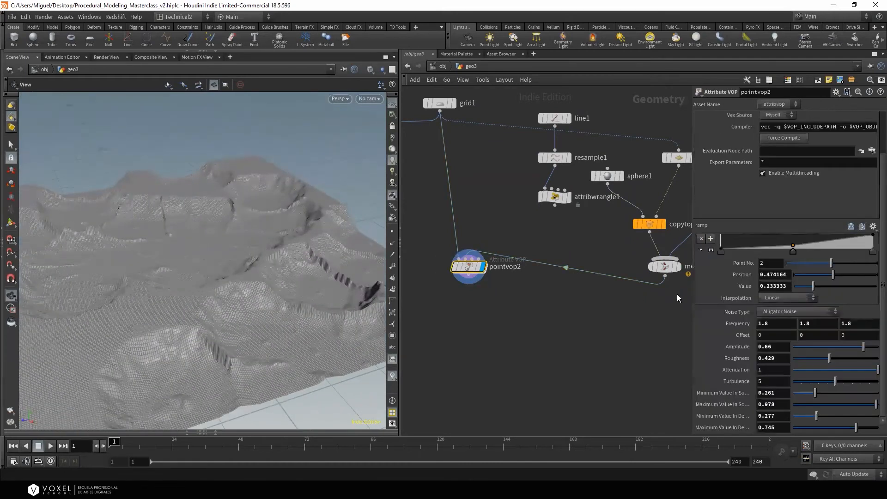
{"action": "middle_click_drag", "start_coordinate": [731, 351], "coordinate": [760, 324]}
{"action": "left_click", "coordinate": [781, 312]}
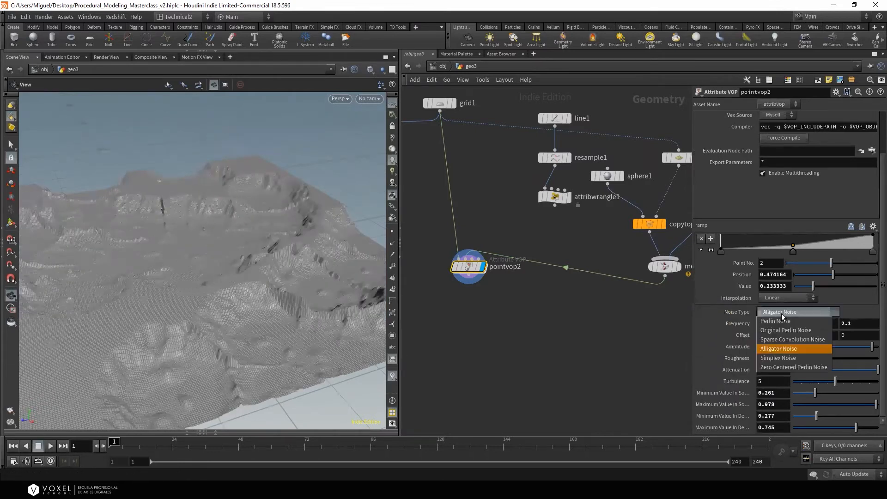
{"action": "left_click", "coordinate": [793, 339]}
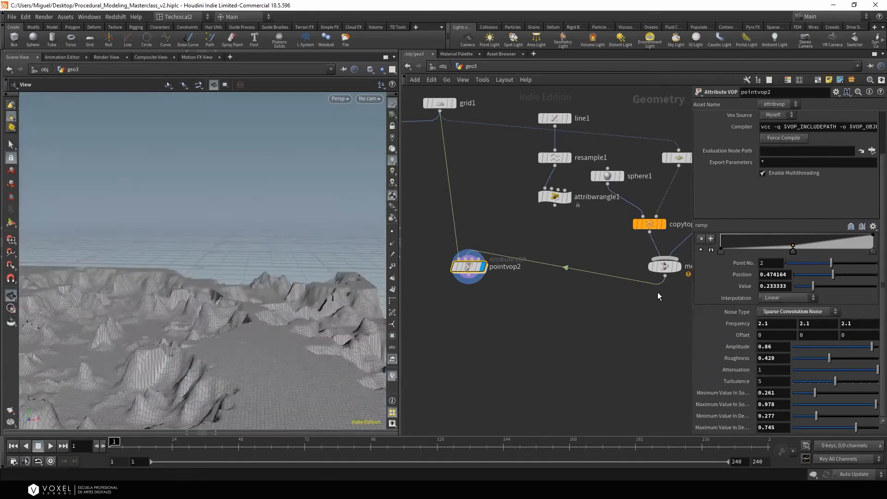
{"action": "middle_click_drag", "start_coordinate": [778, 349], "coordinate": [725, 347]}
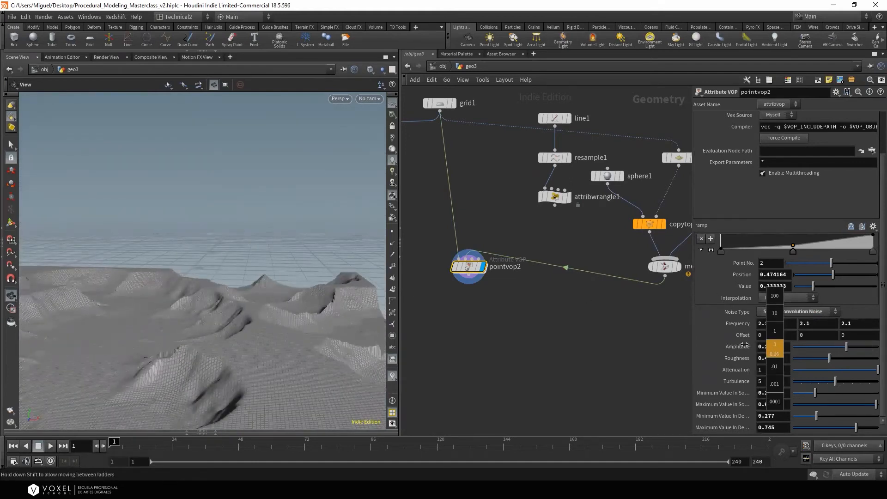
{"action": "left_click_drag", "start_coordinate": [188, 346], "coordinate": [282, 279]}
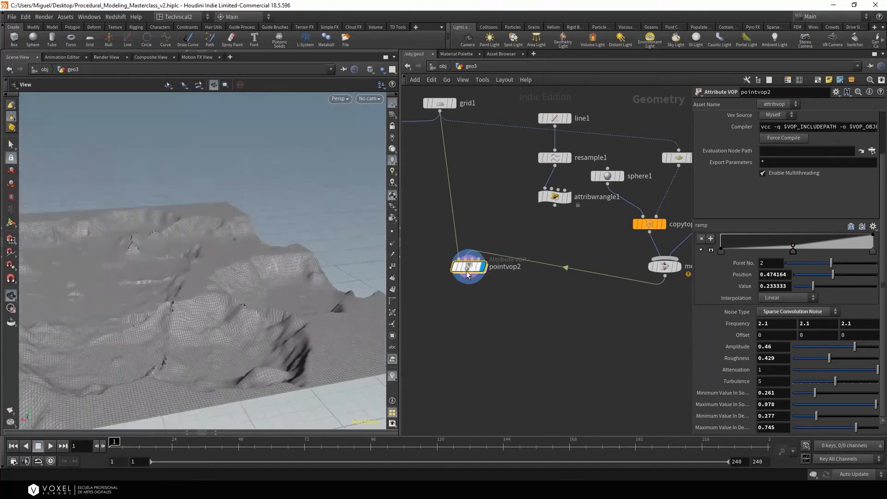
Move pointvop2 down below the level of merge1 and look over the reshaped terrain from other angles
{"action": "left_click_drag", "start_coordinate": [467, 275], "coordinate": [474, 313]}
{"action": "left_click_drag", "start_coordinate": [291, 301], "coordinate": [118, 351]}
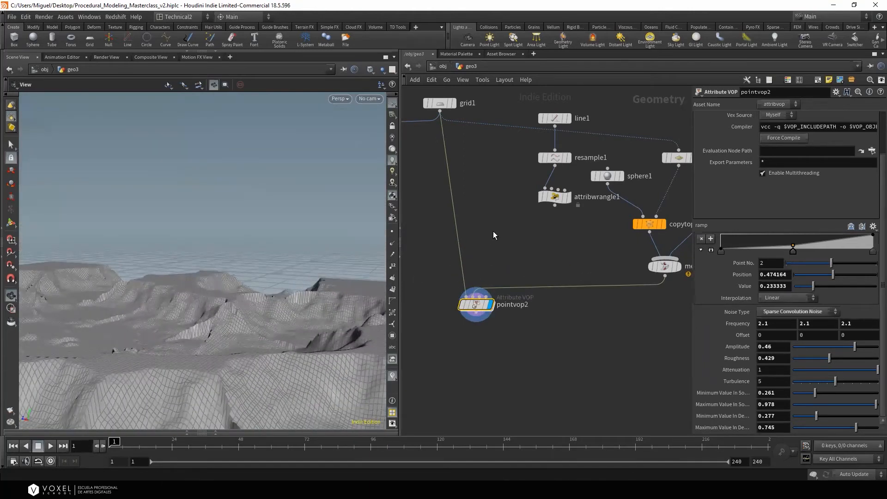
{"action": "scroll", "coordinate": [493, 235], "scroll_direction": "down", "scroll_amount": 3}
{"action": "left_click_drag", "start_coordinate": [230, 237], "coordinate": [69, 266]}
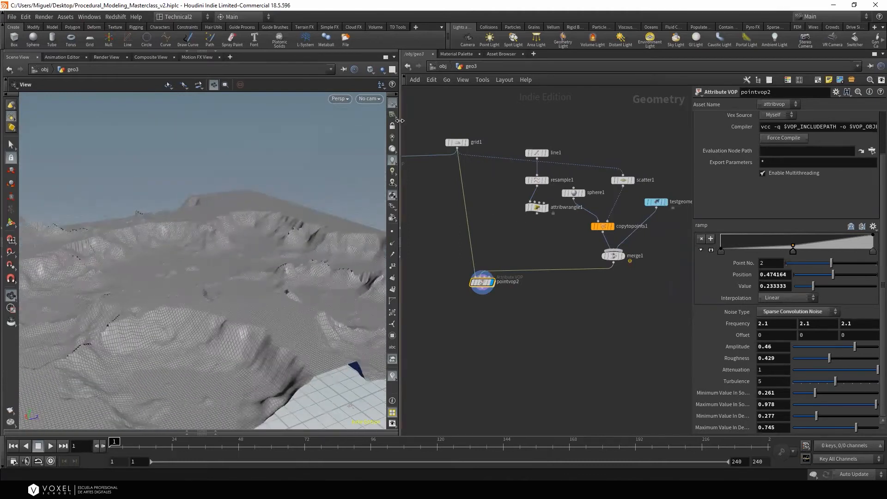
Make the viewport slightly wider than before and return to the object-level network
{"action": "left_click_drag", "start_coordinate": [400, 120], "coordinate": [547, 124]}
{"action": "left_click_drag", "start_coordinate": [401, 196], "coordinate": [301, 253]}
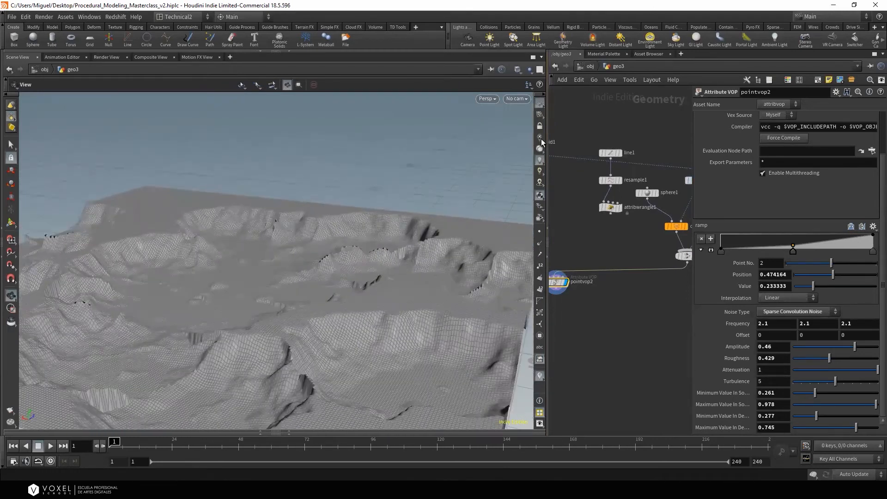
{"action": "left_click_drag", "start_coordinate": [548, 103], "coordinate": [445, 104]}
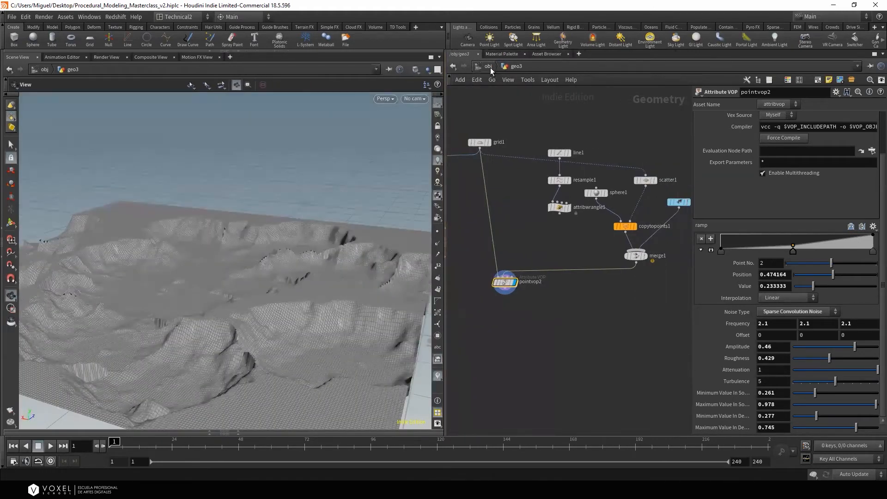
{"action": "left_click", "coordinate": [489, 67]}
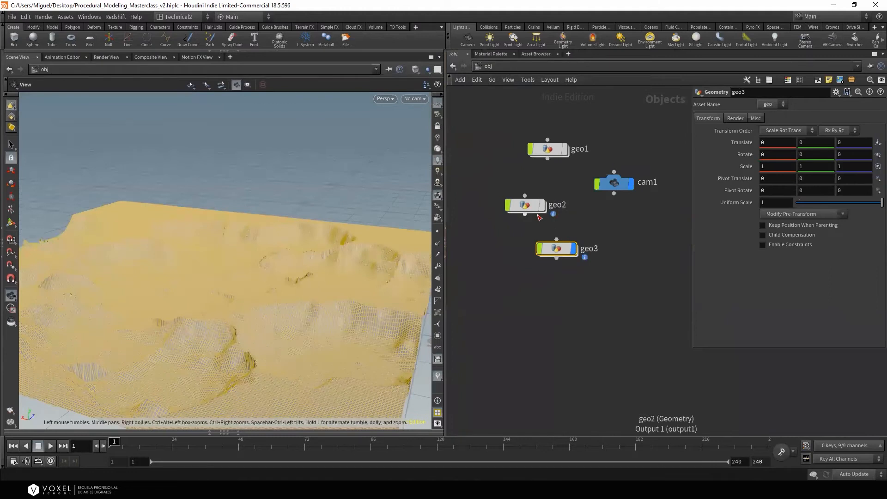
Inside geo3, connect attribwrangle1 to pointvop2's second input in place of merge1 and look over the carved trench
{"action": "double_click", "coordinate": [557, 249]}
{"action": "middle_click_drag", "start_coordinate": [617, 274], "coordinate": [571, 264]}
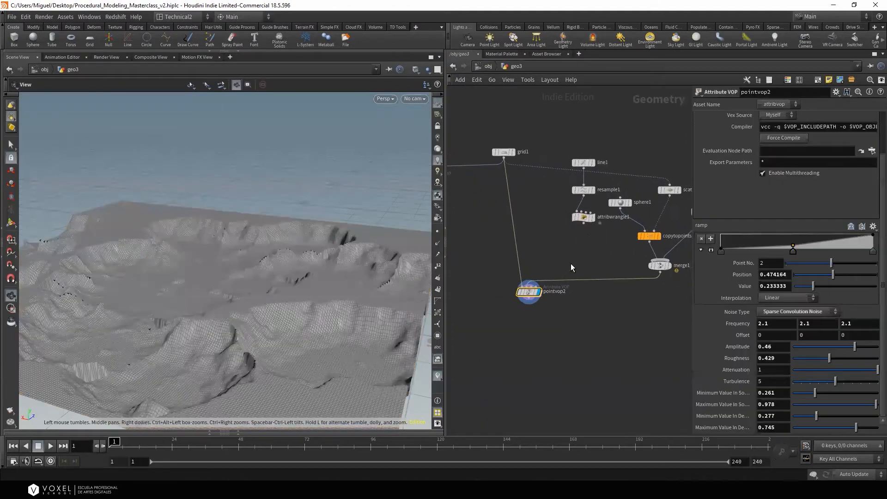
{"action": "left_click", "coordinate": [584, 223]}
{"action": "left_click", "coordinate": [532, 285]}
{"action": "left_click_drag", "start_coordinate": [259, 271], "coordinate": [235, 289]}
{"action": "scroll", "coordinate": [221, 284], "scroll_direction": "up", "scroll_amount": 3}
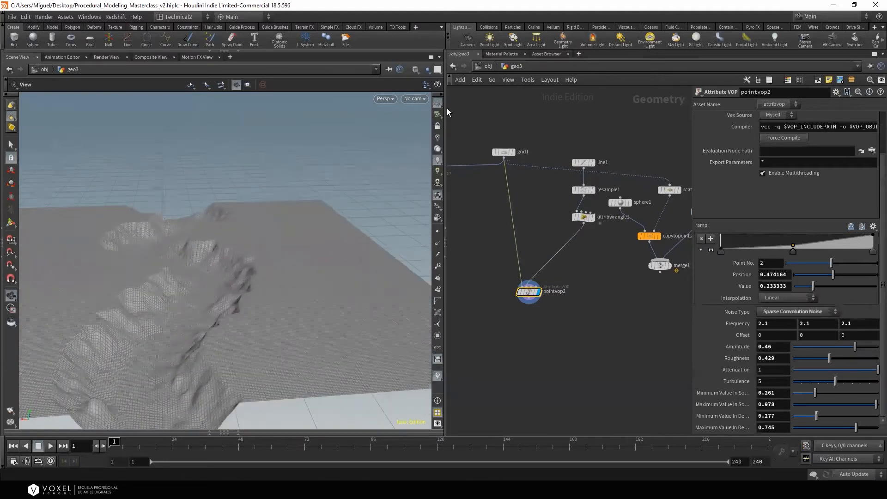
Narrow the viewport to give the network editor more room and bring the empty area beside pointvop1 into view
{"action": "left_click_drag", "start_coordinate": [387, 116], "coordinate": [348, 116]}
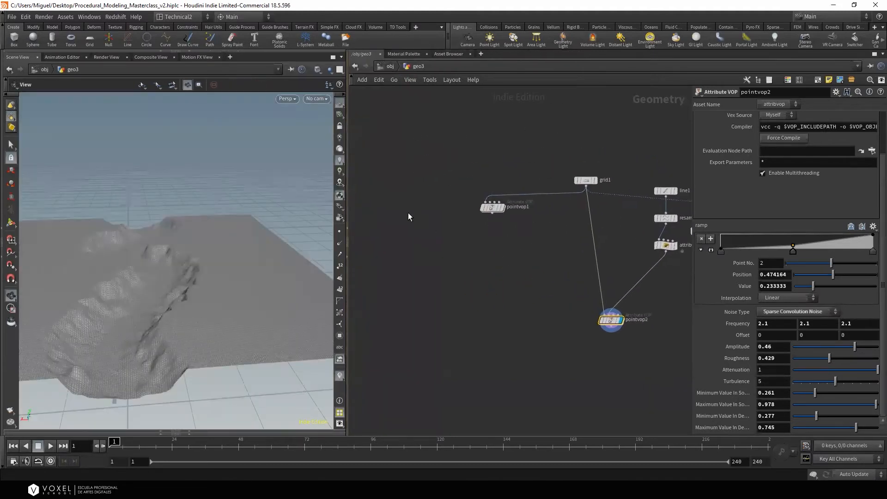
{"action": "middle_click_drag", "start_coordinate": [418, 182], "coordinate": [467, 185]}
{"action": "scroll", "coordinate": [194, 230], "scroll_direction": "up", "scroll_amount": 3}
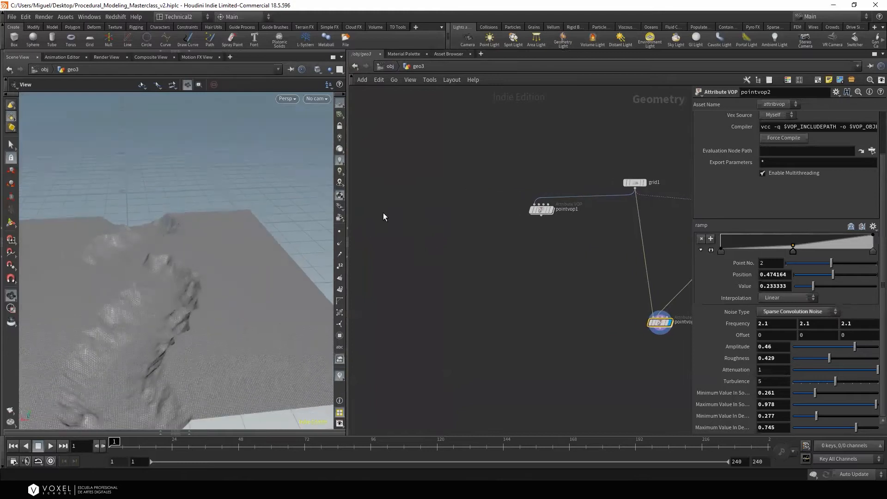
Add a new Line node in the empty area beside pointvop1 and display it framed in the viewport
{"action": "key", "text": "Tab"}
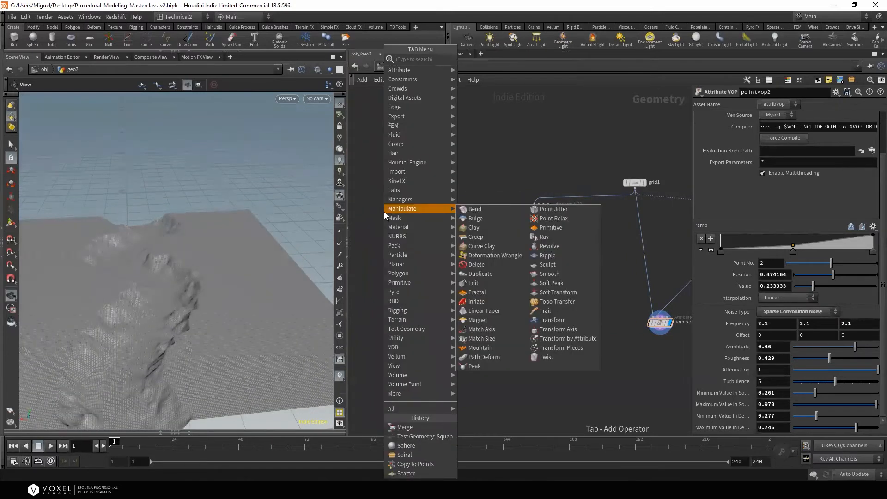
{"action": "type", "text": "li"}
{"action": "left_click", "coordinate": [490, 60]}
{"action": "left_click", "coordinate": [452, 264]}
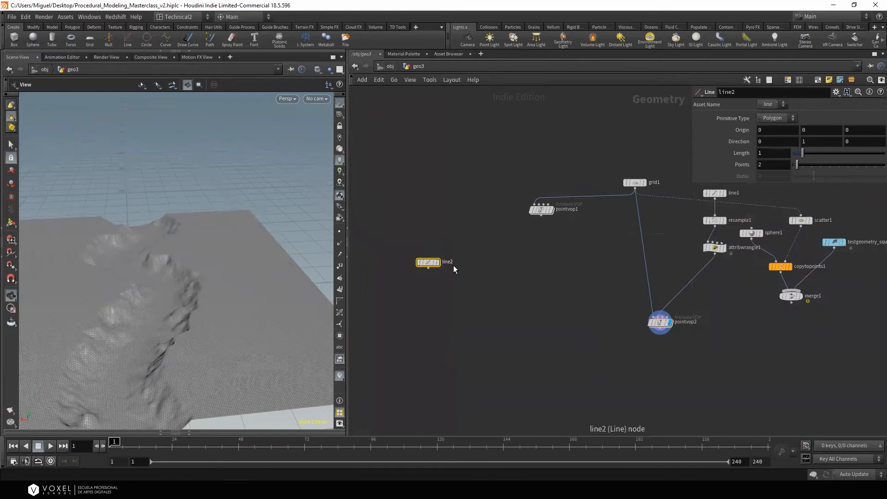
{"action": "scroll", "coordinate": [451, 263], "scroll_direction": "up", "scroll_amount": 2}
{"action": "left_click", "coordinate": [433, 261]}
{"action": "left_click_drag", "start_coordinate": [418, 263], "coordinate": [427, 221]}
{"action": "key", "text": "space+g"}
{"action": "scroll", "coordinate": [230, 252], "scroll_direction": "down", "scroll_amount": 4}
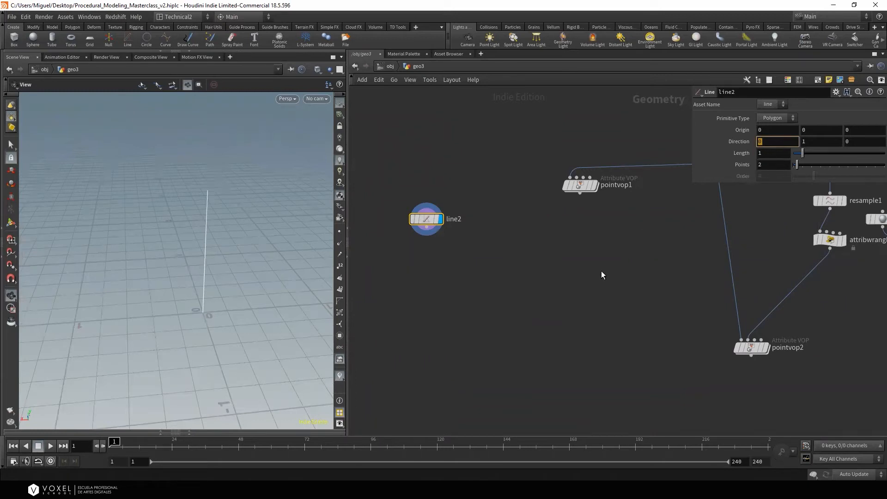
{"action": "middle_click_drag", "start_coordinate": [601, 271], "coordinate": [547, 322]}
{"action": "scroll", "coordinate": [555, 296], "scroll_direction": "down", "scroll_amount": 2}
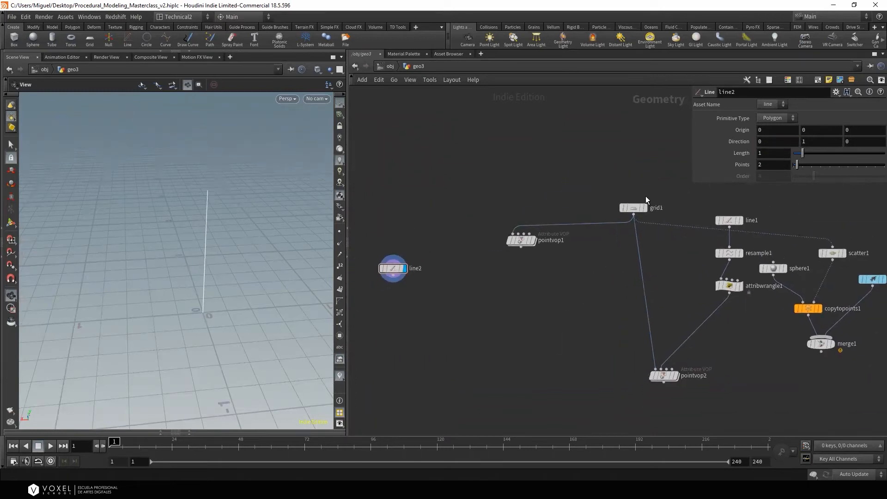
Duplicate line1 into the empty area beside pointvop1 and delete the line2 node
{"action": "left_click", "coordinate": [635, 207]}
{"action": "middle_click_drag", "start_coordinate": [608, 262], "coordinate": [534, 271]}
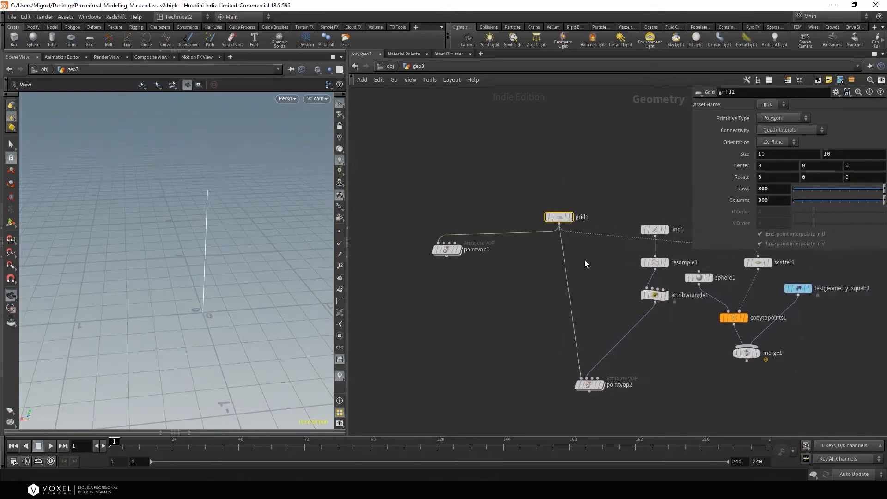
{"action": "left_click", "coordinate": [662, 231]}
{"action": "left_click_drag", "start_coordinate": [661, 227], "coordinate": [387, 246], "text": "alt"}
{"action": "middle_click_drag", "start_coordinate": [417, 298], "coordinate": [573, 294]}
{"action": "scroll", "coordinate": [532, 250], "scroll_direction": "up", "scroll_amount": 2}
{"action": "left_click_drag", "start_coordinate": [498, 198], "coordinate": [442, 308]}
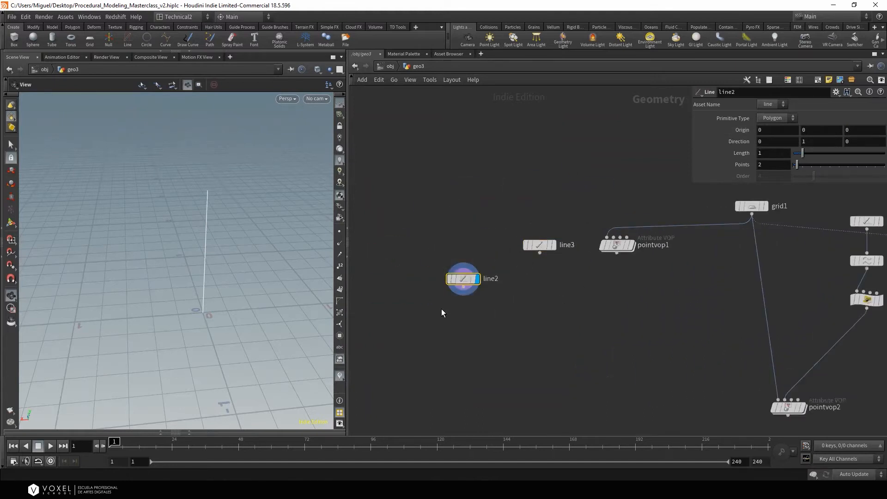
{"action": "key", "text": "Delete"}
Display line3 with its points shown, attach a Resample node beneath it and display the resampled line
{"action": "left_click_drag", "start_coordinate": [293, 273], "coordinate": [356, 243]}
{"action": "mouse_move", "coordinate": [261, 263]}
{"action": "right_mouse_down"}
{"action": "mouse_move", "coordinate": [208, 272]}
{"action": "mouse_move", "coordinate": [172, 295]}
{"action": "right_mouse_up"}
{"action": "right_click_drag", "start_coordinate": [230, 294], "coordinate": [143, 302]}
{"action": "left_click", "coordinate": [550, 252]}
{"action": "key", "text": "Tab"}
{"action": "type", "text": "resa"}
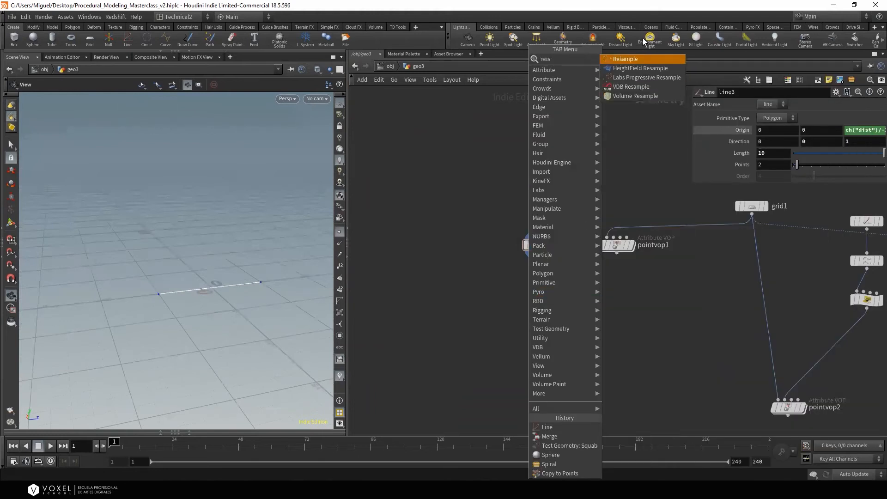
{"action": "left_click", "coordinate": [626, 62]}
{"action": "left_click", "coordinate": [527, 293]}
{"action": "scroll", "coordinate": [513, 324], "scroll_direction": "up", "scroll_amount": 1}
{"action": "left_click", "coordinate": [548, 289]}
{"action": "left_click_drag", "start_coordinate": [541, 291], "coordinate": [547, 276]}
Set resample2's segment Length to 0.7
{"action": "right_click_drag", "start_coordinate": [199, 278], "coordinate": [279, 285]}
{"action": "middle_click_drag", "start_coordinate": [280, 285], "coordinate": [199, 277]}
{"action": "middle_click_drag", "start_coordinate": [782, 186], "coordinate": [781, 204]}
{"action": "right_click_drag", "start_coordinate": [224, 264], "coordinate": [350, 276]}
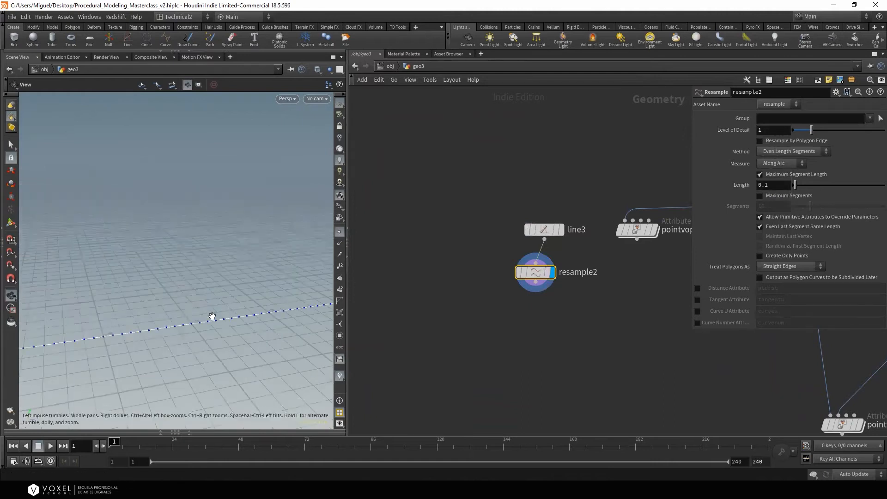
{"action": "middle_click_drag", "start_coordinate": [771, 184], "coordinate": [806, 182]}
{"action": "right_click_drag", "start_coordinate": [169, 195], "coordinate": [47, 250]}
{"action": "right_click_drag", "start_coordinate": [169, 251], "coordinate": [138, 259]}
{"action": "middle_click_drag", "start_coordinate": [197, 255], "coordinate": [157, 275]}
{"action": "left_click_drag", "start_coordinate": [158, 276], "coordinate": [166, 292]}
{"action": "scroll", "coordinate": [531, 270], "scroll_direction": "up", "scroll_amount": 2}
Align line3 and resample2 in a vertical column away from pointvop1 and show primitive numbers in the viewport
{"action": "left_click_drag", "start_coordinate": [545, 224], "coordinate": [503, 185]}
{"action": "left_click_drag", "start_coordinate": [531, 273], "coordinate": [498, 228]}
{"action": "left_click_drag", "start_coordinate": [139, 296], "coordinate": [213, 246]}
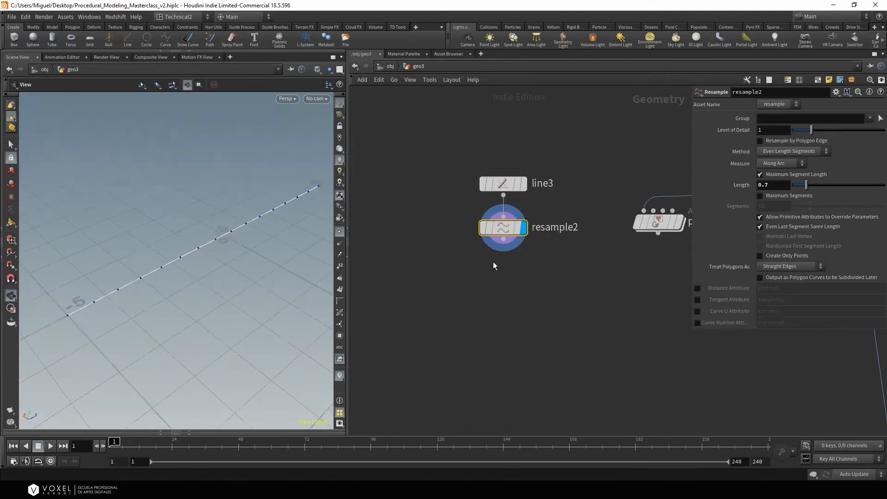
{"action": "left_click_drag", "start_coordinate": [159, 296], "coordinate": [184, 292]}
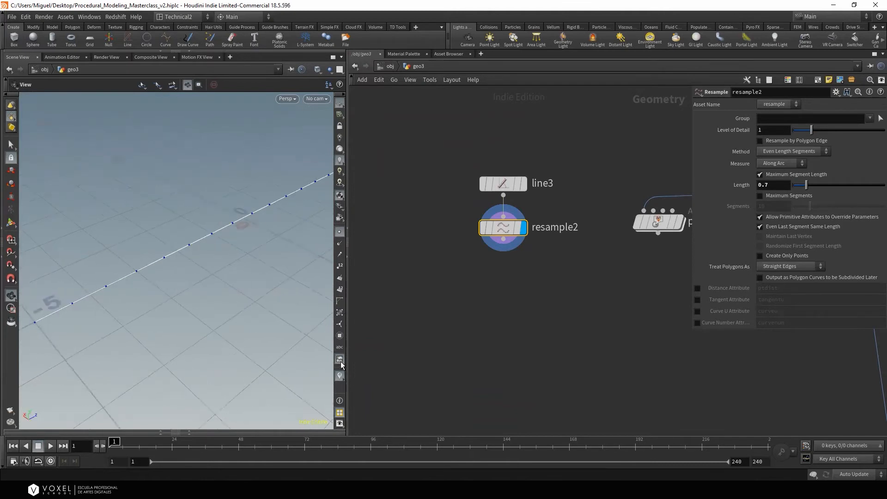
{"action": "left_click_drag", "start_coordinate": [287, 298], "coordinate": [237, 262]}
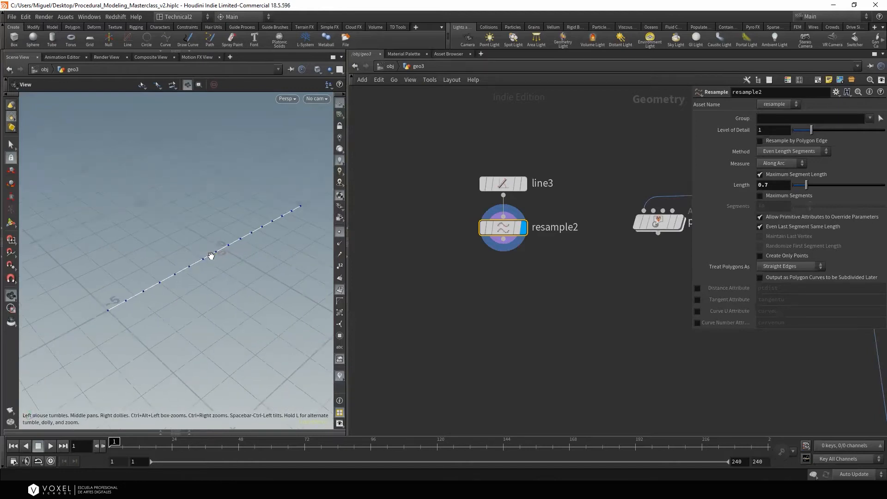
{"action": "left_click_drag", "start_coordinate": [142, 292], "coordinate": [182, 287]}
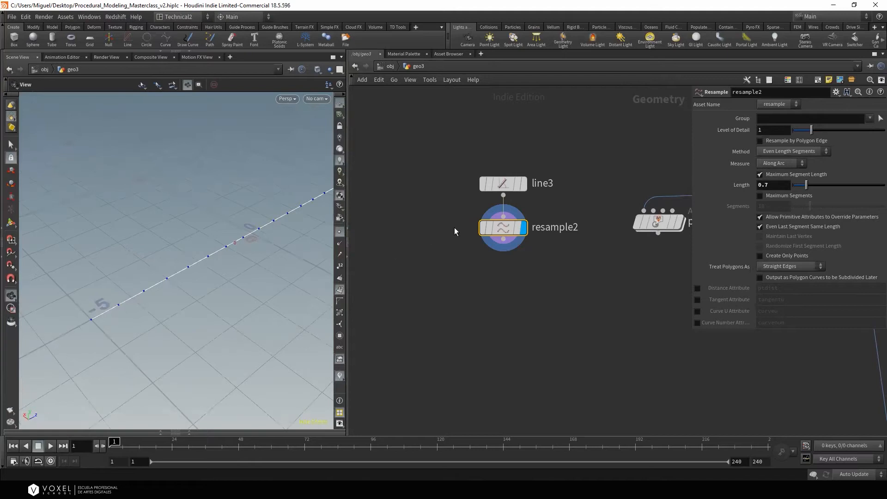
Move resample2 further down, attach a Convert Line node below it and display the separate segments
{"action": "left_click_drag", "start_coordinate": [500, 234], "coordinate": [495, 287]}
{"action": "middle_click_drag", "start_coordinate": [507, 330], "coordinate": [490, 270]}
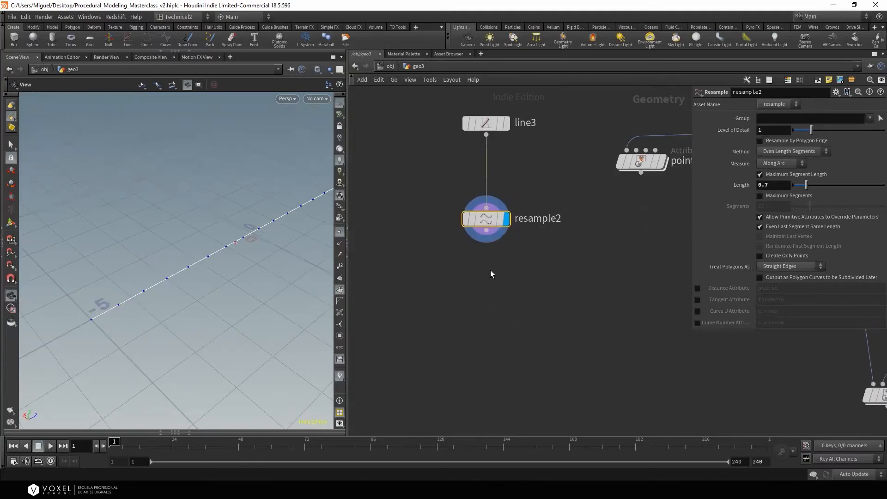
{"action": "left_click", "coordinate": [488, 232]}
{"action": "key", "text": "Tab"}
{"action": "type", "text": "co"}
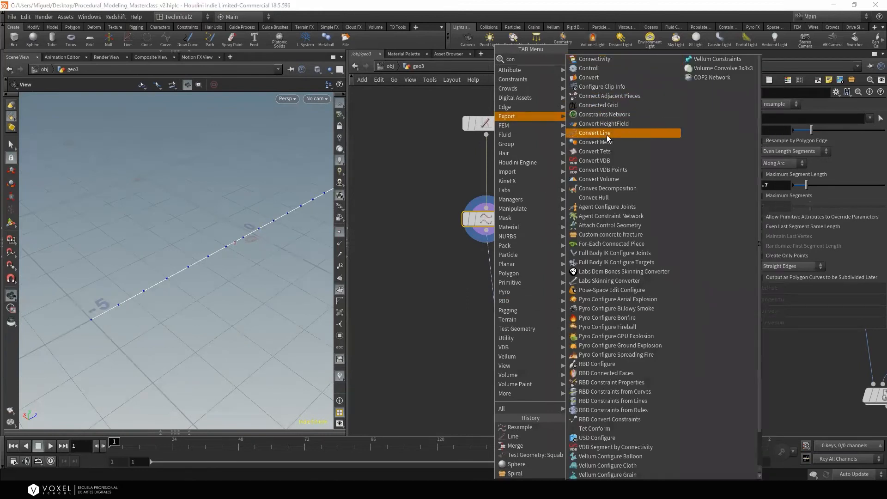
{"action": "left_click", "coordinate": [606, 135]}
{"action": "left_click_drag", "start_coordinate": [503, 302], "coordinate": [495, 273]}
{"action": "left_click", "coordinate": [506, 272]}
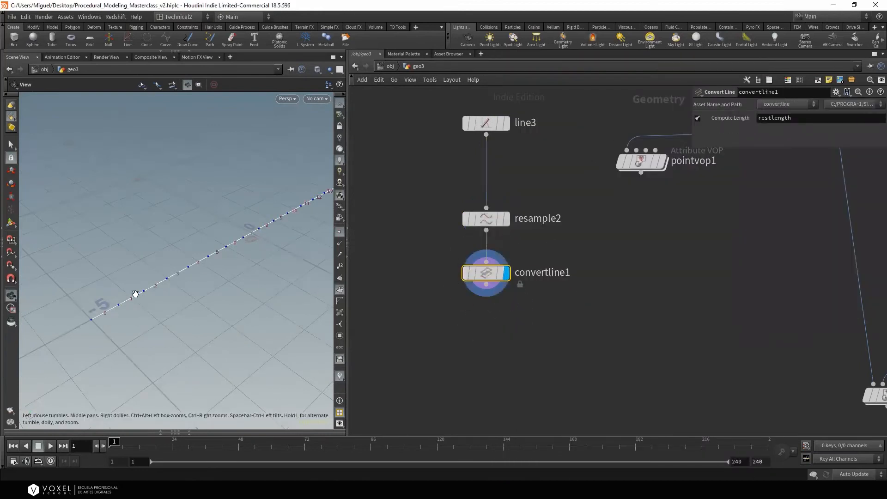
{"action": "left_click_drag", "start_coordinate": [216, 275], "coordinate": [113, 279]}
{"action": "scroll", "coordinate": [165, 271], "scroll_direction": "up", "scroll_amount": 2}
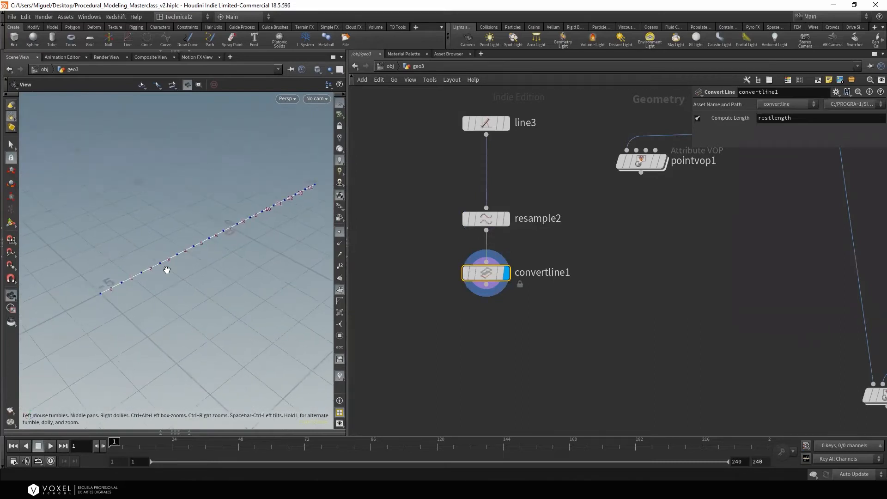
Attach a Carve node below convertline1, display it and examine the trimmed segments up close
{"action": "left_click", "coordinate": [486, 284]}
{"action": "key", "text": "Tab"}
{"action": "type", "text": "carv"}
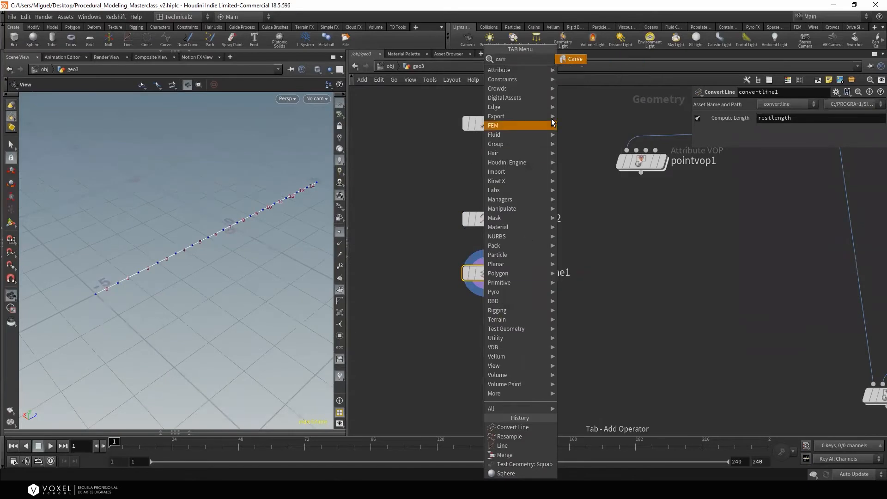
{"action": "left_click", "coordinate": [579, 58]}
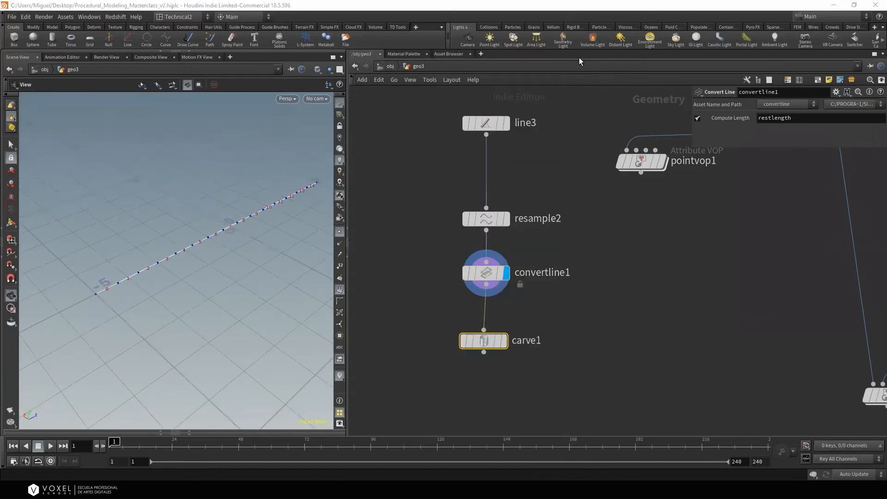
{"action": "left_click", "coordinate": [503, 341]}
{"action": "scroll", "coordinate": [240, 264], "scroll_direction": "up", "scroll_amount": 4}
{"action": "right_click_drag", "start_coordinate": [236, 248], "coordinate": [168, 253]}
{"action": "middle_click_drag", "start_coordinate": [260, 181], "coordinate": [190, 223]}
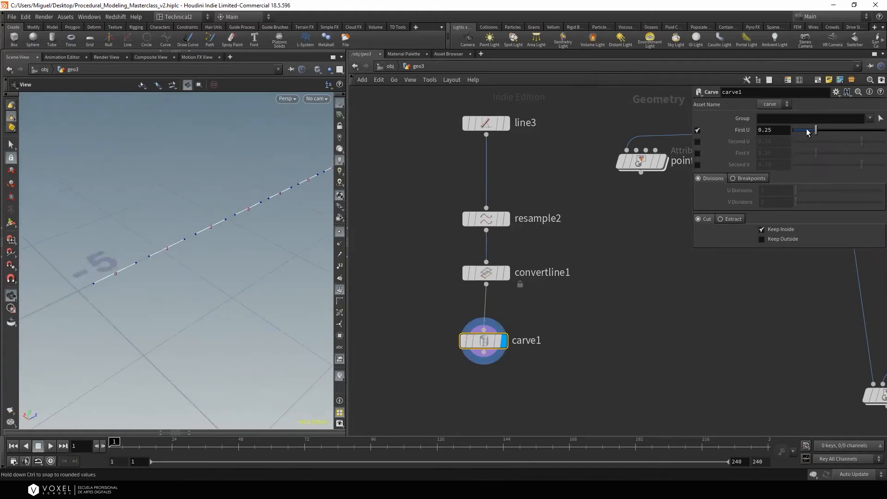
Set carve1's First U to 0.32, enable Second U and set it to 0.904
{"action": "left_click_drag", "start_coordinate": [810, 129], "coordinate": [822, 130]}
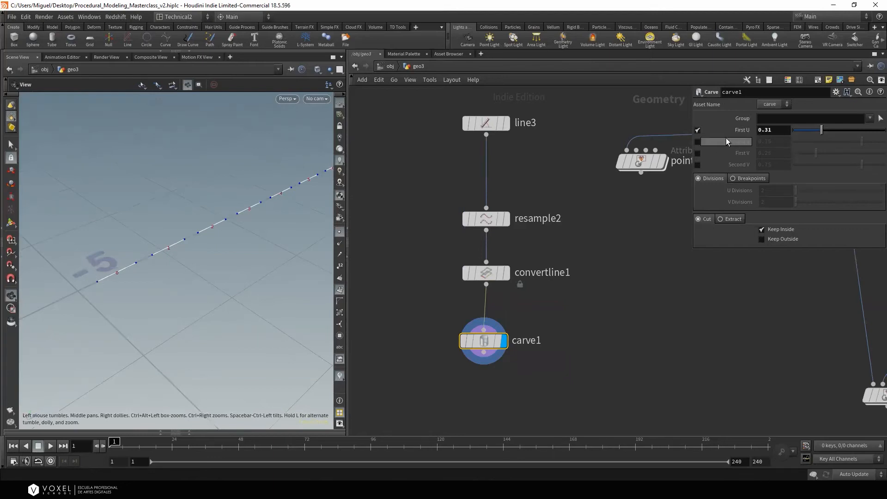
{"action": "left_click_drag", "start_coordinate": [808, 134], "coordinate": [877, 145]}
{"action": "left_click", "coordinate": [698, 142]}
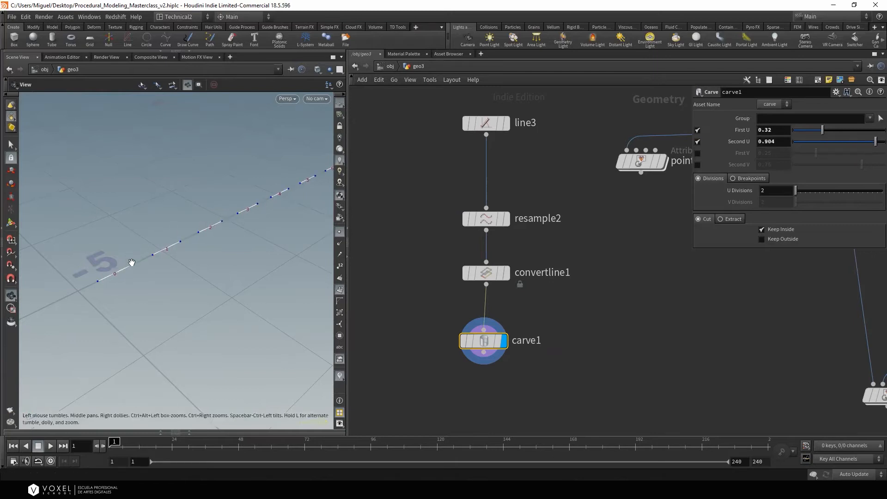
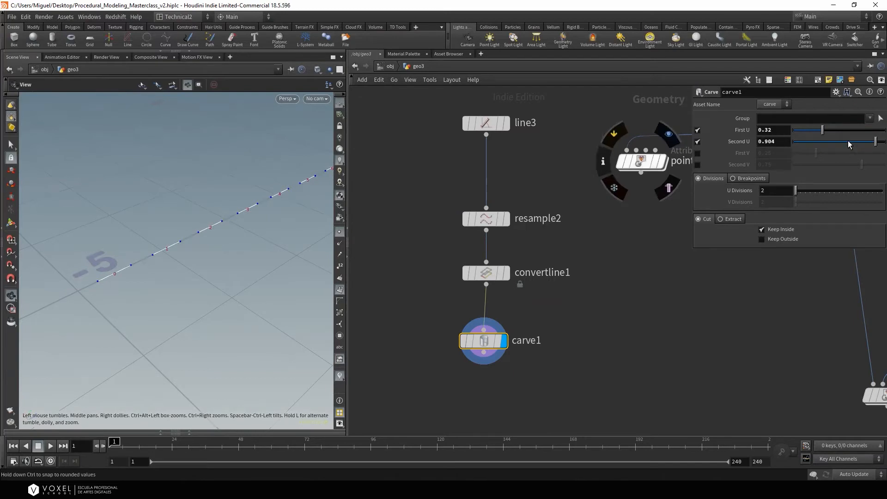
Link carve1's Second U to First U with the expression 1-ch("domainu1")
{"action": "right_click", "coordinate": [774, 130]}
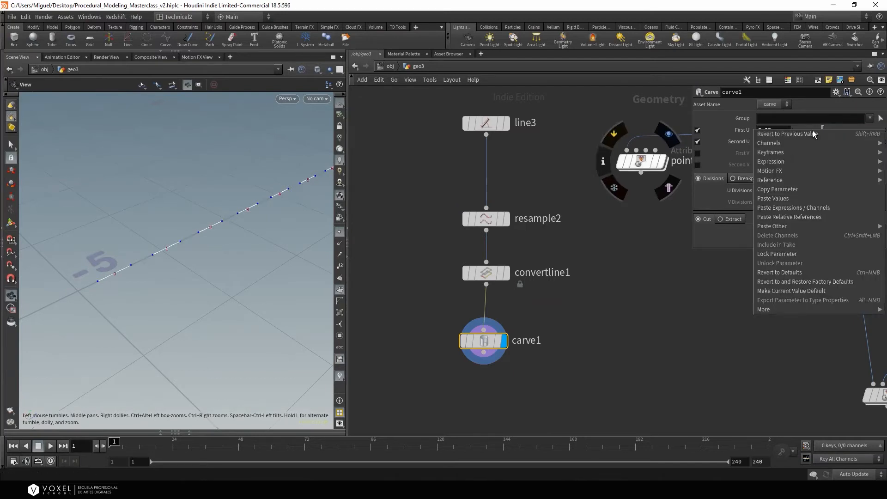
{"action": "left_click", "coordinate": [808, 189]}
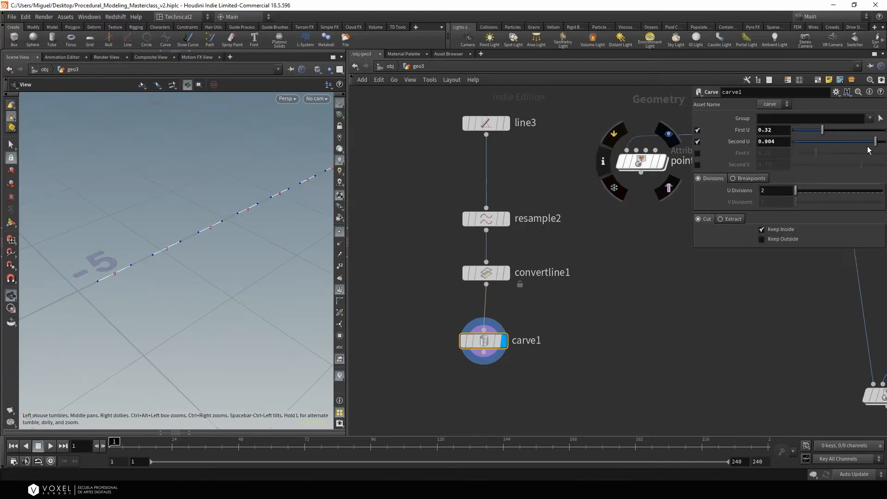
{"action": "right_click", "coordinate": [775, 142]}
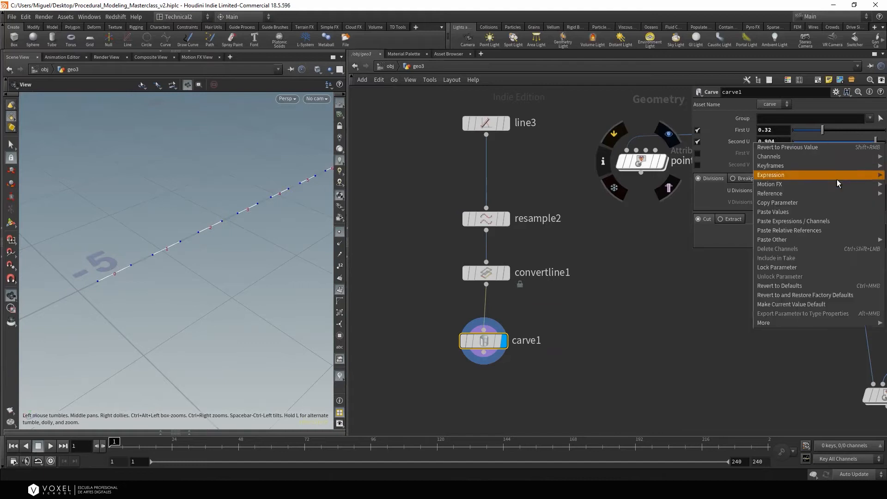
{"action": "left_click", "coordinate": [802, 228]}
{"action": "left_click", "coordinate": [758, 142]}
{"action": "type", "text": "1-ch(\"domainu1"}
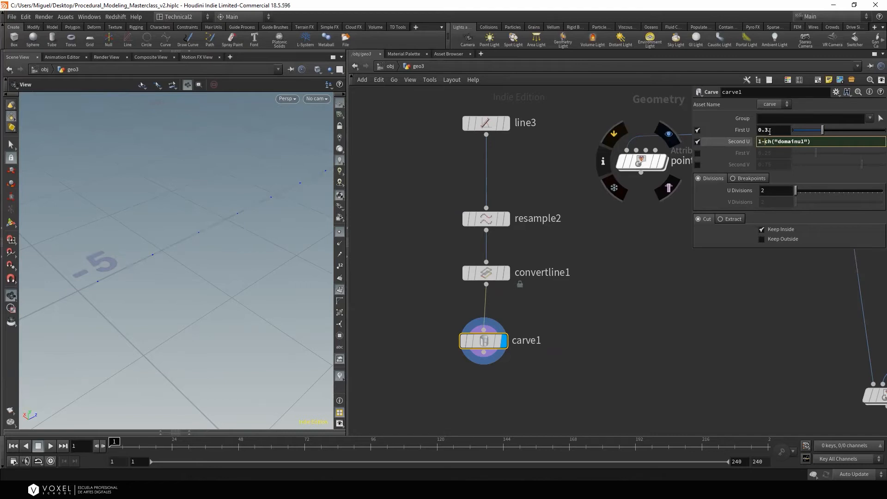
{"action": "key", "text": "Return"}
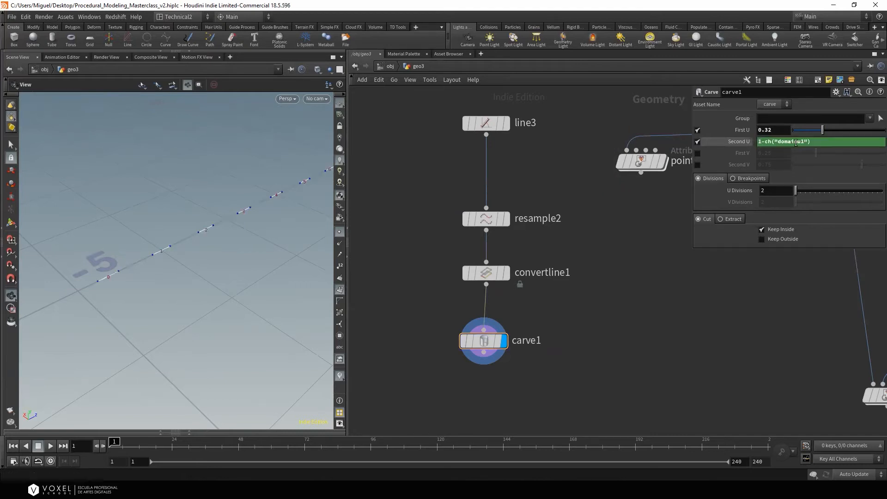
Set carve1's First U to 0.086 and inspect the gaps between the segments
{"action": "left_click_drag", "start_coordinate": [824, 133], "coordinate": [801, 131]}
{"action": "scroll", "coordinate": [261, 240], "scroll_direction": "up", "scroll_amount": 5}
{"action": "scroll", "coordinate": [280, 230], "scroll_direction": "down", "scroll_amount": 8}
{"action": "left_click_drag", "start_coordinate": [259, 240], "coordinate": [229, 235]}
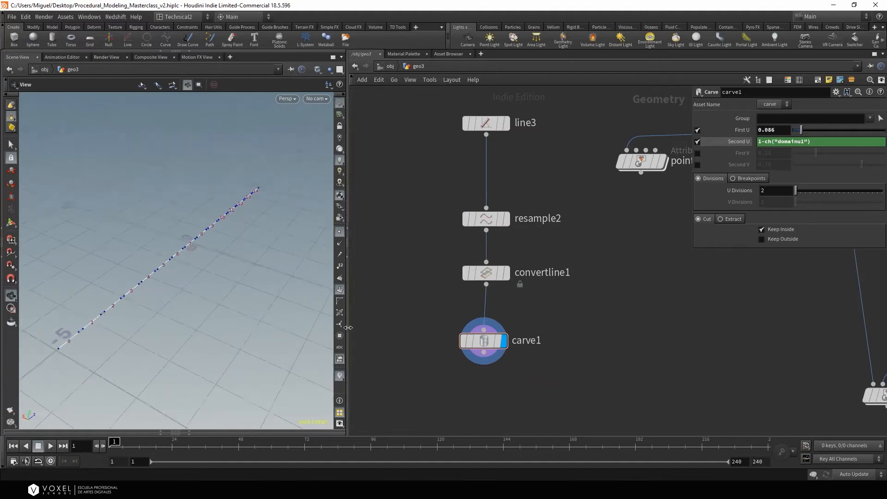
Hide the primitive numbers and compare the displayed outputs of convertline1, resample2 and carve1, ending on resample2
{"action": "left_click", "coordinate": [342, 293]}
{"action": "middle_click_drag", "start_coordinate": [243, 277], "coordinate": [260, 262]}
{"action": "left_click", "coordinate": [506, 272]}
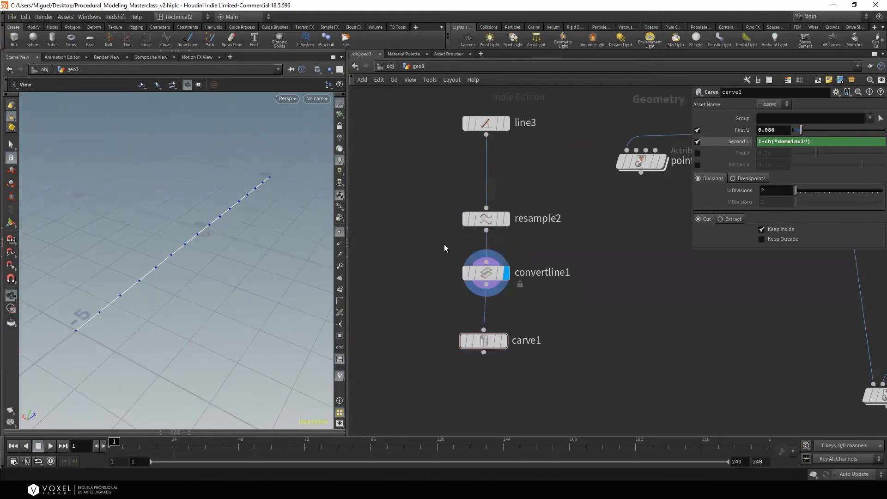
{"action": "left_click", "coordinate": [506, 218]}
{"action": "left_click_drag", "start_coordinate": [255, 238], "coordinate": [282, 231]}
{"action": "left_click", "coordinate": [503, 341]}
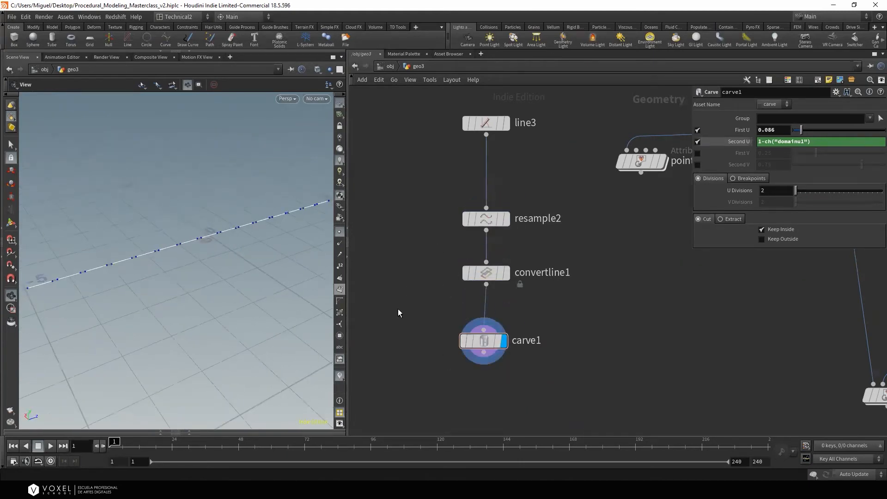
{"action": "left_click", "coordinate": [506, 218]}
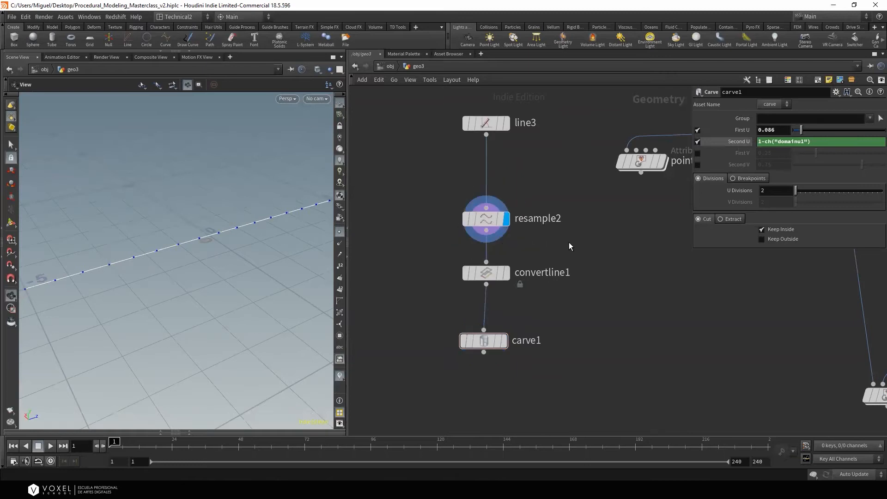
Copy the entire VEX code from attribwrangle1
{"action": "scroll", "coordinate": [563, 247], "scroll_direction": "down", "scroll_amount": 2}
{"action": "middle_click_drag", "start_coordinate": [564, 247], "coordinate": [480, 280]}
{"action": "left_click", "coordinate": [682, 277]}
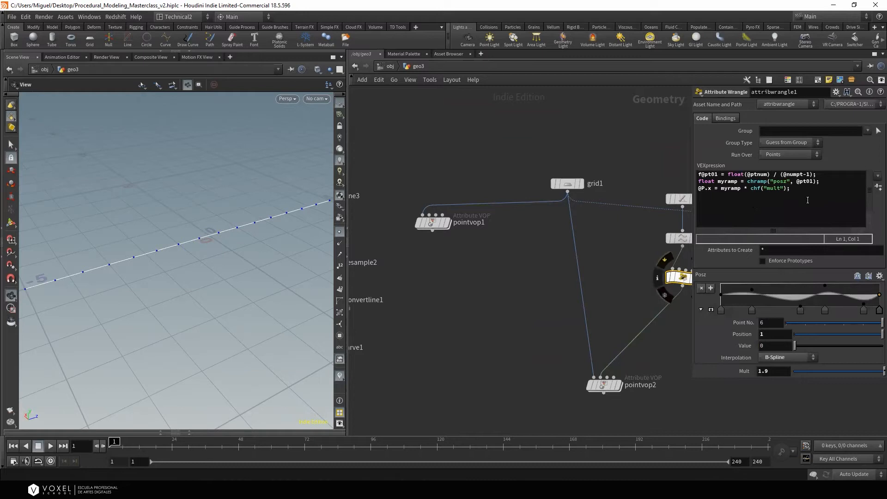
{"action": "left_click_drag", "start_coordinate": [808, 200], "coordinate": [647, 155]}
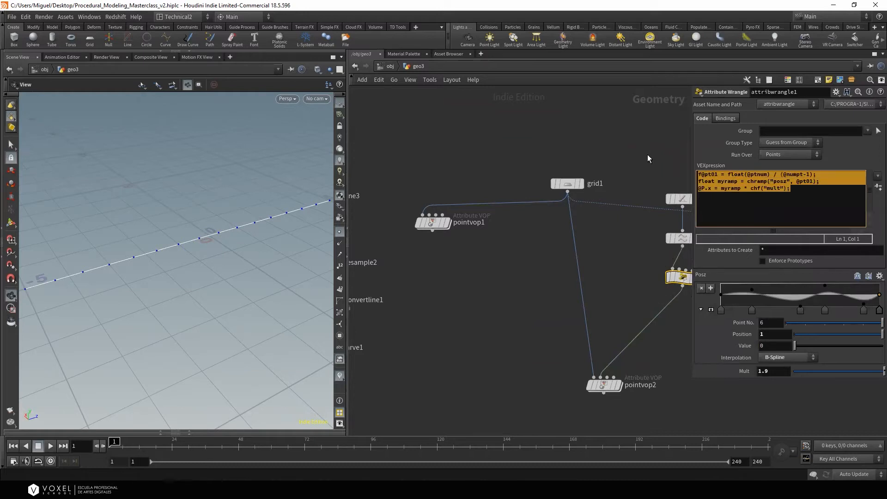
Insert an Attribute Wrangle between resample2 and convertline1 and paste the copied ramp code into it
{"action": "middle_click_drag", "start_coordinate": [365, 316], "coordinate": [482, 268]}
{"action": "key", "text": "Tab"}
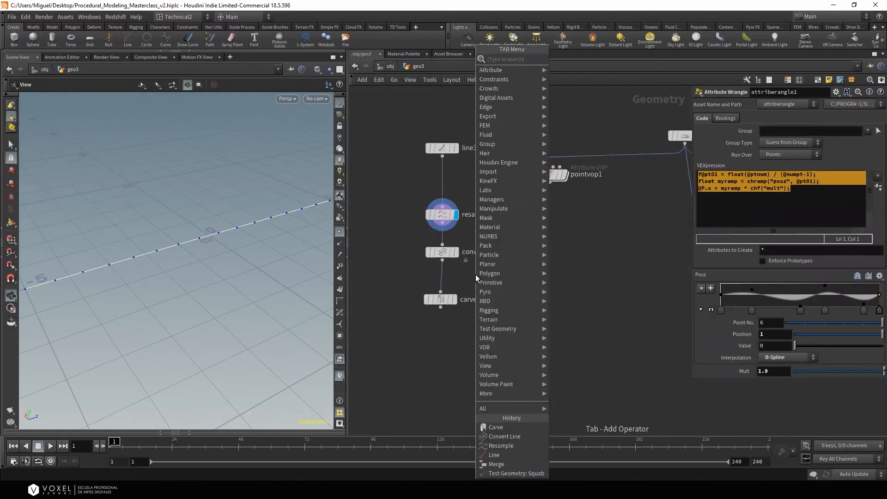
{"action": "mouse_move", "coordinate": [490, 144]}
{"action": "left_click", "coordinate": [573, 58]}
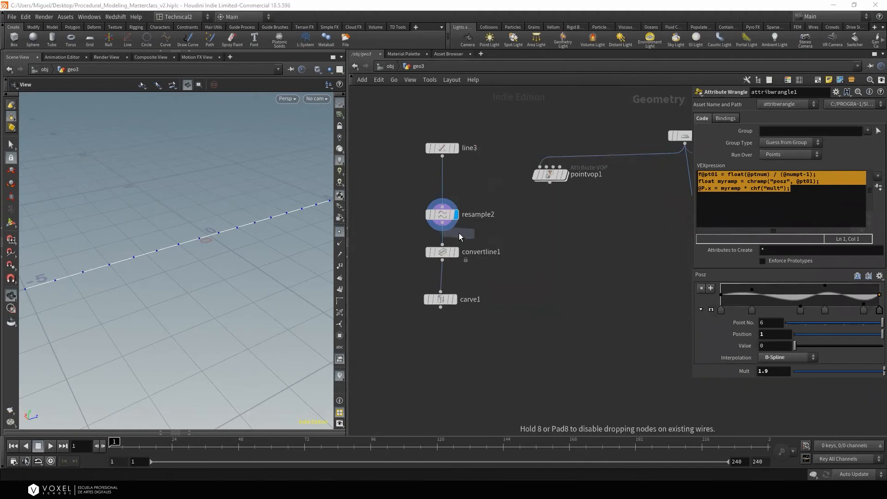
{"action": "left_click", "coordinate": [459, 236]}
{"action": "left_click", "coordinate": [751, 188]}
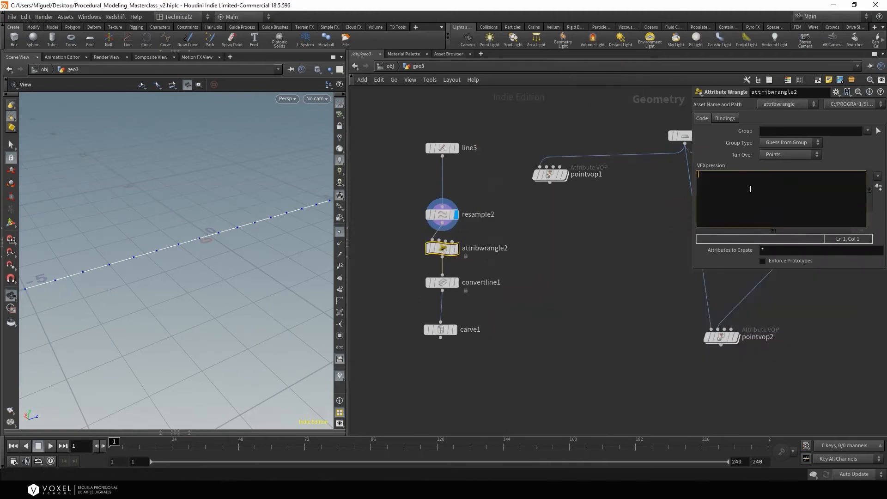
{"action": "key", "text": "ctrl+v"}
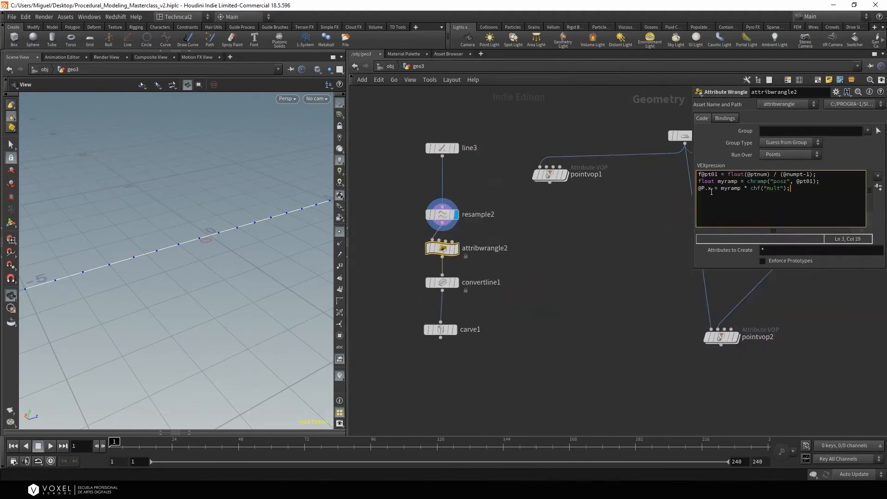
In attribwrangle2, change @P.x to @P.y and the ramp name to "posx", create the code's parameters and set Mult to 1
{"action": "double_click", "coordinate": [708, 189]}
{"action": "left_click", "coordinate": [878, 187]}
{"action": "left_click", "coordinate": [785, 182]}
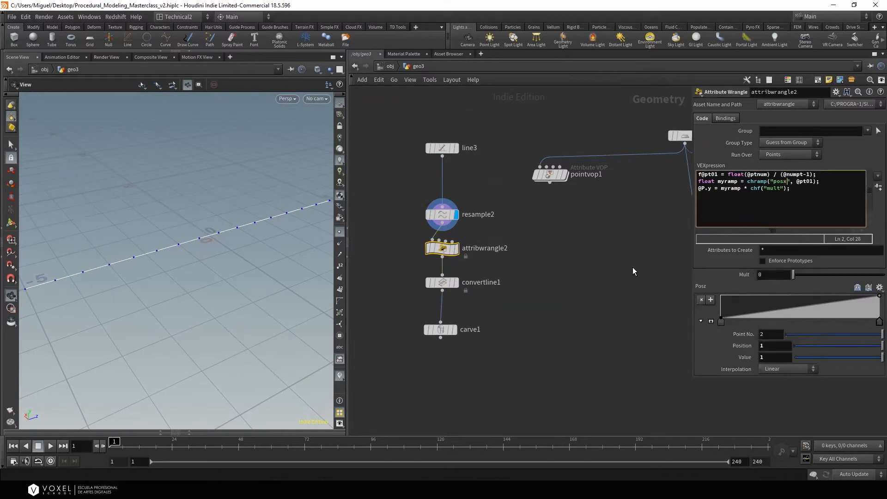
{"action": "type", "text": "1"}
{"action": "key", "text": "Return"}
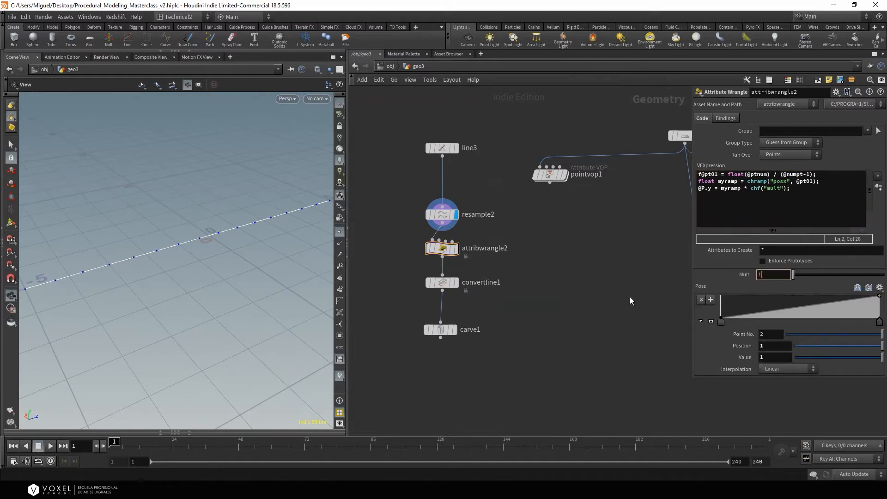
Display attribwrangle2, set its Mult to 1.8 and slightly shorten resample2's segment length
{"action": "left_click", "coordinate": [456, 249]}
{"action": "left_click_drag", "start_coordinate": [179, 274], "coordinate": [271, 259]}
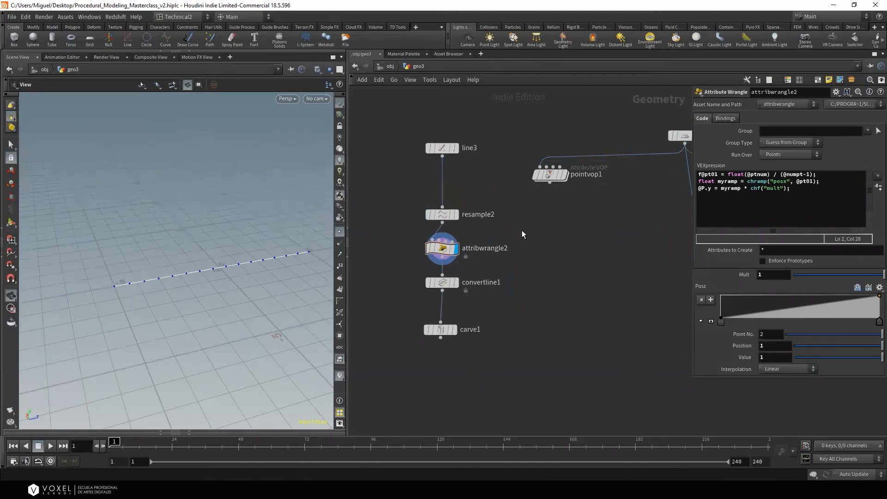
{"action": "left_click_drag", "start_coordinate": [308, 257], "coordinate": [229, 259]}
{"action": "middle_click_drag", "start_coordinate": [772, 272], "coordinate": [794, 273]}
{"action": "left_click", "coordinate": [457, 216]}
{"action": "left_click_drag", "start_coordinate": [805, 184], "coordinate": [802, 184]}
{"action": "left_click", "coordinate": [442, 249]}
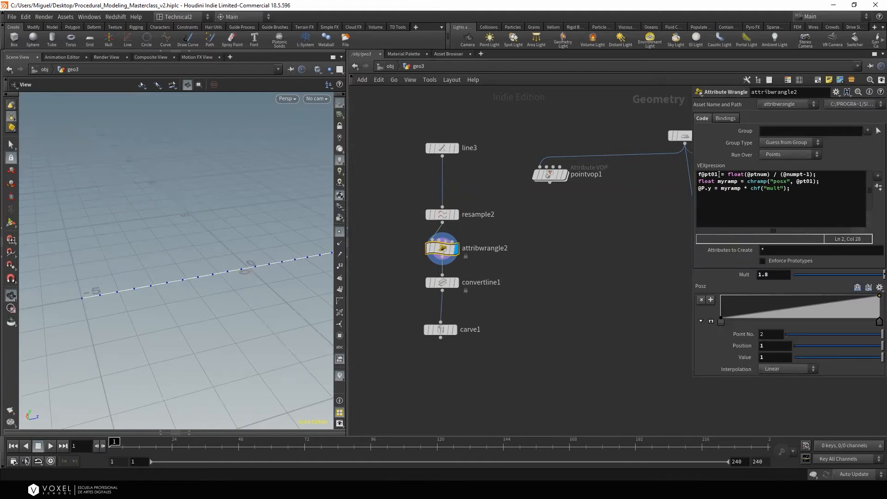
Replace the f@pt01 attribute with a local variable "float pt01" and use pt01 in the chramp call
{"action": "left_click_drag", "start_coordinate": [719, 176], "coordinate": [676, 175]}
{"action": "type", "text": "float"}
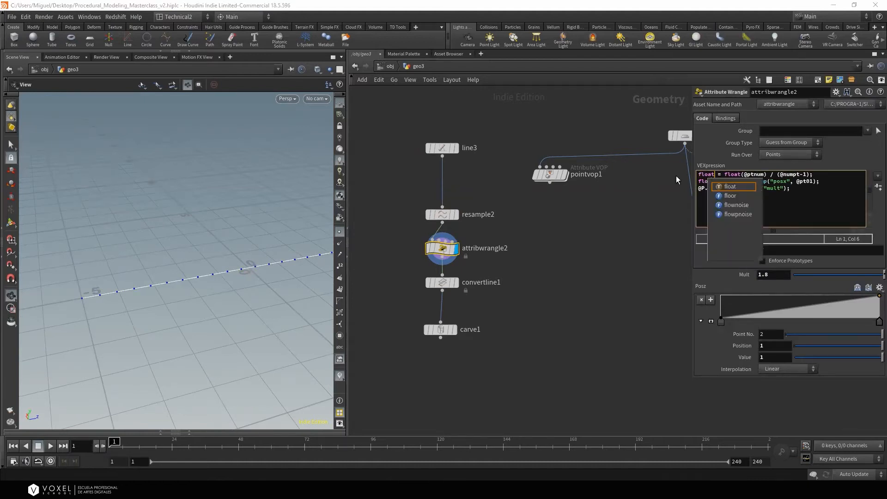
{"action": "type", "text": " pt01"}
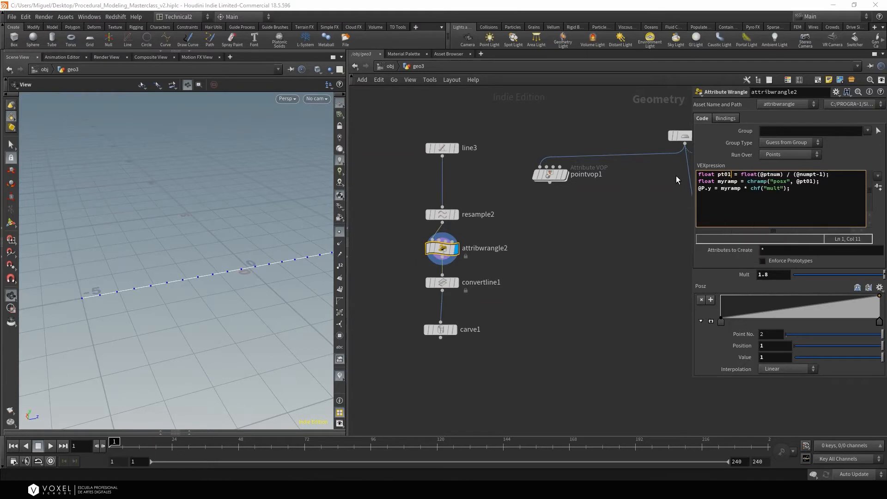
{"action": "left_click_drag", "start_coordinate": [816, 182], "coordinate": [793, 181]}
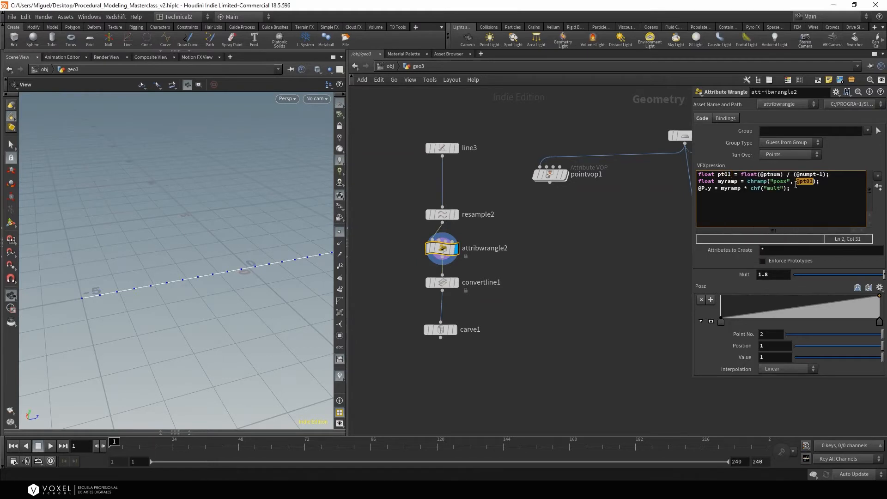
{"action": "type", "text": "pt01"}
{"action": "key", "text": "Return"}
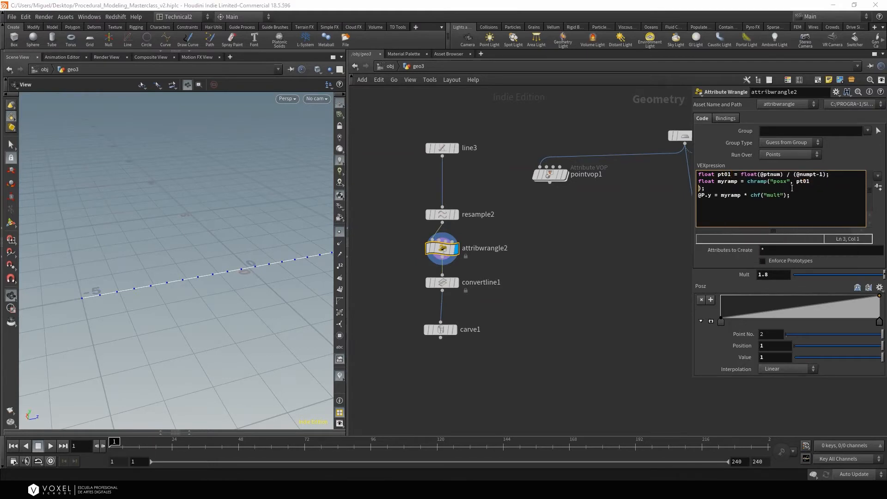
{"action": "key", "text": "BackSpace"}
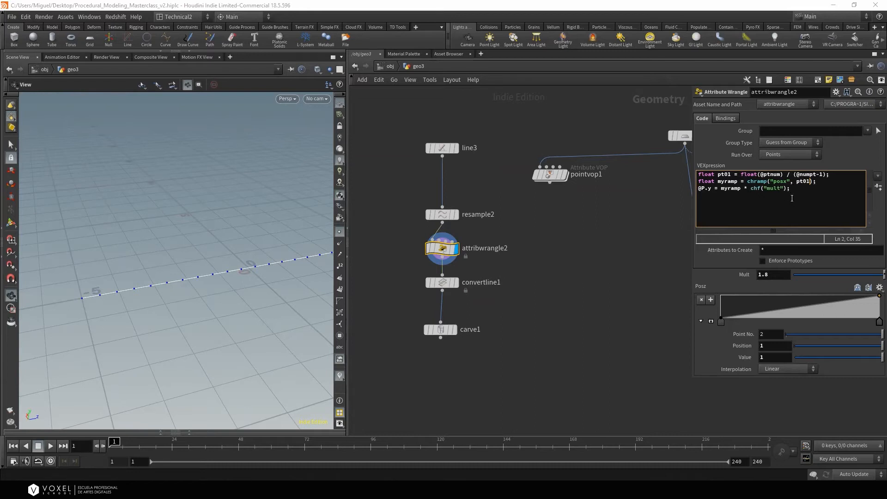
Change the @P.y assignment to += and compare the displayed results of resample2 and attribwrangle2
{"action": "left_click", "coordinate": [714, 189]}
{"action": "type", "text": "*"}
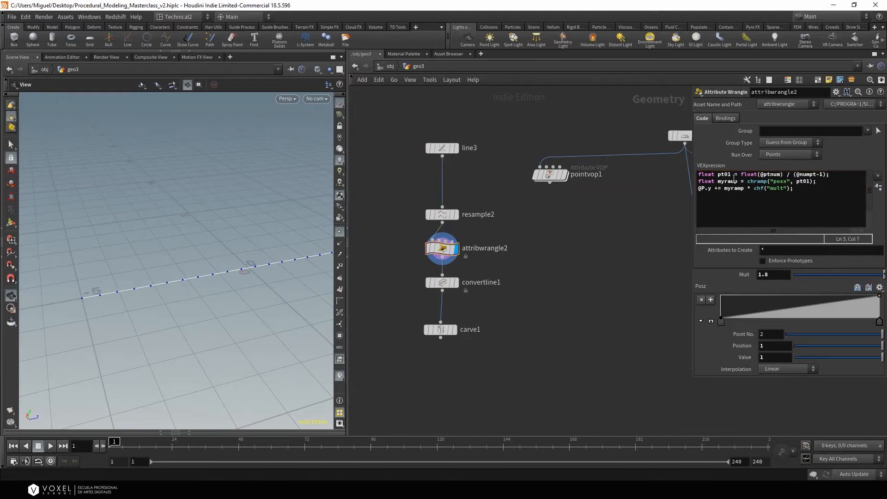
{"action": "left_click_drag", "start_coordinate": [272, 246], "coordinate": [298, 231]}
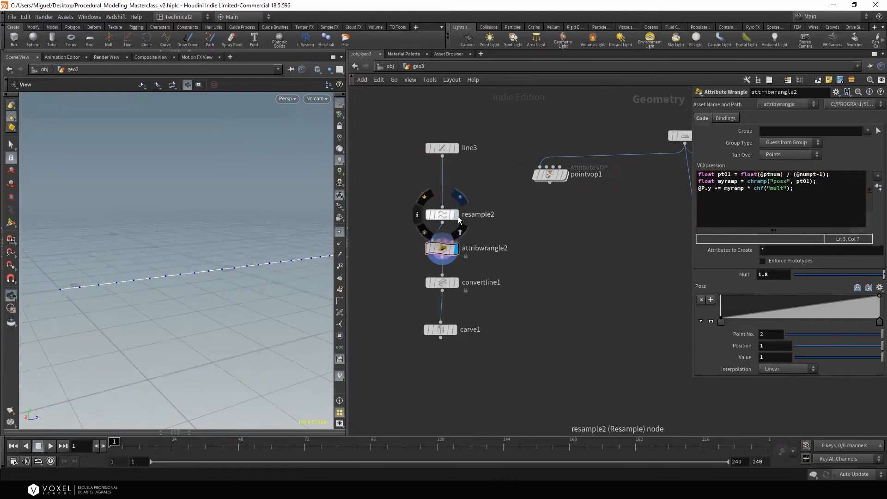
{"action": "left_click", "coordinate": [456, 215]}
{"action": "left_click", "coordinate": [455, 253]}
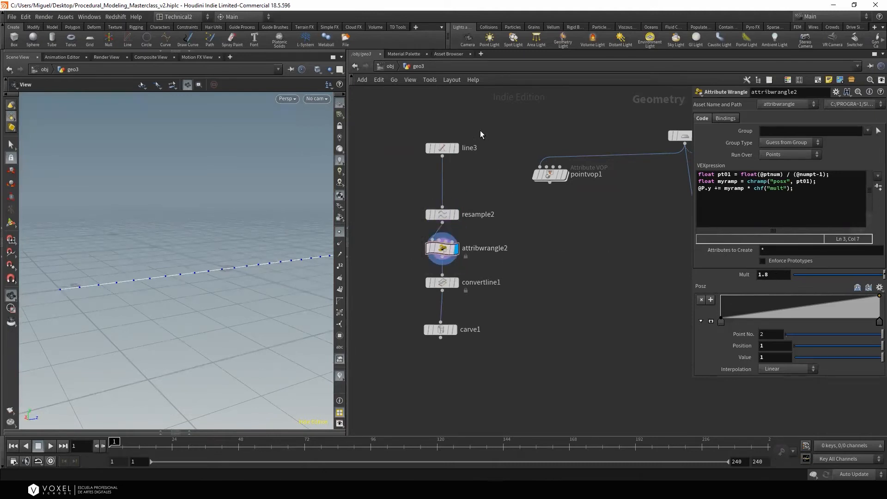
Try line3's Length at 1, and set it to 5
{"action": "left_click", "coordinate": [442, 148]}
{"action": "type", "text": "1"}
{"action": "key", "text": "Return"}
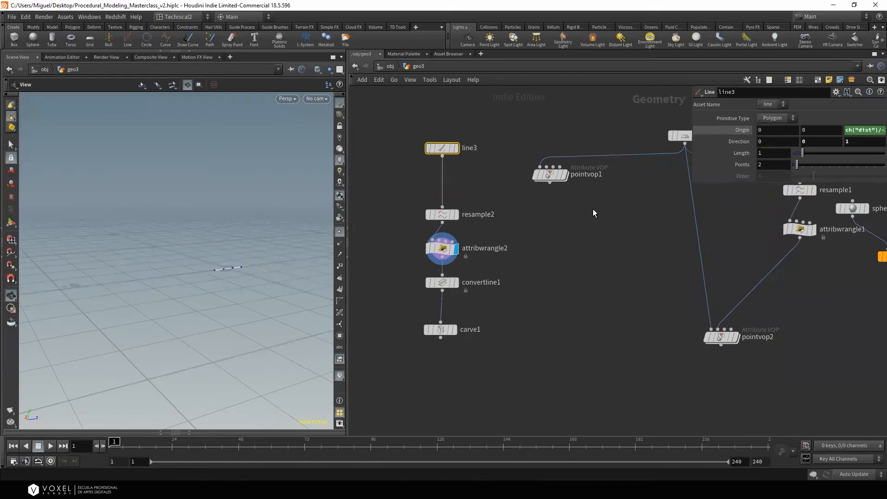
{"action": "left_click_drag", "start_coordinate": [222, 273], "coordinate": [282, 271]}
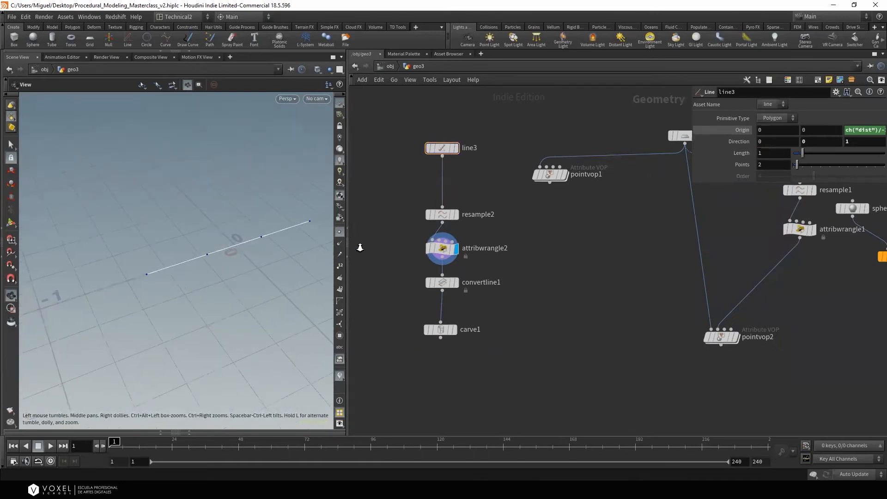
{"action": "left_click", "coordinate": [769, 153]}
{"action": "type", "text": "5"}
{"action": "key", "text": "Return"}
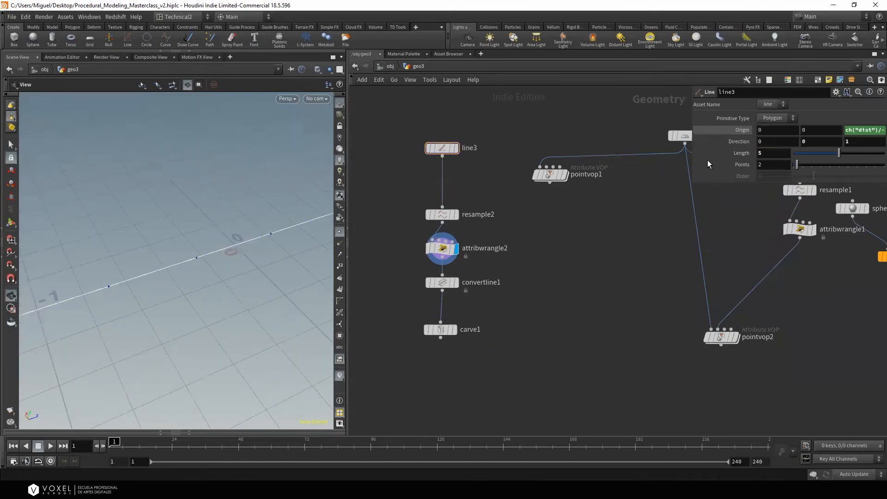
Set resample2's segment Length to 0.15 and inspect attribwrangle2's code and resulting line
{"action": "left_click", "coordinate": [442, 215]}
{"action": "left_click_drag", "start_coordinate": [798, 185], "coordinate": [804, 187]}
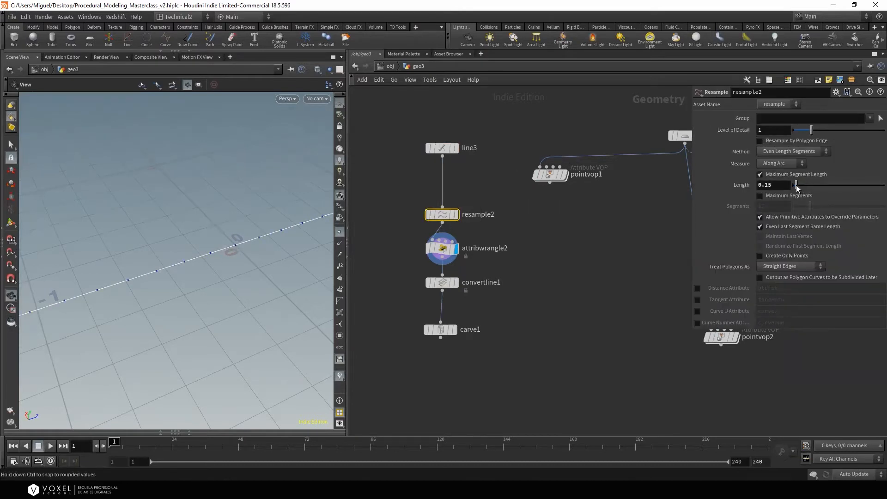
{"action": "left_click", "coordinate": [445, 249]}
{"action": "left_click_drag", "start_coordinate": [204, 248], "coordinate": [129, 253]}
{"action": "left_click", "coordinate": [702, 182]}
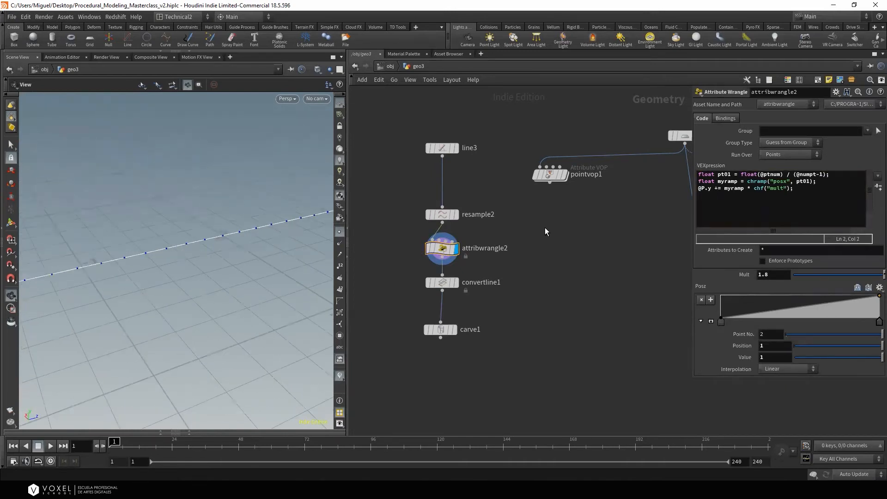
Add a second Attribute Wrangle branching from resample2, and display resample2
{"action": "key", "text": "Tab"}
{"action": "type", "text": "wra"}
{"action": "left_click", "coordinate": [608, 63]}
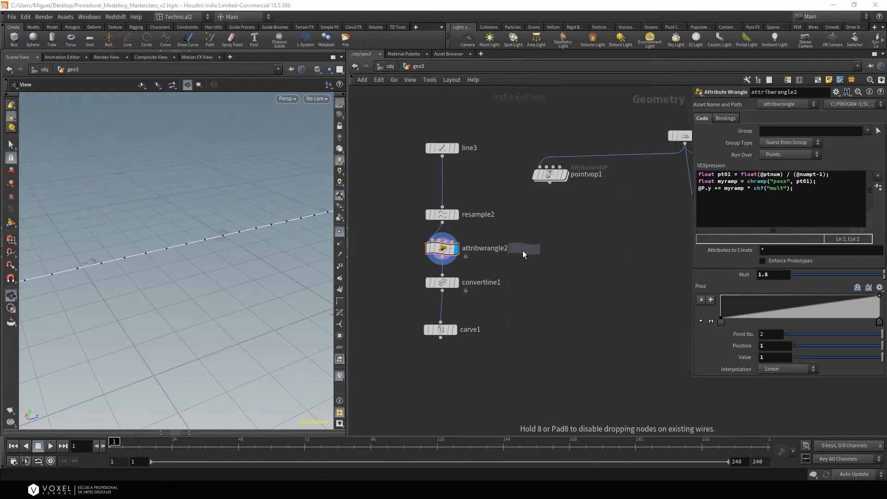
{"action": "left_click", "coordinate": [523, 249]}
{"action": "left_click", "coordinate": [442, 223]}
{"action": "left_click", "coordinate": [513, 240]}
{"action": "left_click", "coordinate": [537, 250]}
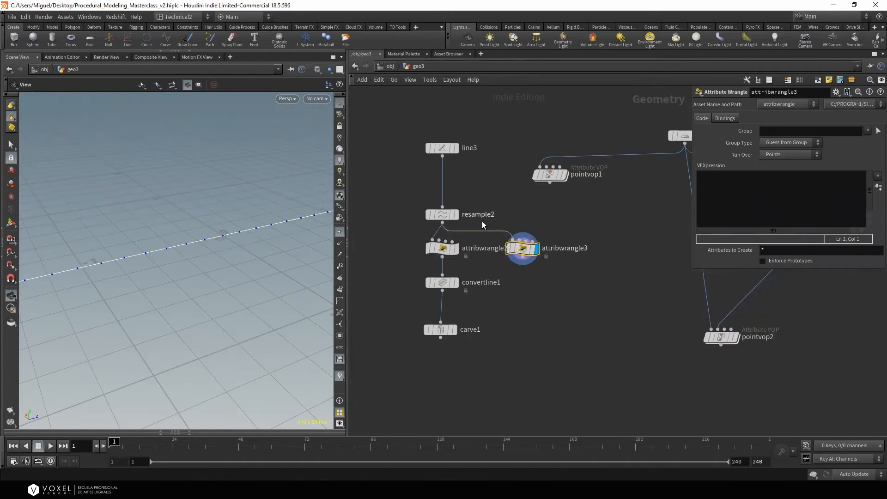
{"action": "left_click", "coordinate": [457, 214]}
{"action": "left_click", "coordinate": [775, 198]}
{"action": "type", "text": "flo"}
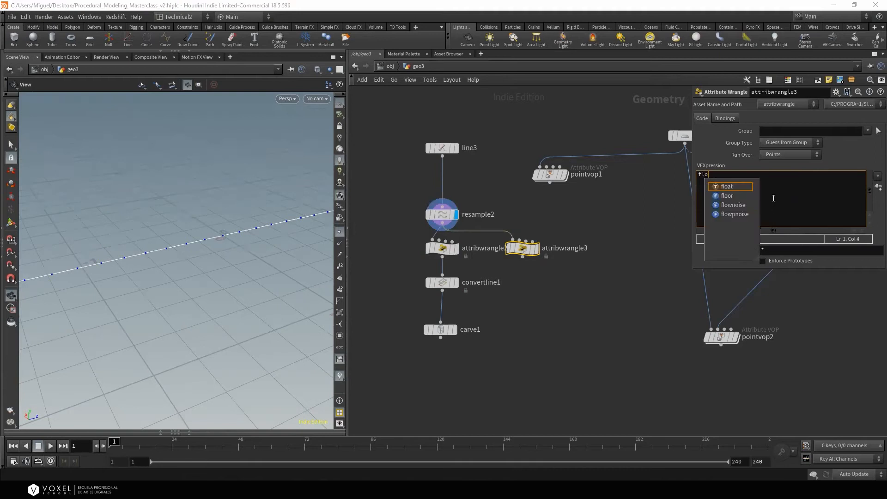
{"action": "type", "text": "at pt01"}
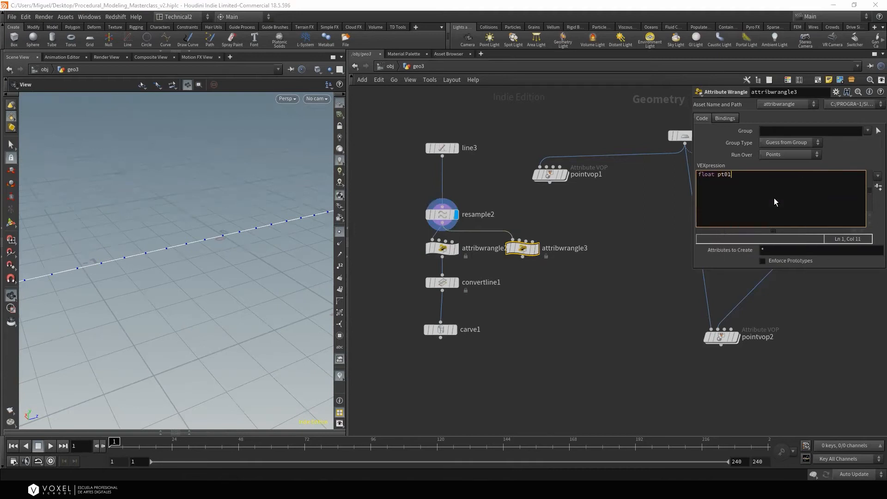
{"action": "type", "text": " =) float("}
{"action": "type", "text": ")@numpt - 1))"}
{"action": "left_click", "coordinate": [846, 173]}
{"action": "type", "text": ";"}
{"action": "key", "text": "Return"}
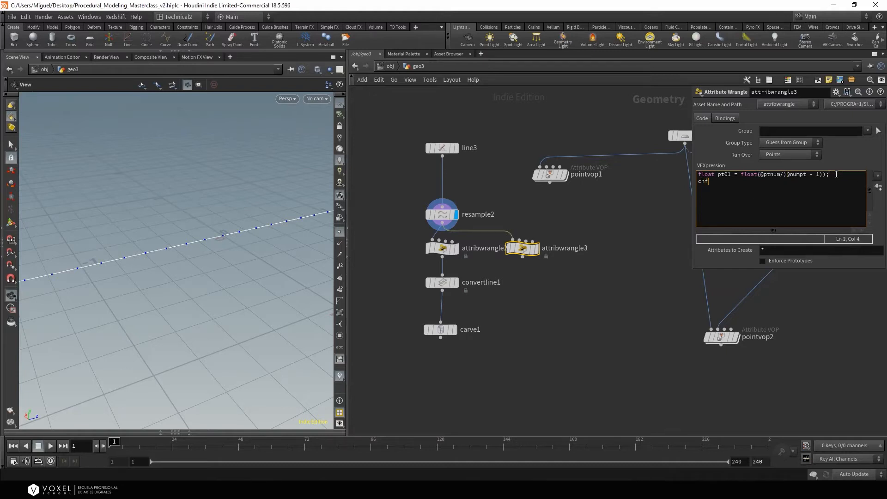
Add the code lines float myramp = chramp("posx", pt01); and @P.y+=myramp; to attribwrangle3
{"action": "key", "text": "BackSpace"}
{"action": "key", "text": "BackSpace"}
{"action": "key", "text": "BackSpace"}
{"action": "type", "text": "float myramp"}
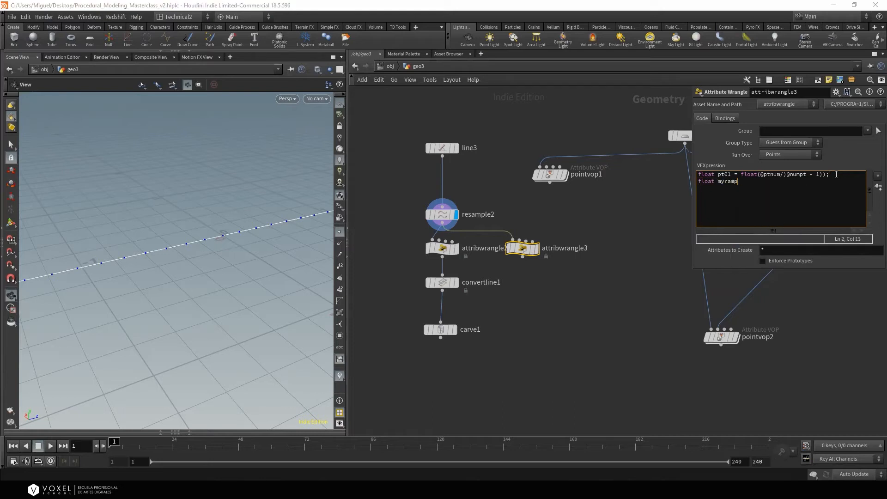
{"action": "type", "text": "()"}
{"action": "type", "text": "\"posx\", p"}
{"action": "key", "text": "Return"}
{"action": "type", "text": "@P.y+=myramp;"}
{"action": "left_click", "coordinate": [537, 249]}
{"action": "left_click", "coordinate": [786, 175]}
{"action": "key", "text": "BackSpace"}
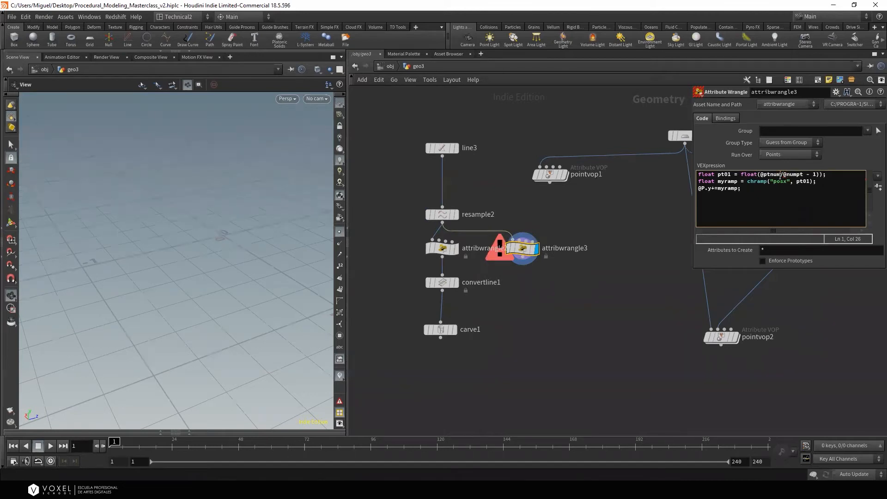
{"action": "type", "text": ")/("}
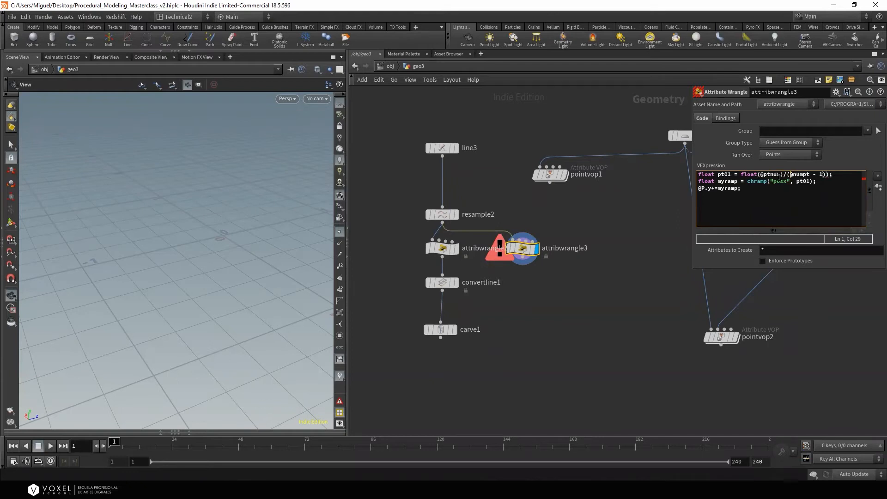
{"action": "key", "text": "BackSpace"}
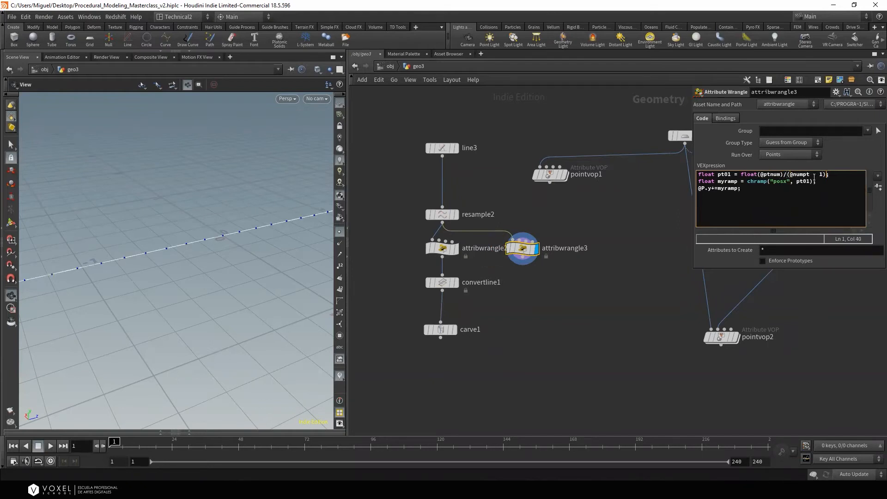
Create the posx ramp parameter from attribwrangle3's code and place the node farther away from the main chain
{"action": "left_click", "coordinate": [878, 189]}
{"action": "scroll", "coordinate": [227, 210], "scroll_direction": "down", "scroll_amount": 4}
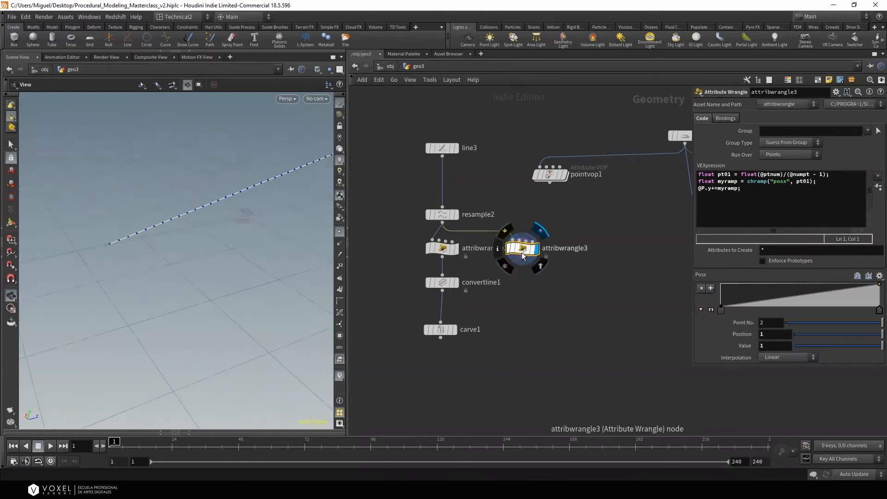
{"action": "left_click_drag", "start_coordinate": [522, 253], "coordinate": [549, 243]}
{"action": "right_click_drag", "start_coordinate": [268, 194], "coordinate": [192, 226]}
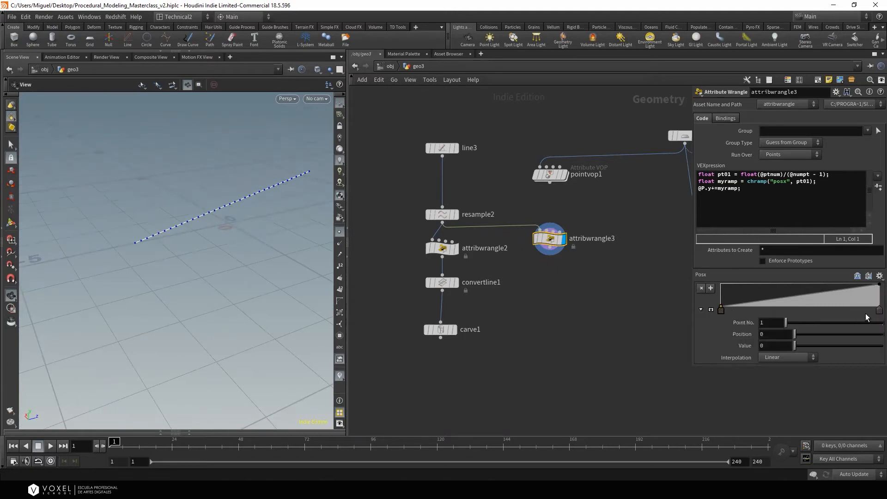
Shape the Posx ramp as an arch with B-Spline interpolation on its end point, an added middle point, and an end value of 0
{"action": "left_click", "coordinate": [795, 356]}
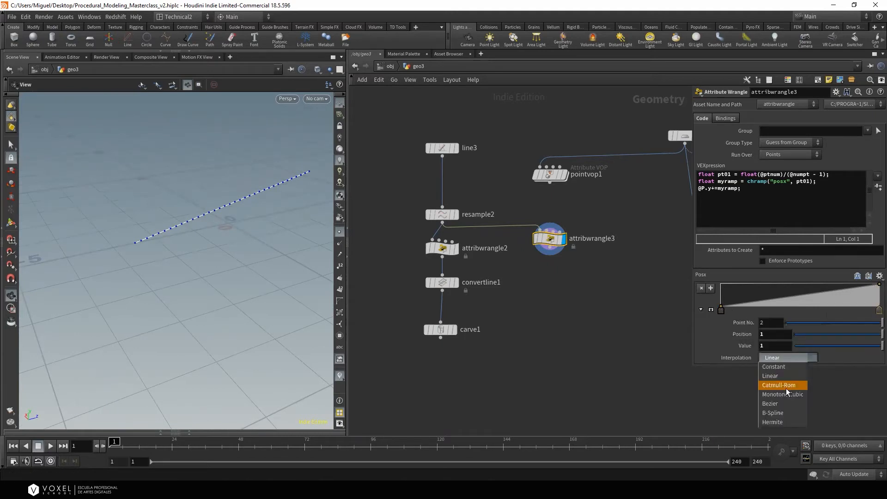
{"action": "left_click", "coordinate": [775, 406]}
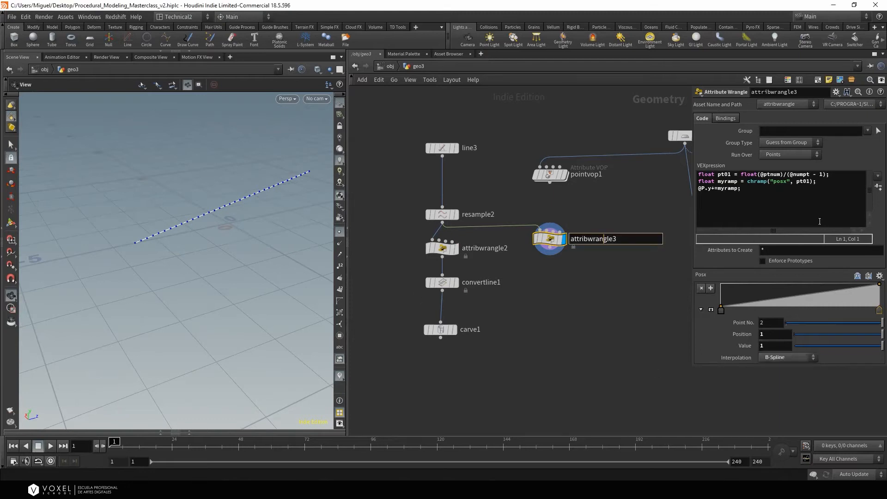
{"action": "left_click", "coordinate": [808, 292]}
{"action": "left_click_drag", "start_coordinate": [874, 286], "coordinate": [879, 309]}
{"action": "right_click_drag", "start_coordinate": [256, 241], "coordinate": [281, 190]}
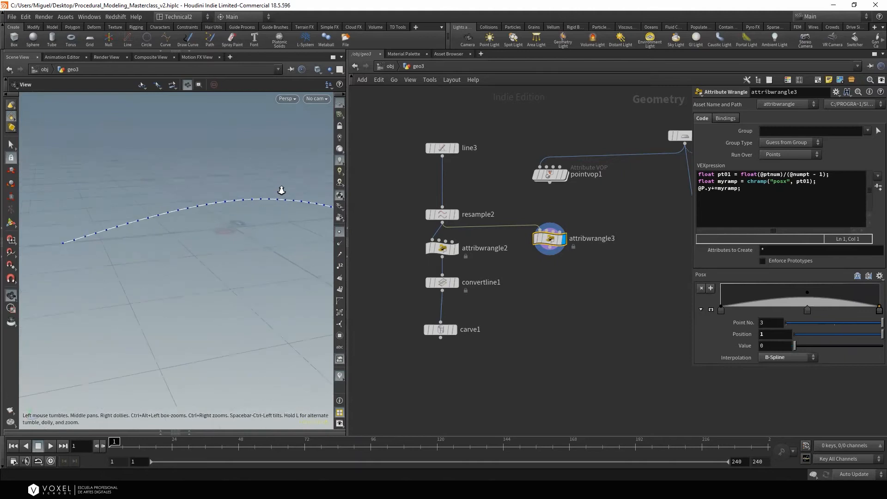
Raise the Posx ramp's middle point slightly and add a point on each side of it, the second at position about 0.75, value about 0.33
{"action": "left_click_drag", "start_coordinate": [808, 293], "coordinate": [808, 292]}
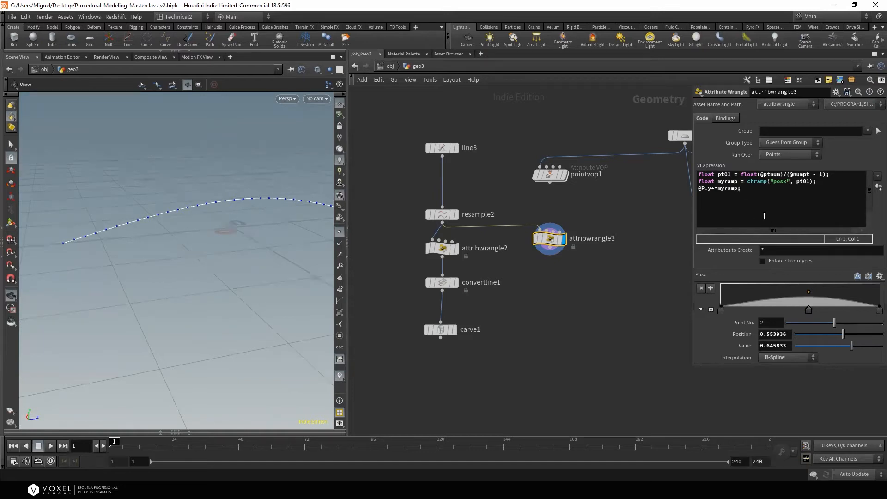
{"action": "left_click_drag", "start_coordinate": [802, 292], "coordinate": [807, 288]}
{"action": "left_click", "coordinate": [776, 299]}
{"action": "left_click", "coordinate": [839, 299]}
{"action": "left_click_drag", "start_coordinate": [310, 262], "coordinate": [218, 258]}
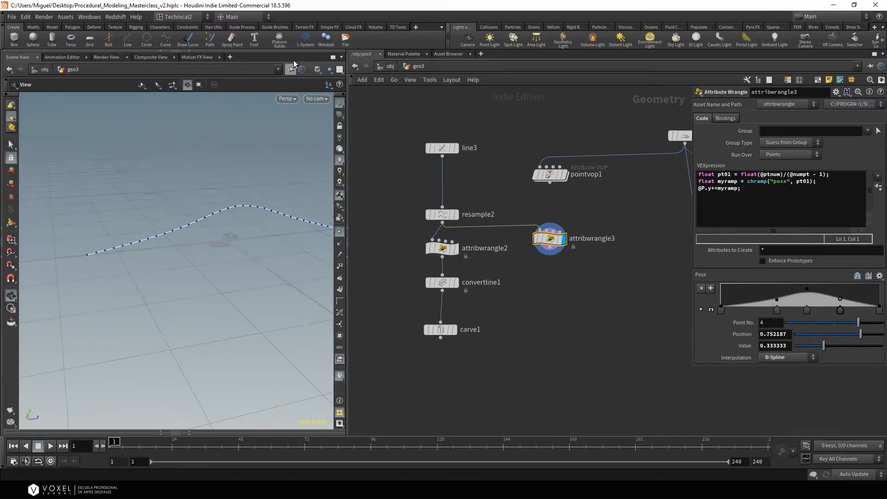
{"action": "left_click_drag", "start_coordinate": [231, 135], "coordinate": [277, 139]}
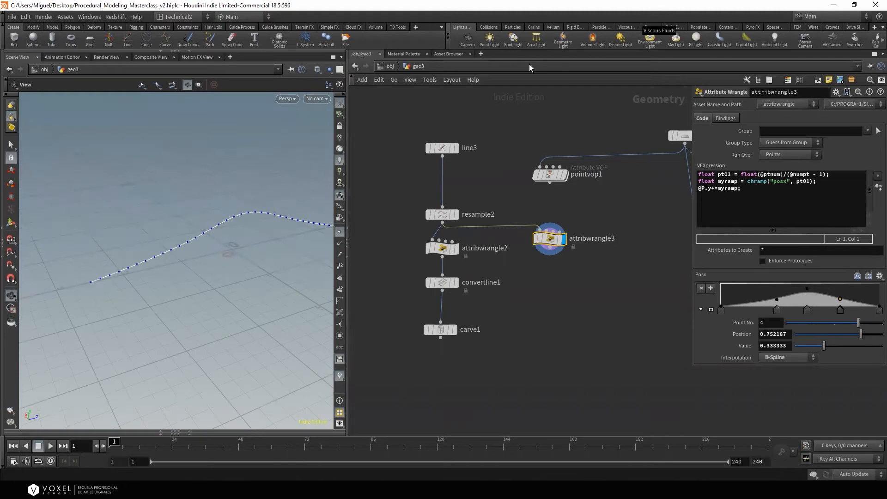
Replace attribwrangle2 with attribwrangle3 in the chain between resample2 and convertline1, deleting the old wrangle
{"action": "mouse_move", "coordinate": [458, 327]}
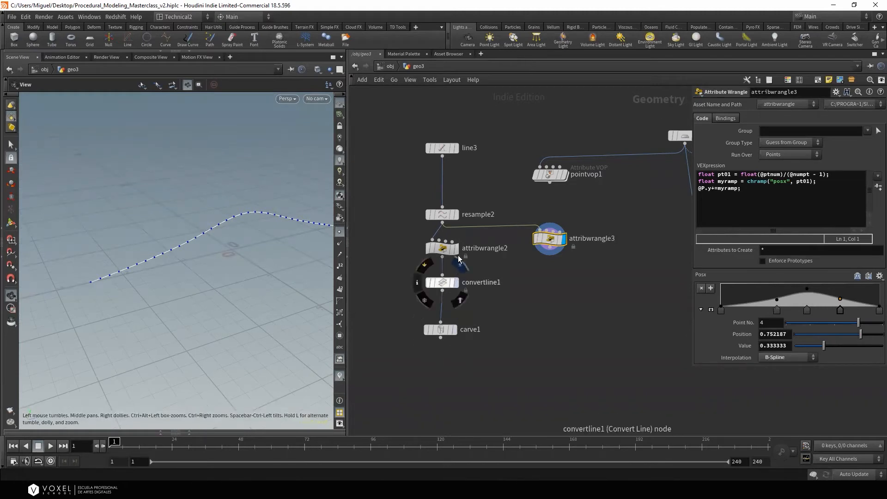
{"action": "left_click_drag", "start_coordinate": [544, 239], "coordinate": [444, 257]}
{"action": "left_click", "coordinate": [440, 249]}
{"action": "key", "text": "Delete"}
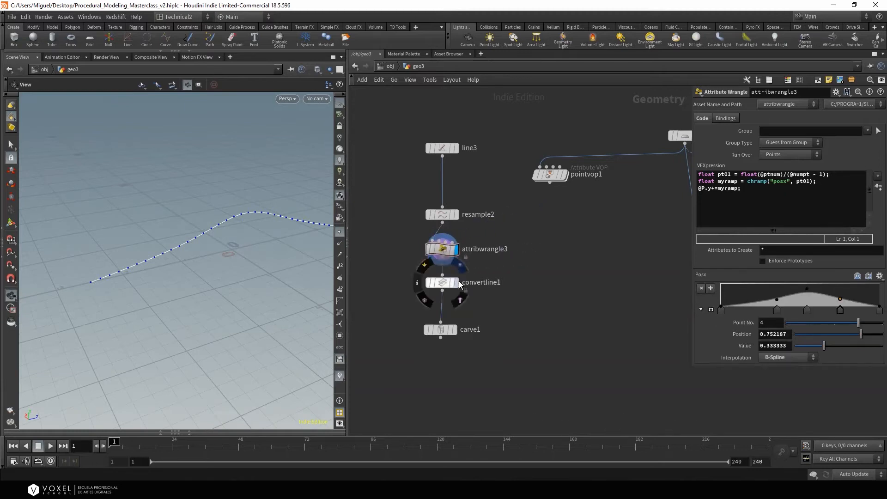
Display carve1 and examine the carved segments of the curved line up close
{"action": "left_click", "coordinate": [455, 329]}
{"action": "left_click_drag", "start_coordinate": [224, 267], "coordinate": [165, 236]}
{"action": "right_click_drag", "start_coordinate": [165, 237], "coordinate": [179, 255]}
{"action": "middle_click_drag", "start_coordinate": [532, 383], "coordinate": [522, 312]}
{"action": "left_click_drag", "start_coordinate": [235, 240], "coordinate": [266, 249]}
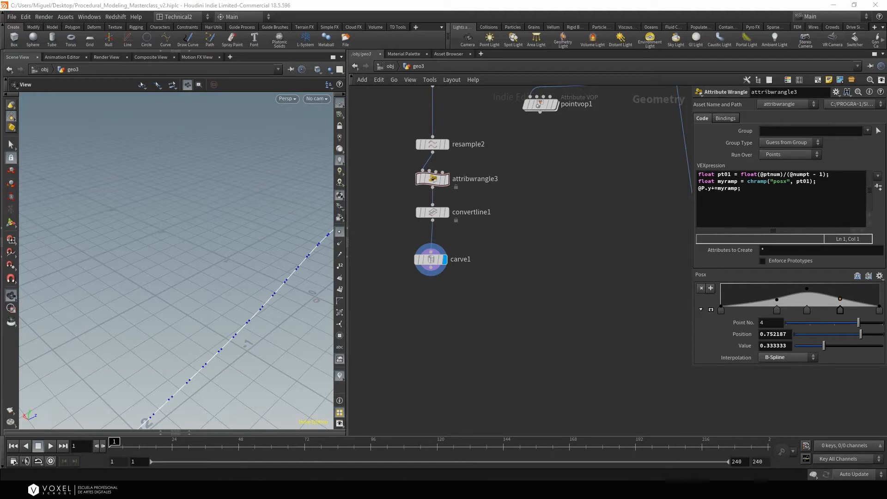
Add a Transform node below carve1, connected to its output, and display it
{"action": "left_click", "coordinate": [430, 272]}
{"action": "key", "text": "Tab"}
{"action": "type", "text": "tra"}
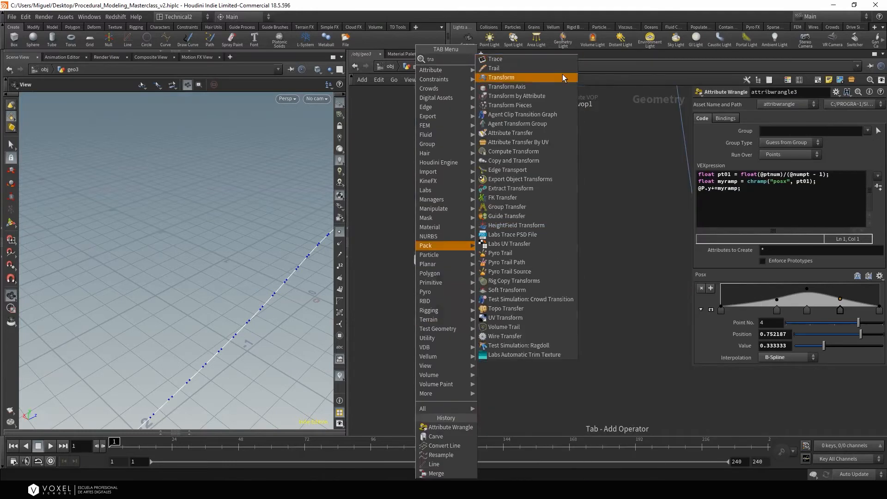
{"action": "left_click", "coordinate": [525, 80]}
{"action": "left_click", "coordinate": [415, 322]}
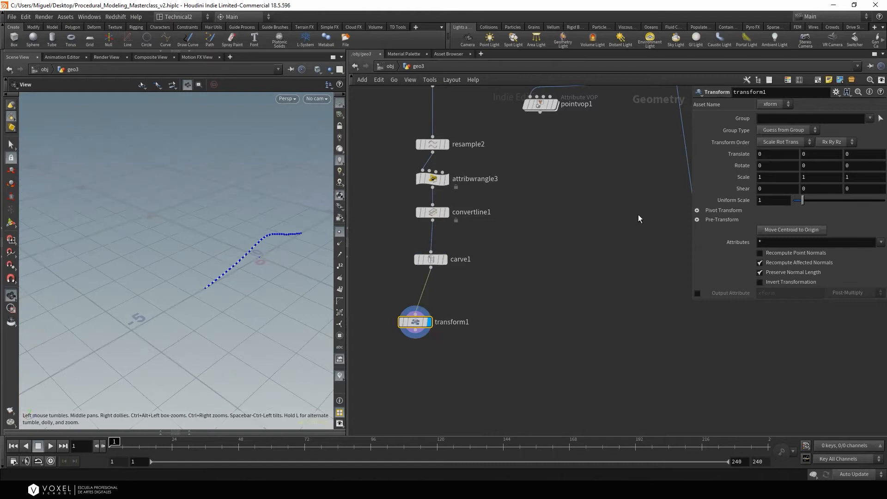
{"action": "left_click_drag", "start_coordinate": [141, 333], "coordinate": [180, 330]}
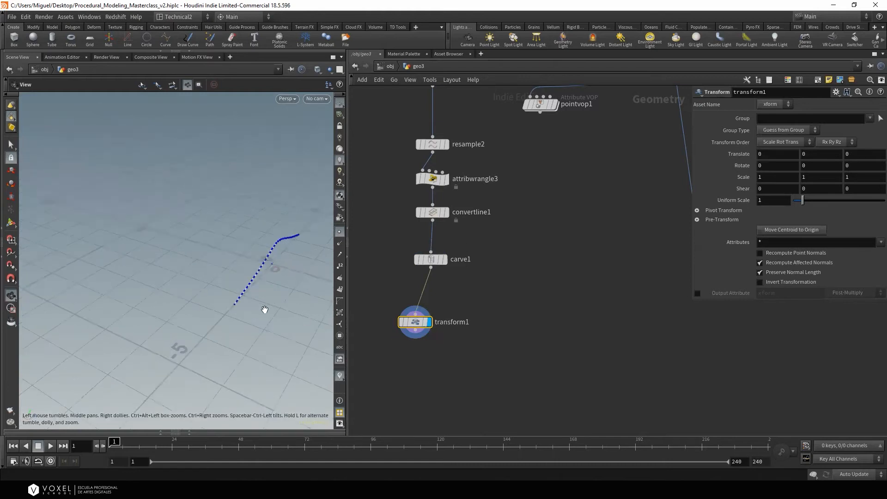
Move the carved curve about -0.8 along X with the transform node
{"action": "key", "text": "Return"}
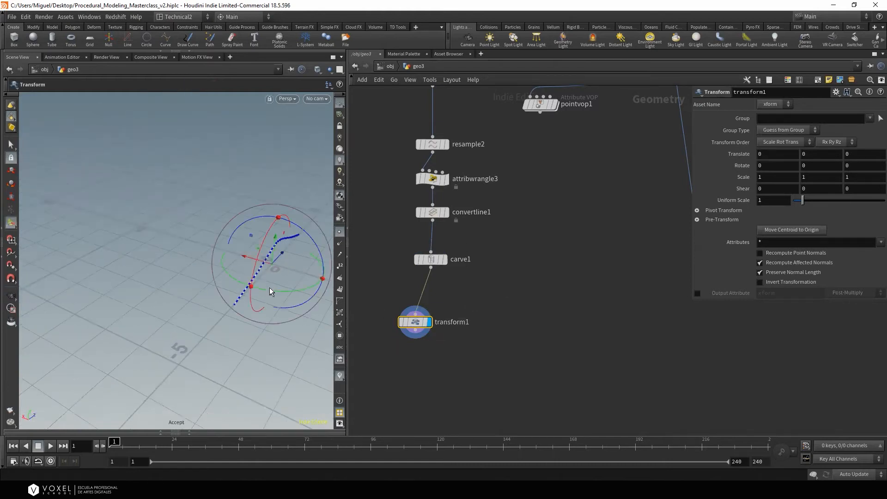
{"action": "left_click_drag", "start_coordinate": [262, 261], "coordinate": [287, 267]}
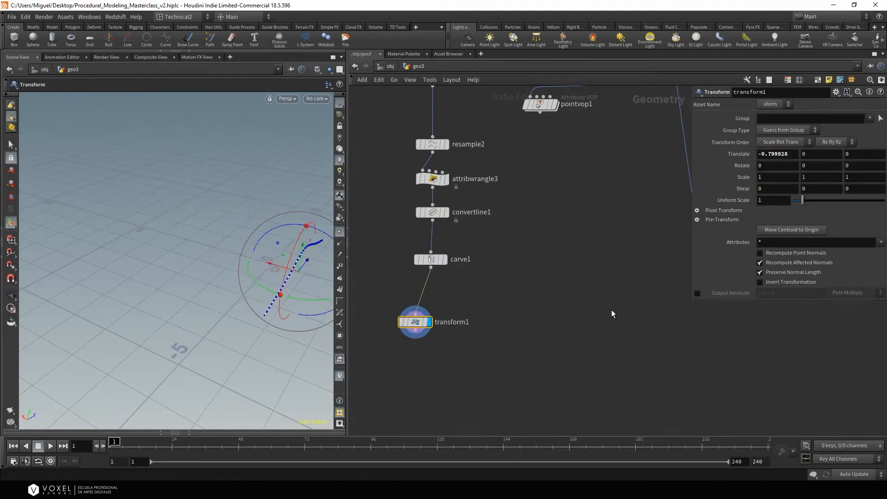
{"action": "middle_click_drag", "start_coordinate": [611, 310], "coordinate": [628, 274]}
{"action": "left_click_drag", "start_coordinate": [314, 252], "coordinate": [305, 235], "text": "alt"}
{"action": "right_click_drag", "start_coordinate": [293, 257], "coordinate": [341, 247], "text": "alt"}
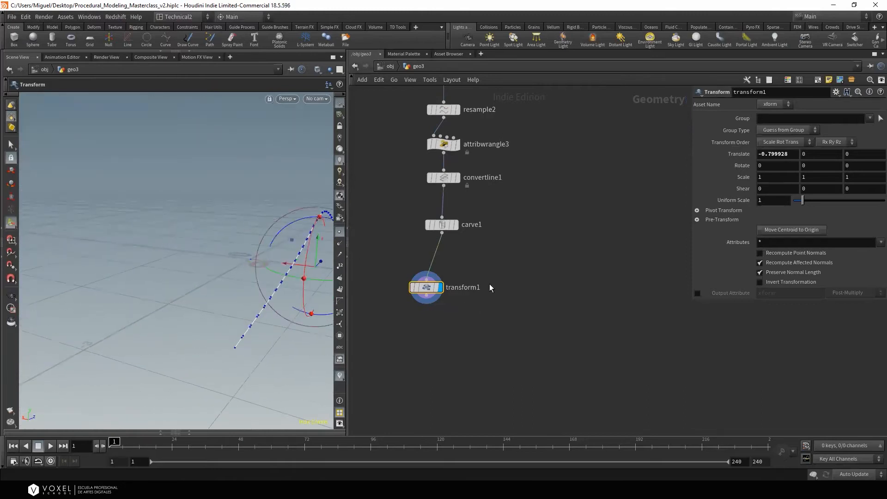
Add an Enumerate node below transform1 and wire the transform's output into it
{"action": "key", "text": "Tab"}
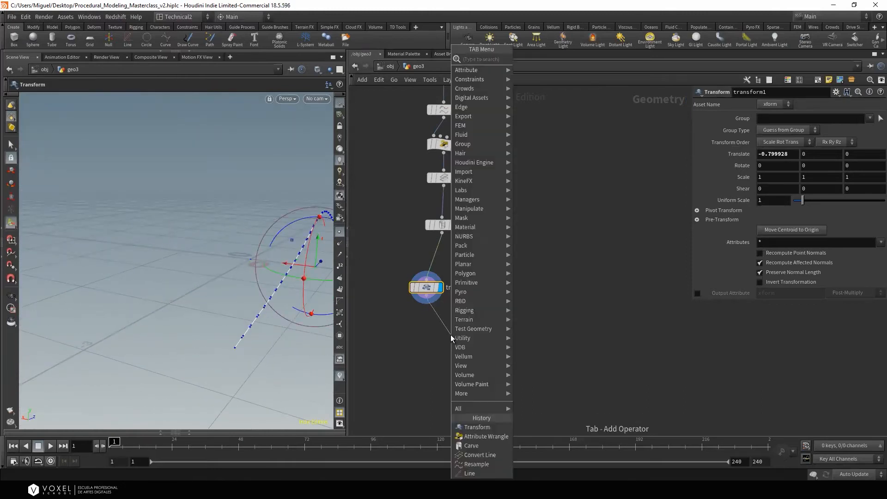
{"action": "type", "text": "enum"}
{"action": "left_click", "coordinate": [538, 59]}
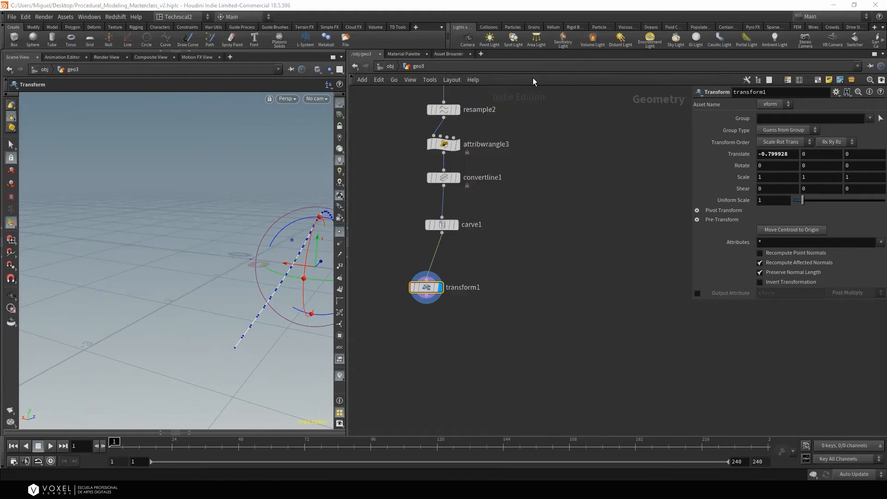
{"action": "left_click", "coordinate": [452, 343]}
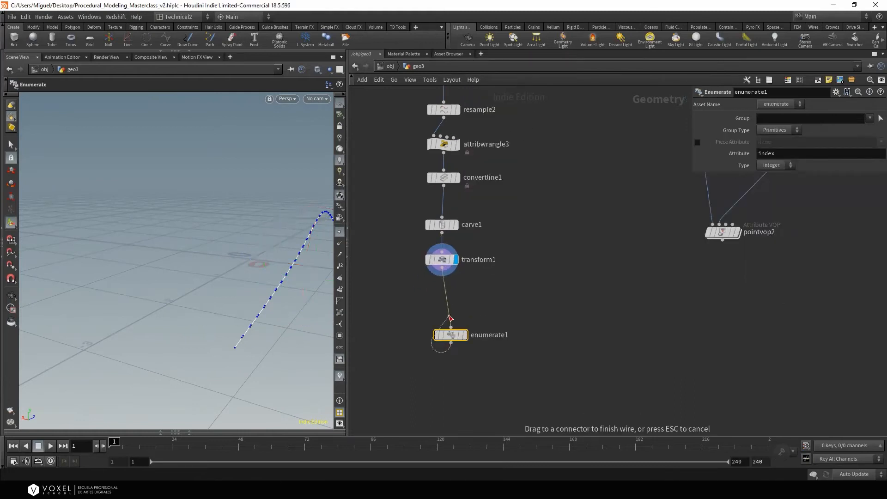
{"action": "left_click_drag", "start_coordinate": [456, 339], "coordinate": [448, 317]}
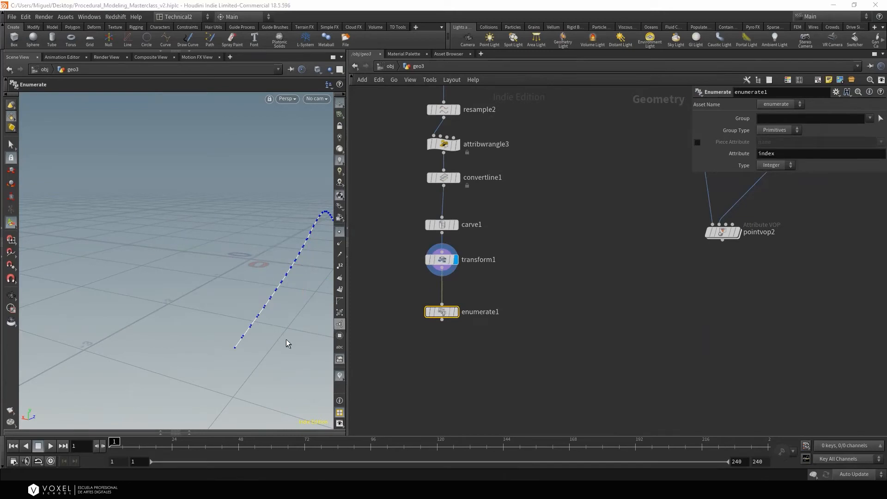
Display the Enumerate node's output and show its primitive attributes in the geometry spreadsheet
{"action": "left_click", "coordinate": [194, 431]}
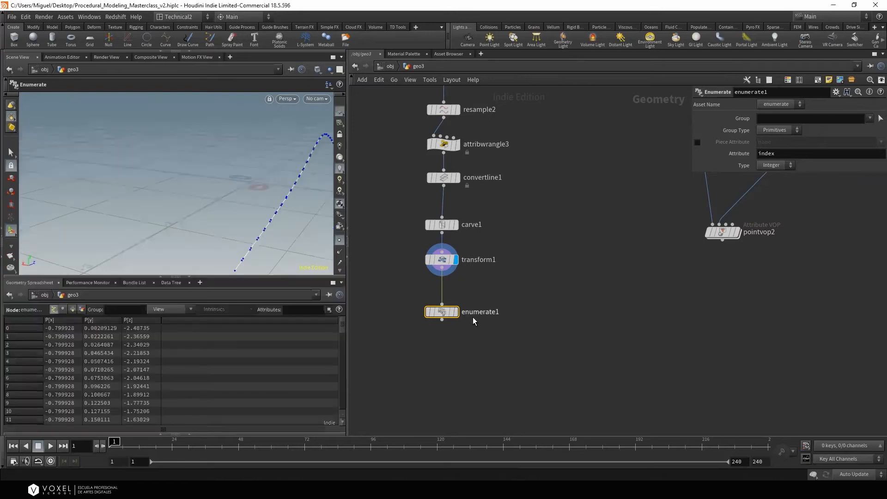
{"action": "left_click_drag", "start_coordinate": [447, 316], "coordinate": [459, 306]}
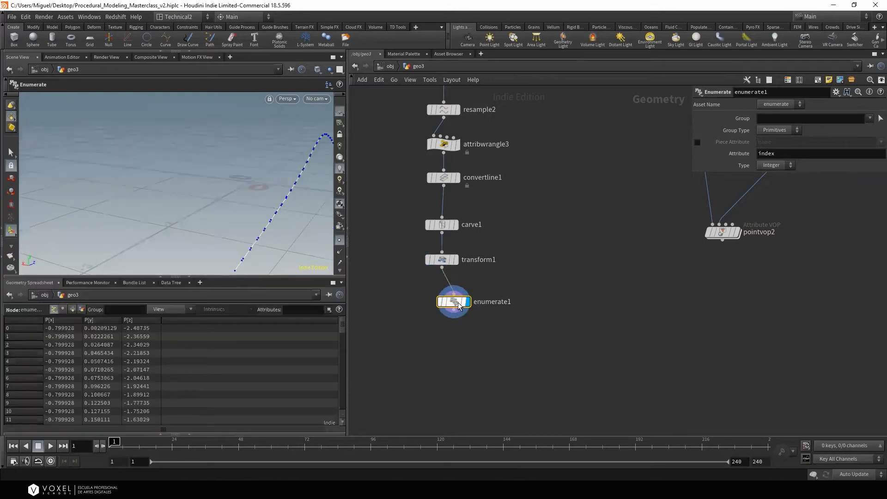
{"action": "left_click", "coordinate": [71, 309]}
{"action": "left_click_drag", "start_coordinate": [290, 213], "coordinate": [194, 221]}
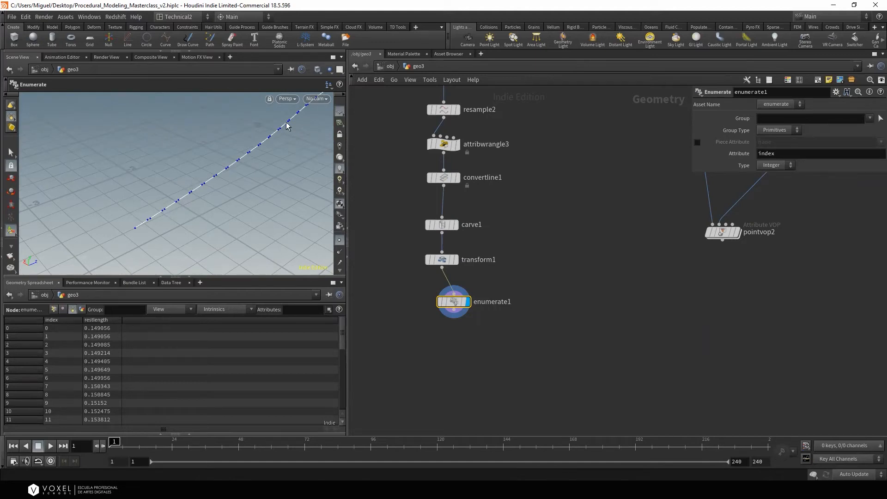
Add a Mirror node fed by the Enumerate node and display the mirrored curves
{"action": "left_click_drag", "start_coordinate": [462, 300], "coordinate": [450, 295]}
{"action": "key", "text": "Tab"}
{"action": "type", "text": "mi"}
{"action": "left_click", "coordinate": [549, 61]}
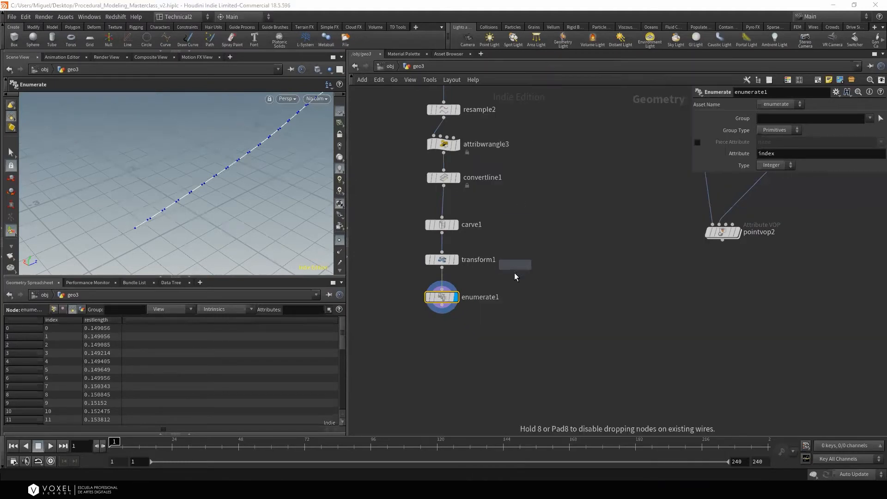
{"action": "left_click", "coordinate": [498, 345]}
{"action": "left_click", "coordinate": [442, 305]}
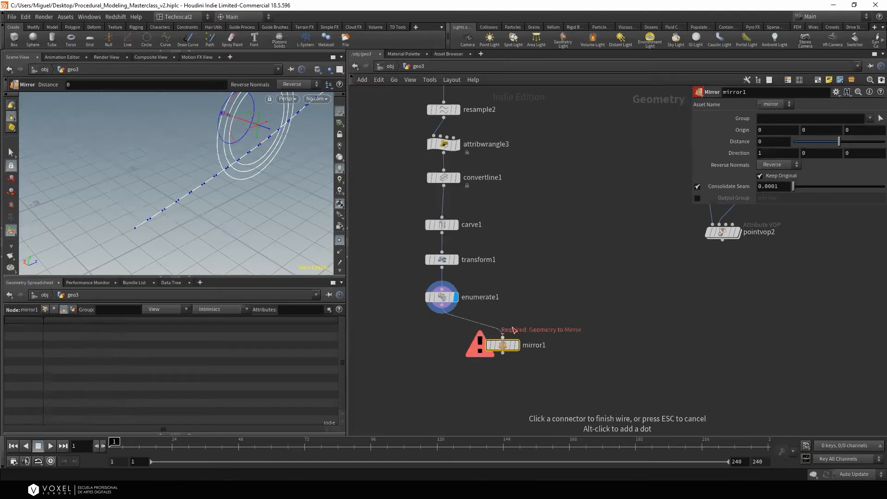
{"action": "left_click", "coordinate": [502, 337]}
{"action": "scroll", "coordinate": [155, 194], "scroll_direction": "down", "scroll_amount": 3}
{"action": "left_click_drag", "start_coordinate": [154, 194], "coordinate": [271, 198], "text": "alt"}
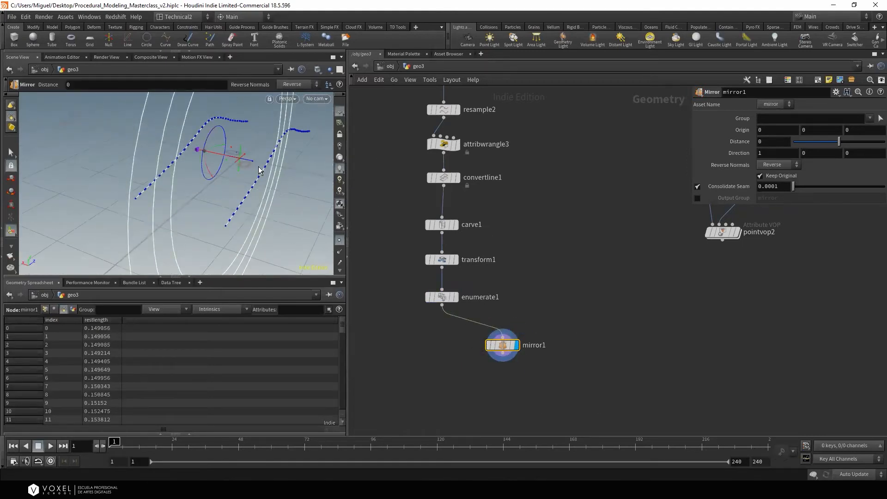
{"action": "left_click_drag", "start_coordinate": [771, 153], "coordinate": [724, 153]}
{"action": "right_click_drag", "start_coordinate": [258, 190], "coordinate": [290, 181], "text": "alt"}
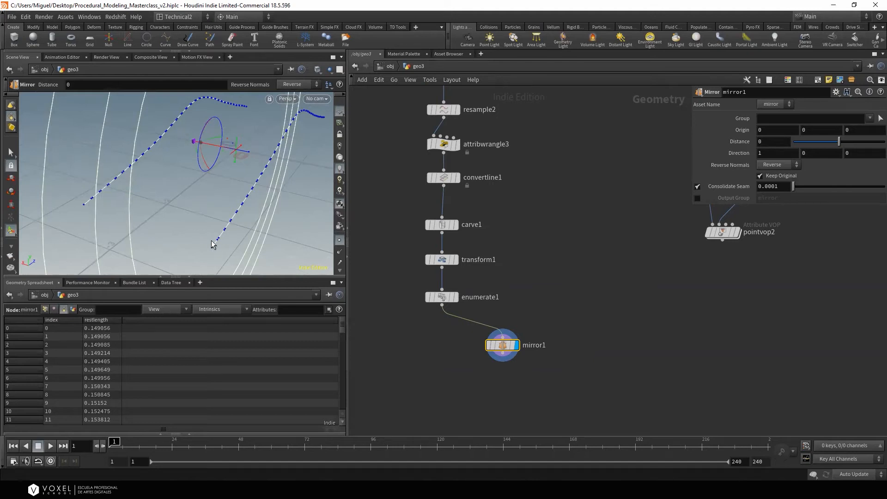
Merge the Enumerate and Mirror outputs in a new Merge node and display it
{"action": "key", "text": "Tab"}
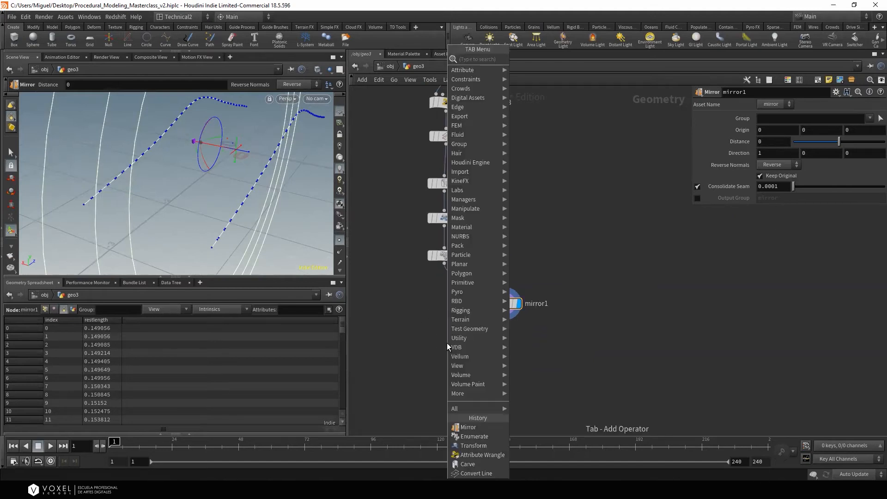
{"action": "type", "text": "mer"}
{"action": "left_click", "coordinate": [564, 60]}
{"action": "left_click", "coordinate": [464, 372]}
{"action": "left_click", "coordinate": [444, 263]}
{"action": "left_click", "coordinate": [464, 364]}
{"action": "left_click", "coordinate": [505, 312]}
{"action": "left_click", "coordinate": [465, 365]}
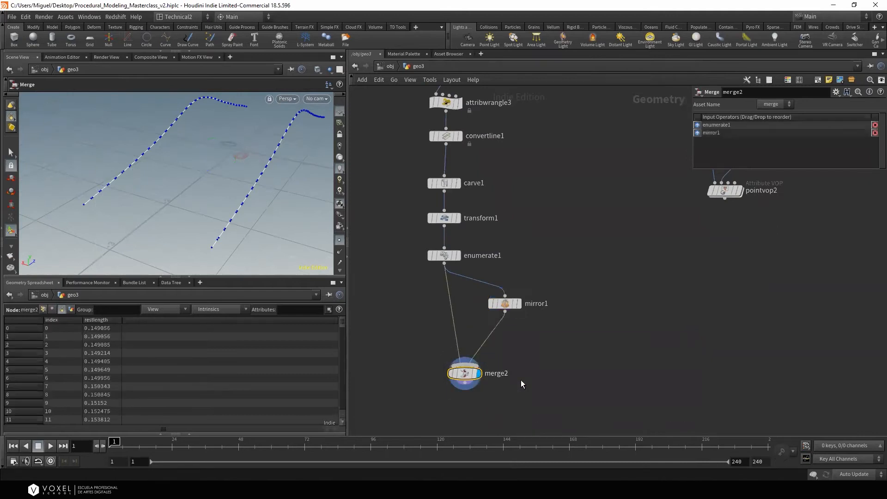
{"action": "middle_click_drag", "start_coordinate": [520, 380], "coordinate": [503, 271]}
{"action": "left_click_drag", "start_coordinate": [231, 199], "coordinate": [224, 192], "text": "alt"}
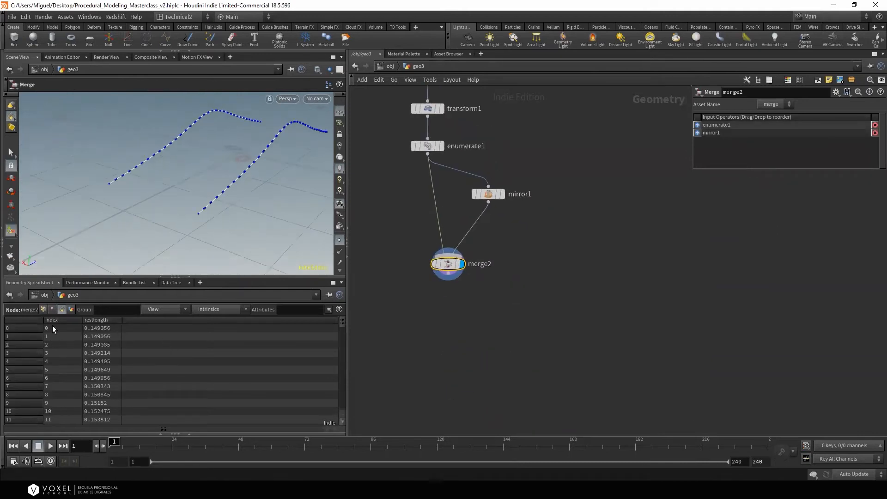
{"action": "left_click_drag", "start_coordinate": [425, 267], "coordinate": [416, 251]}
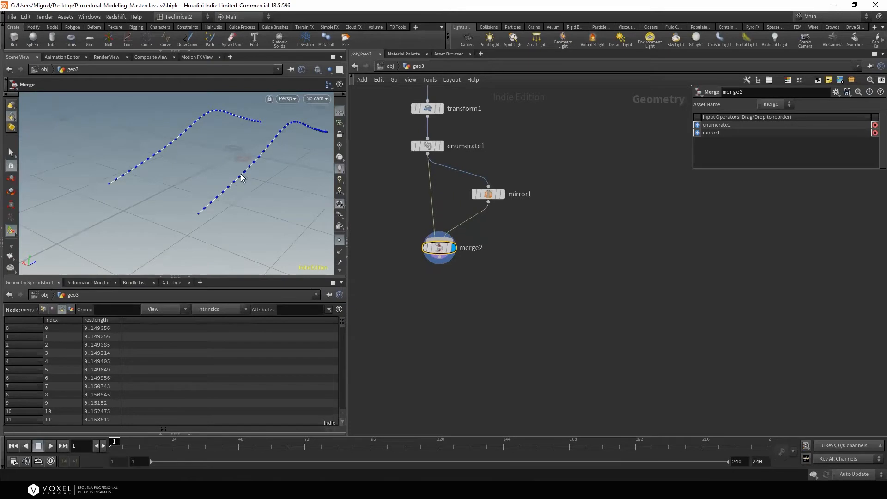
Add a For-Each Named Primitive block fed by merge2 and place it directly below the merge
{"action": "left_click_drag", "start_coordinate": [178, 190], "coordinate": [215, 217], "text": "alt"}
{"action": "left_click", "coordinate": [439, 257]}
{"action": "key", "text": "Tab"}
{"action": "type", "text": "for"}
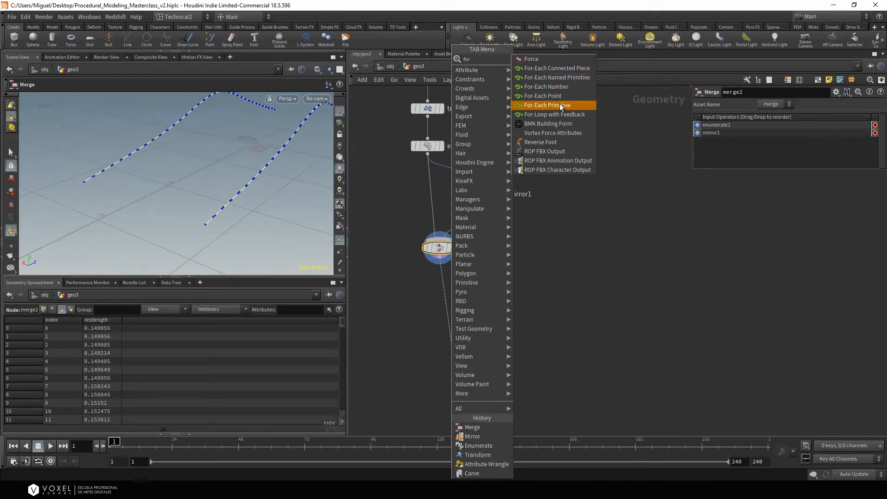
{"action": "left_click", "coordinate": [568, 79]}
{"action": "middle_click_drag", "start_coordinate": [479, 330], "coordinate": [483, 247]}
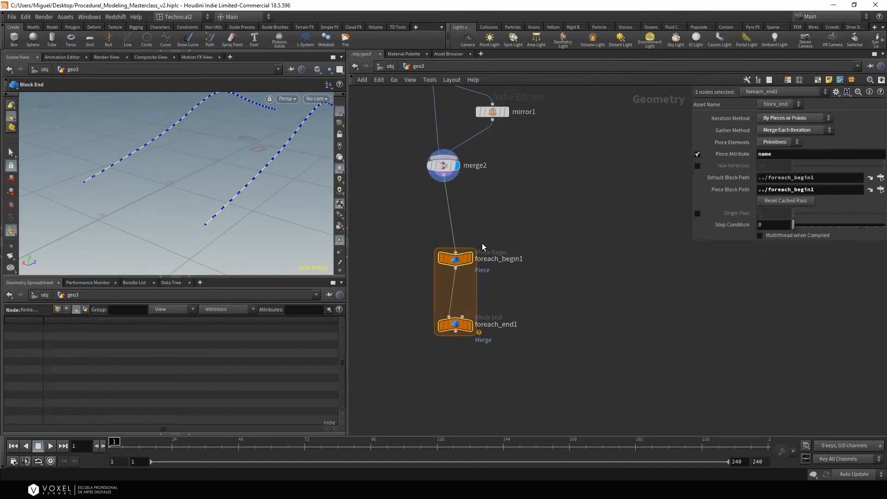
{"action": "left_click_drag", "start_coordinate": [458, 257], "coordinate": [442, 217]}
Set the piece attribute of the for-each end block to index
{"action": "left_click", "coordinate": [438, 283]}
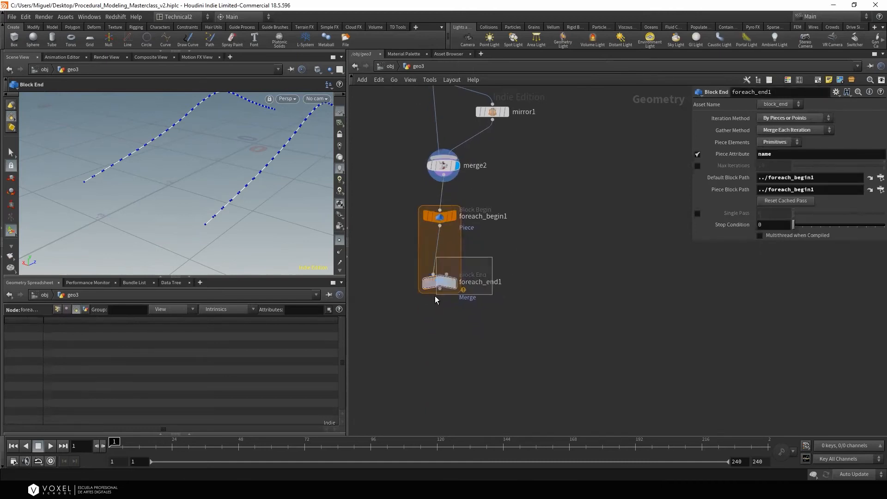
{"action": "double_click", "coordinate": [780, 156]}
{"action": "type", "text": "index"}
{"action": "key", "text": "Return"}
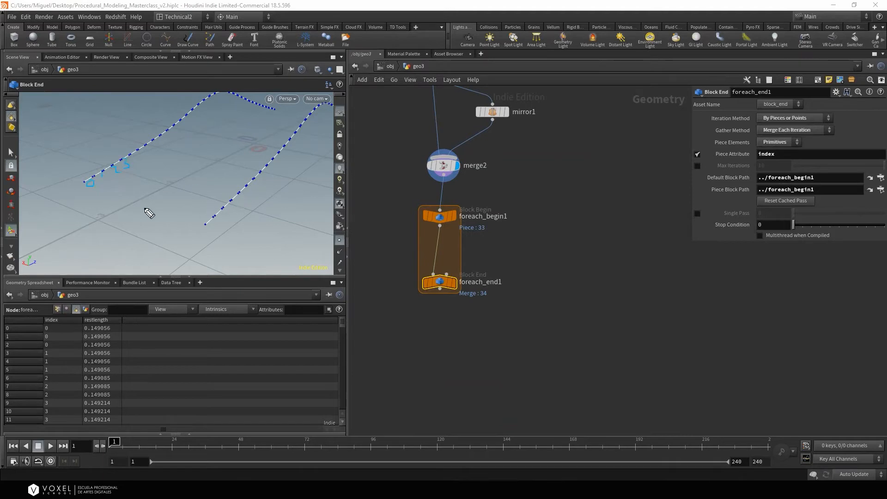
{"action": "mouse_move", "coordinate": [77, 200]}
{"action": "left_mouse_down"}
{"action": "mouse_move", "coordinate": [168, 251]}
{"action": "mouse_move", "coordinate": [168, 231]}
{"action": "left_mouse_up"}
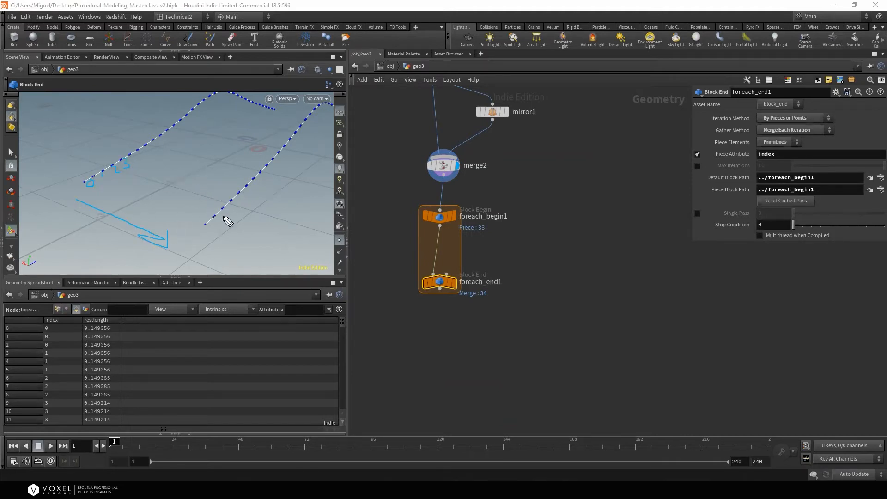
{"action": "left_click_drag", "start_coordinate": [89, 172], "coordinate": [94, 176]}
{"action": "left_click_drag", "start_coordinate": [216, 224], "coordinate": [203, 217]}
{"action": "left_click_drag", "start_coordinate": [447, 204], "coordinate": [483, 225]}
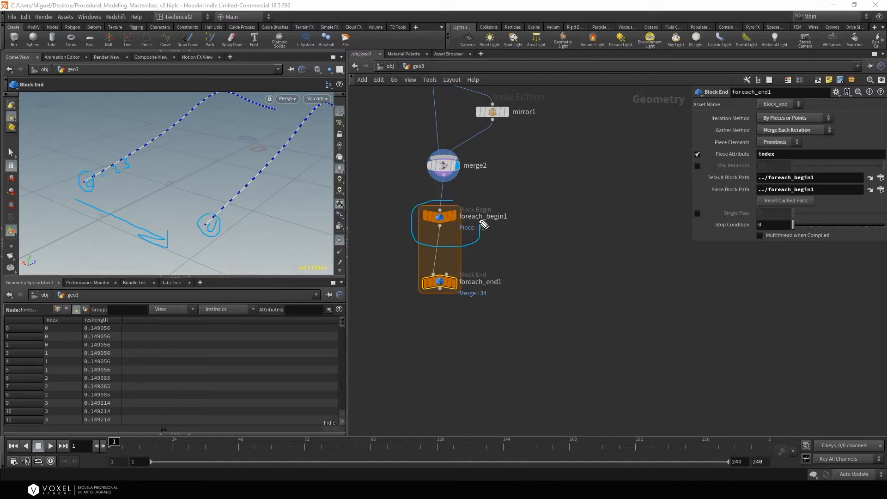
{"action": "mouse_move", "coordinate": [791, 151]}
{"action": "left_mouse_down"}
{"action": "mouse_move", "coordinate": [732, 147]}
{"action": "mouse_move", "coordinate": [772, 168]}
{"action": "left_mouse_up"}
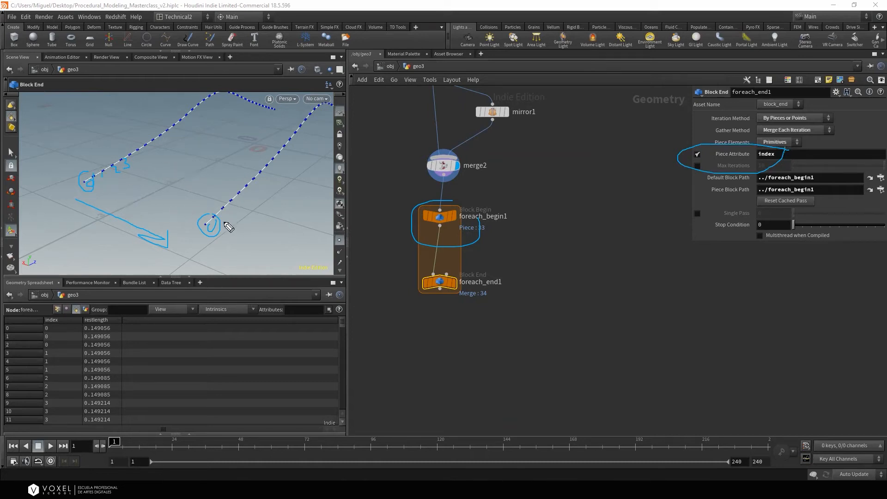
{"action": "left_click_drag", "start_coordinate": [272, 218], "coordinate": [238, 242]}
{"action": "left_click_drag", "start_coordinate": [324, 248], "coordinate": [281, 274]}
{"action": "key", "text": "Escape"}
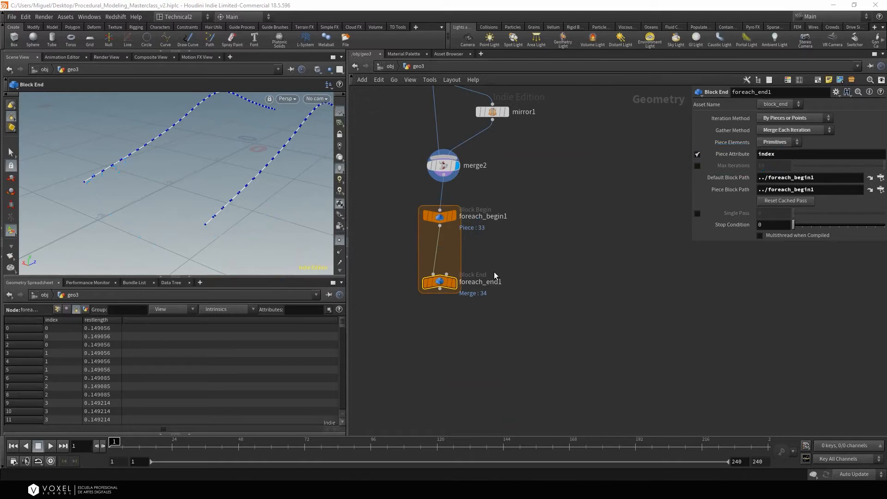
Display the for-each end block's output, and switch the display to the for-each begin block
{"action": "left_click_drag", "start_coordinate": [240, 166], "coordinate": [226, 178]}
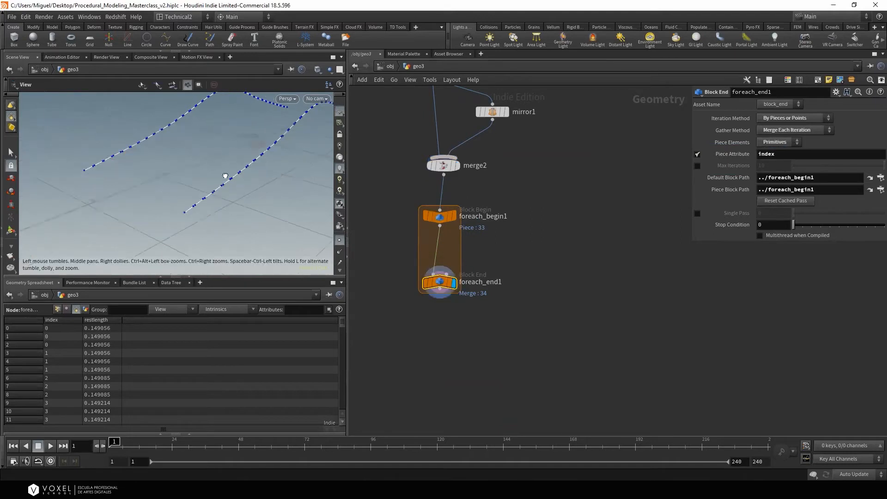
{"action": "left_click", "coordinate": [455, 215]}
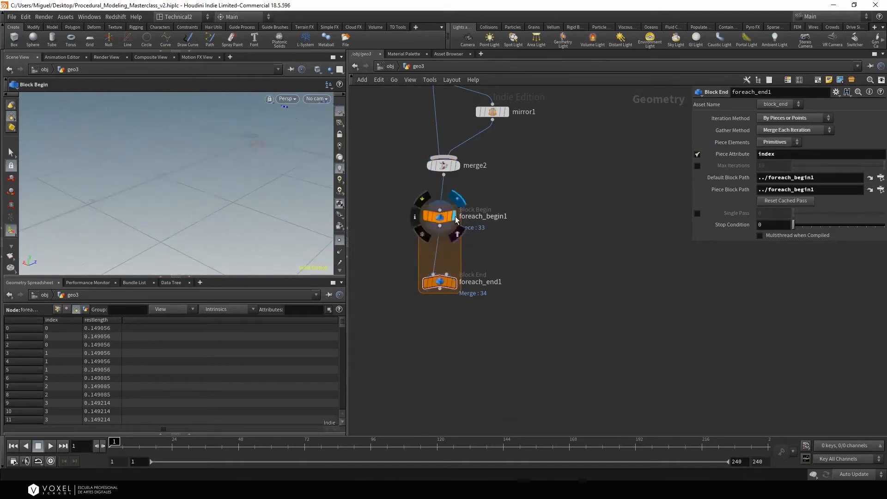
{"action": "left_click_drag", "start_coordinate": [181, 206], "coordinate": [232, 216]}
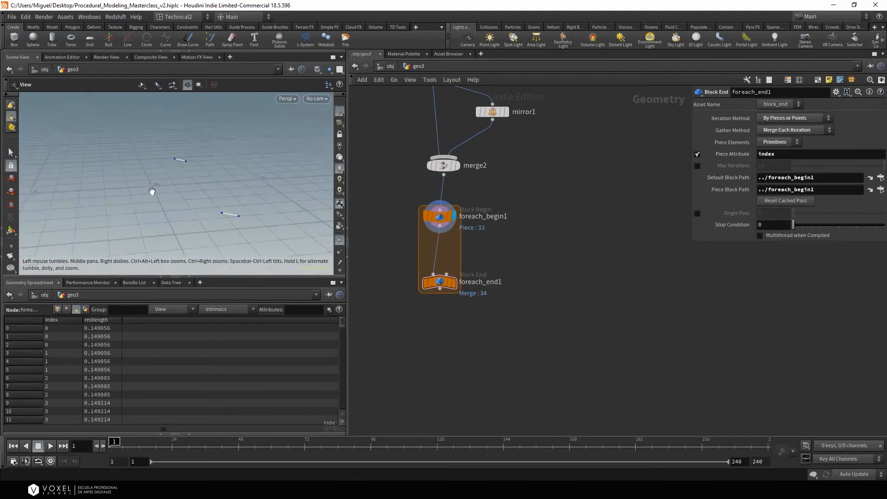
{"action": "key", "text": "Return"}
Inspect single iterations of the for-each loop up to pass 2, and turn Single Pass off again
{"action": "left_click", "coordinate": [440, 288]}
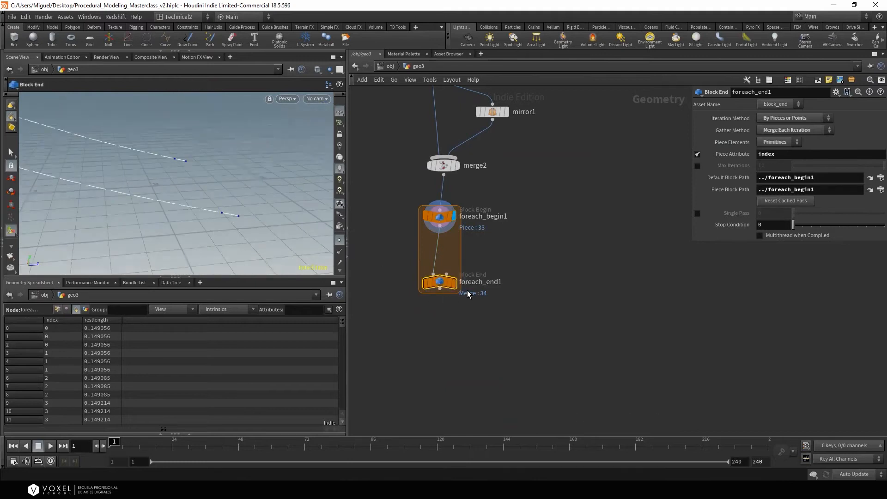
{"action": "left_click", "coordinate": [698, 214]}
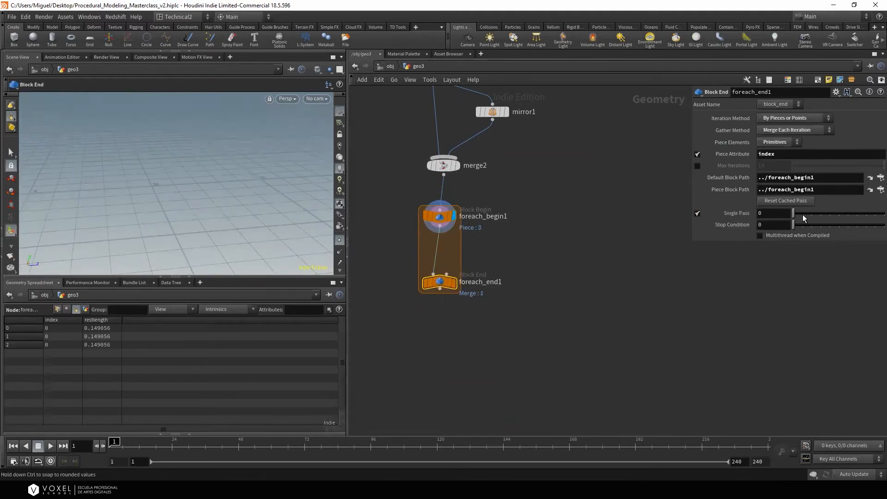
{"action": "left_click_drag", "start_coordinate": [193, 170], "coordinate": [259, 186], "text": "alt"}
{"action": "right_click_drag", "start_coordinate": [260, 186], "coordinate": [147, 199], "text": "alt"}
{"action": "right_click_drag", "start_coordinate": [291, 182], "coordinate": [179, 206], "text": "alt"}
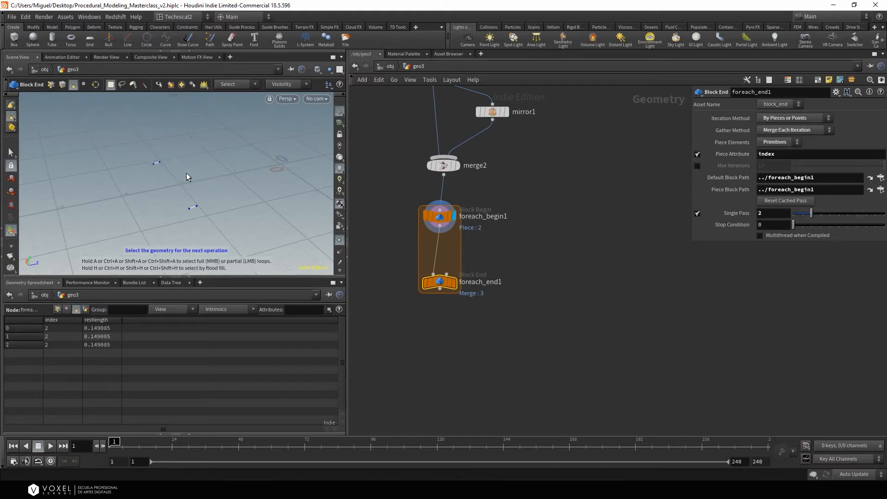
{"action": "scroll", "coordinate": [171, 182], "scroll_direction": "up", "scroll_amount": 3}
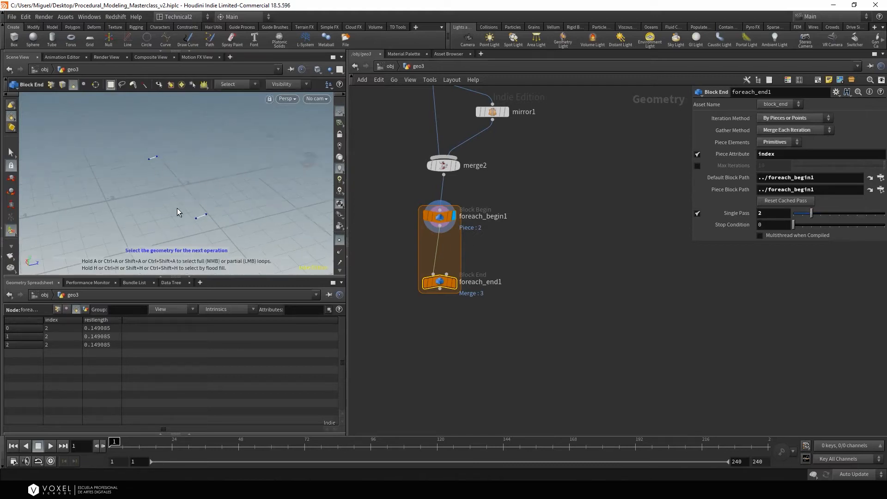
{"action": "left_click", "coordinate": [697, 214]}
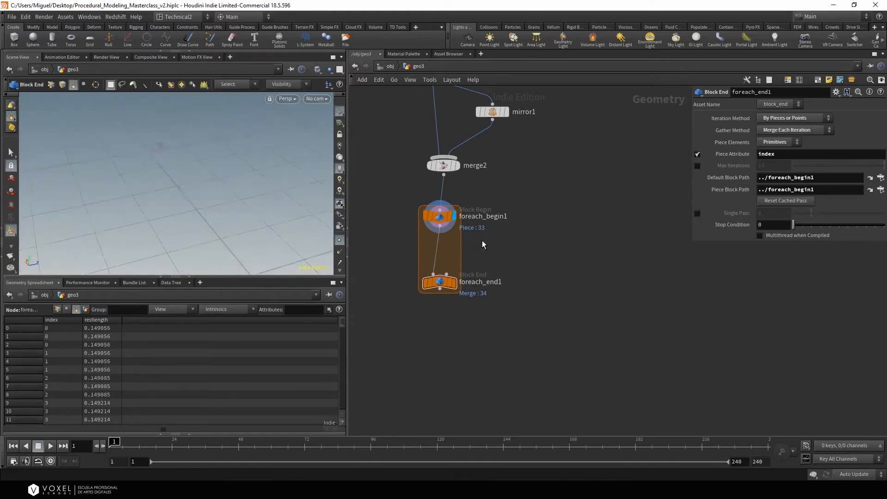
Add a null between the for-each begin and end blocks and rename it IN
{"action": "key", "text": "Tab"}
{"action": "mouse_move", "coordinate": [482, 241]}
{"action": "left_click", "coordinate": [572, 66]}
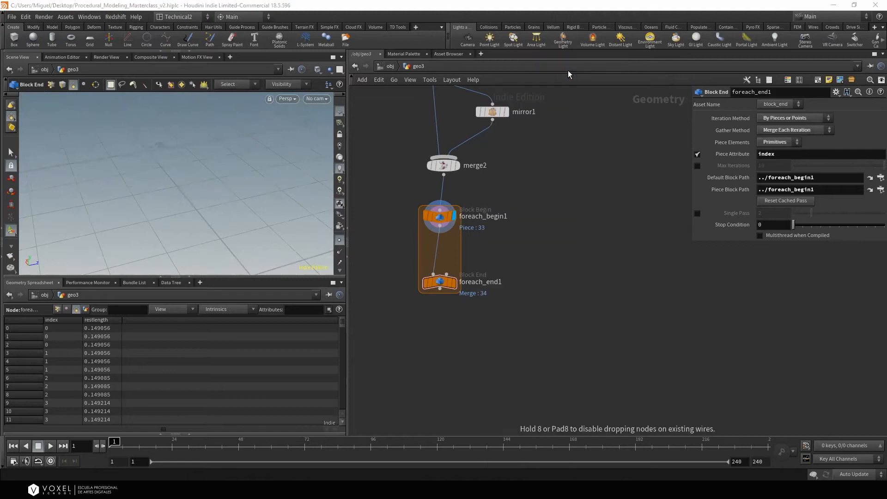
{"action": "left_click", "coordinate": [439, 243]}
{"action": "left_click", "coordinate": [440, 243]}
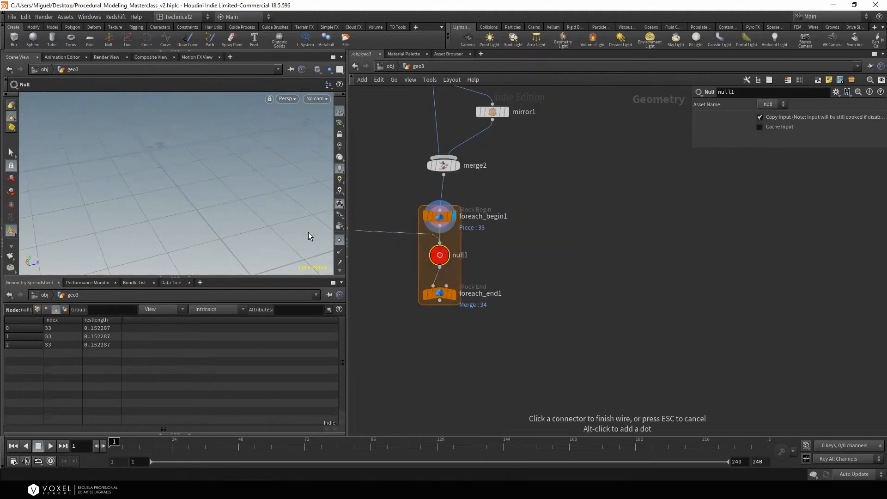
{"action": "key", "text": "Escape"}
{"action": "double_click", "coordinate": [459, 255]}
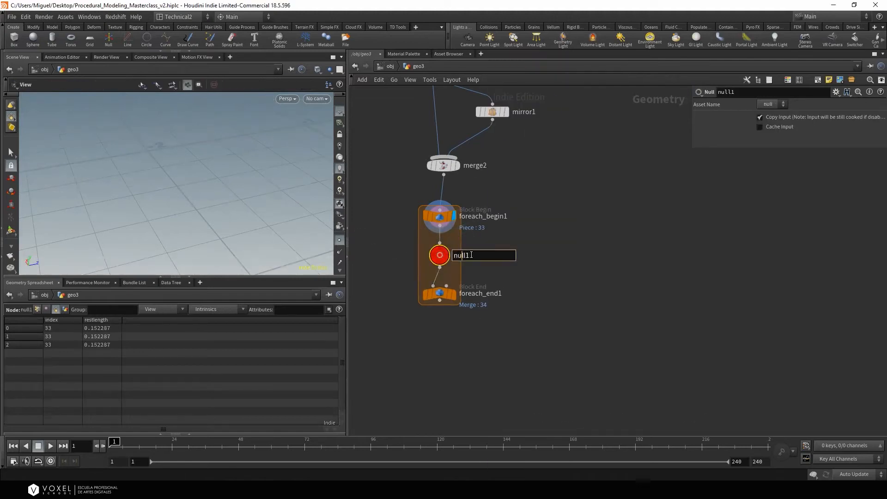
{"action": "type", "text": "IN"}
{"action": "key", "text": "Return"}
{"action": "key", "text": "f"}
{"action": "right_click_drag", "start_coordinate": [230, 189], "coordinate": [204, 200]}
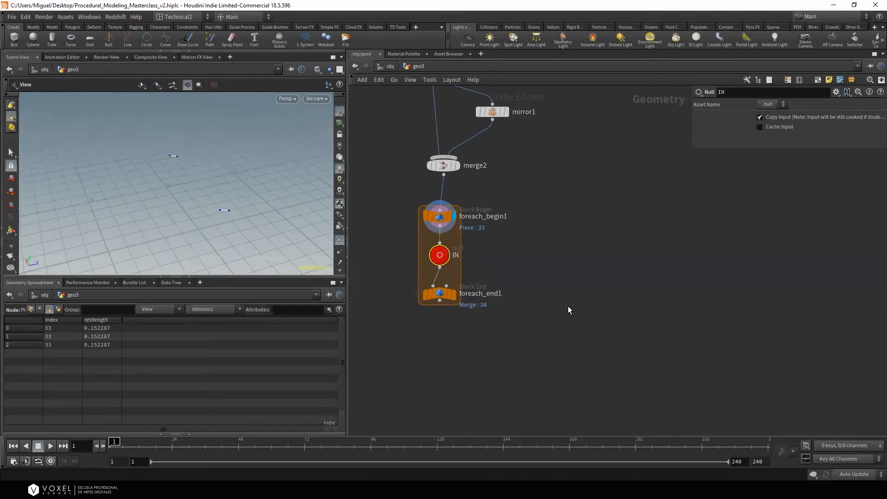
Lower the for-each end block, insert a Skin node after the IN null, and display the skin's output
{"action": "middle_click_drag", "start_coordinate": [556, 316], "coordinate": [558, 238]}
{"action": "left_click_drag", "start_coordinate": [456, 220], "coordinate": [454, 284]}
{"action": "key", "text": "Tab"}
{"action": "type", "text": "ski"}
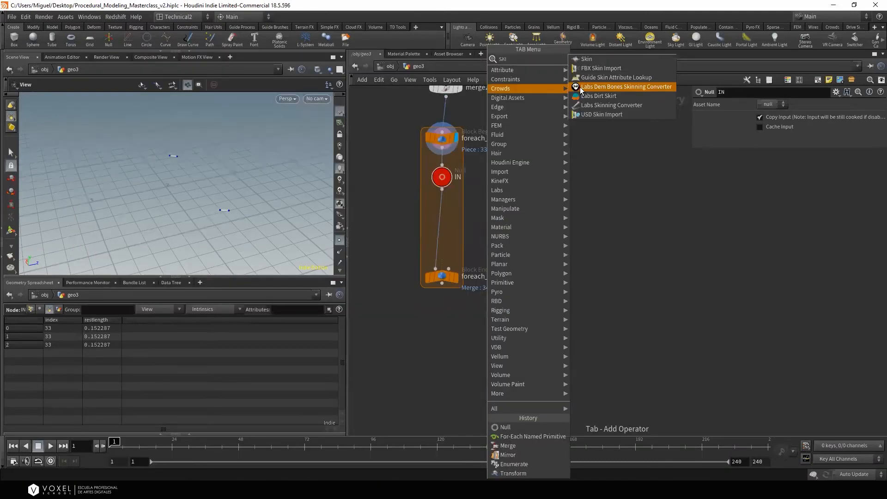
{"action": "left_click", "coordinate": [585, 59]}
{"action": "left_click", "coordinate": [439, 214]}
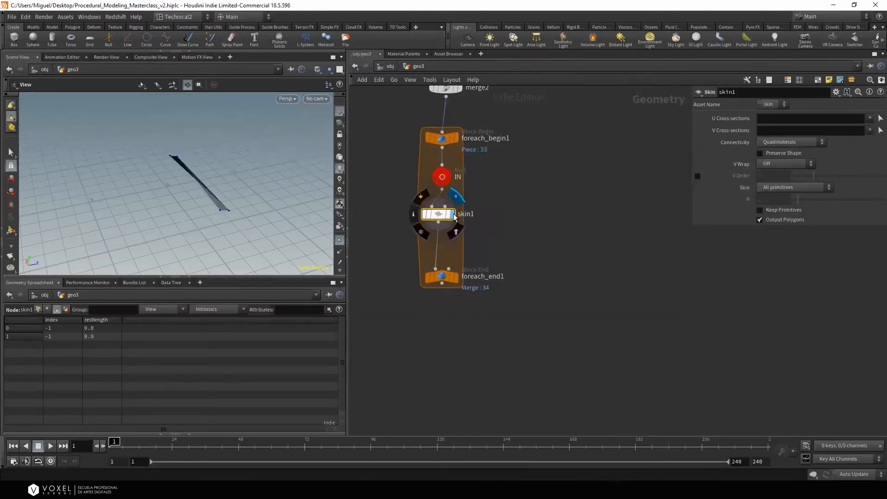
{"action": "left_click_drag", "start_coordinate": [222, 220], "coordinate": [297, 178]}
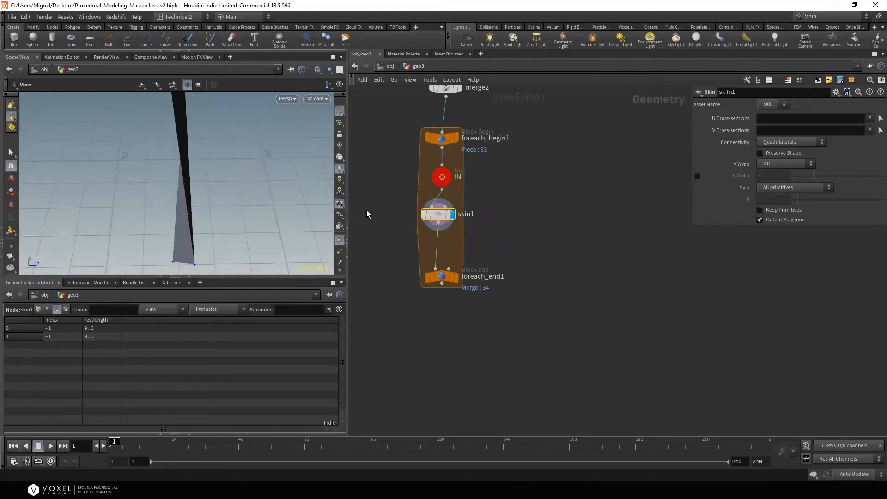
{"action": "key", "text": "alt+Tab"}
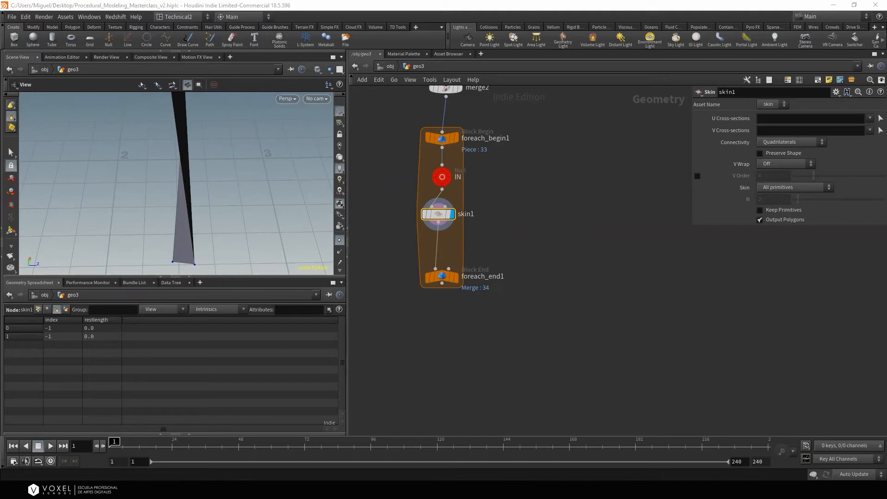
Try an X direction of -1 on mirror1 and set it back to 1
{"action": "middle_click_drag", "start_coordinate": [517, 182], "coordinate": [522, 265]}
{"action": "left_click_drag", "start_coordinate": [556, 183], "coordinate": [503, 233]}
{"action": "left_click_drag", "start_coordinate": [784, 155], "coordinate": [715, 156]}
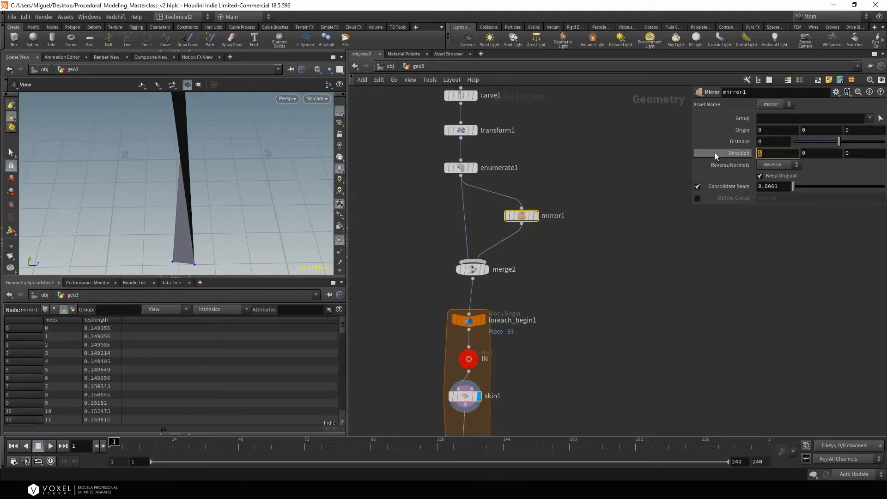
{"action": "type", "text": "-1"}
{"action": "key", "text": "Return"}
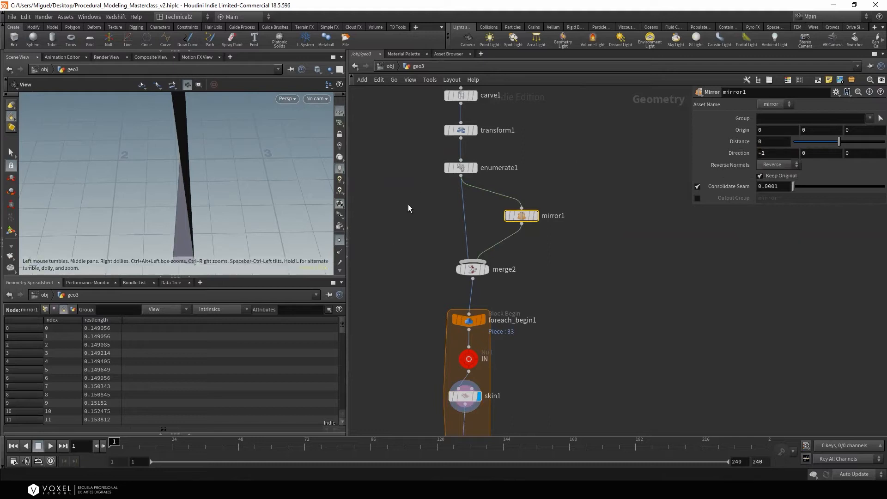
{"action": "double_click", "coordinate": [760, 154]}
{"action": "type", "text": "4"}
{"action": "key", "text": "BackSpace"}
{"action": "type", "text": "1"}
{"action": "key", "text": "Return"}
Move the curve in transform1 along X to a translation of about 0.41
{"action": "left_click", "coordinate": [461, 129]}
{"action": "scroll", "coordinate": [317, 182], "scroll_direction": "down", "scroll_amount": 3}
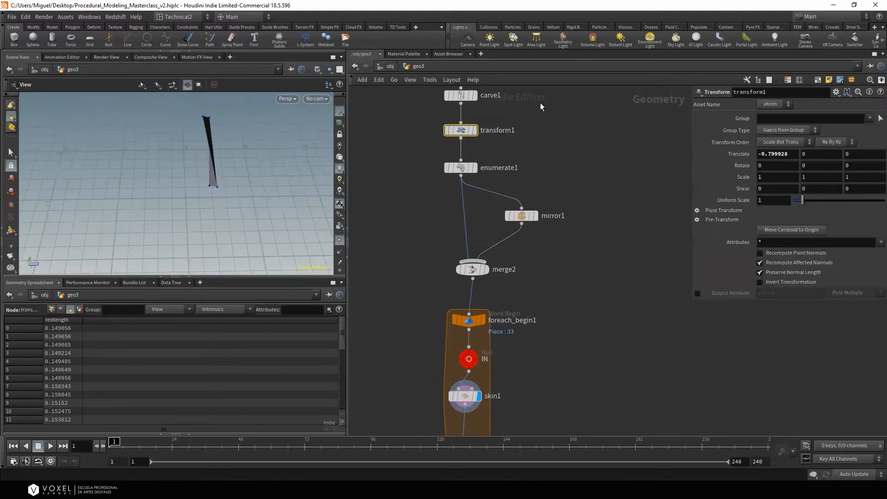
{"action": "left_click_drag", "start_coordinate": [228, 182], "coordinate": [196, 196]}
{"action": "middle_click_drag", "start_coordinate": [195, 196], "coordinate": [208, 172]}
{"action": "left_click_drag", "start_coordinate": [206, 197], "coordinate": [167, 184]}
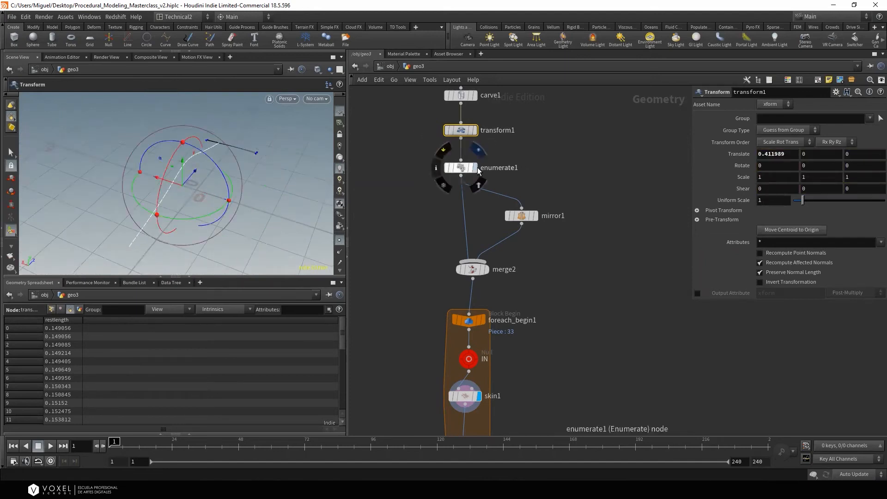
Examine the for-each end block's full result, and display a single pass at skin1 for closer inspection
{"action": "middle_click_drag", "start_coordinate": [510, 346], "coordinate": [528, 234]}
{"action": "left_click", "coordinate": [488, 352]}
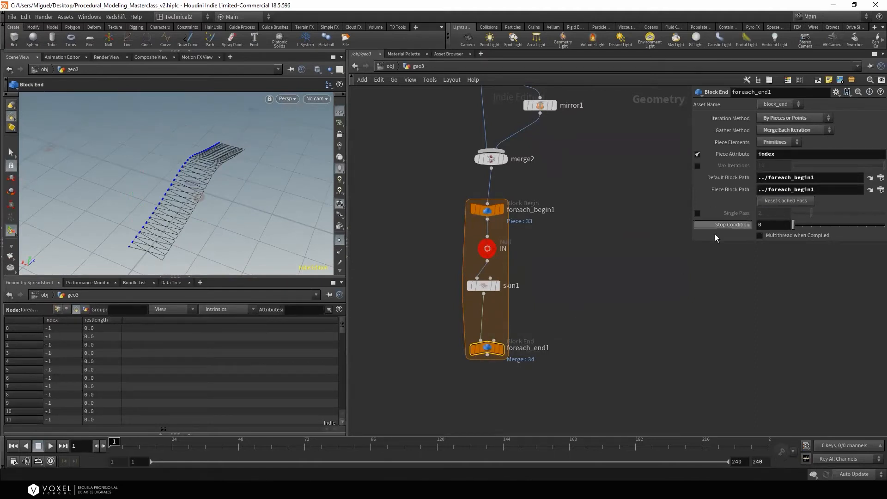
{"action": "left_click", "coordinate": [642, 257]}
{"action": "left_click", "coordinate": [497, 287]}
{"action": "left_click_drag", "start_coordinate": [249, 166], "coordinate": [239, 182], "text": "alt"}
{"action": "middle_click_drag", "start_coordinate": [240, 182], "coordinate": [211, 179], "text": "alt"}
{"action": "mouse_move", "coordinate": [212, 179]}
{"action": "right_mouse_down", "text": "alt"}
{"action": "mouse_move", "coordinate": [204, 171]}
{"action": "mouse_move", "coordinate": [215, 177]}
{"action": "right_mouse_up", "text": "alt"}
{"action": "left_click_drag", "start_coordinate": [215, 176], "coordinate": [229, 167], "text": "alt"}
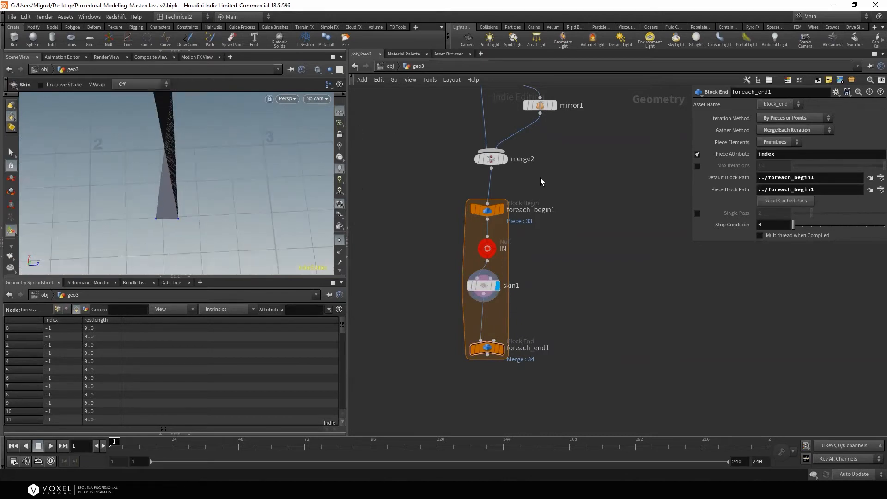
Display enumerate1 and mirror1 one after the other, and return the display to skin1 to examine its surface
{"action": "middle_click_drag", "start_coordinate": [562, 106], "coordinate": [536, 212]}
{"action": "left_click", "coordinate": [468, 163]}
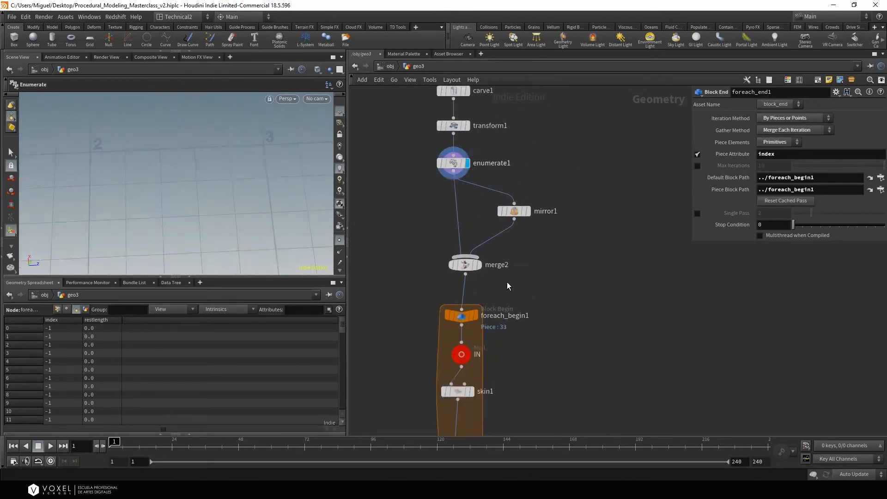
{"action": "left_click", "coordinate": [528, 212]}
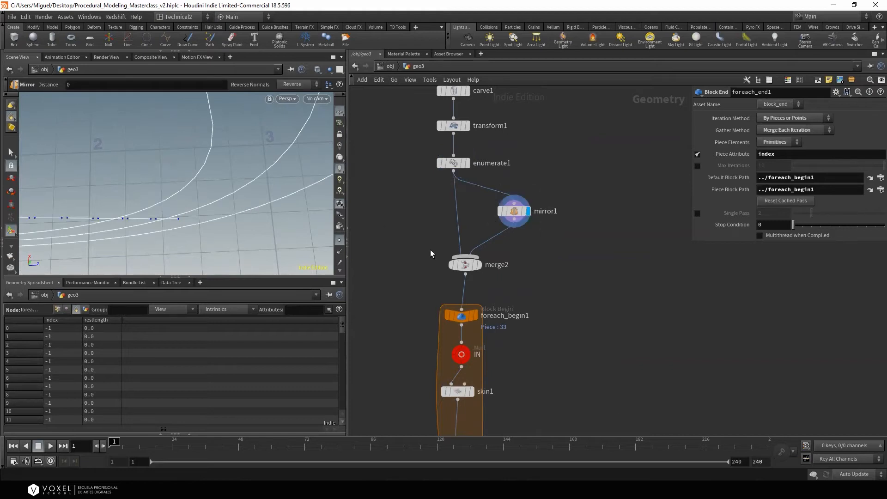
{"action": "middle_click_drag", "start_coordinate": [451, 324], "coordinate": [455, 244]}
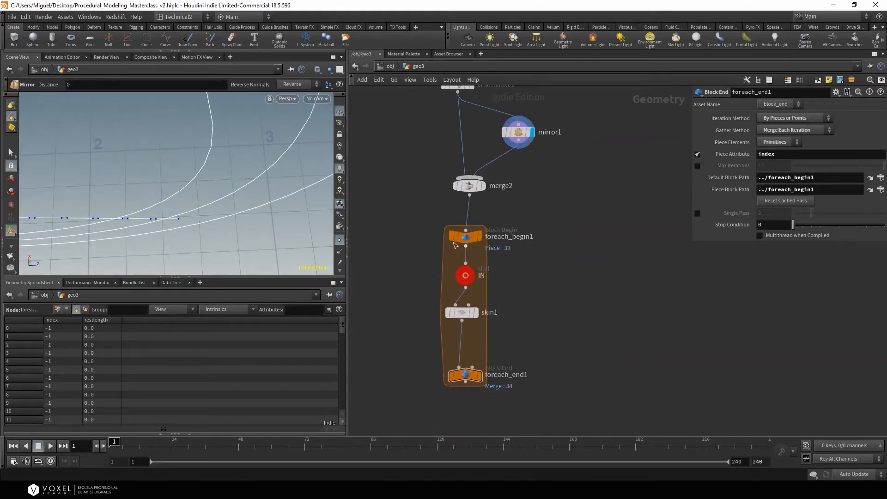
{"action": "left_click", "coordinate": [478, 313]}
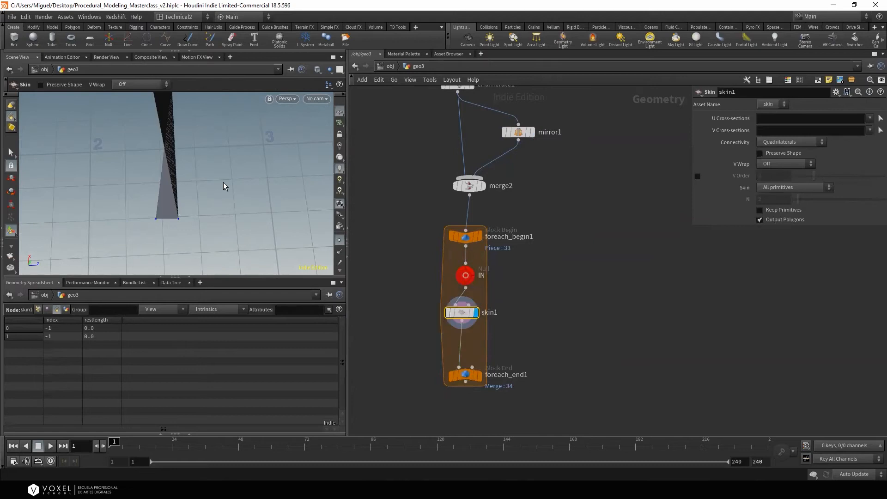
{"action": "left_click_drag", "start_coordinate": [225, 186], "coordinate": [236, 178], "text": "alt"}
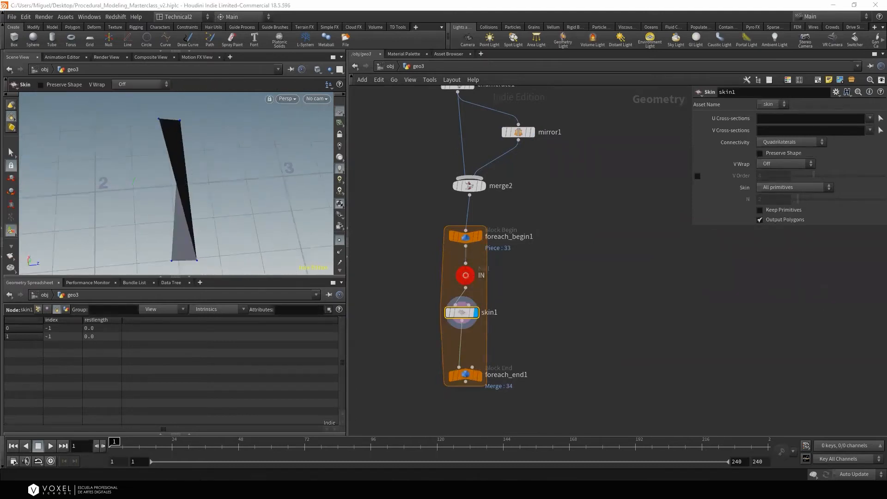
Compare the segment pair at the IN null with the surface skin1 builds from it
{"action": "middle_click_drag", "start_coordinate": [541, 138], "coordinate": [557, 225]}
{"action": "scroll", "coordinate": [557, 225], "scroll_direction": "down", "scroll_amount": 1}
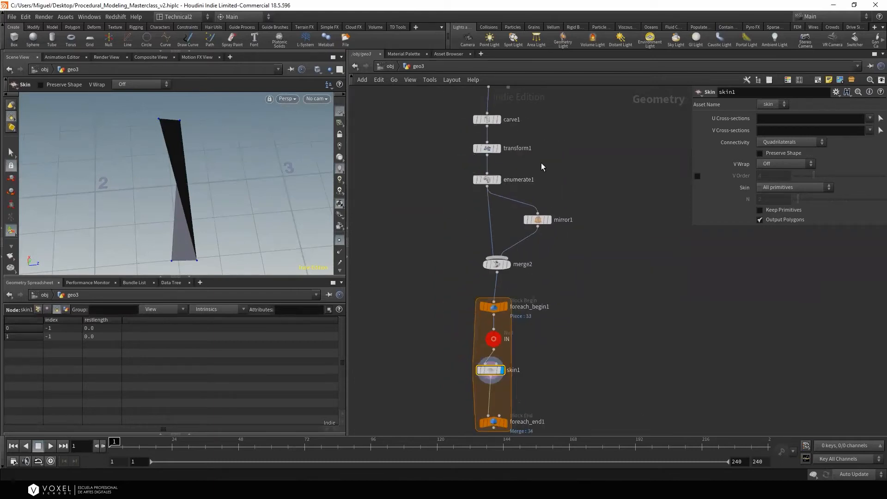
{"action": "middle_click_drag", "start_coordinate": [534, 271], "coordinate": [529, 156]}
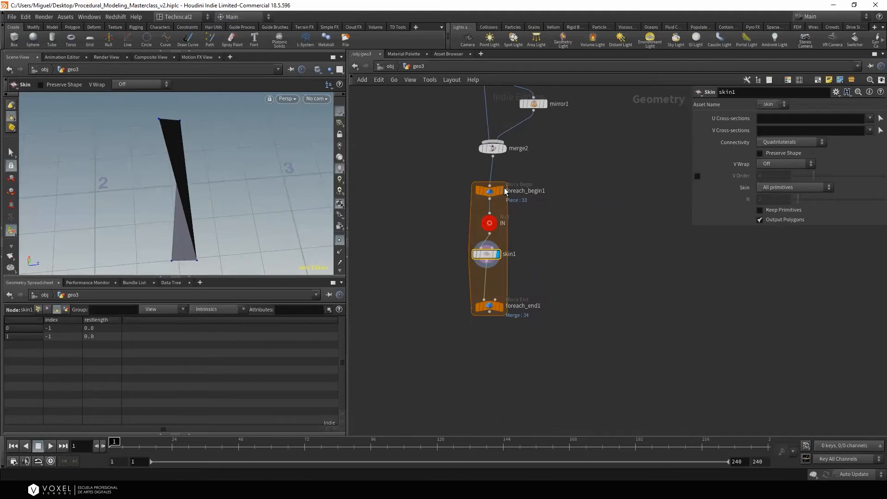
{"action": "left_click", "coordinate": [495, 223]}
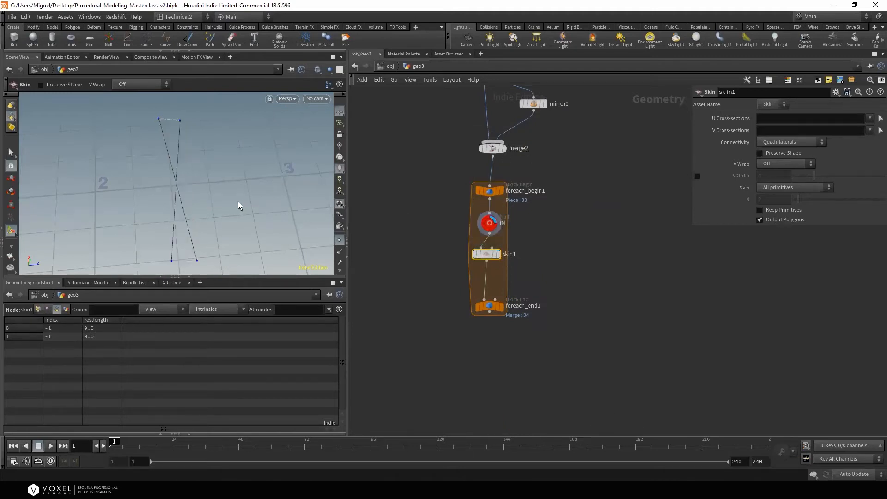
{"action": "right_click_drag", "start_coordinate": [223, 187], "coordinate": [239, 199], "text": "alt"}
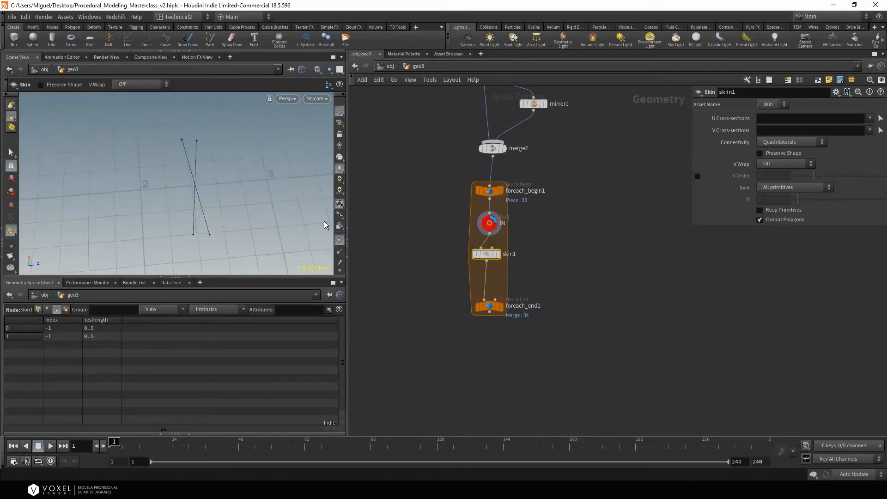
{"action": "left_click", "coordinate": [498, 254]}
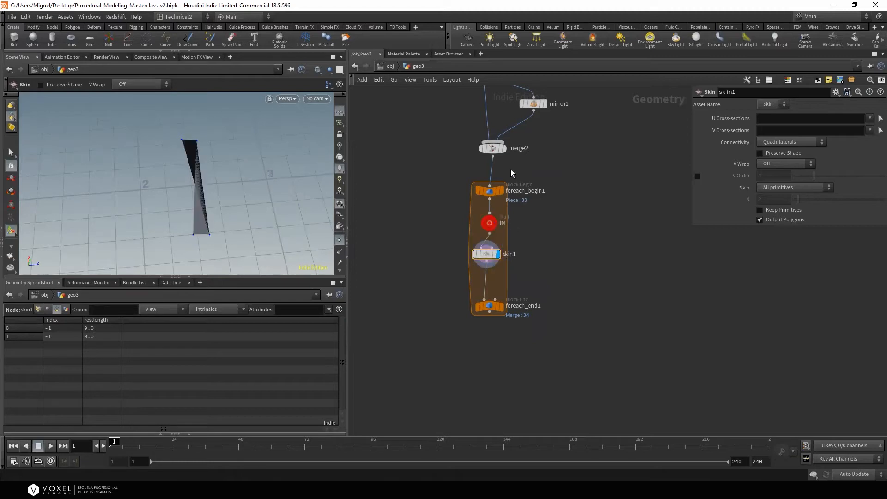
Set the X direction of mirror1 to -1 and select the for-each end block
{"action": "scroll", "coordinate": [511, 160], "scroll_direction": "up", "scroll_amount": 2}
{"action": "middle_click_drag", "start_coordinate": [509, 154], "coordinate": [511, 255]}
{"action": "left_click", "coordinate": [553, 192]}
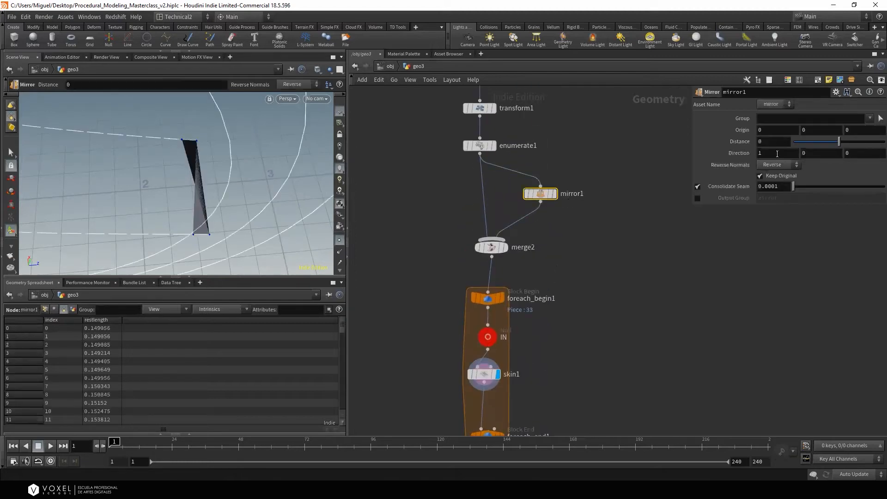
{"action": "type", "text": "-1"}
{"action": "key", "text": "Return"}
{"action": "middle_click_drag", "start_coordinate": [520, 349], "coordinate": [516, 279]}
{"action": "left_click", "coordinate": [481, 369]}
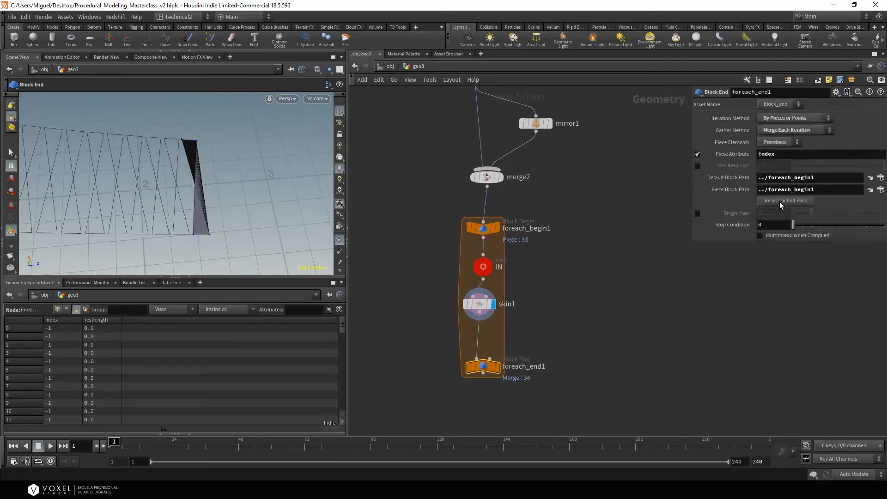
Display mirror1 and reorder the inputs of merge2 so that mirror1 comes before enumerate1
{"action": "middle_click_drag", "start_coordinate": [510, 175], "coordinate": [511, 244]}
{"action": "left_click", "coordinate": [550, 193]}
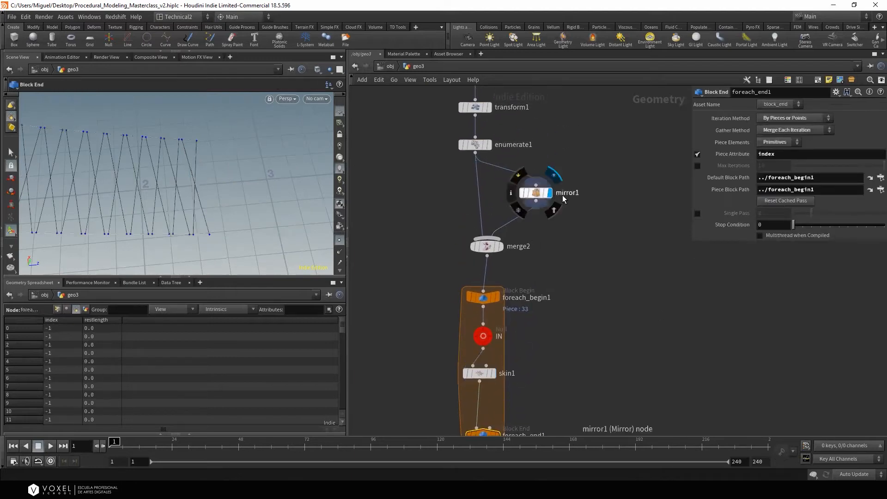
{"action": "middle_click_drag", "start_coordinate": [562, 196], "coordinate": [565, 231]}
{"action": "left_click", "coordinate": [489, 280]}
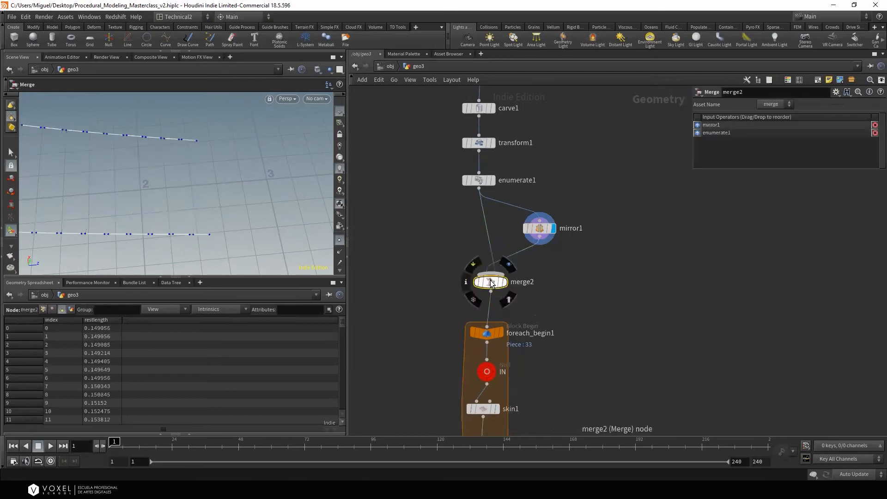
Display the IN null, and switch the display to the for-each end block to check all skinned pieces
{"action": "middle_click_drag", "start_coordinate": [524, 365], "coordinate": [535, 307]}
{"action": "left_click", "coordinate": [504, 309]}
{"action": "middle_click_drag", "start_coordinate": [572, 350], "coordinate": [577, 308]}
{"action": "left_click_drag", "start_coordinate": [553, 353], "coordinate": [507, 384]}
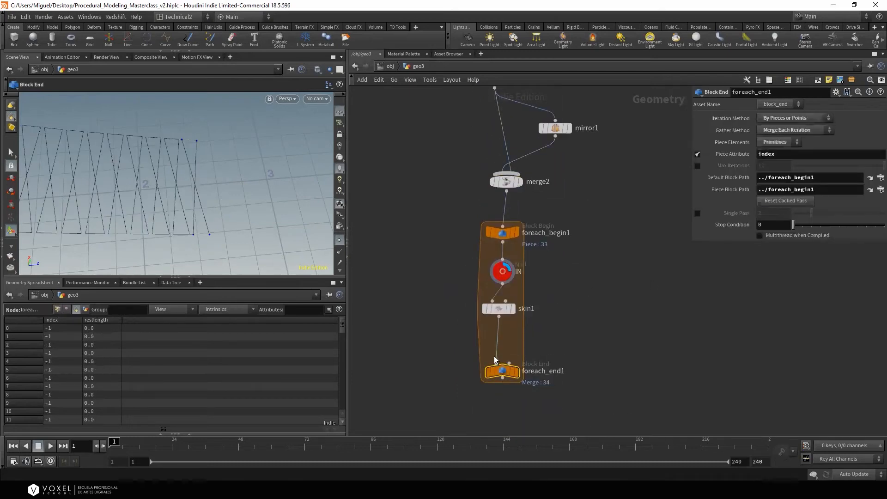
{"action": "left_click", "coordinate": [514, 371]}
{"action": "left_click_drag", "start_coordinate": [176, 194], "coordinate": [217, 194]}
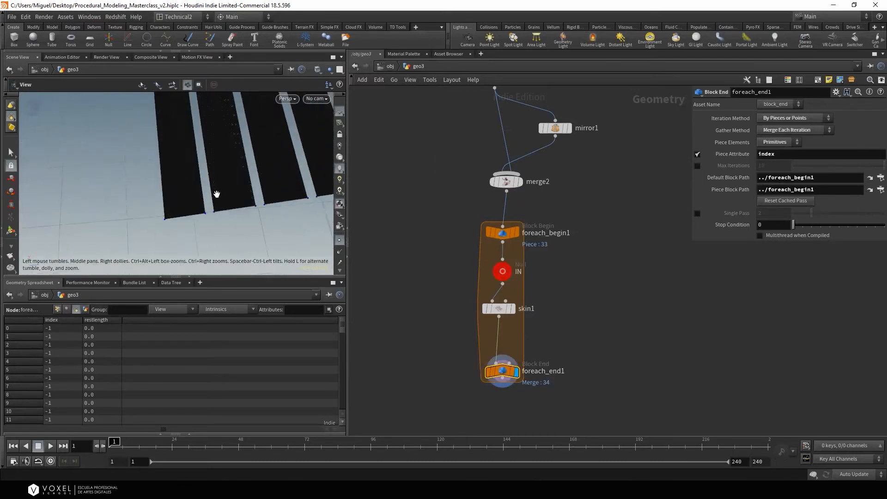
Inspect the current pass at the IN null, and display and select skin1 to examine its single plank
{"action": "left_click", "coordinate": [509, 268]}
{"action": "key", "text": "space+g"}
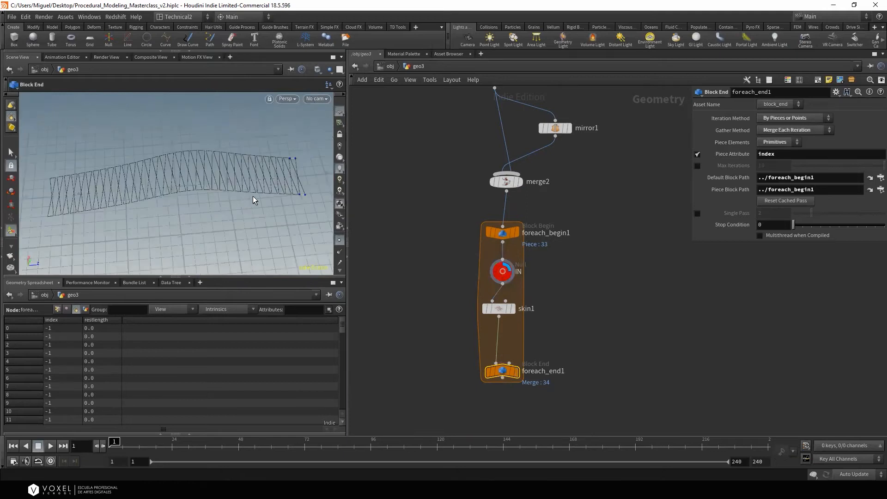
{"action": "scroll", "coordinate": [253, 196], "scroll_direction": "up", "scroll_amount": 5}
{"action": "scroll", "coordinate": [543, 295], "scroll_direction": "up", "scroll_amount": 2}
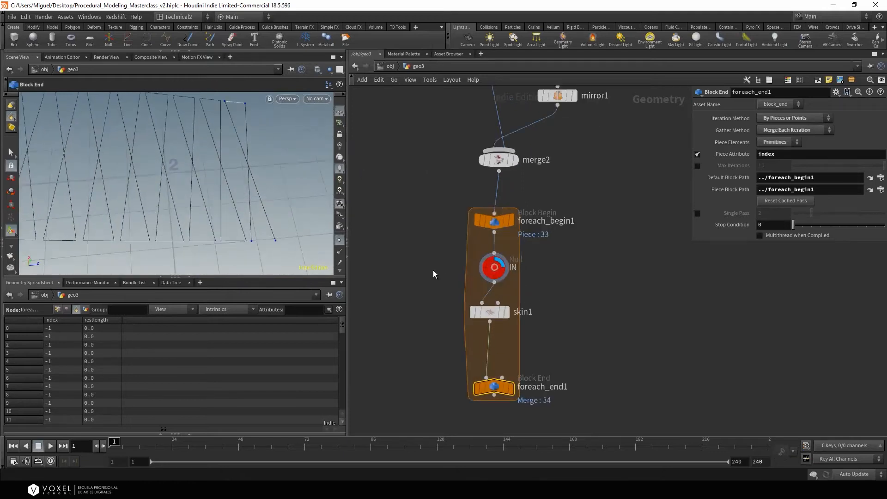
{"action": "left_click", "coordinate": [507, 312]}
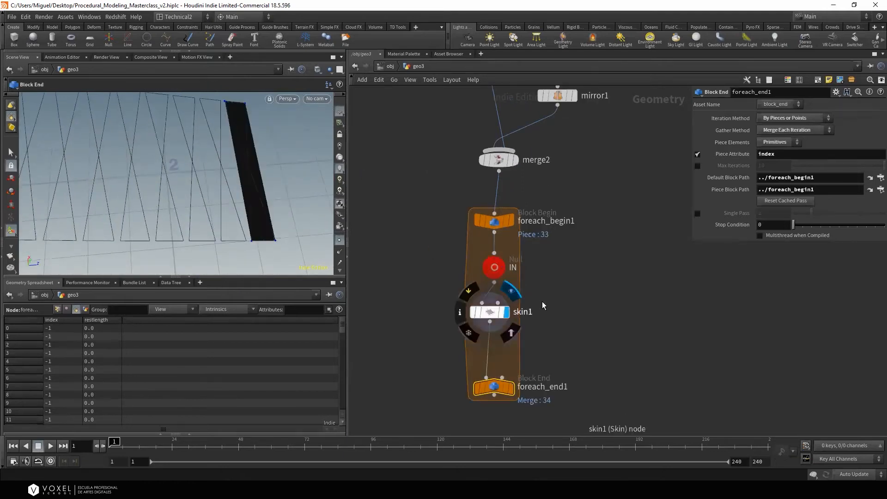
{"action": "left_click", "coordinate": [483, 312]}
{"action": "key", "text": "Escape"}
{"action": "left_click_drag", "start_coordinate": [243, 198], "coordinate": [281, 163]}
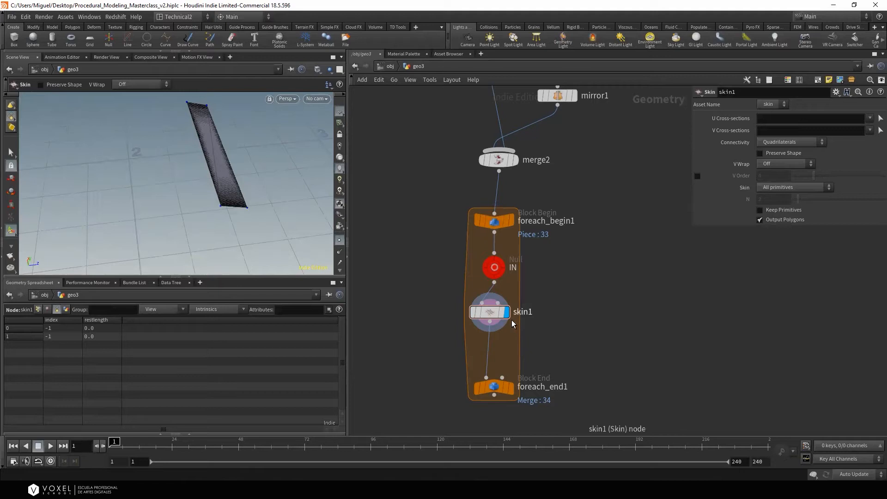
{"action": "key", "text": "Tab"}
{"action": "type", "text": "do"}
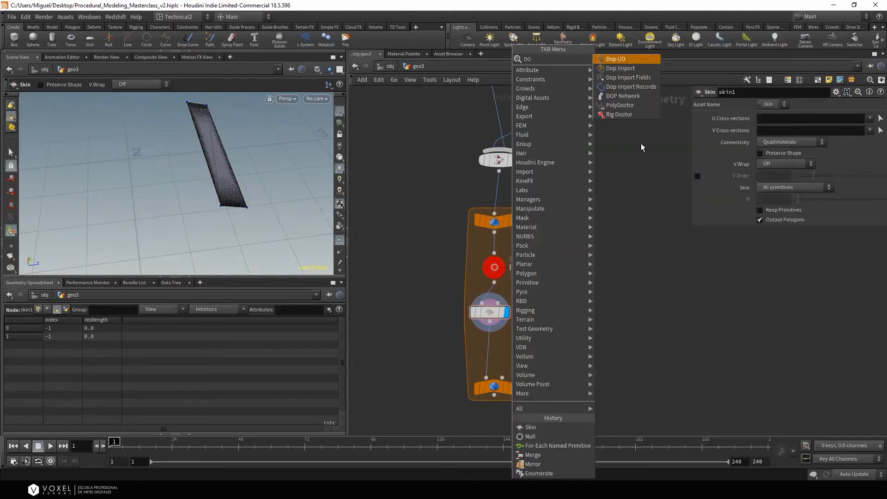
{"action": "left_click", "coordinate": [639, 106]}
{"action": "left_click", "coordinate": [506, 353]}
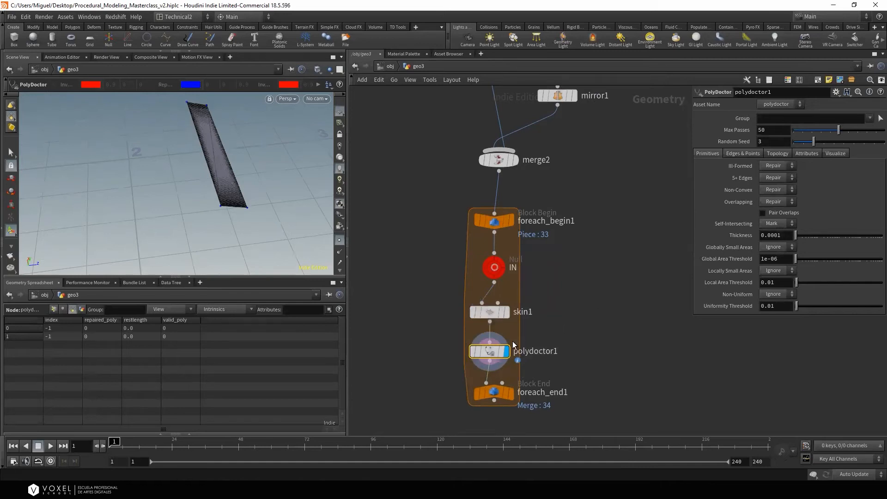
{"action": "key", "text": "Delete"}
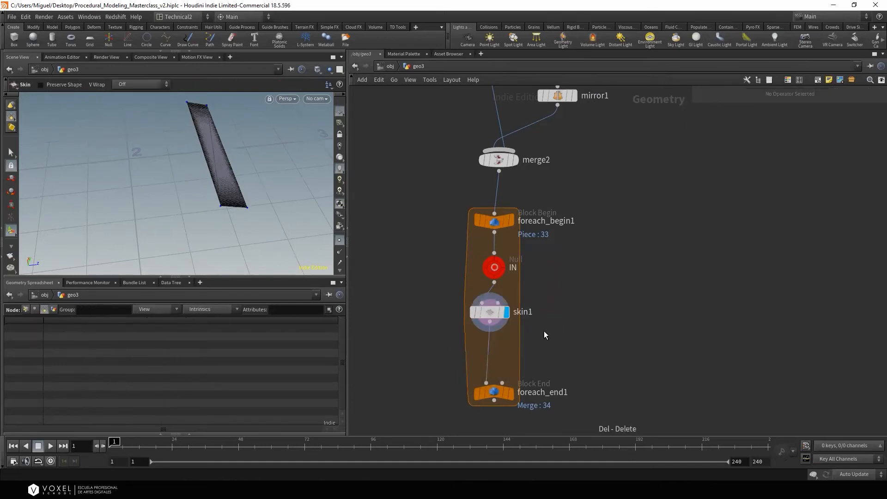
Try thickening the plank with a PolyExtrude node between skin1 and foreach_end1, with a distance of 0.28
{"action": "key", "text": "Tab"}
{"action": "mouse_move", "coordinate": [582, 273]}
{"action": "left_click", "coordinate": [653, 270]}
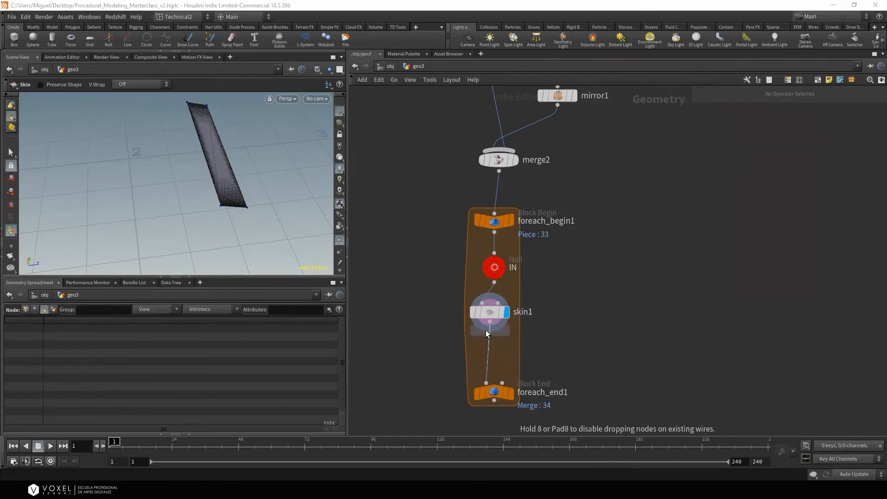
{"action": "left_click", "coordinate": [486, 331]}
{"action": "left_click", "coordinate": [501, 334]}
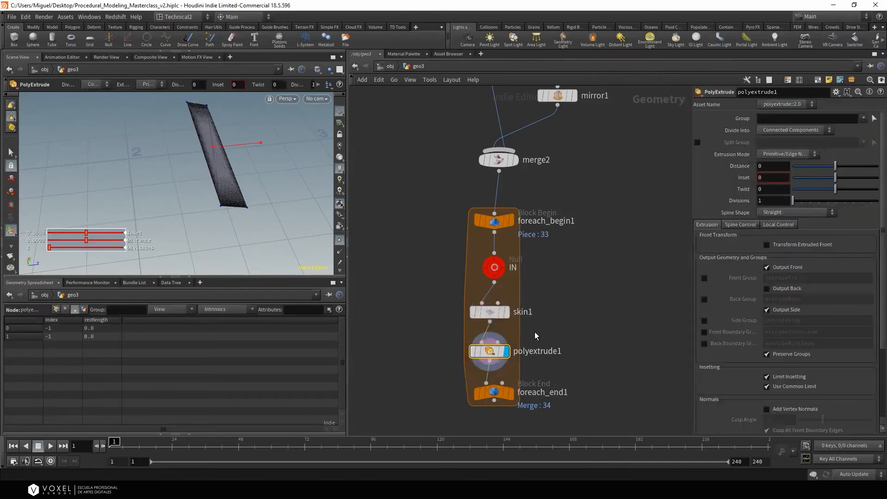
{"action": "scroll", "coordinate": [536, 319], "scroll_direction": "down", "scroll_amount": 2}
{"action": "middle_click_drag", "start_coordinate": [552, 271], "coordinate": [504, 248]}
{"action": "scroll", "coordinate": [494, 291], "scroll_direction": "down", "scroll_amount": 2}
{"action": "middle_click", "coordinate": [455, 215]}
{"action": "left_click_drag", "start_coordinate": [835, 166], "coordinate": [848, 167]}
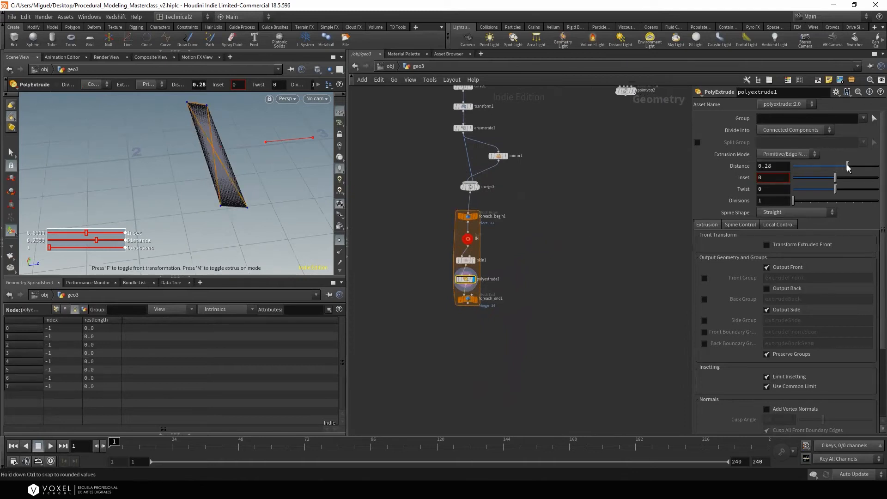
Delete polyextrude1 and skin1 from the for-each loop
{"action": "left_click", "coordinate": [465, 260]}
{"action": "left_click", "coordinate": [467, 280]}
{"action": "key", "text": "Delete"}
{"action": "left_click", "coordinate": [466, 260]}
{"action": "key", "text": "Delete"}
{"action": "scroll", "coordinate": [448, 229], "scroll_direction": "up", "scroll_amount": 3}
{"action": "scroll", "coordinate": [299, 207], "scroll_direction": "down", "scroll_amount": 3}
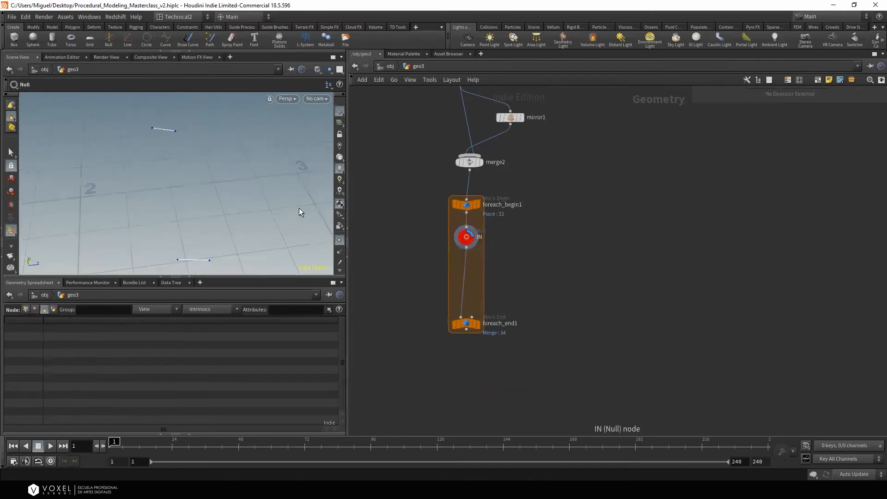
Insert a new Skin node between the IN null and foreach_end1 and display it
{"action": "key", "text": "Tab"}
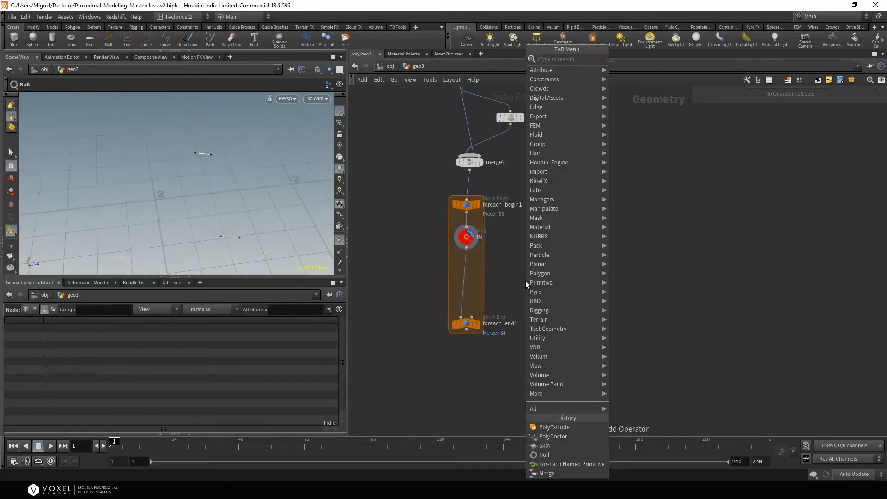
{"action": "mouse_move", "coordinate": [532, 269]}
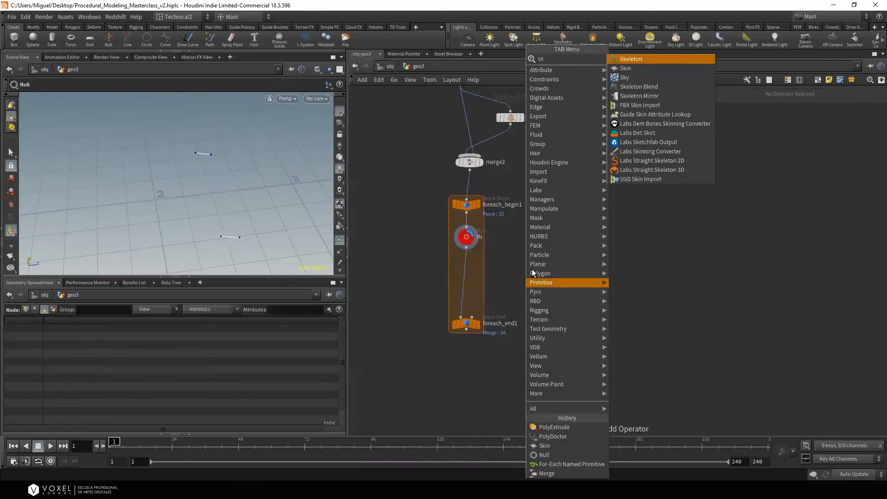
{"action": "left_click", "coordinate": [624, 62]}
{"action": "left_click", "coordinate": [507, 278]}
{"action": "left_click_drag", "start_coordinate": [507, 278], "coordinate": [472, 277]}
{"action": "left_click", "coordinate": [475, 268]}
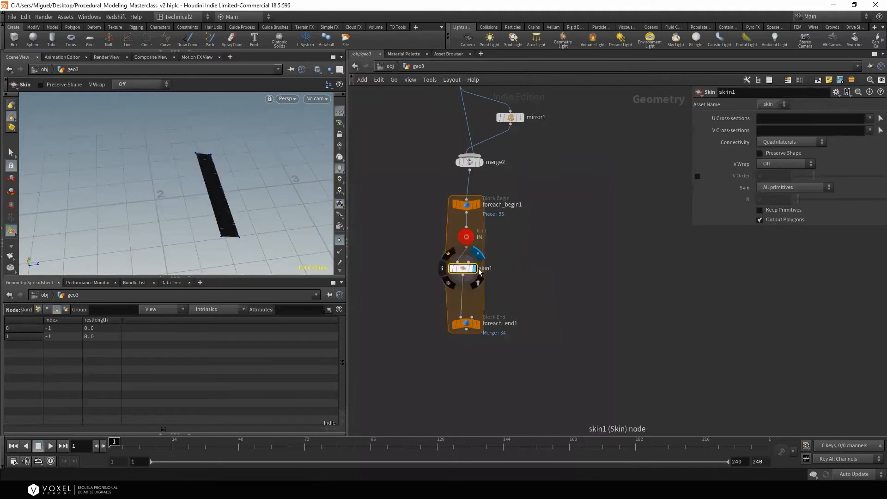
Review the plank chain by inspecting mirror1, showing merge2 as a template, and checking the piece settings of foreach_end1
{"action": "right_click_drag", "start_coordinate": [218, 197], "coordinate": [287, 189], "text": "alt"}
{"action": "middle_click_drag", "start_coordinate": [502, 203], "coordinate": [497, 270]}
{"action": "scroll", "coordinate": [497, 266], "scroll_direction": "down", "scroll_amount": 3}
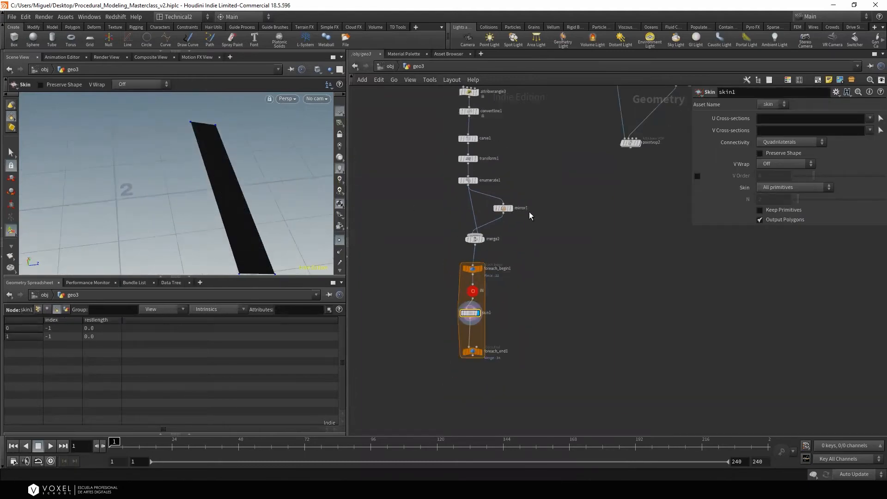
{"action": "right_click_drag", "start_coordinate": [204, 174], "coordinate": [171, 202], "text": "alt"}
{"action": "middle_click_drag", "start_coordinate": [550, 168], "coordinate": [523, 240]}
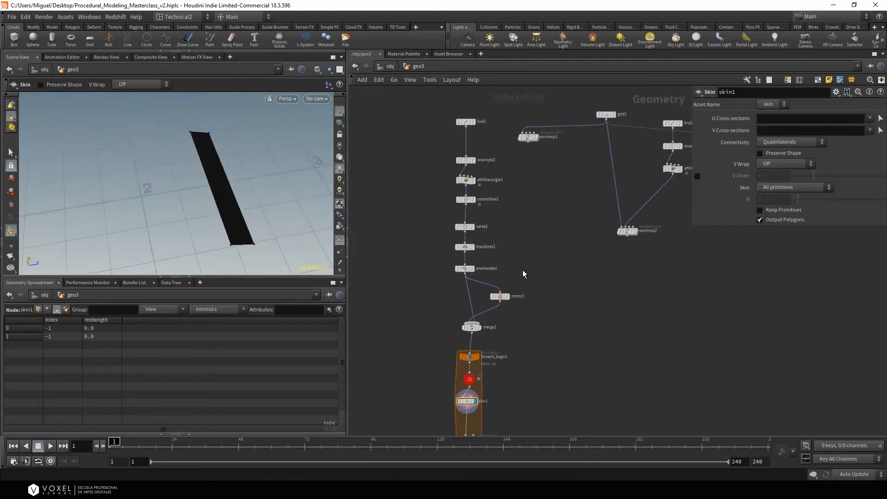
{"action": "left_click", "coordinate": [499, 296]}
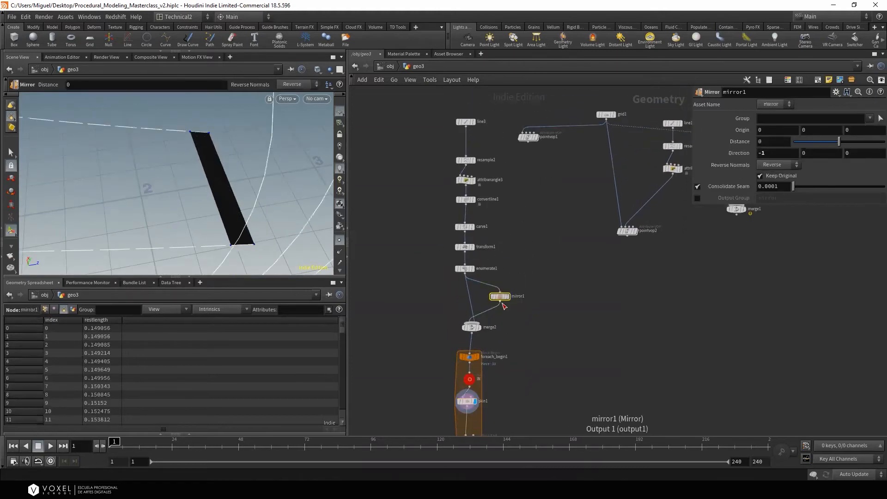
{"action": "left_click", "coordinate": [475, 325]}
{"action": "middle_click_drag", "start_coordinate": [511, 406], "coordinate": [509, 305]}
{"action": "left_click", "coordinate": [469, 339]}
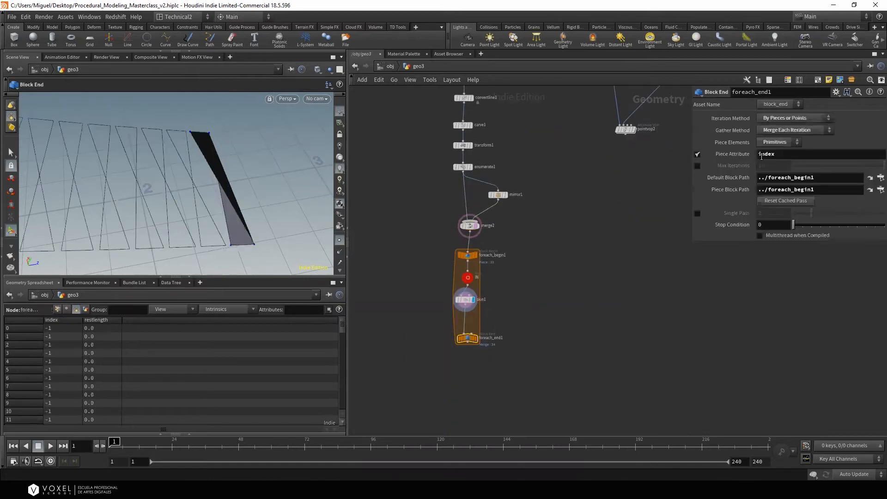
{"action": "middle_click_drag", "start_coordinate": [576, 231], "coordinate": [567, 259]}
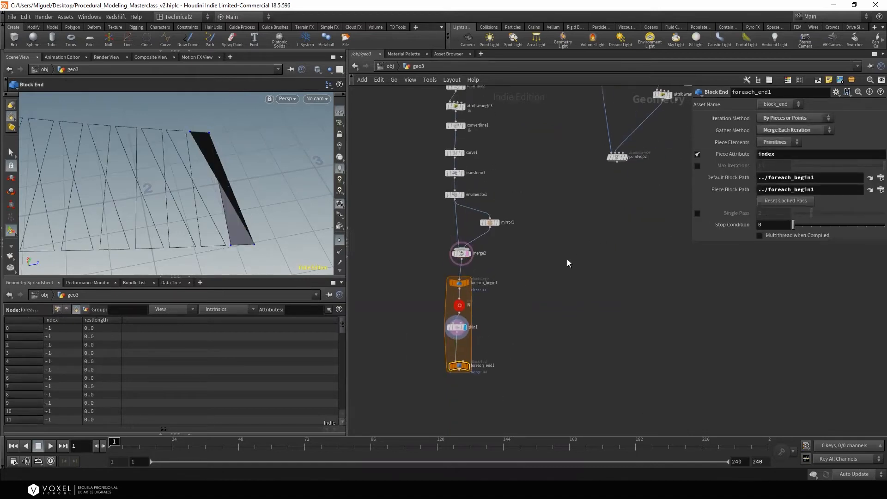
{"action": "scroll", "coordinate": [495, 259], "scroll_direction": "down", "scroll_amount": 2}
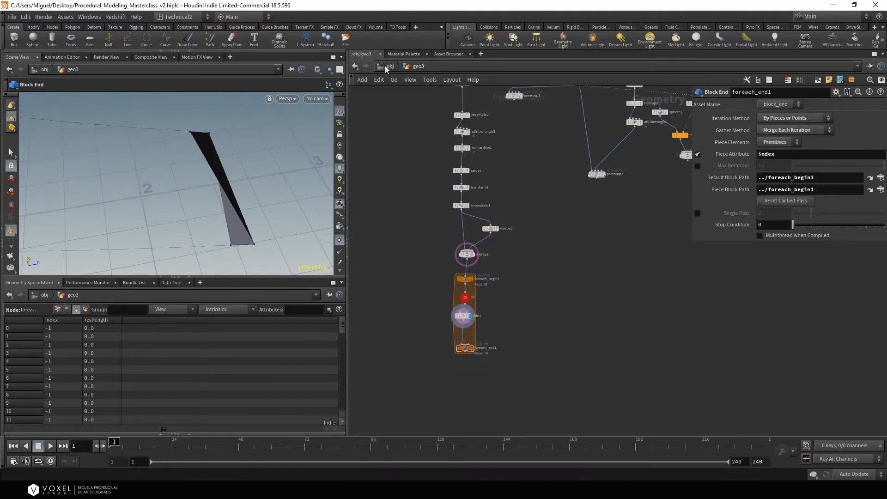
Go into geo1 and copy the blue bridge network box together with all its nodes
{"action": "left_click", "coordinate": [388, 67]}
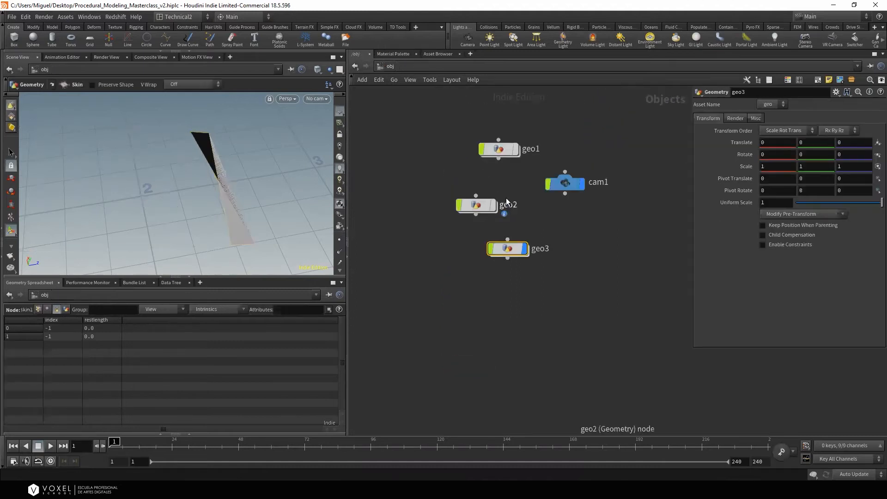
{"action": "double_click", "coordinate": [506, 151]}
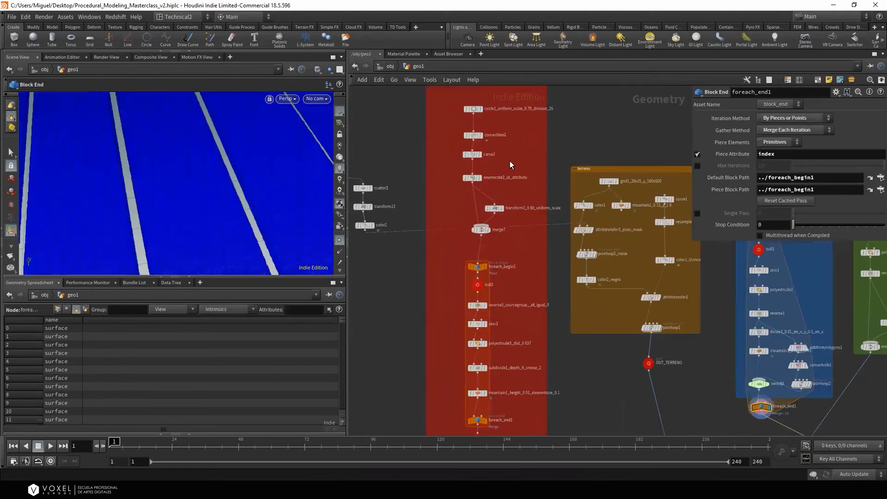
{"action": "middle_click_drag", "start_coordinate": [501, 198], "coordinate": [397, 213]}
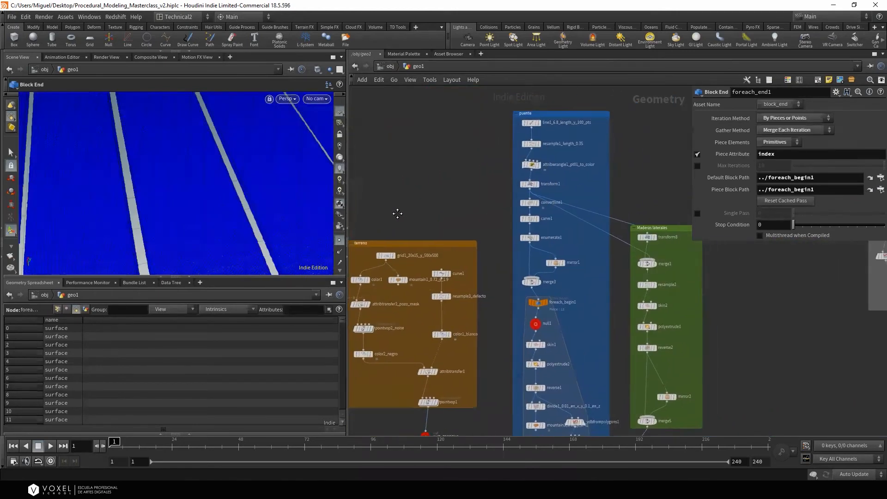
{"action": "scroll", "coordinate": [392, 194], "scroll_direction": "down", "scroll_amount": 3}
{"action": "left_click_drag", "start_coordinate": [447, 97], "coordinate": [517, 360]}
{"action": "left_click_drag", "start_coordinate": [516, 357], "coordinate": [517, 360]}
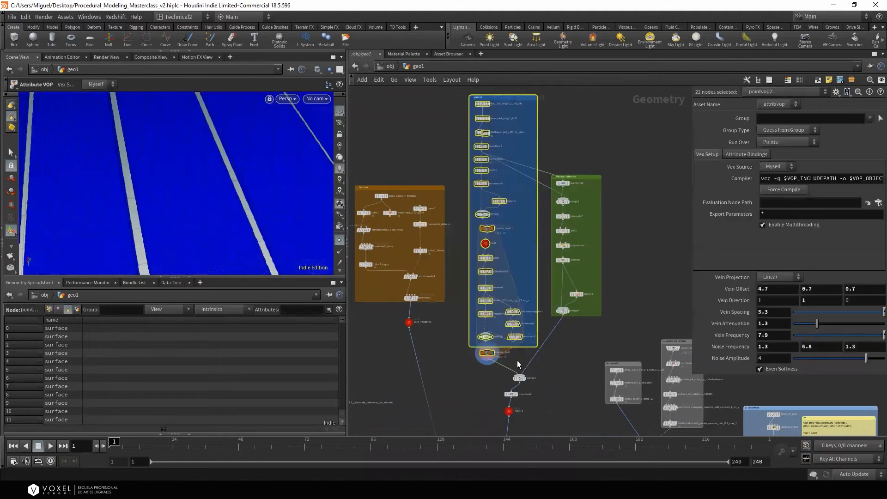
Return to geo3, paste the copied bridge network beside the existing node chain, and display its for-each end block
{"action": "left_click", "coordinate": [389, 66]}
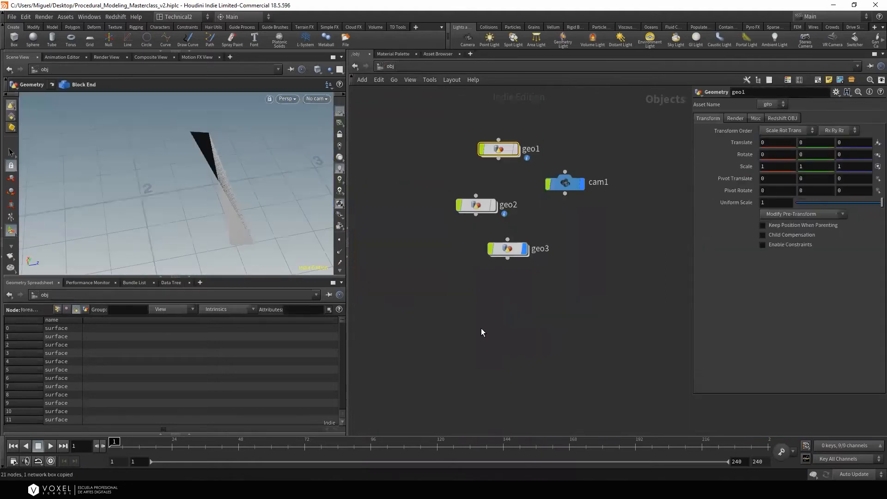
{"action": "double_click", "coordinate": [514, 248]}
{"action": "middle_click_drag", "start_coordinate": [539, 314], "coordinate": [760, 367]}
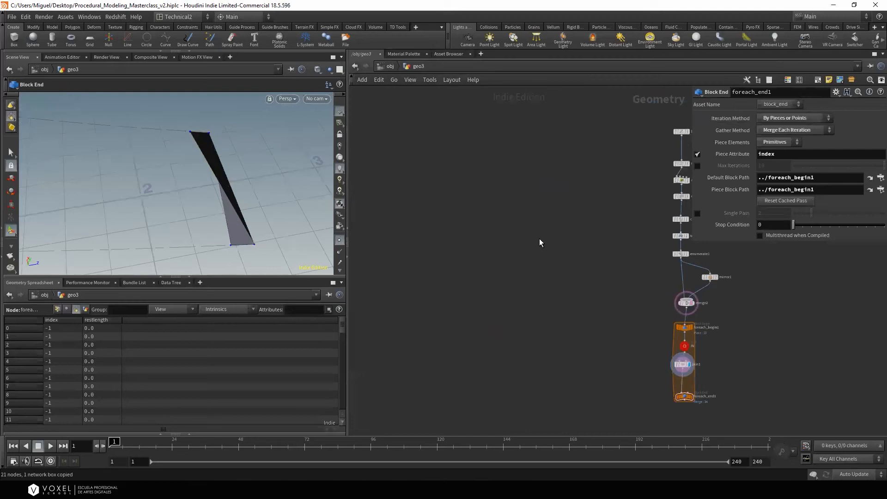
{"action": "key", "text": "ctrl+v"}
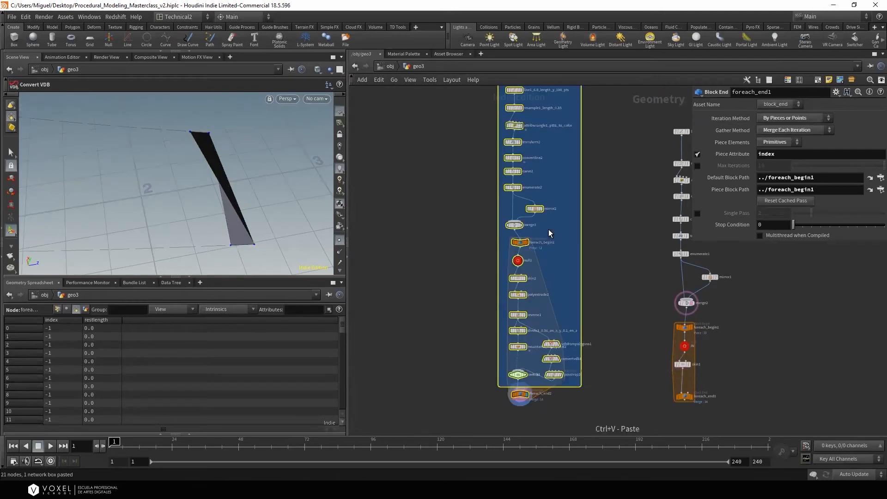
{"action": "scroll", "coordinate": [609, 265], "scroll_direction": "down", "scroll_amount": 2}
{"action": "left_click", "coordinate": [609, 265]}
{"action": "scroll", "coordinate": [567, 159], "scroll_direction": "up", "scroll_amount": 4}
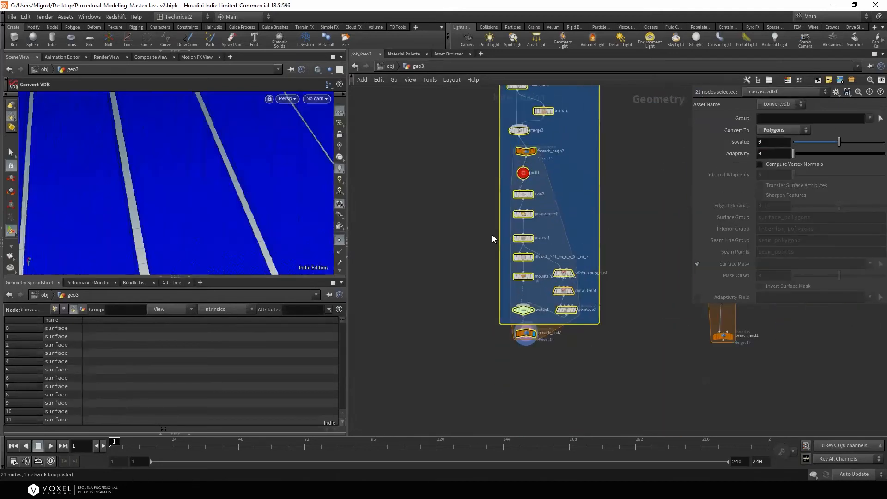
Delete the pasted nodes after polyextrude2, from the reverse node through the switch, including the VDB side branch
{"action": "left_click_drag", "start_coordinate": [528, 291], "coordinate": [608, 332]}
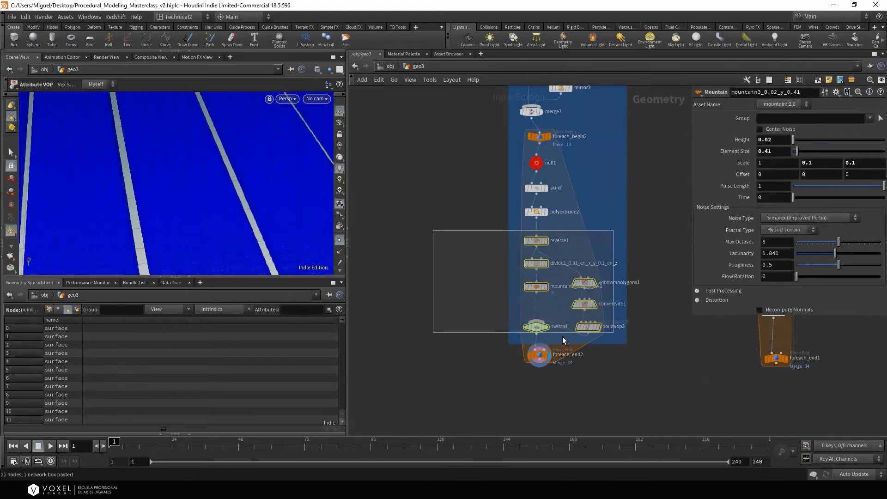
{"action": "key", "text": "Delete"}
{"action": "key", "text": "h"}
{"action": "middle_click_drag", "start_coordinate": [629, 212], "coordinate": [626, 315]}
{"action": "scroll", "coordinate": [609, 240], "scroll_direction": "up", "scroll_amount": 5}
{"action": "middle_click_drag", "start_coordinate": [608, 240], "coordinate": [628, 346]}
{"action": "scroll", "coordinate": [619, 342], "scroll_direction": "down", "scroll_amount": 3}
{"action": "middle_click_drag", "start_coordinate": [558, 168], "coordinate": [564, 234]}
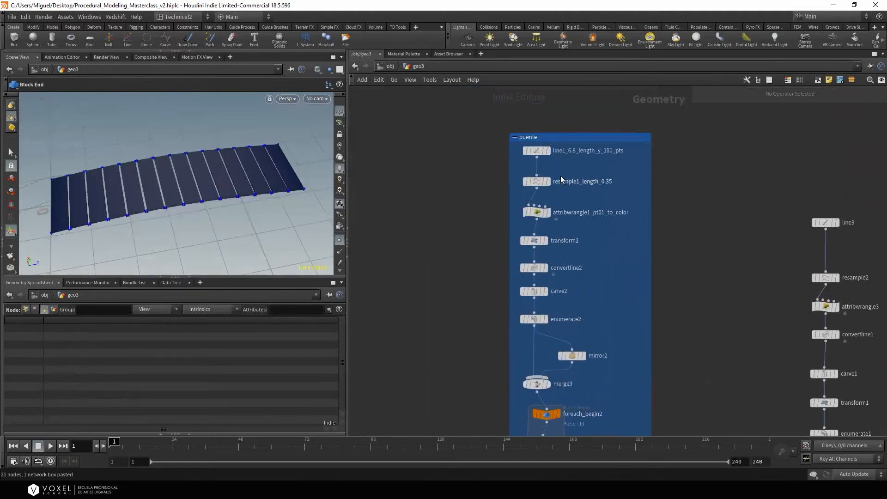
Display the pasted line, resample and attribute wrangle nodes in turn to review how the arched curve is built
{"action": "left_click", "coordinate": [549, 150]}
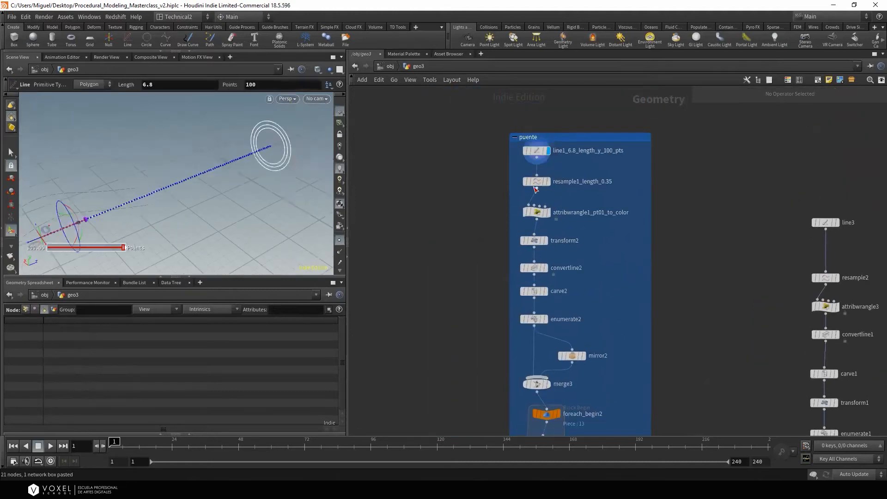
{"action": "left_click", "coordinate": [549, 181]}
{"action": "left_click", "coordinate": [536, 212]}
{"action": "key", "text": "p"}
{"action": "key", "text": "p"}
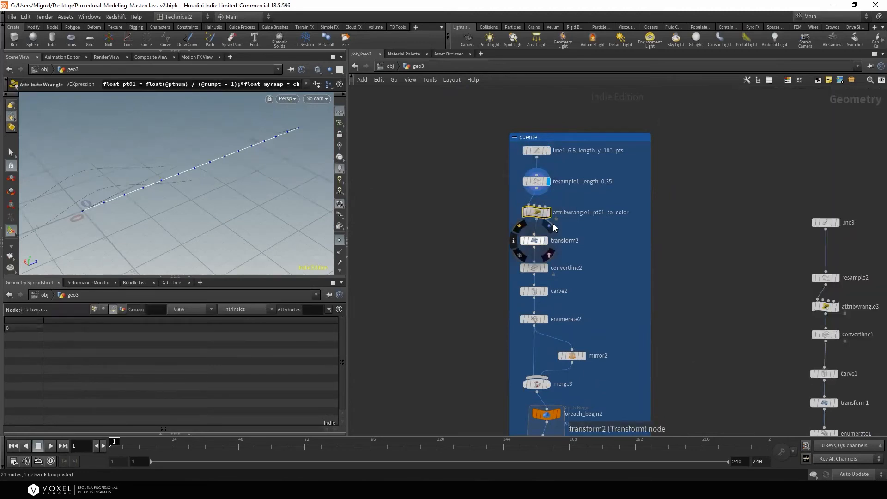
{"action": "key", "text": "p"}
{"action": "left_click", "coordinate": [548, 212]}
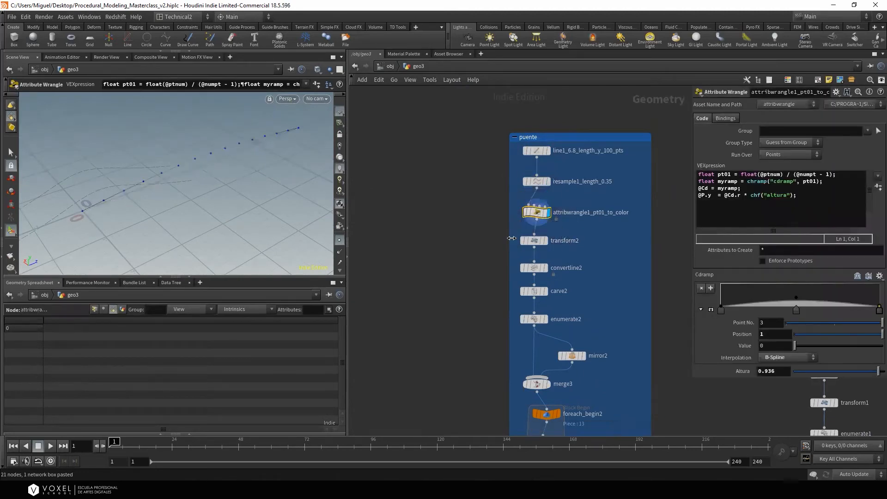
Display transform2, convertline2, carve2 and enumerate2 in turn to review how the curve is split and indexed
{"action": "left_click", "coordinate": [545, 240]}
{"action": "left_click_drag", "start_coordinate": [230, 200], "coordinate": [187, 185], "text": "alt"}
{"action": "left_click", "coordinate": [545, 268]}
{"action": "left_click", "coordinate": [546, 291]}
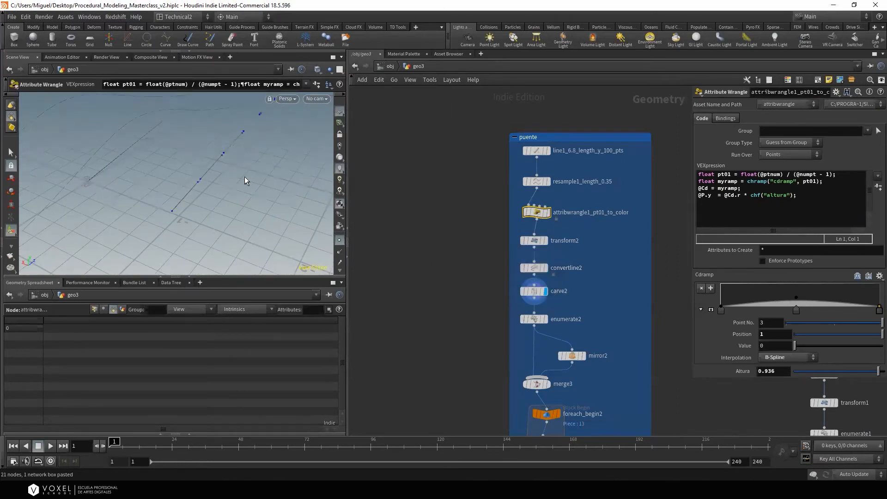
{"action": "left_click", "coordinate": [546, 321]}
Display merge3 and foreach_begin2 in turn to review the mirrored segments and the pair entering the loop
{"action": "middle_click_drag", "start_coordinate": [591, 335], "coordinate": [556, 257]}
{"action": "left_click", "coordinate": [513, 304]}
{"action": "left_click", "coordinate": [528, 338]}
{"action": "middle_click_drag", "start_coordinate": [568, 330], "coordinate": [516, 253]}
{"action": "left_click_drag", "start_coordinate": [215, 184], "coordinate": [197, 176], "text": "alt"}
{"action": "middle_click_drag", "start_coordinate": [530, 323], "coordinate": [545, 301]}
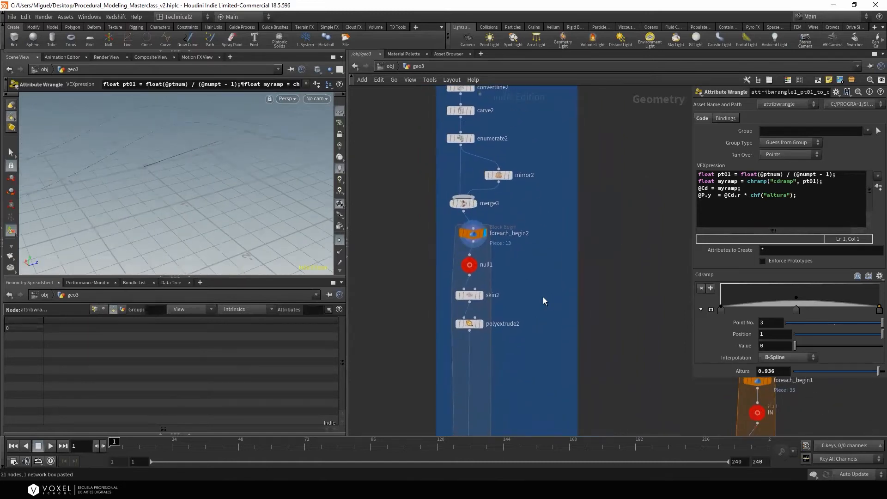
Display skin2 and examine the single plank surface it creates between the two segments
{"action": "left_click", "coordinate": [481, 295]}
{"action": "left_click_drag", "start_coordinate": [257, 187], "coordinate": [176, 205], "text": "alt"}
{"action": "right_click_drag", "start_coordinate": [176, 204], "coordinate": [397, 162], "text": "alt"}
{"action": "middle_click_drag", "start_coordinate": [244, 179], "coordinate": [260, 215], "text": "alt"}
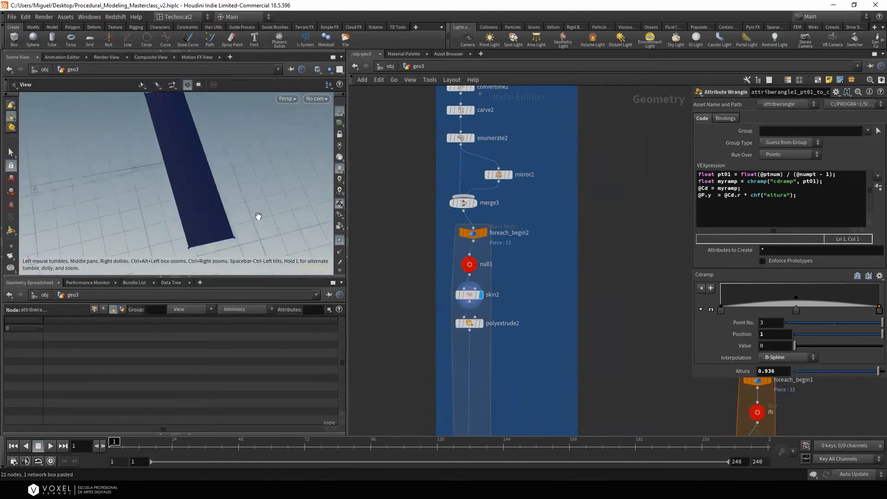
{"action": "right_click_drag", "start_coordinate": [259, 216], "coordinate": [211, 221], "text": "alt"}
{"action": "middle_click_drag", "start_coordinate": [527, 322], "coordinate": [525, 277]}
{"action": "scroll", "coordinate": [525, 276], "scroll_direction": "down", "scroll_amount": 2}
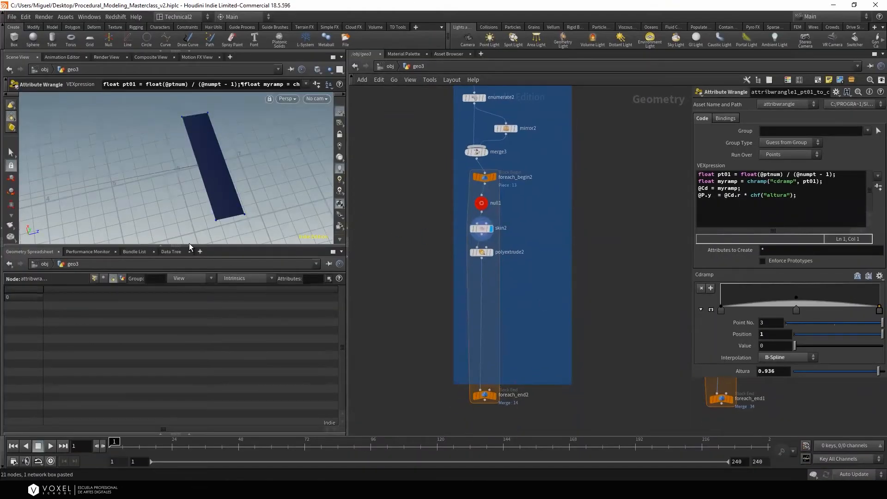
Enlarge the 3D viewport and display polyextrude2 to inspect the plank's thickness
{"action": "left_click", "coordinate": [188, 248]}
{"action": "right_click_drag", "start_coordinate": [180, 243], "coordinate": [297, 206], "text": "alt"}
{"action": "left_click_drag", "start_coordinate": [289, 236], "coordinate": [239, 197], "text": "alt"}
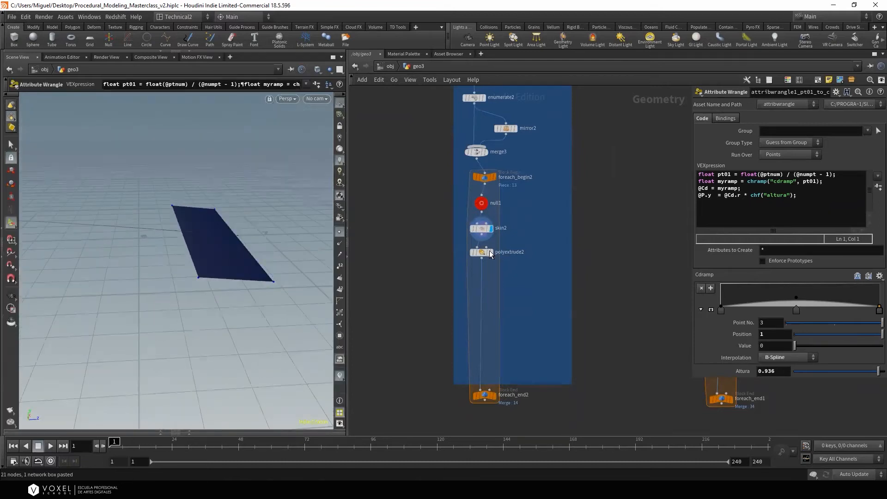
{"action": "left_click", "coordinate": [491, 252]}
{"action": "mouse_move", "coordinate": [231, 273]}
{"action": "left_mouse_down", "text": "alt"}
{"action": "mouse_move", "coordinate": [248, 252]}
{"action": "mouse_move", "coordinate": [234, 286]}
{"action": "mouse_move", "coordinate": [235, 278]}
{"action": "left_mouse_up", "text": "alt"}
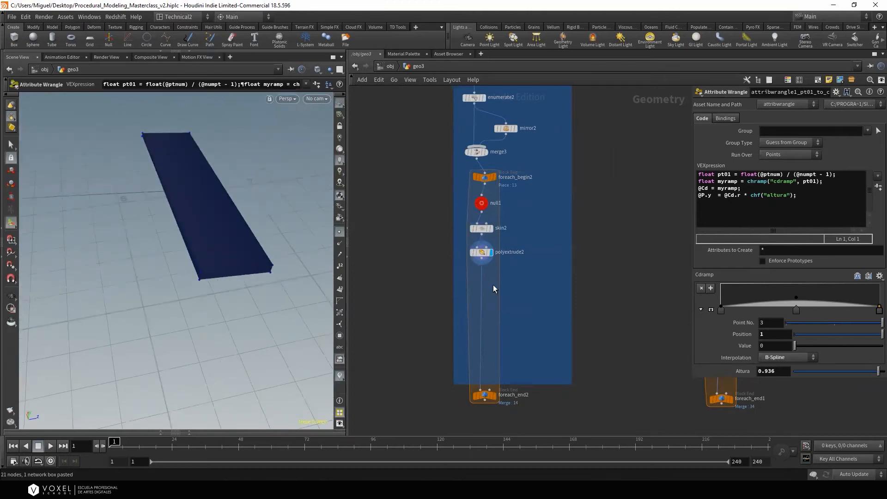
Display foreach_end2, add a Reverse node after it, and display the reversed bridge planks
{"action": "left_click", "coordinate": [495, 396]}
{"action": "right_click_drag", "start_coordinate": [194, 289], "coordinate": [134, 281], "text": "alt"}
{"action": "middle_click_drag", "start_coordinate": [555, 405], "coordinate": [556, 329]}
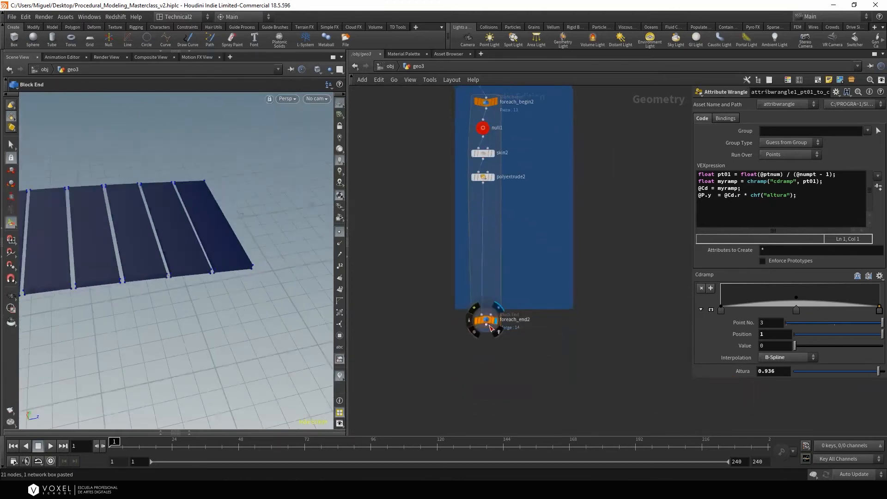
{"action": "left_click", "coordinate": [485, 327]}
{"action": "key", "text": "Tab"}
{"action": "type", "text": "REV"}
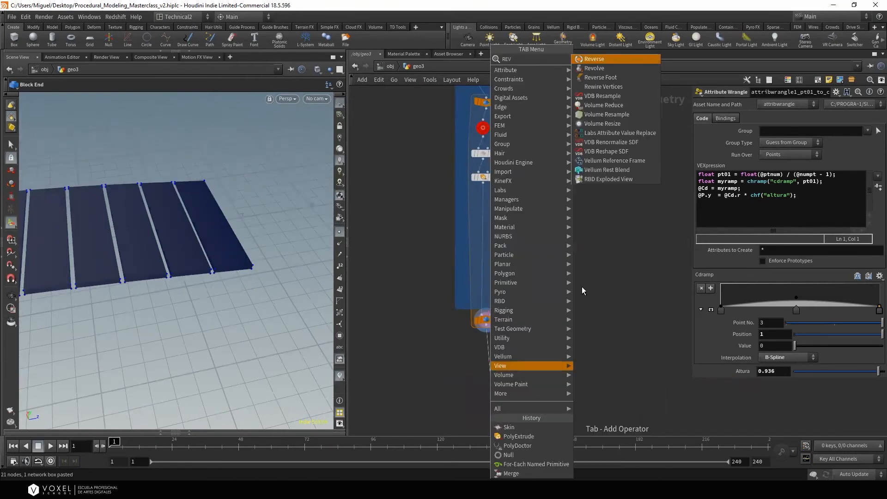
{"action": "left_click", "coordinate": [599, 58]}
{"action": "left_click", "coordinate": [490, 373]}
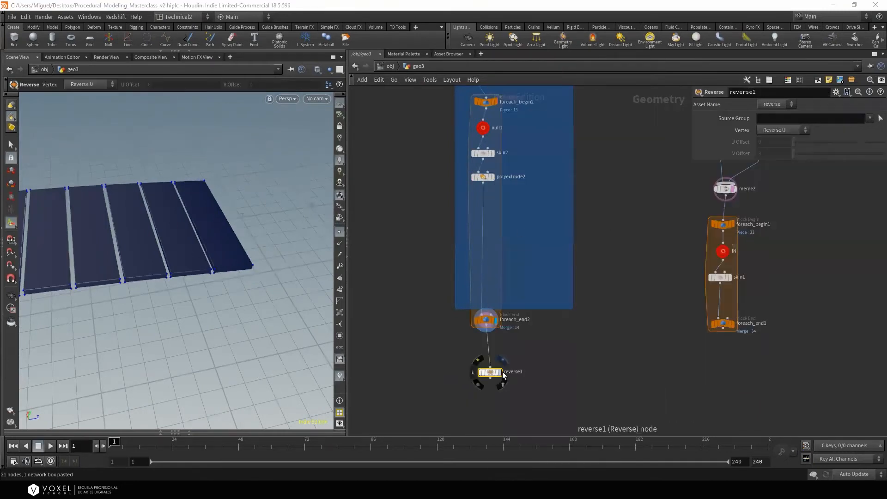
{"action": "left_click", "coordinate": [501, 373]}
{"action": "left_click_drag", "start_coordinate": [495, 373], "coordinate": [485, 358]}
{"action": "right_click_drag", "start_coordinate": [228, 257], "coordinate": [186, 251], "text": "alt"}
{"action": "middle_click_drag", "start_coordinate": [186, 251], "coordinate": [240, 237], "text": "alt"}
{"action": "left_click_drag", "start_coordinate": [239, 237], "coordinate": [222, 229], "text": "alt"}
{"action": "middle_click_drag", "start_coordinate": [526, 221], "coordinate": [502, 298]}
{"action": "left_click_drag", "start_coordinate": [196, 263], "coordinate": [196, 287], "text": "alt"}
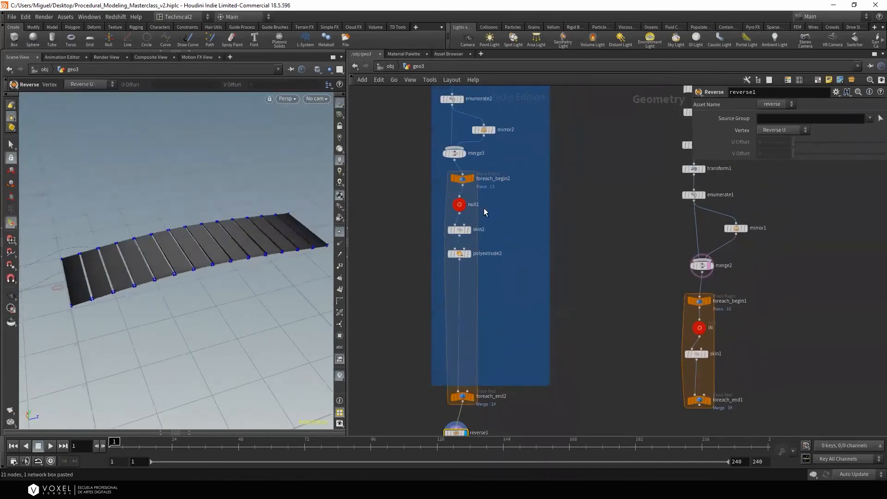
Reshape the bridge arch by moving the wrangle's middle ramp point to position 0.463557 with value 0.75
{"action": "middle_click_drag", "start_coordinate": [484, 208], "coordinate": [488, 303]}
{"action": "middle_click_drag", "start_coordinate": [510, 188], "coordinate": [513, 226]}
{"action": "middle_click_drag", "start_coordinate": [498, 168], "coordinate": [500, 221]}
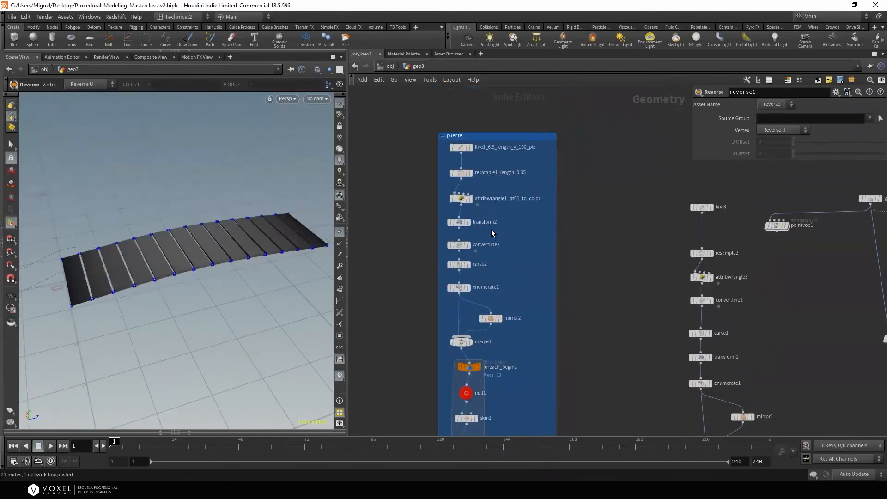
{"action": "left_click", "coordinate": [461, 198]}
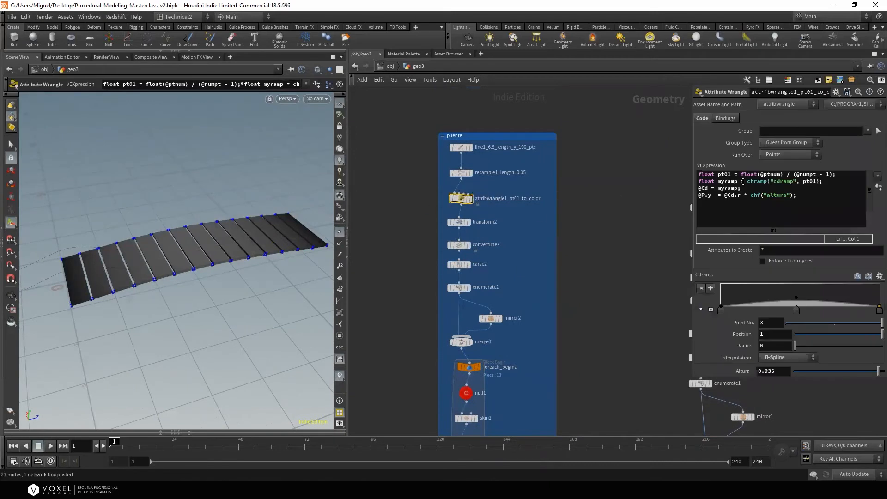
{"action": "left_click_drag", "start_coordinate": [797, 297], "coordinate": [794, 289]}
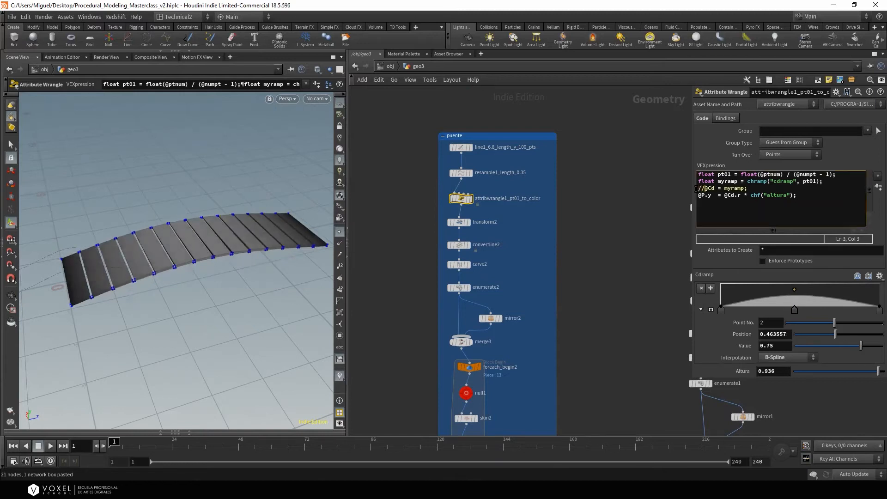
{"action": "key", "text": "BackSpace"}
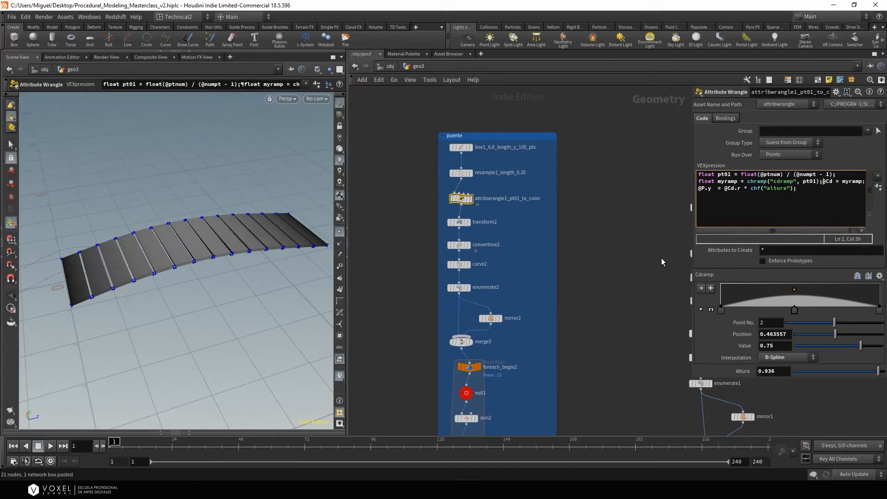
{"action": "key", "text": "Return"}
{"action": "type", "text": "//"}
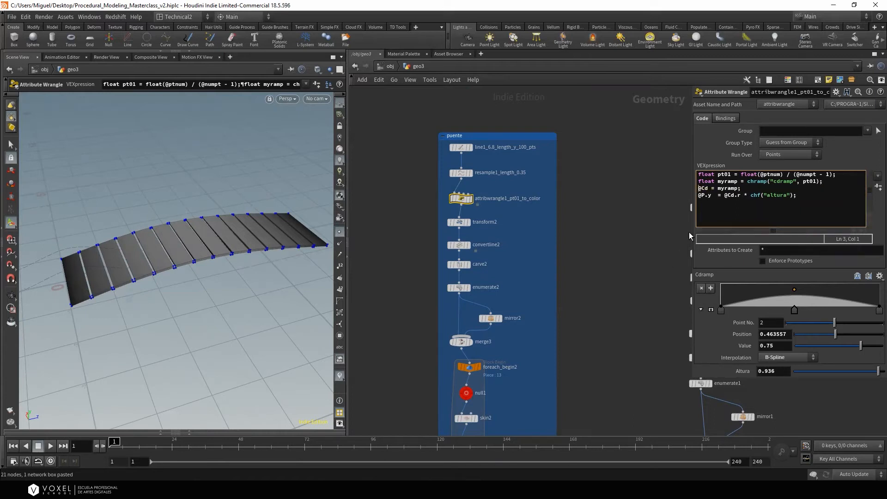
Add an Attribute Delete node, connect it to the output of foreach_end2, and display it
{"action": "middle_click_drag", "start_coordinate": [619, 315], "coordinate": [631, 99]}
{"action": "middle_click_drag", "start_coordinate": [600, 261], "coordinate": [621, 105]}
{"action": "left_click_drag", "start_coordinate": [497, 251], "coordinate": [483, 269]}
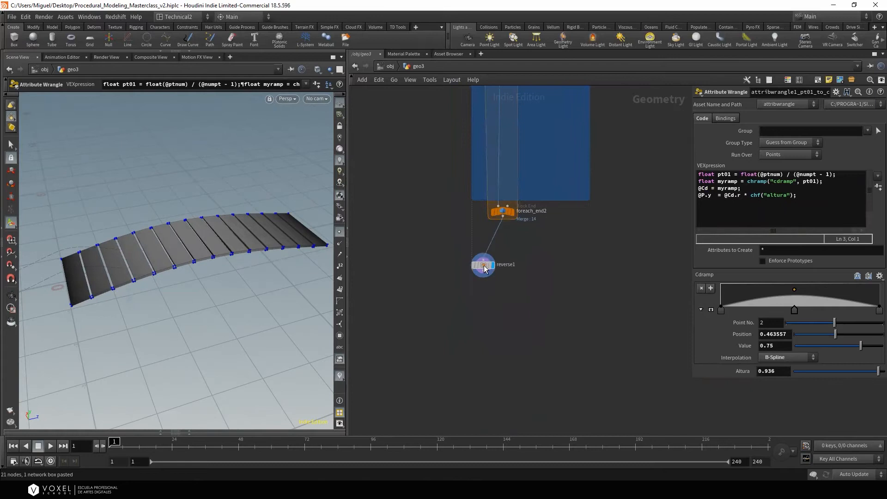
{"action": "key", "text": "Tab"}
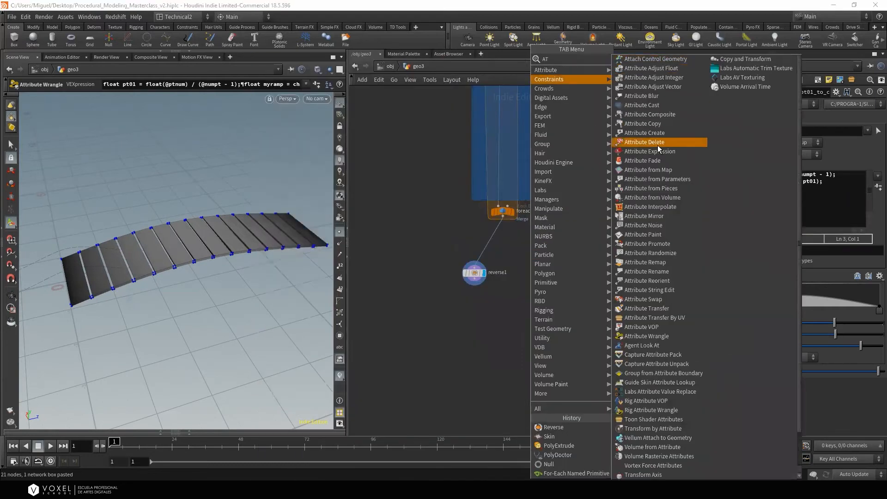
{"action": "left_click", "coordinate": [658, 146]}
{"action": "left_click", "coordinate": [538, 273]}
{"action": "left_click_drag", "start_coordinate": [503, 216], "coordinate": [534, 267]}
{"action": "left_click", "coordinate": [549, 273]}
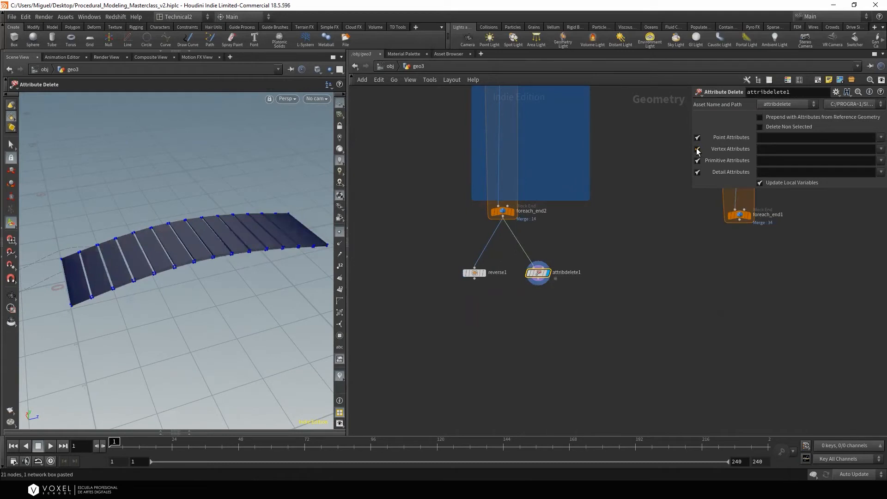
Enable Delete Non Selected, insert attribdelete1 between foreach_end2 and reverse1, and display reverse1
{"action": "left_click", "coordinate": [760, 127]}
{"action": "left_click_drag", "start_coordinate": [551, 276], "coordinate": [494, 248]}
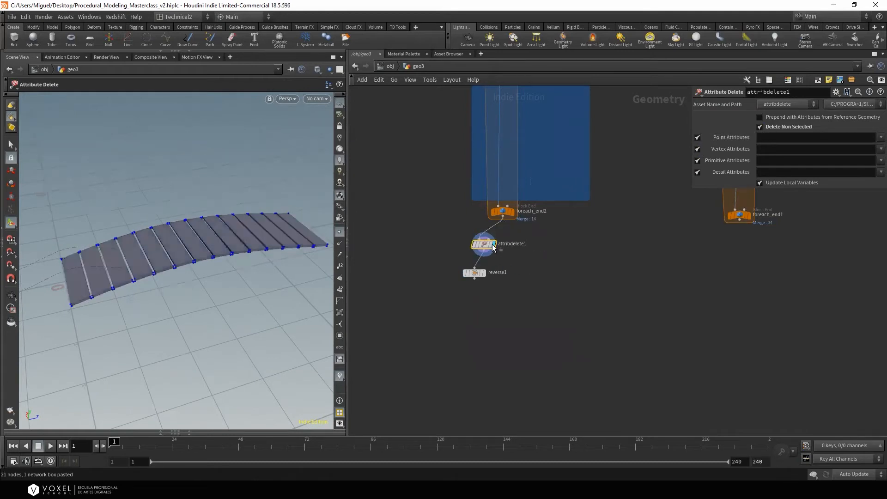
{"action": "left_click", "coordinate": [485, 274]}
{"action": "left_click_drag", "start_coordinate": [184, 205], "coordinate": [296, 203], "text": "alt"}
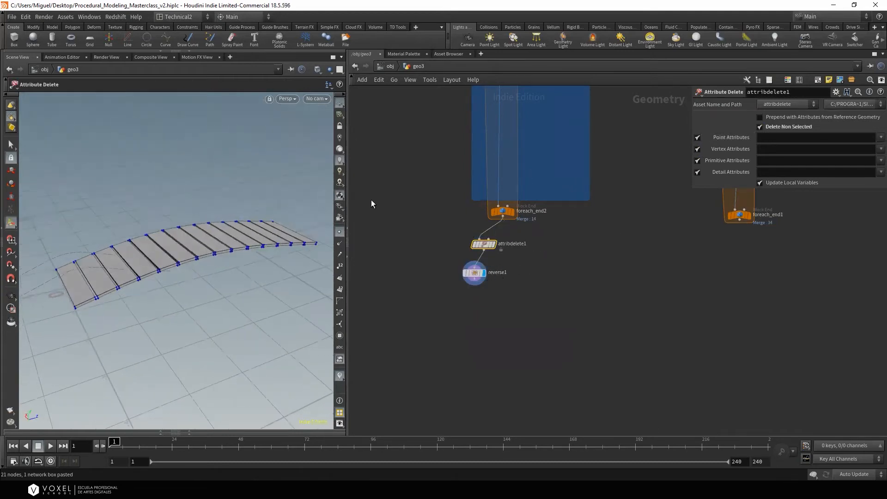
Examine the bridge network alongside the reference network, and inspect the planks from several angles
{"action": "scroll", "coordinate": [231, 225], "scroll_direction": "up", "scroll_amount": 2}
{"action": "middle_click_drag", "start_coordinate": [455, 117], "coordinate": [436, 283]}
{"action": "scroll", "coordinate": [436, 284], "scroll_direction": "down", "scroll_amount": 3}
{"action": "middle_click_drag", "start_coordinate": [499, 191], "coordinate": [503, 313]}
{"action": "scroll", "coordinate": [478, 249], "scroll_direction": "up", "scroll_amount": 3}
{"action": "middle_click_drag", "start_coordinate": [478, 248], "coordinate": [497, 206]}
{"action": "scroll", "coordinate": [676, 287], "scroll_direction": "down", "scroll_amount": 2}
{"action": "middle_click_drag", "start_coordinate": [662, 277], "coordinate": [569, 201]}
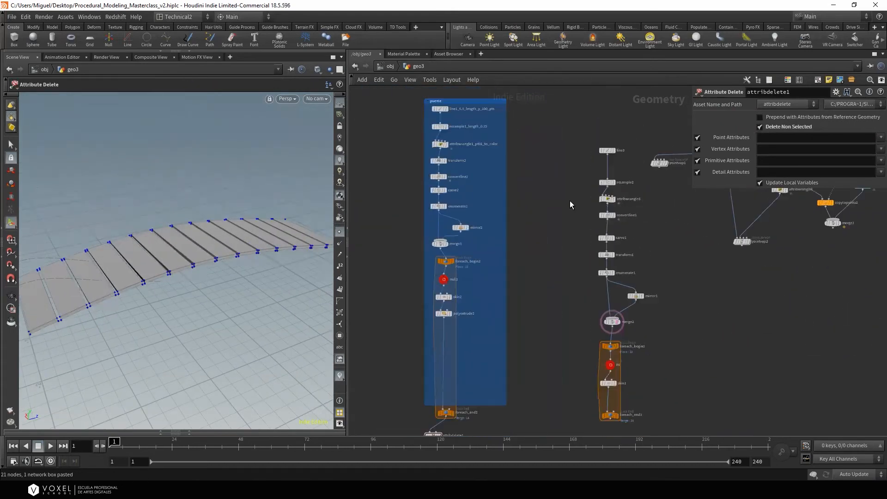
{"action": "scroll", "coordinate": [590, 326], "scroll_direction": "up", "scroll_amount": 2}
{"action": "middle_click_drag", "start_coordinate": [566, 267], "coordinate": [553, 200]}
{"action": "scroll", "coordinate": [583, 286], "scroll_direction": "down", "scroll_amount": 3}
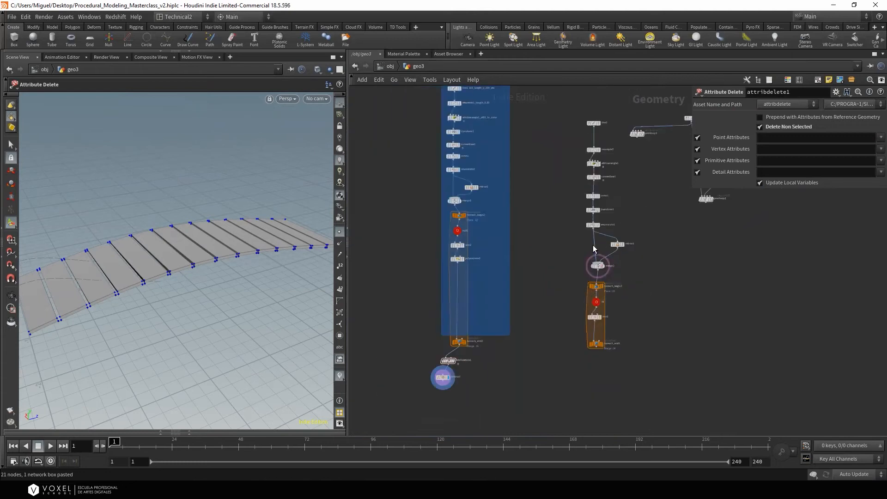
{"action": "middle_click_drag", "start_coordinate": [521, 238], "coordinate": [551, 299]}
{"action": "left_click_drag", "start_coordinate": [227, 244], "coordinate": [228, 263], "text": "alt"}
{"action": "scroll", "coordinate": [506, 188], "scroll_direction": "up", "scroll_amount": 3}
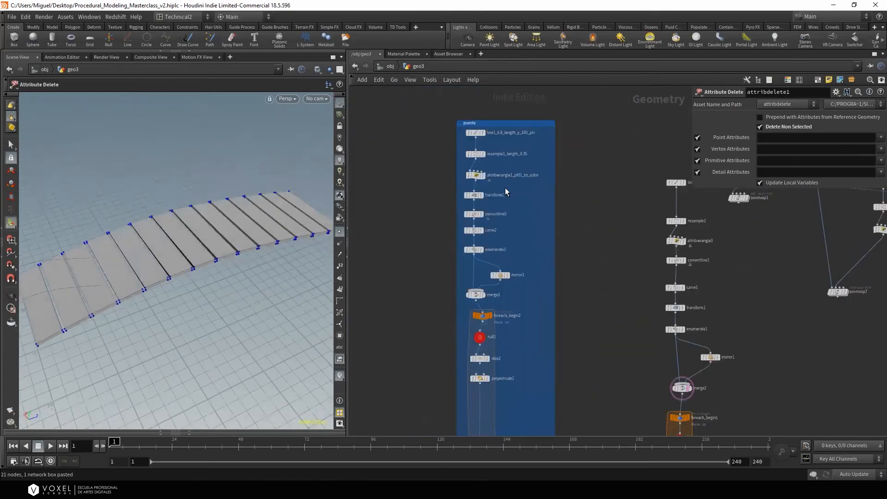
{"action": "middle_click_drag", "start_coordinate": [201, 233], "coordinate": [159, 250], "text": "alt"}
{"action": "right_click_drag", "start_coordinate": [160, 250], "coordinate": [214, 239], "text": "alt"}
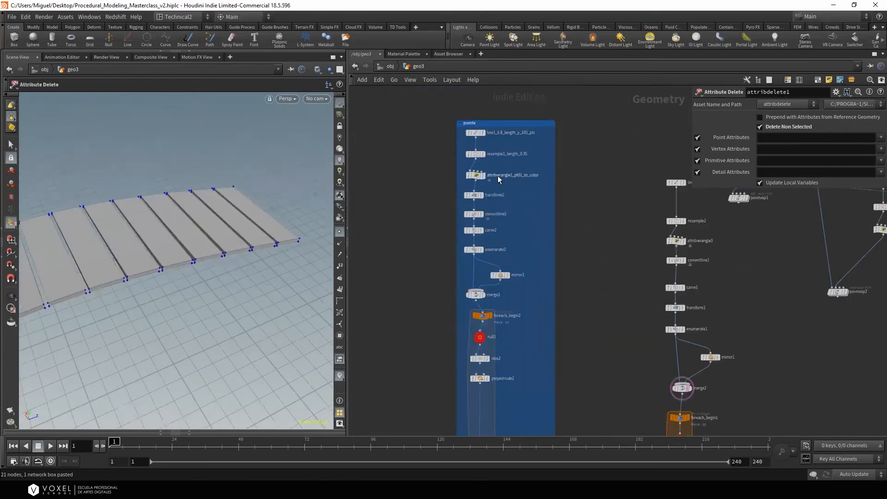
Set the maximum segment length to 0.56 in the bridge's resample node
{"action": "left_click", "coordinate": [488, 230]}
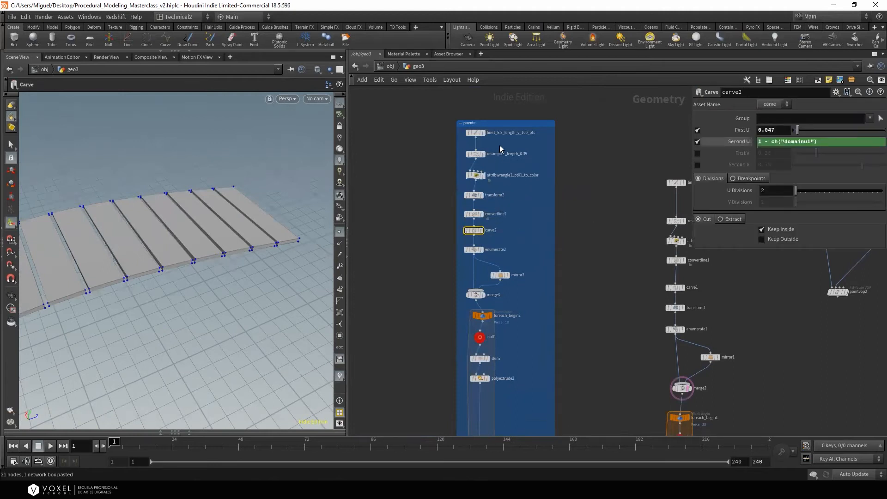
{"action": "left_click", "coordinate": [478, 153]}
{"action": "left_click_drag", "start_coordinate": [801, 185], "coordinate": [804, 185]}
{"action": "left_click_drag", "start_coordinate": [259, 277], "coordinate": [245, 250], "text": "alt"}
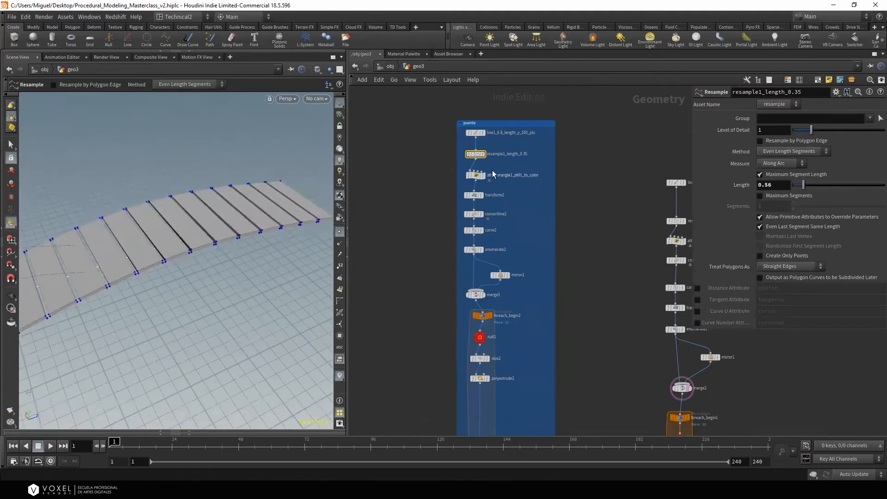
Add wrangle ramp points at position 0.236152 with value 0.229167 and position 0.71137 with value 0.104167
{"action": "left_click", "coordinate": [477, 176]}
{"action": "left_click_drag", "start_coordinate": [198, 277], "coordinate": [215, 240], "text": "alt"}
{"action": "key", "text": "Return"}
{"action": "left_click", "coordinate": [757, 299]}
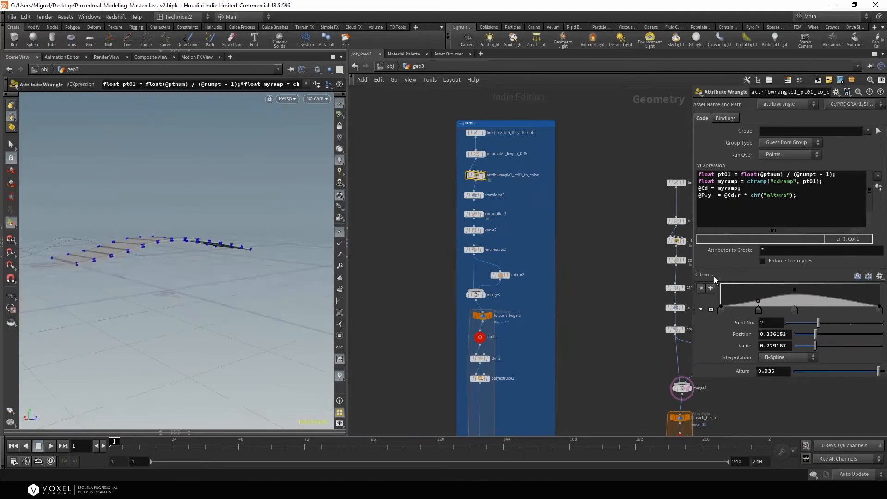
{"action": "left_click_drag", "start_coordinate": [833, 299], "coordinate": [833, 304]}
{"action": "left_click_drag", "start_coordinate": [178, 213], "coordinate": [185, 239], "text": "alt"}
{"action": "middle_click_drag", "start_coordinate": [305, 239], "coordinate": [315, 206], "text": "alt"}
Display merge3, skin2 and polyextrude2 in turn to review how a single plank is built
{"action": "middle_click_drag", "start_coordinate": [535, 341], "coordinate": [547, 202]}
{"action": "scroll", "coordinate": [503, 231], "scroll_direction": "up", "scroll_amount": 1}
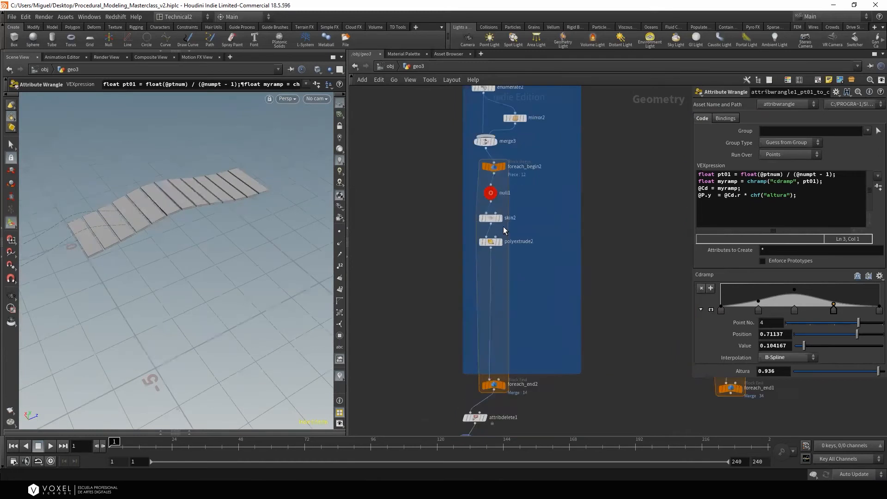
{"action": "left_click", "coordinate": [494, 141]}
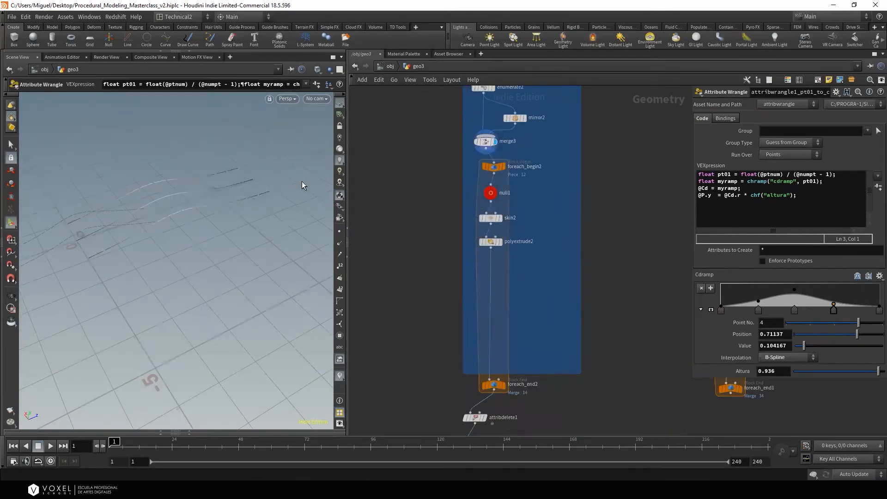
{"action": "left_click", "coordinate": [499, 218]}
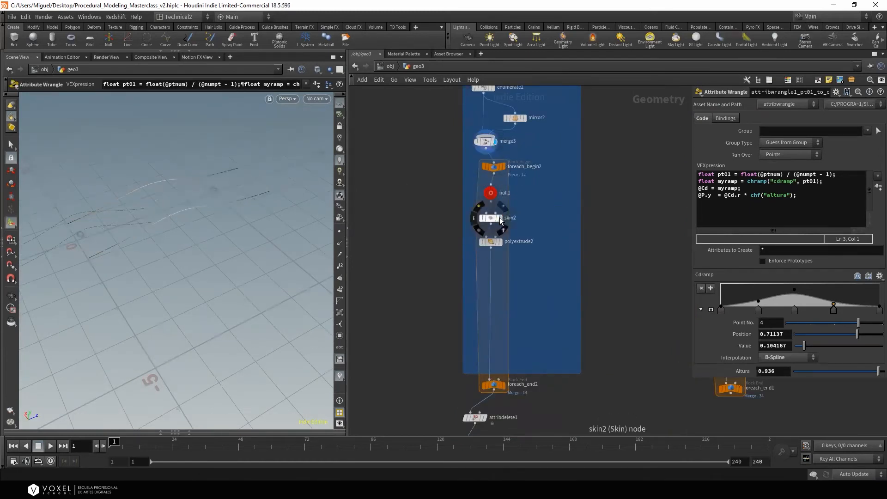
{"action": "left_click", "coordinate": [499, 242]}
{"action": "left_click_drag", "start_coordinate": [275, 252], "coordinate": [201, 210], "text": "alt"}
{"action": "right_click_drag", "start_coordinate": [201, 211], "coordinate": [402, 208], "text": "alt"}
{"action": "left_click_drag", "start_coordinate": [548, 270], "coordinate": [478, 237]}
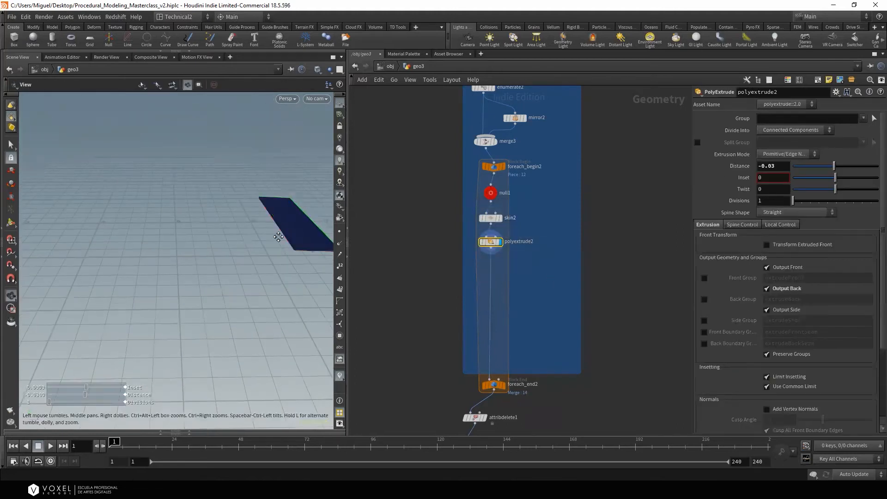
{"action": "middle_click_drag", "start_coordinate": [279, 237], "coordinate": [221, 242], "text": "alt"}
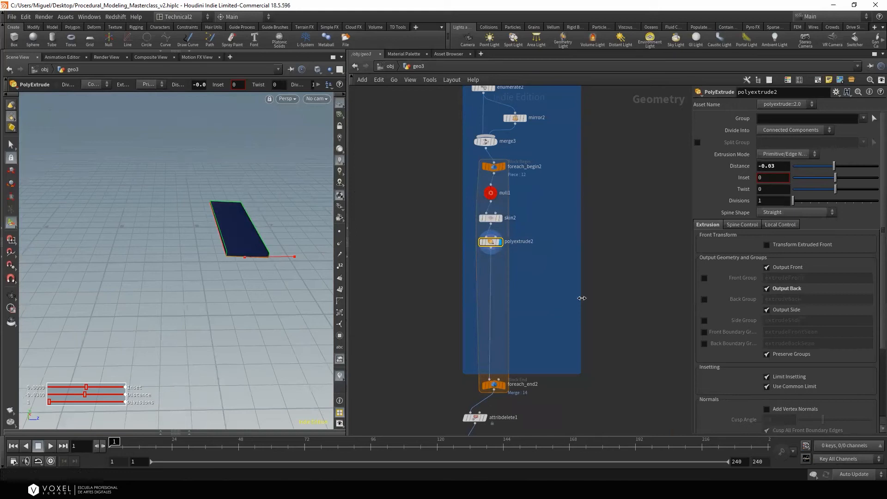
Display foreach_end2 to view all the looped planks, and select null1, skin2 and polyextrude2 inside the loop
{"action": "scroll", "coordinate": [625, 239], "scroll_direction": "down", "scroll_amount": 3}
{"action": "left_click", "coordinate": [517, 317]}
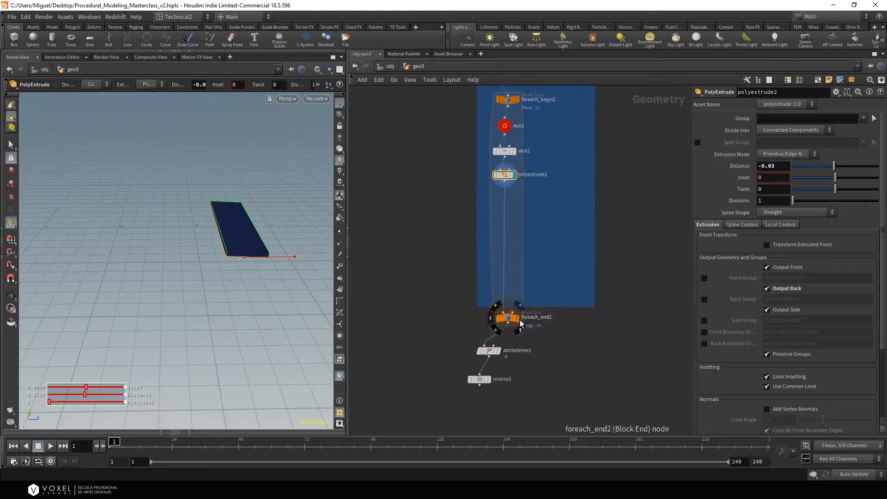
{"action": "middle_click_drag", "start_coordinate": [322, 274], "coordinate": [365, 282], "text": "alt"}
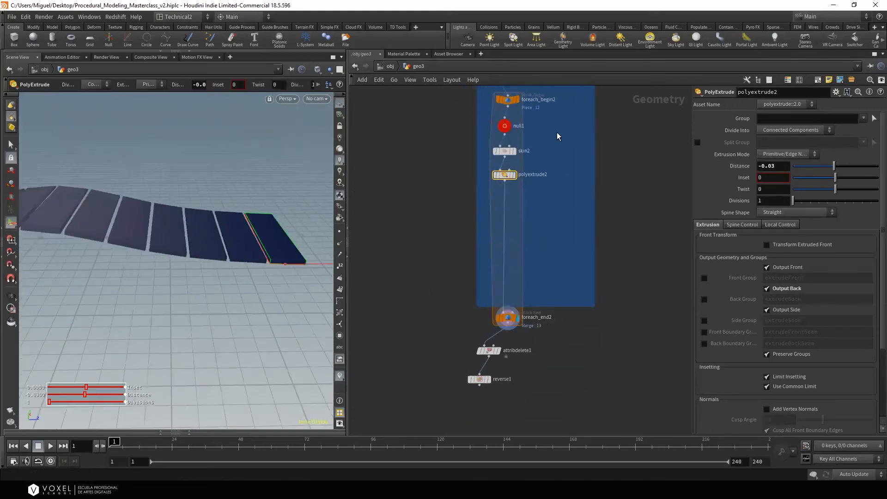
{"action": "left_click_drag", "start_coordinate": [557, 133], "coordinate": [492, 177]}
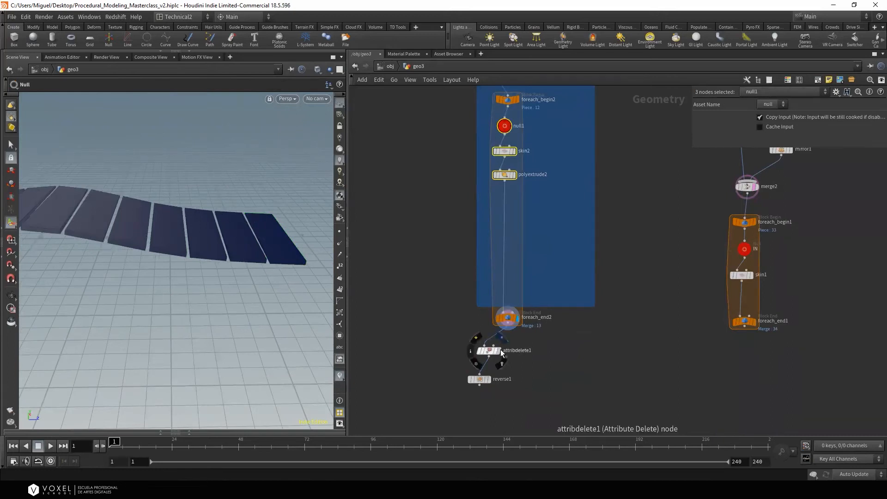
Display reverse1, widen the 3D viewport, and inspect the finished planks up close
{"action": "left_click", "coordinate": [489, 379]}
{"action": "left_click_drag", "start_coordinate": [188, 248], "coordinate": [224, 267]}
{"action": "scroll", "coordinate": [243, 253], "scroll_direction": "down", "scroll_amount": 3}
{"action": "scroll", "coordinate": [631, 292], "scroll_direction": "down", "scroll_amount": 2}
{"action": "middle_click_drag", "start_coordinate": [627, 305], "coordinate": [603, 270]}
{"action": "middle_click_drag", "start_coordinate": [538, 312], "coordinate": [527, 246]}
{"action": "left_click_drag", "start_coordinate": [199, 241], "coordinate": [203, 254], "text": "alt"}
{"action": "right_click_drag", "start_coordinate": [204, 253], "coordinate": [218, 240], "text": "alt"}
{"action": "left_click_drag", "start_coordinate": [218, 239], "coordinate": [212, 222], "text": "alt"}
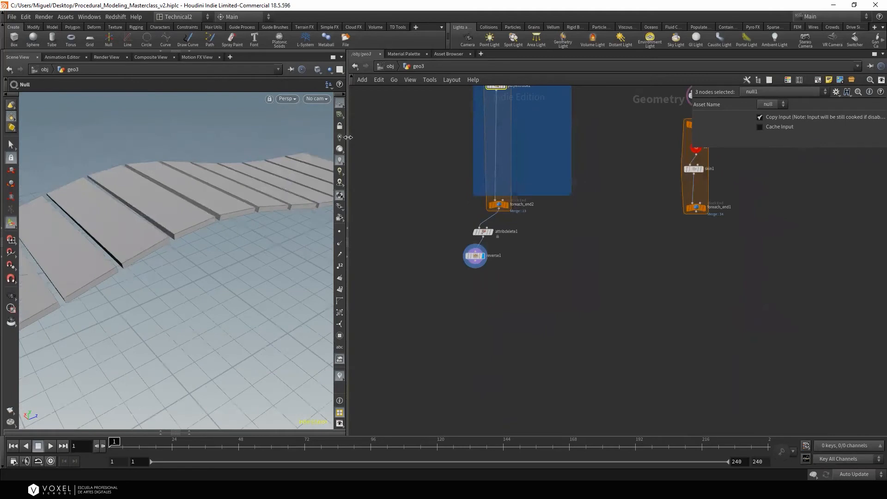
{"action": "left_click_drag", "start_coordinate": [348, 137], "coordinate": [432, 137]}
{"action": "mouse_move", "coordinate": [254, 206]}
{"action": "left_mouse_down", "text": "alt"}
{"action": "mouse_move", "coordinate": [242, 227]}
{"action": "mouse_move", "coordinate": [266, 206]}
{"action": "left_mouse_up", "text": "alt"}
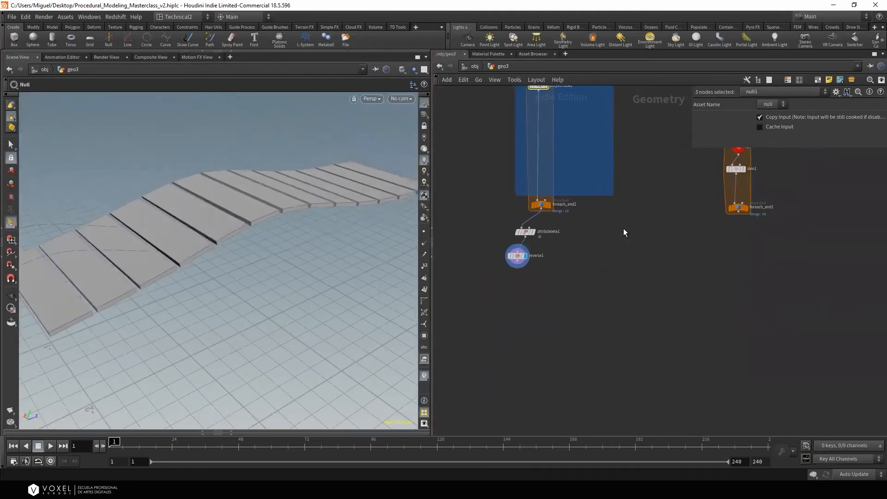
Move reverse1 inside the loop, between polyextrude2 and foreach_end2, and display the single reversed plank
{"action": "middle_click_drag", "start_coordinate": [623, 229], "coordinate": [607, 297]}
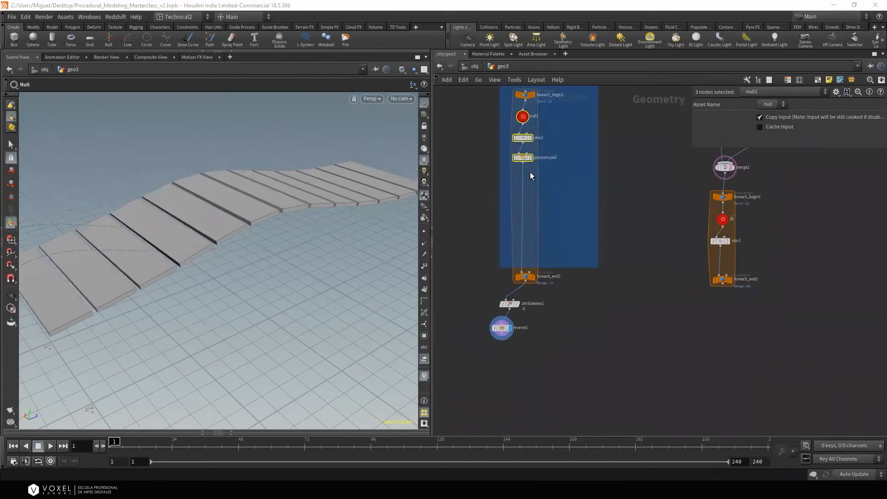
{"action": "scroll", "coordinate": [546, 176], "scroll_direction": "up", "scroll_amount": 1}
{"action": "middle_click_drag", "start_coordinate": [562, 209], "coordinate": [493, 248]}
{"action": "left_click", "coordinate": [523, 159]}
{"action": "left_click_drag", "start_coordinate": [272, 217], "coordinate": [324, 208], "text": "alt"}
{"action": "middle_click_drag", "start_coordinate": [545, 211], "coordinate": [615, 214]}
{"action": "left_click_drag", "start_coordinate": [507, 402], "coordinate": [633, 301]}
{"action": "left_click_drag", "start_coordinate": [511, 217], "coordinate": [510, 221]}
{"action": "key", "text": "Escape"}
{"action": "left_click_drag", "start_coordinate": [395, 225], "coordinate": [337, 229]}
{"action": "middle_click_drag", "start_coordinate": [641, 239], "coordinate": [579, 285]}
{"action": "left_click_drag", "start_coordinate": [334, 261], "coordinate": [355, 264], "text": "alt"}
Move attribdelete1 ahead of the loop, between merge3 and foreach_begin2, and display its curve segments
{"action": "middle_click_drag", "start_coordinate": [506, 377], "coordinate": [557, 338]}
{"action": "scroll", "coordinate": [558, 338], "scroll_direction": "down", "scroll_amount": 3}
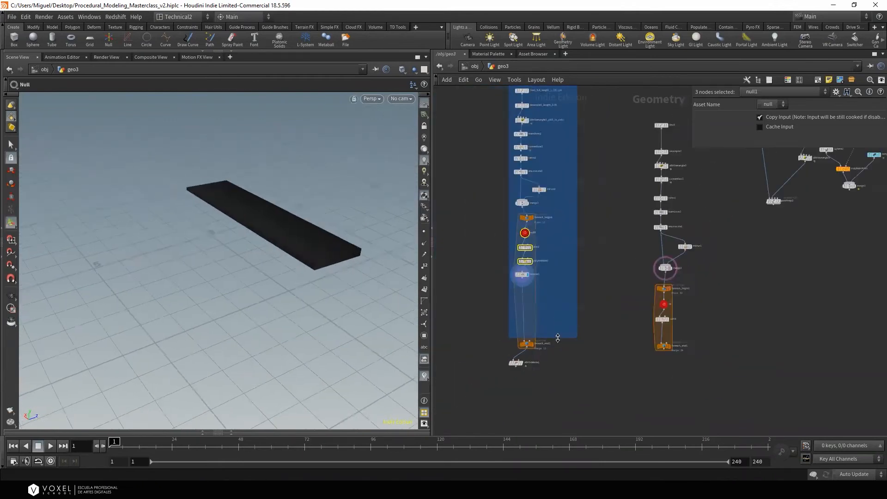
{"action": "left_click_drag", "start_coordinate": [514, 364], "coordinate": [527, 211]}
{"action": "scroll", "coordinate": [523, 211], "scroll_direction": "up", "scroll_amount": 2}
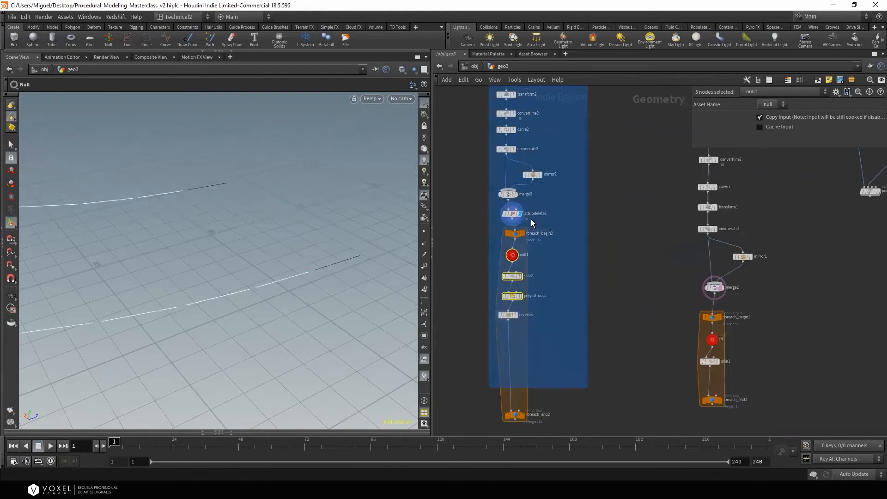
{"action": "left_click", "coordinate": [519, 275]}
{"action": "middle_click_drag", "start_coordinate": [570, 335], "coordinate": [569, 277]}
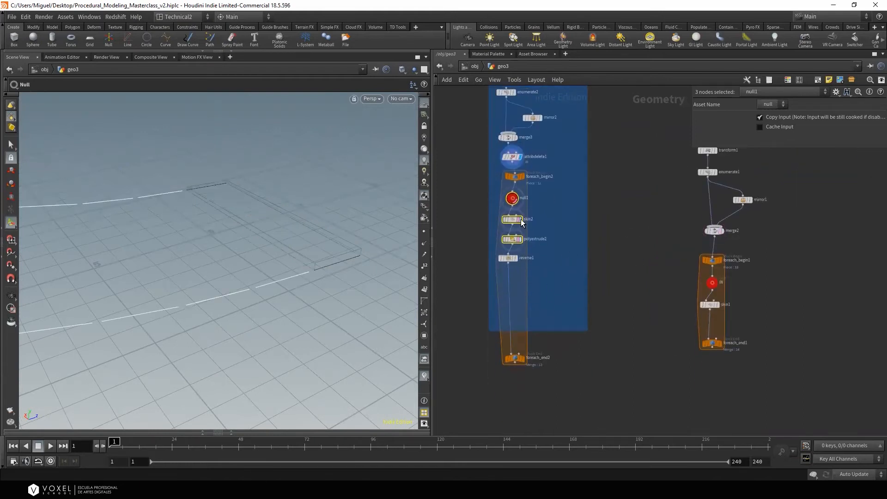
Display reverse1, foreach_end2, foreach_begin2 and attribdelete1 to check the geometry along the loop
{"action": "scroll", "coordinate": [519, 217], "scroll_direction": "up", "scroll_amount": 2}
{"action": "left_click", "coordinate": [561, 273]}
{"action": "left_click", "coordinate": [514, 277]}
{"action": "middle_click_drag", "start_coordinate": [553, 408], "coordinate": [543, 316]}
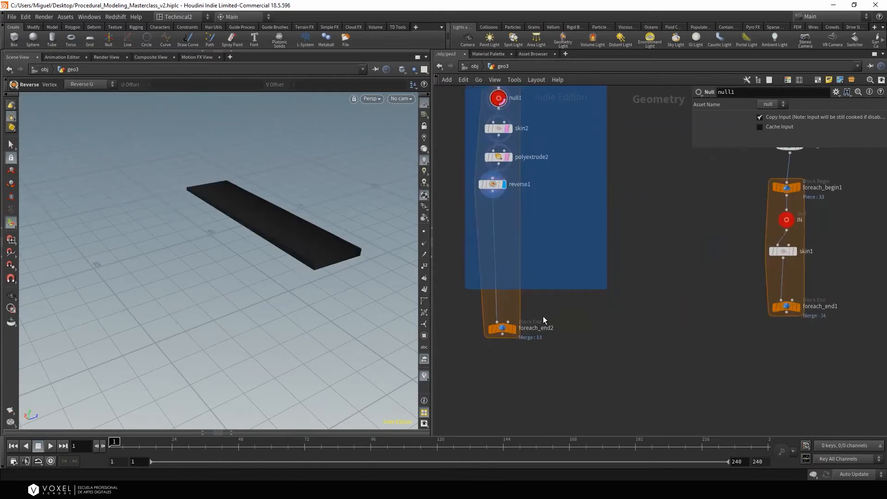
{"action": "left_click", "coordinate": [502, 329]}
{"action": "left_click", "coordinate": [783, 202]}
{"action": "middle_click_drag", "start_coordinate": [577, 206], "coordinate": [588, 312]}
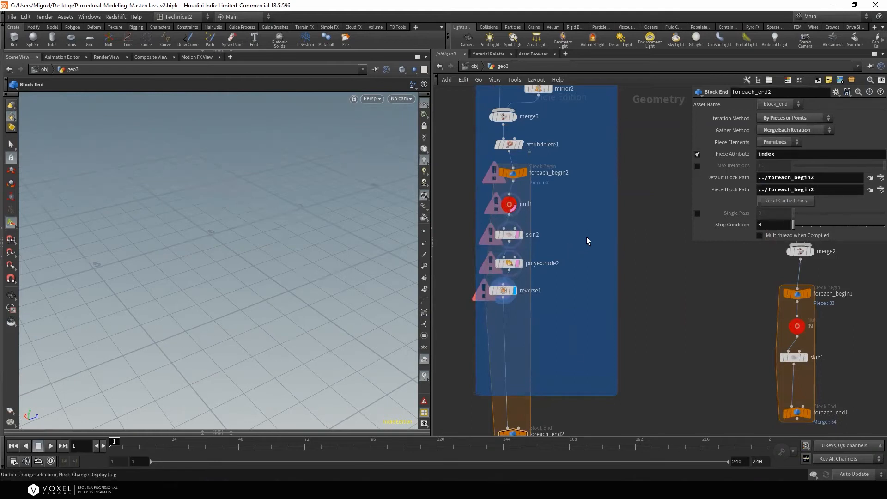
{"action": "left_click", "coordinate": [523, 173]}
{"action": "key", "text": "ctrl+z"}
{"action": "left_click", "coordinate": [509, 147]}
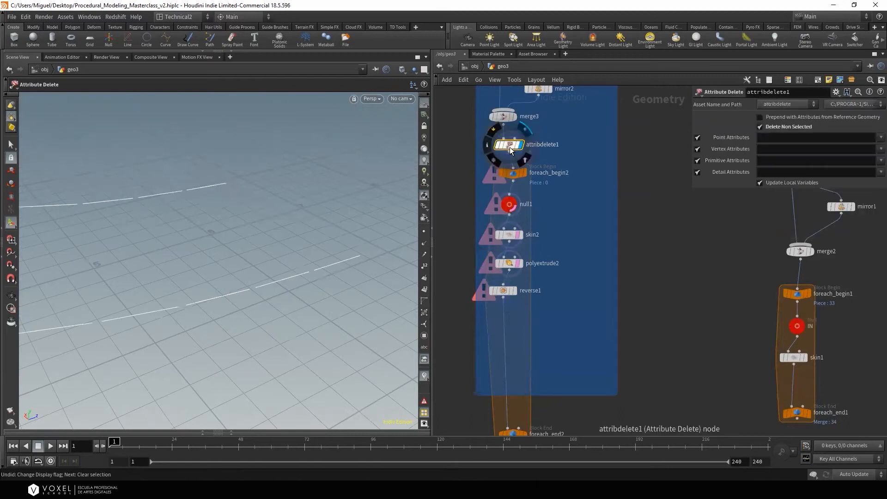
Delete attribdelete1 and display foreach_end2 to view all the looped planks
{"action": "key", "text": "Delete"}
{"action": "left_click", "coordinate": [525, 174]}
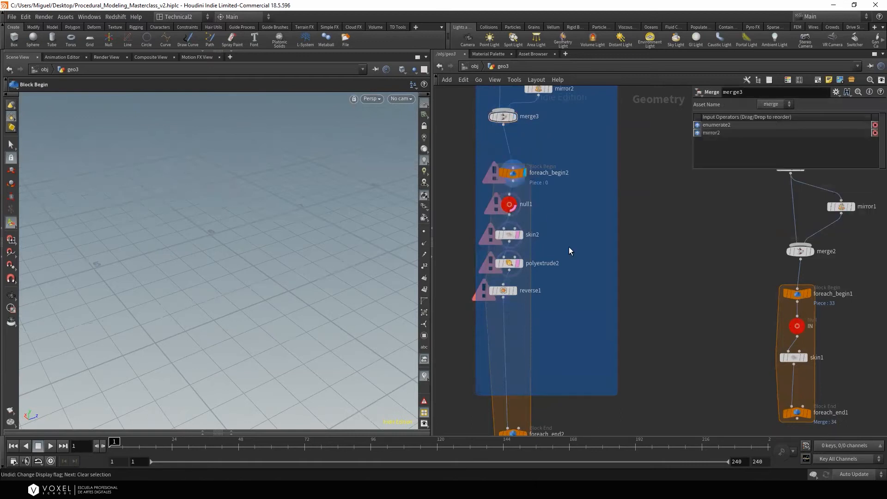
{"action": "left_click", "coordinate": [510, 178]}
{"action": "middle_click_drag", "start_coordinate": [611, 306], "coordinate": [612, 231]}
{"action": "left_click", "coordinate": [527, 360]}
Turn off the template display of null1 and polyextrude2 and display reverse1
{"action": "middle_click_drag", "start_coordinate": [580, 289], "coordinate": [568, 319]}
{"action": "left_click", "coordinate": [512, 231]}
{"action": "left_click", "coordinate": [512, 203]}
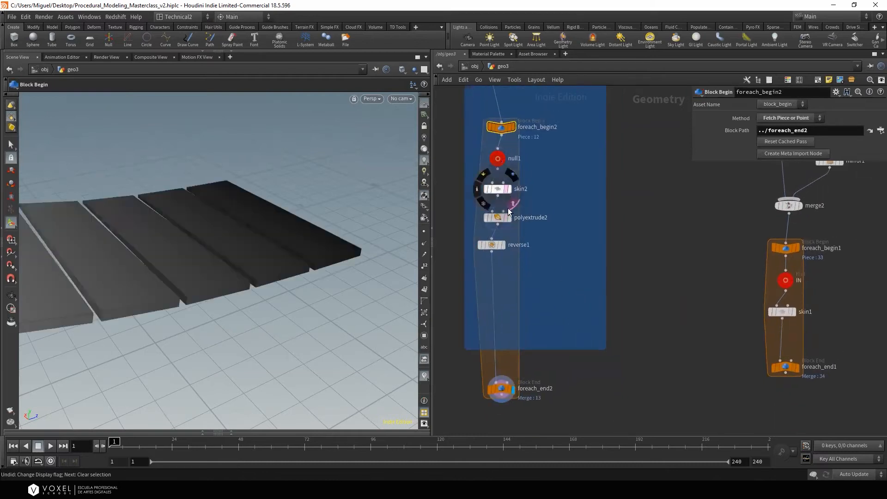
{"action": "left_click", "coordinate": [503, 247]}
Inspect the single reversed plank up close and set the viewport shading to Flat Shaded
{"action": "left_click_drag", "start_coordinate": [330, 236], "coordinate": [346, 243]}
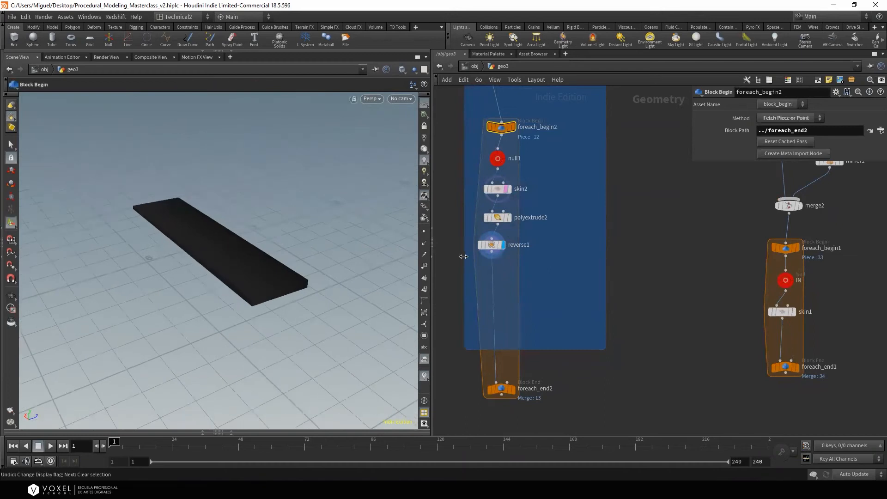
{"action": "left_click_drag", "start_coordinate": [234, 264], "coordinate": [179, 255], "text": "alt"}
{"action": "right_click_drag", "start_coordinate": [178, 255], "coordinate": [313, 261], "text": "alt"}
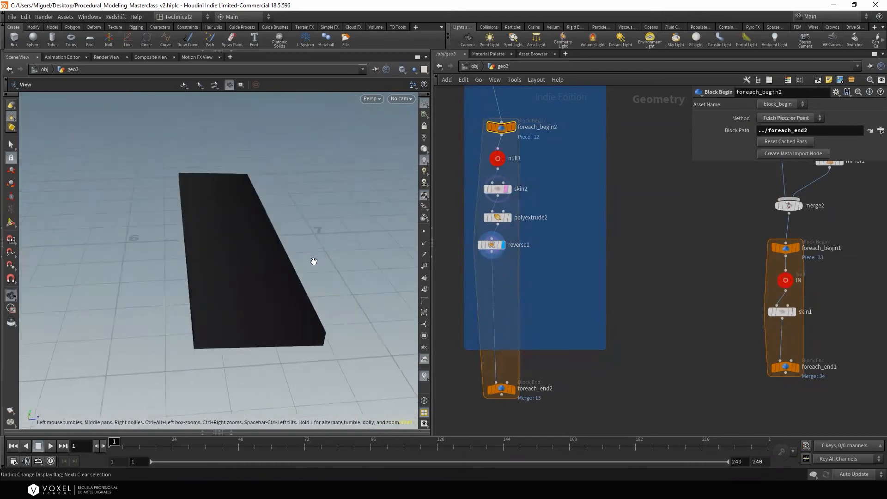
{"action": "middle_click_drag", "start_coordinate": [313, 261], "coordinate": [272, 222], "text": "alt"}
{"action": "left_click_drag", "start_coordinate": [276, 239], "coordinate": [272, 269], "text": "alt"}
{"action": "left_click_drag", "start_coordinate": [336, 258], "coordinate": [356, 176], "text": "alt"}
{"action": "left_click", "coordinate": [402, 65]}
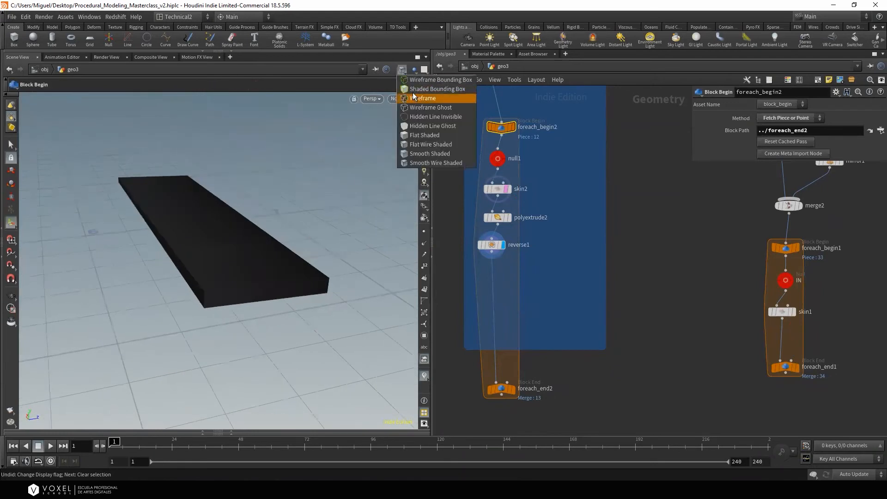
{"action": "left_click", "coordinate": [420, 132]}
{"action": "left_click_drag", "start_coordinate": [320, 223], "coordinate": [277, 237]}
Branch a VDB from Polygons node off reverse1, display it, and set its voxel size to 0.01
{"action": "left_click", "coordinate": [491, 252]}
{"action": "key", "text": "Tab"}
{"action": "type", "text": "VDB"}
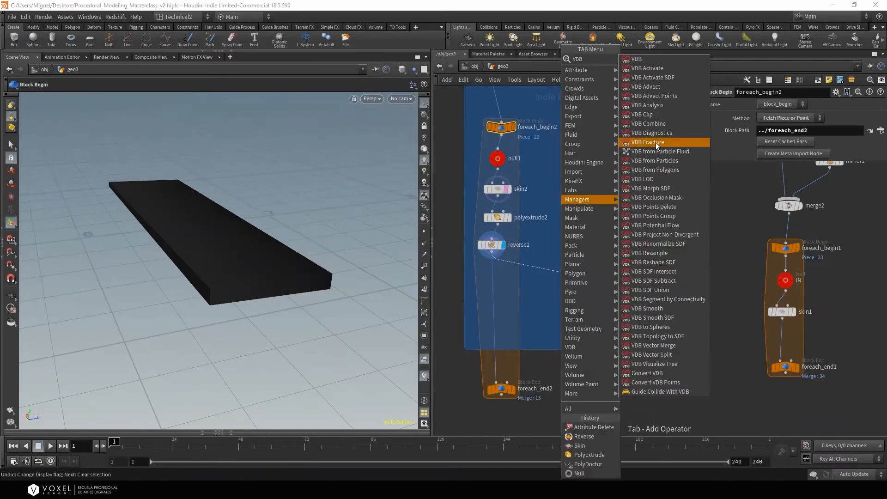
{"action": "left_click", "coordinate": [658, 169]}
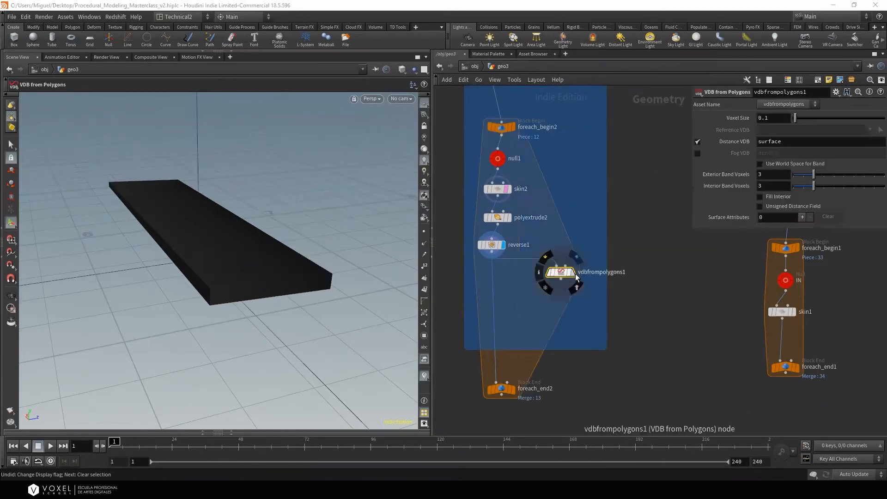
{"action": "left_click", "coordinate": [573, 272]}
{"action": "double_click", "coordinate": [772, 118]}
{"action": "type", "text": "0.01"}
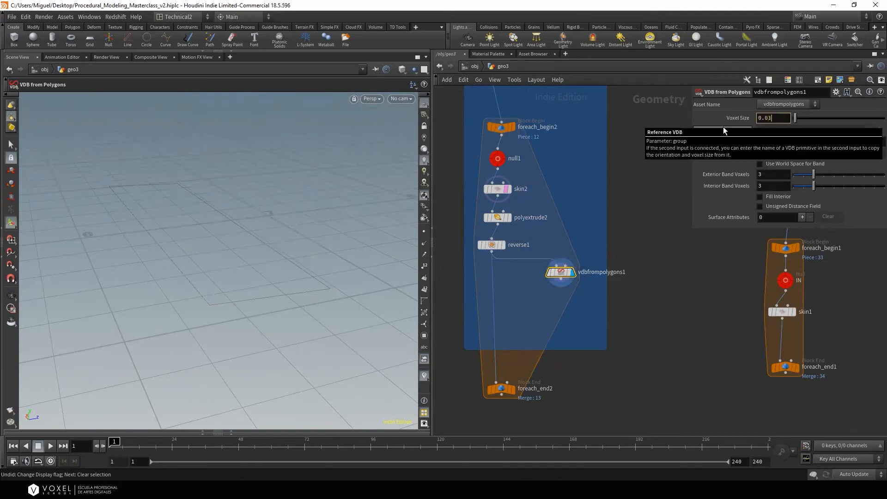
{"action": "key", "text": "Return"}
Inspect the VDB plank's surface and refine the VDB from Polygons voxel size to 0.005
{"action": "left_click_drag", "start_coordinate": [208, 196], "coordinate": [208, 228], "text": "alt"}
{"action": "right_click_drag", "start_coordinate": [212, 271], "coordinate": [228, 278], "text": "alt"}
{"action": "middle_click_drag", "start_coordinate": [229, 278], "coordinate": [269, 242], "text": "alt"}
{"action": "left_click_drag", "start_coordinate": [268, 242], "coordinate": [288, 246]}
{"action": "right_click_drag", "start_coordinate": [288, 246], "coordinate": [259, 287]}
{"action": "left_click_drag", "start_coordinate": [259, 287], "coordinate": [265, 291]}
{"action": "middle_click_drag", "start_coordinate": [266, 291], "coordinate": [257, 285]}
{"action": "key", "text": "Escape"}
{"action": "left_click", "coordinate": [768, 118]}
{"action": "type", "text": "0.005"}
{"action": "key", "text": "Return"}
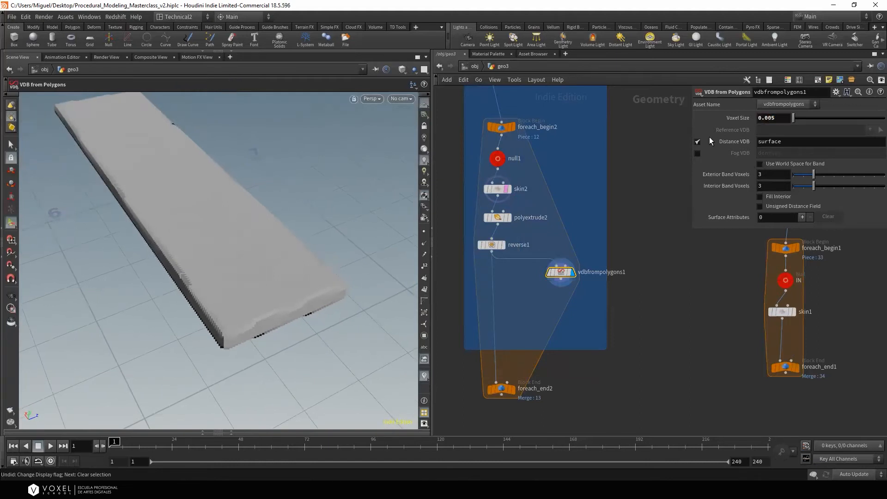
Add a Convert VDB node after vdbfrompolygons1 and display its result
{"action": "left_click", "coordinate": [561, 279]}
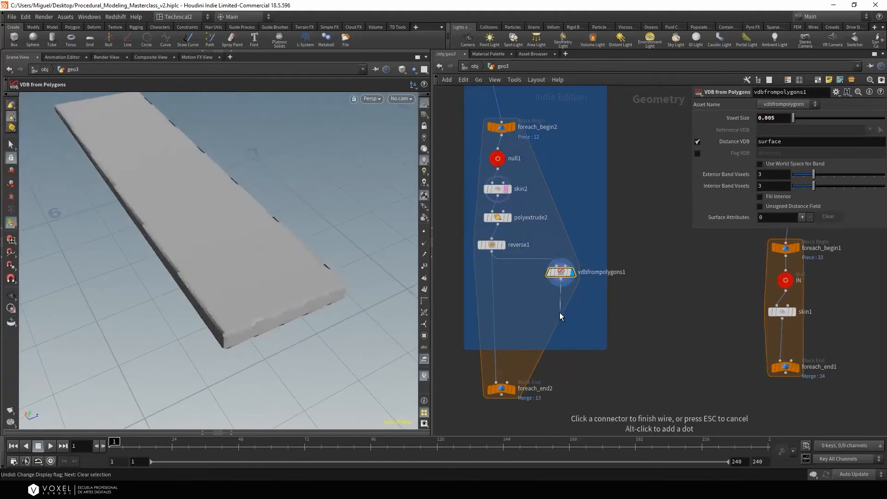
{"action": "key", "text": "Tab"}
{"action": "type", "text": "con"}
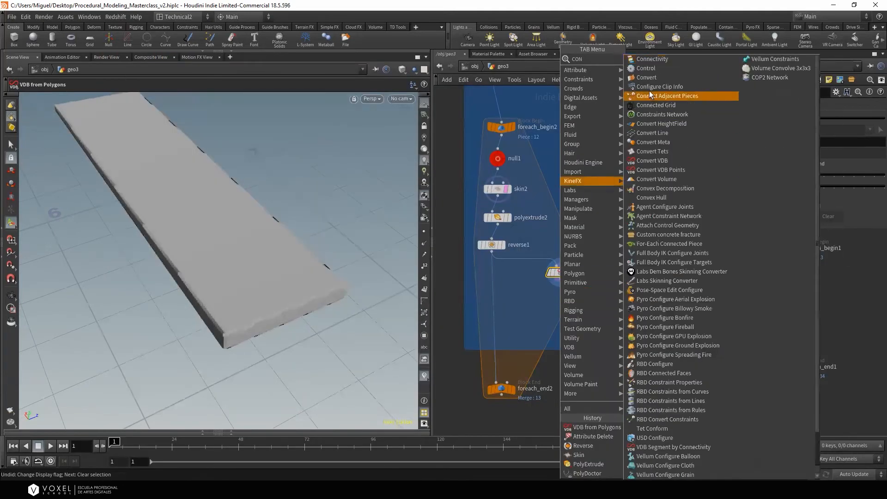
{"action": "left_click", "coordinate": [663, 160]}
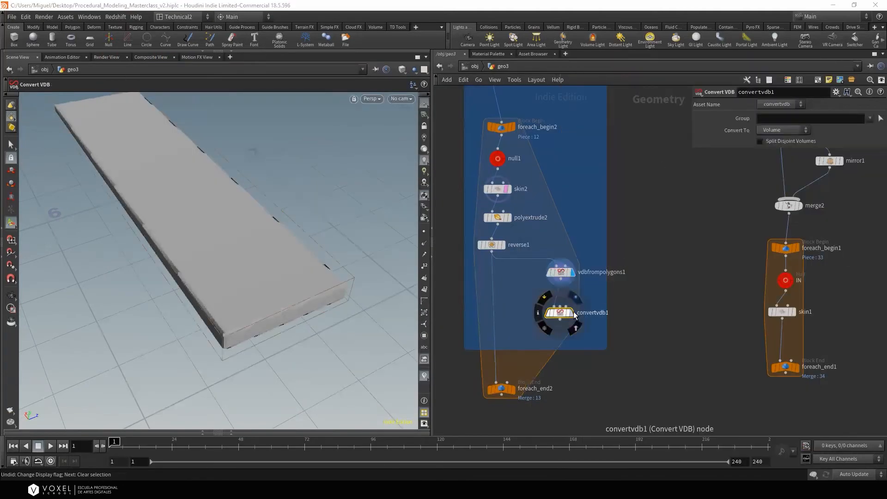
{"action": "left_click", "coordinate": [573, 313]}
{"action": "left_click_drag", "start_coordinate": [334, 288], "coordinate": [288, 259]}
{"action": "right_click_drag", "start_coordinate": [288, 259], "coordinate": [371, 111], "text": "alt"}
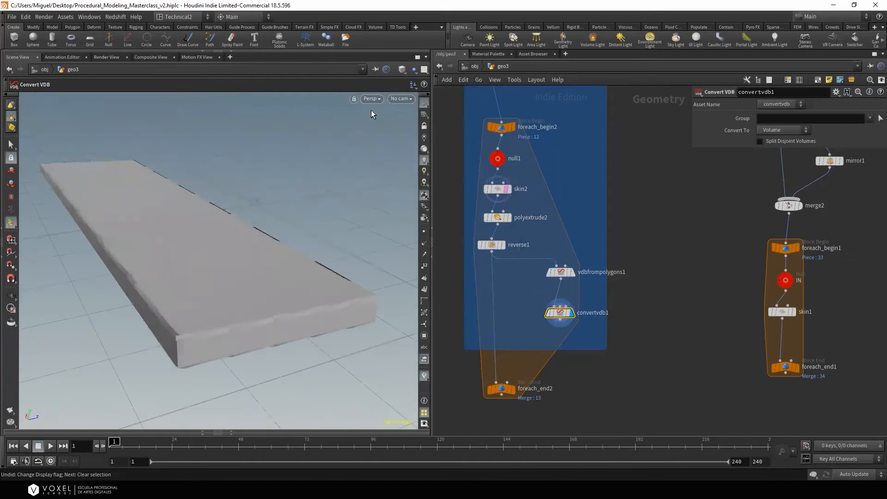
Set the viewport shading to Flat Wire Shaded
{"action": "left_click", "coordinate": [402, 70]}
{"action": "left_click", "coordinate": [432, 155]}
{"action": "left_click_drag", "start_coordinate": [271, 225], "coordinate": [266, 253]}
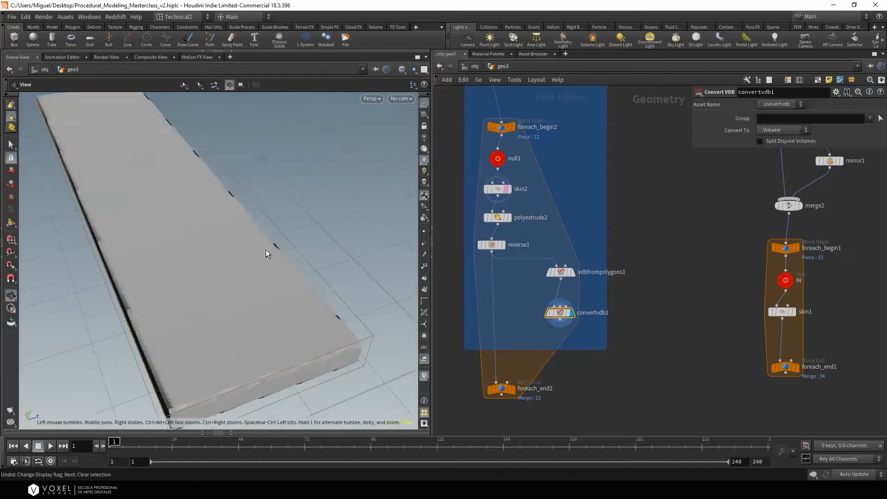
{"action": "left_click", "coordinate": [402, 70]}
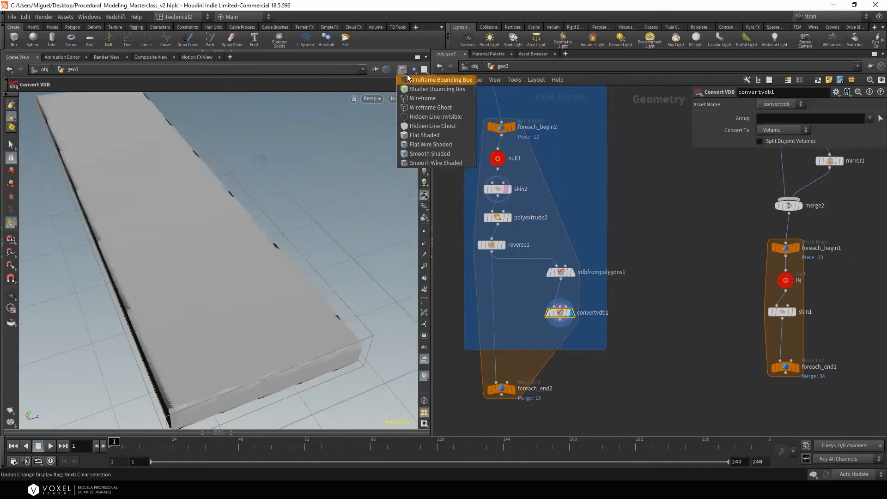
{"action": "left_click", "coordinate": [439, 163]}
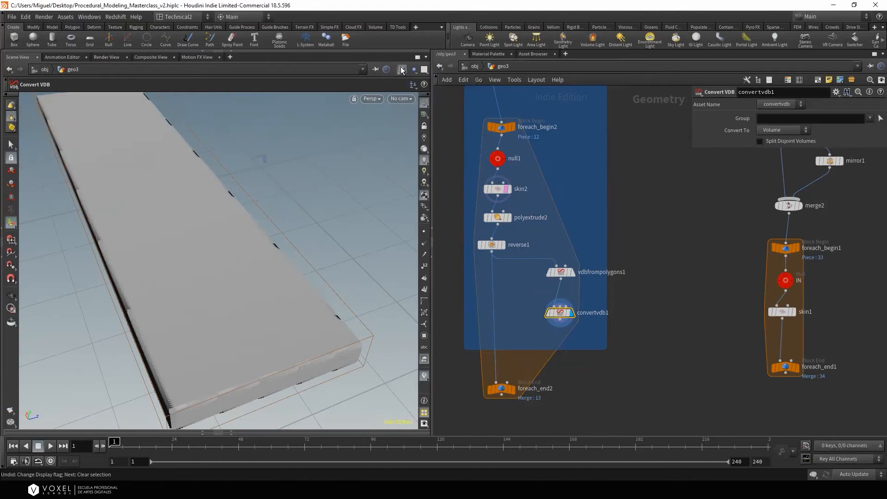
{"action": "left_click", "coordinate": [401, 70]}
{"action": "left_click", "coordinate": [428, 144]}
Set convertvdb1 to convert to Polygons and compare the dense plank mesh with reverse1
{"action": "left_click", "coordinate": [767, 133]}
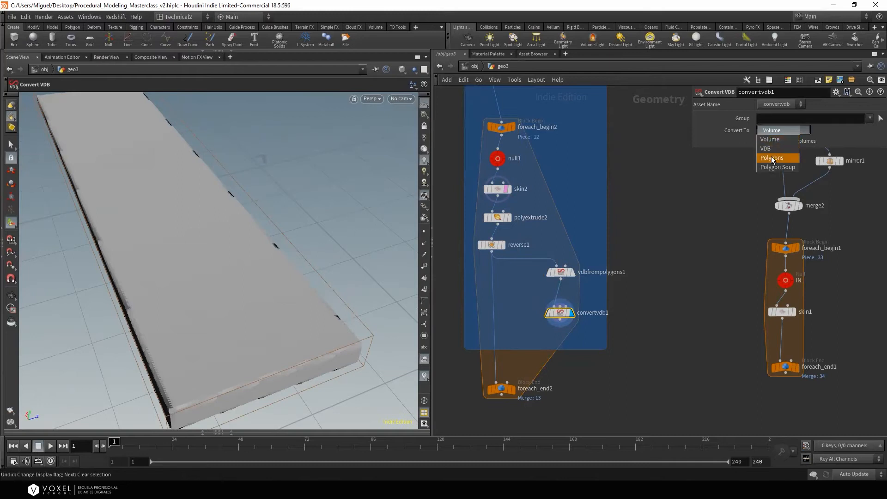
{"action": "left_click", "coordinate": [772, 158]}
{"action": "right_click_drag", "start_coordinate": [273, 237], "coordinate": [216, 270], "text": "alt"}
{"action": "left_click_drag", "start_coordinate": [216, 269], "coordinate": [236, 240], "text": "alt"}
{"action": "right_click_drag", "start_coordinate": [235, 240], "coordinate": [274, 247], "text": "alt"}
{"action": "middle_click_drag", "start_coordinate": [273, 248], "coordinate": [271, 208], "text": "alt"}
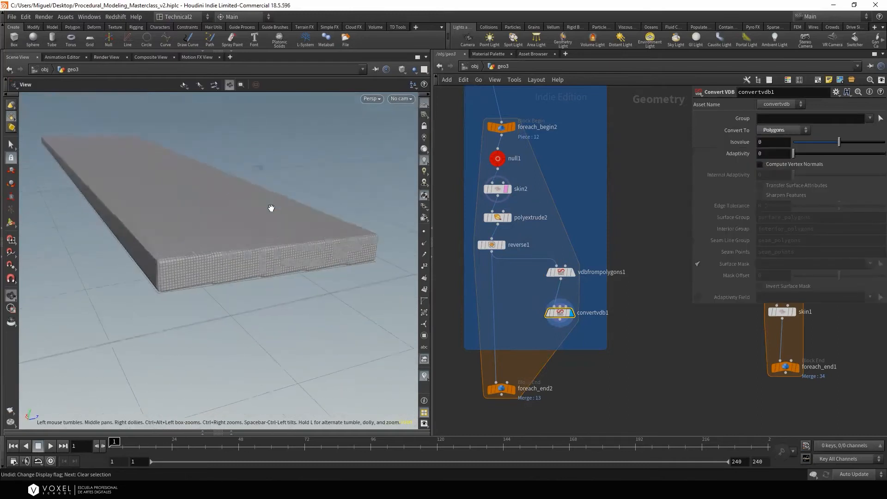
{"action": "right_click_drag", "start_coordinate": [271, 208], "coordinate": [338, 227], "text": "alt"}
{"action": "left_click", "coordinate": [504, 244]}
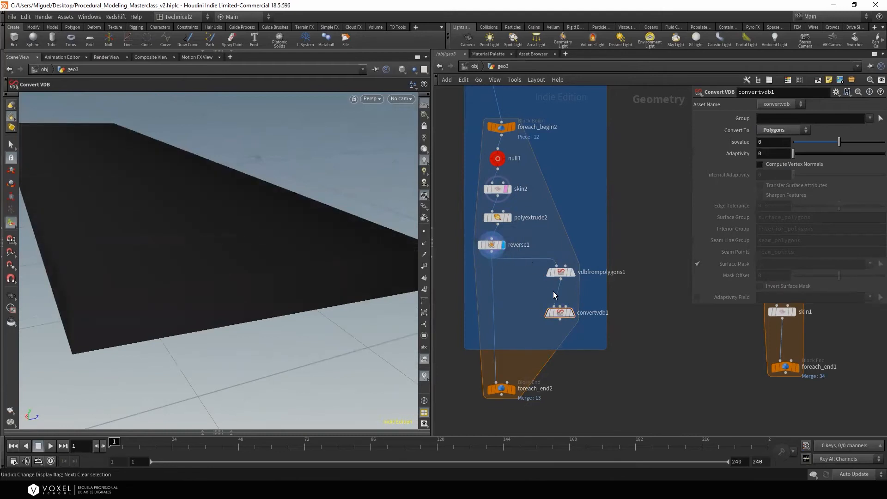
{"action": "left_click", "coordinate": [571, 313]}
{"action": "right_click_drag", "start_coordinate": [381, 287], "coordinate": [231, 293]}
Move foreach_end2 lower, add a Point VOP after convertvdb1, and enter its network
{"action": "middle_click_drag", "start_coordinate": [569, 361], "coordinate": [561, 311]}
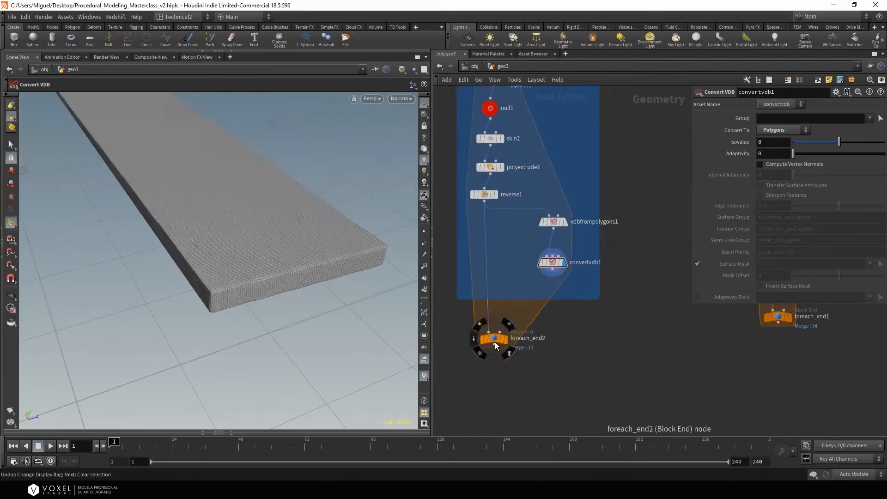
{"action": "left_click_drag", "start_coordinate": [495, 342], "coordinate": [491, 371]}
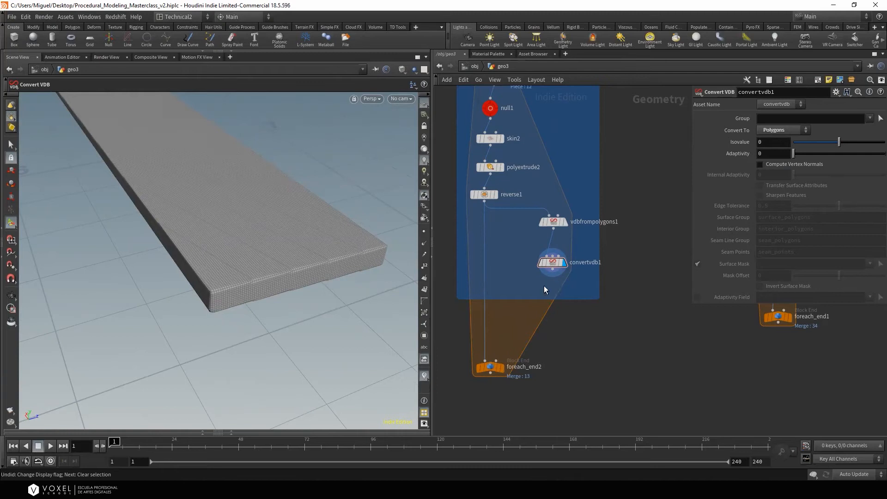
{"action": "key", "text": "Tab"}
{"action": "type", "text": "poi"}
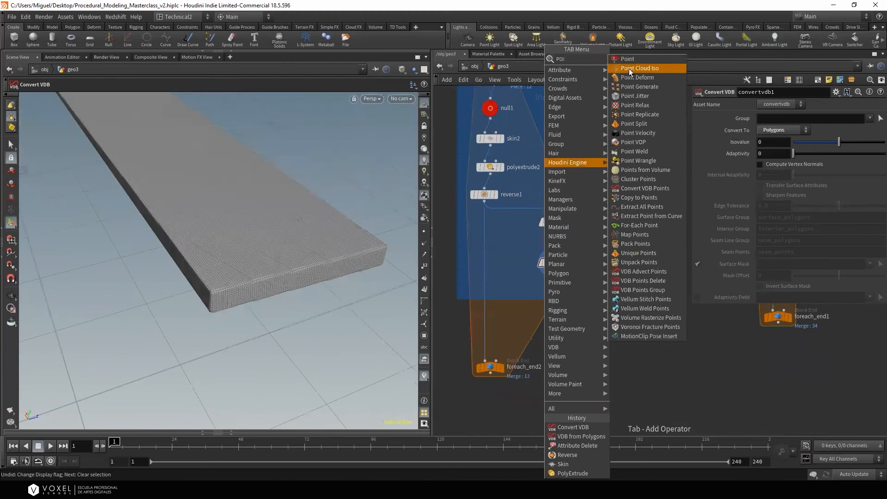
{"action": "left_click", "coordinate": [642, 142]}
{"action": "left_click", "coordinate": [549, 297]}
{"action": "scroll", "coordinate": [545, 289], "scroll_direction": "up", "scroll_amount": 3}
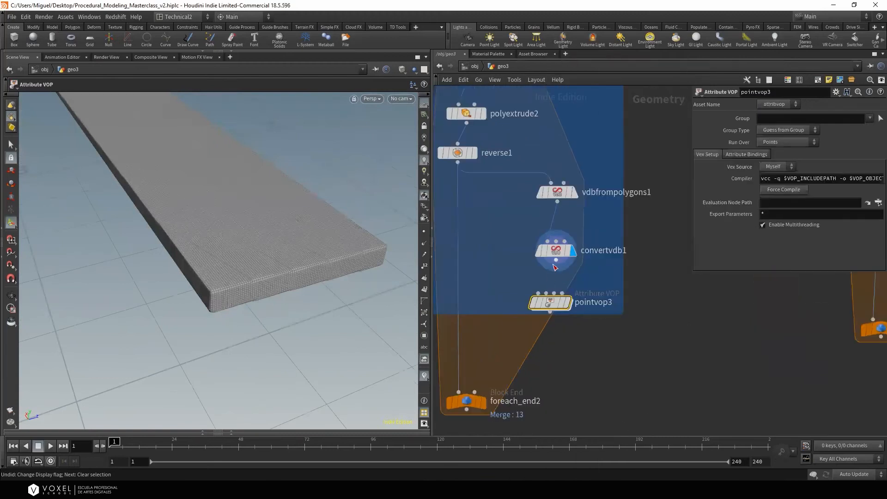
{"action": "double_click", "coordinate": [550, 303]}
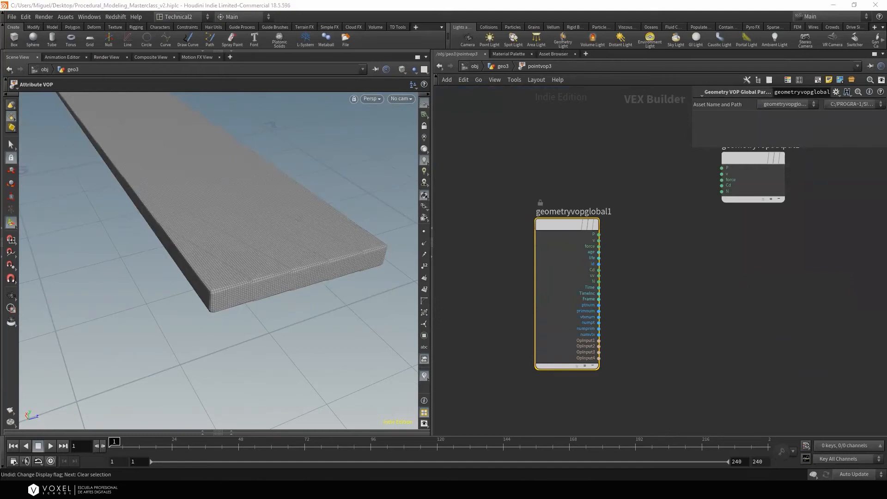
Reposition geometryvopoutput1 to leave room for nodes beside geometryvopglobal1
{"action": "middle_click_drag", "start_coordinate": [657, 288], "coordinate": [582, 274]}
{"action": "scroll", "coordinate": [647, 236], "scroll_direction": "down", "scroll_amount": 1}
{"action": "left_click_drag", "start_coordinate": [666, 161], "coordinate": [709, 187]}
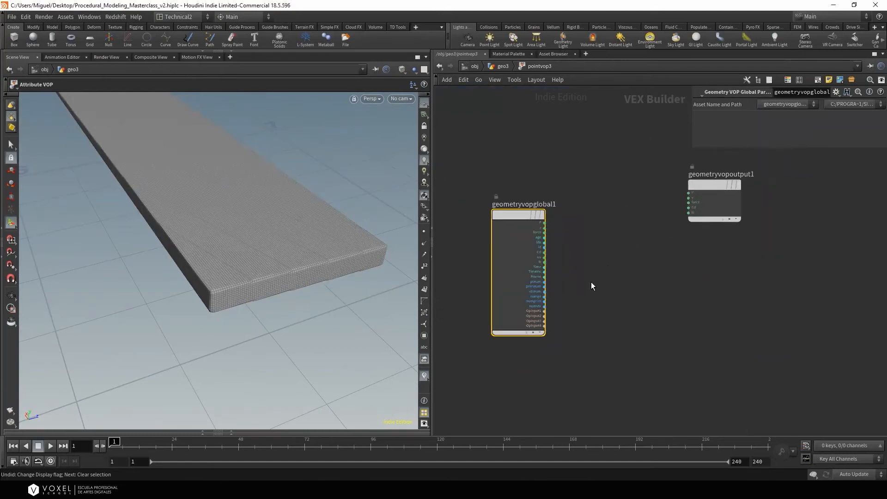
{"action": "scroll", "coordinate": [591, 283], "scroll_direction": "up", "scroll_amount": 2}
{"action": "key", "text": "Tab"}
{"action": "type", "text": "CEI"}
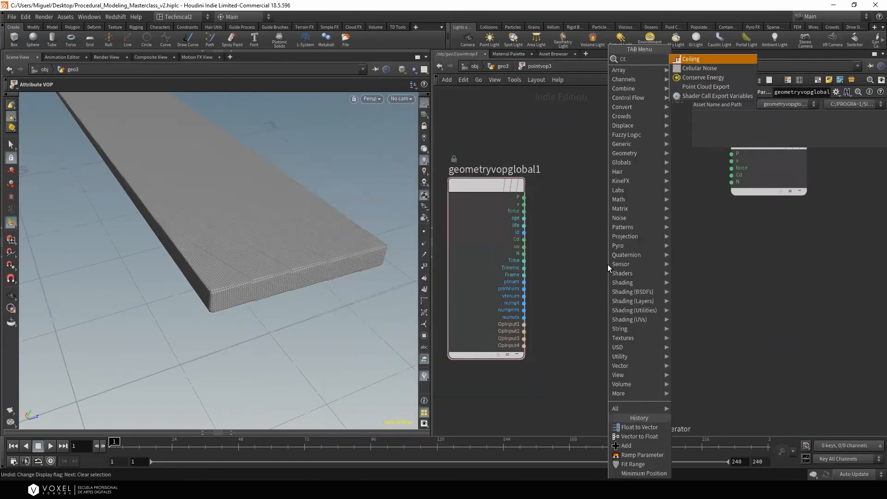
{"action": "key", "text": "Escape"}
Add a Veins node and connect the global P output to its pos input
{"action": "key", "text": "Tab"}
{"action": "type", "text": "VE"}
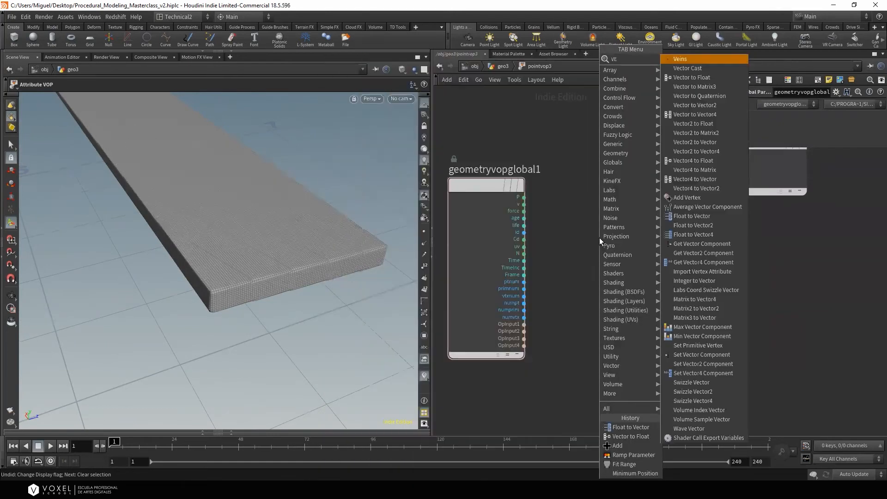
{"action": "left_click", "coordinate": [696, 61]}
{"action": "left_click", "coordinate": [612, 269]}
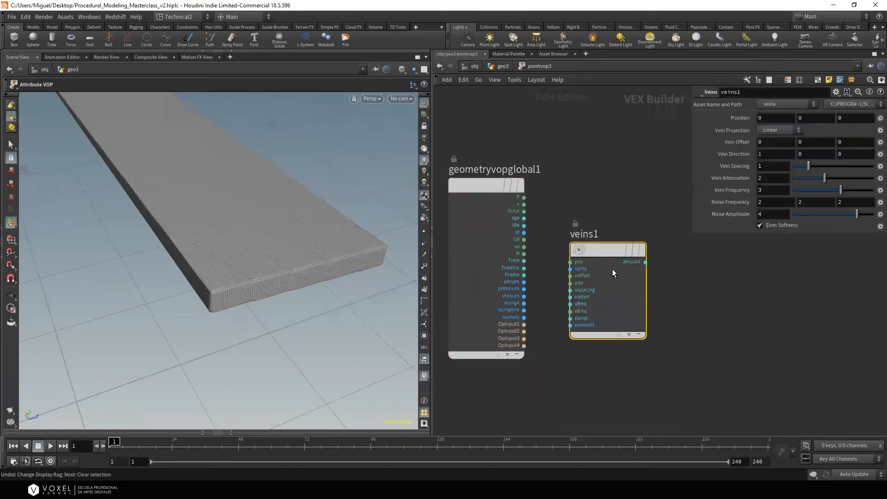
{"action": "left_click", "coordinate": [524, 198]}
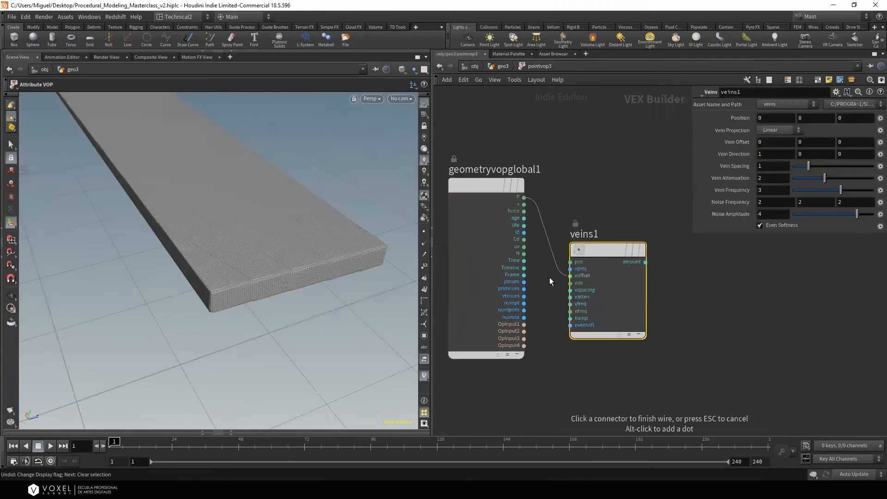
{"action": "left_click", "coordinate": [570, 262]}
{"action": "middle_click_drag", "start_coordinate": [661, 322], "coordinate": [614, 332]}
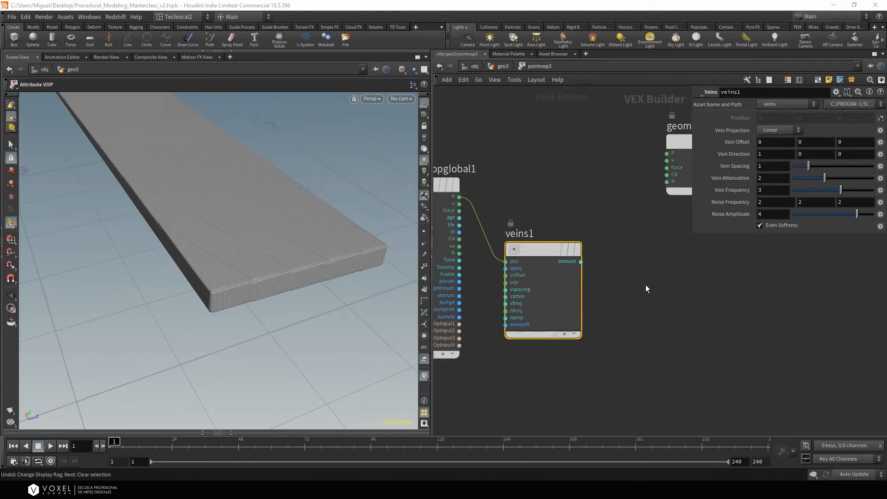
Connect the veins1 amount to the output's Cd, inspect the pattern on the plank, and move veins1 lower
{"action": "left_click", "coordinate": [580, 261]}
{"action": "left_click", "coordinate": [667, 175]}
{"action": "key", "text": "Escape"}
{"action": "left_click_drag", "start_coordinate": [293, 211], "coordinate": [242, 267]}
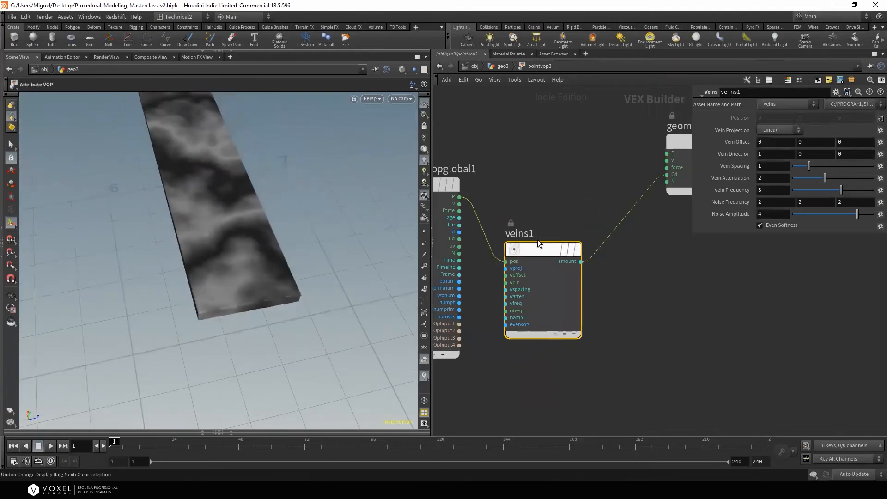
{"action": "left_click_drag", "start_coordinate": [537, 247], "coordinate": [539, 277]}
{"action": "middle_click_drag", "start_coordinate": [633, 311], "coordinate": [628, 303]}
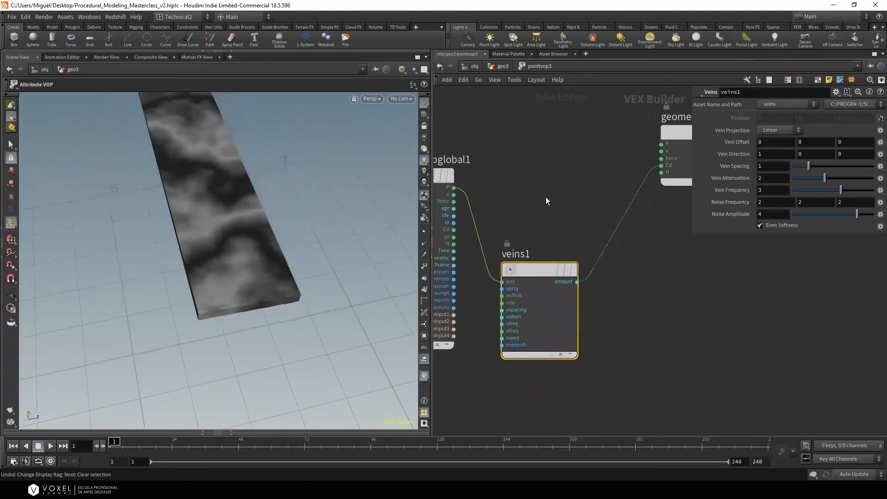
Create input parameters for the veins1 node and return to the geo3 network
{"action": "right_click", "coordinate": [538, 272]}
{"action": "mouse_move", "coordinate": [595, 326]}
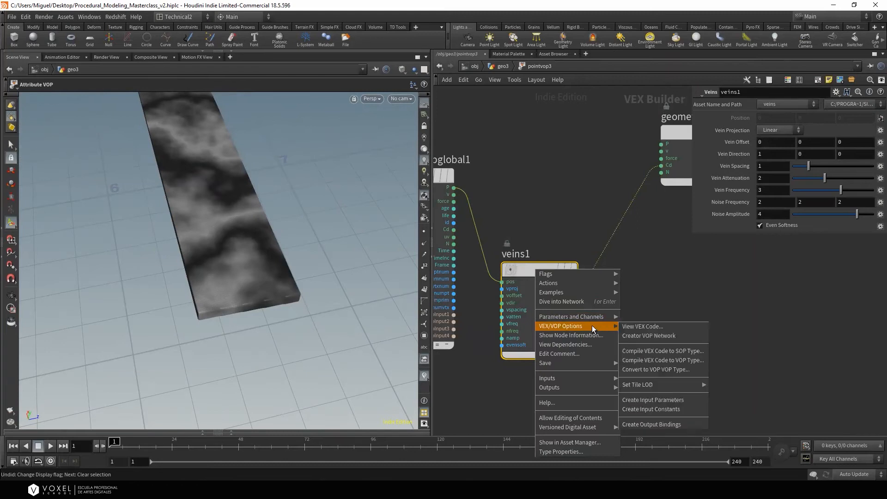
{"action": "left_click", "coordinate": [664, 401]}
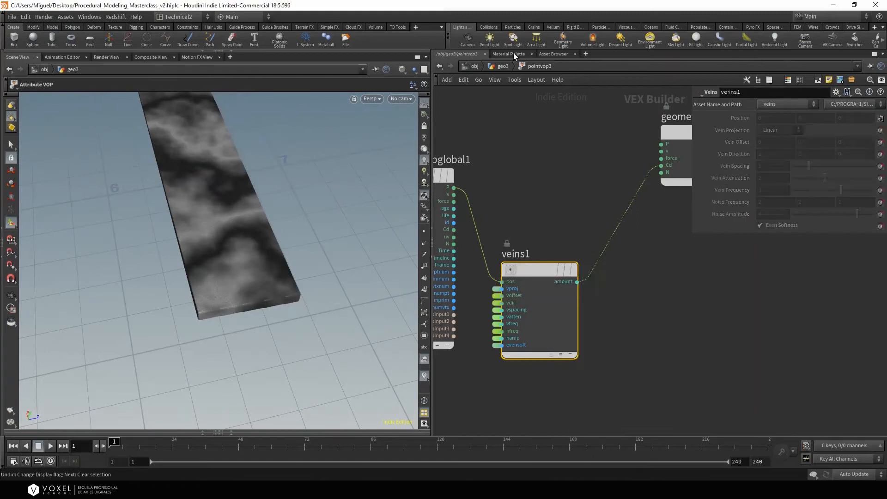
{"action": "left_click", "coordinate": [502, 66]}
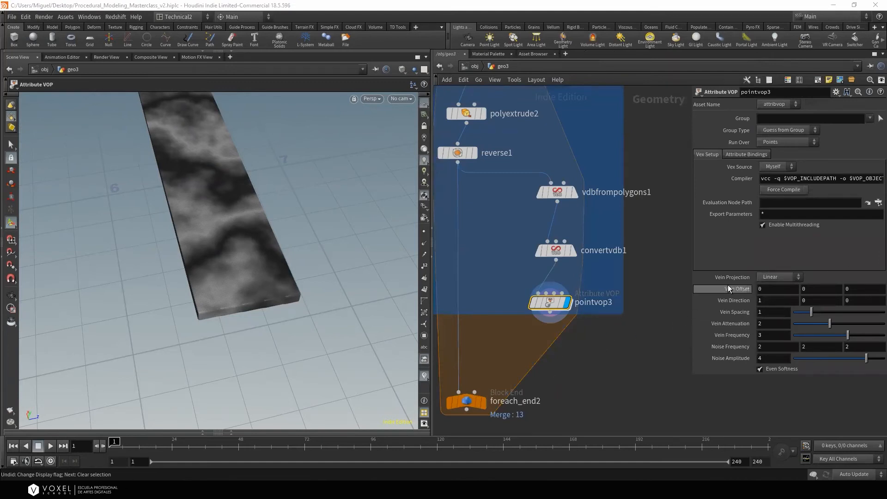
On pointvop3, set Vein Offset to 3.8 on all axes, Vein Spacing to 4.8, Vein Attenuation to 1.3 and Noise Frequency to 1.6
{"action": "middle_click_drag", "start_coordinate": [730, 289], "coordinate": [885, 291]}
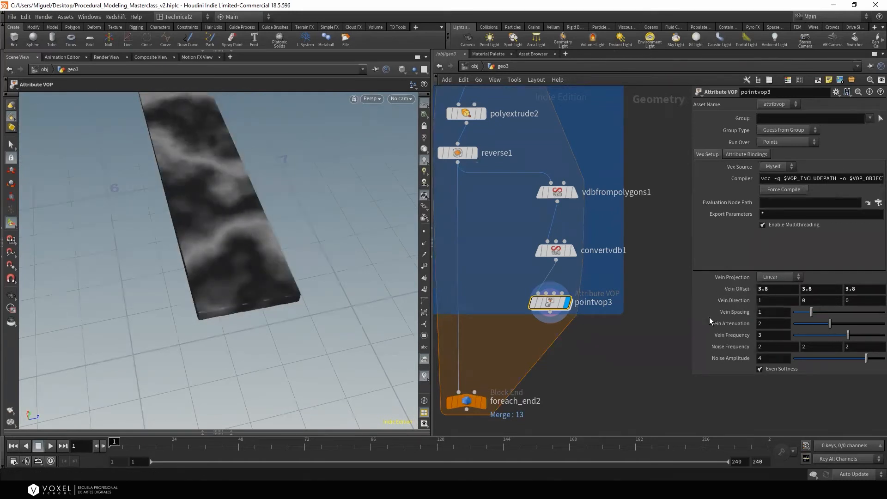
{"action": "middle_click_drag", "start_coordinate": [727, 312], "coordinate": [885, 311]}
{"action": "middle_click_drag", "start_coordinate": [735, 324], "coordinate": [697, 324]}
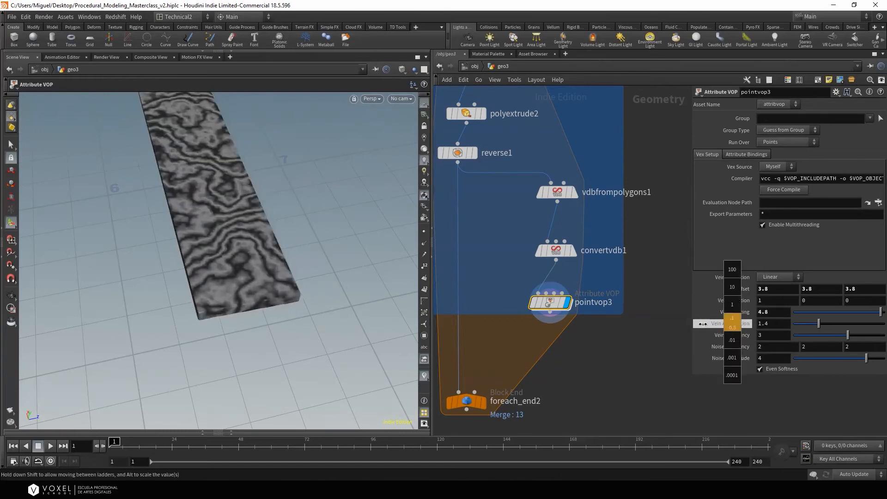
{"action": "middle_click_drag", "start_coordinate": [697, 324], "coordinate": [698, 324]}
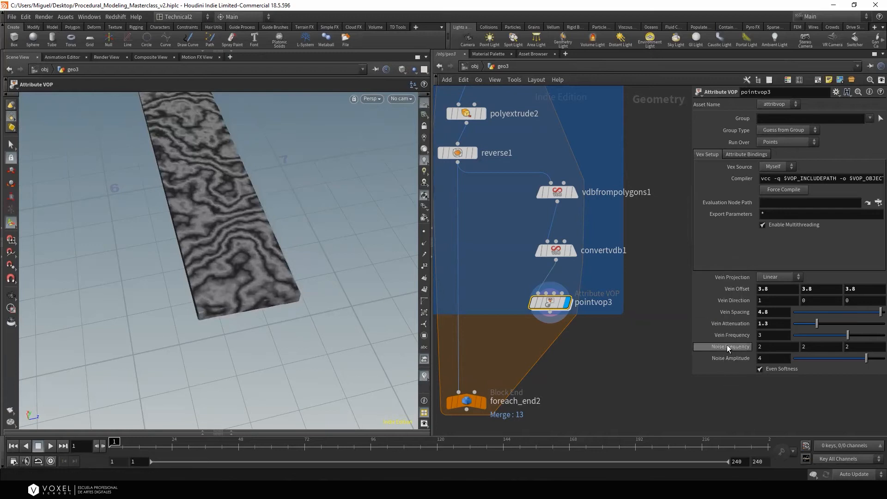
{"action": "middle_click_drag", "start_coordinate": [736, 345], "coordinate": [712, 346]}
{"action": "left_click_drag", "start_coordinate": [240, 234], "coordinate": [246, 253], "text": "alt"}
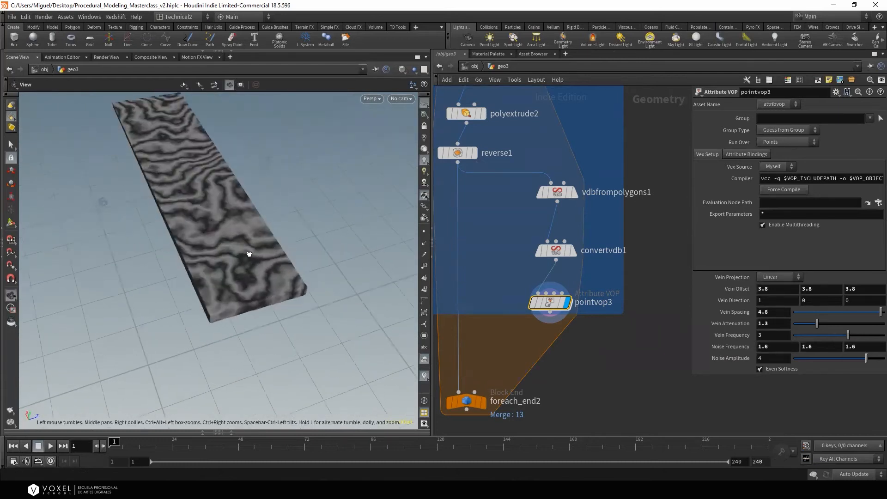
Enter pointvop3, shift geometryvopoutput1 aside, and add a Displace Along Normal node beside veins1
{"action": "double_click", "coordinate": [552, 303]}
{"action": "middle_click_drag", "start_coordinate": [620, 325], "coordinate": [595, 353]}
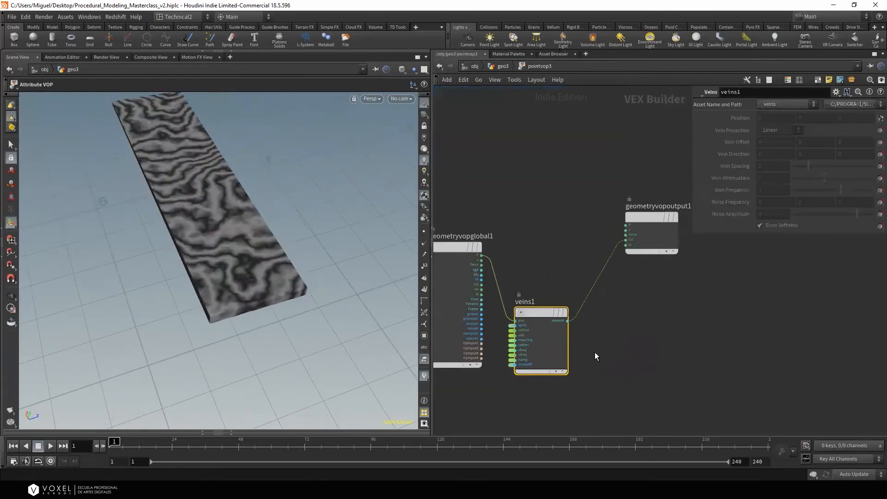
{"action": "left_click_drag", "start_coordinate": [231, 245], "coordinate": [214, 244], "text": "alt"}
{"action": "left_click_drag", "start_coordinate": [645, 222], "coordinate": [670, 230]}
{"action": "right_click_drag", "start_coordinate": [184, 233], "coordinate": [234, 225], "text": "alt"}
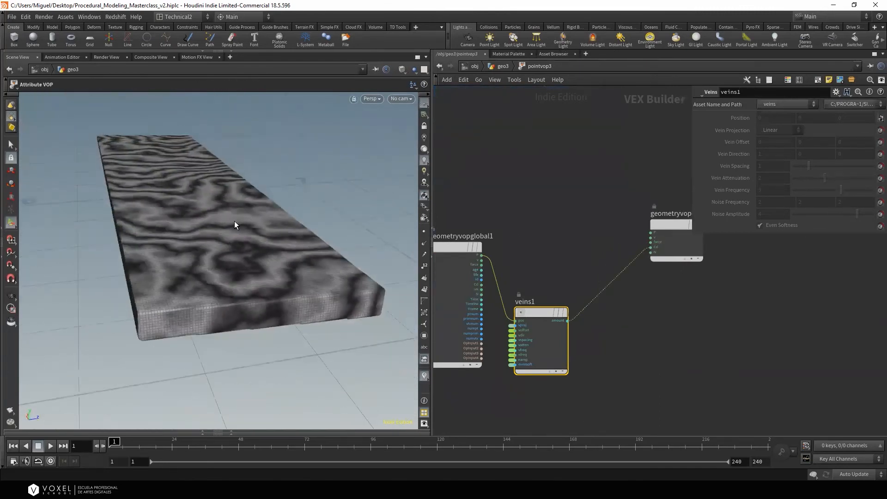
{"action": "key", "text": "Tab"}
{"action": "type", "text": "DIS"}
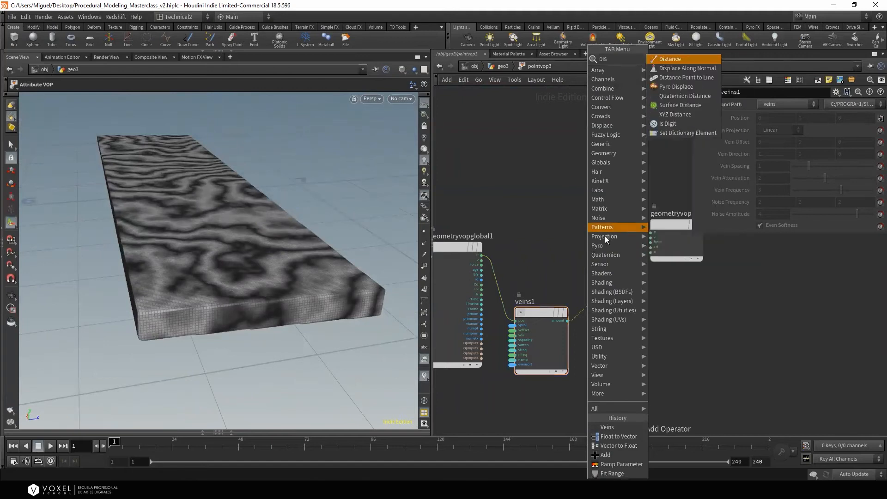
{"action": "left_click", "coordinate": [687, 67]}
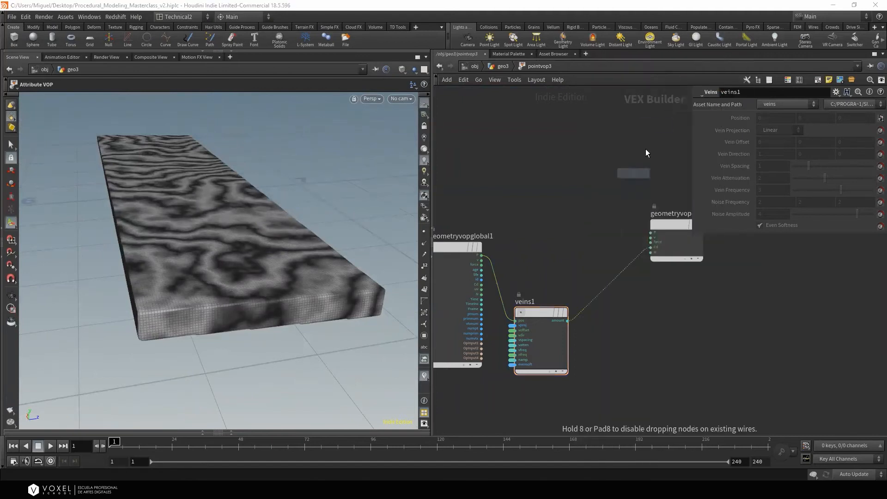
{"action": "left_click", "coordinate": [619, 323]}
{"action": "scroll", "coordinate": [550, 257], "scroll_direction": "up", "scroll_amount": 3}
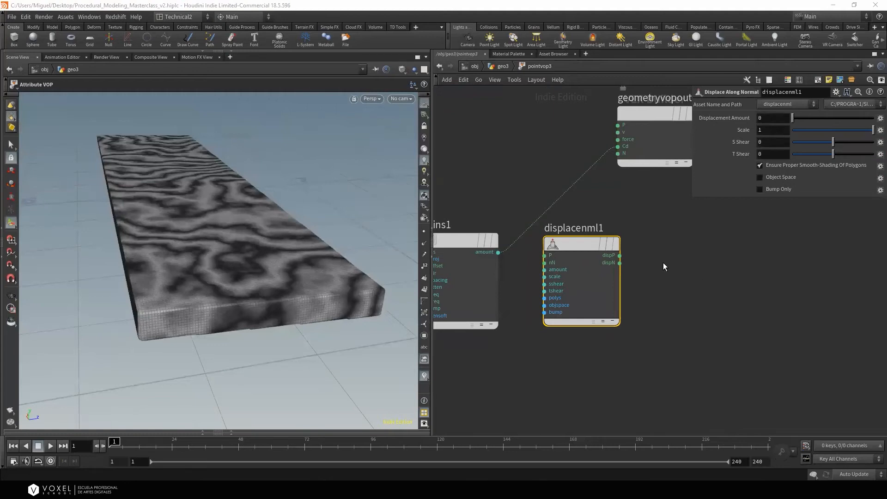
Connect the veins1 amount to the displacenml1 amount, and wire dispP into the P input of geometryvopoutput1
{"action": "left_click", "coordinate": [497, 252]}
{"action": "left_click", "coordinate": [546, 269]}
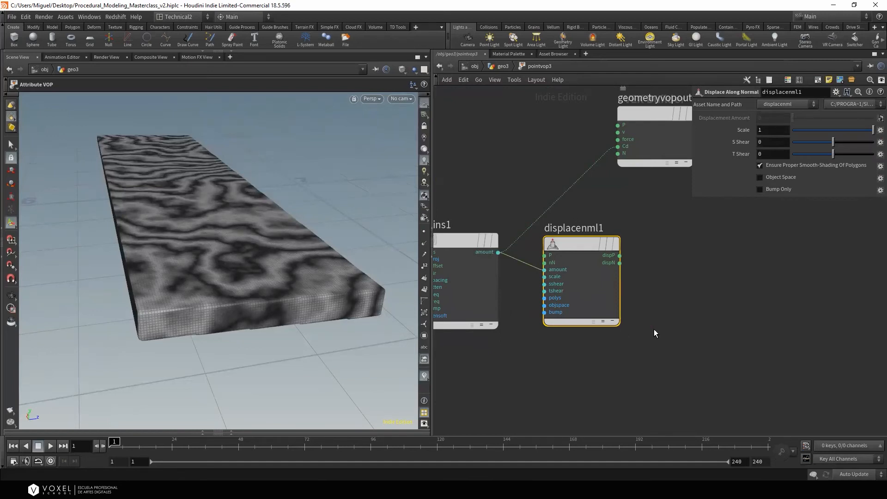
{"action": "middle_click_drag", "start_coordinate": [676, 328], "coordinate": [641, 349]}
{"action": "scroll", "coordinate": [641, 350], "scroll_direction": "down", "scroll_amount": 1}
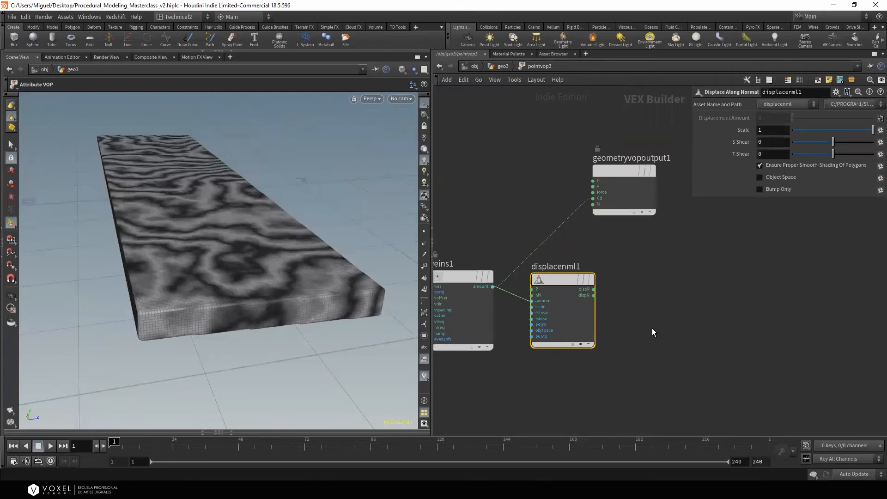
{"action": "left_click", "coordinate": [594, 290]}
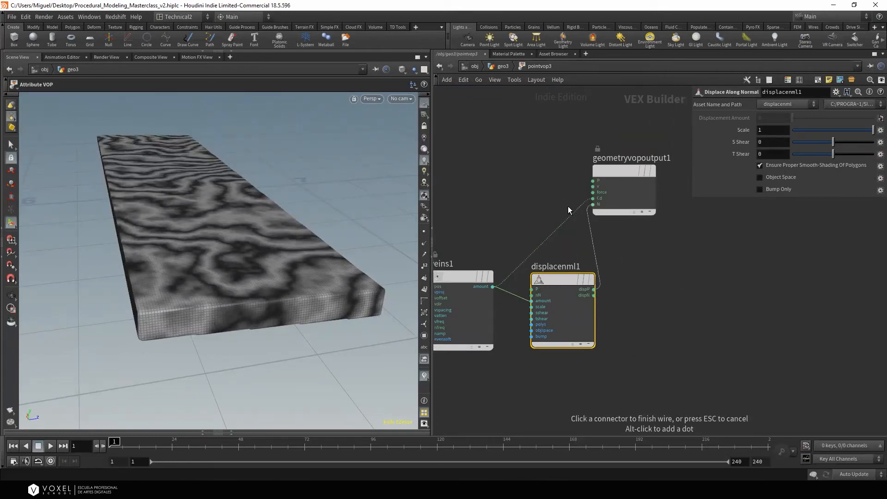
{"action": "left_click", "coordinate": [582, 180]}
Connect the N output of geometryvopglobal1 to the N input of geometryvopoutput1
{"action": "middle_click_drag", "start_coordinate": [622, 240], "coordinate": [763, 249]}
{"action": "left_click", "coordinate": [532, 264]}
{"action": "left_click", "coordinate": [750, 223]}
{"action": "middle_click_drag", "start_coordinate": [758, 280], "coordinate": [665, 294]}
{"action": "scroll", "coordinate": [608, 279], "scroll_direction": "down", "scroll_amount": 2}
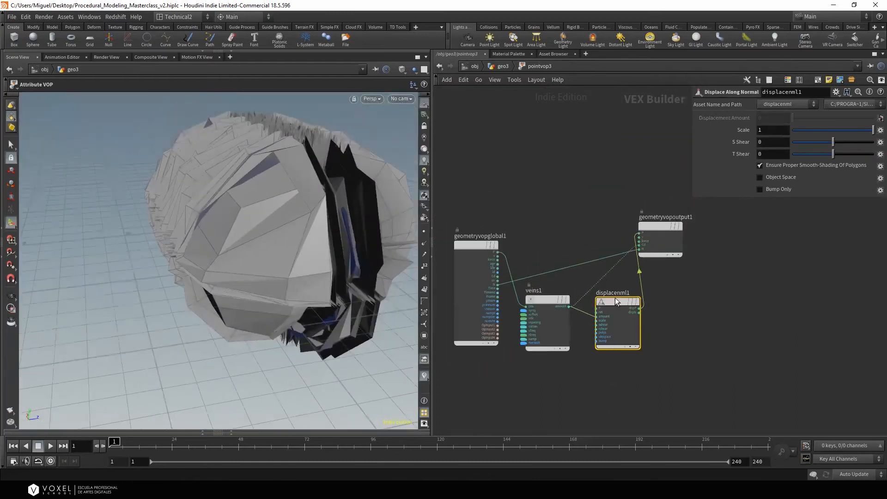
Set the displacenml1 Scale to -0.01 and inspect the plank's relief up close
{"action": "left_click_drag", "start_coordinate": [858, 132], "coordinate": [833, 133]}
{"action": "middle_click_drag", "start_coordinate": [255, 227], "coordinate": [203, 249], "text": "alt"}
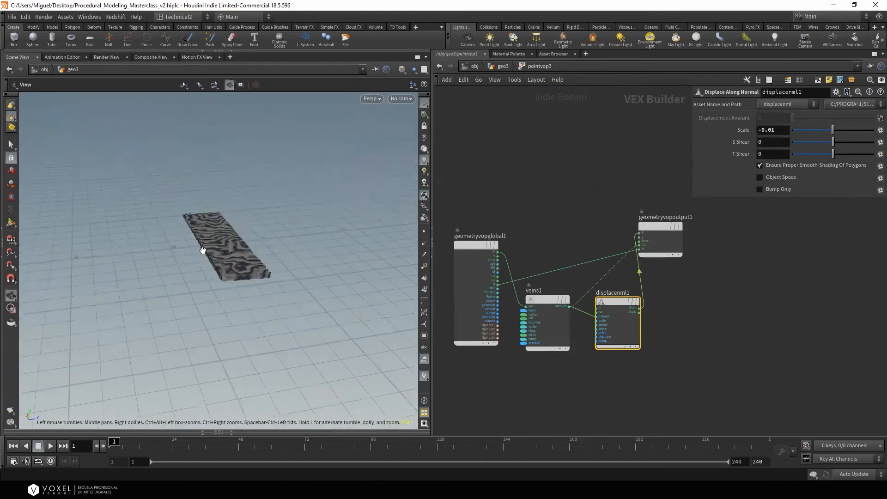
{"action": "right_click_drag", "start_coordinate": [203, 250], "coordinate": [408, 194], "text": "alt"}
{"action": "middle_click_drag", "start_coordinate": [178, 279], "coordinate": [167, 236], "text": "alt"}
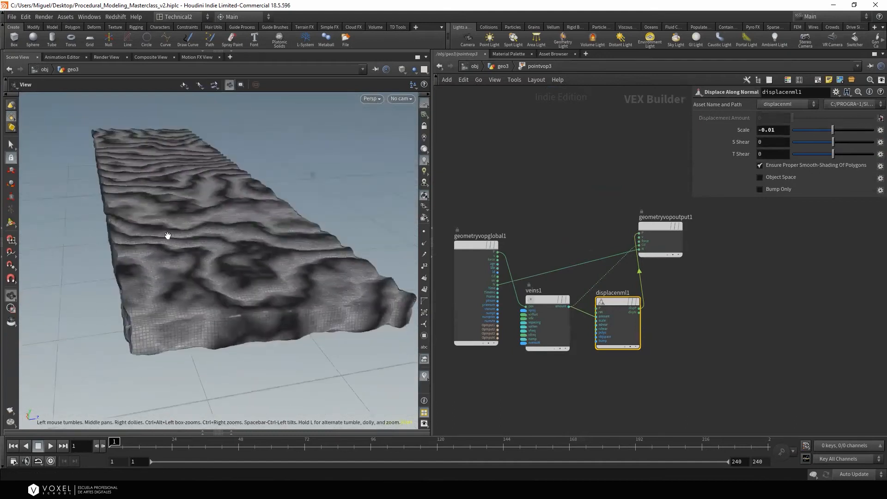
Cut the wire between the veins1 amount and the output's Cd, and inspect the uncoloured plank
{"action": "left_click", "coordinate": [506, 65]}
{"action": "mouse_move", "coordinate": [523, 116]}
{"action": "left_click", "coordinate": [602, 259]}
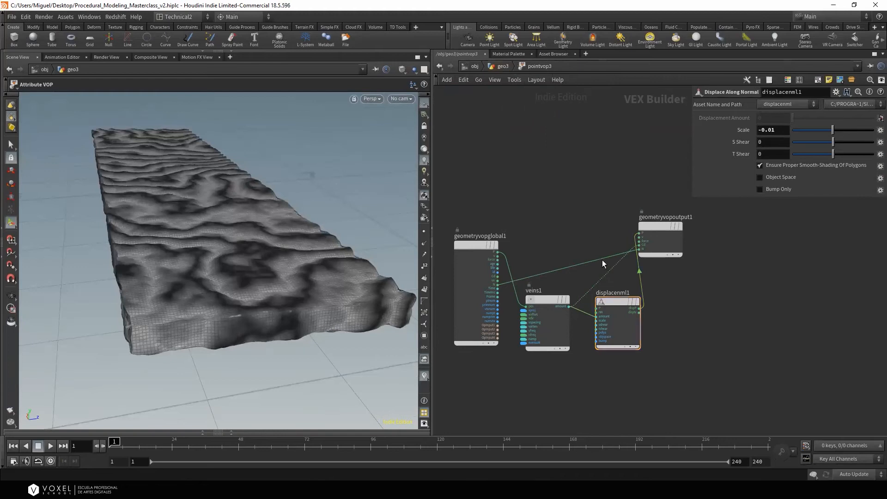
{"action": "key", "text": "y"}
{"action": "left_click_drag", "start_coordinate": [627, 275], "coordinate": [577, 264]}
{"action": "mouse_move", "coordinate": [323, 231]}
{"action": "left_mouse_down", "text": "alt"}
{"action": "mouse_move", "coordinate": [294, 261]}
{"action": "mouse_move", "coordinate": [231, 296]}
{"action": "left_mouse_up", "text": "alt"}
{"action": "mouse_move", "coordinate": [231, 295]}
{"action": "right_mouse_down", "text": "alt"}
{"action": "mouse_move", "coordinate": [196, 282]}
{"action": "mouse_move", "coordinate": [194, 273]}
{"action": "right_mouse_up", "text": "alt"}
{"action": "left_click_drag", "start_coordinate": [231, 277], "coordinate": [259, 281], "text": "alt"}
{"action": "left_click_drag", "start_coordinate": [302, 261], "coordinate": [295, 242], "text": "alt"}
Set the displacenml1 Scale to 0.005 and check the plank's surface from a lower angle
{"action": "middle_click_drag", "start_coordinate": [769, 129], "coordinate": [783, 114]}
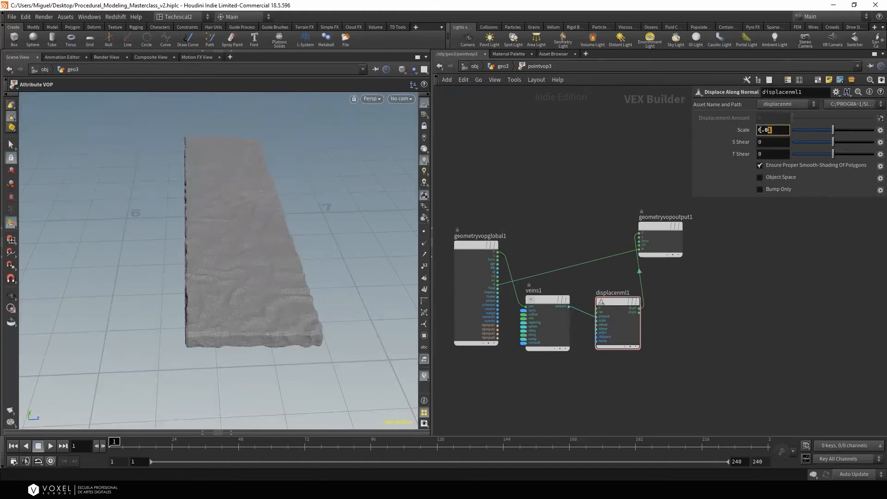
{"action": "key", "text": "Escape"}
{"action": "mouse_move", "coordinate": [274, 214]}
{"action": "left_mouse_down"}
{"action": "mouse_move", "coordinate": [312, 232]}
{"action": "mouse_move", "coordinate": [287, 288]}
{"action": "mouse_move", "coordinate": [337, 245]}
{"action": "mouse_move", "coordinate": [323, 249]}
{"action": "mouse_move", "coordinate": [320, 220]}
{"action": "mouse_move", "coordinate": [277, 199]}
{"action": "left_mouse_up"}
{"action": "left_click", "coordinate": [424, 126]}
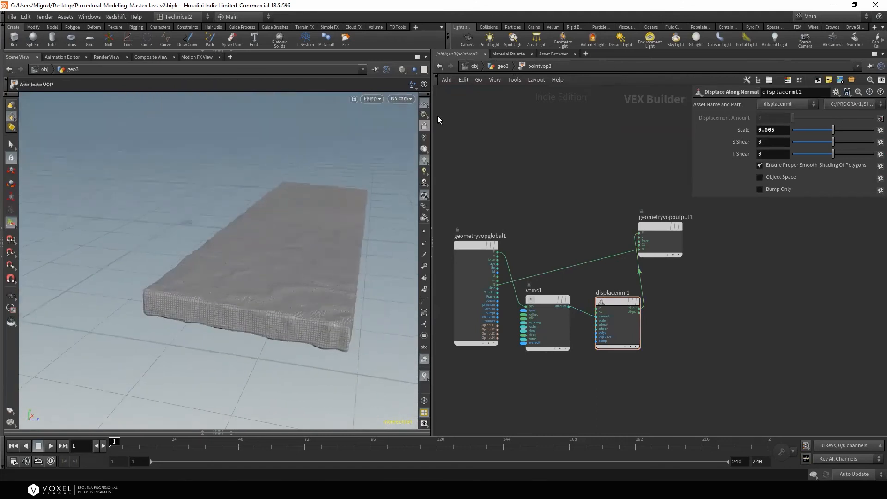
Return to geo3 and set the pointvop3 Vein Offset to 5, 5, 5
{"action": "left_click", "coordinate": [501, 66]}
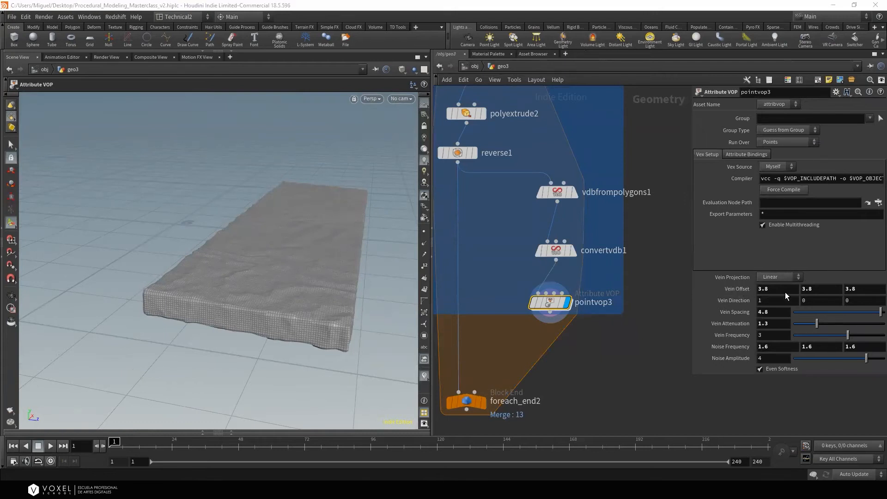
{"action": "left_click_drag", "start_coordinate": [785, 292], "coordinate": [727, 289]}
{"action": "type", "text": "5"}
{"action": "key", "text": "Tab"}
{"action": "type", "text": "5"}
{"action": "key", "text": "Tab"}
{"action": "type", "text": "5"}
{"action": "key", "text": "Return"}
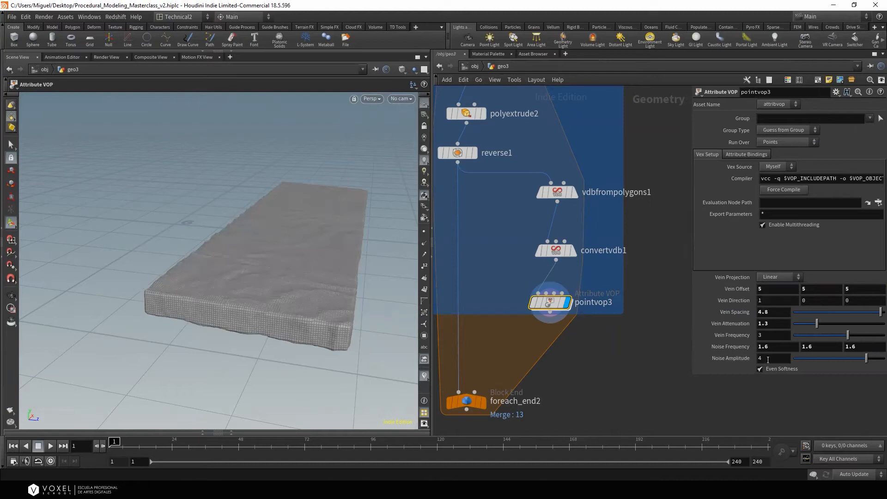
Try a Vein Frequency of 8 on pointvop3 and view the plank
{"action": "type", "text": "8"}
{"action": "key", "text": "Escape"}
{"action": "left_click_drag", "start_coordinate": [372, 217], "coordinate": [275, 237]}
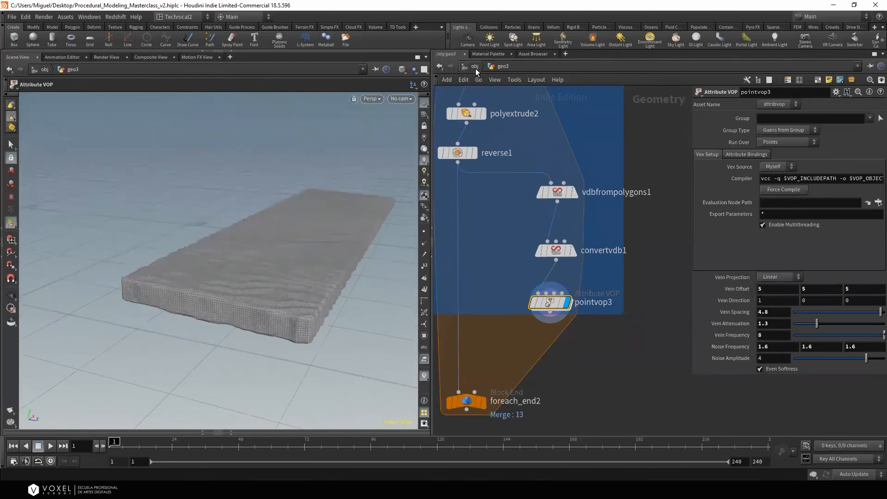
Connect pointvop3 to foreach_end2 inside geo3 and display the foreach_end2 result
{"action": "left_click", "coordinate": [475, 66]}
{"action": "double_click", "coordinate": [571, 253]}
{"action": "left_click", "coordinate": [549, 317]}
{"action": "left_click", "coordinate": [481, 403]}
{"action": "left_click", "coordinate": [483, 404]}
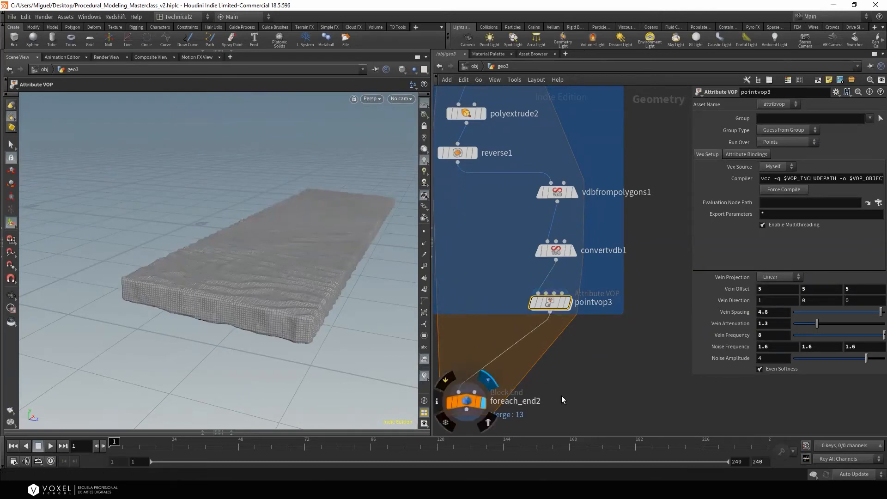
Examine the vein relief across all the bridge planks from close up and from a distance
{"action": "left_click_drag", "start_coordinate": [406, 324], "coordinate": [374, 298], "text": "alt"}
{"action": "right_click_drag", "start_coordinate": [373, 298], "coordinate": [73, 312], "text": "alt"}
{"action": "left_click_drag", "start_coordinate": [73, 312], "coordinate": [261, 292], "text": "alt"}
{"action": "right_click_drag", "start_coordinate": [171, 279], "coordinate": [333, 260], "text": "alt"}
{"action": "left_click_drag", "start_coordinate": [308, 276], "coordinate": [310, 292], "text": "alt"}
{"action": "right_click_drag", "start_coordinate": [310, 292], "coordinate": [279, 290], "text": "alt"}
{"action": "left_click_drag", "start_coordinate": [279, 290], "coordinate": [337, 297], "text": "alt"}
{"action": "right_click_drag", "start_coordinate": [337, 297], "coordinate": [189, 283], "text": "alt"}
{"action": "middle_click_drag", "start_coordinate": [190, 283], "coordinate": [257, 289], "text": "alt"}
{"action": "left_click_drag", "start_coordinate": [256, 289], "coordinate": [318, 256], "text": "alt"}
{"action": "right_click_drag", "start_coordinate": [319, 256], "coordinate": [369, 254], "text": "alt"}
{"action": "left_click_drag", "start_coordinate": [327, 263], "coordinate": [305, 262], "text": "alt"}
{"action": "right_click_drag", "start_coordinate": [305, 262], "coordinate": [283, 261], "text": "alt"}
{"action": "left_click_drag", "start_coordinate": [283, 261], "coordinate": [268, 281], "text": "alt"}
{"action": "middle_click_drag", "start_coordinate": [509, 355], "coordinate": [536, 245]}
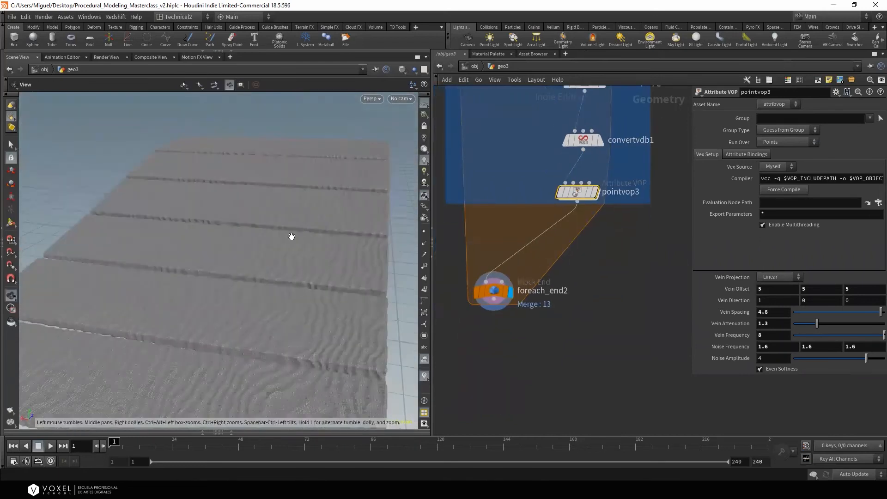
{"action": "right_click_drag", "start_coordinate": [291, 237], "coordinate": [220, 303], "text": "alt"}
{"action": "left_click_drag", "start_coordinate": [220, 303], "coordinate": [218, 299], "text": "alt"}
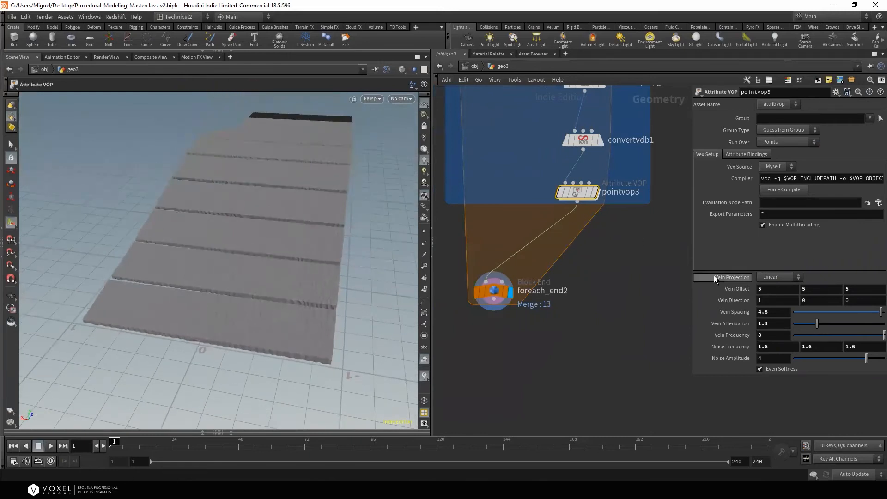
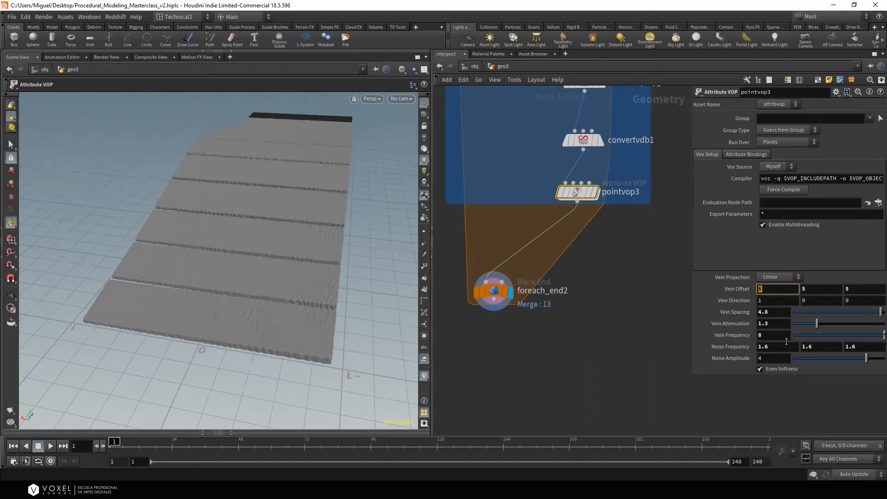
Set the pointvop3 Vein Frequency to 4 and view the planks from the side
{"action": "type", "text": "4"}
{"action": "key", "text": "Return"}
{"action": "mouse_move", "coordinate": [223, 206]}
{"action": "left_mouse_down", "text": "alt"}
{"action": "mouse_move", "coordinate": [209, 229]}
{"action": "mouse_move", "coordinate": [202, 204]}
{"action": "mouse_move", "coordinate": [235, 200]}
{"action": "left_mouse_up", "text": "alt"}
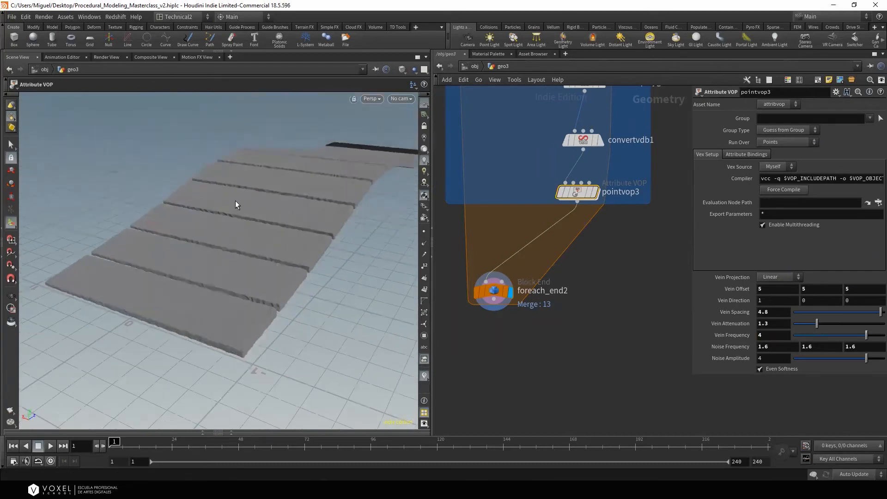
Add a Transform node below foreach_end2 and connect the loop's output to it
{"action": "scroll", "coordinate": [477, 274], "scroll_direction": "down", "scroll_amount": 5}
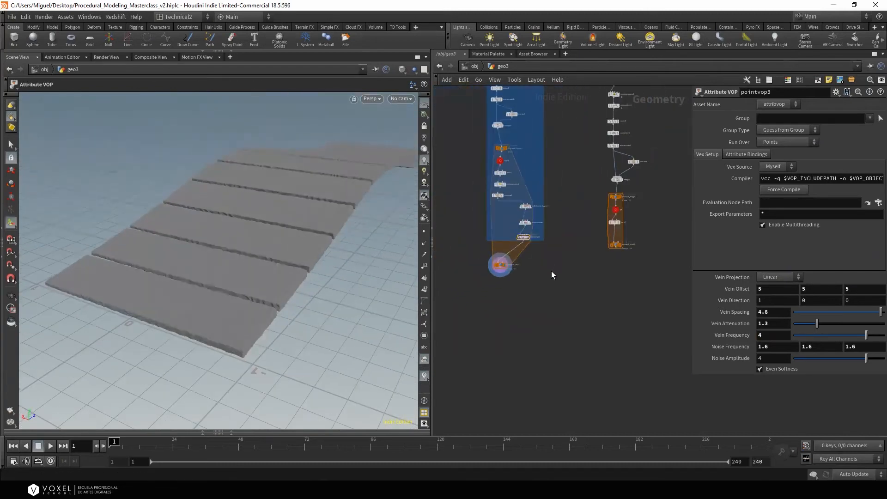
{"action": "key", "text": "Tab"}
{"action": "left_click", "coordinate": [653, 74]}
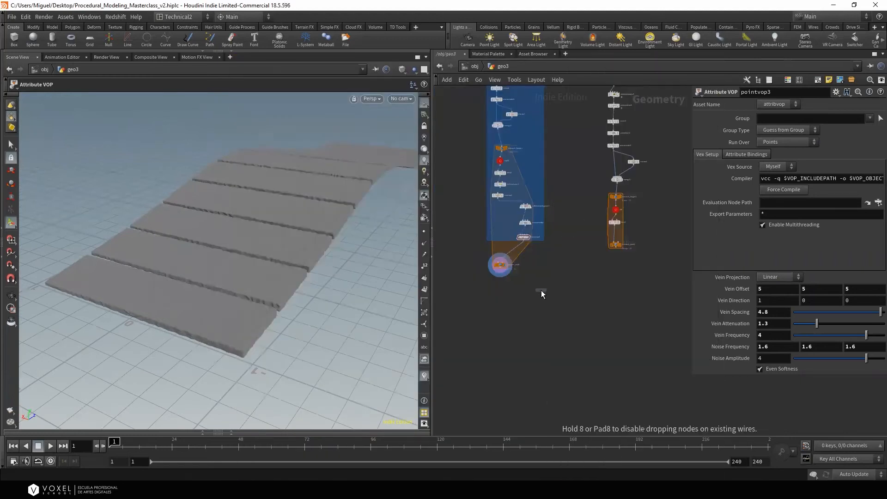
{"action": "left_click", "coordinate": [541, 290]}
{"action": "scroll", "coordinate": [512, 276], "scroll_direction": "up", "scroll_amount": 3}
{"action": "left_click", "coordinate": [490, 265]}
{"action": "left_click", "coordinate": [560, 294]}
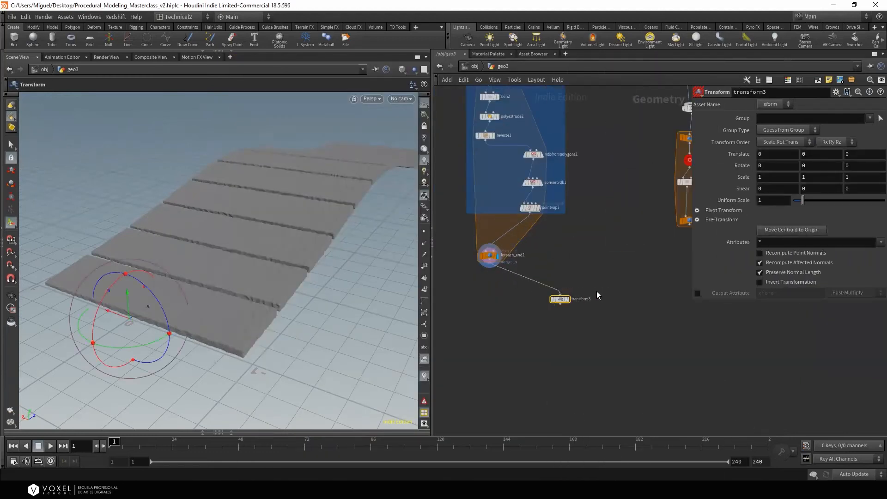
Delete the separate node chain with its own loop beside the blue network box
{"action": "scroll", "coordinate": [541, 303], "scroll_direction": "down", "scroll_amount": 3}
{"action": "left_click_drag", "start_coordinate": [522, 144], "coordinate": [564, 326]}
{"action": "key", "text": "Delete"}
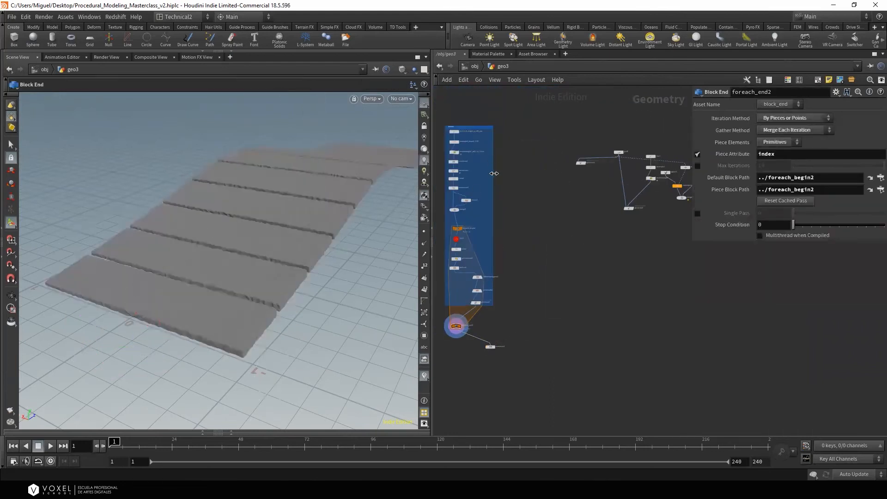
Bring the terrain and plank node groups closer together and display the pointvop2 terrain
{"action": "left_click_drag", "start_coordinate": [481, 102], "coordinate": [593, 306]}
{"action": "left_click", "coordinate": [655, 283]}
{"action": "middle_click_drag", "start_coordinate": [663, 217], "coordinate": [495, 309]}
{"action": "scroll", "coordinate": [531, 279], "scroll_direction": "up", "scroll_amount": 4}
{"action": "middle_click_drag", "start_coordinate": [531, 278], "coordinate": [666, 234]}
{"action": "left_click", "coordinate": [608, 241]}
{"action": "left_click", "coordinate": [622, 227]}
{"action": "right_click_drag", "start_coordinate": [158, 301], "coordinate": [111, 296], "text": "alt"}
{"action": "middle_click_drag", "start_coordinate": [514, 268], "coordinate": [557, 130]}
{"action": "scroll", "coordinate": [557, 134], "scroll_direction": "down", "scroll_amount": 2}
{"action": "scroll", "coordinate": [624, 162], "scroll_direction": "up", "scroll_amount": 4}
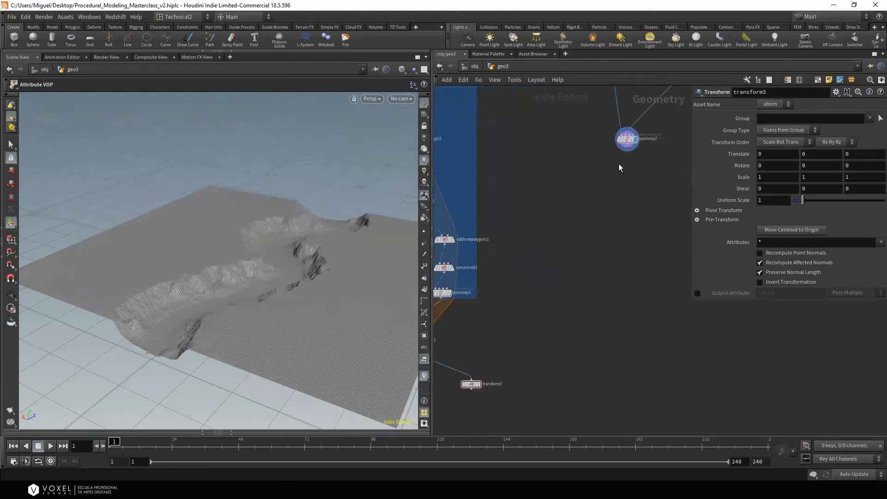
Display transform3 against the terrain and rotate the bridge to about -91.27 degrees around Y
{"action": "middle_click_drag", "start_coordinate": [554, 312], "coordinate": [582, 188]}
{"action": "left_click", "coordinate": [482, 305]}
{"action": "left_click_drag", "start_coordinate": [309, 299], "coordinate": [287, 301], "text": "alt"}
{"action": "middle_click_drag", "start_coordinate": [458, 251], "coordinate": [508, 265]}
{"action": "left_click_drag", "start_coordinate": [275, 246], "coordinate": [125, 292], "text": "alt"}
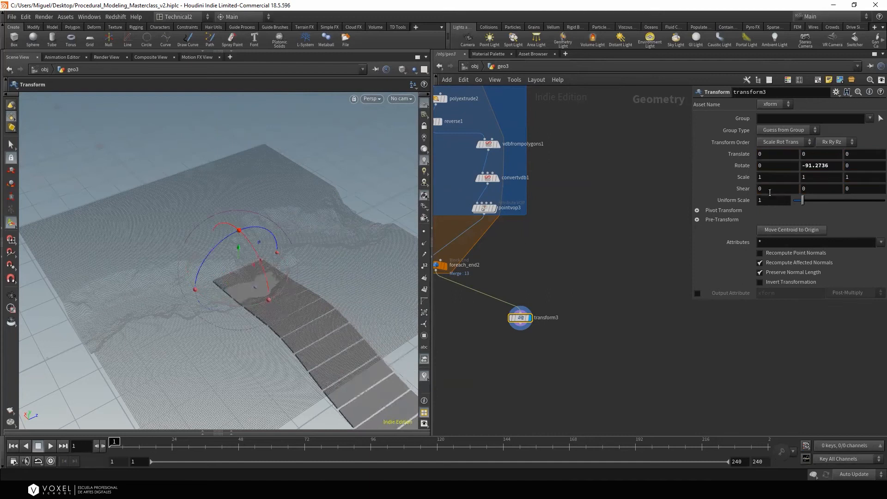
Set transform3's Y rotation to -90 degrees and move the bridge to about 2.96 in X and 0.606 in Y
{"action": "type", "text": "90"}
{"action": "key", "text": "Return"}
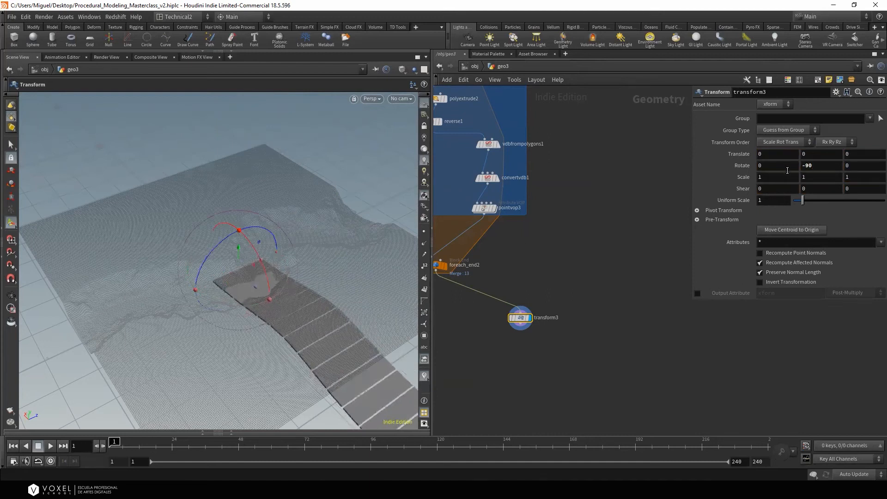
{"action": "left_click_drag", "start_coordinate": [332, 217], "coordinate": [193, 251], "text": "alt"}
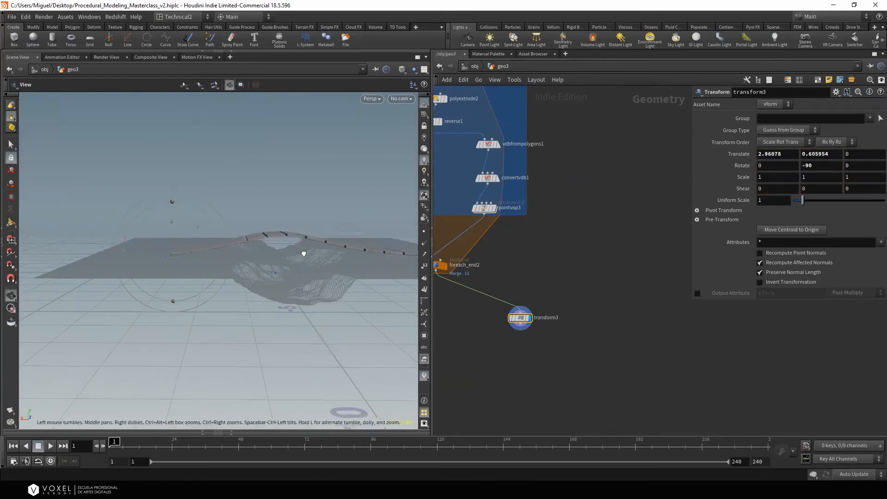
{"action": "left_click_drag", "start_coordinate": [303, 252], "coordinate": [340, 288], "text": "alt"}
Set the length of the Line node at the start of the puente network to 5
{"action": "middle_click_drag", "start_coordinate": [633, 223], "coordinate": [625, 297]}
{"action": "mouse_move", "coordinate": [597, 155]}
{"action": "middle_mouse_down"}
{"action": "mouse_move", "coordinate": [611, 260]}
{"action": "mouse_move", "coordinate": [647, 362]}
{"action": "middle_mouse_up"}
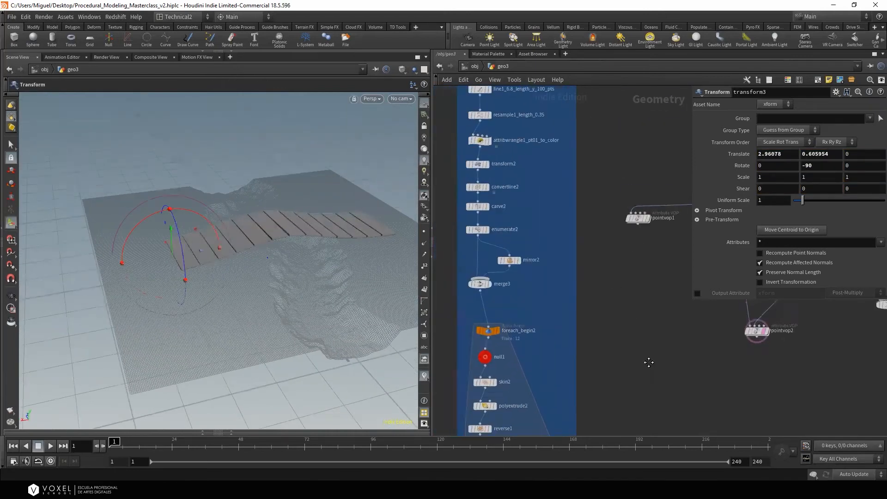
{"action": "middle_click_drag", "start_coordinate": [518, 113], "coordinate": [551, 235]}
{"action": "left_click", "coordinate": [518, 224]}
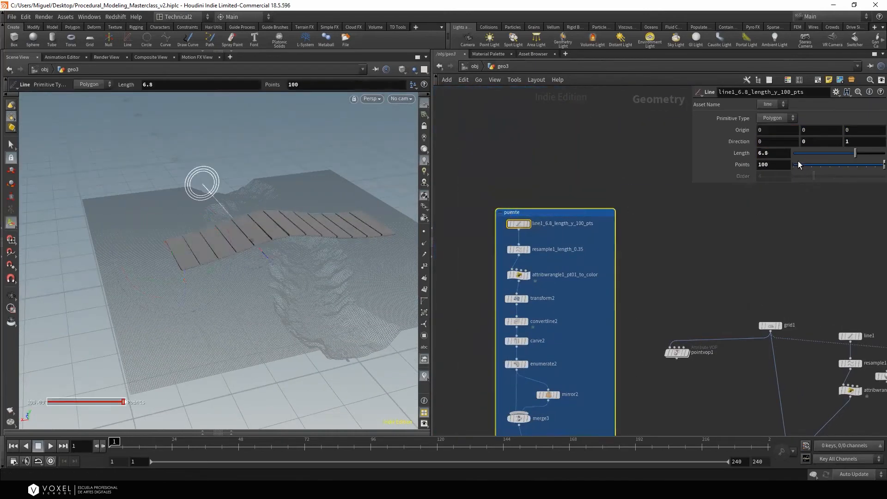
{"action": "type", "text": "5"}
{"action": "key", "text": "Return"}
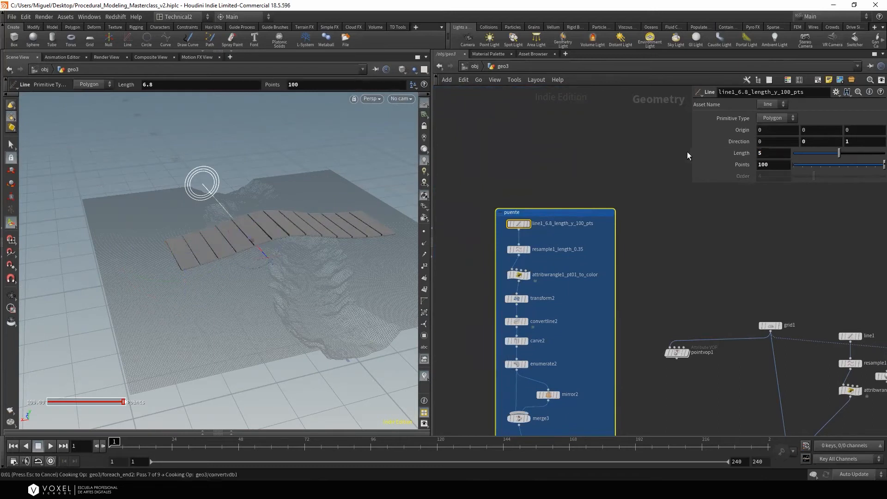
{"action": "left_click_drag", "start_coordinate": [290, 225], "coordinate": [329, 223], "text": "alt"}
{"action": "right_click_drag", "start_coordinate": [328, 223], "coordinate": [632, 272], "text": "alt"}
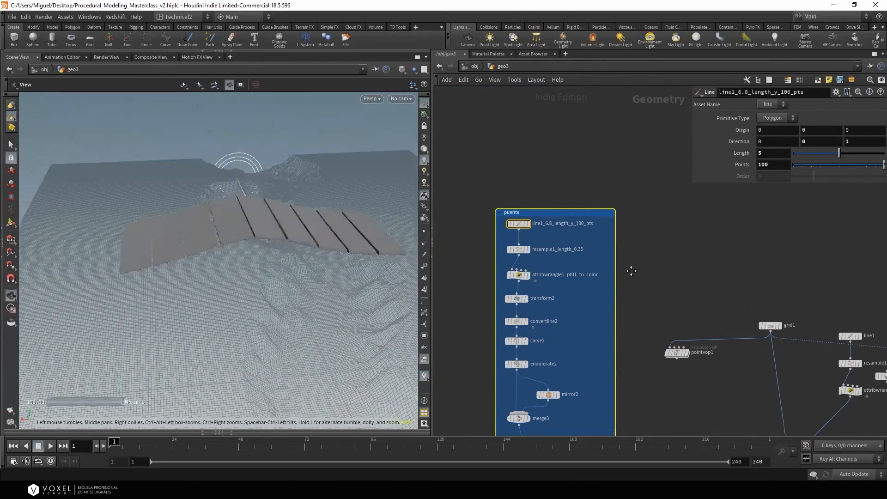
Set the segment length of the puente network's Resample node to 0.4
{"action": "middle_click_drag", "start_coordinate": [562, 303], "coordinate": [558, 225]}
{"action": "scroll", "coordinate": [558, 226], "scroll_direction": "up", "scroll_amount": 2}
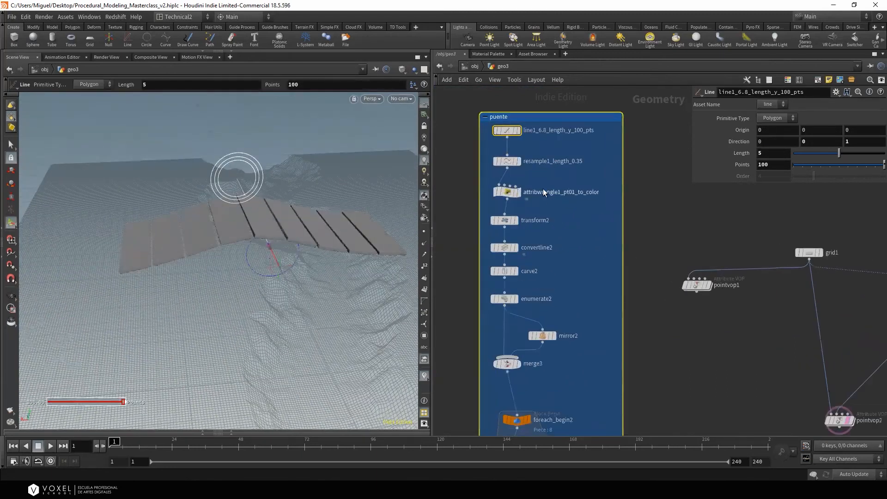
{"action": "left_click", "coordinate": [514, 163]}
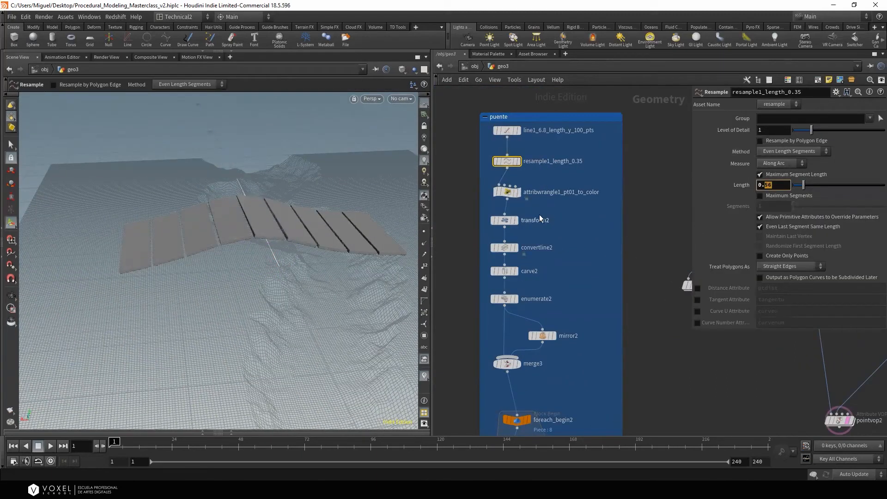
{"action": "type", "text": "4"}
{"action": "key", "text": "Return"}
{"action": "key", "text": "Escape"}
{"action": "mouse_move", "coordinate": [259, 214]}
{"action": "left_mouse_down"}
{"action": "mouse_move", "coordinate": [287, 210]}
{"action": "mouse_move", "coordinate": [249, 207]}
{"action": "left_mouse_up"}
Shift the bridge with transform3 to about 2.46 in X so it spans the canyon
{"action": "middle_click_drag", "start_coordinate": [598, 334], "coordinate": [596, 143]}
{"action": "scroll", "coordinate": [612, 270], "scroll_direction": "down", "scroll_amount": 4}
{"action": "left_click", "coordinate": [595, 291]}
{"action": "left_click_drag", "start_coordinate": [227, 247], "coordinate": [176, 255]}
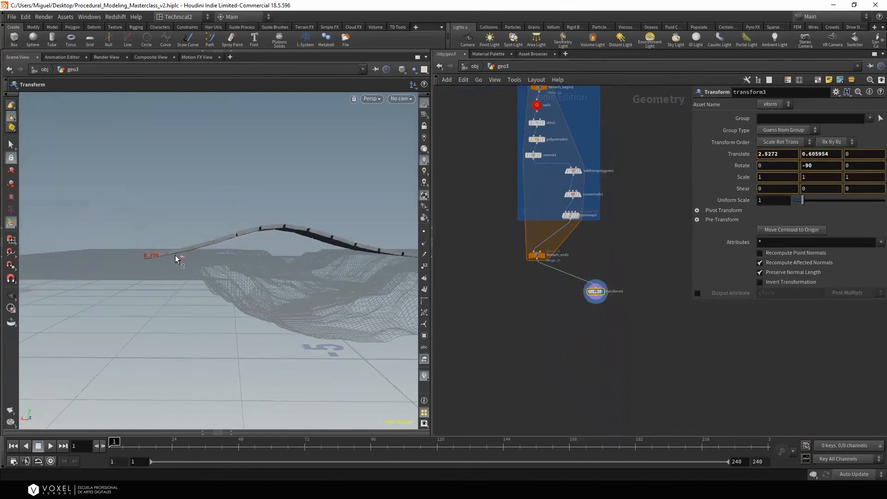
{"action": "key", "text": "Escape"}
{"action": "left_click_drag", "start_coordinate": [240, 244], "coordinate": [239, 305]}
Bring pointvop2 lower in the network, add a Merge node beneath transform3, and connect transform3 to it
{"action": "middle_click_drag", "start_coordinate": [573, 295], "coordinate": [497, 251]}
{"action": "scroll", "coordinate": [499, 251], "scroll_direction": "down", "scroll_amount": 5}
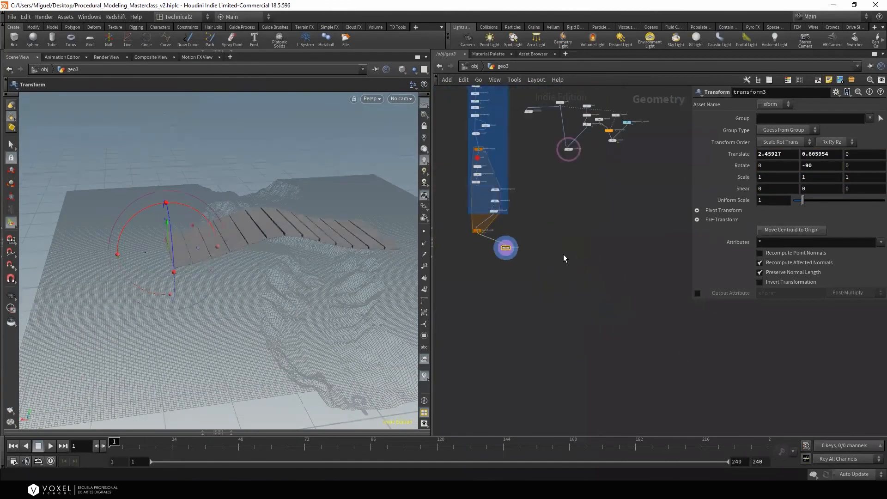
{"action": "scroll", "coordinate": [582, 153], "scroll_direction": "up", "scroll_amount": 4}
{"action": "left_click_drag", "start_coordinate": [557, 147], "coordinate": [553, 221]}
{"action": "middle_click_drag", "start_coordinate": [508, 351], "coordinate": [536, 297]}
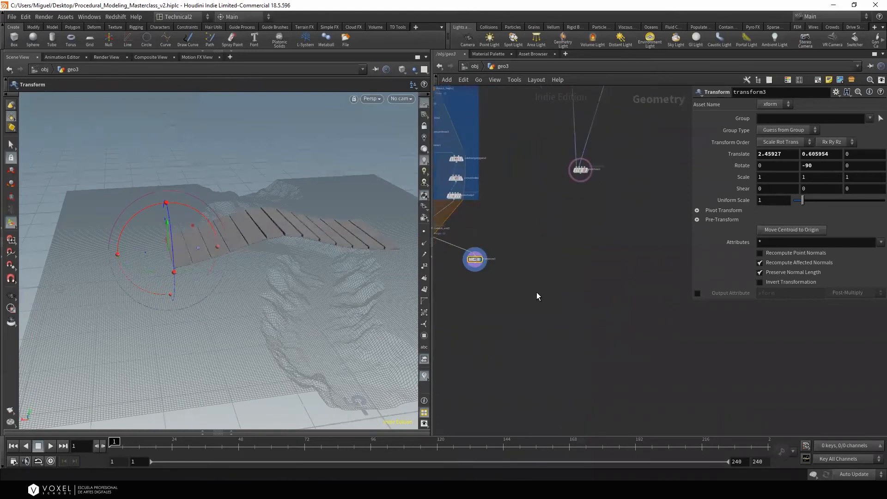
{"action": "key", "text": "Tab"}
{"action": "type", "text": "ME"}
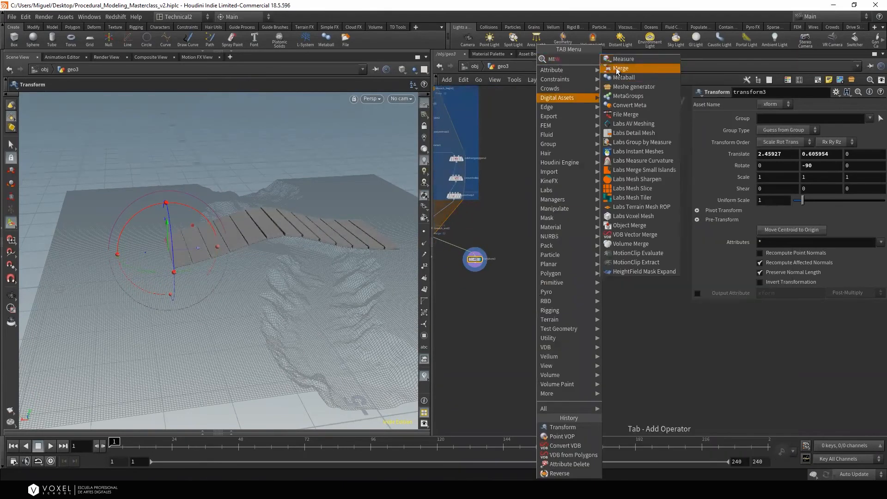
{"action": "left_click", "coordinate": [617, 69]}
{"action": "left_click", "coordinate": [534, 292]}
{"action": "scroll", "coordinate": [503, 282], "scroll_direction": "up", "scroll_amount": 3}
{"action": "left_click", "coordinate": [454, 253]}
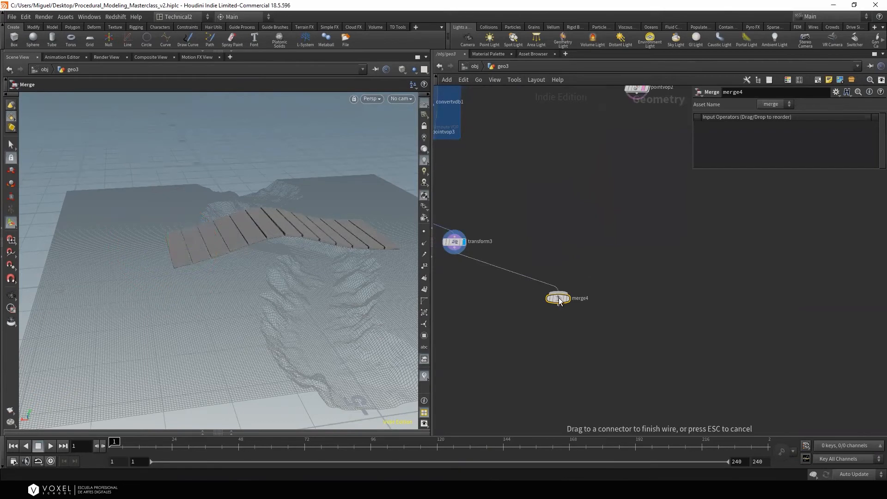
{"action": "left_click", "coordinate": [558, 292]}
Connect the pointvop2 terrain to merge4 and display the merged result
{"action": "middle_click_drag", "start_coordinate": [655, 165], "coordinate": [633, 229]}
{"action": "left_click", "coordinate": [612, 161]}
{"action": "left_click", "coordinate": [534, 370]}
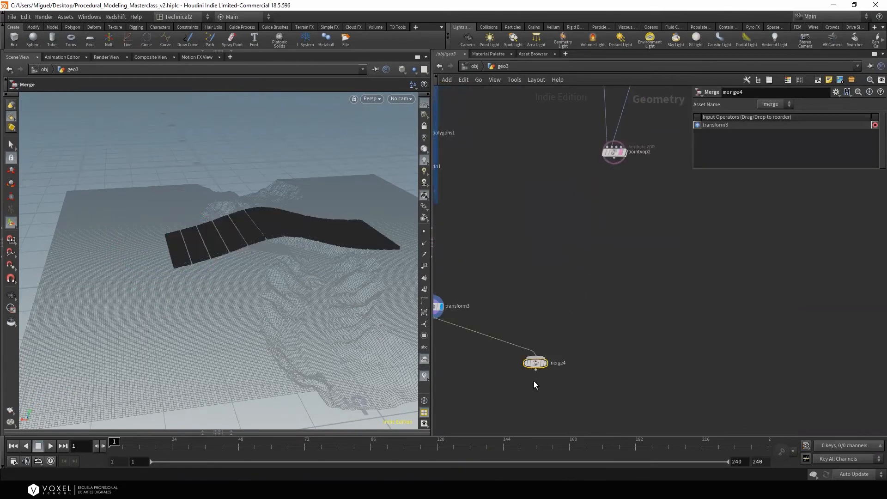
{"action": "left_click", "coordinate": [539, 359]}
{"action": "left_click", "coordinate": [547, 363]}
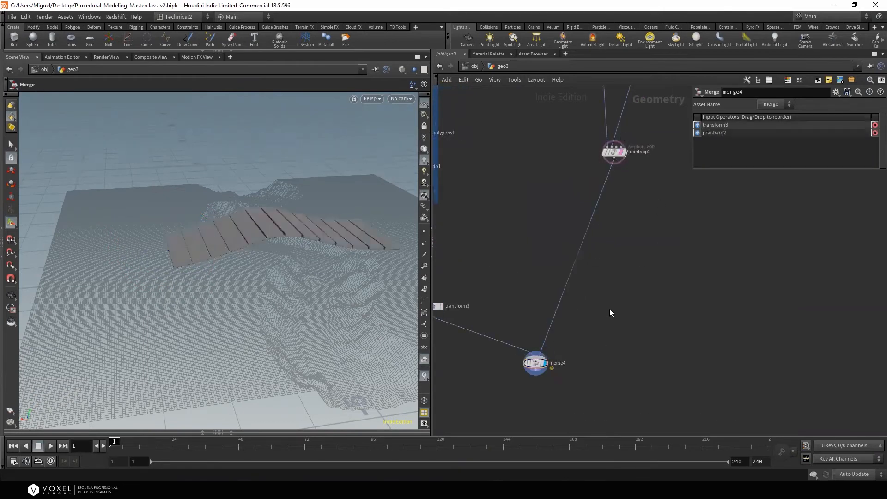
Reposition the bridge over the merged terrain with transform3, to about 1.79 in X and -1.09 in Z
{"action": "key", "text": "Escape"}
{"action": "mouse_move", "coordinate": [326, 266]}
{"action": "left_mouse_down"}
{"action": "mouse_move", "coordinate": [337, 238]}
{"action": "mouse_move", "coordinate": [305, 247]}
{"action": "mouse_move", "coordinate": [345, 271]}
{"action": "mouse_move", "coordinate": [335, 262]}
{"action": "left_mouse_up"}
{"action": "left_click_drag", "start_coordinate": [248, 224], "coordinate": [202, 235]}
{"action": "key", "text": "Return"}
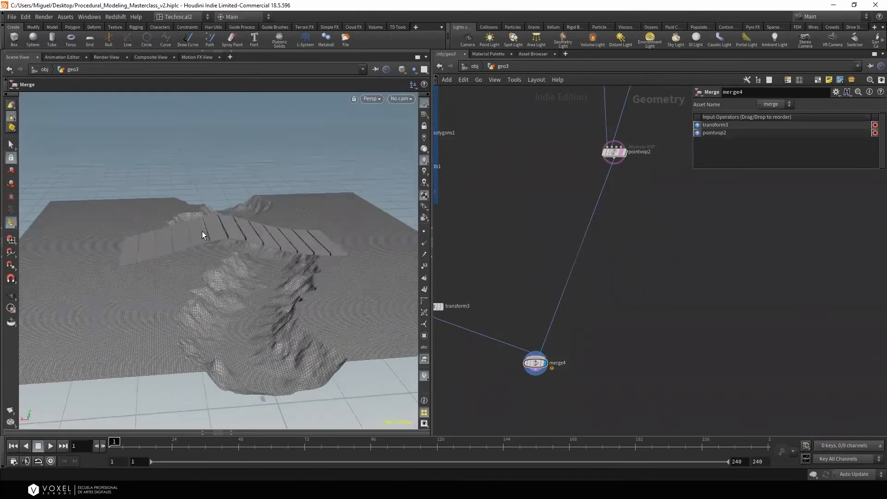
{"action": "key", "text": "Escape"}
{"action": "left_click_drag", "start_coordinate": [296, 253], "coordinate": [148, 297]}
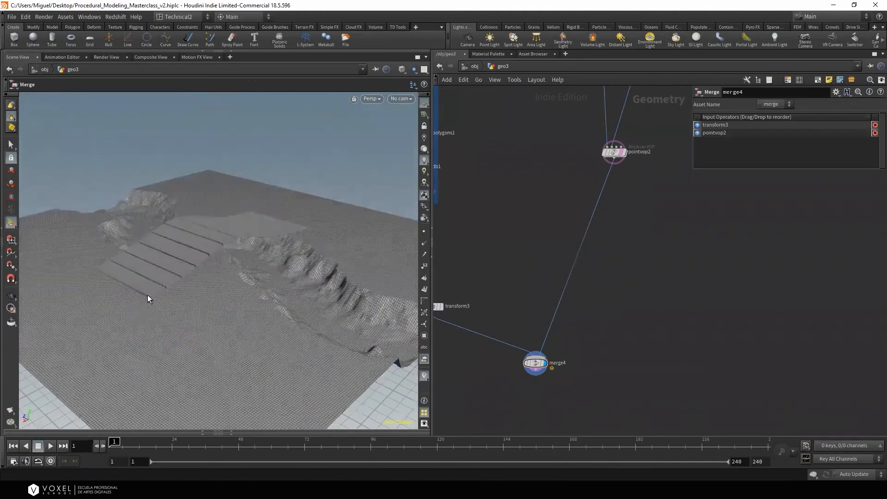
{"action": "left_click_drag", "start_coordinate": [299, 217], "coordinate": [221, 223]}
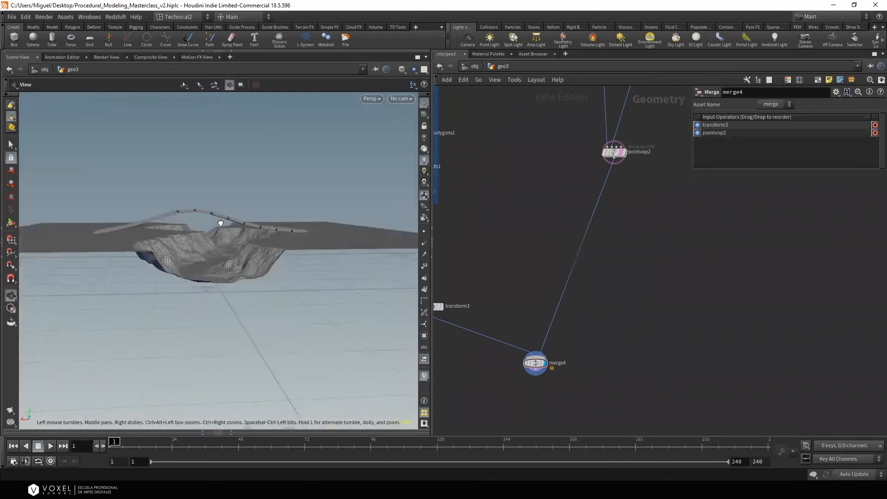
{"action": "middle_click_drag", "start_coordinate": [553, 227], "coordinate": [627, 215]}
{"action": "left_click_drag", "start_coordinate": [537, 275], "coordinate": [489, 310]}
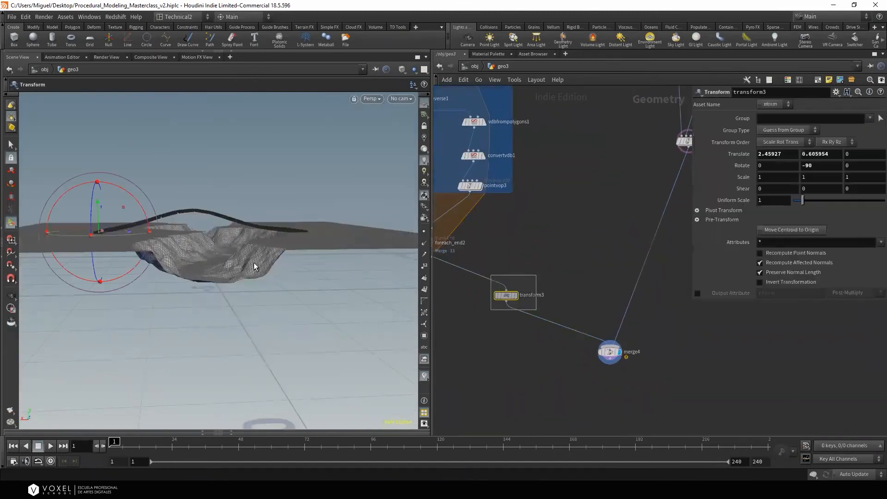
{"action": "left_click_drag", "start_coordinate": [119, 236], "coordinate": [198, 287]}
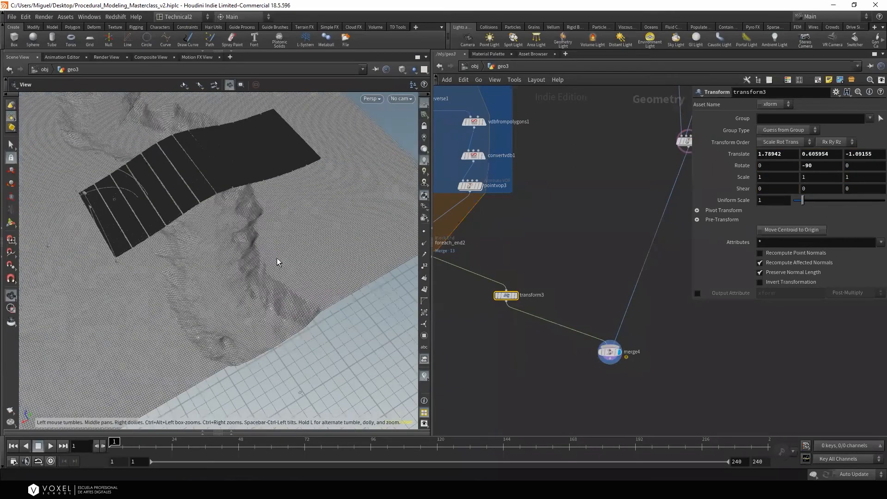
{"action": "left_click_drag", "start_coordinate": [273, 232], "coordinate": [258, 252], "text": "alt"}
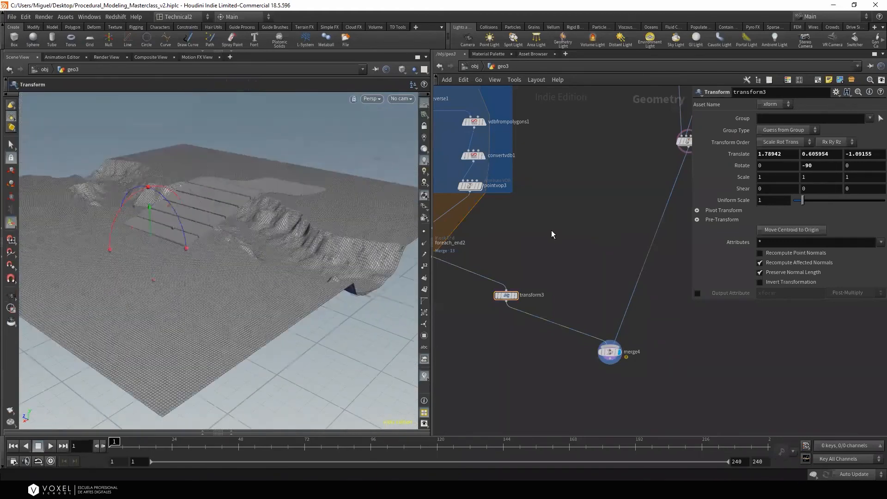
Duplicate the puente network's Line, Resample and Attribute Wrangle nodes into the empty area beside the blue network box
{"action": "scroll", "coordinate": [552, 233], "scroll_direction": "down", "scroll_amount": 3}
{"action": "middle_click_drag", "start_coordinate": [553, 232], "coordinate": [565, 356]}
{"action": "middle_click_drag", "start_coordinate": [565, 198], "coordinate": [598, 314]}
{"action": "scroll", "coordinate": [512, 183], "scroll_direction": "up", "scroll_amount": 3}
{"action": "middle_click_drag", "start_coordinate": [607, 217], "coordinate": [681, 252]}
{"action": "left_click", "coordinate": [576, 209]}
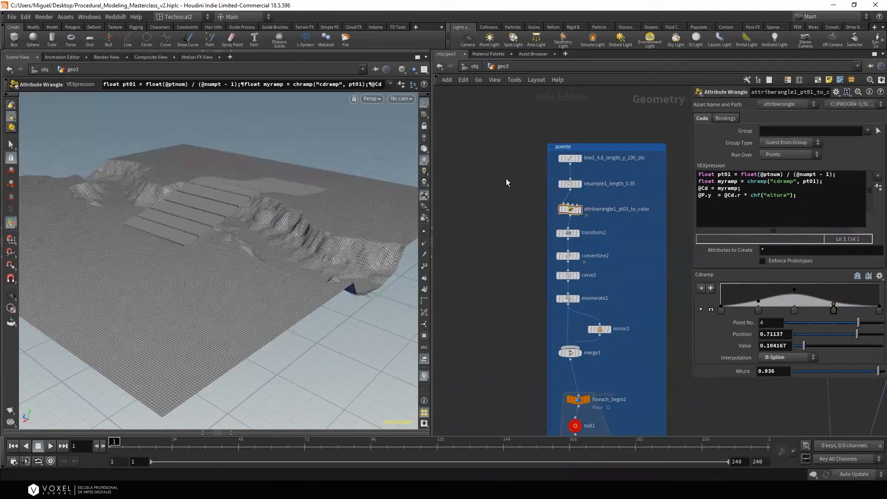
{"action": "left_click", "coordinate": [570, 183], "text": "shift"}
{"action": "double_click", "coordinate": [606, 209]}
{"action": "key", "text": "Return"}
{"action": "left_click", "coordinate": [570, 158], "text": "shift"}
{"action": "left_click_drag", "start_coordinate": [571, 159], "coordinate": [472, 156]}
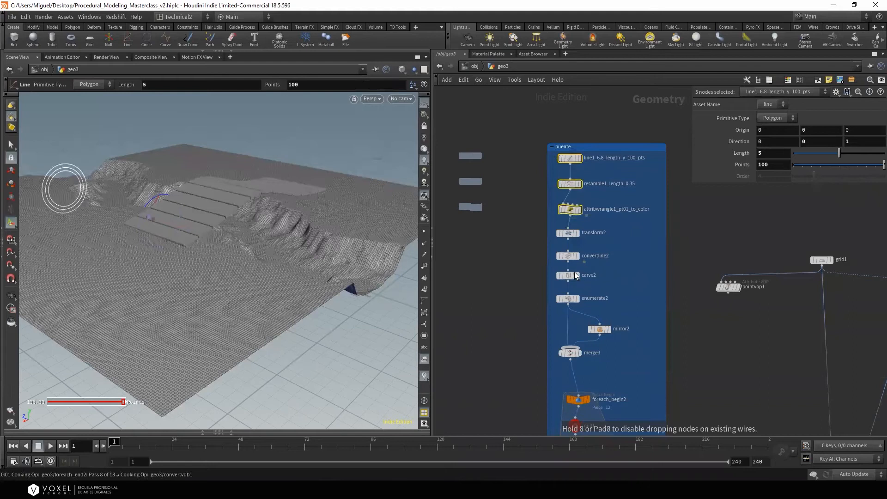
Display the copied Attribute Wrangle and set the copied line's direction to 0, 1, 0
{"action": "middle_click_drag", "start_coordinate": [478, 204], "coordinate": [575, 220]}
{"action": "left_click", "coordinate": [575, 224]}
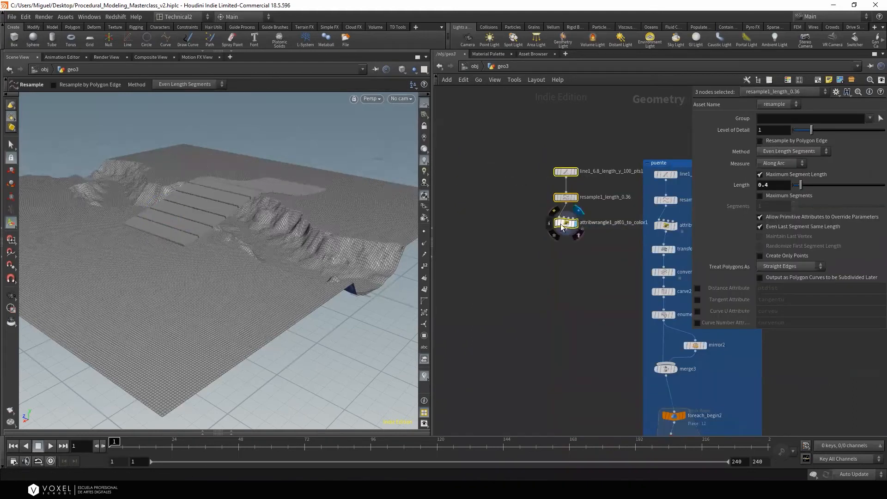
{"action": "left_click_drag", "start_coordinate": [301, 230], "coordinate": [184, 187]}
{"action": "left_click_drag", "start_coordinate": [567, 147], "coordinate": [555, 185]}
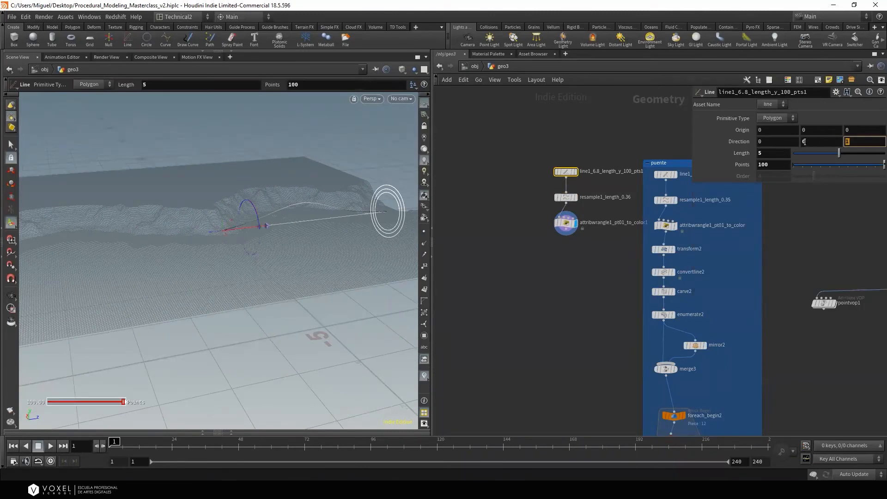
{"action": "type", "text": "1"}
{"action": "key", "text": "Return"}
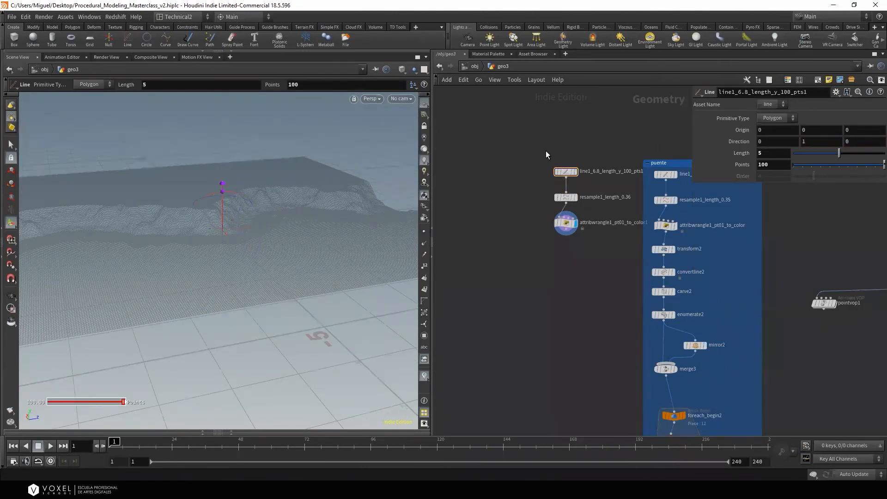
{"action": "left_click", "coordinate": [574, 171]}
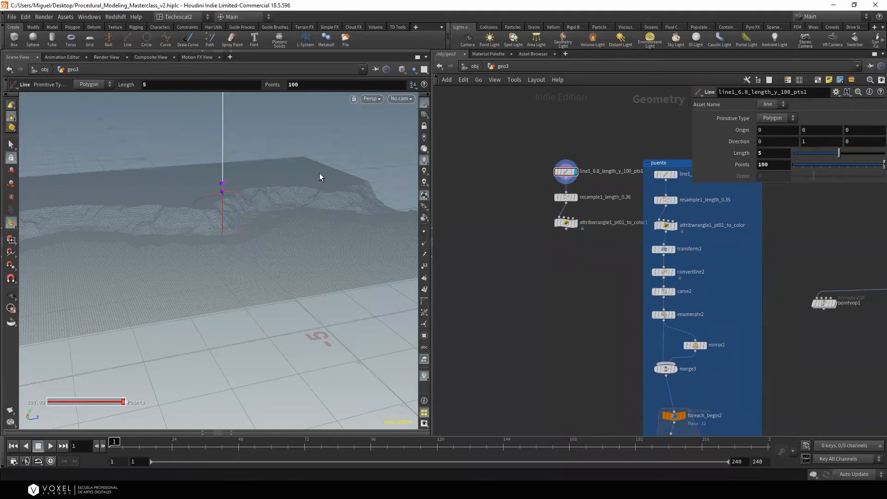
{"action": "left_click", "coordinate": [575, 198]}
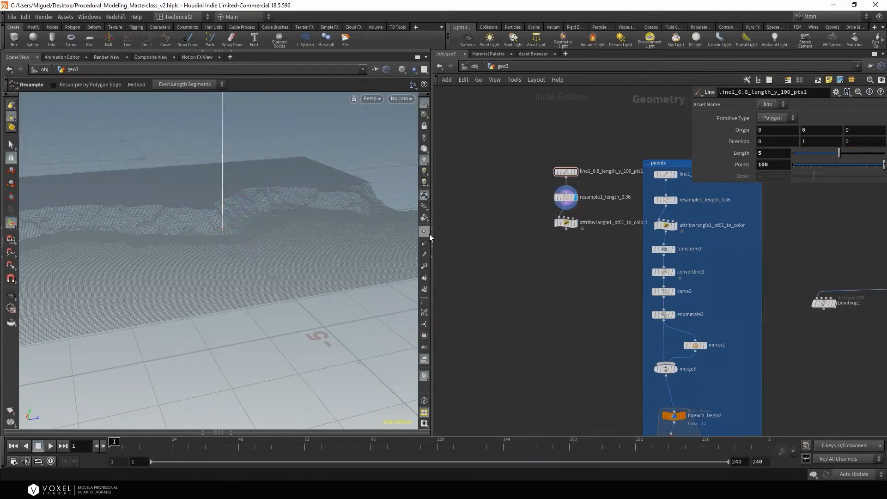
{"action": "left_click", "coordinate": [574, 226]}
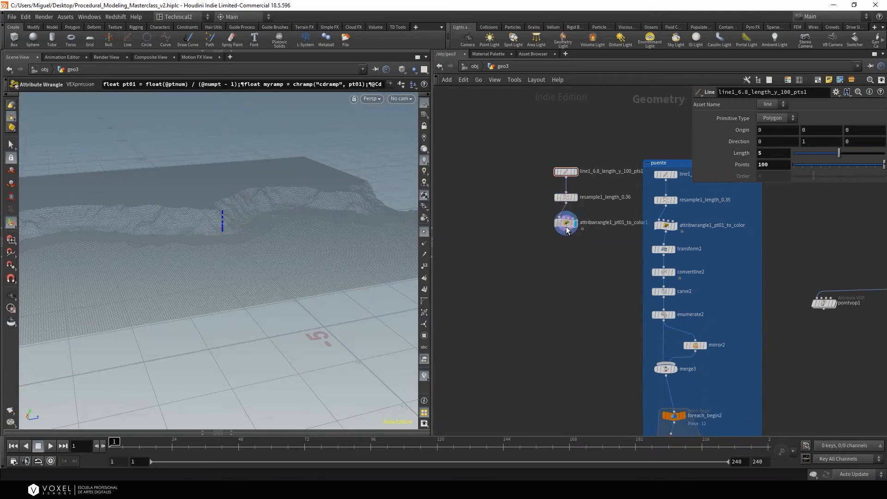
{"action": "left_click", "coordinate": [567, 230]}
{"action": "double_click", "coordinate": [710, 195]}
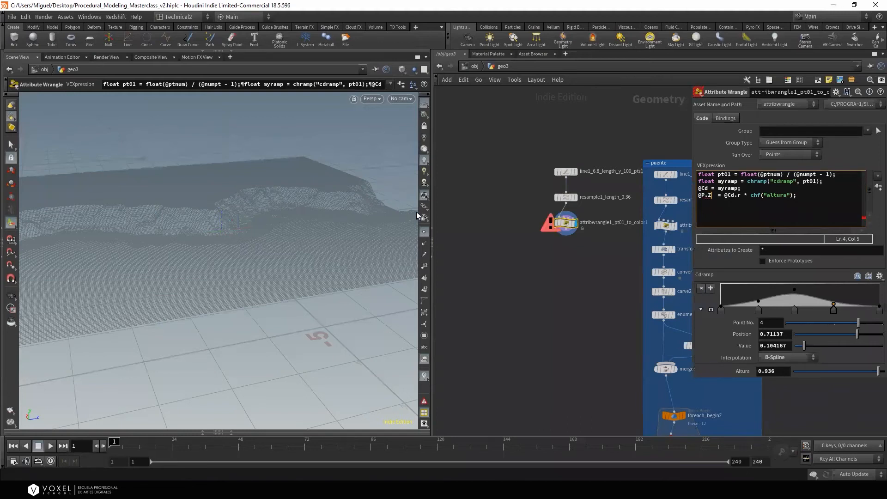
{"action": "key", "text": "BackSpace"}
{"action": "type", "text": "z"}
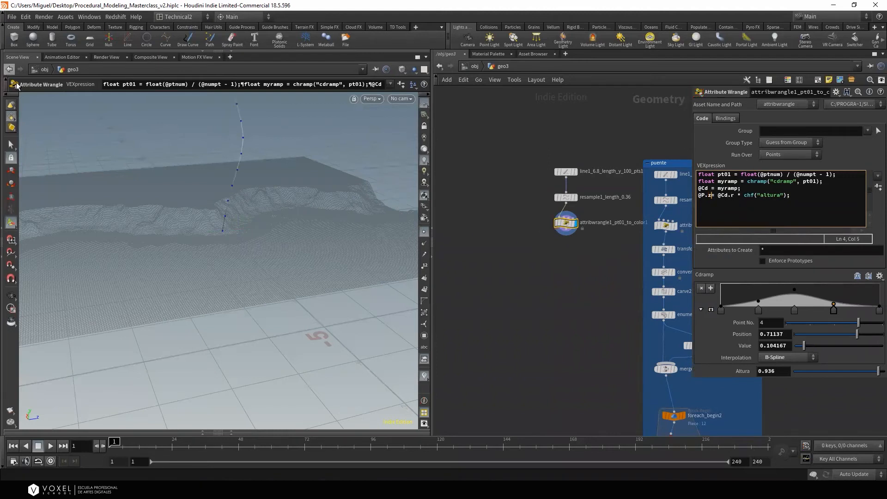
{"action": "key", "text": "Escape"}
{"action": "left_click_drag", "start_coordinate": [192, 174], "coordinate": [204, 188]}
{"action": "key", "text": "Return"}
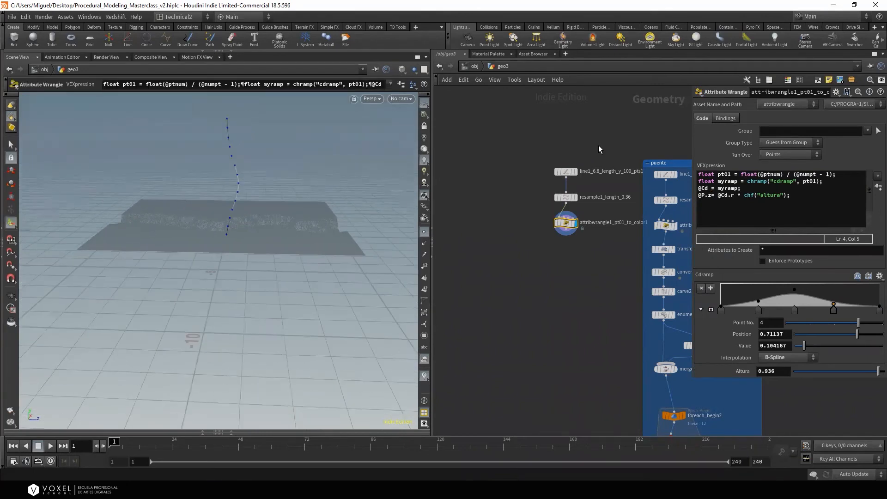
Set the copied line's length to 1 and frame the shortened curve
{"action": "left_click", "coordinate": [594, 175]}
{"action": "left_click_drag", "start_coordinate": [771, 155], "coordinate": [742, 154]}
{"action": "type", "text": "1"}
{"action": "left_click", "coordinate": [574, 160]}
{"action": "key", "text": "space+g"}
{"action": "key", "text": "Escape"}
{"action": "left_click_drag", "start_coordinate": [248, 222], "coordinate": [204, 217]}
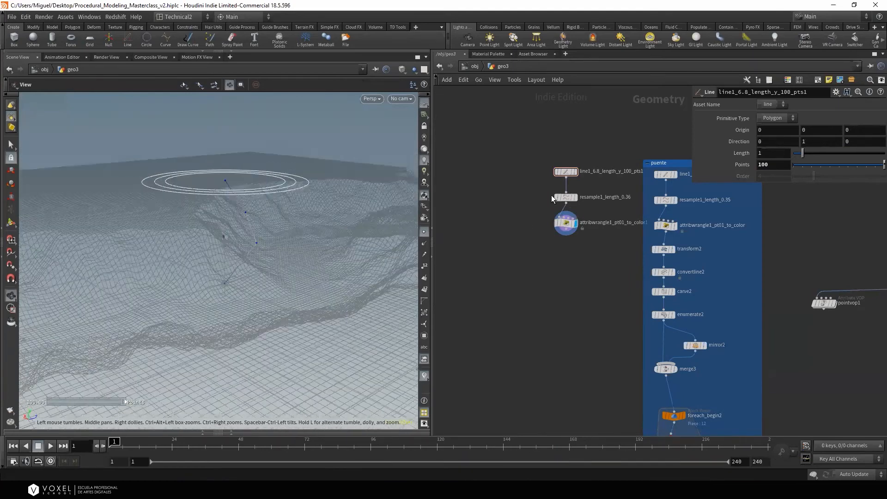
Reduce the copied Resample node's segment length for a denser curve and move the three copied nodes farther from the puente box
{"action": "left_click", "coordinate": [565, 197]}
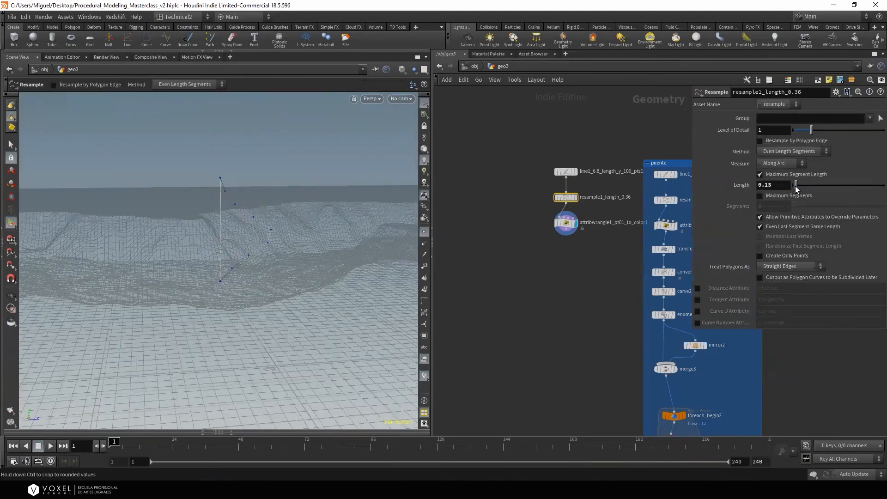
{"action": "middle_click_drag", "start_coordinate": [782, 185], "coordinate": [762, 202]}
{"action": "right_click_drag", "start_coordinate": [277, 226], "coordinate": [310, 226], "text": "alt"}
{"action": "left_click_drag", "start_coordinate": [520, 156], "coordinate": [594, 253]}
{"action": "left_click", "coordinate": [491, 220]}
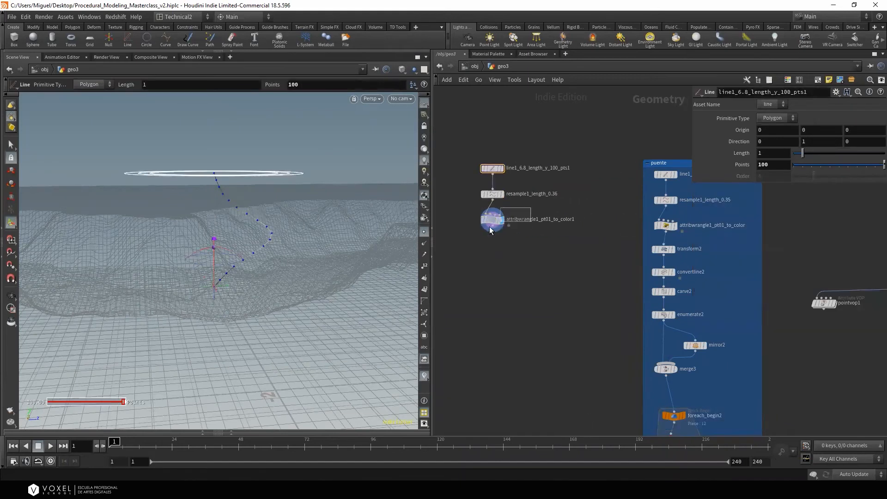
Add an Attribute Delete node fed by the copied Attribute Wrangle, enable Delete Non Selected and display the node
{"action": "left_click", "coordinate": [509, 226]}
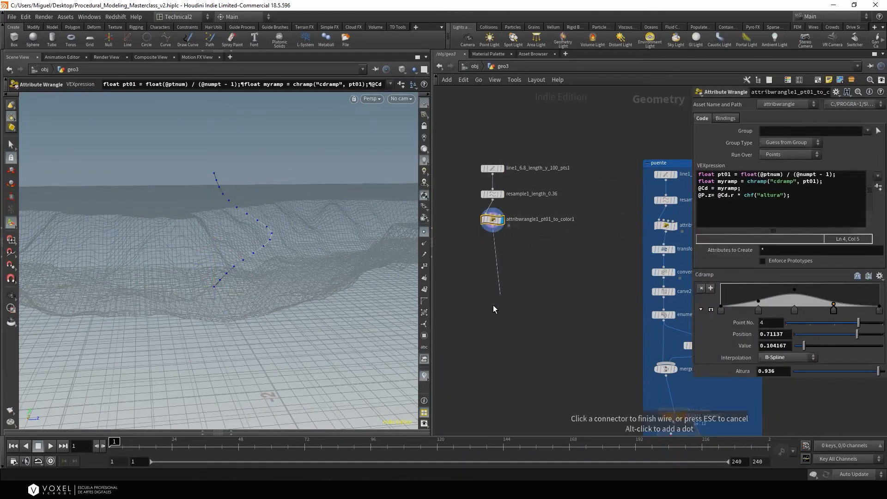
{"action": "key", "text": "Tab"}
{"action": "type", "text": "at"}
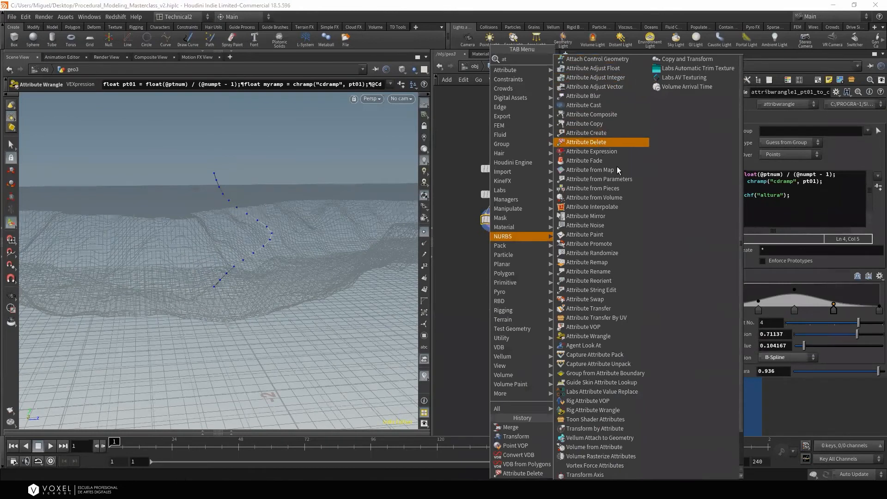
{"action": "key", "text": "Return"}
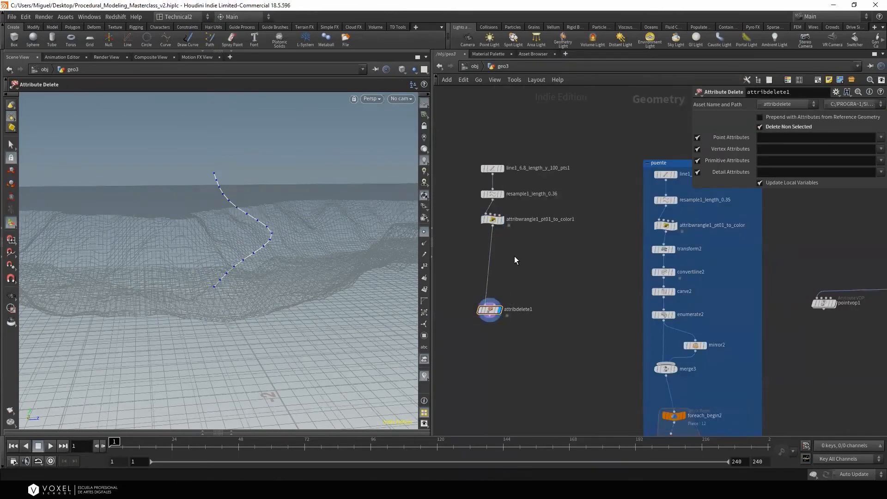
Insert a Revolve node between the copied Attribute Wrangle and the Attribute Delete node and display it
{"action": "key", "text": "Tab"}
{"action": "type", "text": "rev"}
{"action": "left_click", "coordinate": [592, 66]}
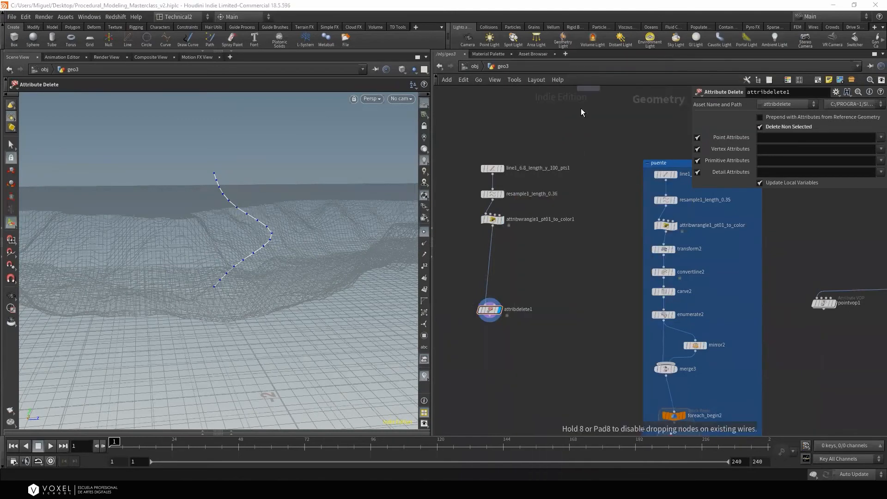
{"action": "left_click", "coordinate": [491, 268]}
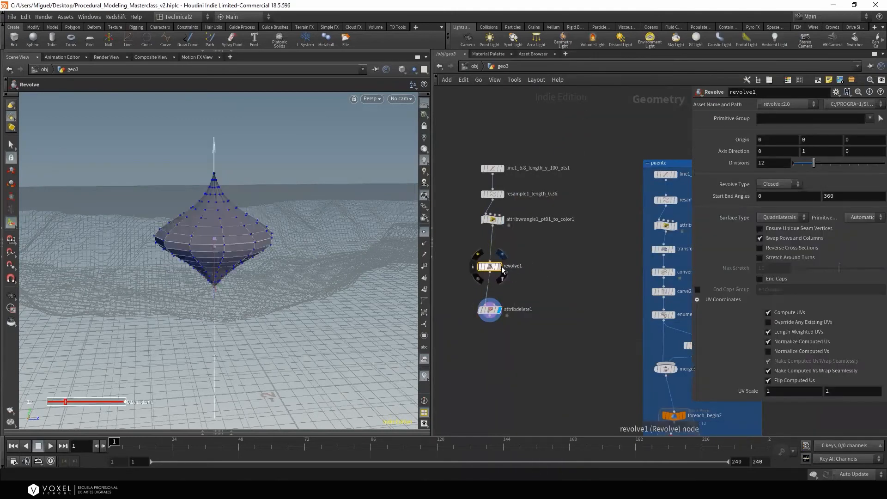
{"action": "left_click", "coordinate": [499, 266]}
{"action": "key", "text": "Tab"}
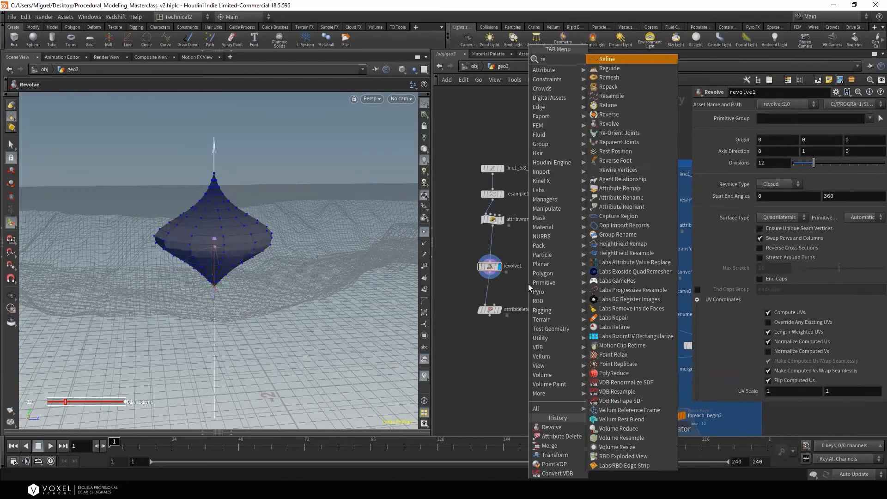
{"action": "left_click", "coordinate": [605, 60]}
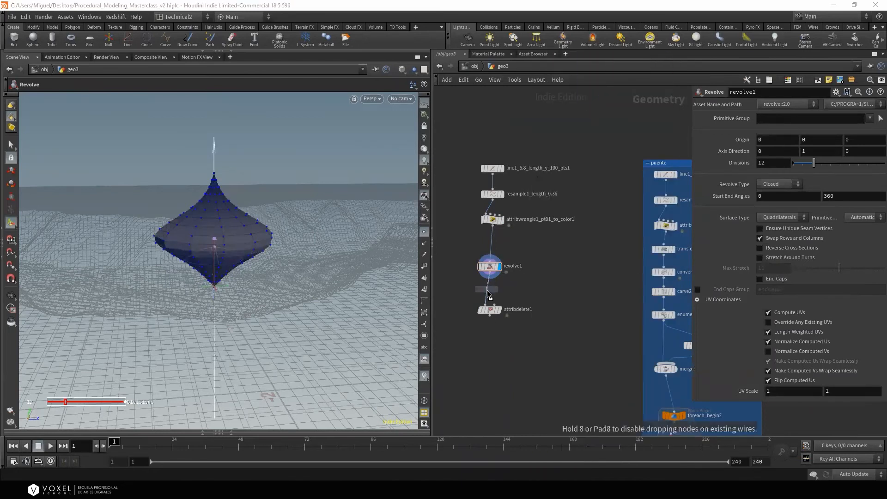
{"action": "left_click", "coordinate": [492, 291]}
{"action": "key", "text": "Delete"}
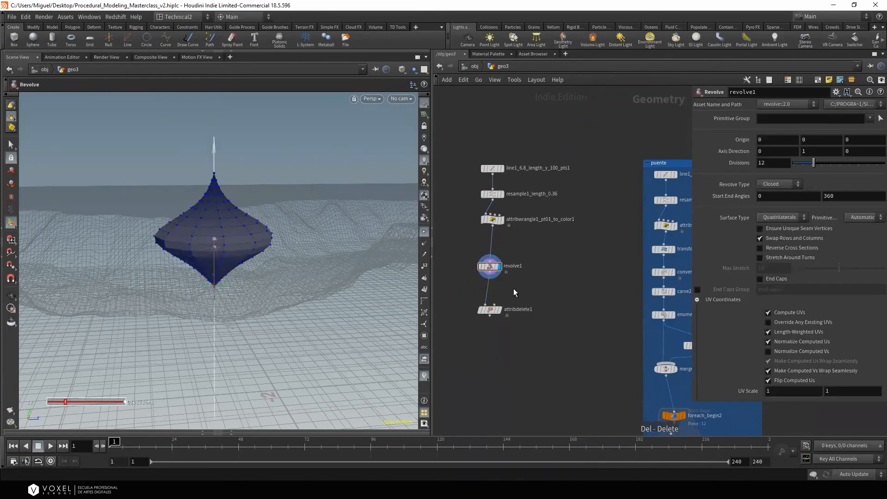
{"action": "key", "text": "Tab"}
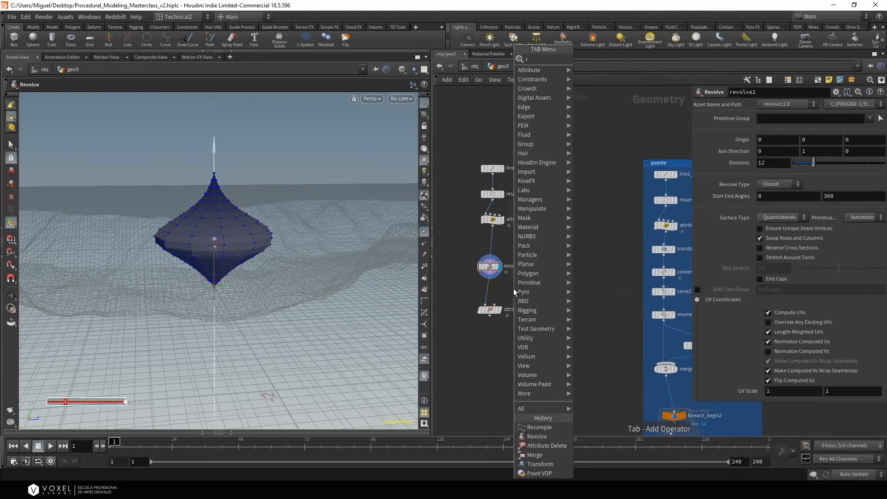
{"action": "key", "text": "Escape"}
{"action": "key", "text": "Tab"}
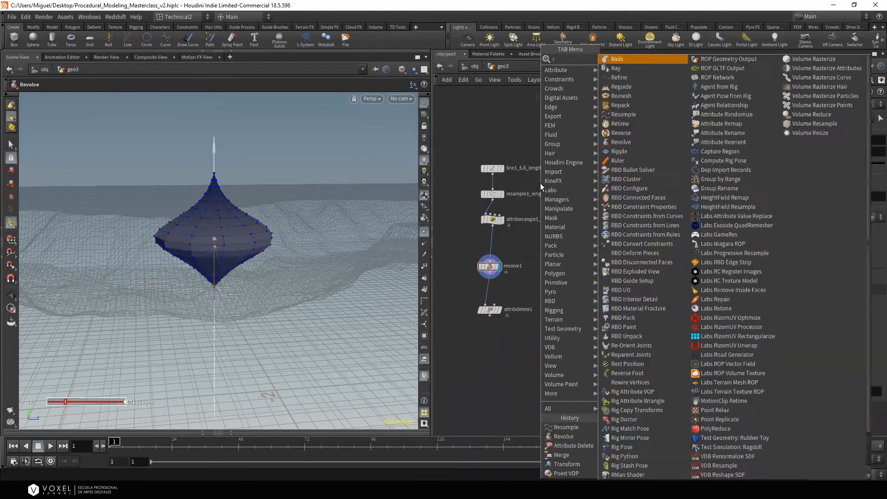
{"action": "key", "text": "Escape"}
Insert a Reverse node between the Revolve and Attribute Delete nodes and display the Attribute Delete result
{"action": "key", "text": "Tab"}
{"action": "type", "text": "rev"}
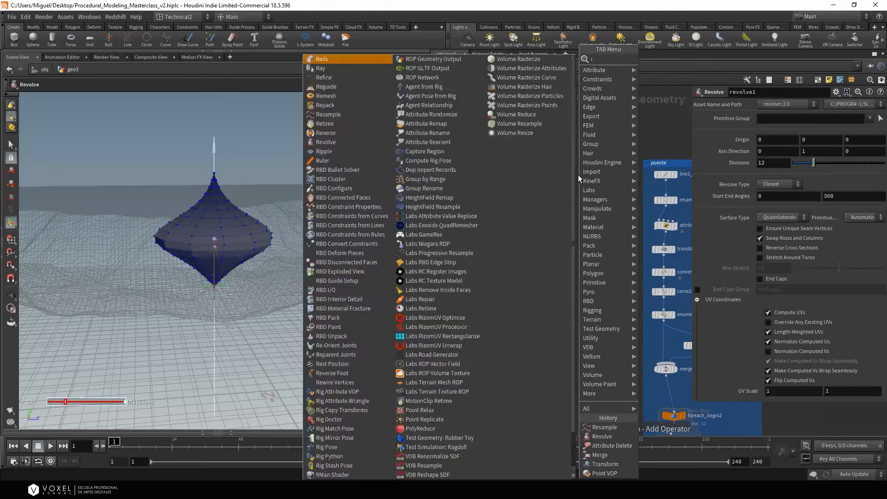
{"action": "left_click", "coordinate": [653, 61]}
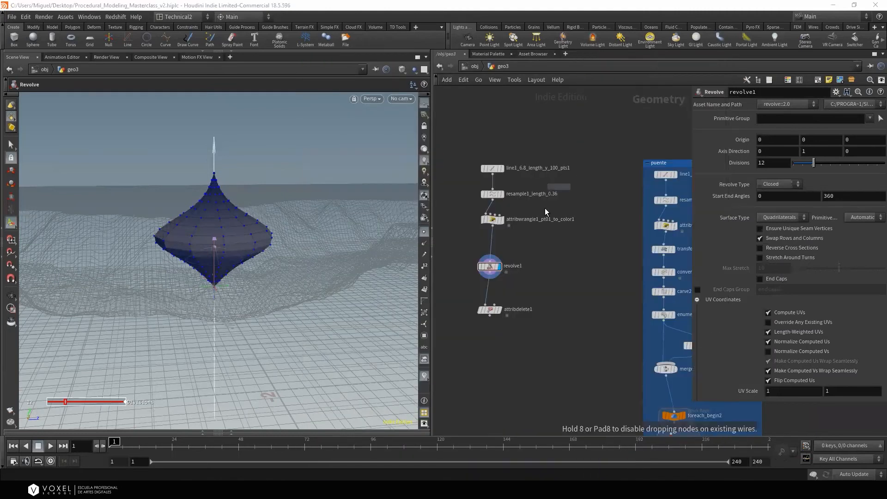
{"action": "left_click", "coordinate": [491, 287]}
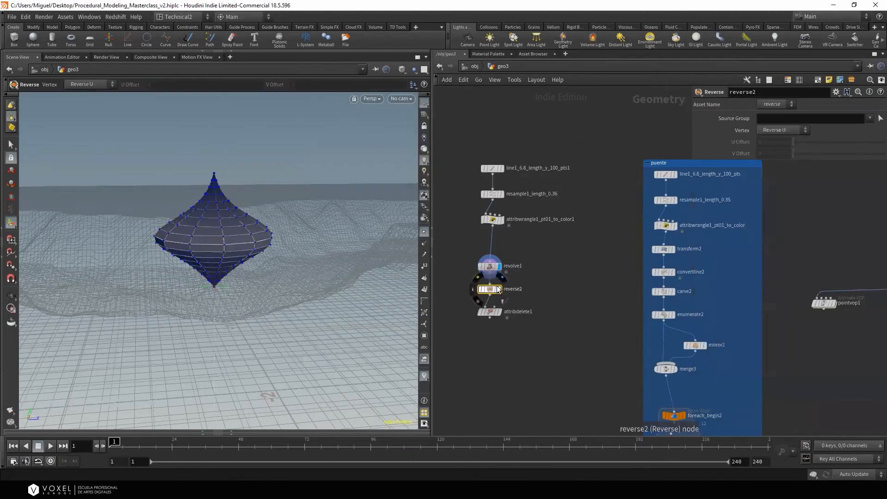
{"action": "left_click", "coordinate": [499, 312]}
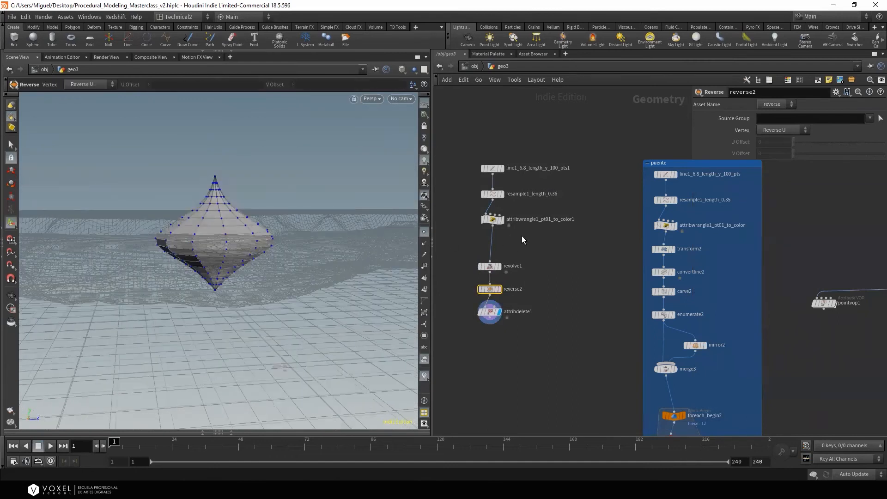
Enlarge the copied wrangle's Cdramp graph and raise its first point to about 0.23 and its last point to about 0.35
{"action": "left_click", "coordinate": [492, 219]}
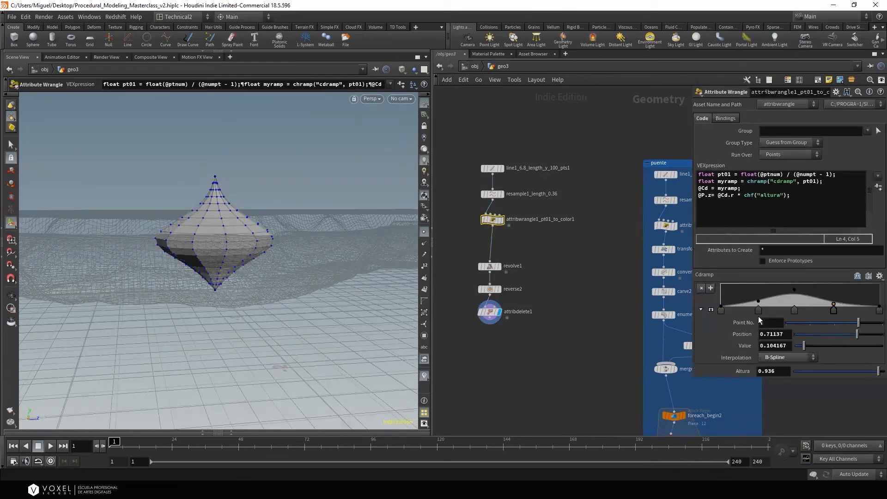
{"action": "left_click_drag", "start_coordinate": [720, 306], "coordinate": [718, 301]}
{"action": "left_click", "coordinate": [712, 310]}
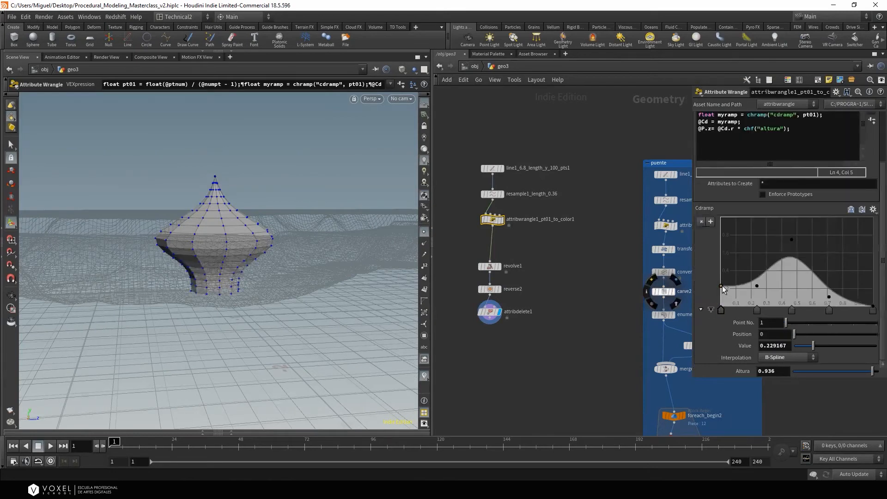
{"action": "left_click", "coordinate": [873, 309]}
{"action": "scroll", "coordinate": [877, 304], "scroll_direction": "up", "scroll_amount": 2}
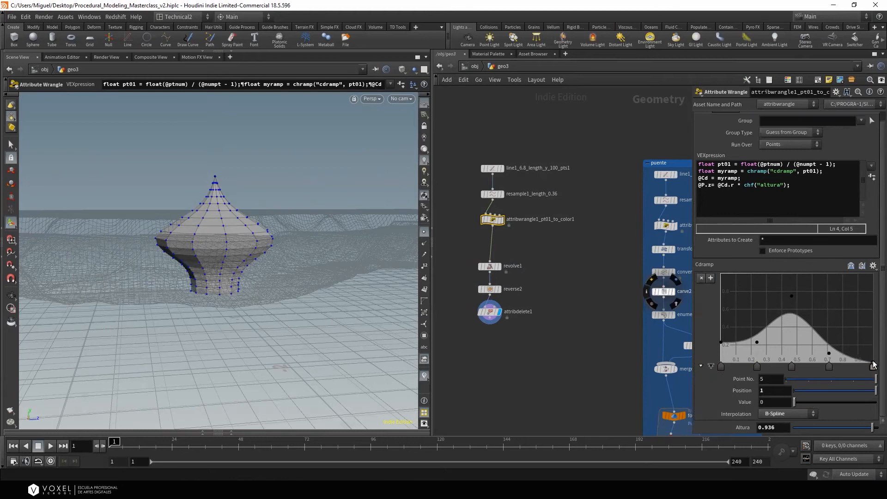
{"action": "left_click_drag", "start_coordinate": [872, 365], "coordinate": [872, 331]}
Add Cdramp points at positions of about 0.15, 0.36, 0.63, 0.78 and 0.90 to ripple the revolved profile
{"action": "left_click", "coordinate": [772, 328]}
{"action": "left_click_drag", "start_coordinate": [771, 327], "coordinate": [775, 338]}
{"action": "left_click", "coordinate": [743, 322]}
{"action": "left_click", "coordinate": [816, 347]}
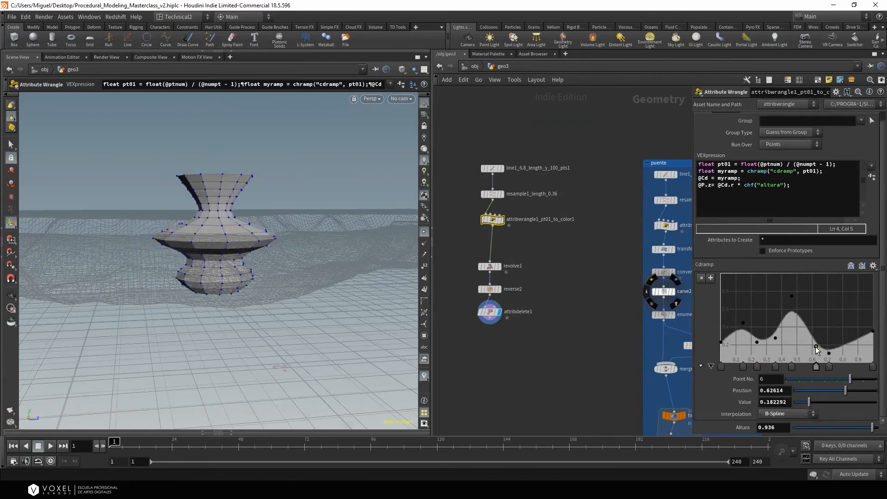
{"action": "mouse_move", "coordinate": [841, 344]}
{"action": "left_mouse_down"}
{"action": "mouse_move", "coordinate": [839, 326]}
{"action": "mouse_move", "coordinate": [858, 343]}
{"action": "left_mouse_up"}
{"action": "left_click", "coordinate": [859, 334]}
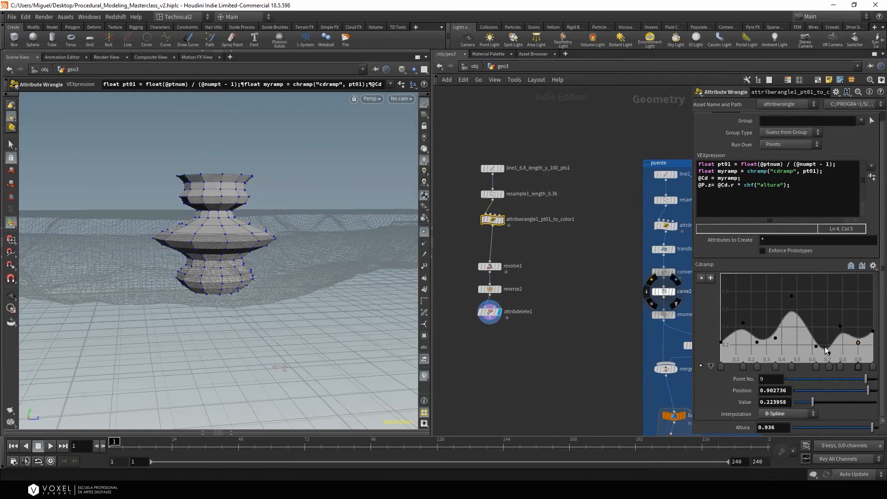
Lower the Cdramp's central peak, raise its first point to about 0.56 and lower its third point to about 0.12
{"action": "left_click_drag", "start_coordinate": [792, 296], "coordinate": [794, 320]}
{"action": "left_click_drag", "start_coordinate": [722, 343], "coordinate": [719, 312]}
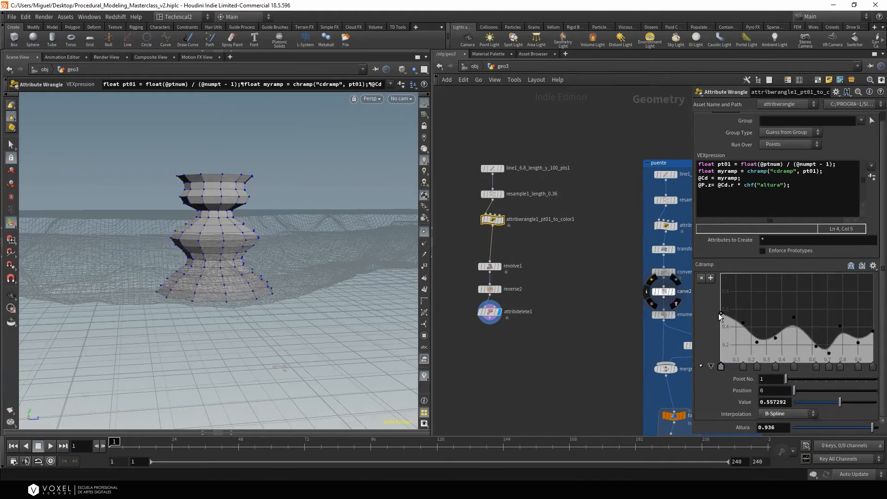
{"action": "left_click_drag", "start_coordinate": [757, 343], "coordinate": [755, 352]}
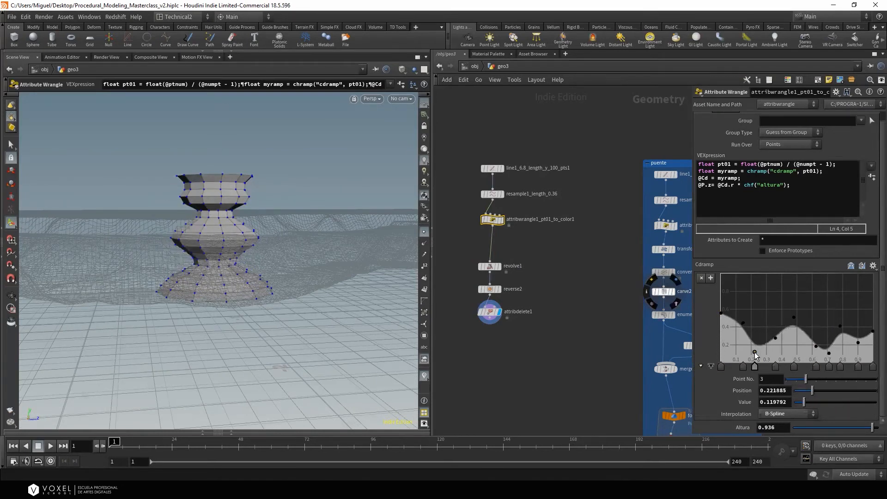
Replace the second Cdramp point with one at a position of about 0.12 and a value of about 0.45
{"action": "left_click", "coordinate": [737, 329]}
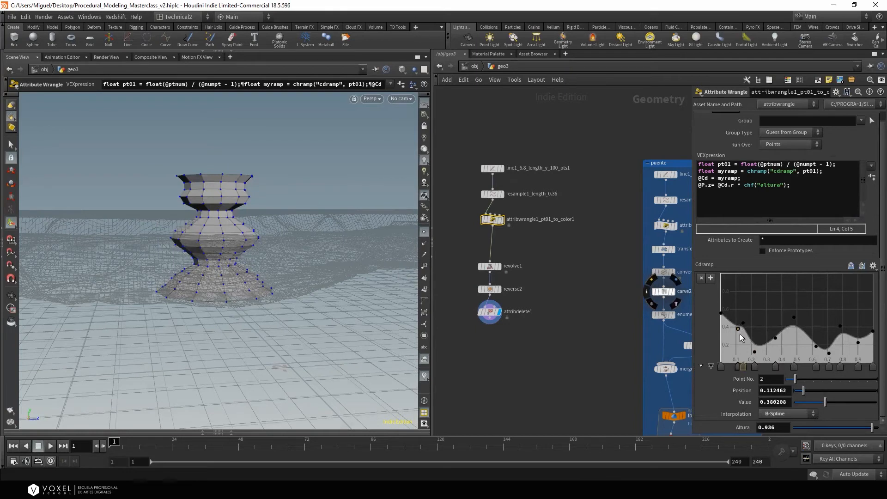
{"action": "left_click_drag", "start_coordinate": [739, 366], "coordinate": [736, 382]}
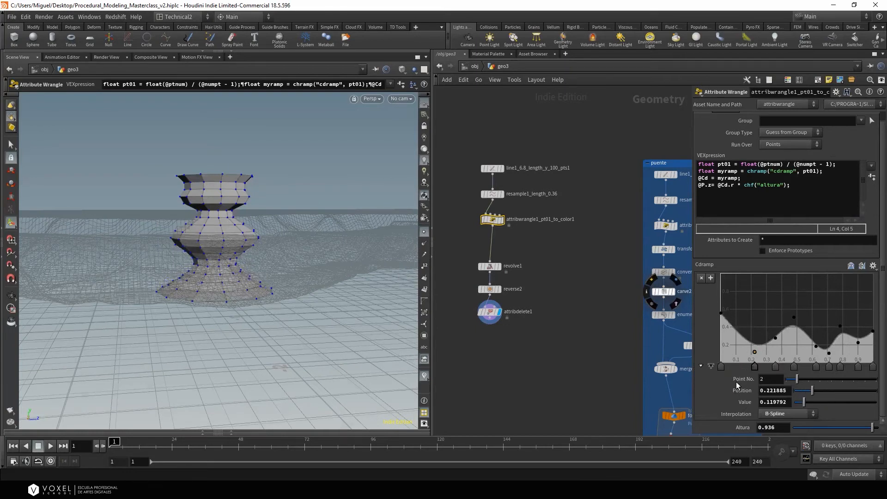
{"action": "left_click", "coordinate": [740, 367]}
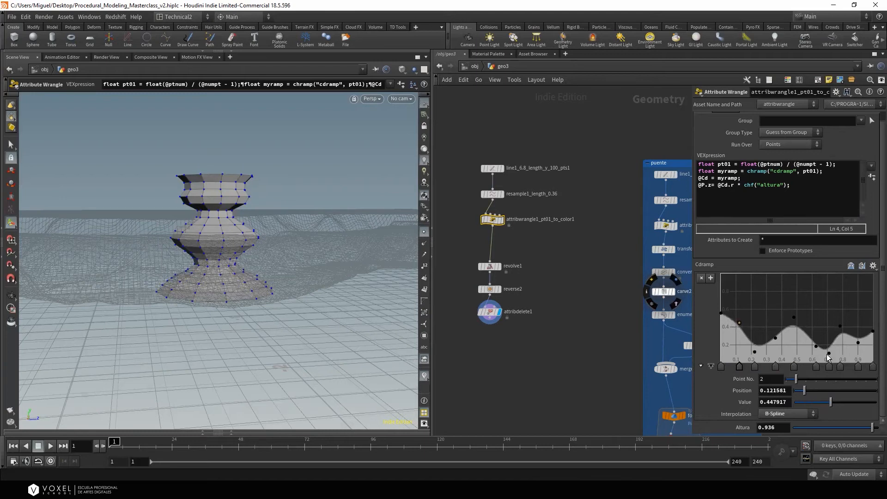
Set the copied Resample node's segment length to 0.03 for a denser revolved shape
{"action": "left_click_drag", "start_coordinate": [297, 260], "coordinate": [334, 247], "text": "alt"}
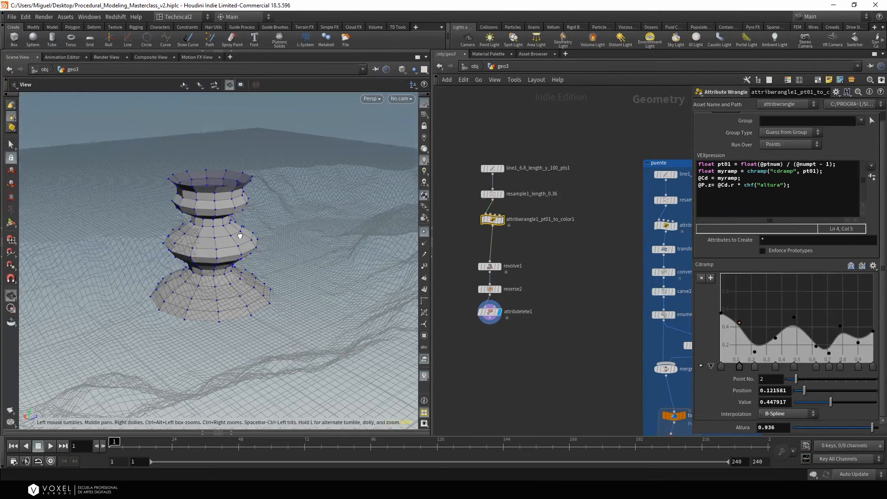
{"action": "left_click_drag", "start_coordinate": [238, 234], "coordinate": [245, 225], "text": "alt"}
{"action": "left_click", "coordinate": [501, 192]}
{"action": "middle_click_drag", "start_coordinate": [779, 185], "coordinate": [768, 203]}
{"action": "left_click_drag", "start_coordinate": [238, 227], "coordinate": [237, 196], "text": "alt"}
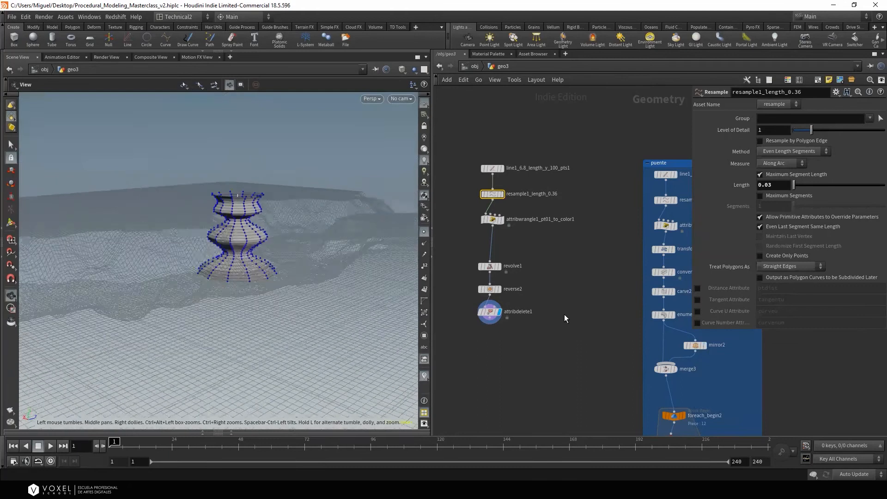
Review the copied wrangle's VEX code and examine the revolved shape from below and above
{"action": "left_click", "coordinate": [492, 220]}
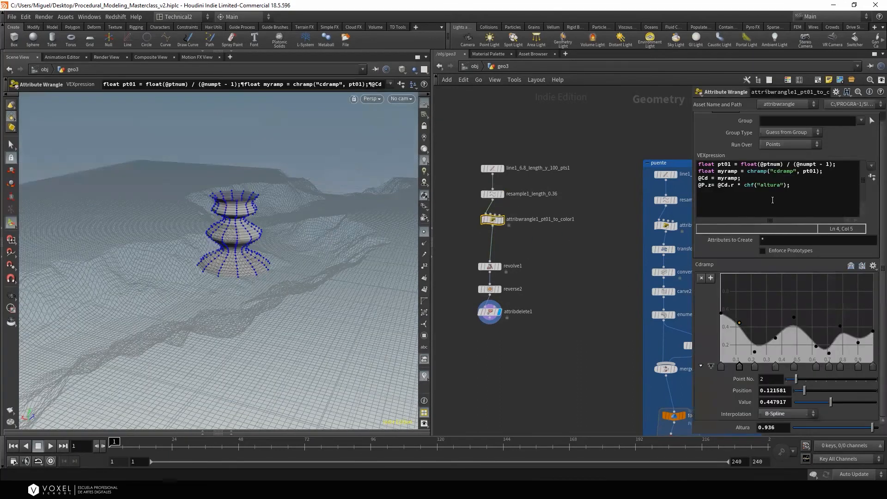
{"action": "left_click", "coordinate": [796, 184]}
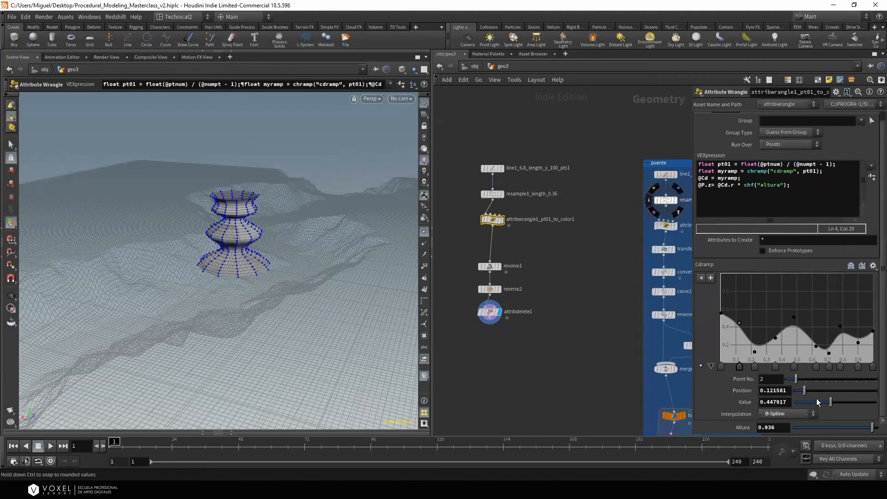
{"action": "left_click_drag", "start_coordinate": [281, 273], "coordinate": [257, 251], "text": "alt"}
{"action": "right_click_drag", "start_coordinate": [258, 251], "coordinate": [288, 263], "text": "alt"}
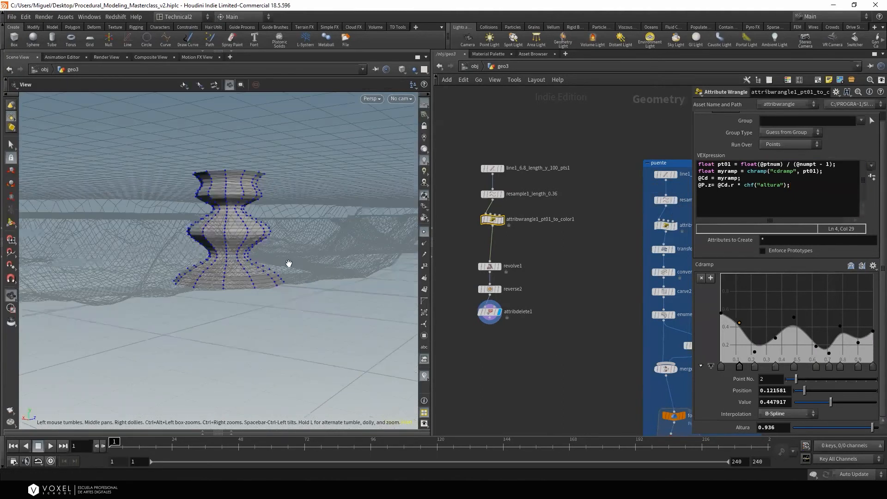
{"action": "left_click_drag", "start_coordinate": [259, 273], "coordinate": [230, 201], "text": "alt"}
{"action": "key", "text": "Return"}
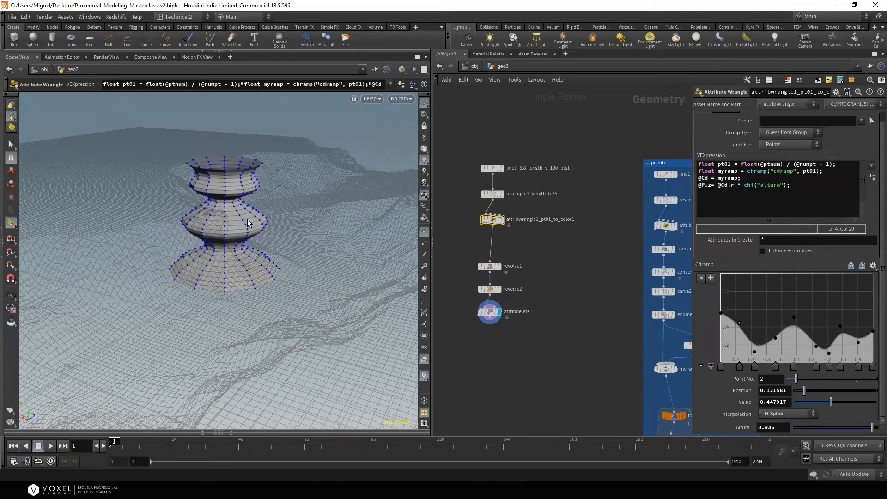
Display the copied wrangle's curve, reduce Altura to about 0.484 and display the Attribute Delete result again
{"action": "left_click", "coordinate": [502, 219]}
{"action": "key", "text": "Escape"}
{"action": "left_click_drag", "start_coordinate": [239, 213], "coordinate": [248, 177]}
{"action": "key", "text": "Return"}
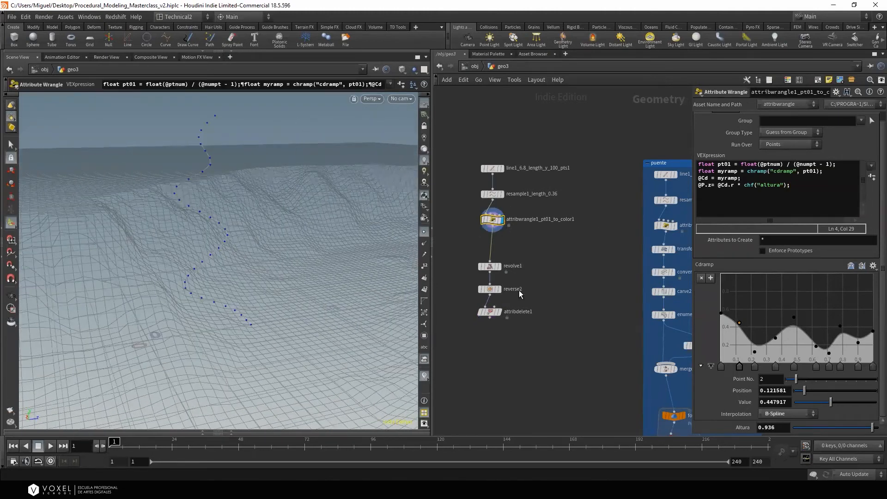
{"action": "left_click_drag", "start_coordinate": [872, 428], "coordinate": [840, 422]}
{"action": "left_click", "coordinate": [499, 312]}
{"action": "key", "text": "Escape"}
{"action": "key", "text": "Return"}
{"action": "right_click_drag", "start_coordinate": [342, 295], "coordinate": [253, 304], "text": "alt"}
{"action": "left_click_drag", "start_coordinate": [253, 304], "coordinate": [331, 298], "text": "alt"}
Set the copied line's length to 0.5
{"action": "left_click_drag", "start_coordinate": [531, 137], "coordinate": [492, 176]}
{"action": "left_click_drag", "start_coordinate": [789, 153], "coordinate": [705, 153]}
{"action": "type", "text": "0.5"}
{"action": "key", "text": "Return"}
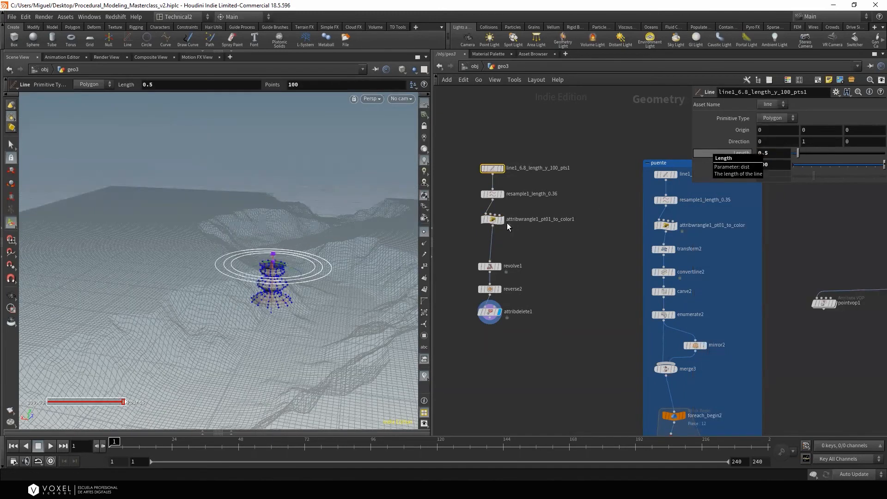
Reduce the copied wrangle's Altura to about 0.201 to slim the revolved post
{"action": "middle_click_drag", "start_coordinate": [281, 247], "coordinate": [236, 224], "text": "alt"}
{"action": "right_click_drag", "start_coordinate": [235, 224], "coordinate": [486, 304], "text": "alt"}
{"action": "left_click", "coordinate": [488, 310]}
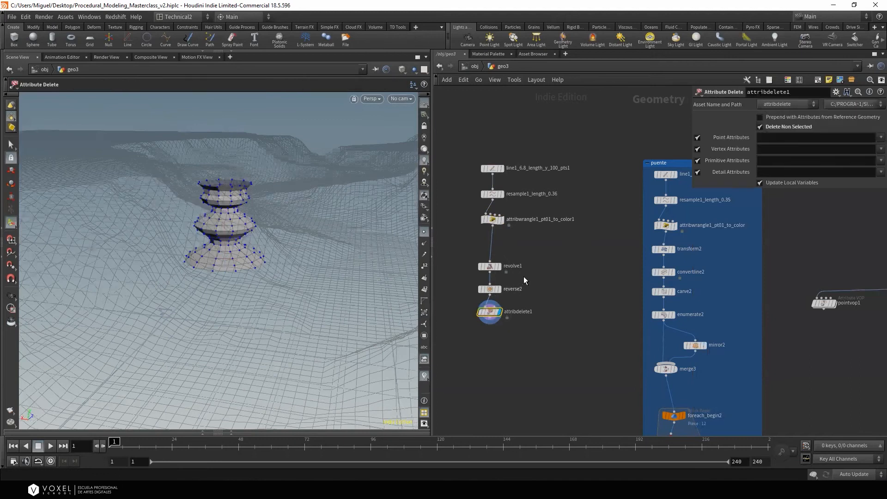
{"action": "left_click", "coordinate": [492, 219]}
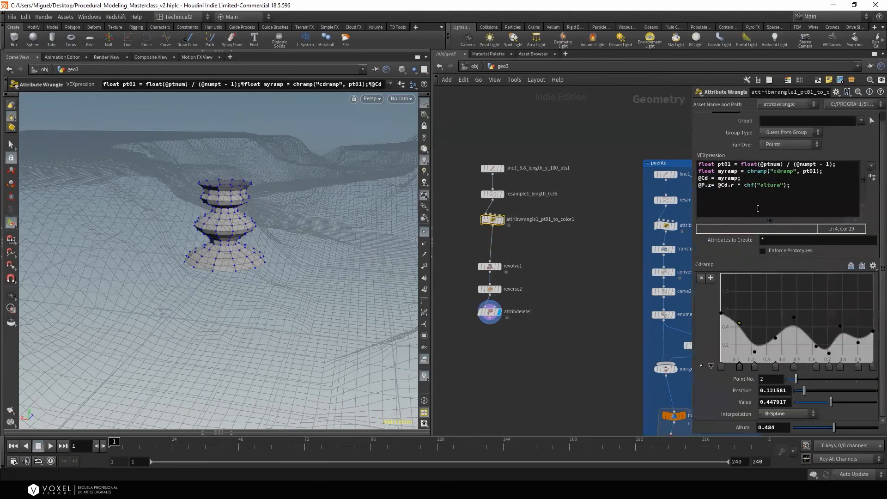
{"action": "left_click_drag", "start_coordinate": [833, 426], "coordinate": [809, 428]}
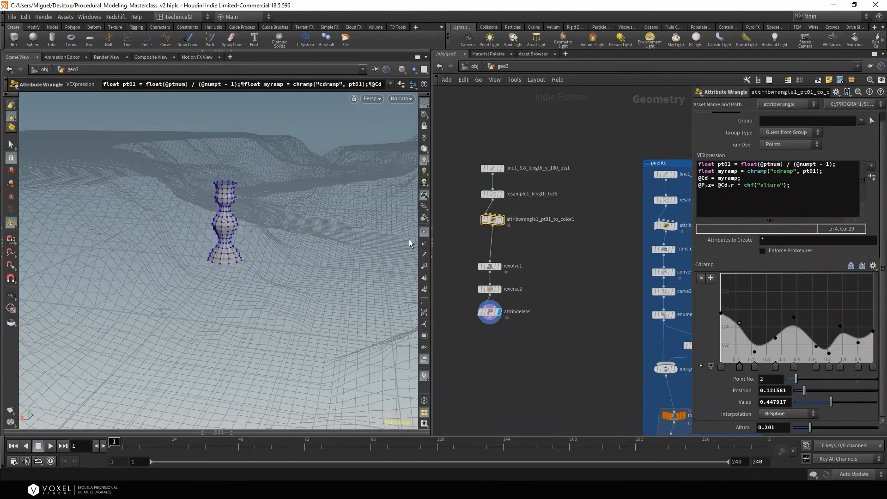
Turn off point display in the viewport and examine the revolved post from several angles
{"action": "left_click", "coordinate": [425, 232]}
{"action": "left_click_drag", "start_coordinate": [295, 253], "coordinate": [281, 217], "text": "alt"}
{"action": "right_click_drag", "start_coordinate": [281, 218], "coordinate": [276, 238], "text": "alt"}
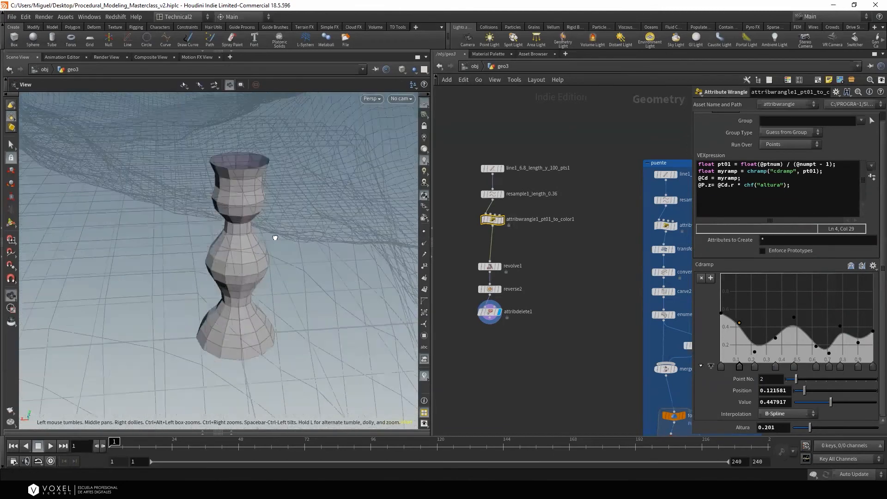
{"action": "left_click_drag", "start_coordinate": [276, 238], "coordinate": [339, 265], "text": "alt"}
{"action": "right_click_drag", "start_coordinate": [339, 266], "coordinate": [311, 248], "text": "alt"}
{"action": "left_click_drag", "start_coordinate": [311, 247], "coordinate": [330, 224], "text": "alt"}
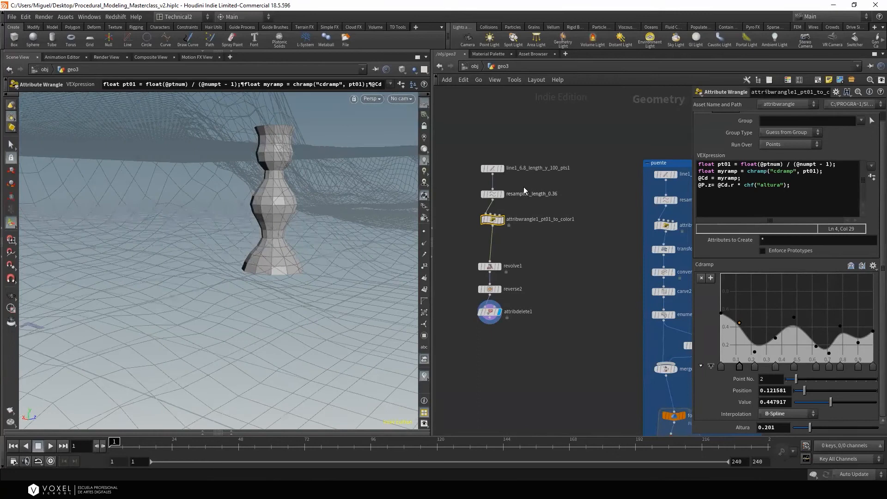
Reduce the copied Resample's maximum segment length to 0 and show the copied wrangle's ramp parameters
{"action": "left_click", "coordinate": [491, 195]}
{"action": "middle_click_drag", "start_coordinate": [777, 183], "coordinate": [753, 201]}
{"action": "left_click_drag", "start_coordinate": [297, 180], "coordinate": [430, 259], "text": "alt"}
{"action": "left_click_drag", "start_coordinate": [273, 149], "coordinate": [525, 238], "text": "alt"}
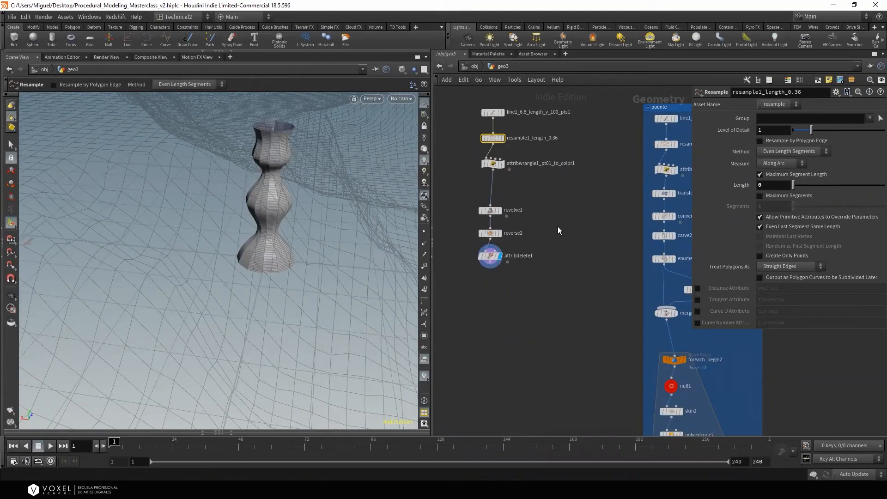
{"action": "middle_click_drag", "start_coordinate": [522, 163], "coordinate": [530, 199]}
{"action": "left_click", "coordinate": [483, 205]}
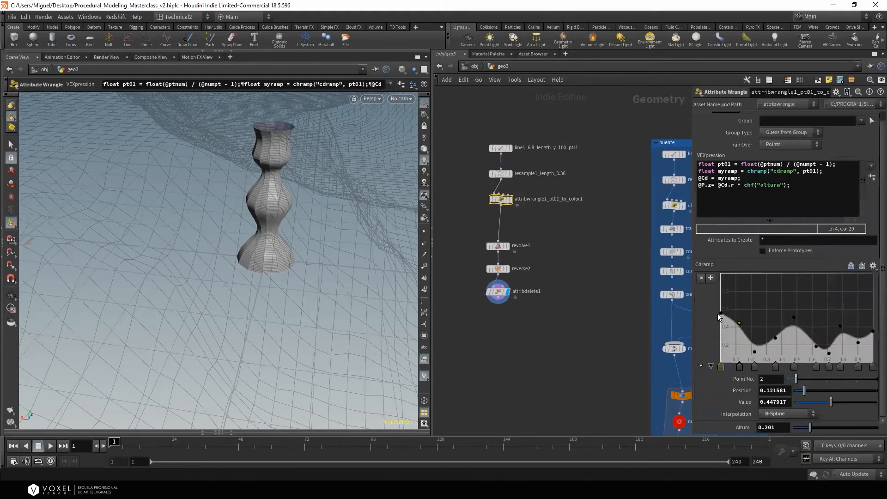
{"action": "left_click_drag", "start_coordinate": [309, 273], "coordinate": [299, 316]}
Add a PolyFill after the Attribute Delete and display it to cap the post's open ends
{"action": "left_click", "coordinate": [494, 299]}
{"action": "key", "text": "Tab"}
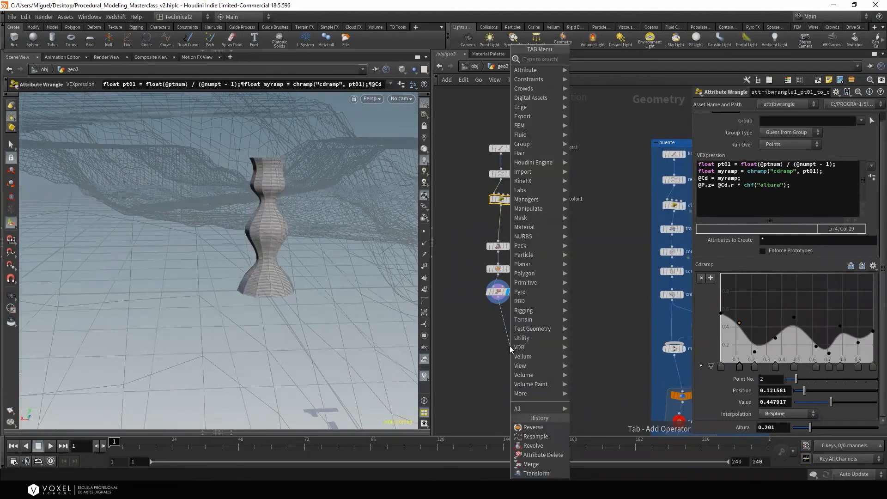
{"action": "type", "text": "fil"}
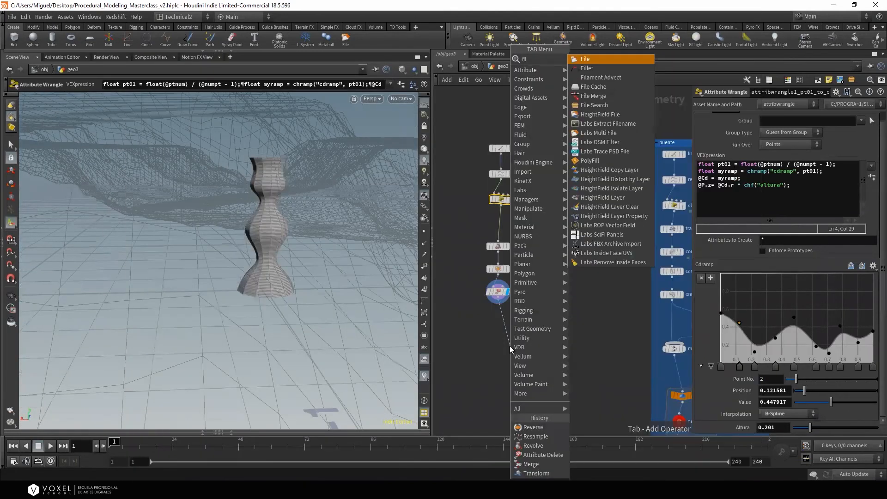
{"action": "left_click", "coordinate": [594, 160]}
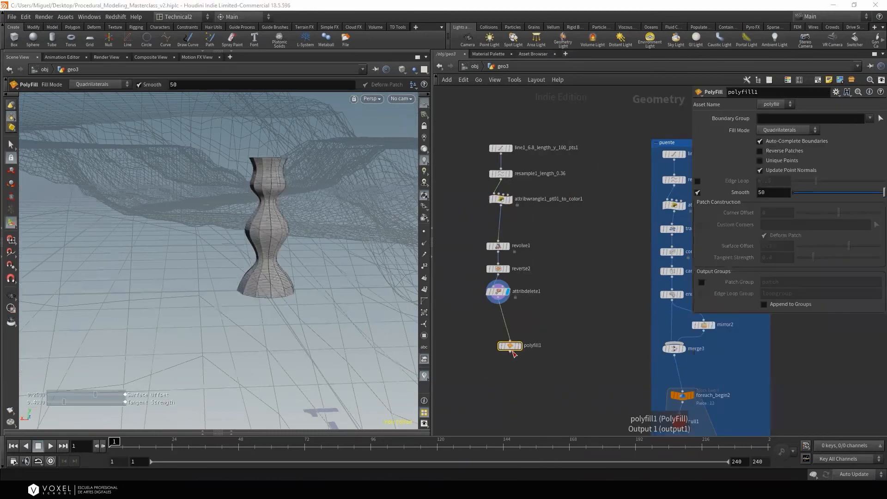
{"action": "left_click", "coordinate": [503, 322]}
{"action": "left_click_drag", "start_coordinate": [503, 325], "coordinate": [500, 317]}
{"action": "left_click_drag", "start_coordinate": [331, 204], "coordinate": [294, 245], "text": "alt"}
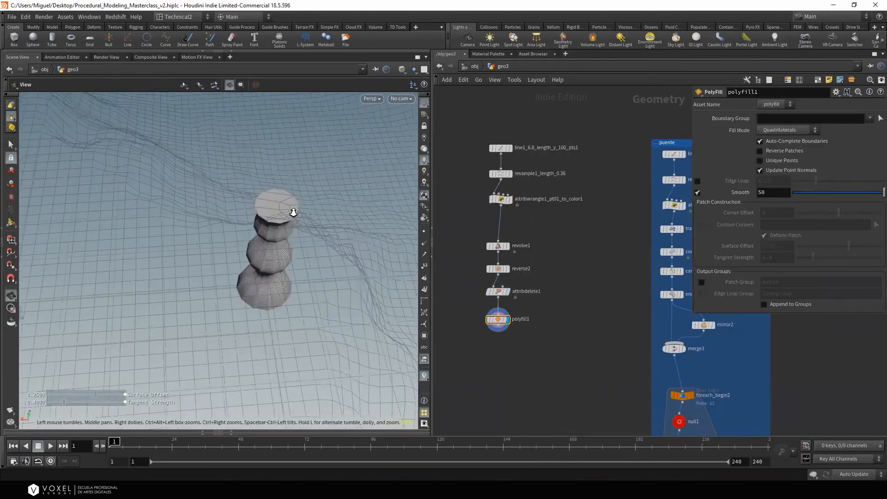
{"action": "right_click_drag", "start_coordinate": [293, 212], "coordinate": [328, 232], "text": "alt"}
Set the PolyFill's fill mode to Single Polygon
{"action": "left_click", "coordinate": [777, 131]}
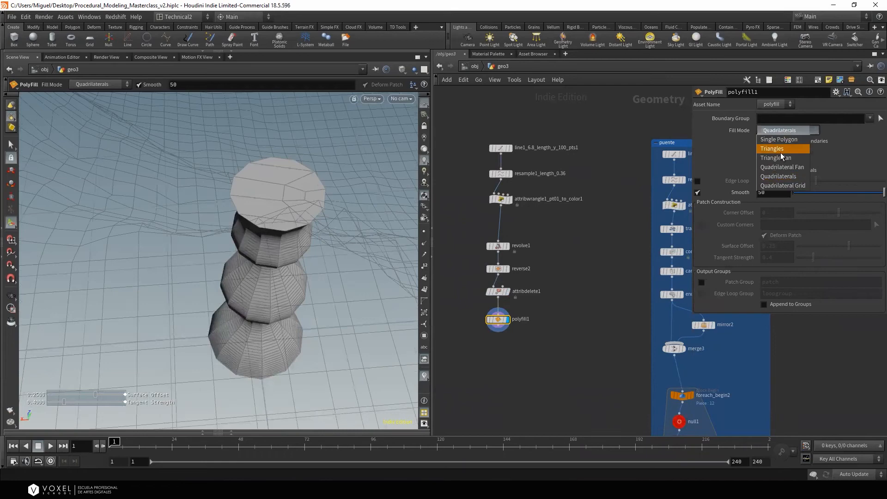
{"action": "left_click", "coordinate": [780, 140]}
{"action": "left_click_drag", "start_coordinate": [341, 238], "coordinate": [375, 224], "text": "alt"}
{"action": "right_click_drag", "start_coordinate": [375, 224], "coordinate": [180, 268], "text": "alt"}
{"action": "left_click_drag", "start_coordinate": [179, 268], "coordinate": [393, 263], "text": "alt"}
{"action": "right_click_drag", "start_coordinate": [393, 263], "coordinate": [240, 255], "text": "alt"}
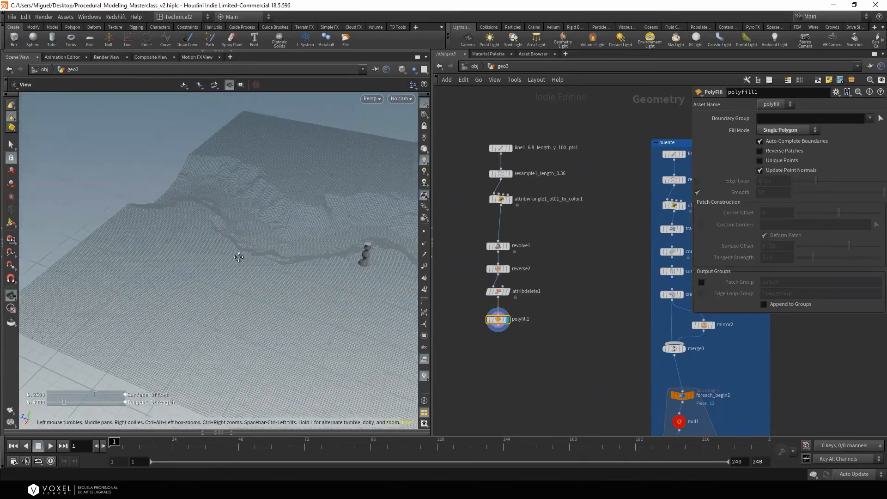
{"action": "left_click_drag", "start_coordinate": [239, 255], "coordinate": [333, 266], "text": "alt"}
Add a Transform after the PolyFill and display its result
{"action": "scroll", "coordinate": [498, 242], "scroll_direction": "down", "scroll_amount": 3}
{"action": "middle_click_drag", "start_coordinate": [505, 310], "coordinate": [473, 234]}
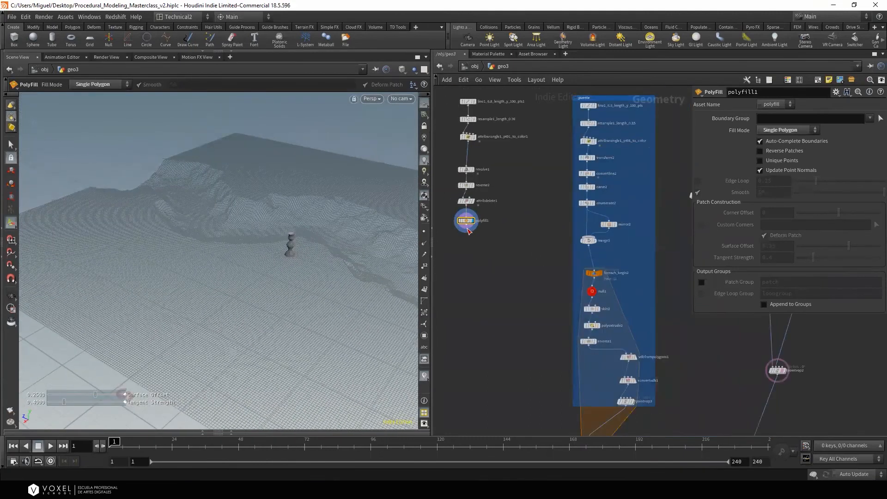
{"action": "key", "text": "Tab"}
{"action": "type", "text": "tra"}
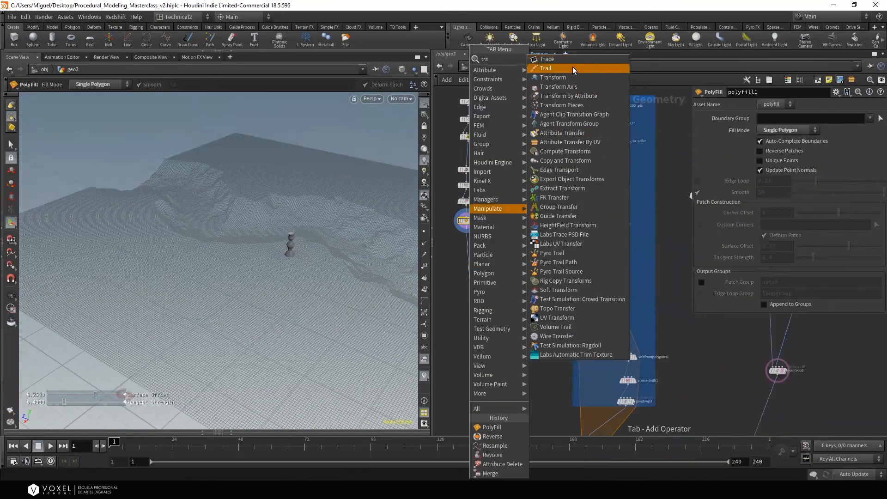
{"action": "left_click", "coordinate": [569, 76]}
{"action": "left_click", "coordinate": [469, 280]}
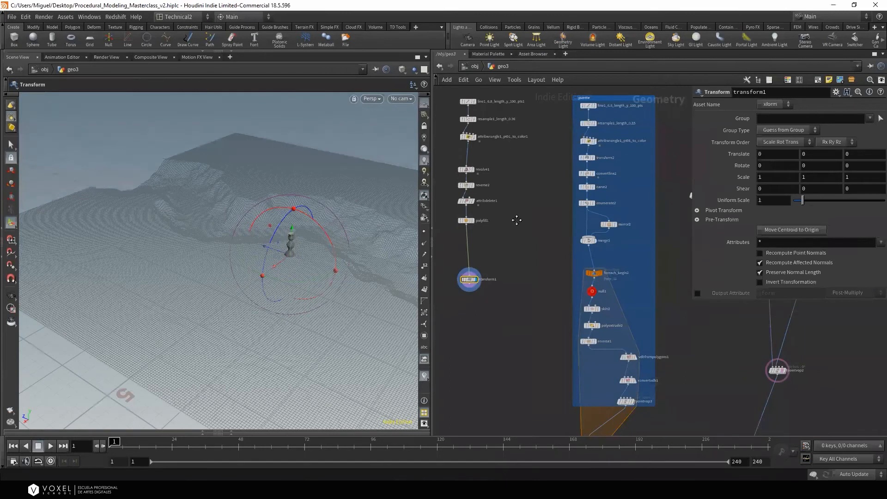
Template the bridge's final Transform so the bridge shows as a placement reference instead of the terrain
{"action": "middle_click_drag", "start_coordinate": [517, 220], "coordinate": [521, 120]}
{"action": "scroll", "coordinate": [521, 126], "scroll_direction": "down", "scroll_amount": 2}
{"action": "scroll", "coordinate": [616, 305], "scroll_direction": "up", "scroll_amount": 2}
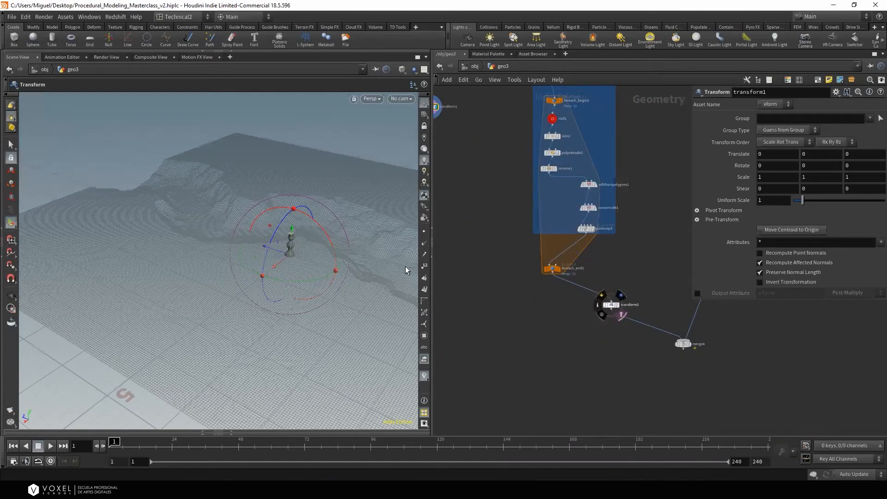
{"action": "left_click_drag", "start_coordinate": [330, 255], "coordinate": [252, 238], "text": "alt"}
{"action": "middle_click_drag", "start_coordinate": [437, 142], "coordinate": [497, 213]}
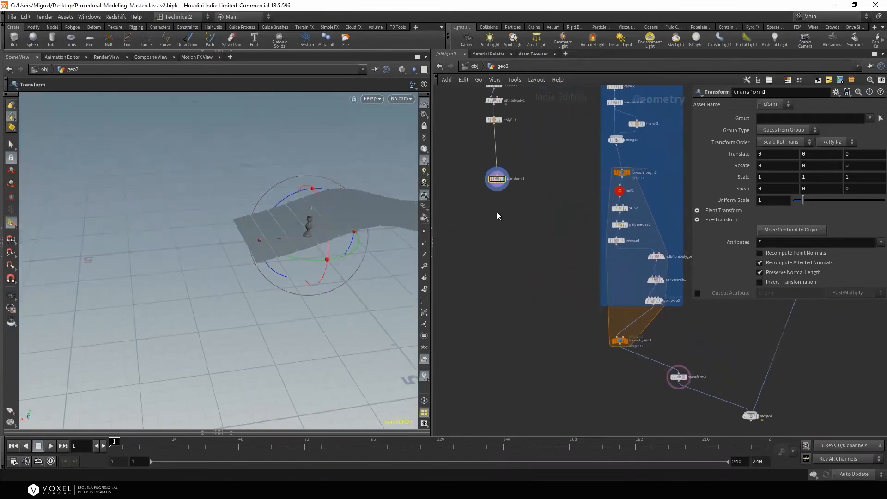
Move the post beside the start of the bridge, translating it to about 2.11, 0.664, -0.139
{"action": "left_click_drag", "start_coordinate": [292, 235], "coordinate": [301, 278]}
{"action": "key", "text": "Escape"}
{"action": "key", "text": "Return"}
{"action": "left_click_drag", "start_coordinate": [301, 278], "coordinate": [234, 259], "text": "alt"}
{"action": "left_click_drag", "start_coordinate": [225, 197], "coordinate": [204, 224]}
{"action": "left_click_drag", "start_coordinate": [271, 222], "coordinate": [325, 280], "text": "alt"}
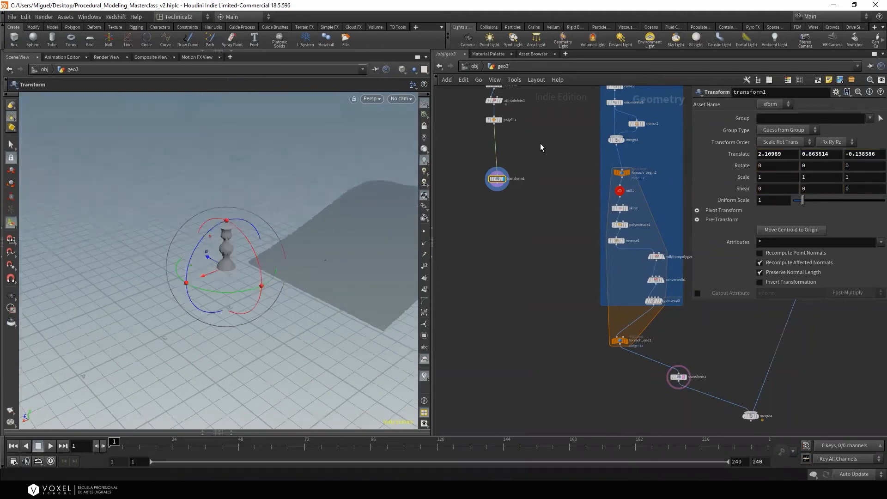
Set the copied line's length to 1
{"action": "middle_click_drag", "start_coordinate": [540, 144], "coordinate": [546, 248]}
{"action": "scroll", "coordinate": [537, 169], "scroll_direction": "up", "scroll_amount": 2}
{"action": "middle_click_drag", "start_coordinate": [537, 169], "coordinate": [538, 232]}
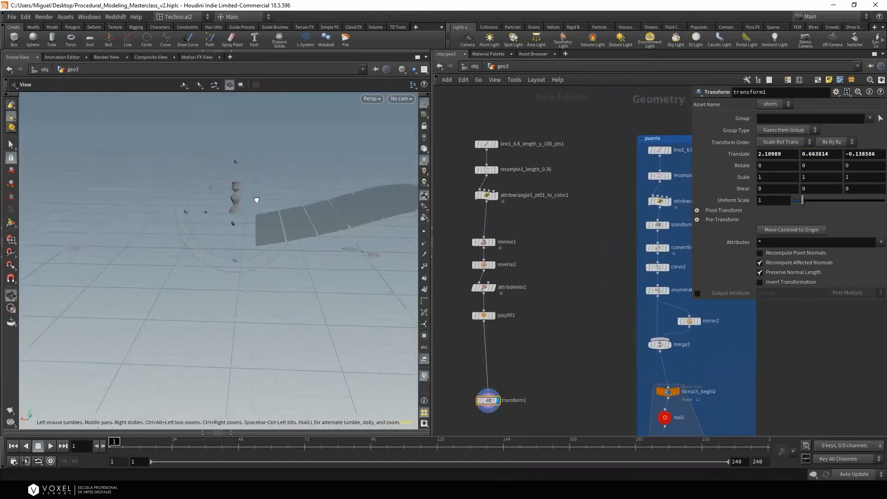
{"action": "left_click", "coordinate": [486, 144]}
{"action": "left_click_drag", "start_coordinate": [772, 155], "coordinate": [706, 160]}
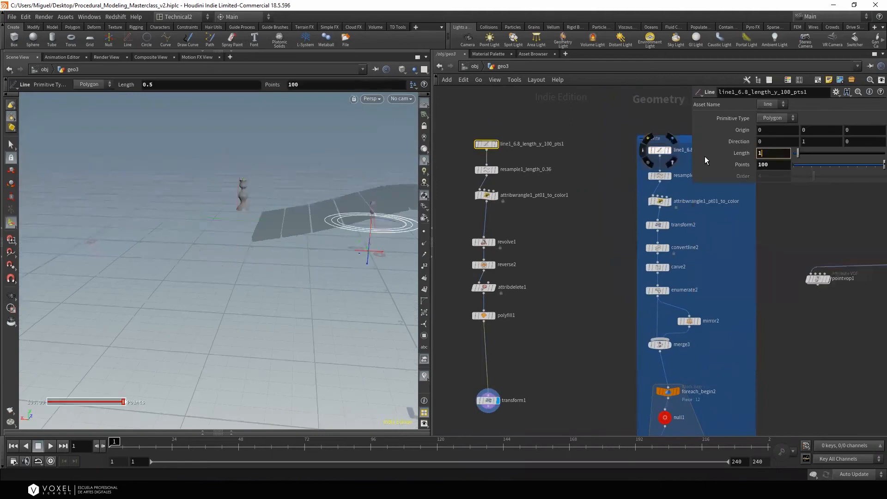
{"action": "type", "text": "1"}
{"action": "key", "text": "Return"}
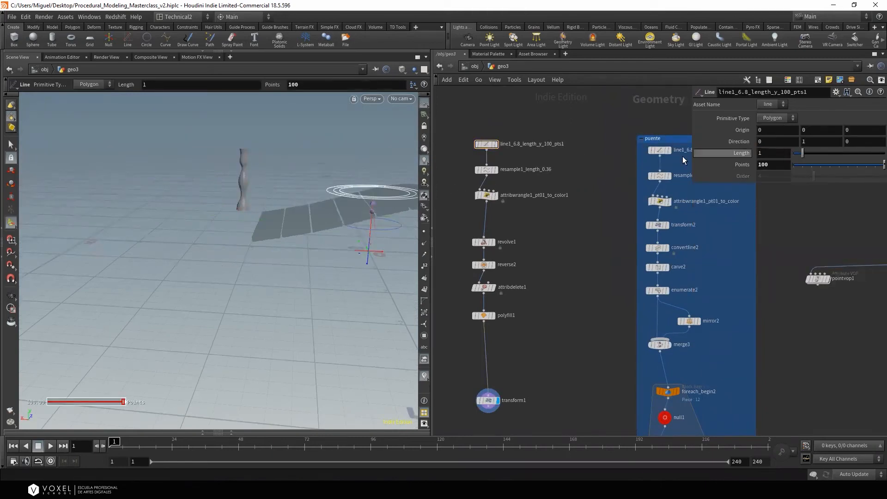
Raise the copied wrangle's Altura to about 0.501 to thicken the post
{"action": "left_click", "coordinate": [486, 195]}
{"action": "middle_click_drag", "start_coordinate": [773, 428], "coordinate": [794, 416]}
{"action": "left_click_drag", "start_coordinate": [194, 269], "coordinate": [217, 273], "text": "alt"}
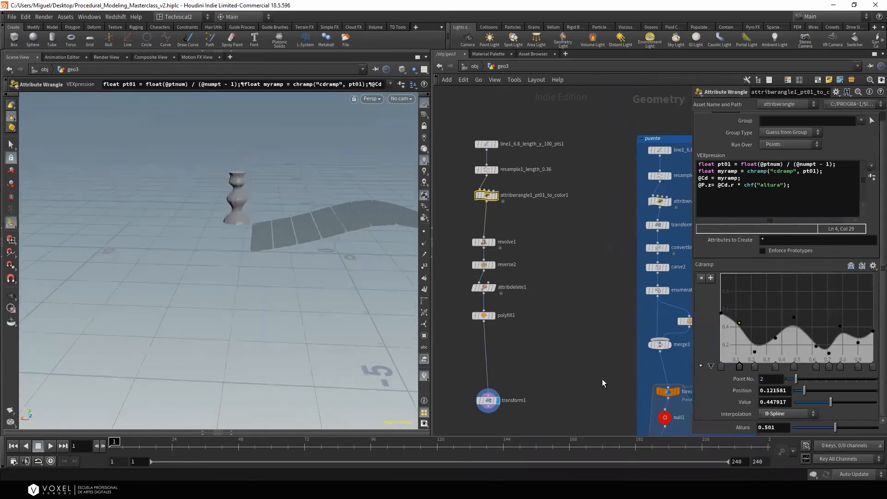
{"action": "middle_click_drag", "start_coordinate": [602, 382], "coordinate": [579, 311]}
{"action": "left_click_drag", "start_coordinate": [218, 208], "coordinate": [238, 222], "text": "alt"}
Add a Mirror after the post's Transform and display the mirrored posts
{"action": "middle_click_drag", "start_coordinate": [507, 333], "coordinate": [506, 275]}
{"action": "left_click_drag", "start_coordinate": [468, 272], "coordinate": [463, 244]}
{"action": "left_click", "coordinate": [461, 249]}
{"action": "key", "text": "Tab"}
{"action": "type", "text": "mi"}
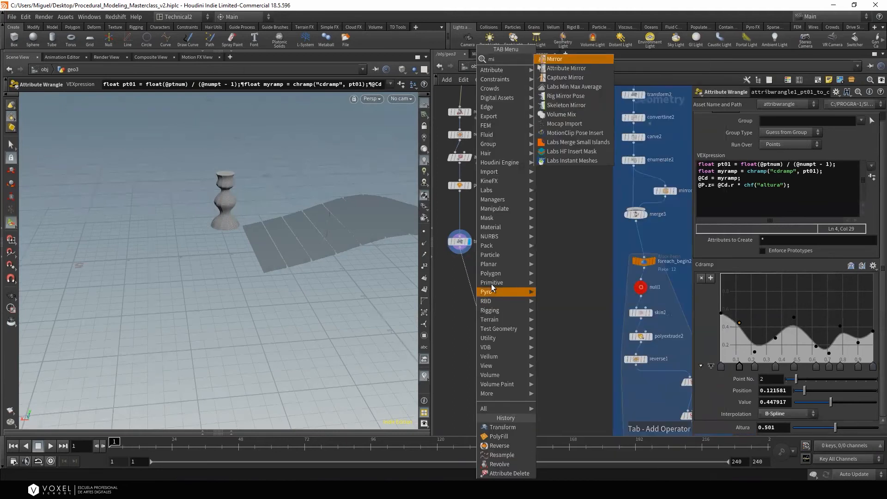
{"action": "left_click", "coordinate": [552, 59]}
{"action": "left_click", "coordinate": [486, 305]}
{"action": "left_click_drag", "start_coordinate": [222, 270], "coordinate": [295, 317]}
{"action": "key", "text": "Return"}
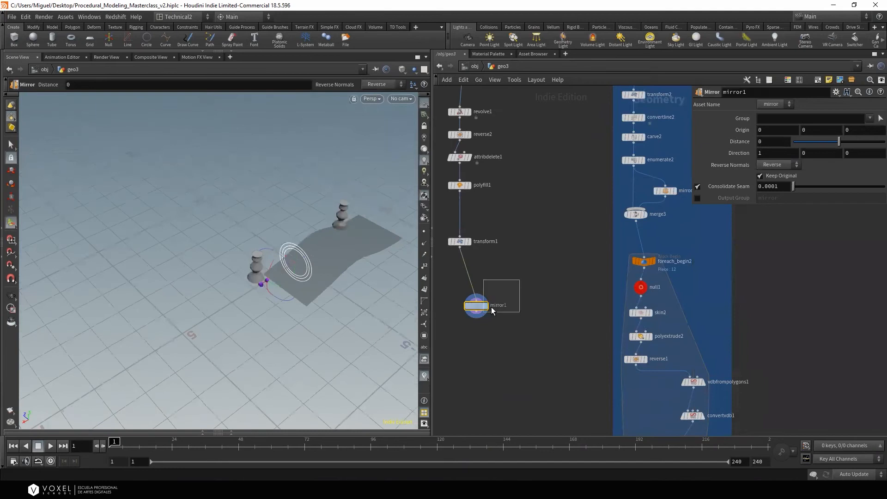
Set the Mirror's direction to 0, 0, 1
{"action": "type", "text": "0"}
{"action": "key", "text": "Tab"}
{"action": "key", "text": "Tab"}
{"action": "type", "text": "1"}
{"action": "key", "text": "Return"}
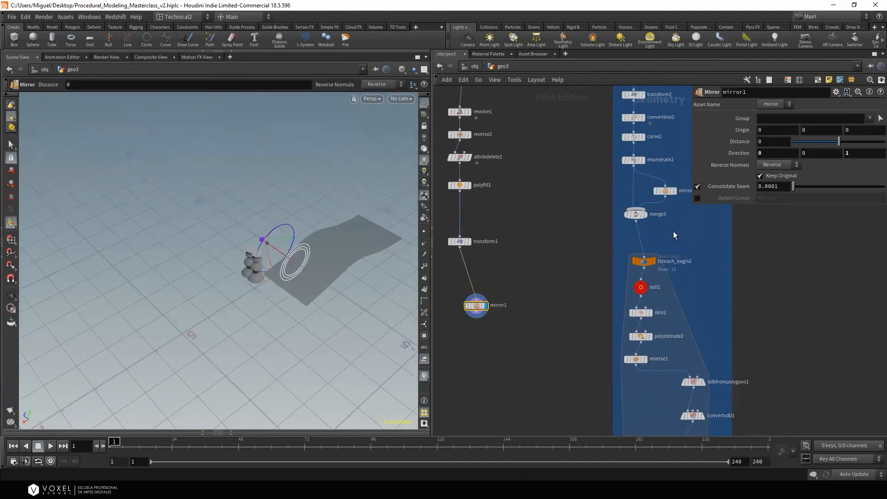
{"action": "right_click_drag", "start_coordinate": [271, 250], "coordinate": [289, 261], "text": "alt"}
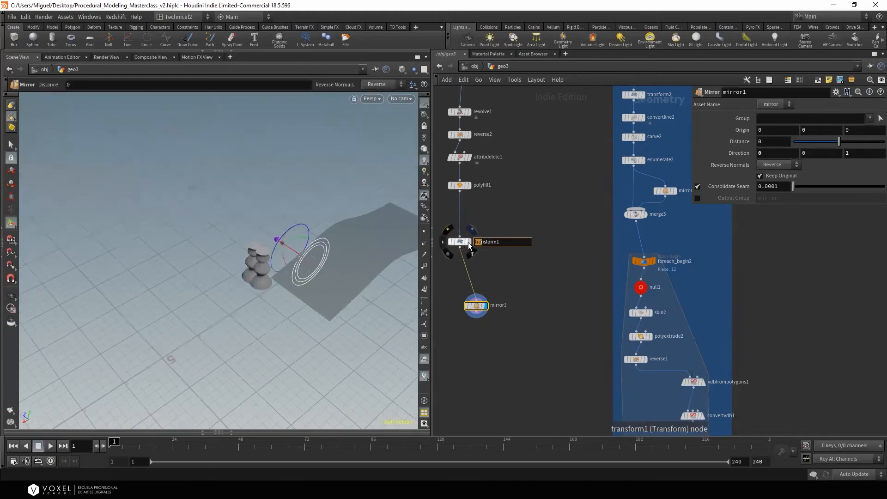
Translate the source post in Z to about 1.114 while displaying the Mirror's result
{"action": "left_click", "coordinate": [469, 242]}
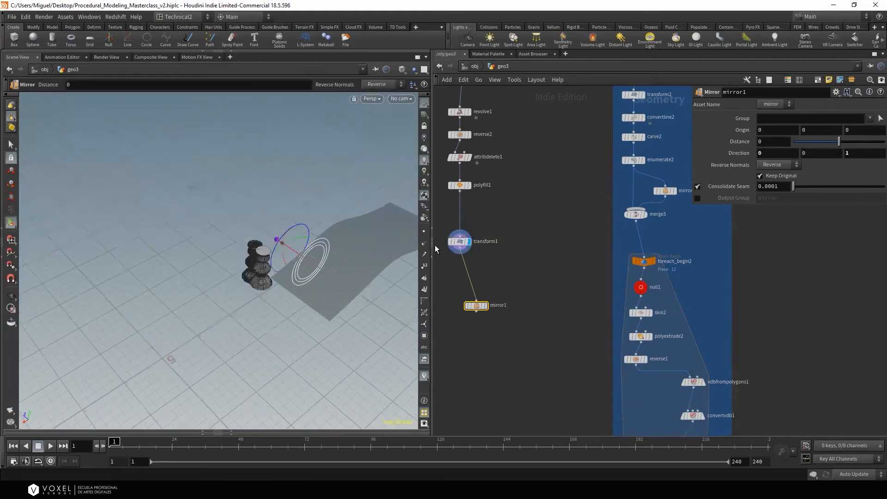
{"action": "left_click", "coordinate": [460, 242]}
{"action": "left_click_drag", "start_coordinate": [236, 284], "coordinate": [186, 238]}
{"action": "left_click", "coordinate": [484, 305]}
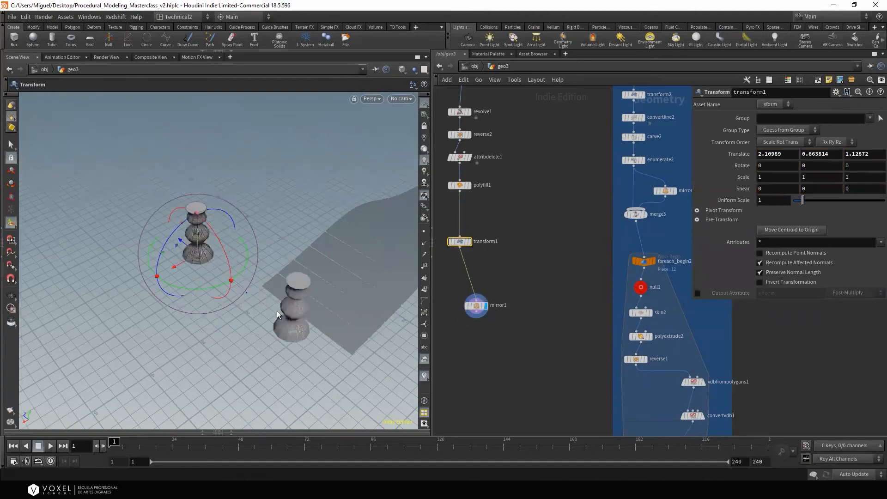
{"action": "key", "text": "Escape"}
{"action": "left_click_drag", "start_coordinate": [347, 325], "coordinate": [337, 311]}
{"action": "key", "text": "t"}
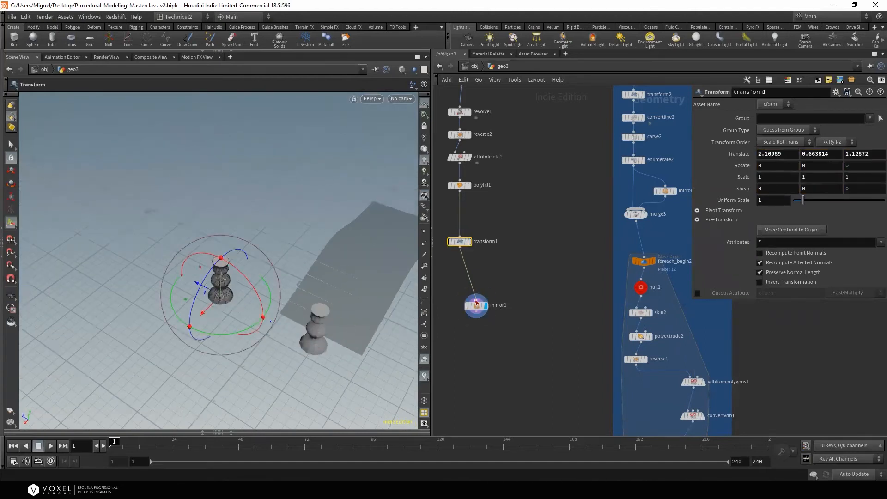
{"action": "left_click_drag", "start_coordinate": [206, 287], "coordinate": [209, 289]}
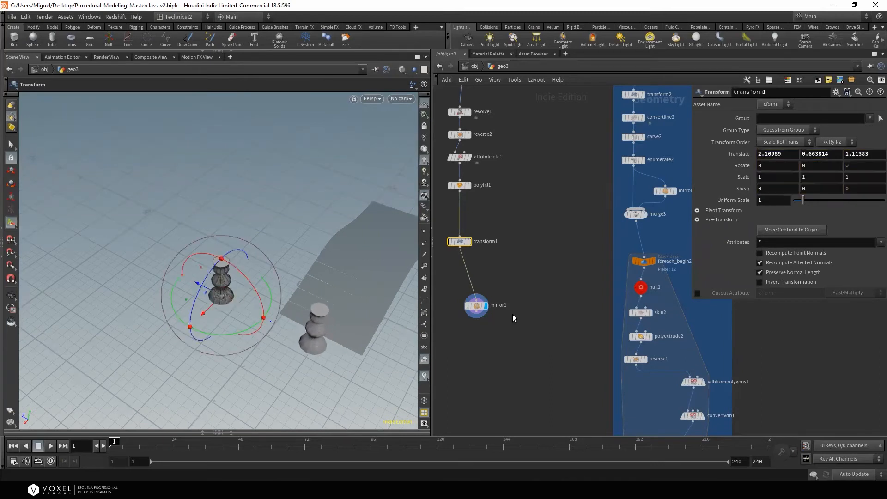
Pull the post's Transform out of the chain and connect the PolyFill directly to the Mirror
{"action": "left_click_drag", "start_coordinate": [459, 247], "coordinate": [495, 356]}
{"action": "left_click_drag", "start_coordinate": [476, 284], "coordinate": [480, 277]}
{"action": "left_click", "coordinate": [543, 295]}
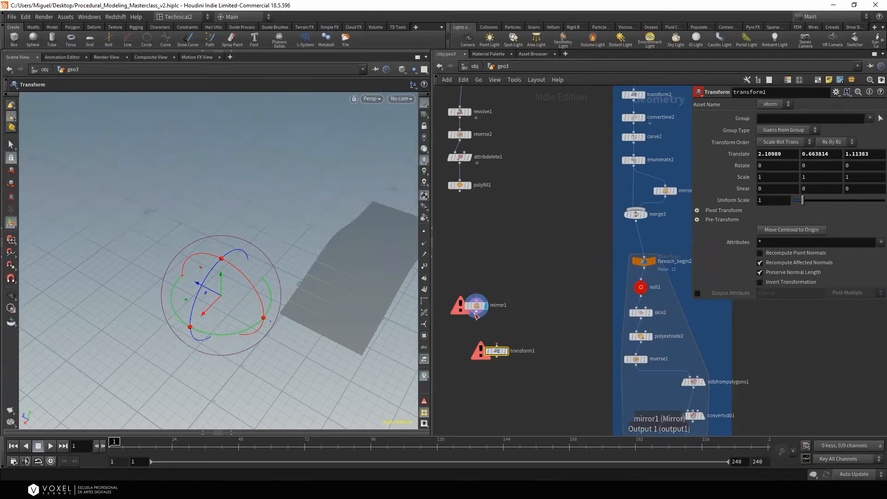
{"action": "left_click_drag", "start_coordinate": [460, 196], "coordinate": [463, 249]}
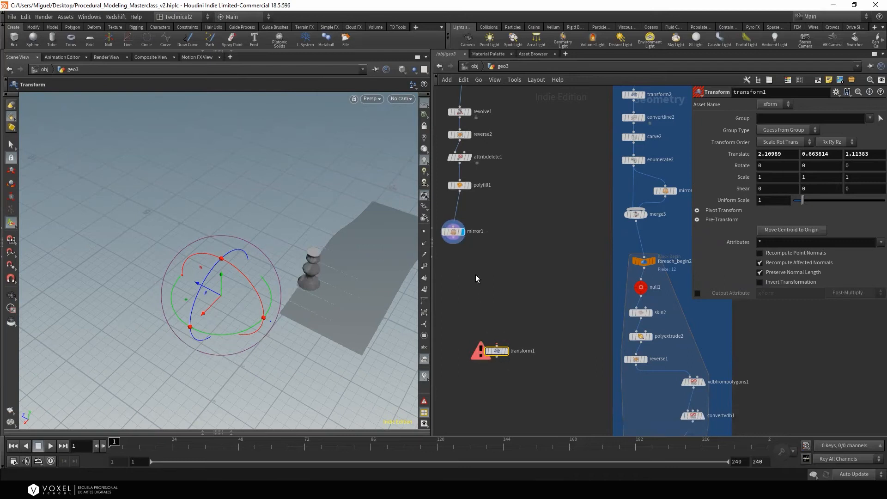
Add a new Transform beside the Mirror and feed it the PolyFill's output
{"action": "key", "text": "Tab"}
{"action": "type", "text": "tra"}
{"action": "left_click", "coordinate": [564, 77]}
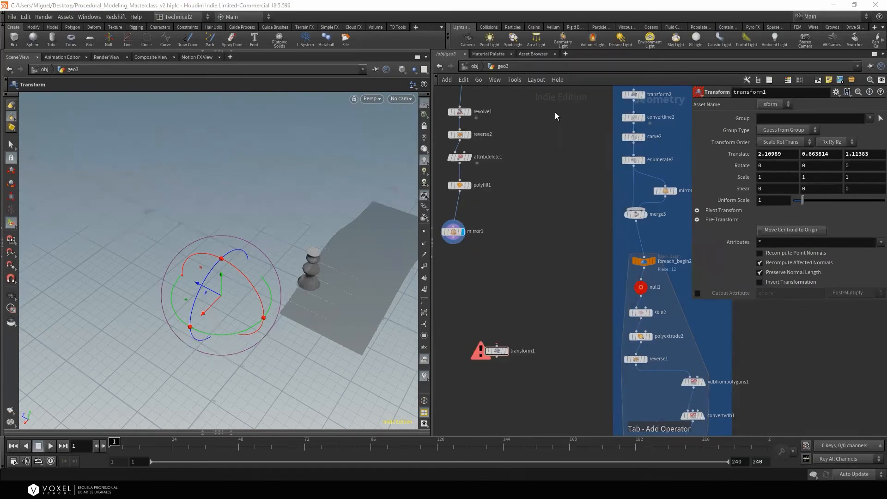
{"action": "left_click", "coordinate": [453, 273]}
{"action": "left_click_drag", "start_coordinate": [454, 271], "coordinate": [505, 213]}
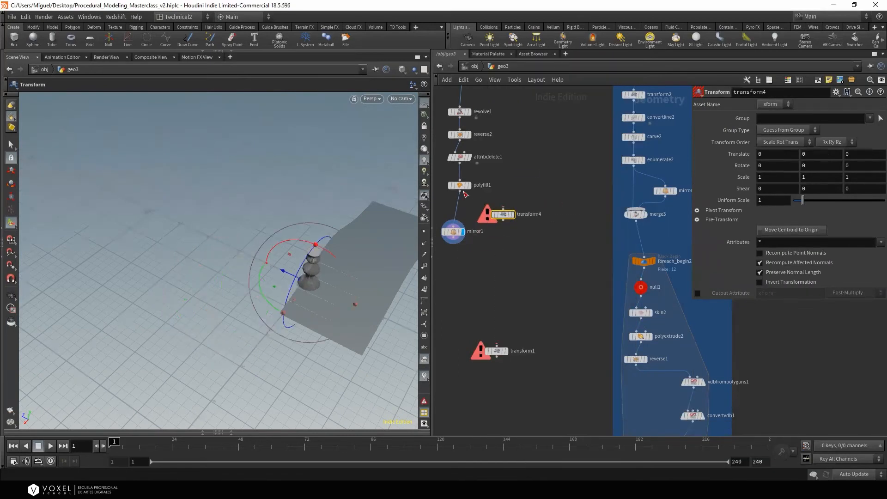
{"action": "left_click_drag", "start_coordinate": [460, 190], "coordinate": [503, 210]}
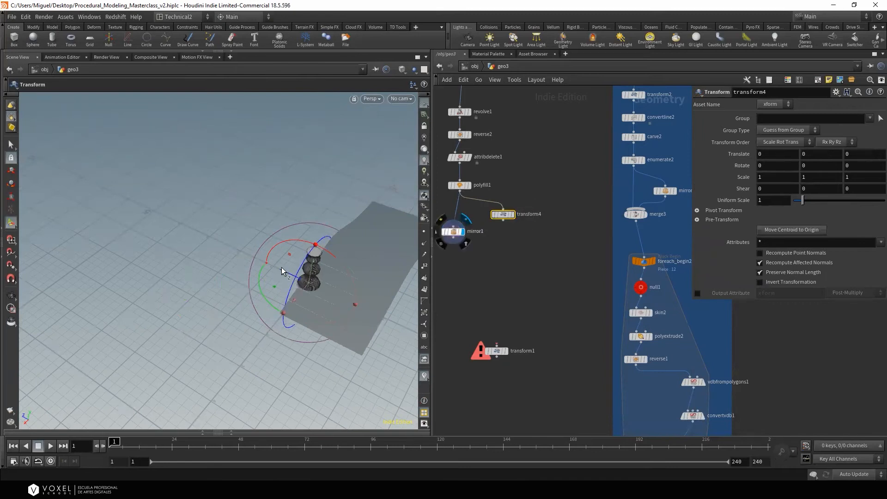
Route the new Transform into the Mirror and translate the post in Z to about 0.919
{"action": "left_click_drag", "start_coordinate": [283, 271], "coordinate": [277, 267]}
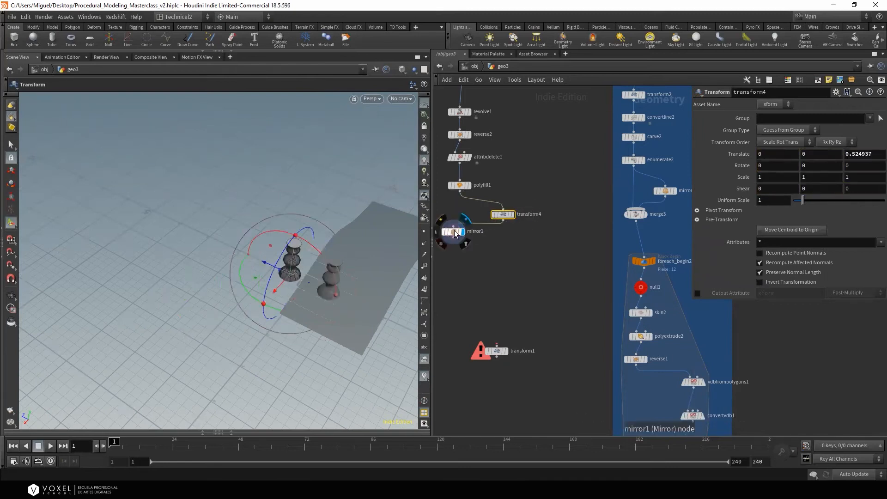
{"action": "left_click_drag", "start_coordinate": [455, 233], "coordinate": [462, 259]}
{"action": "left_click_drag", "start_coordinate": [278, 268], "coordinate": [259, 254]}
Connect the Mirror's output to the detached Transform and display that Transform
{"action": "left_click", "coordinate": [460, 263]}
{"action": "left_click", "coordinate": [491, 346]}
{"action": "left_click", "coordinate": [493, 350]}
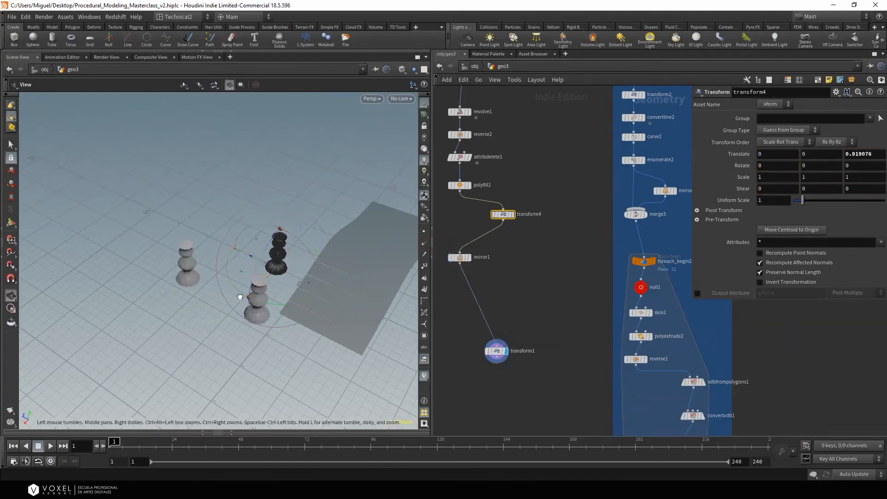
Translate the pre-mirror Transform to about 1.138 in Z and arrange the final Transform node below the Mirror
{"action": "left_click_drag", "start_coordinate": [214, 285], "coordinate": [291, 345]}
{"action": "left_click", "coordinate": [529, 214]}
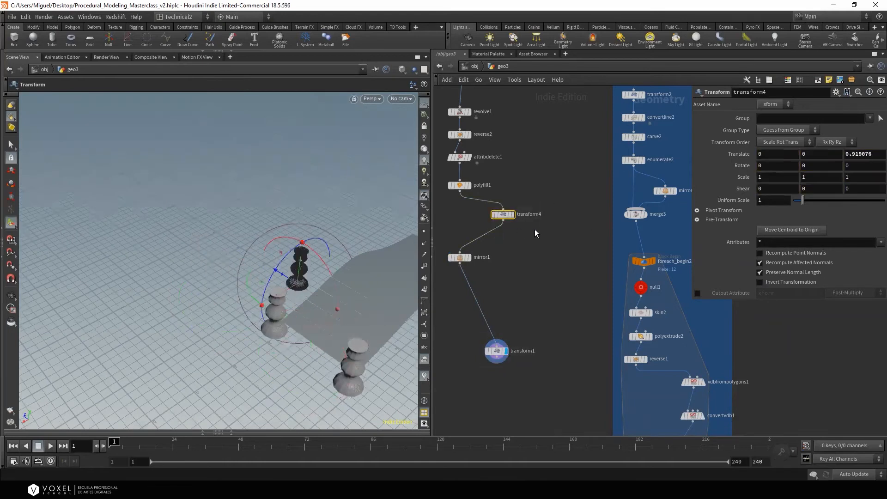
{"action": "left_click_drag", "start_coordinate": [281, 276], "coordinate": [280, 274]}
{"action": "key", "text": "ctrl+z"}
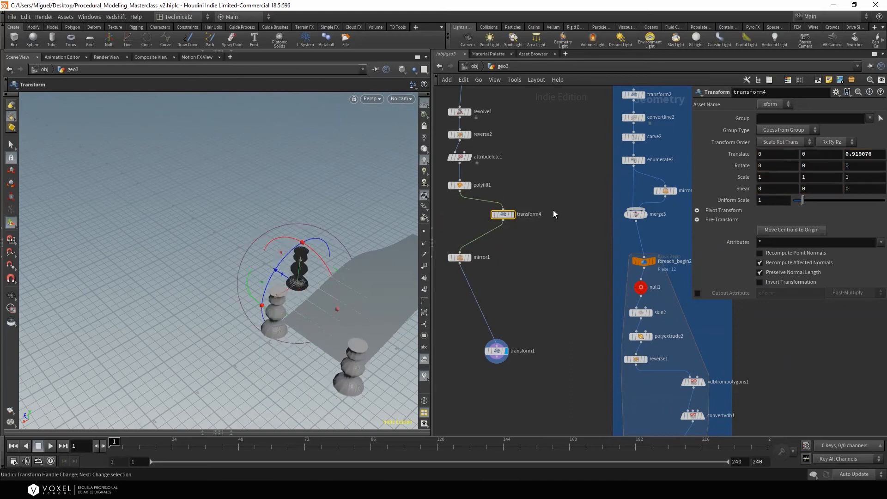
{"action": "left_click_drag", "start_coordinate": [500, 223], "coordinate": [500, 225]}
{"action": "left_click_drag", "start_coordinate": [280, 273], "coordinate": [208, 230]}
{"action": "scroll", "coordinate": [556, 325], "scroll_direction": "down", "scroll_amount": 1}
{"action": "middle_click_drag", "start_coordinate": [555, 326], "coordinate": [580, 309]}
{"action": "left_click_drag", "start_coordinate": [541, 322], "coordinate": [508, 279]}
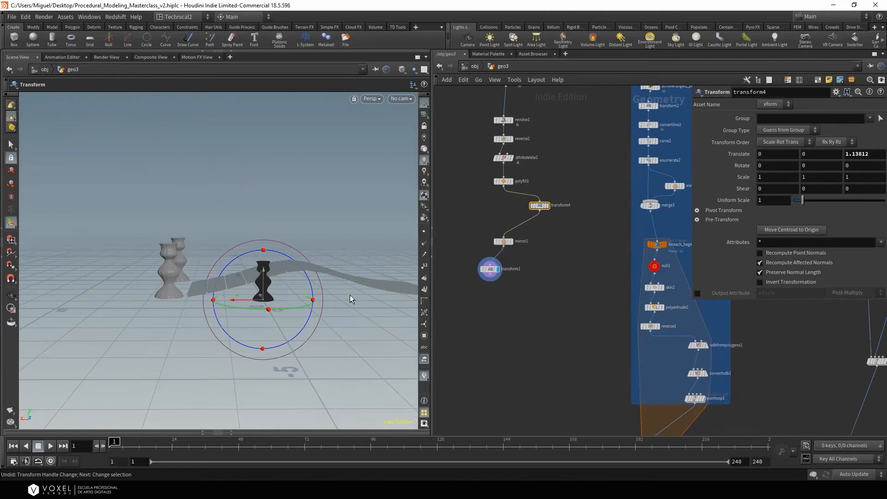
Duplicate the post pair's final Transform and move the copy to about -3.36 in X, at the bridge's opposite end
{"action": "left_click_drag", "start_coordinate": [350, 299], "coordinate": [303, 320], "text": "alt"}
{"action": "scroll", "coordinate": [551, 287], "scroll_direction": "up", "scroll_amount": 1}
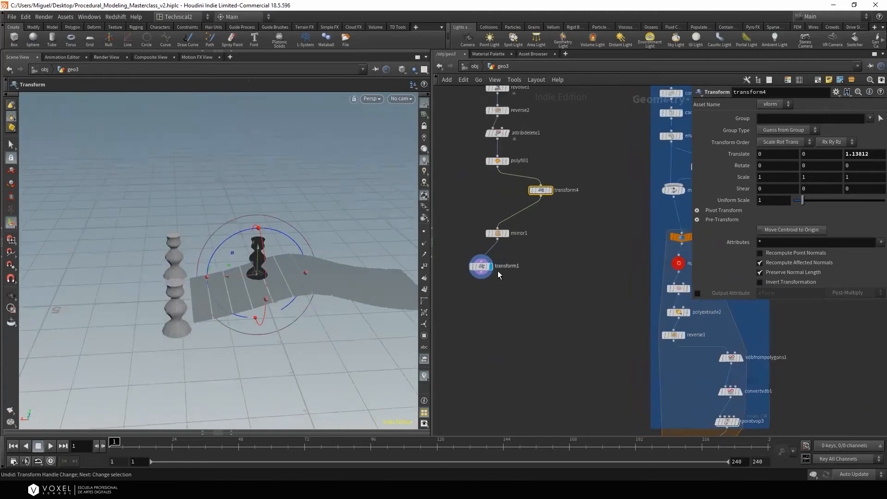
{"action": "left_click_drag", "start_coordinate": [482, 270], "coordinate": [571, 271], "text": "alt"}
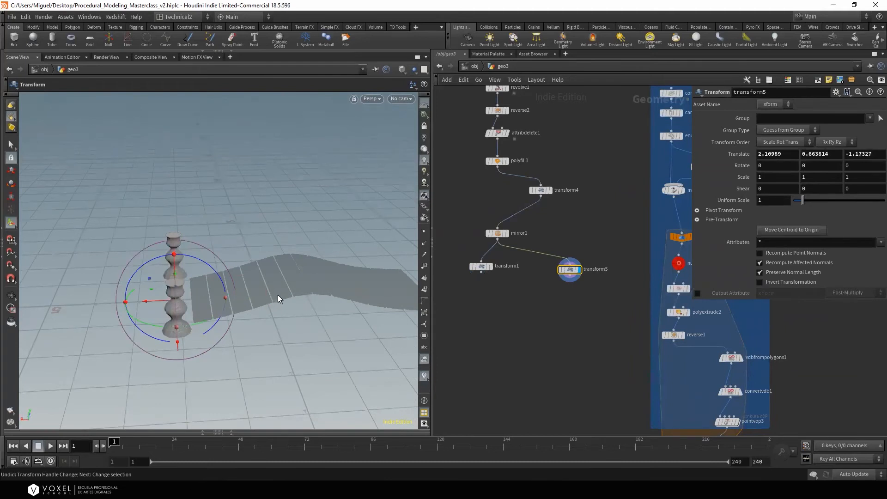
{"action": "left_click_drag", "start_coordinate": [154, 302], "coordinate": [342, 298]}
{"action": "middle_click_drag", "start_coordinate": [341, 312], "coordinate": [249, 300], "text": "alt"}
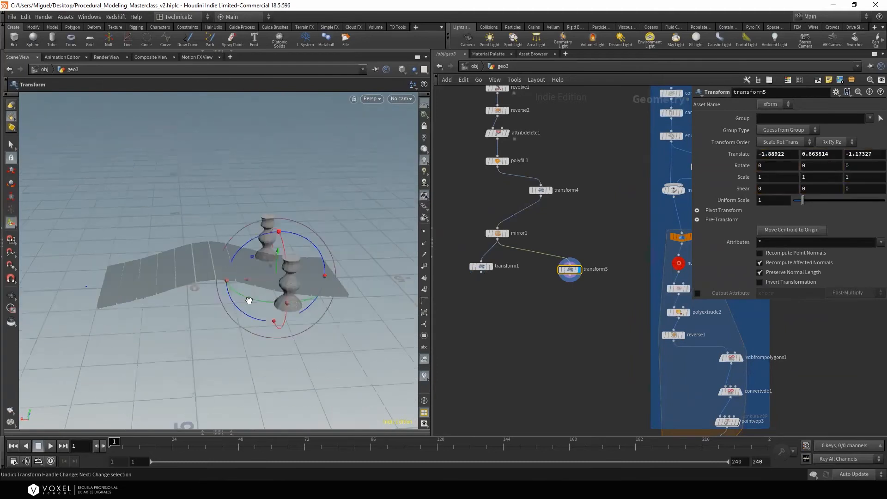
{"action": "left_click_drag", "start_coordinate": [284, 281], "coordinate": [334, 290]}
Add a Merge node below the two post Transforms, connect both to it and display the combined posts
{"action": "scroll", "coordinate": [535, 299], "scroll_direction": "down", "scroll_amount": 3}
{"action": "left_click_drag", "start_coordinate": [587, 284], "coordinate": [586, 283]}
{"action": "scroll", "coordinate": [522, 291], "scroll_direction": "up", "scroll_amount": 3}
{"action": "key", "text": "Tab"}
{"action": "type", "text": "mer"}
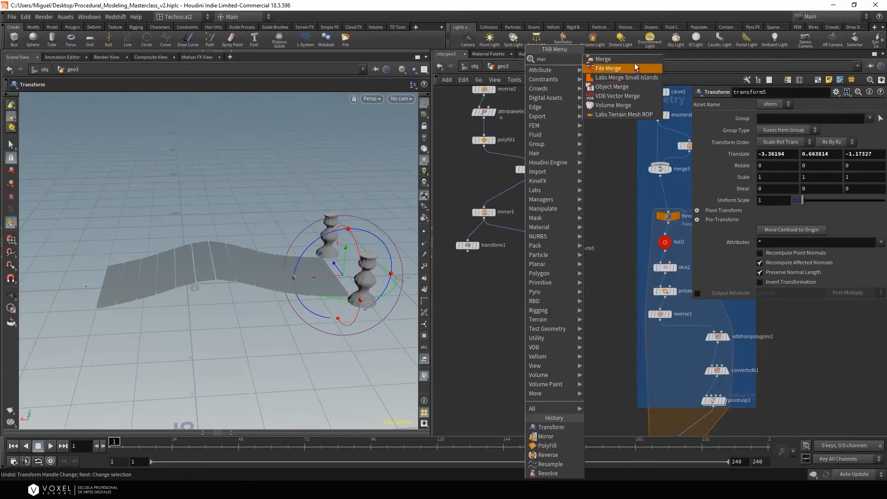
{"action": "left_click", "coordinate": [603, 58]}
{"action": "left_click", "coordinate": [532, 280]}
{"action": "scroll", "coordinate": [492, 269], "scroll_direction": "down", "scroll_amount": 3}
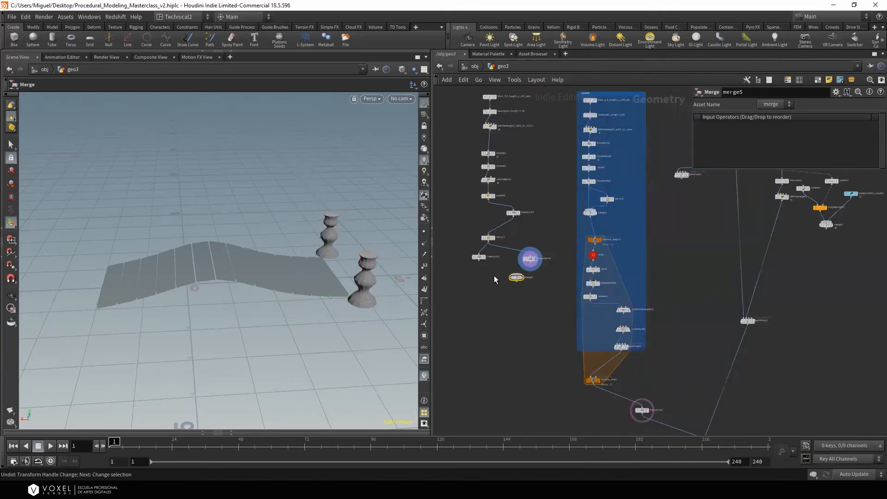
{"action": "middle_click_drag", "start_coordinate": [496, 302], "coordinate": [495, 255]}
{"action": "left_click_drag", "start_coordinate": [475, 216], "coordinate": [516, 230]}
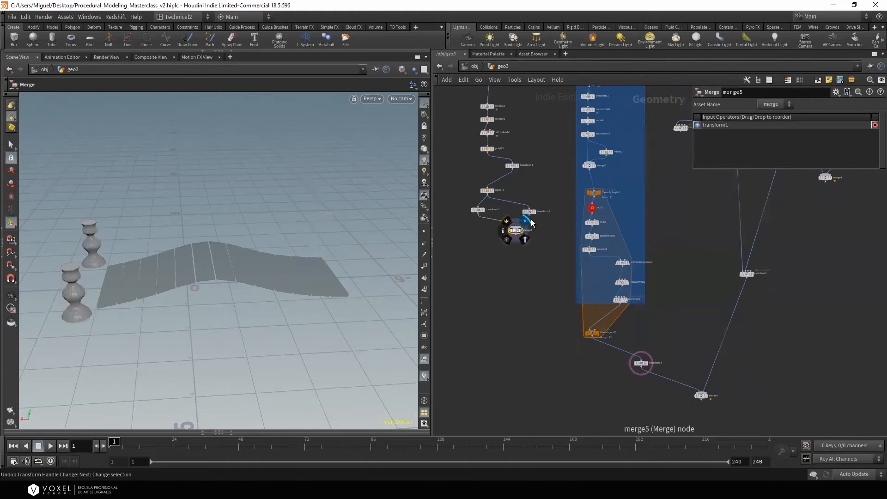
Connect the posts' Merge to the Merge of bridge and terrain and display that result
{"action": "left_click", "coordinate": [515, 235]}
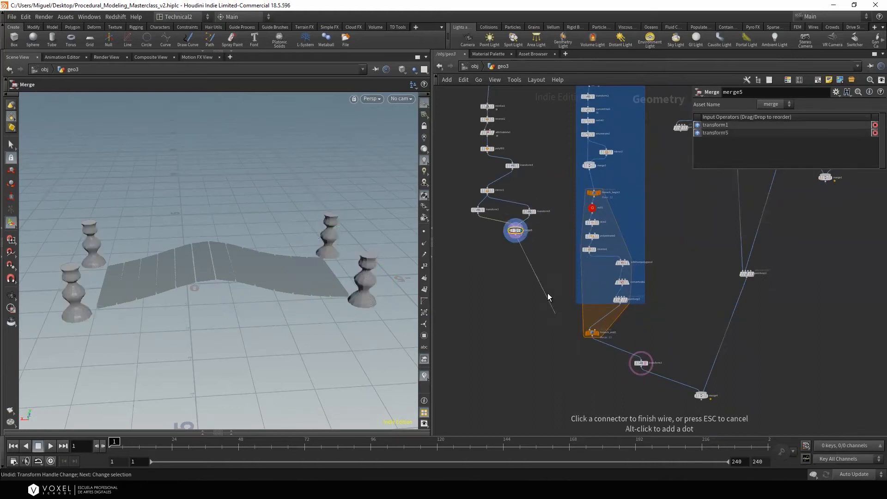
{"action": "left_click", "coordinate": [703, 395]}
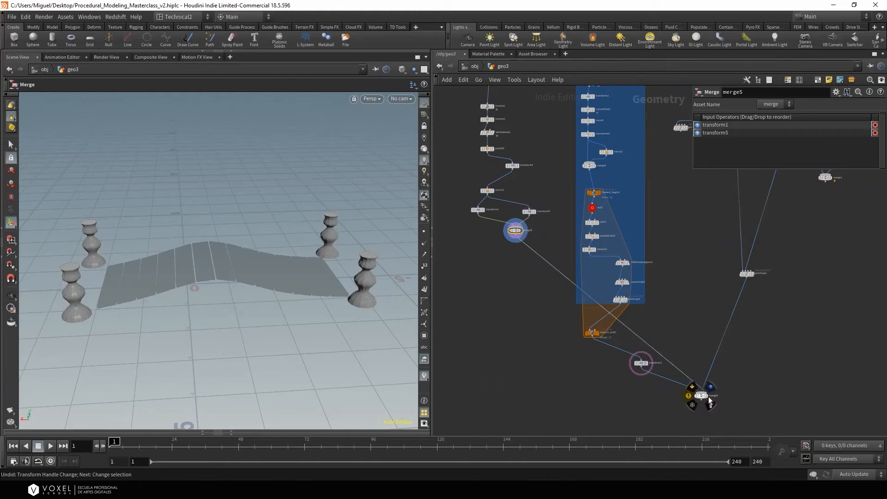
{"action": "left_click", "coordinate": [710, 401]}
{"action": "key", "text": "Escape"}
{"action": "left_click_drag", "start_coordinate": [307, 320], "coordinate": [217, 282]}
Lower the Altura value of the post profile's Attribute Wrangle to about 0.402
{"action": "middle_click_drag", "start_coordinate": [516, 119], "coordinate": [524, 224]}
{"action": "scroll", "coordinate": [524, 224], "scroll_direction": "up", "scroll_amount": 2}
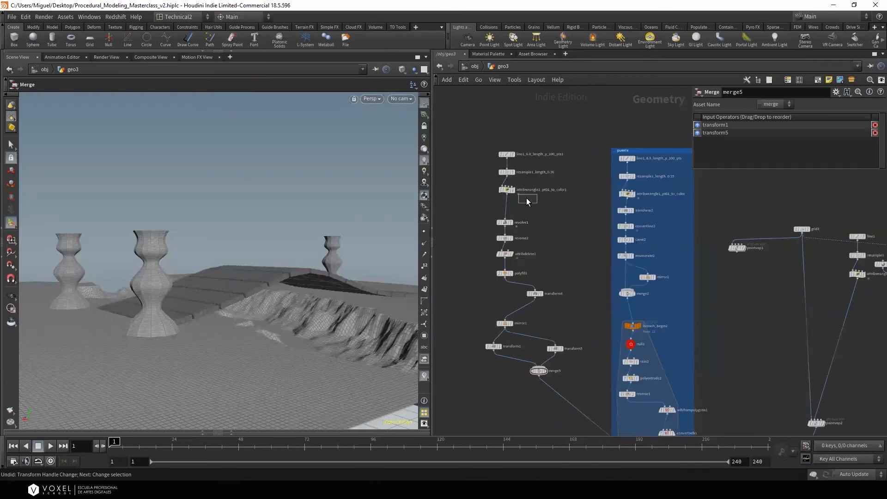
{"action": "left_click_drag", "start_coordinate": [527, 199], "coordinate": [507, 190]}
{"action": "left_click_drag", "start_coordinate": [266, 278], "coordinate": [301, 318]}
{"action": "key", "text": "Return"}
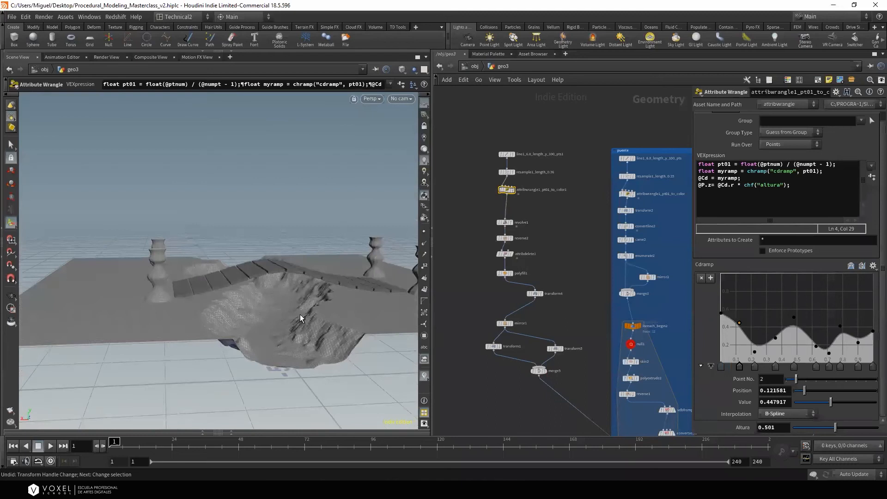
{"action": "key", "text": "Escape"}
{"action": "left_click_drag", "start_coordinate": [268, 268], "coordinate": [293, 279]}
{"action": "middle_click_drag", "start_coordinate": [597, 228], "coordinate": [607, 282]}
{"action": "scroll", "coordinate": [538, 228], "scroll_direction": "up", "scroll_amount": 3}
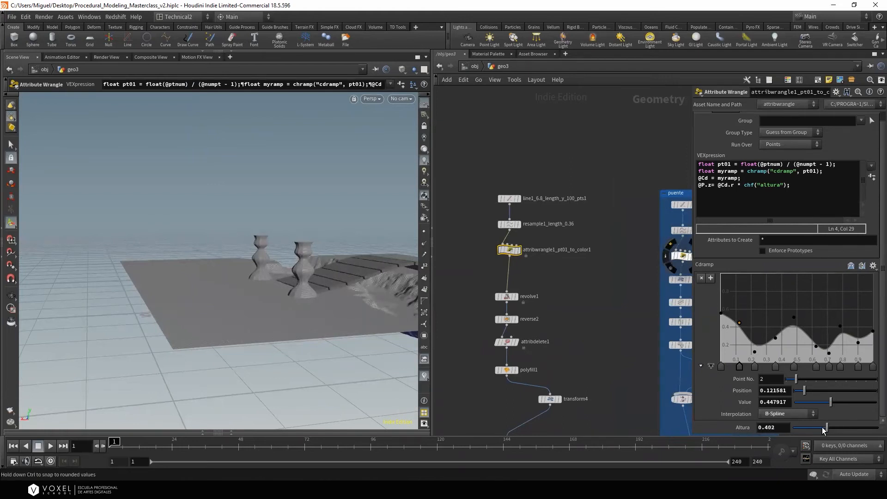
Set the length of the post profile's Line to 0.6
{"action": "left_click", "coordinate": [509, 199]}
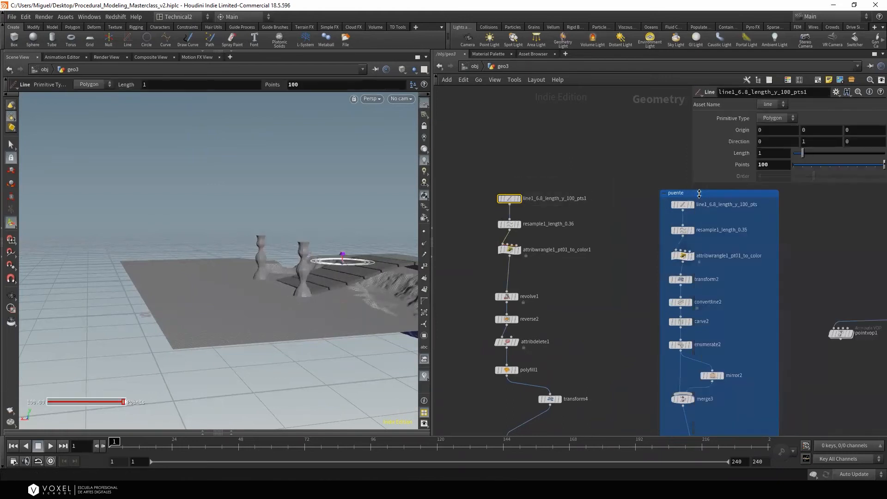
{"action": "left_click", "coordinate": [786, 157]}
{"action": "type", "text": "0.6"}
{"action": "key", "text": "Return"}
Examine the shortened posts at both ends of the bridge and the surrounding terrain from several angles
{"action": "left_click_drag", "start_coordinate": [251, 220], "coordinate": [342, 277], "text": "alt"}
{"action": "scroll", "coordinate": [527, 257], "scroll_direction": "down", "scroll_amount": 3}
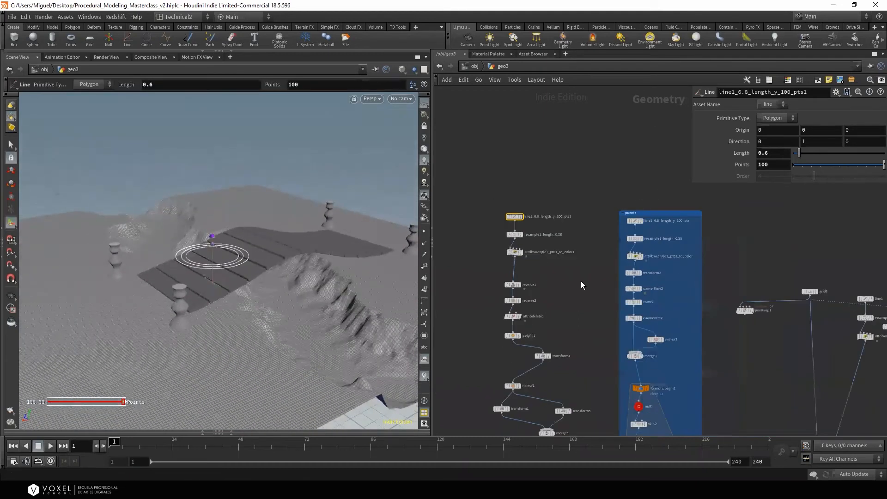
{"action": "middle_click_drag", "start_coordinate": [581, 281], "coordinate": [574, 249]}
{"action": "left_click_drag", "start_coordinate": [417, 266], "coordinate": [279, 250]}
{"action": "right_click_drag", "start_coordinate": [280, 250], "coordinate": [315, 248], "text": "alt"}
{"action": "left_click_drag", "start_coordinate": [303, 266], "coordinate": [273, 293], "text": "alt"}
{"action": "right_click_drag", "start_coordinate": [273, 293], "coordinate": [151, 257], "text": "alt"}
{"action": "left_click_drag", "start_coordinate": [151, 257], "coordinate": [241, 275], "text": "alt"}
Open the geo1 object and examine its complete scene around the bridge, posts, tree and circular well
{"action": "left_click", "coordinate": [475, 66]}
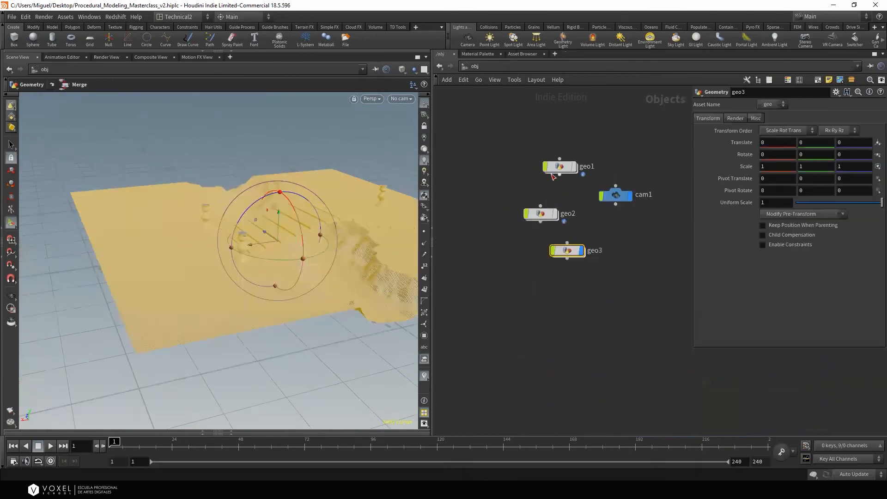
{"action": "double_click", "coordinate": [564, 165]}
{"action": "scroll", "coordinate": [587, 247], "scroll_direction": "down", "scroll_amount": 3}
{"action": "middle_click_drag", "start_coordinate": [600, 356], "coordinate": [589, 194]}
{"action": "scroll", "coordinate": [533, 291], "scroll_direction": "up", "scroll_amount": 3}
{"action": "scroll", "coordinate": [533, 291], "scroll_direction": "up", "scroll_amount": 2}
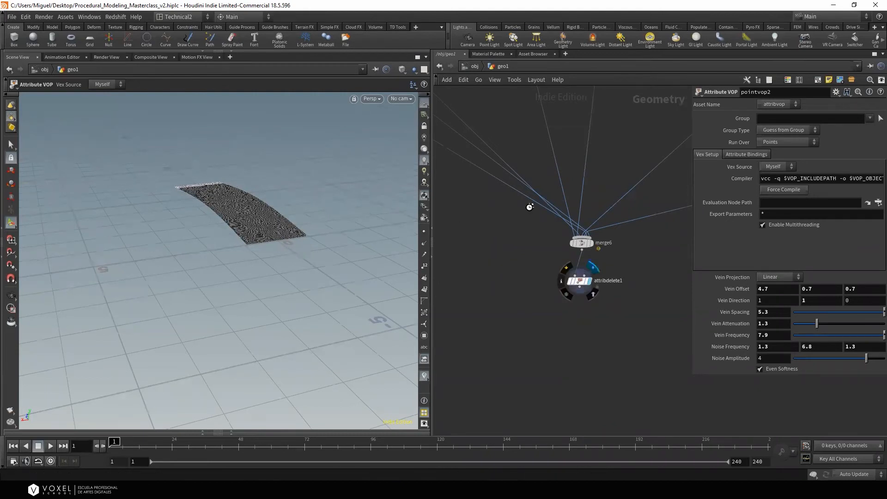
{"action": "left_click_drag", "start_coordinate": [378, 272], "coordinate": [263, 334], "text": "alt"}
{"action": "scroll", "coordinate": [218, 296], "scroll_direction": "up", "scroll_amount": 5}
{"action": "left_click_drag", "start_coordinate": [218, 296], "coordinate": [232, 316], "text": "alt"}
{"action": "left_click_drag", "start_coordinate": [160, 283], "coordinate": [227, 287], "text": "alt"}
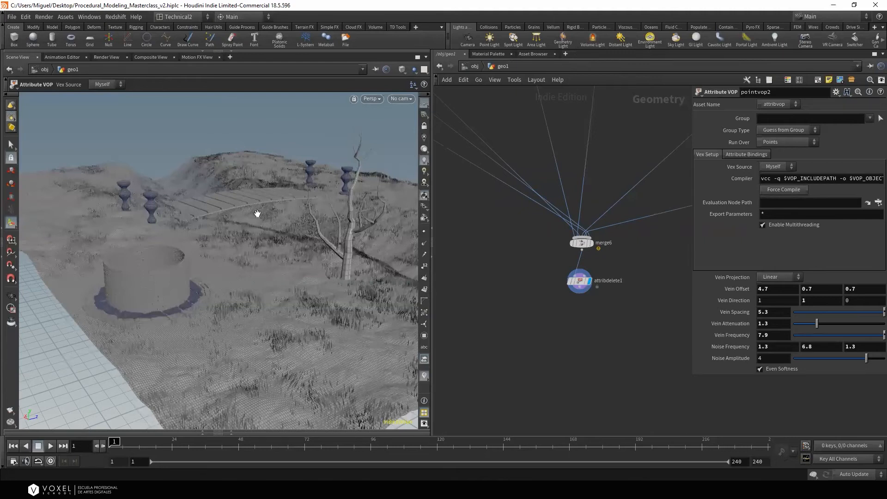
{"action": "left_click_drag", "start_coordinate": [257, 214], "coordinate": [253, 261], "text": "alt"}
Return to the geo3 network and find an empty area beside the terrain nodes
{"action": "left_click", "coordinate": [473, 66]}
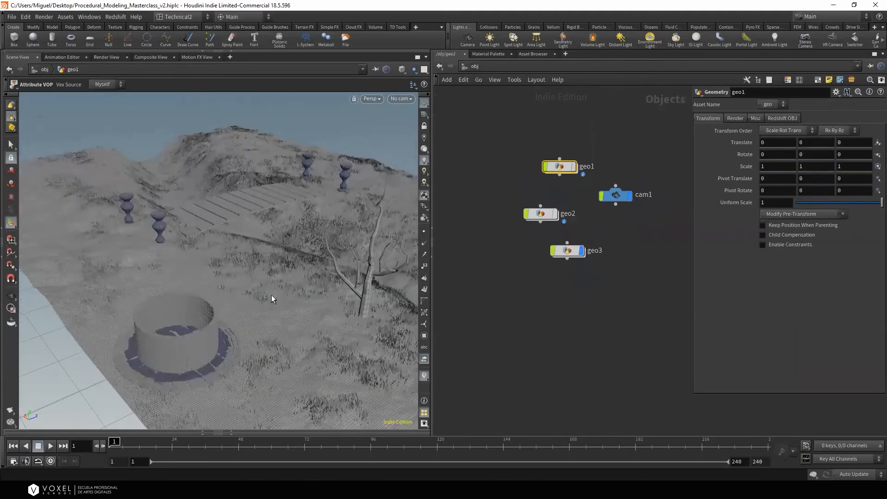
{"action": "double_click", "coordinate": [568, 251]}
{"action": "middle_click_drag", "start_coordinate": [677, 306], "coordinate": [577, 282]}
{"action": "scroll", "coordinate": [578, 282], "scroll_direction": "down", "scroll_amount": 1}
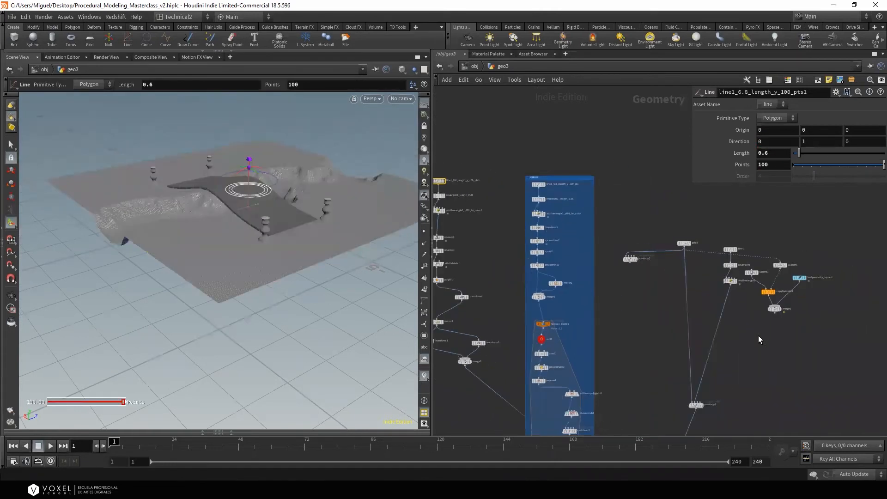
{"action": "middle_click_drag", "start_coordinate": [758, 335], "coordinate": [632, 292]}
{"action": "key", "text": "alt"}
{"action": "left_click_drag", "start_coordinate": [293, 237], "coordinate": [369, 267]}
{"action": "middle_click_drag", "start_coordinate": [804, 284], "coordinate": [692, 264]}
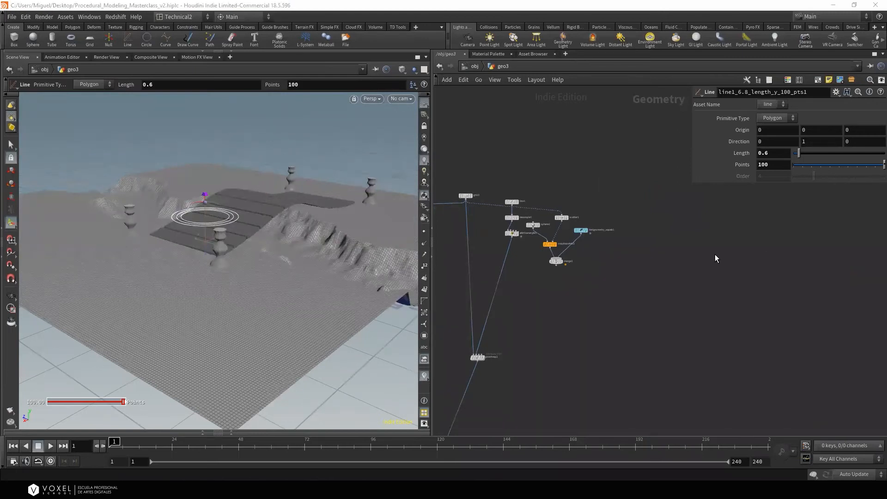
Add a Grid node in the empty area of the network and display it
{"action": "key", "text": "Tab"}
{"action": "type", "text": "gri"}
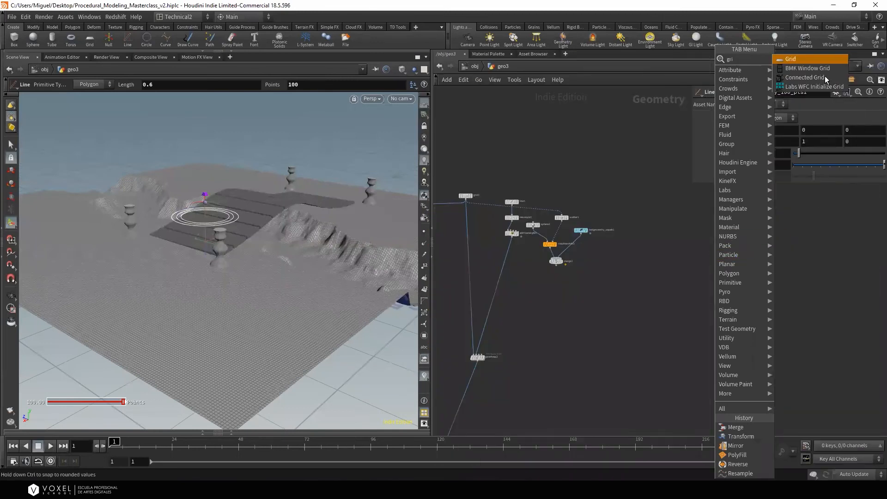
{"action": "key", "text": "Return"}
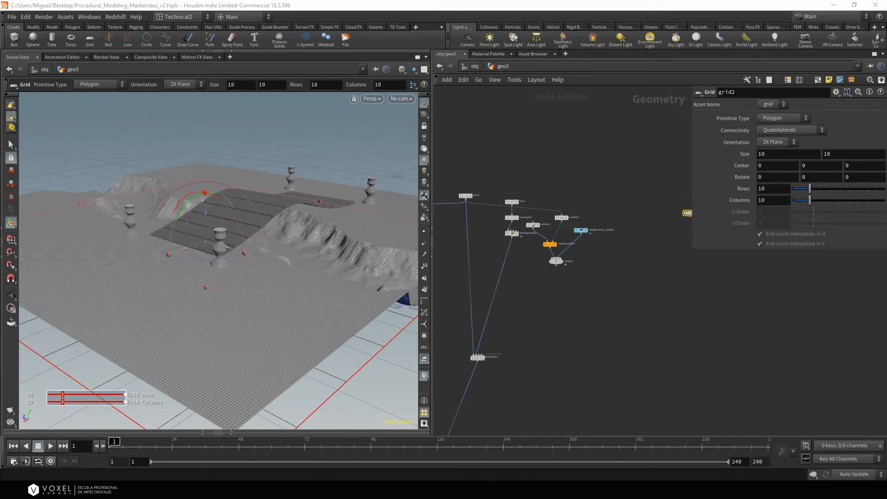
{"action": "scroll", "coordinate": [630, 241], "scroll_direction": "up", "scroll_amount": 4}
{"action": "middle_click_drag", "start_coordinate": [632, 240], "coordinate": [550, 255]}
{"action": "scroll", "coordinate": [617, 224], "scroll_direction": "up", "scroll_amount": 4}
{"action": "left_click", "coordinate": [642, 213]}
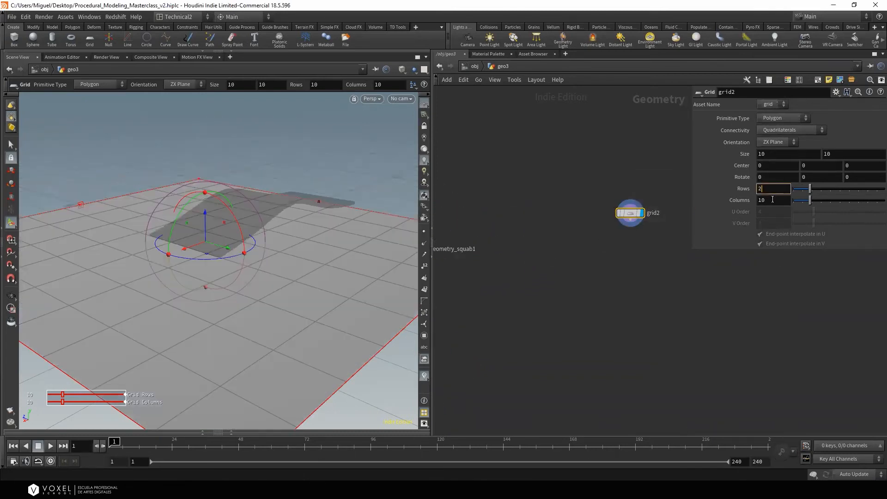
Set the new grid to 2 rows and 2 columns with a size of 1 by 1
{"action": "type", "text": "2"}
{"action": "key", "text": "Return"}
{"action": "type", "text": "2"}
{"action": "key", "text": "Return"}
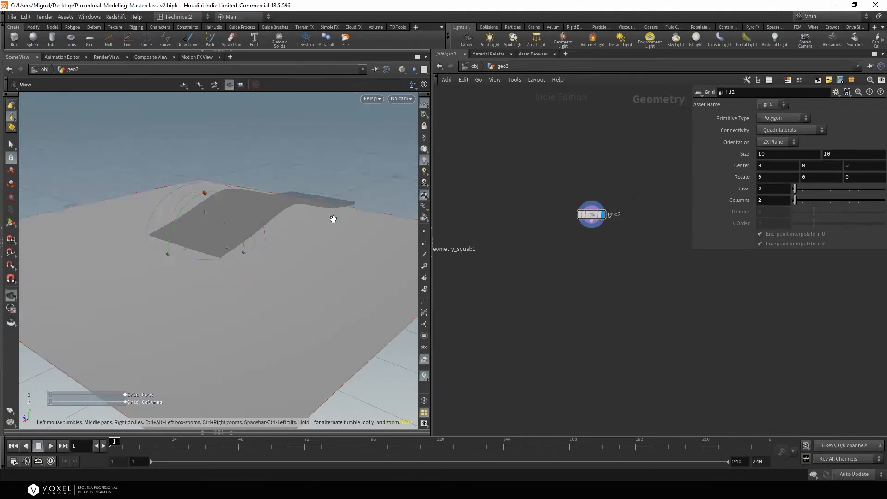
{"action": "left_click_drag", "start_coordinate": [333, 218], "coordinate": [248, 286], "text": "alt"}
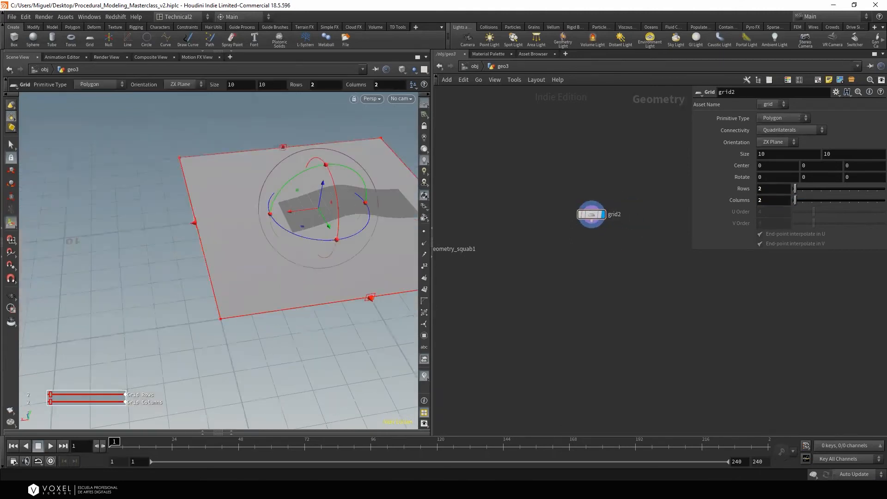
{"action": "left_click_drag", "start_coordinate": [773, 154], "coordinate": [741, 153]}
{"action": "type", "text": "1"}
{"action": "key", "text": "Tab"}
{"action": "type", "text": "1"}
{"action": "key", "text": "Return"}
Turn off the template display of the Transform between the bridge loop and the final Merge
{"action": "middle_click_drag", "start_coordinate": [286, 239], "coordinate": [233, 253], "text": "alt"}
{"action": "right_click_drag", "start_coordinate": [234, 253], "coordinate": [392, 196], "text": "alt"}
{"action": "scroll", "coordinate": [508, 199], "scroll_direction": "down", "scroll_amount": 6}
{"action": "middle_click_drag", "start_coordinate": [483, 272], "coordinate": [623, 275]}
{"action": "scroll", "coordinate": [581, 283], "scroll_direction": "up", "scroll_amount": 5}
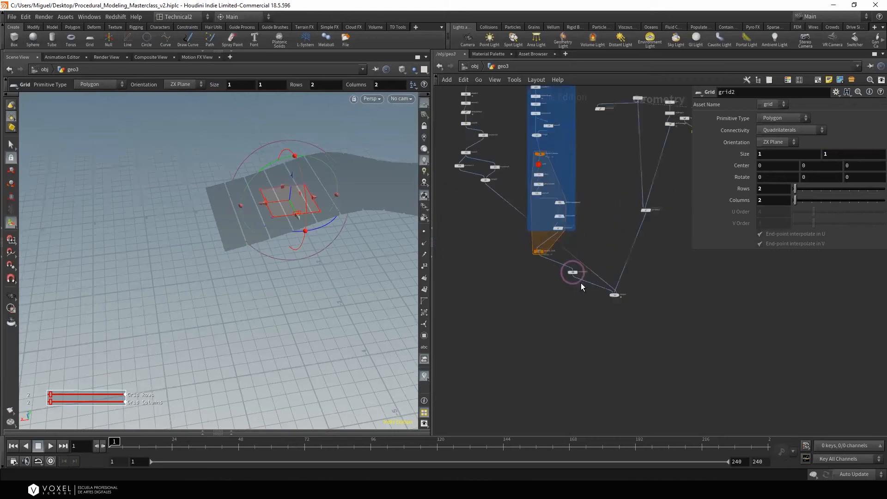
{"action": "left_click", "coordinate": [576, 277]}
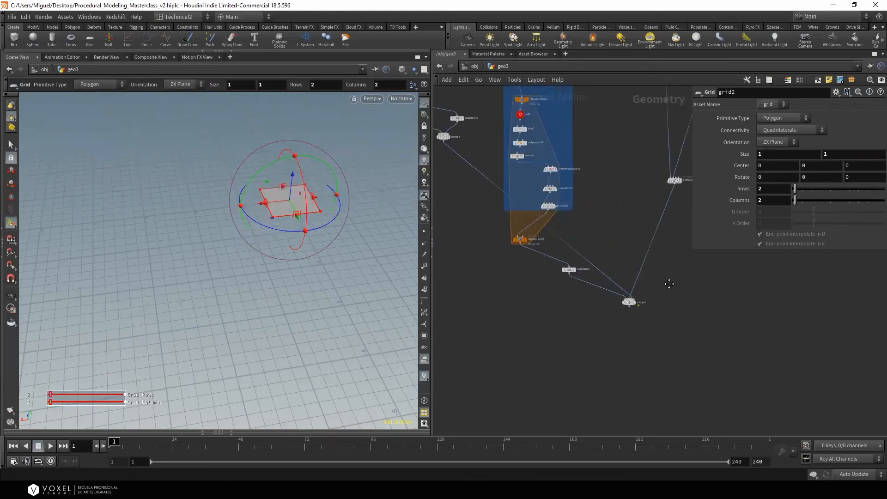
Add a Line node above the new Grid, display it and place it off to the Grid's side
{"action": "key", "text": "f"}
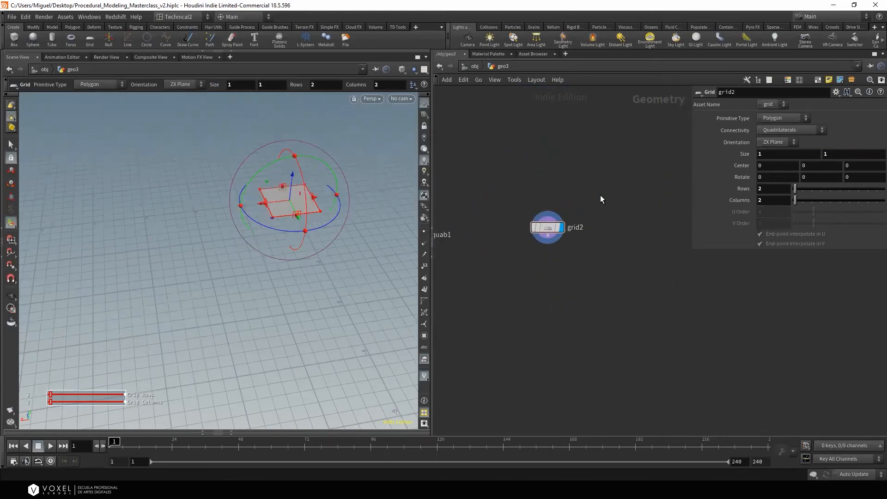
{"action": "key", "text": "Tab"}
{"action": "type", "text": "line"}
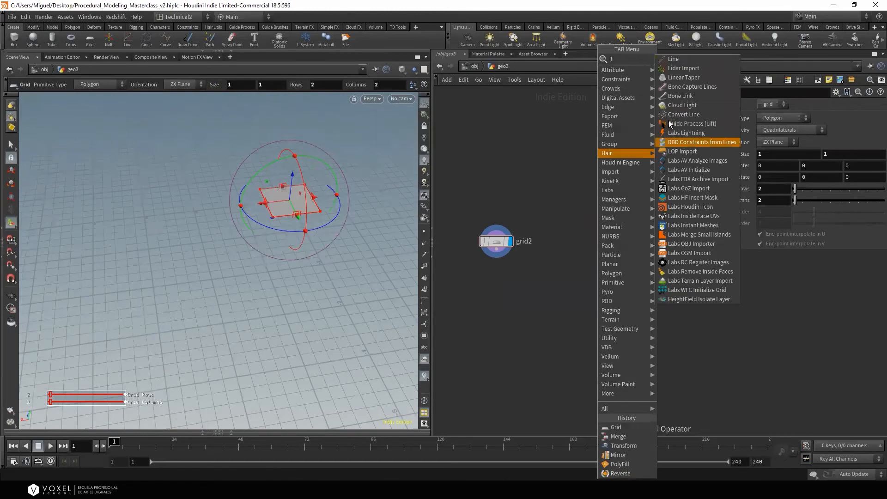
{"action": "key", "text": "Return"}
{"action": "left_click", "coordinate": [571, 200]}
{"action": "left_click", "coordinate": [588, 201]}
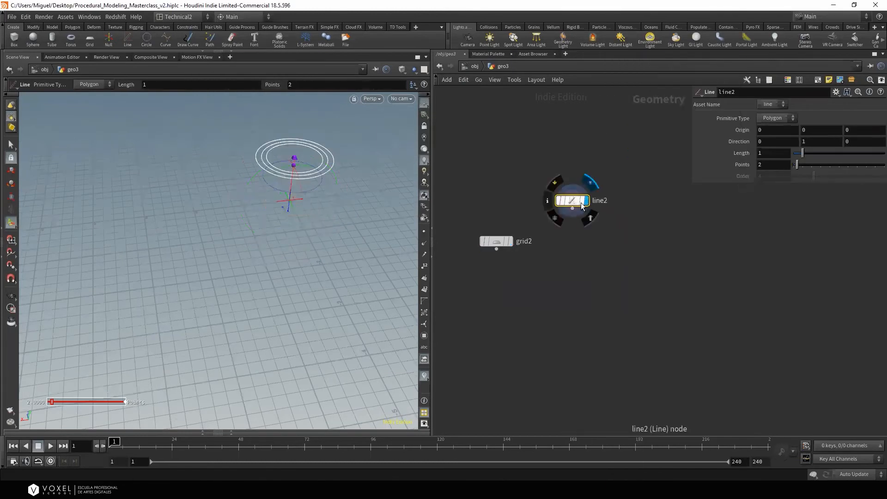
{"action": "left_click_drag", "start_coordinate": [580, 200], "coordinate": [603, 203]}
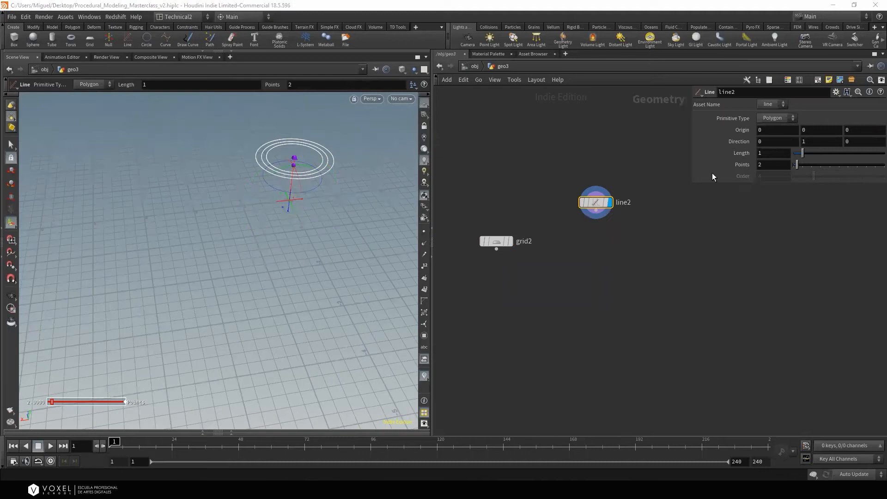
Set the new line's direction to 1, 0, 0 so that it runs along X
{"action": "left_click", "coordinate": [777, 141]}
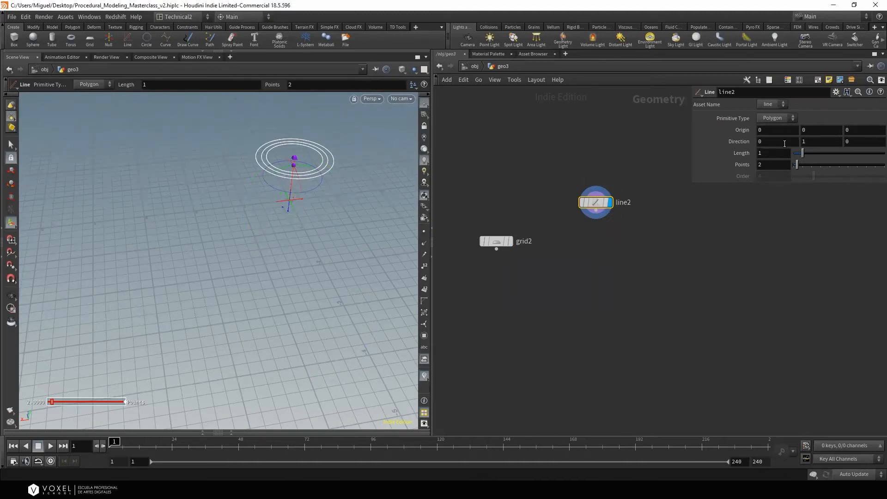
{"action": "type", "text": "1"}
{"action": "key", "text": "Tab"}
{"action": "type", "text": "0"}
{"action": "key", "text": "Return"}
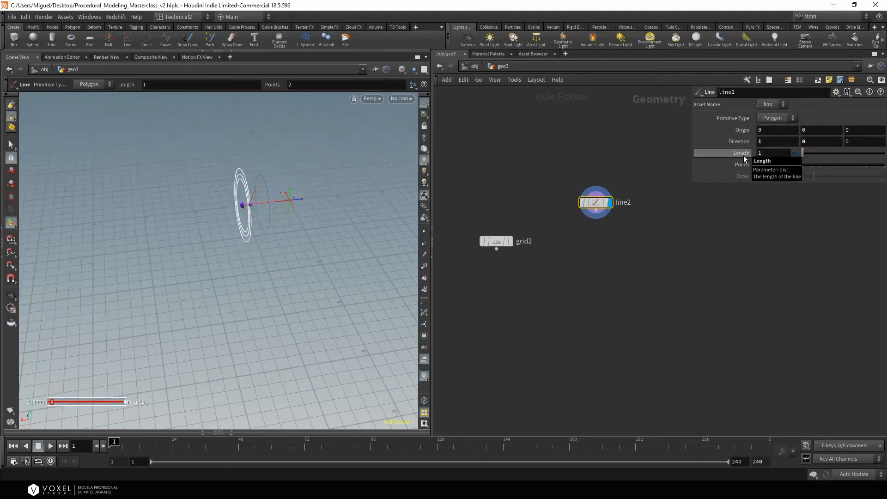
Drive the line's X origin with a relative reference to its own length, using ch("dist")/-2 to centre it
{"action": "scroll", "coordinate": [612, 227], "scroll_direction": "up", "scroll_amount": 2}
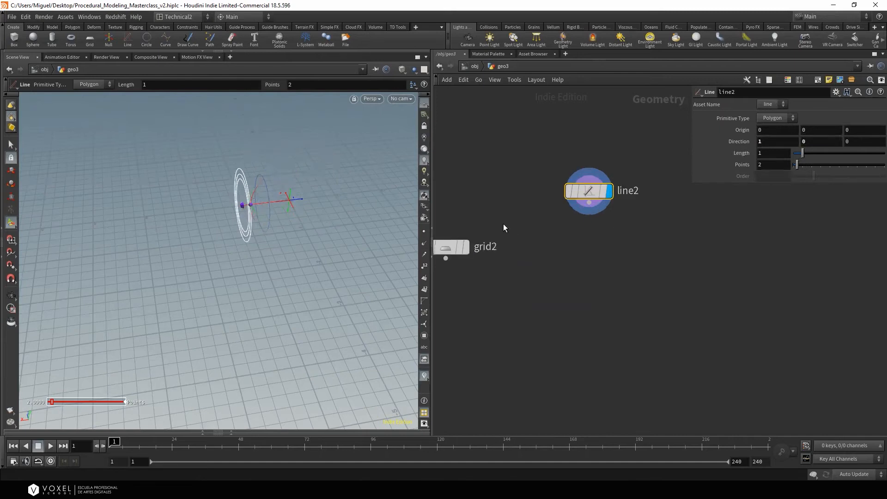
{"action": "right_click_drag", "start_coordinate": [236, 222], "coordinate": [273, 216], "text": "alt"}
{"action": "left_click_drag", "start_coordinate": [620, 153], "coordinate": [576, 214]}
{"action": "right_click", "coordinate": [765, 143]}
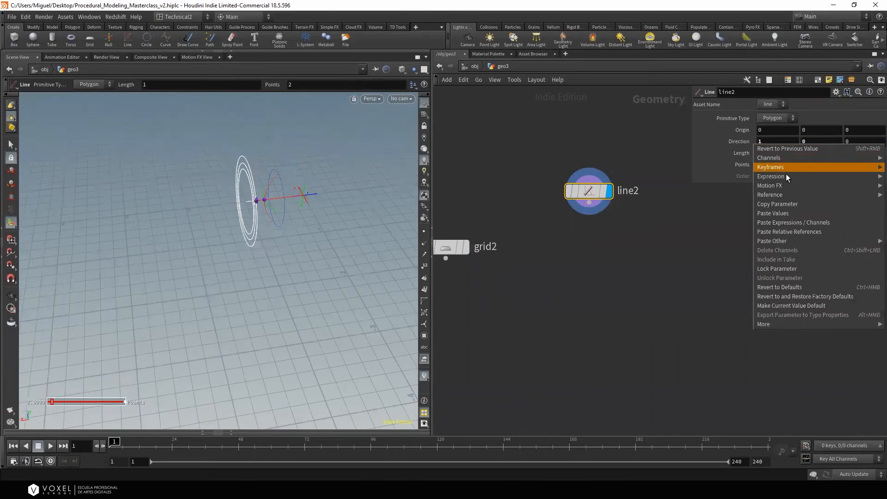
{"action": "left_click", "coordinate": [786, 200]}
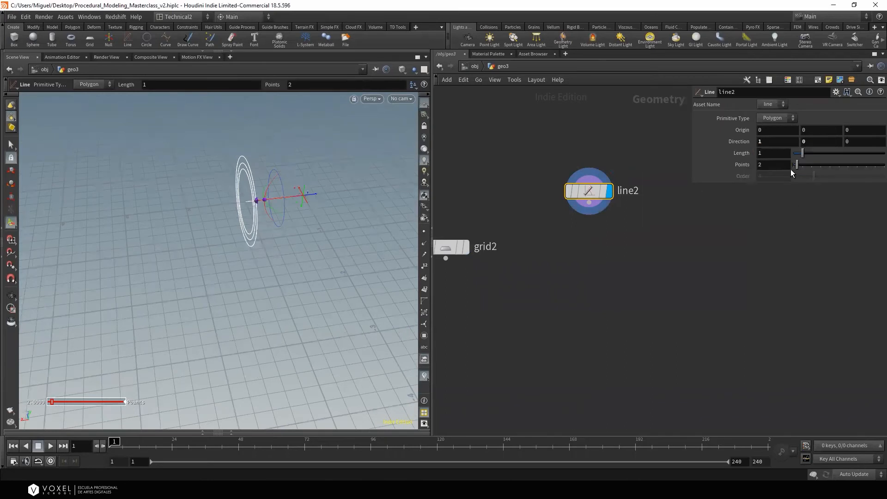
{"action": "right_click", "coordinate": [772, 151]}
{"action": "left_click", "coordinate": [778, 212]}
{"action": "right_click", "coordinate": [761, 129]}
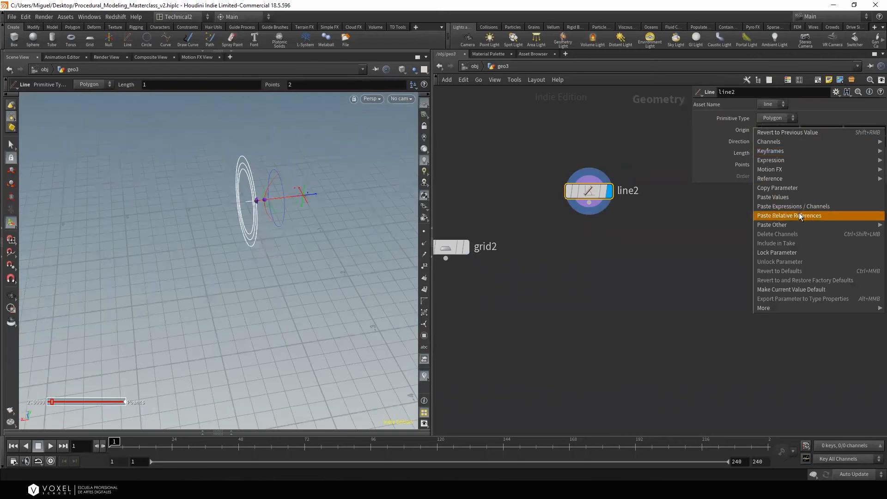
{"action": "left_click", "coordinate": [785, 215]}
{"action": "left_click", "coordinate": [783, 132]}
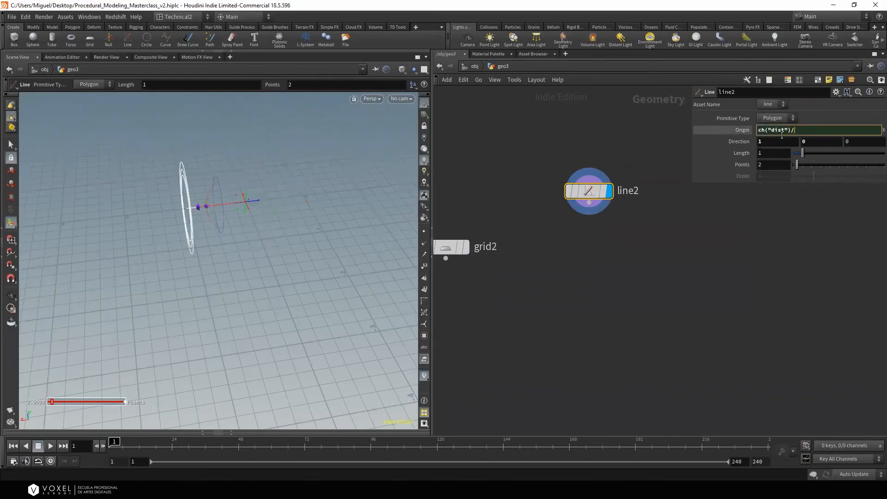
{"action": "key", "text": "Return"}
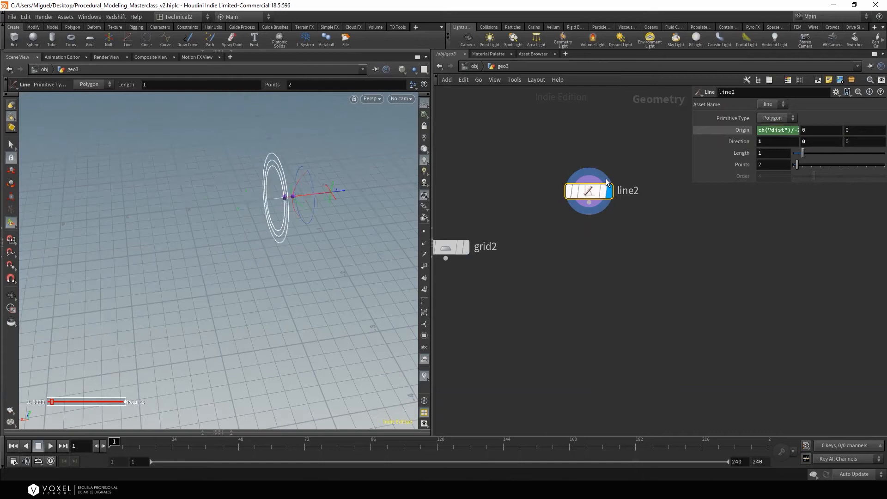
Add a Transform node below the new Line, wire the line into it and display it
{"action": "middle_click_drag", "start_coordinate": [565, 231], "coordinate": [563, 225]}
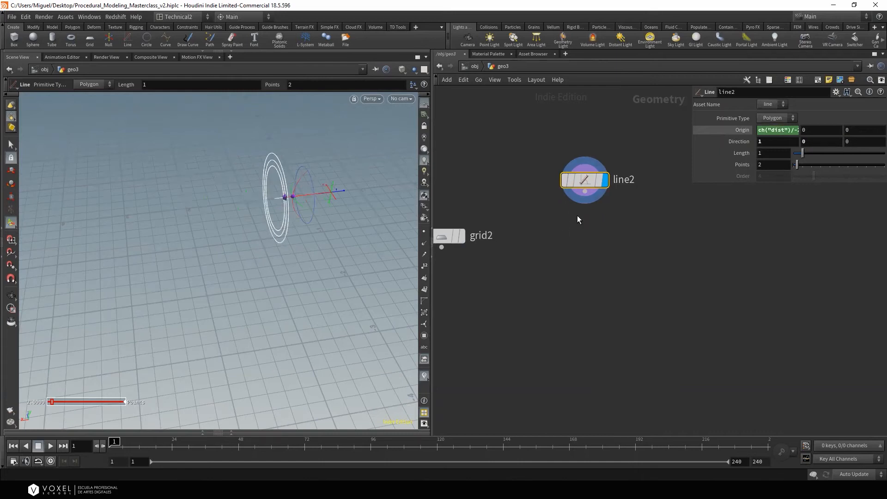
{"action": "left_click", "coordinate": [585, 191]}
{"action": "left_click", "coordinate": [581, 250]}
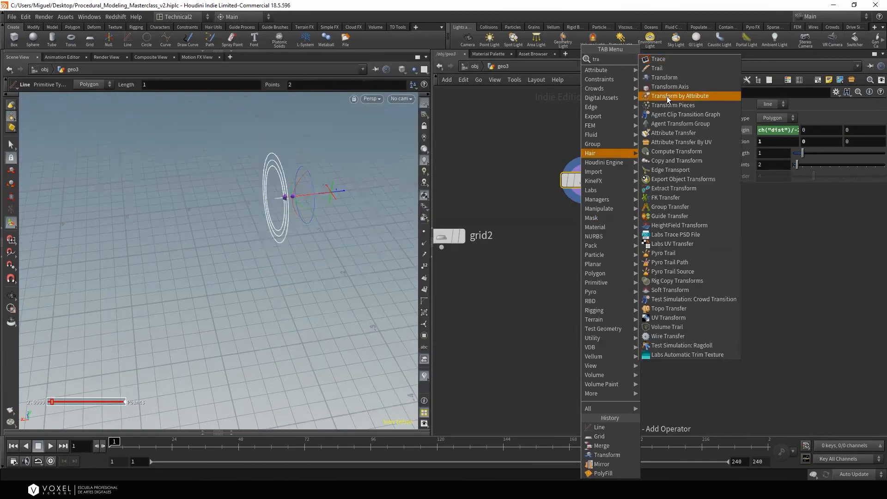
{"action": "left_click", "coordinate": [652, 104]}
{"action": "left_click", "coordinate": [602, 250]}
Set the Transform's Z translation to -0.4 to offset the line from the origin
{"action": "left_click_drag", "start_coordinate": [373, 235], "coordinate": [331, 211], "text": "alt"}
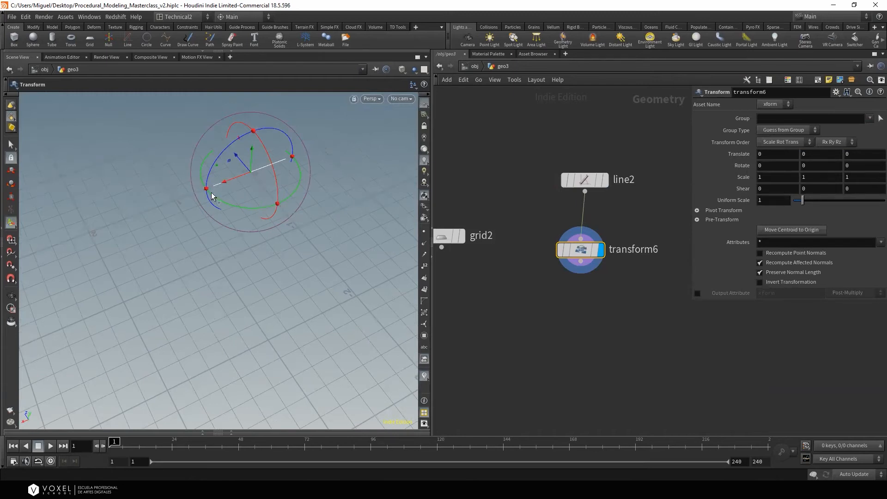
{"action": "middle_click_drag", "start_coordinate": [865, 155], "coordinate": [786, 155]}
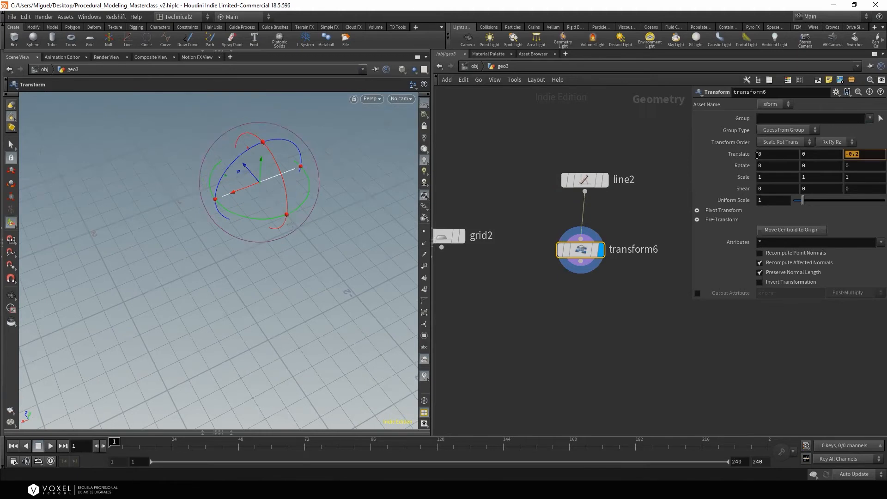
{"action": "key", "text": "Return"}
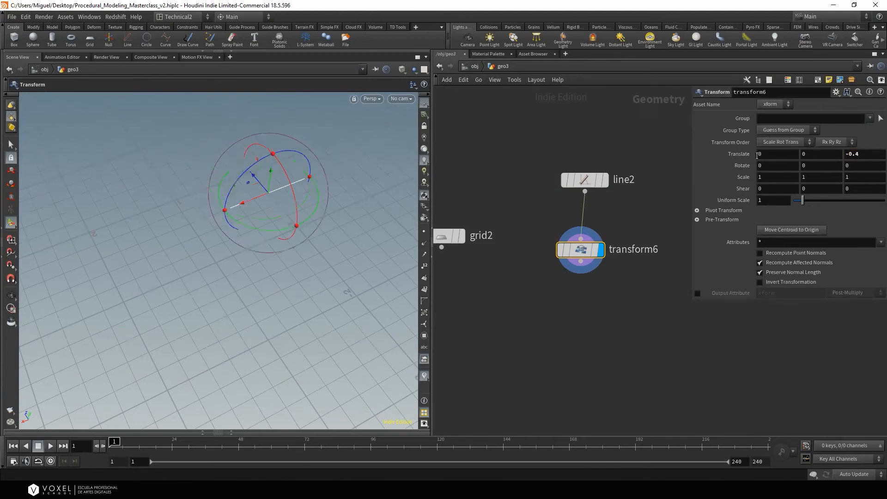
Add a Copy and Transform node after the line's Transform and display it
{"action": "middle_click_drag", "start_coordinate": [528, 276], "coordinate": [527, 254]}
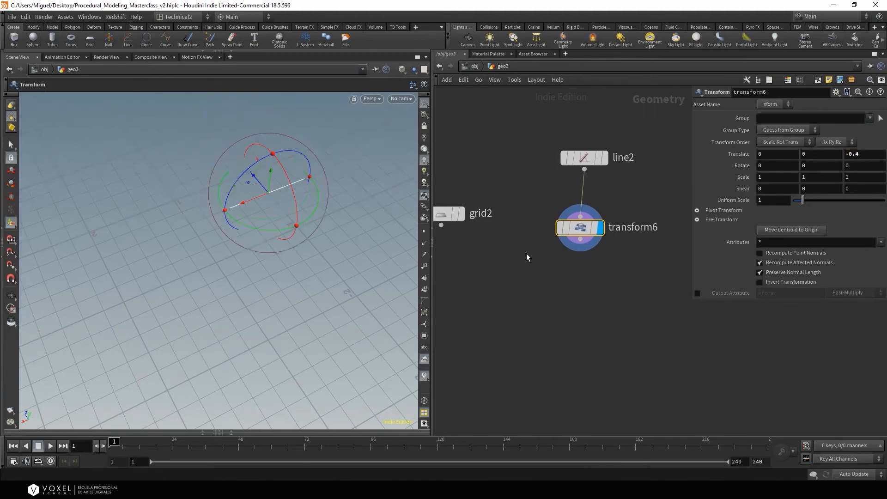
{"action": "key", "text": "Tab"}
{"action": "type", "text": "cop"}
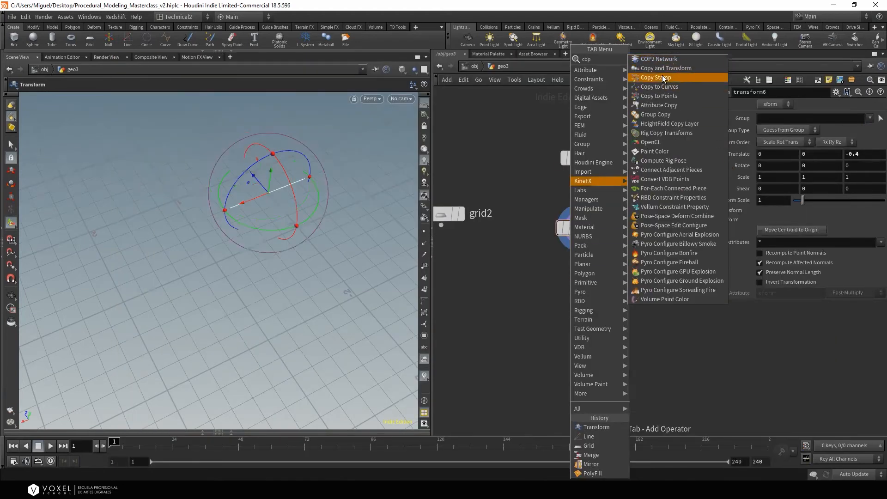
{"action": "left_click", "coordinate": [664, 70]}
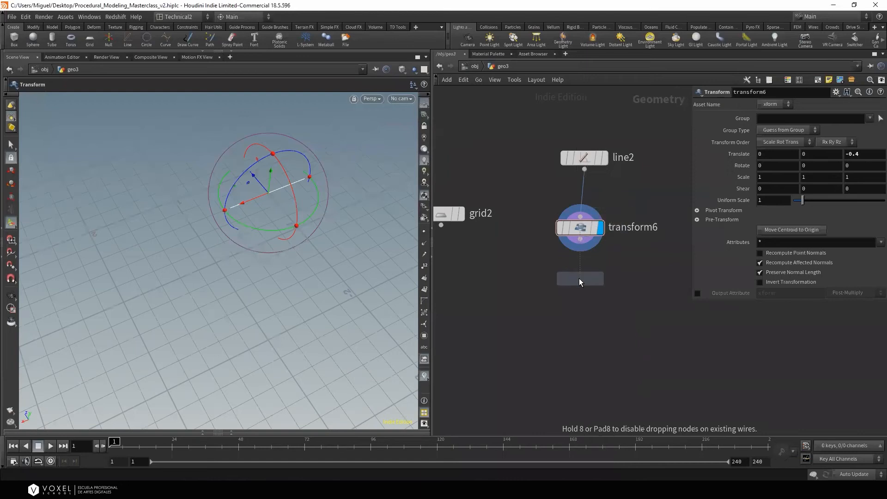
{"action": "left_click", "coordinate": [580, 278]}
{"action": "left_click", "coordinate": [602, 279]}
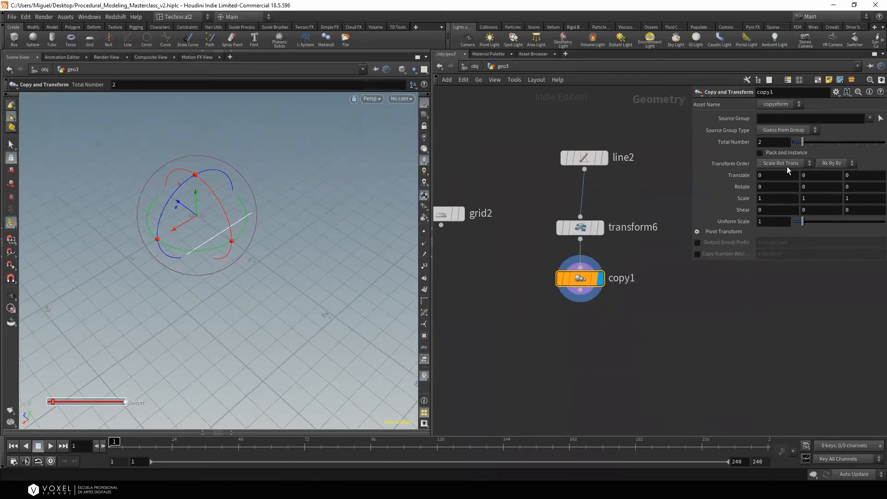
Set the Copy and Transform to a total number of 20 with a Y rotation of 30 per copy
{"action": "left_click_drag", "start_coordinate": [769, 142], "coordinate": [728, 140]}
{"action": "type", "text": "20"}
{"action": "key", "text": "Return"}
{"action": "middle_click_drag", "start_coordinate": [813, 187], "coordinate": [814, 187]}
{"action": "left_click_drag", "start_coordinate": [814, 187], "coordinate": [773, 187]}
{"action": "type", "text": "30"}
{"action": "key", "text": "Return"}
{"action": "left_click_drag", "start_coordinate": [233, 213], "coordinate": [284, 180], "text": "alt"}
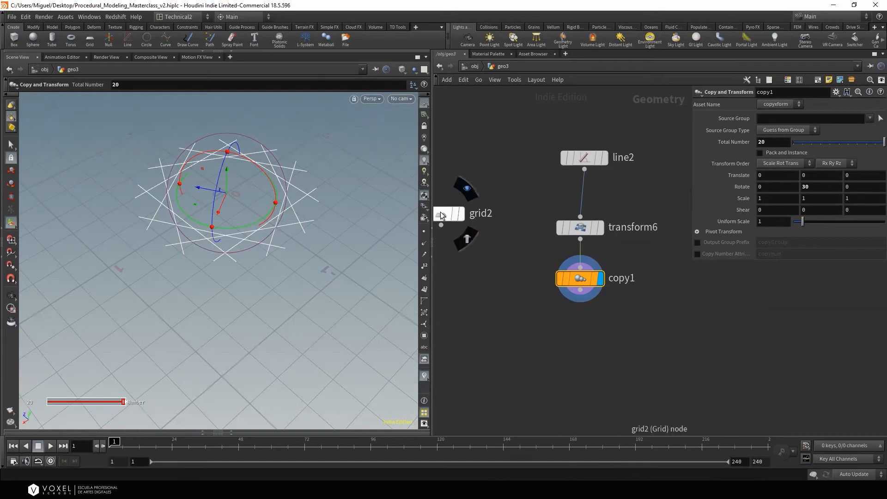
Add and display a Voronoi Fracture with the grid as the geometry to fracture and the copied lines as its points input
{"action": "middle_click_drag", "start_coordinate": [504, 314], "coordinate": [533, 271]}
{"action": "key", "text": "Tab"}
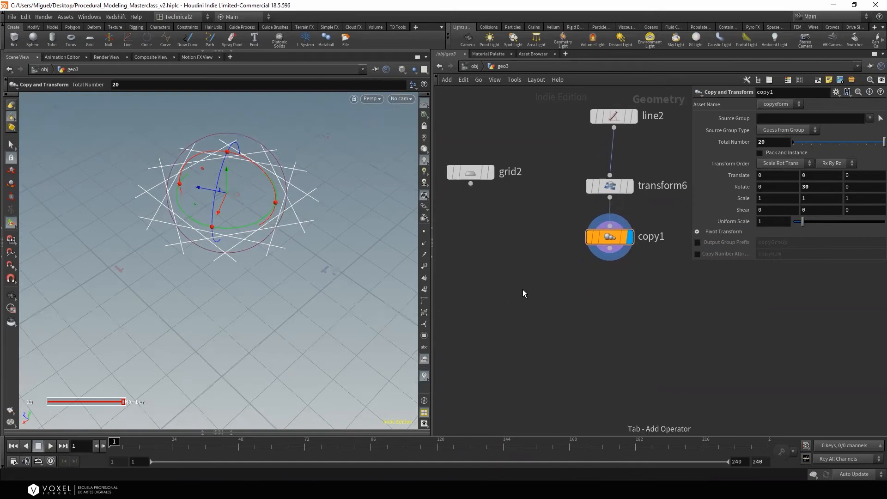
{"action": "type", "text": "vor"}
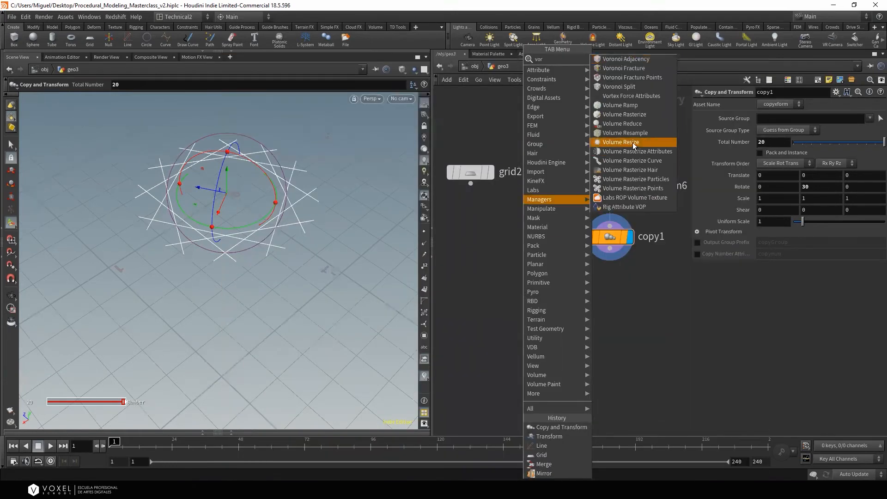
{"action": "left_click", "coordinate": [637, 78]}
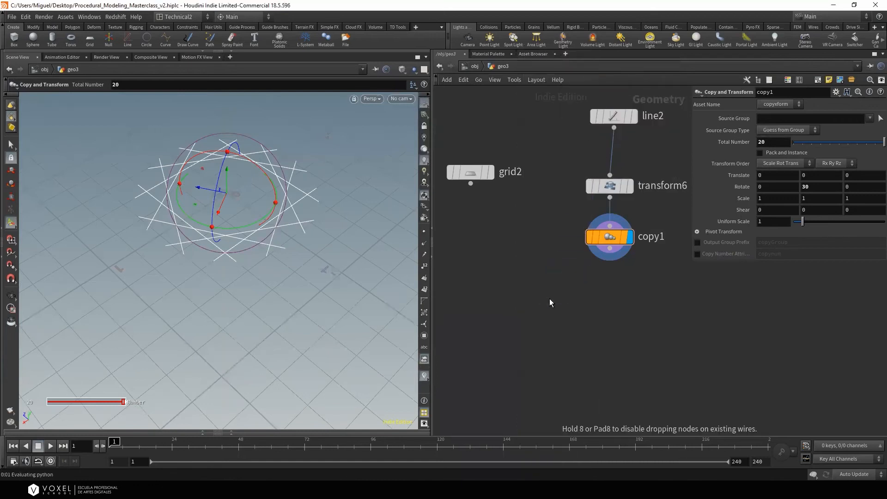
{"action": "left_click", "coordinate": [550, 299]}
{"action": "left_click", "coordinate": [471, 184]}
{"action": "left_click", "coordinate": [533, 287]}
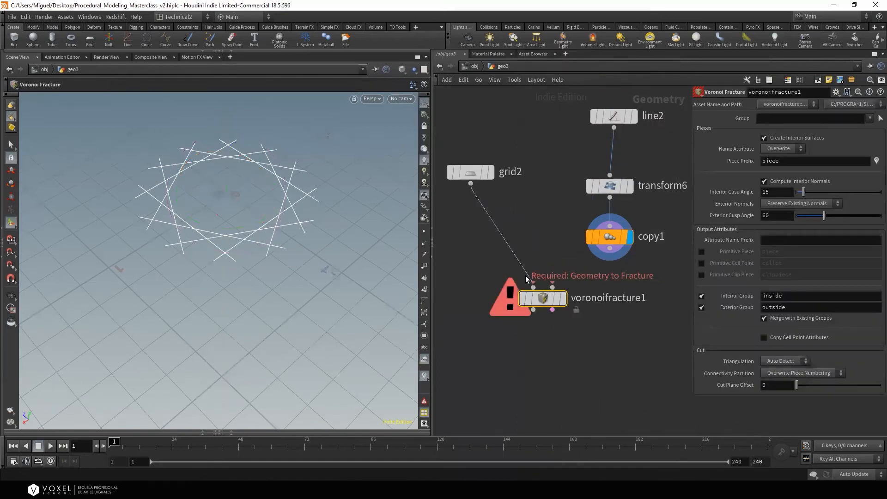
{"action": "left_click", "coordinate": [609, 250]}
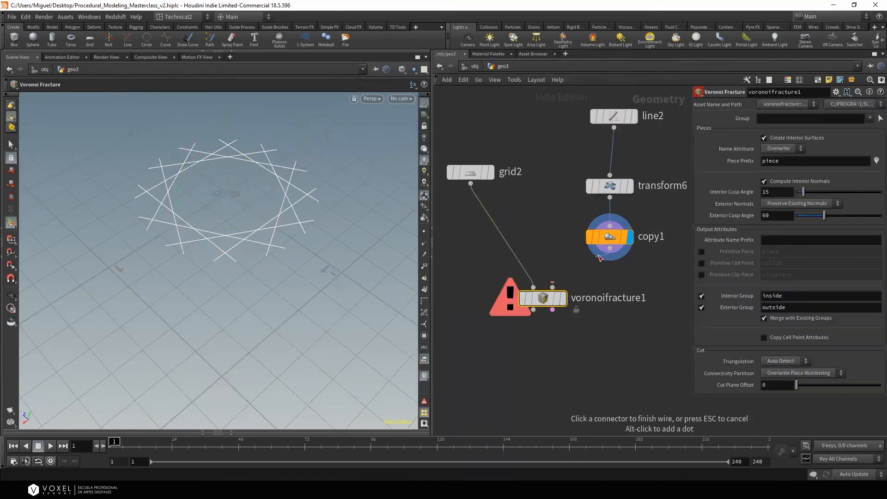
{"action": "left_click", "coordinate": [553, 287]}
{"action": "right_click_drag", "start_coordinate": [306, 270], "coordinate": [293, 205], "text": "alt"}
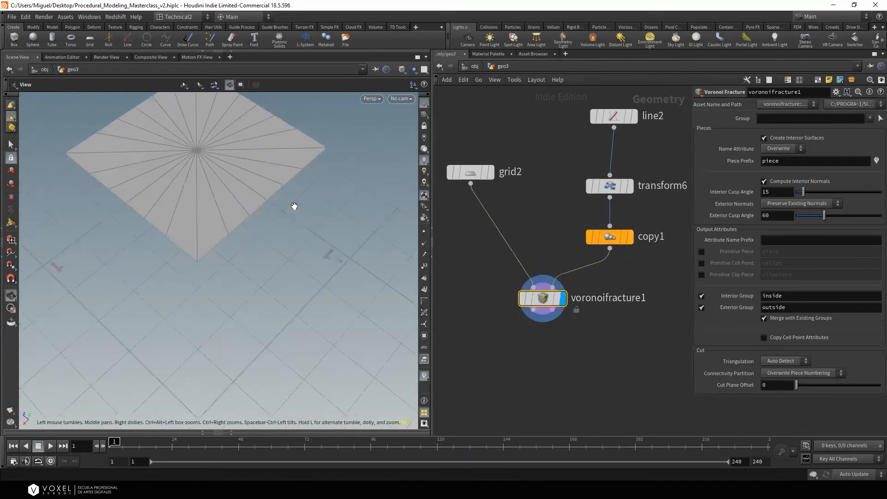
Set the source line's points to 8 and its length to 1.22 to refine the fracture pattern
{"action": "middle_click_drag", "start_coordinate": [599, 267], "coordinate": [597, 302]}
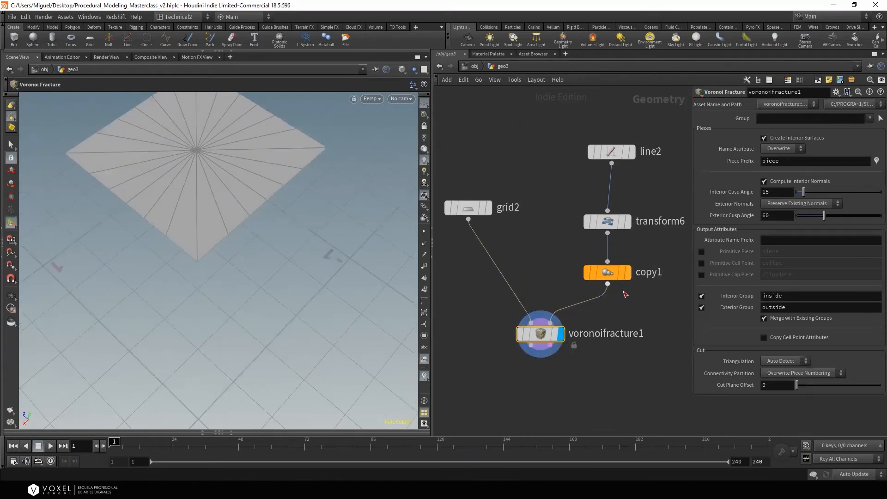
{"action": "middle_click_drag", "start_coordinate": [598, 330], "coordinate": [604, 290]}
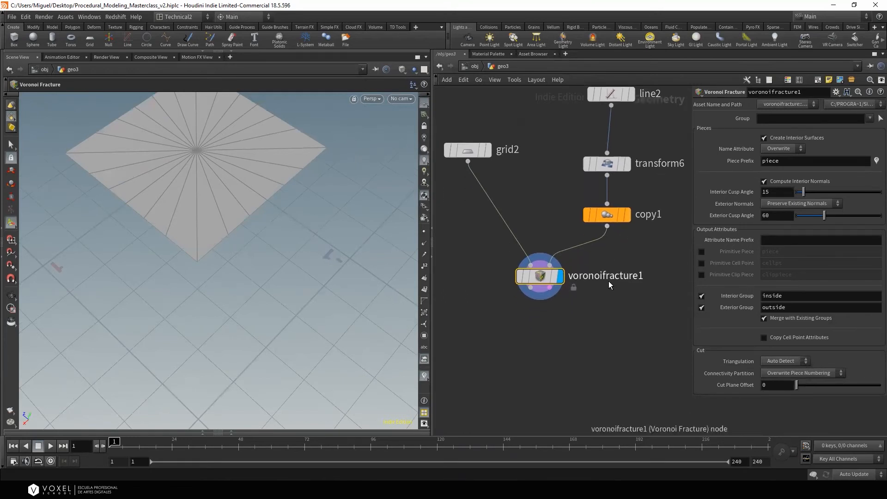
{"action": "middle_click_drag", "start_coordinate": [639, 214], "coordinate": [629, 287]}
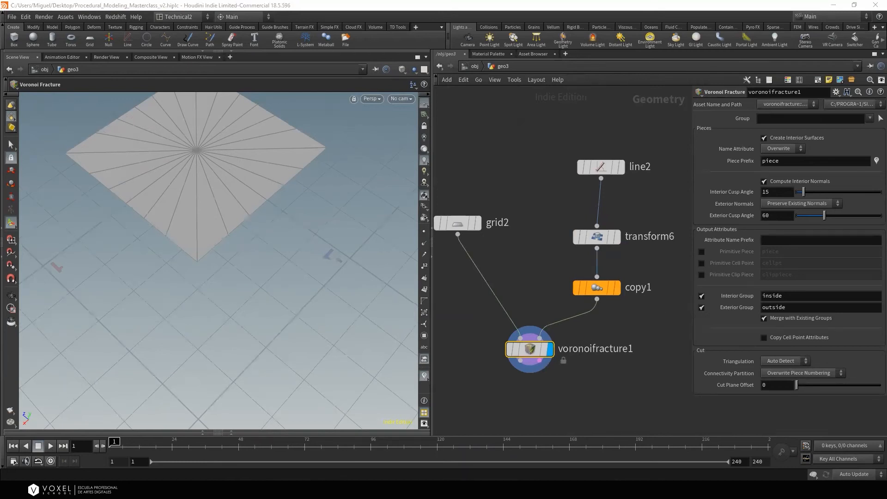
{"action": "left_click", "coordinate": [602, 169]}
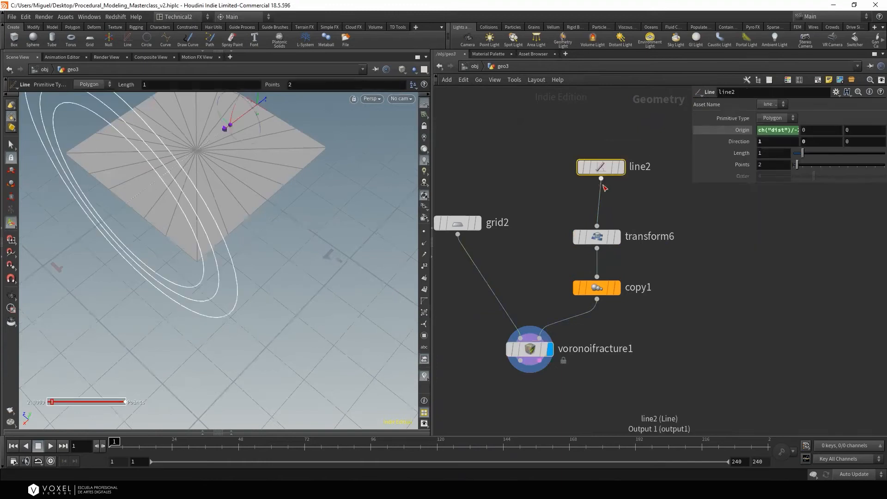
{"action": "left_click_drag", "start_coordinate": [797, 165], "coordinate": [808, 166]}
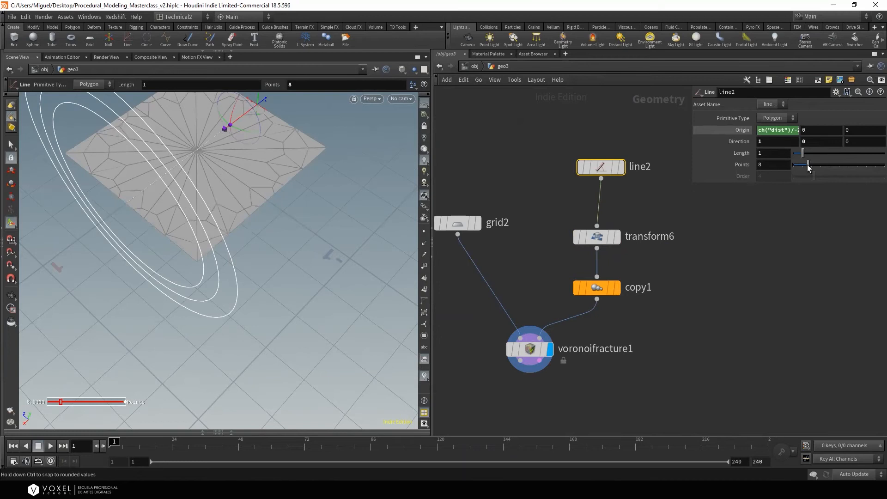
{"action": "left_click_drag", "start_coordinate": [803, 155], "coordinate": [804, 156]}
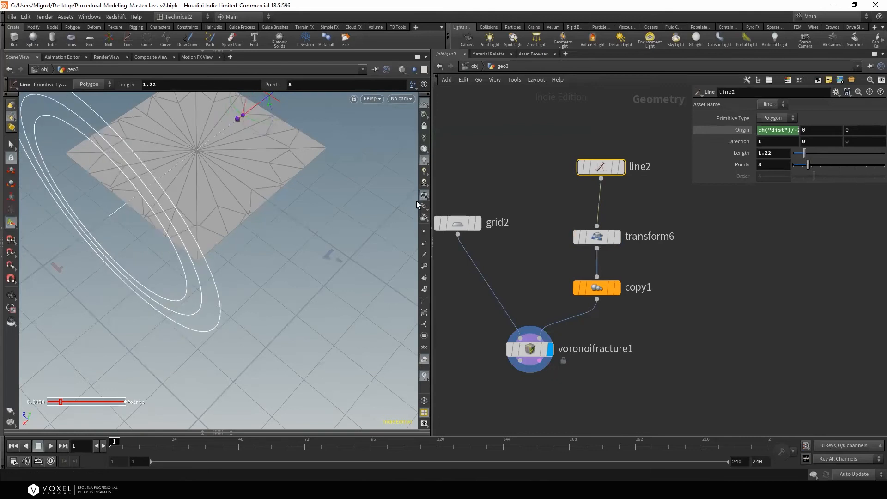
{"action": "left_click_drag", "start_coordinate": [277, 227], "coordinate": [274, 197], "text": "alt"}
{"action": "key", "text": "Return"}
Add a PolyExtrude node below the Voronoi Fracture, connect the fractured geometry to it and display it
{"action": "middle_click_drag", "start_coordinate": [589, 348], "coordinate": [589, 241]}
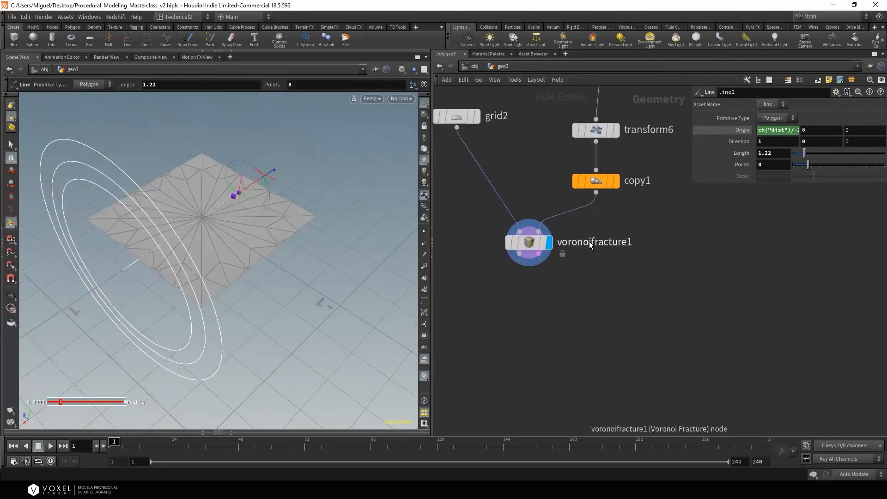
{"action": "middle_click_drag", "start_coordinate": [572, 289], "coordinate": [598, 271]}
{"action": "scroll", "coordinate": [584, 256], "scroll_direction": "up", "scroll_amount": 2}
{"action": "left_click", "coordinate": [533, 221]}
{"action": "key", "text": "Tab"}
{"action": "key", "text": "Escape"}
{"action": "key", "text": "Tab"}
{"action": "mouse_move", "coordinate": [568, 254]}
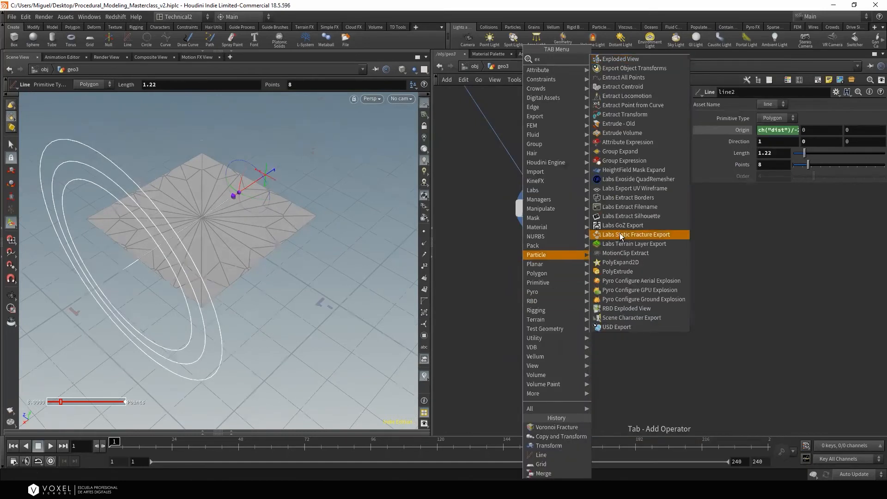
{"action": "left_click", "coordinate": [630, 266]}
{"action": "left_click", "coordinate": [548, 303]}
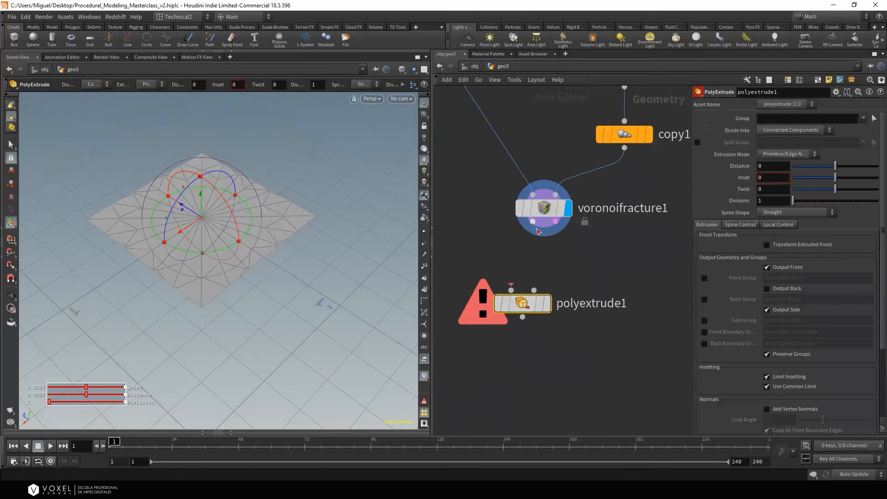
{"action": "left_click", "coordinate": [549, 304]}
{"action": "left_click_drag", "start_coordinate": [527, 304], "coordinate": [542, 275]}
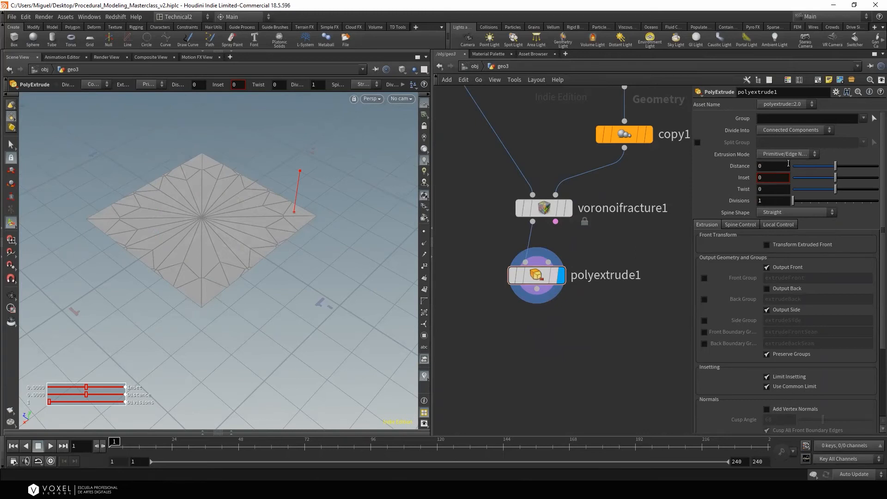
Set the PolyExtrude's inset to 0.1 and turn off Output Front so only the pattern's borders are kept
{"action": "left_click_drag", "start_coordinate": [834, 178], "coordinate": [840, 179]}
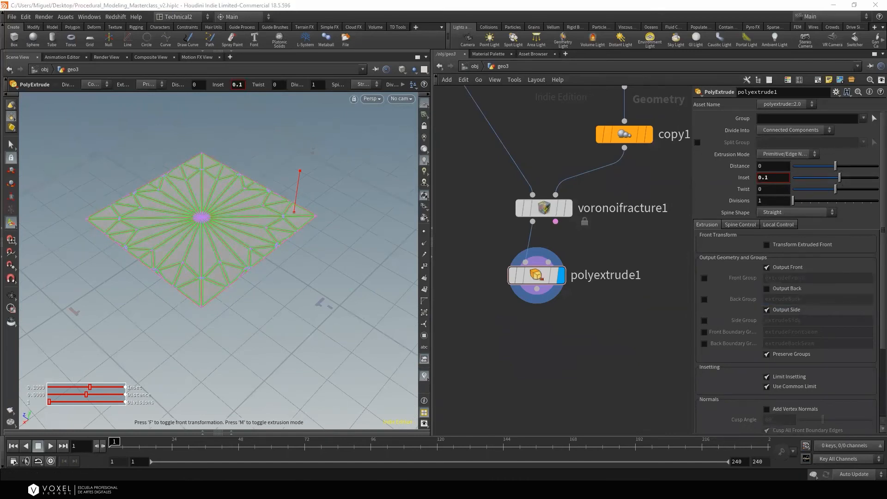
{"action": "left_click", "coordinate": [767, 267]}
{"action": "scroll", "coordinate": [208, 251], "scroll_direction": "up", "scroll_amount": 6}
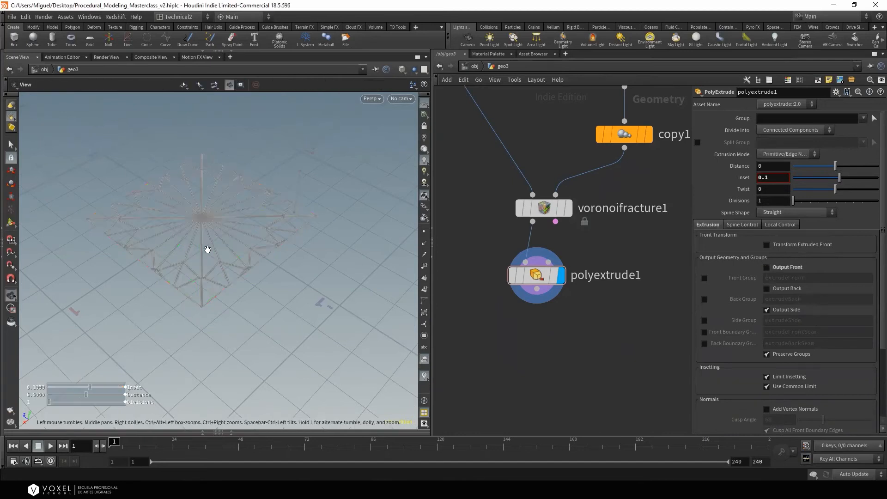
{"action": "scroll", "coordinate": [359, 242], "scroll_direction": "down", "scroll_amount": 6}
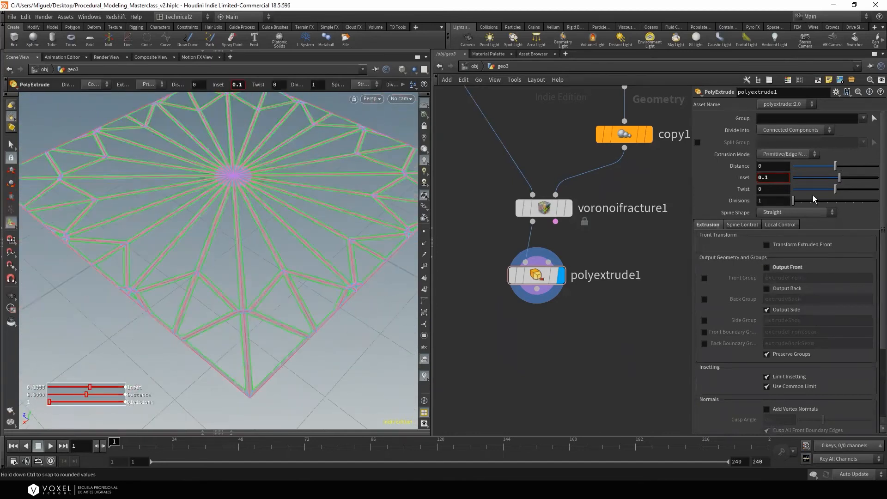
Set the inset of the PolyExtrude to 0.13 to thicken the borders of the fractured pattern
{"action": "left_click_drag", "start_coordinate": [840, 180], "coordinate": [840, 179]}
{"action": "middle_click_drag", "start_coordinate": [772, 177], "coordinate": [791, 197]}
{"action": "left_click_drag", "start_coordinate": [306, 212], "coordinate": [279, 238], "text": "alt"}
{"action": "right_click_drag", "start_coordinate": [279, 237], "coordinate": [246, 256], "text": "alt"}
{"action": "left_click_drag", "start_coordinate": [246, 255], "coordinate": [279, 235], "text": "alt"}
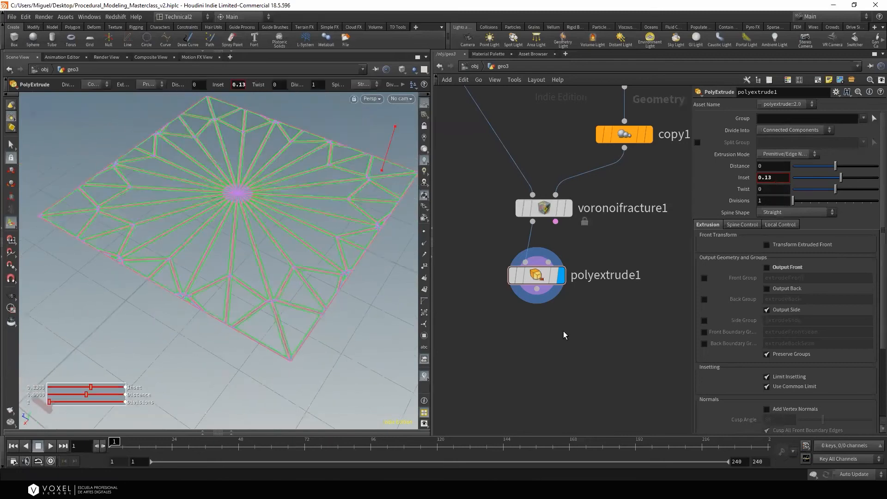
Add a second PolyExtrude node fed by the first PolyExtrude and display it
{"action": "key", "text": "Tab"}
{"action": "type", "text": "ex"}
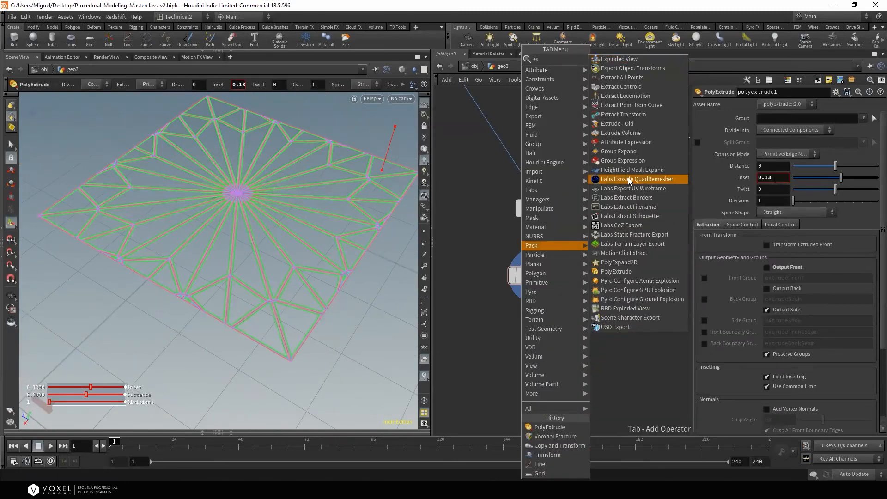
{"action": "left_click", "coordinate": [616, 271]}
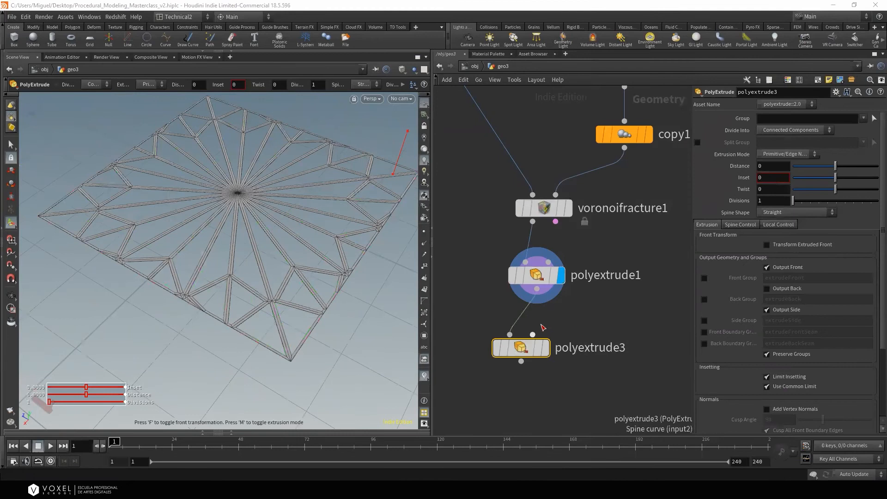
{"action": "left_click", "coordinate": [543, 349]}
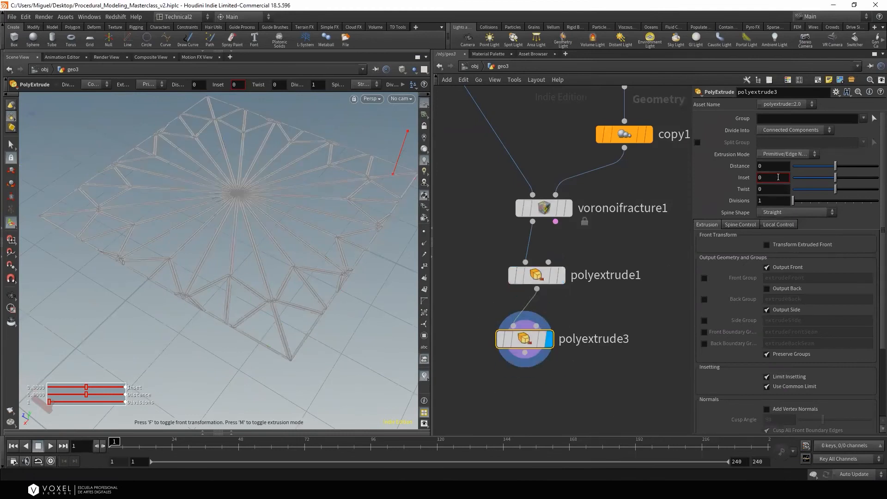
Give the lattice thickness by setting the second PolyExtrude's distance to 0.2, then reduce it to 0.11
{"action": "left_click", "coordinate": [779, 165]}
{"action": "type", "text": "0.2"}
{"action": "key", "text": "Return"}
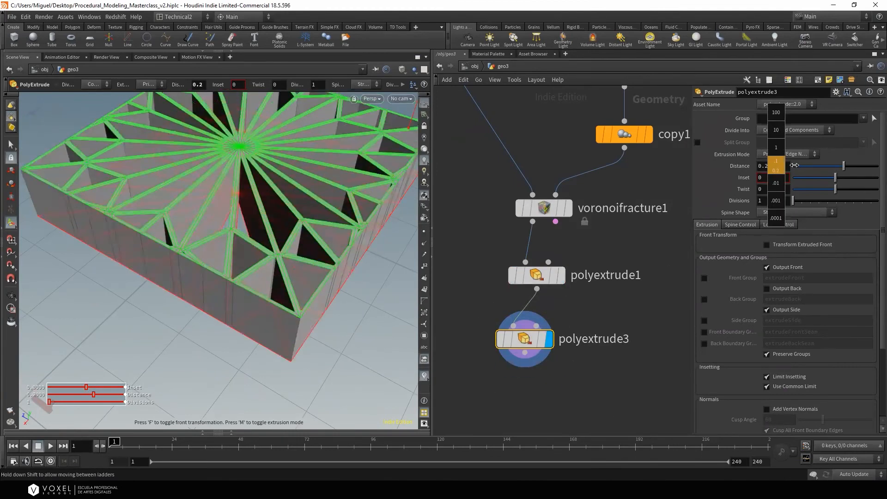
{"action": "left_click_drag", "start_coordinate": [282, 183], "coordinate": [273, 200], "text": "alt"}
{"action": "middle_click_drag", "start_coordinate": [770, 166], "coordinate": [727, 169]}
{"action": "left_click_drag", "start_coordinate": [259, 183], "coordinate": [260, 170], "text": "alt"}
{"action": "right_click_drag", "start_coordinate": [346, 174], "coordinate": [247, 207], "text": "alt"}
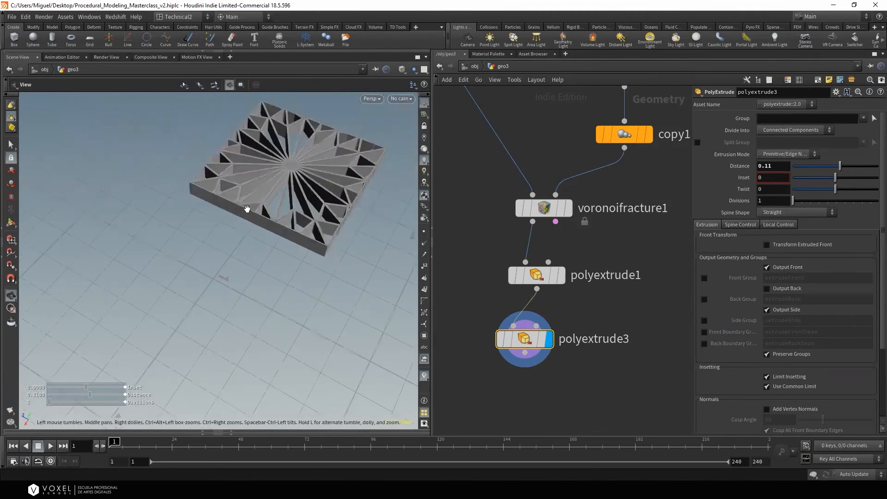
Set the total number of radial line copies in the Copy and Transform node to 20
{"action": "middle_click_drag", "start_coordinate": [629, 173], "coordinate": [594, 258]}
{"action": "scroll", "coordinate": [599, 251], "scroll_direction": "down", "scroll_amount": 1}
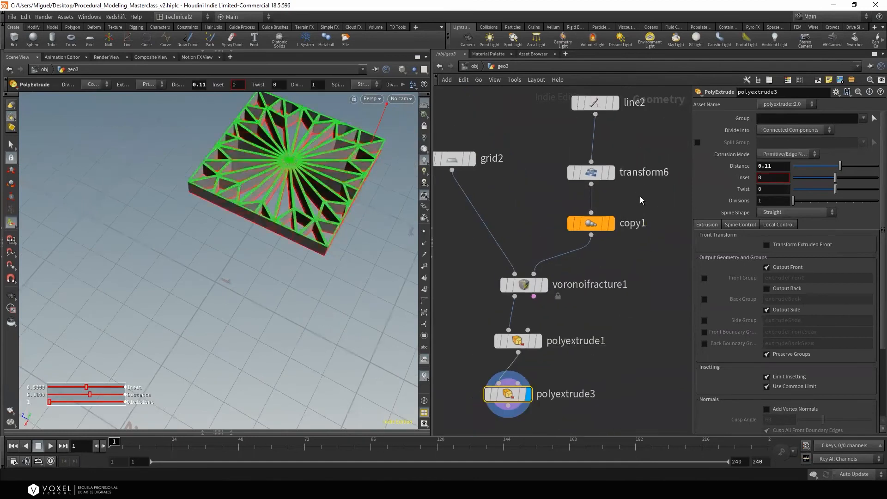
{"action": "left_click", "coordinate": [591, 223]}
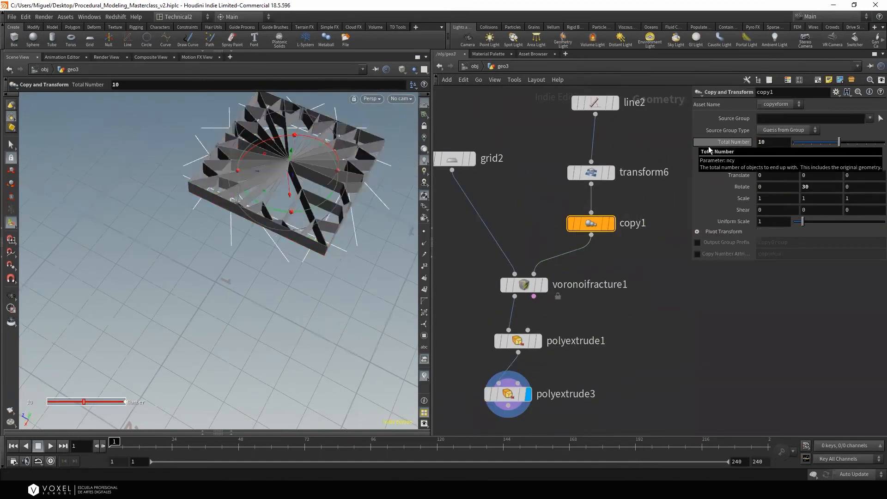
{"action": "left_click_drag", "start_coordinate": [296, 186], "coordinate": [299, 221], "text": "alt"}
{"action": "type", "text": "20"}
{"action": "key", "text": "Return"}
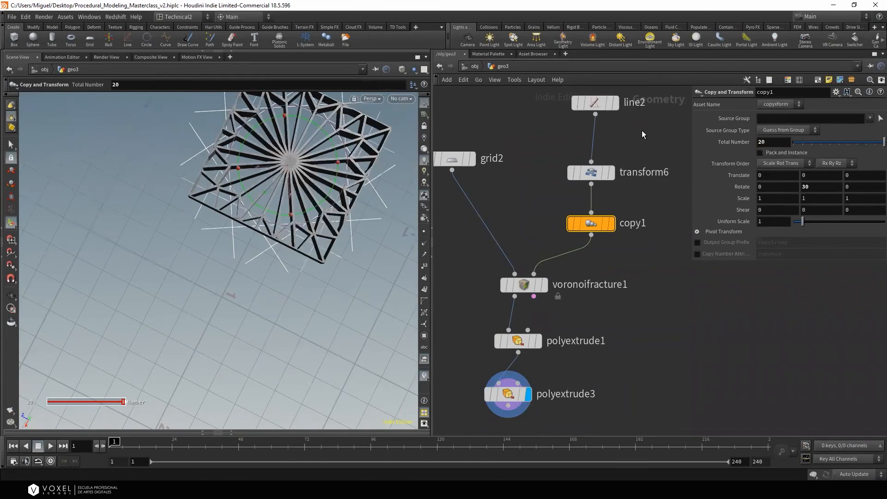
Shorten the source line that feeds the radial copies to a length of 0.71
{"action": "left_click", "coordinate": [596, 103]}
{"action": "left_click_drag", "start_coordinate": [804, 151], "coordinate": [800, 155]}
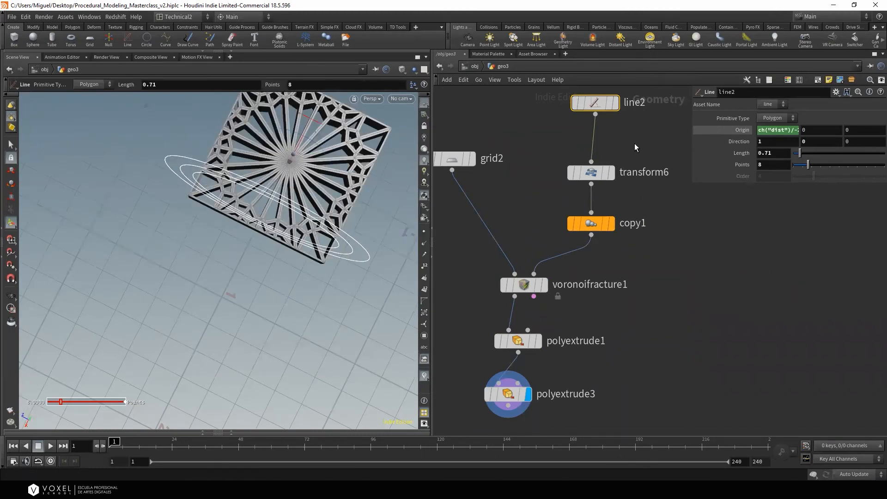
Reduce the number of points on the line2 node to 5 to simplify the fracture pattern
{"action": "left_click_drag", "start_coordinate": [811, 166], "coordinate": [803, 166]}
{"action": "mouse_move", "coordinate": [275, 170]}
{"action": "left_mouse_down", "text": "alt"}
{"action": "mouse_move", "coordinate": [245, 148]}
{"action": "mouse_move", "coordinate": [293, 106]}
{"action": "mouse_move", "coordinate": [327, 148]}
{"action": "mouse_move", "coordinate": [320, 159]}
{"action": "mouse_move", "coordinate": [288, 160]}
{"action": "left_mouse_up", "text": "alt"}
{"action": "middle_click_drag", "start_coordinate": [619, 312], "coordinate": [654, 225]}
{"action": "middle_click_drag", "start_coordinate": [632, 294], "coordinate": [636, 251]}
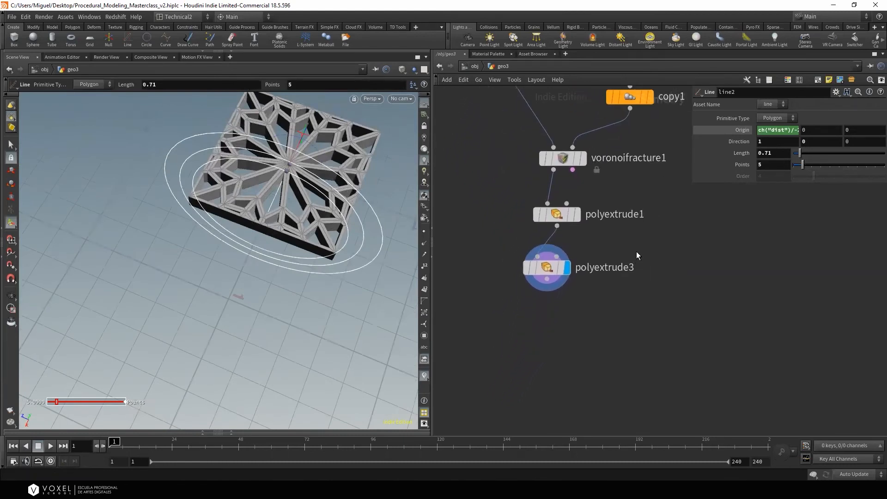
{"action": "left_click_drag", "start_coordinate": [376, 269], "coordinate": [378, 252], "text": "alt"}
{"action": "middle_click_drag", "start_coordinate": [495, 298], "coordinate": [577, 303]}
{"action": "left_click_drag", "start_coordinate": [318, 254], "coordinate": [359, 250], "text": "alt"}
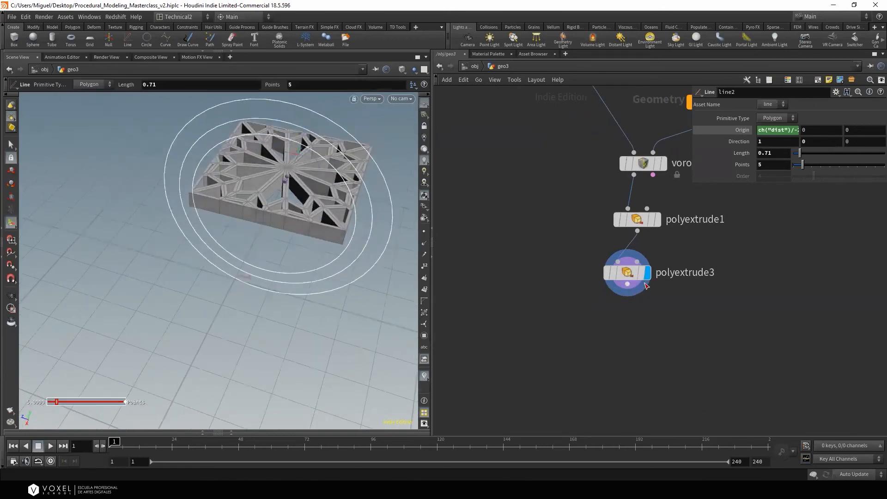
Enable Output Back on the polyextrude3 node so the extruded lattice is closed on its back side
{"action": "left_click", "coordinate": [621, 274]}
{"action": "left_click_drag", "start_coordinate": [305, 241], "coordinate": [241, 243]}
{"action": "right_click_drag", "start_coordinate": [241, 242], "coordinate": [302, 253]}
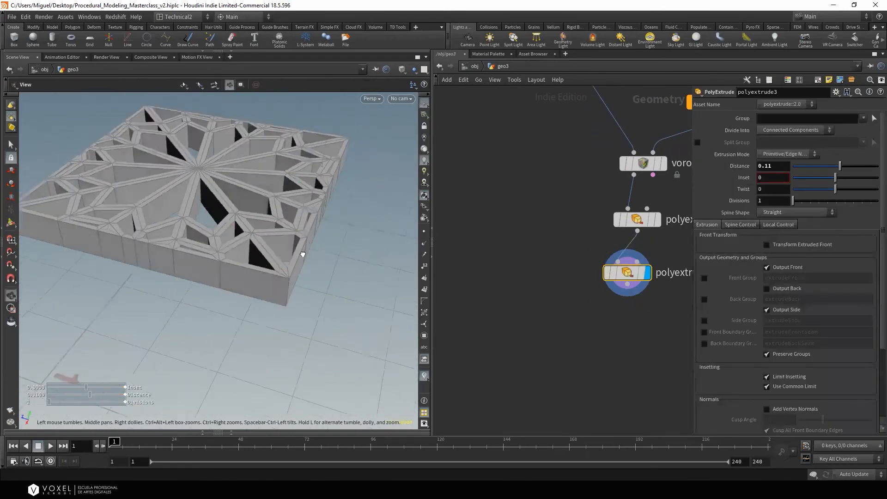
{"action": "left_click_drag", "start_coordinate": [301, 254], "coordinate": [310, 179]}
{"action": "left_click_drag", "start_coordinate": [247, 275], "coordinate": [242, 231]}
{"action": "key", "text": "Return"}
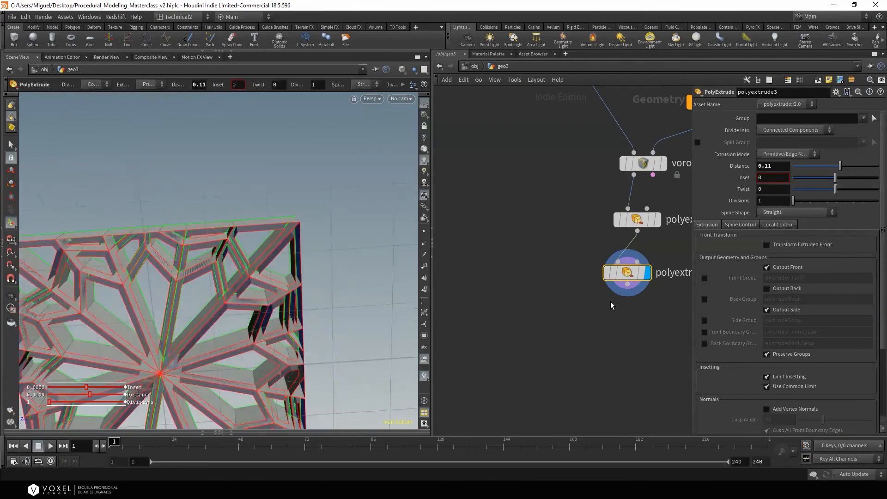
{"action": "key", "text": "Escape"}
{"action": "left_click_drag", "start_coordinate": [282, 259], "coordinate": [403, 323]}
{"action": "key", "text": "Return"}
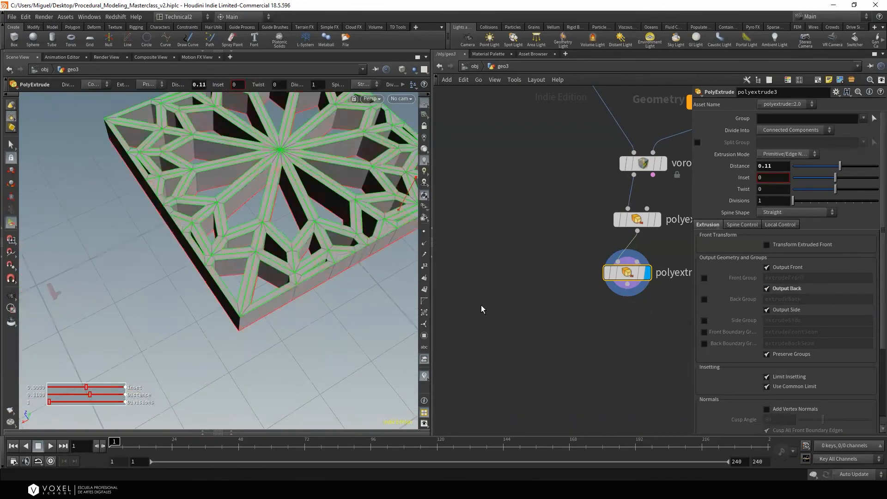
Add a Box node beside polyextrude3 and turn on its template display
{"action": "key", "text": "Tab"}
{"action": "type", "text": "bo"}
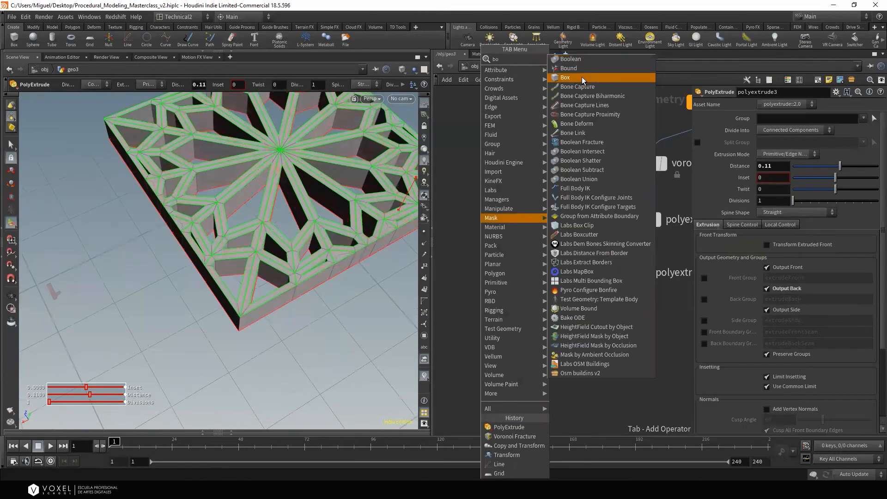
{"action": "left_click", "coordinate": [565, 77]}
{"action": "left_click", "coordinate": [514, 272]}
{"action": "left_click", "coordinate": [527, 272]}
Set box1's Y size to 0.31 and uniform scale to 1.02, and lower its centre to about -0.093 in Y
{"action": "left_click_drag", "start_coordinate": [283, 277], "coordinate": [265, 241]}
{"action": "middle_click_drag", "start_coordinate": [824, 154], "coordinate": [541, 185]}
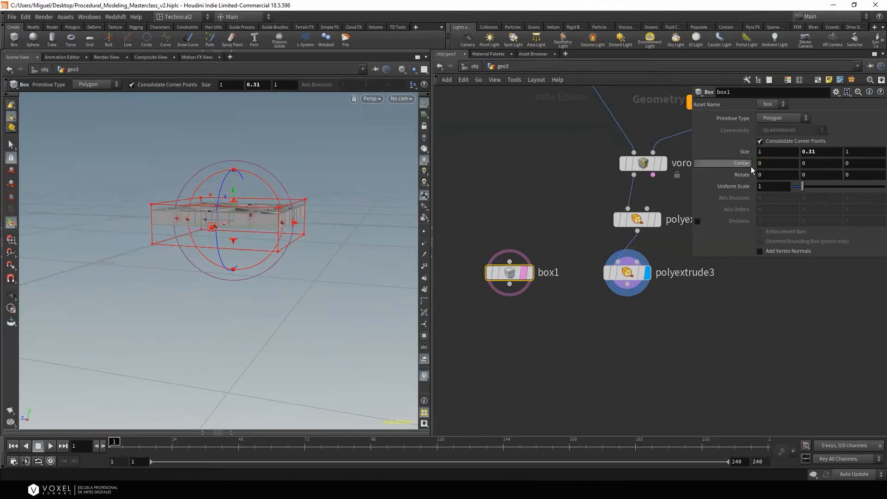
{"action": "middle_click_drag", "start_coordinate": [768, 185], "coordinate": [784, 207]}
{"action": "left_click_drag", "start_coordinate": [254, 216], "coordinate": [254, 245], "text": "alt"}
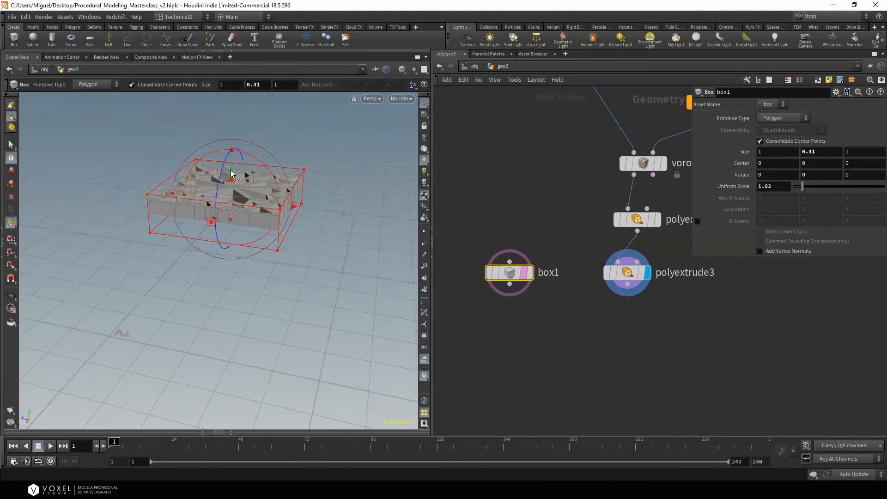
{"action": "left_click_drag", "start_coordinate": [232, 170], "coordinate": [232, 182]}
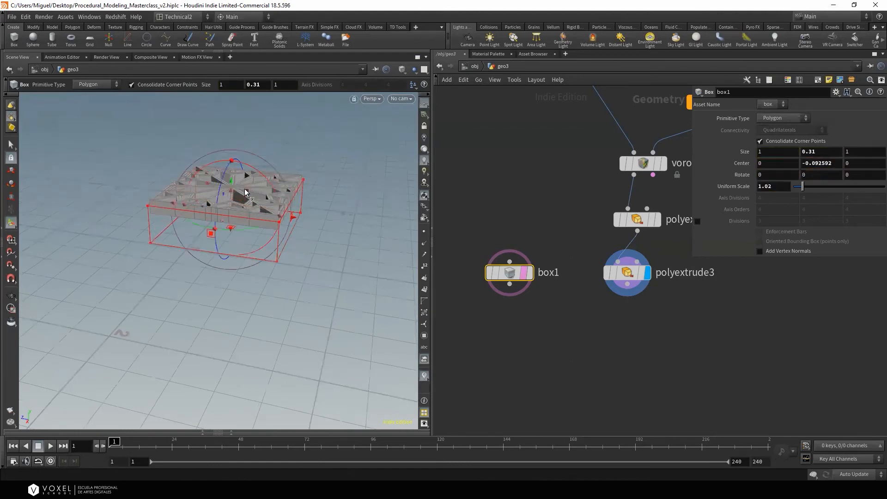
Add a VDB from Polygons node fed by polyextrude3 and display its result
{"action": "middle_click_drag", "start_coordinate": [497, 316], "coordinate": [482, 239]}
{"action": "key", "text": "Tab"}
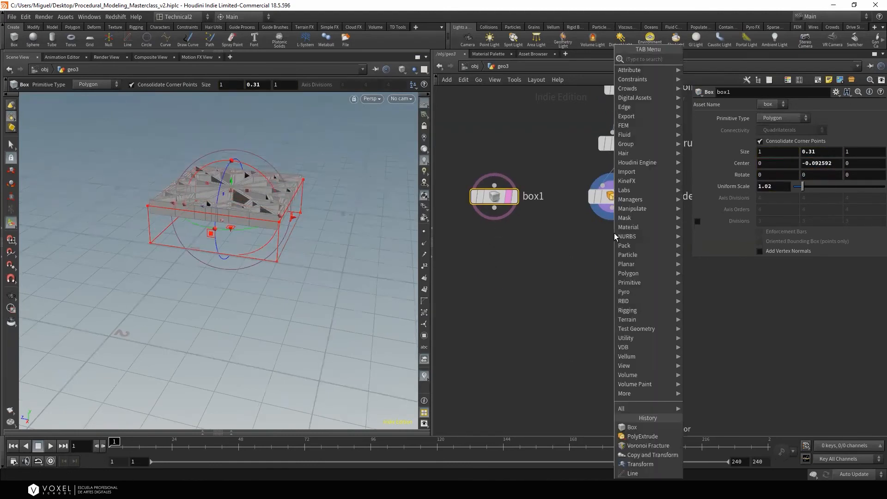
{"action": "type", "text": "vdb"}
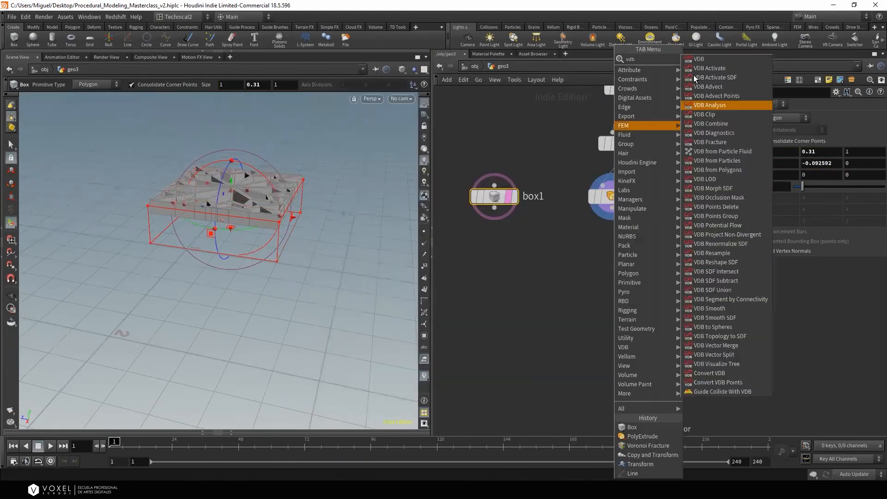
{"action": "left_click", "coordinate": [727, 170]}
{"action": "left_click", "coordinate": [617, 243]}
{"action": "left_click_drag", "start_coordinate": [618, 243], "coordinate": [599, 253]}
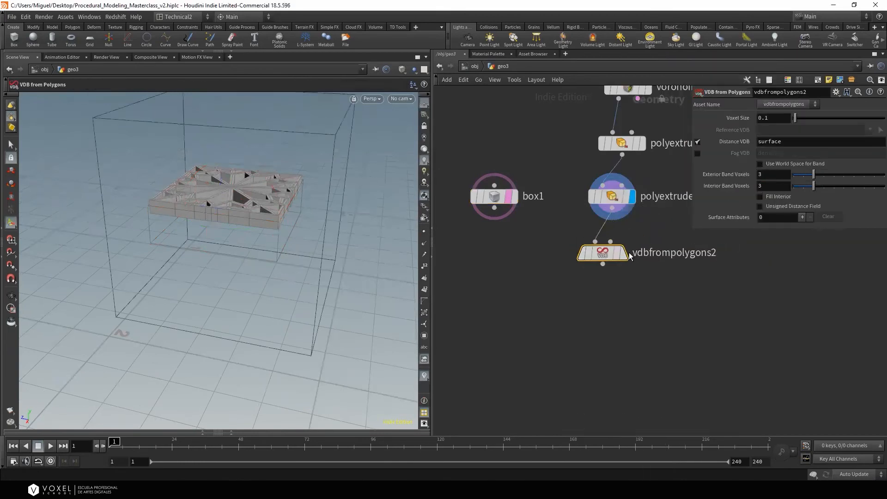
{"action": "left_click", "coordinate": [624, 253]}
Refine the lattice's VDB conversion by setting its voxel size to 0.005
{"action": "left_click_drag", "start_coordinate": [259, 218], "coordinate": [286, 252], "text": "alt"}
{"action": "right_click_drag", "start_coordinate": [286, 252], "coordinate": [467, 191], "text": "alt"}
{"action": "left_click_drag", "start_coordinate": [773, 120], "coordinate": [694, 131]}
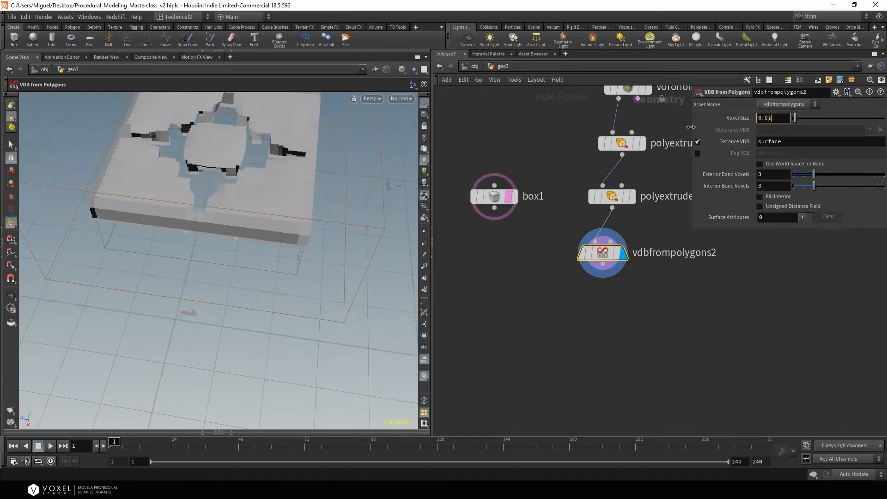
{"action": "key", "text": "Return"}
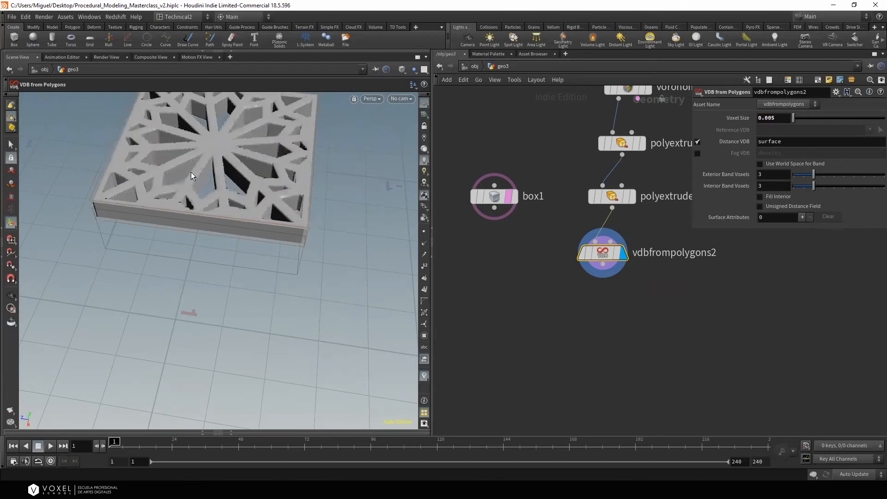
Duplicate the VDB from Polygons node and feed the copy from box1 instead of polyextrude3
{"action": "middle_click_drag", "start_coordinate": [192, 175], "coordinate": [194, 236], "text": "alt"}
{"action": "left_click_drag", "start_coordinate": [194, 235], "coordinate": [283, 259], "text": "alt"}
{"action": "middle_click_drag", "start_coordinate": [580, 317], "coordinate": [593, 267]}
{"action": "left_click_drag", "start_coordinate": [600, 209], "coordinate": [492, 216], "text": "alt"}
{"action": "left_click", "coordinate": [507, 156]}
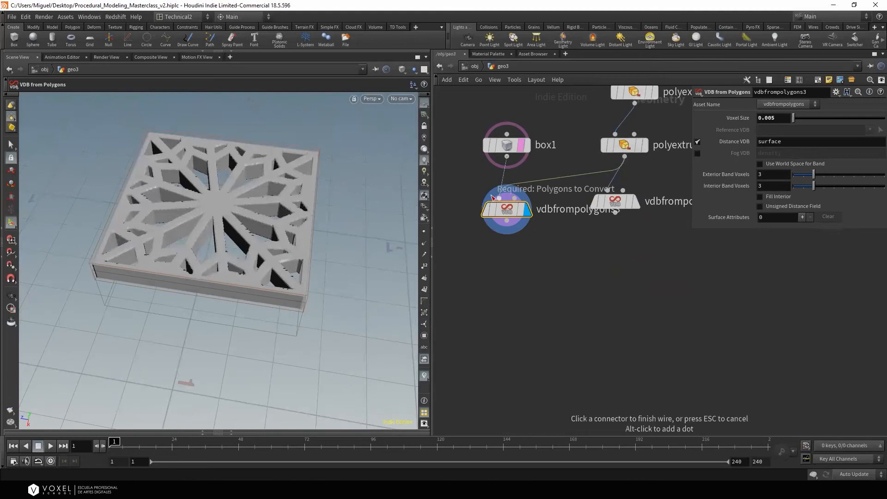
{"action": "left_click", "coordinate": [500, 198]}
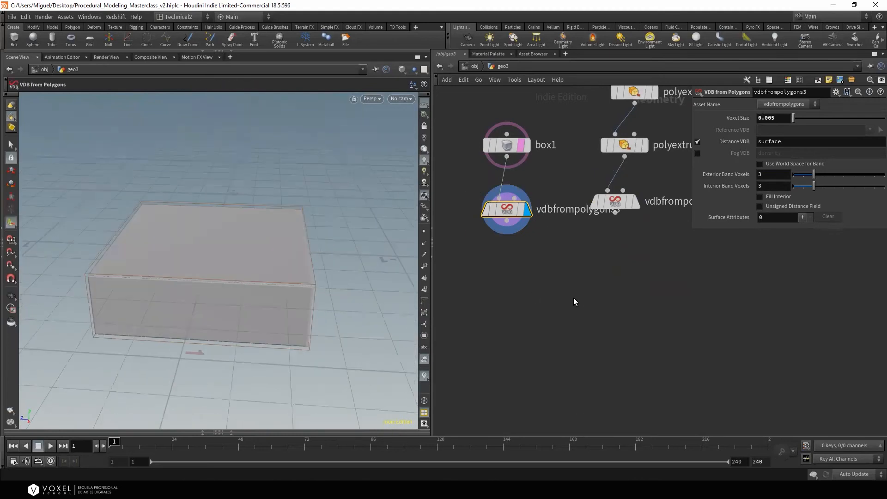
Add a VDB Combine node with the box VDB as first input and the lattice VDB as second, and display it
{"action": "key", "text": "Tab"}
{"action": "type", "text": "vdb"}
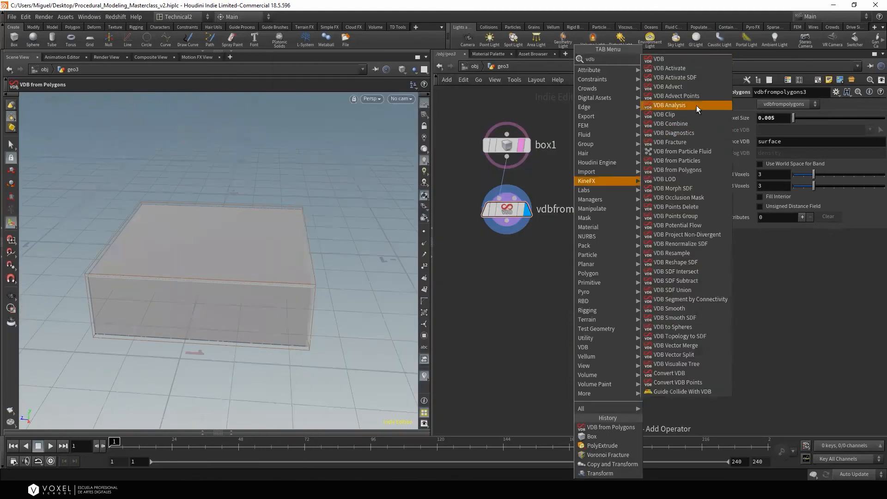
{"action": "left_click", "coordinate": [686, 124]}
{"action": "left_click", "coordinate": [547, 266]}
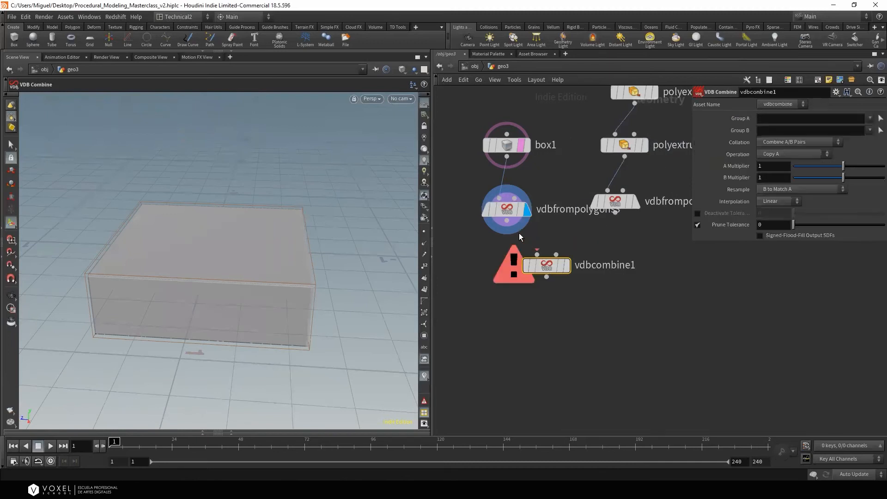
{"action": "left_click", "coordinate": [507, 221]}
{"action": "left_click", "coordinate": [537, 254]}
{"action": "left_click", "coordinate": [615, 212]}
{"action": "left_click", "coordinate": [556, 254]}
{"action": "left_click", "coordinate": [545, 265]}
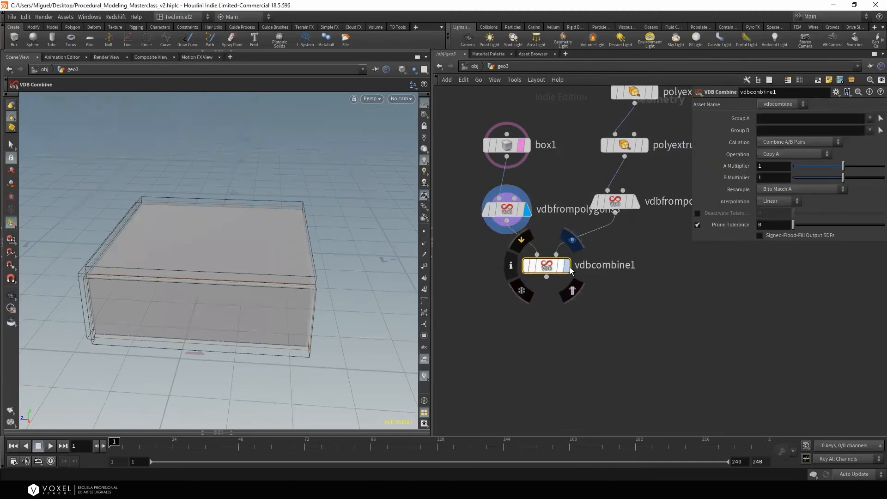
Set the vdbcombine1 operation to SDF Union and inspect the merged volume
{"action": "left_click", "coordinate": [784, 150]}
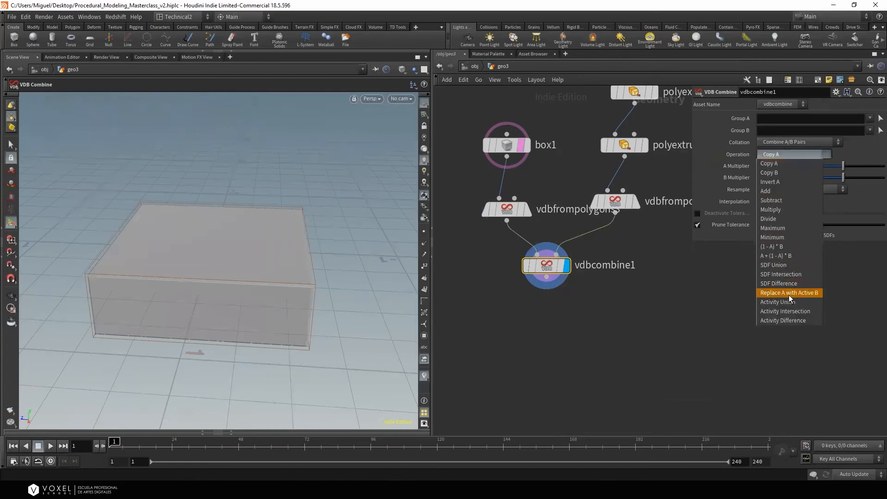
{"action": "left_click", "coordinate": [780, 265]}
{"action": "key", "text": "Escape"}
{"action": "mouse_move", "coordinate": [210, 218]}
{"action": "left_mouse_down"}
{"action": "mouse_move", "coordinate": [263, 265]}
{"action": "mouse_move", "coordinate": [203, 247]}
{"action": "mouse_move", "coordinate": [199, 225]}
{"action": "left_mouse_up"}
With polyextrude3 templated for reference, set box1's Y size to 0.1 and raise its centre to about 0.023 in Y
{"action": "left_click", "coordinate": [527, 145]}
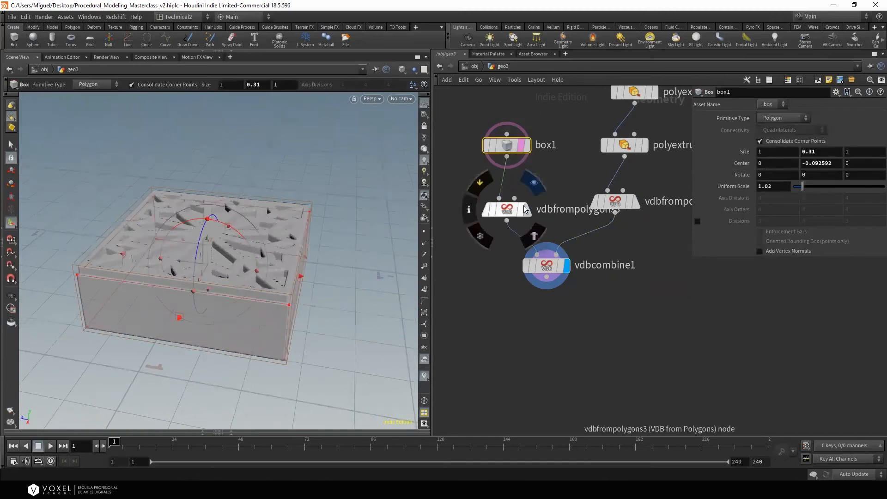
{"action": "left_click", "coordinate": [527, 145]}
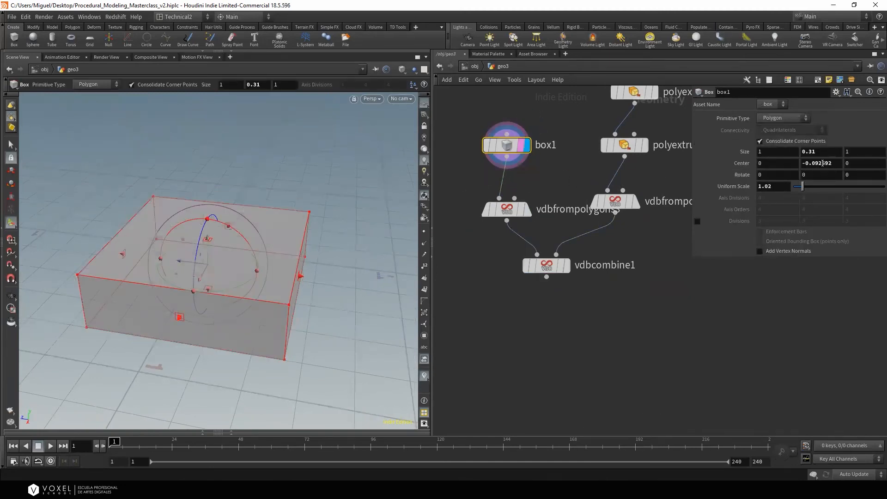
{"action": "middle_click_drag", "start_coordinate": [824, 147], "coordinate": [730, 170]}
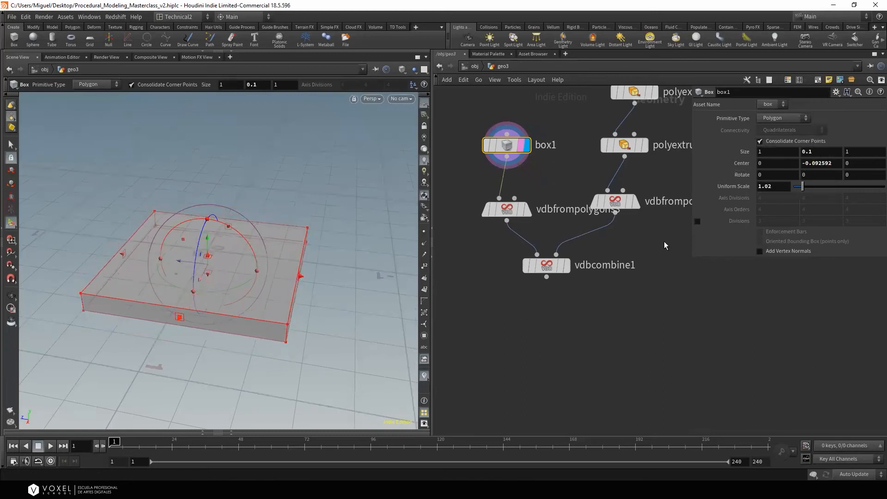
{"action": "left_click", "coordinate": [639, 147]}
{"action": "left_click_drag", "start_coordinate": [291, 259], "coordinate": [207, 217], "text": "alt"}
{"action": "key", "text": "Return"}
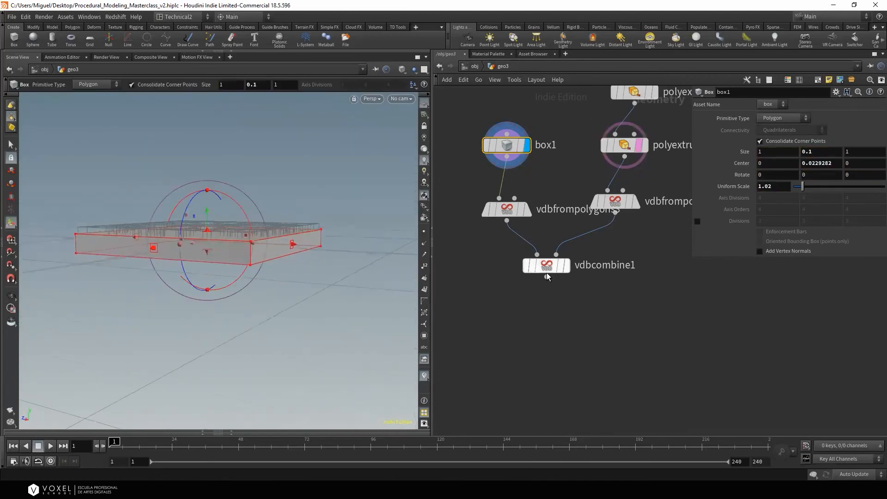
Display vdbcombine1 and set its operation to SDF Difference to carve the lattice out of the box
{"action": "left_click", "coordinate": [567, 266]}
{"action": "left_click_drag", "start_coordinate": [262, 235], "coordinate": [416, 267], "text": "alt"}
{"action": "left_click", "coordinate": [550, 267]}
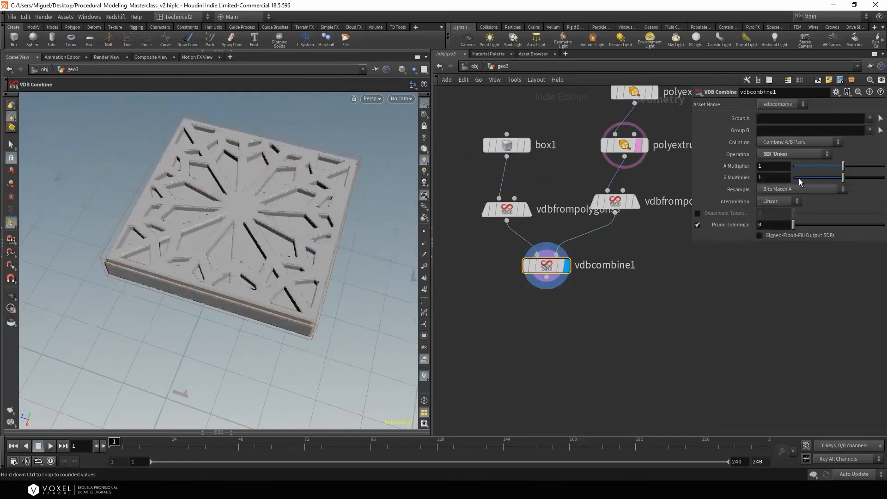
{"action": "left_click", "coordinate": [784, 156]}
{"action": "left_click", "coordinate": [794, 284]}
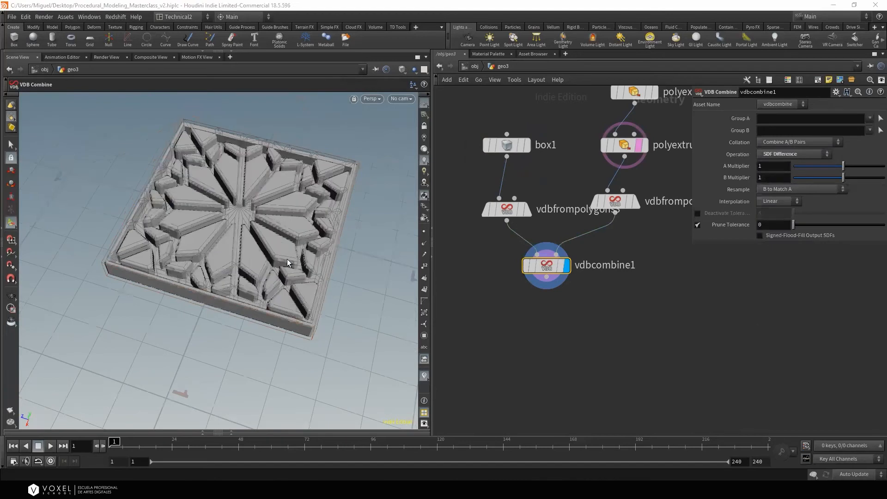
{"action": "left_click_drag", "start_coordinate": [259, 259], "coordinate": [278, 282]}
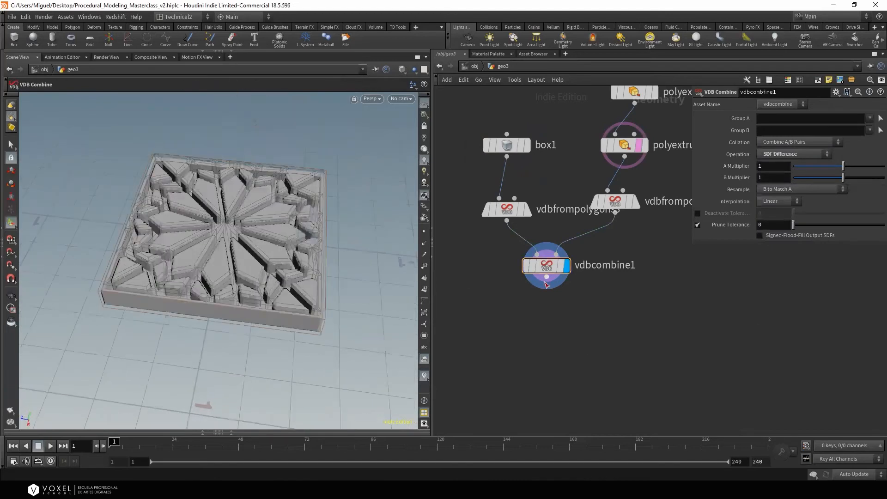
Add a VDB Smooth node after vdbcombine1, display its result, and place it directly beneath that node
{"action": "key", "text": "Tab"}
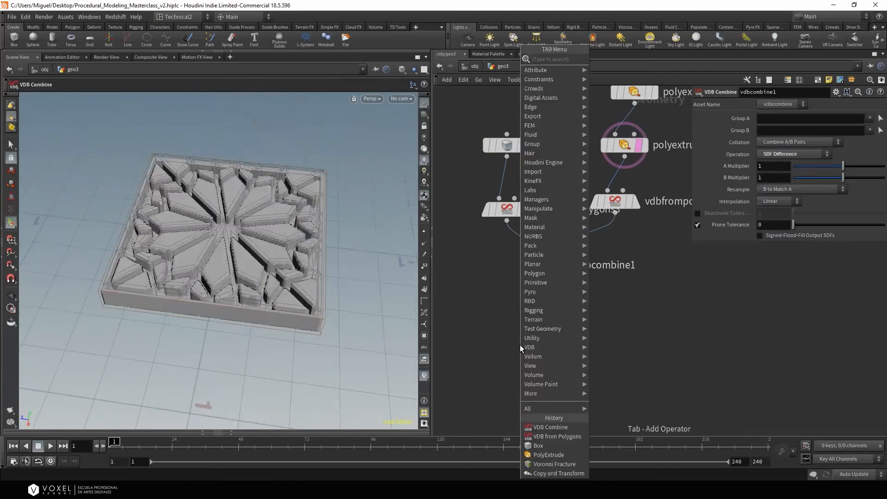
{"action": "type", "text": "vdb"}
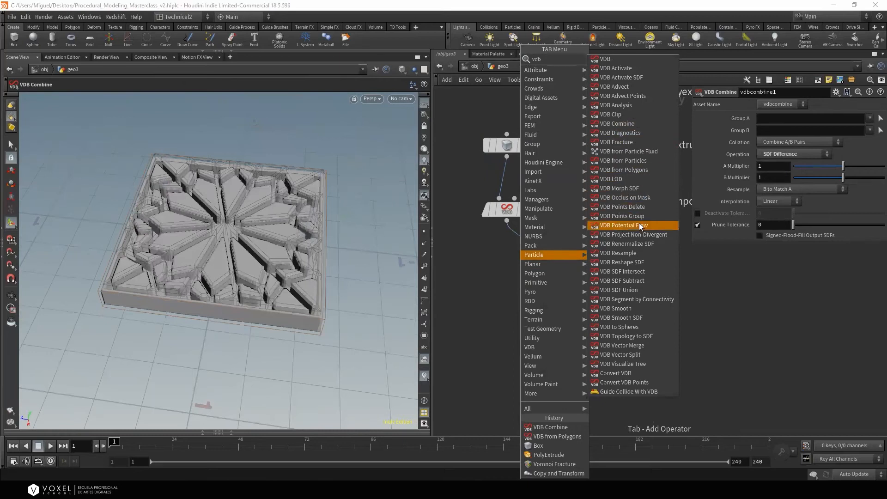
{"action": "left_click", "coordinate": [625, 308]}
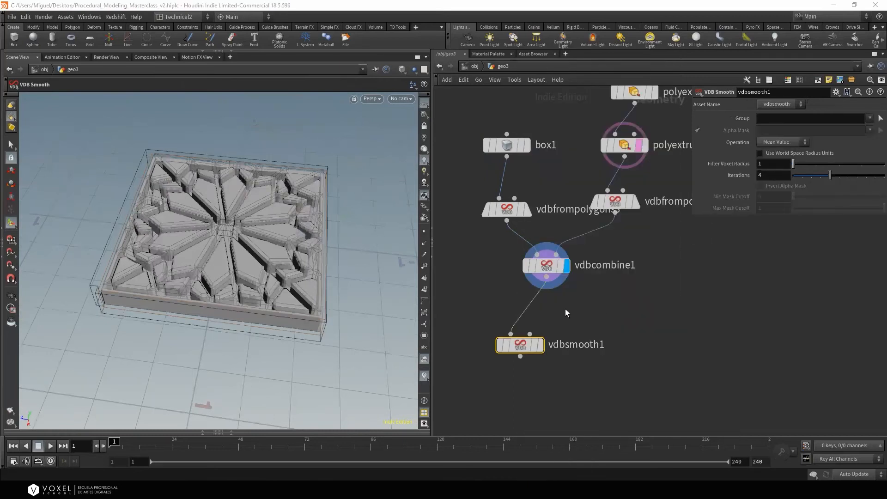
{"action": "left_click_drag", "start_coordinate": [292, 247], "coordinate": [347, 257]}
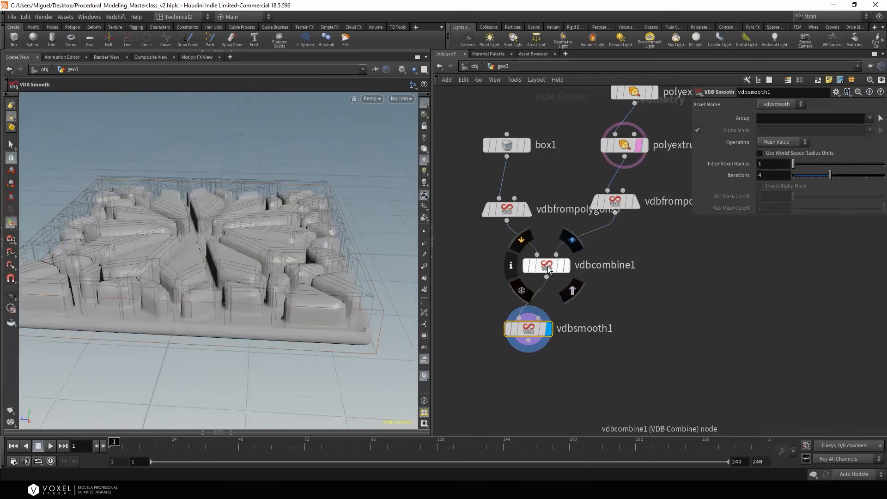
{"action": "middle_click_drag", "start_coordinate": [550, 314], "coordinate": [554, 282]}
{"action": "left_click_drag", "start_coordinate": [533, 297], "coordinate": [556, 247]}
Try the Activity Union operation on vdbcombine1 and display that node's own output for inspection
{"action": "left_click", "coordinate": [796, 155]}
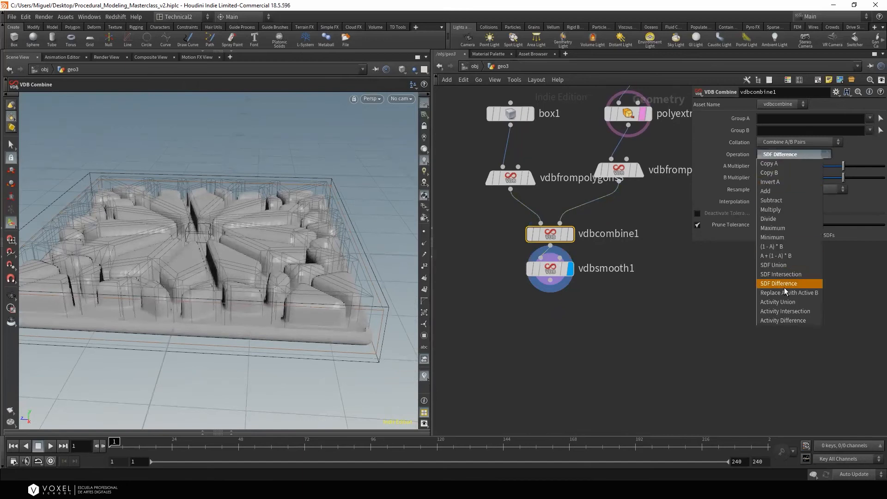
{"action": "left_click", "coordinate": [786, 301]}
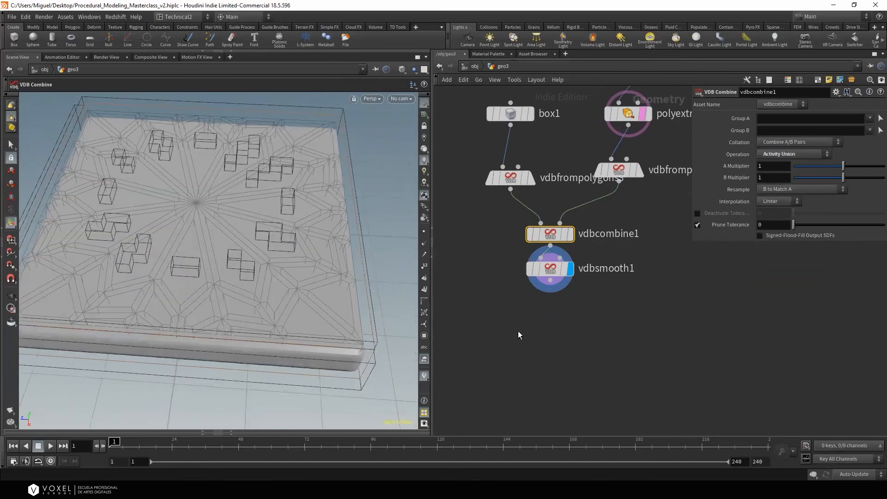
{"action": "left_click", "coordinate": [569, 234]}
{"action": "mouse_move", "coordinate": [542, 162]}
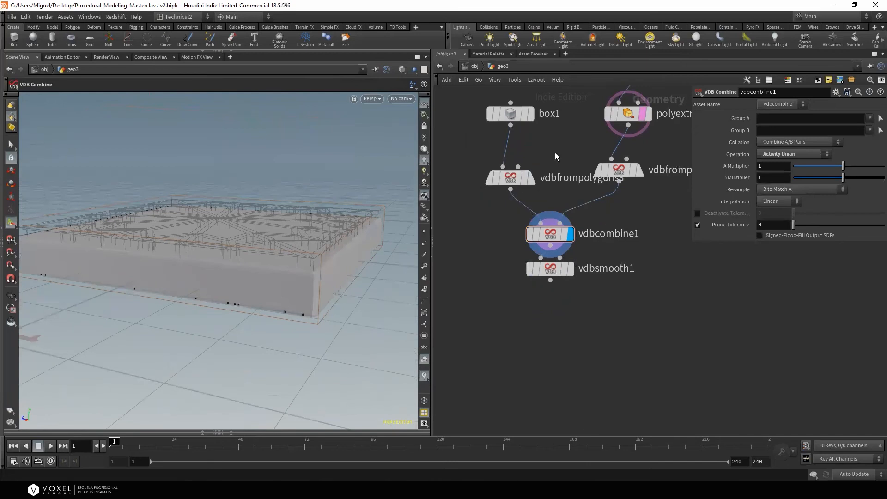
Set the vdbcombine1 operation to SDF Union and display the vdbsmooth1 result
{"action": "left_click", "coordinate": [774, 157]}
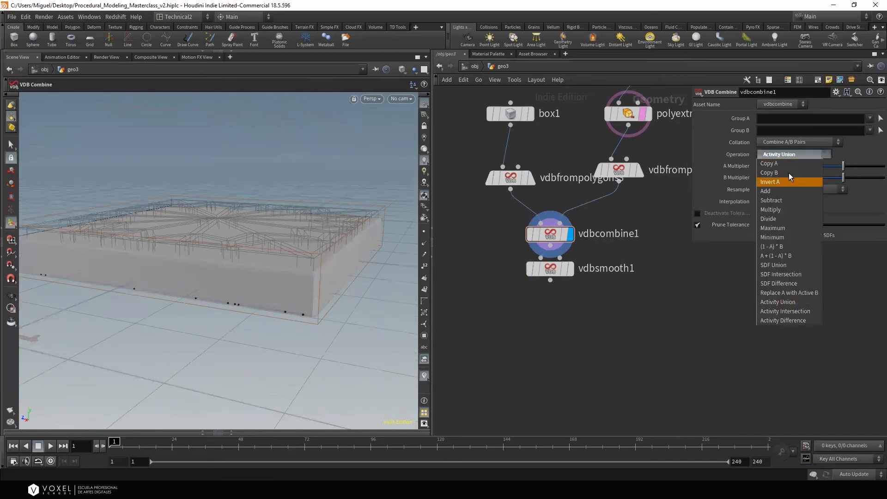
{"action": "left_click", "coordinate": [791, 265]}
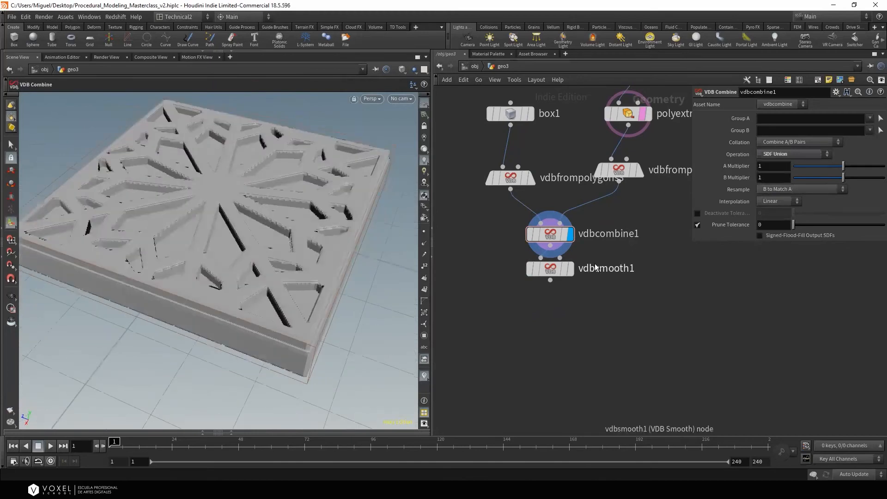
{"action": "left_click", "coordinate": [570, 269]}
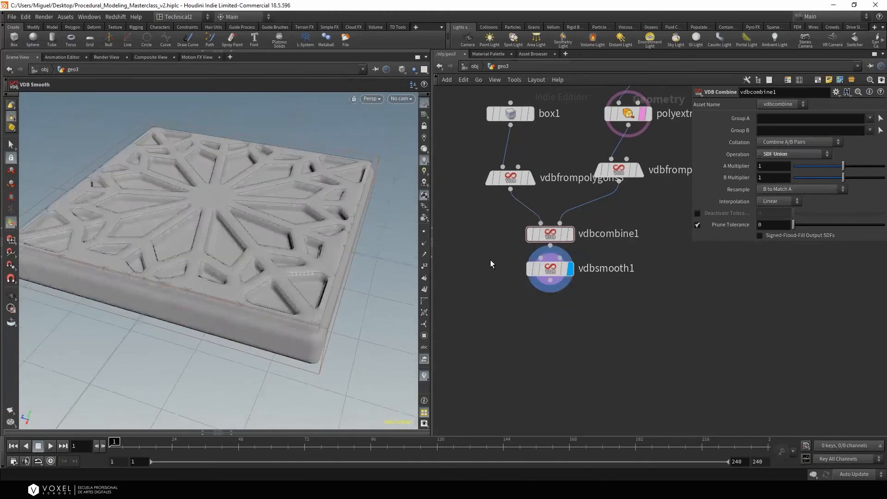
Add a Convert VDB node set to Polygons beneath vdbsmooth1, display it, and turn off the template on polyextrude3
{"action": "left_click", "coordinate": [551, 280]}
{"action": "key", "text": "Tab"}
{"action": "type", "text": "con"}
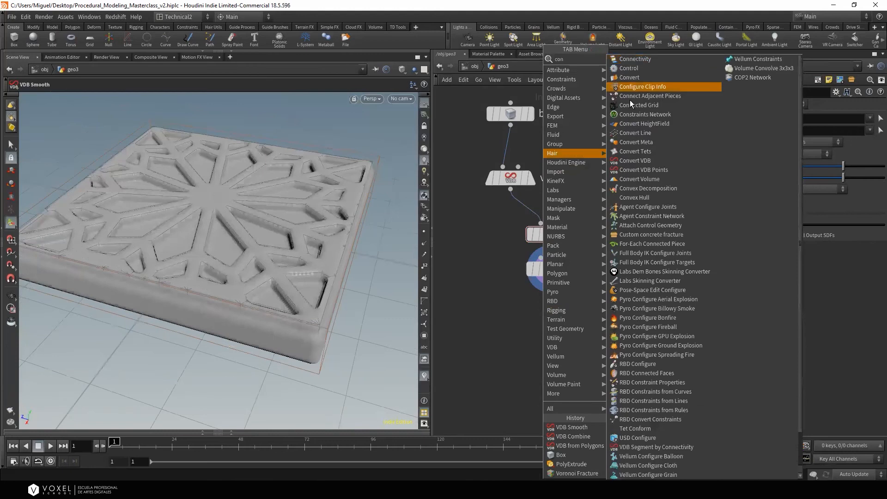
{"action": "left_click", "coordinate": [645, 161]}
{"action": "left_click", "coordinate": [783, 130]}
{"action": "left_click", "coordinate": [784, 156]}
{"action": "left_click", "coordinate": [563, 326]}
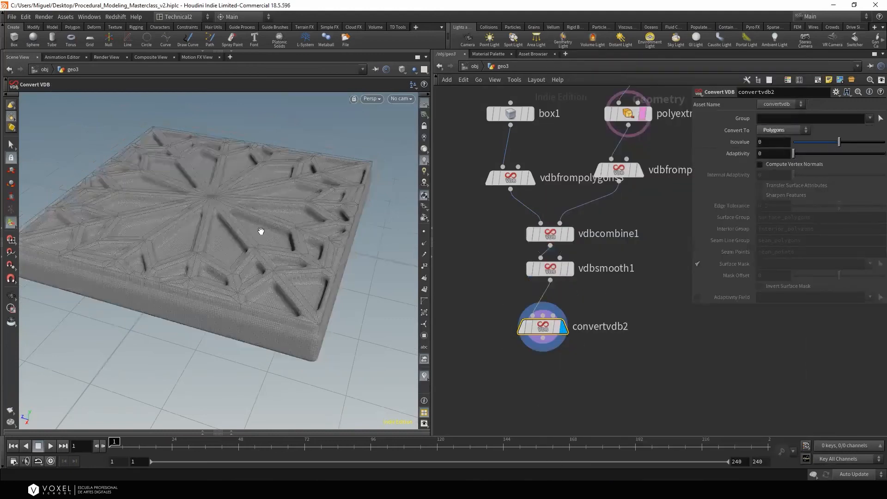
{"action": "left_click_drag", "start_coordinate": [230, 226], "coordinate": [252, 267], "text": "alt"}
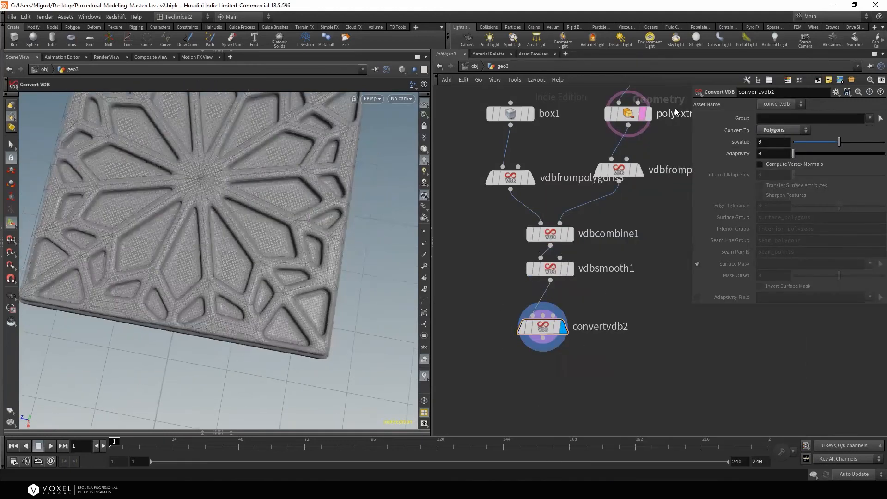
{"action": "left_click", "coordinate": [644, 113]}
{"action": "right_click_drag", "start_coordinate": [290, 166], "coordinate": [222, 196], "text": "alt"}
{"action": "left_click_drag", "start_coordinate": [222, 197], "coordinate": [210, 160], "text": "alt"}
Try enlarging the grid2 source surface to a size of 2 by 2
{"action": "middle_click_drag", "start_coordinate": [666, 173], "coordinate": [630, 298]}
{"action": "scroll", "coordinate": [631, 295], "scroll_direction": "down", "scroll_amount": 2}
{"action": "middle_click_drag", "start_coordinate": [646, 238], "coordinate": [593, 288]}
{"action": "left_click_drag", "start_coordinate": [541, 129], "coordinate": [515, 151]}
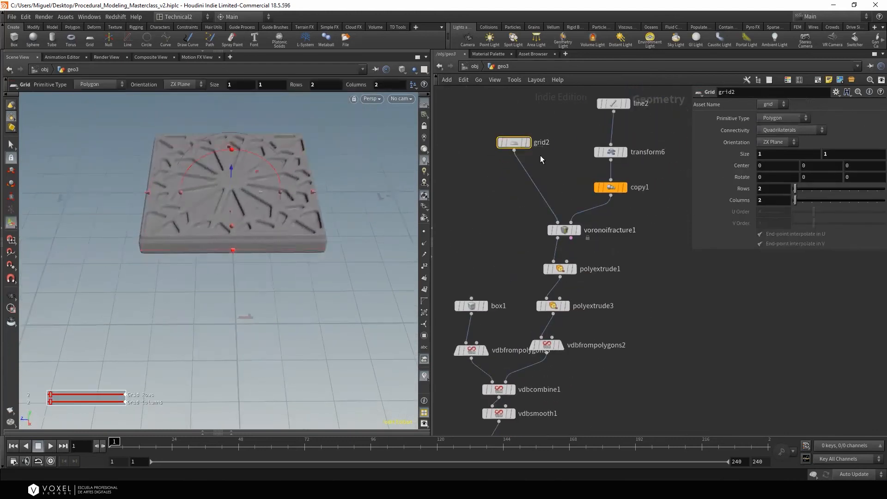
{"action": "left_click_drag", "start_coordinate": [649, 143], "coordinate": [606, 158]}
{"action": "left_click_drag", "start_coordinate": [533, 121], "coordinate": [500, 155]}
{"action": "key", "text": "Tab"}
{"action": "key", "text": "Return"}
{"action": "mouse_move", "coordinate": [247, 188]}
{"action": "left_mouse_down", "text": "alt"}
{"action": "mouse_move", "coordinate": [253, 232]}
{"action": "mouse_move", "coordinate": [259, 200]}
{"action": "left_mouse_up", "text": "alt"}
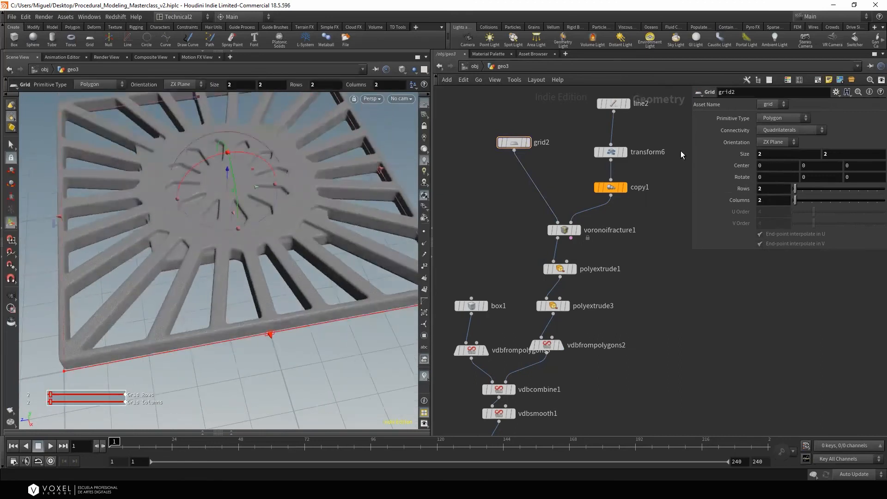
Restore the size of grid2 to 1 by 1
{"action": "left_click_drag", "start_coordinate": [770, 154], "coordinate": [746, 154]}
{"action": "left_click_drag", "start_coordinate": [855, 154], "coordinate": [738, 157]}
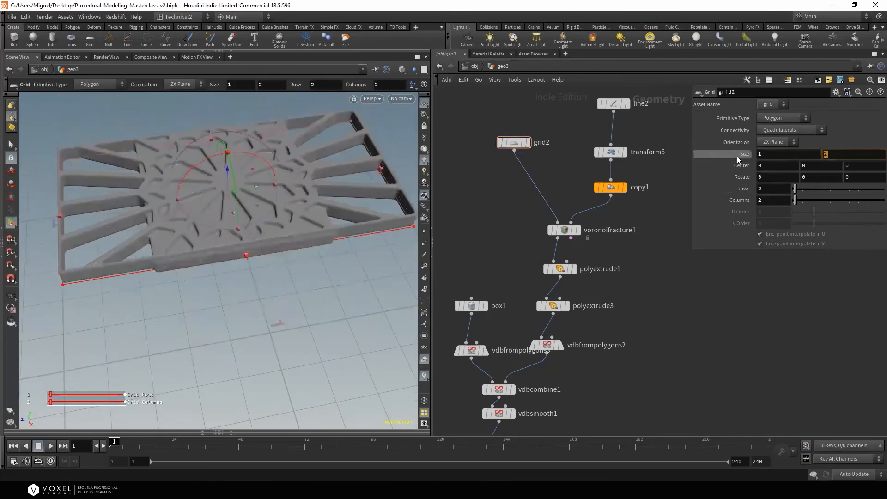
{"action": "left_click_drag", "start_coordinate": [341, 247], "coordinate": [256, 269], "text": "alt"}
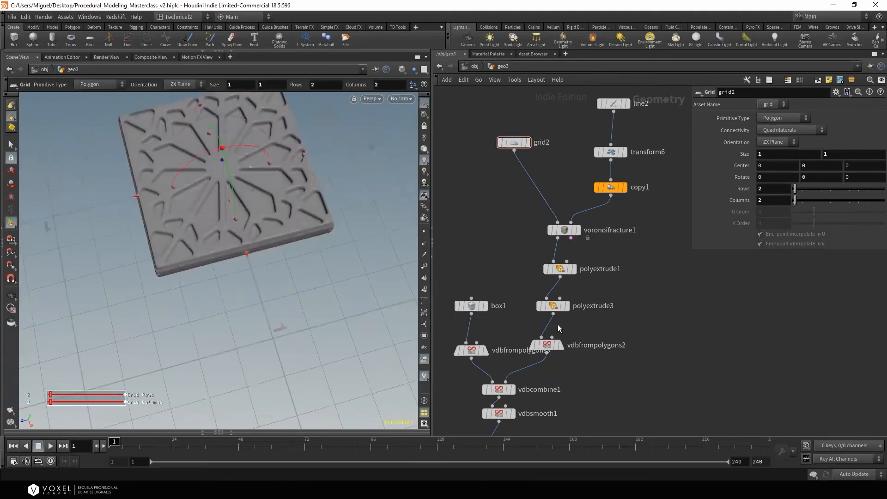
Try a Y rotation of 45 on the copy1 node and check the tile pattern from above
{"action": "middle_click_drag", "start_coordinate": [558, 326], "coordinate": [555, 261]}
{"action": "left_click_drag", "start_coordinate": [288, 249], "coordinate": [306, 221], "text": "alt"}
{"action": "middle_click_drag", "start_coordinate": [605, 180], "coordinate": [607, 227]}
{"action": "left_click", "coordinate": [612, 169]}
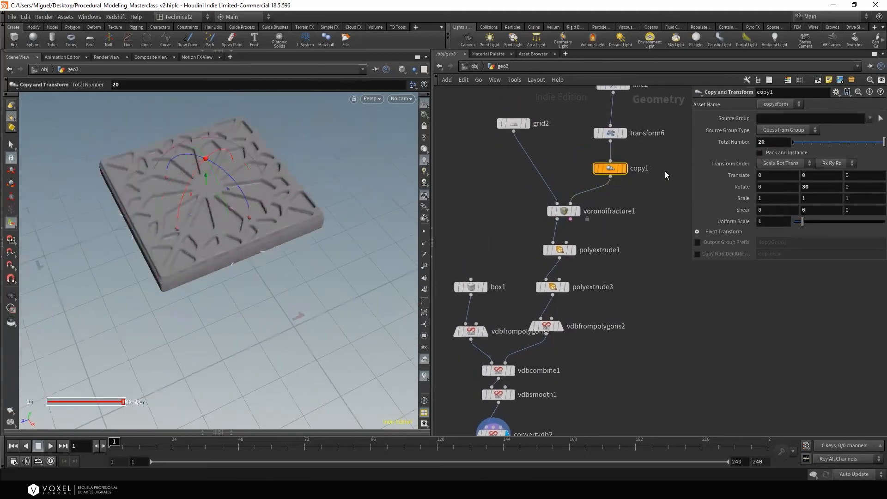
{"action": "type", "text": "45"}
{"action": "key", "text": "Return"}
{"action": "left_click_drag", "start_coordinate": [294, 230], "coordinate": [254, 257], "text": "alt"}
{"action": "middle_click_drag", "start_coordinate": [276, 226], "coordinate": [287, 286], "text": "alt"}
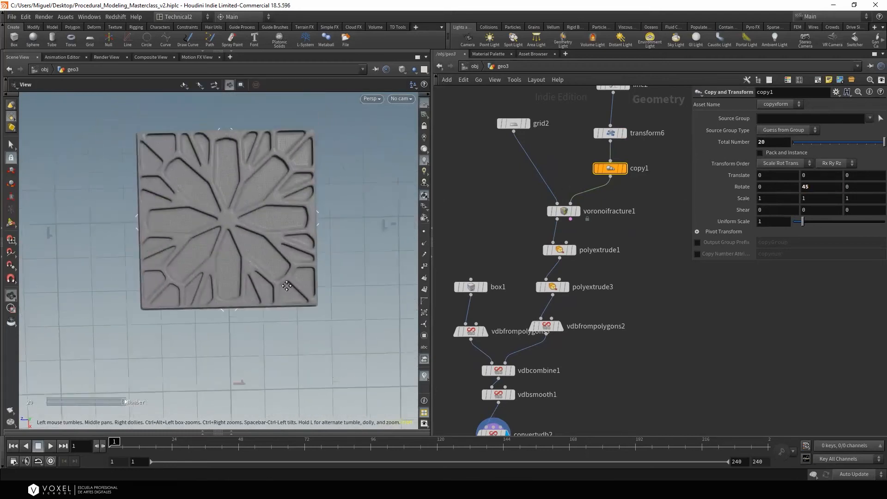
Set the Y rotation of copy1 to 60 and inspect the tile relief from several angles
{"action": "key", "text": "Return"}
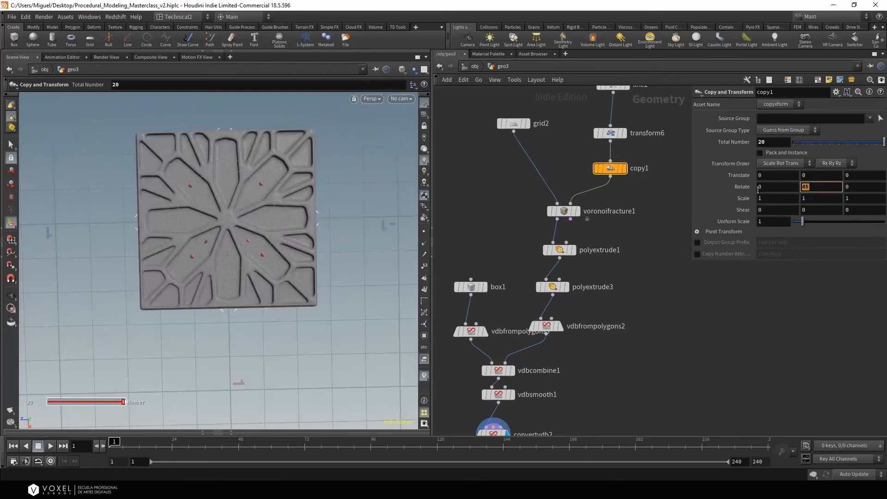
{"action": "type", "text": "60"}
{"action": "key", "text": "Return"}
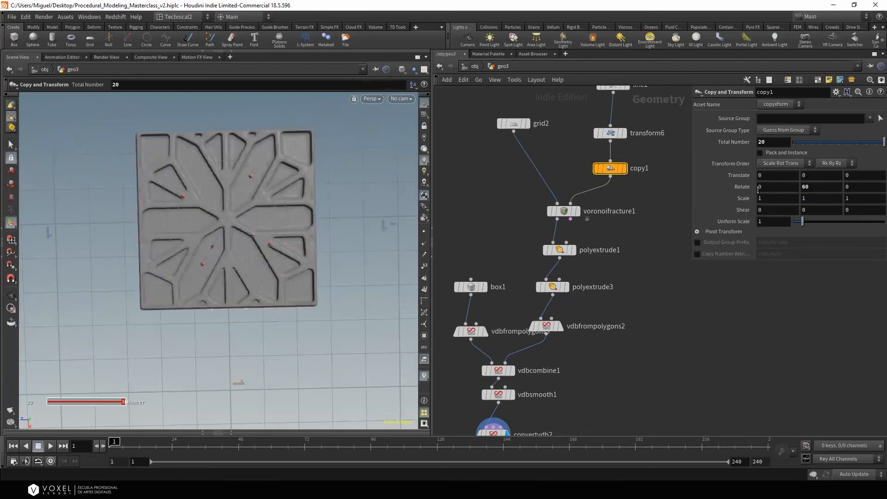
{"action": "left_click_drag", "start_coordinate": [337, 245], "coordinate": [320, 233], "text": "alt"}
{"action": "middle_click_drag", "start_coordinate": [635, 364], "coordinate": [647, 181]}
{"action": "left_click_drag", "start_coordinate": [317, 247], "coordinate": [347, 230], "text": "alt"}
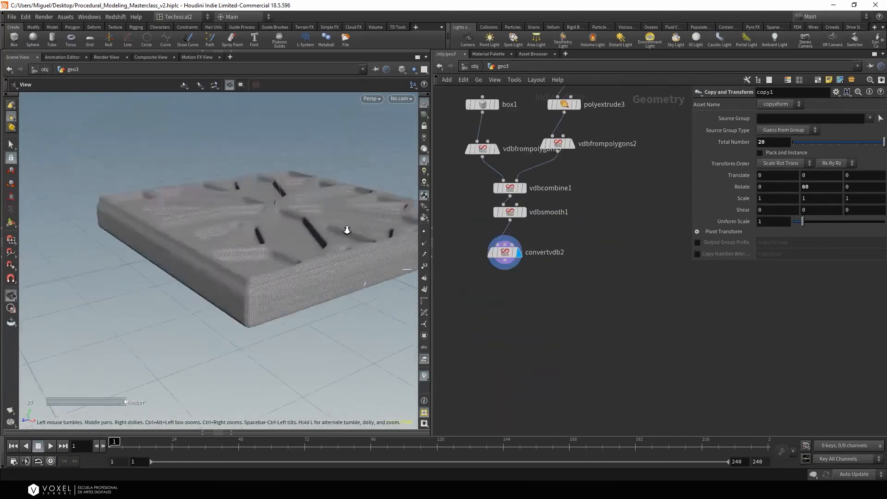
{"action": "right_click_drag", "start_coordinate": [347, 230], "coordinate": [303, 243], "text": "alt"}
{"action": "left_click_drag", "start_coordinate": [304, 244], "coordinate": [319, 262], "text": "alt"}
{"action": "right_click_drag", "start_coordinate": [318, 263], "coordinate": [271, 266], "text": "alt"}
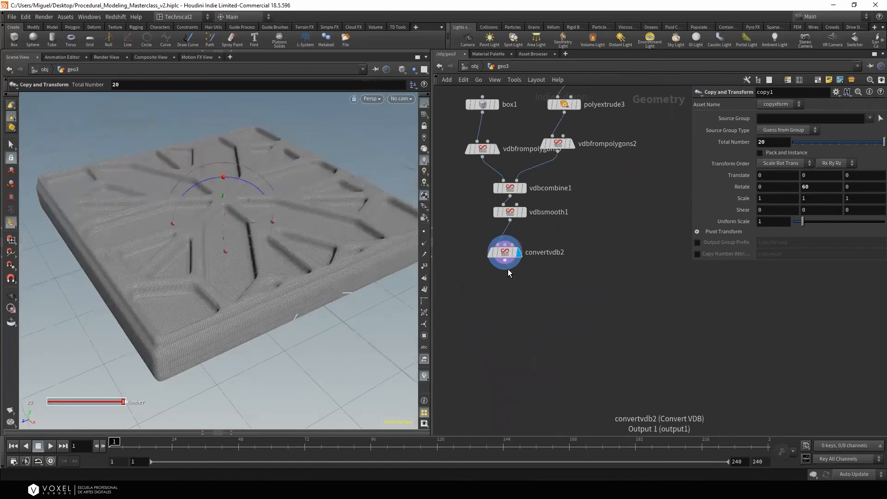
{"action": "left_click_drag", "start_coordinate": [336, 243], "coordinate": [348, 261], "text": "alt"}
Add a PolyReduce node beneath convertvdb2 and display its result
{"action": "left_click", "coordinate": [521, 264]}
{"action": "key", "text": "Tab"}
{"action": "type", "text": "red"}
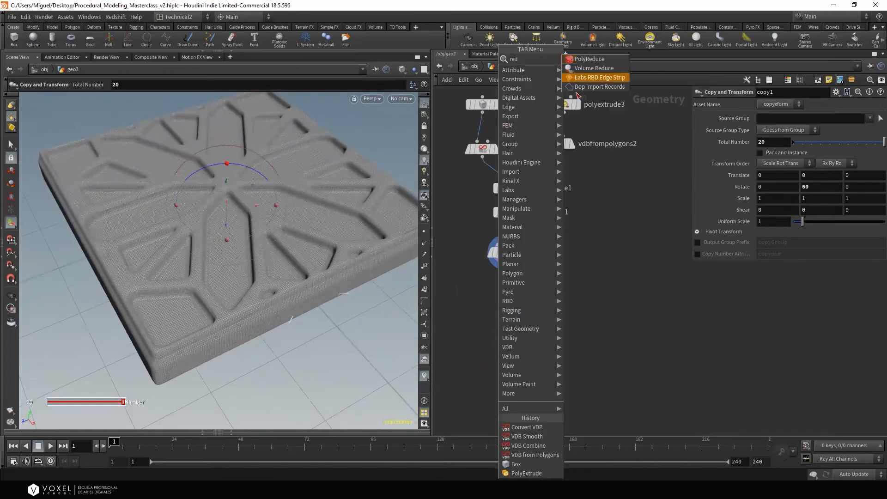
{"action": "left_click", "coordinate": [589, 59]}
{"action": "left_click", "coordinate": [501, 296]}
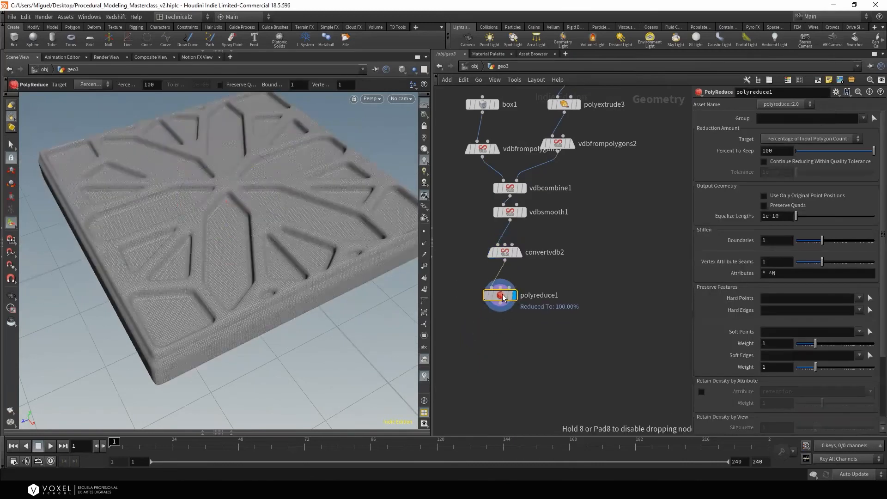
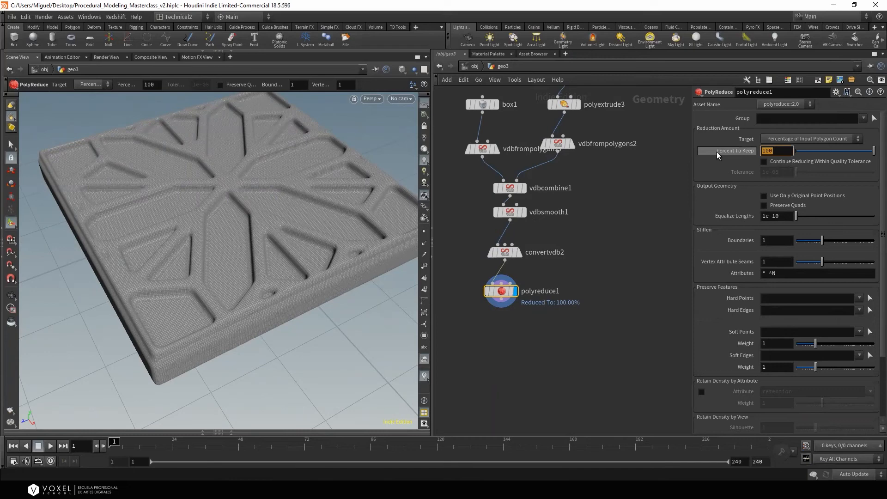
Try keeping 50 percent of the polygons in polyreduce1 and examine the mesh up close
{"action": "type", "text": "50"}
{"action": "key", "text": "Return"}
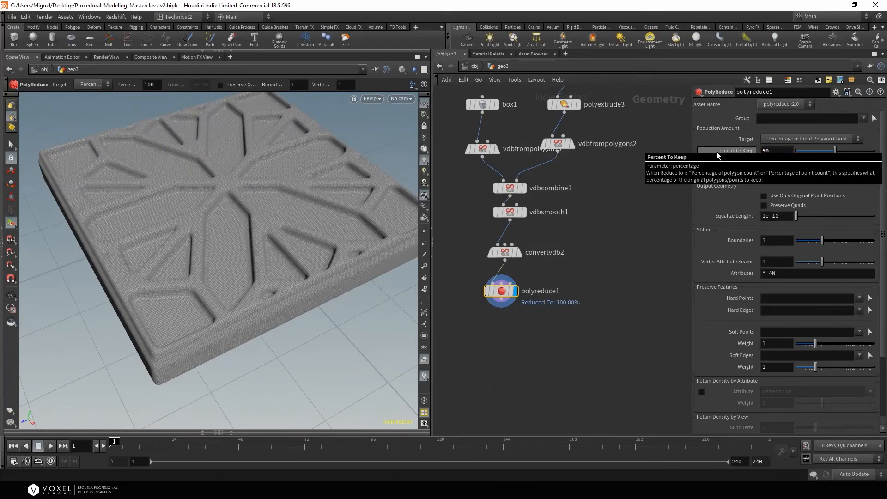
{"action": "right_click_drag", "start_coordinate": [277, 216], "coordinate": [349, 192], "text": "alt"}
{"action": "middle_click_drag", "start_coordinate": [348, 192], "coordinate": [319, 224], "text": "alt"}
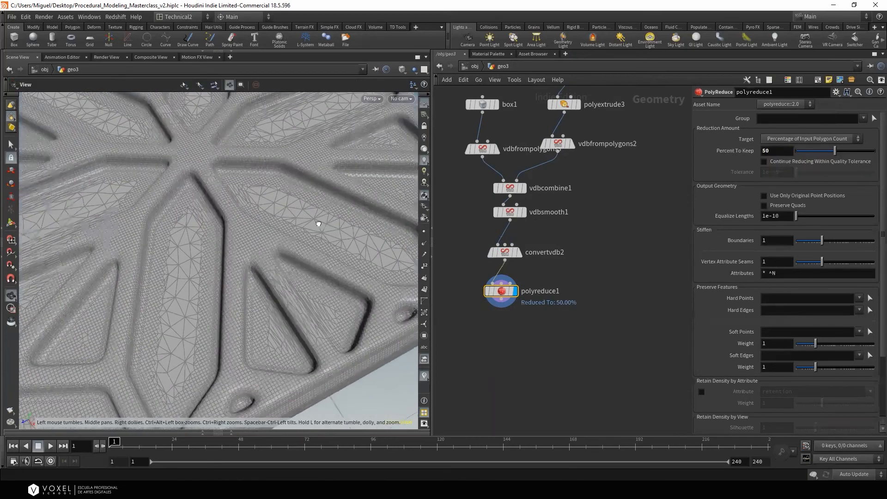
{"action": "left_click_drag", "start_coordinate": [319, 223], "coordinate": [316, 199], "text": "alt"}
{"action": "right_click_drag", "start_coordinate": [316, 199], "coordinate": [225, 248], "text": "alt"}
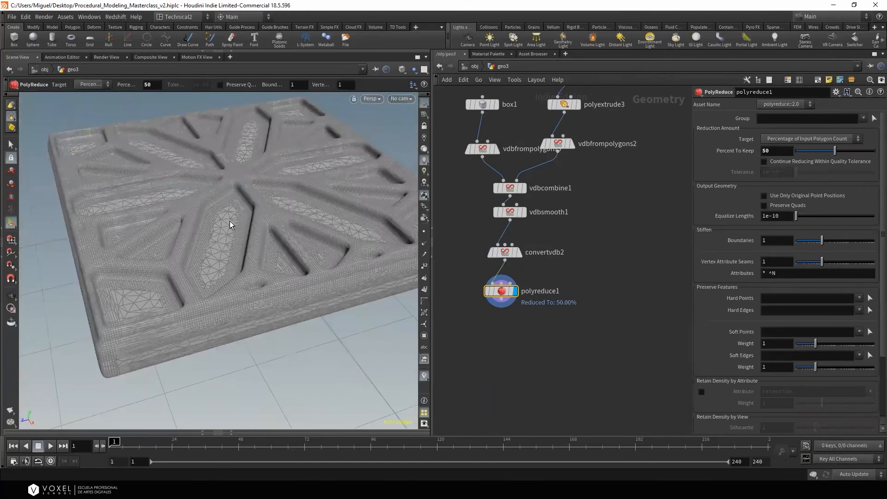
{"action": "right_click_drag", "start_coordinate": [251, 246], "coordinate": [230, 245], "text": "alt"}
Set Percent To Keep on polyreduce1 to 20 and inspect the reduced wireframe
{"action": "left_click_drag", "start_coordinate": [779, 152], "coordinate": [708, 151]}
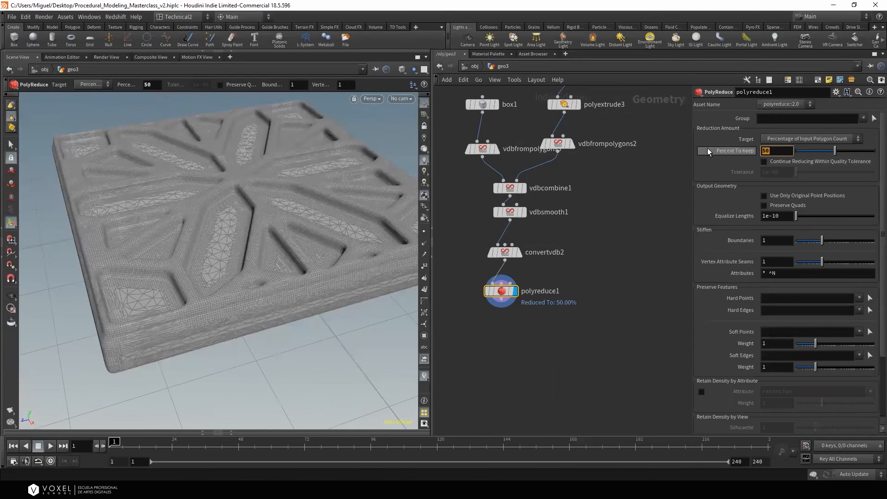
{"action": "type", "text": "20"}
{"action": "key", "text": "Return"}
{"action": "left_click_drag", "start_coordinate": [281, 200], "coordinate": [323, 196], "text": "alt"}
{"action": "left_click_drag", "start_coordinate": [401, 238], "coordinate": [420, 107], "text": "alt"}
Switch the viewport display to Smooth Shaded and view the tile from above
{"action": "left_click", "coordinate": [415, 88]}
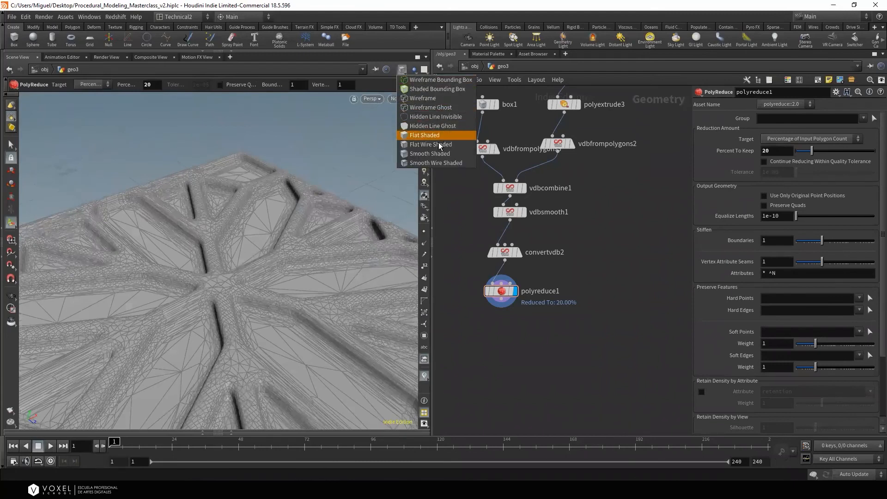
{"action": "left_click", "coordinate": [430, 151]}
{"action": "mouse_move", "coordinate": [279, 192]}
{"action": "left_mouse_down", "text": "alt"}
{"action": "mouse_move", "coordinate": [198, 257]}
{"action": "mouse_move", "coordinate": [225, 305]}
{"action": "left_mouse_up", "text": "alt"}
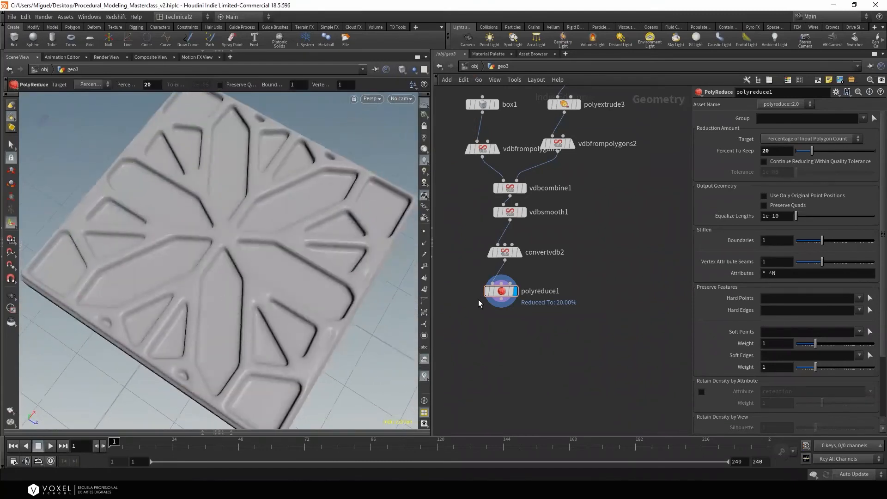
Compare the geometry information of convertvdb2 and polyreduce1 to check the polygon reduction
{"action": "left_click", "coordinate": [487, 293]}
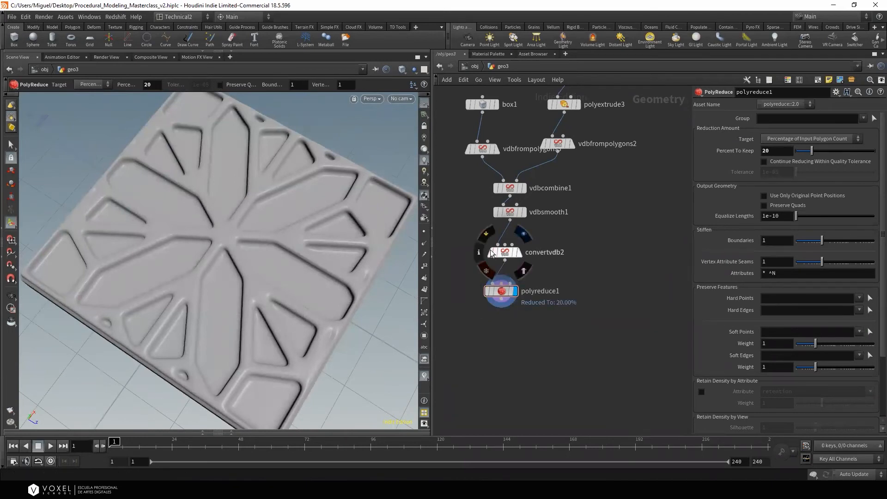
{"action": "left_click", "coordinate": [479, 253]}
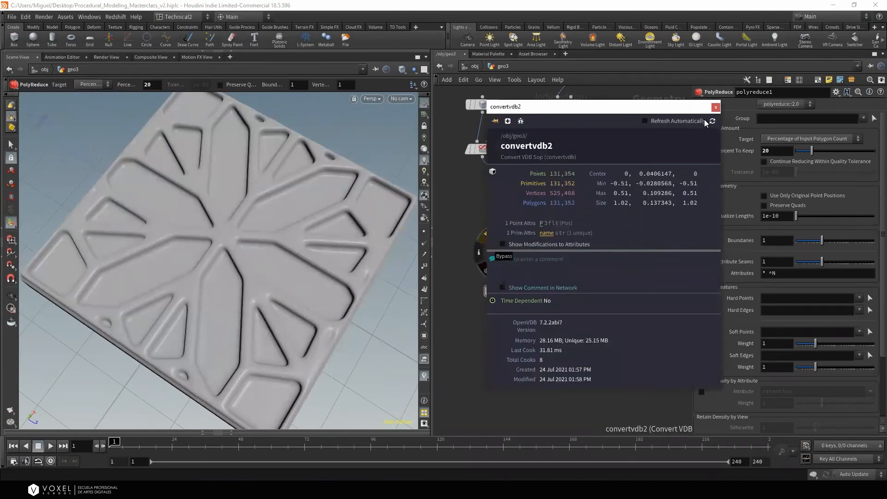
{"action": "left_click", "coordinate": [715, 107]}
{"action": "left_click", "coordinate": [476, 290]}
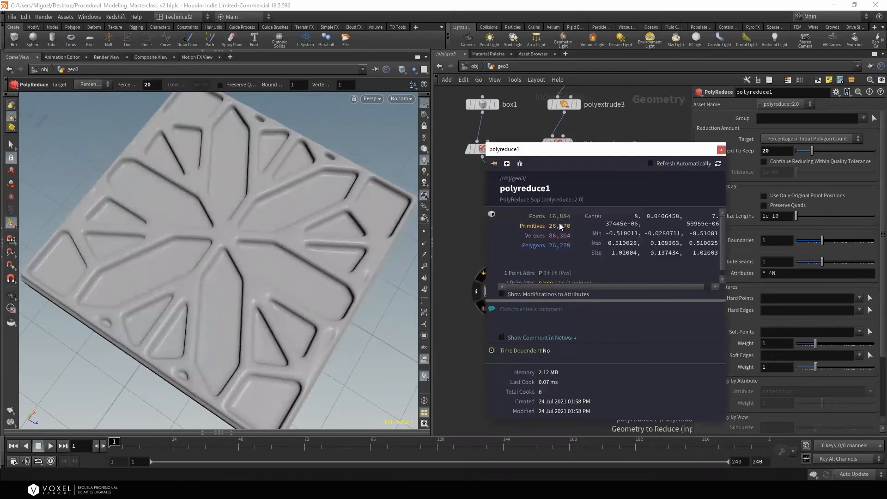
{"action": "left_click", "coordinate": [721, 150]}
{"action": "key", "text": "Escape"}
Add a Copy and Transform node beneath polyreduce1 and display it
{"action": "mouse_move", "coordinate": [242, 242]}
{"action": "left_mouse_down"}
{"action": "mouse_move", "coordinate": [139, 231]}
{"action": "mouse_move", "coordinate": [198, 252]}
{"action": "mouse_move", "coordinate": [246, 244]}
{"action": "left_mouse_up"}
{"action": "scroll", "coordinate": [245, 243], "scroll_direction": "down", "scroll_amount": 3}
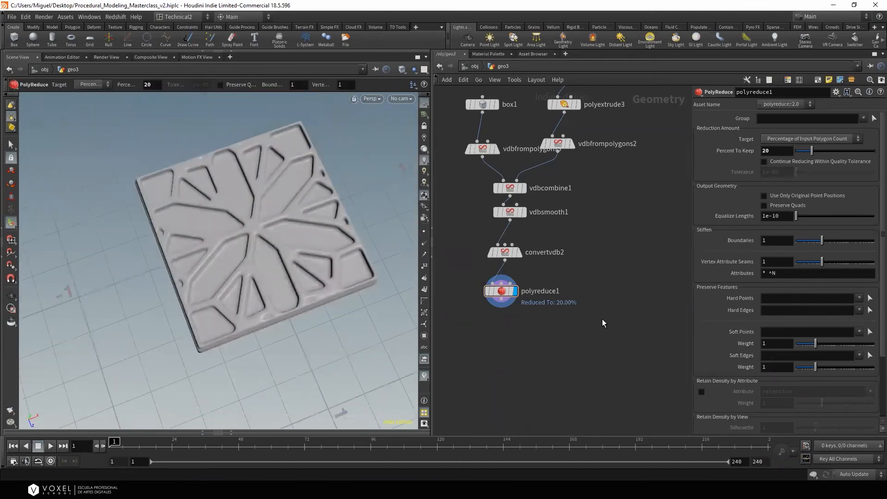
{"action": "key", "text": "Tab"}
{"action": "type", "text": "cop"}
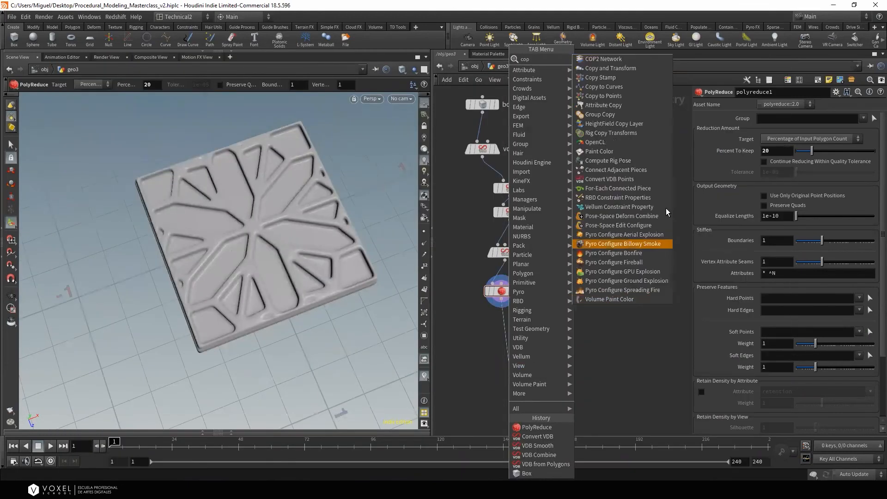
{"action": "left_click", "coordinate": [617, 68]}
{"action": "left_click", "coordinate": [505, 354]}
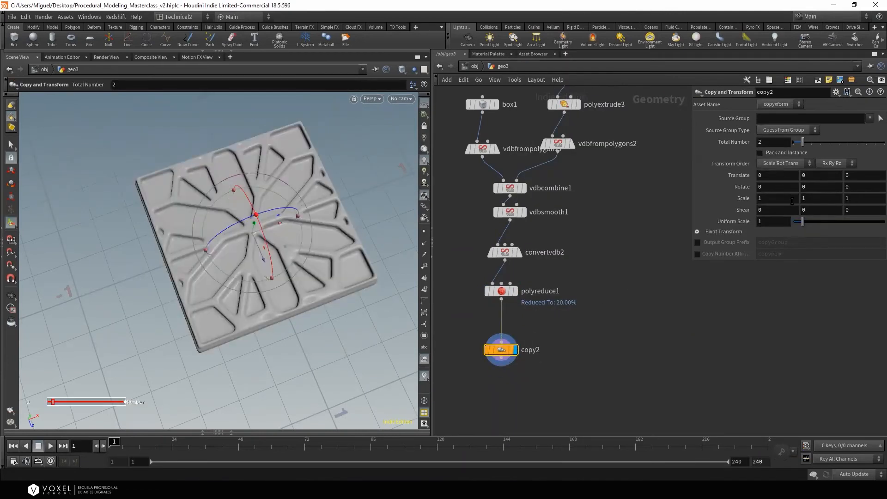
Set the X translation of copy2 to 1 so the two tiles sit side by side
{"action": "double_click", "coordinate": [775, 176]}
{"action": "type", "text": "1"}
{"action": "key", "text": "Return"}
{"action": "right_click_drag", "start_coordinate": [332, 237], "coordinate": [227, 263], "text": "alt"}
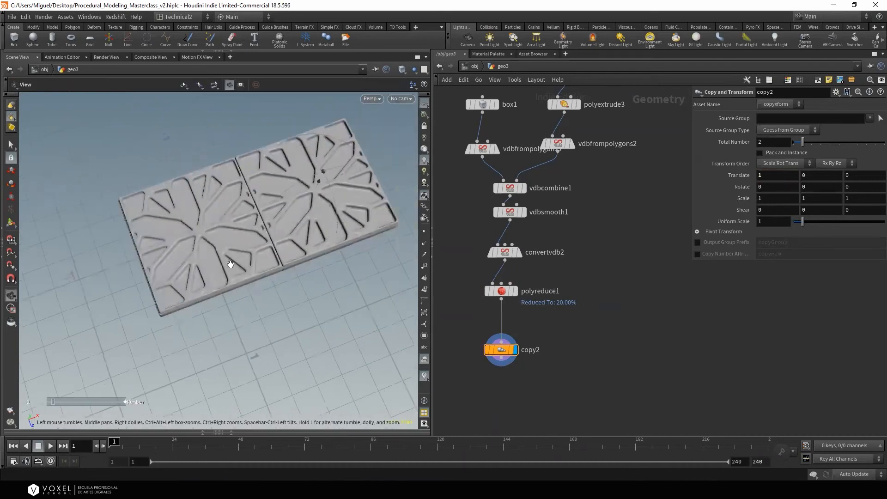
Set the total number of copies in copy2 to 7 and view the resulting row of tiles
{"action": "left_click_drag", "start_coordinate": [228, 263], "coordinate": [283, 261], "text": "alt"}
{"action": "key", "text": "Return"}
{"action": "left_click_drag", "start_coordinate": [803, 148], "coordinate": [825, 143]}
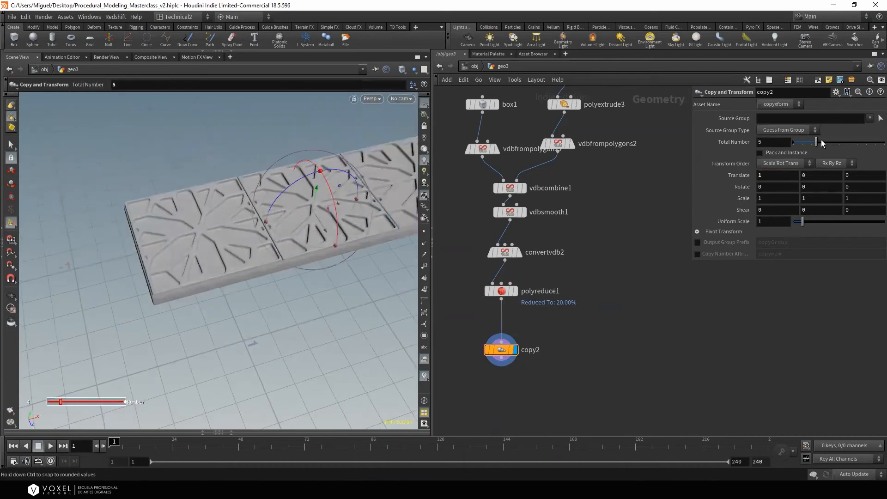
{"action": "key", "text": "Escape"}
{"action": "right_click_drag", "start_coordinate": [168, 251], "coordinate": [115, 323]}
{"action": "left_click_drag", "start_coordinate": [115, 323], "coordinate": [351, 295]}
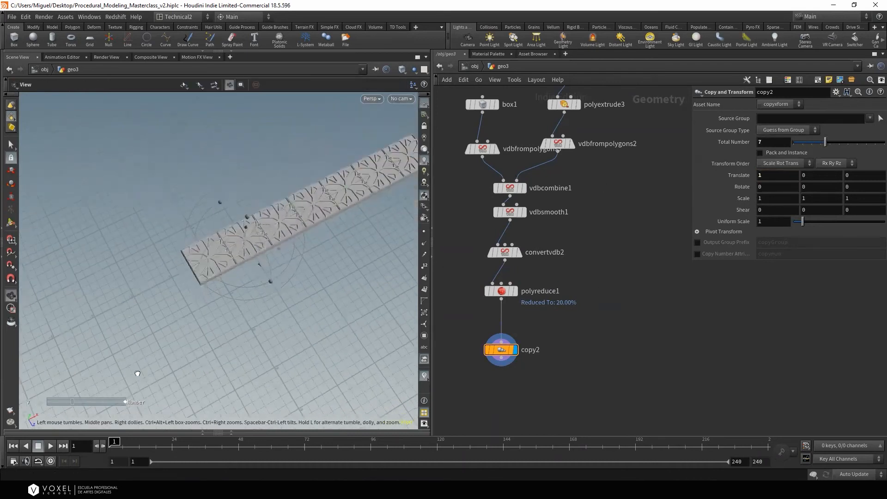
Duplicate copy2 directly beneath it, connected to its output, and display the duplicate
{"action": "left_click", "coordinate": [490, 348]}
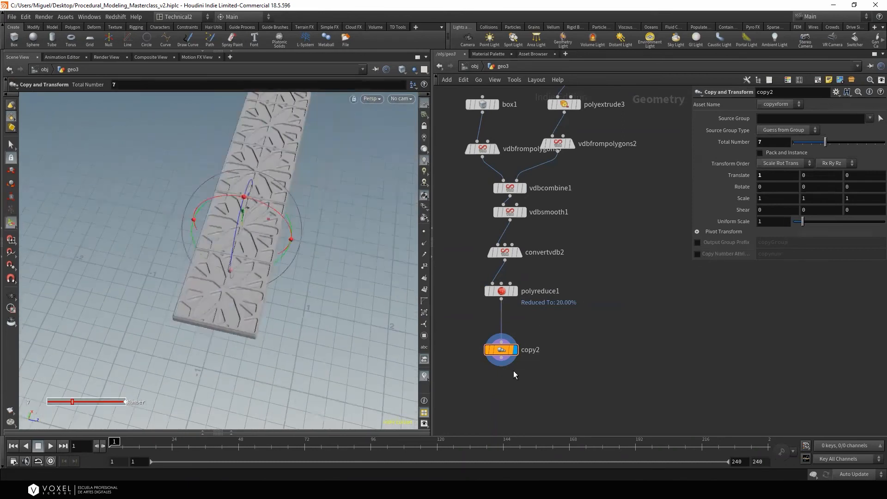
{"action": "left_click_drag", "start_coordinate": [504, 351], "coordinate": [508, 399], "text": "alt"}
{"action": "left_click", "coordinate": [502, 359]}
{"action": "left_click", "coordinate": [511, 393]}
Set the X translation of copy3 to 0 and its Z translation to 1 to repeat the row
{"action": "left_click_drag", "start_coordinate": [790, 177], "coordinate": [747, 178]}
{"action": "type", "text": "0"}
{"action": "key", "text": "Tab"}
{"action": "key", "text": "Tab"}
{"action": "type", "text": "1"}
{"action": "key", "text": "Return"}
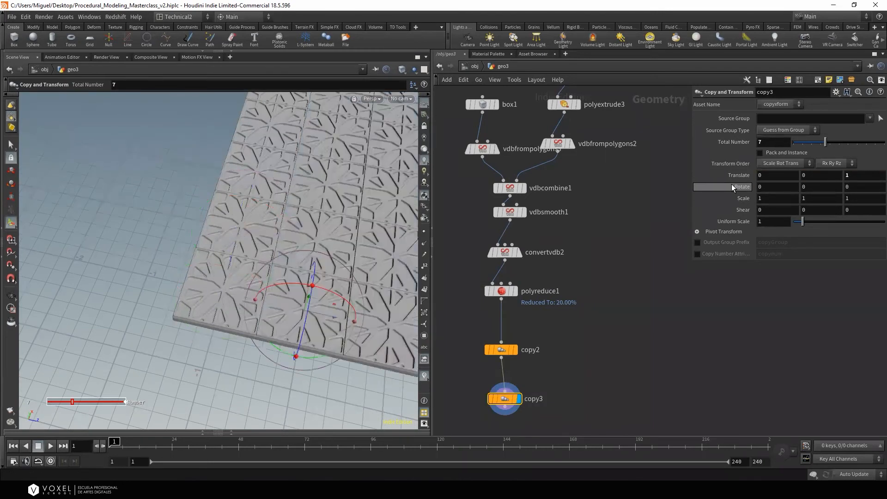
Inspect the tiled surface from several angles and check the copy settings of copy1
{"action": "left_click_drag", "start_coordinate": [277, 244], "coordinate": [208, 275], "text": "alt"}
{"action": "key", "text": "Return"}
{"action": "middle_click_drag", "start_coordinate": [617, 182], "coordinate": [617, 264]}
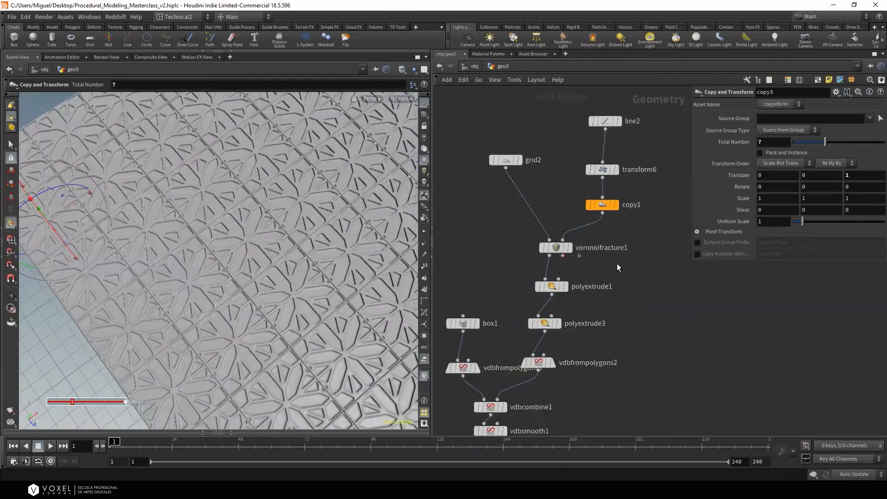
{"action": "left_click_drag", "start_coordinate": [598, 215], "coordinate": [600, 214]}
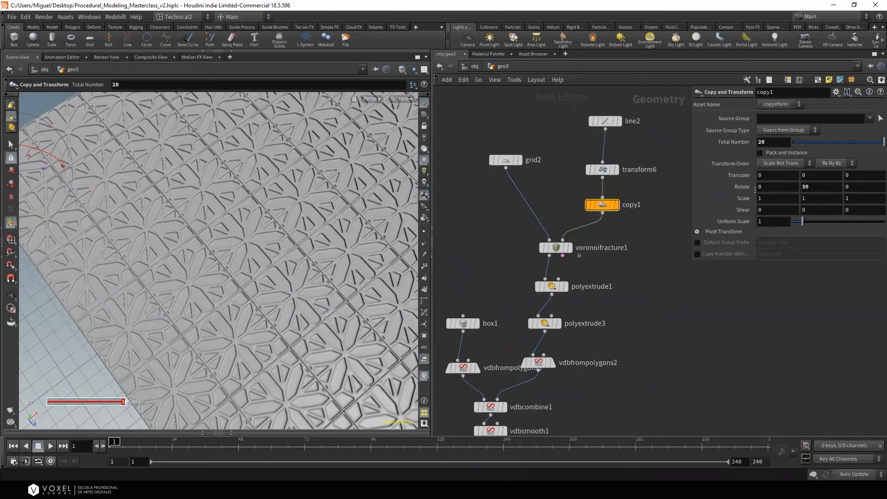
{"action": "left_click_drag", "start_coordinate": [364, 244], "coordinate": [381, 272], "text": "alt"}
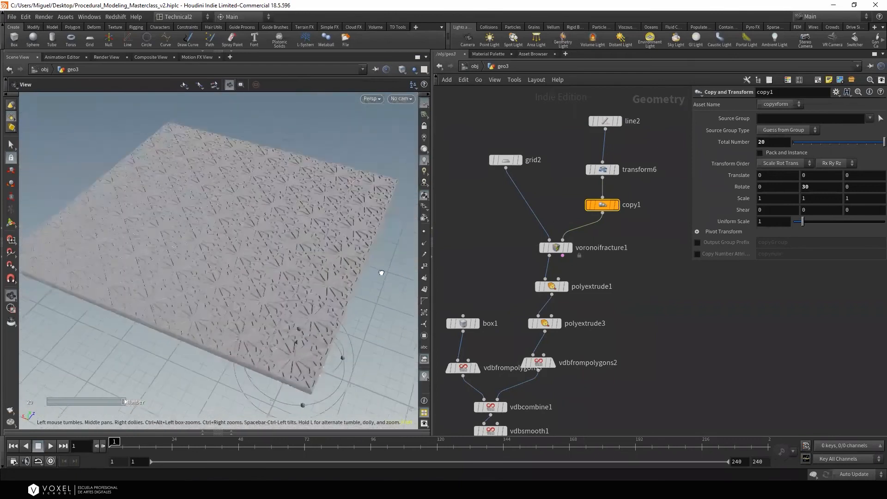
{"action": "key", "text": "Return"}
{"action": "scroll", "coordinate": [661, 349], "scroll_direction": "down", "scroll_amount": 8}
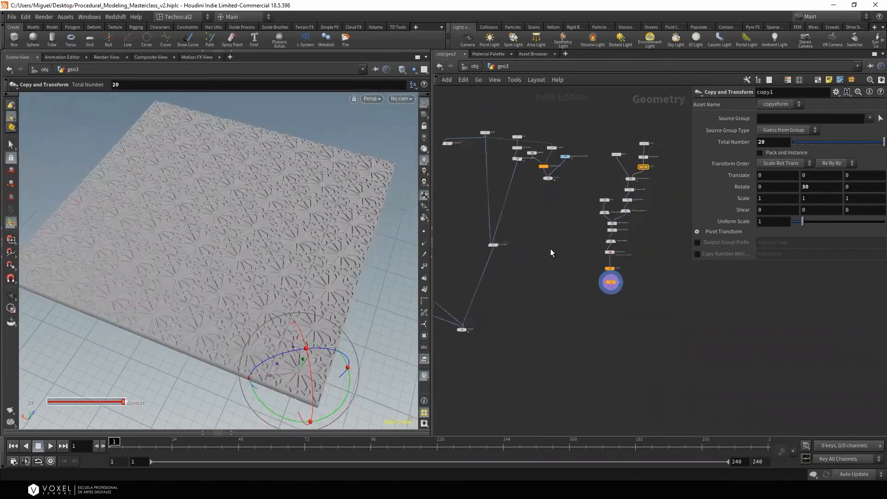
Display the existing scene merge, merge4, and view the terrain with its steps and pillars
{"action": "scroll", "coordinate": [547, 283], "scroll_direction": "up", "scroll_amount": 6}
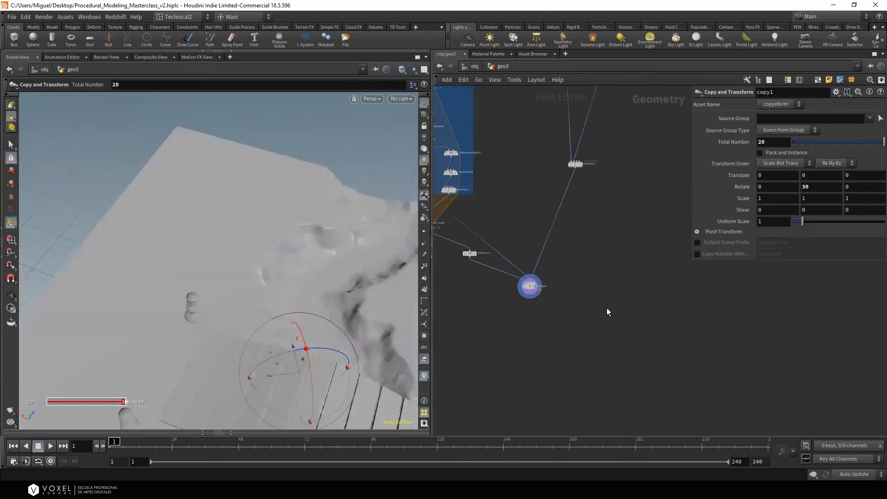
{"action": "middle_click_drag", "start_coordinate": [606, 307], "coordinate": [548, 245]}
{"action": "left_click_drag", "start_coordinate": [276, 313], "coordinate": [298, 319], "text": "alt"}
{"action": "middle_click_drag", "start_coordinate": [564, 287], "coordinate": [540, 308]}
{"action": "middle_click_drag", "start_coordinate": [569, 281], "coordinate": [535, 304]}
{"action": "middle_click_drag", "start_coordinate": [577, 260], "coordinate": [615, 257]}
Add a Merge node, connect merge4 and copy3 into it, and display the combined scene
{"action": "key", "text": "Tab"}
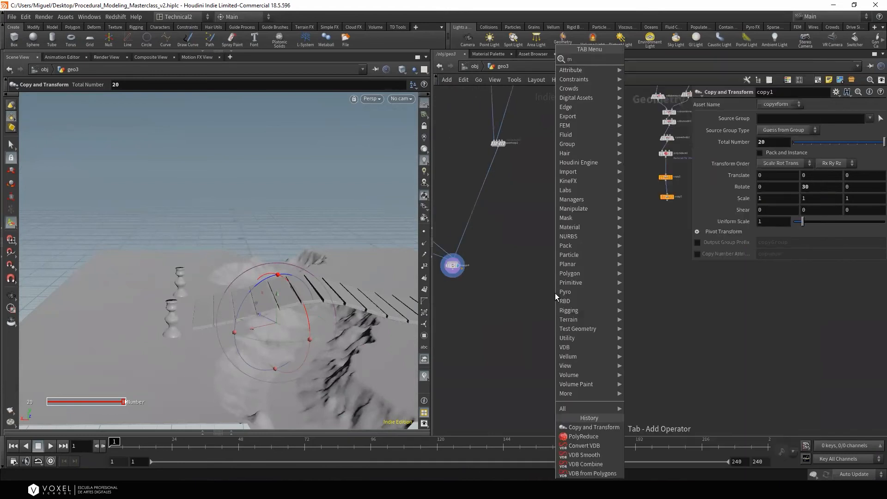
{"action": "left_click", "coordinate": [652, 62]}
{"action": "left_click", "coordinate": [500, 315]}
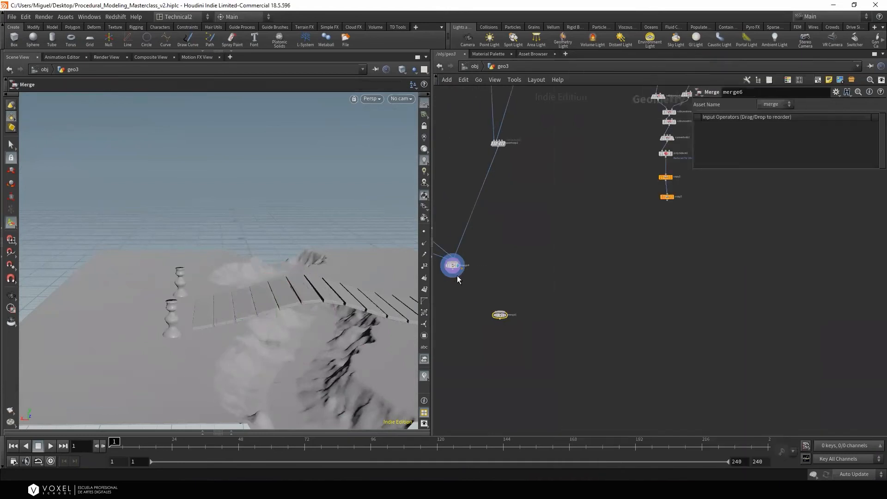
{"action": "left_click_drag", "start_coordinate": [465, 285], "coordinate": [500, 315]}
{"action": "left_click", "coordinate": [667, 202]}
{"action": "left_click", "coordinate": [508, 316]}
{"action": "left_click", "coordinate": [516, 328]}
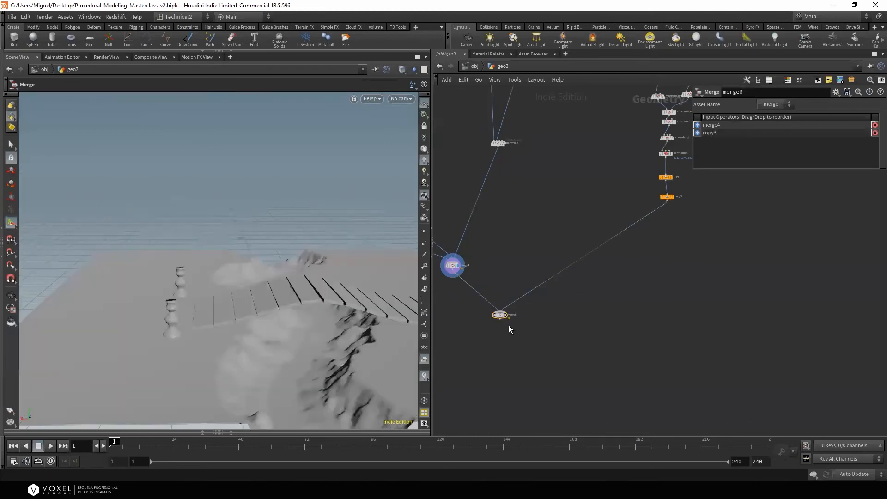
{"action": "left_click", "coordinate": [509, 308]}
{"action": "left_click_drag", "start_coordinate": [239, 285], "coordinate": [264, 319], "text": "alt"}
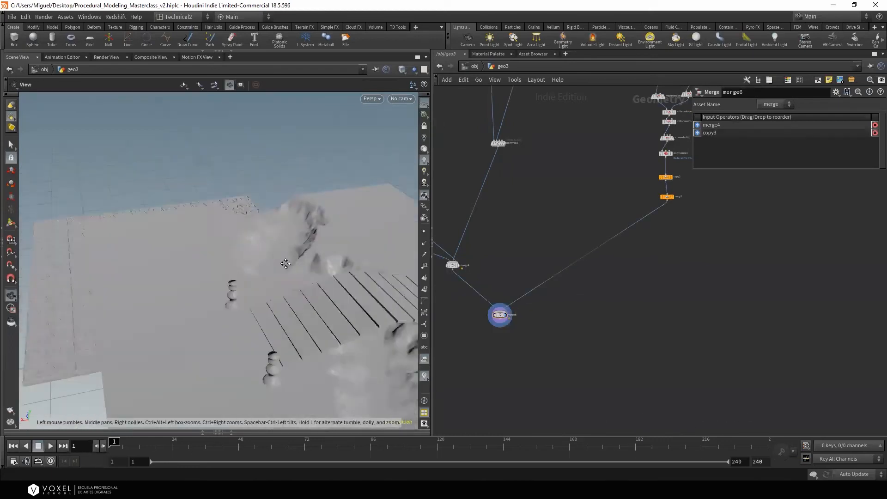
{"action": "right_click_drag", "start_coordinate": [263, 318], "coordinate": [259, 259], "text": "alt"}
Set the total number of copies to 4 in copy2 and to 3 in copy3
{"action": "middle_click_drag", "start_coordinate": [663, 269], "coordinate": [648, 300]}
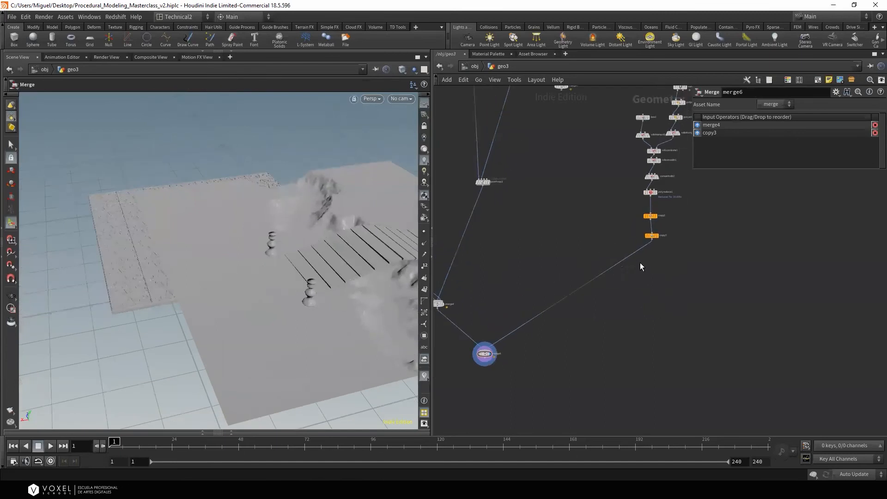
{"action": "middle_click_drag", "start_coordinate": [678, 254], "coordinate": [665, 290]}
{"action": "middle_click_drag", "start_coordinate": [665, 256], "coordinate": [638, 330]}
{"action": "scroll", "coordinate": [638, 330], "scroll_direction": "up", "scroll_amount": 1}
{"action": "left_click_drag", "start_coordinate": [612, 328], "coordinate": [581, 347]}
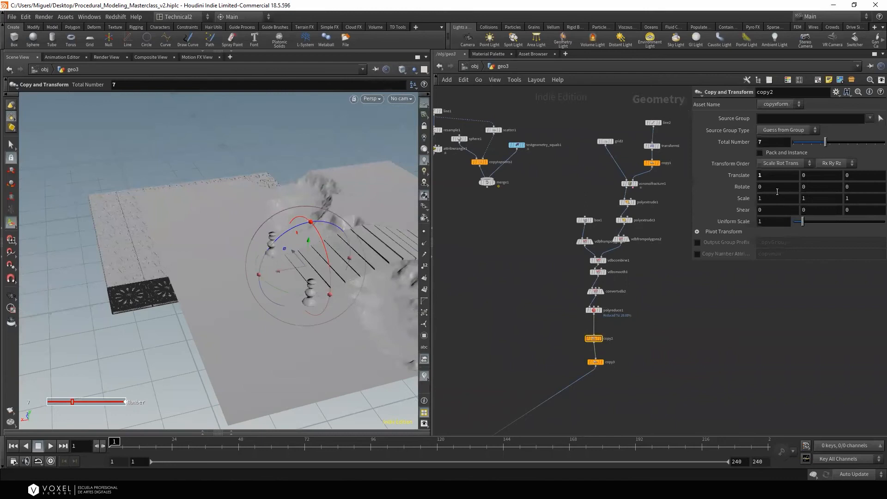
{"action": "type", "text": "4"}
{"action": "key", "text": "Return"}
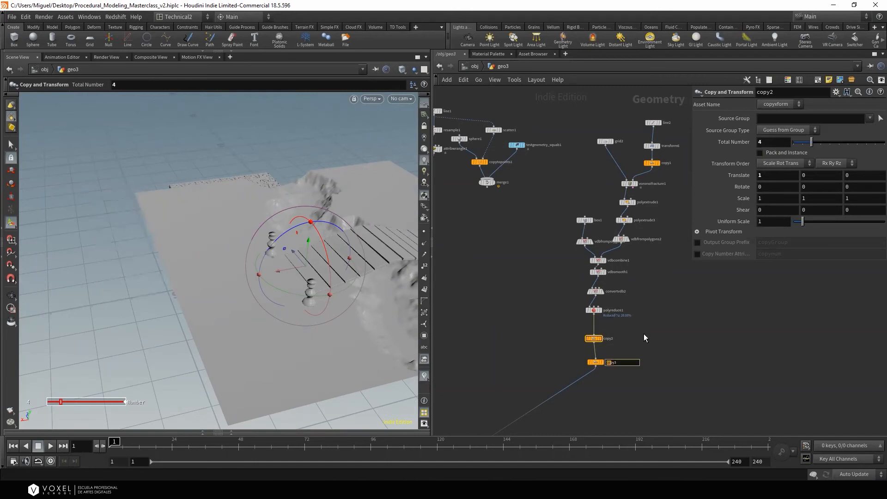
{"action": "left_click", "coordinate": [592, 370]}
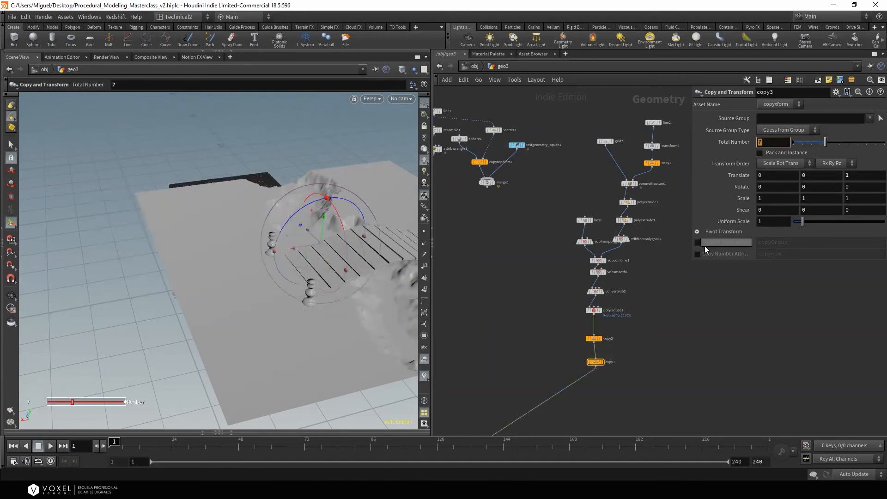
Insert a Transform node on the wire between copy3 and merge6 and select it
{"action": "middle_click_drag", "start_coordinate": [544, 370], "coordinate": [555, 305]}
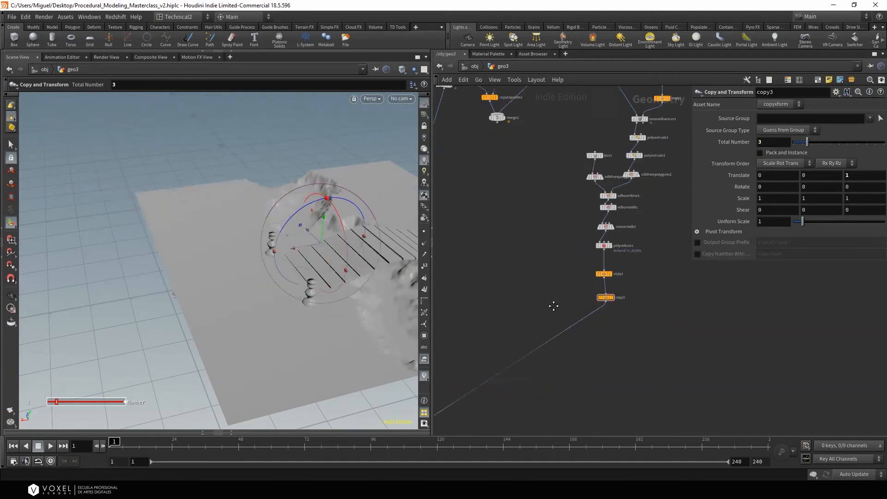
{"action": "middle_click_drag", "start_coordinate": [519, 396], "coordinate": [590, 333]}
{"action": "key", "text": "Tab"}
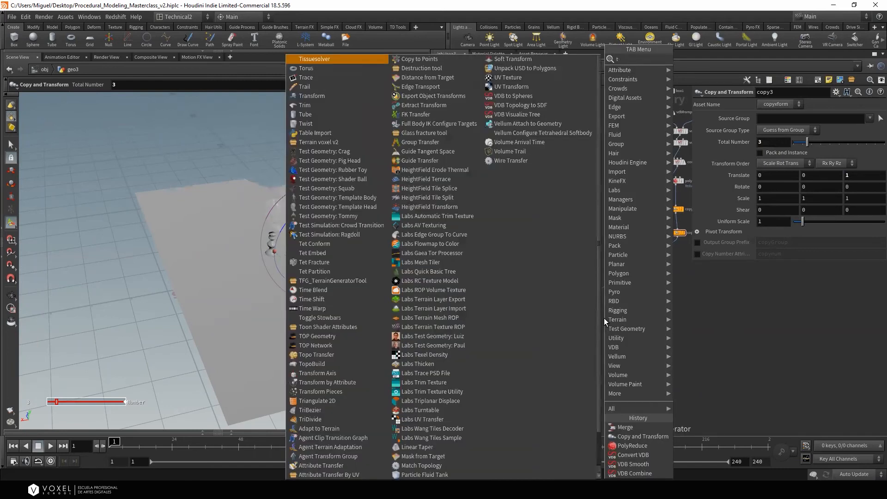
{"action": "mouse_move", "coordinate": [638, 226]}
{"action": "left_click", "coordinate": [722, 76]}
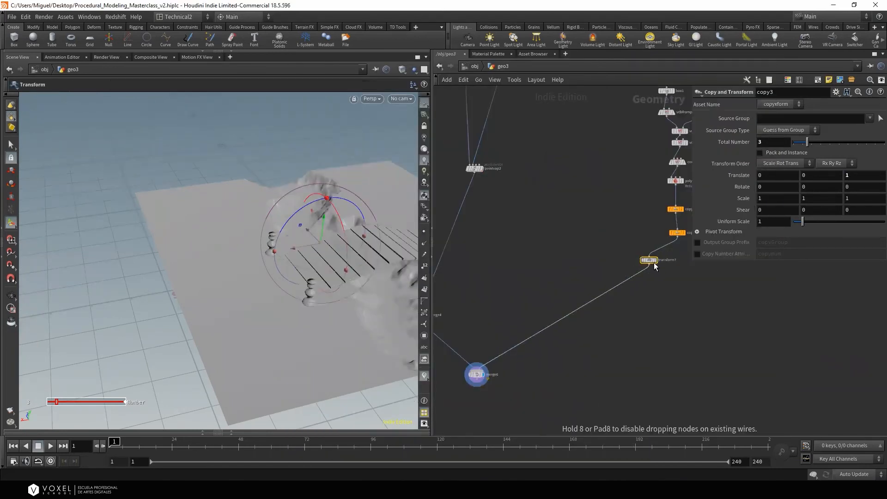
{"action": "left_click", "coordinate": [667, 269]}
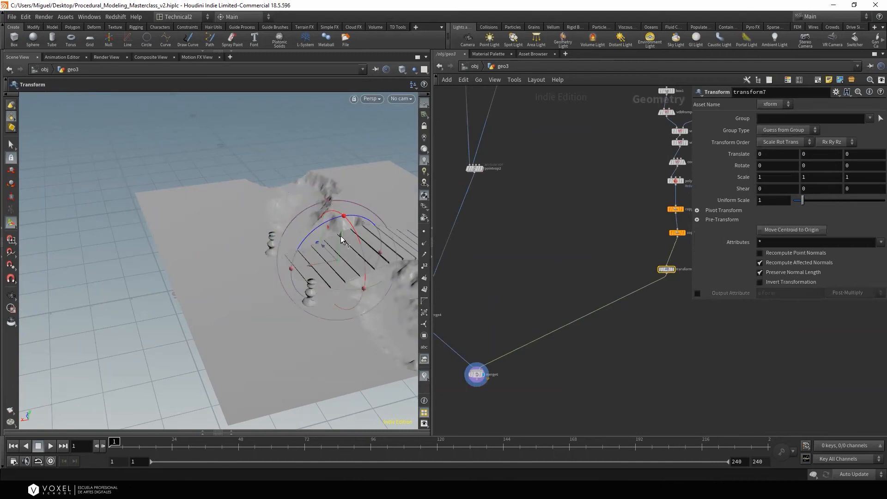
Move the tiled surface with transform7 to about X 1.83, Y 0.57, Z -2.08, in front of the steps
{"action": "left_click_drag", "start_coordinate": [341, 239], "coordinate": [341, 210]}
{"action": "left_click_drag", "start_coordinate": [314, 240], "coordinate": [391, 258], "text": "alt"}
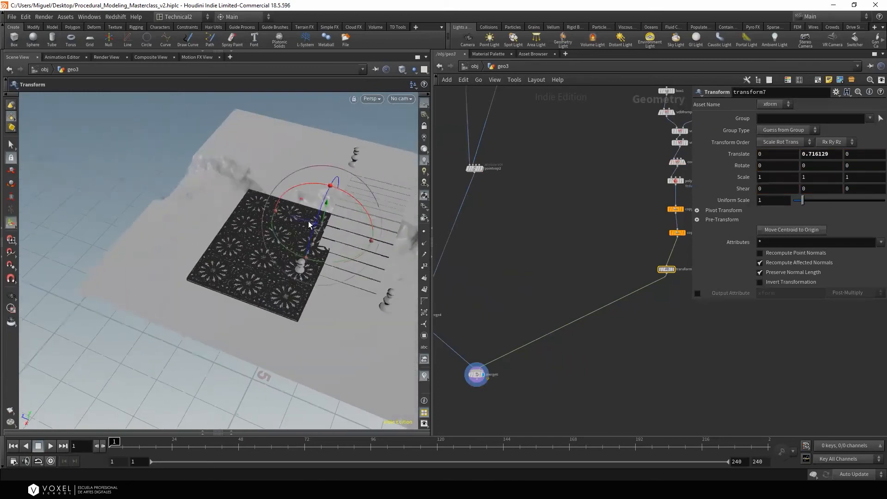
{"action": "left_click_drag", "start_coordinate": [332, 230], "coordinate": [369, 247]}
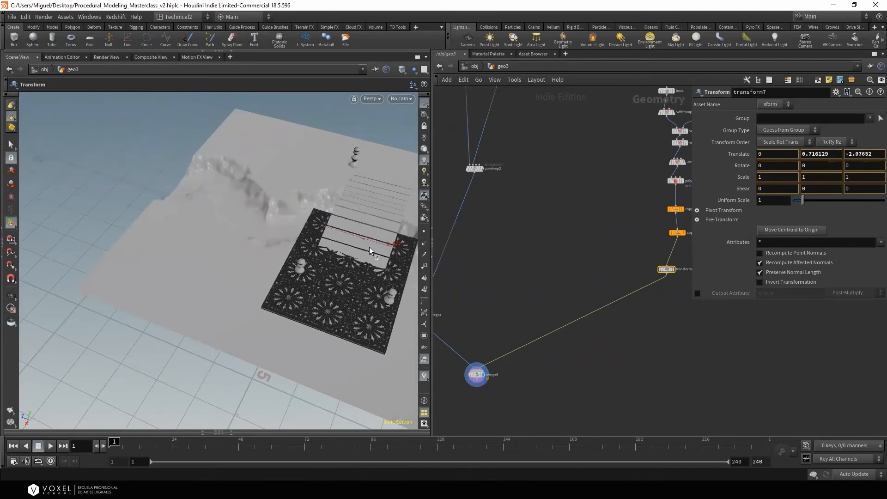
{"action": "left_click_drag", "start_coordinate": [381, 277], "coordinate": [179, 275], "text": "alt"}
{"action": "left_click_drag", "start_coordinate": [179, 275], "coordinate": [171, 317], "text": "alt"}
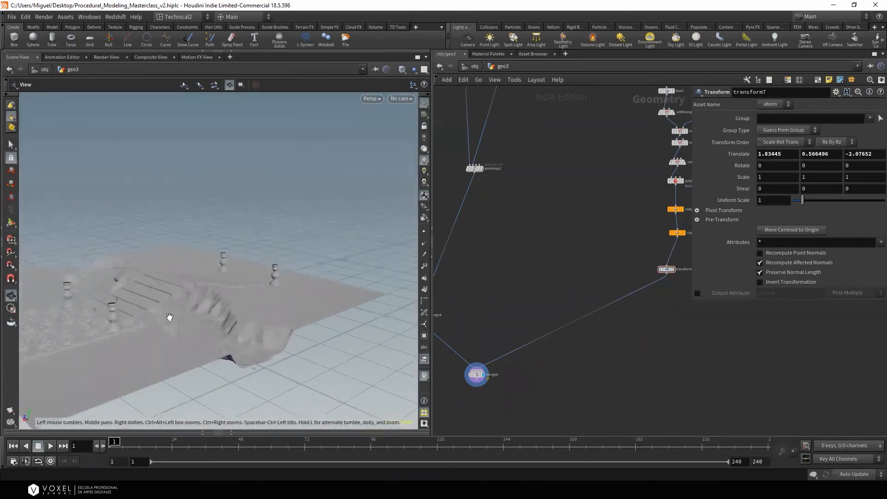
{"action": "key", "text": "Return"}
Examine the positioned tiles against the terrain, steps and pillars from above and from a low angle
{"action": "scroll", "coordinate": [472, 224], "scroll_direction": "down", "scroll_amount": 6}
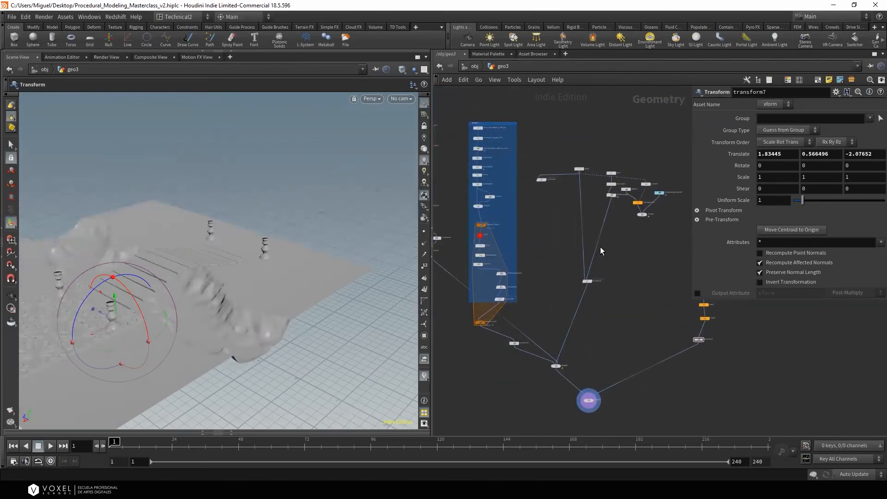
{"action": "key", "text": "Escape"}
{"action": "left_click_drag", "start_coordinate": [291, 237], "coordinate": [302, 268]}
{"action": "middle_click_drag", "start_coordinate": [549, 239], "coordinate": [631, 242]}
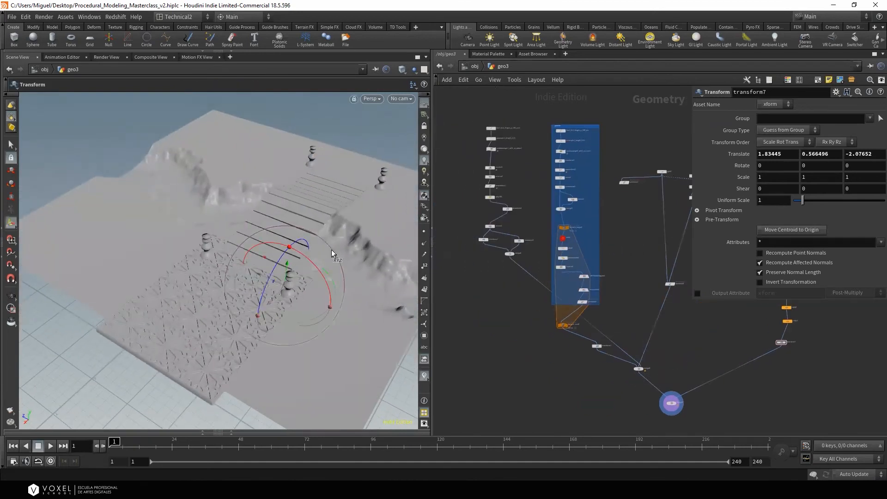
{"action": "left_click_drag", "start_coordinate": [332, 249], "coordinate": [312, 240], "text": "alt"}
{"action": "left_click_drag", "start_coordinate": [275, 310], "coordinate": [252, 300], "text": "alt"}
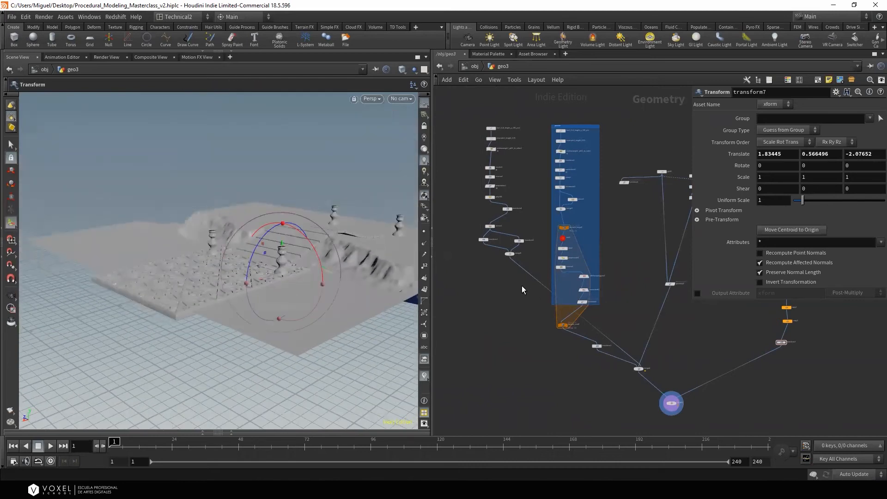
Add a Circle node in an empty area of the network, apart from the existing branches
{"action": "middle_click_drag", "start_coordinate": [522, 286], "coordinate": [607, 308]}
{"action": "middle_click_drag", "start_coordinate": [514, 261], "coordinate": [544, 268]}
{"action": "key", "text": "Tab"}
{"action": "type", "text": "cir"}
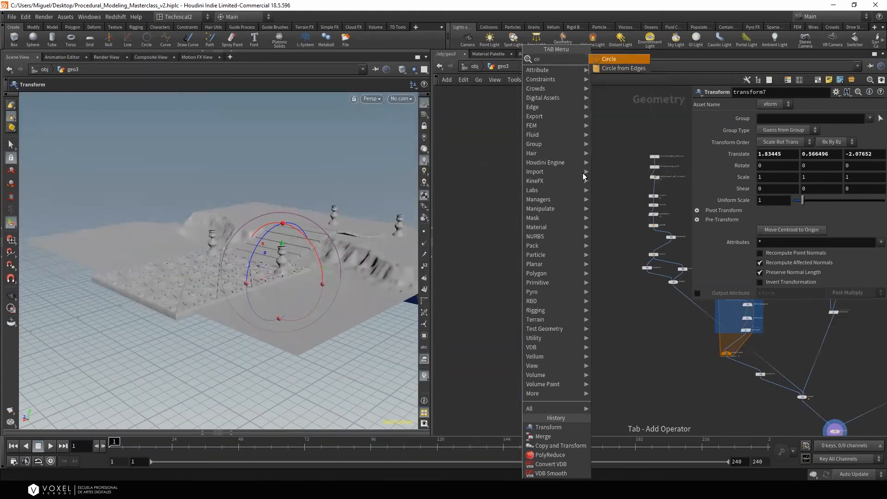
{"action": "left_click", "coordinate": [619, 59]}
{"action": "left_click", "coordinate": [516, 192]}
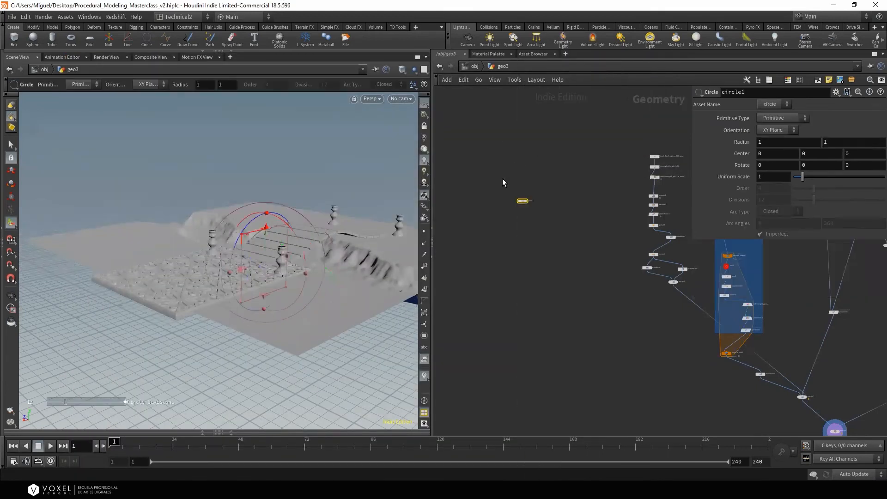
Open the geo1 network and display transform5 beneath OUT_PLAZA to examine the plaza geometry
{"action": "left_click", "coordinate": [473, 67]}
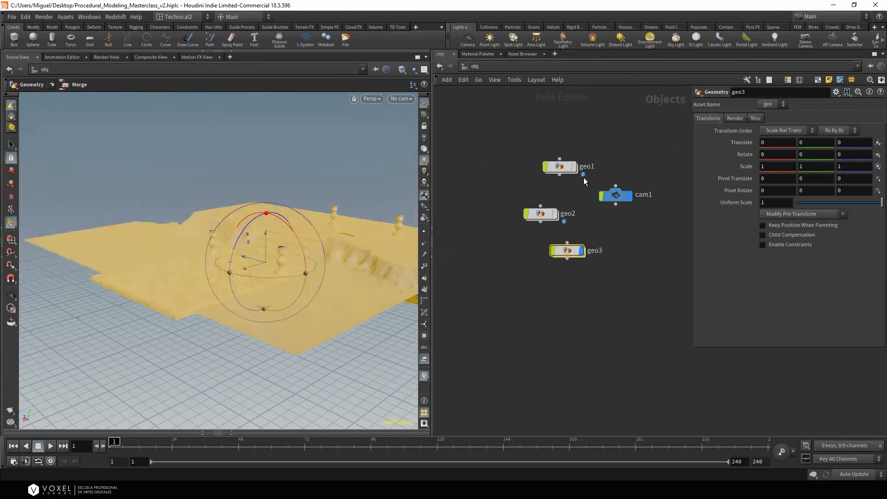
{"action": "double_click", "coordinate": [564, 167]}
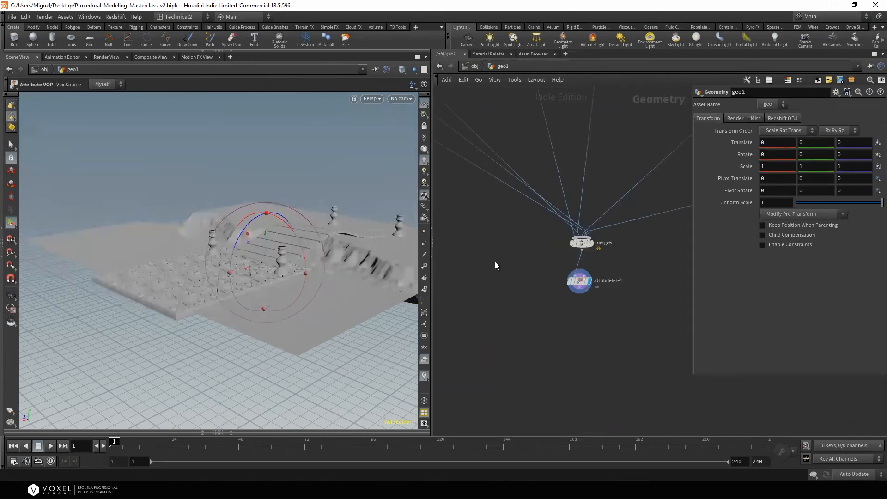
{"action": "scroll", "coordinate": [624, 245], "scroll_direction": "down", "scroll_amount": 3}
{"action": "middle_click_drag", "start_coordinate": [624, 245], "coordinate": [595, 342]}
{"action": "scroll", "coordinate": [595, 342], "scroll_direction": "down", "scroll_amount": 4}
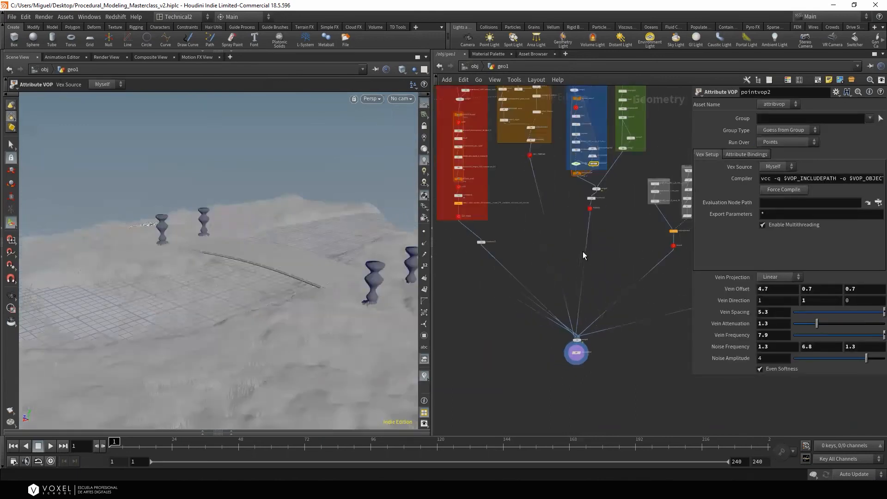
{"action": "middle_click_drag", "start_coordinate": [583, 251], "coordinate": [615, 340]}
{"action": "middle_click_drag", "start_coordinate": [542, 274], "coordinate": [785, 278]}
{"action": "scroll", "coordinate": [608, 249], "scroll_direction": "up", "scroll_amount": 4}
{"action": "scroll", "coordinate": [606, 268], "scroll_direction": "up", "scroll_amount": 3}
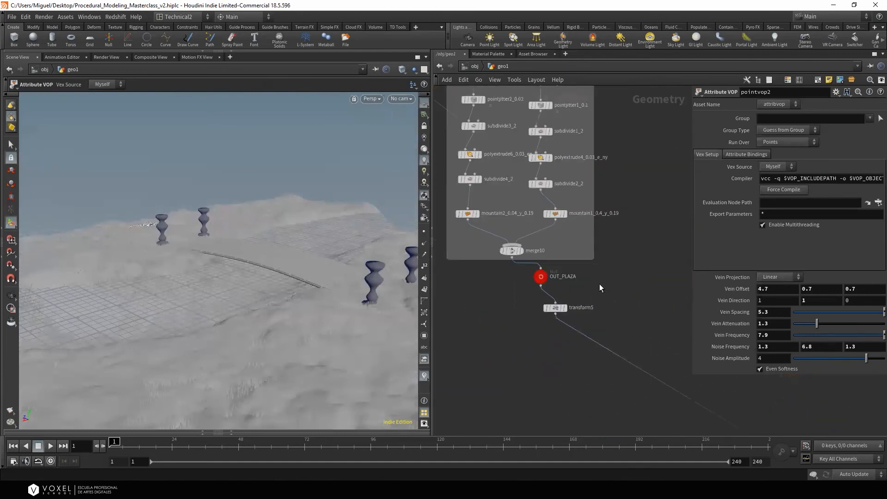
{"action": "left_click", "coordinate": [565, 307]}
{"action": "key", "text": "space+g"}
{"action": "left_click_drag", "start_coordinate": [259, 259], "coordinate": [311, 296], "text": "alt"}
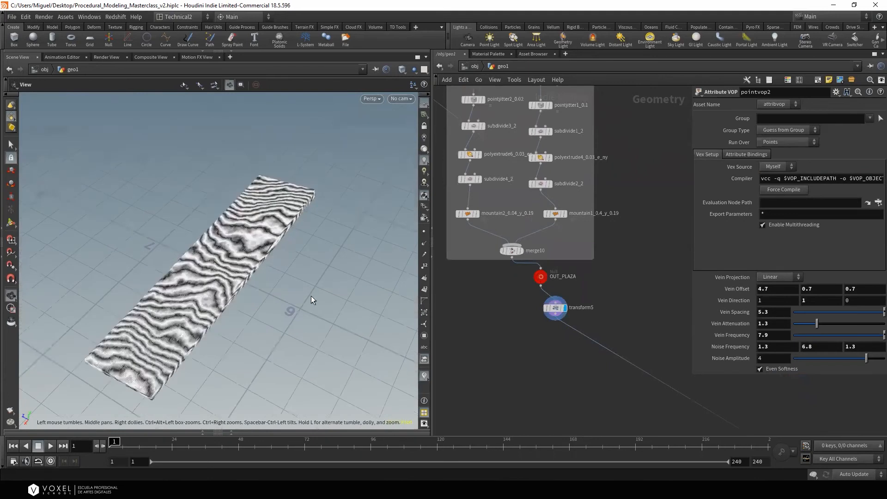
Display attribdelete1 beneath merge6 in geo1 again
{"action": "scroll", "coordinate": [591, 281], "scroll_direction": "down", "scroll_amount": 7}
{"action": "middle_click_drag", "start_coordinate": [661, 343], "coordinate": [522, 246]}
{"action": "scroll", "coordinate": [522, 246], "scroll_direction": "up", "scroll_amount": 5}
{"action": "middle_click_drag", "start_coordinate": [629, 355], "coordinate": [491, 278]}
{"action": "scroll", "coordinate": [595, 314], "scroll_direction": "up", "scroll_amount": 3}
{"action": "left_click", "coordinate": [597, 316]}
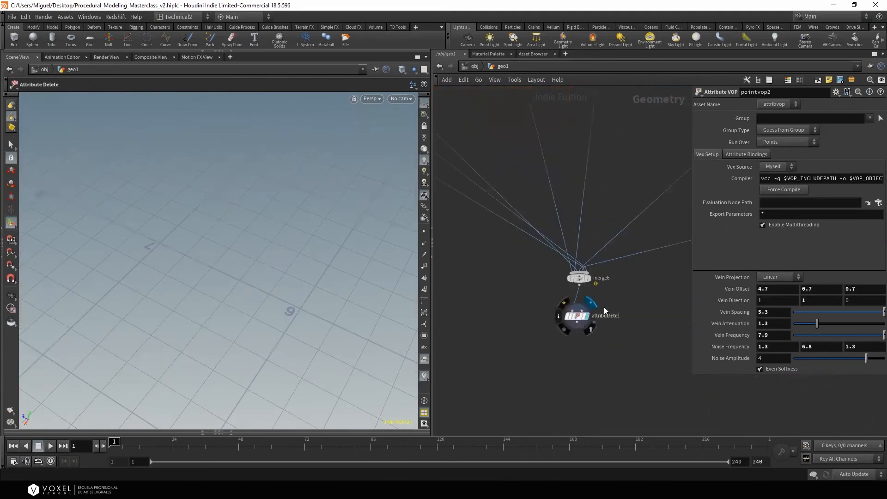
Examine the paved plaza, its outer stone rings and the circular brick wall in the geo1 scene from several angles
{"action": "left_click", "coordinate": [604, 307]}
{"action": "key", "text": "space+g"}
{"action": "middle_click_drag", "start_coordinate": [325, 286], "coordinate": [204, 256]}
{"action": "right_click_drag", "start_coordinate": [204, 256], "coordinate": [465, 198]}
{"action": "middle_click_drag", "start_coordinate": [88, 296], "coordinate": [224, 281]}
{"action": "left_click_drag", "start_coordinate": [224, 281], "coordinate": [253, 214]}
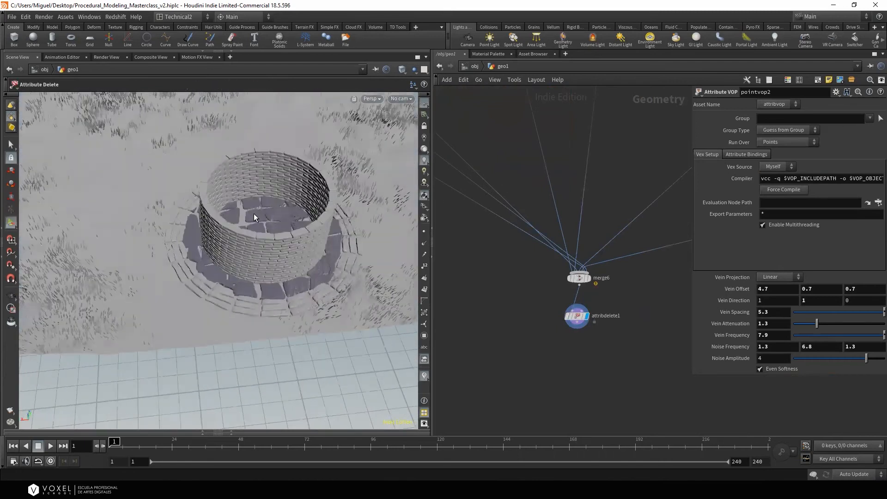
{"action": "left_click_drag", "start_coordinate": [302, 260], "coordinate": [289, 305]}
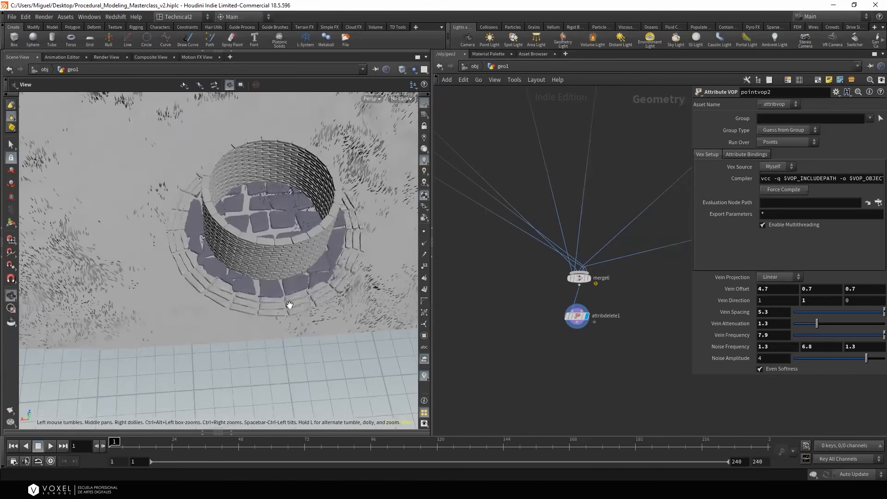
{"action": "right_click_drag", "start_coordinate": [289, 305], "coordinate": [346, 287]}
{"action": "left_click_drag", "start_coordinate": [262, 234], "coordinate": [238, 179]}
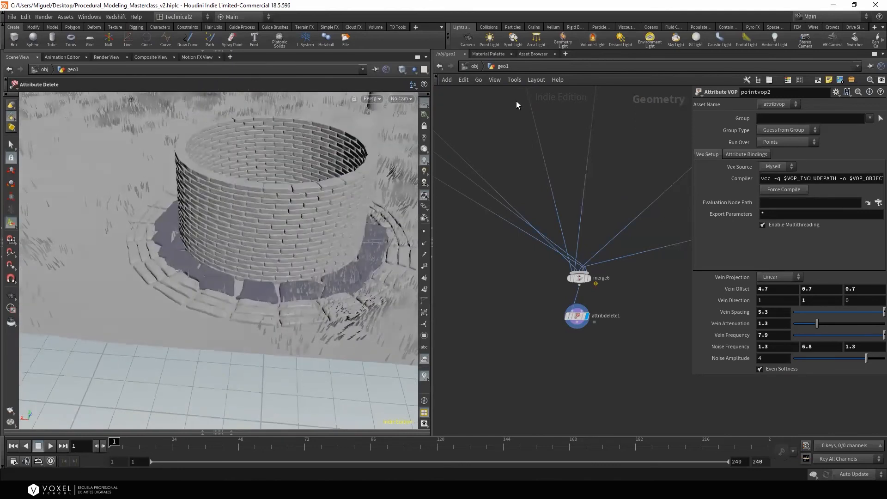
Return to the geo3 network and display only the circle1 node
{"action": "left_click", "coordinate": [476, 67]}
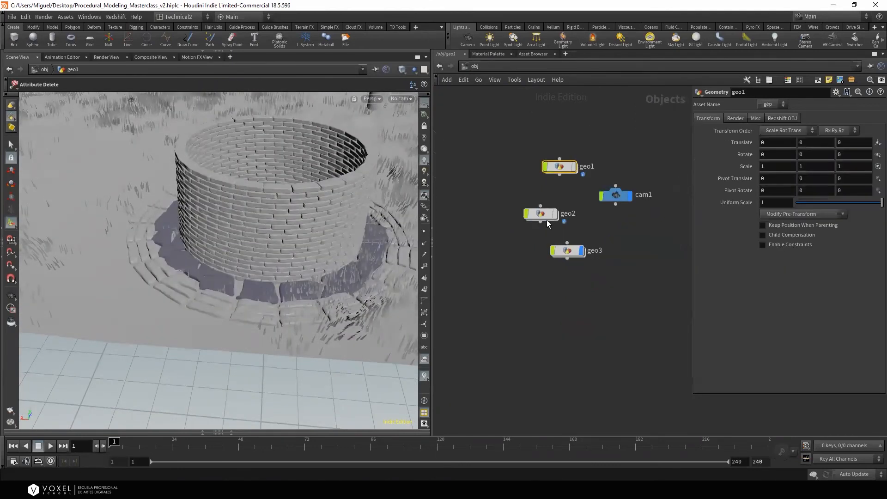
{"action": "double_click", "coordinate": [570, 254]}
{"action": "left_click_drag", "start_coordinate": [277, 237], "coordinate": [228, 225]}
{"action": "right_click_drag", "start_coordinate": [227, 225], "coordinate": [263, 172]}
{"action": "left_click_drag", "start_coordinate": [263, 173], "coordinate": [273, 208]}
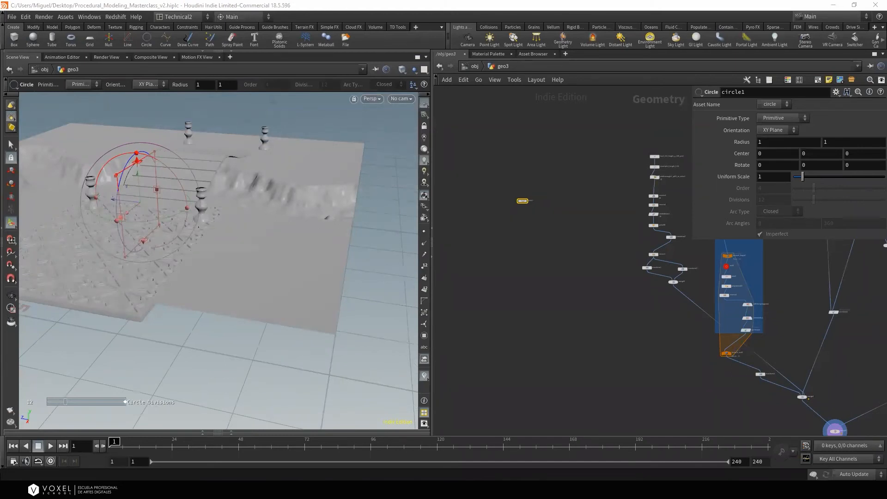
{"action": "middle_click_drag", "start_coordinate": [538, 205], "coordinate": [603, 227]}
{"action": "scroll", "coordinate": [603, 227], "scroll_direction": "up", "scroll_amount": 4}
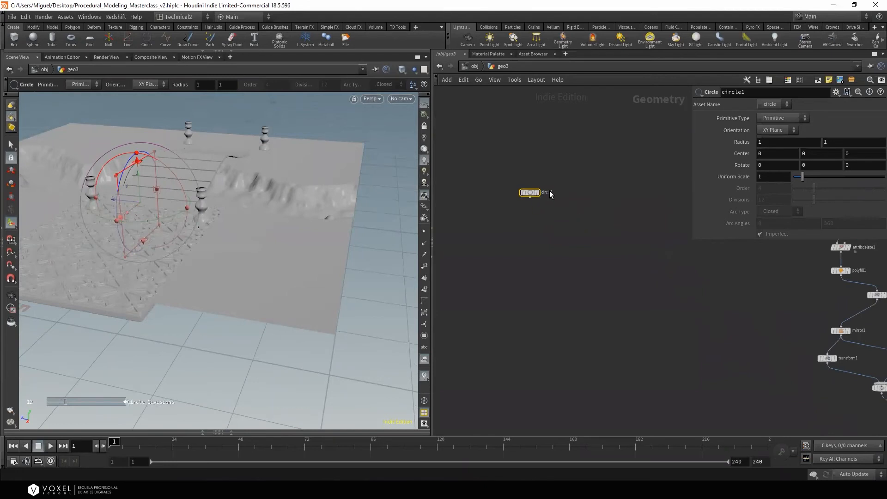
{"action": "left_click", "coordinate": [538, 192]}
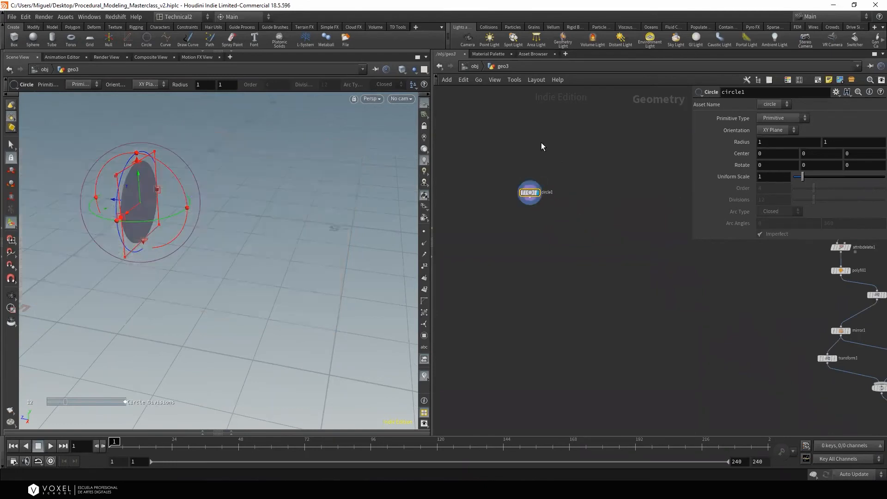
Lay the circle flat by setting its orientation to ZX Plane
{"action": "left_click", "coordinate": [793, 131]}
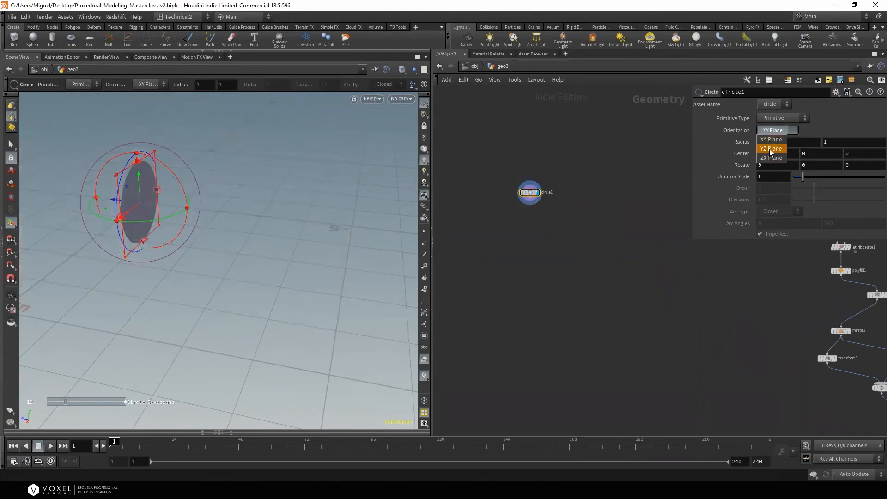
{"action": "left_click", "coordinate": [770, 148]}
{"action": "left_click", "coordinate": [778, 130]}
{"action": "left_click", "coordinate": [773, 157]}
{"action": "key", "text": "Escape"}
{"action": "left_click_drag", "start_coordinate": [240, 158], "coordinate": [232, 192]}
{"action": "key", "text": "Return"}
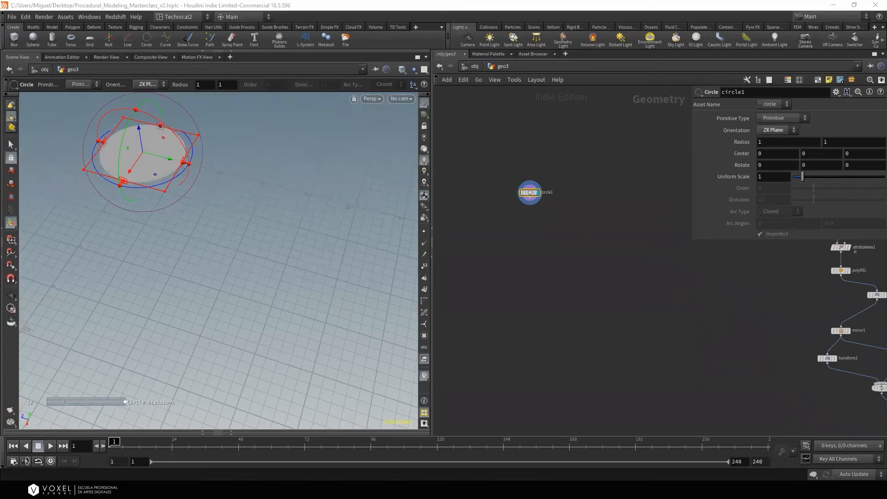
Convert the circle to the Polygon primitive type with 27 divisions
{"action": "left_click", "coordinate": [778, 118]}
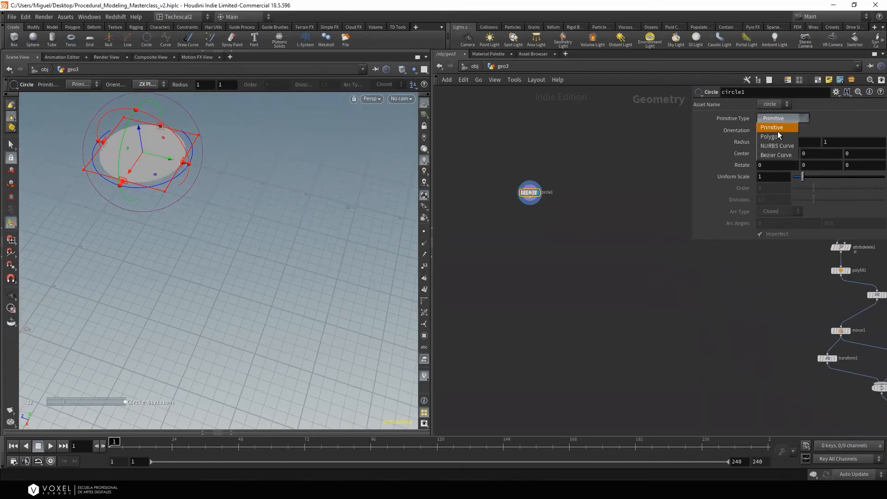
{"action": "left_click", "coordinate": [778, 131]}
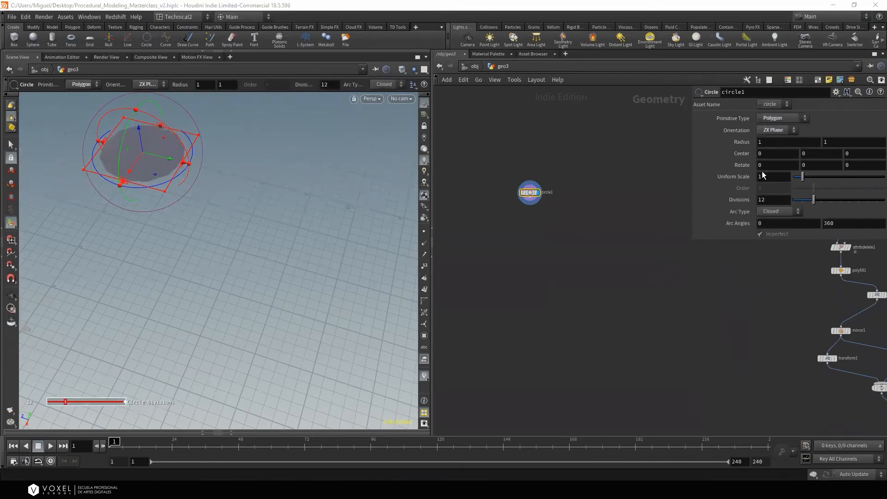
{"action": "left_click_drag", "start_coordinate": [814, 202], "coordinate": [838, 202]}
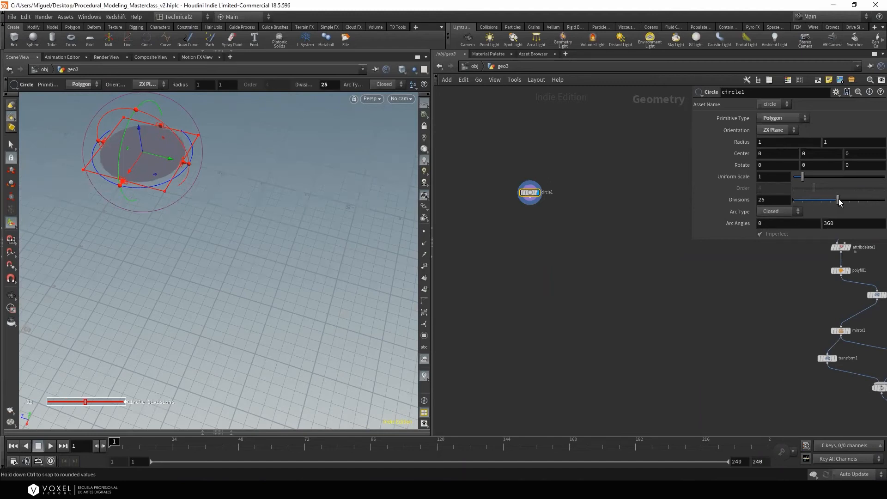
Add a PolyExtrude node after circle1 with an inset of -0.25 and Output Front disabled, forming a flat ring
{"action": "left_click", "coordinate": [531, 202]}
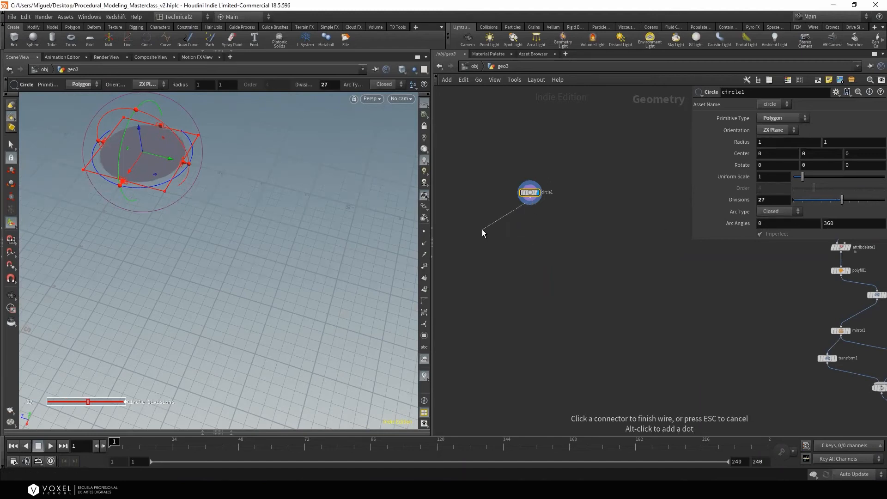
{"action": "key", "text": "Tab"}
{"action": "type", "text": "ex"}
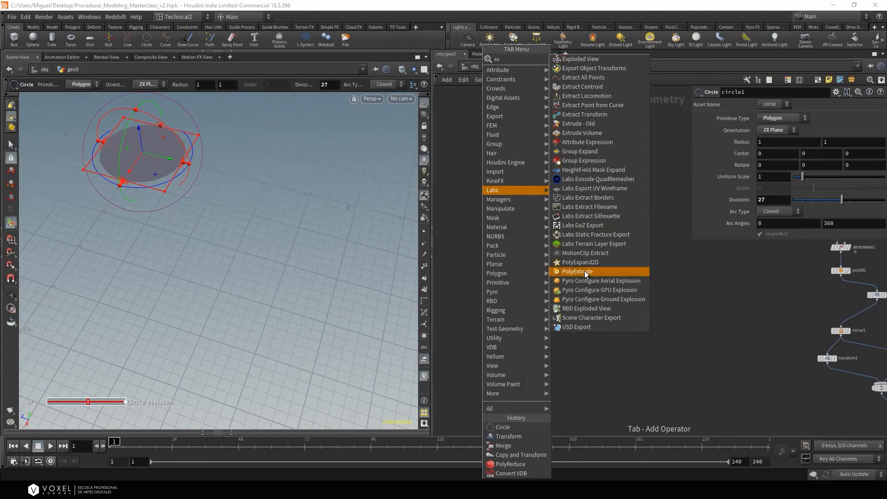
{"action": "left_click", "coordinate": [584, 270]}
{"action": "left_click", "coordinate": [495, 239]}
{"action": "scroll", "coordinate": [130, 149], "scroll_direction": "up", "scroll_amount": 1, "text": "alt"}
{"action": "middle_click_drag", "start_coordinate": [150, 155], "coordinate": [268, 206], "text": "alt"}
{"action": "left_click_drag", "start_coordinate": [830, 182], "coordinate": [825, 181]}
{"action": "left_click", "coordinate": [783, 267]}
{"action": "key", "text": "Escape"}
{"action": "scroll", "coordinate": [371, 197], "scroll_direction": "up", "scroll_amount": 3}
{"action": "key", "text": "Return"}
Compare the original circle with the extruded ring by displaying circle1 and polyextrude4 in turn
{"action": "left_click", "coordinate": [530, 192]}
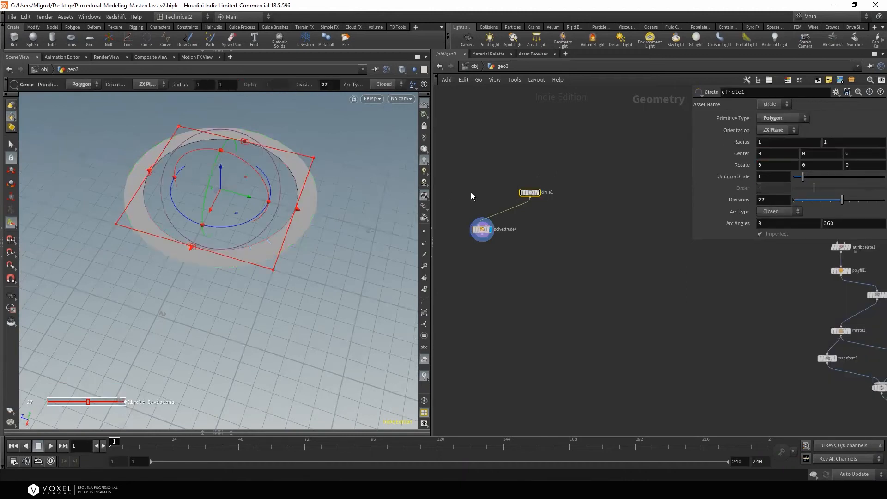
{"action": "left_click", "coordinate": [537, 192]}
{"action": "left_click", "coordinate": [478, 230]}
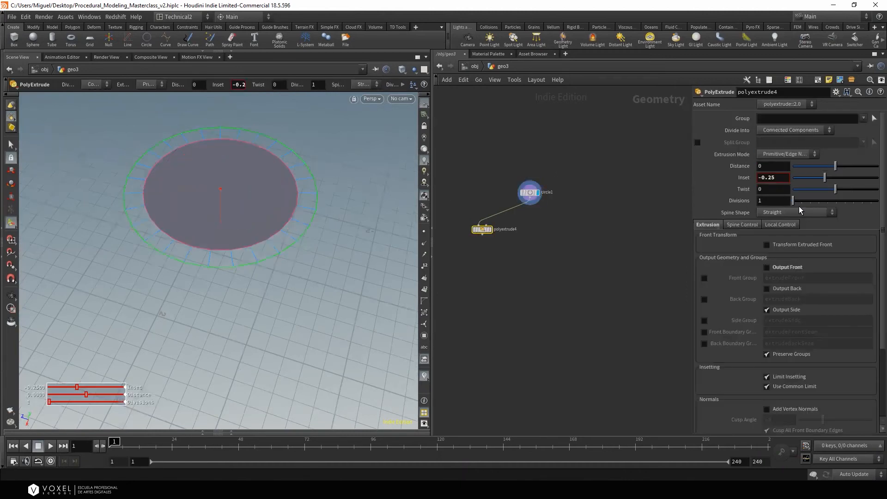
{"action": "left_click", "coordinate": [490, 229]}
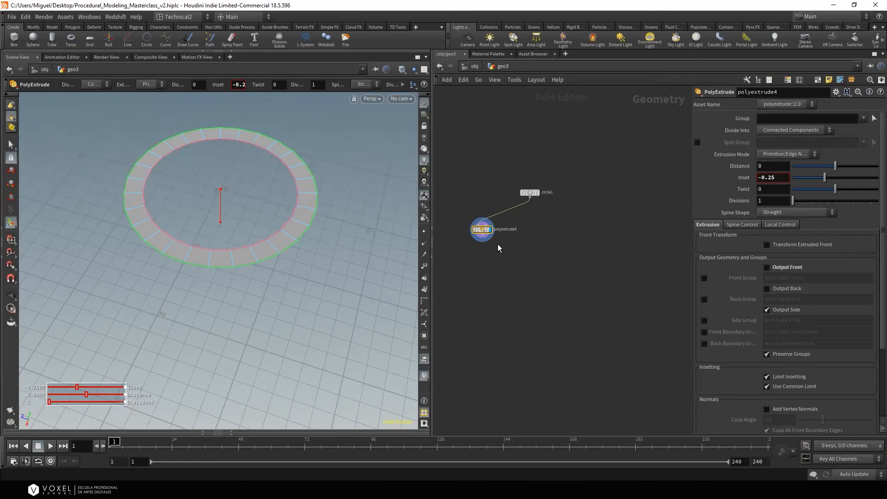
Add a Facet node beneath polyextrude4 and enable Unique Points to separate the ring's faces
{"action": "left_click", "coordinate": [482, 239]}
{"action": "left_click", "coordinate": [472, 275]}
{"action": "type", "text": "f"}
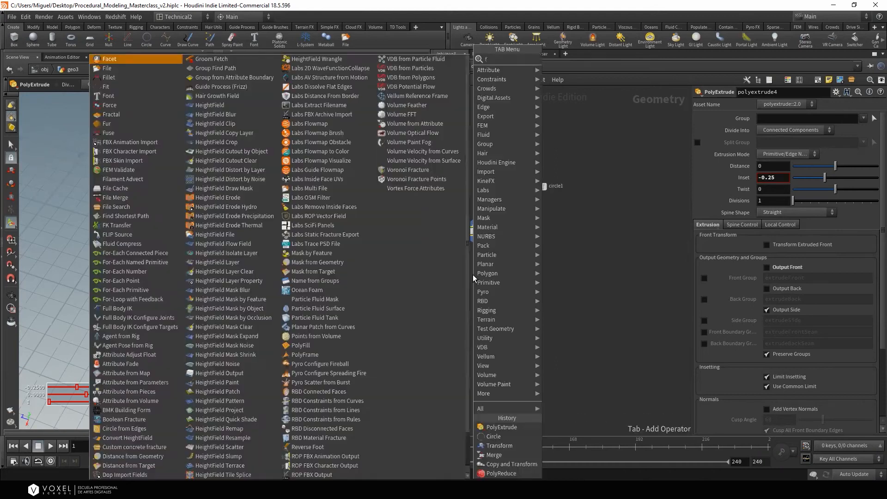
{"action": "type", "text": "ace"}
{"action": "scroll", "coordinate": [481, 252], "scroll_direction": "up", "scroll_amount": 3}
{"action": "left_click", "coordinate": [483, 282]}
{"action": "left_click_drag", "start_coordinate": [471, 284], "coordinate": [478, 256]}
{"action": "scroll", "coordinate": [274, 237], "scroll_direction": "up", "scroll_amount": 3, "text": "alt"}
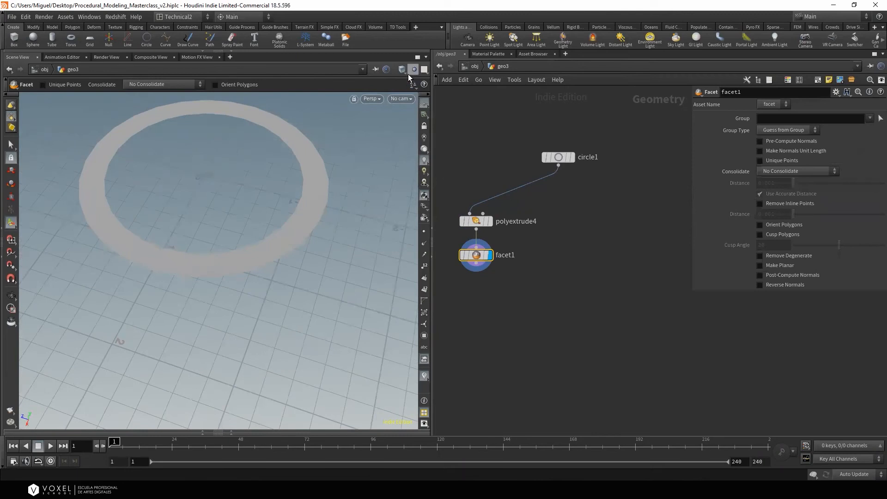
{"action": "left_click", "coordinate": [403, 70]}
{"action": "left_click", "coordinate": [431, 144]}
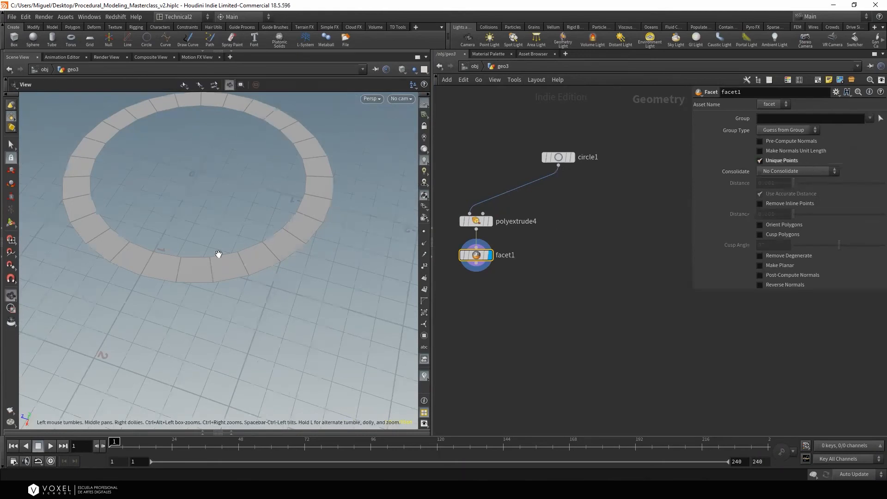
{"action": "scroll", "coordinate": [263, 261], "scroll_direction": "up", "scroll_amount": 2}
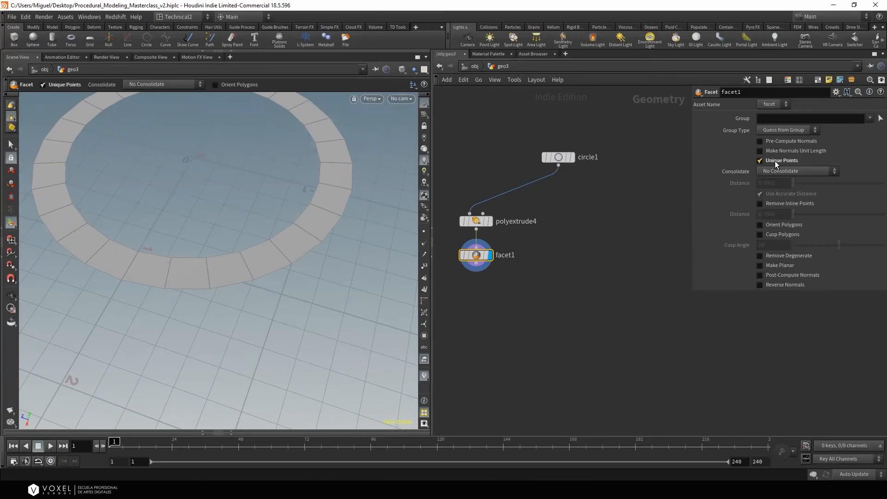
Connect a Primitive node below facet1 and display it
{"action": "middle_click_drag", "start_coordinate": [499, 310], "coordinate": [563, 299]}
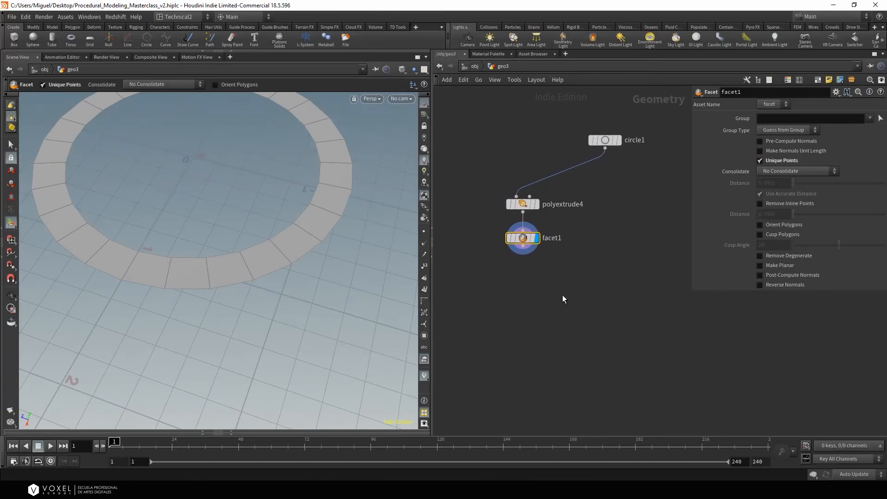
{"action": "left_click", "coordinate": [522, 249]}
{"action": "key", "text": "Tab"}
{"action": "type", "text": "pr"}
{"action": "left_click", "coordinate": [635, 58]}
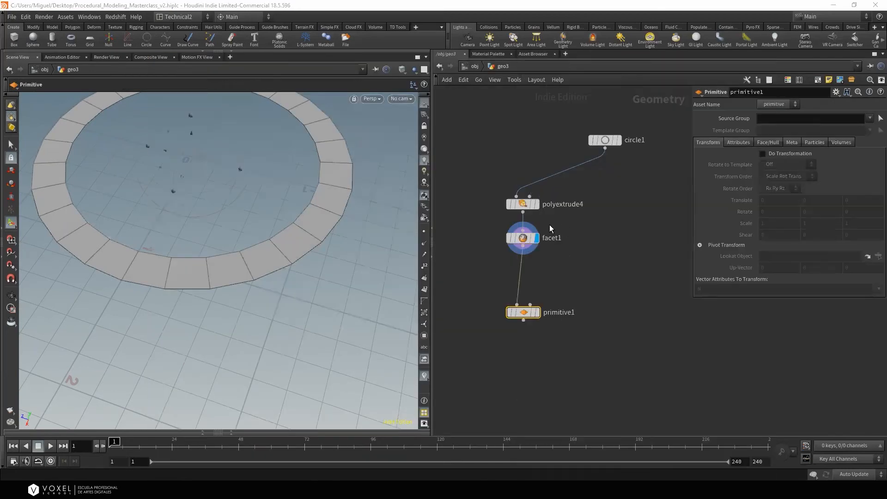
{"action": "left_click_drag", "start_coordinate": [527, 311], "coordinate": [525, 282]}
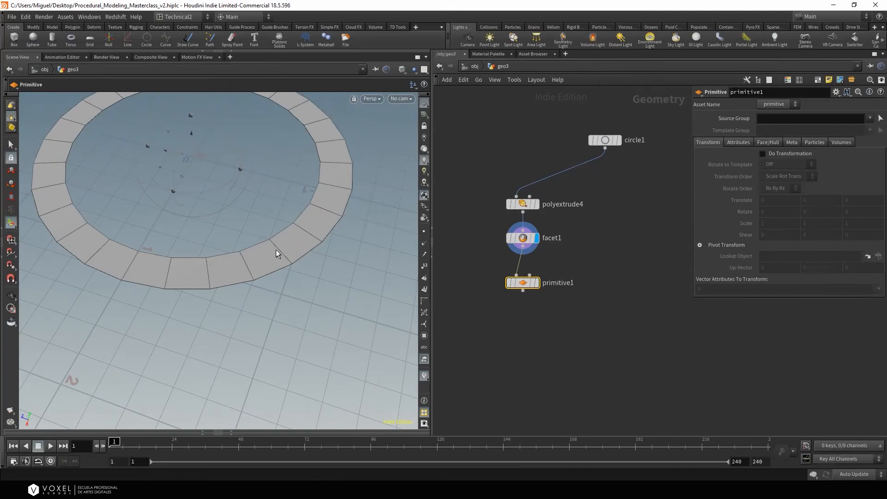
{"action": "left_click", "coordinate": [535, 282]}
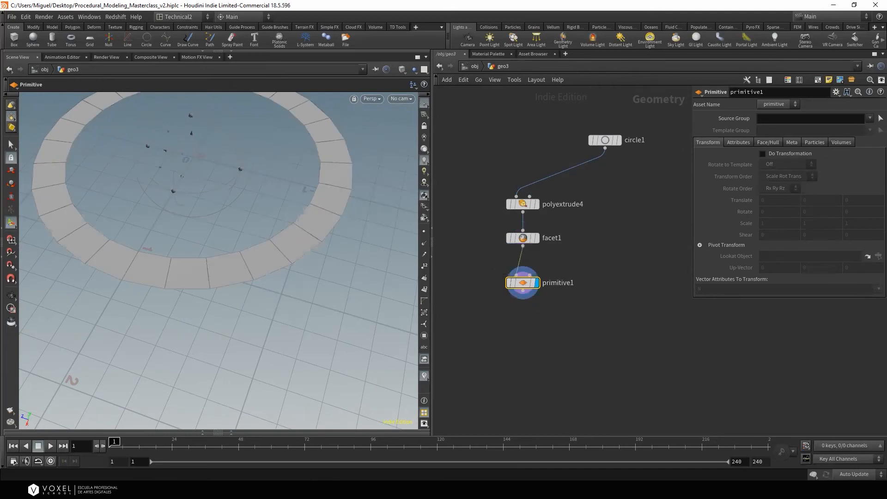
Enable Do Transformation on primitive1 and scale each ring segment to 0.95 on all three axes
{"action": "left_click", "coordinate": [793, 156]}
{"action": "middle_click_drag", "start_coordinate": [745, 223], "coordinate": [720, 240]}
{"action": "left_click_drag", "start_coordinate": [333, 175], "coordinate": [344, 245], "text": "alt"}
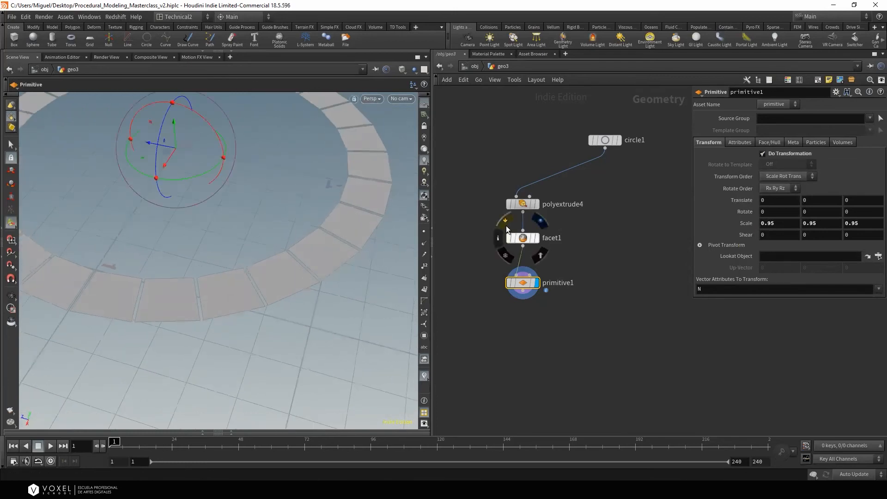
Bypass and re-enable facet1 to compare its effect on the gaps between the ring segments
{"action": "left_click", "coordinate": [508, 226]}
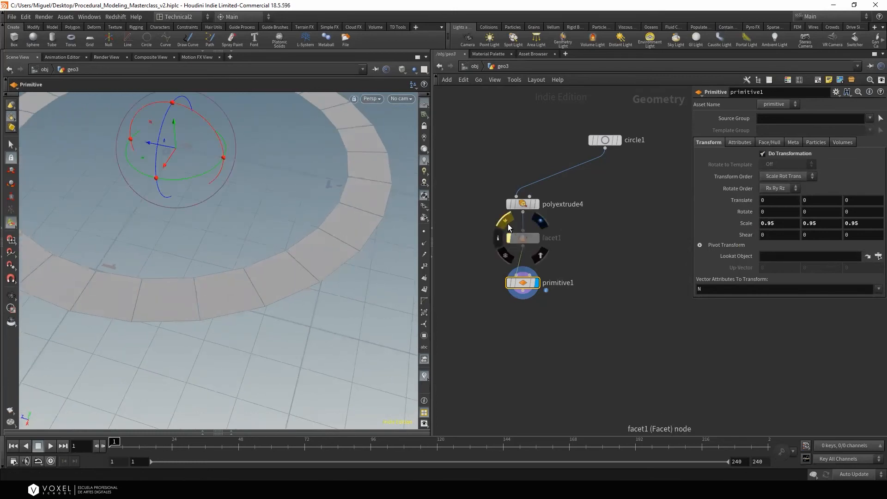
{"action": "left_click", "coordinate": [509, 224]}
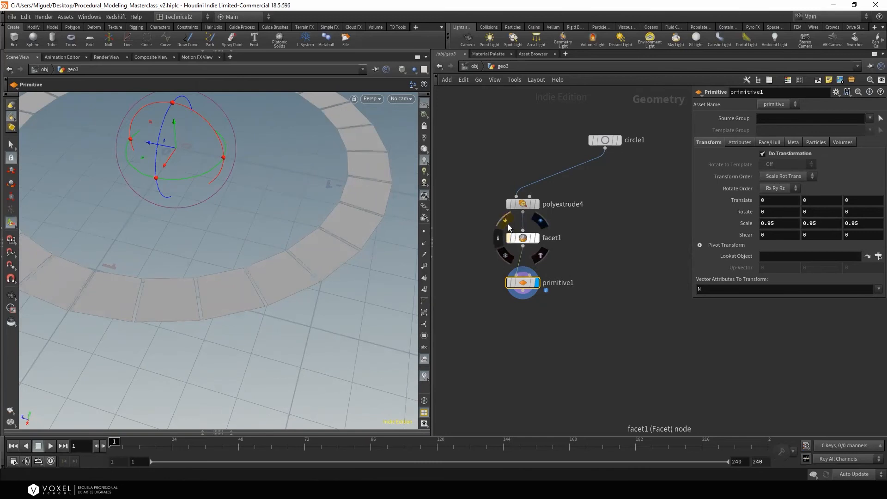
{"action": "left_click", "coordinate": [522, 238]}
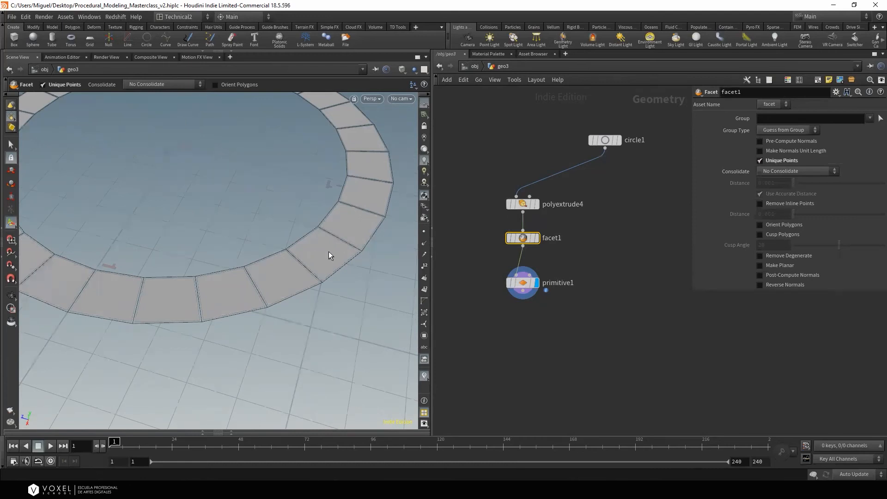
{"action": "left_click", "coordinate": [520, 316]}
{"action": "scroll", "coordinate": [305, 270], "scroll_direction": "down", "scroll_amount": 3}
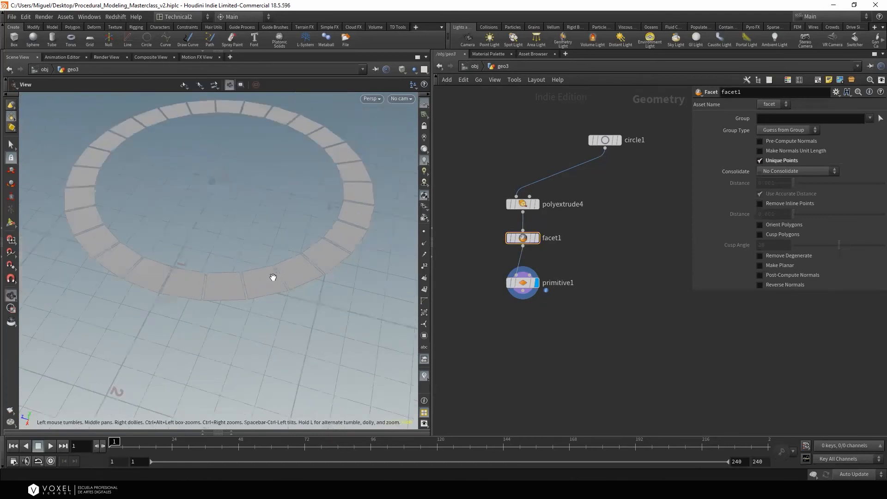
{"action": "left_click_drag", "start_coordinate": [273, 278], "coordinate": [295, 265], "text": "alt"}
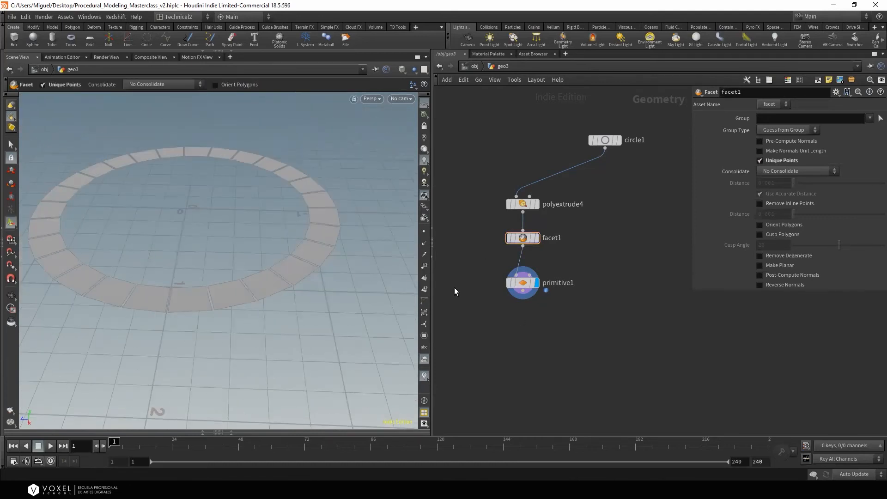
Add a Subdivide node below primitive1 and display its result on the ring segments
{"action": "middle_click_drag", "start_coordinate": [529, 301], "coordinate": [538, 278]}
{"action": "scroll", "coordinate": [539, 279], "scroll_direction": "up", "scroll_amount": 2}
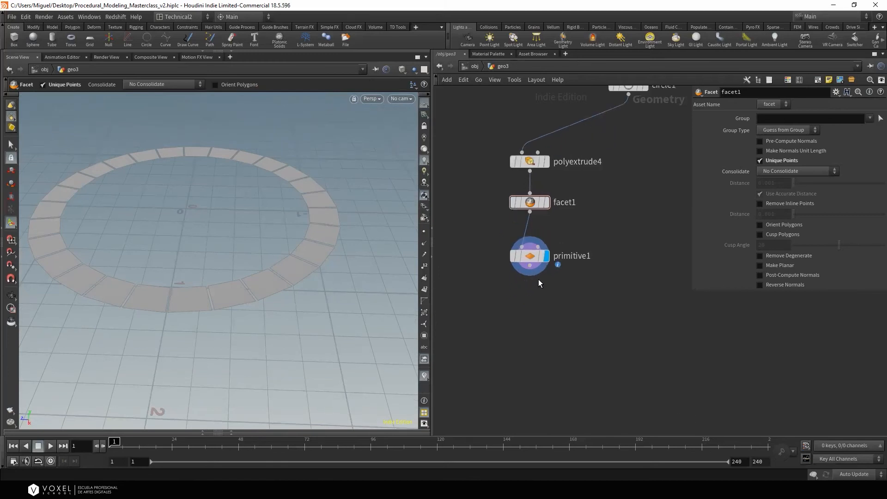
{"action": "left_click", "coordinate": [546, 279]}
{"action": "key", "text": "Escape"}
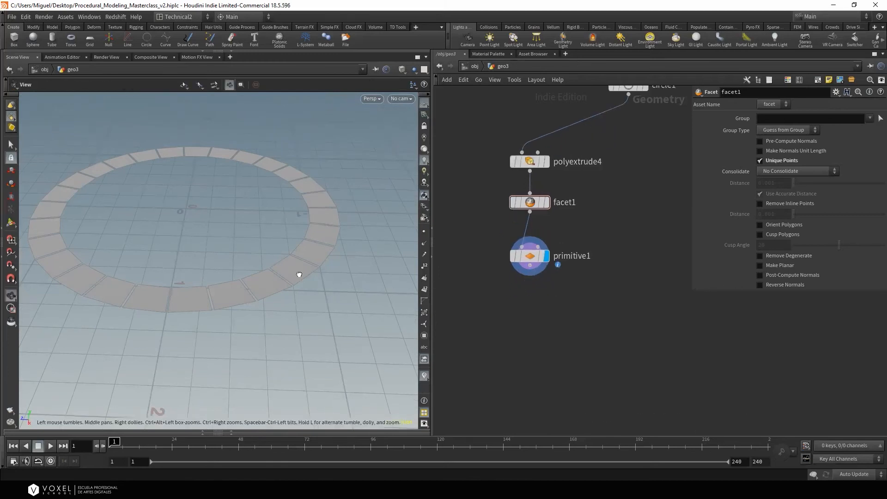
{"action": "left_click_drag", "start_coordinate": [299, 276], "coordinate": [300, 298], "text": "alt"}
{"action": "scroll", "coordinate": [296, 260], "scroll_direction": "up", "scroll_amount": 3}
{"action": "scroll", "coordinate": [297, 254], "scroll_direction": "down", "scroll_amount": 3}
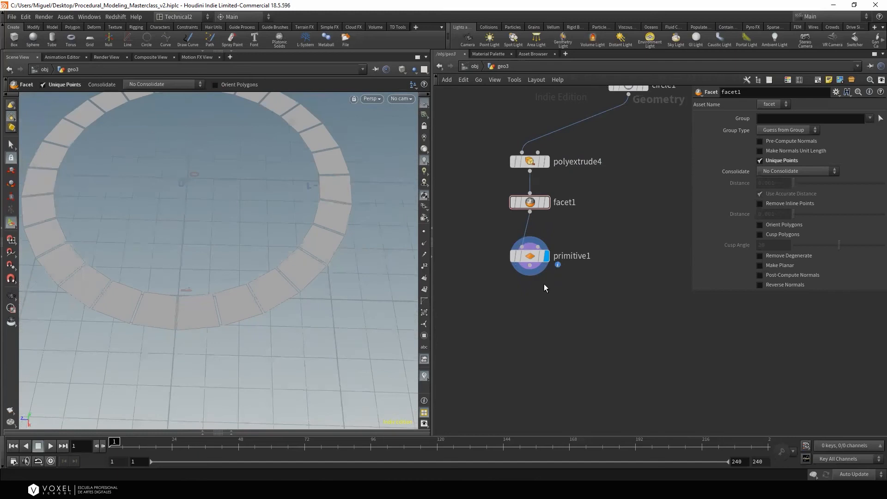
{"action": "left_click", "coordinate": [530, 266]}
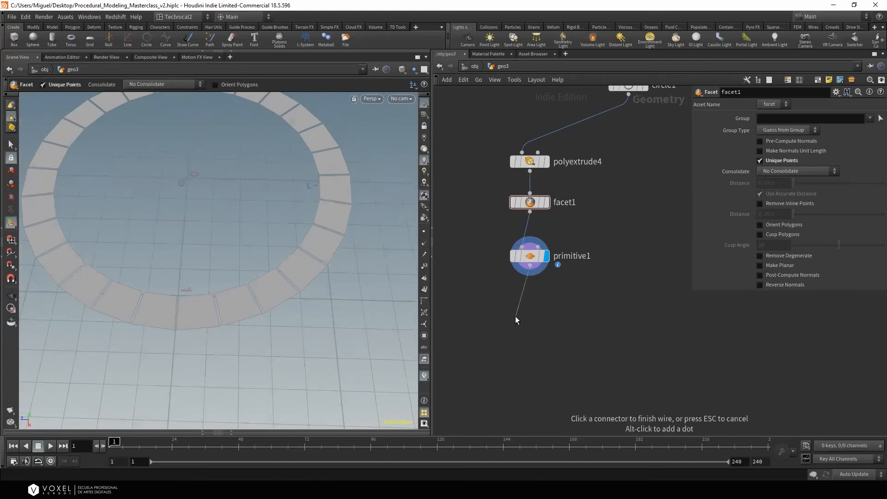
{"action": "key", "text": "Tab"}
{"action": "type", "text": "sub"}
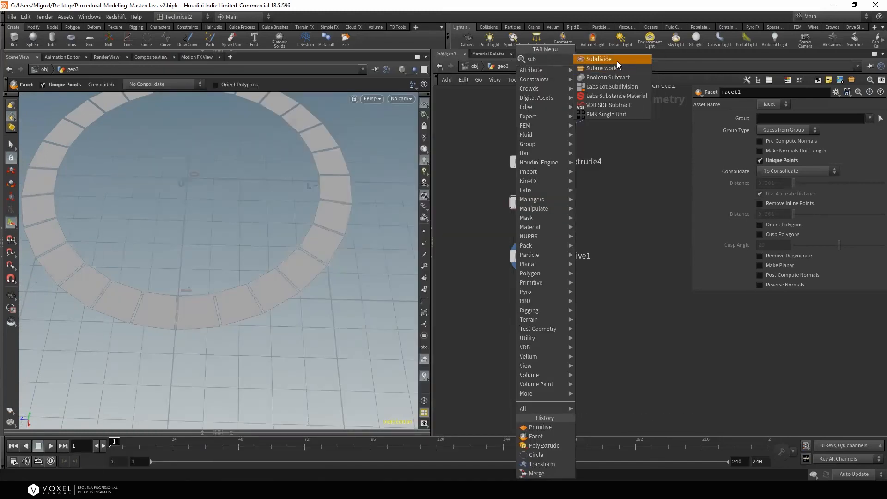
{"action": "left_click", "coordinate": [617, 60]}
{"action": "left_click", "coordinate": [531, 305]}
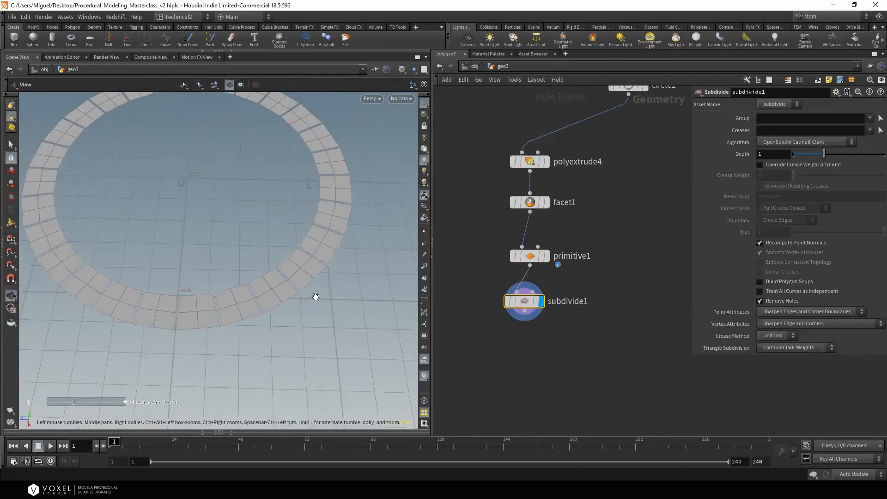
Set the subdivision depth of subdivide1 to 2
{"action": "left_click_drag", "start_coordinate": [324, 291], "coordinate": [315, 285], "text": "alt"}
{"action": "right_click_drag", "start_coordinate": [320, 263], "coordinate": [409, 270], "text": "alt"}
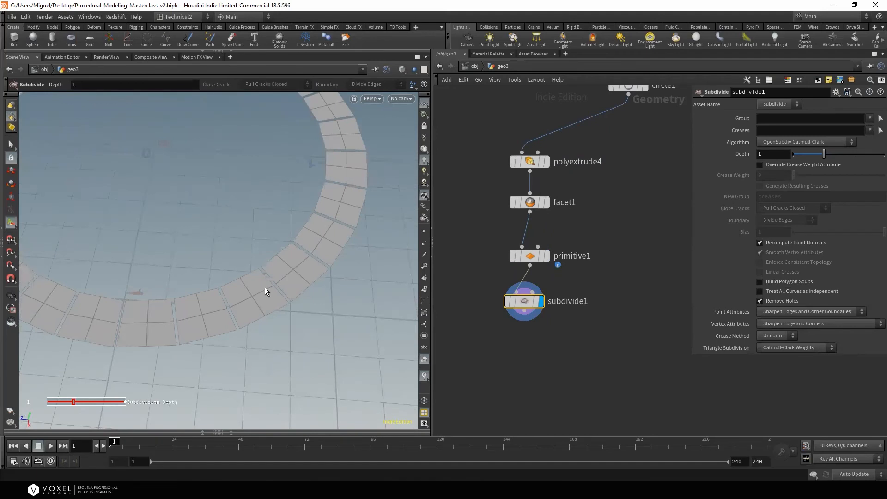
{"action": "key", "text": "Return"}
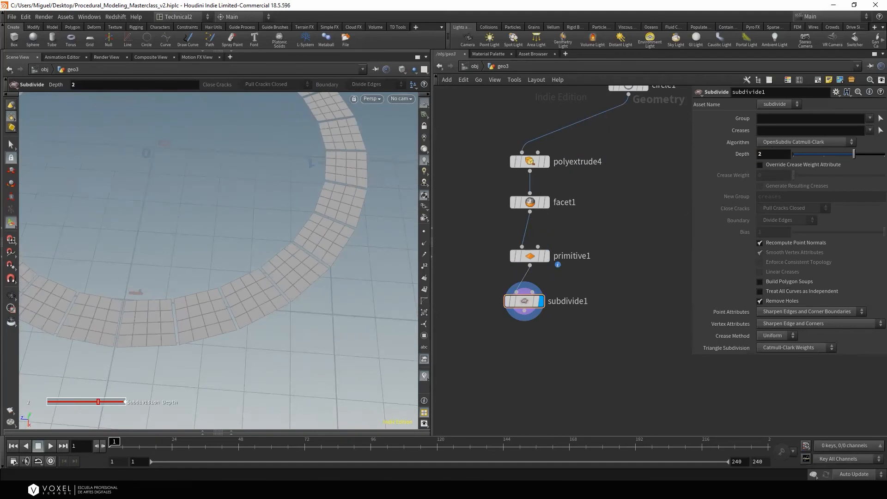
{"action": "left_click", "coordinate": [780, 154]}
{"action": "left_click_drag", "start_coordinate": [315, 280], "coordinate": [310, 268], "text": "alt"}
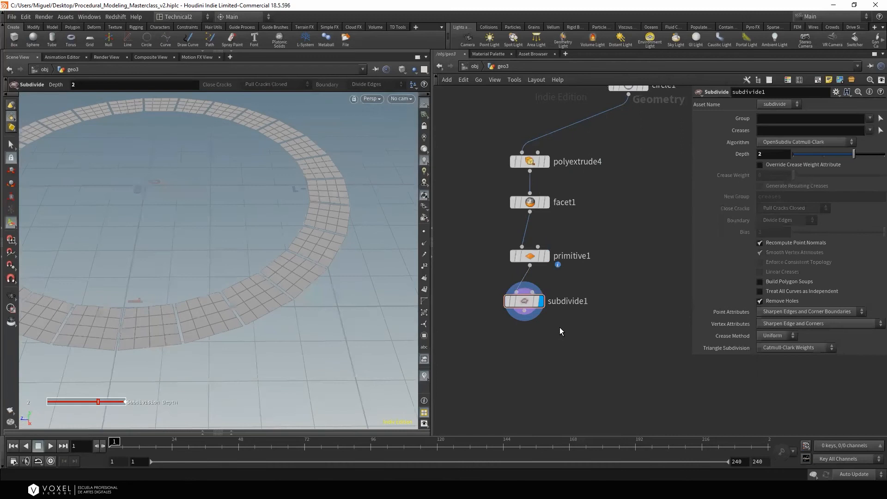
Add a PolyExtrude node, connect it below subdivide1 and display it
{"action": "left_click", "coordinate": [526, 314]}
{"action": "key", "text": "Tab"}
{"action": "type", "text": "w"}
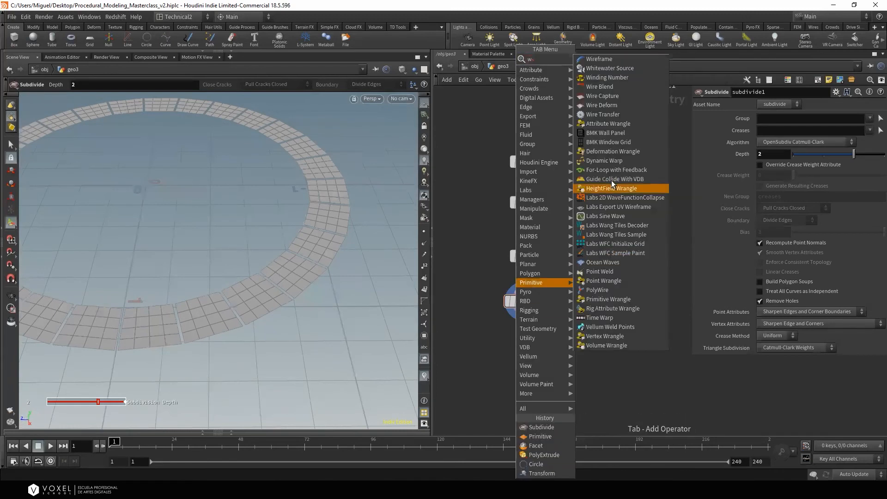
{"action": "key", "text": "Escape"}
{"action": "key", "text": "Tab"}
{"action": "type", "text": "ex"}
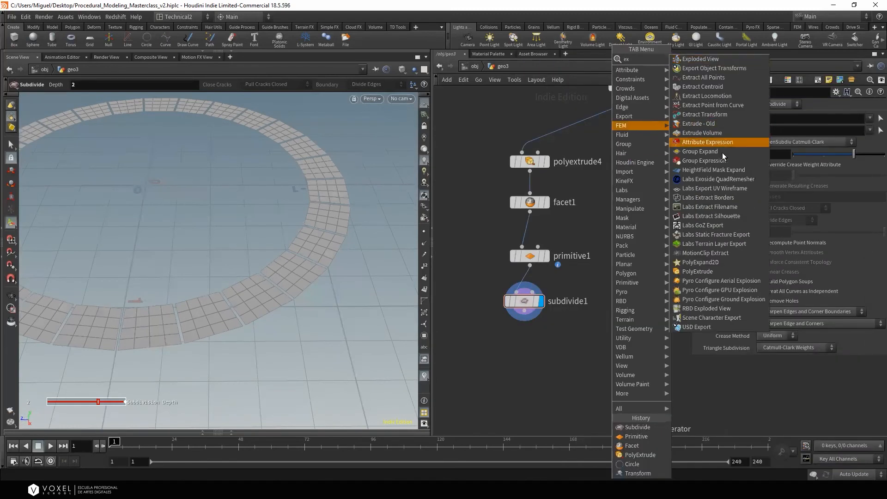
{"action": "left_click", "coordinate": [700, 271]}
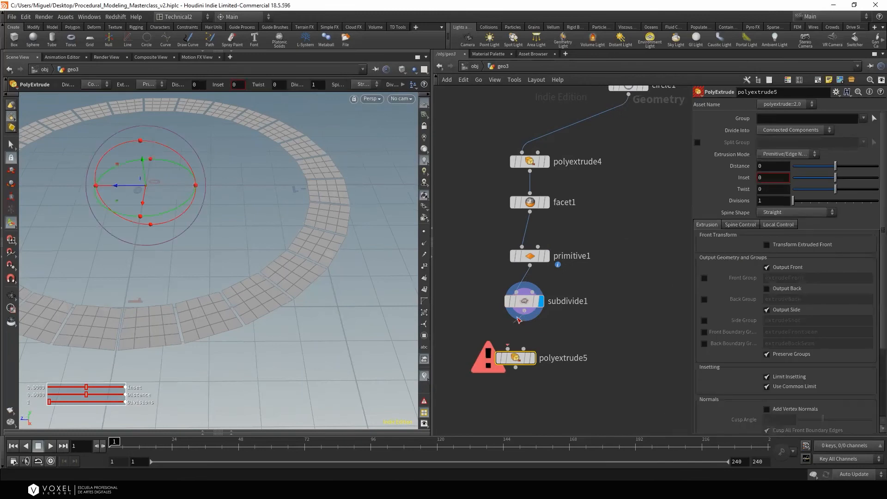
{"action": "left_click", "coordinate": [528, 363]}
{"action": "left_click", "coordinate": [533, 358]}
{"action": "left_click_drag", "start_coordinate": [529, 359], "coordinate": [533, 342]}
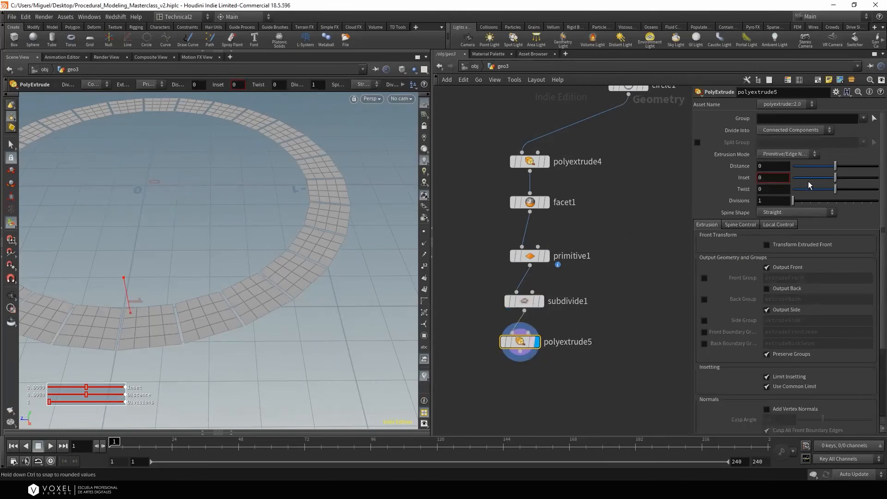
Extrude the ring segments by a distance of 0.05 on polyextrude5 and enable Output Back to close their undersides
{"action": "left_click_drag", "start_coordinate": [839, 168], "coordinate": [838, 169]}
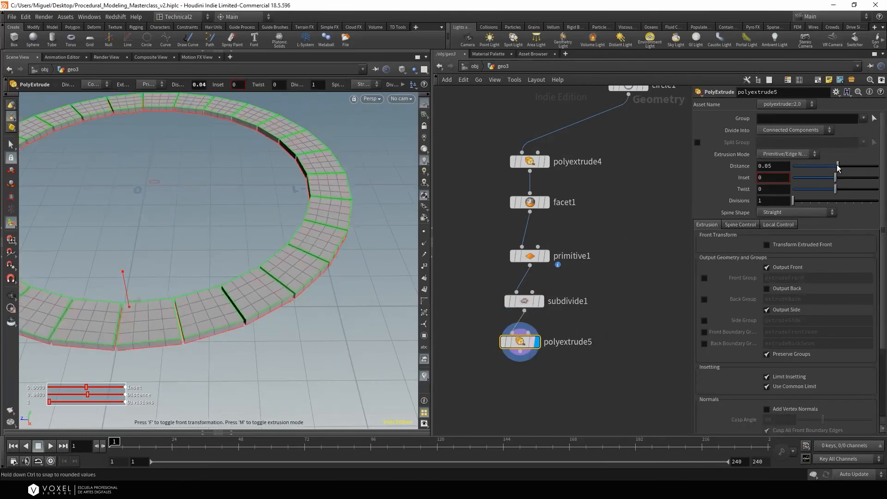
{"action": "left_click", "coordinate": [790, 288]}
{"action": "left_click_drag", "start_coordinate": [228, 333], "coordinate": [202, 329], "text": "alt"}
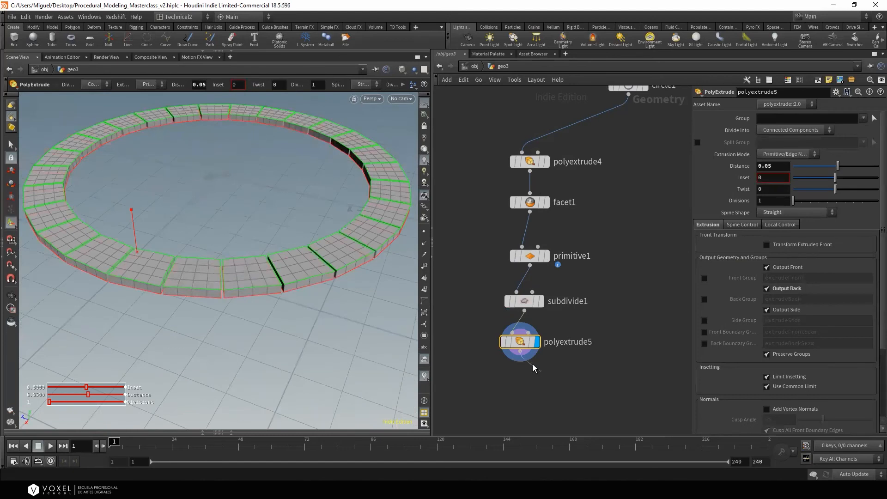
Add a second Subdivide node below polyextrude5, display it and set its depth to 2 to round the stones
{"action": "key", "text": "Tab"}
{"action": "type", "text": "sub"}
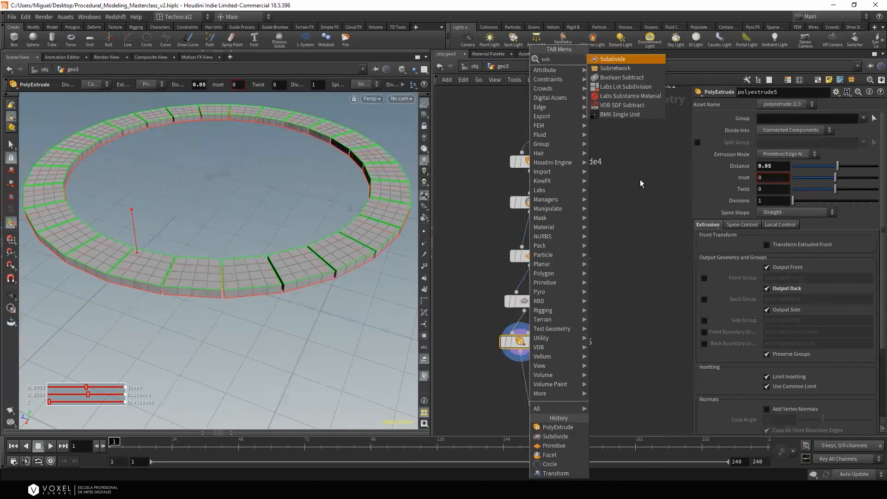
{"action": "left_click", "coordinate": [613, 59]}
{"action": "left_click", "coordinate": [532, 390]}
{"action": "left_click_drag", "start_coordinate": [307, 273], "coordinate": [316, 340], "text": "alt"}
{"action": "type", "text": "2"}
{"action": "key", "text": "Return"}
{"action": "left_click_drag", "start_coordinate": [314, 274], "coordinate": [340, 214], "text": "alt"}
{"action": "right_click_drag", "start_coordinate": [341, 214], "coordinate": [276, 264], "text": "alt"}
{"action": "key", "text": "Return"}
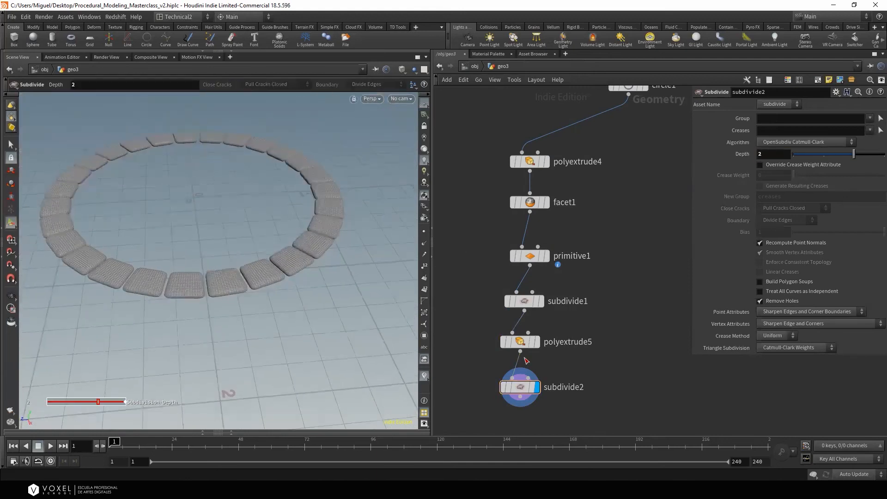
Add a Mountain node below subdivide2 and display it
{"action": "middle_click_drag", "start_coordinate": [524, 405], "coordinate": [541, 346]}
{"action": "left_click", "coordinate": [536, 344]}
{"action": "key", "text": "Tab"}
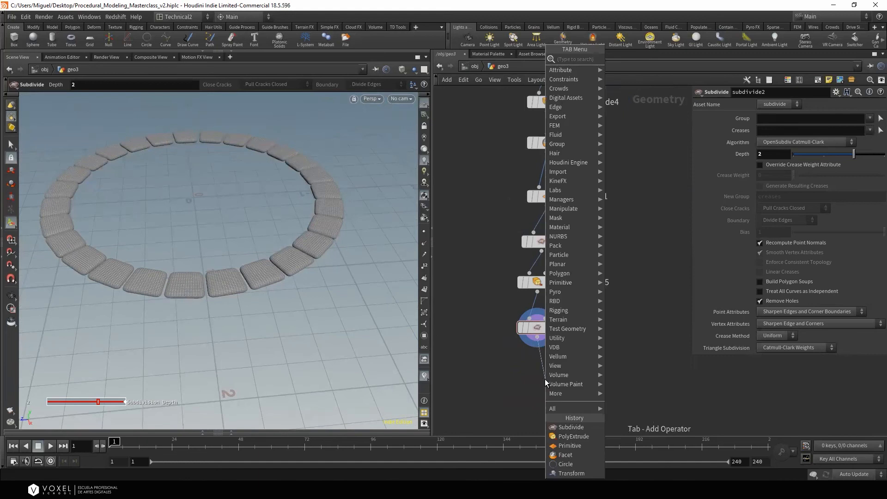
{"action": "type", "text": "mou"}
{"action": "key", "text": "Return"}
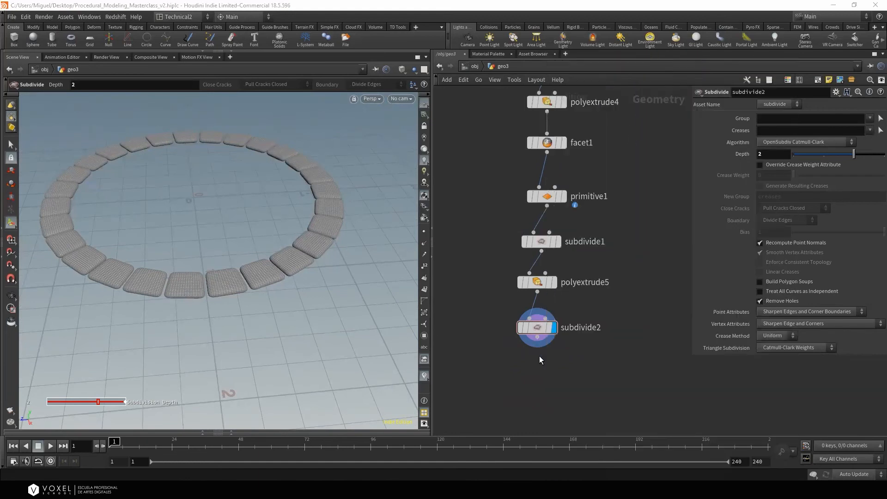
{"action": "left_click", "coordinate": [546, 377]}
{"action": "left_click", "coordinate": [560, 378]}
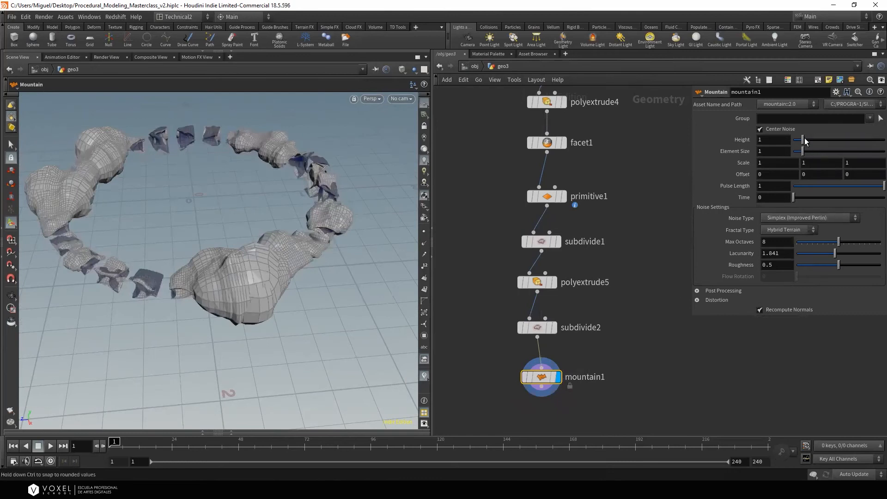
Set the height of mountain1 to 0.09 and its element size to 0.42
{"action": "left_click_drag", "start_coordinate": [803, 141], "coordinate": [800, 152]}
{"action": "middle_click_drag", "start_coordinate": [782, 149], "coordinate": [702, 153]}
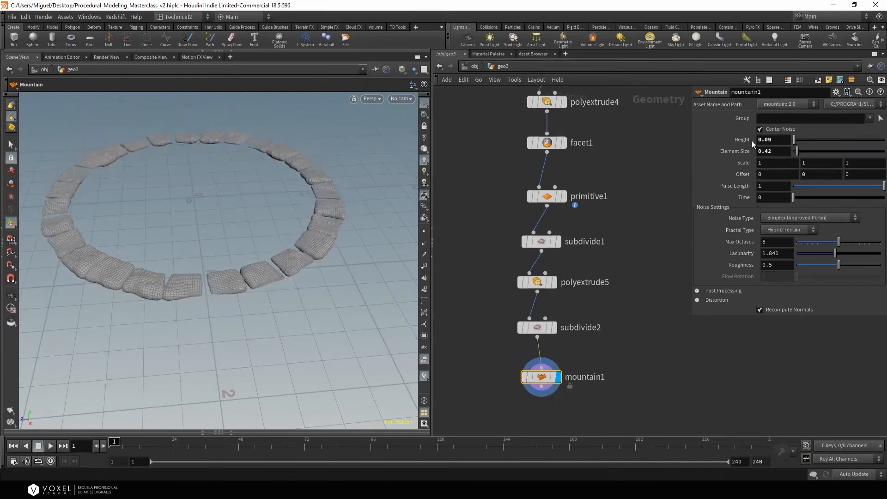
{"action": "left_click_drag", "start_coordinate": [105, 231], "coordinate": [295, 226], "text": "alt"}
{"action": "right_click_drag", "start_coordinate": [295, 226], "coordinate": [169, 243], "text": "alt"}
{"action": "left_click_drag", "start_coordinate": [168, 243], "coordinate": [203, 286], "text": "alt"}
{"action": "right_click_drag", "start_coordinate": [203, 287], "coordinate": [279, 247], "text": "alt"}
{"action": "left_click_drag", "start_coordinate": [279, 248], "coordinate": [205, 267], "text": "alt"}
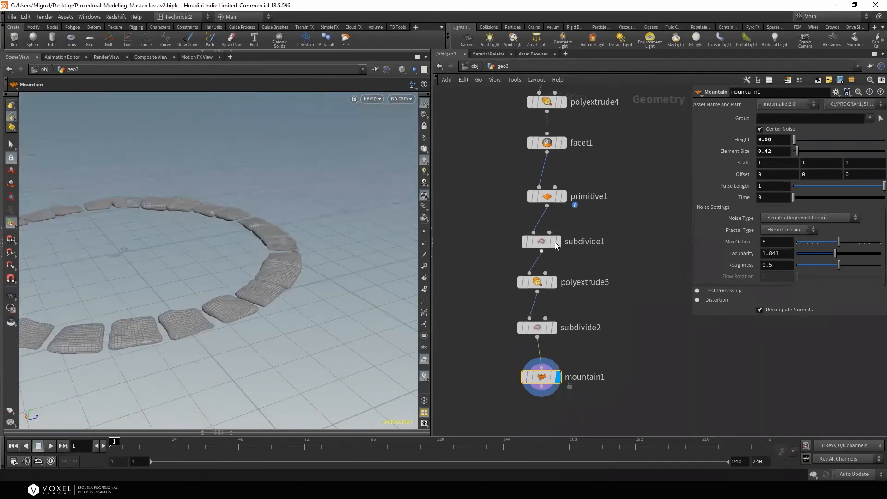
Set the extrusion distance of polyextrude5 to 0.06 to adjust the thickness of the stones
{"action": "left_click", "coordinate": [537, 282]}
{"action": "middle_click", "coordinate": [782, 185]}
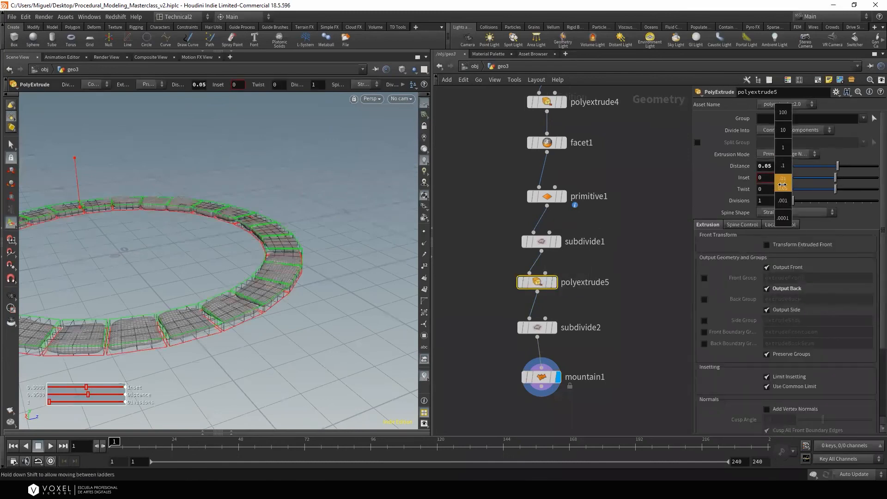
{"action": "middle_click_drag", "start_coordinate": [770, 184], "coordinate": [748, 183]}
{"action": "left_click_drag", "start_coordinate": [226, 231], "coordinate": [178, 245], "text": "alt"}
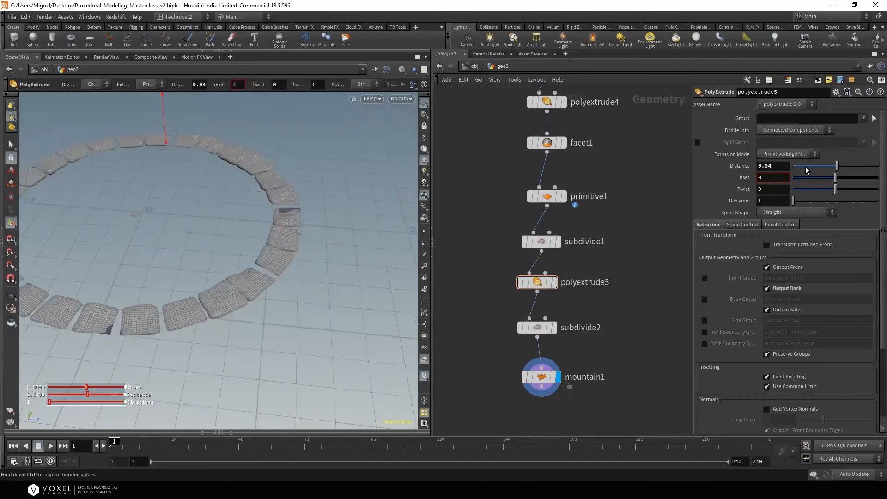
{"action": "middle_click_drag", "start_coordinate": [777, 167], "coordinate": [795, 184]}
{"action": "left_click_drag", "start_coordinate": [236, 190], "coordinate": [180, 213], "text": "alt"}
{"action": "right_click_drag", "start_coordinate": [244, 172], "coordinate": [223, 203], "text": "alt"}
{"action": "middle_click_drag", "start_coordinate": [223, 238], "coordinate": [274, 209], "text": "alt"}
{"action": "left_click_drag", "start_coordinate": [221, 222], "coordinate": [223, 203], "text": "alt"}
Insert a Point Jitter node between primitive1 and subdivide1 and display it
{"action": "mouse_move", "coordinate": [570, 199]}
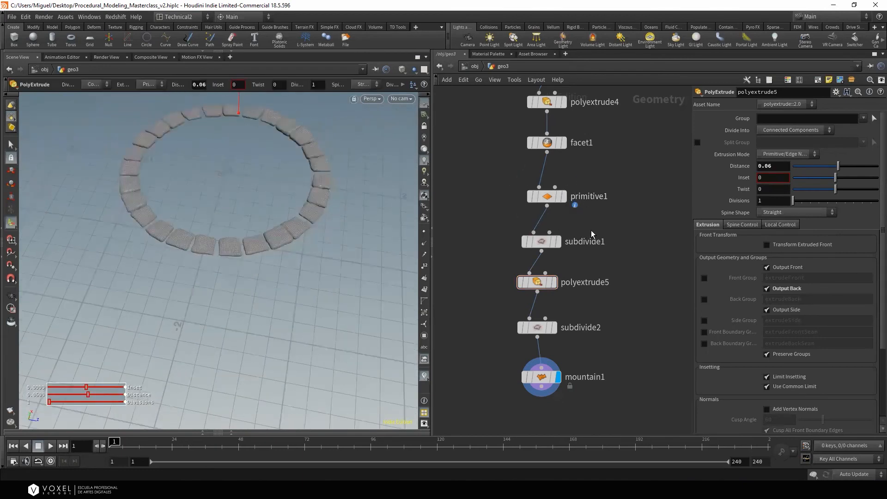
{"action": "middle_click_drag", "start_coordinate": [599, 206], "coordinate": [592, 271]}
{"action": "middle_click_drag", "start_coordinate": [583, 210], "coordinate": [580, 266]}
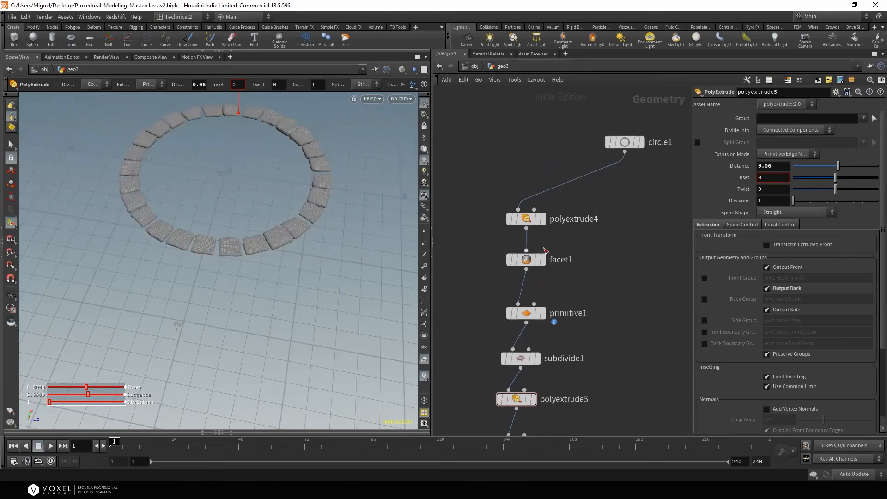
{"action": "left_click", "coordinate": [544, 314]}
{"action": "middle_click_drag", "start_coordinate": [578, 329], "coordinate": [565, 243]}
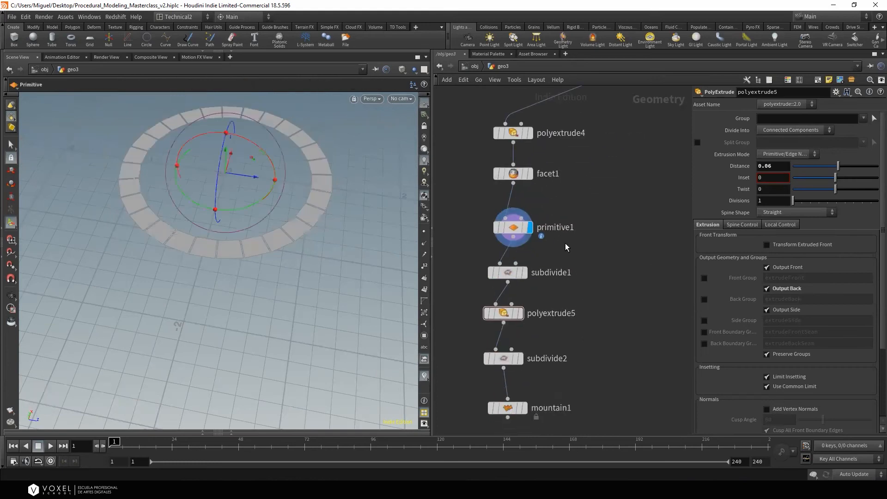
{"action": "scroll", "coordinate": [548, 252], "scroll_direction": "up", "scroll_amount": 2}
{"action": "key", "text": "Tab"}
{"action": "type", "text": "ji"}
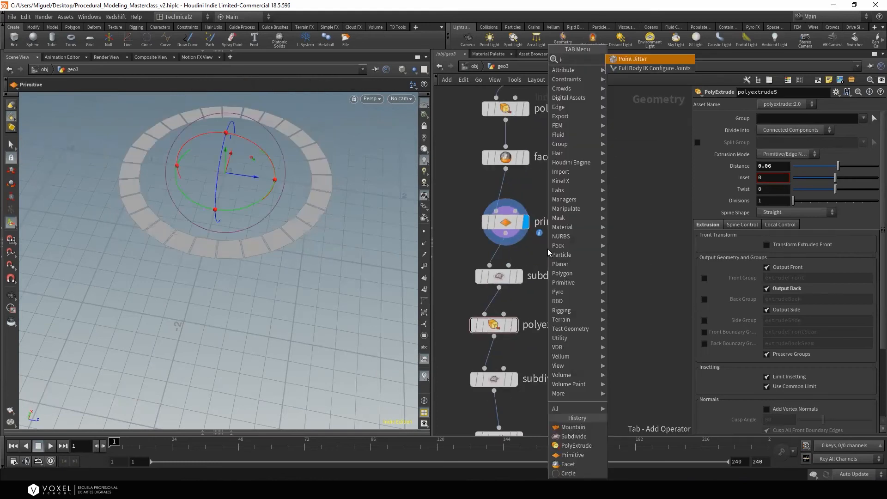
{"action": "key", "text": "Return"}
{"action": "left_click", "coordinate": [481, 267]}
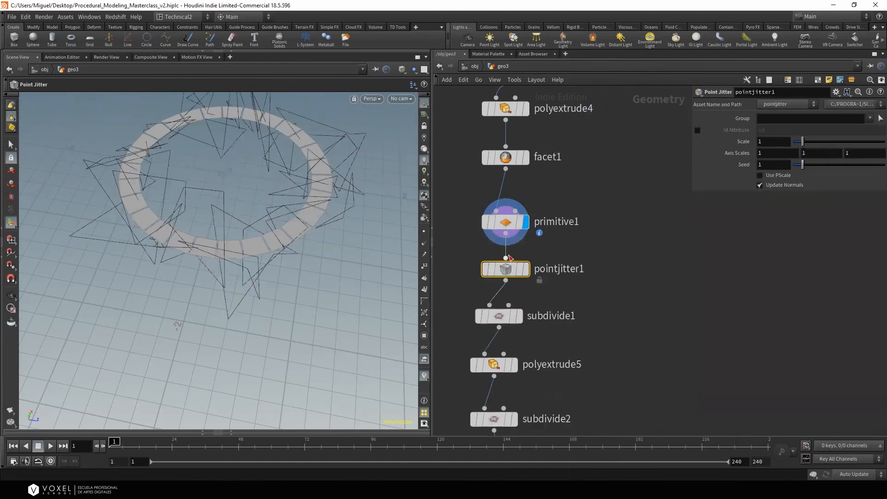
{"action": "left_click", "coordinate": [532, 273]}
{"action": "left_click", "coordinate": [526, 269]}
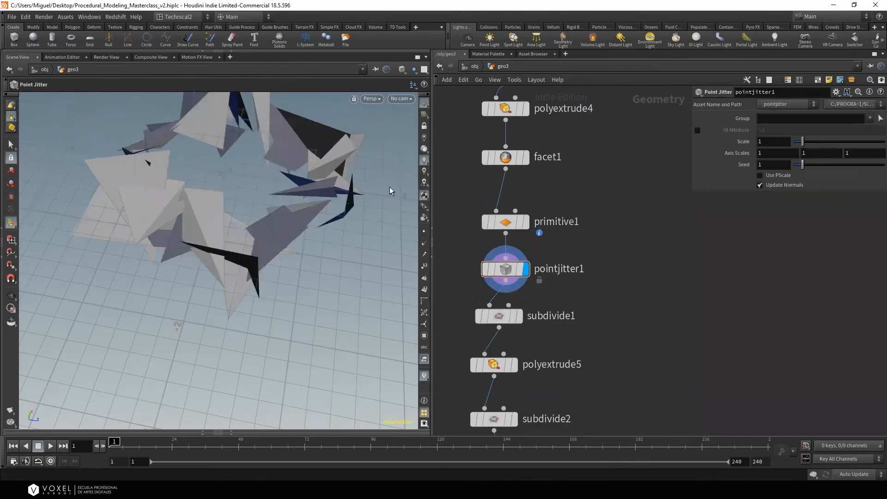
Set the Y axis scale of pointjitter1 to 0 and its overall scale to 0.05
{"action": "left_click_drag", "start_coordinate": [351, 199], "coordinate": [349, 139], "text": "alt"}
{"action": "left_click_drag", "start_coordinate": [835, 153], "coordinate": [727, 151]}
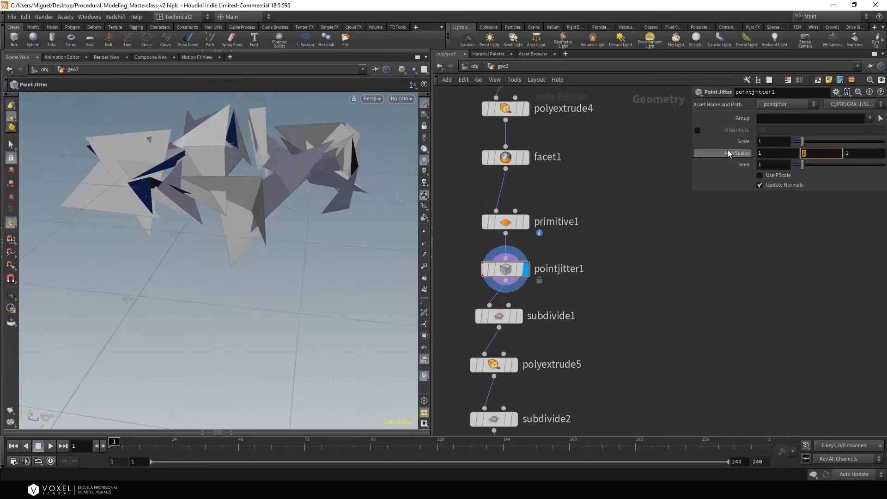
{"action": "type", "text": "0"}
{"action": "key", "text": "Return"}
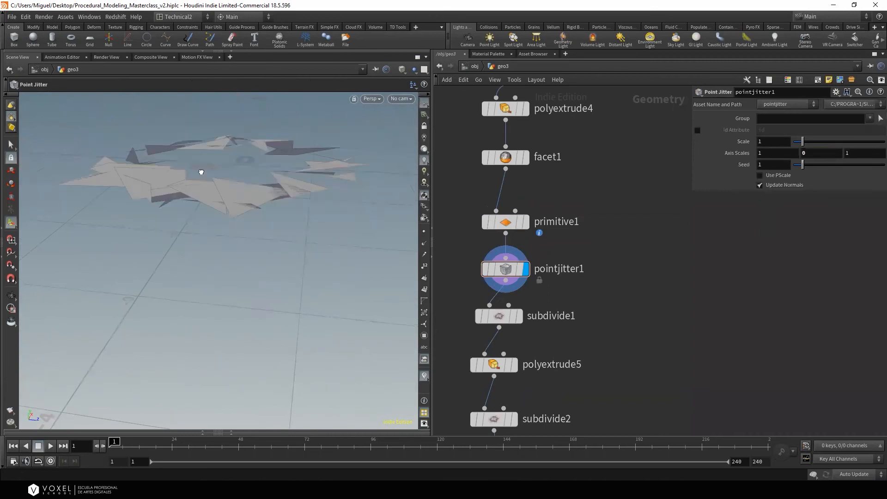
{"action": "left_click_drag", "start_coordinate": [201, 171], "coordinate": [290, 189], "text": "alt"}
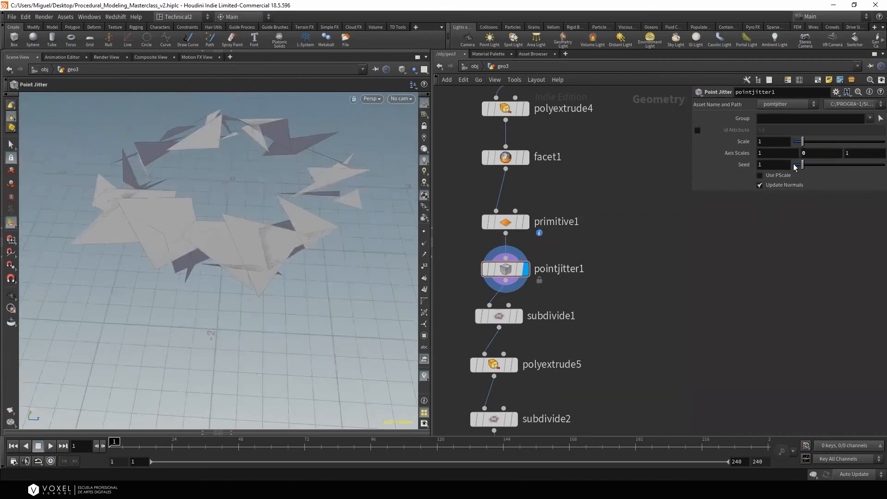
{"action": "left_click_drag", "start_coordinate": [802, 145], "coordinate": [795, 147]}
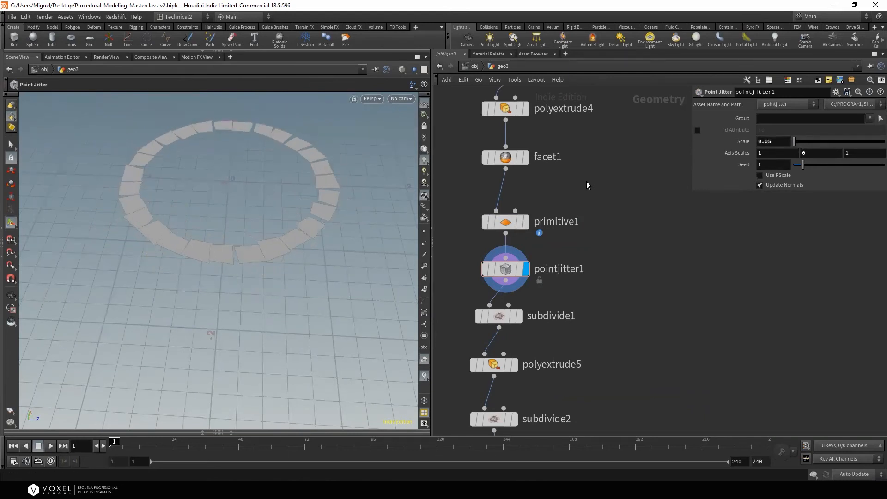
{"action": "scroll", "coordinate": [301, 253], "scroll_direction": "up", "scroll_amount": 10}
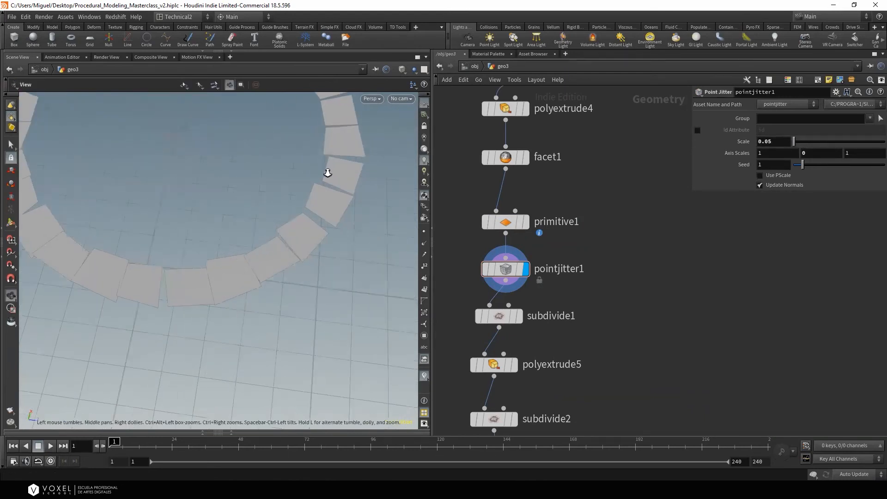
Display the mountain1 result and examine the jittered ring of stones
{"action": "right_click_drag", "start_coordinate": [327, 169], "coordinate": [273, 243], "text": "alt"}
{"action": "left_click_drag", "start_coordinate": [283, 250], "coordinate": [313, 162], "text": "alt"}
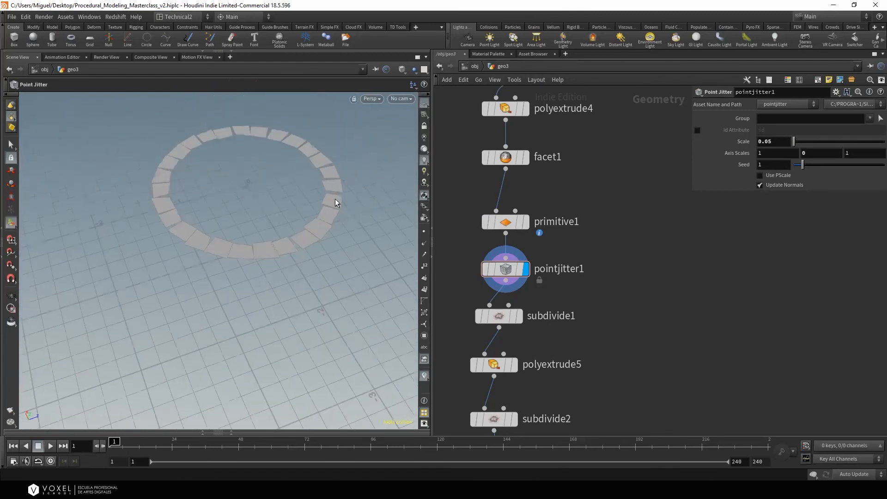
{"action": "middle_click_drag", "start_coordinate": [545, 340], "coordinate": [547, 249]}
{"action": "middle_click_drag", "start_coordinate": [611, 365], "coordinate": [613, 317]}
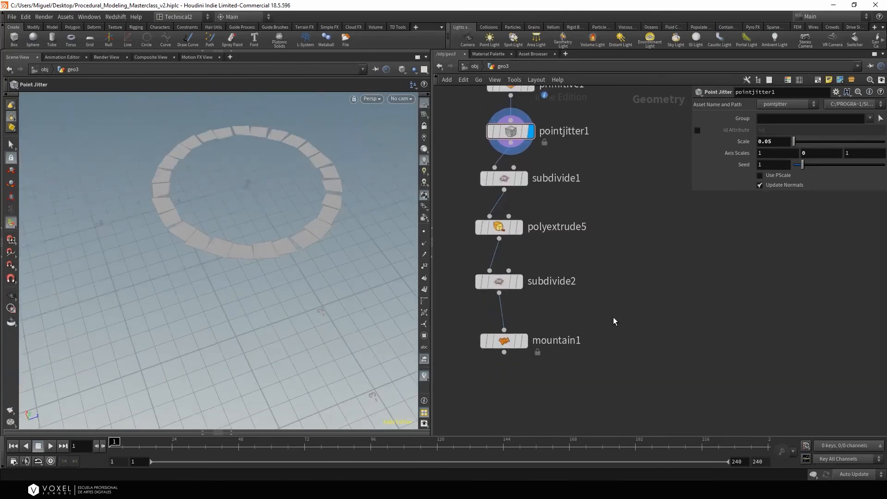
{"action": "left_click", "coordinate": [543, 345]}
{"action": "left_click_drag", "start_coordinate": [297, 281], "coordinate": [273, 254], "text": "alt"}
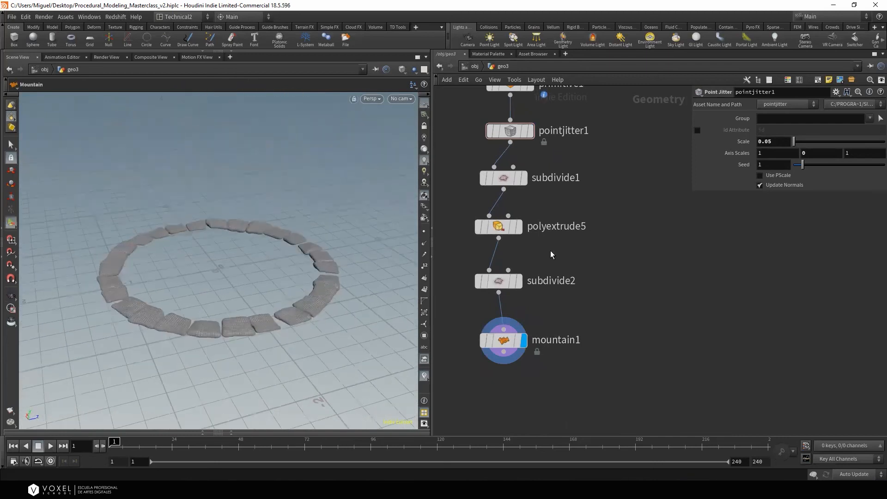
{"action": "middle_click_drag", "start_coordinate": [552, 238], "coordinate": [530, 297]}
{"action": "scroll", "coordinate": [531, 297], "scroll_direction": "down", "scroll_amount": 1}
{"action": "middle_click_drag", "start_coordinate": [536, 144], "coordinate": [500, 257]}
{"action": "scroll", "coordinate": [550, 209], "scroll_direction": "down", "scroll_amount": 1}
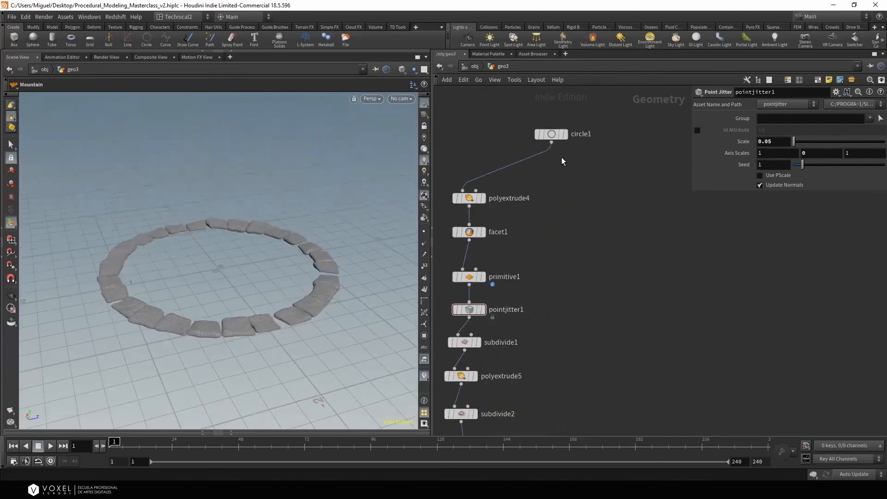
{"action": "mouse_move", "coordinate": [567, 144]}
{"action": "left_click", "coordinate": [482, 198]}
{"action": "left_click_drag", "start_coordinate": [470, 198], "coordinate": [608, 206], "text": "alt"}
{"action": "mouse_move", "coordinate": [612, 205]}
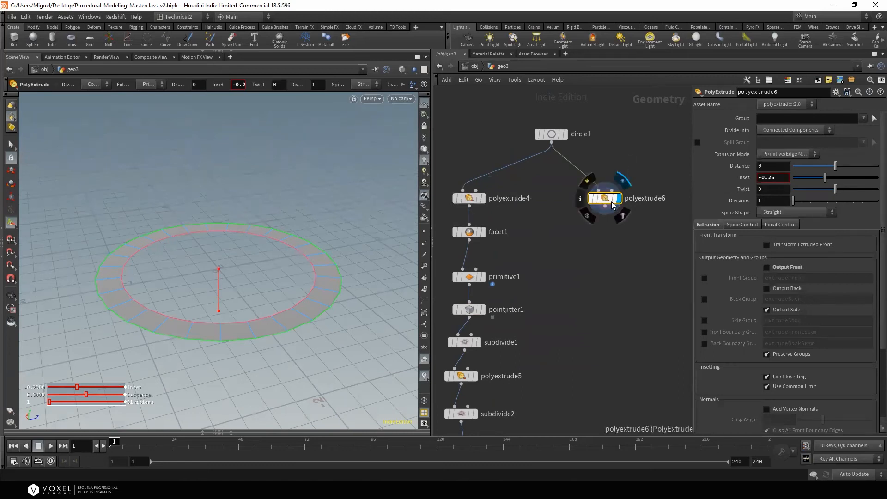
{"action": "key", "text": "Delete"}
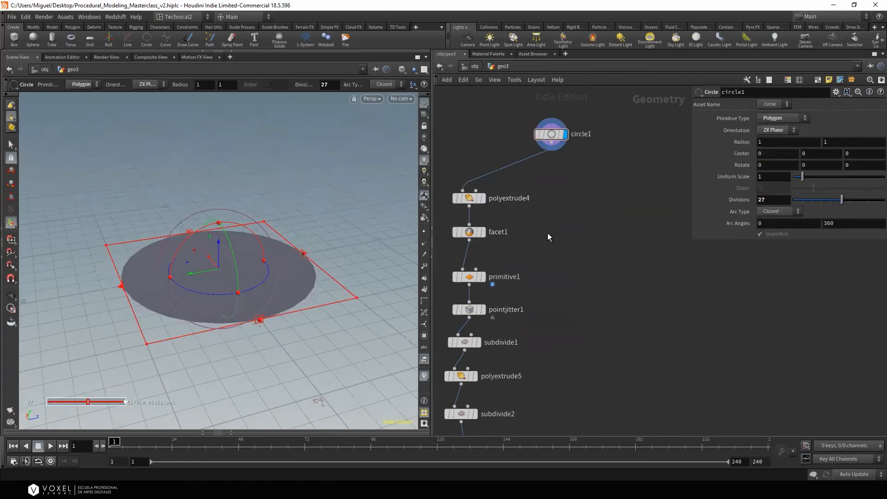
Add a Divide node, connect it to the output of circle1, and display it
{"action": "key", "text": "Tab"}
{"action": "mouse_move", "coordinate": [573, 195]}
{"action": "left_click", "coordinate": [641, 69]}
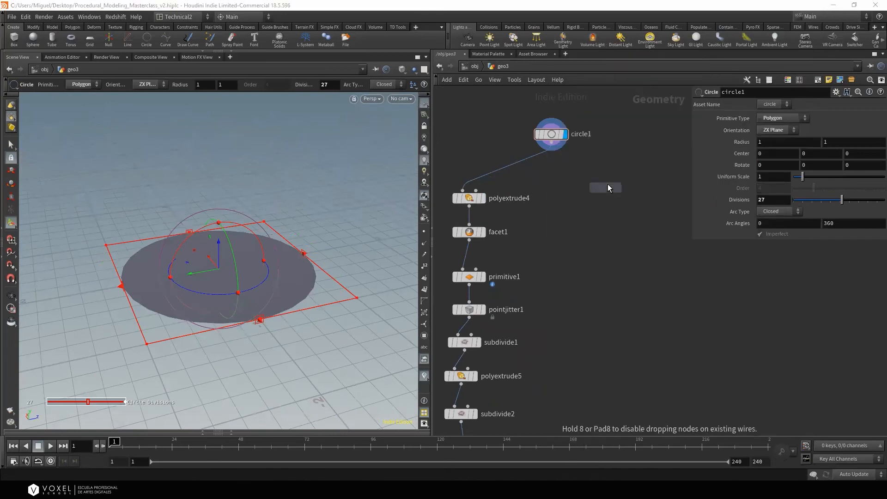
{"action": "left_click", "coordinate": [595, 204]}
{"action": "left_click_drag", "start_coordinate": [551, 142], "coordinate": [593, 203]}
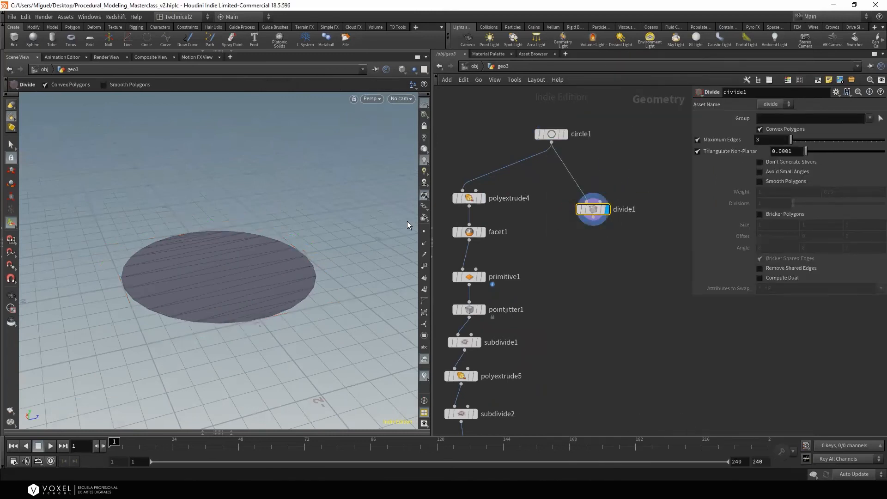
{"action": "left_click_drag", "start_coordinate": [321, 220], "coordinate": [315, 250], "text": "alt"}
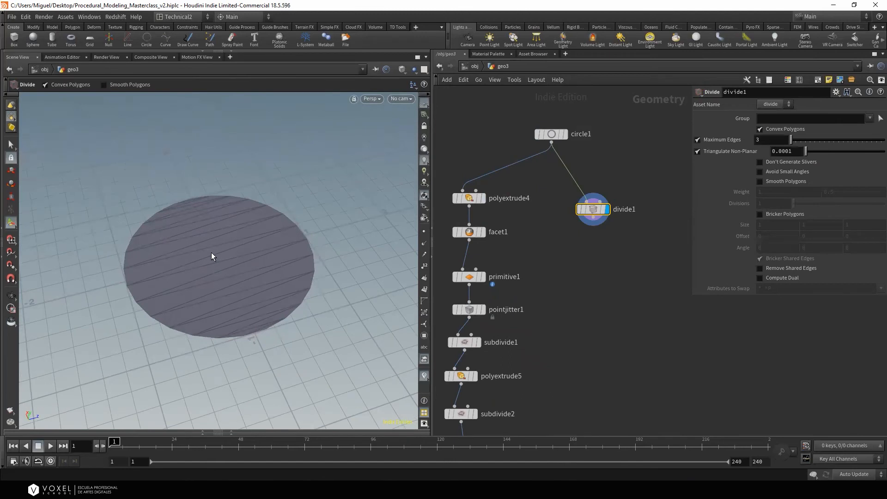
In divide1, disable Convex Polygons and enable Bricker Polygons with a size of 0.2 on all three axes
{"action": "left_click", "coordinate": [786, 129]}
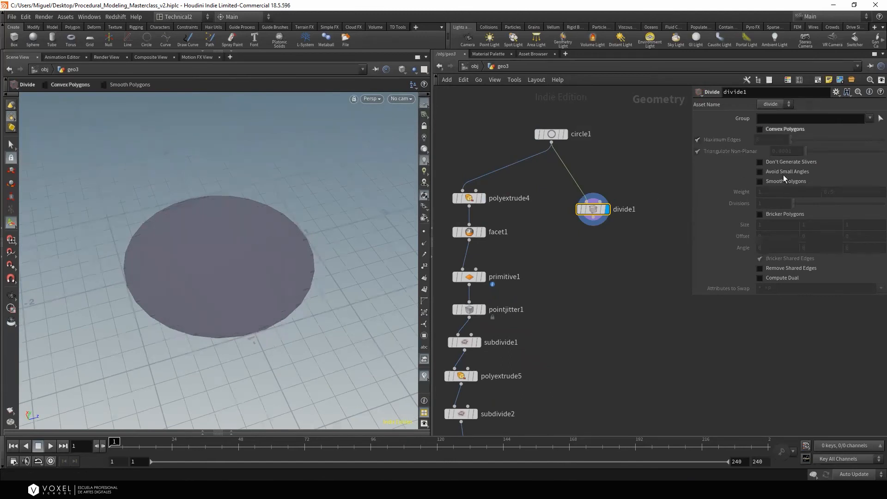
{"action": "left_click", "coordinate": [772, 215]}
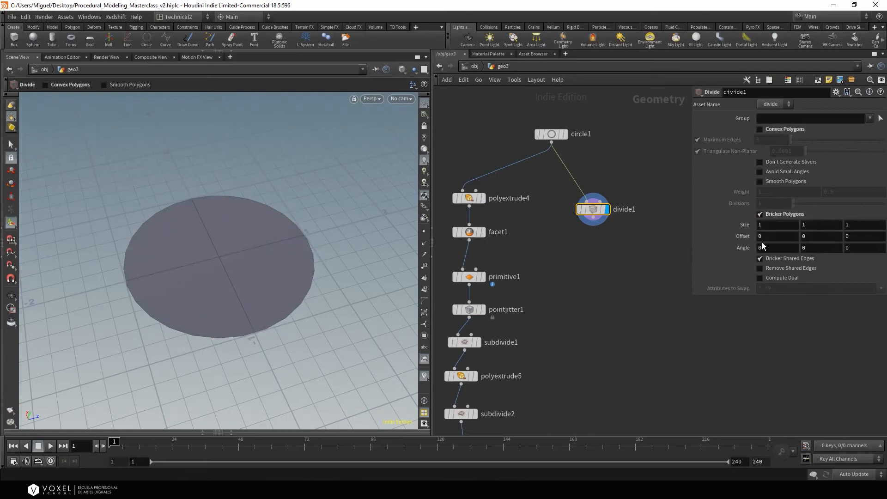
{"action": "middle_click_drag", "start_coordinate": [742, 225], "coordinate": [704, 224]}
Duplicate the eight-node stone chain from polyextrude4 to mountain1 and feed the copy from divide1
{"action": "middle_click_drag", "start_coordinate": [619, 246], "coordinate": [602, 216]}
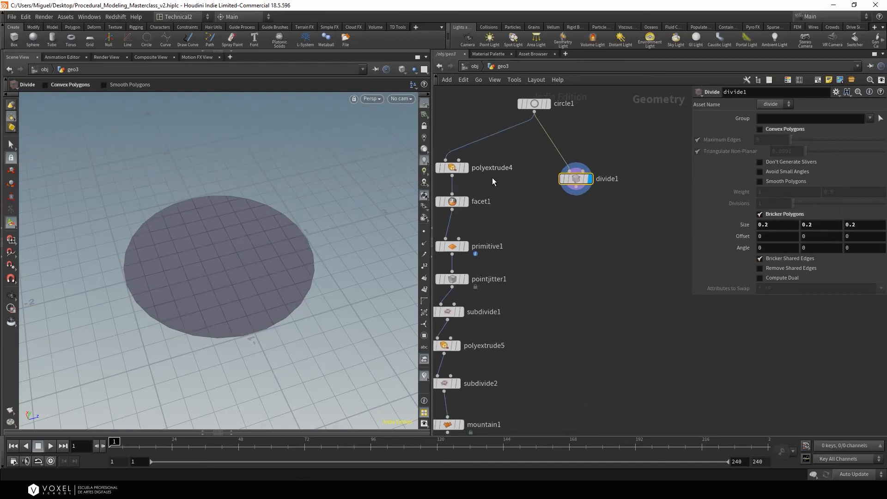
{"action": "scroll", "coordinate": [492, 177], "scroll_direction": "down", "scroll_amount": 3}
{"action": "left_click_drag", "start_coordinate": [444, 160], "coordinate": [484, 359]}
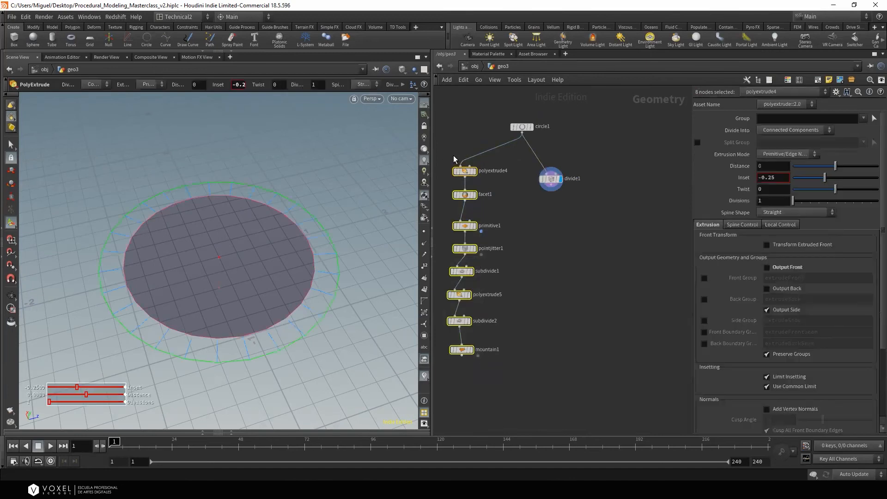
{"action": "left_click_drag", "start_coordinate": [462, 169], "coordinate": [550, 215], "text": "alt"}
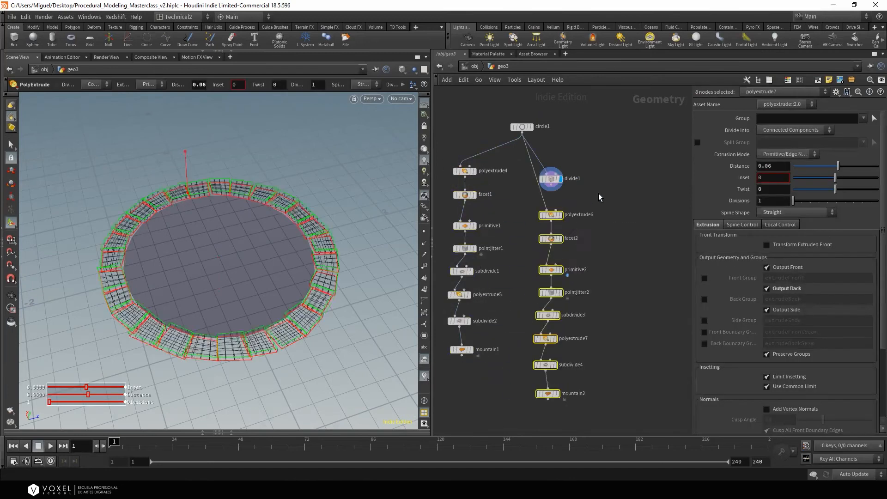
{"action": "scroll", "coordinate": [596, 194], "scroll_direction": "up", "scroll_amount": 2}
{"action": "middle_click_drag", "start_coordinate": [538, 198], "coordinate": [540, 145]}
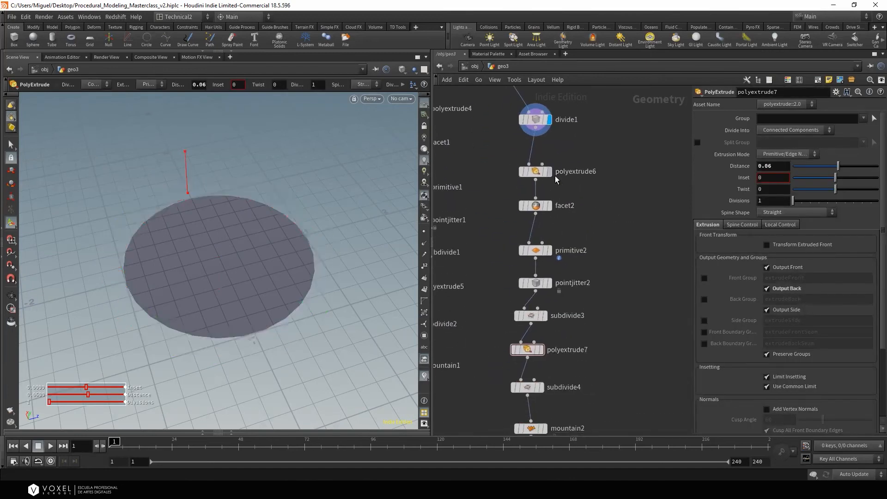
Compare divide1 with polyextrude6 and delete polyextrude6 from the copied chain so divide1 feeds facet2 directly
{"action": "left_click", "coordinate": [548, 172]}
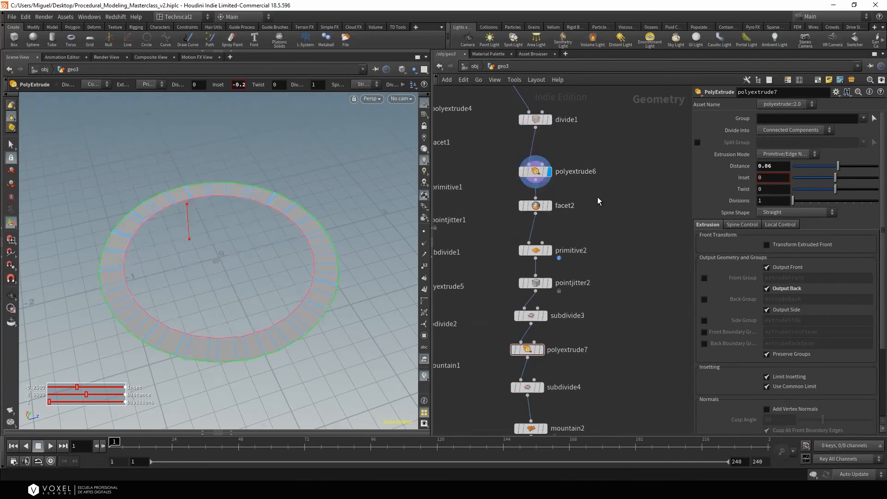
{"action": "left_click", "coordinate": [550, 120]}
{"action": "left_click", "coordinate": [546, 171]}
{"action": "left_click", "coordinate": [549, 172]}
{"action": "middle_click_drag", "start_coordinate": [588, 135], "coordinate": [609, 194]}
{"action": "left_click", "coordinate": [572, 186]}
{"action": "left_click", "coordinate": [550, 222]}
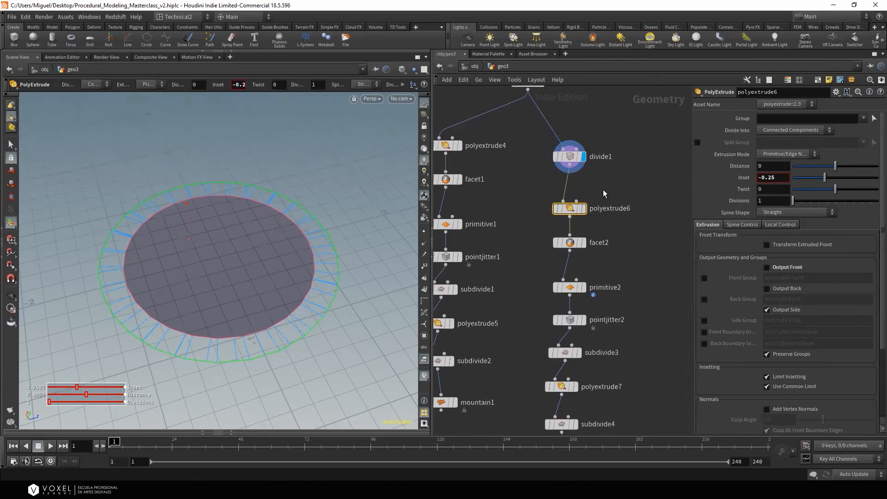
{"action": "key", "text": "Delete"}
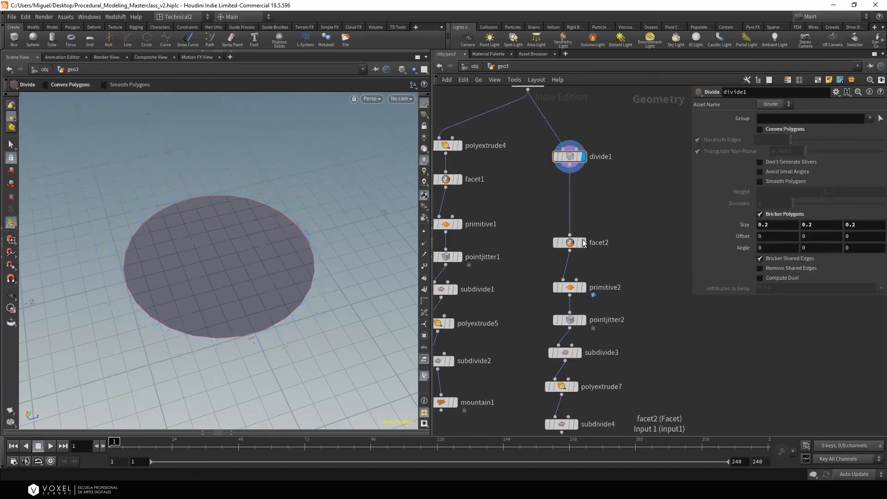
Move facet2 and primitive2 closer beneath divide1 and display the copied chain's result at pointjitter2
{"action": "left_click_drag", "start_coordinate": [583, 243], "coordinate": [583, 200]}
{"action": "left_click", "coordinate": [582, 284]}
{"action": "left_click_drag", "start_coordinate": [581, 284], "coordinate": [581, 243]}
{"action": "middle_click_drag", "start_coordinate": [582, 243], "coordinate": [581, 207]}
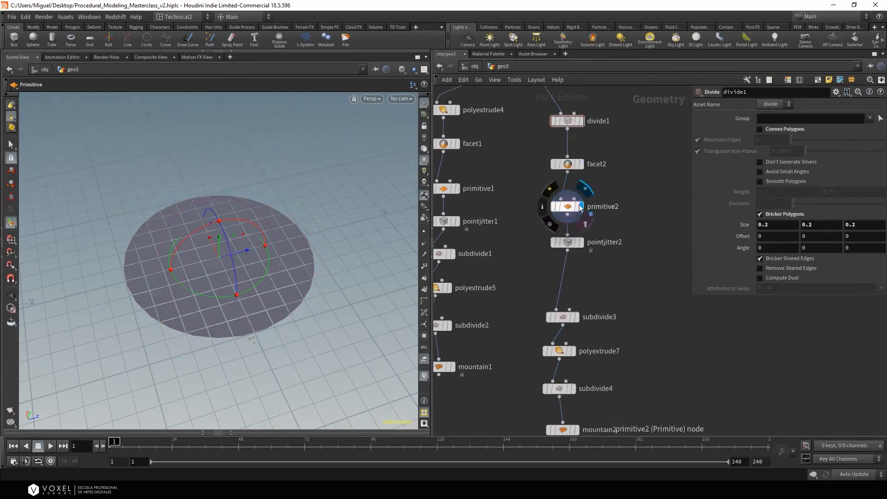
{"action": "left_click", "coordinate": [581, 243]}
{"action": "middle_click_drag", "start_coordinate": [603, 287], "coordinate": [601, 238]}
Display subdivide3, polyextrude7, subdivide4 and mountain2 in turn, closing up the gaps between these nodes
{"action": "left_click", "coordinate": [574, 269]}
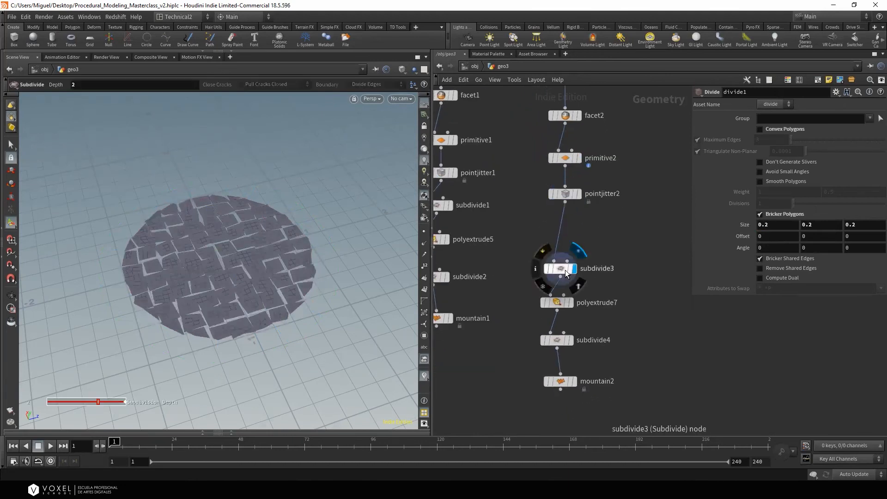
{"action": "left_click_drag", "start_coordinate": [567, 272], "coordinate": [573, 240]}
{"action": "left_click", "coordinate": [577, 303]}
{"action": "left_click_drag", "start_coordinate": [573, 303], "coordinate": [573, 272]}
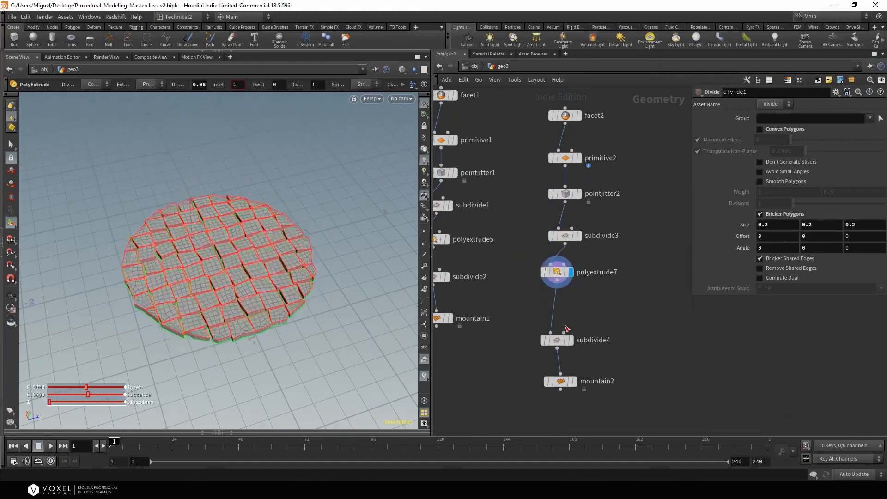
{"action": "left_click", "coordinate": [578, 340]}
{"action": "left_click_drag", "start_coordinate": [569, 341], "coordinate": [568, 299]}
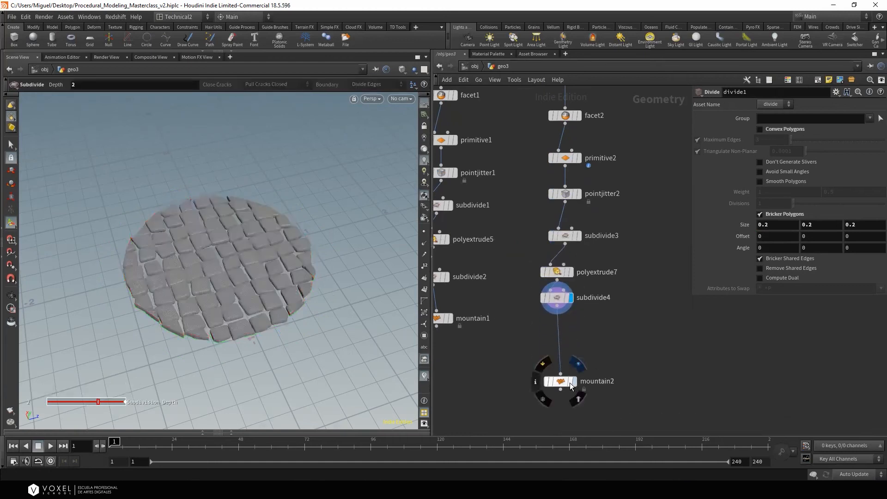
{"action": "left_click", "coordinate": [572, 383]}
{"action": "left_click_drag", "start_coordinate": [565, 382], "coordinate": [565, 358]}
Add a Merge node combining mountain1 and mountain2, and display it
{"action": "middle_click_drag", "start_coordinate": [498, 365], "coordinate": [548, 326]}
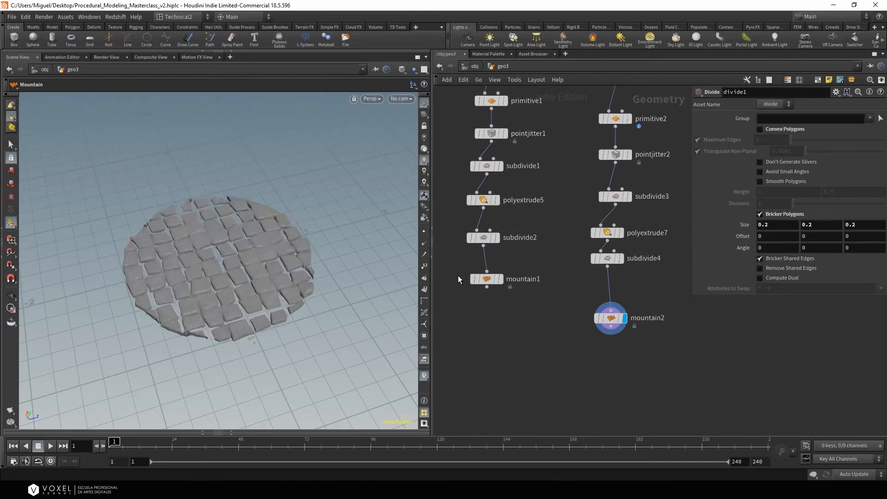
{"action": "key", "text": "Tab"}
{"action": "type", "text": "merg"}
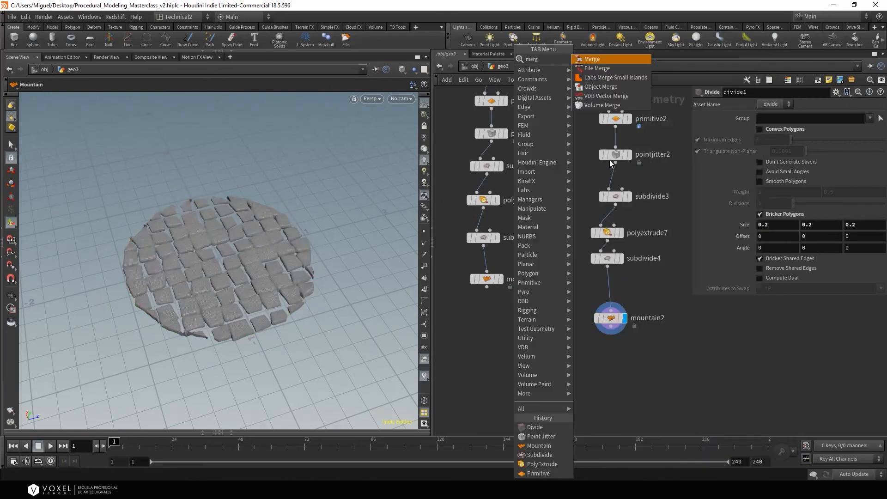
{"action": "left_click", "coordinate": [592, 60]}
{"action": "left_click", "coordinate": [537, 352]}
{"action": "left_click", "coordinate": [487, 286]}
{"action": "left_click", "coordinate": [536, 345]}
{"action": "left_click", "coordinate": [611, 325]}
{"action": "left_click", "coordinate": [537, 345]}
{"action": "left_click", "coordinate": [550, 354]}
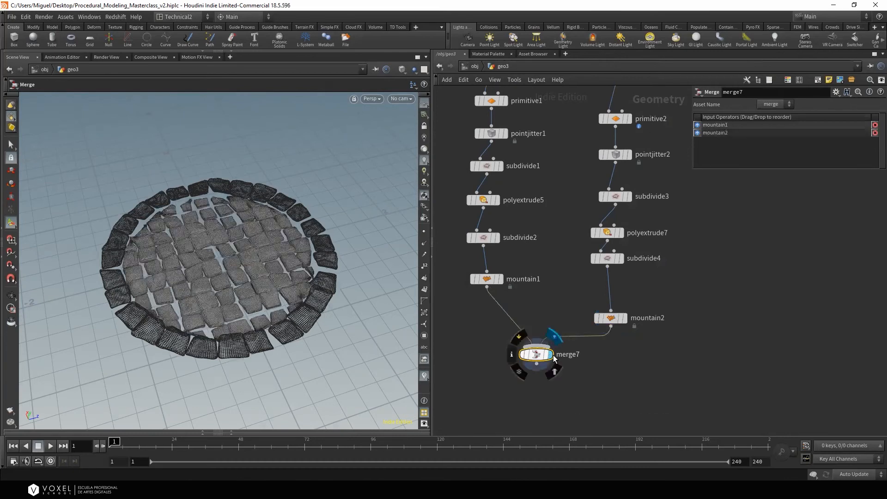
Set the Bricker Polygons size of divide1 to 0.5 on all three axes
{"action": "left_click_drag", "start_coordinate": [332, 303], "coordinate": [292, 290], "text": "alt"}
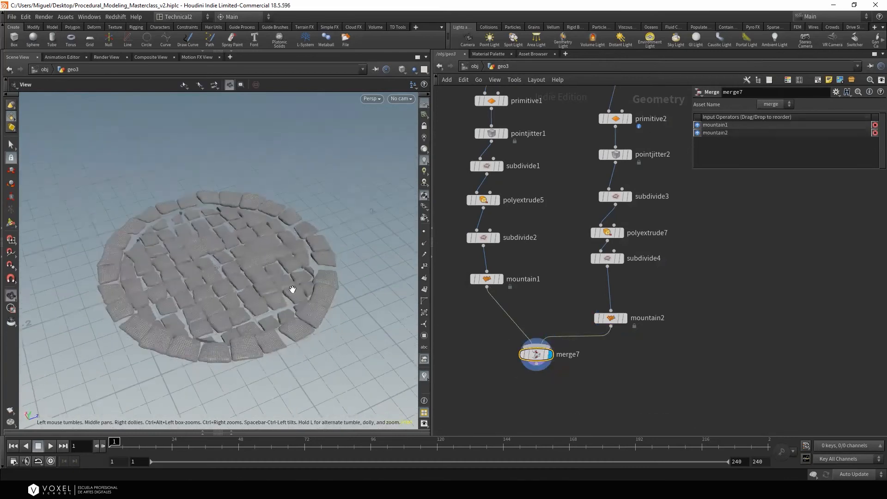
{"action": "middle_click_drag", "start_coordinate": [534, 251], "coordinate": [515, 403]}
{"action": "left_click", "coordinate": [594, 201]}
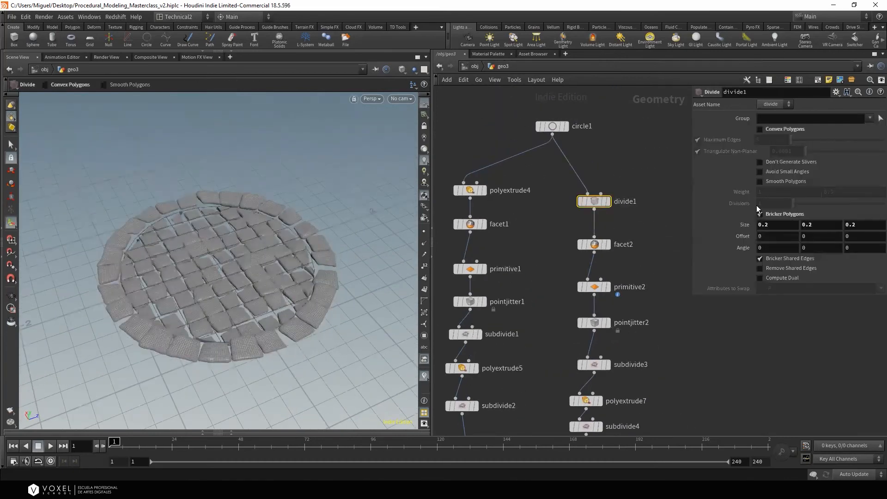
{"action": "type", "text": "0.5"}
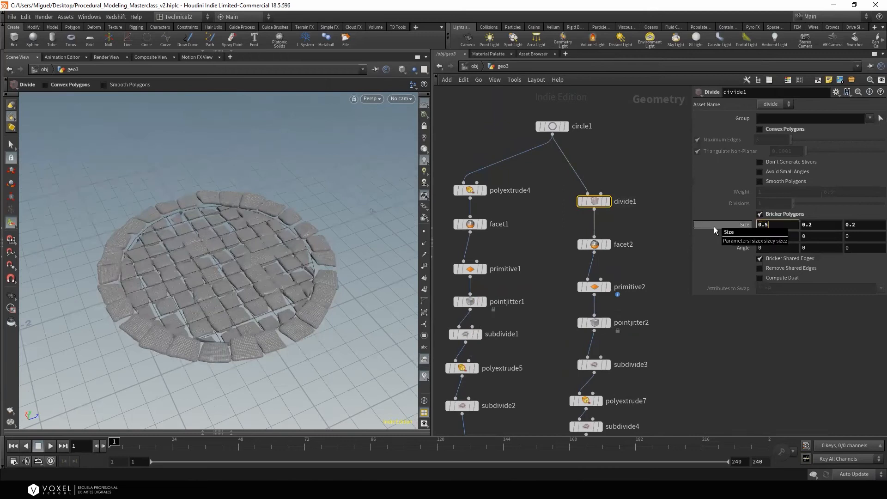
{"action": "key", "text": "Tab"}
{"action": "type", "text": "0.5"}
{"action": "key", "text": "Tab"}
{"action": "type", "text": "0.5"}
{"action": "key", "text": "Return"}
Set the divisions of circle1 to 24 and check the plaza's shape
{"action": "left_click_drag", "start_coordinate": [268, 304], "coordinate": [208, 300], "text": "alt"}
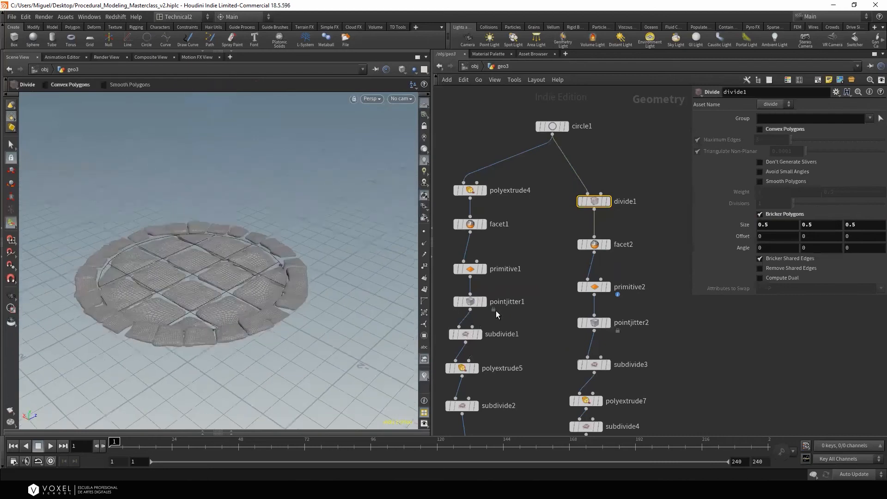
{"action": "middle_click_drag", "start_coordinate": [496, 311], "coordinate": [575, 224]}
{"action": "left_click_drag", "start_coordinate": [314, 279], "coordinate": [314, 282], "text": "alt"}
{"action": "middle_click_drag", "start_coordinate": [620, 196], "coordinate": [609, 298]}
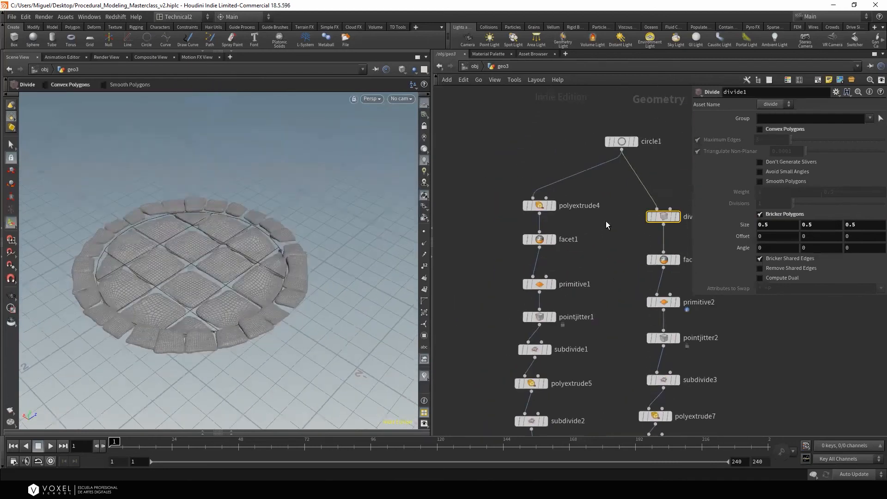
{"action": "left_click_drag", "start_coordinate": [584, 119], "coordinate": [650, 164]}
{"action": "left_click_drag", "start_coordinate": [834, 204], "coordinate": [837, 204]}
{"action": "left_click_drag", "start_coordinate": [252, 245], "coordinate": [266, 211], "text": "alt"}
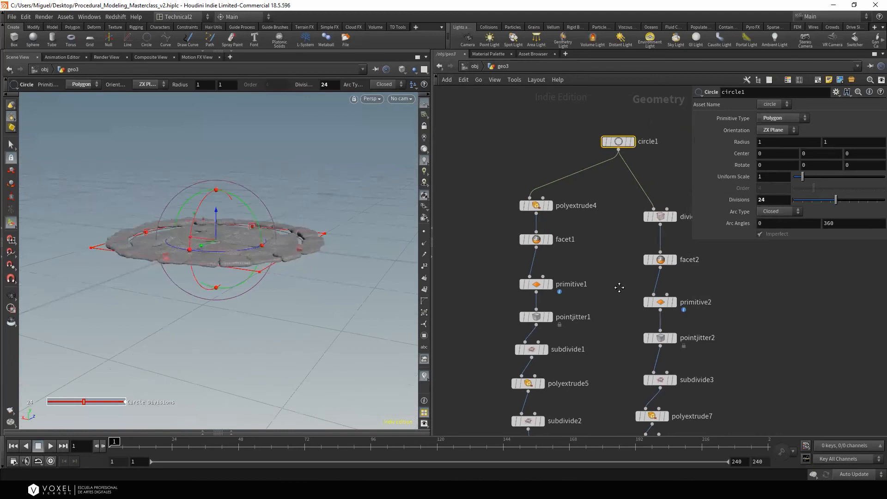
Insert a Transform node on the connection leaving merge7
{"action": "scroll", "coordinate": [568, 273], "scroll_direction": "down", "scroll_amount": 10}
{"action": "scroll", "coordinate": [483, 265], "scroll_direction": "up", "scroll_amount": 3}
{"action": "left_click", "coordinate": [454, 248]}
{"action": "key", "text": "Tab"}
{"action": "type", "text": "tra"}
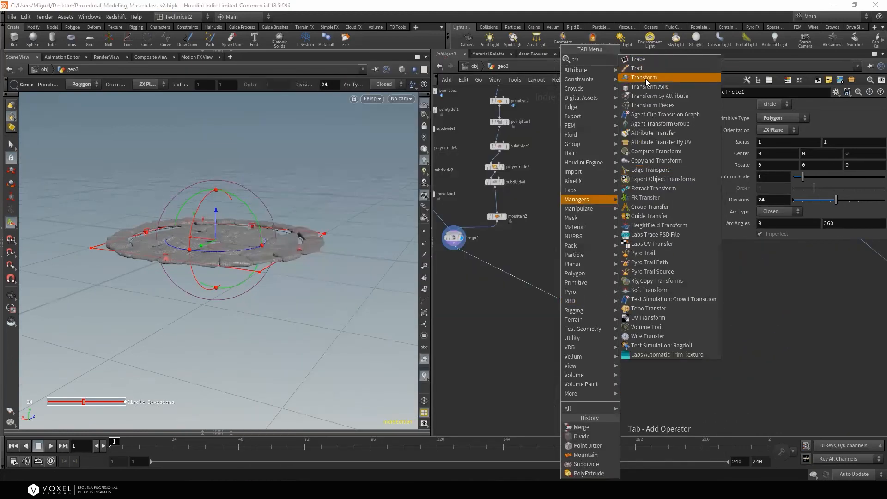
{"action": "left_click", "coordinate": [645, 78]}
{"action": "left_click", "coordinate": [569, 300]}
Display the scene's final merge node while keeping transform8 selected, so the plaza is shown with the terrain
{"action": "scroll", "coordinate": [588, 327], "scroll_direction": "down", "scroll_amount": 3}
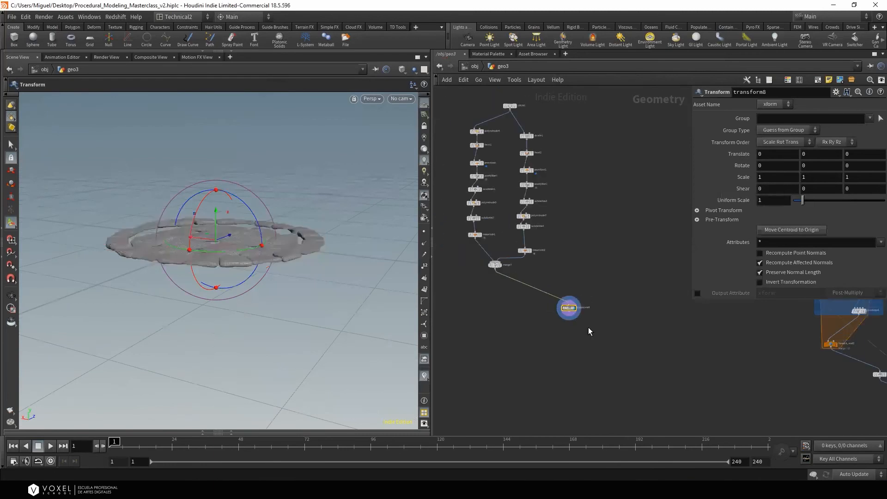
{"action": "left_click", "coordinate": [568, 312]}
{"action": "middle_click_drag", "start_coordinate": [691, 365], "coordinate": [463, 282]}
{"action": "left_click", "coordinate": [751, 367]}
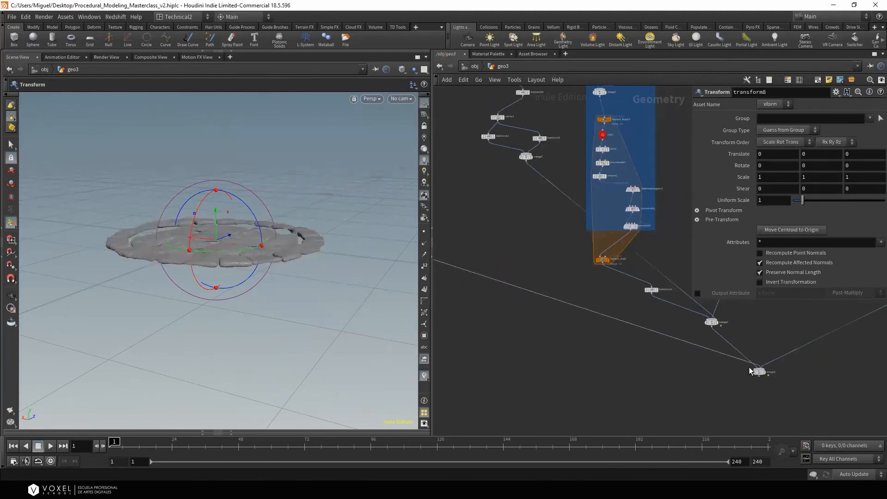
{"action": "left_click_drag", "start_coordinate": [295, 267], "coordinate": [411, 346], "text": "alt"}
{"action": "middle_click_drag", "start_coordinate": [504, 328], "coordinate": [659, 349]}
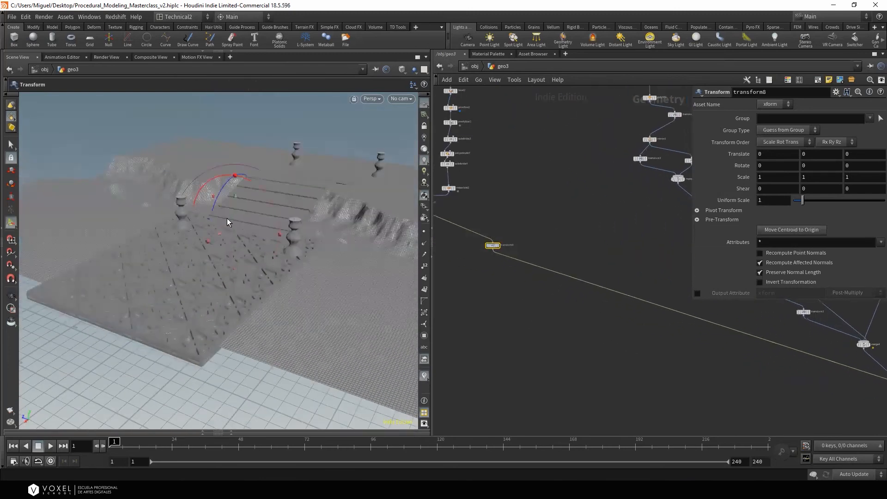
Move the circular plaza with transform8 to about 3.10, 0.66, -3.79, so it rests on the terrain beside the patterned floor
{"action": "left_click_drag", "start_coordinate": [234, 208], "coordinate": [235, 188]}
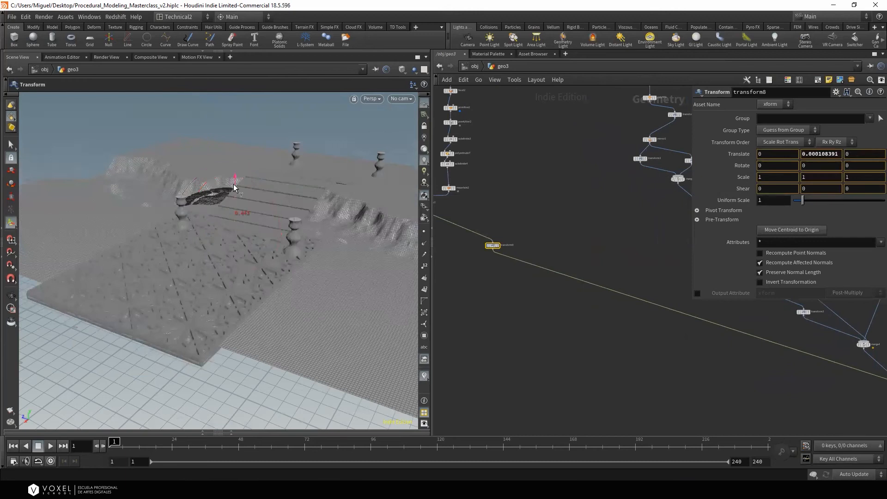
{"action": "left_click_drag", "start_coordinate": [279, 250], "coordinate": [251, 228], "text": "alt"}
{"action": "left_click_drag", "start_coordinate": [163, 217], "coordinate": [251, 112]}
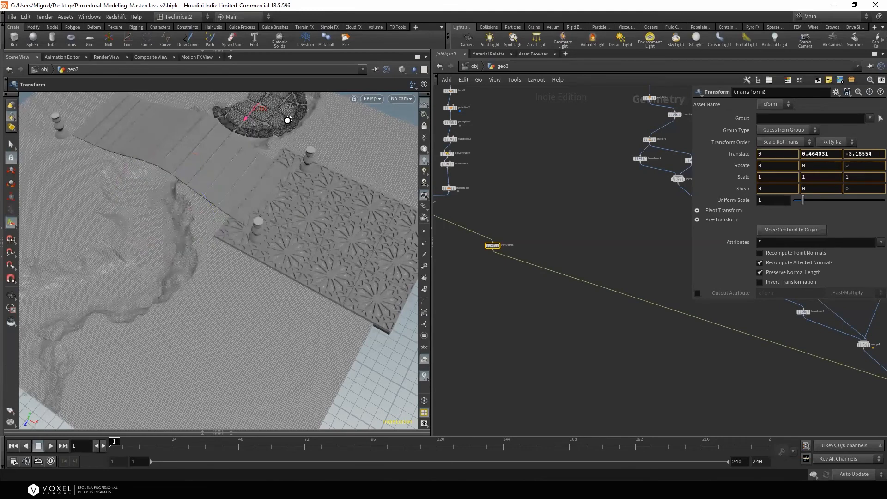
{"action": "left_click_drag", "start_coordinate": [327, 131], "coordinate": [384, 160]}
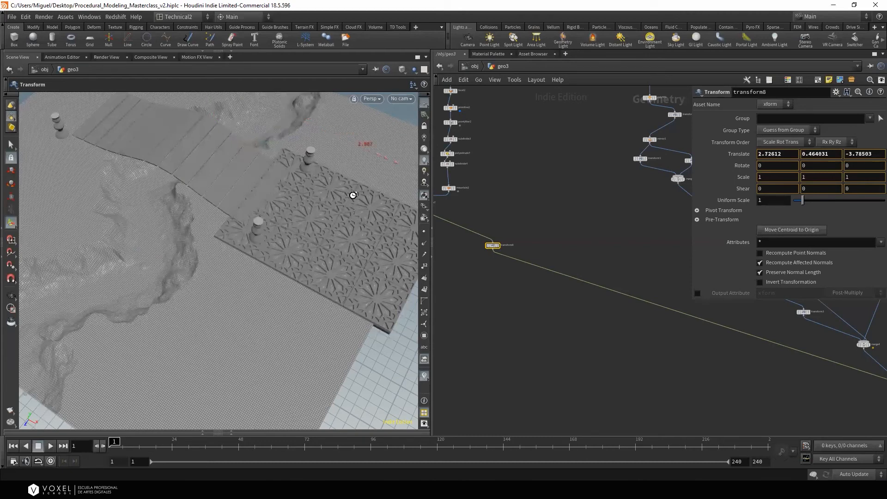
{"action": "left_click_drag", "start_coordinate": [355, 198], "coordinate": [238, 179], "text": "alt"}
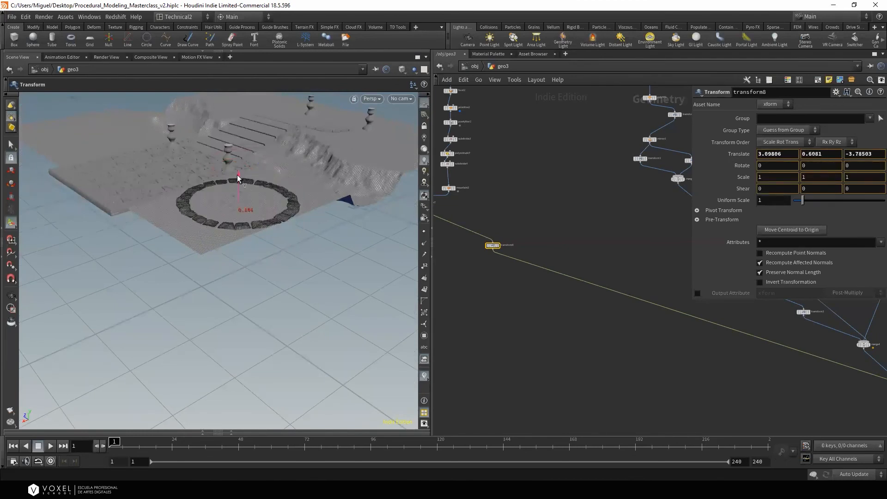
{"action": "left_click_drag", "start_coordinate": [238, 175], "coordinate": [234, 169]}
{"action": "left_click_drag", "start_coordinate": [206, 197], "coordinate": [222, 219], "text": "alt"}
{"action": "right_click_drag", "start_coordinate": [222, 219], "coordinate": [275, 200], "text": "alt"}
{"action": "left_click_drag", "start_coordinate": [276, 200], "coordinate": [265, 187], "text": "alt"}
{"action": "left_click", "coordinate": [555, 180]}
{"action": "middle_click_drag", "start_coordinate": [224, 248], "coordinate": [175, 300], "text": "alt"}
{"action": "left_click_drag", "start_coordinate": [176, 300], "coordinate": [203, 244], "text": "alt"}
Add a Labs Quick Basic Tree node in the empty area beside the plaza's node network
{"action": "middle_click_drag", "start_coordinate": [471, 306], "coordinate": [624, 337]}
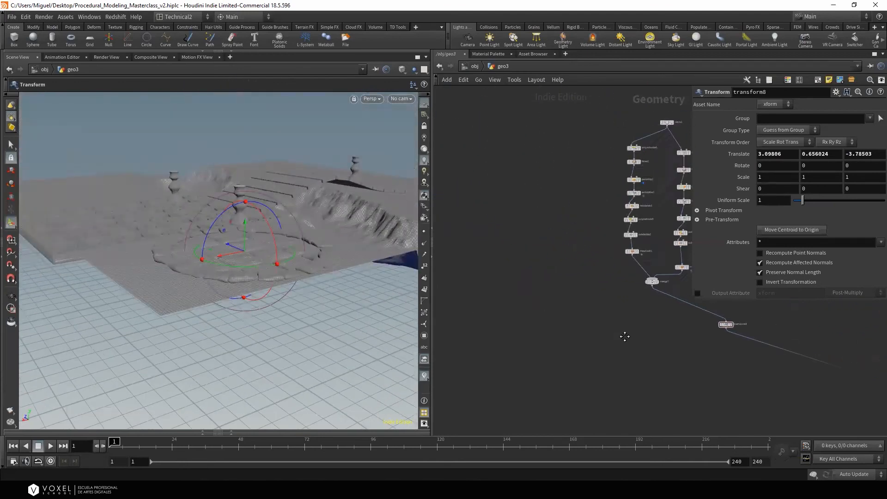
{"action": "key", "text": "Tab"}
{"action": "type", "text": "tree"}
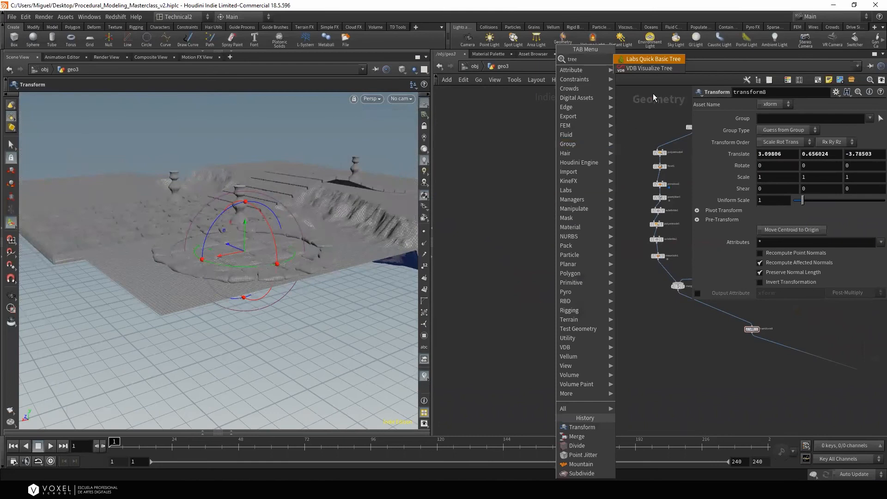
{"action": "left_click", "coordinate": [641, 60]}
{"action": "left_click", "coordinate": [564, 163]}
{"action": "scroll", "coordinate": [561, 155], "scroll_direction": "up", "scroll_amount": 3}
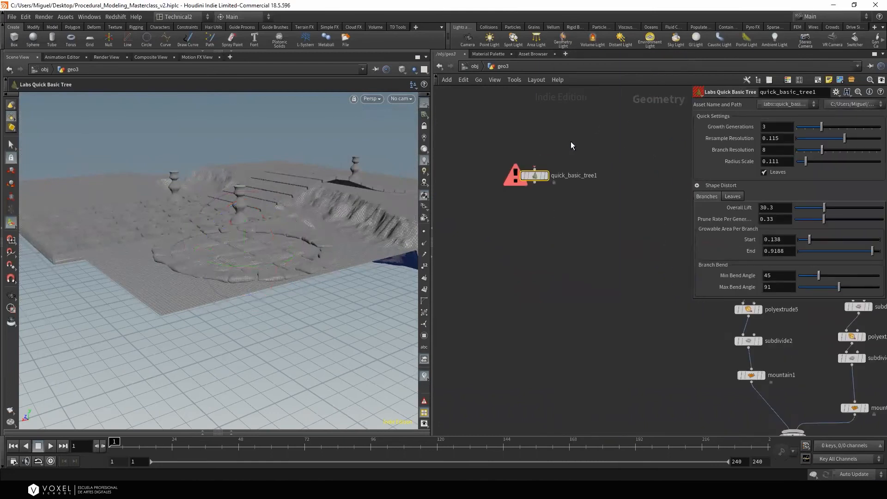
Add a Line node, connect it to the input of quick_basic_tree1, and display the generated tree
{"action": "key", "text": "Tab"}
{"action": "type", "text": "li"}
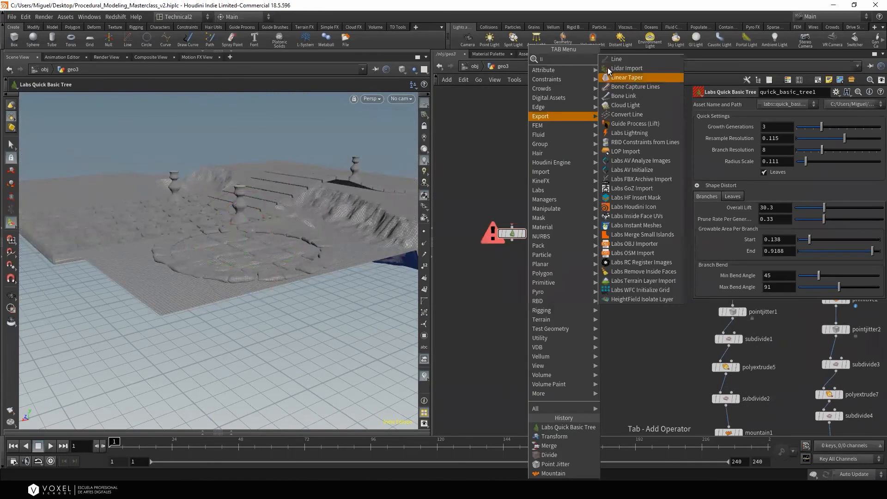
{"action": "left_click", "coordinate": [609, 60]}
{"action": "left_click", "coordinate": [515, 166]}
{"action": "left_click_drag", "start_coordinate": [514, 192], "coordinate": [512, 226]}
{"action": "left_click", "coordinate": [522, 236]}
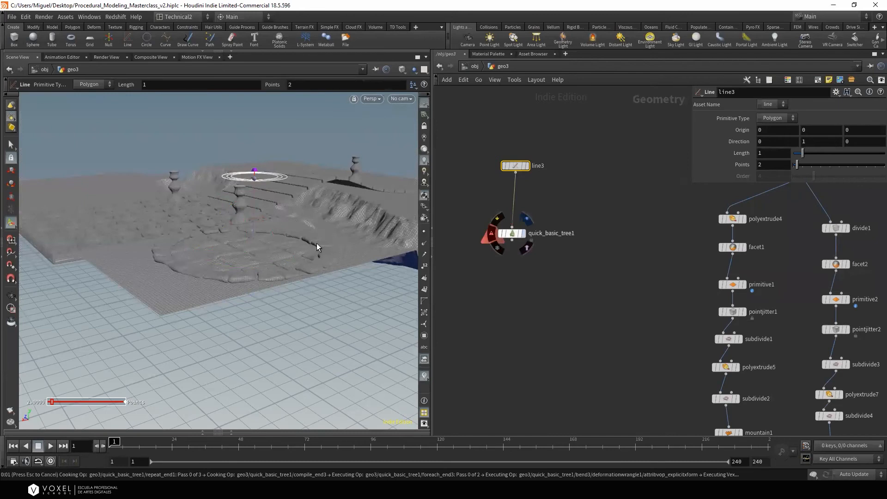
{"action": "left_click_drag", "start_coordinate": [280, 240], "coordinate": [299, 238], "text": "alt"}
{"action": "right_click_drag", "start_coordinate": [299, 237], "coordinate": [338, 134], "text": "alt"}
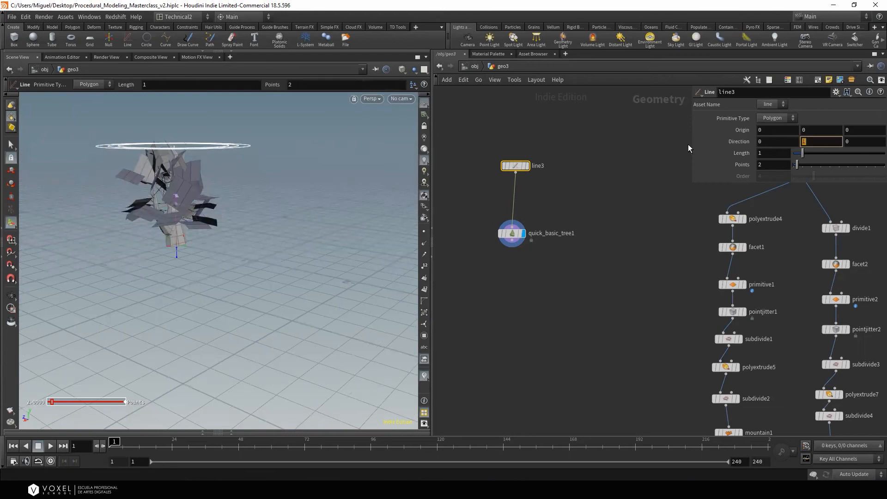
Set the length of line3 to 5 and check the tree's full shape
{"action": "left_click", "coordinate": [769, 153]}
{"action": "type", "text": "5"}
{"action": "key", "text": "Return"}
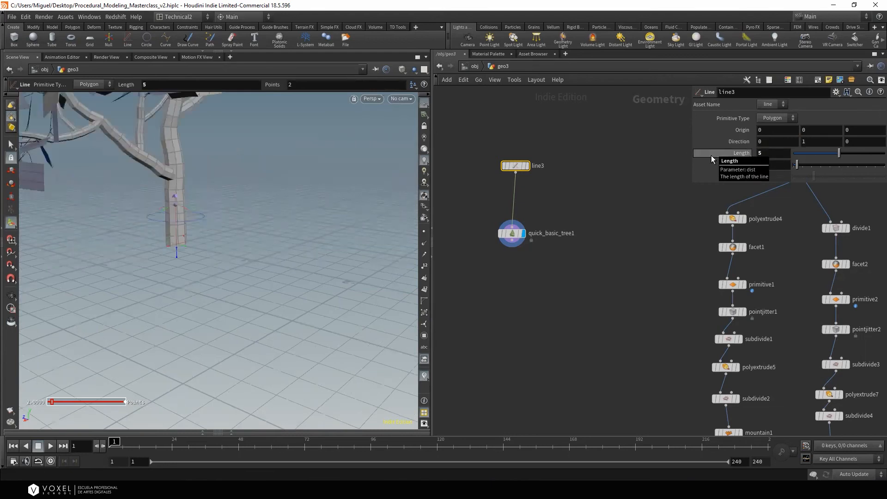
{"action": "left_click_drag", "start_coordinate": [222, 224], "coordinate": [97, 255], "text": "alt"}
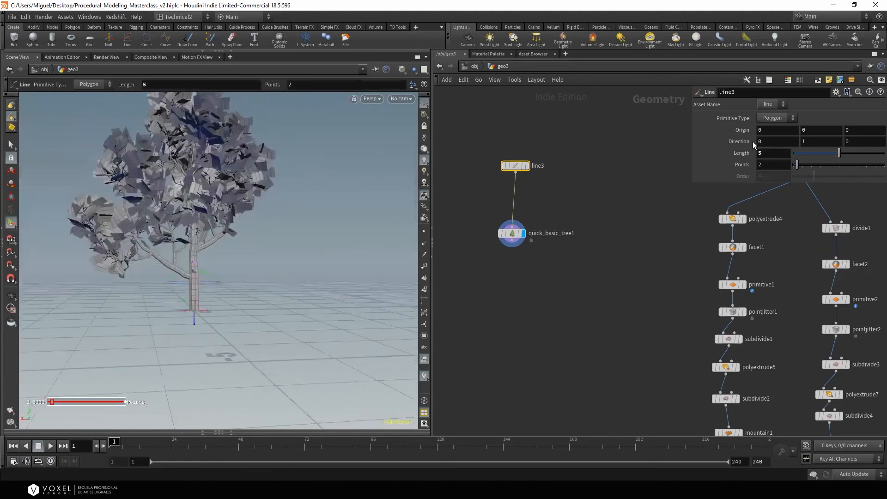
Thin the foliage of quick_basic_tree1 by setting the leaves' Prune Ratio to 0.853
{"action": "left_click", "coordinate": [527, 231]}
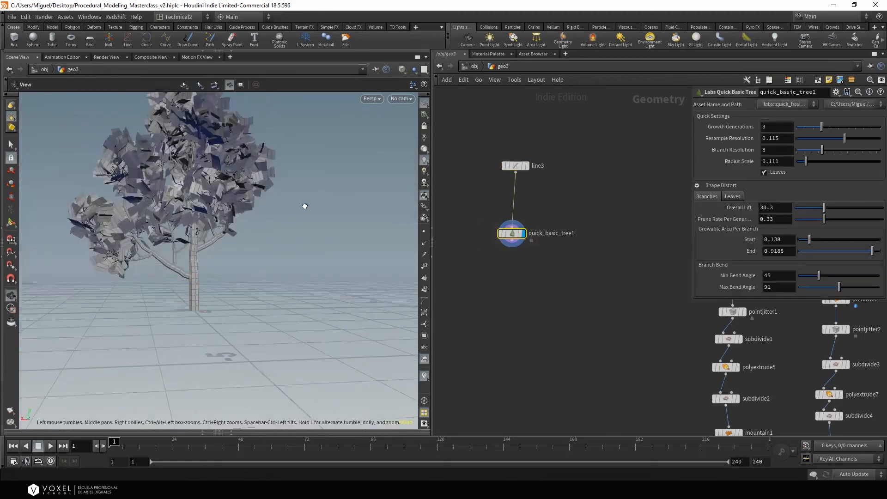
{"action": "left_click_drag", "start_coordinate": [303, 204], "coordinate": [236, 210], "text": "alt"}
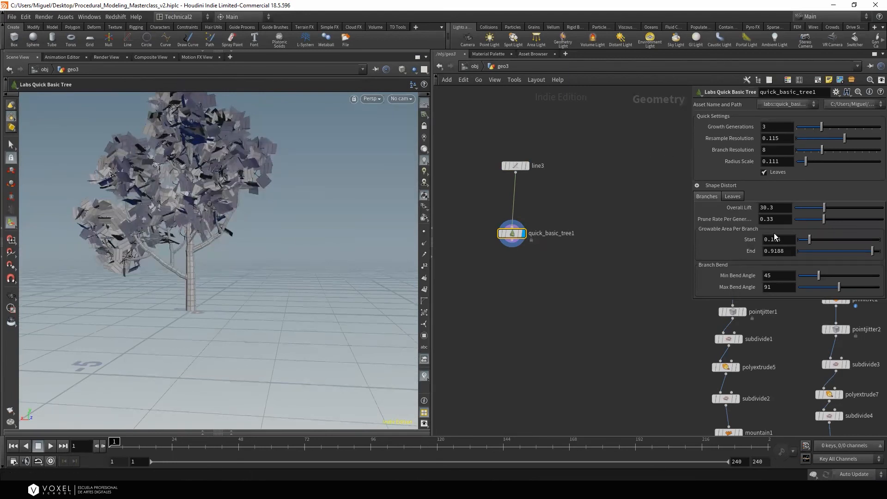
{"action": "left_click", "coordinate": [732, 197]}
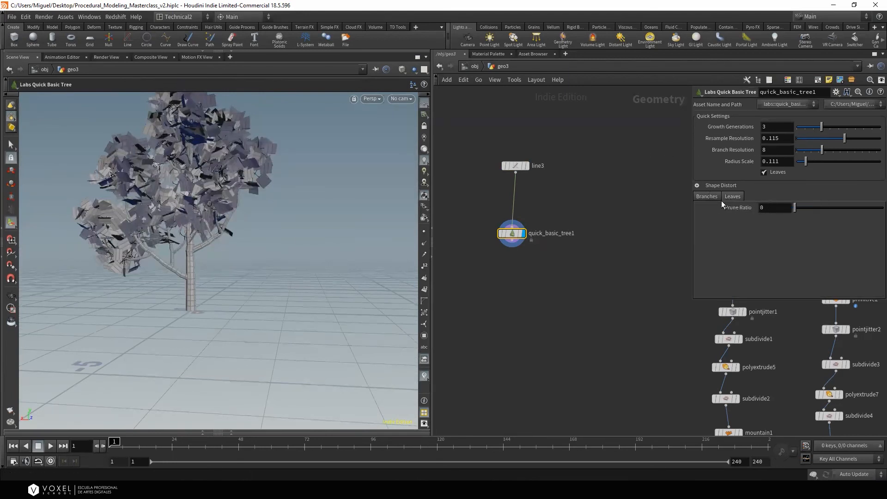
{"action": "left_click_drag", "start_coordinate": [795, 207], "coordinate": [870, 210]}
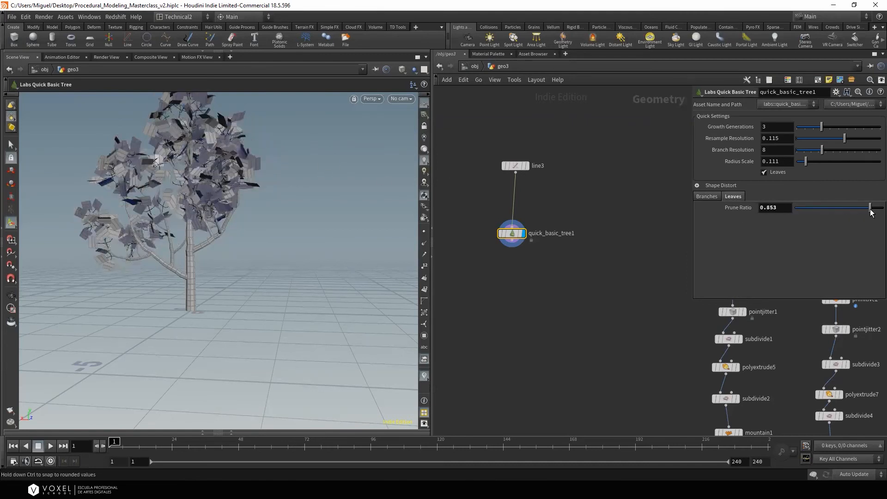
{"action": "left_click_drag", "start_coordinate": [277, 226], "coordinate": [303, 224], "text": "alt"}
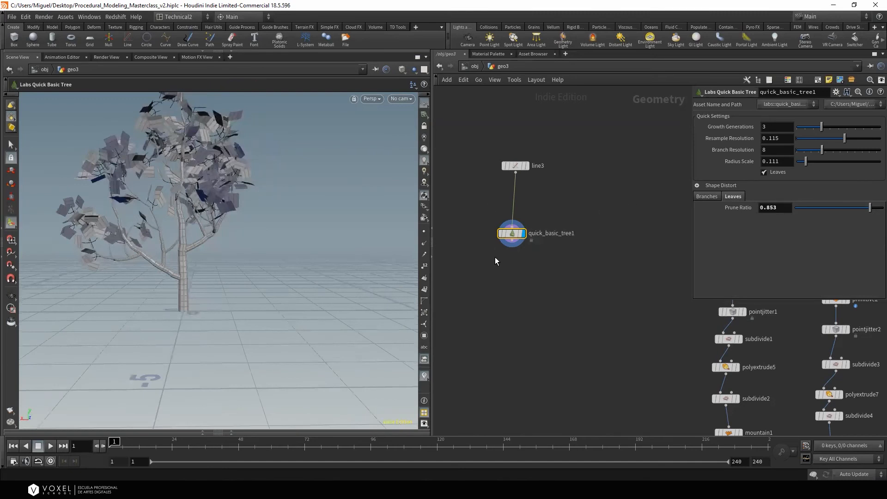
Examine the branch and Shape Distort settings of quick_basic_tree1 together with the tree's shape
{"action": "left_click", "coordinate": [708, 196]}
{"action": "left_click", "coordinate": [697, 185]}
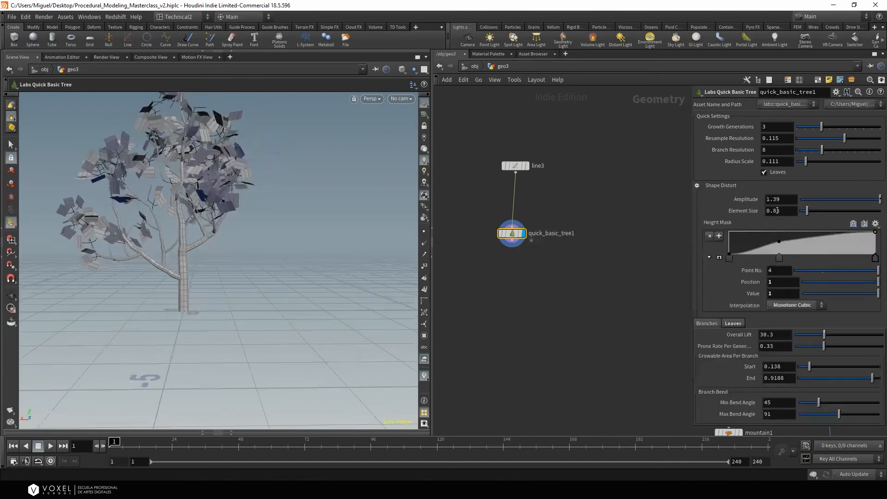
{"action": "mouse_move", "coordinate": [240, 203]}
{"action": "left_mouse_down"}
{"action": "mouse_move", "coordinate": [298, 204]}
{"action": "mouse_move", "coordinate": [196, 206]}
{"action": "mouse_move", "coordinate": [246, 202]}
{"action": "left_mouse_up"}
{"action": "scroll", "coordinate": [610, 227], "scroll_direction": "down", "scroll_amount": 3}
{"action": "left_click_drag", "start_coordinate": [249, 247], "coordinate": [227, 244], "text": "alt"}
{"action": "scroll", "coordinate": [536, 251], "scroll_direction": "down", "scroll_amount": 4}
{"action": "scroll", "coordinate": [537, 251], "scroll_direction": "up", "scroll_amount": 5}
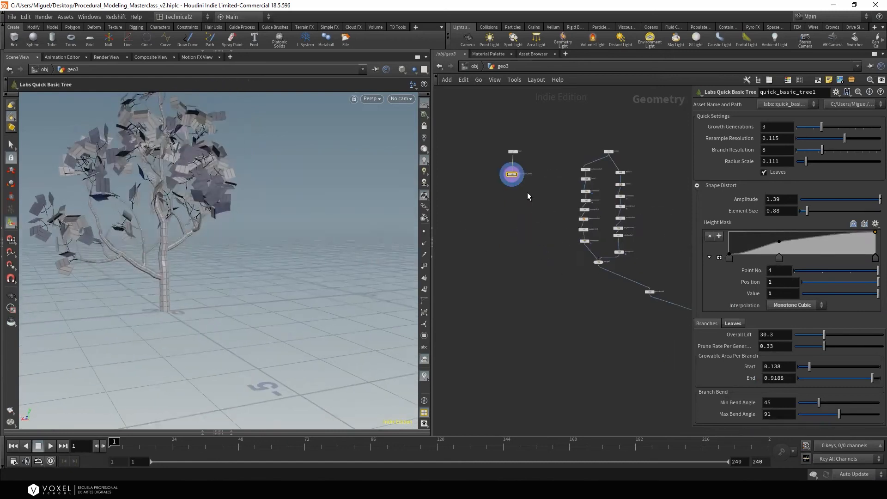
Append a Transform node to quick_basic_tree1 and display it
{"action": "left_click", "coordinate": [498, 172]}
{"action": "key", "text": "Tab"}
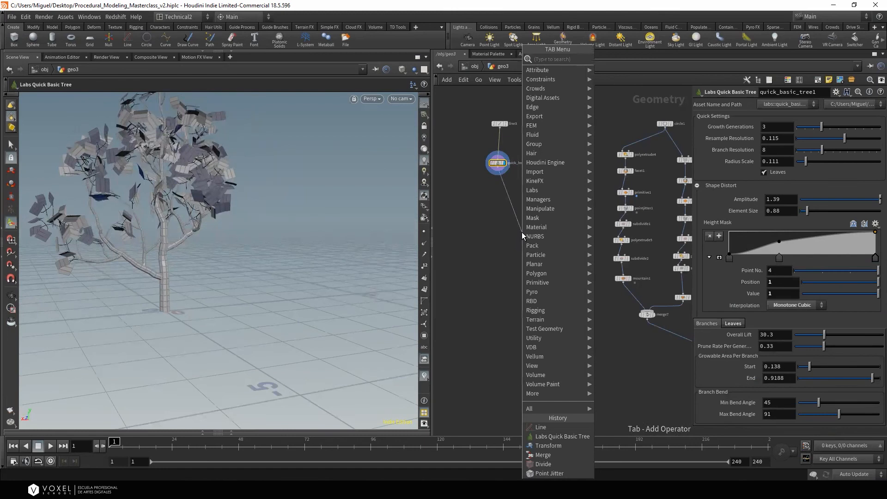
{"action": "left_click", "coordinate": [610, 90]}
{"action": "scroll", "coordinate": [536, 241], "scroll_direction": "up", "scroll_amount": 3}
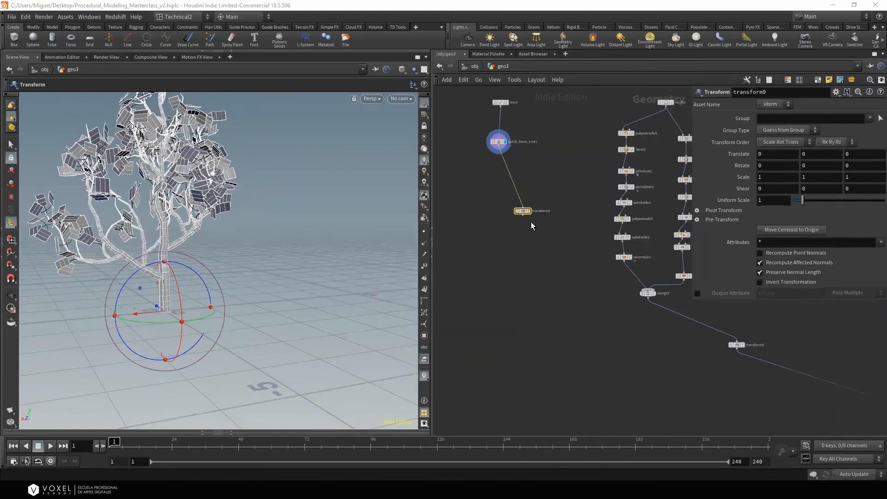
{"action": "left_click", "coordinate": [530, 220]}
{"action": "left_click", "coordinate": [523, 217]}
{"action": "scroll", "coordinate": [721, 375], "scroll_direction": "down", "scroll_amount": 3}
{"action": "middle_click_drag", "start_coordinate": [721, 375], "coordinate": [573, 292]}
{"action": "scroll", "coordinate": [644, 342], "scroll_direction": "down", "scroll_amount": 3}
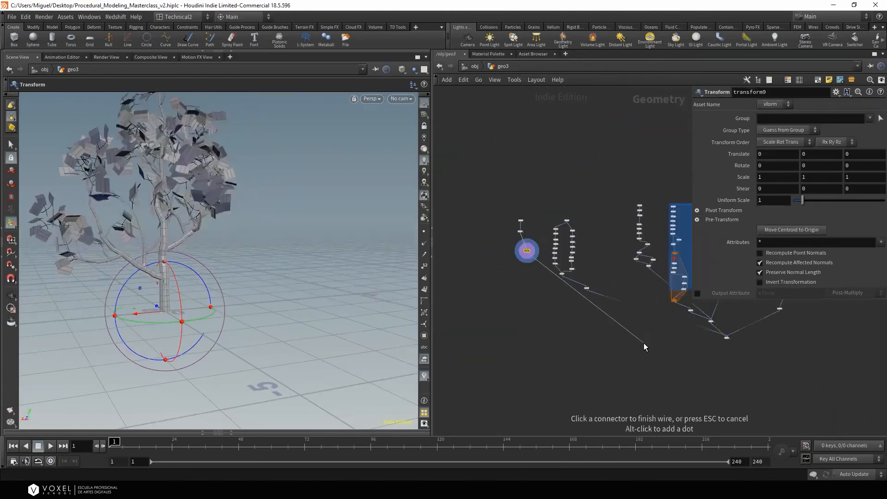
{"action": "scroll", "coordinate": [670, 313], "scroll_direction": "up", "scroll_amount": 3}
{"action": "left_click", "coordinate": [679, 309]}
{"action": "key", "text": "Escape"}
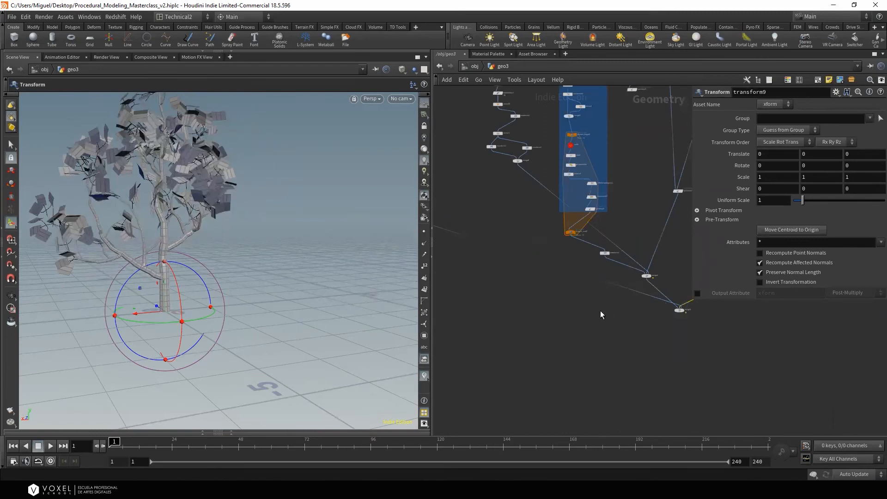
Connect transform9 to the scene's final merge node and display that merge to view the tree with the terrain
{"action": "scroll", "coordinate": [601, 311], "scroll_direction": "down", "scroll_amount": 3}
{"action": "middle_click_drag", "start_coordinate": [497, 266], "coordinate": [611, 337]}
{"action": "scroll", "coordinate": [610, 334], "scroll_direction": "up", "scroll_amount": 3}
{"action": "left_click", "coordinate": [506, 263]}
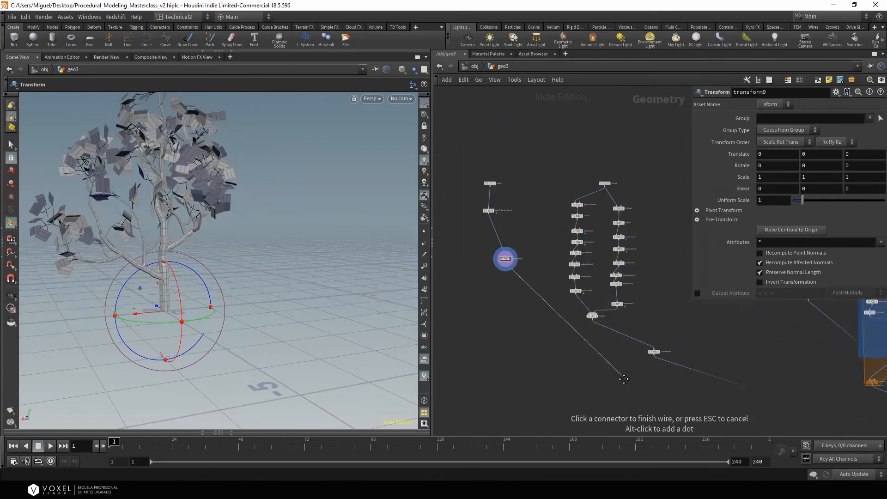
{"action": "middle_click_drag", "start_coordinate": [748, 402], "coordinate": [540, 259]}
{"action": "scroll", "coordinate": [767, 370], "scroll_direction": "up", "scroll_amount": 3}
{"action": "middle_click_drag", "start_coordinate": [772, 365], "coordinate": [637, 376]}
{"action": "left_click", "coordinate": [664, 326]}
{"action": "left_click", "coordinate": [675, 318]}
{"action": "right_click_drag", "start_coordinate": [359, 267], "coordinate": [262, 295], "text": "alt"}
{"action": "left_click_drag", "start_coordinate": [261, 296], "coordinate": [287, 297], "text": "alt"}
Insert a second Transform node on the connection between transform9 and the final merge
{"action": "middle_click_drag", "start_coordinate": [544, 285], "coordinate": [744, 428]}
{"action": "middle_click_drag", "start_coordinate": [566, 280], "coordinate": [712, 373]}
{"action": "middle_click_drag", "start_coordinate": [563, 340], "coordinate": [658, 295]}
{"action": "left_click", "coordinate": [604, 340]}
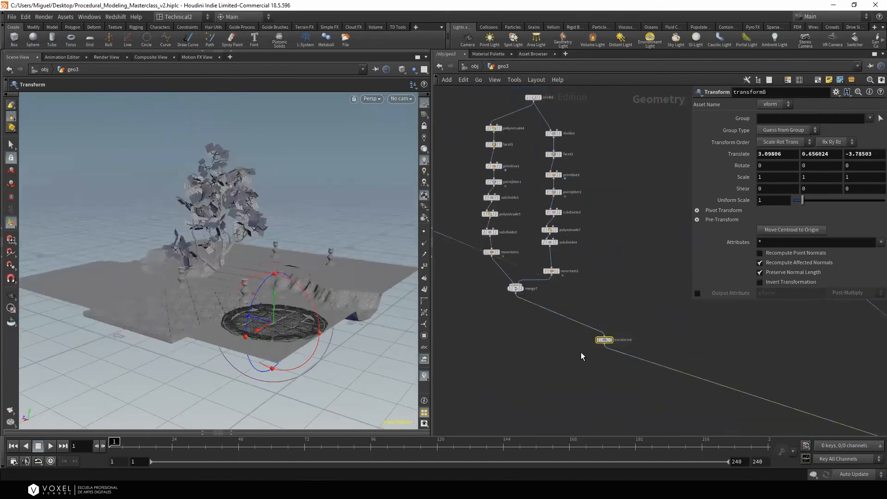
{"action": "left_click_drag", "start_coordinate": [245, 279], "coordinate": [266, 308], "text": "alt"}
{"action": "left_click", "coordinate": [501, 310]}
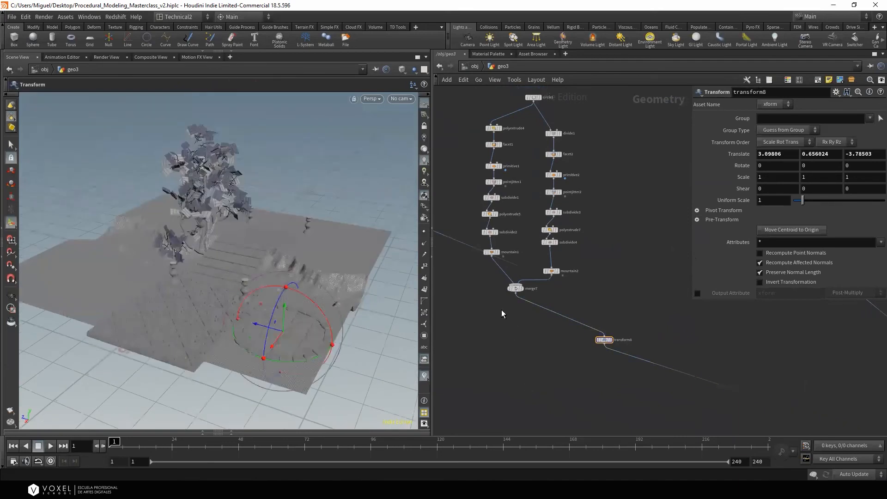
{"action": "middle_click_drag", "start_coordinate": [465, 327], "coordinate": [650, 366]}
{"action": "key", "text": "Tab"}
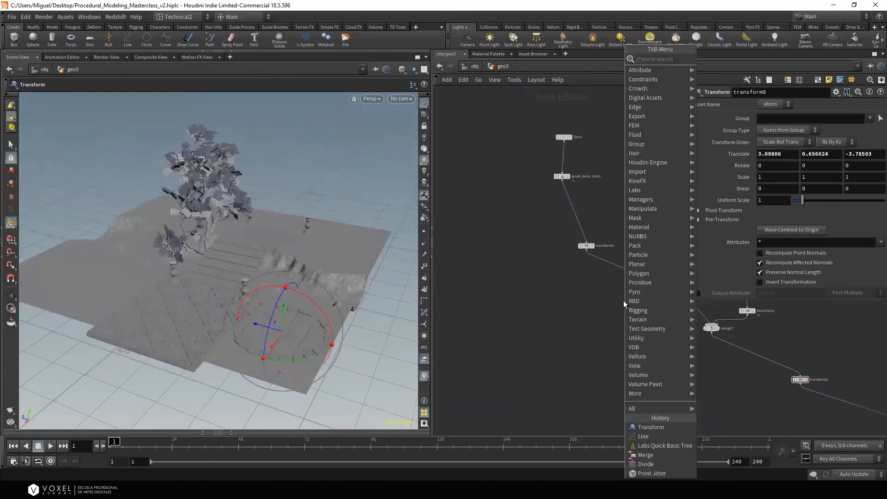
{"action": "type", "text": "tra"}
{"action": "left_click", "coordinate": [724, 77]}
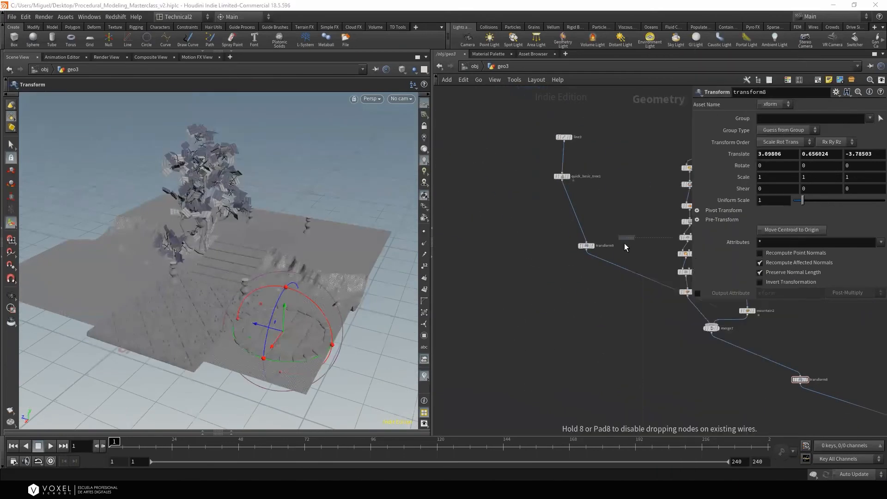
{"action": "left_click", "coordinate": [613, 265]}
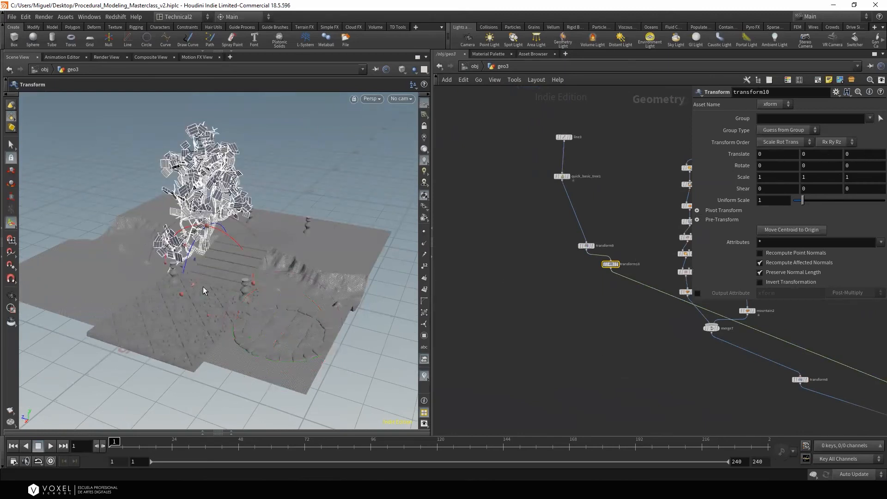
Move the tree with transform10 to about -4.41, 0.43, 3.50, on the raised terrain behind the stairs
{"action": "left_click_drag", "start_coordinate": [220, 254], "coordinate": [151, 210]}
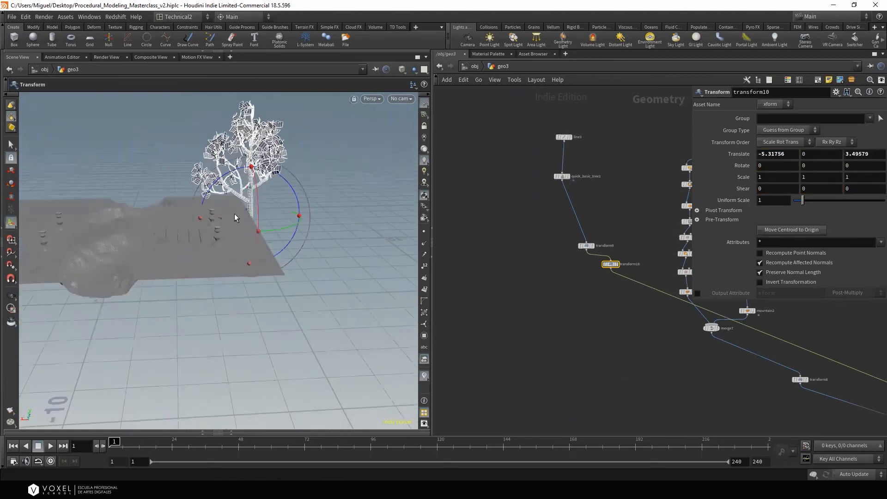
{"action": "left_click_drag", "start_coordinate": [212, 215], "coordinate": [238, 177]}
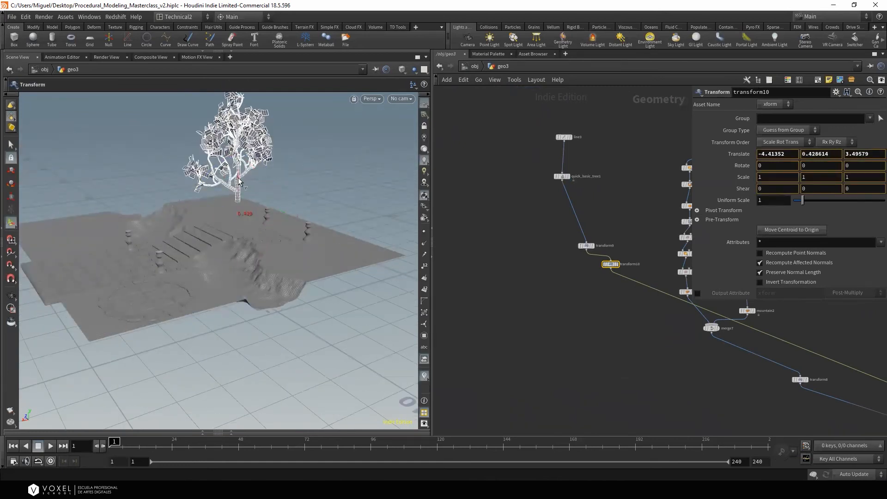
{"action": "left_click_drag", "start_coordinate": [208, 235], "coordinate": [214, 230], "text": "alt"}
{"action": "right_click_drag", "start_coordinate": [214, 230], "coordinate": [223, 243], "text": "alt"}
{"action": "left_click_drag", "start_coordinate": [224, 243], "coordinate": [230, 218], "text": "alt"}
Widen the viewport, frame the plaza, stairs and tree from a low angle, and create a new camera from that view
{"action": "left_click_drag", "start_coordinate": [432, 103], "coordinate": [612, 104]}
{"action": "left_click_drag", "start_coordinate": [406, 173], "coordinate": [370, 173], "text": "alt"}
{"action": "right_click_drag", "start_coordinate": [370, 173], "coordinate": [373, 174], "text": "alt"}
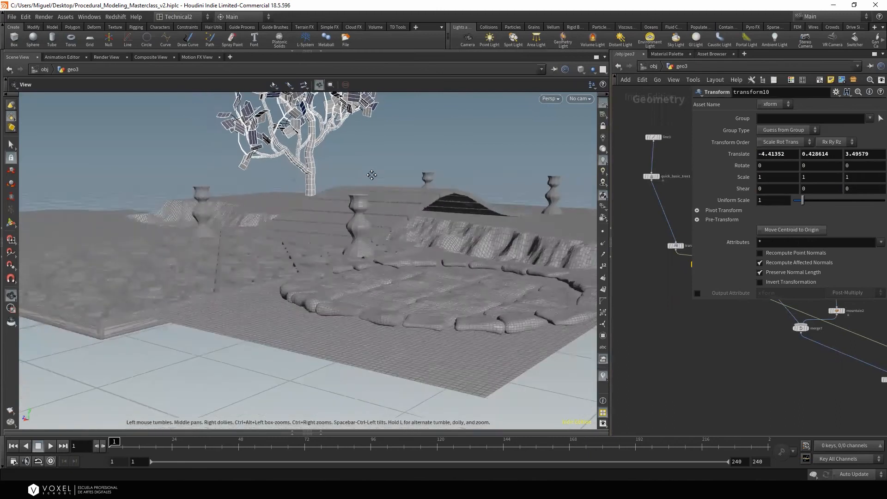
{"action": "middle_click_drag", "start_coordinate": [373, 175], "coordinate": [285, 223], "text": "alt"}
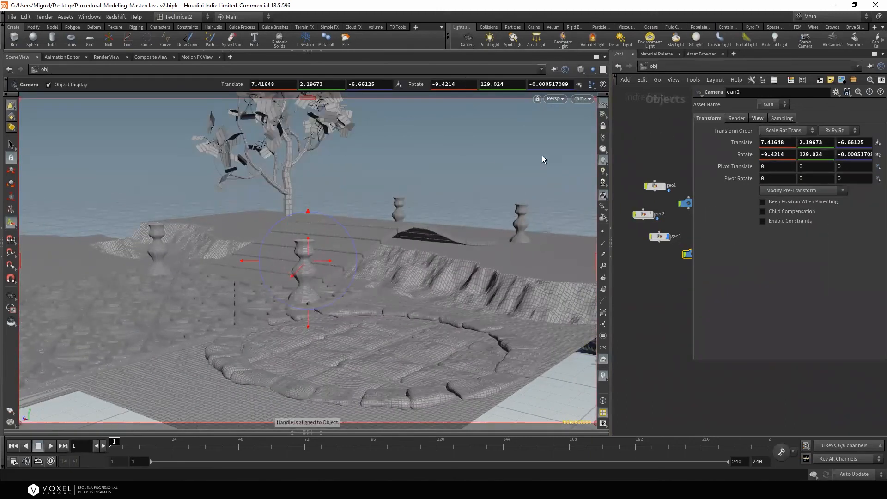
Lock cam2 to the view, move it to about 5.74, 1.56, -5.66 with rotation about -6.54, 134.49, 0, and unlock it
{"action": "left_click", "coordinate": [603, 126]}
{"action": "key", "text": "Escape"}
{"action": "left_click_drag", "start_coordinate": [517, 182], "coordinate": [314, 238]}
{"action": "mouse_move", "coordinate": [315, 238]}
{"action": "middle_mouse_down"}
{"action": "mouse_move", "coordinate": [332, 234]}
{"action": "mouse_move", "coordinate": [320, 231]}
{"action": "middle_mouse_up"}
{"action": "left_click_drag", "start_coordinate": [321, 231], "coordinate": [321, 228], "text": "alt"}
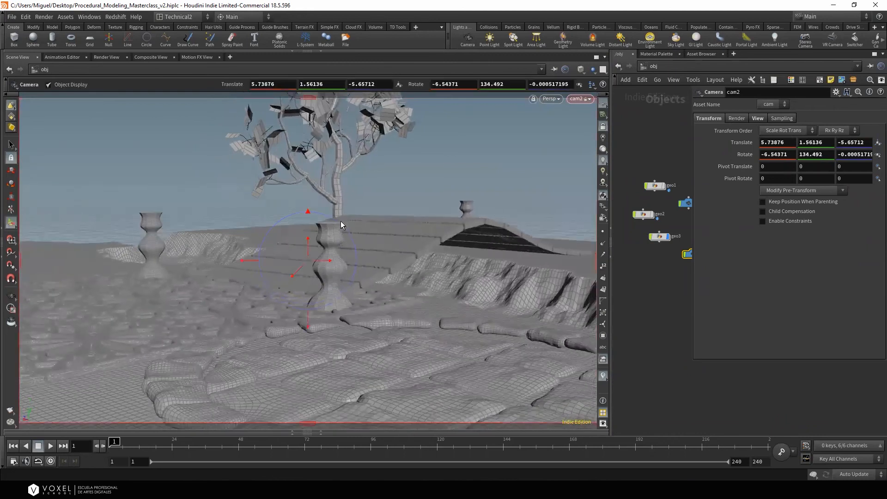
{"action": "left_click", "coordinate": [603, 127]}
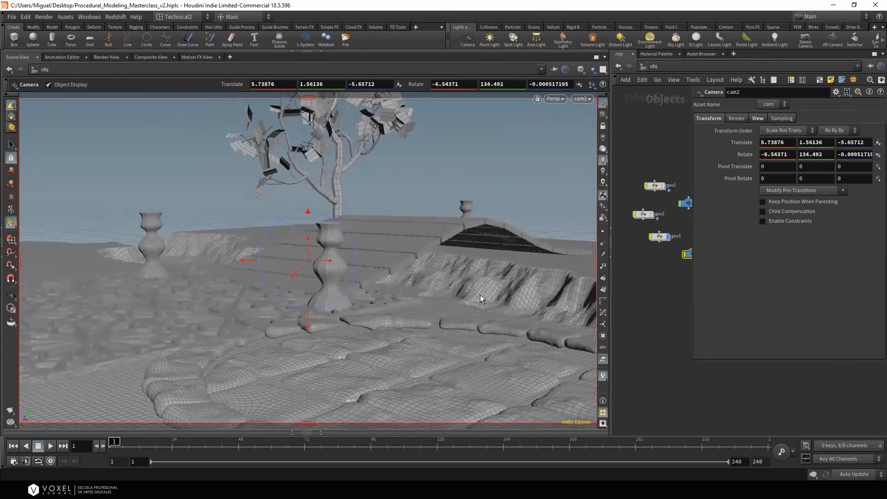
Leave the cam2 view, look over the whole scene from a higher angle, and enlarge the network area around the object nodes
{"action": "key", "text": "Escape"}
{"action": "left_click_drag", "start_coordinate": [475, 293], "coordinate": [342, 308]}
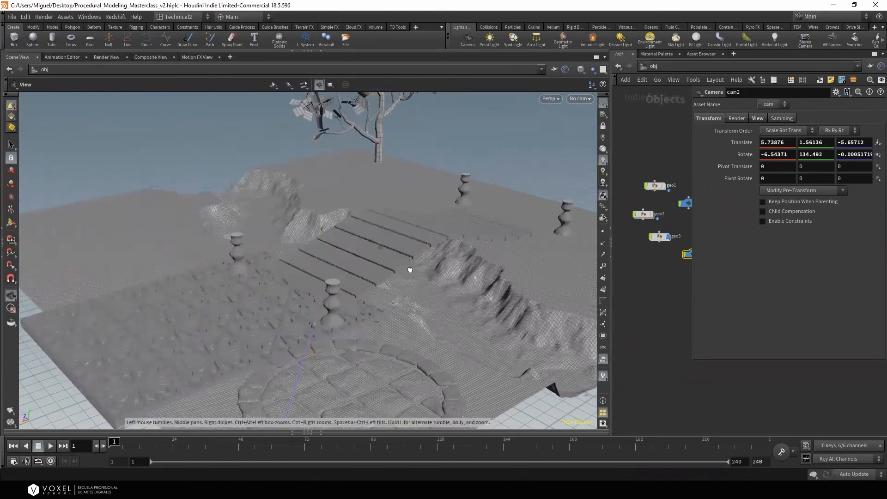
{"action": "left_click_drag", "start_coordinate": [410, 270], "coordinate": [450, 249]}
{"action": "right_click_drag", "start_coordinate": [449, 249], "coordinate": [403, 259]}
{"action": "left_click_drag", "start_coordinate": [404, 272], "coordinate": [404, 243]}
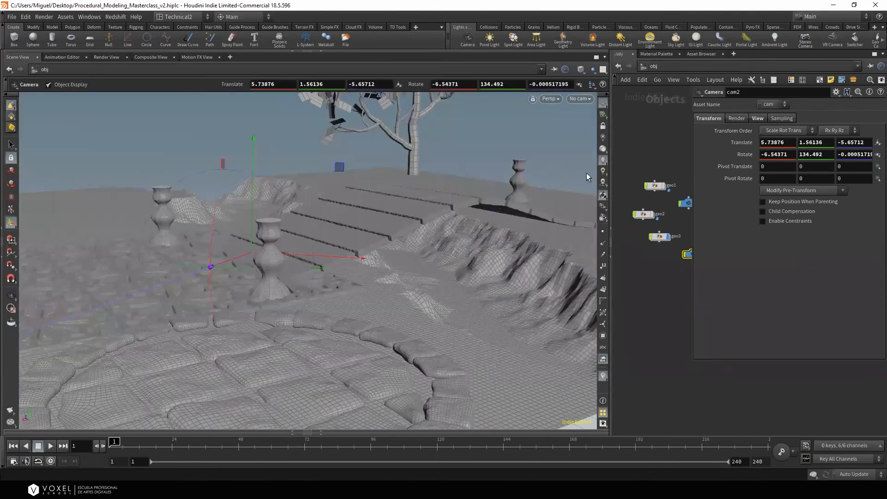
{"action": "left_click_drag", "start_coordinate": [611, 147], "coordinate": [426, 171]}
{"action": "middle_click_drag", "start_coordinate": [533, 188], "coordinate": [554, 206]}
{"action": "scroll", "coordinate": [457, 208], "scroll_direction": "up", "scroll_amount": 4}
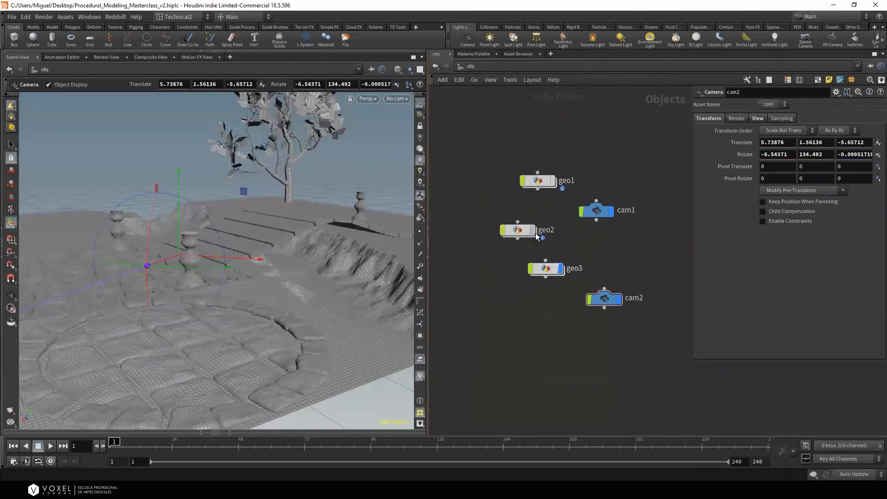
Open the geo1 network and display pointvop5 to inspect the carved canyon terrain on its own
{"action": "double_click", "coordinate": [543, 182]}
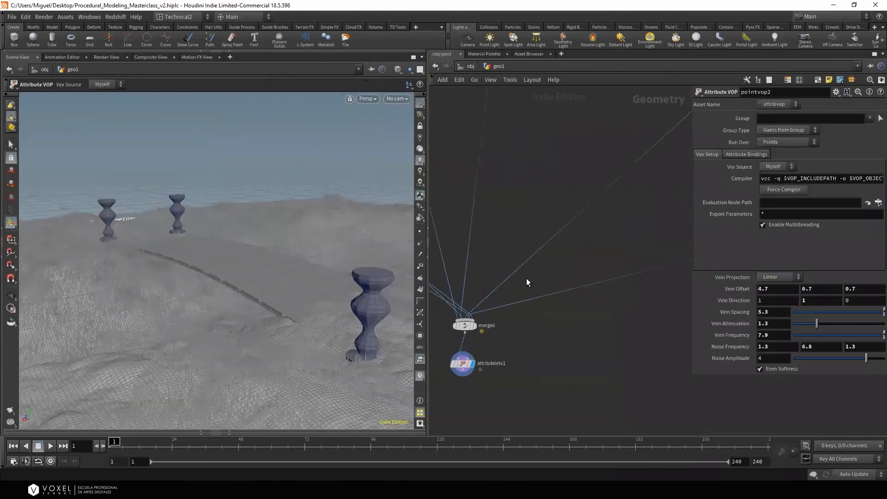
{"action": "scroll", "coordinate": [525, 278], "scroll_direction": "down", "scroll_amount": 6}
{"action": "middle_click_drag", "start_coordinate": [495, 306], "coordinate": [462, 272]}
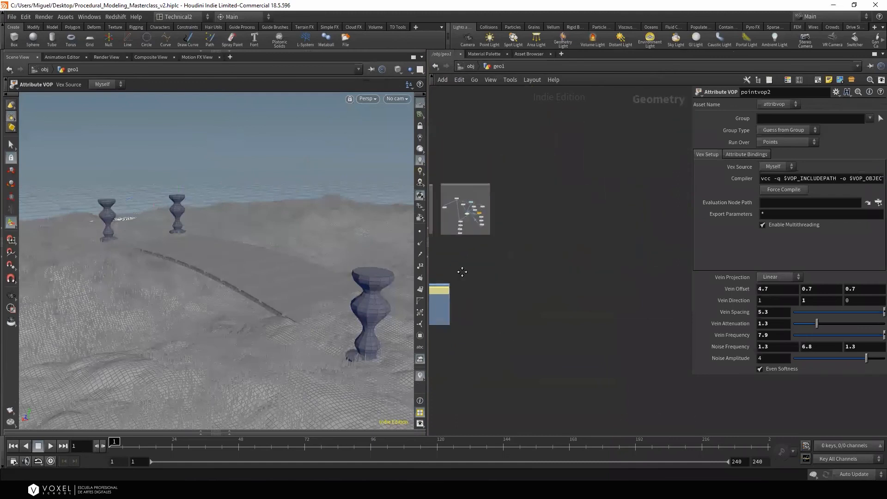
{"action": "scroll", "coordinate": [462, 271], "scroll_direction": "up", "scroll_amount": 10}
{"action": "middle_click_drag", "start_coordinate": [534, 161], "coordinate": [520, 121]}
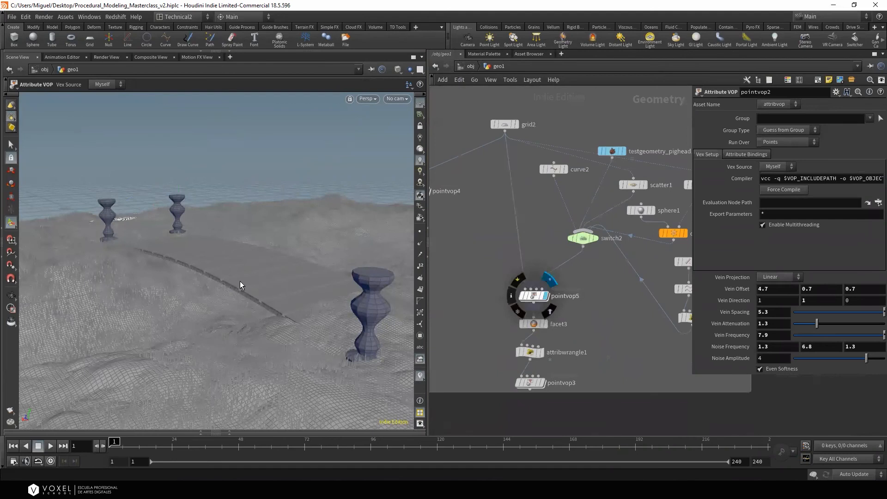
{"action": "left_click_drag", "start_coordinate": [242, 281], "coordinate": [205, 281], "text": "alt"}
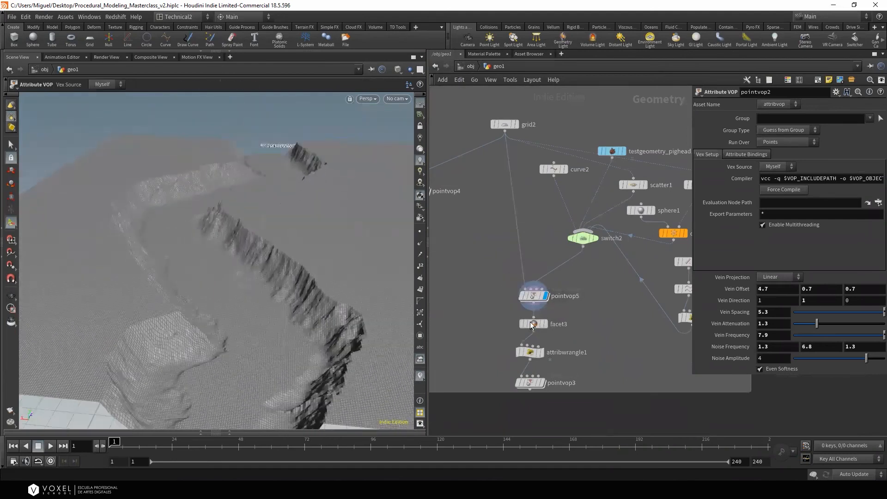
Display attribwrangle1 and examine its VEX code and the height mask it gives the canyon terrain
{"action": "middle_click_drag", "start_coordinate": [603, 274], "coordinate": [554, 267]}
{"action": "middle_click_drag", "start_coordinate": [523, 309], "coordinate": [618, 263]}
{"action": "left_click", "coordinate": [578, 299]}
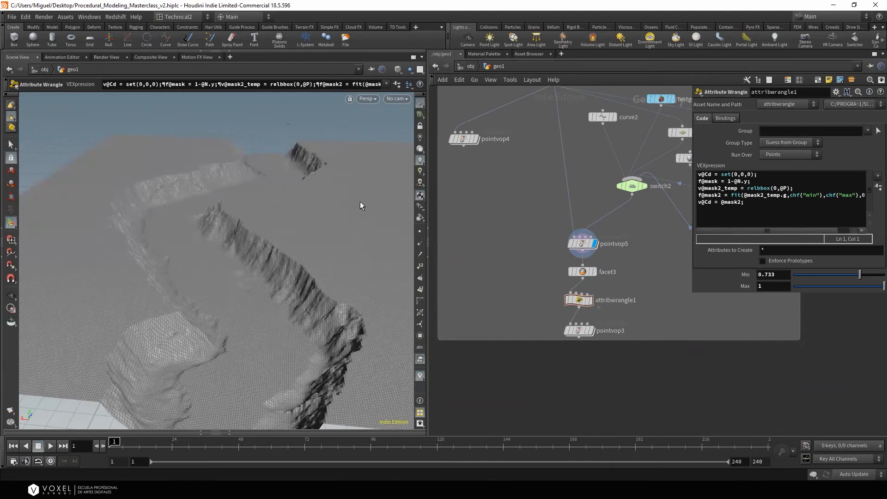
{"action": "left_click", "coordinate": [591, 301]}
{"action": "double_click", "coordinate": [617, 301]}
{"action": "left_click_drag", "start_coordinate": [287, 277], "coordinate": [344, 229]}
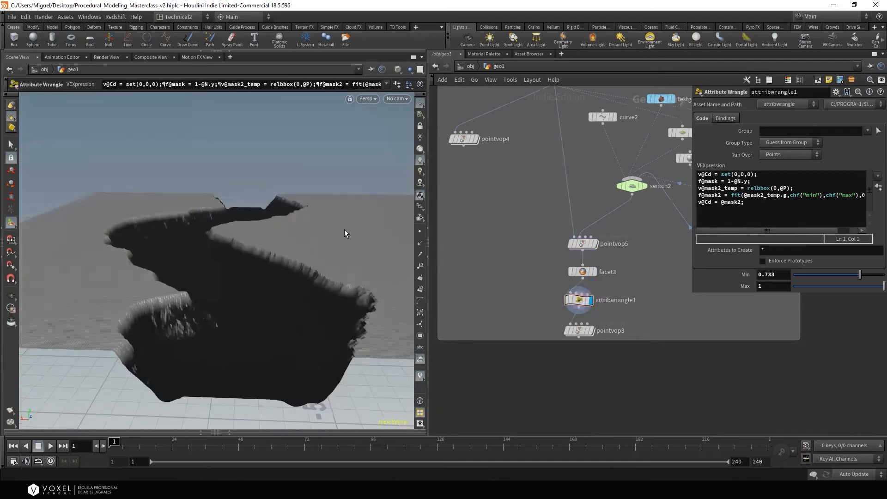
Inspect how the mask and mask2 binds feed the noise multiplications inside pointvop3, and return to geo1
{"action": "left_click", "coordinate": [583, 300]}
{"action": "double_click", "coordinate": [581, 330]}
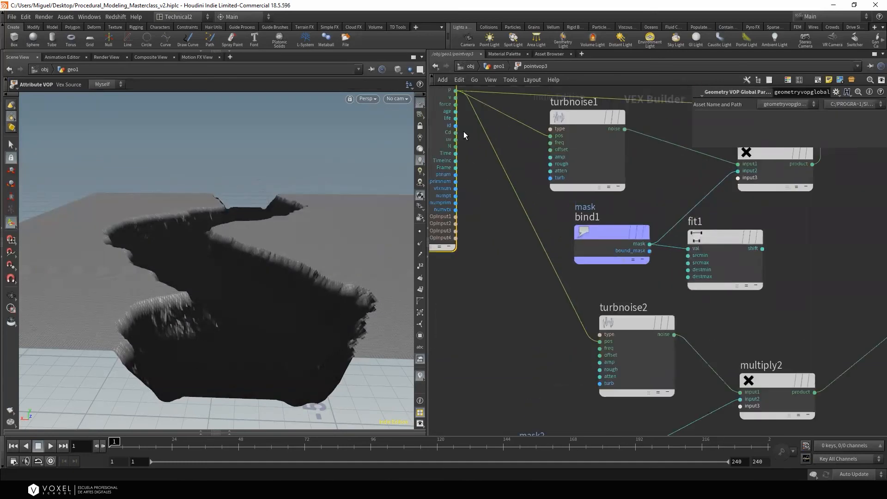
{"action": "left_click", "coordinate": [626, 240]}
{"action": "scroll", "coordinate": [644, 302], "scroll_direction": "down", "scroll_amount": 3}
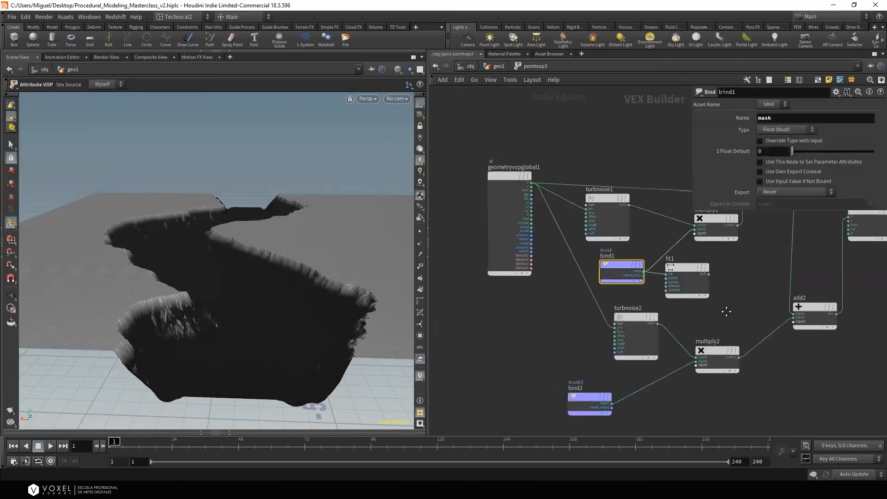
{"action": "left_click", "coordinate": [498, 66]}
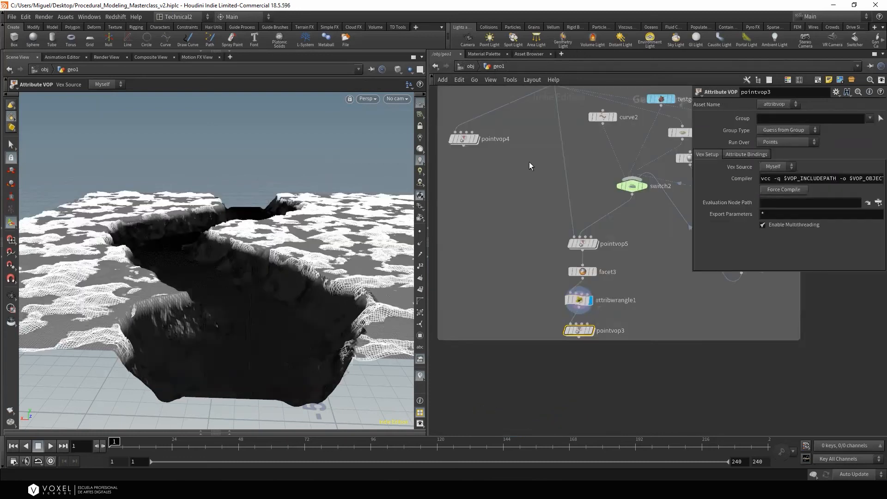
Display pointvop3 and examine the noise displacement on the canyon from several angles
{"action": "left_click", "coordinate": [593, 333]}
{"action": "left_click_drag", "start_coordinate": [281, 317], "coordinate": [115, 238], "text": "alt"}
{"action": "left_click_drag", "start_coordinate": [195, 191], "coordinate": [254, 276], "text": "alt"}
{"action": "left_click_drag", "start_coordinate": [396, 267], "coordinate": [279, 292], "text": "alt"}
Widen attribwrangle1's parameters to show its full code, and set Min to 0.53 and Max to 0.645
{"action": "left_click", "coordinate": [579, 300]}
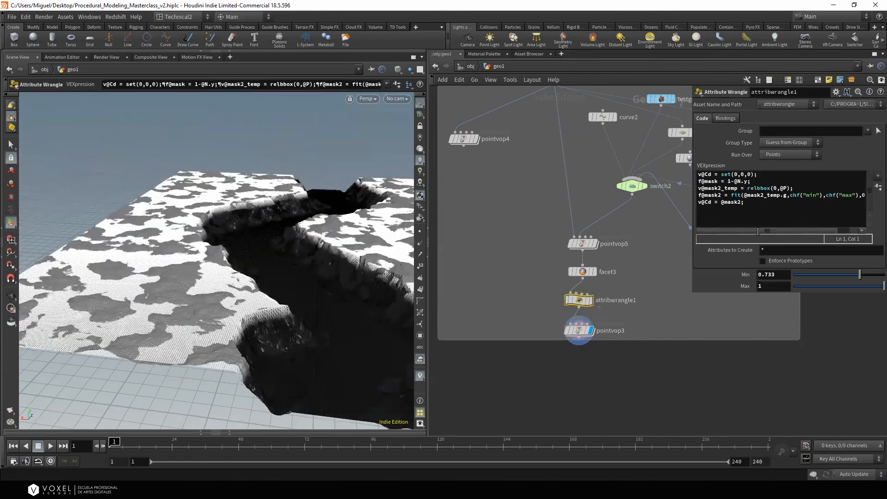
{"action": "left_click_drag", "start_coordinate": [691, 151], "coordinate": [641, 154]}
{"action": "left_click_drag", "start_coordinate": [759, 213], "coordinate": [646, 173]}
{"action": "left_click", "coordinate": [719, 181]}
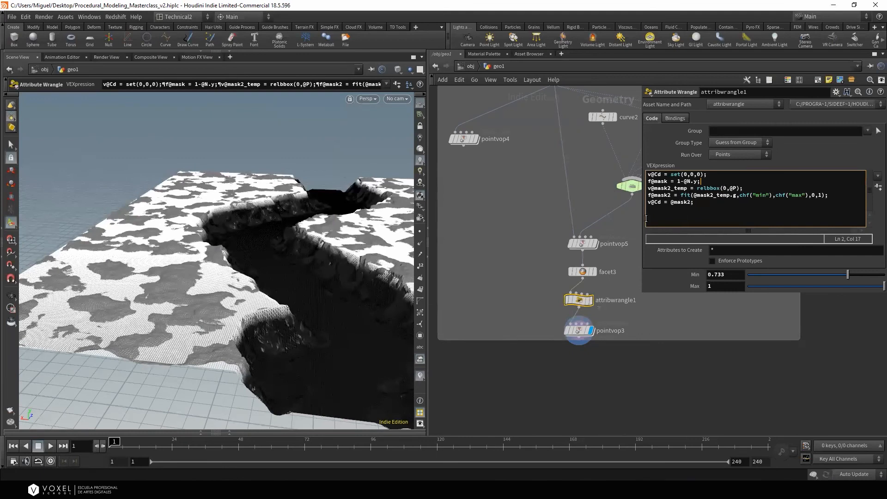
{"action": "left_click", "coordinate": [497, 264]}
{"action": "mouse_move", "coordinate": [833, 274]}
{"action": "left_mouse_down"}
{"action": "mouse_move", "coordinate": [795, 274]}
{"action": "mouse_move", "coordinate": [825, 273]}
{"action": "mouse_move", "coordinate": [815, 284]}
{"action": "mouse_move", "coordinate": [761, 279]}
{"action": "mouse_move", "coordinate": [844, 279]}
{"action": "mouse_move", "coordinate": [825, 279]}
{"action": "mouse_move", "coordinate": [836, 279]}
{"action": "left_mouse_up"}
{"action": "left_click_drag", "start_coordinate": [275, 238], "coordinate": [230, 254], "text": "alt"}
{"action": "middle_click_drag", "start_coordinate": [498, 261], "coordinate": [536, 278]}
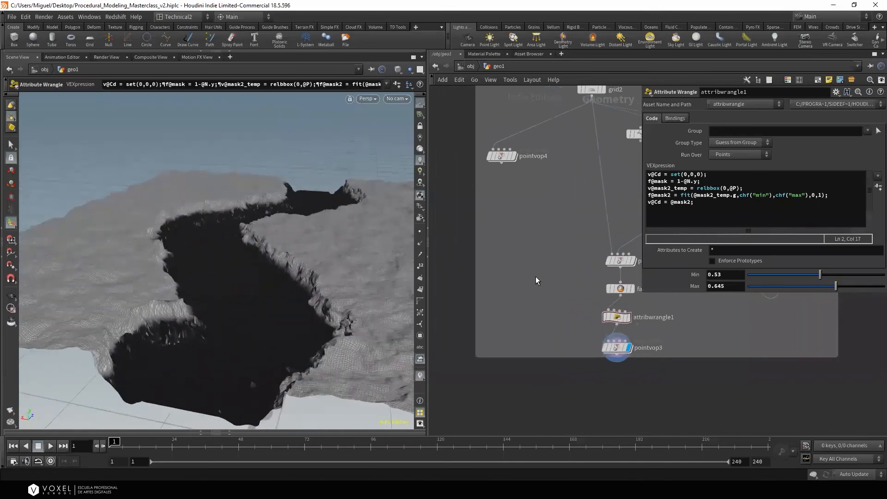
Return to the object level and view the assembled plaza, stairs and tree, adjusting the viewport width
{"action": "left_click", "coordinate": [470, 67]}
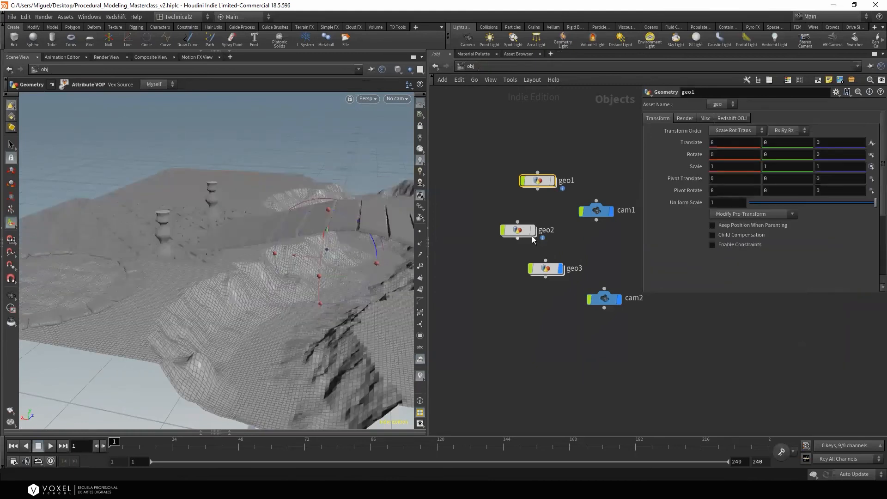
{"action": "left_click_drag", "start_coordinate": [325, 271], "coordinate": [224, 287], "text": "alt"}
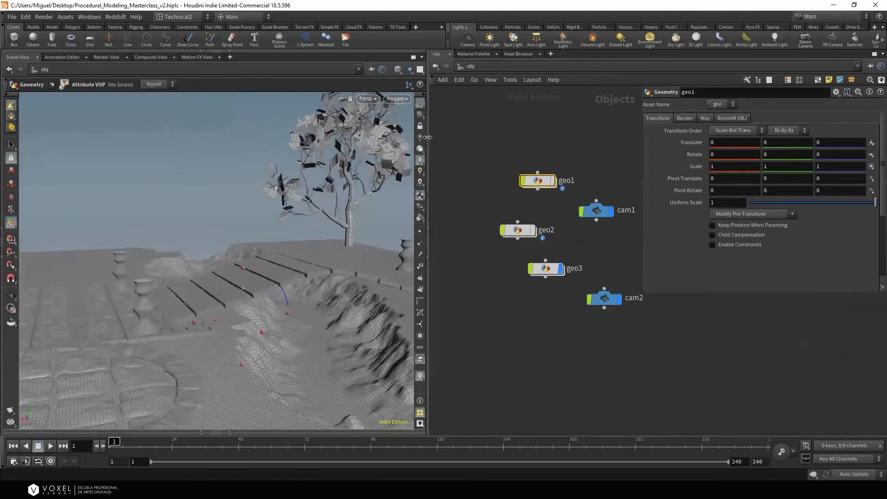
{"action": "left_click_drag", "start_coordinate": [428, 153], "coordinate": [580, 157]}
{"action": "key", "text": "Escape"}
{"action": "left_click_drag", "start_coordinate": [361, 241], "coordinate": [544, 239]}
{"action": "left_click_drag", "start_coordinate": [582, 147], "coordinate": [511, 148]}
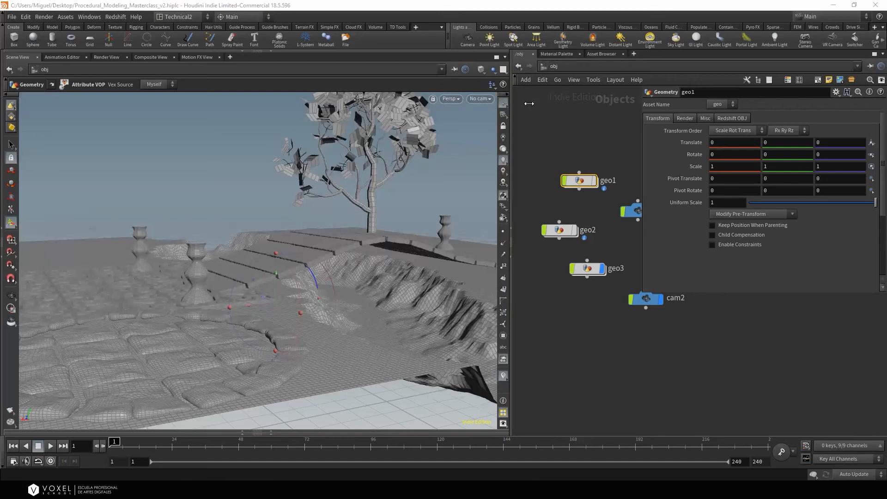
{"action": "left_click_drag", "start_coordinate": [511, 115], "coordinate": [442, 122]}
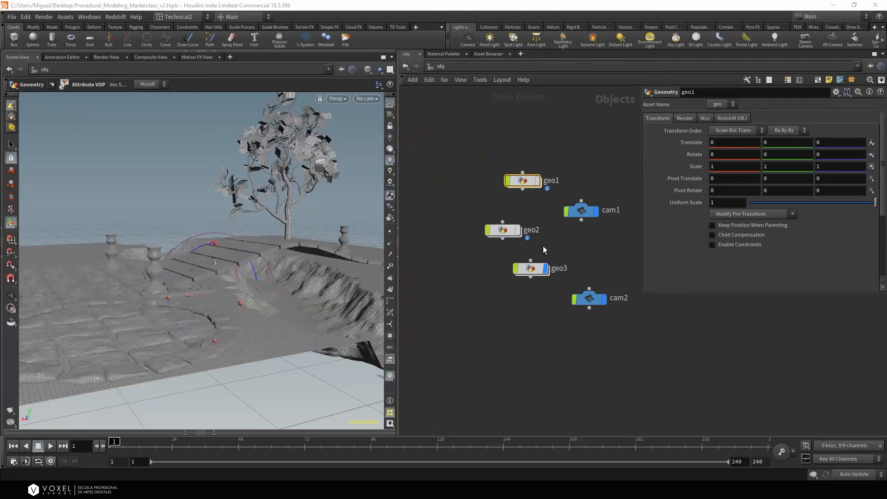
{"action": "middle_click_drag", "start_coordinate": [544, 247], "coordinate": [584, 269]}
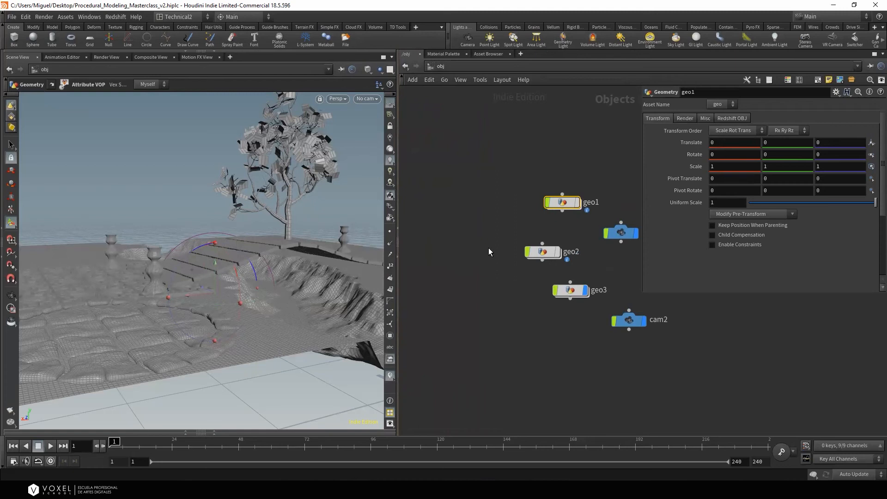
Open the geo3 network and view the ornamental floor, stairs and plaza from the front
{"action": "left_click", "coordinate": [574, 292]}
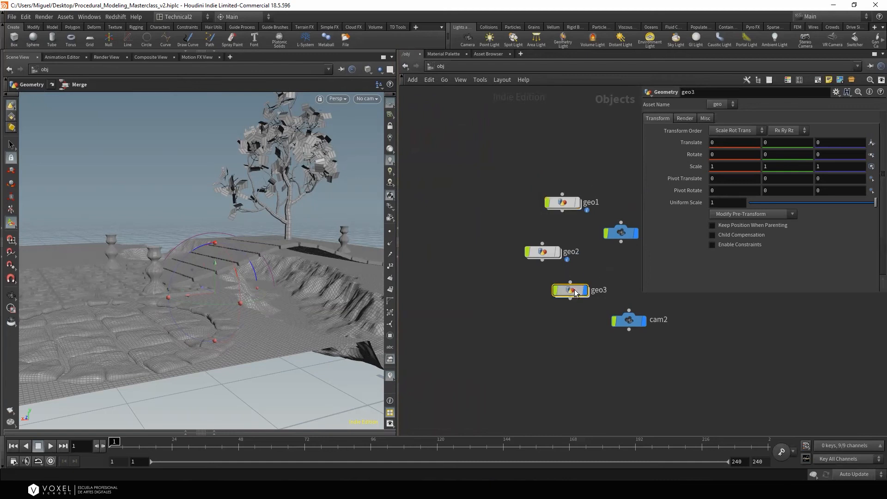
{"action": "double_click", "coordinate": [571, 291]}
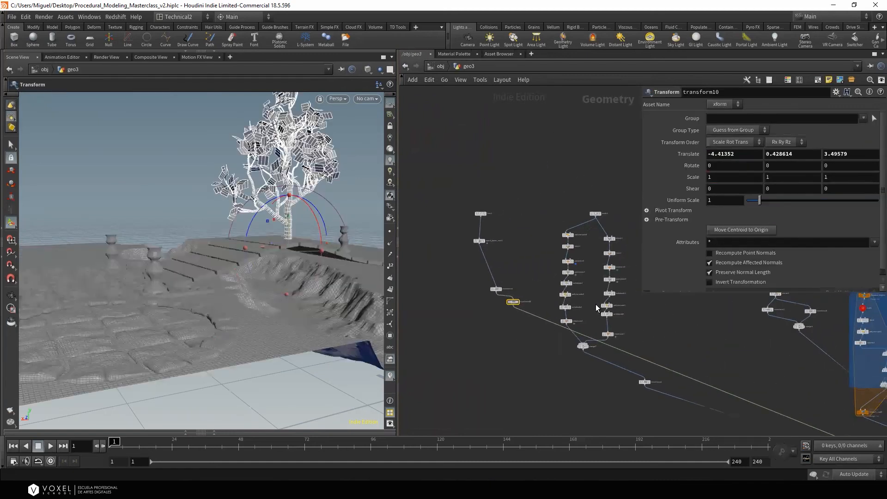
{"action": "scroll", "coordinate": [595, 304], "scroll_direction": "down", "scroll_amount": 3}
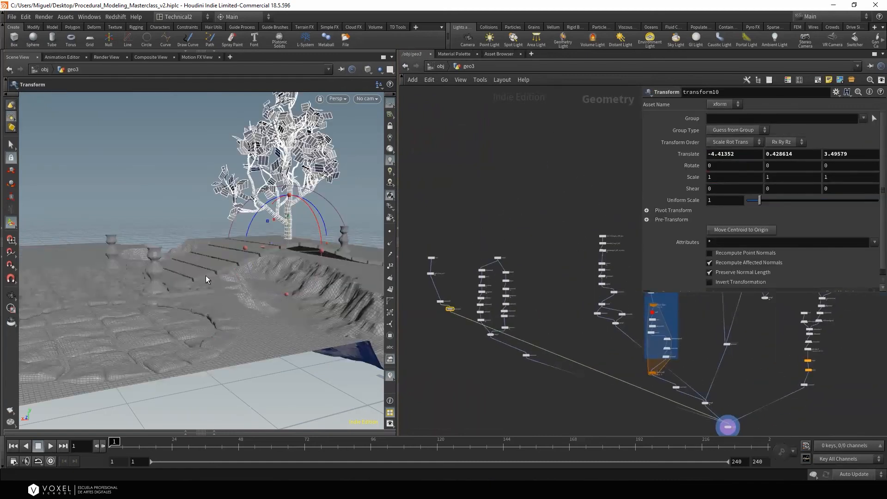
{"action": "left_click_drag", "start_coordinate": [162, 276], "coordinate": [226, 298], "text": "alt"}
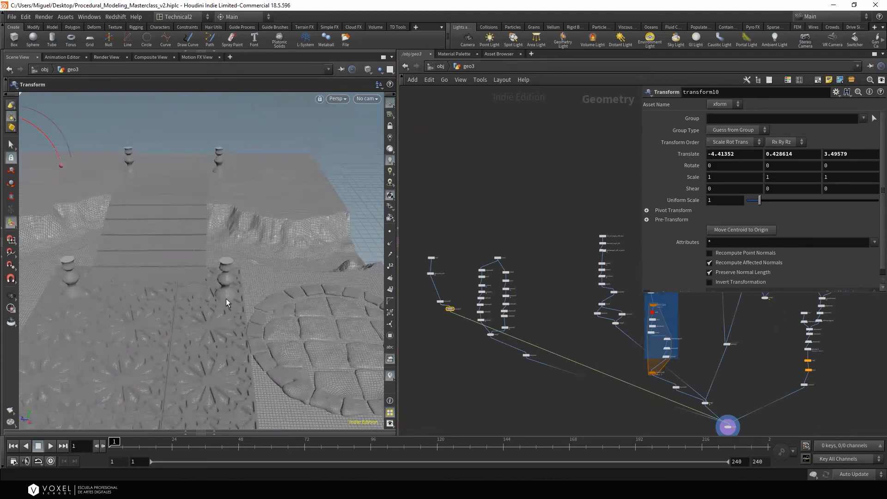
Examine the node branches of geo3 across the whole network, from the column chain to the terrain chains
{"action": "middle_click_drag", "start_coordinate": [586, 204], "coordinate": [483, 139]}
{"action": "middle_click_drag", "start_coordinate": [619, 255], "coordinate": [572, 254]}
{"action": "scroll", "coordinate": [573, 251], "scroll_direction": "up", "scroll_amount": 3}
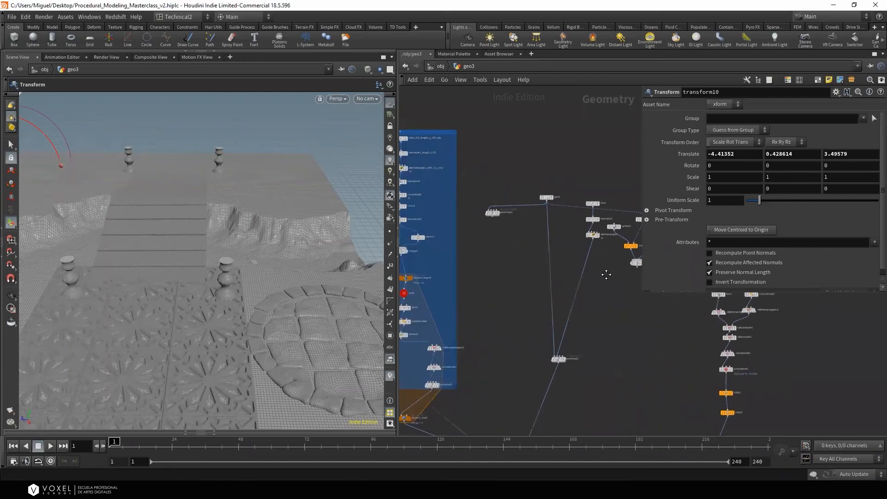
{"action": "scroll", "coordinate": [566, 252], "scroll_direction": "up", "scroll_amount": 3}
{"action": "middle_click_drag", "start_coordinate": [519, 297], "coordinate": [804, 300]}
{"action": "scroll", "coordinate": [601, 300], "scroll_direction": "down", "scroll_amount": 4}
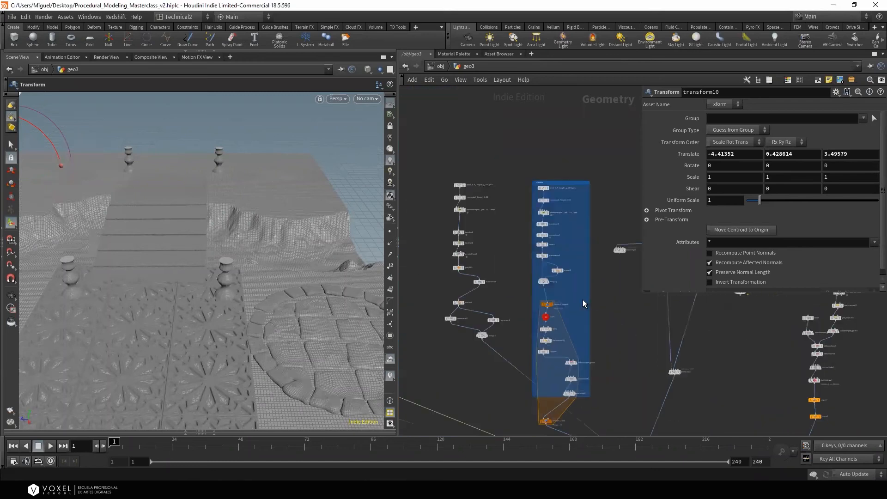
{"action": "middle_click_drag", "start_coordinate": [583, 299], "coordinate": [642, 278]}
{"action": "scroll", "coordinate": [548, 240], "scroll_direction": "up", "scroll_amount": 3}
{"action": "middle_click_drag", "start_coordinate": [561, 226], "coordinate": [363, 325]}
{"action": "middle_click_drag", "start_coordinate": [570, 343], "coordinate": [394, 204]}
{"action": "scroll", "coordinate": [578, 273], "scroll_direction": "down", "scroll_amount": 1}
{"action": "middle_click_drag", "start_coordinate": [584, 290], "coordinate": [730, 301]}
{"action": "middle_click_drag", "start_coordinate": [558, 275], "coordinate": [786, 335]}
{"action": "middle_click_drag", "start_coordinate": [503, 276], "coordinate": [641, 267]}
{"action": "scroll", "coordinate": [505, 200], "scroll_direction": "up", "scroll_amount": 1}
{"action": "scroll", "coordinate": [511, 207], "scroll_direction": "up", "scroll_amount": 1}
{"action": "scroll", "coordinate": [594, 290], "scroll_direction": "down", "scroll_amount": 4}
{"action": "middle_click_drag", "start_coordinate": [594, 290], "coordinate": [398, 219]}
{"action": "middle_click_drag", "start_coordinate": [511, 267], "coordinate": [458, 286]}
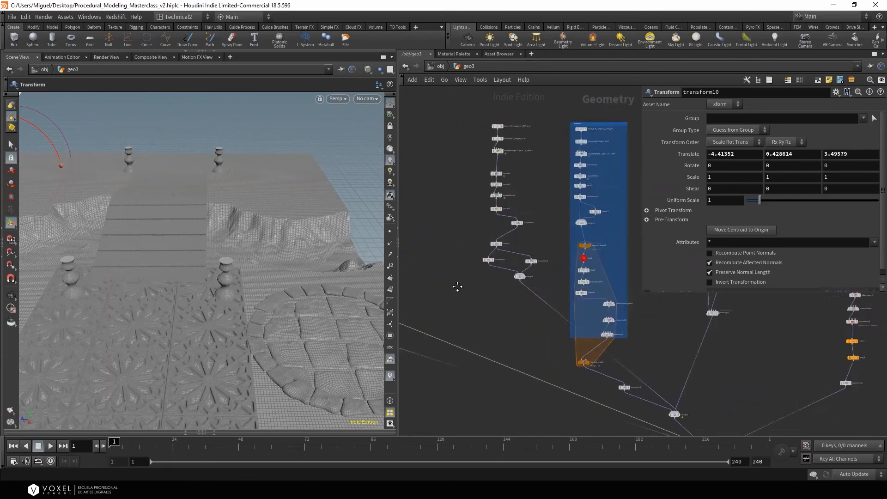
Display merge5 to inspect the four columns alone, along with the node chain that builds them
{"action": "scroll", "coordinate": [514, 184], "scroll_direction": "up", "scroll_amount": 4}
{"action": "left_click", "coordinate": [558, 386]}
{"action": "middle_click_drag", "start_coordinate": [568, 293], "coordinate": [571, 219]}
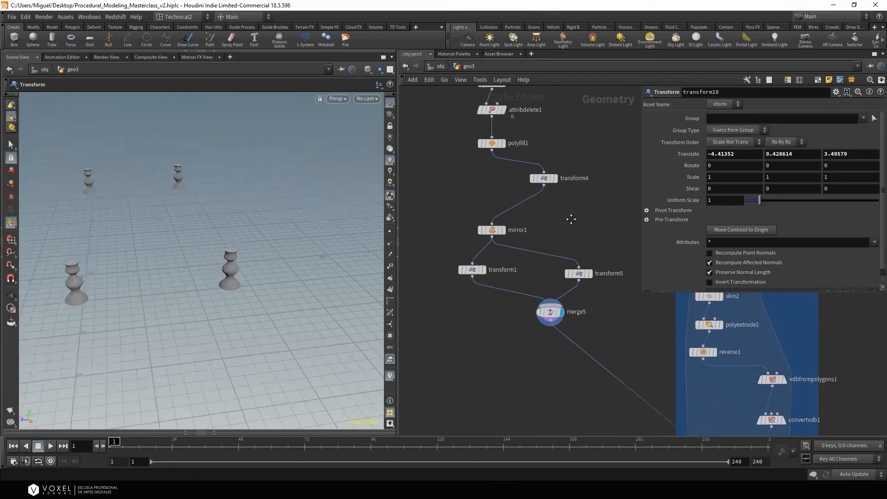
{"action": "scroll", "coordinate": [567, 207], "scroll_direction": "down", "scroll_amount": 3}
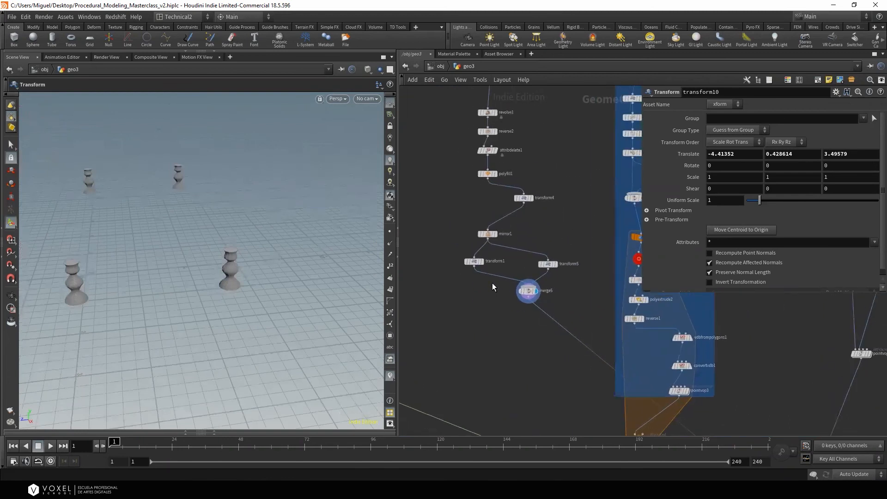
{"action": "middle_click_drag", "start_coordinate": [492, 282], "coordinate": [450, 244]}
{"action": "middle_click_drag", "start_coordinate": [497, 268], "coordinate": [501, 283]}
{"action": "scroll", "coordinate": [543, 274], "scroll_direction": "down", "scroll_amount": 3}
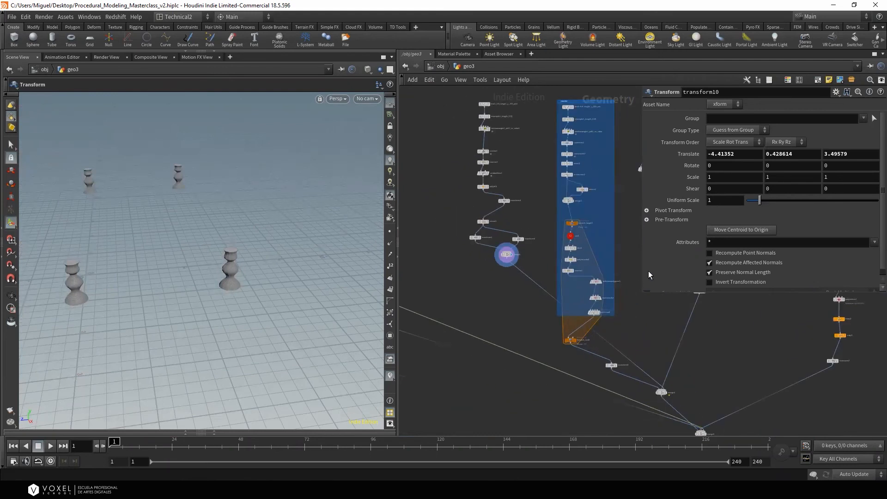
Display and select foreach_end2, and frame the curved run of planks it produces
{"action": "middle_click_drag", "start_coordinate": [628, 263], "coordinate": [559, 256]}
{"action": "scroll", "coordinate": [492, 303], "scroll_direction": "down", "scroll_amount": 2}
{"action": "scroll", "coordinate": [451, 180], "scroll_direction": "up", "scroll_amount": 2}
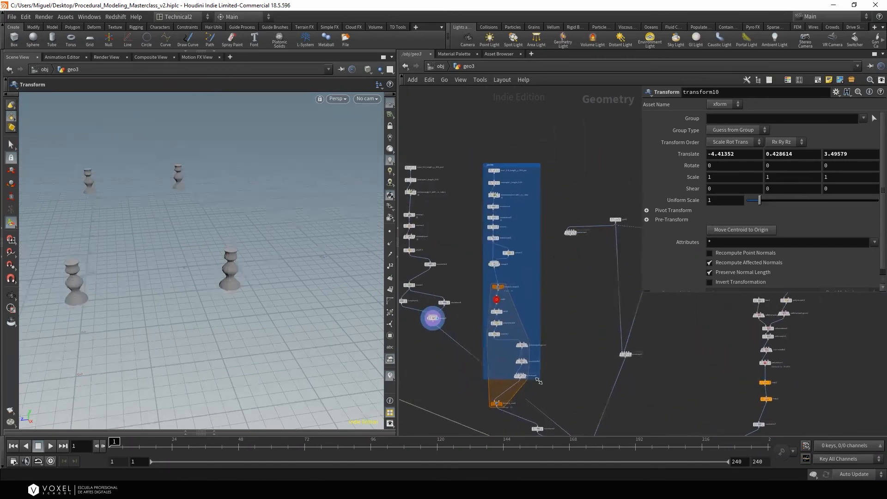
{"action": "scroll", "coordinate": [514, 399], "scroll_direction": "up", "scroll_amount": 3}
{"action": "middle_click_drag", "start_coordinate": [514, 399], "coordinate": [526, 301]}
{"action": "left_click", "coordinate": [502, 310]}
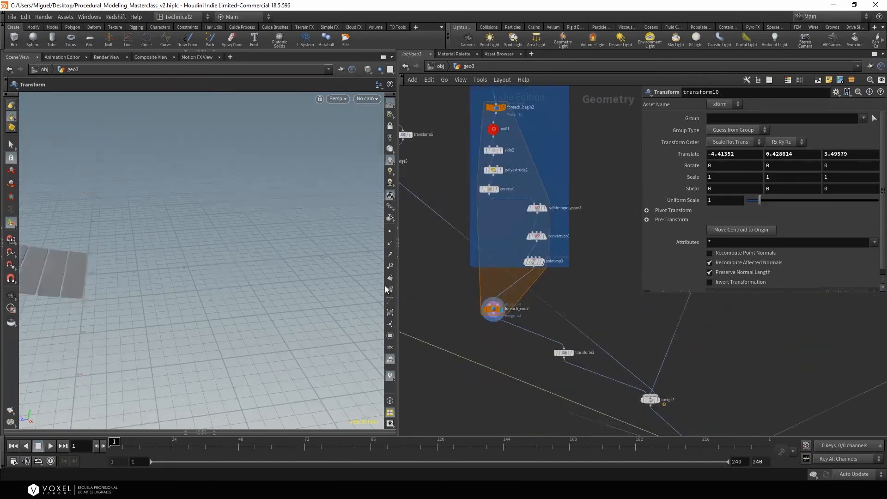
{"action": "key", "text": "space+f"}
{"action": "left_click", "coordinate": [443, 285]}
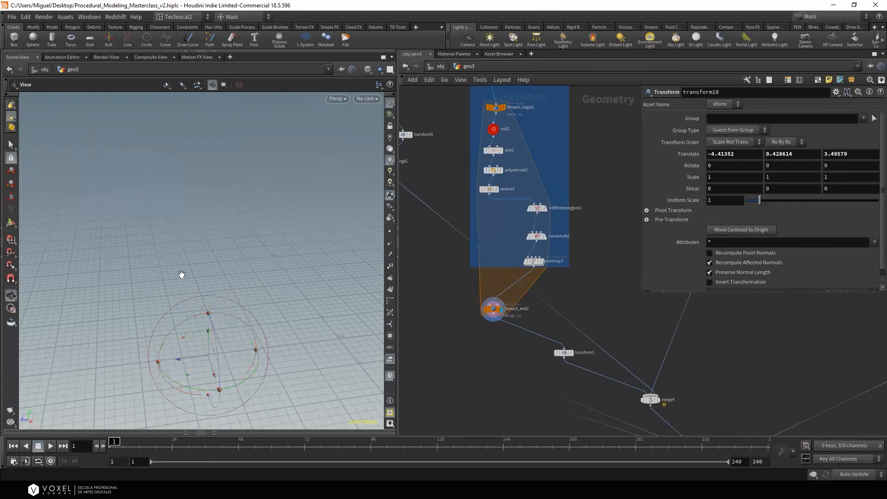
{"action": "key", "text": "Return"}
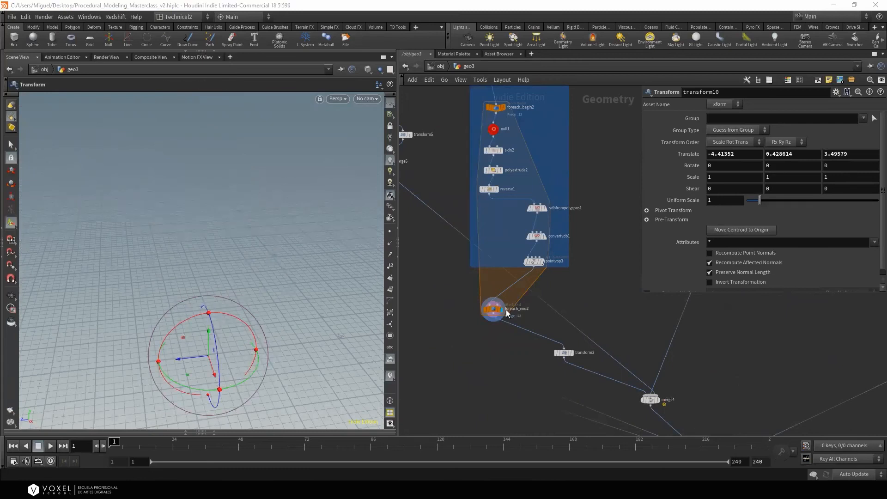
{"action": "left_click_drag", "start_coordinate": [505, 335], "coordinate": [478, 300]}
{"action": "key", "text": "space+f"}
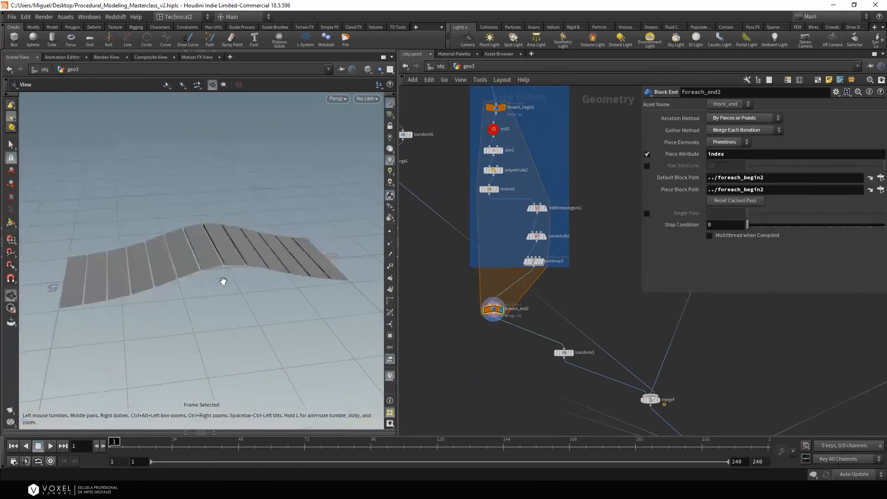
Display transform3 to view where it places the plank run, undoing the accidental handle change
{"action": "left_click", "coordinate": [565, 359]}
{"action": "left_click", "coordinate": [522, 353]}
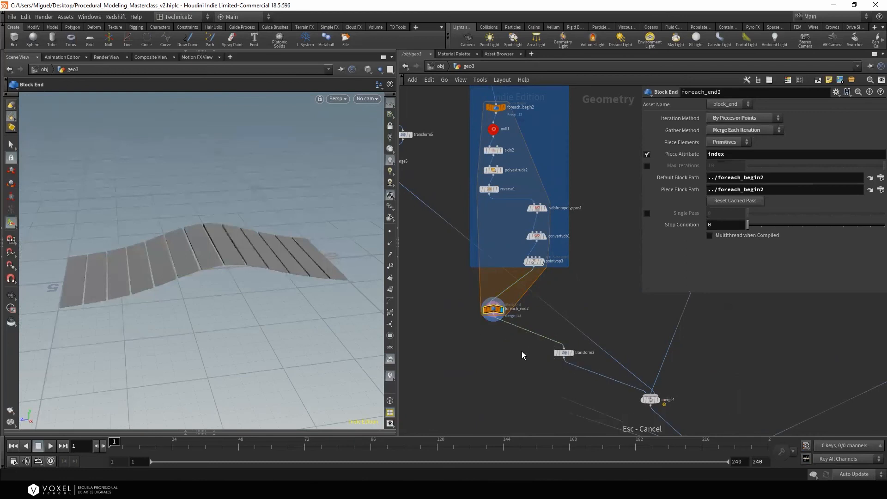
{"action": "left_click", "coordinate": [566, 351]}
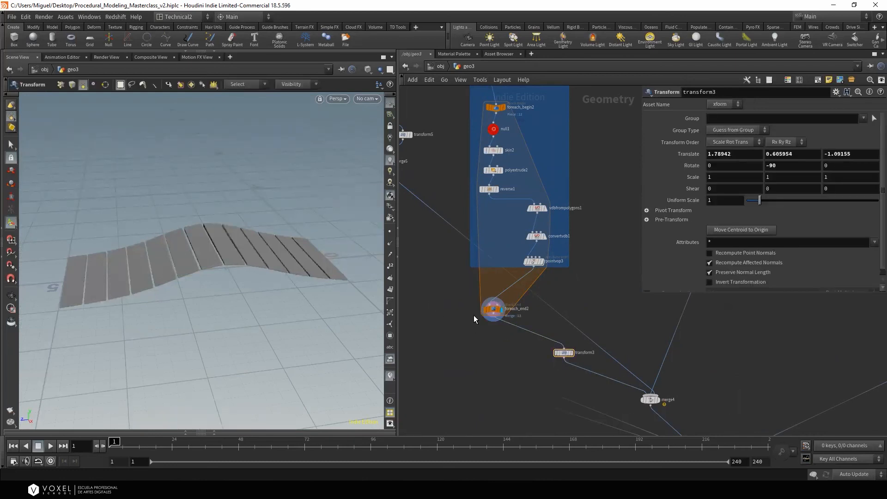
{"action": "left_click", "coordinate": [572, 354]}
{"action": "left_click_drag", "start_coordinate": [306, 268], "coordinate": [232, 213], "text": "alt"}
{"action": "key", "text": "t"}
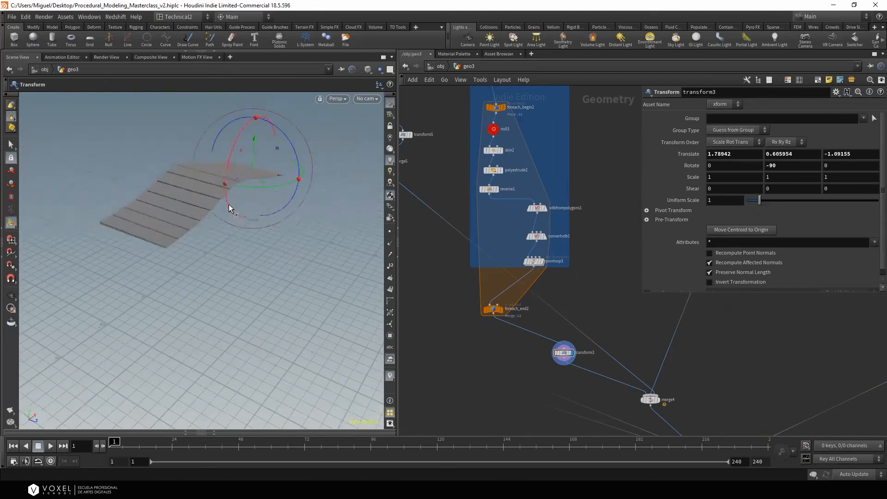
{"action": "middle_click_drag", "start_coordinate": [228, 204], "coordinate": [266, 221]}
{"action": "key", "text": "ctrl+z"}
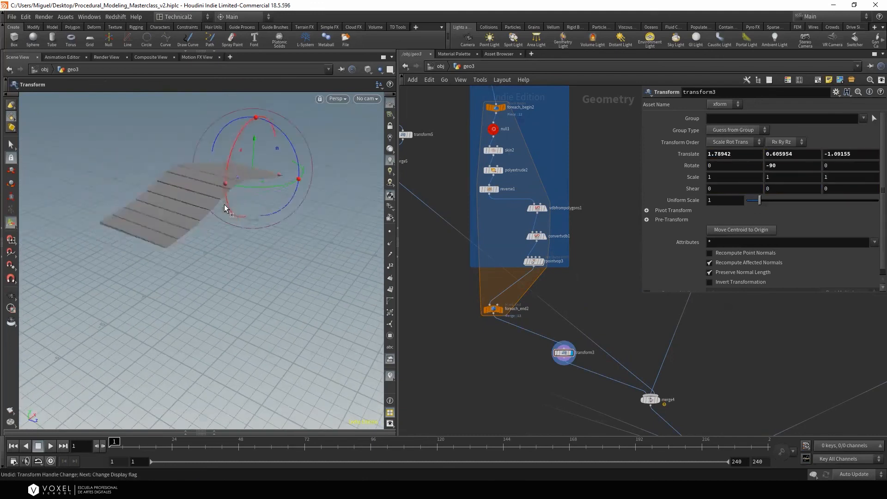
{"action": "left_click_drag", "start_coordinate": [181, 226], "coordinate": [160, 218], "text": "alt"}
Add a Grid node in empty space beside the foreach_end2 loop and view it together with the planks
{"action": "middle_click_drag", "start_coordinate": [521, 344], "coordinate": [559, 316]}
{"action": "key", "text": "Tab"}
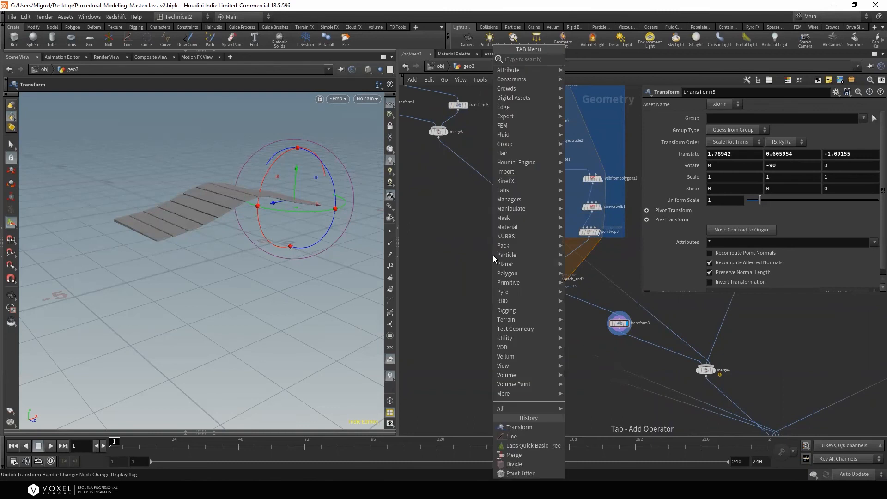
{"action": "mouse_move", "coordinate": [524, 189]}
{"action": "left_click", "coordinate": [595, 62]}
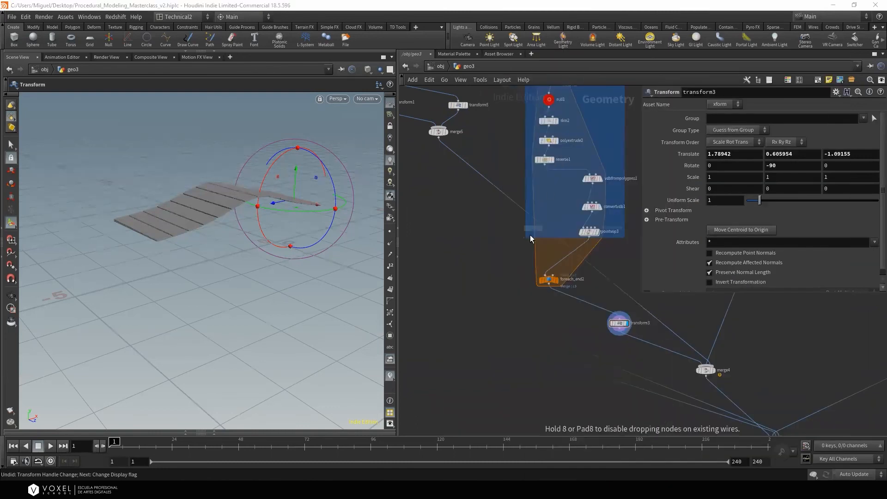
{"action": "left_click", "coordinate": [493, 261]}
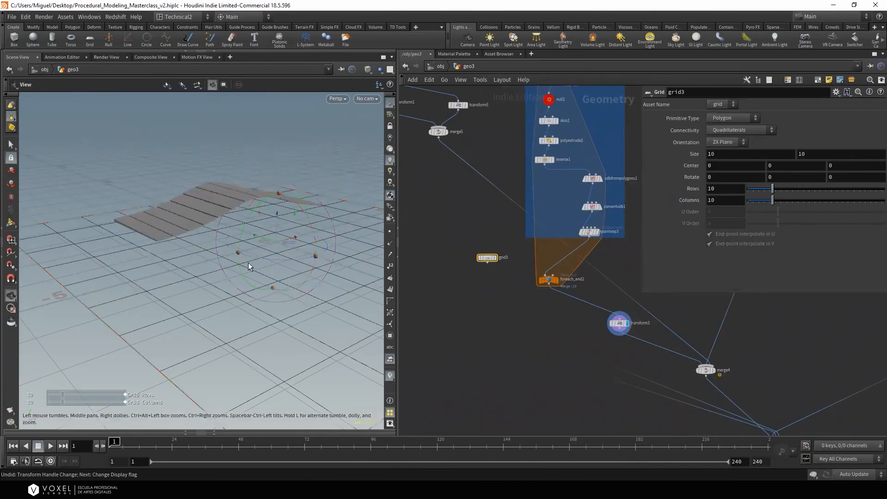
{"action": "left_click_drag", "start_coordinate": [249, 265], "coordinate": [238, 267], "text": "alt"}
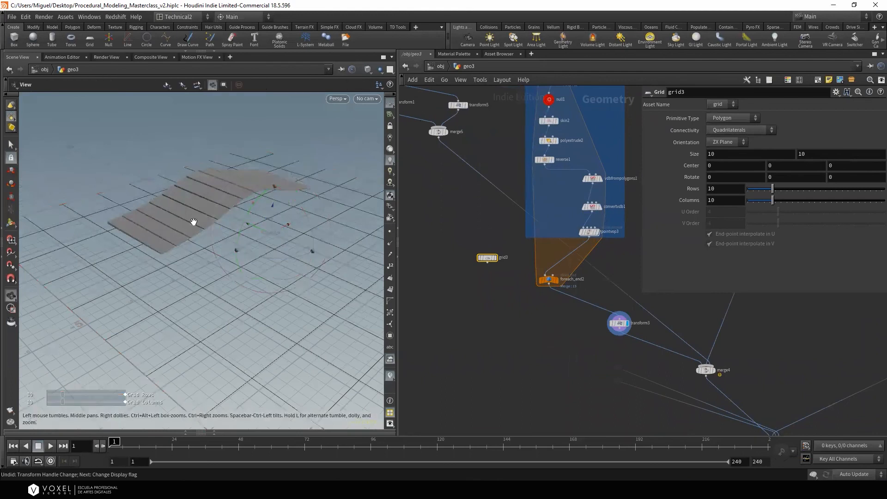
{"action": "scroll", "coordinate": [109, 220], "scroll_direction": "up", "scroll_amount": 3}
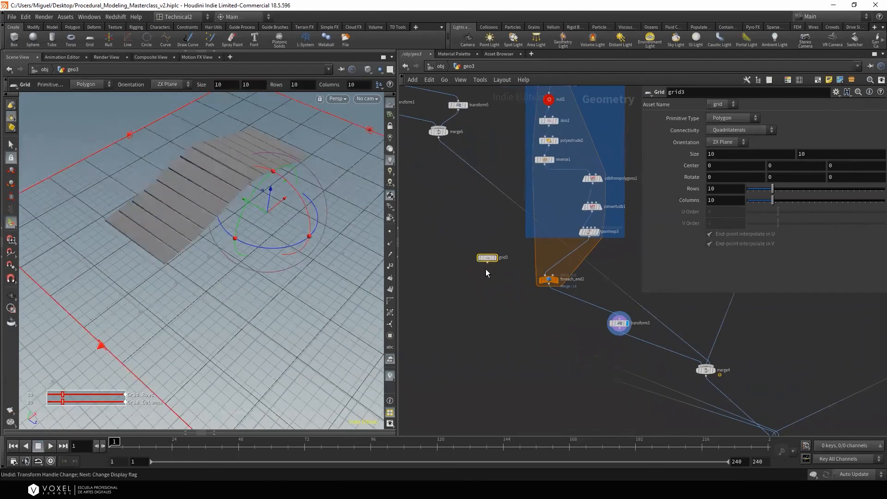
{"action": "middle_click_drag", "start_coordinate": [486, 269], "coordinate": [490, 301]}
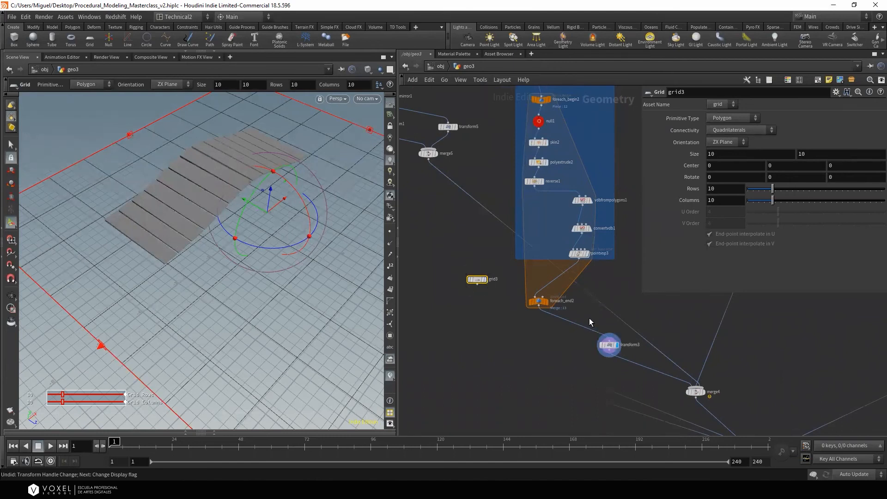
Display foreach_end2 to compare the untransformed planks with the grid, and move the grid node farther from the loop
{"action": "left_click", "coordinate": [551, 301]}
{"action": "scroll", "coordinate": [292, 254], "scroll_direction": "down", "scroll_amount": 5}
{"action": "left_click_drag", "start_coordinate": [293, 254], "coordinate": [358, 266], "text": "alt"}
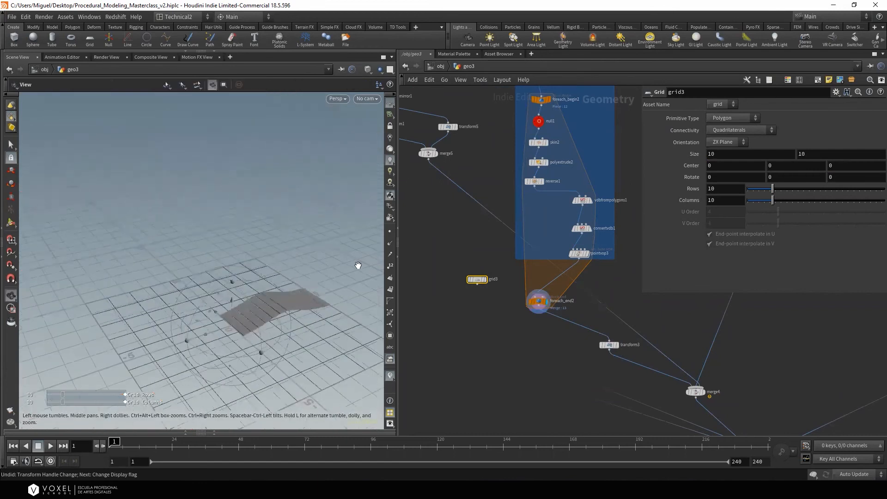
{"action": "middle_click_drag", "start_coordinate": [358, 265], "coordinate": [358, 218], "text": "alt"}
{"action": "left_click_drag", "start_coordinate": [481, 279], "coordinate": [467, 263]}
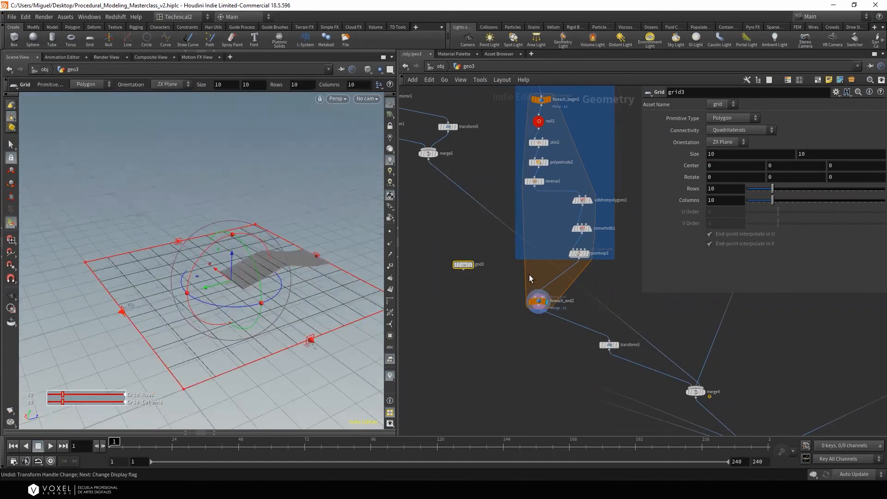
{"action": "left_click_drag", "start_coordinate": [361, 254], "coordinate": [107, 366], "text": "alt"}
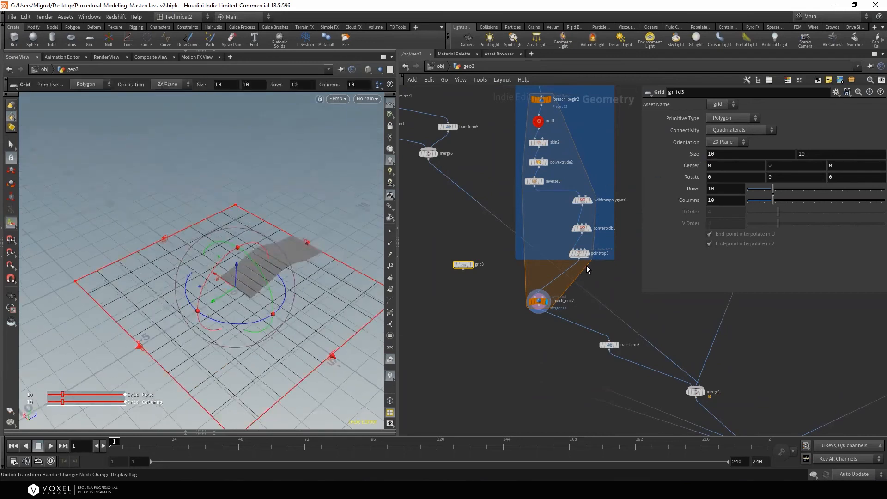
{"action": "left_click", "coordinate": [537, 303]}
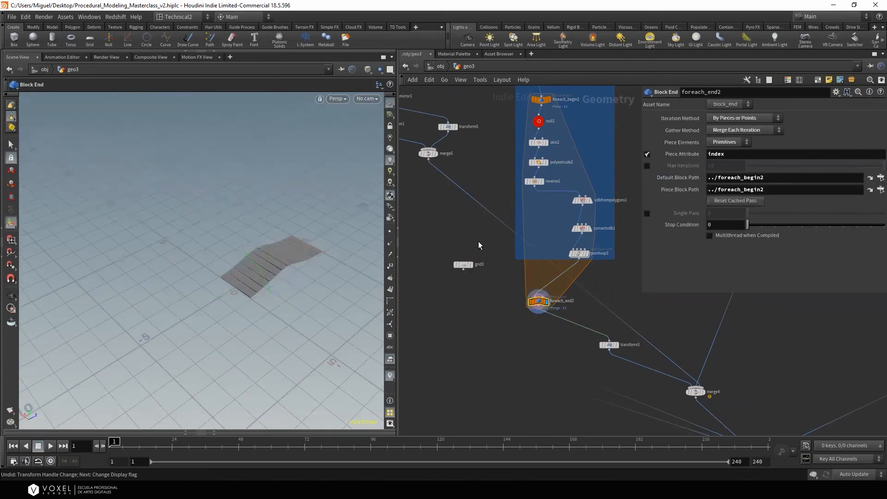
Set the first size value of grid3 to the expression bbox("../foreach_end2/", D_XSIZE)
{"action": "left_click", "coordinate": [463, 264]}
{"action": "left_click", "coordinate": [712, 154]}
{"action": "type", "text": "b"}
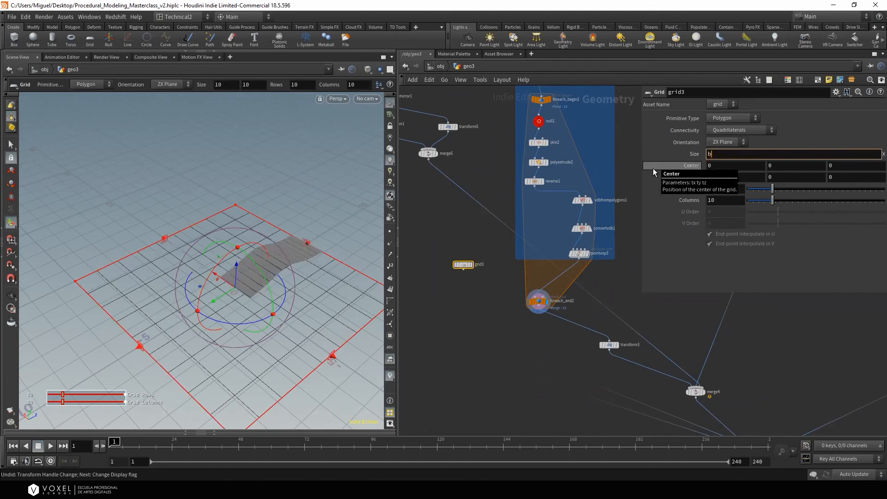
{"action": "type", "text": "box(\""}
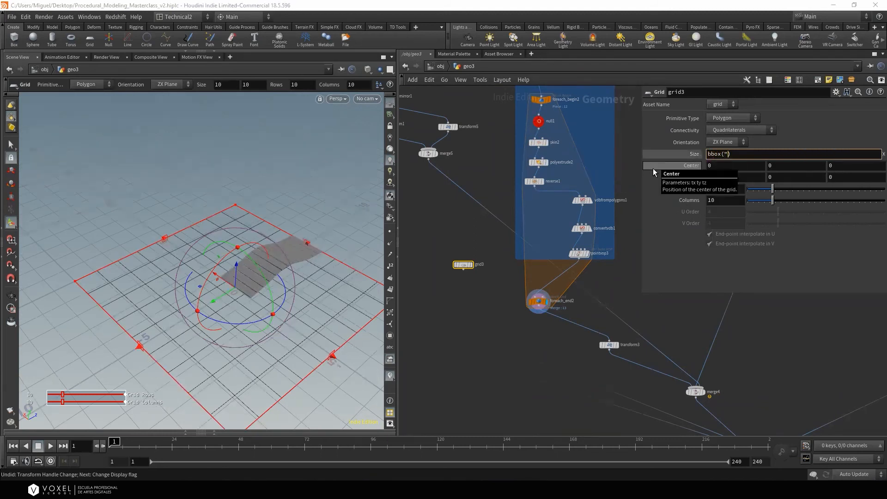
{"action": "type", "text": "../for"}
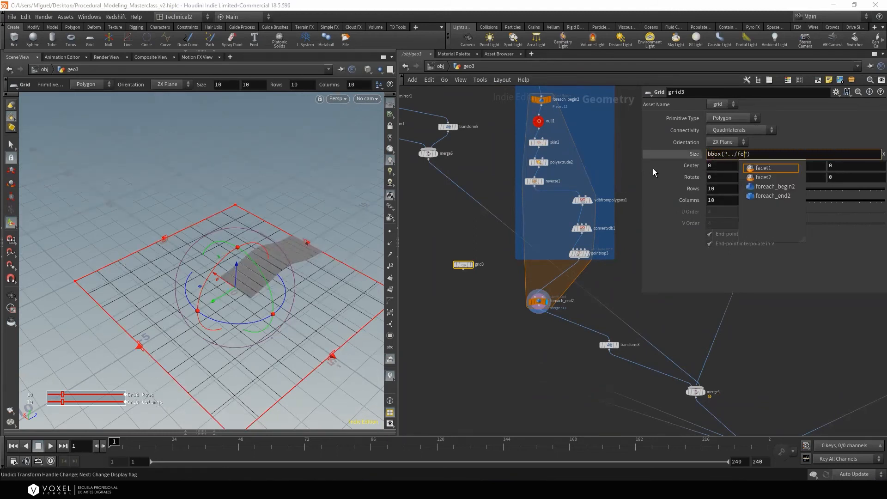
{"action": "key", "text": "Down"}
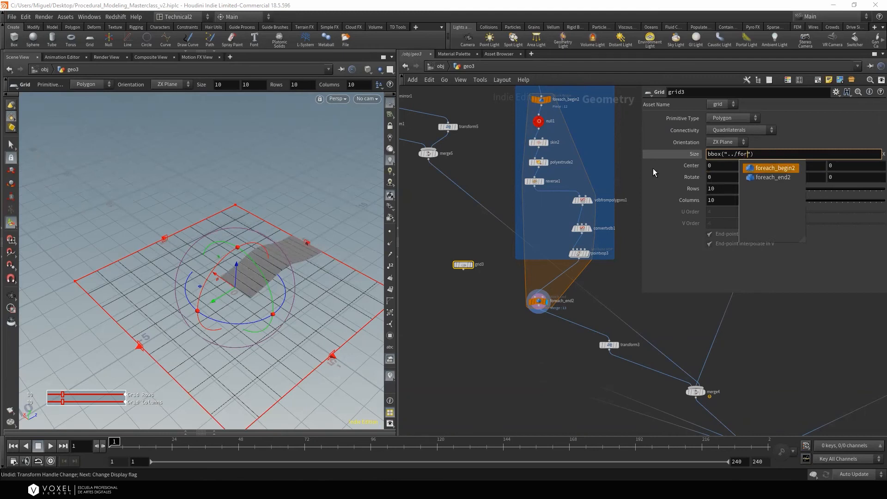
{"action": "key", "text": "Down"}
{"action": "key", "text": "Tab"}
{"action": "type", "text": "/"}
{"action": "key", "text": "Escape"}
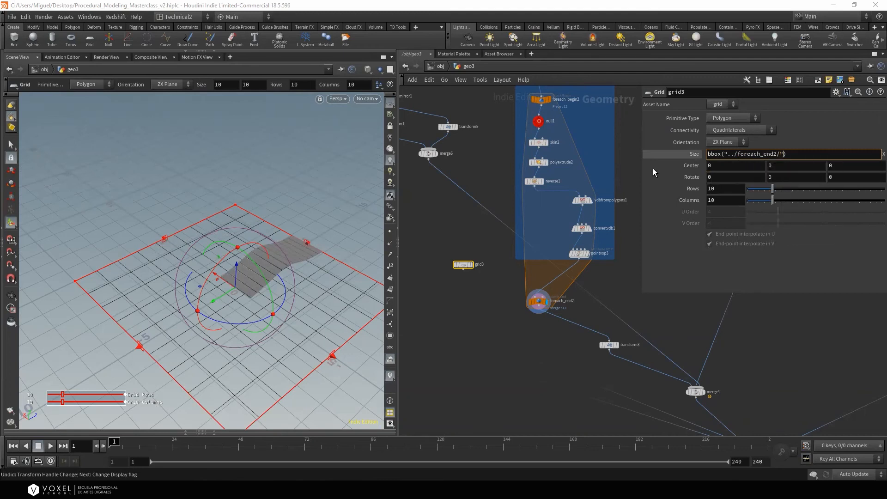
{"action": "type", "text": ", D"}
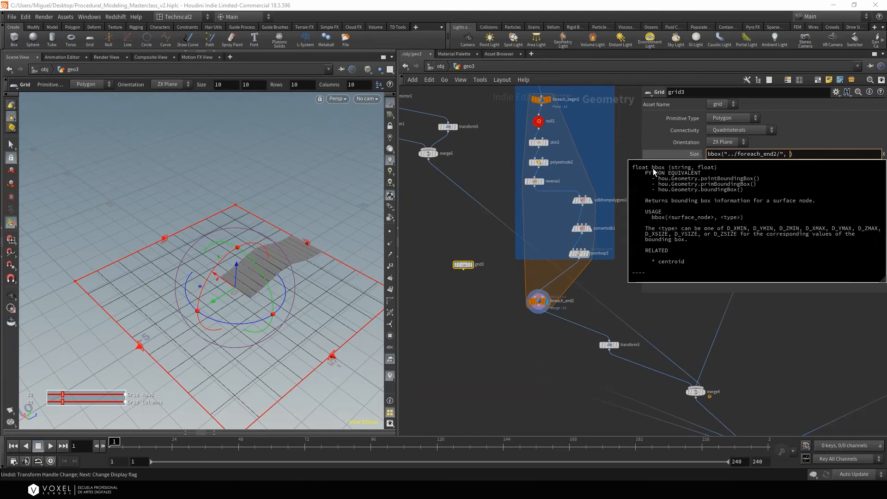
{"action": "type", "text": "_XSIZE"}
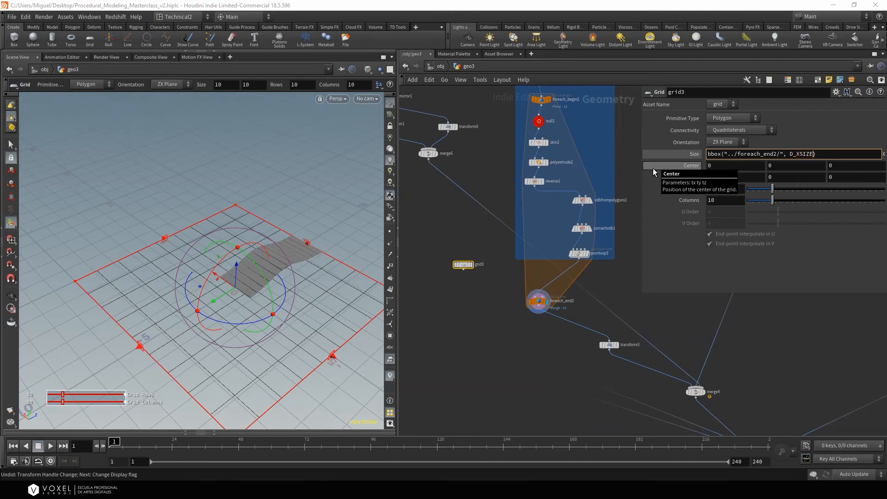
{"action": "key", "text": "Return"}
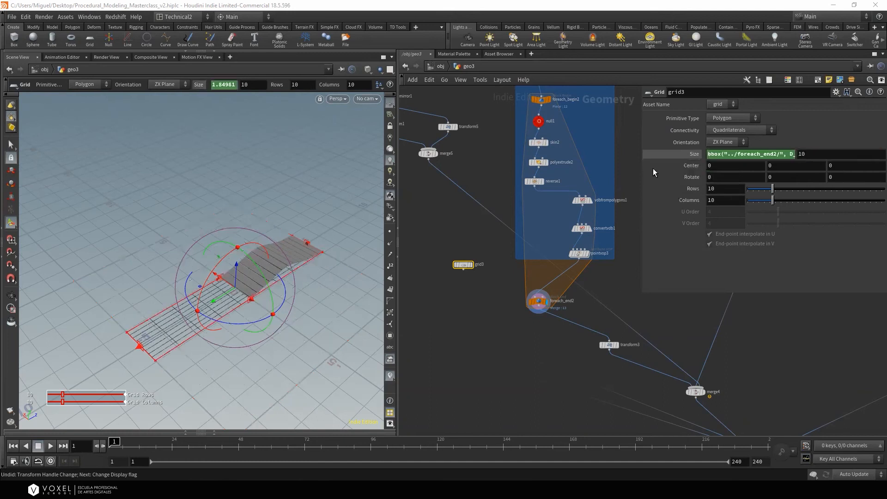
Set both the rows and the columns of grid3 to 2
{"action": "left_click_drag", "start_coordinate": [178, 265], "coordinate": [141, 269], "text": "alt"}
{"action": "right_click_drag", "start_coordinate": [142, 269], "coordinate": [300, 263], "text": "alt"}
{"action": "left_click_drag", "start_coordinate": [301, 263], "coordinate": [303, 285], "text": "alt"}
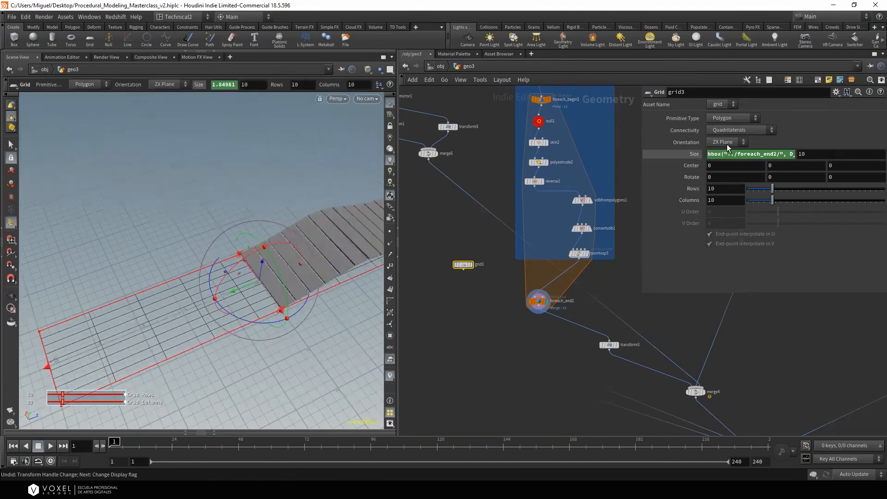
{"action": "type", "text": "2"}
{"action": "key", "text": "Tab"}
{"action": "type", "text": "2"}
Copy the bbox expression to the second size value of grid3 and change it to bbox("../foreach_end2/", D_ZSIZE)
{"action": "left_click", "coordinate": [748, 156]}
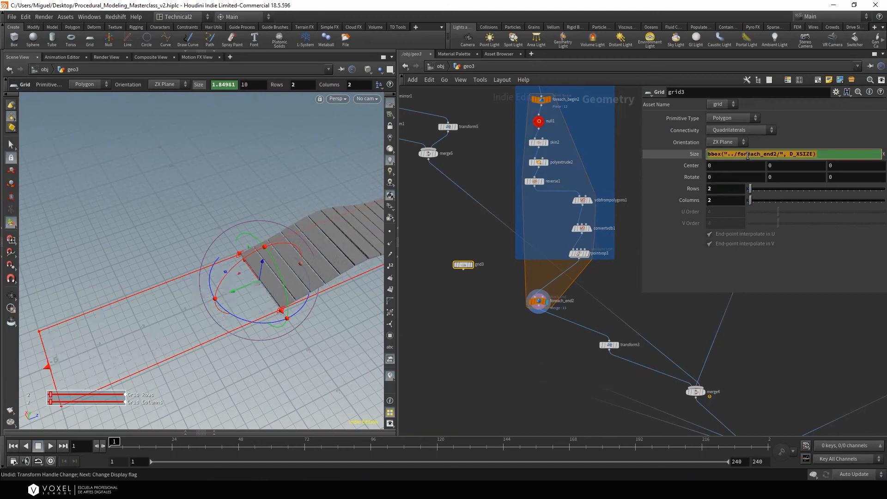
{"action": "key", "text": "ctrl+c"}
{"action": "key", "text": "Return"}
{"action": "left_click", "coordinate": [805, 154]}
{"action": "key", "text": "ctrl+v"}
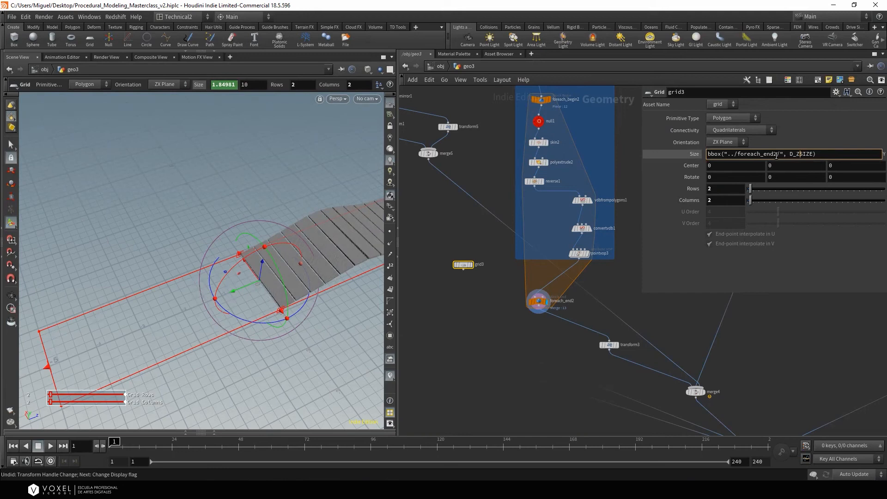
{"action": "key", "text": "Return"}
{"action": "middle_click_drag", "start_coordinate": [359, 249], "coordinate": [222, 275], "text": "alt"}
{"action": "left_click_drag", "start_coordinate": [221, 276], "coordinate": [220, 244], "text": "alt"}
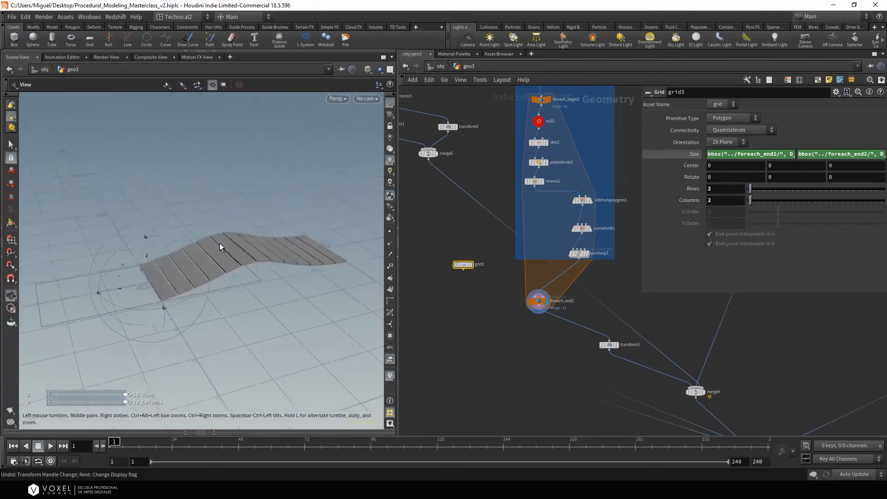
{"action": "key", "text": "Return"}
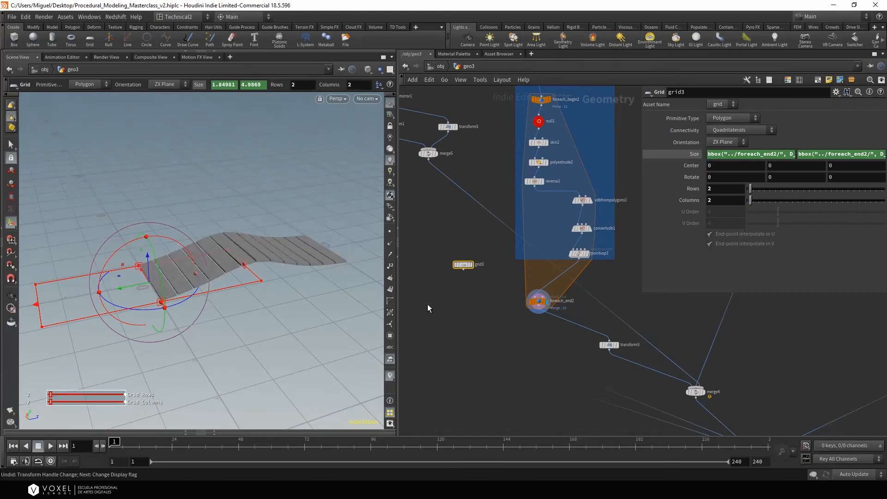
{"action": "middle_click_drag", "start_coordinate": [428, 304], "coordinate": [428, 299]}
{"action": "left_click_drag", "start_coordinate": [245, 274], "coordinate": [233, 262], "text": "alt"}
{"action": "key", "text": "Return"}
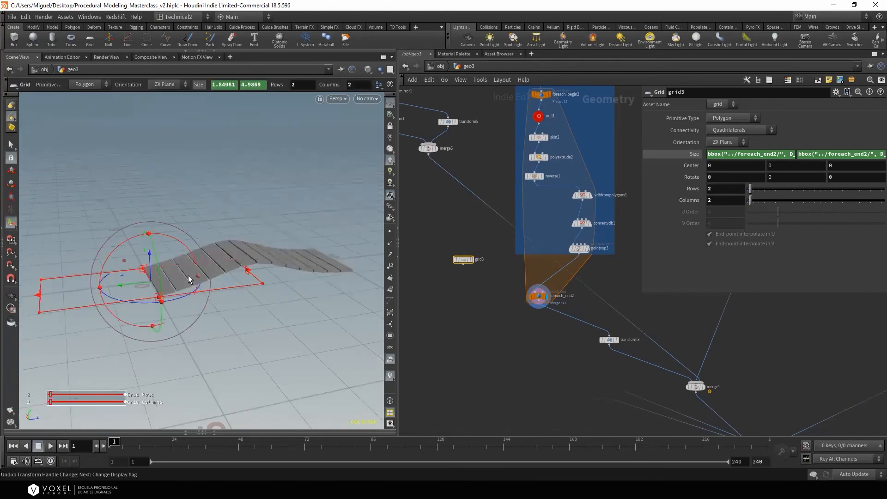
Slide grid3 along Z under the planks to about 1.63, and reset its Z center to 0
{"action": "left_click_drag", "start_coordinate": [135, 283], "coordinate": [199, 274]}
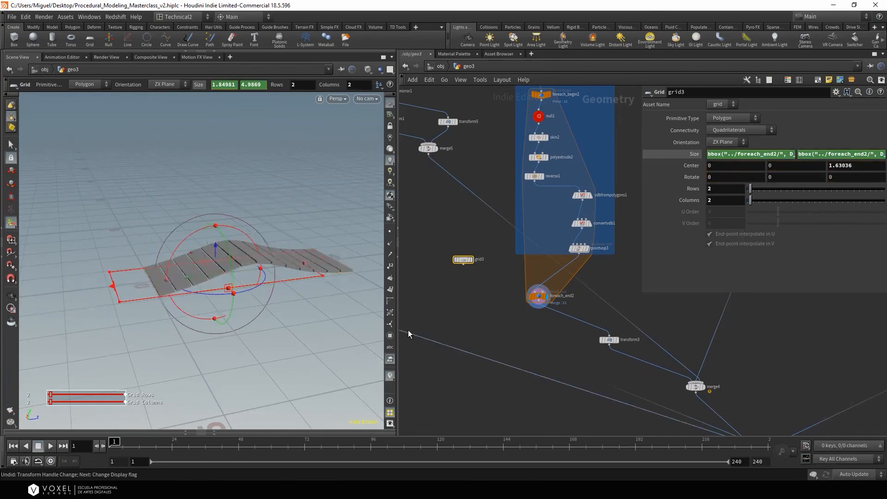
{"action": "middle_click_drag", "start_coordinate": [572, 321], "coordinate": [583, 314]}
{"action": "key", "text": "Tab"}
{"action": "key", "text": "Escape"}
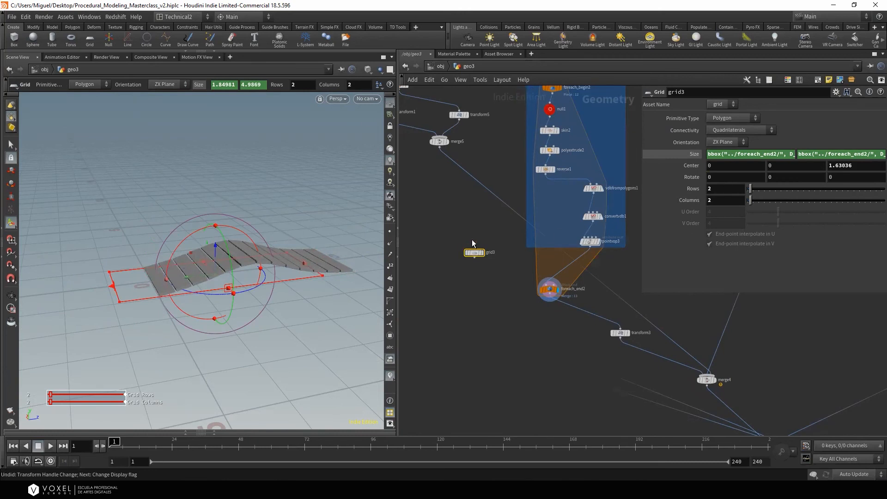
{"action": "double_click", "coordinate": [844, 165]}
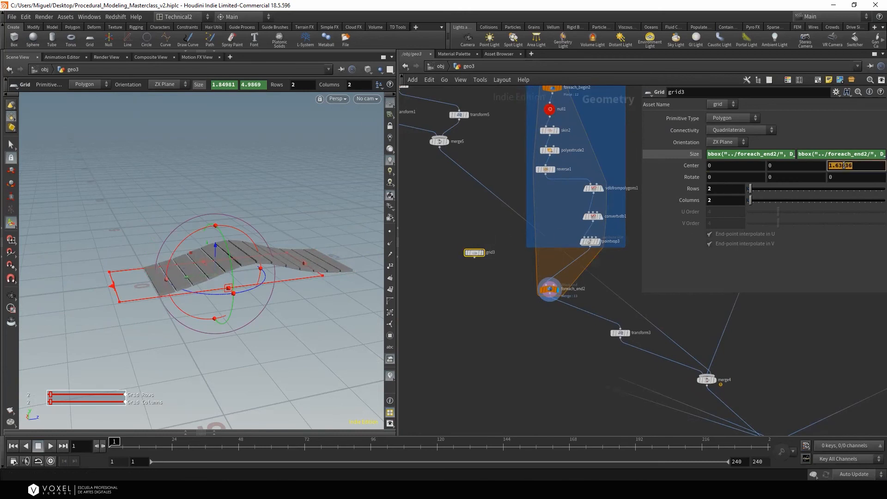
{"action": "type", "text": "0"}
{"action": "key", "text": "Return"}
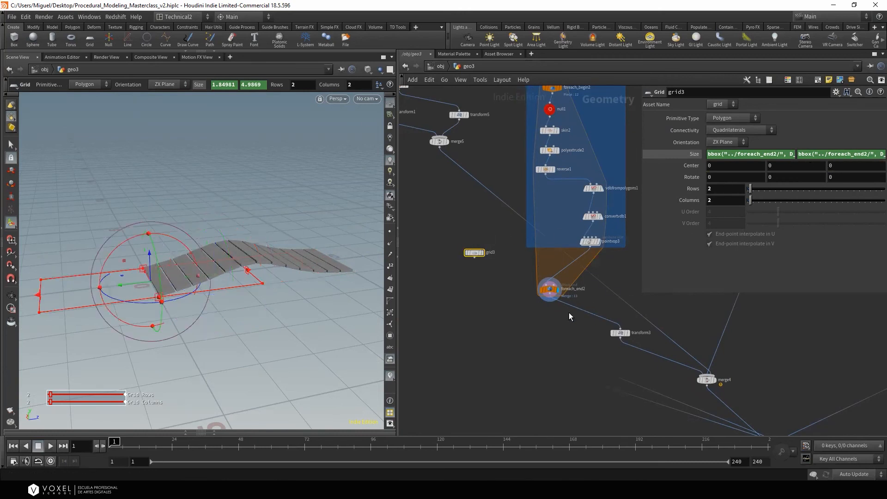
Add a Transform node after foreach_end2, display it, and move the plank run's centroid to the origin
{"action": "key", "text": "Tab"}
{"action": "type", "text": "tra"}
{"action": "left_click", "coordinate": [661, 78]}
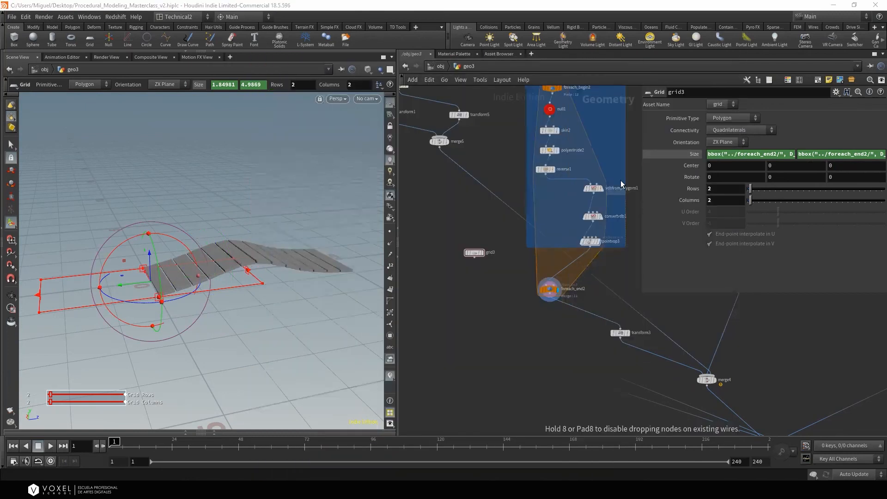
{"action": "left_click", "coordinate": [550, 320]}
{"action": "scroll", "coordinate": [549, 298], "scroll_direction": "up", "scroll_amount": 1}
{"action": "left_click", "coordinate": [550, 292]}
{"action": "left_click", "coordinate": [550, 319]}
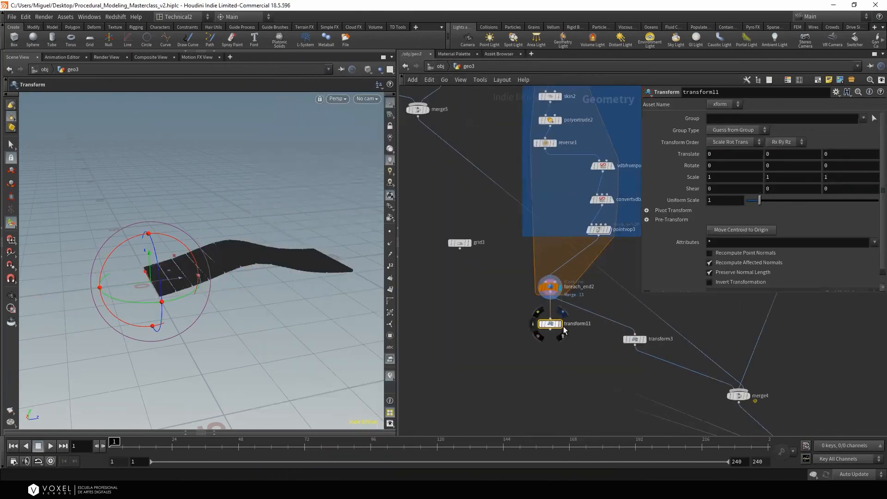
{"action": "left_click", "coordinate": [560, 324]}
{"action": "left_click", "coordinate": [733, 231]}
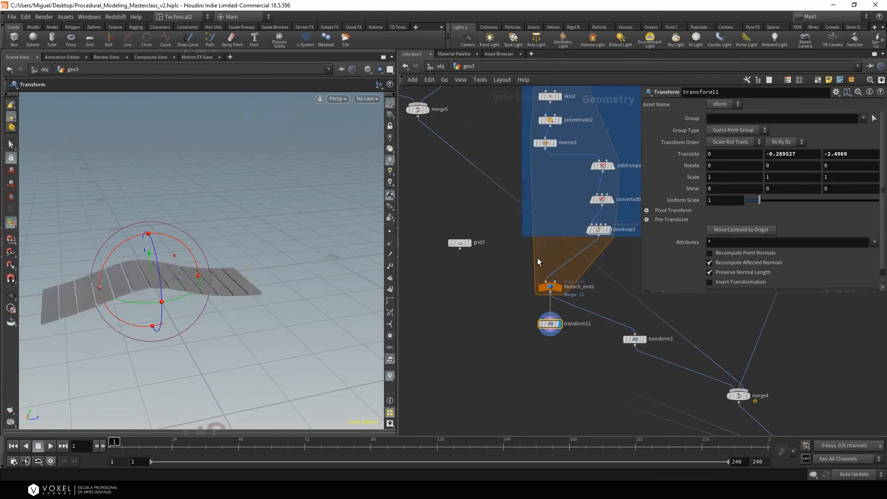
Set the Y translation of transform11 to -$YMIN and turn on the template display of grid3
{"action": "left_click_drag", "start_coordinate": [312, 302], "coordinate": [251, 269], "text": "alt"}
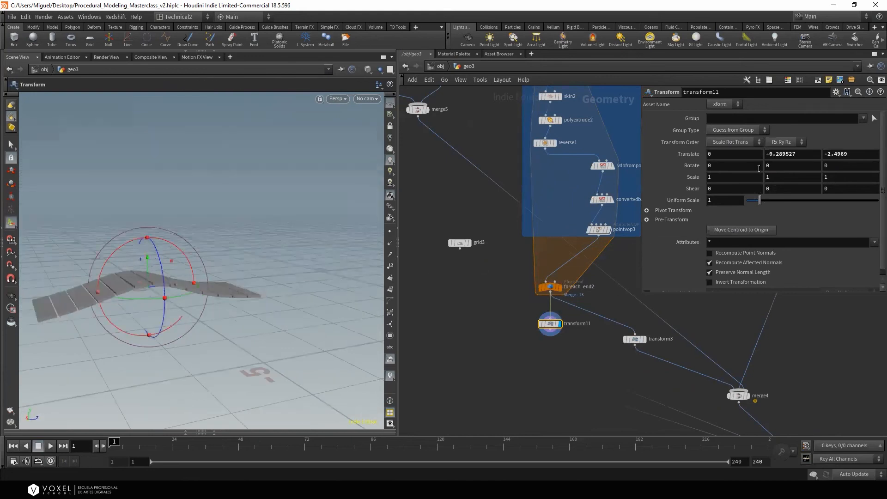
{"action": "left_click_drag", "start_coordinate": [806, 155], "coordinate": [700, 161]}
{"action": "type", "text": "-$YMIN"}
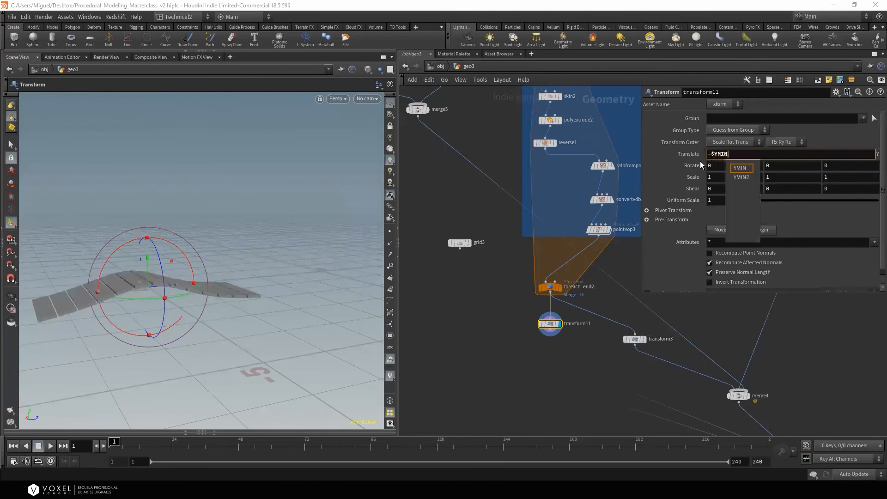
{"action": "key", "text": "Return"}
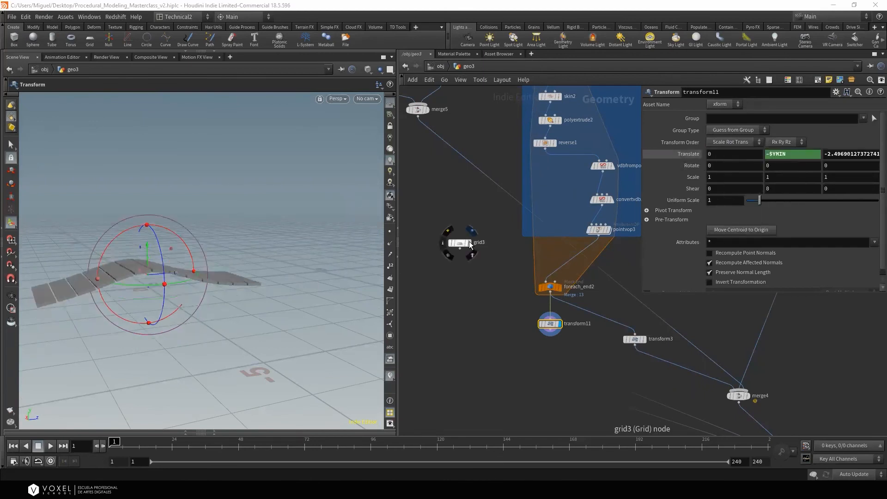
{"action": "left_click", "coordinate": [470, 254]}
{"action": "mouse_move", "coordinate": [259, 259]}
{"action": "left_mouse_down", "text": "alt"}
{"action": "mouse_move", "coordinate": [289, 269]}
{"action": "mouse_move", "coordinate": [323, 241]}
{"action": "mouse_move", "coordinate": [258, 268]}
{"action": "mouse_move", "coordinate": [257, 276]}
{"action": "left_mouse_up", "text": "alt"}
{"action": "key", "text": "t"}
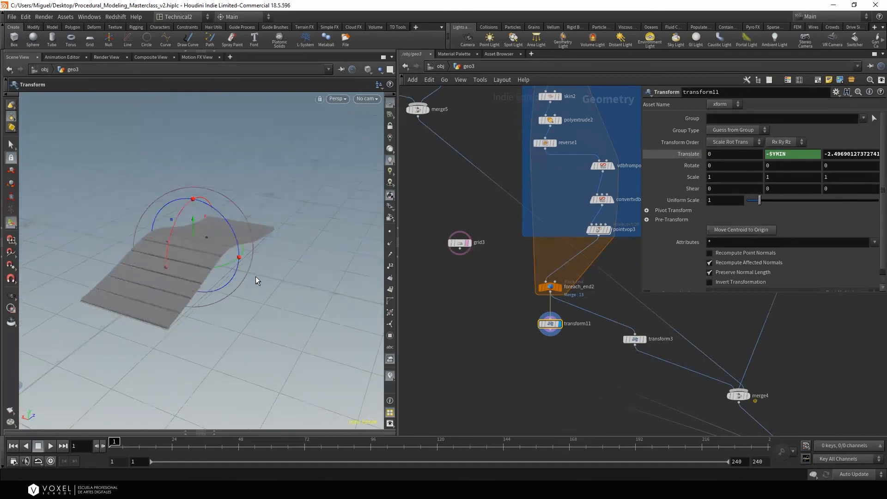
Add a Copy to Points node below grid3
{"action": "scroll", "coordinate": [464, 261], "scroll_direction": "down", "scroll_amount": 5}
{"action": "key", "text": "Tab"}
{"action": "type", "text": "cop"}
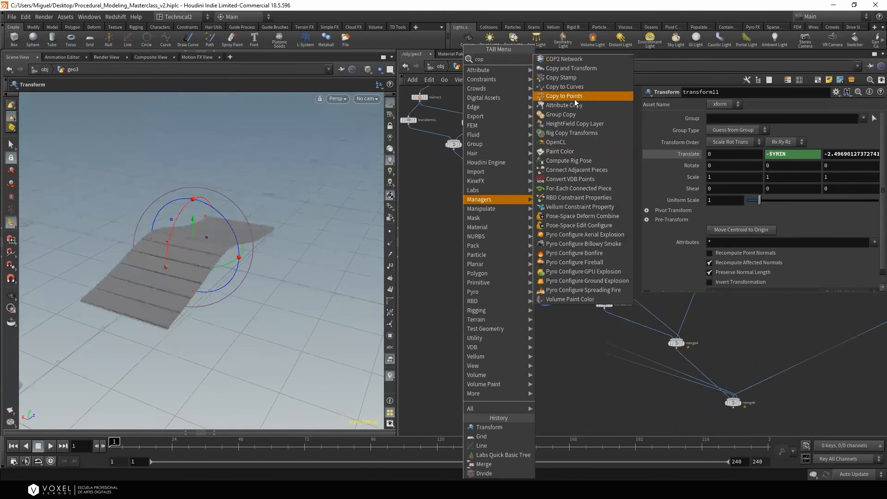
{"action": "left_click", "coordinate": [574, 98]}
{"action": "left_click", "coordinate": [464, 256]}
{"action": "scroll", "coordinate": [518, 218], "scroll_direction": "down", "scroll_amount": 5}
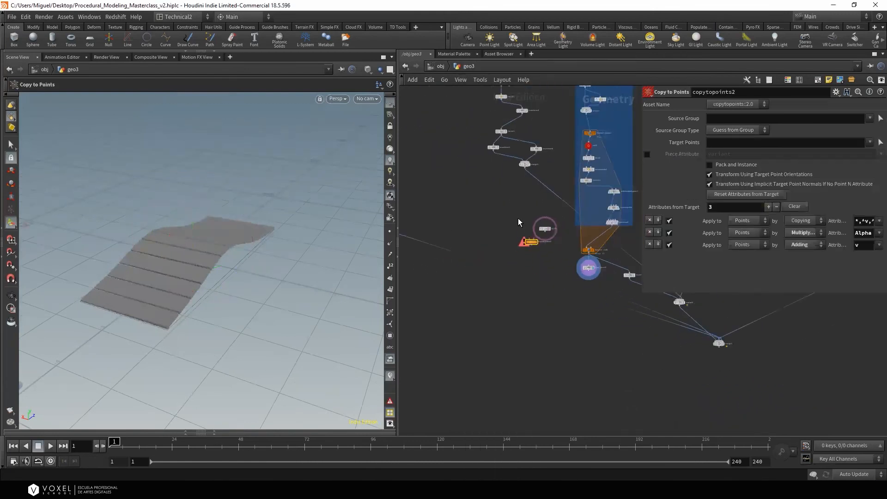
Display transform1 and polyfill1 in the post branch to examine which node holds the single post
{"action": "scroll", "coordinate": [501, 219], "scroll_direction": "up", "scroll_amount": 5}
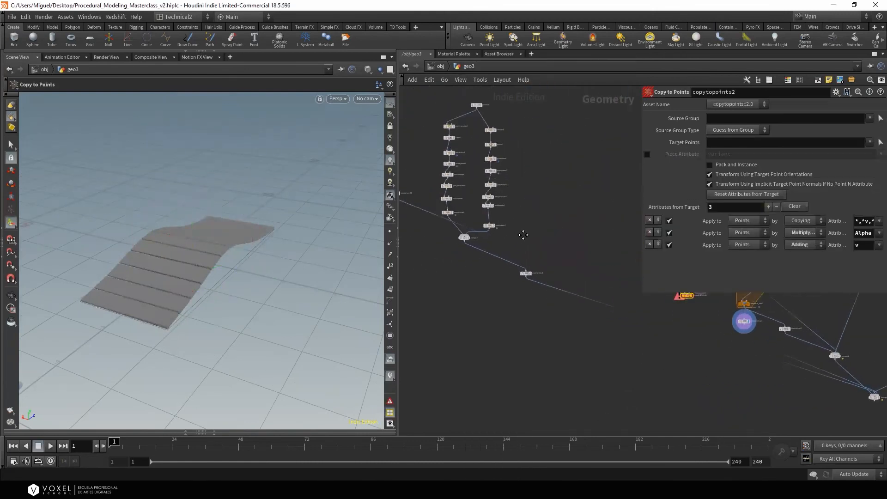
{"action": "scroll", "coordinate": [521, 238], "scroll_direction": "up", "scroll_amount": 3}
{"action": "scroll", "coordinate": [456, 270], "scroll_direction": "up", "scroll_amount": 5}
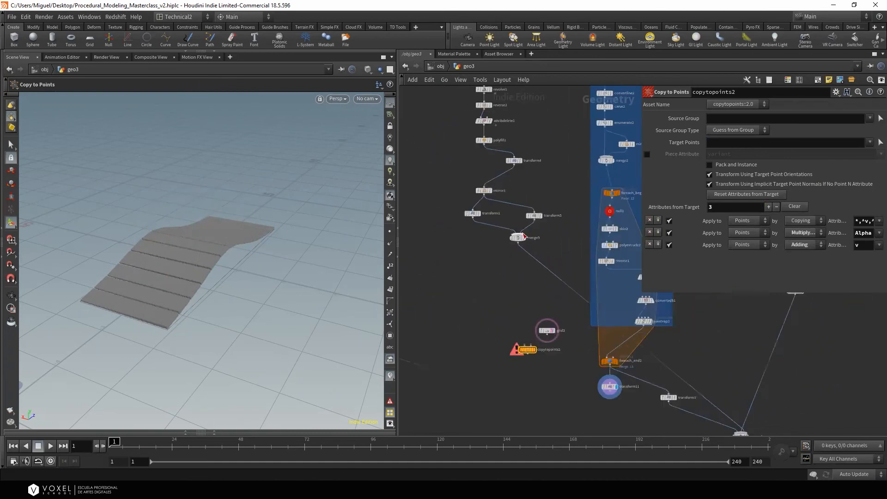
{"action": "middle_click_drag", "start_coordinate": [463, 244], "coordinate": [479, 341]}
{"action": "left_click", "coordinate": [486, 306]}
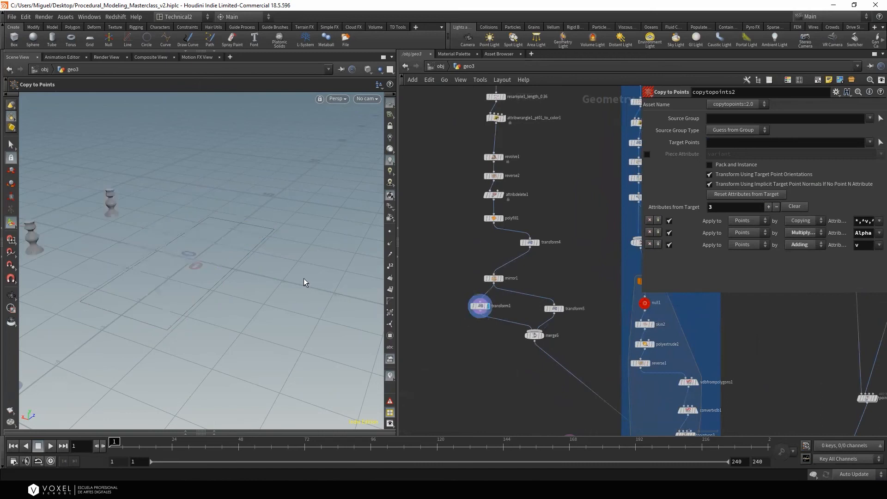
{"action": "left_click", "coordinate": [501, 218]}
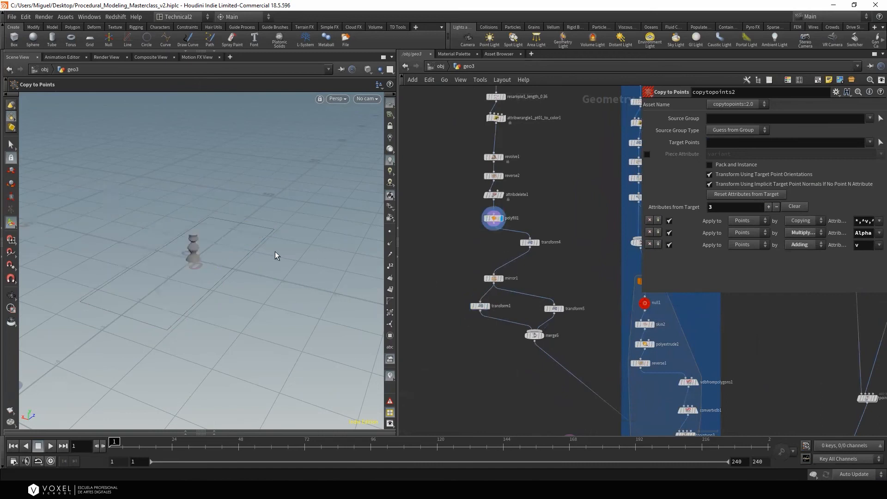
{"action": "left_click_drag", "start_coordinate": [275, 252], "coordinate": [268, 254], "text": "alt"}
Wire polyfill1 into the first input of copytopoints2 and grid3 into its second input, and display the copies
{"action": "middle_click_drag", "start_coordinate": [514, 337], "coordinate": [500, 256]}
{"action": "left_click", "coordinate": [482, 147]}
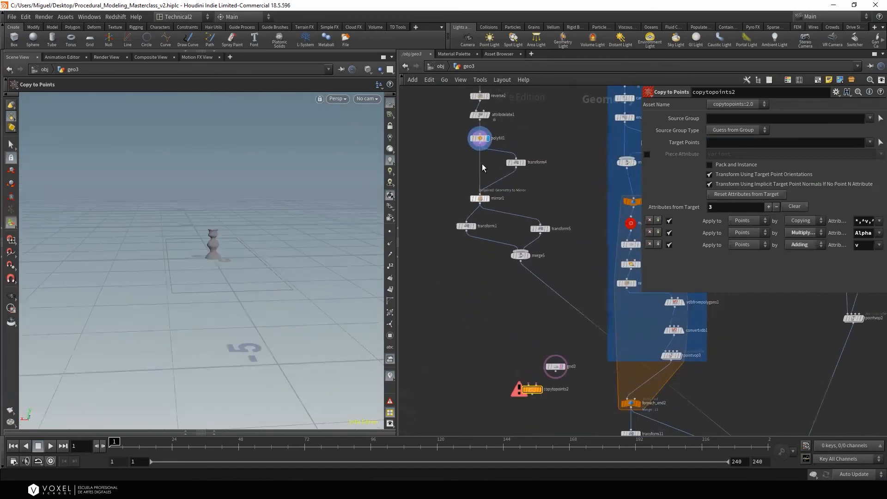
{"action": "middle_click_drag", "start_coordinate": [505, 386], "coordinate": [505, 337]}
{"action": "left_click", "coordinate": [528, 334]}
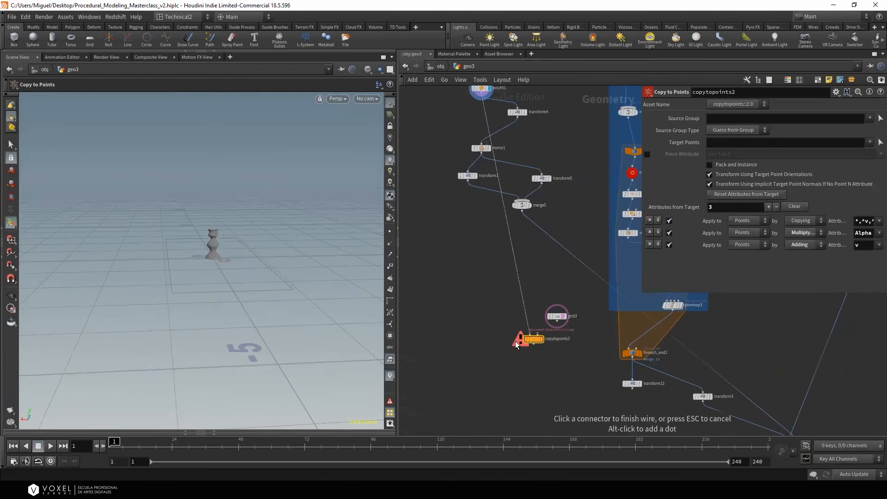
{"action": "left_click", "coordinate": [543, 342]}
{"action": "left_click", "coordinate": [557, 322]}
{"action": "left_click", "coordinate": [538, 334]}
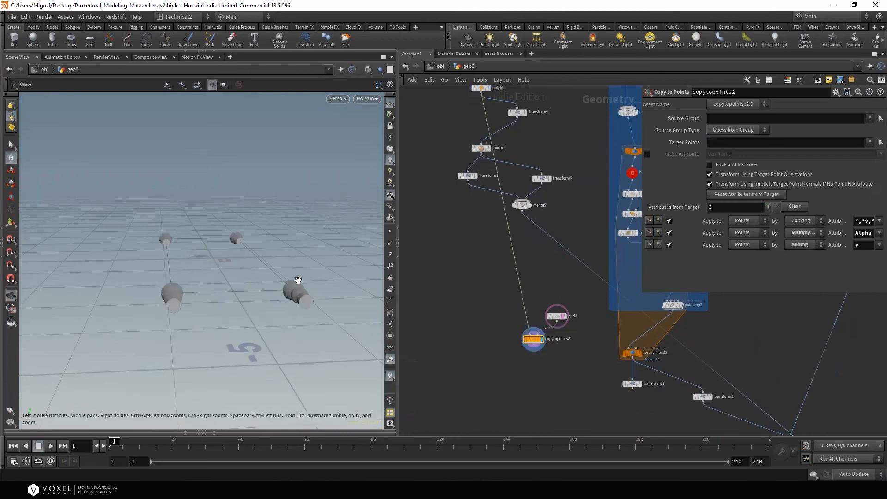
{"action": "left_click_drag", "start_coordinate": [297, 279], "coordinate": [331, 288], "text": "alt"}
{"action": "scroll", "coordinate": [576, 334], "scroll_direction": "up", "scroll_amount": 2}
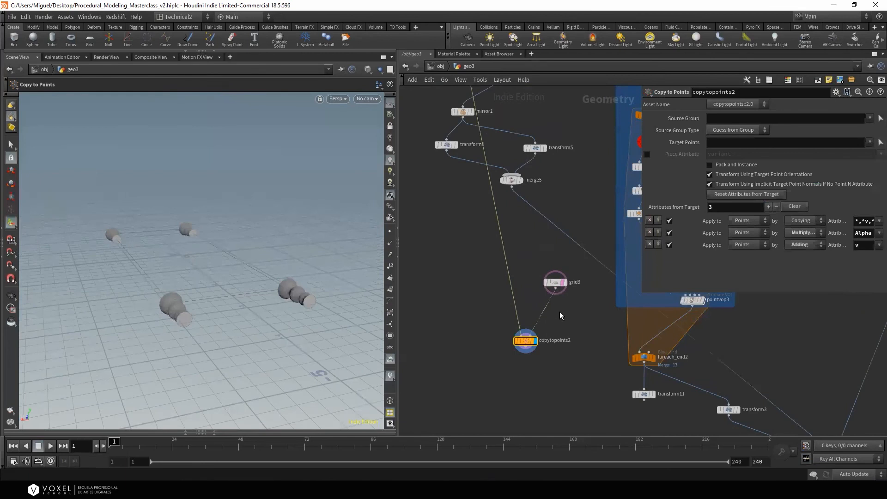
Insert an Attribute Wrangle node between grid3 and copytopoints2
{"action": "key", "text": "Tab"}
{"action": "type", "text": "wra"}
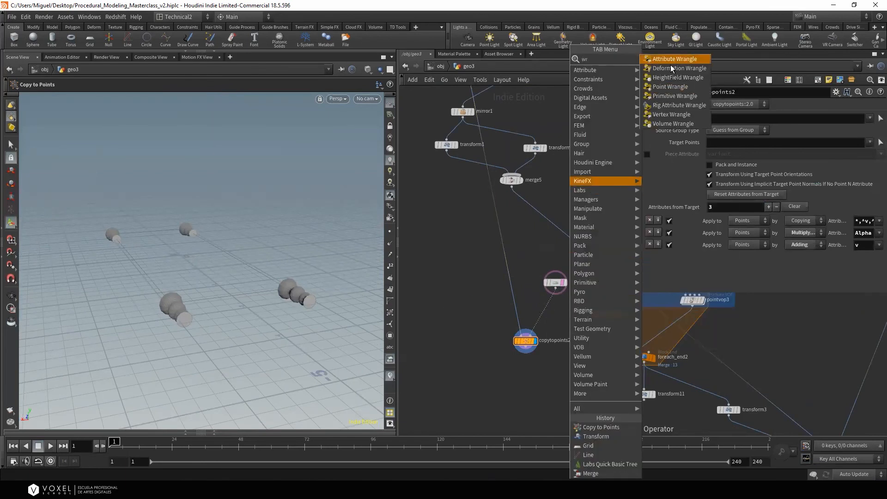
{"action": "left_click", "coordinate": [670, 61]}
{"action": "left_click", "coordinate": [550, 310]}
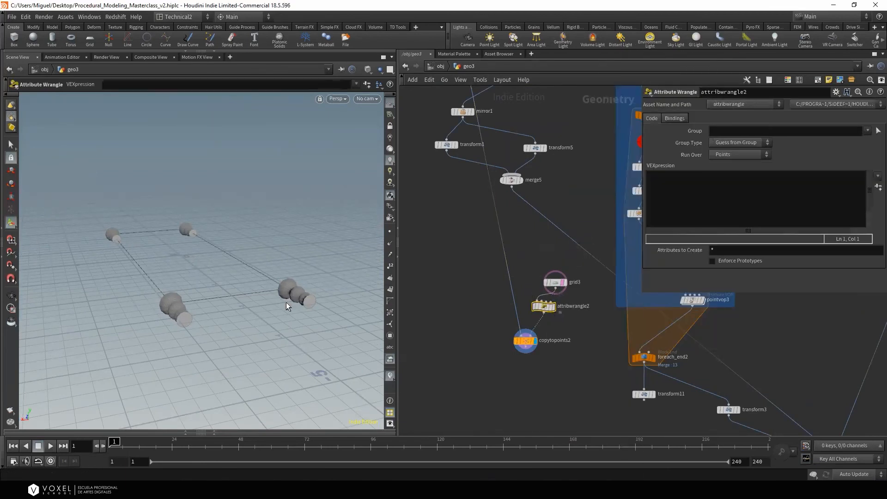
Write the VEX expression v@N =set(0,1,0); in attribwrangle2 so the point normals face up
{"action": "left_click", "coordinate": [700, 185]}
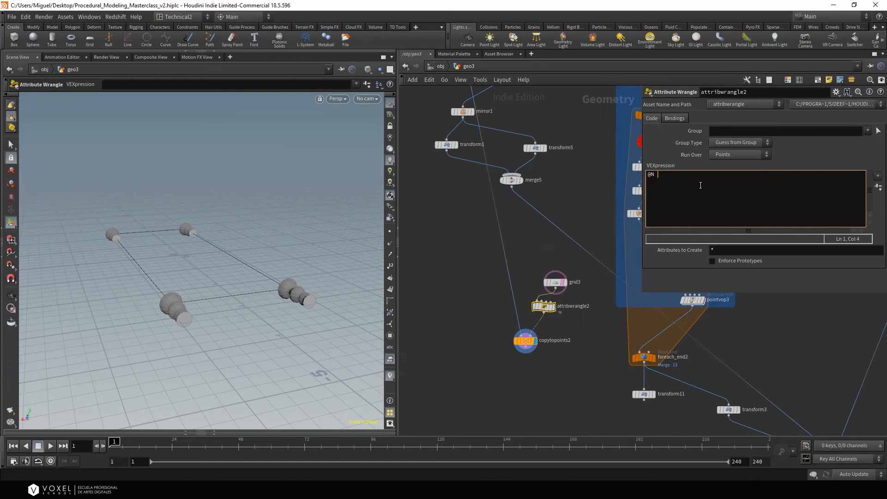
{"action": "type", "text": "@N ? s"}
{"action": "key", "text": "BackSpace"}
{"action": "key", "text": "BackSpace"}
{"action": "key", "text": "BackSpace"}
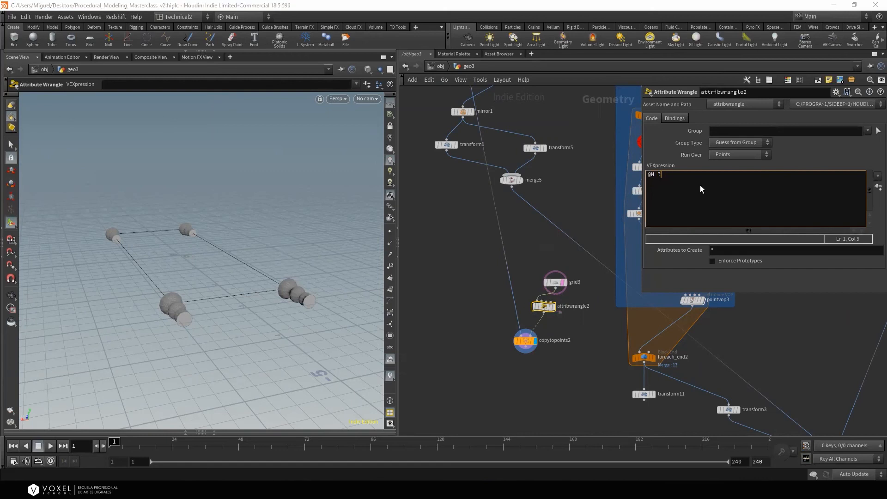
{"action": "type", "text": "=set(0,1,0);"}
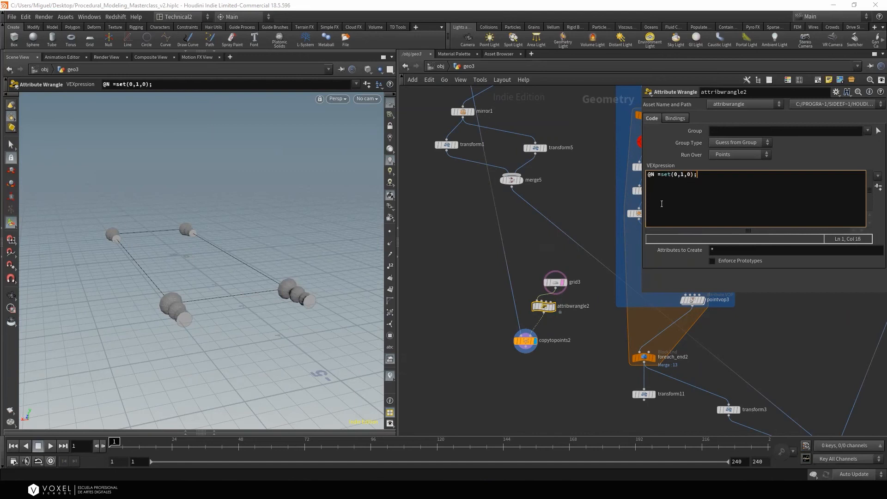
{"action": "middle_click_drag", "start_coordinate": [559, 247], "coordinate": [561, 271]}
{"action": "left_click_drag", "start_coordinate": [560, 336], "coordinate": [571, 344]}
{"action": "left_click", "coordinate": [649, 176]}
{"action": "type", "text": "v"}
{"action": "middle_click_drag", "start_coordinate": [569, 135], "coordinate": [561, 272]}
Branch a new Transform node off polyfill1 and display it
{"action": "middle_click_drag", "start_coordinate": [507, 222], "coordinate": [522, 192]}
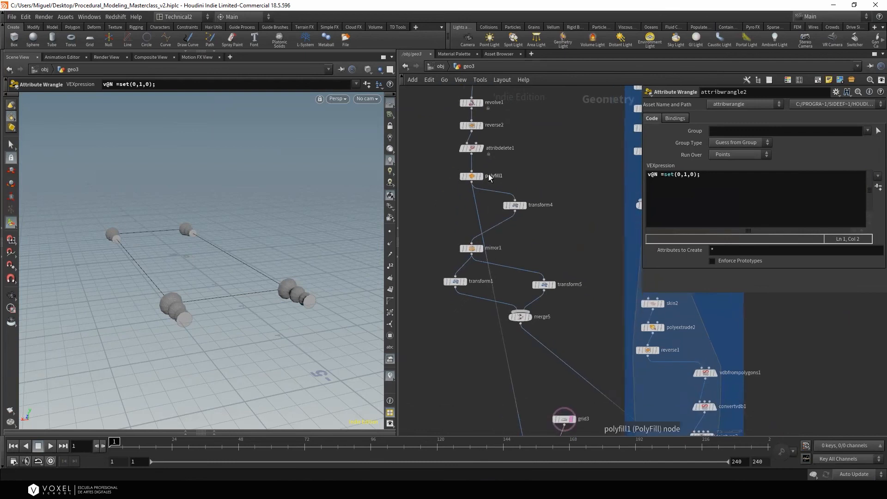
{"action": "middle_click_drag", "start_coordinate": [528, 222], "coordinate": [537, 260]}
{"action": "left_click", "coordinate": [491, 203]}
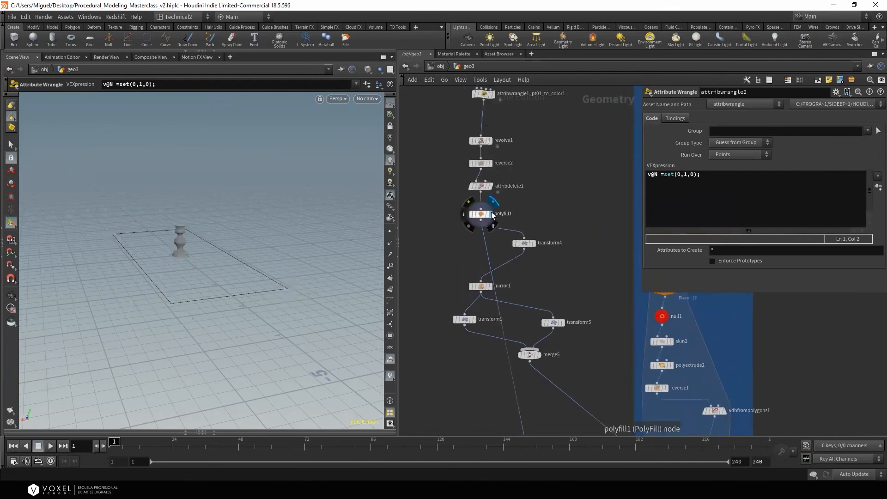
{"action": "key", "text": "Escape"}
{"action": "scroll", "coordinate": [329, 242], "scroll_direction": "up", "scroll_amount": 2}
{"action": "right_click_drag", "start_coordinate": [180, 240], "coordinate": [224, 239]}
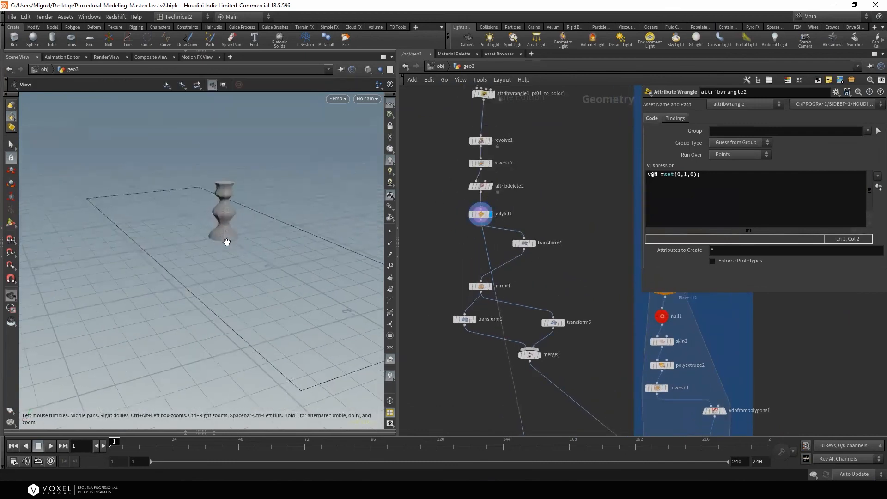
{"action": "left_click", "coordinate": [481, 225]}
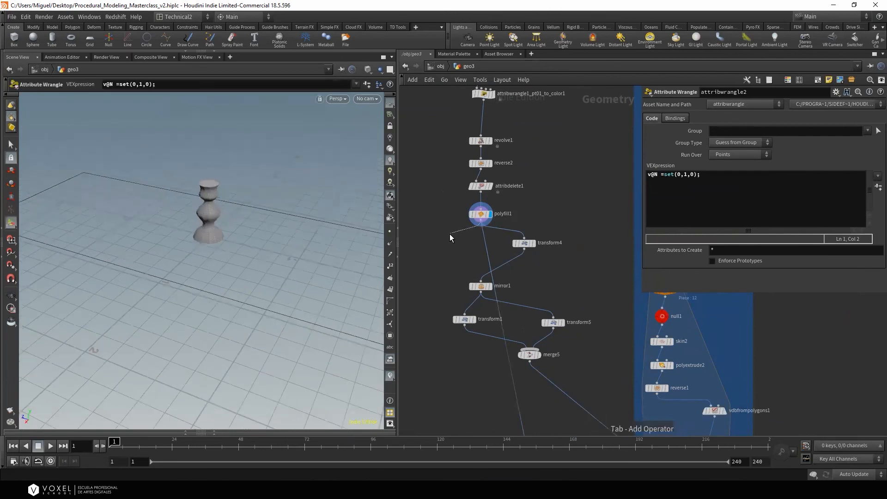
{"action": "key", "text": "Tab"}
{"action": "key", "text": "Escape"}
{"action": "left_click", "coordinate": [451, 237]}
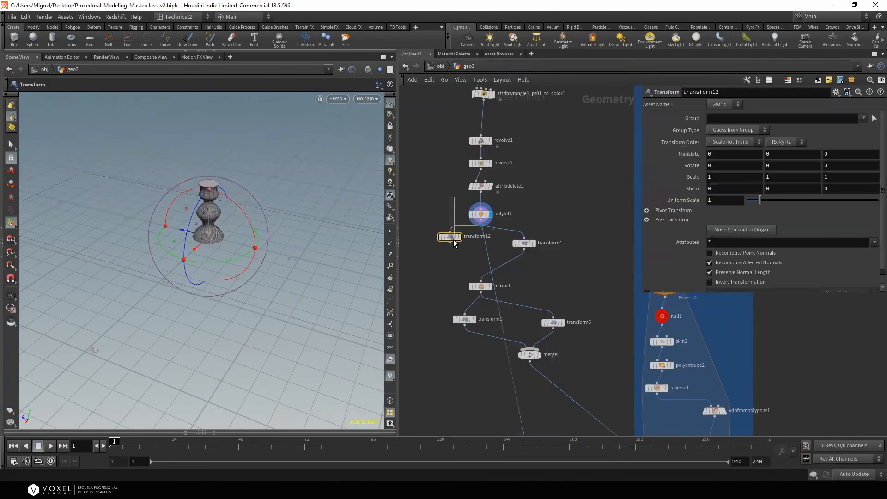
{"action": "left_click", "coordinate": [459, 237]}
Set the X rotation of transform12 to 90 to lay the post on its side
{"action": "key", "text": "space"}
{"action": "left_click_drag", "start_coordinate": [182, 265], "coordinate": [220, 255]}
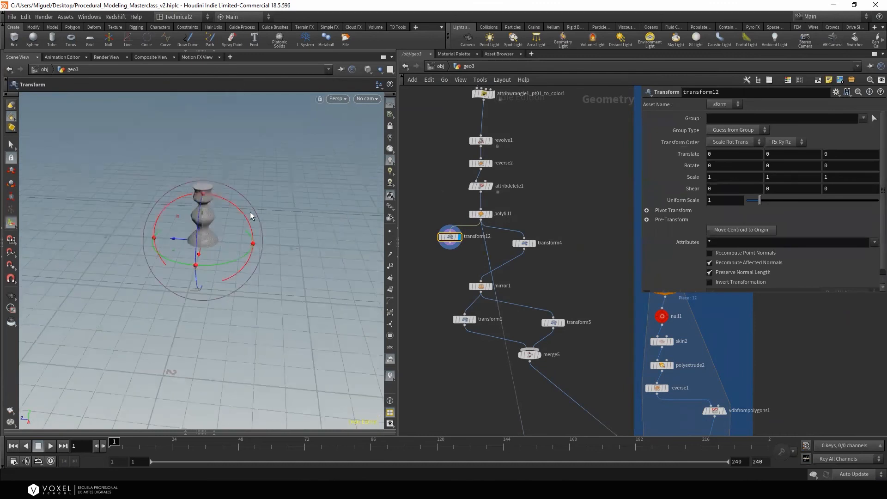
{"action": "left_click_drag", "start_coordinate": [240, 212], "coordinate": [155, 195]}
{"action": "left_click", "coordinate": [743, 168]}
{"action": "type", "text": "90"}
{"action": "key", "text": "Return"}
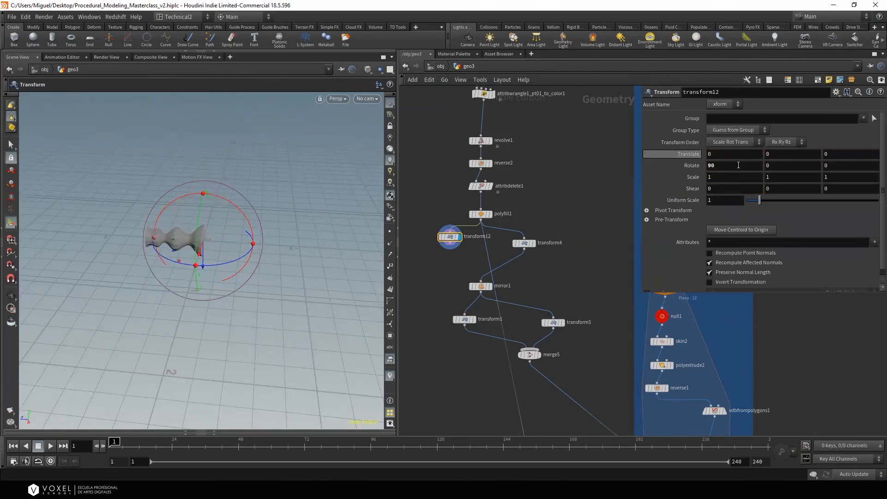
Wire transform12 into the first input of copytopoints2 in place of polyfill1, and display the copied posts
{"action": "left_click", "coordinate": [445, 243]}
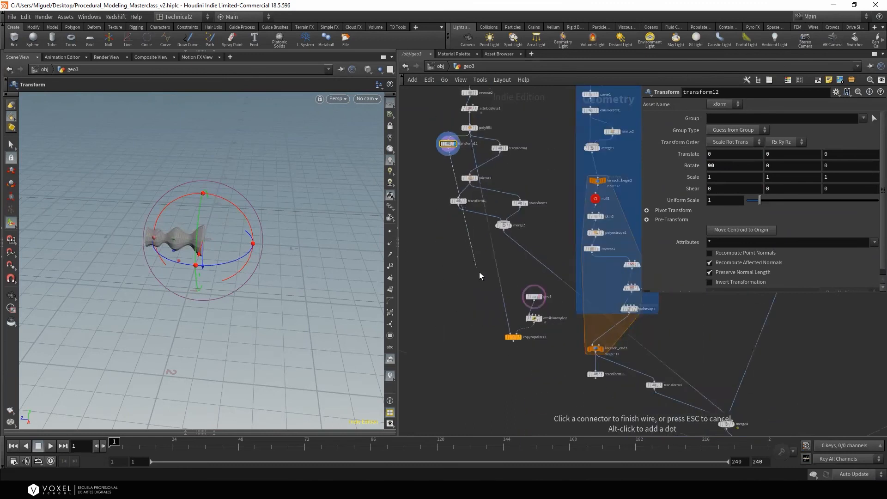
{"action": "scroll", "coordinate": [505, 314], "scroll_direction": "up", "scroll_amount": 2}
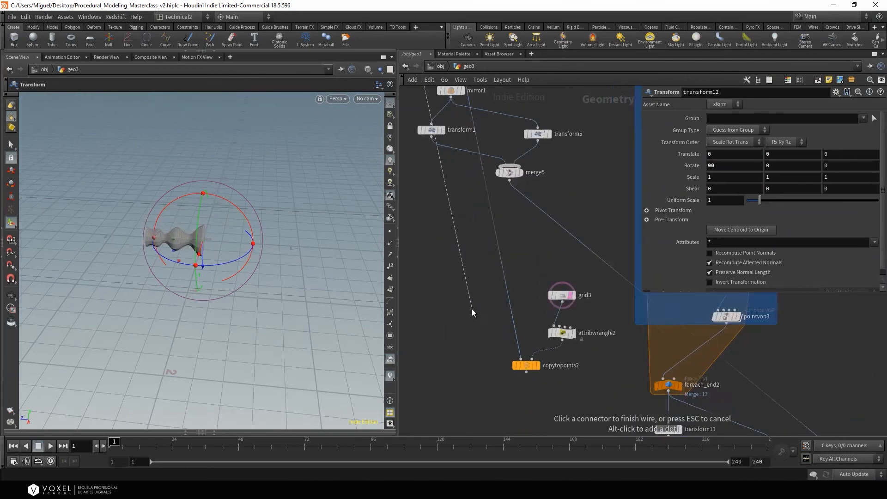
{"action": "left_click", "coordinate": [563, 334]}
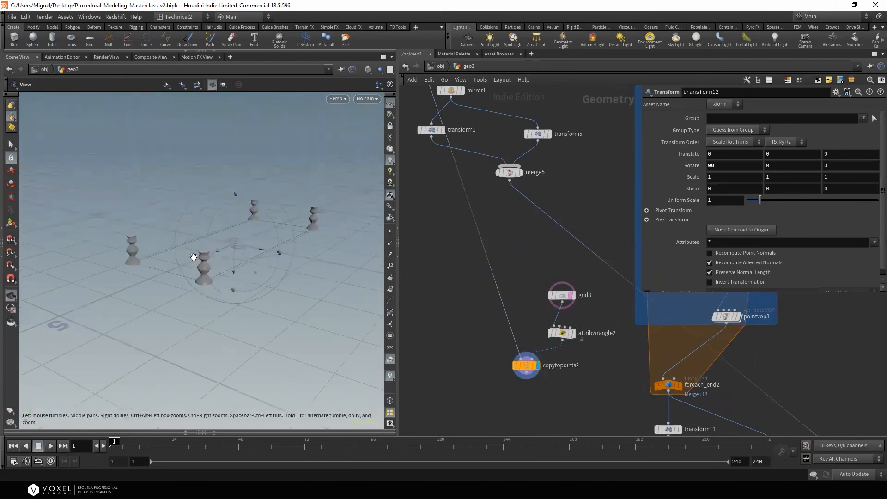
Add a Merge node, connect copytopoints2 and transform11 to it, and display the posts together with the planks
{"action": "scroll", "coordinate": [560, 312], "scroll_direction": "down", "scroll_amount": 2}
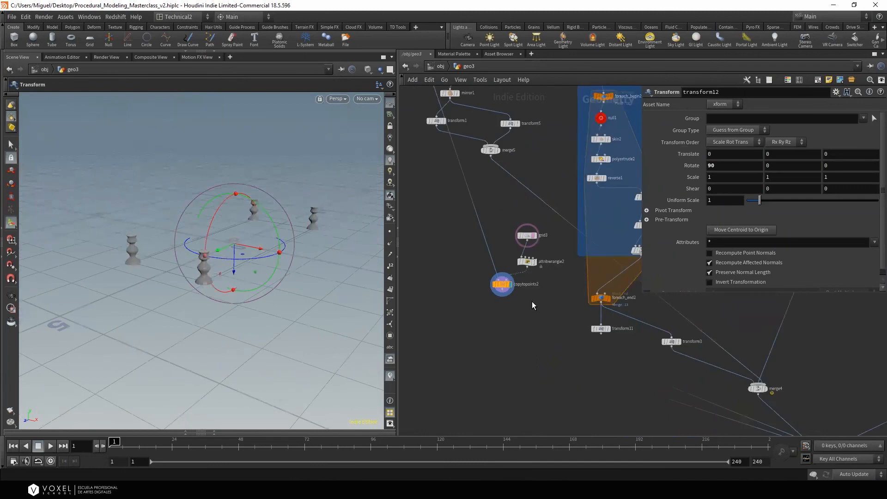
{"action": "left_click", "coordinate": [610, 329]}
{"action": "key", "text": "Tab"}
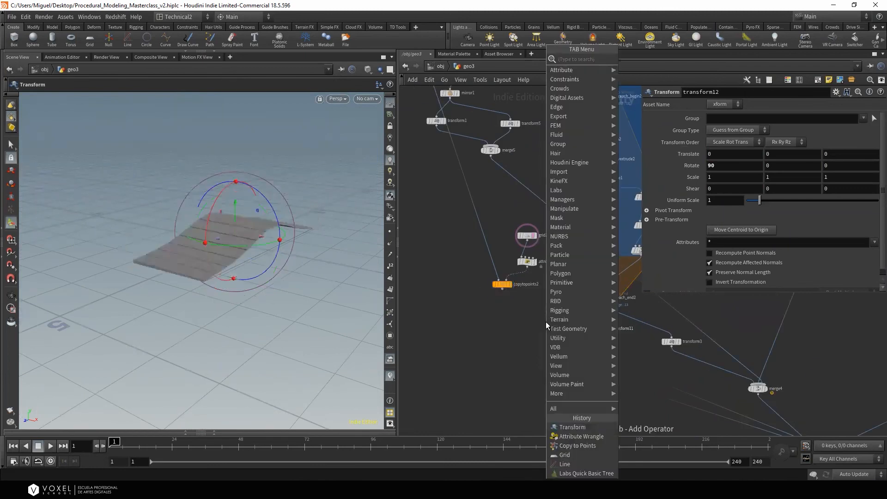
{"action": "mouse_move", "coordinate": [610, 236]}
{"action": "left_click", "coordinate": [637, 60]}
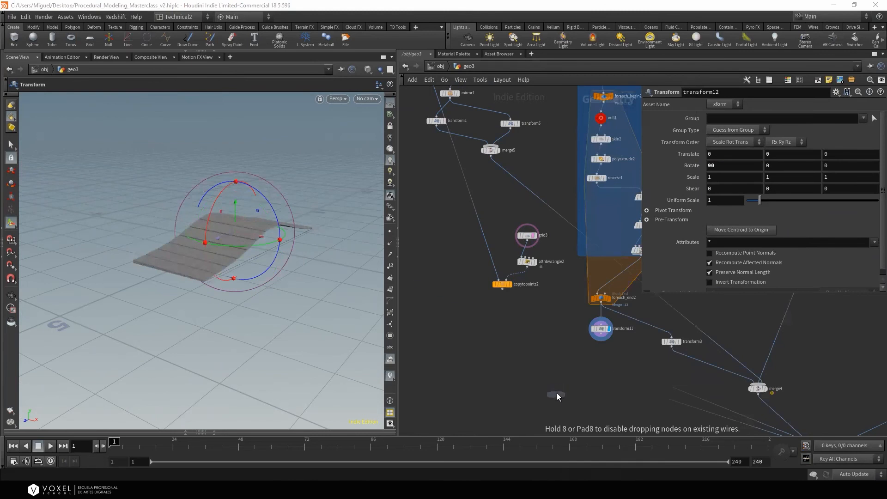
{"action": "left_click", "coordinate": [557, 394]}
{"action": "left_click", "coordinate": [503, 288]}
{"action": "left_click", "coordinate": [552, 392]}
{"action": "left_click", "coordinate": [600, 341]}
{"action": "left_click", "coordinate": [566, 398]}
{"action": "left_click", "coordinate": [561, 397]}
{"action": "left_click_drag", "start_coordinate": [231, 303], "coordinate": [257, 308], "text": "alt"}
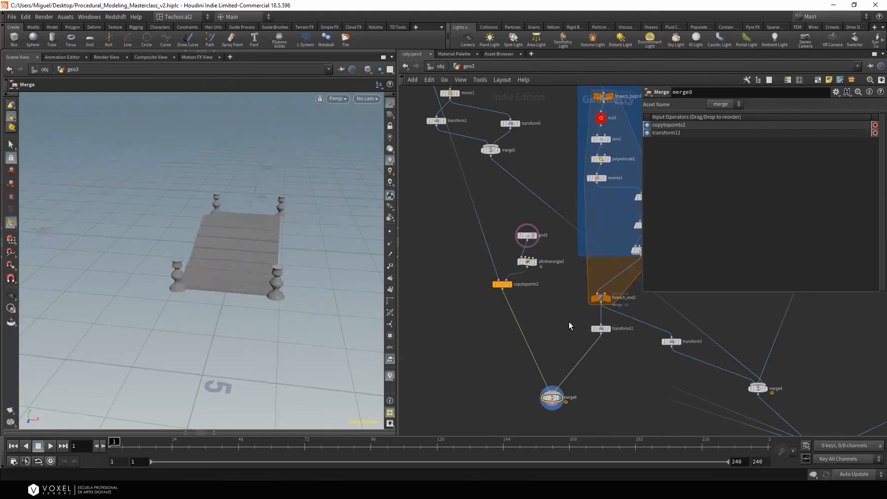
Set the length of the line node line1_6.8_length_y_100_pts, at the start of the puente network, to 8
{"action": "middle_click_drag", "start_coordinate": [569, 322], "coordinate": [548, 345]}
{"action": "middle_click_drag", "start_coordinate": [549, 106], "coordinate": [516, 380]}
{"action": "left_click", "coordinate": [543, 189]}
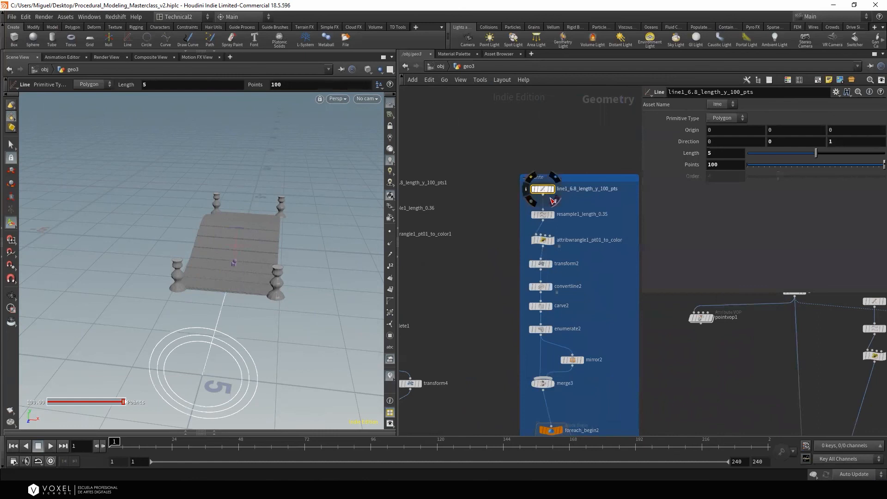
{"action": "left_click_drag", "start_coordinate": [734, 154], "coordinate": [661, 160]}
{"action": "type", "text": "8"}
{"action": "key", "text": "Return"}
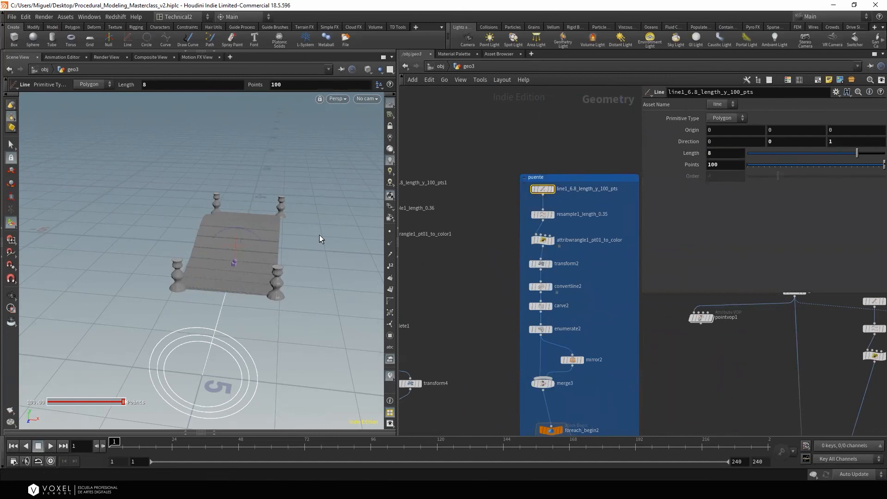
Orbit the planks and posts, and display only the puente line node line1_6.8_length_y_100_pts
{"action": "key", "text": "Escape"}
{"action": "left_click_drag", "start_coordinate": [320, 239], "coordinate": [220, 274]}
{"action": "key", "text": "Return"}
{"action": "right_click_drag", "start_coordinate": [201, 269], "coordinate": [181, 282], "text": "alt"}
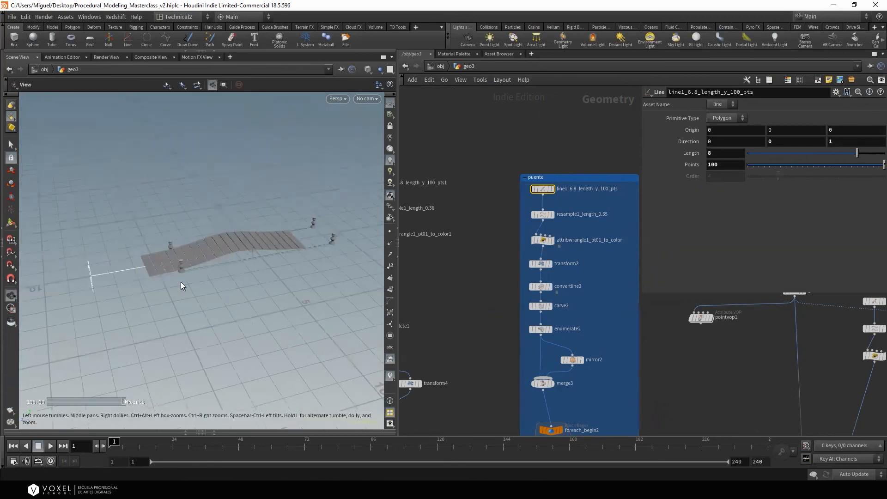
{"action": "left_click", "coordinate": [543, 189]}
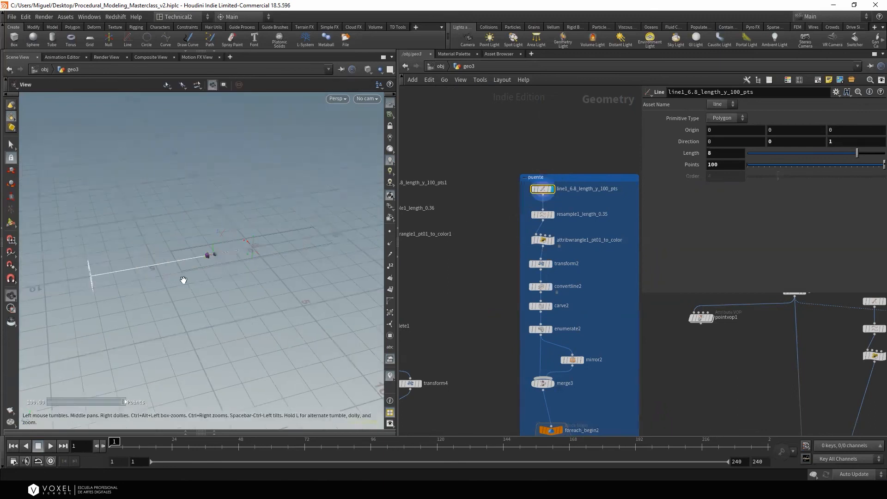
{"action": "right_click_drag", "start_coordinate": [282, 259], "coordinate": [324, 262], "text": "alt"}
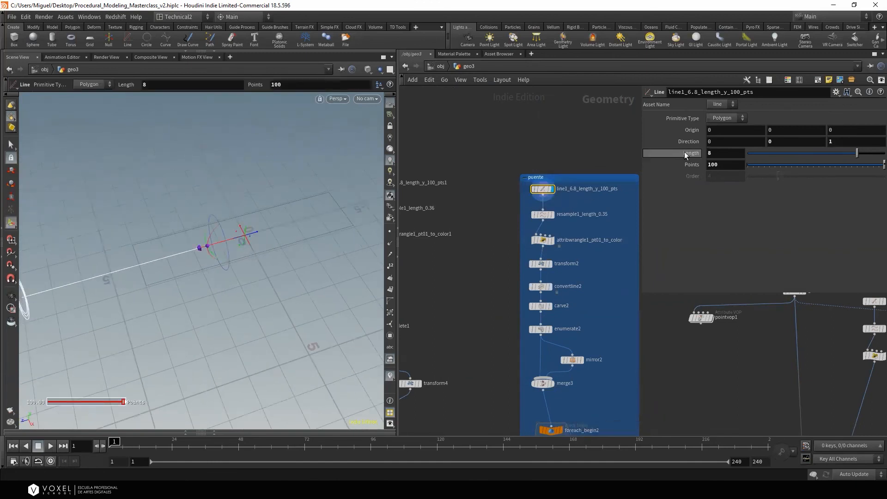
Reference the line's Length parameter in its X origin and divide it by -2, giving the expression ch("dist")/-2
{"action": "right_click", "coordinate": [716, 151]}
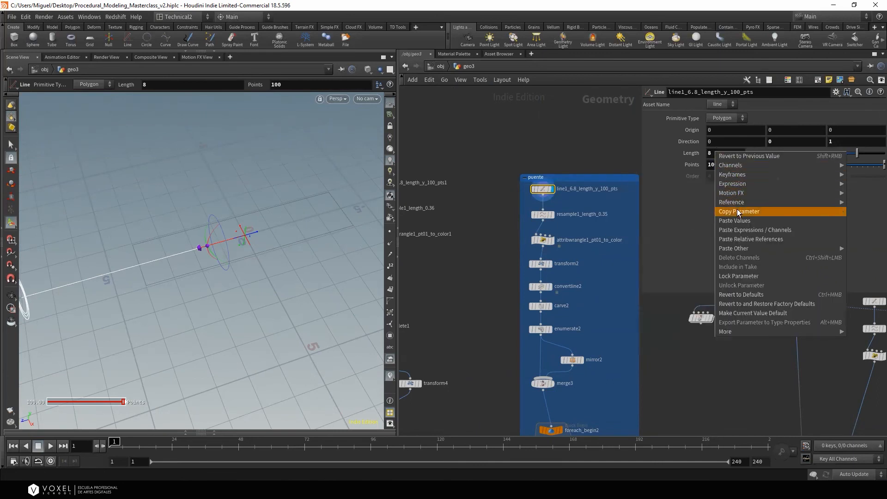
{"action": "left_click", "coordinate": [737, 210]}
{"action": "right_click", "coordinate": [716, 130]}
{"action": "left_click", "coordinate": [741, 219]}
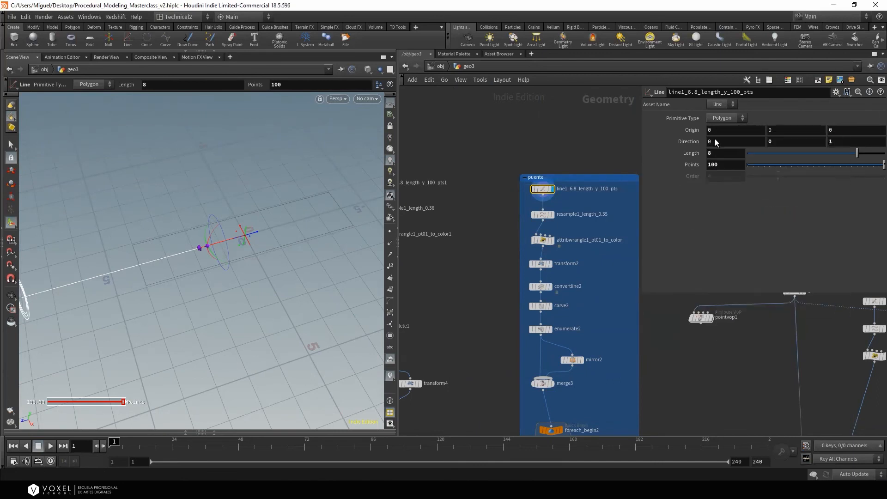
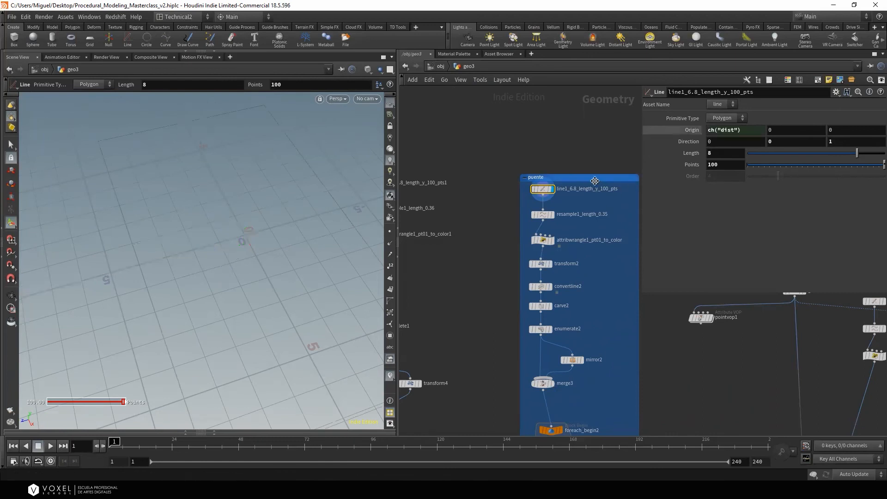
{"action": "left_click", "coordinate": [733, 132]}
{"action": "type", "text": "/-2"}
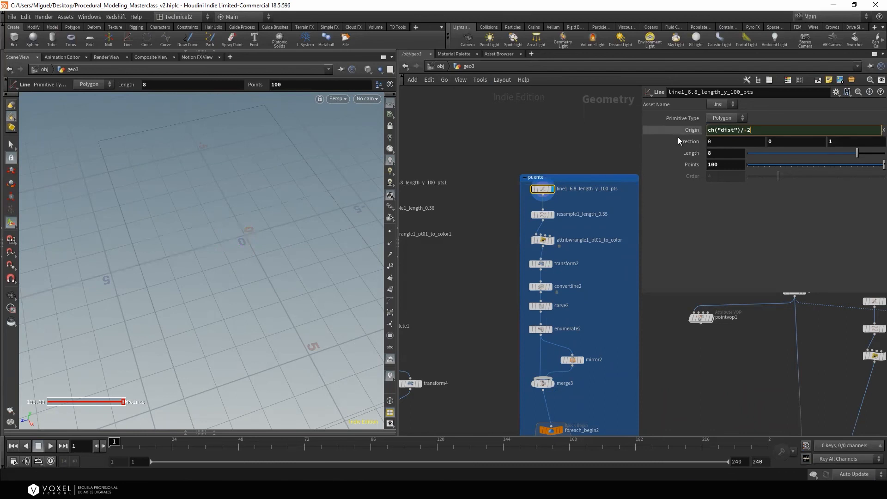
{"action": "key", "text": "Return"}
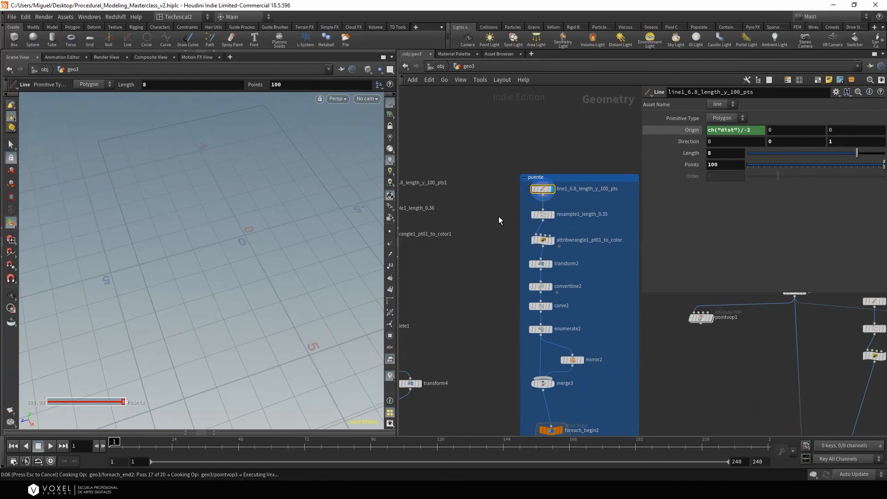
Display merge8 and examine how the corner posts line up with the plank run
{"action": "scroll", "coordinate": [495, 227], "scroll_direction": "down", "scroll_amount": 3}
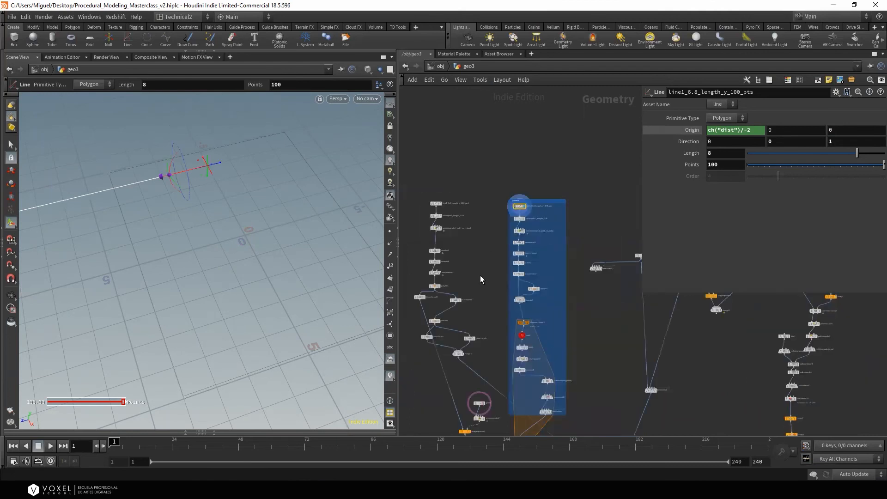
{"action": "middle_click_drag", "start_coordinate": [481, 279], "coordinate": [513, 253]}
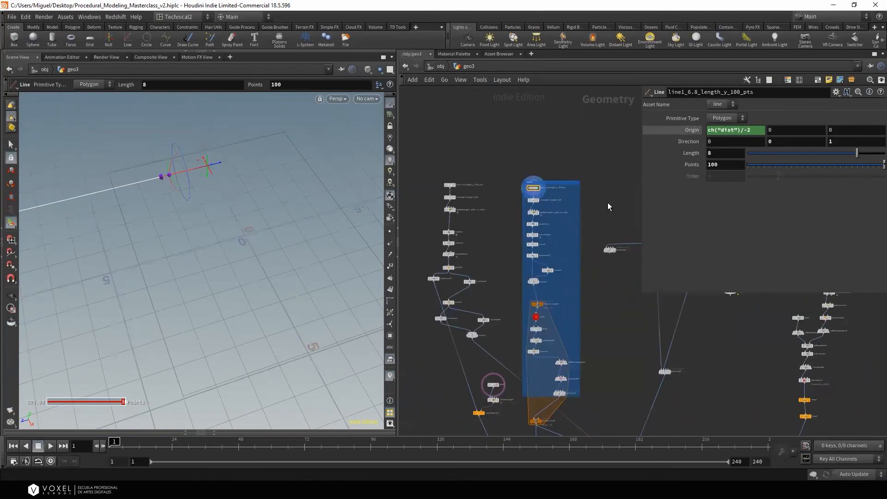
{"action": "key", "text": "space+g"}
{"action": "right_click_drag", "start_coordinate": [185, 265], "coordinate": [201, 287], "text": "alt"}
{"action": "left_click_drag", "start_coordinate": [201, 287], "coordinate": [204, 300], "text": "alt"}
{"action": "key", "text": "Return"}
{"action": "middle_click_drag", "start_coordinate": [515, 320], "coordinate": [524, 173]}
{"action": "scroll", "coordinate": [548, 296], "scroll_direction": "up", "scroll_amount": 3}
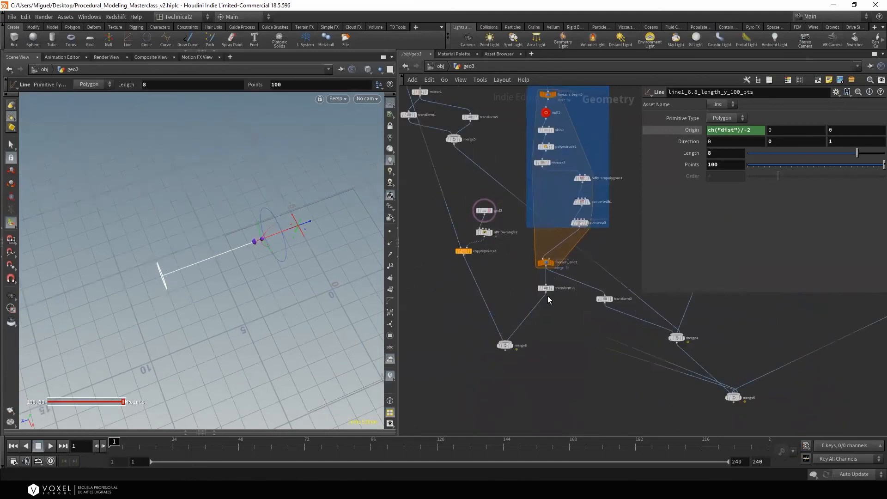
{"action": "left_click", "coordinate": [513, 348]}
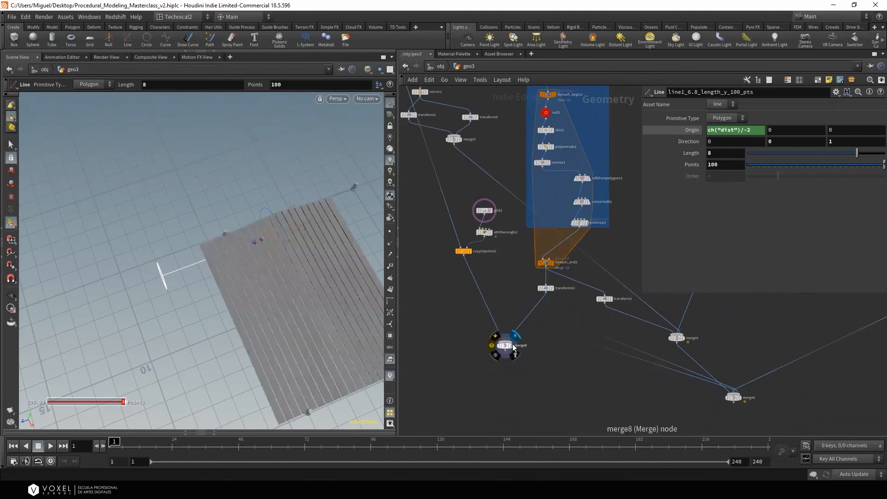
{"action": "key", "text": "Escape"}
{"action": "left_click_drag", "start_coordinate": [258, 297], "coordinate": [262, 259]}
{"action": "middle_click_drag", "start_coordinate": [262, 259], "coordinate": [263, 269], "text": "alt"}
{"action": "middle_click_drag", "start_coordinate": [413, 250], "coordinate": [426, 333]}
{"action": "scroll", "coordinate": [540, 309], "scroll_direction": "up", "scroll_amount": 2}
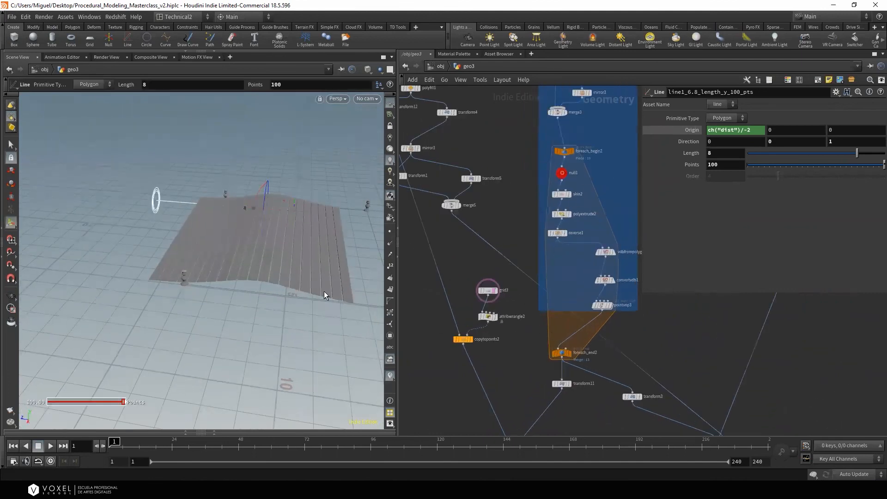
Display transform12 and inspect where the single post sits relative to the world origin
{"action": "scroll", "coordinate": [324, 291], "scroll_direction": "down", "scroll_amount": 1}
{"action": "middle_click_drag", "start_coordinate": [501, 214], "coordinate": [490, 278]}
{"action": "scroll", "coordinate": [492, 319], "scroll_direction": "down", "scroll_amount": 2}
{"action": "middle_click_drag", "start_coordinate": [508, 316], "coordinate": [516, 259]}
{"action": "middle_click", "coordinate": [515, 288]}
{"action": "middle_click_drag", "start_coordinate": [505, 322], "coordinate": [526, 345]}
{"action": "middle_click_drag", "start_coordinate": [477, 177], "coordinate": [498, 249]}
{"action": "left_click", "coordinate": [471, 211]}
{"action": "key", "text": "space+g"}
{"action": "scroll", "coordinate": [276, 274], "scroll_direction": "down", "scroll_amount": 5}
{"action": "middle_click_drag", "start_coordinate": [275, 275], "coordinate": [203, 263]}
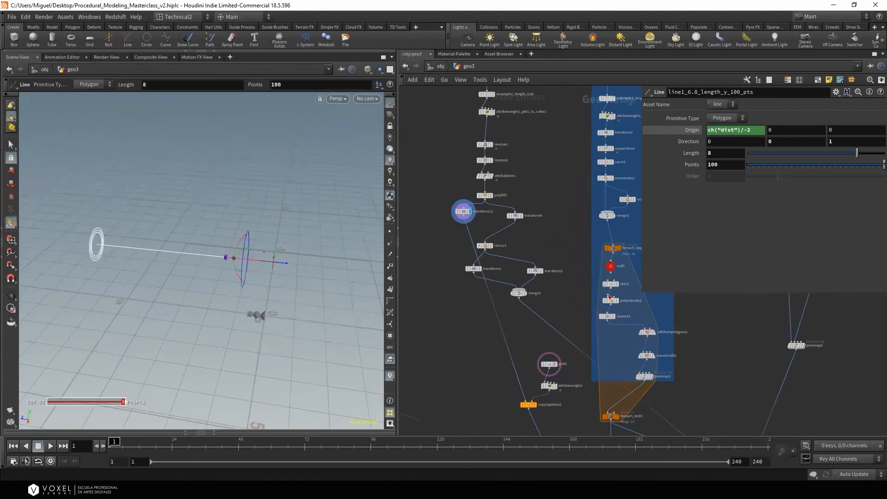
Display the planks from transform11 and activate that node for editing
{"action": "middle_click_drag", "start_coordinate": [609, 298], "coordinate": [549, 135]}
{"action": "scroll", "coordinate": [560, 283], "scroll_direction": "up", "scroll_amount": 3}
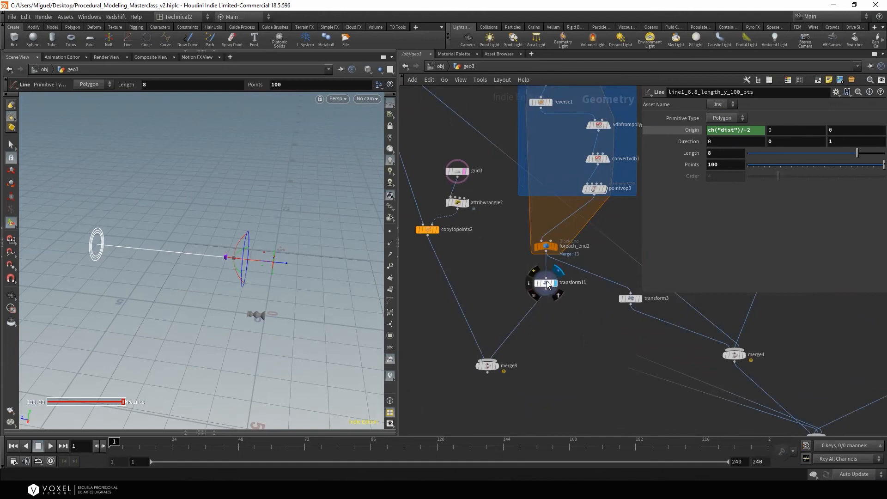
{"action": "left_click", "coordinate": [547, 284]}
{"action": "scroll", "coordinate": [224, 309], "scroll_direction": "down", "scroll_amount": 3}
{"action": "left_click_drag", "start_coordinate": [223, 309], "coordinate": [297, 306], "text": "alt"}
{"action": "key", "text": "t"}
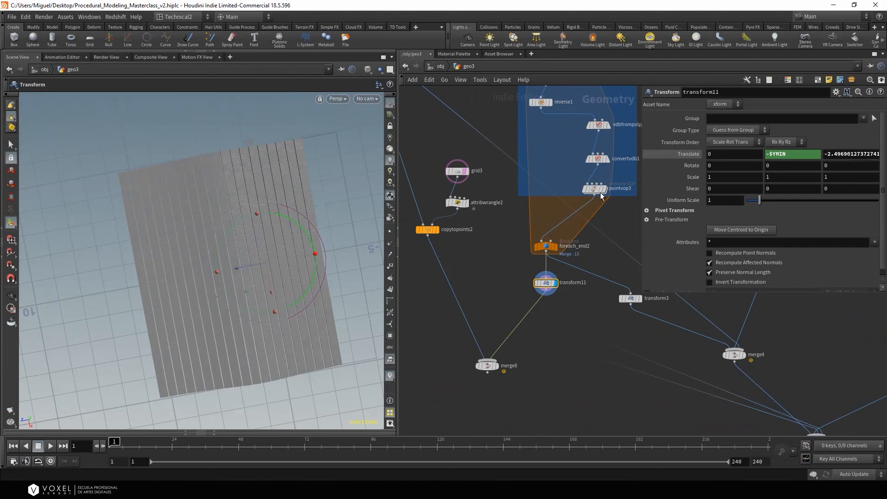
Center the planks in transform11 by setting Translate X to -$CEX and Translate Z to -$CEZ
{"action": "left_click", "coordinate": [729, 160]}
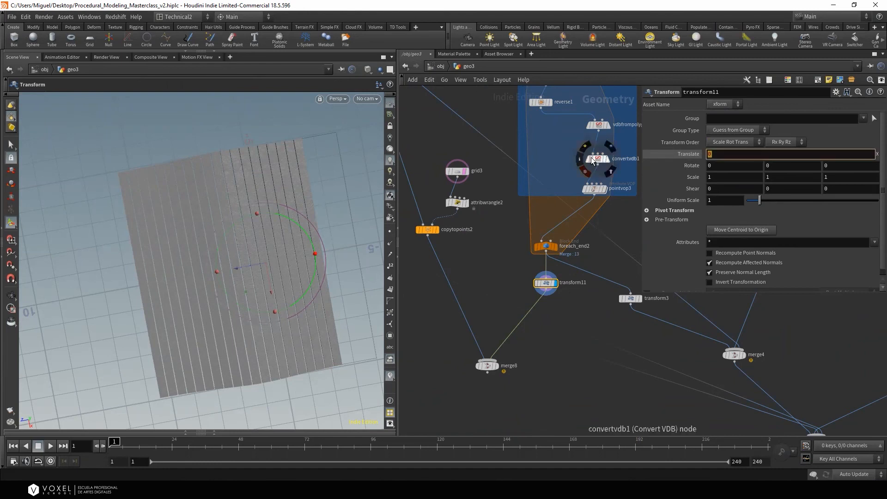
{"action": "type", "text": "-$CEX"}
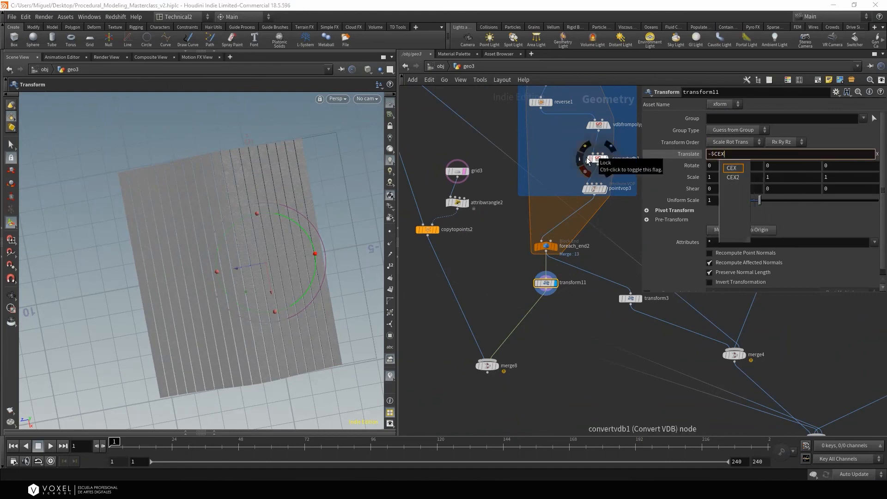
{"action": "key", "text": "Return"}
{"action": "double_click", "coordinate": [854, 155]}
{"action": "type", "text": "-$C"}
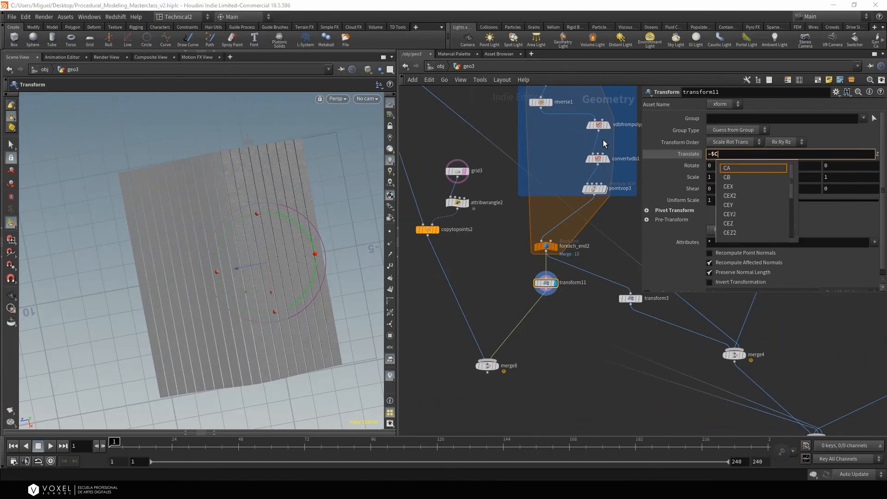
{"action": "type", "text": "EZ"}
{"action": "key", "text": "Return"}
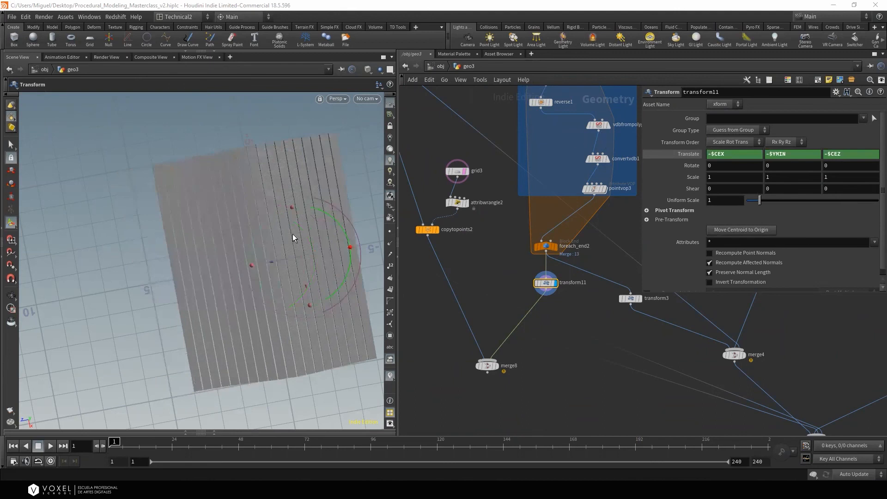
Display merge8 and check the centered planks against the corner posts
{"action": "left_click_drag", "start_coordinate": [306, 259], "coordinate": [428, 266], "text": "alt"}
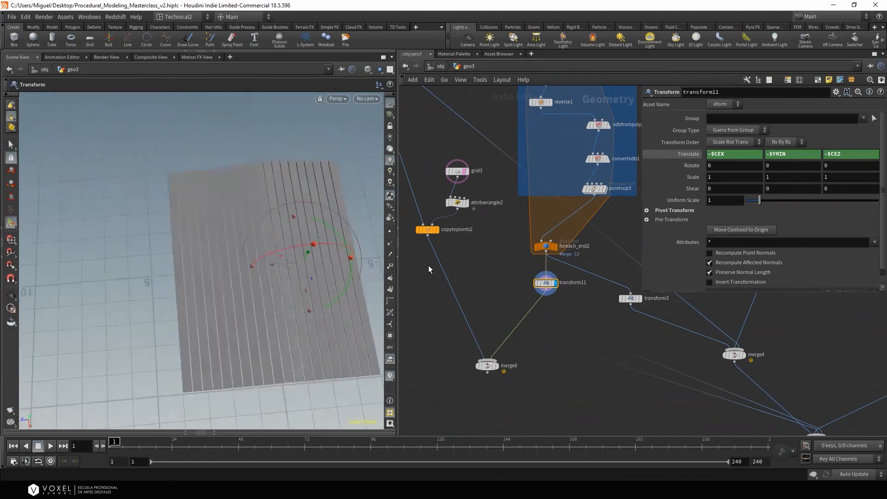
{"action": "mouse_move", "coordinate": [303, 266]}
{"action": "left_mouse_down", "text": "alt"}
{"action": "mouse_move", "coordinate": [311, 237]}
{"action": "mouse_move", "coordinate": [283, 249]}
{"action": "mouse_move", "coordinate": [291, 254]}
{"action": "left_mouse_up", "text": "alt"}
{"action": "mouse_move", "coordinate": [498, 367]}
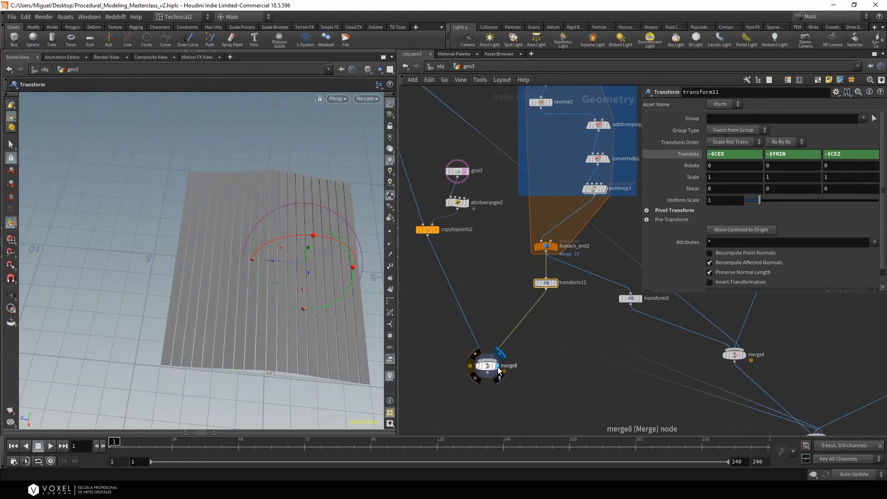
{"action": "mouse_move", "coordinate": [376, 348]}
{"action": "left_mouse_down", "text": "alt"}
{"action": "mouse_move", "coordinate": [404, 329]}
{"action": "mouse_move", "coordinate": [337, 269]}
{"action": "mouse_move", "coordinate": [420, 300]}
{"action": "left_mouse_up", "text": "alt"}
Review the parameters of the line, mirror2 and enumerate2 nodes in the puente network
{"action": "scroll", "coordinate": [472, 259], "scroll_direction": "down", "scroll_amount": 2}
{"action": "middle_click_drag", "start_coordinate": [493, 242], "coordinate": [488, 386]}
{"action": "middle_click_drag", "start_coordinate": [582, 153], "coordinate": [581, 298]}
{"action": "scroll", "coordinate": [519, 190], "scroll_direction": "up", "scroll_amount": 2}
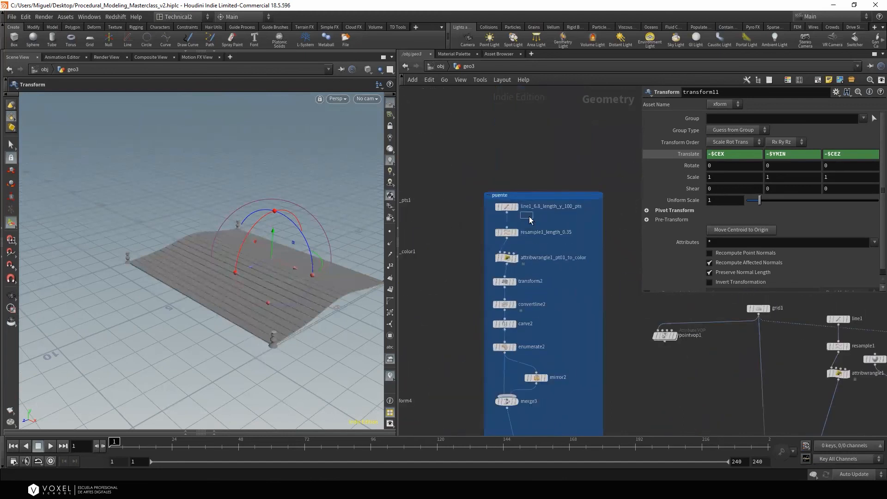
{"action": "left_click_drag", "start_coordinate": [529, 217], "coordinate": [510, 208]}
{"action": "middle_click_drag", "start_coordinate": [573, 249], "coordinate": [576, 191]}
{"action": "left_click", "coordinate": [725, 156]}
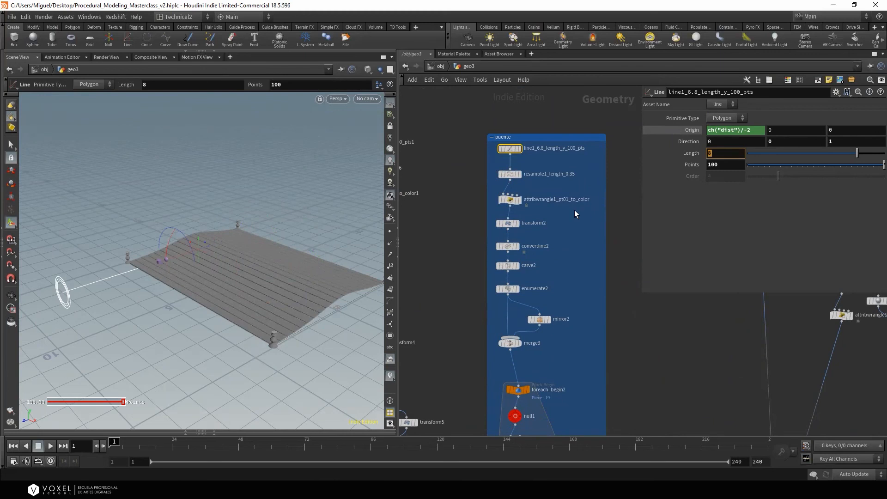
{"action": "middle_click_drag", "start_coordinate": [570, 276], "coordinate": [576, 207]}
{"action": "left_click", "coordinate": [552, 251]}
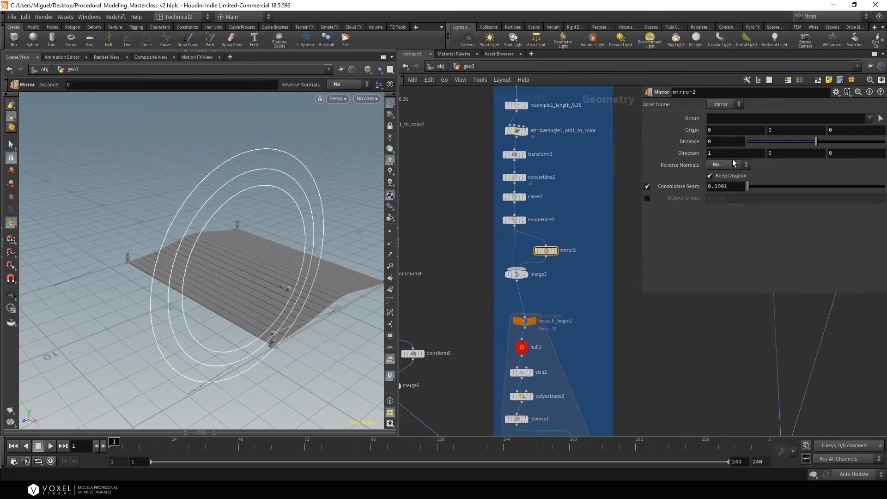
{"action": "scroll", "coordinate": [552, 237], "scroll_direction": "up", "scroll_amount": 1}
{"action": "left_click_drag", "start_coordinate": [542, 207], "coordinate": [495, 234]}
{"action": "middle_click_drag", "start_coordinate": [562, 158], "coordinate": [555, 245]}
Display the puente line node line1_6.8_length_y_100_pts and set its length to 4
{"action": "left_click", "coordinate": [516, 133]}
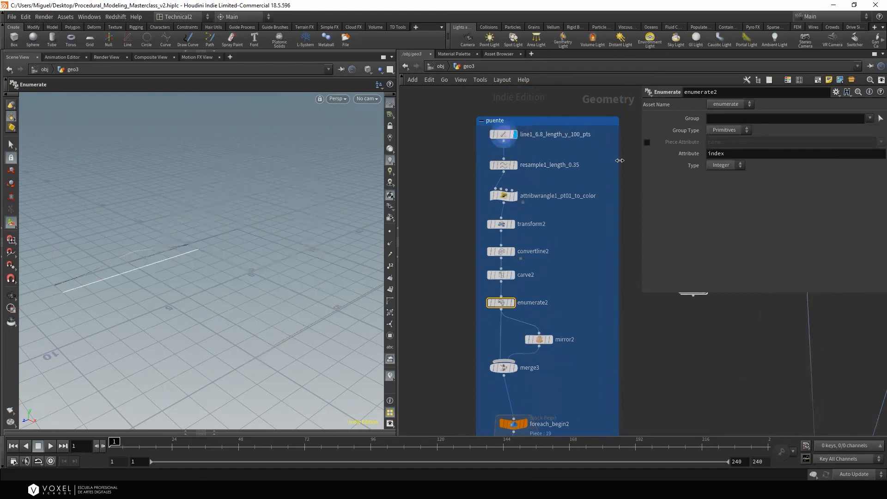
{"action": "left_click", "coordinate": [493, 135]}
{"action": "left_click", "coordinate": [726, 156]}
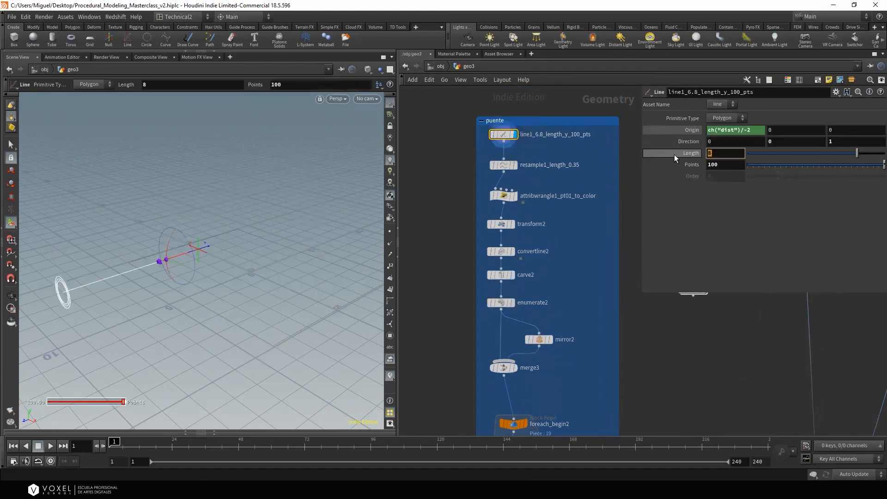
{"action": "type", "text": "4"}
{"action": "key", "text": "Return"}
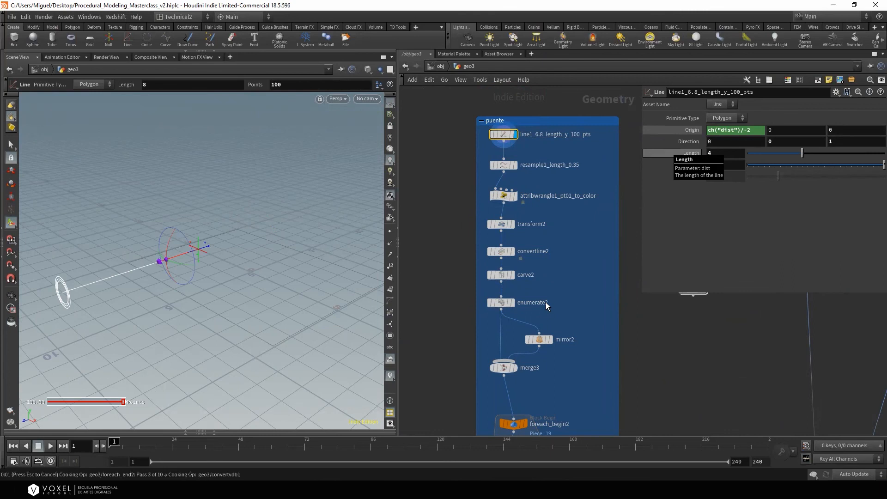
Display merge8 and inspect from several sides whether the posts follow the shortened plank run
{"action": "scroll", "coordinate": [545, 302], "scroll_direction": "down", "scroll_amount": 3}
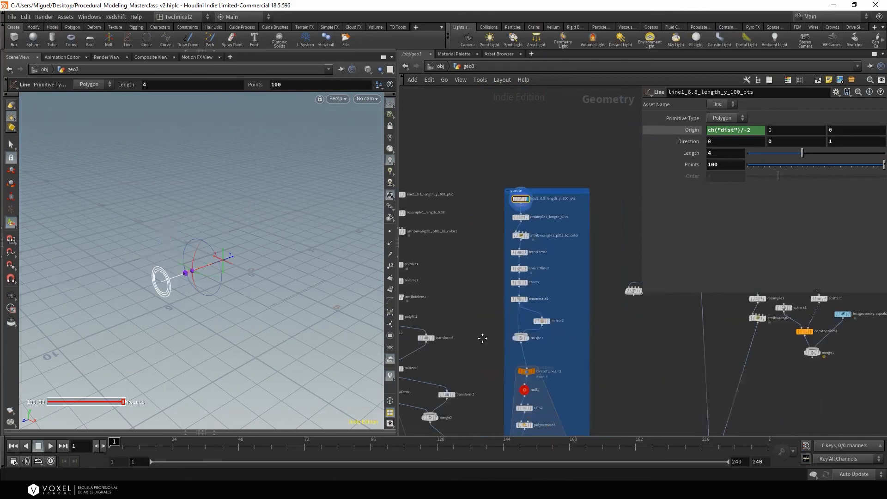
{"action": "scroll", "coordinate": [506, 360], "scroll_direction": "up", "scroll_amount": 2}
{"action": "middle_click_drag", "start_coordinate": [507, 361], "coordinate": [531, 270]}
{"action": "scroll", "coordinate": [533, 286], "scroll_direction": "up", "scroll_amount": 2}
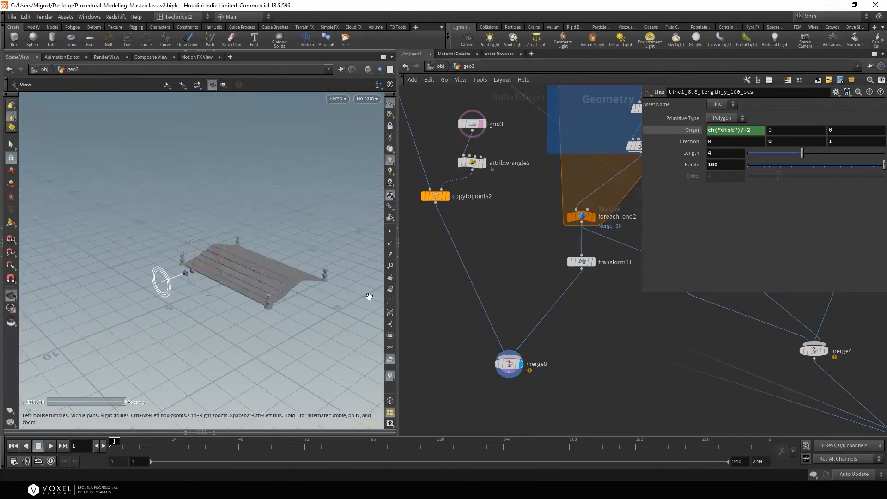
{"action": "left_click_drag", "start_coordinate": [369, 297], "coordinate": [359, 319], "text": "alt"}
{"action": "scroll", "coordinate": [271, 283], "scroll_direction": "up", "scroll_amount": 3}
{"action": "left_click_drag", "start_coordinate": [286, 277], "coordinate": [356, 261], "text": "alt"}
{"action": "scroll", "coordinate": [265, 290], "scroll_direction": "down", "scroll_amount": 3}
{"action": "left_click_drag", "start_coordinate": [265, 290], "coordinate": [306, 291], "text": "alt"}
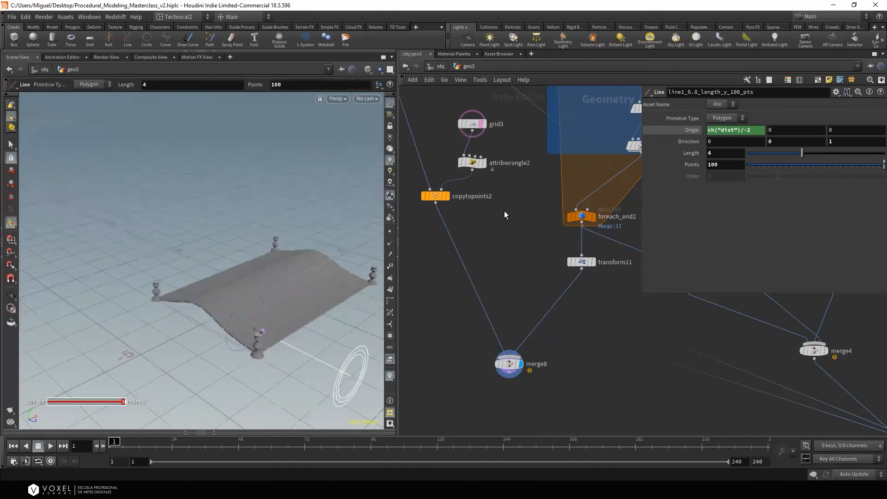
Review the bounding-box size expressions of grid3 and the VEX code in attribwrangle2
{"action": "middle_click_drag", "start_coordinate": [505, 211], "coordinate": [550, 279]}
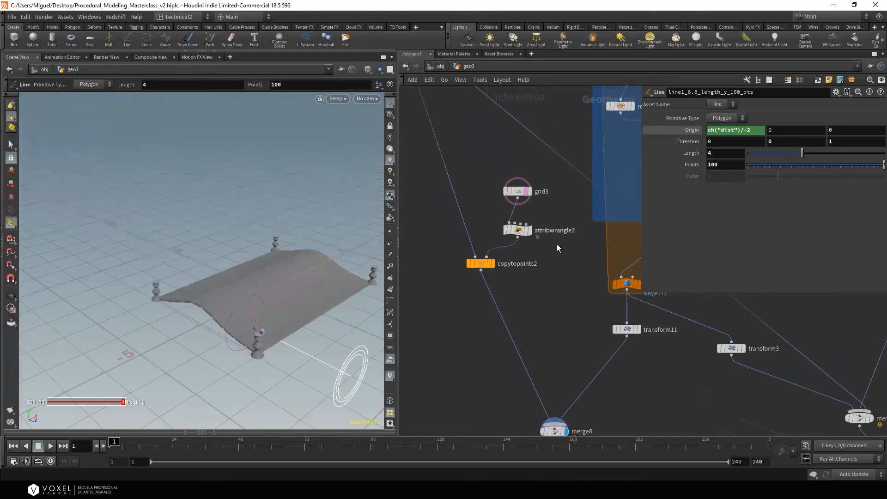
{"action": "middle_click_drag", "start_coordinate": [558, 248], "coordinate": [572, 309]}
{"action": "left_click", "coordinate": [532, 253]}
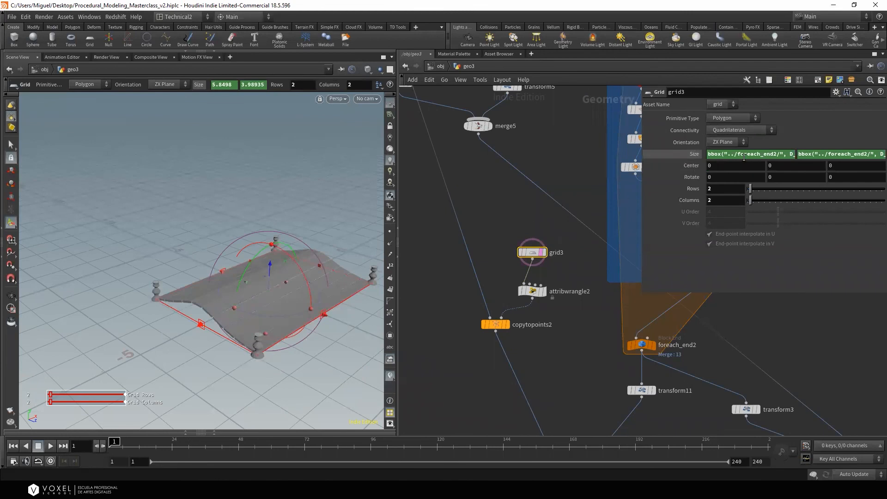
{"action": "middle_click_drag", "start_coordinate": [565, 312], "coordinate": [570, 318]}
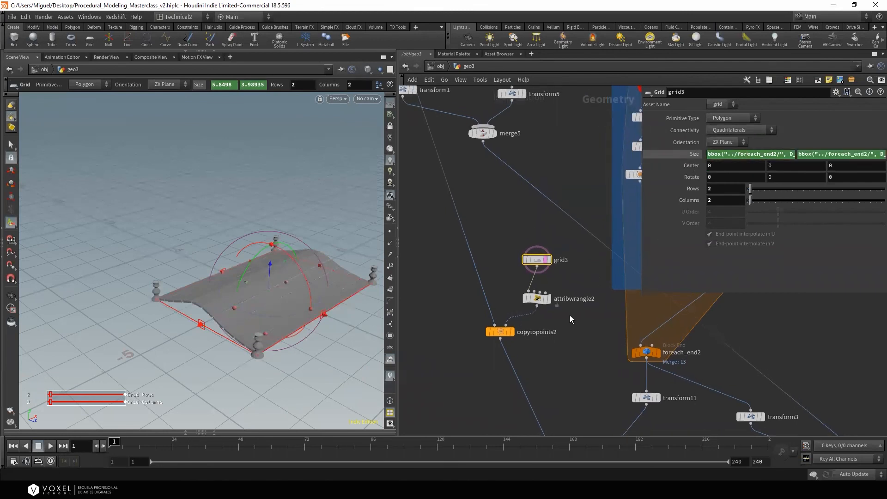
{"action": "left_click", "coordinate": [537, 292]}
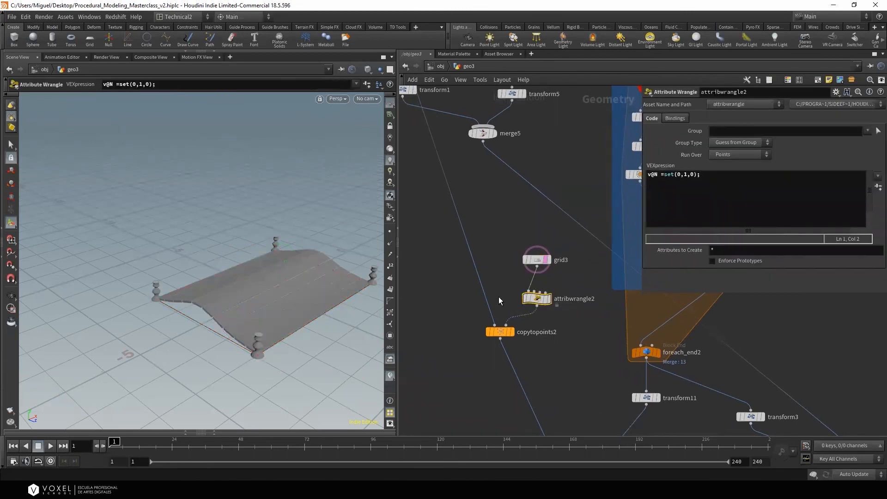
Try an X translation of -0.2 on the transform2 node in the puente network
{"action": "key", "text": "Escape"}
{"action": "left_click_drag", "start_coordinate": [315, 267], "coordinate": [381, 299]}
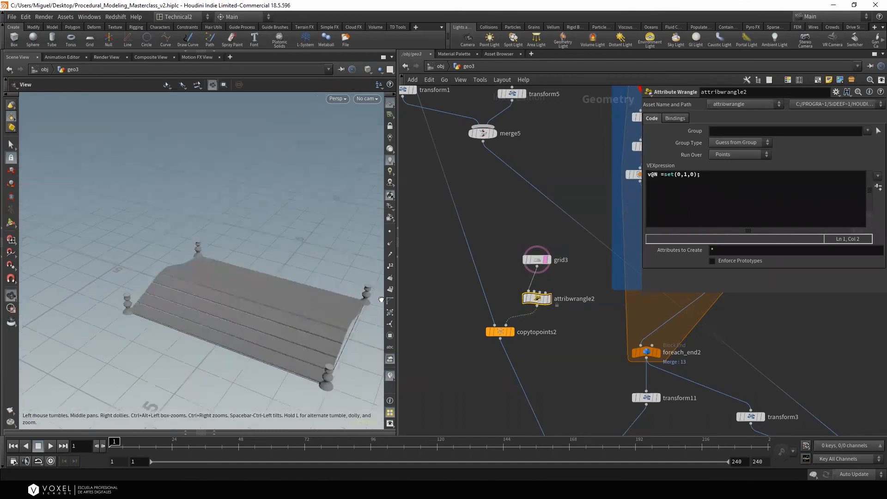
{"action": "scroll", "coordinate": [511, 299], "scroll_direction": "down", "scroll_amount": 8}
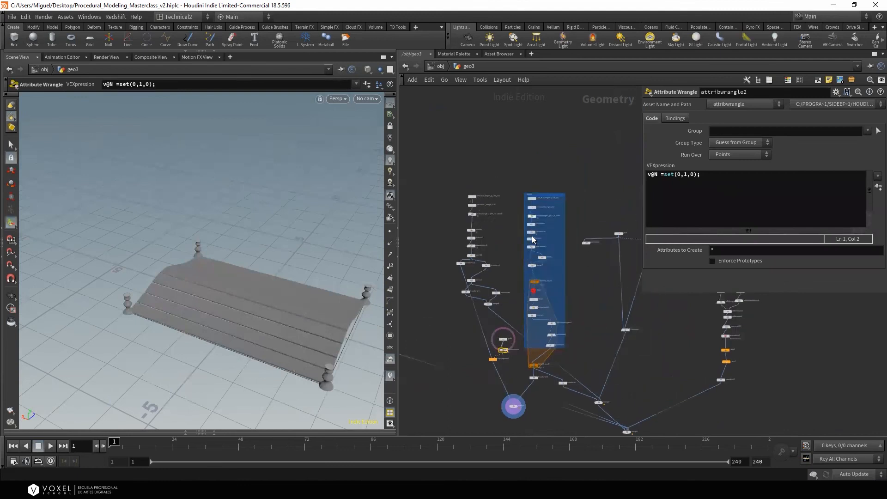
{"action": "scroll", "coordinate": [533, 240], "scroll_direction": "up", "scroll_amount": 5}
{"action": "scroll", "coordinate": [536, 241], "scroll_direction": "up", "scroll_amount": 2}
{"action": "left_click", "coordinate": [514, 254]}
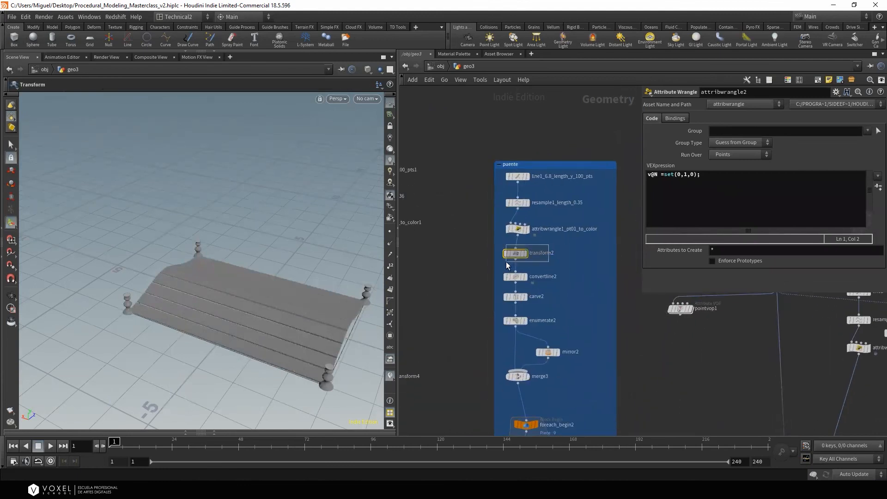
{"action": "type", "text": "-0.2"}
{"action": "key", "text": "Return"}
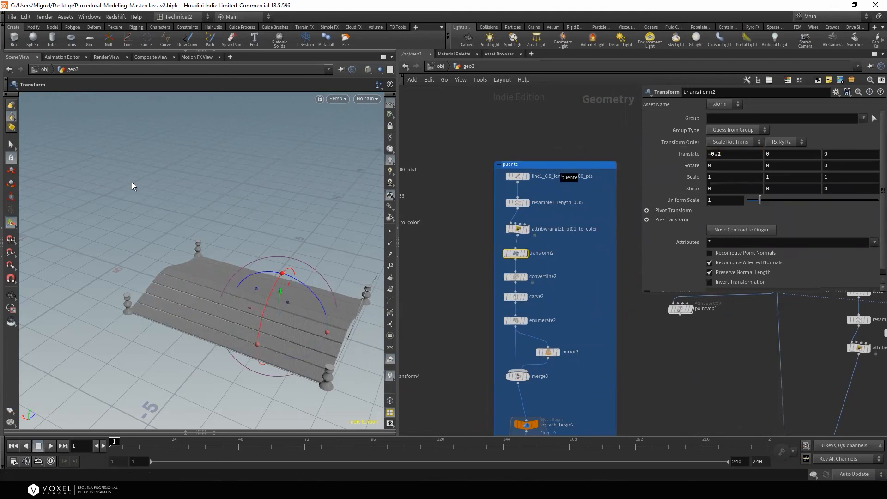
Set the X translation of transform2 to -0.05 and inspect the gaps between the bridge planks
{"action": "left_click", "coordinate": [723, 155]}
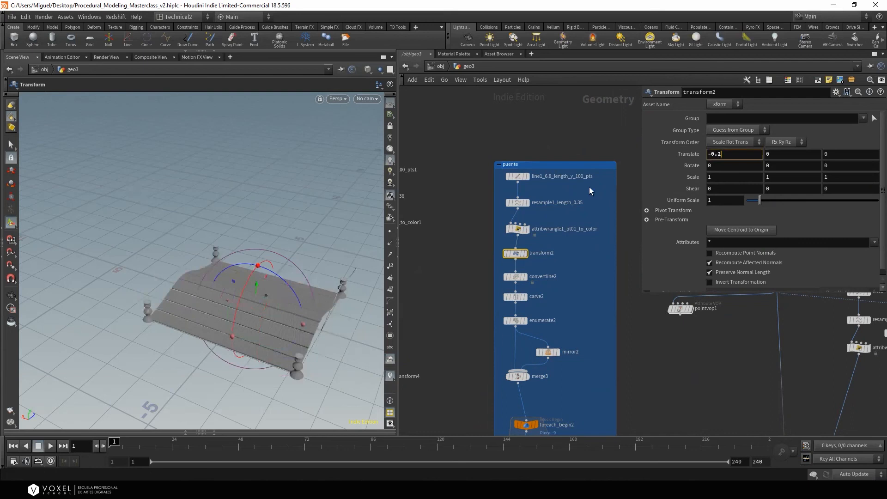
{"action": "key", "text": "BackSpace"}
{"action": "type", "text": "05"}
{"action": "key", "text": "Return"}
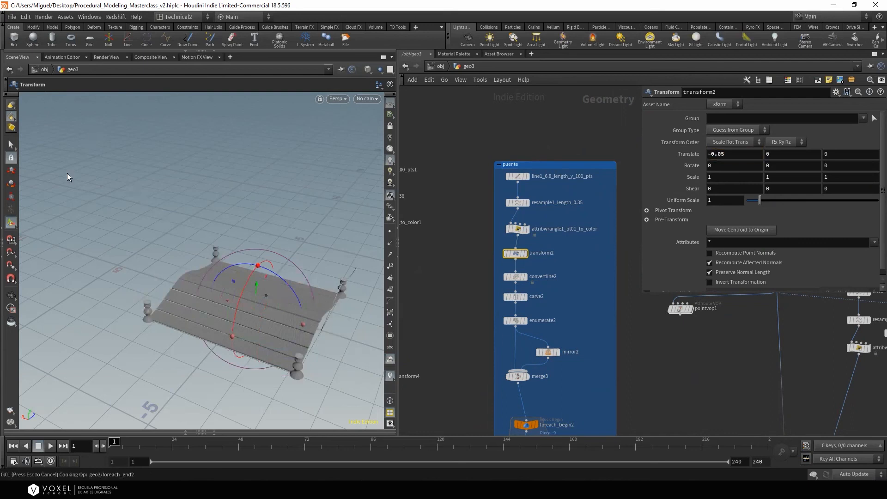
{"action": "left_click_drag", "start_coordinate": [141, 311], "coordinate": [99, 301], "text": "alt"}
{"action": "key", "text": "t"}
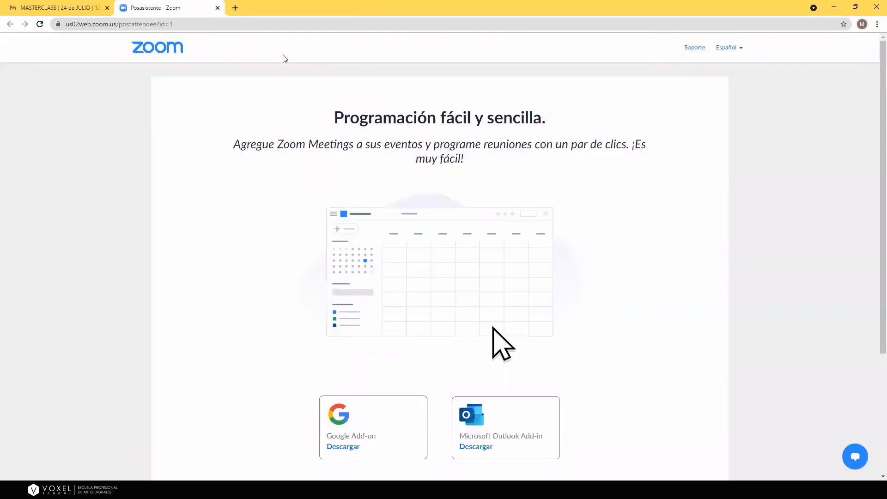
Switch to the web browser and open the Vimeo profile page at vimeo.com/lowrey
{"action": "left_click", "coordinate": [222, 25]}
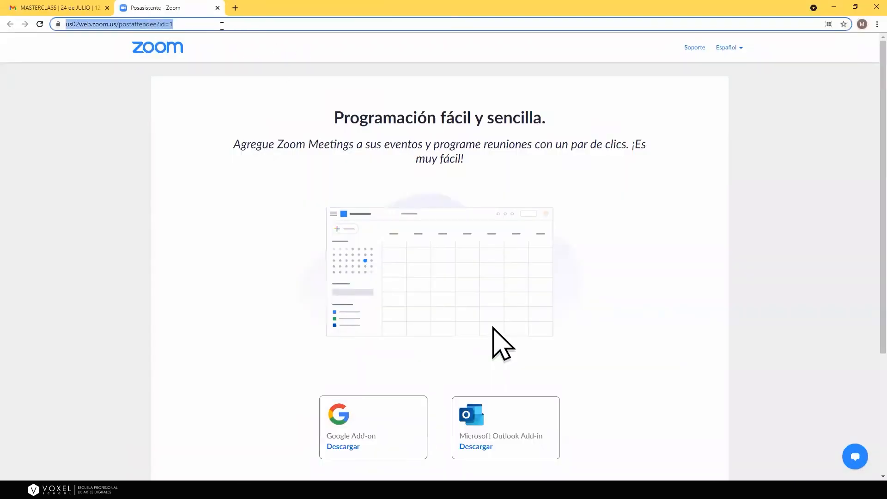
{"action": "type", "text": "vime"}
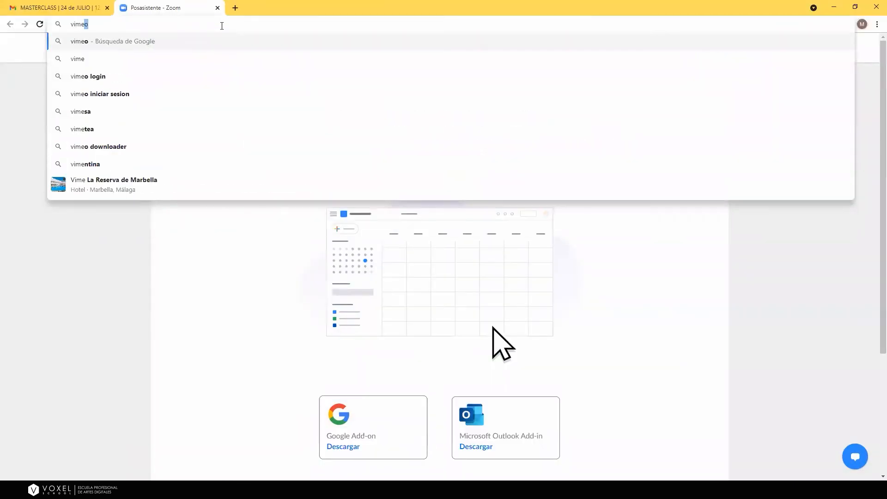
{"action": "type", "text": "o.com"}
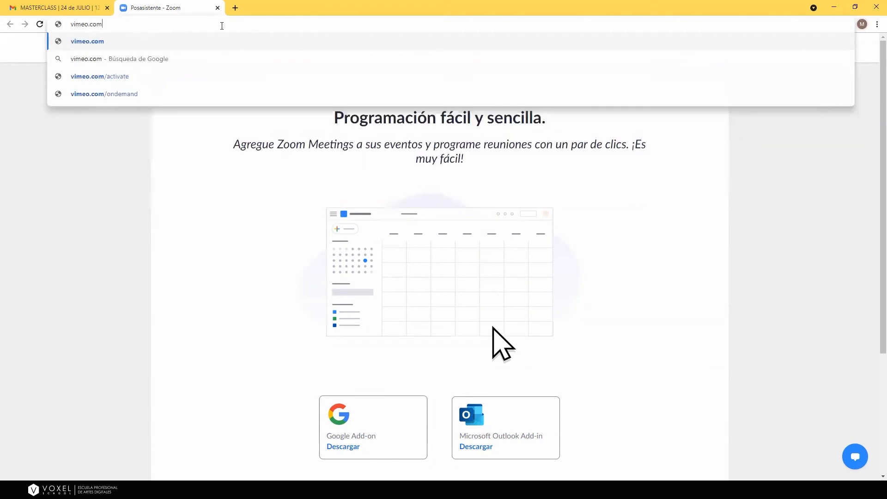
{"action": "type", "text": "/lowrey"}
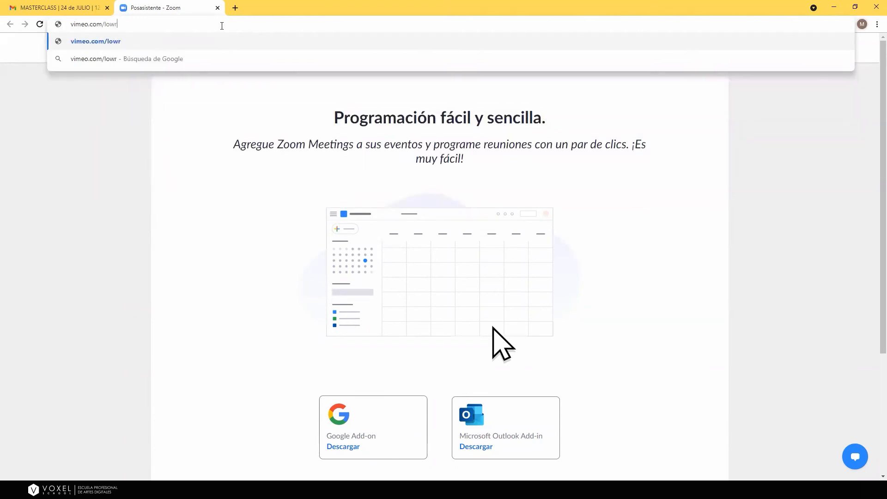
{"action": "key", "text": "Return"}
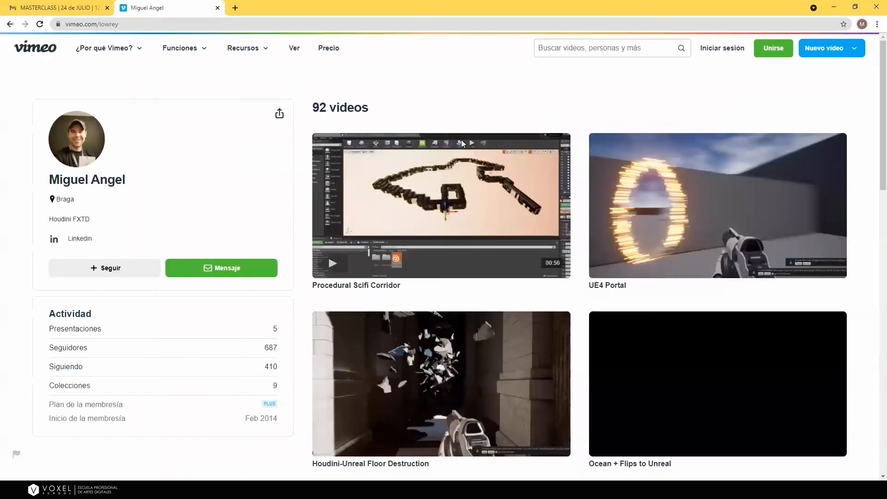
Play the Procedural Scifi Corridor video and skip ahead through it to about 00:34
{"action": "left_click", "coordinate": [461, 140]}
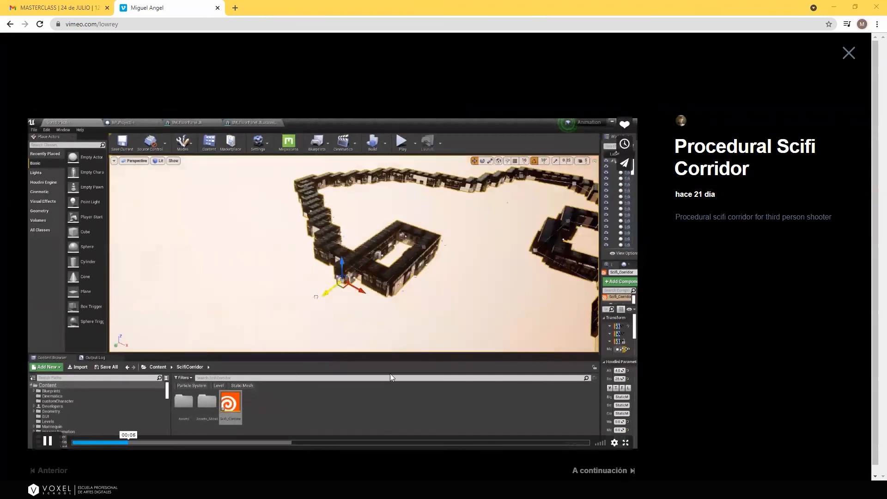
{"action": "left_click", "coordinate": [309, 442]}
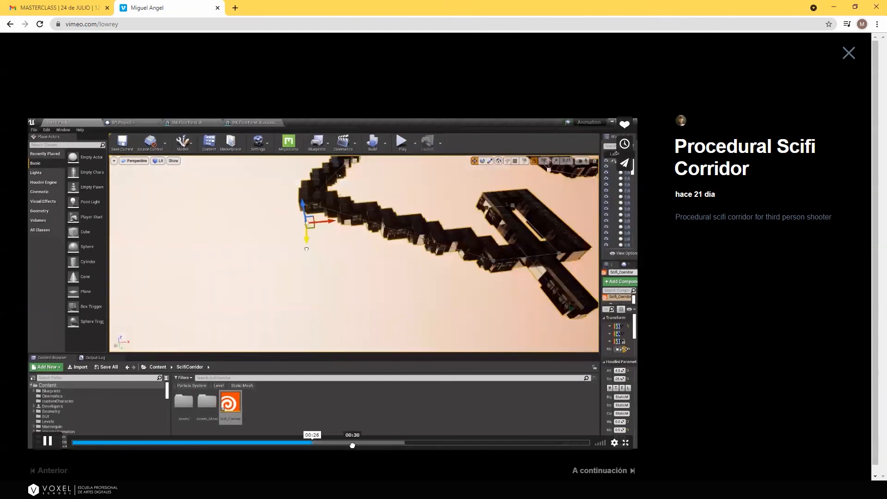
{"action": "left_click", "coordinate": [354, 442]}
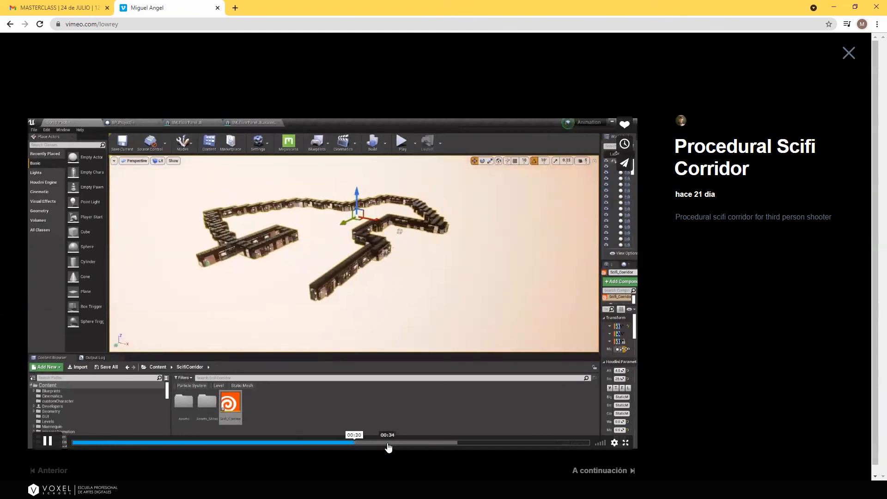
{"action": "left_click", "coordinate": [388, 443]}
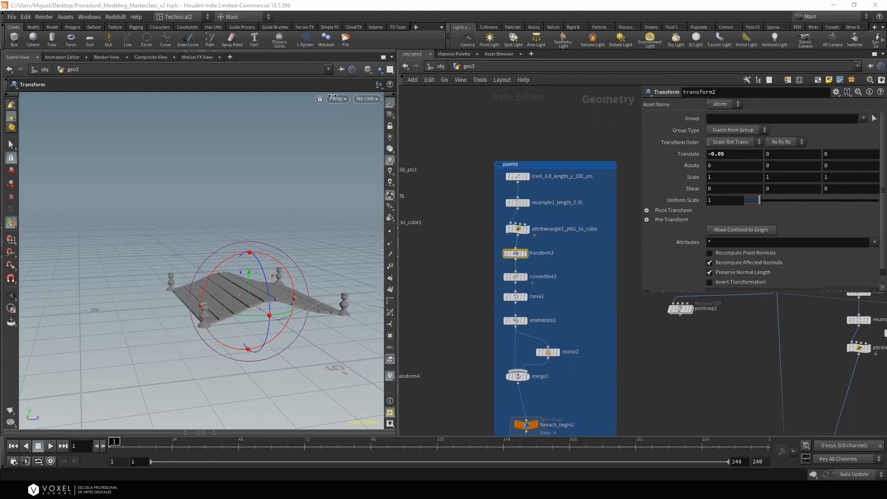
Switch back to Houdini and widen the network editor by narrowing the scene viewport
{"action": "left_click_drag", "start_coordinate": [332, 96], "coordinate": [332, 95]}
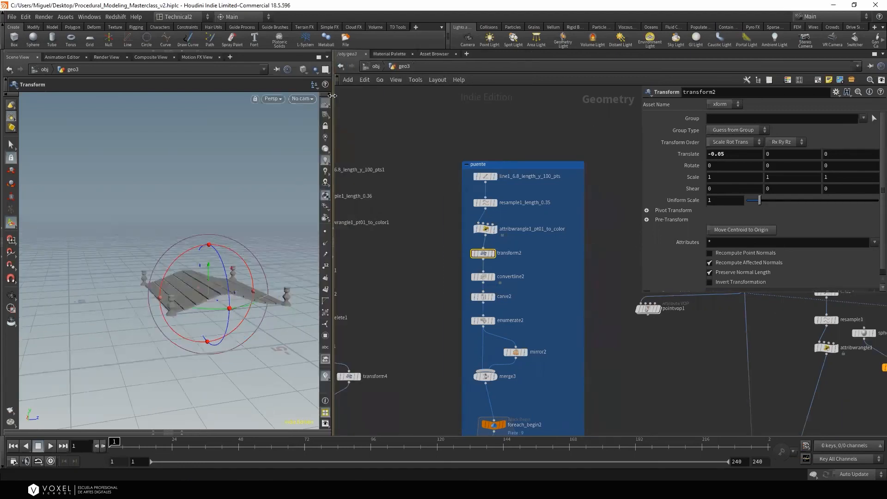